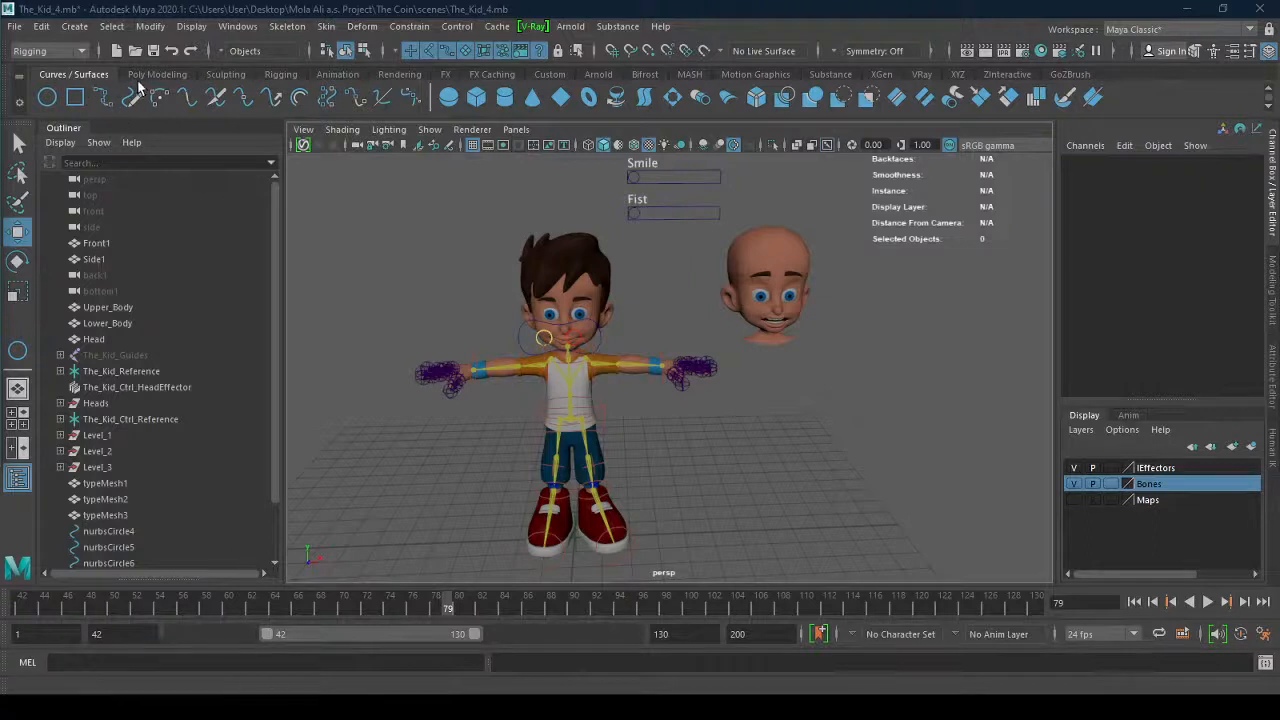
{"action": "left_click", "coordinate": [155, 74]}
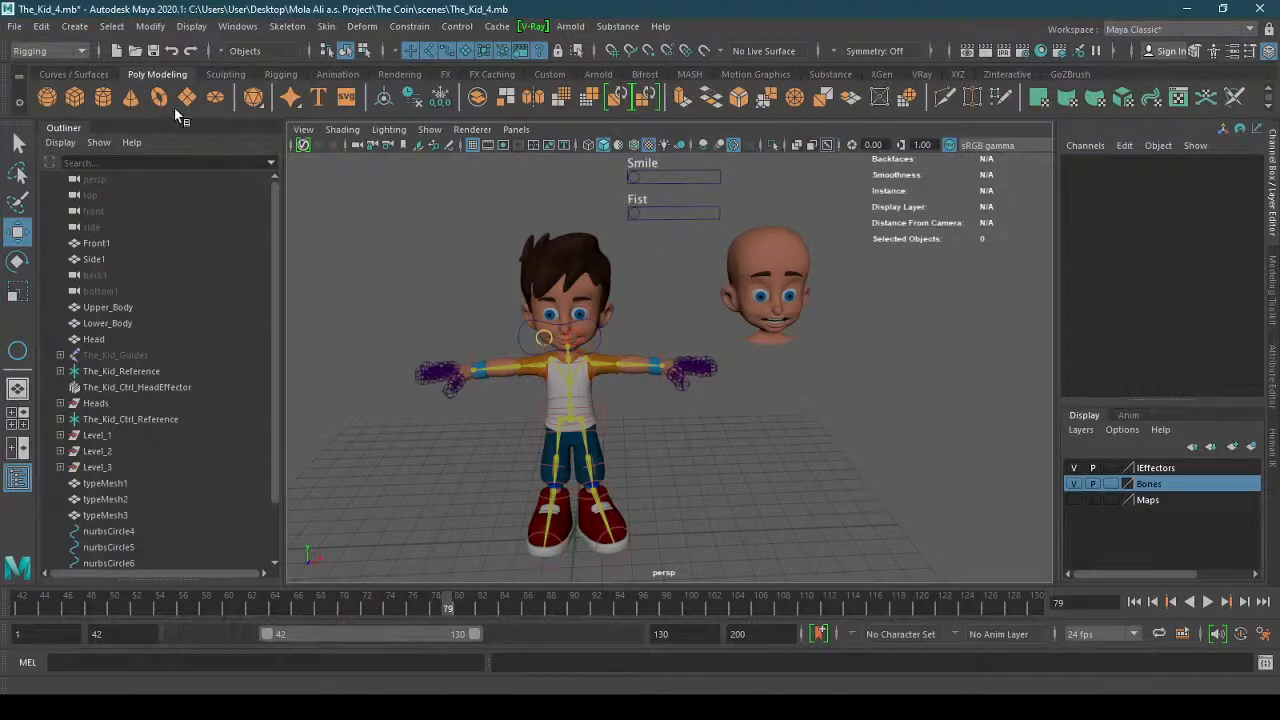
{"action": "left_click", "coordinate": [162, 95]}
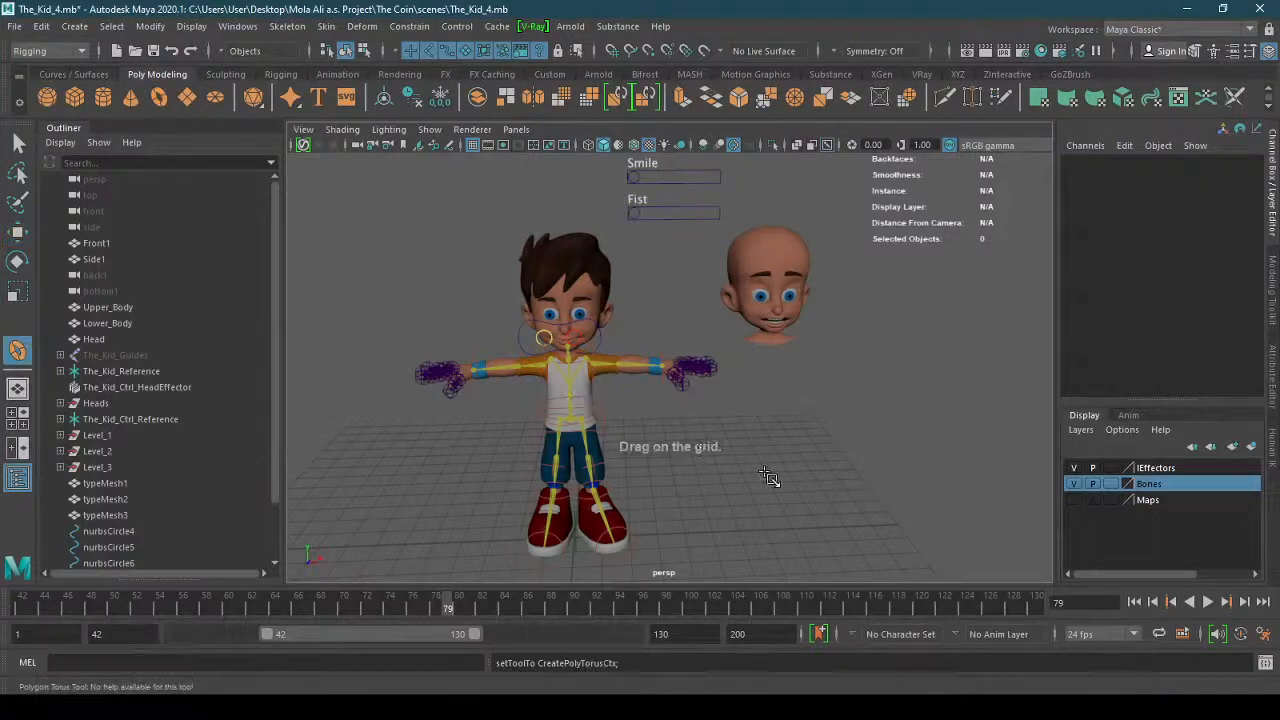
{"action": "mouse_move", "coordinate": [757, 471]}
{"action": "left_mouse_down"}
{"action": "mouse_move", "coordinate": [800, 508]}
{"action": "mouse_move", "coordinate": [786, 497]}
{"action": "left_mouse_up"}
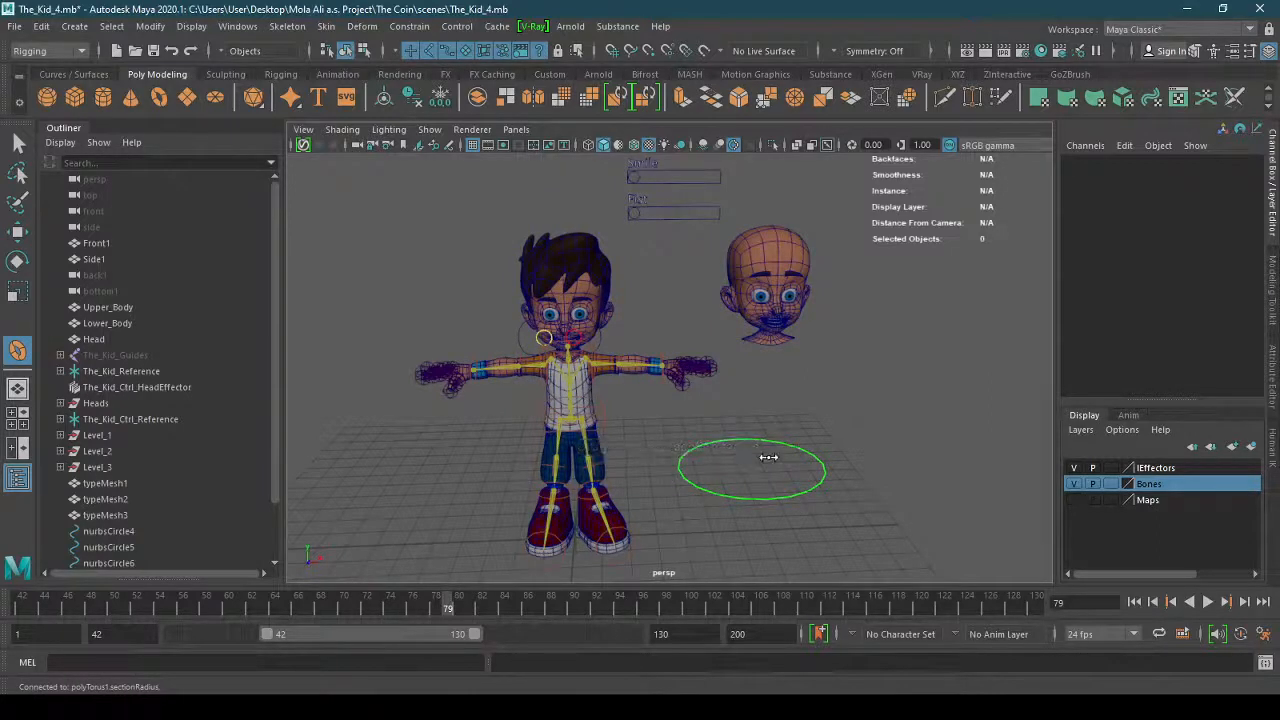
{"action": "left_click", "coordinate": [768, 457]}
{"action": "left_click_drag", "start_coordinate": [815, 485], "coordinate": [815, 487], "text": "alt"}
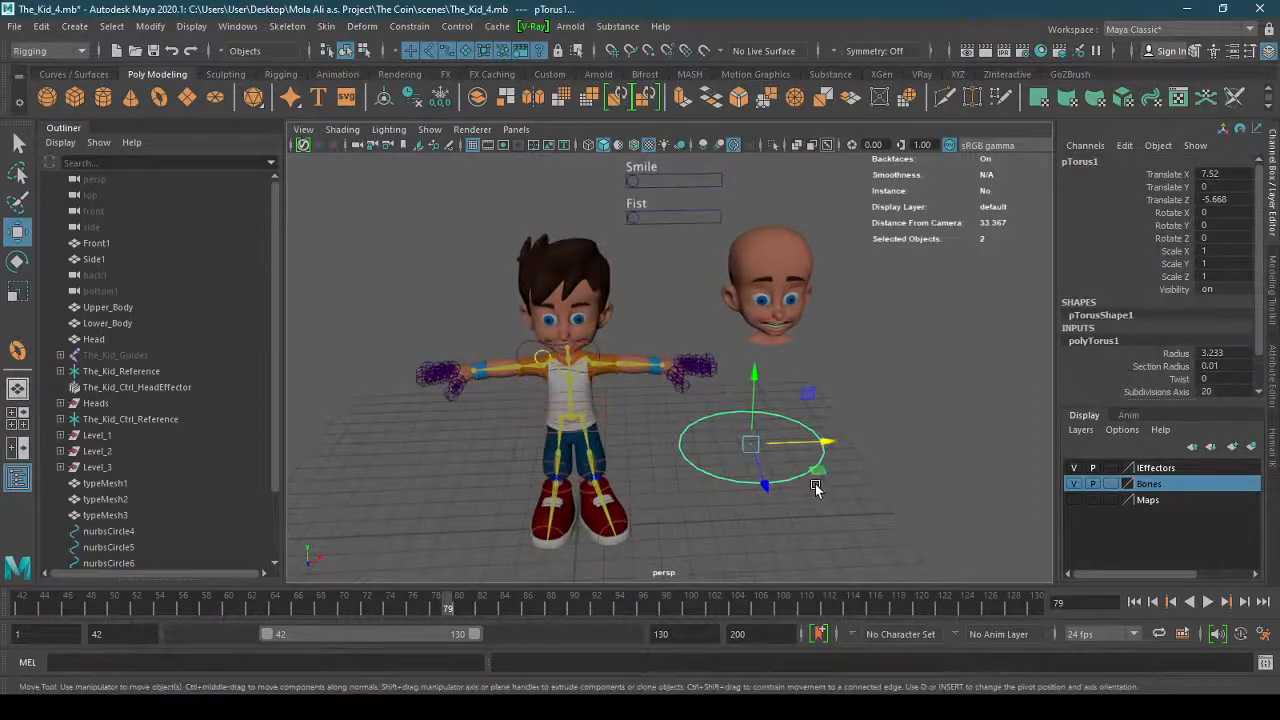
{"action": "key", "text": "Delete"}
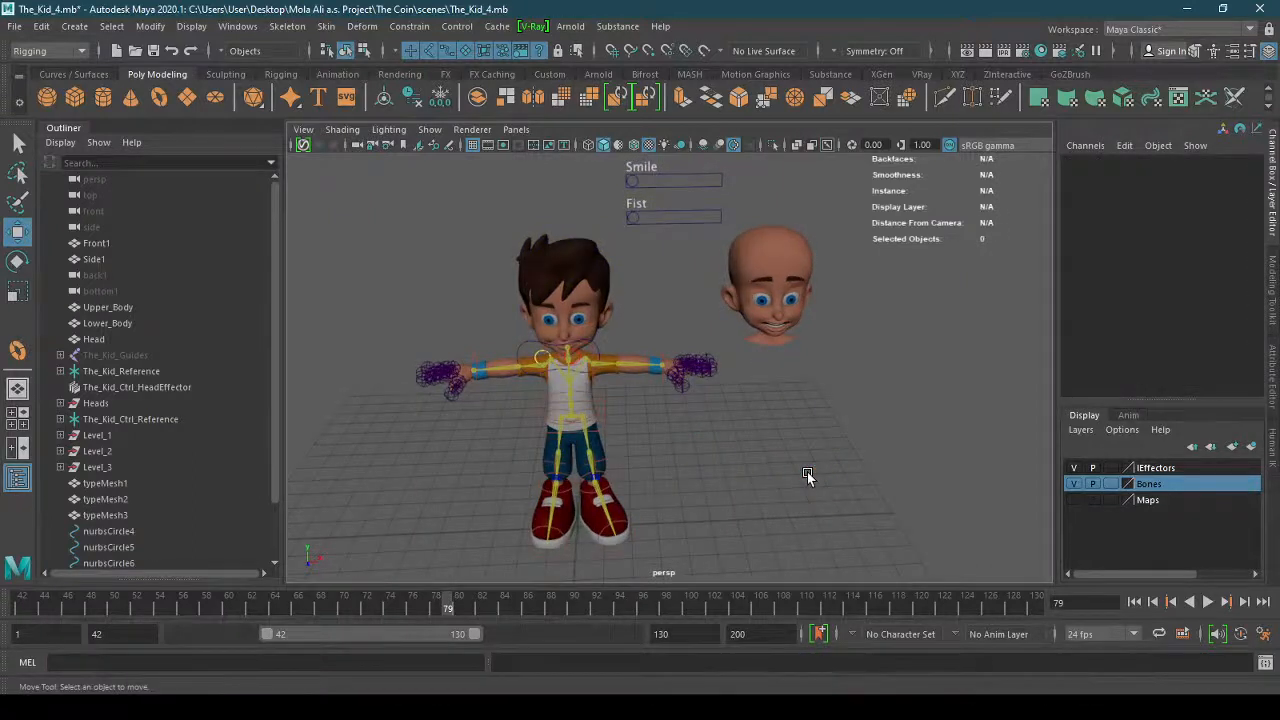
Create a polygon torus with radius about 2.6 and section radius about 0.32, and a box about 10.3 × 1.2 × 1.1 in front of it.
{"action": "left_click", "coordinate": [159, 97]}
{"action": "mouse_move", "coordinate": [785, 487]}
{"action": "left_mouse_down"}
{"action": "mouse_move", "coordinate": [776, 478]}
{"action": "mouse_move", "coordinate": [807, 475]}
{"action": "mouse_move", "coordinate": [788, 477]}
{"action": "left_mouse_up"}
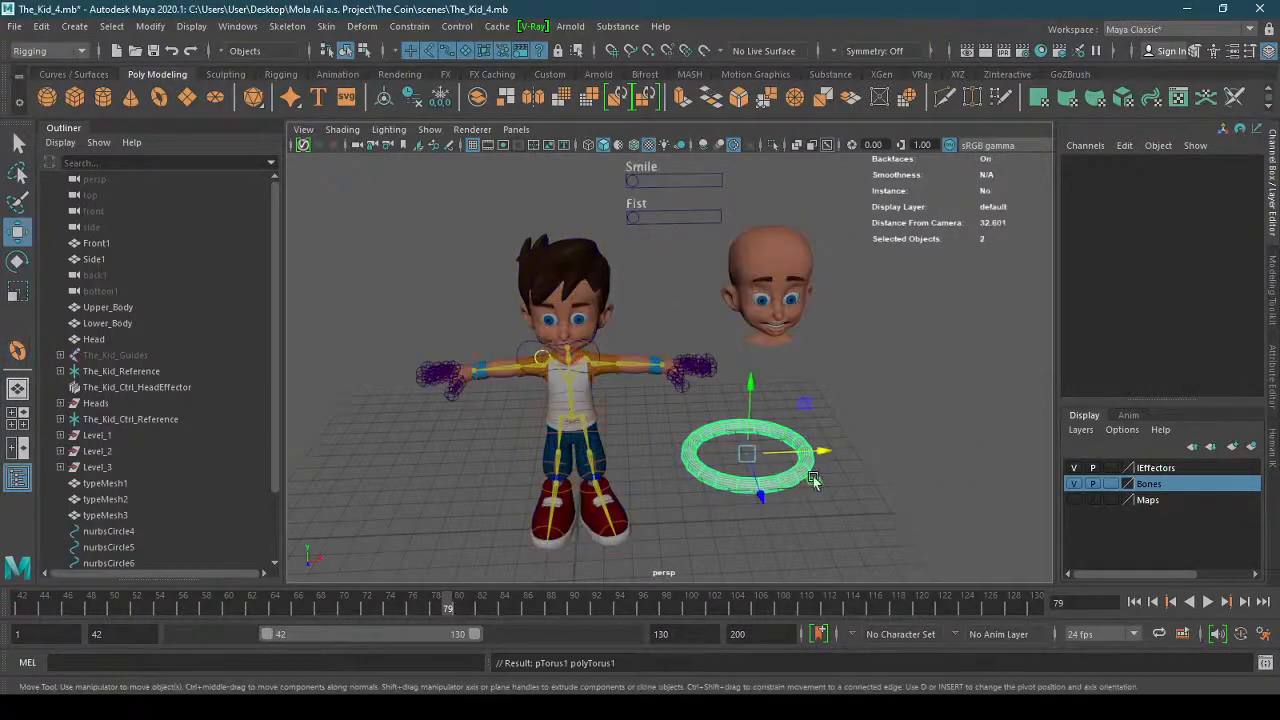
{"action": "left_click", "coordinate": [77, 95]}
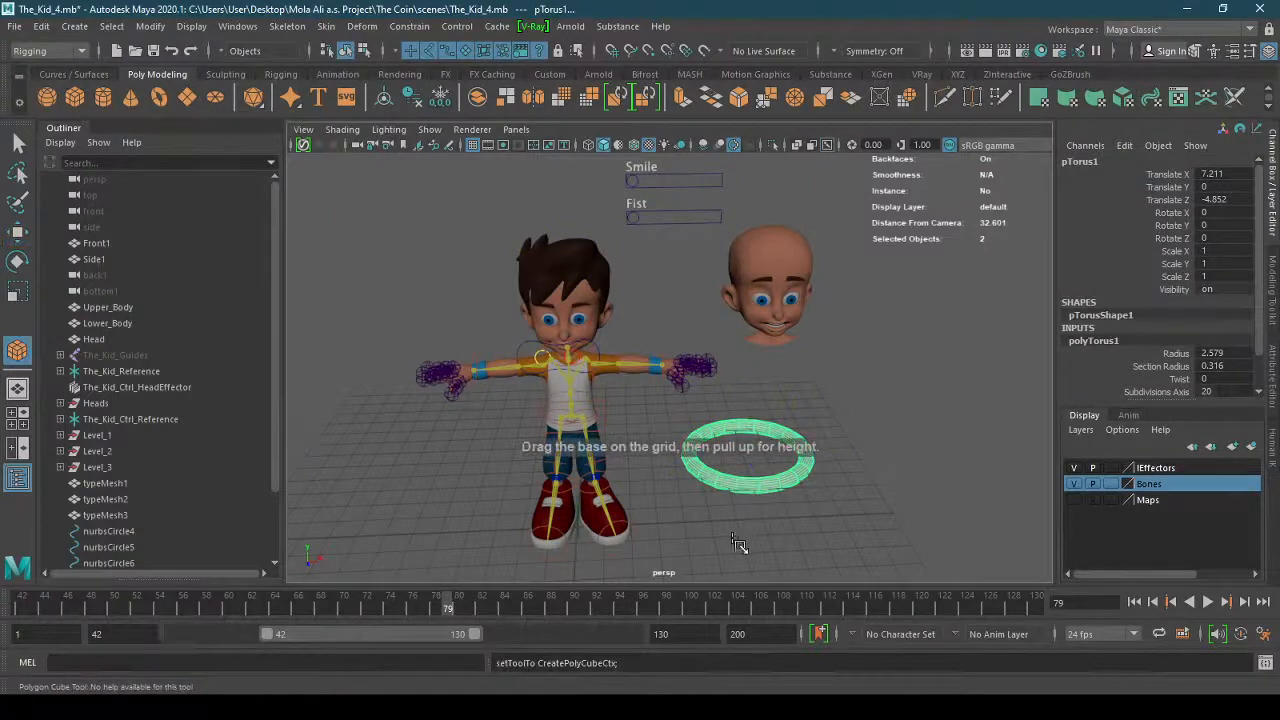
{"action": "left_click_drag", "start_coordinate": [706, 530], "coordinate": [952, 482]}
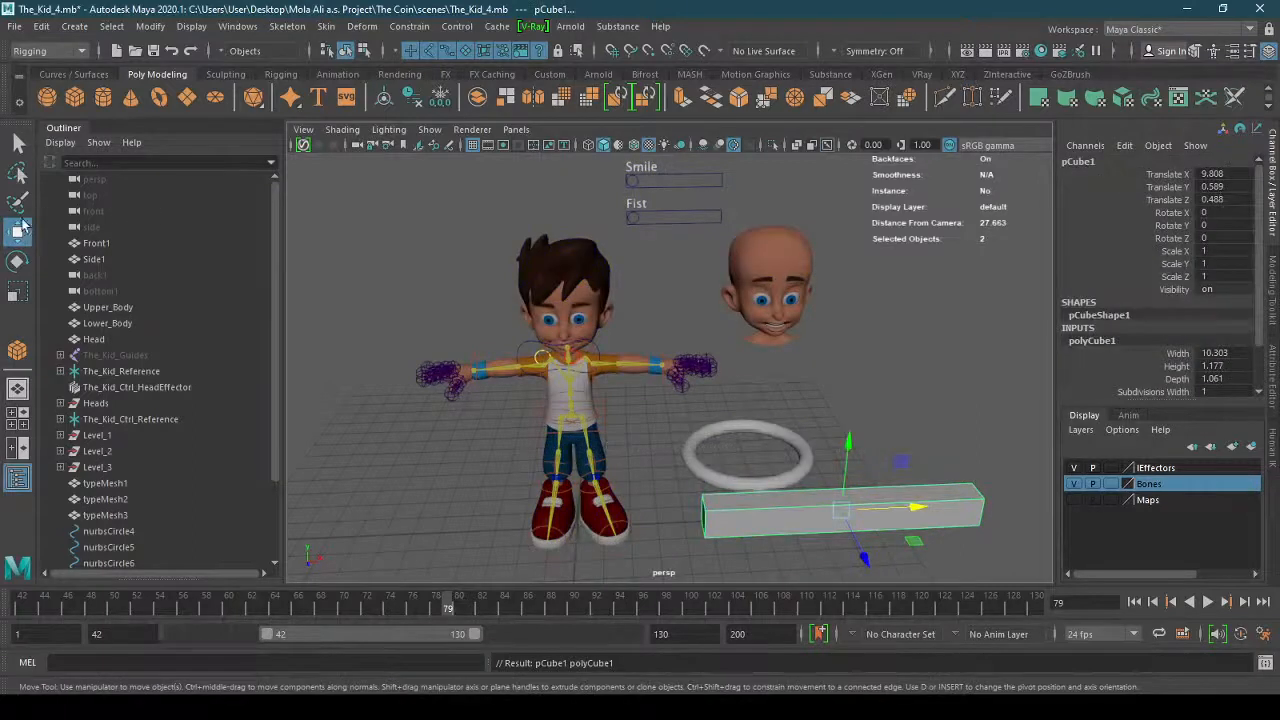
Stand the torus upright by rotating it 90° about the X axis.
{"action": "left_click", "coordinate": [786, 471]}
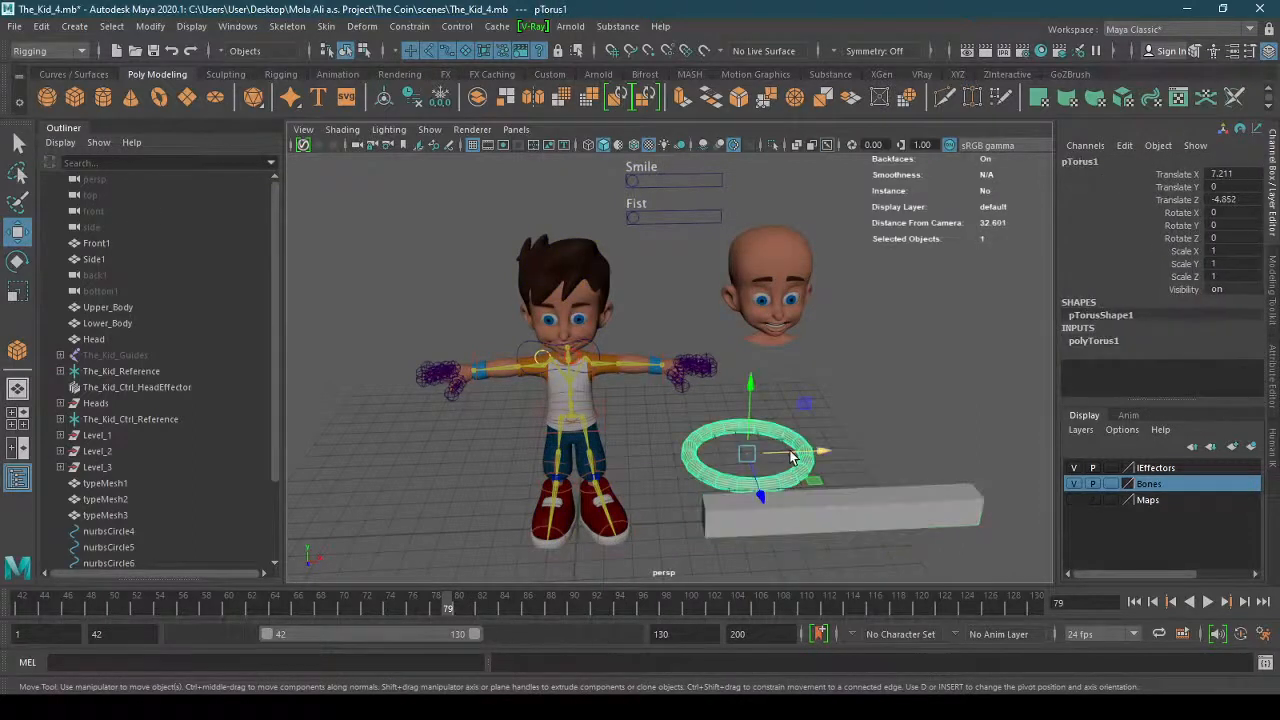
{"action": "left_click_drag", "start_coordinate": [798, 460], "coordinate": [760, 476], "text": "alt"}
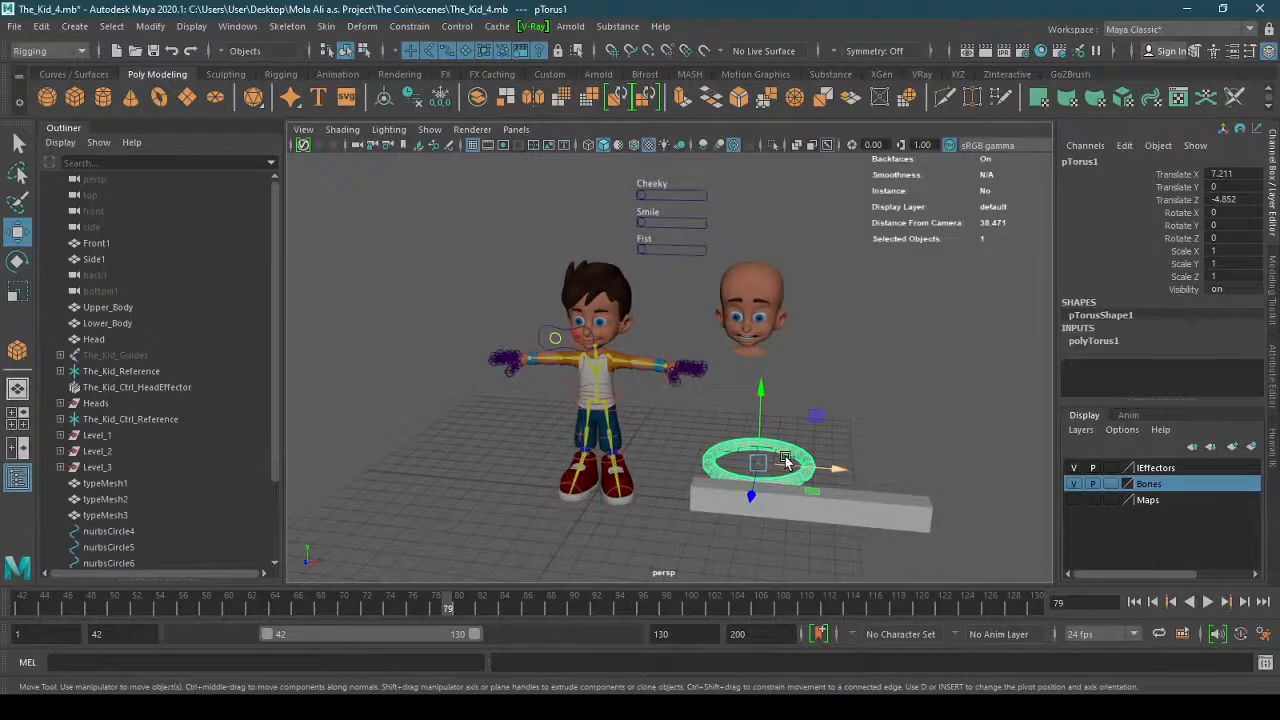
{"action": "key", "text": "e"}
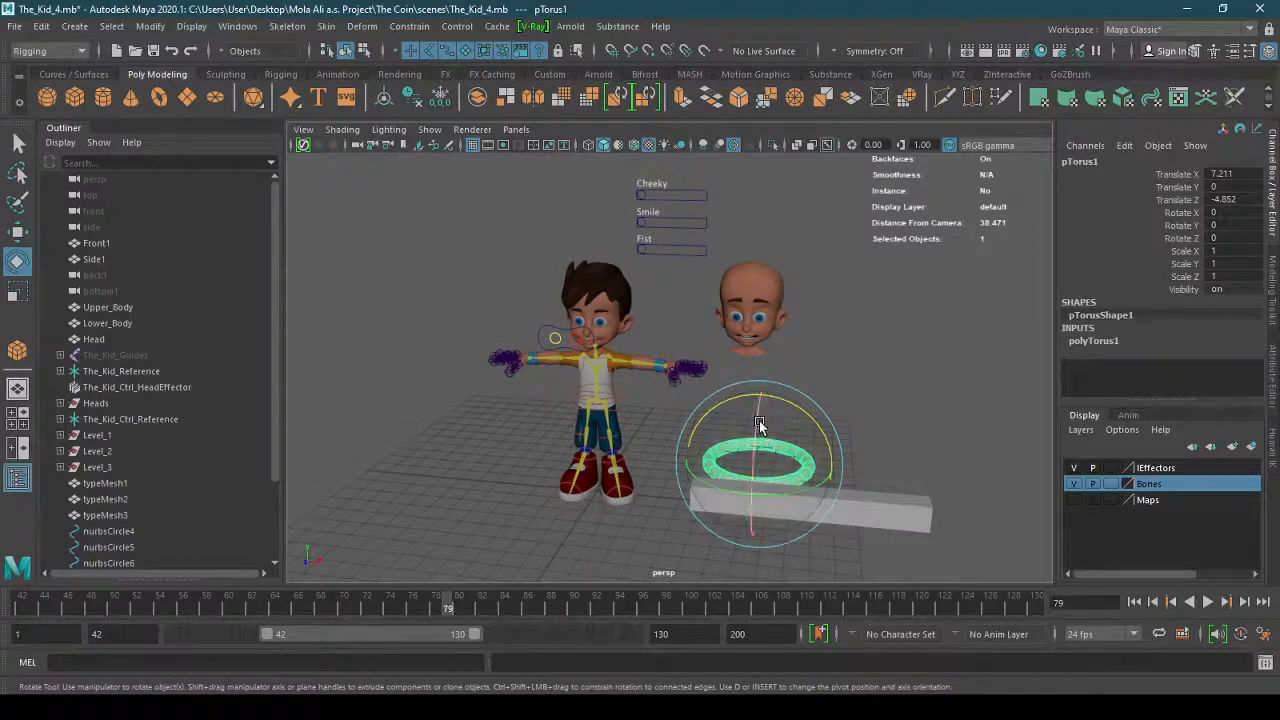
{"action": "left_click_drag", "start_coordinate": [759, 420], "coordinate": [840, 480]}
Move the torus to about X 20.2, Y 6.4, Z -0.07 and freeze its transformations.
{"action": "key", "text": "w"}
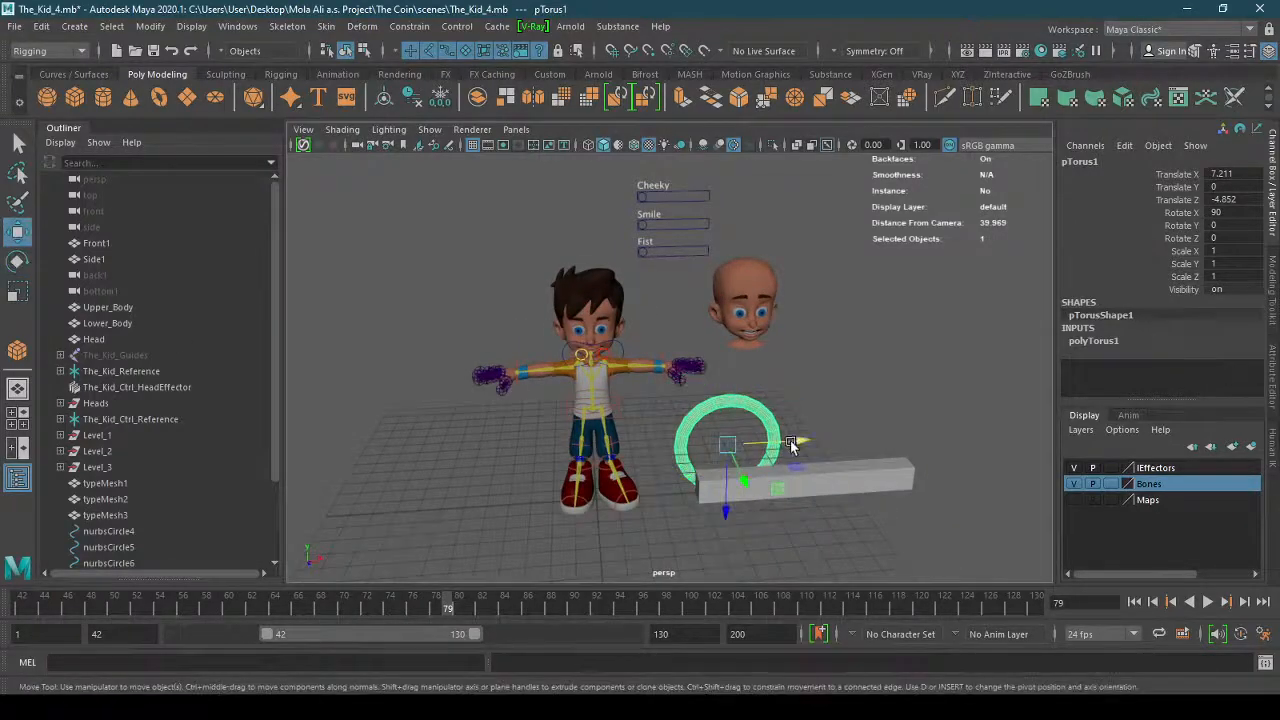
{"action": "left_click_drag", "start_coordinate": [786, 430], "coordinate": [814, 434]}
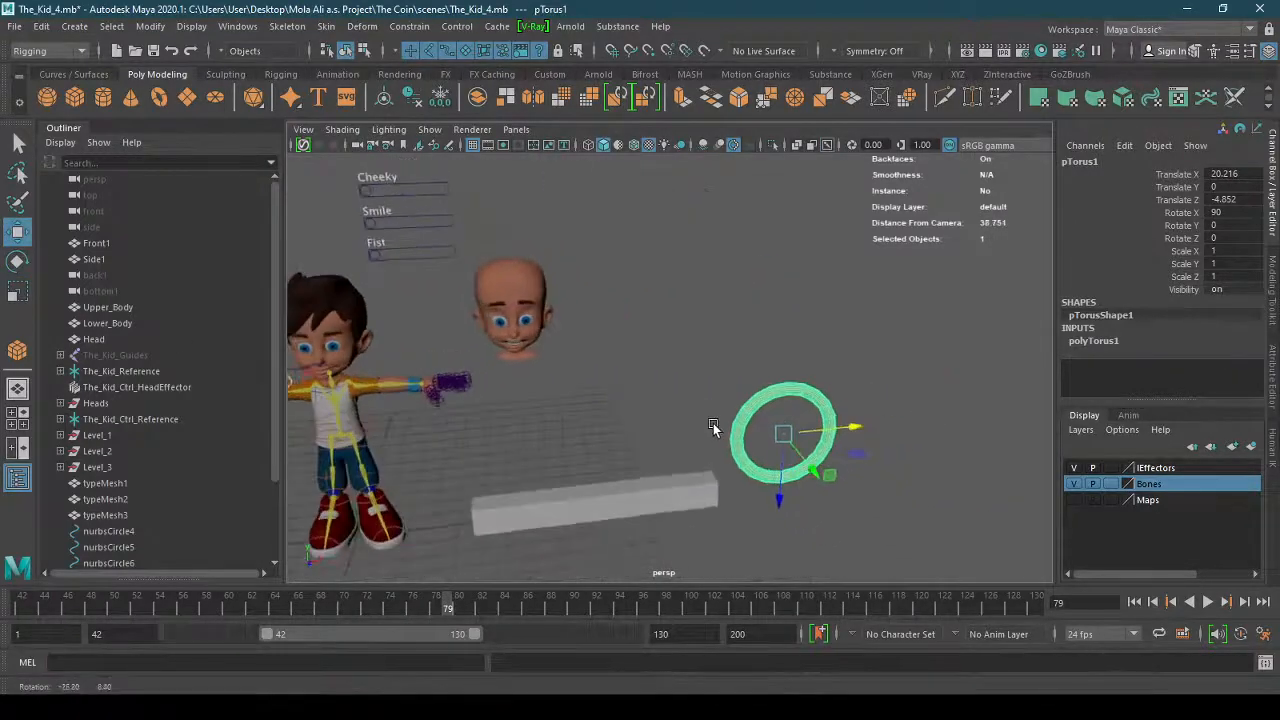
{"action": "left_click_drag", "start_coordinate": [779, 496], "coordinate": [780, 392]}
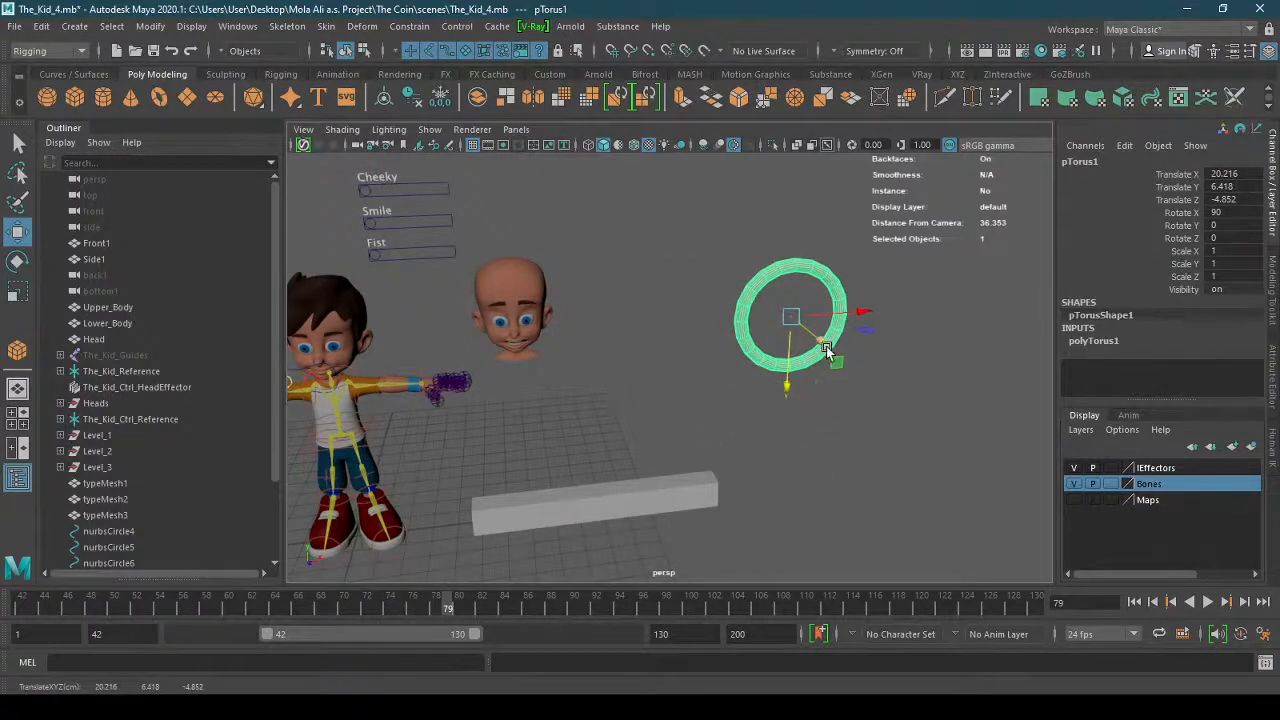
{"action": "left_click_drag", "start_coordinate": [826, 352], "coordinate": [821, 404]}
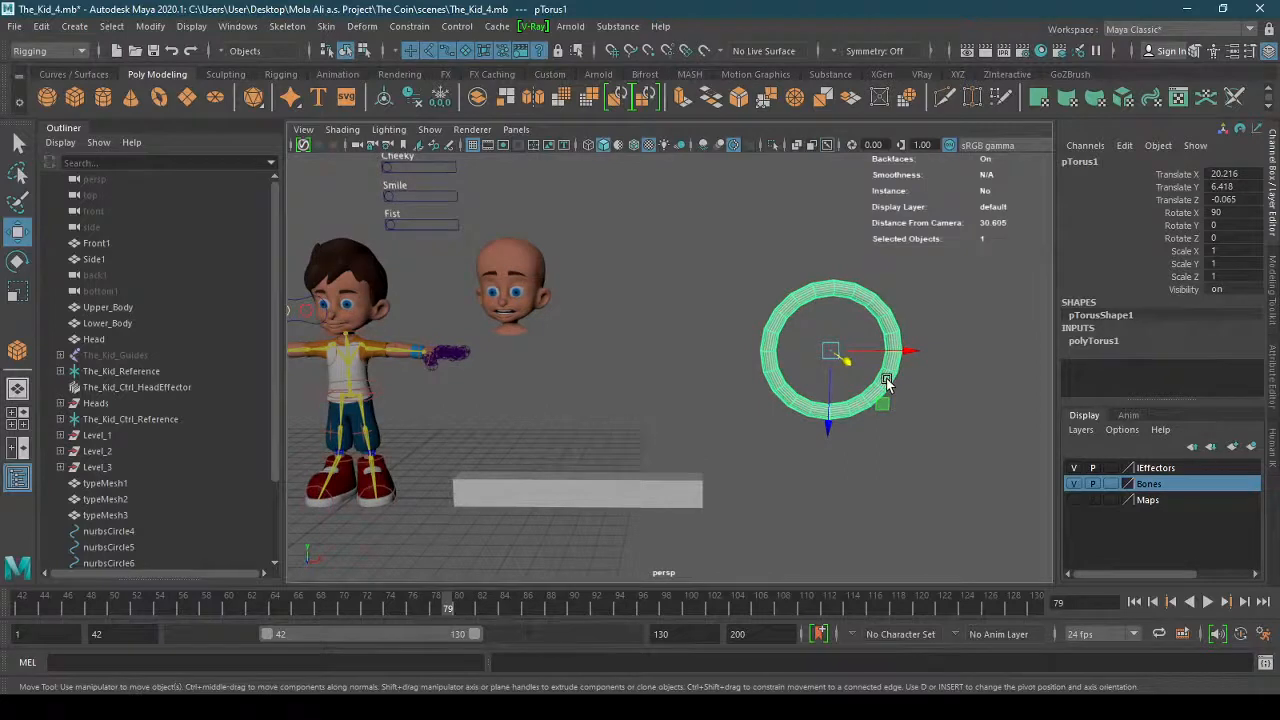
{"action": "left_click", "coordinate": [440, 97]}
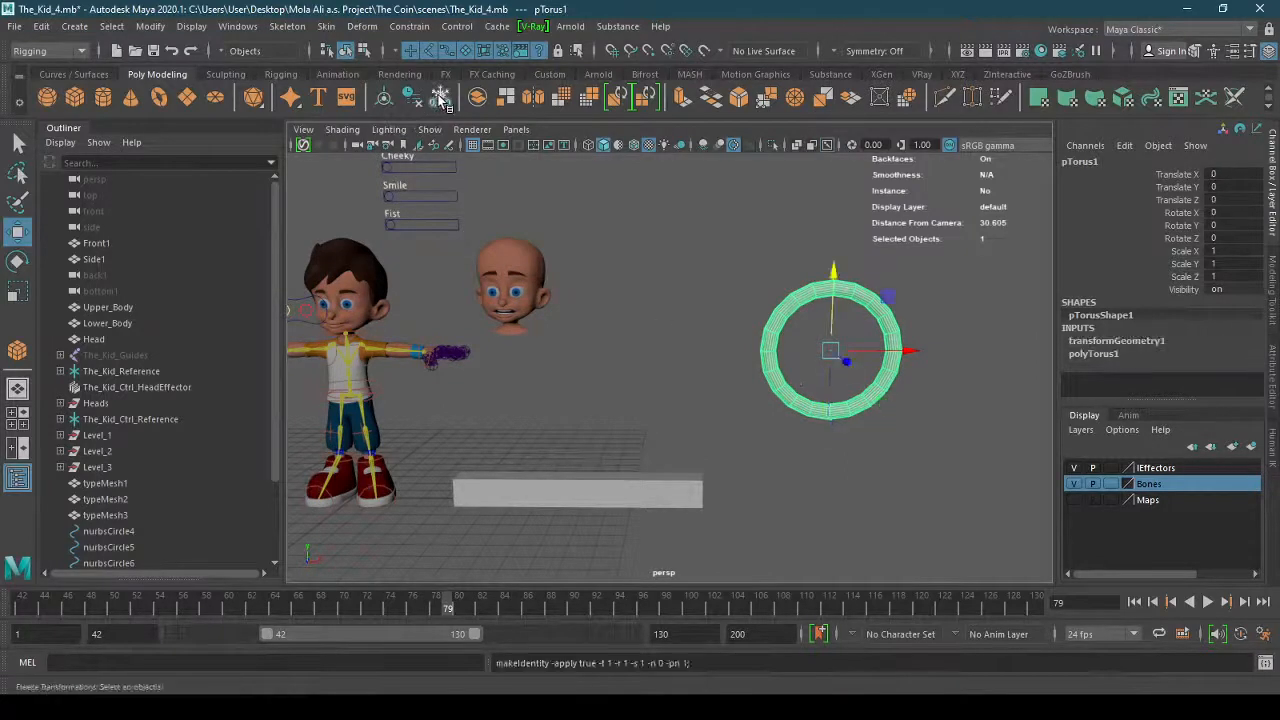
Try rotating the torus by about 26° around Z, undo the rotation and deselect the torus.
{"action": "left_click", "coordinate": [17, 261]}
{"action": "left_click_drag", "start_coordinate": [907, 320], "coordinate": [773, 312]}
{"action": "key", "text": "ctrl+z"}
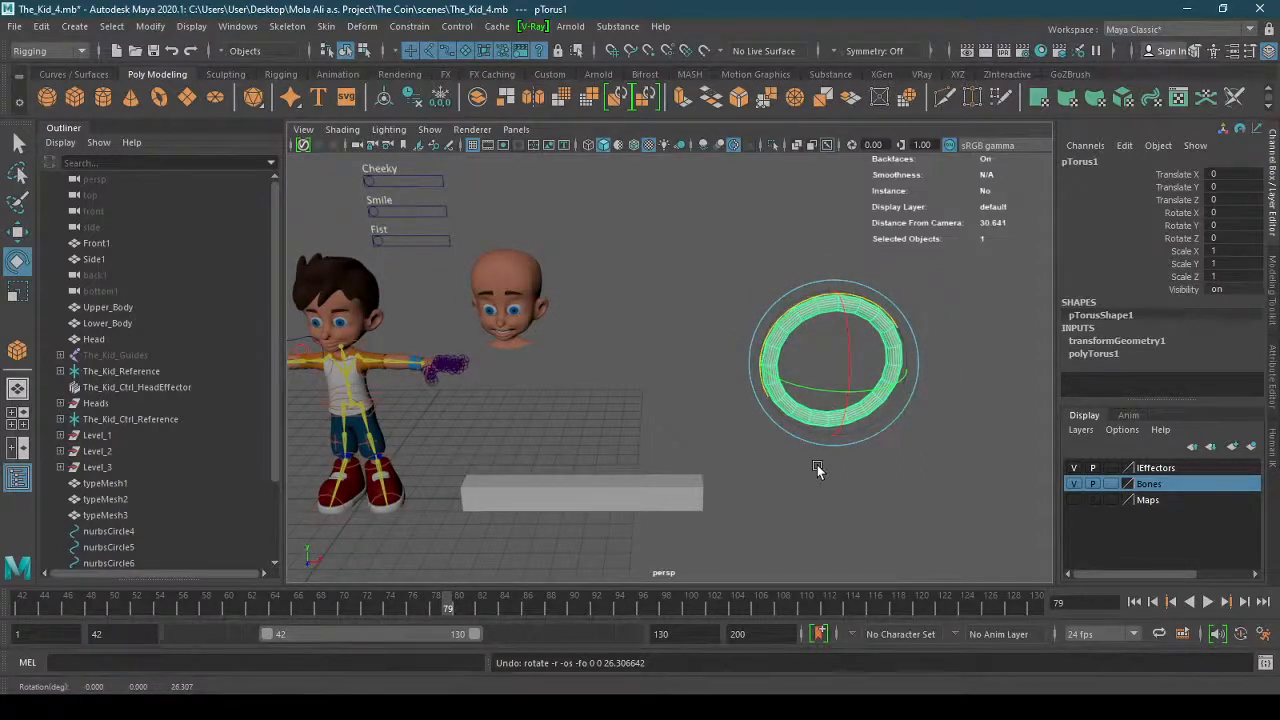
{"action": "left_click", "coordinate": [817, 467]}
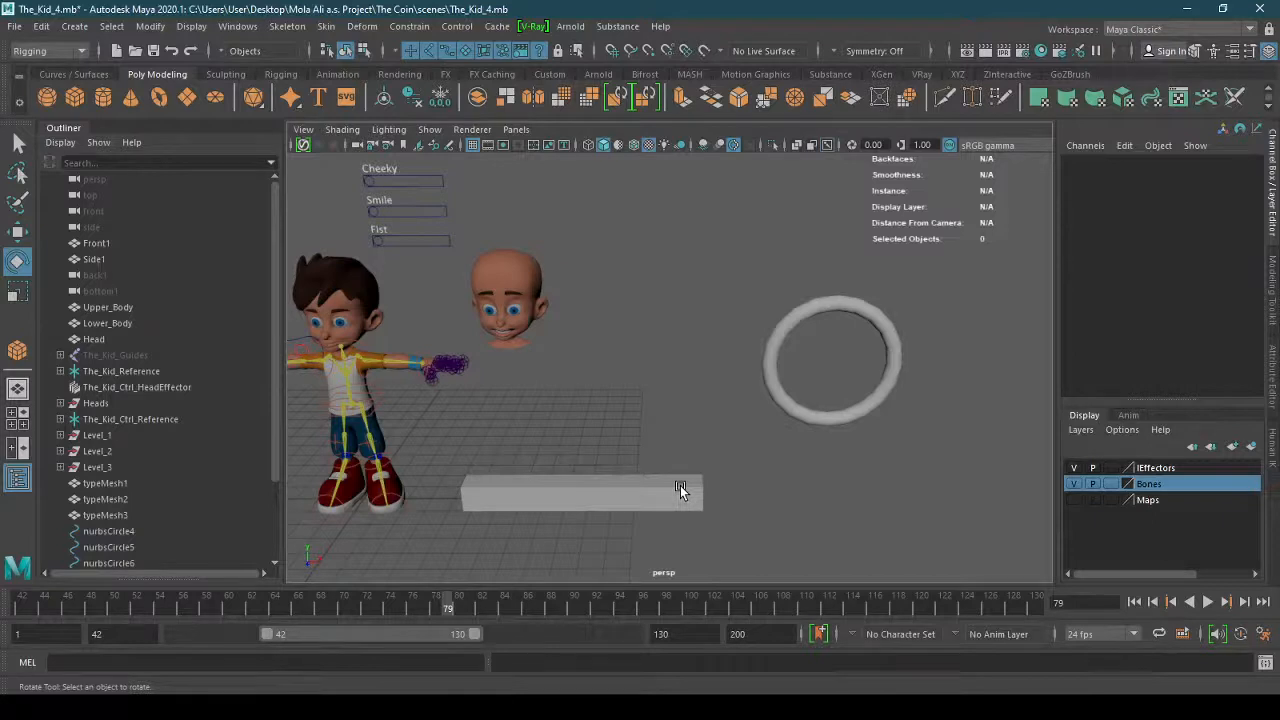
Examine the Cheeky, Smile and Fist slider controls above the character, selecting the Smile slider's circle.
{"action": "left_click_drag", "start_coordinate": [543, 457], "coordinate": [586, 420], "text": "alt"}
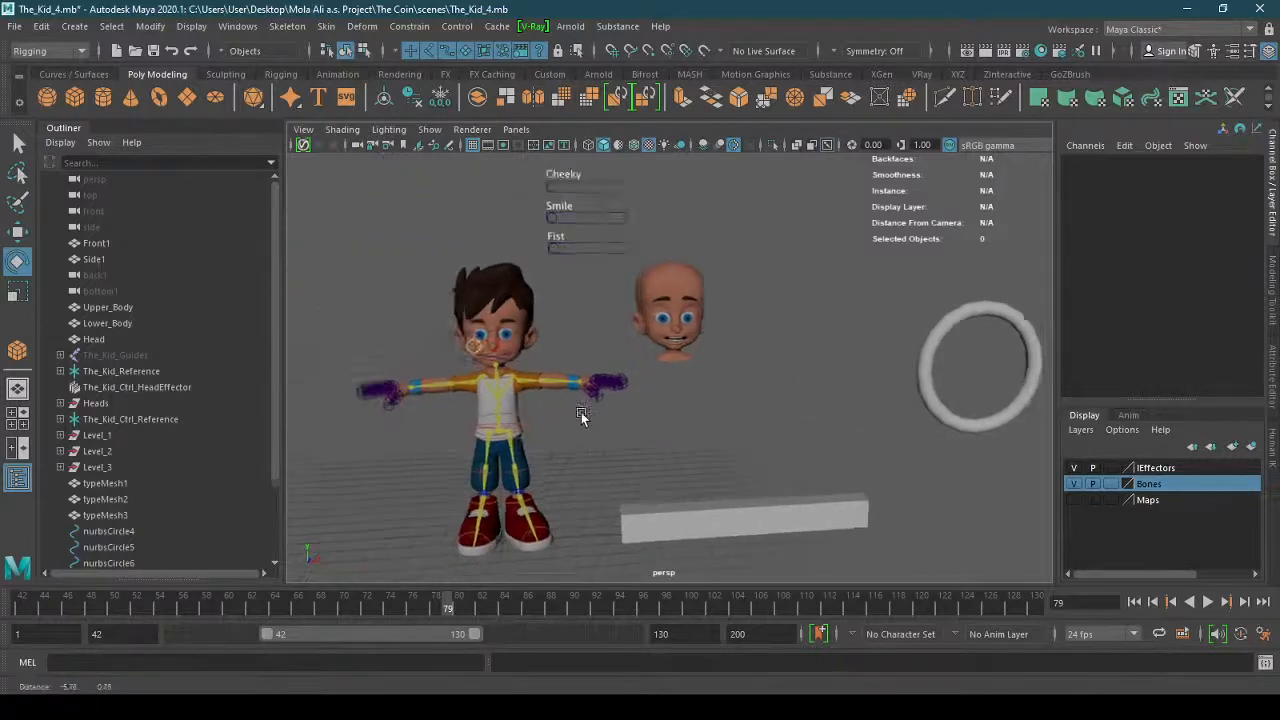
{"action": "right_click_drag", "start_coordinate": [586, 420], "coordinate": [746, 377], "text": "alt"}
{"action": "left_click_drag", "start_coordinate": [746, 377], "coordinate": [683, 443], "text": "alt"}
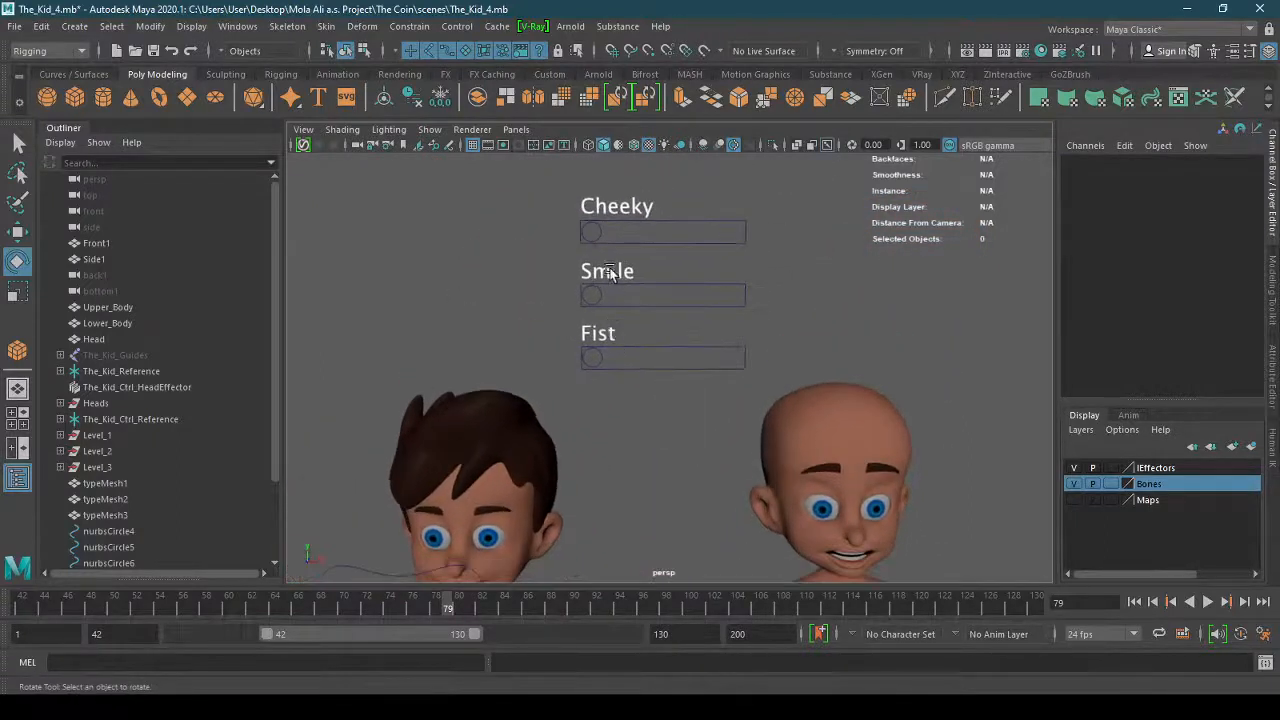
{"action": "left_click", "coordinate": [601, 297]}
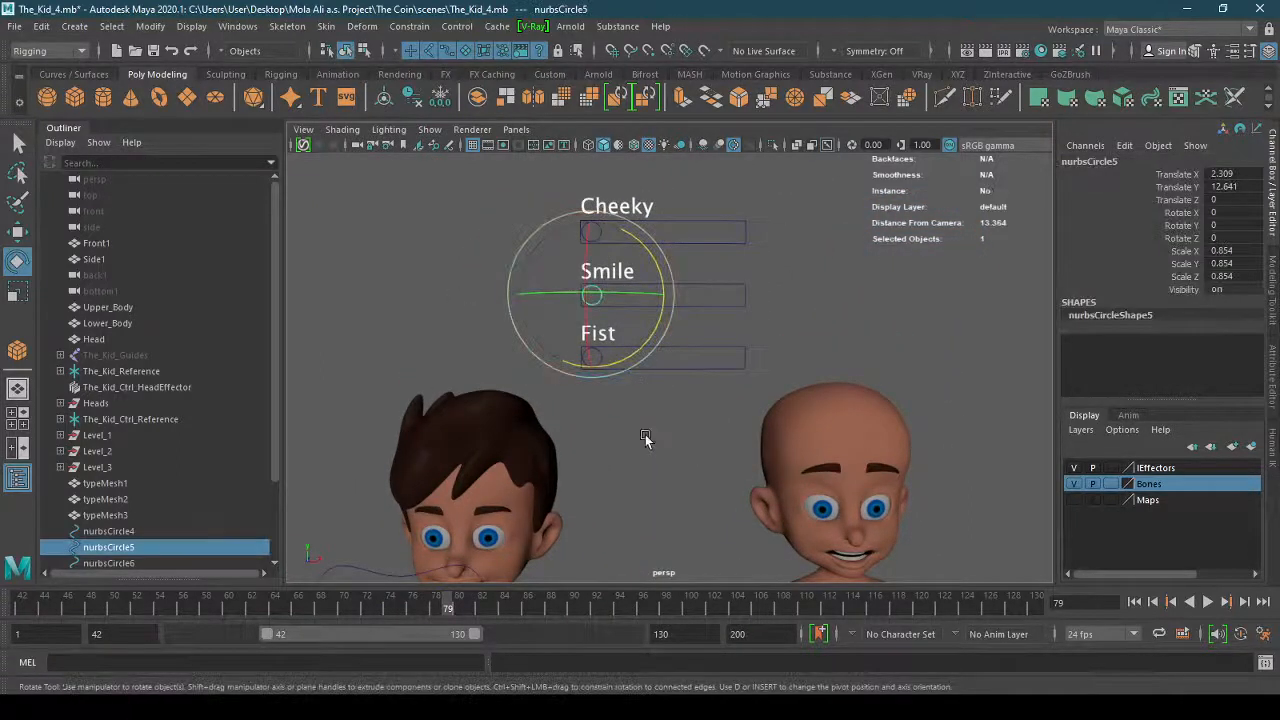
{"action": "key", "text": "w"}
{"action": "left_click_drag", "start_coordinate": [643, 443], "coordinate": [607, 396], "text": "alt"}
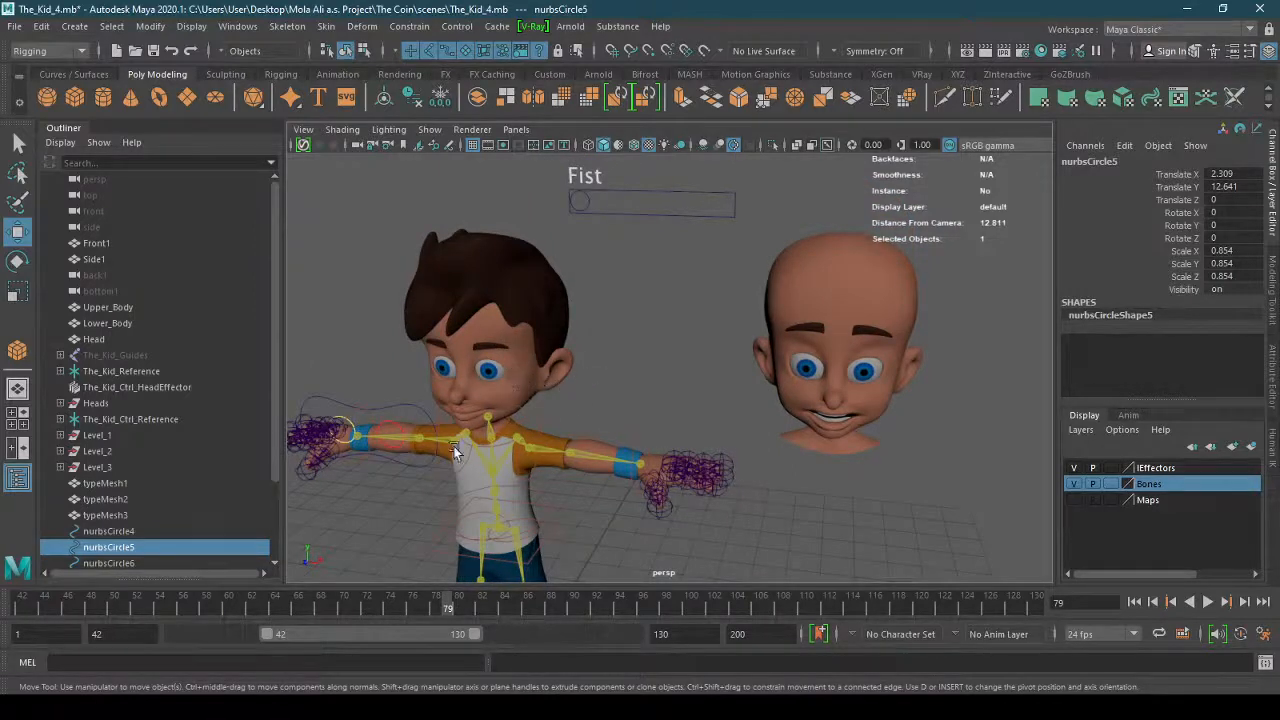
Try the Fist control by moving its circle along X, and undo the move.
{"action": "left_click", "coordinate": [598, 230]}
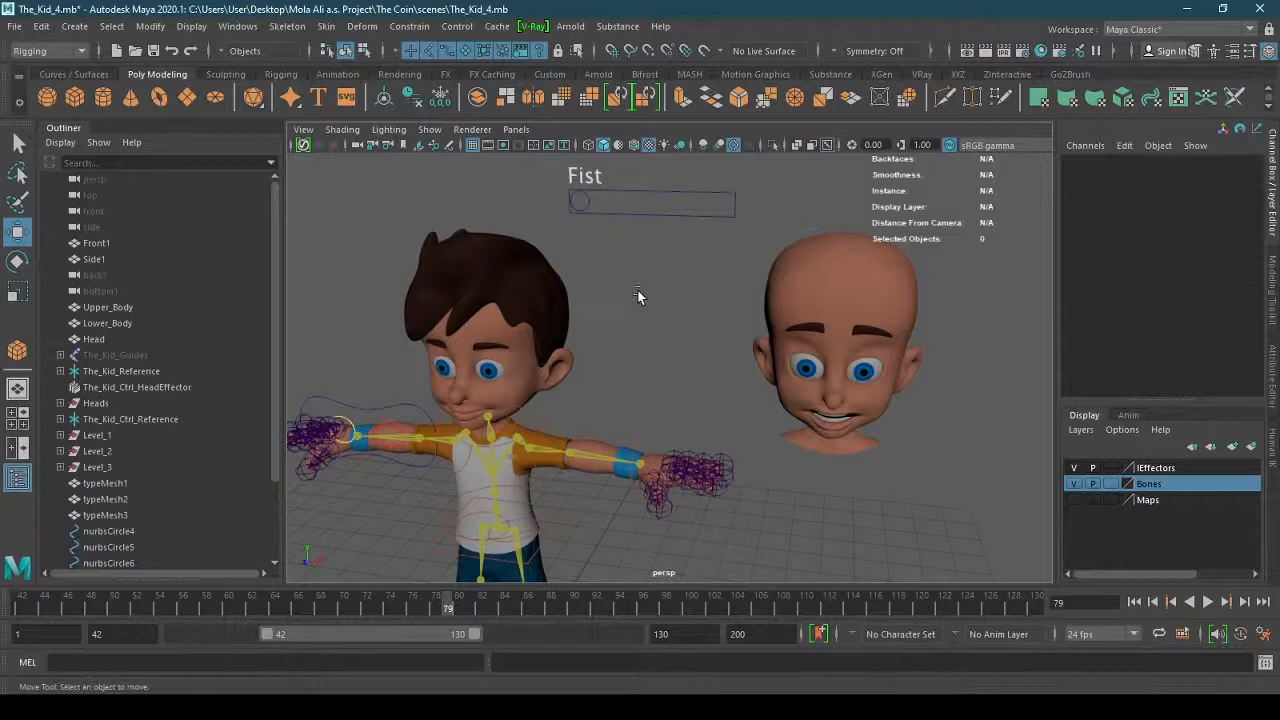
{"action": "left_click", "coordinate": [580, 202]}
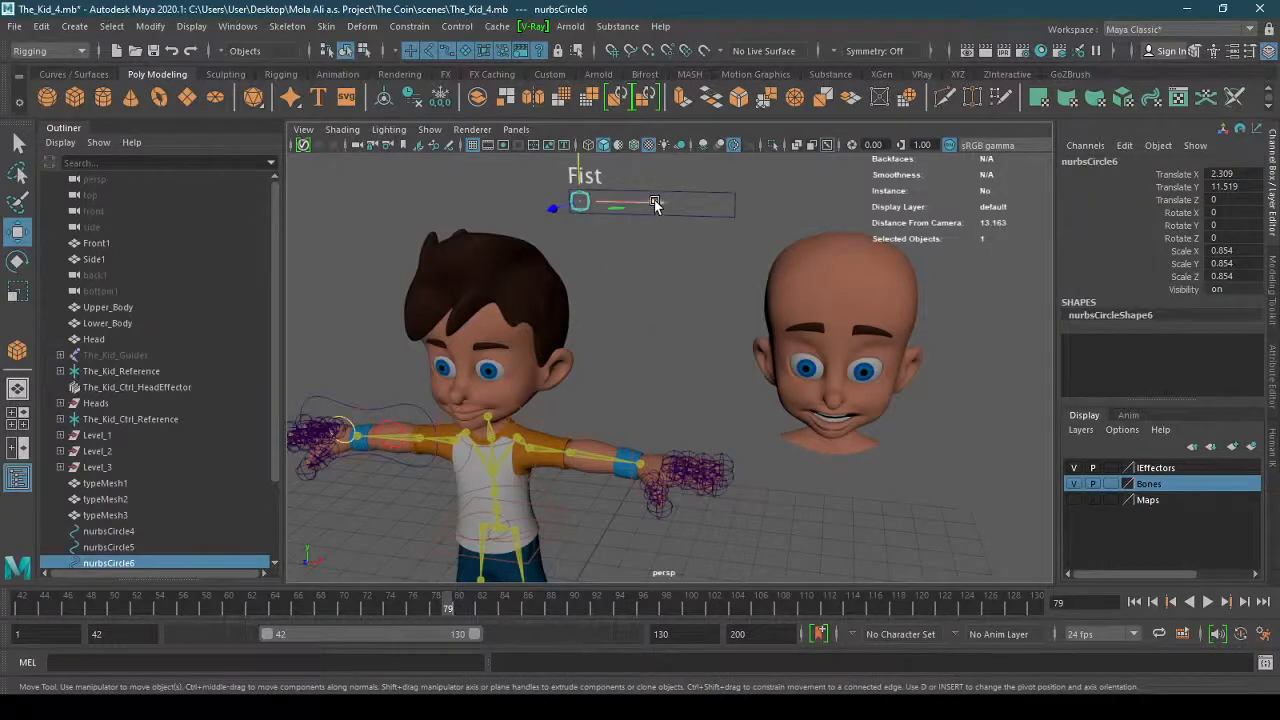
{"action": "left_click_drag", "start_coordinate": [656, 204], "coordinate": [785, 210]}
{"action": "key", "text": "ctrl+z"}
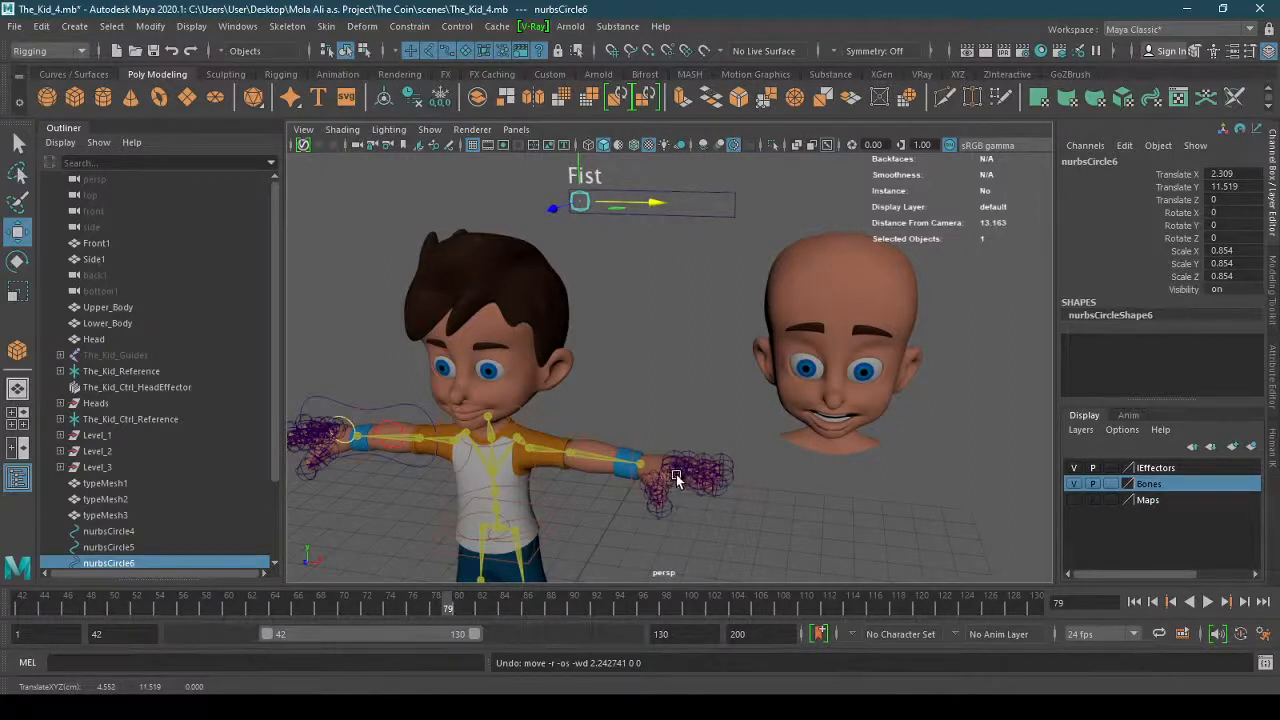
{"action": "mouse_move", "coordinate": [652, 204]}
{"action": "left_mouse_down"}
{"action": "mouse_move", "coordinate": [793, 213]}
{"action": "mouse_move", "coordinate": [690, 212]}
{"action": "mouse_move", "coordinate": [785, 214]}
{"action": "mouse_move", "coordinate": [659, 227]}
{"action": "left_mouse_up"}
{"action": "left_click", "coordinate": [709, 338]}
Try rotating the long box beside the torus, and undo that rotation.
{"action": "scroll", "coordinate": [820, 420], "scroll_direction": "down", "scroll_amount": 5}
{"action": "middle_click_drag", "start_coordinate": [762, 414], "coordinate": [674, 338], "text": "alt"}
{"action": "middle_click_drag", "start_coordinate": [782, 358], "coordinate": [654, 349], "text": "alt"}
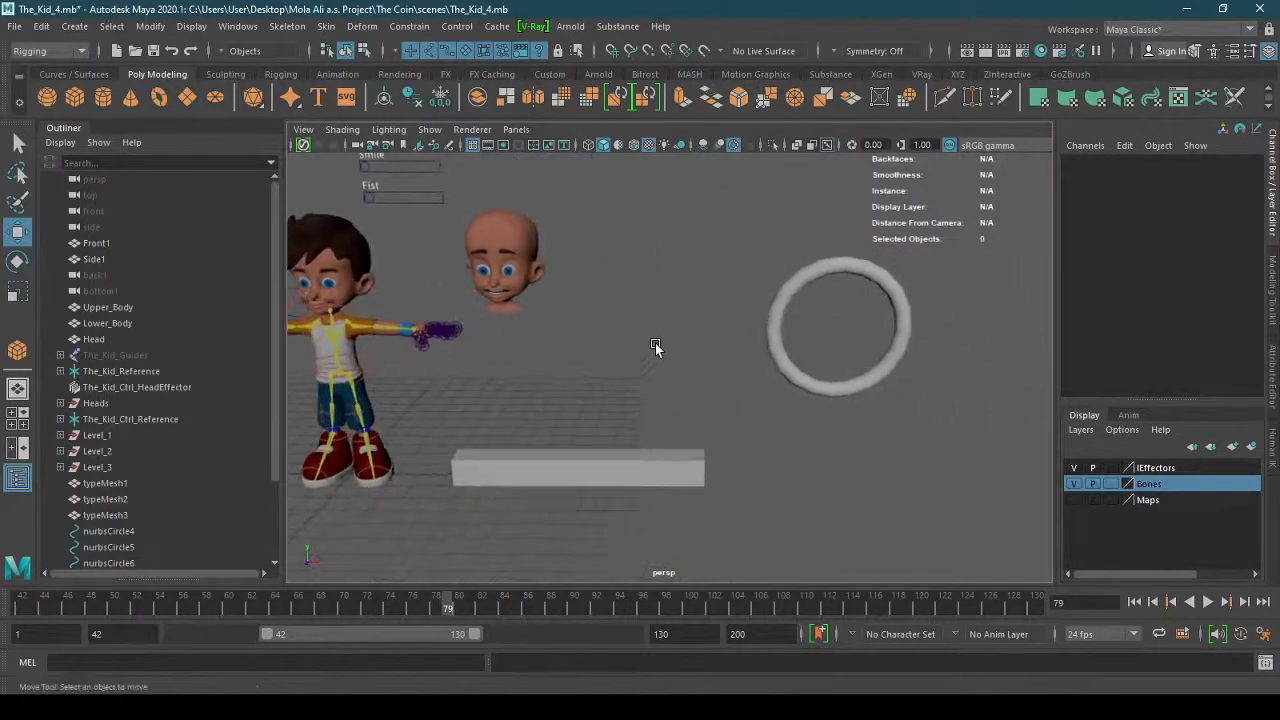
{"action": "left_click", "coordinate": [780, 364]}
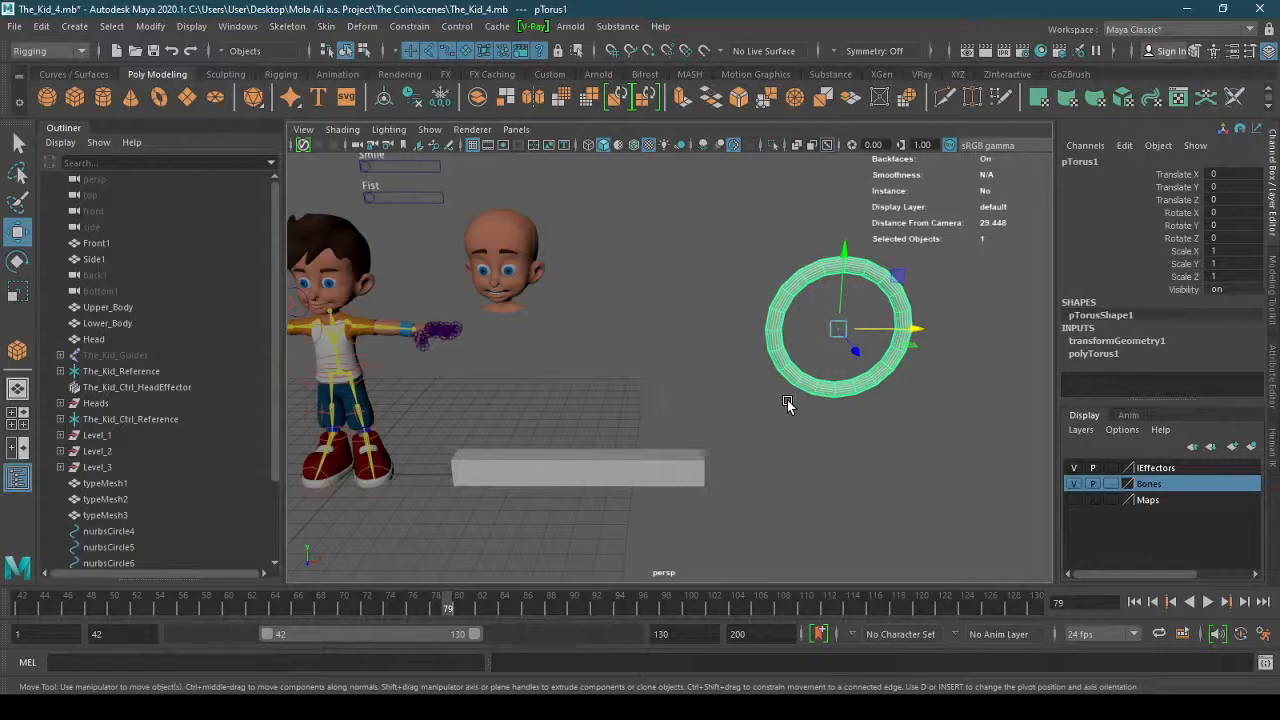
{"action": "left_click", "coordinate": [643, 470]}
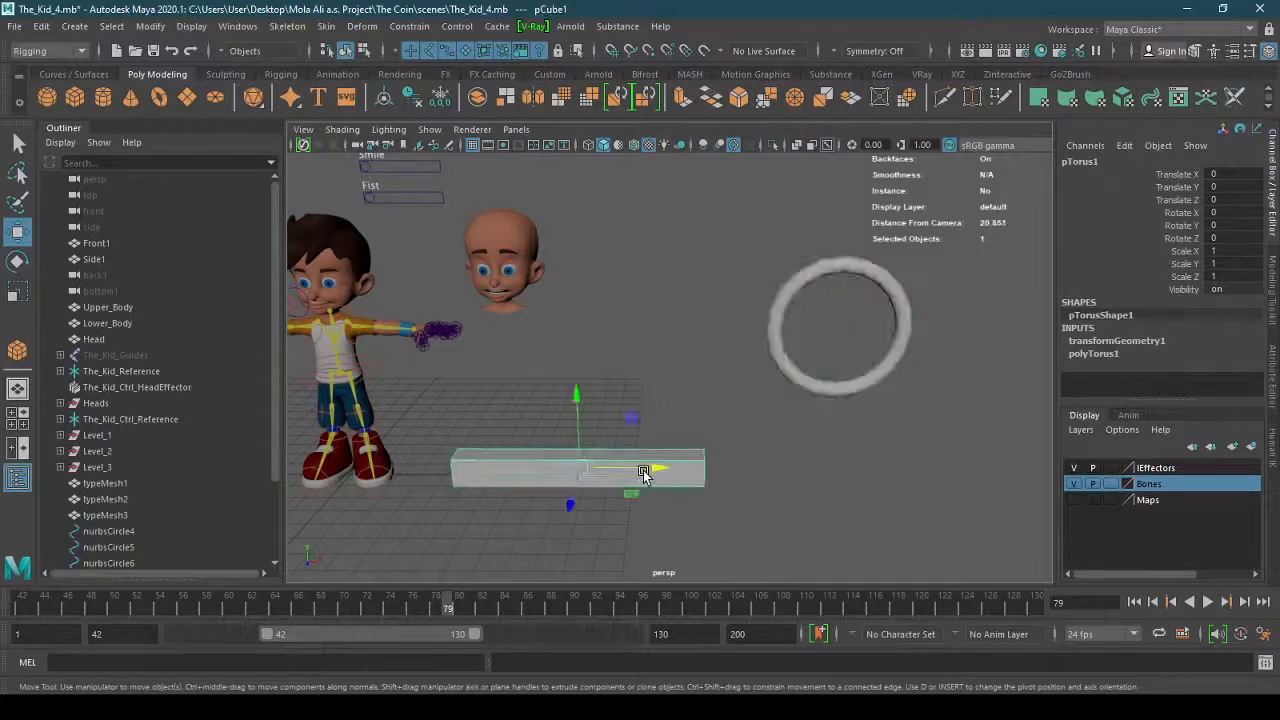
{"action": "left_click", "coordinate": [17, 261]}
{"action": "left_click_drag", "start_coordinate": [612, 497], "coordinate": [586, 514]}
{"action": "key", "text": "ctrl+z"}
Try rotating the torus by about 12° around Z, and undo that test rotation.
{"action": "left_click", "coordinate": [800, 389]}
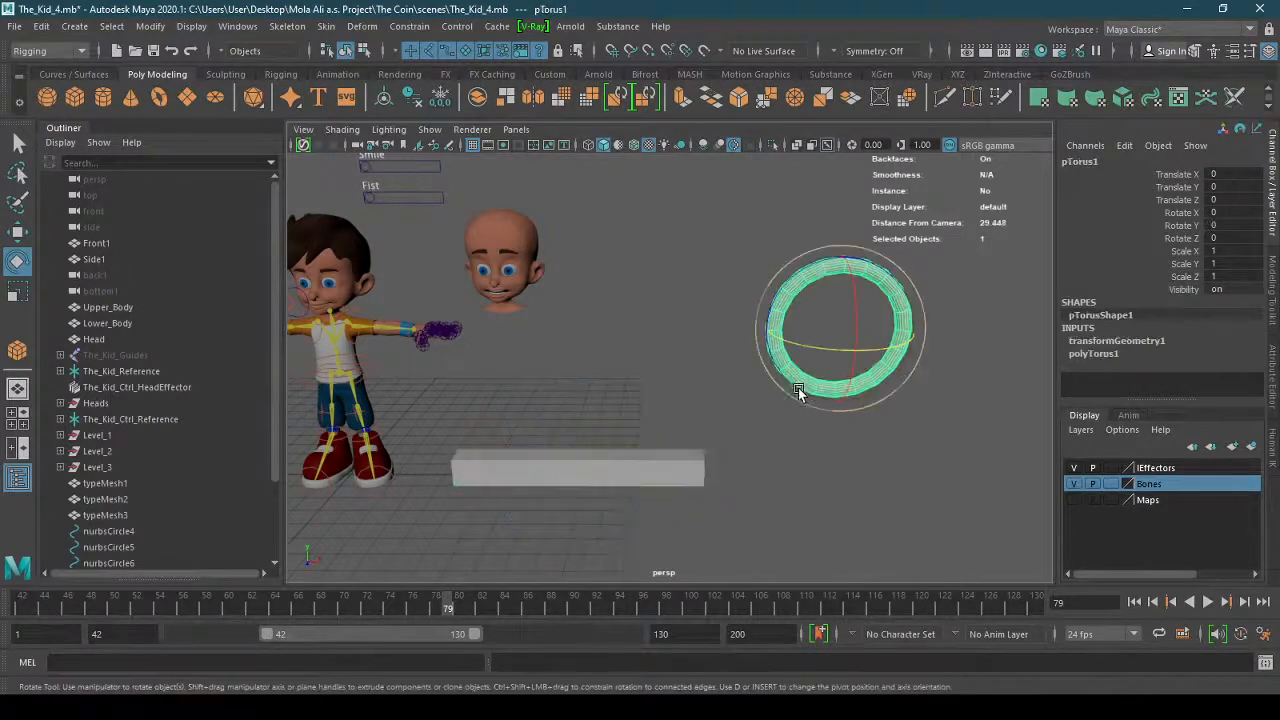
{"action": "mouse_move", "coordinate": [790, 315]}
{"action": "left_mouse_down"}
{"action": "mouse_move", "coordinate": [783, 286]}
{"action": "mouse_move", "coordinate": [848, 266]}
{"action": "mouse_move", "coordinate": [754, 340]}
{"action": "mouse_move", "coordinate": [822, 282]}
{"action": "mouse_move", "coordinate": [756, 332]}
{"action": "mouse_move", "coordinate": [821, 293]}
{"action": "mouse_move", "coordinate": [829, 316]}
{"action": "mouse_move", "coordinate": [778, 326]}
{"action": "mouse_move", "coordinate": [800, 323]}
{"action": "left_mouse_up"}
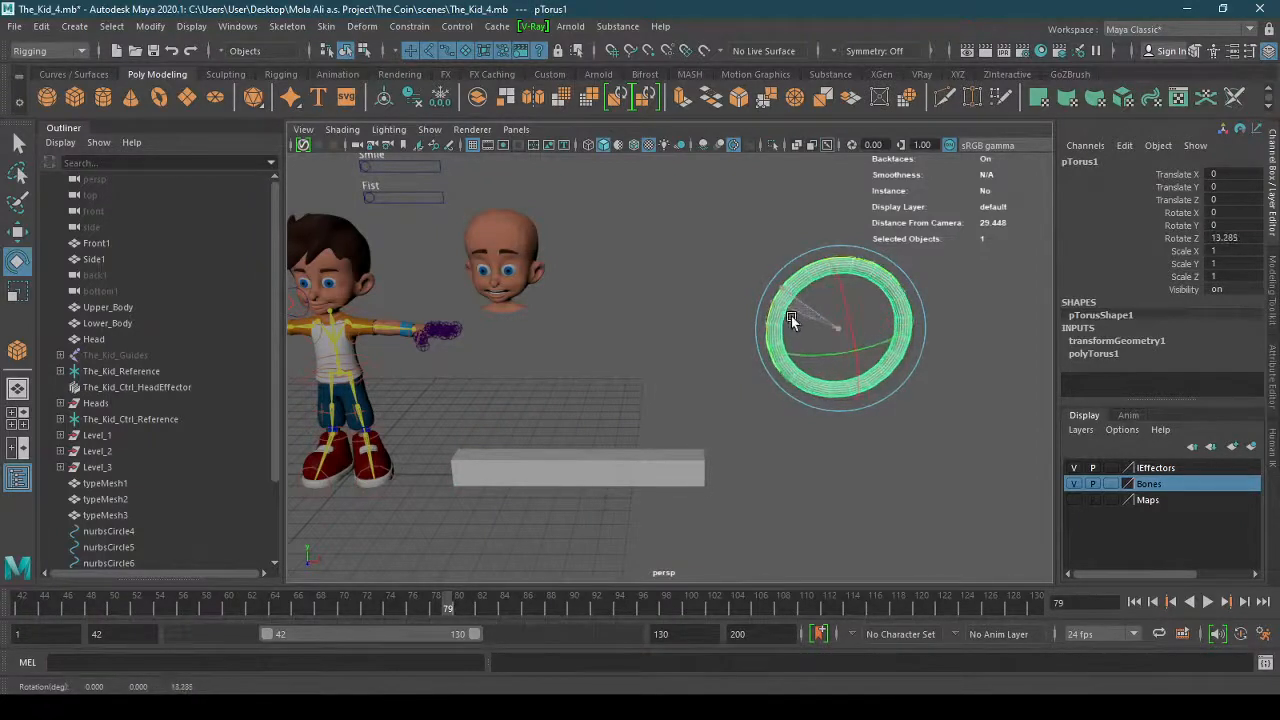
{"action": "key", "text": "ctrl+z"}
{"action": "key", "text": "ctrl+z"}
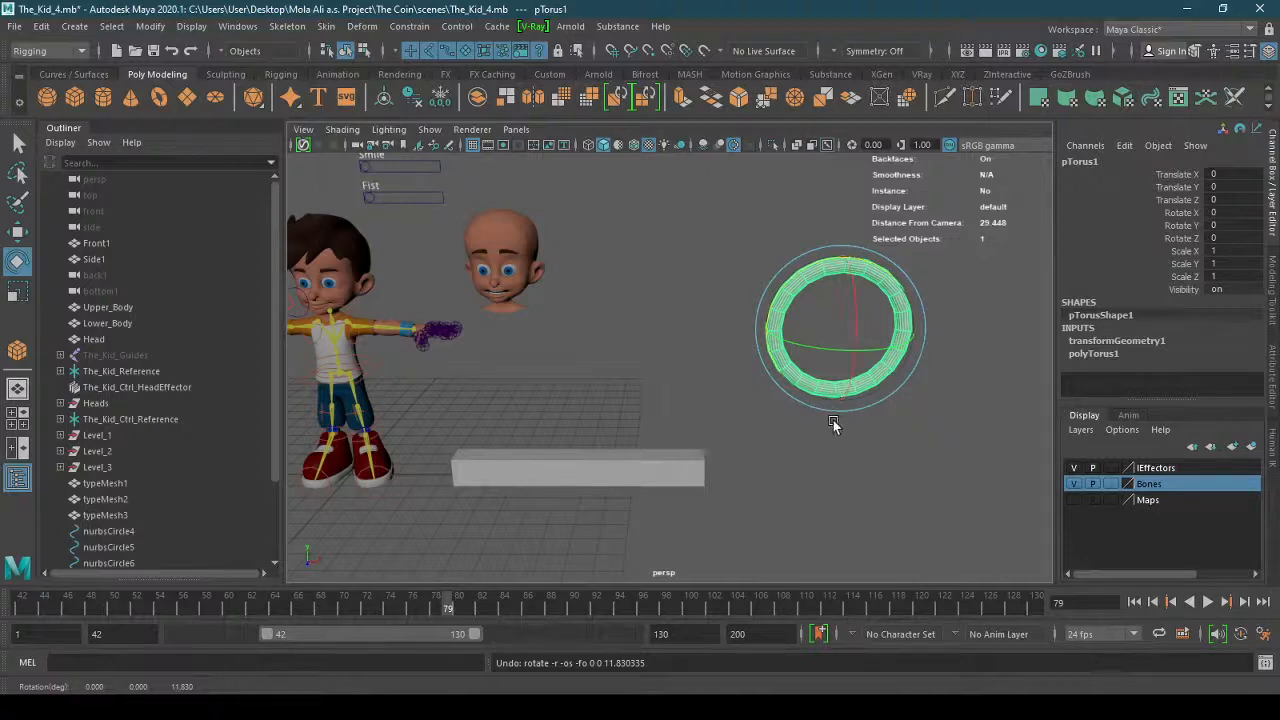
{"action": "left_click", "coordinate": [234, 28]}
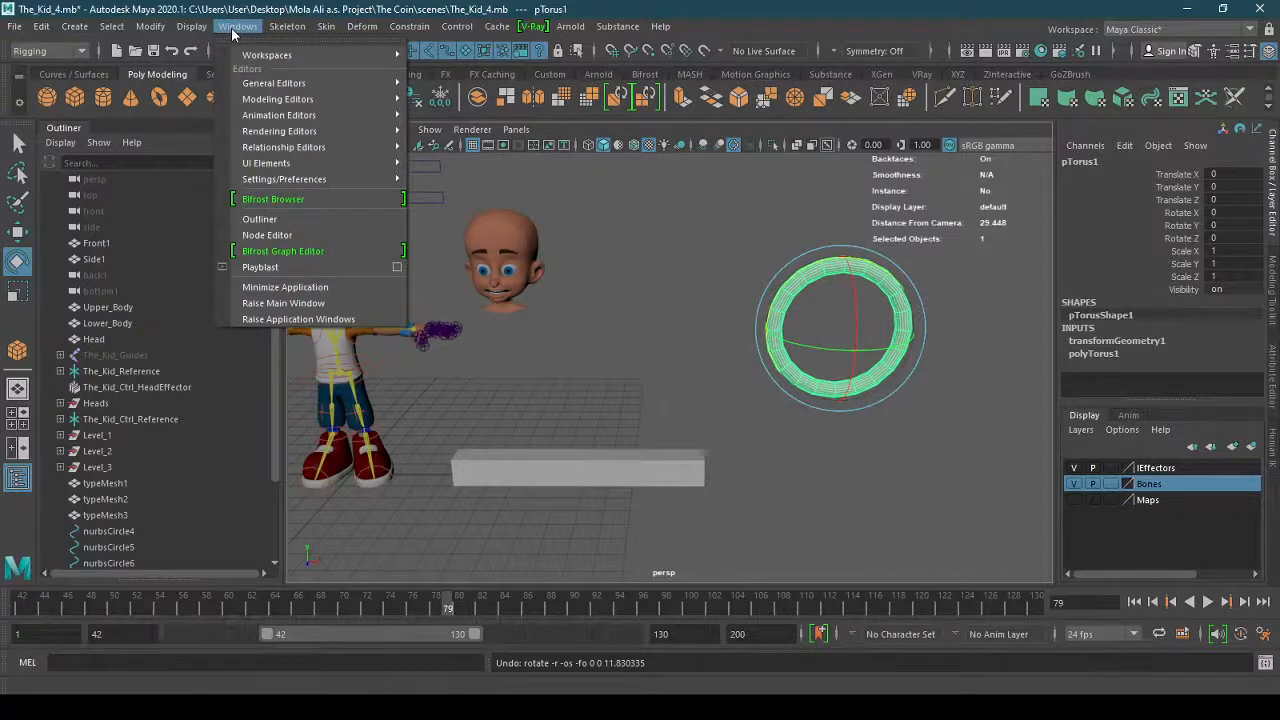
{"action": "mouse_move", "coordinate": [316, 117]}
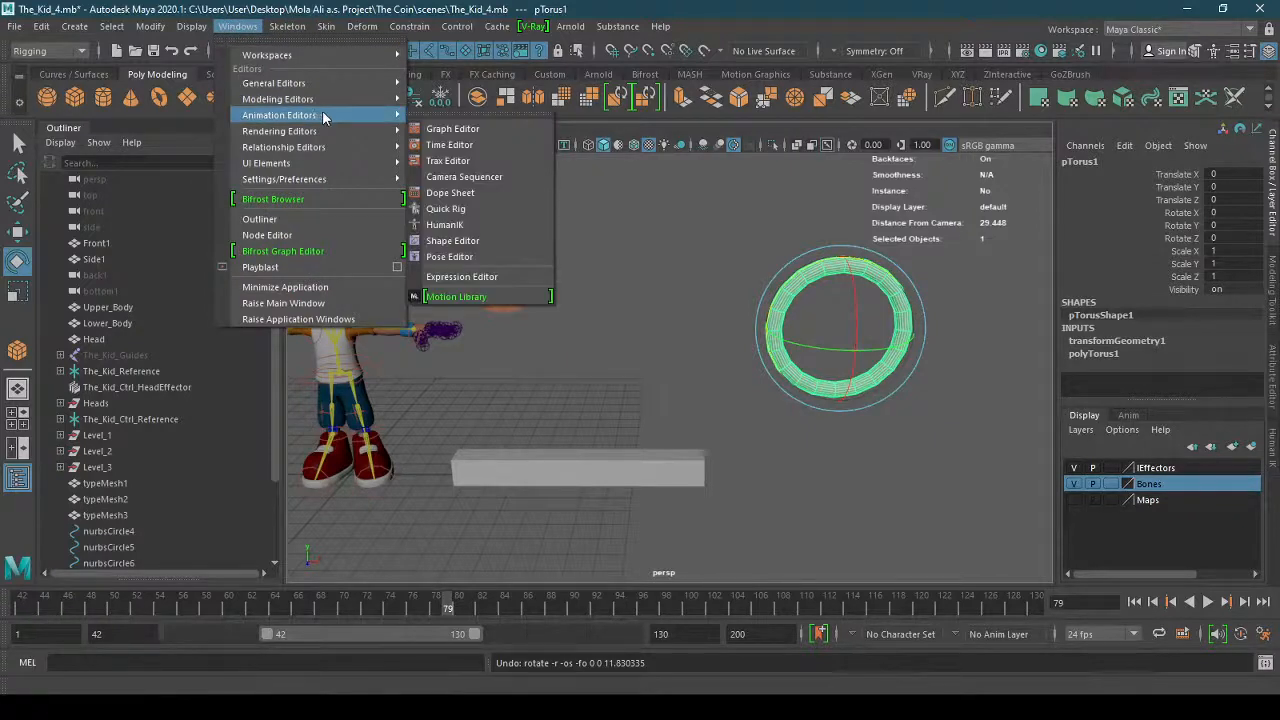
{"action": "left_click", "coordinate": [490, 241]}
{"action": "left_click", "coordinate": [487, 288]}
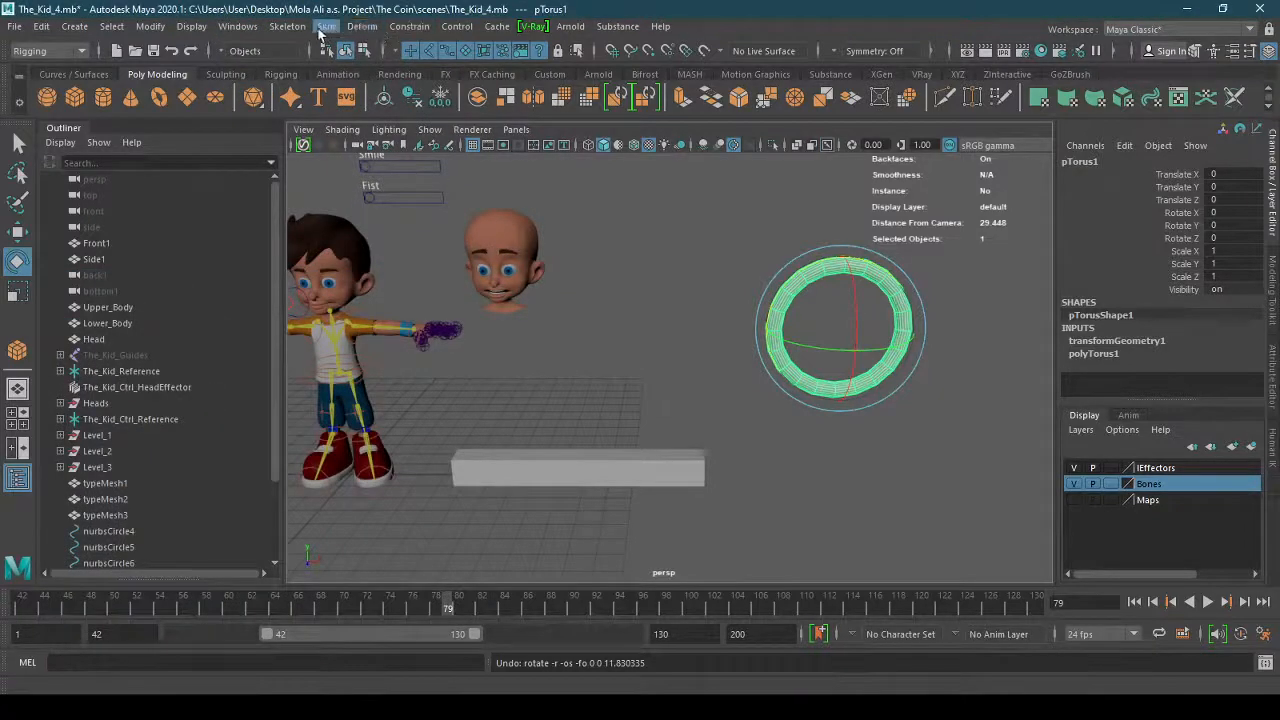
Switch to the Animation menu set and open the Set Driven Key window for the selected torus.
{"action": "left_click", "coordinate": [59, 46]}
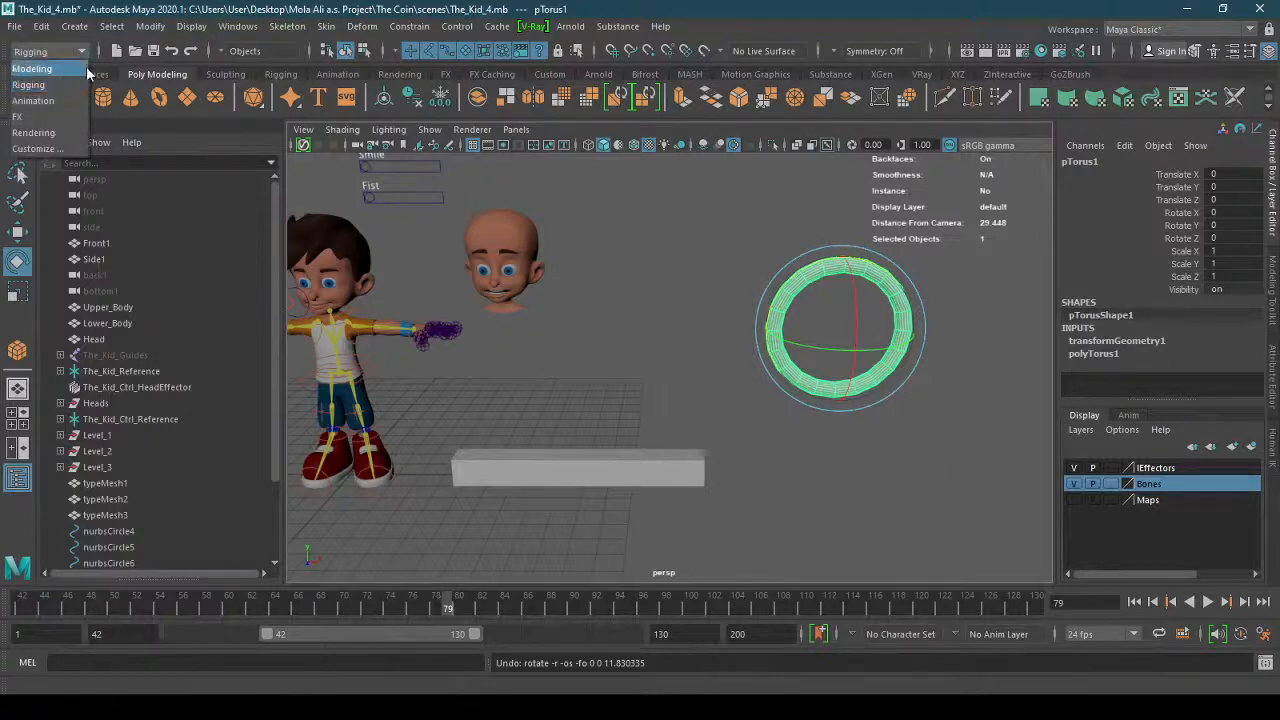
{"action": "left_click", "coordinate": [33, 101]}
{"action": "left_click", "coordinate": [276, 28]}
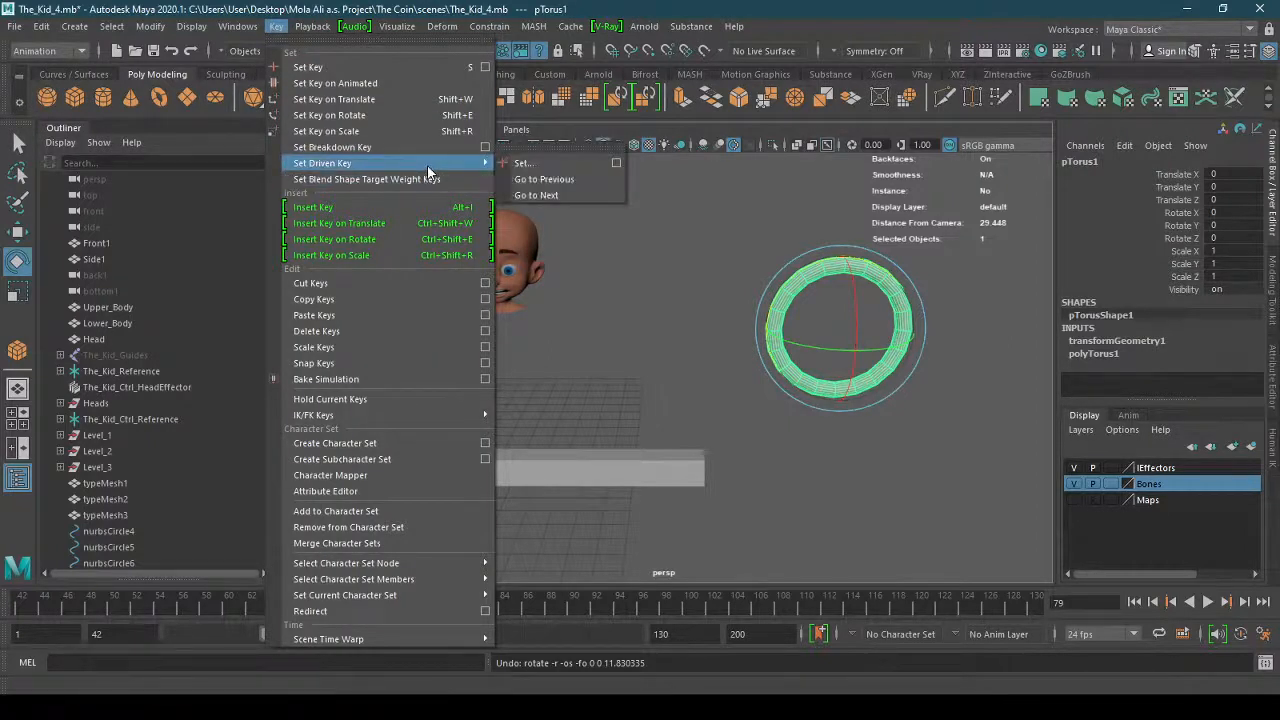
{"action": "left_click", "coordinate": [230, 8]}
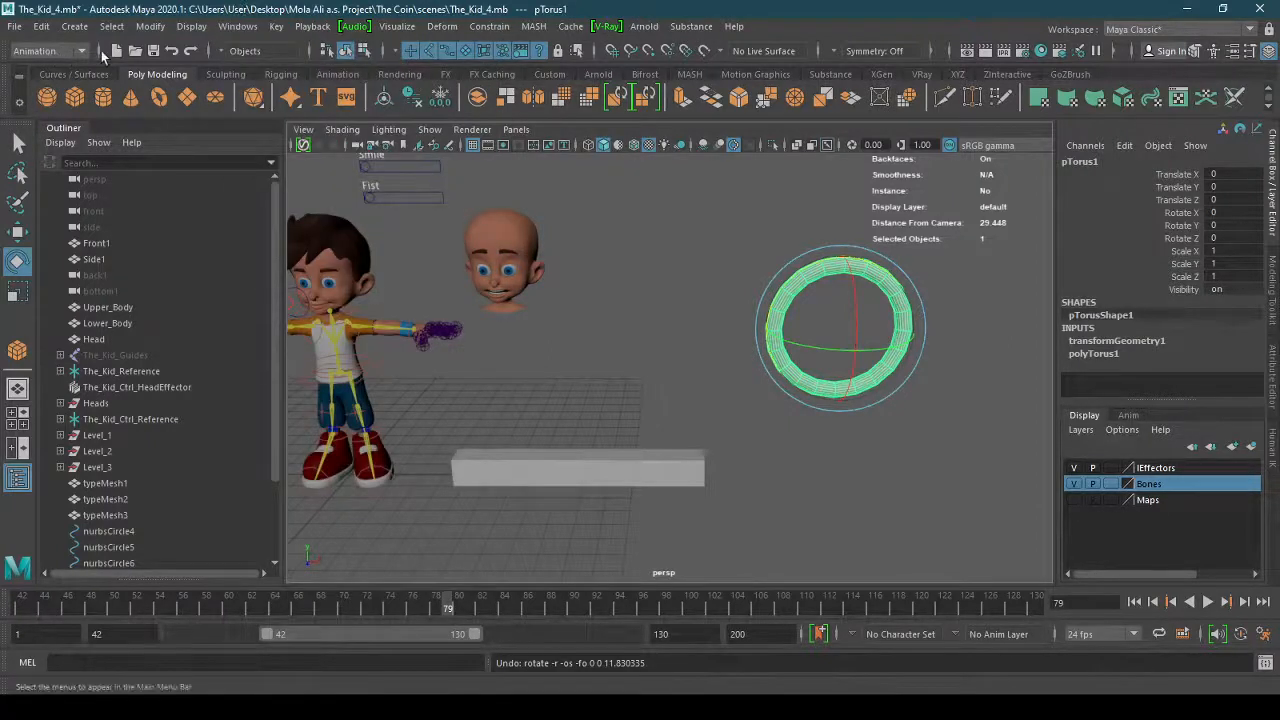
{"action": "left_click", "coordinate": [274, 27]}
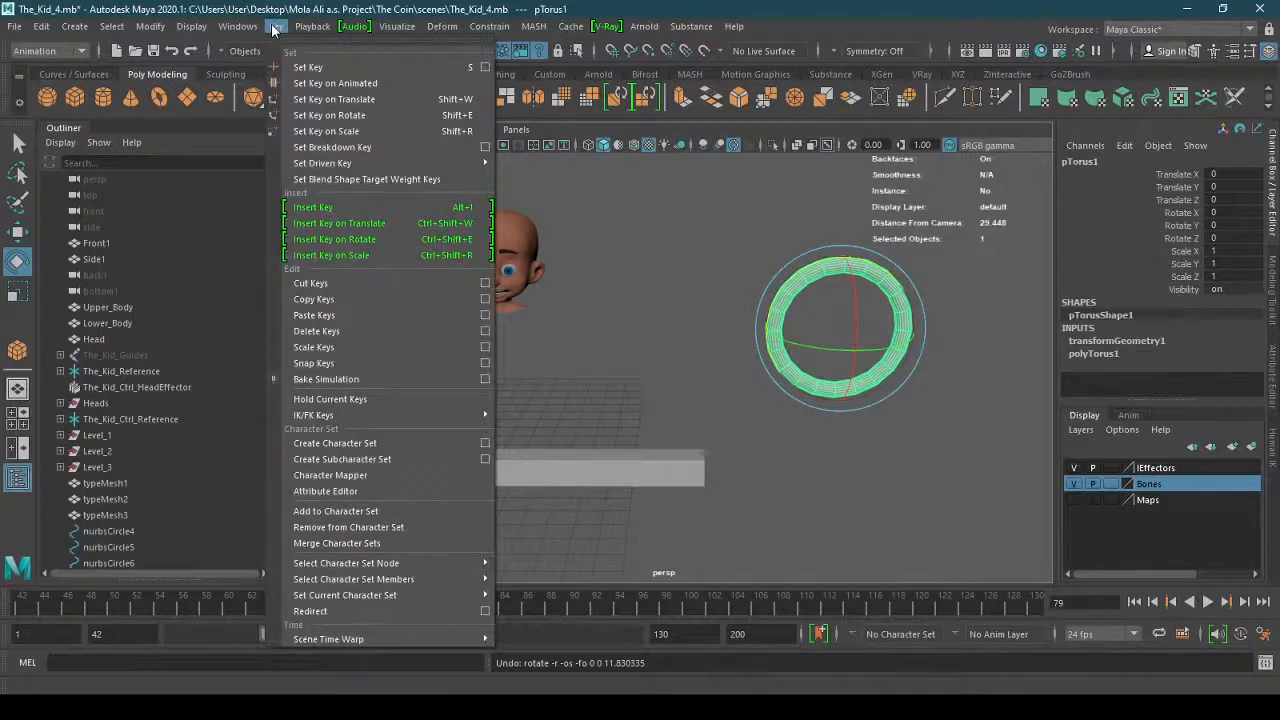
{"action": "mouse_move", "coordinate": [364, 146]}
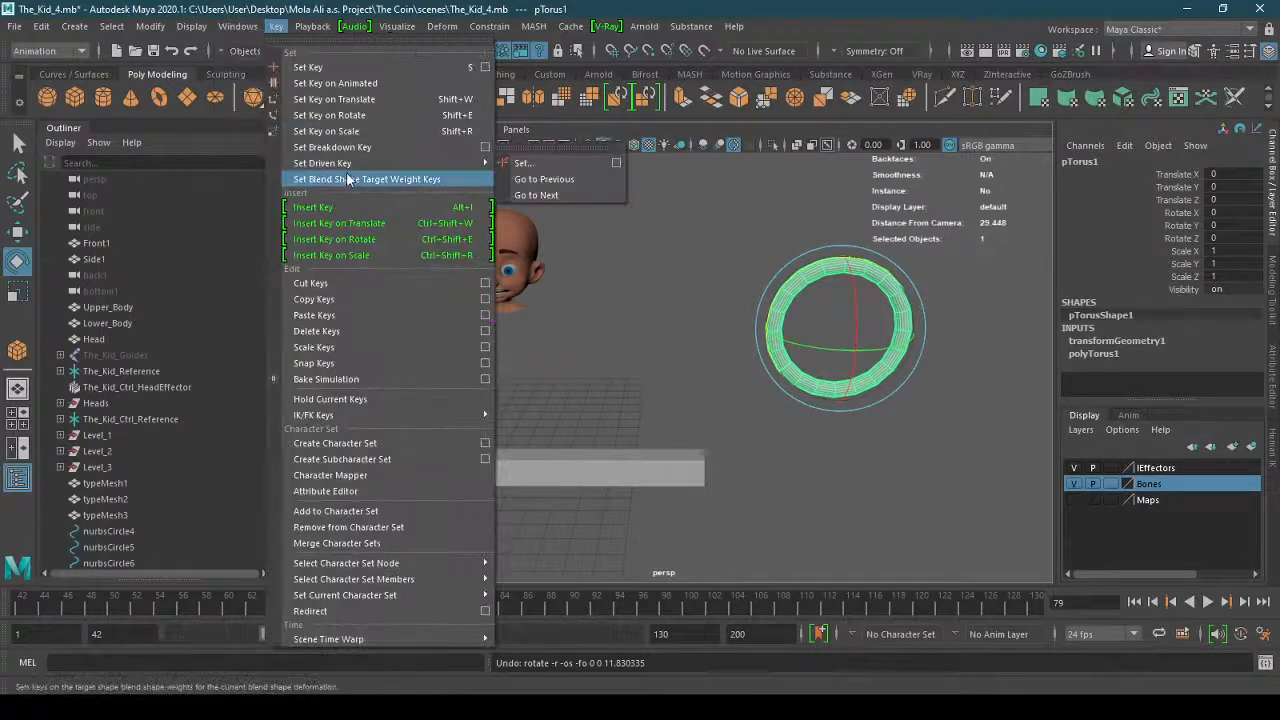
{"action": "mouse_move", "coordinate": [405, 162]}
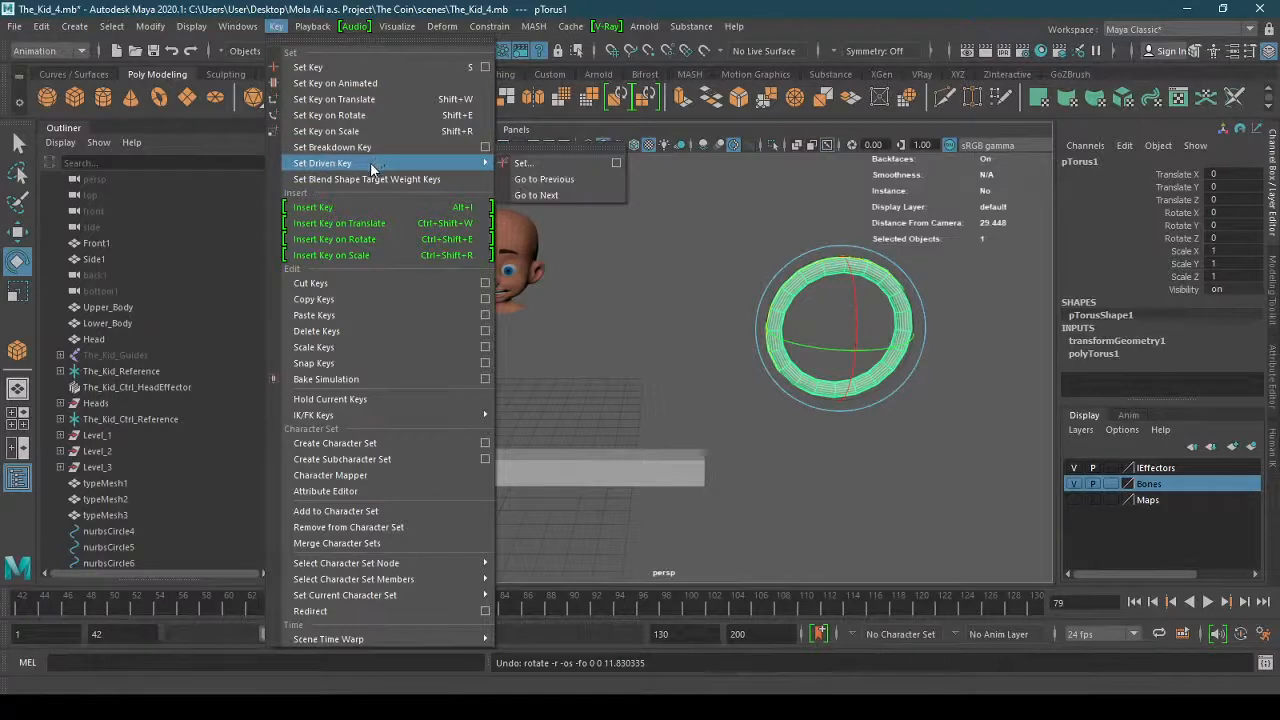
{"action": "left_click", "coordinate": [614, 160]}
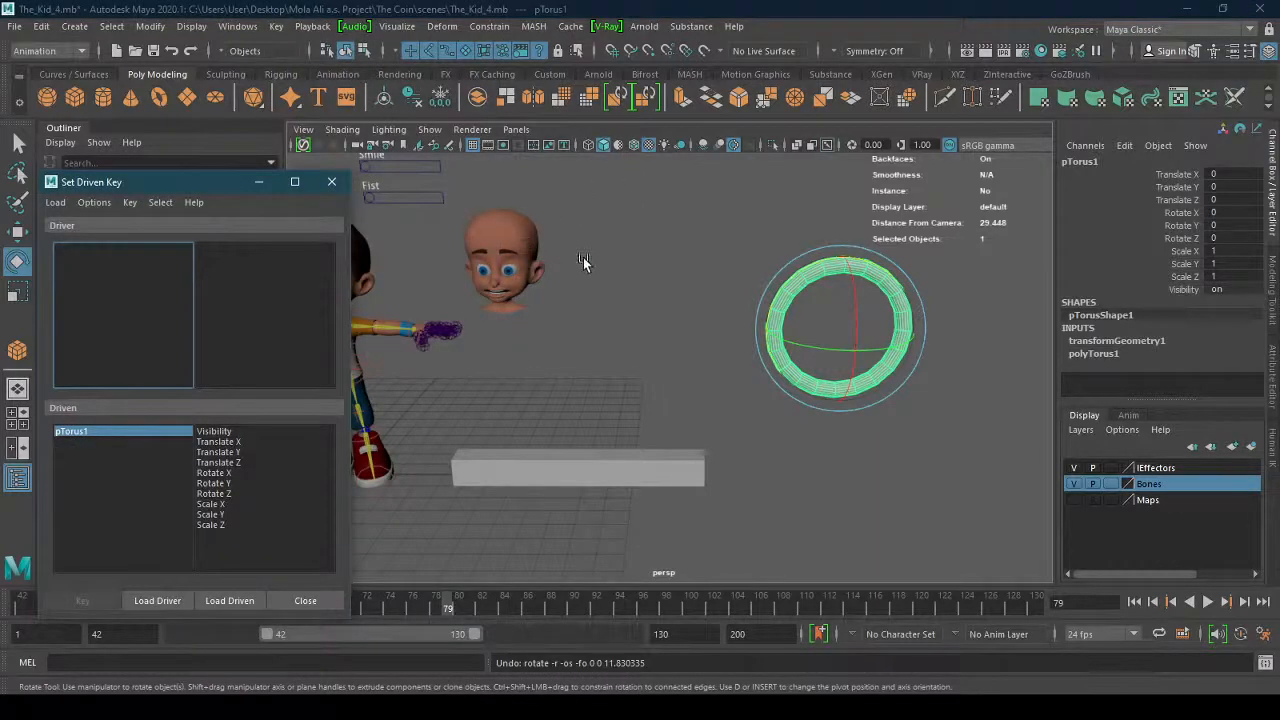
Load the torus as the driver and the long box as the driven object.
{"action": "left_click", "coordinate": [790, 368]}
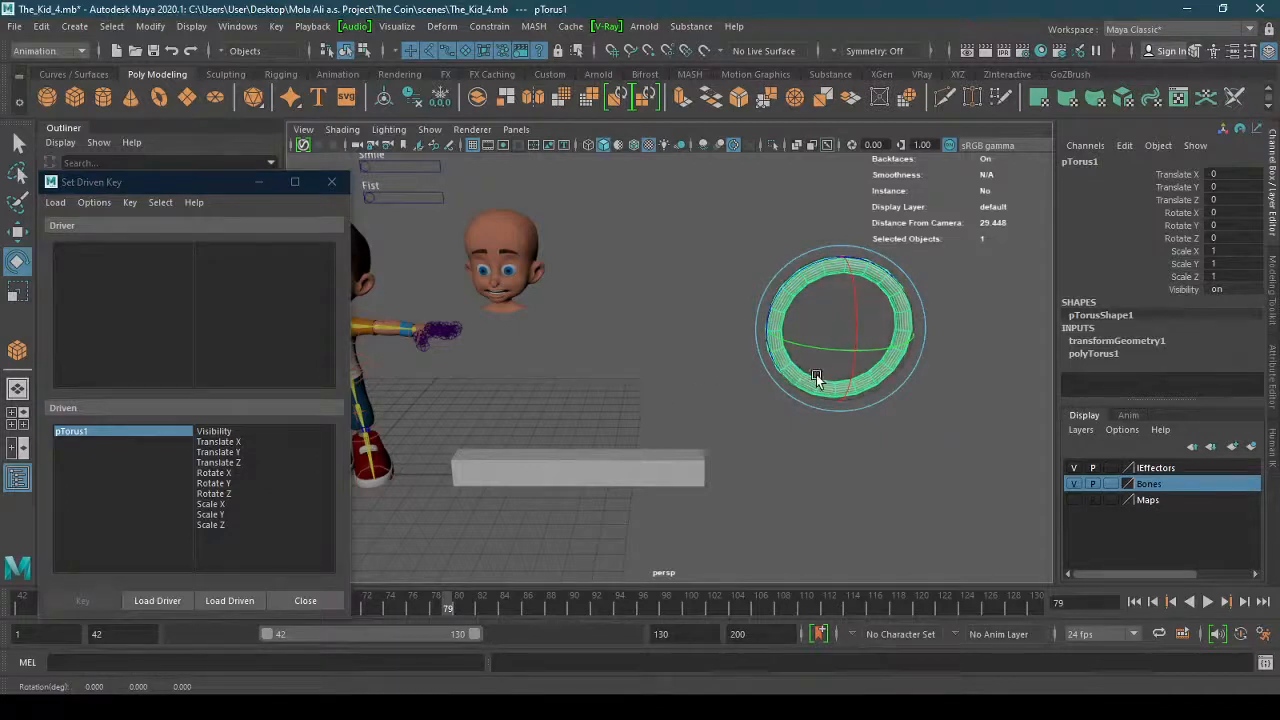
{"action": "left_click", "coordinate": [157, 601]}
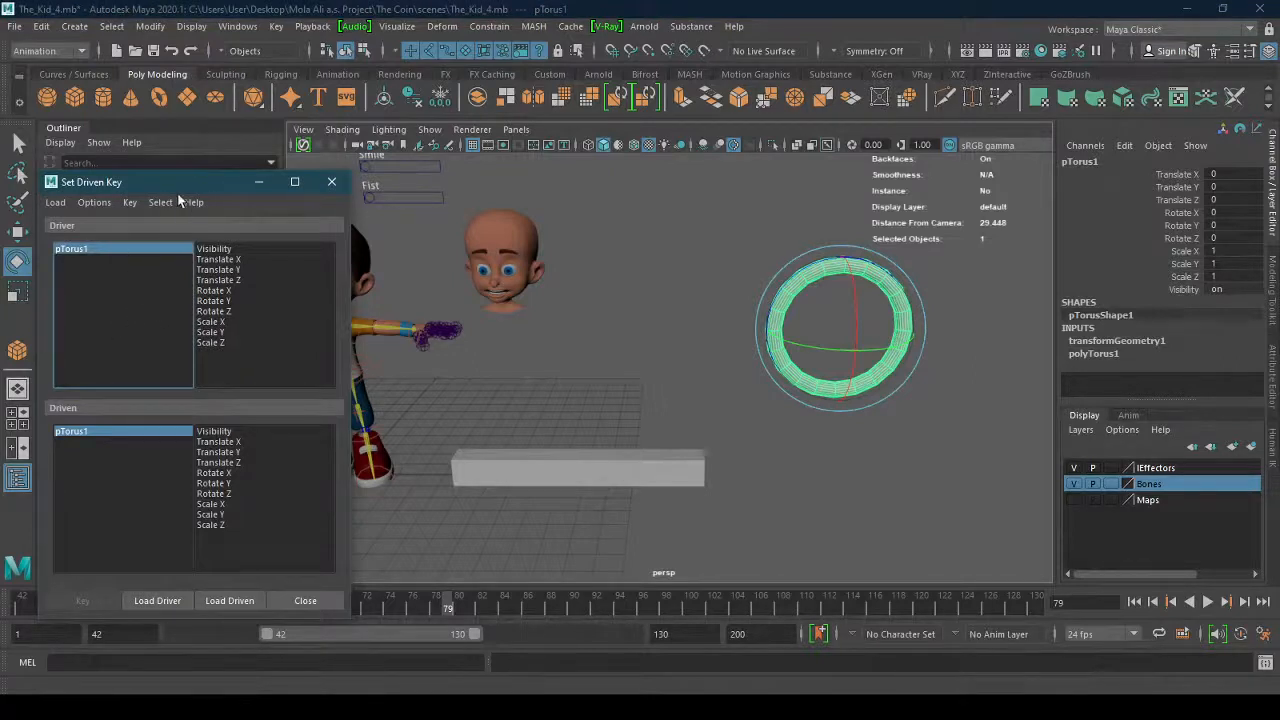
{"action": "left_click_drag", "start_coordinate": [177, 186], "coordinate": [325, 164]}
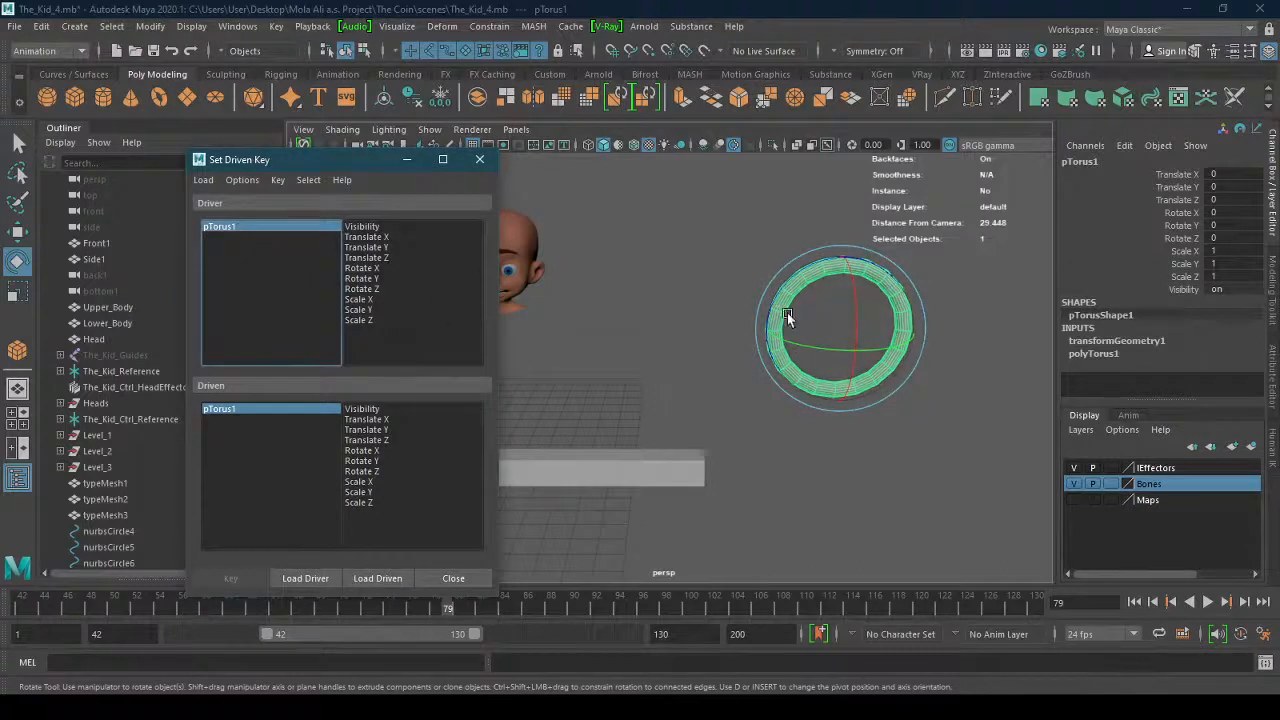
{"action": "left_click", "coordinate": [618, 466]}
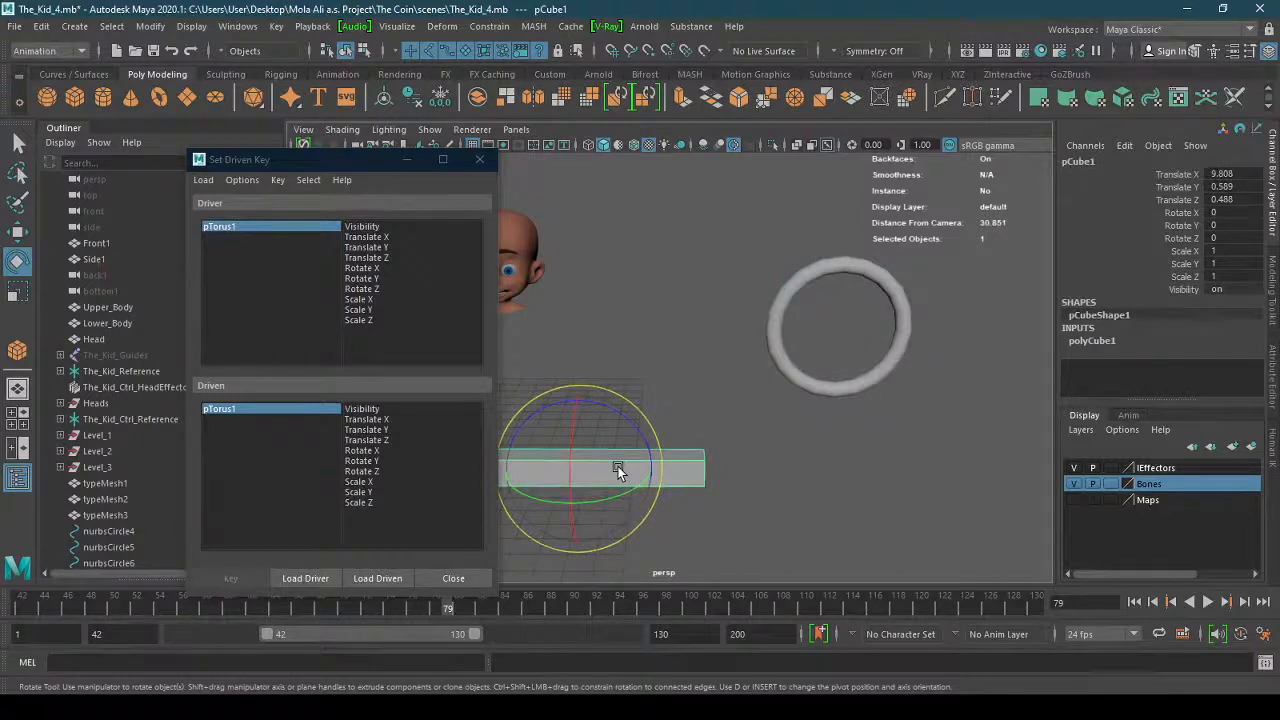
{"action": "left_click", "coordinate": [377, 579]}
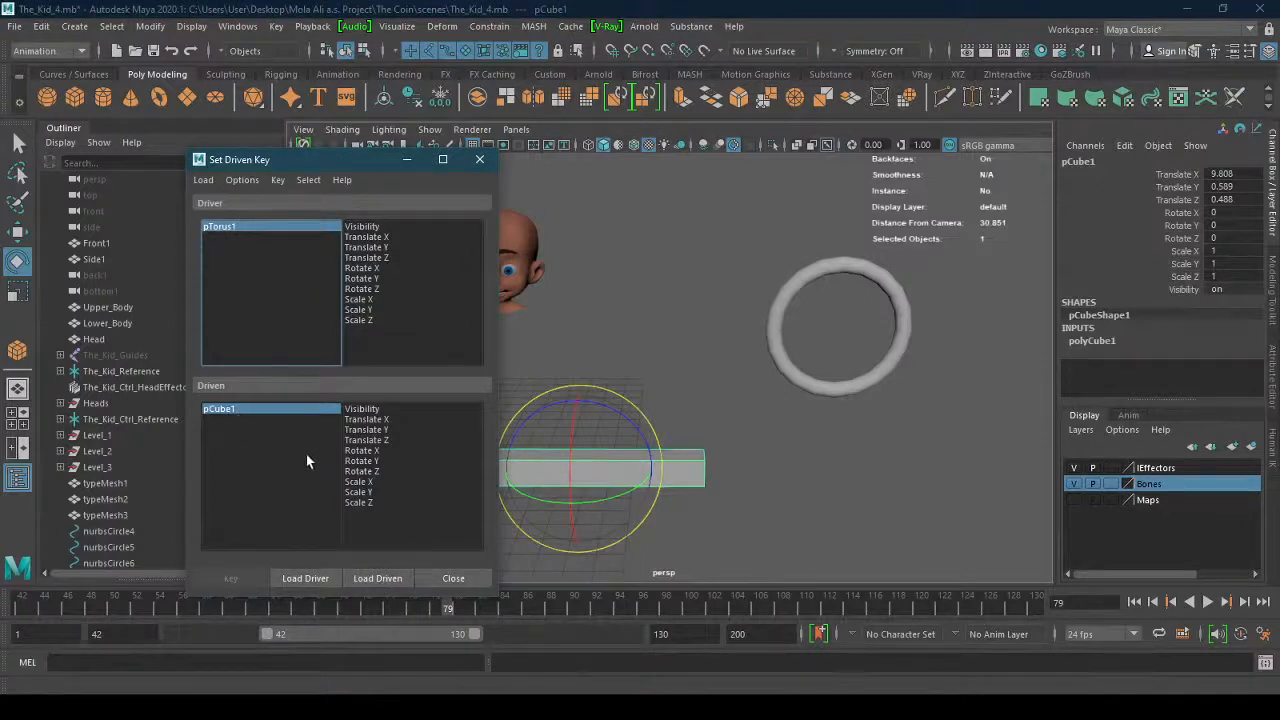
Try rotating the torus by about -20° around Z, and undo that test rotation.
{"action": "left_click", "coordinate": [774, 337]}
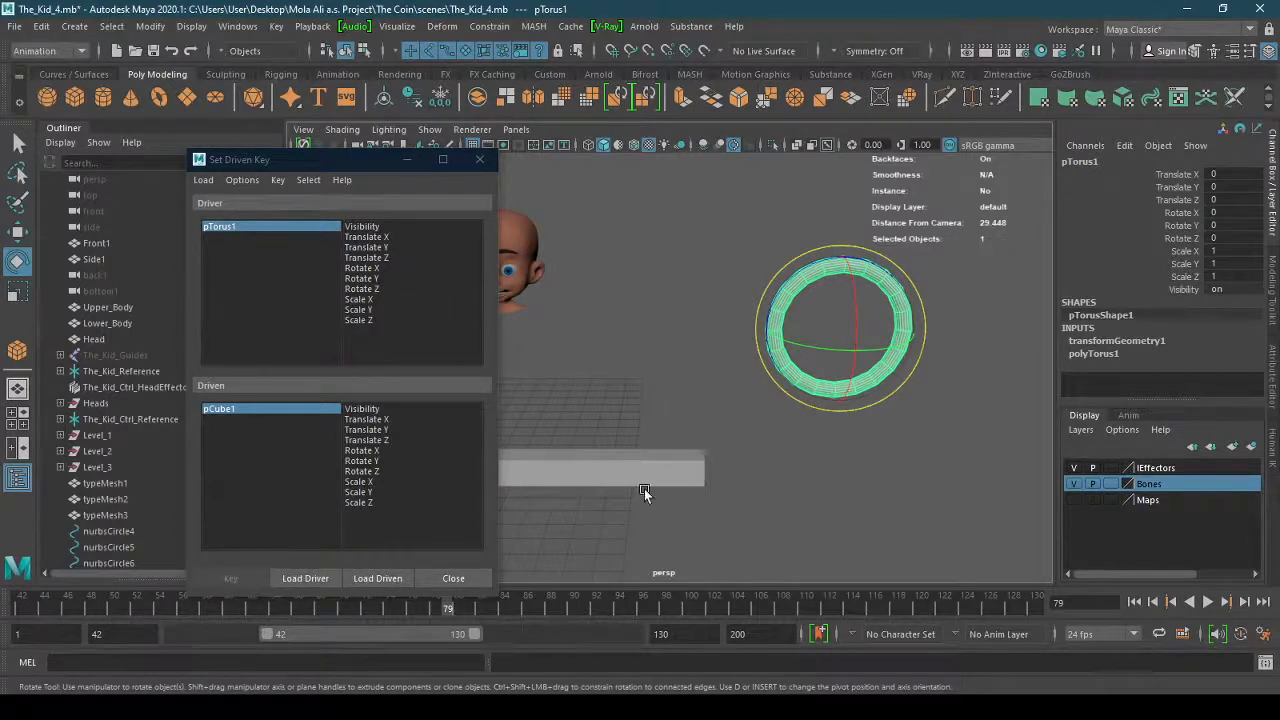
{"action": "left_click_drag", "start_coordinate": [812, 266], "coordinate": [870, 285]}
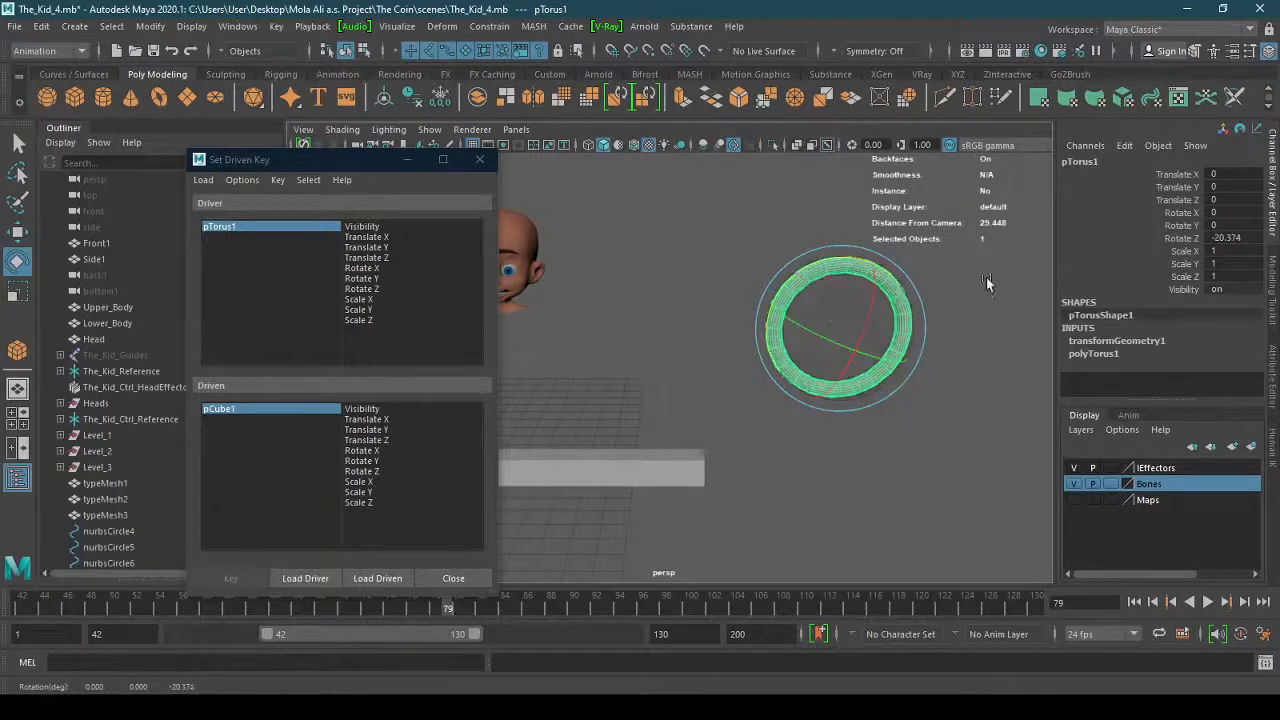
{"action": "key", "text": "ctrl+z"}
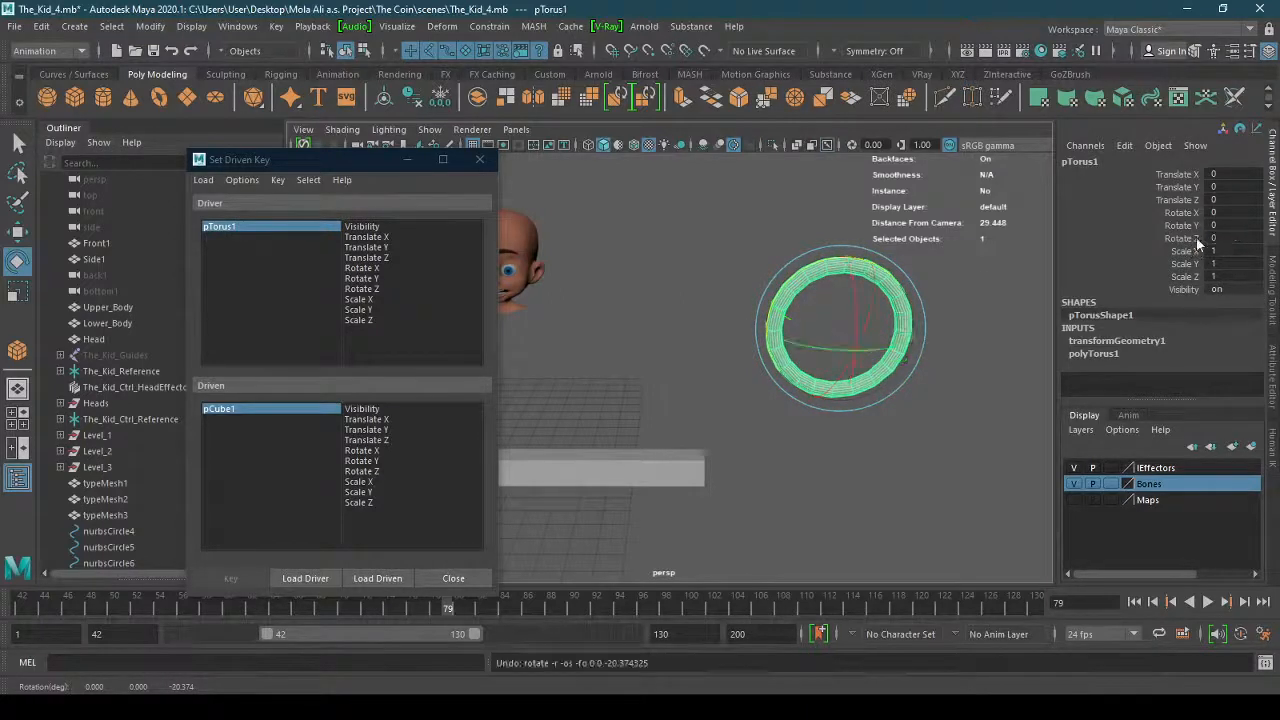
Choose Rotate Z as the torus's driver attribute and move the Set Driven Key window clear of the box.
{"action": "left_click", "coordinate": [380, 289]}
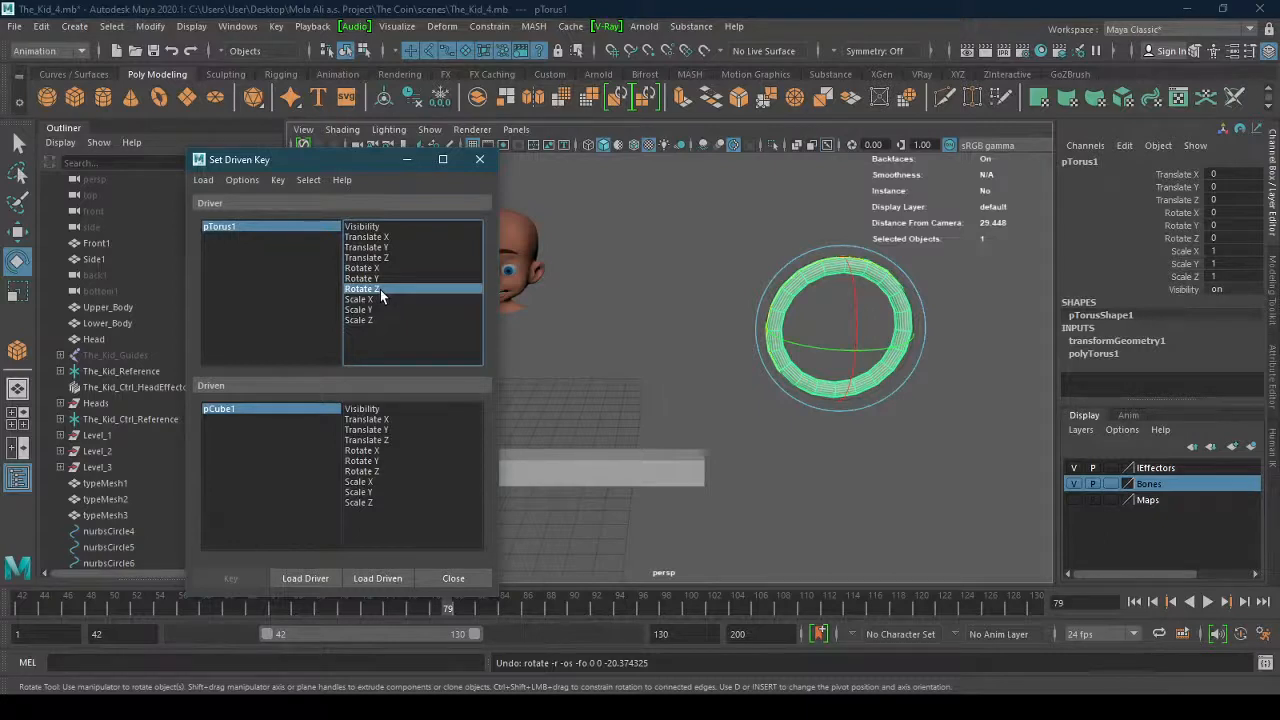
{"action": "left_click_drag", "start_coordinate": [358, 165], "coordinate": [283, 172]}
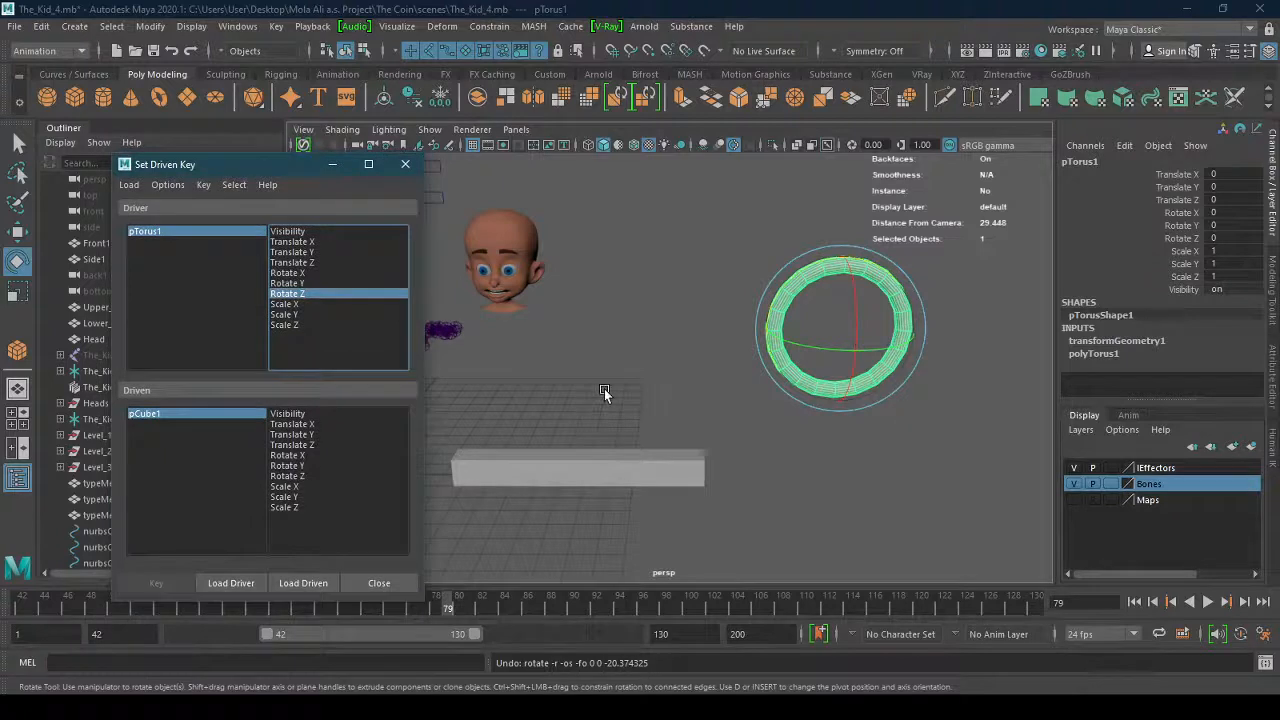
Try rotating the long box by about -16° around Y, and undo that test rotation.
{"action": "left_click", "coordinate": [588, 468]}
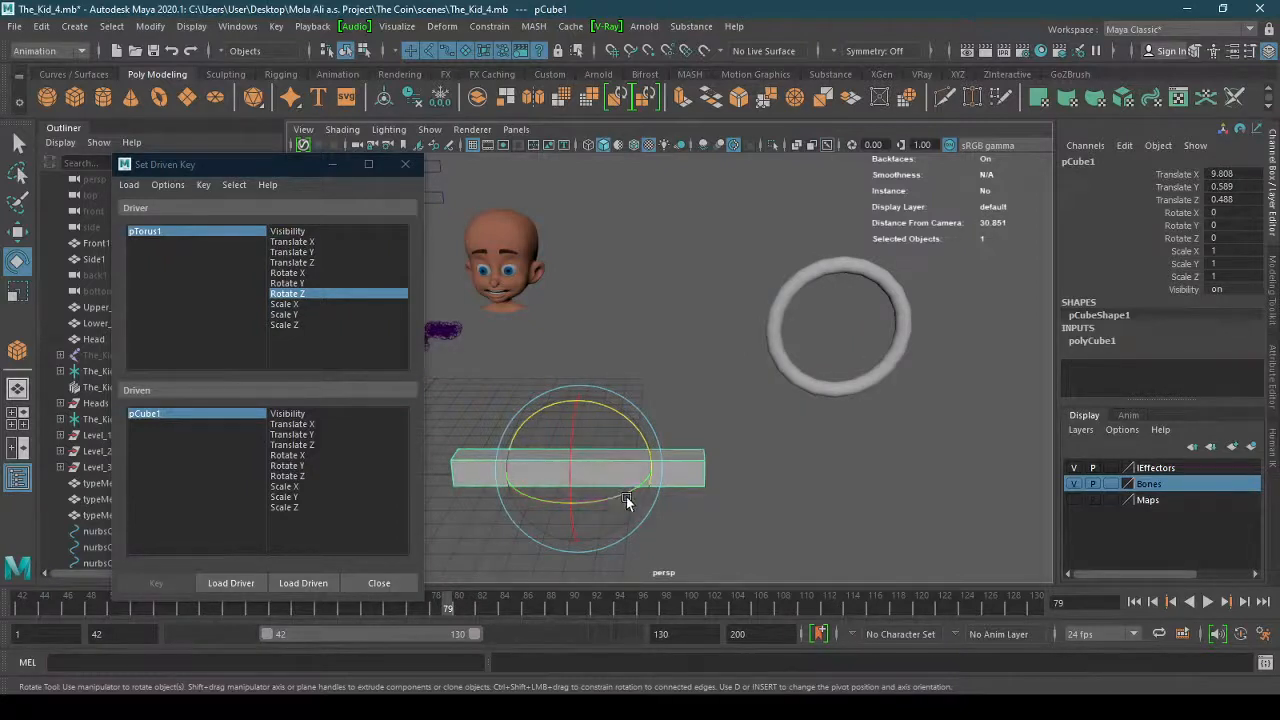
{"action": "left_click_drag", "start_coordinate": [626, 496], "coordinate": [609, 502]}
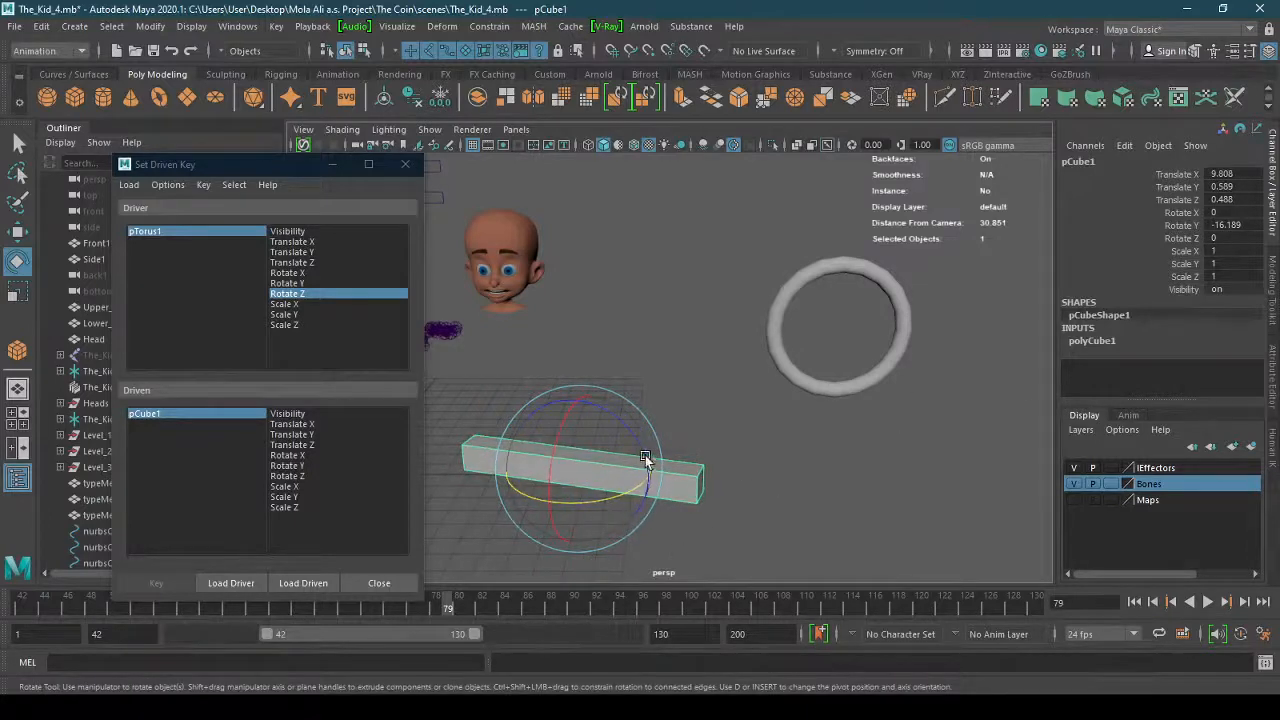
{"action": "scroll", "coordinate": [700, 434], "scroll_direction": "up", "scroll_amount": 2}
{"action": "scroll", "coordinate": [717, 436], "scroll_direction": "up", "scroll_amount": 1}
{"action": "scroll", "coordinate": [717, 436], "scroll_direction": "up", "scroll_amount": 3}
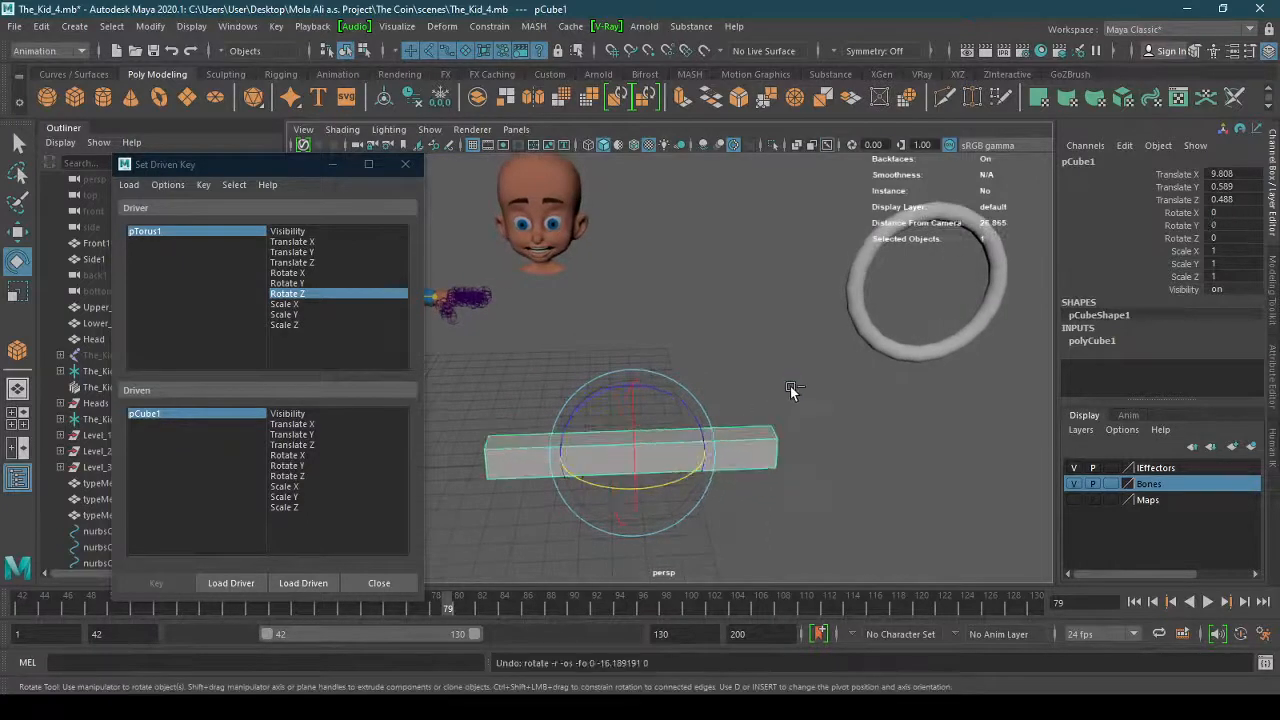
Choose Rotate Y as the long box's driven attribute.
{"action": "left_click", "coordinate": [873, 340]}
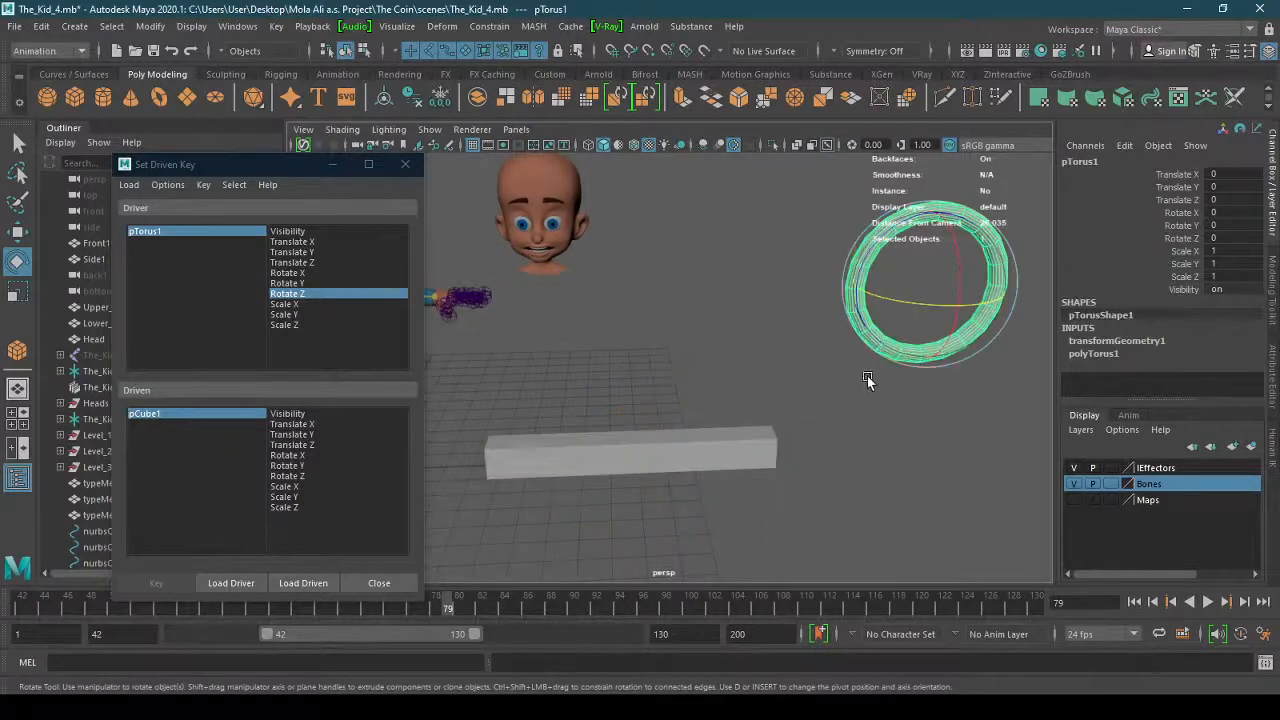
{"action": "left_click", "coordinate": [571, 446]}
{"action": "left_click", "coordinate": [321, 465]}
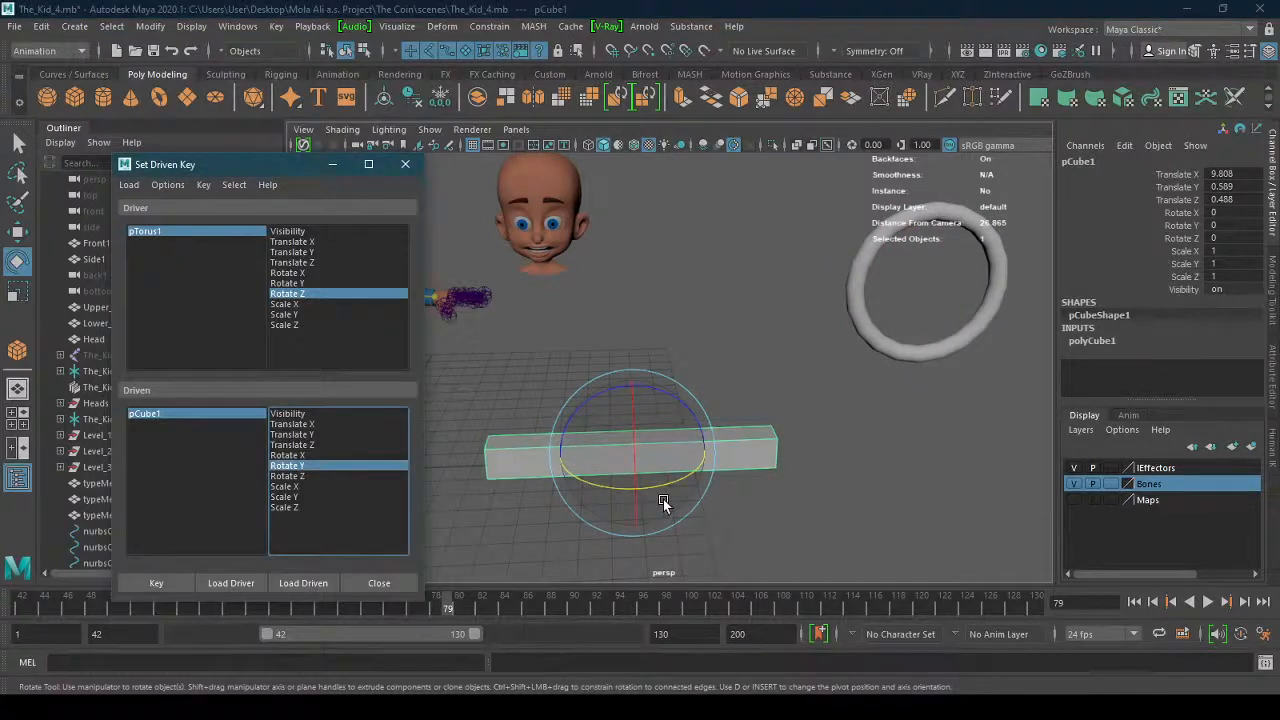
Set the first driven key with the torus's Rotate Z and the box's Rotate Y both at 0.
{"action": "left_click", "coordinate": [863, 337]}
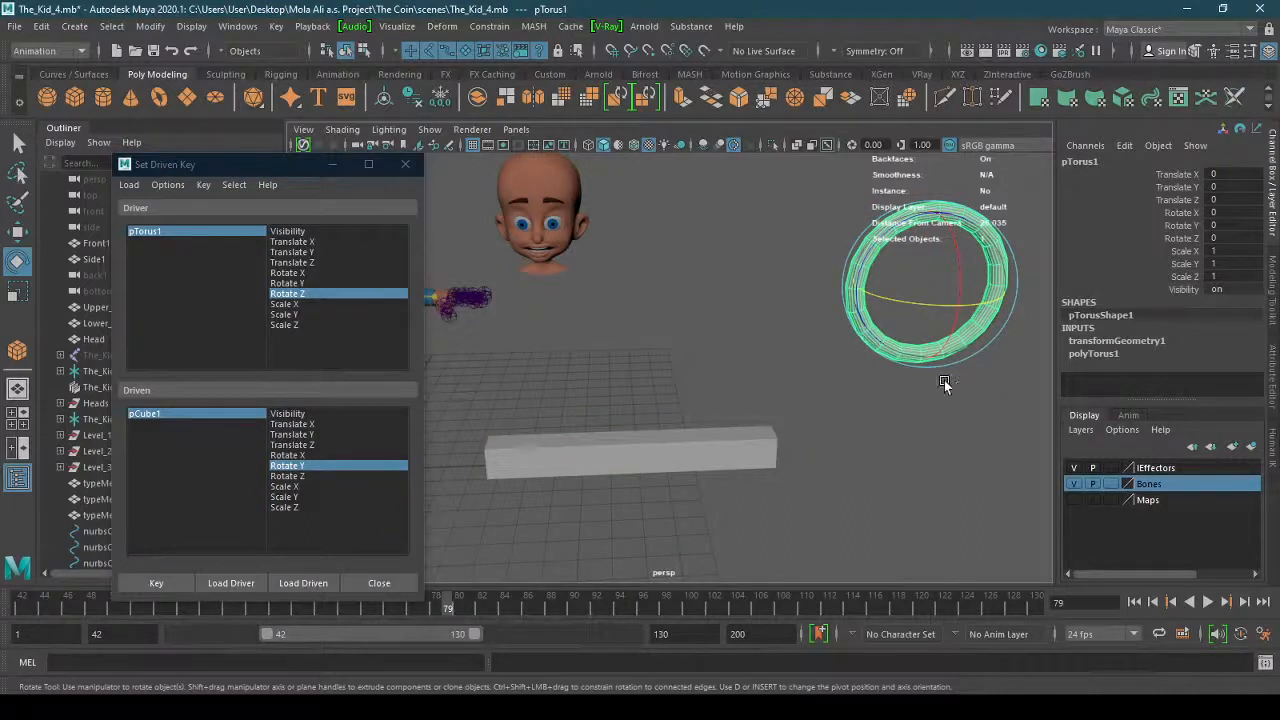
{"action": "left_click", "coordinate": [737, 444]}
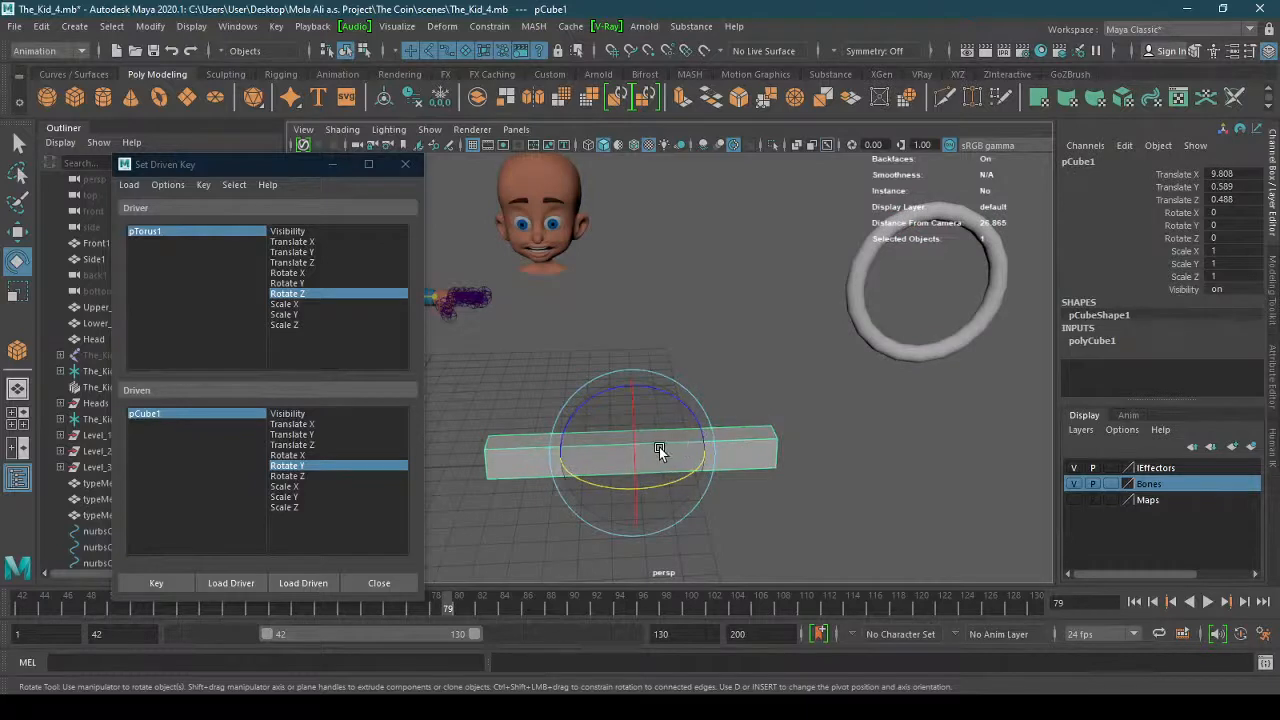
{"action": "left_click", "coordinate": [1182, 225]}
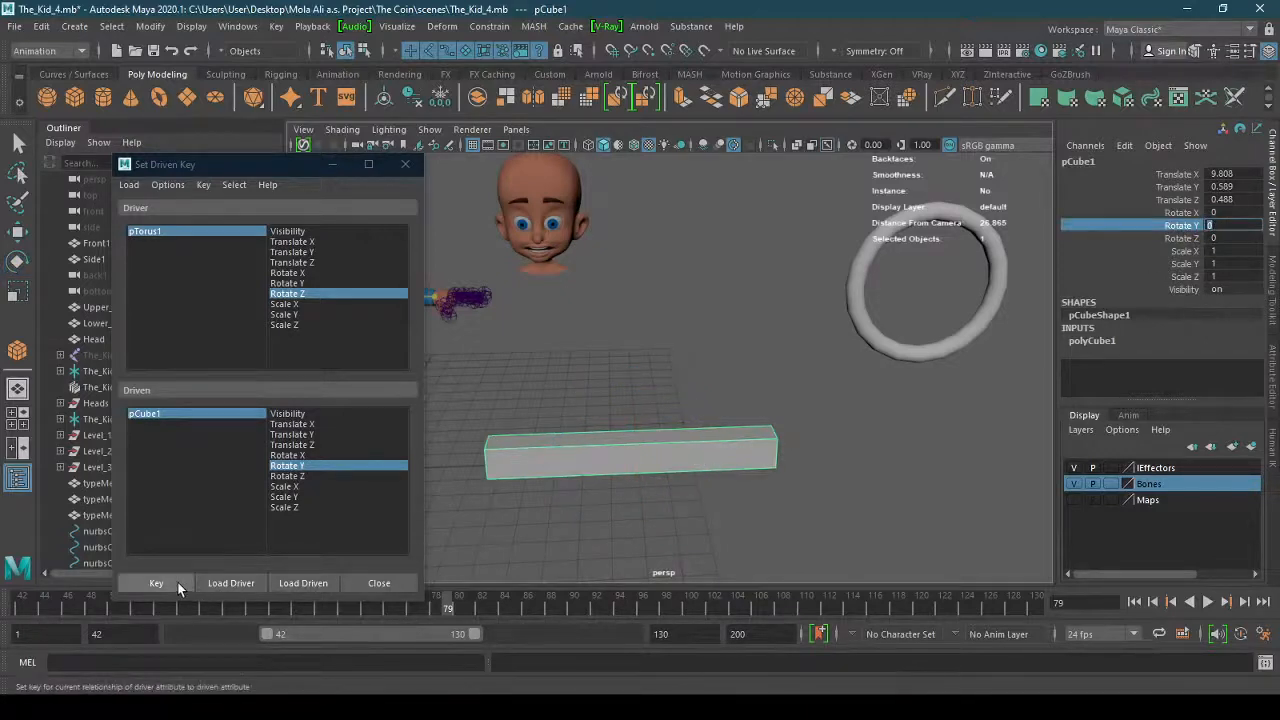
{"action": "left_click", "coordinate": [178, 586]}
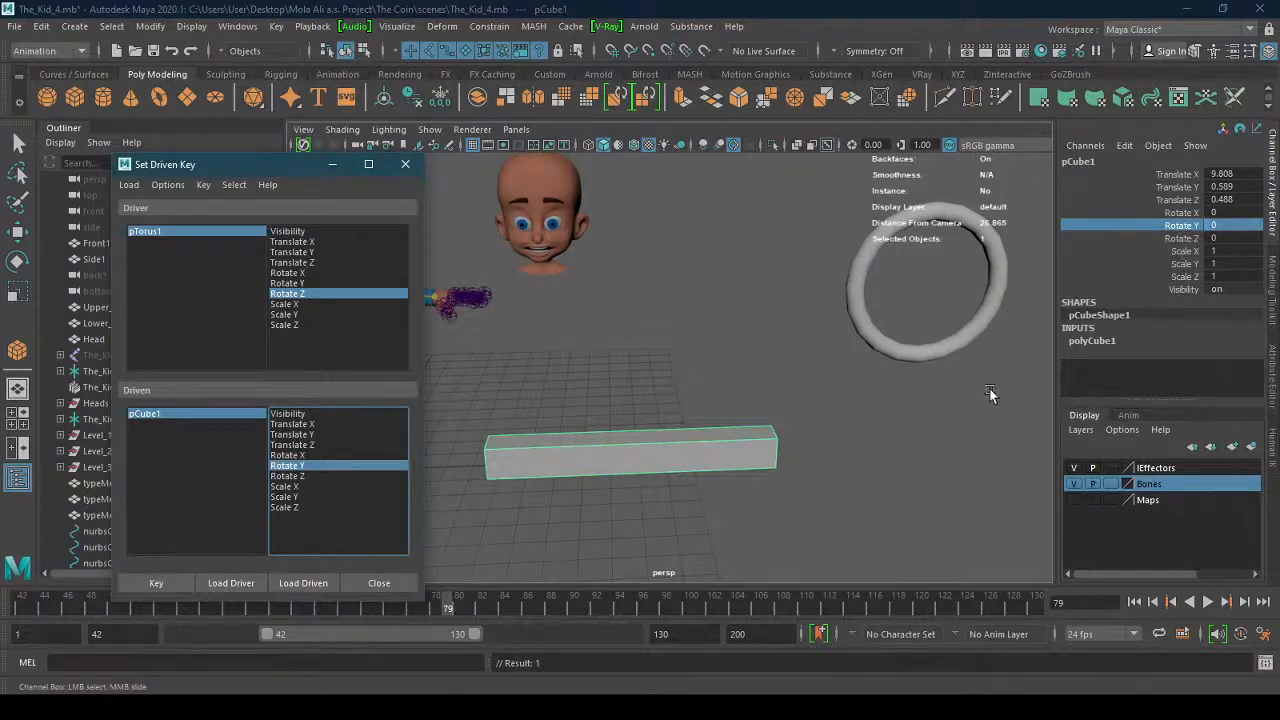
Rotate the torus around Z and set its Rotate Z value to exactly -360.
{"action": "left_click", "coordinate": [915, 356]}
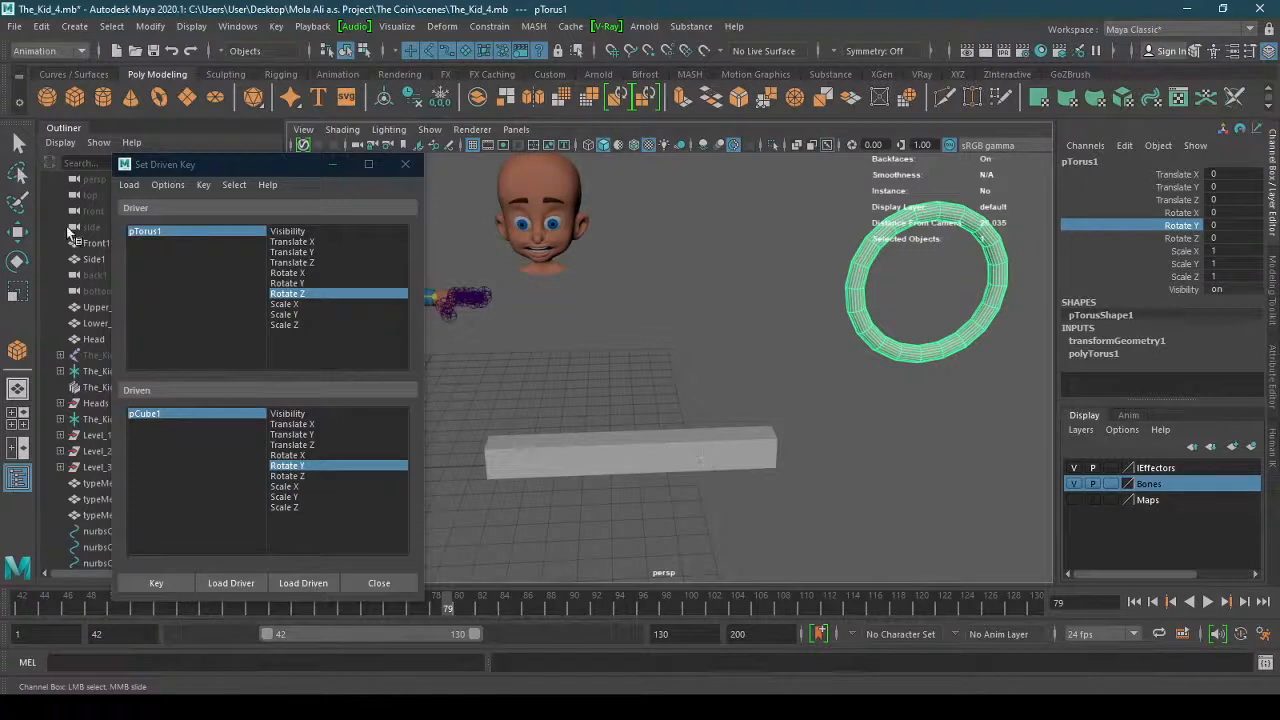
{"action": "key", "text": "e"}
{"action": "left_click_drag", "start_coordinate": [883, 365], "coordinate": [844, 398], "text": "alt"}
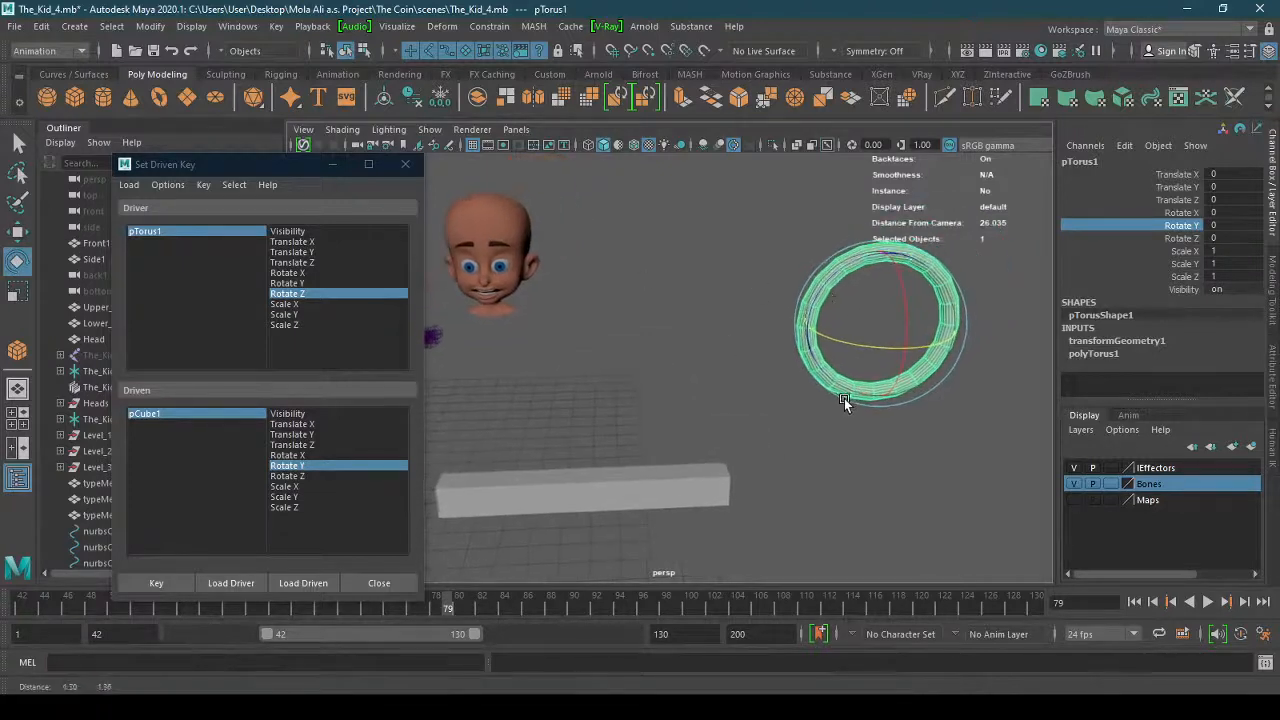
{"action": "left_click_drag", "start_coordinate": [828, 284], "coordinate": [722, 379]}
{"action": "double_click", "coordinate": [1224, 238]}
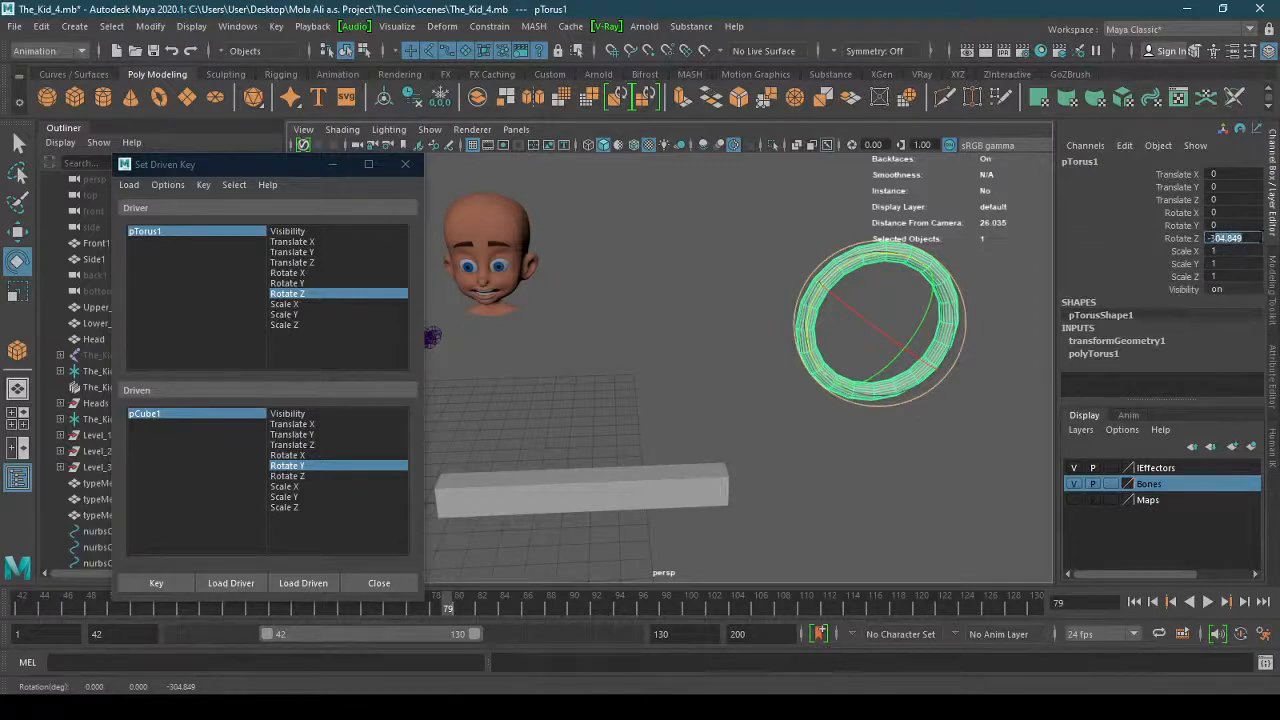
{"action": "type", "text": "-360"}
{"action": "key", "text": "Return"}
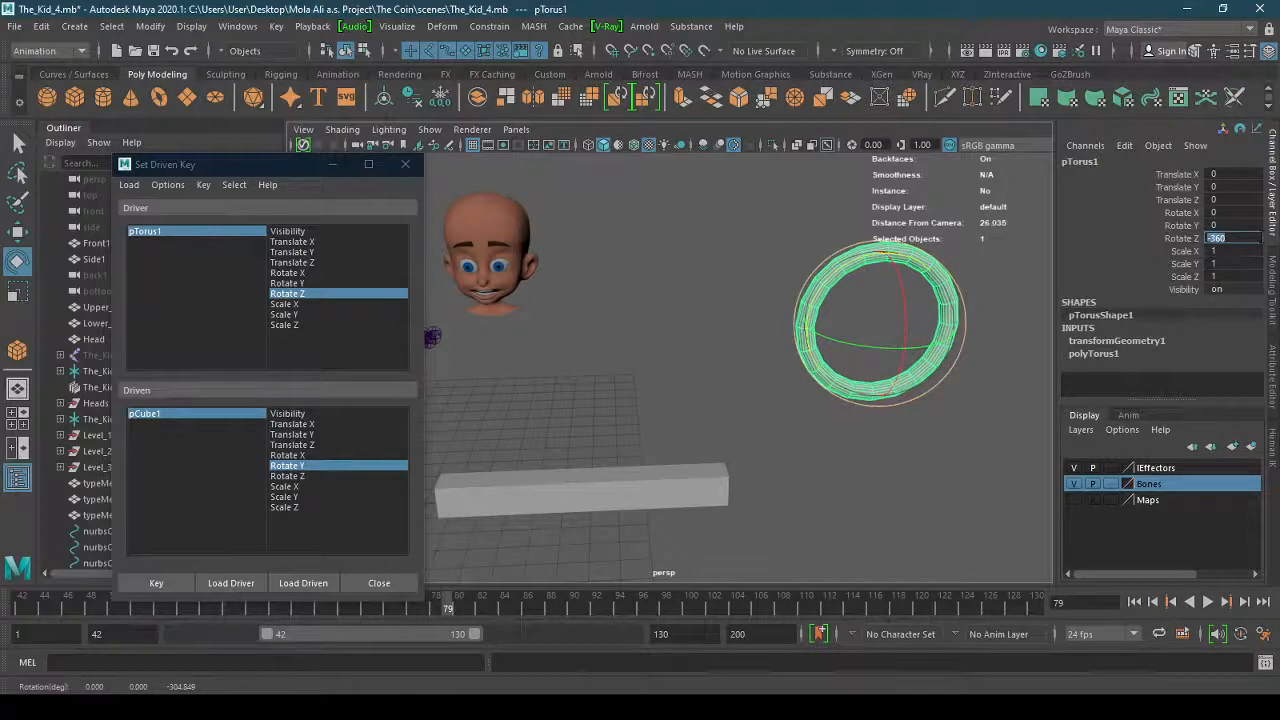
Rotate the long box around Y and set its Rotate Y value to exactly -180.
{"action": "left_click", "coordinate": [680, 480]}
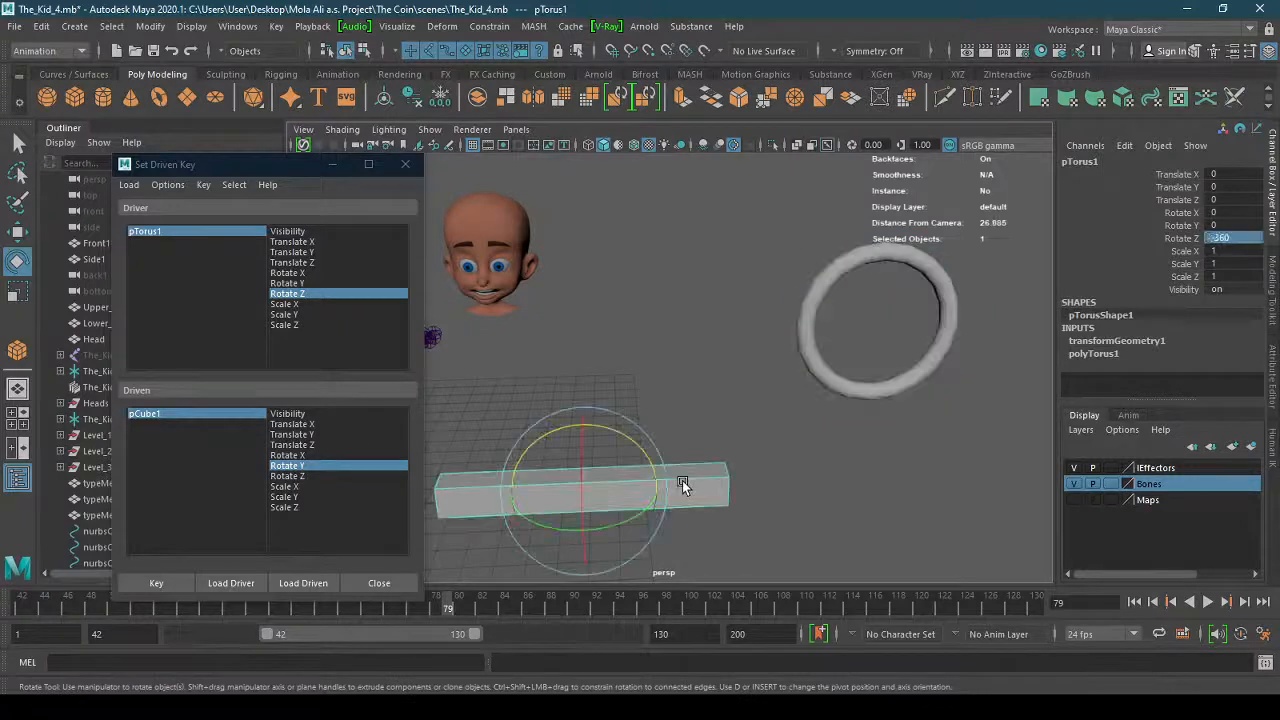
{"action": "left_click_drag", "start_coordinate": [643, 515], "coordinate": [522, 524]}
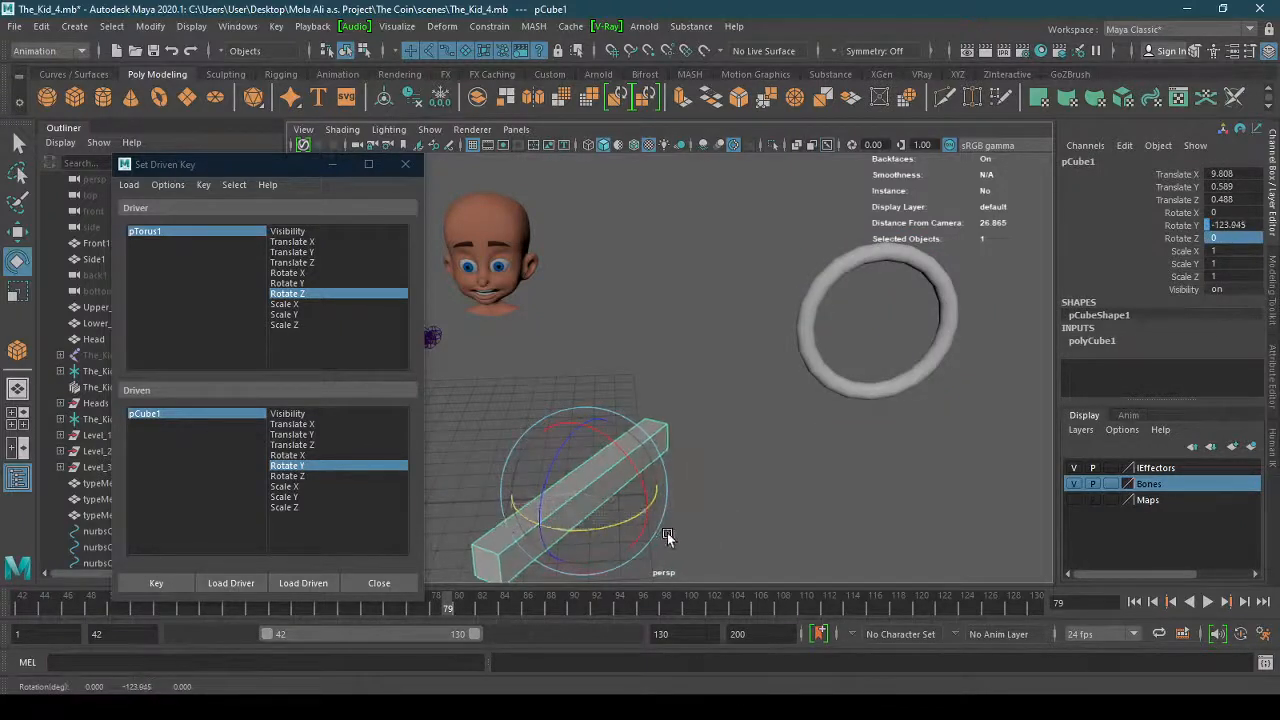
{"action": "left_click_drag", "start_coordinate": [665, 537], "coordinate": [570, 525]}
{"action": "double_click", "coordinate": [1226, 225]}
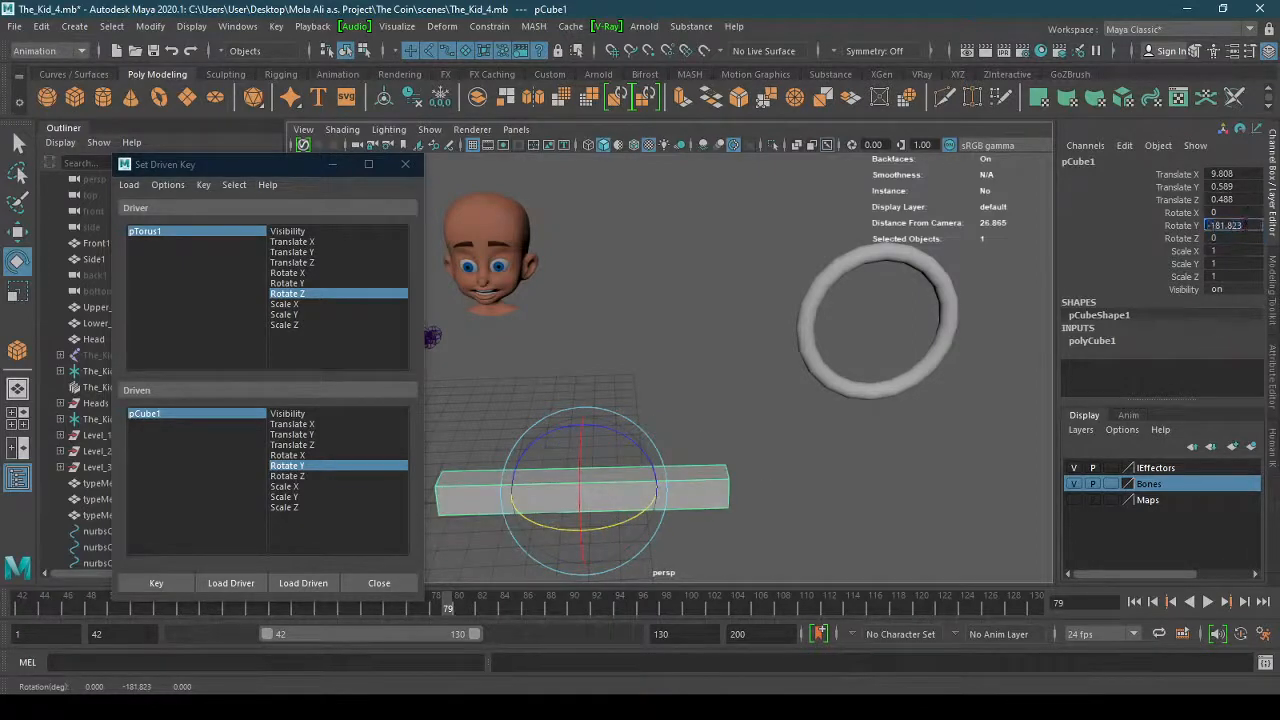
{"action": "left_click_drag", "start_coordinate": [1244, 225], "coordinate": [1224, 225]}
{"action": "type", "text": "0"}
{"action": "key", "text": "Return"}
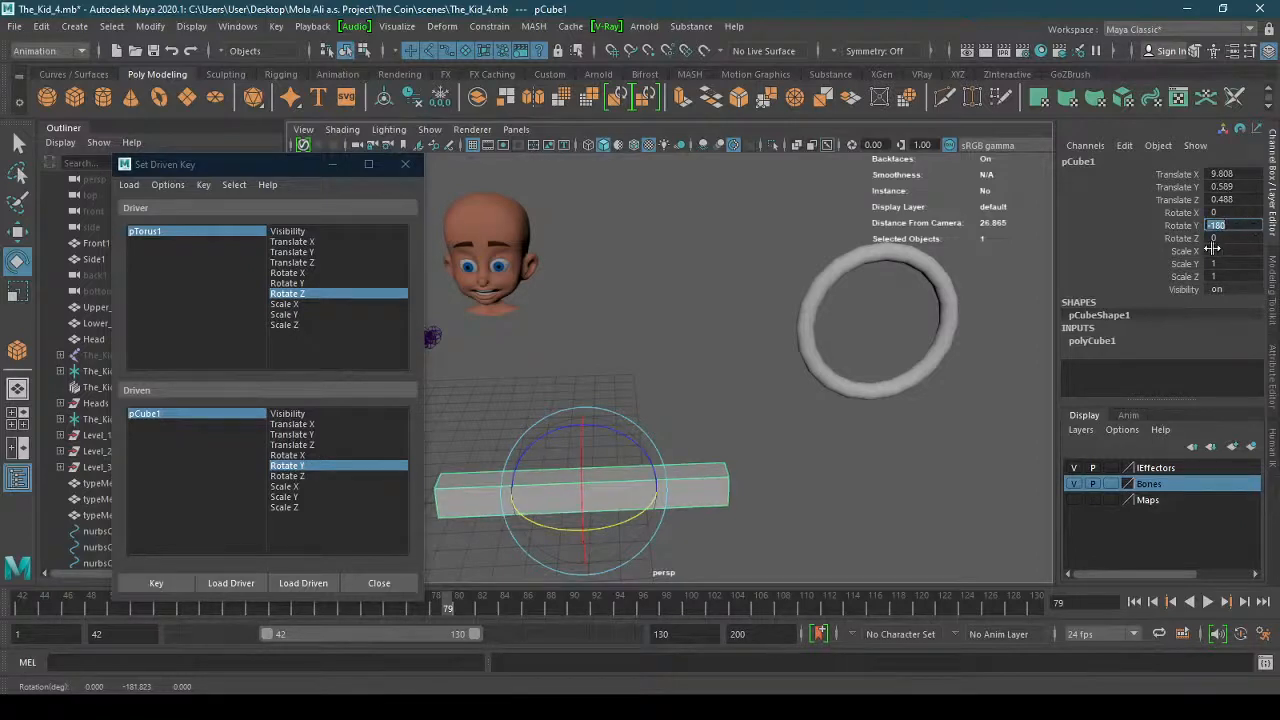
{"action": "left_click", "coordinate": [1180, 226]}
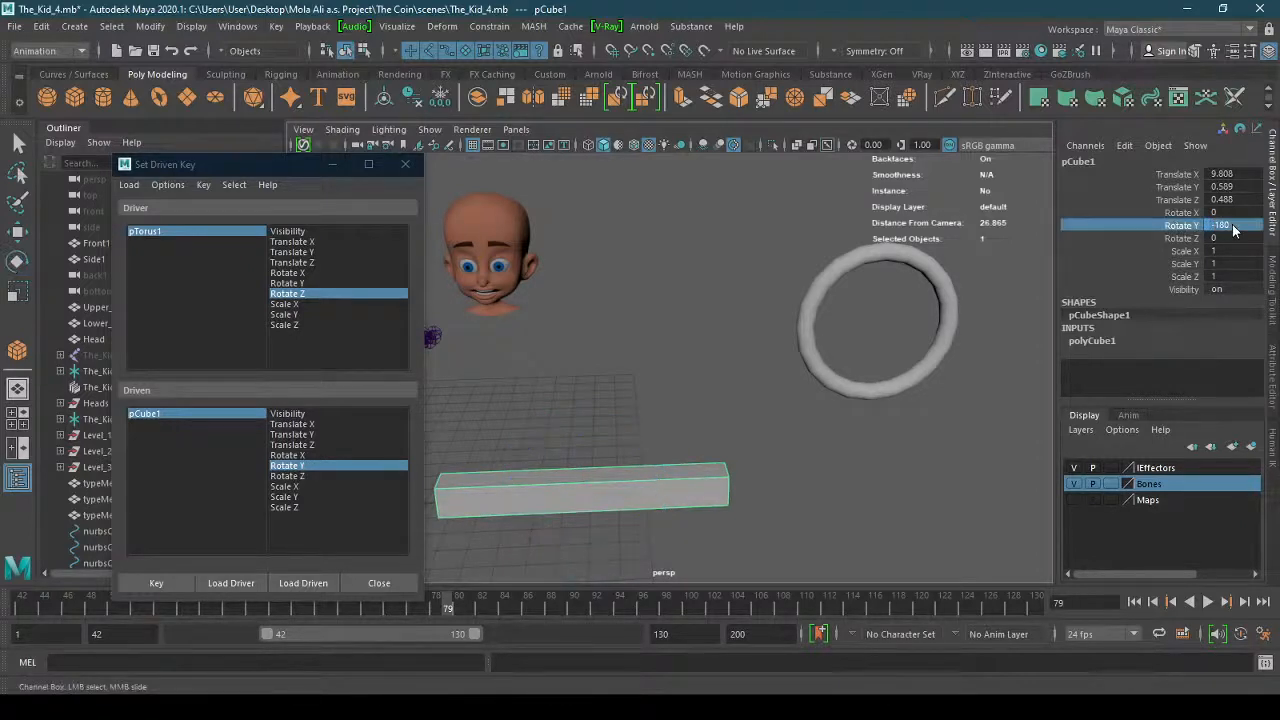
Set the second driven key with the torus's Rotate Z at -360 and the long box's Rotate Y at -180.
{"action": "left_click", "coordinate": [1234, 226]}
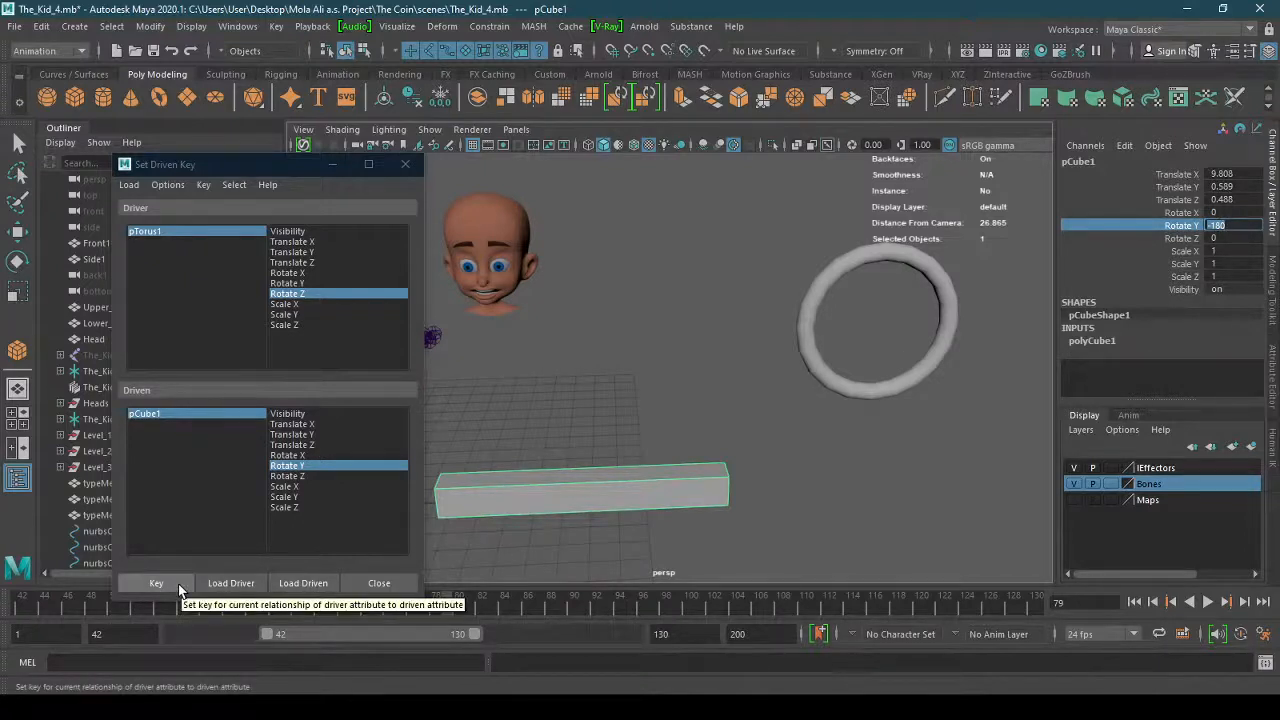
{"action": "left_click", "coordinate": [178, 583]}
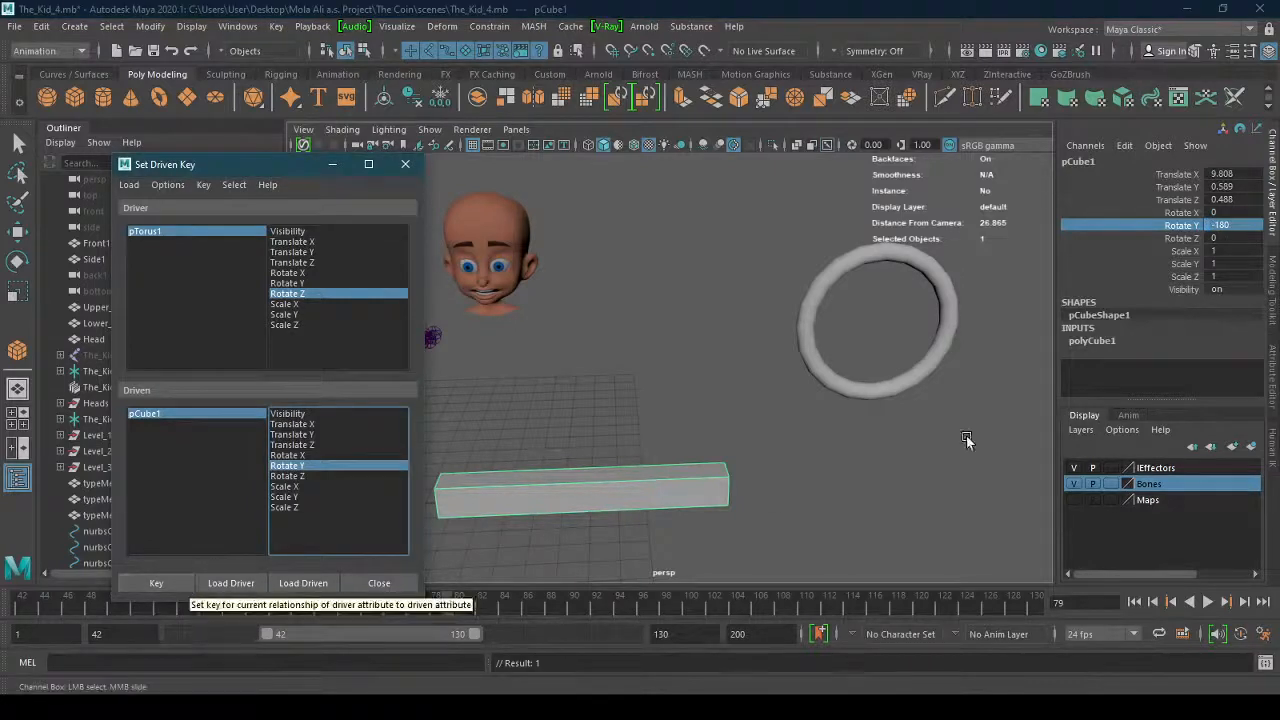
Test the driven rotation by turning the torus around Z from -360 back towards 0 while watching the long box.
{"action": "left_click", "coordinate": [942, 352]}
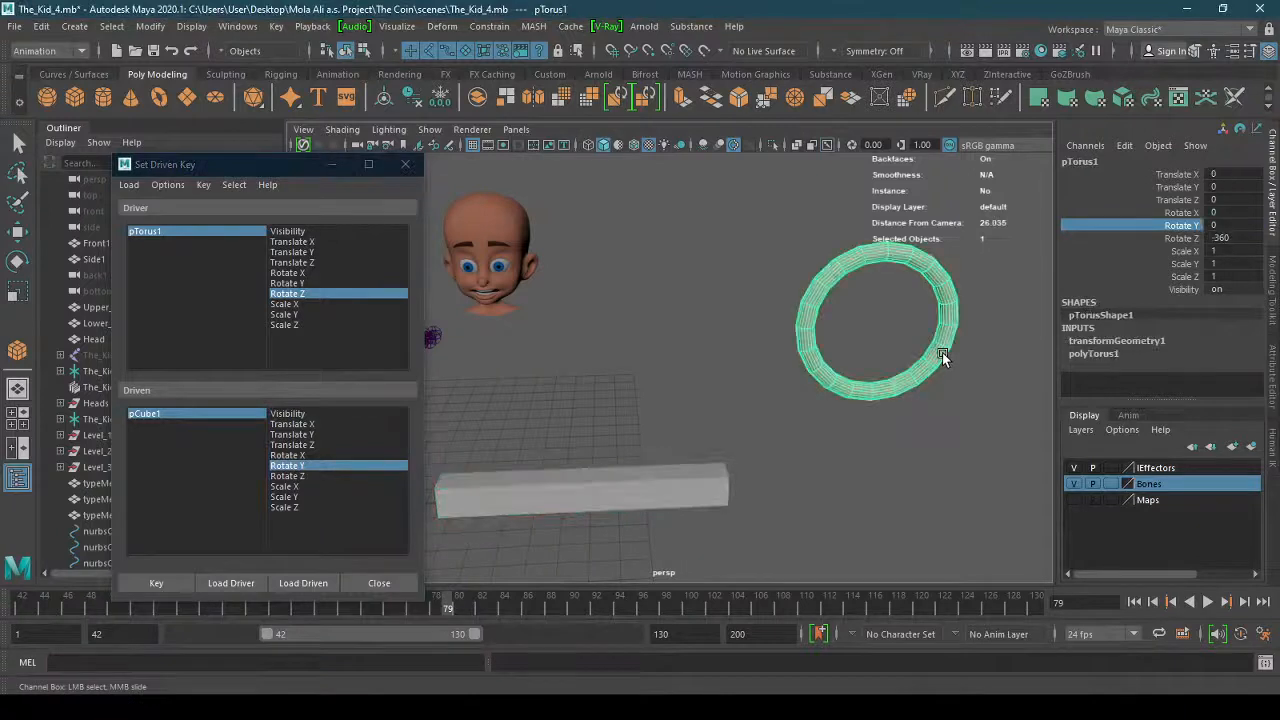
{"action": "key", "text": "e"}
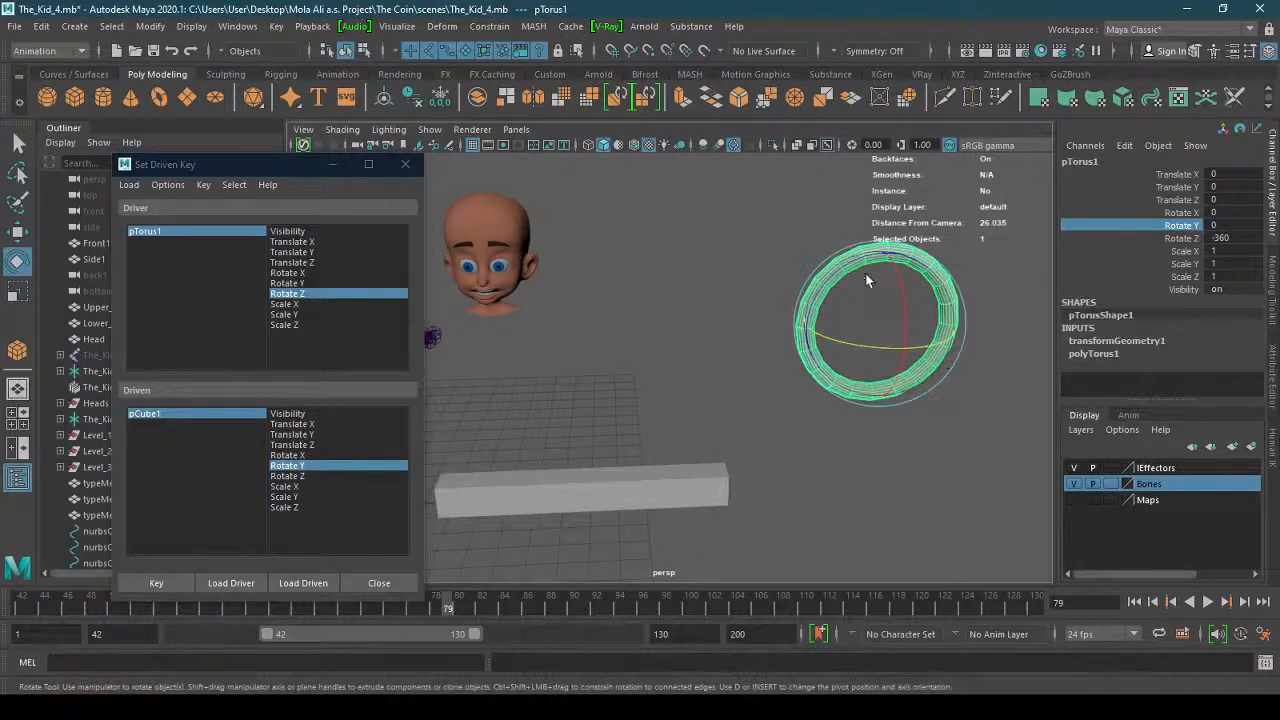
{"action": "left_click_drag", "start_coordinate": [848, 264], "coordinate": [771, 529]}
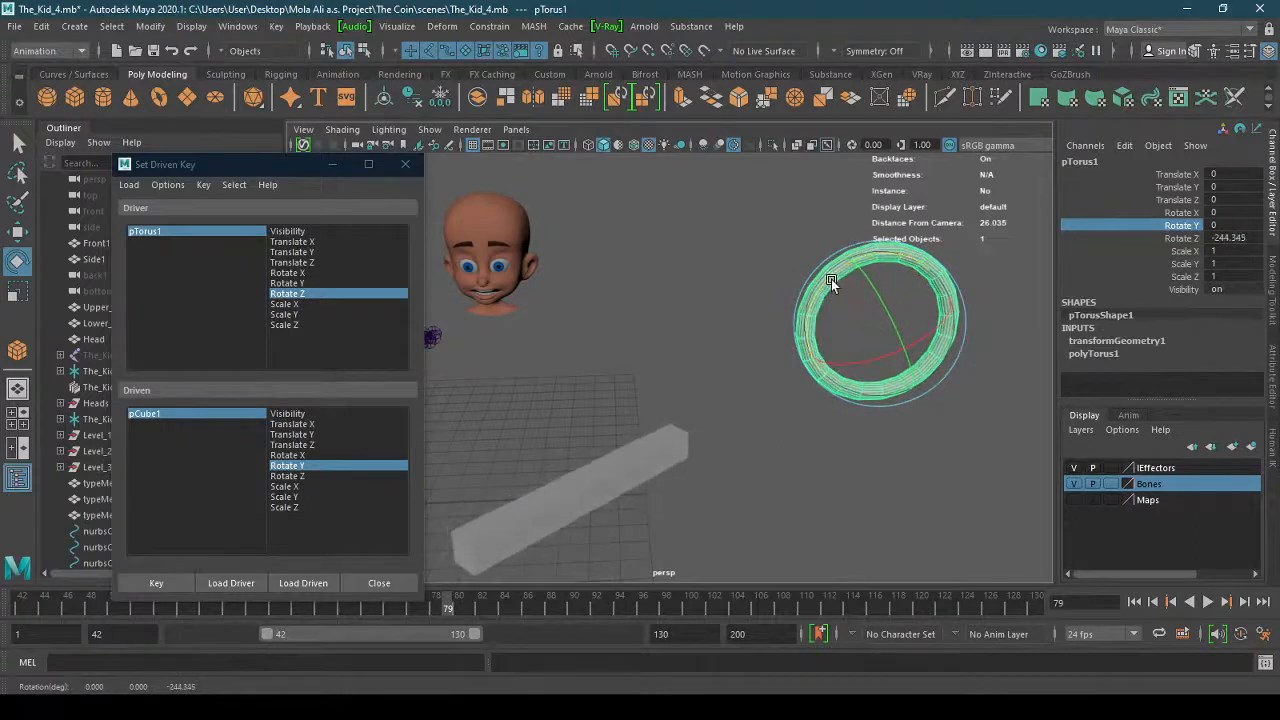
{"action": "left_click_drag", "start_coordinate": [831, 279], "coordinate": [826, 395]}
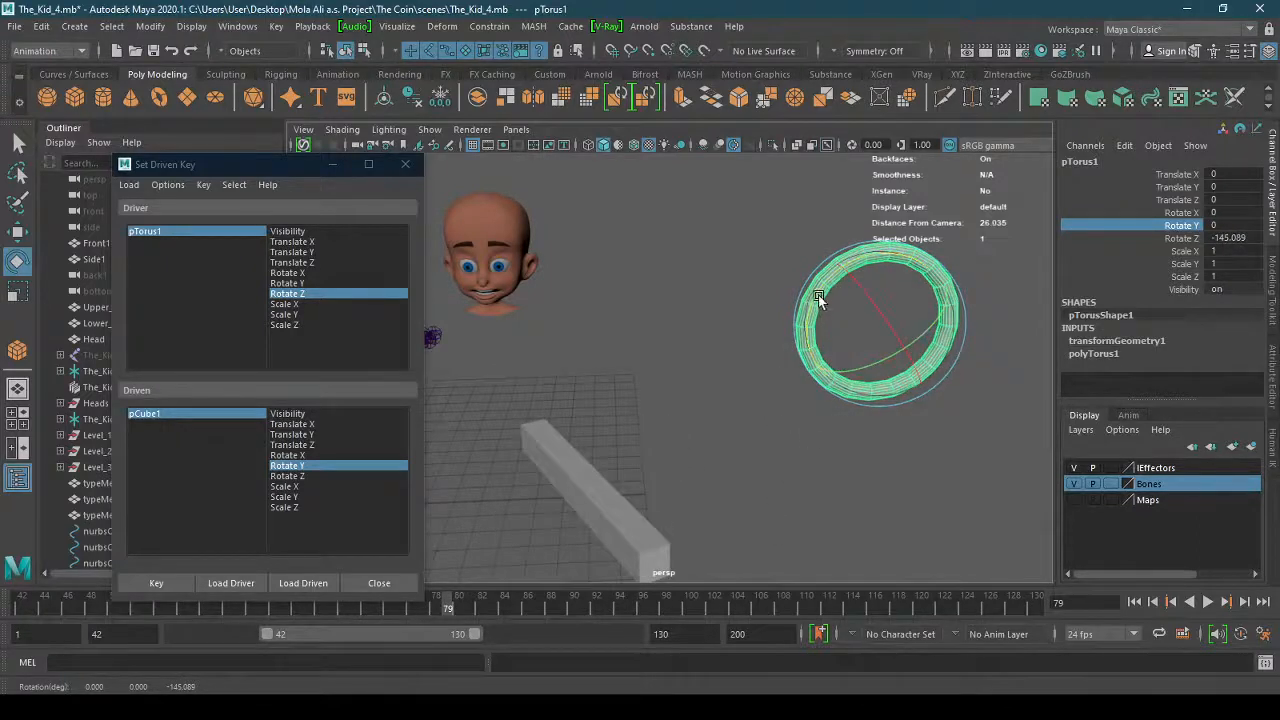
{"action": "left_click_drag", "start_coordinate": [818, 295], "coordinate": [789, 481]}
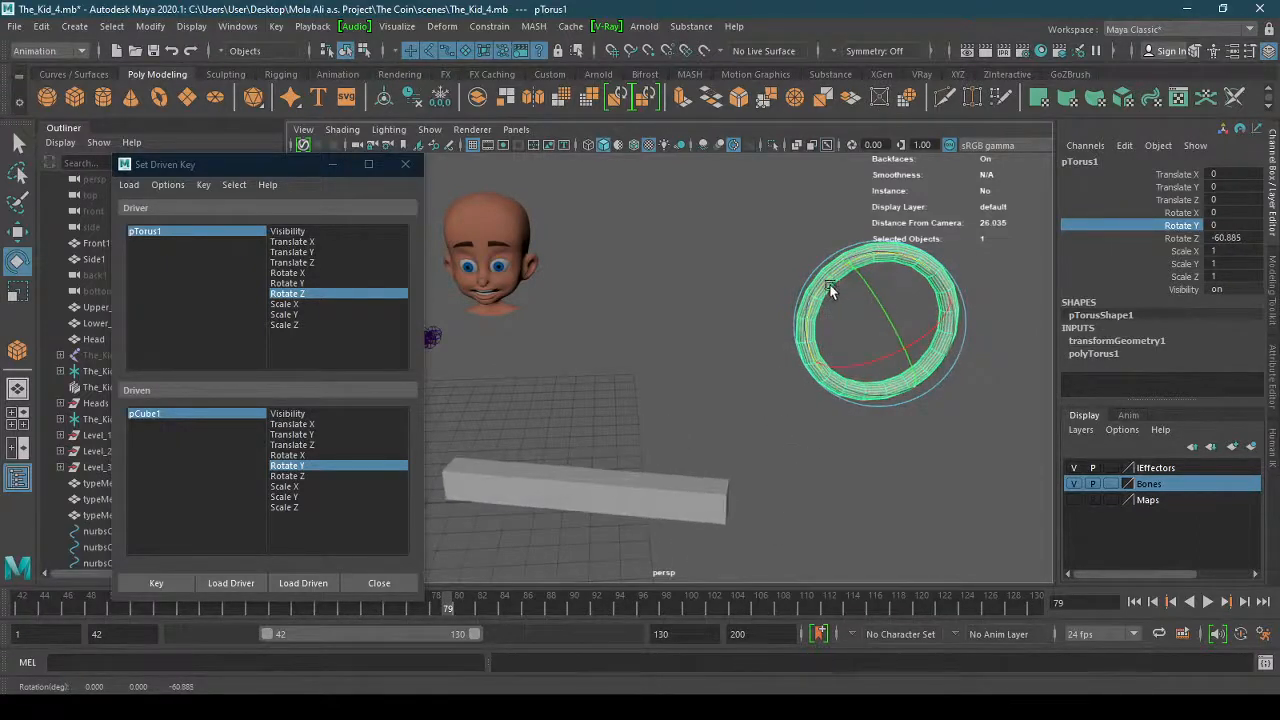
{"action": "left_click_drag", "start_coordinate": [829, 286], "coordinate": [645, 496]}
{"action": "left_click_drag", "start_coordinate": [864, 302], "coordinate": [783, 397]}
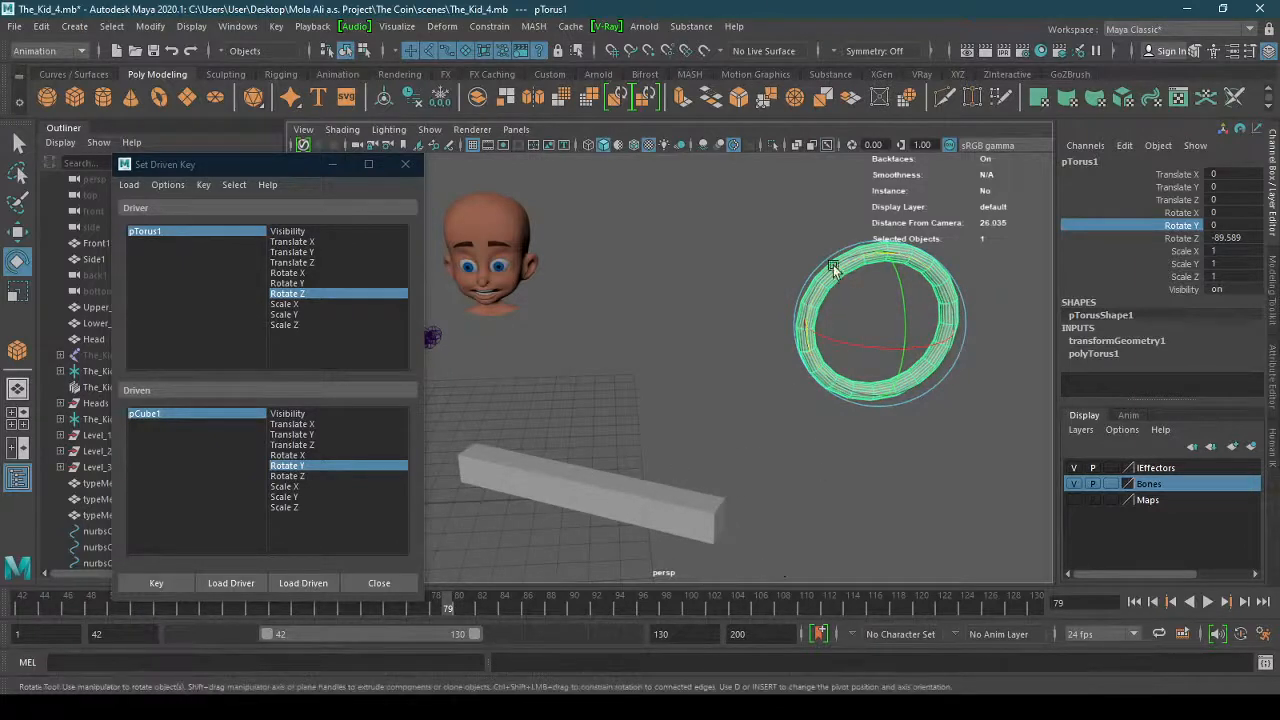
{"action": "left_click_drag", "start_coordinate": [845, 262], "coordinate": [781, 356]}
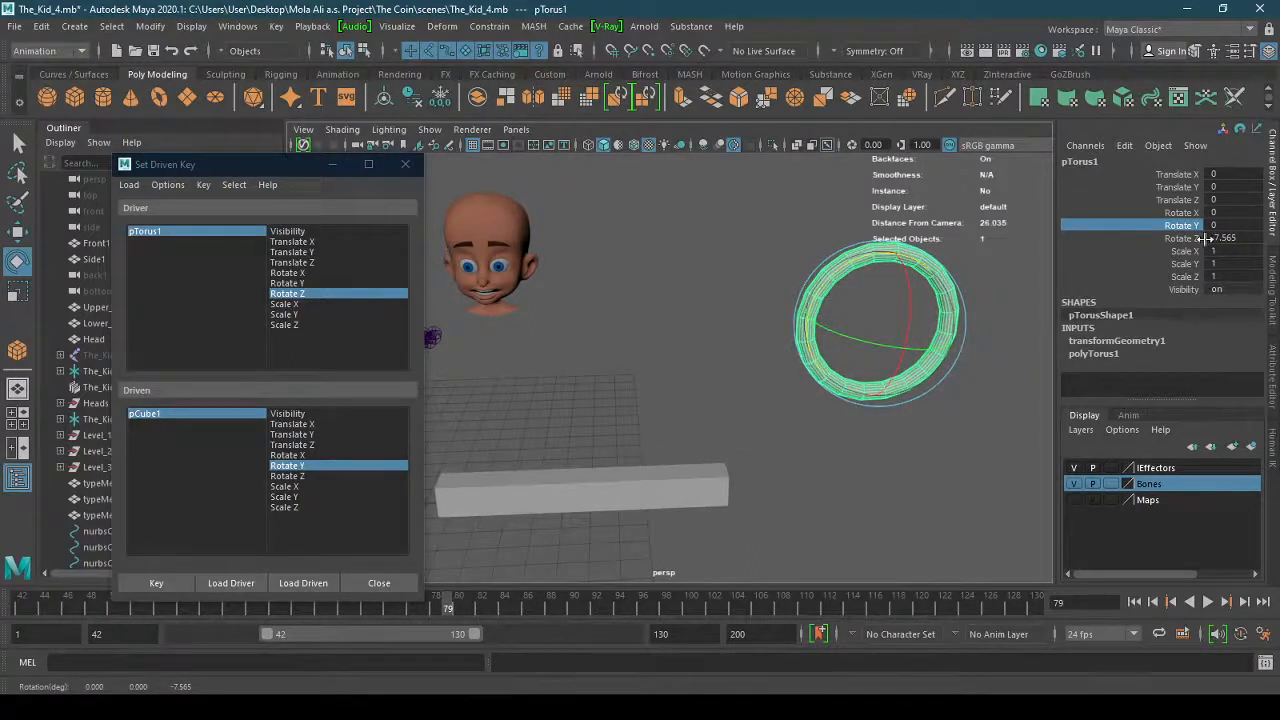
Set a third driven key with the torus's Rotate Z at 360 and the long box's Rotate Y at 180.
{"action": "left_click_drag", "start_coordinate": [820, 286], "coordinate": [926, 262]}
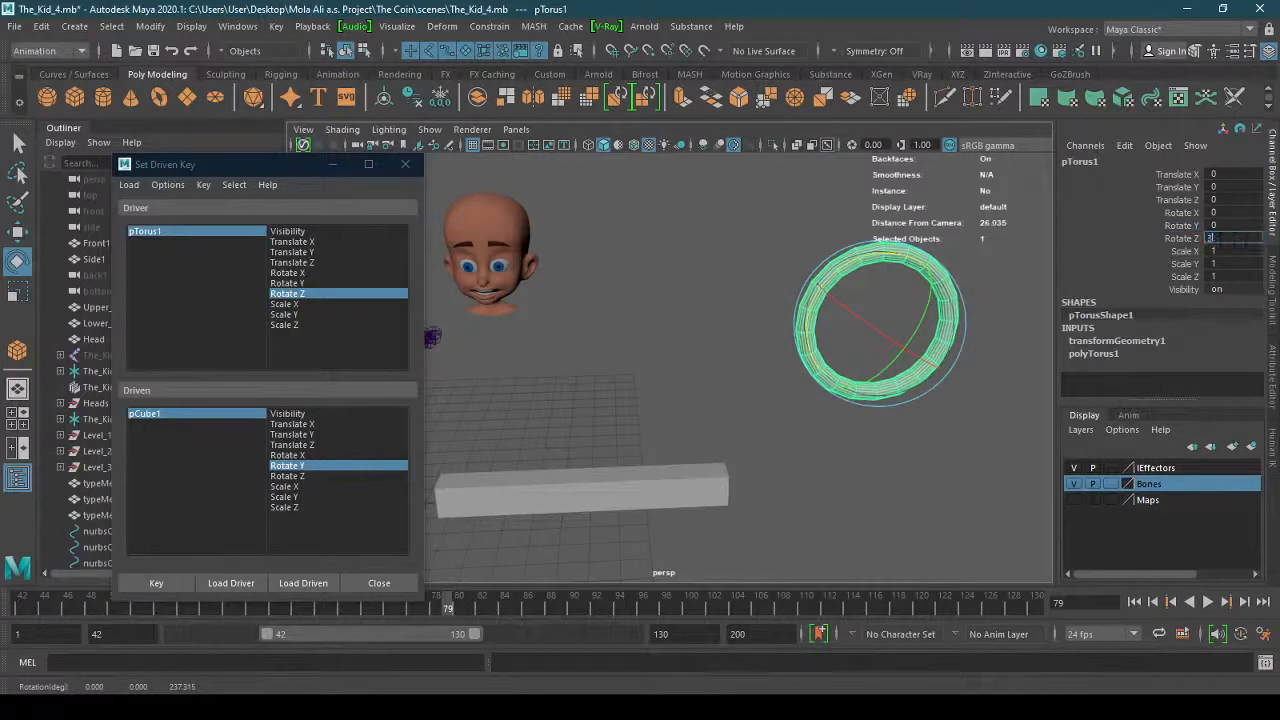
{"action": "key", "text": "Return"}
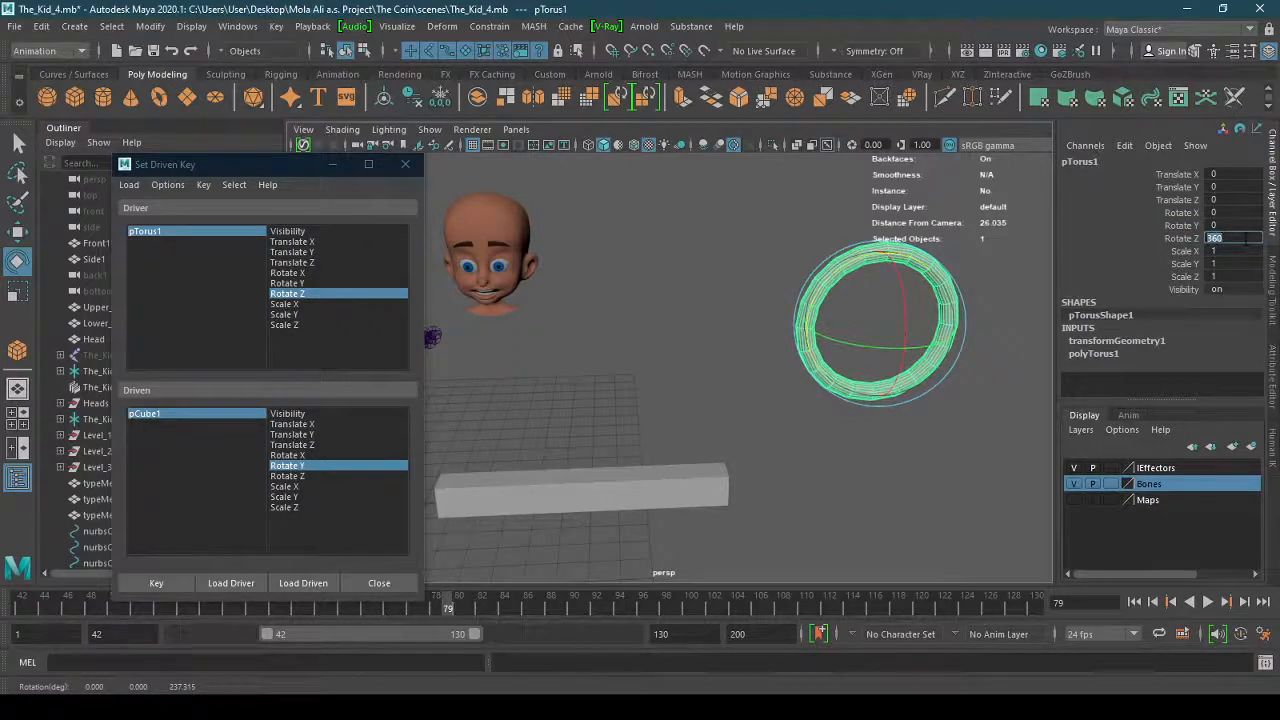
{"action": "left_click", "coordinate": [653, 489]}
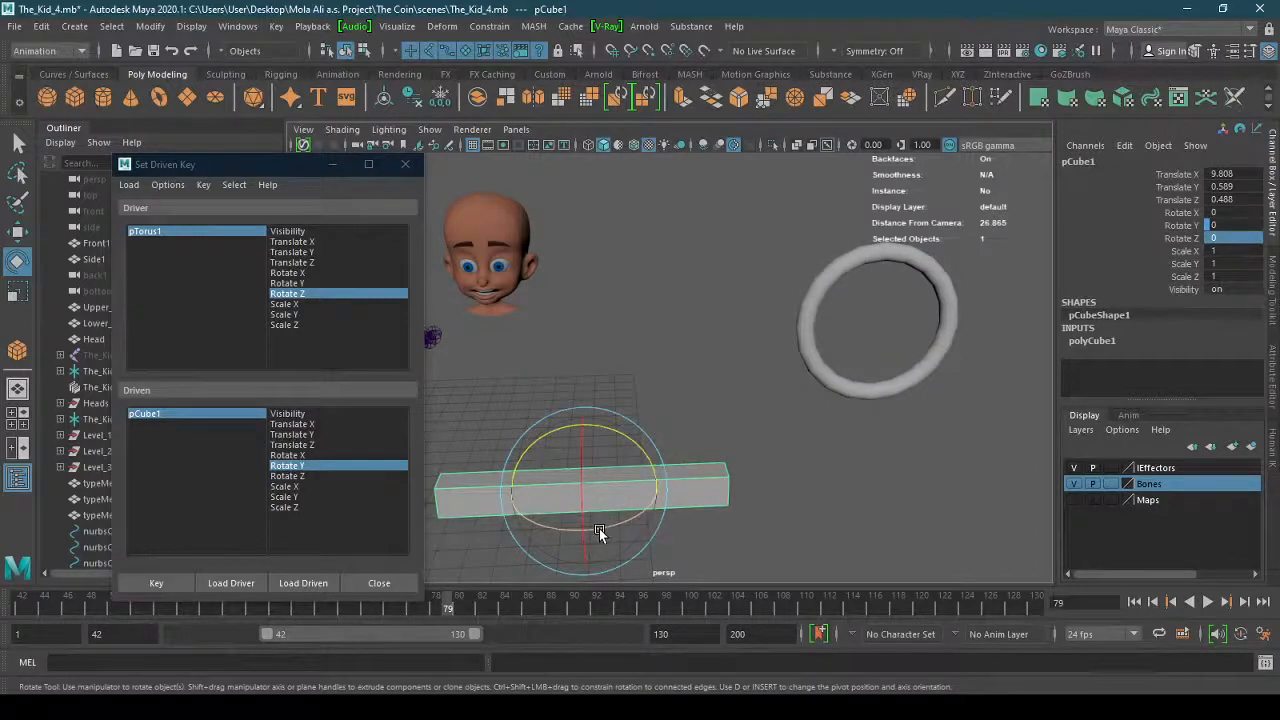
{"action": "left_click_drag", "start_coordinate": [599, 528], "coordinate": [720, 510]}
{"action": "double_click", "coordinate": [1247, 224]}
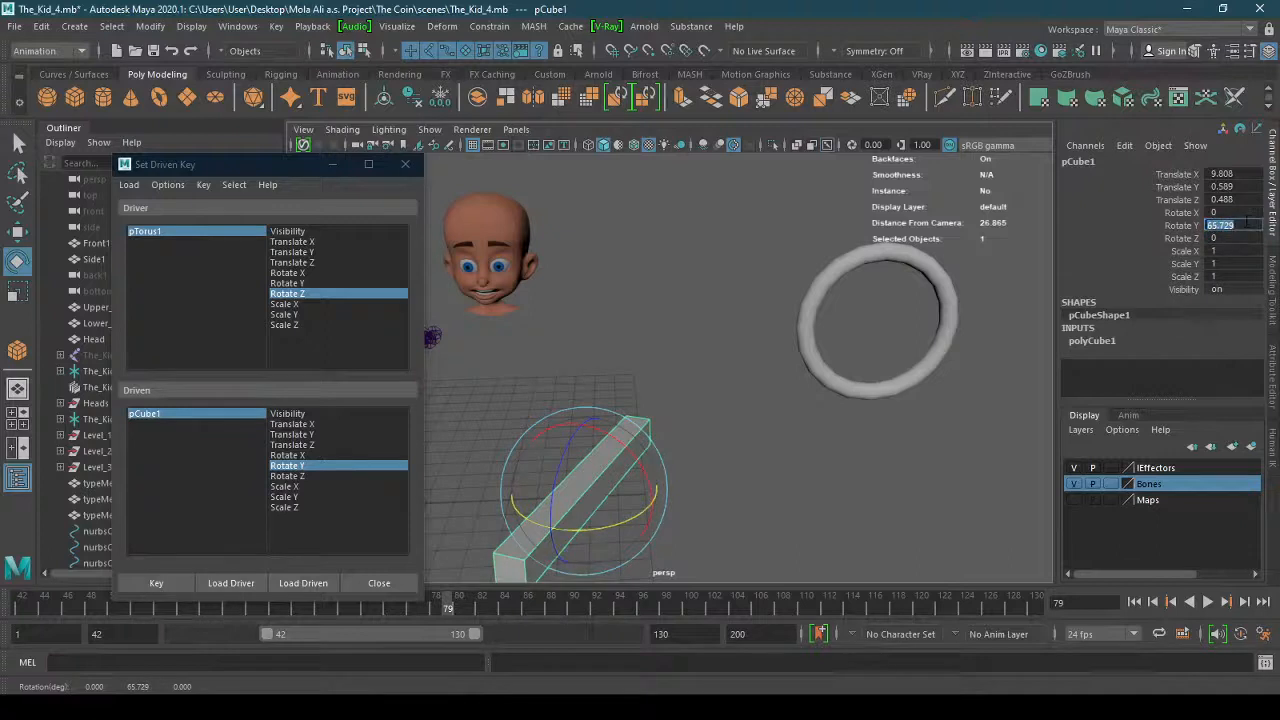
{"action": "key", "text": "Return"}
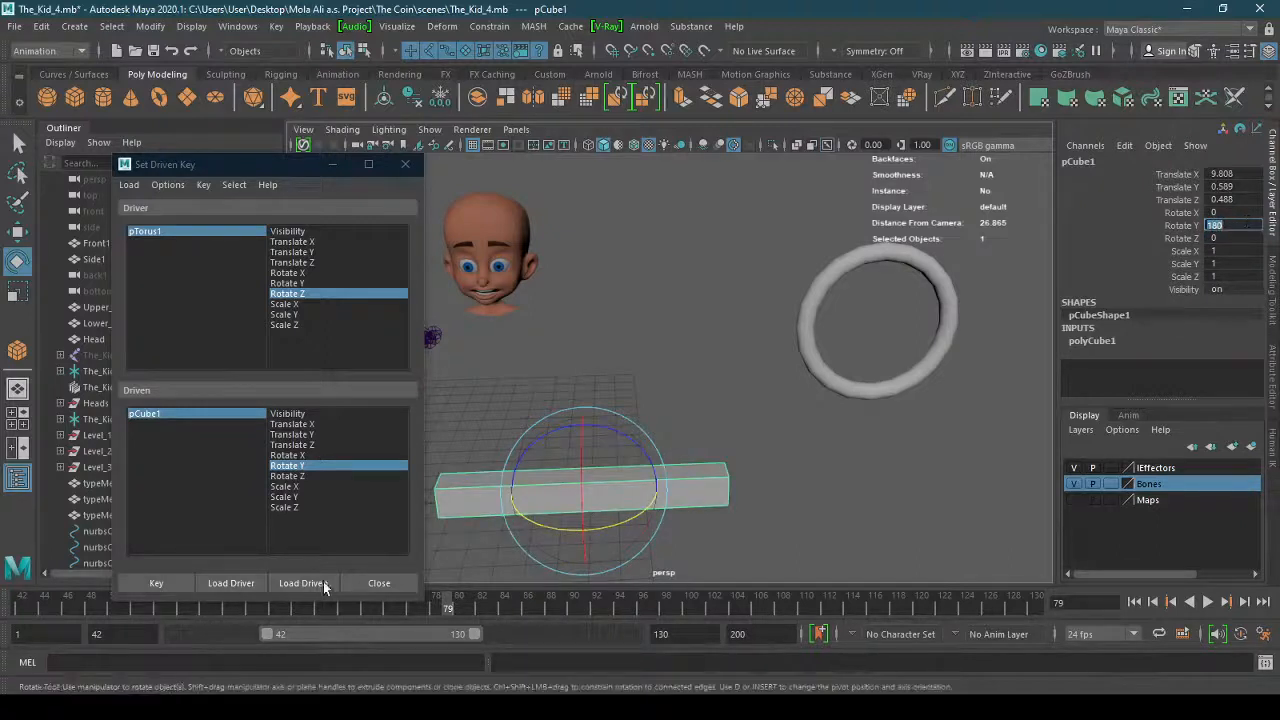
{"action": "left_click", "coordinate": [167, 584]}
Rotate the torus around Z again to check how the long box responds to positive rotation.
{"action": "left_click", "coordinate": [853, 385]}
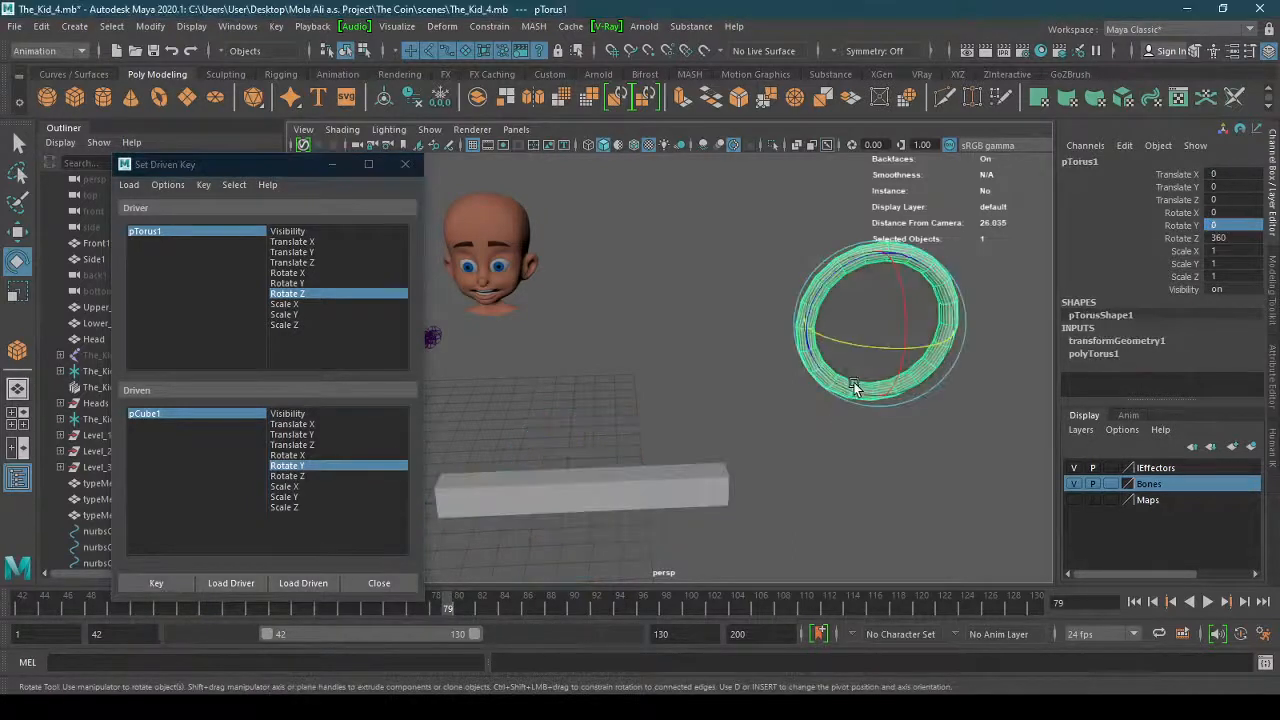
{"action": "left_click_drag", "start_coordinate": [842, 280], "coordinate": [763, 334]}
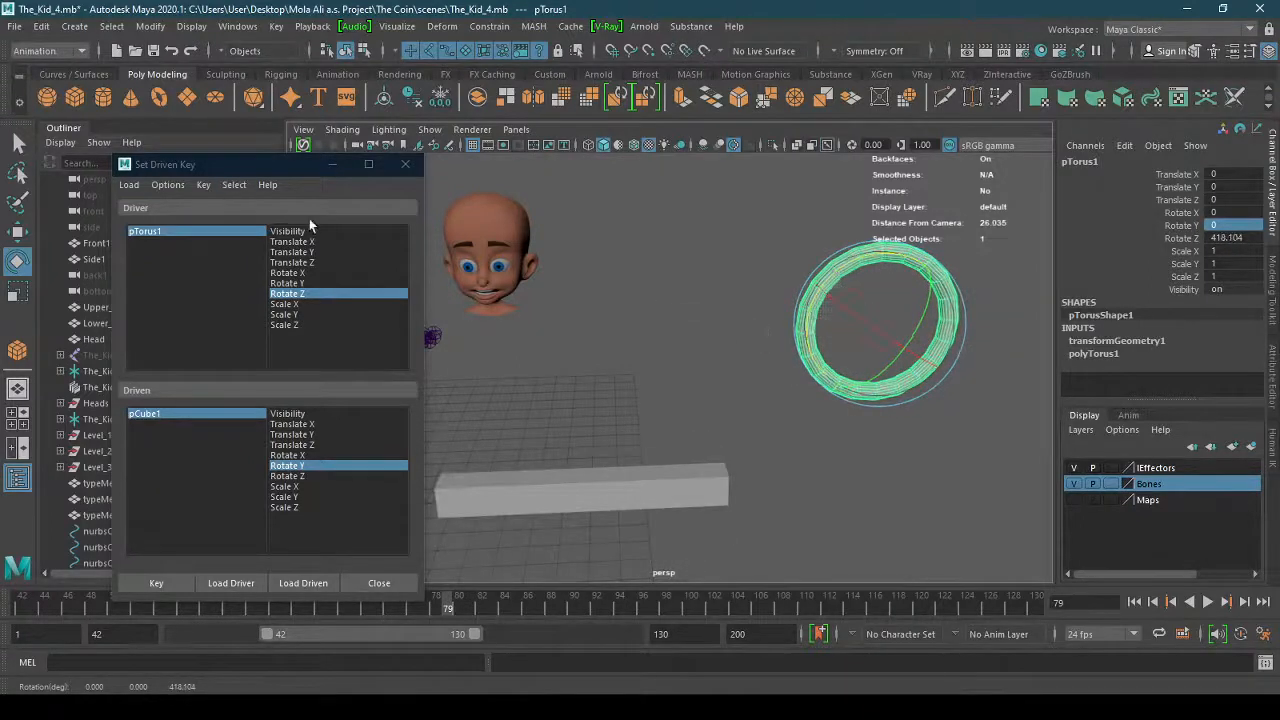
Close the Set Driven Key window and delete the torus and the long box.
{"action": "left_click", "coordinate": [405, 164]}
{"action": "left_click", "coordinate": [18, 143]}
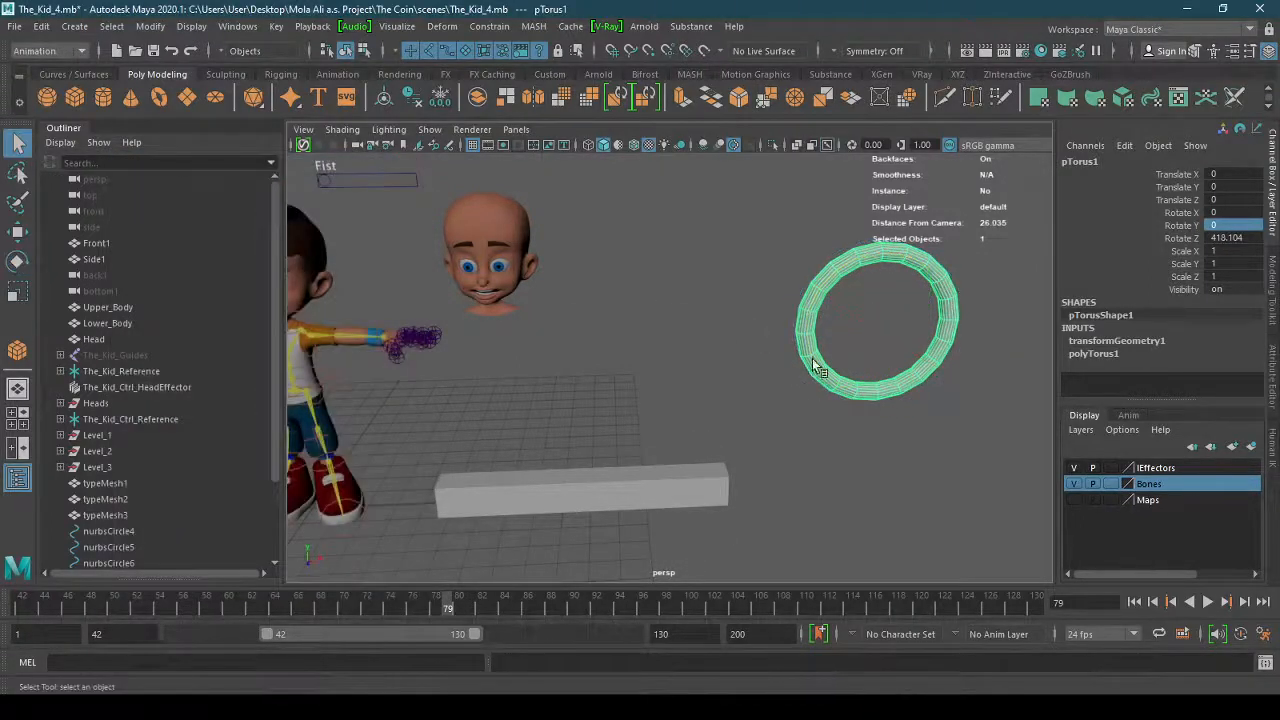
{"action": "left_click", "coordinate": [800, 380]}
{"action": "left_click", "coordinate": [684, 488]}
{"action": "key", "text": "Delete"}
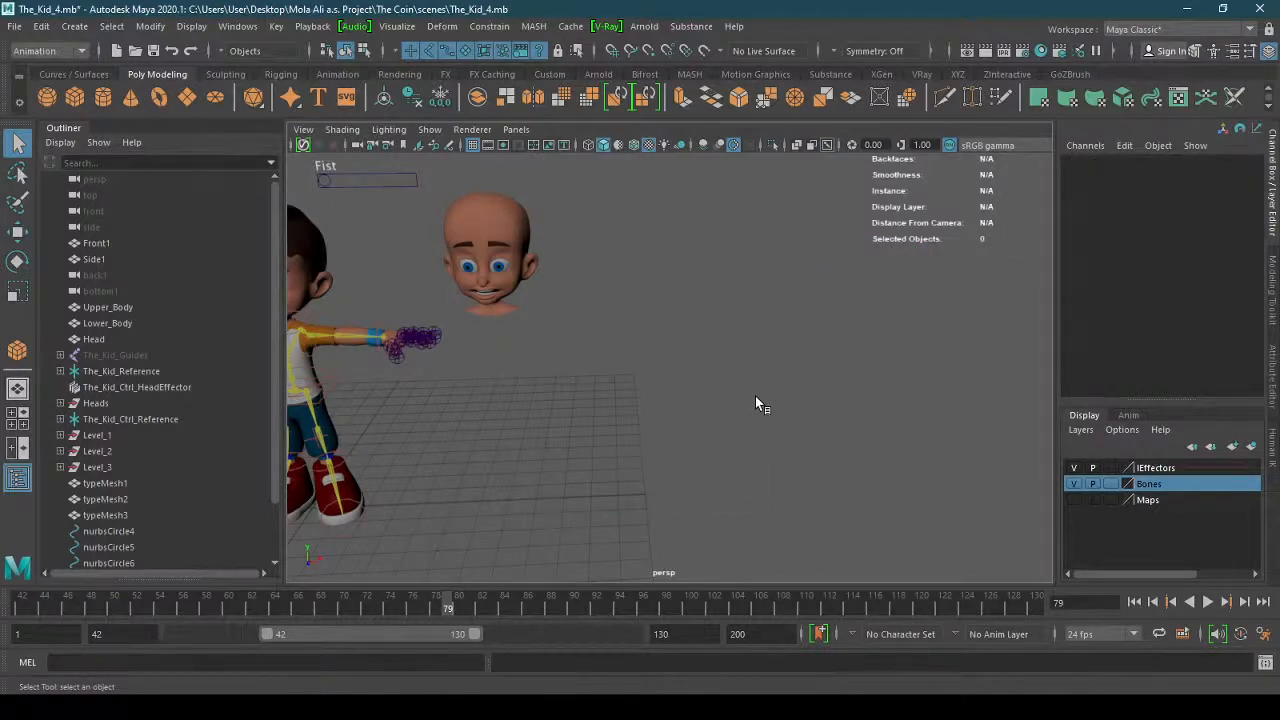
Examine the Cheeky, Smile and Fist sliders above the character and show the Fist slider circle's move handles.
{"action": "right_click_drag", "start_coordinate": [755, 396], "coordinate": [637, 394], "text": "alt"}
{"action": "middle_click_drag", "start_coordinate": [637, 394], "coordinate": [748, 420], "text": "alt"}
{"action": "scroll", "coordinate": [574, 246], "scroll_direction": "up", "scroll_amount": 4}
{"action": "middle_click_drag", "start_coordinate": [574, 246], "coordinate": [686, 339], "text": "alt"}
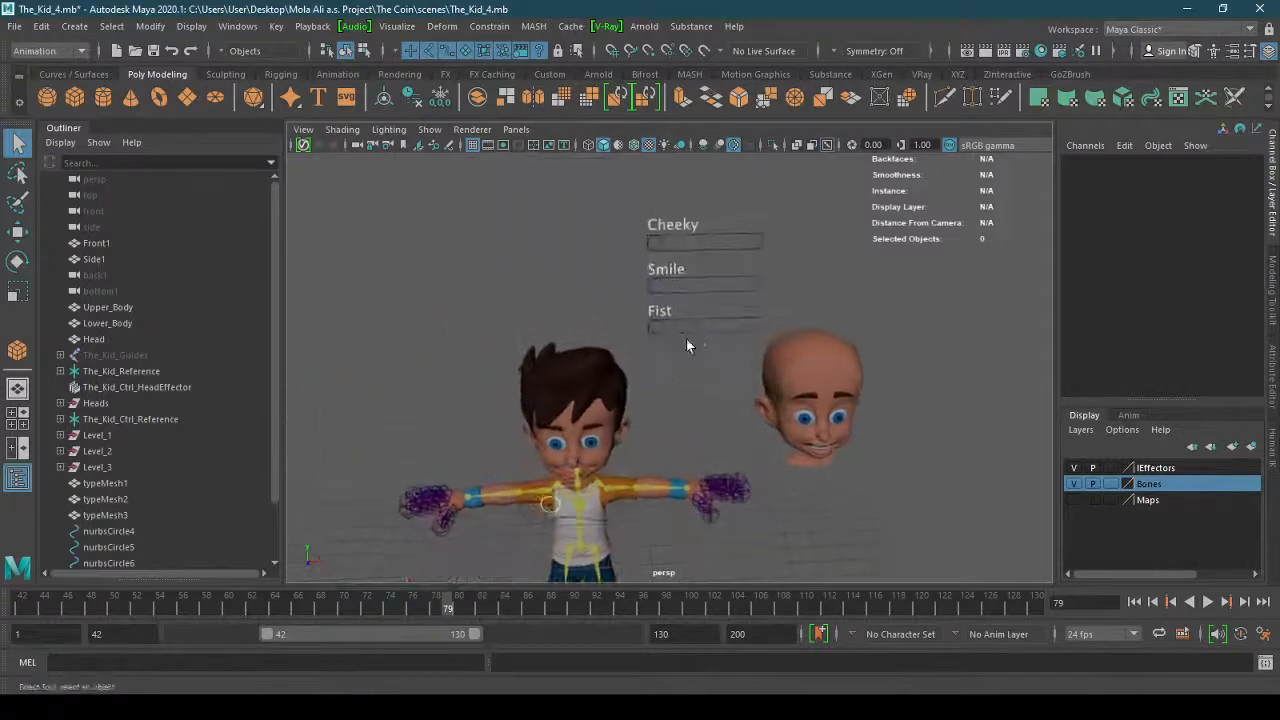
{"action": "scroll", "coordinate": [686, 339], "scroll_direction": "up", "scroll_amount": 3}
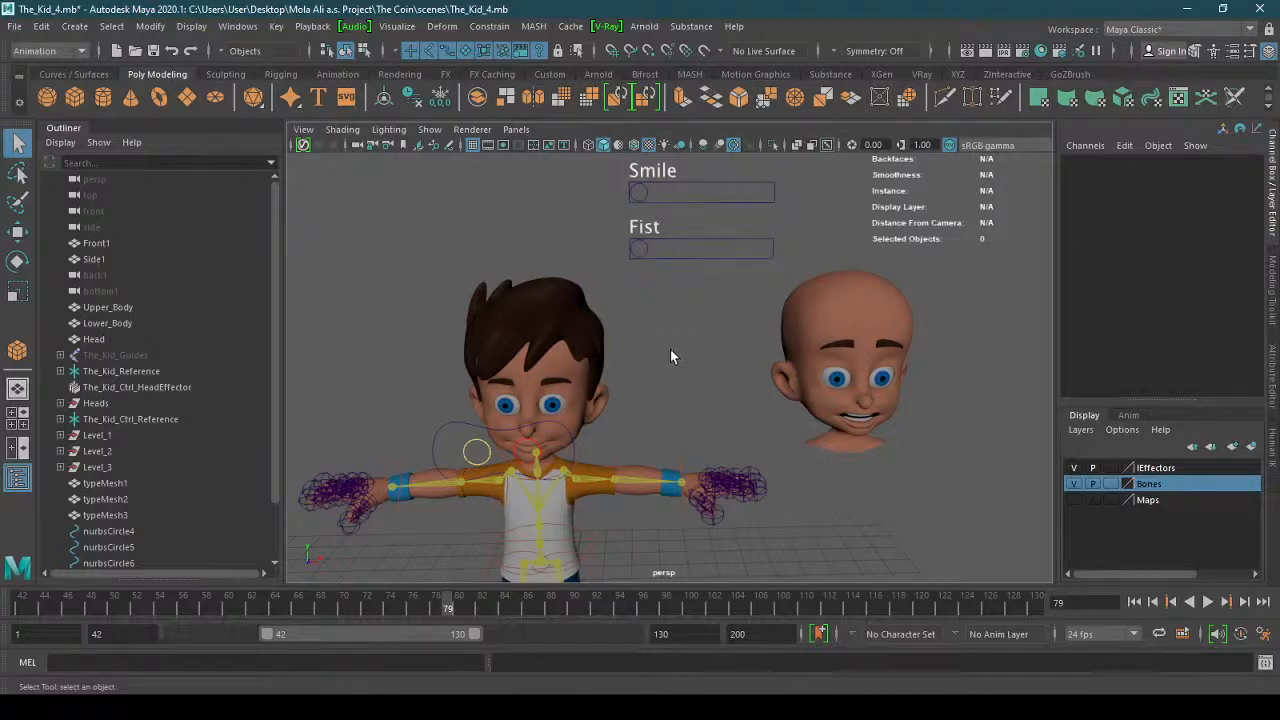
{"action": "left_click_drag", "start_coordinate": [669, 351], "coordinate": [674, 377], "text": "alt"}
{"action": "mouse_move", "coordinate": [673, 381]}
{"action": "middle_mouse_down", "text": "alt"}
{"action": "mouse_move", "coordinate": [657, 424]}
{"action": "mouse_move", "coordinate": [643, 363]}
{"action": "mouse_move", "coordinate": [669, 377]}
{"action": "middle_mouse_up", "text": "alt"}
{"action": "left_click_drag", "start_coordinate": [669, 377], "coordinate": [681, 403], "text": "alt"}
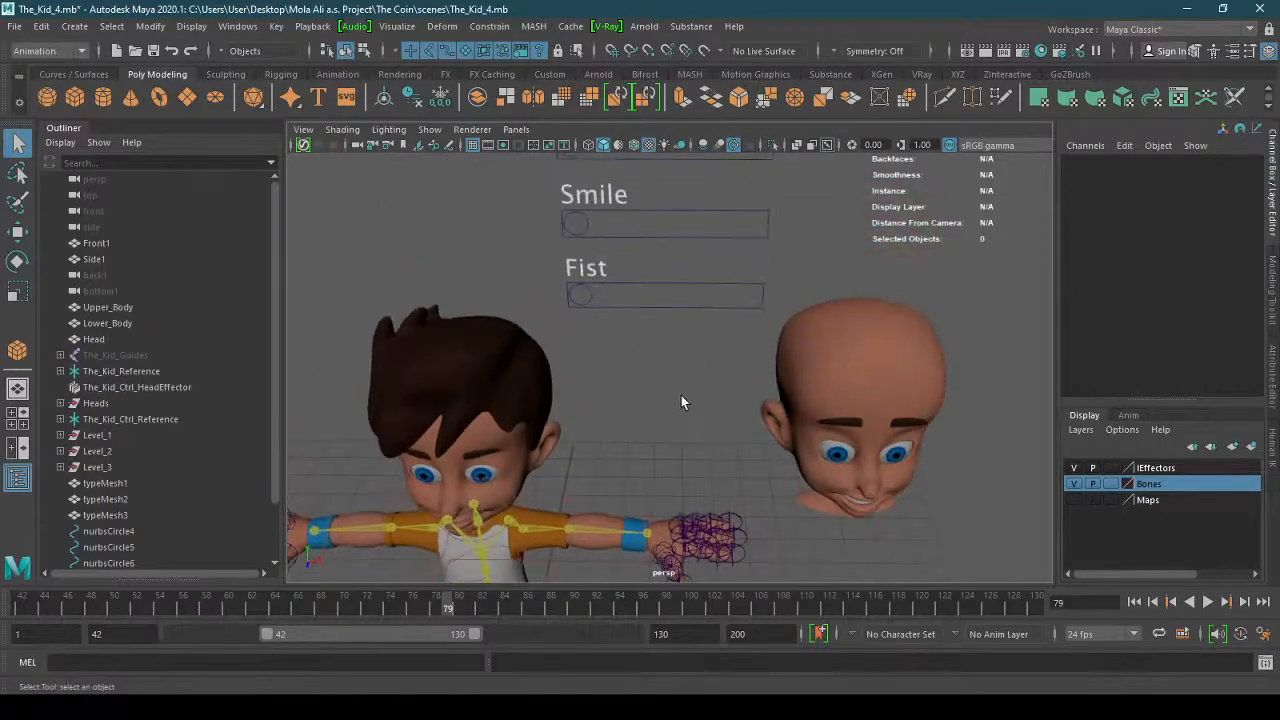
{"action": "middle_click_drag", "start_coordinate": [681, 403], "coordinate": [626, 432], "text": "alt"}
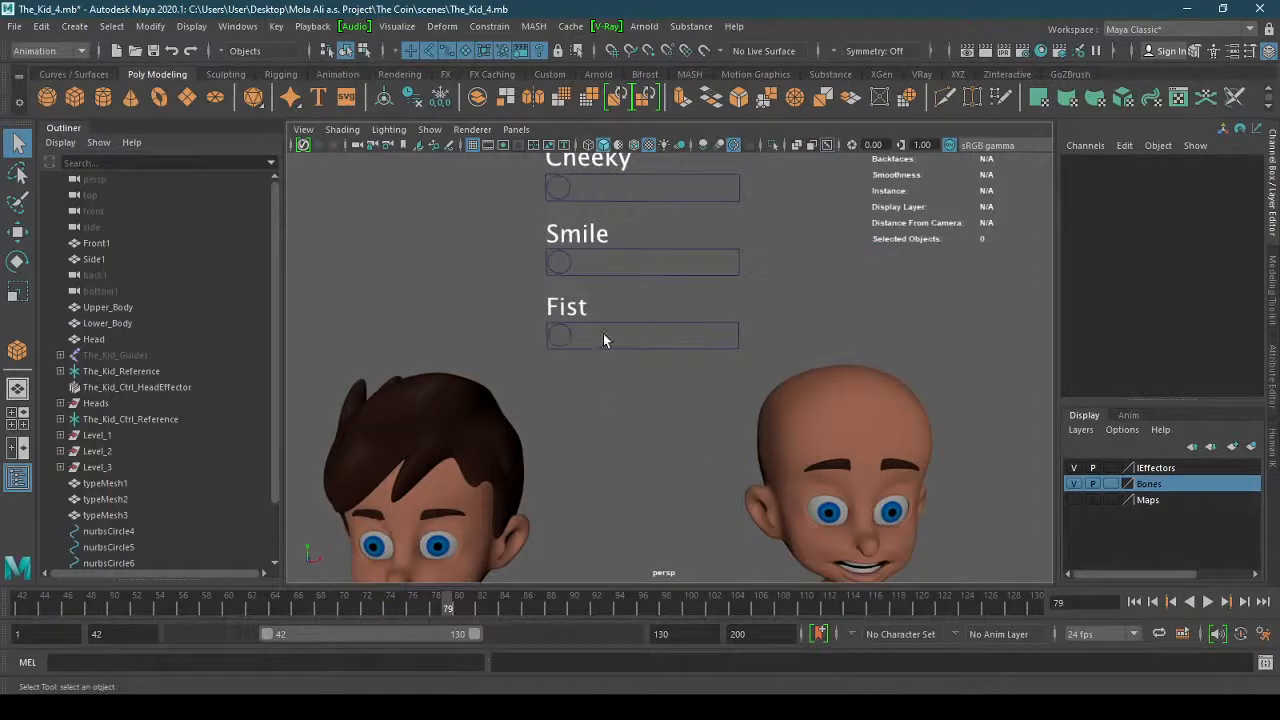
{"action": "right_click_drag", "start_coordinate": [603, 335], "coordinate": [628, 366], "text": "alt"}
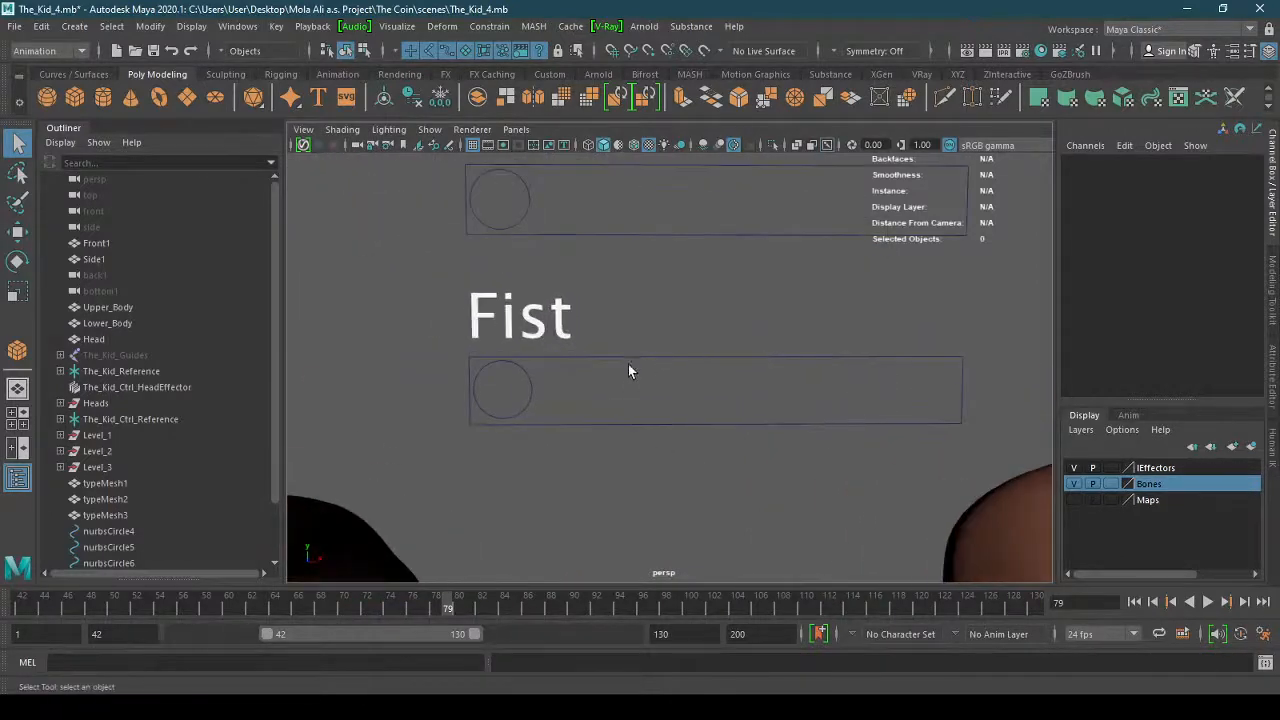
{"action": "left_click", "coordinate": [533, 394]}
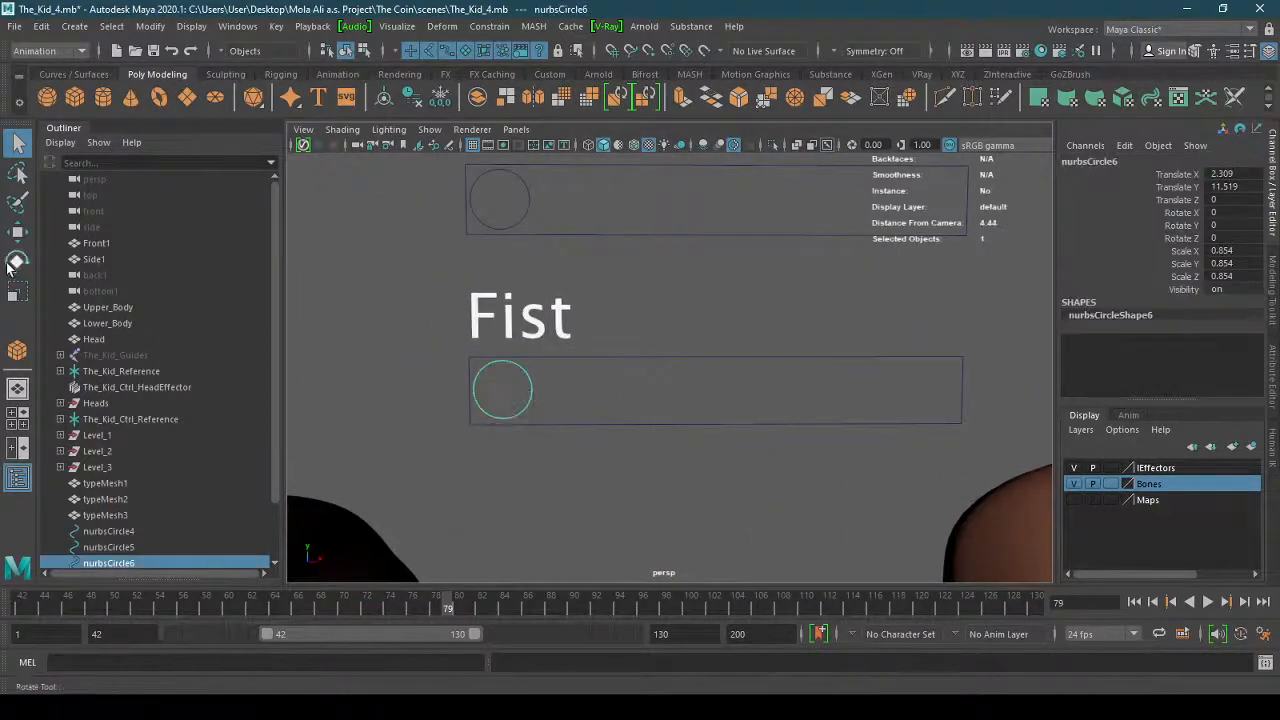
{"action": "left_click", "coordinate": [18, 233]}
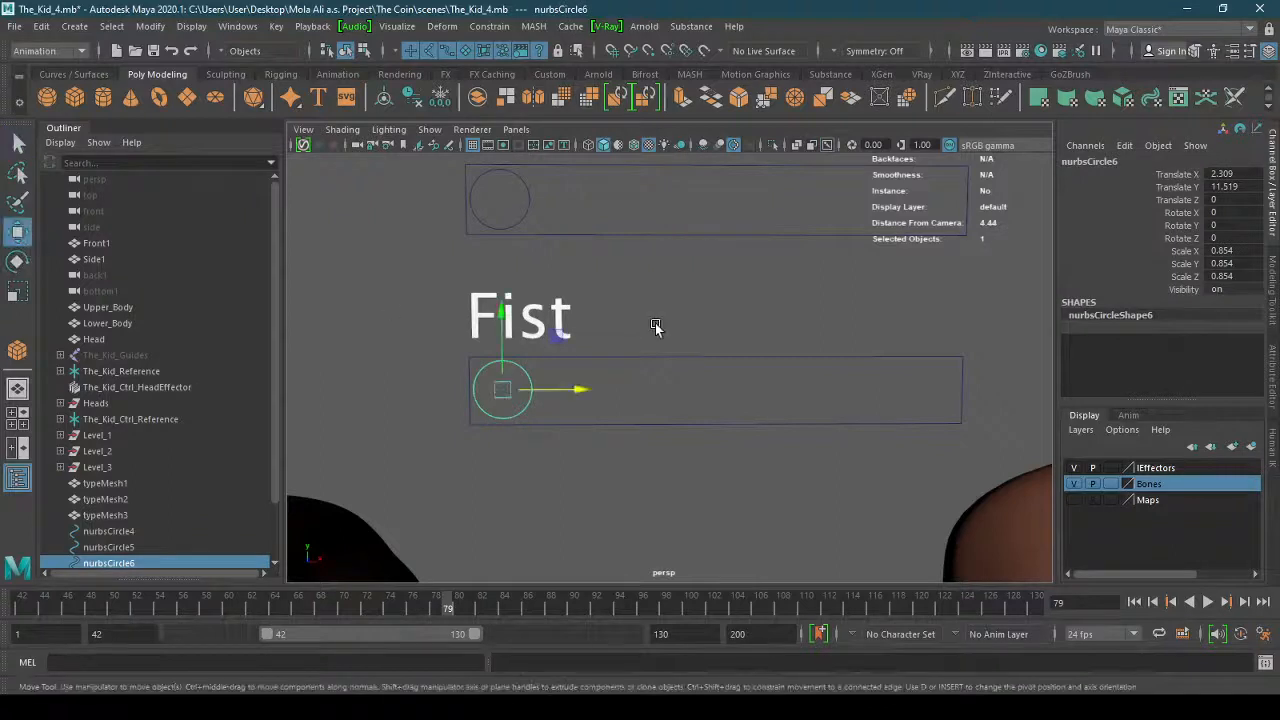
Create a display layer containing the slider frames Level_1 to Level_3 and the text labels typeMesh1 to typeMesh3.
{"action": "left_click", "coordinate": [560, 318]}
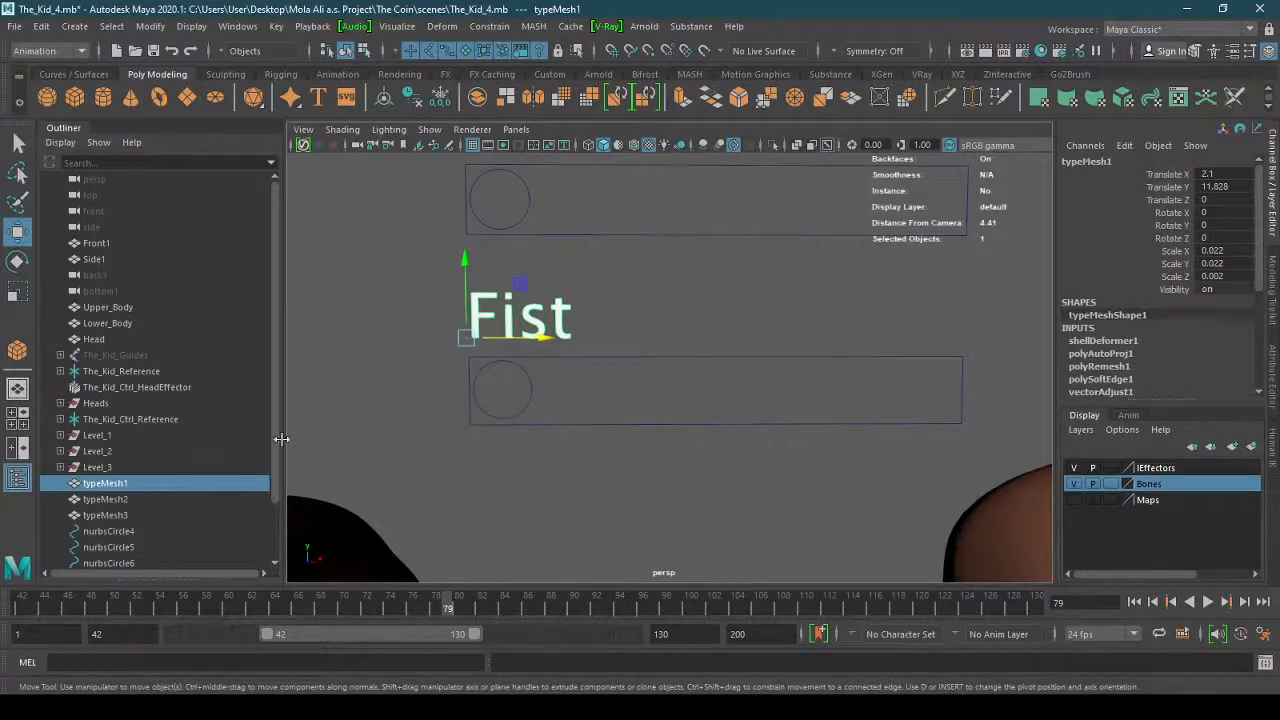
{"action": "scroll", "coordinate": [180, 527], "scroll_direction": "down", "scroll_amount": 2}
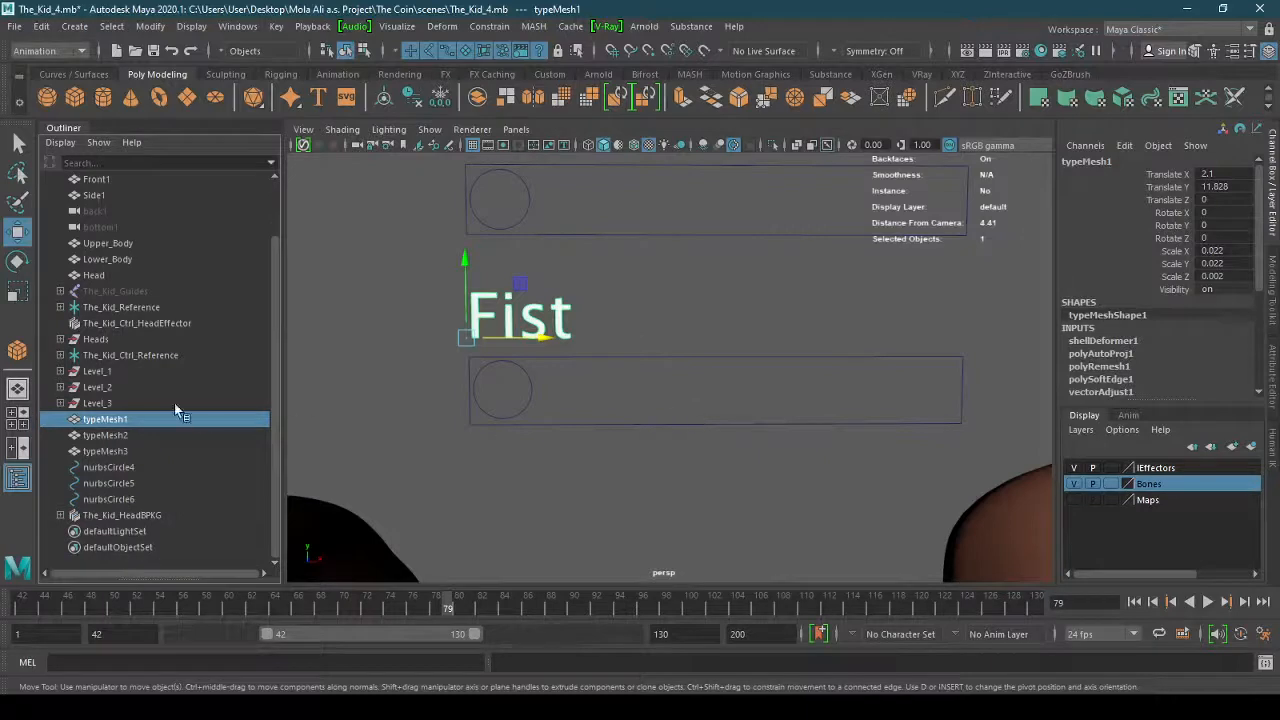
{"action": "left_click", "coordinate": [137, 371]}
{"action": "left_click", "coordinate": [135, 403], "text": "shift"}
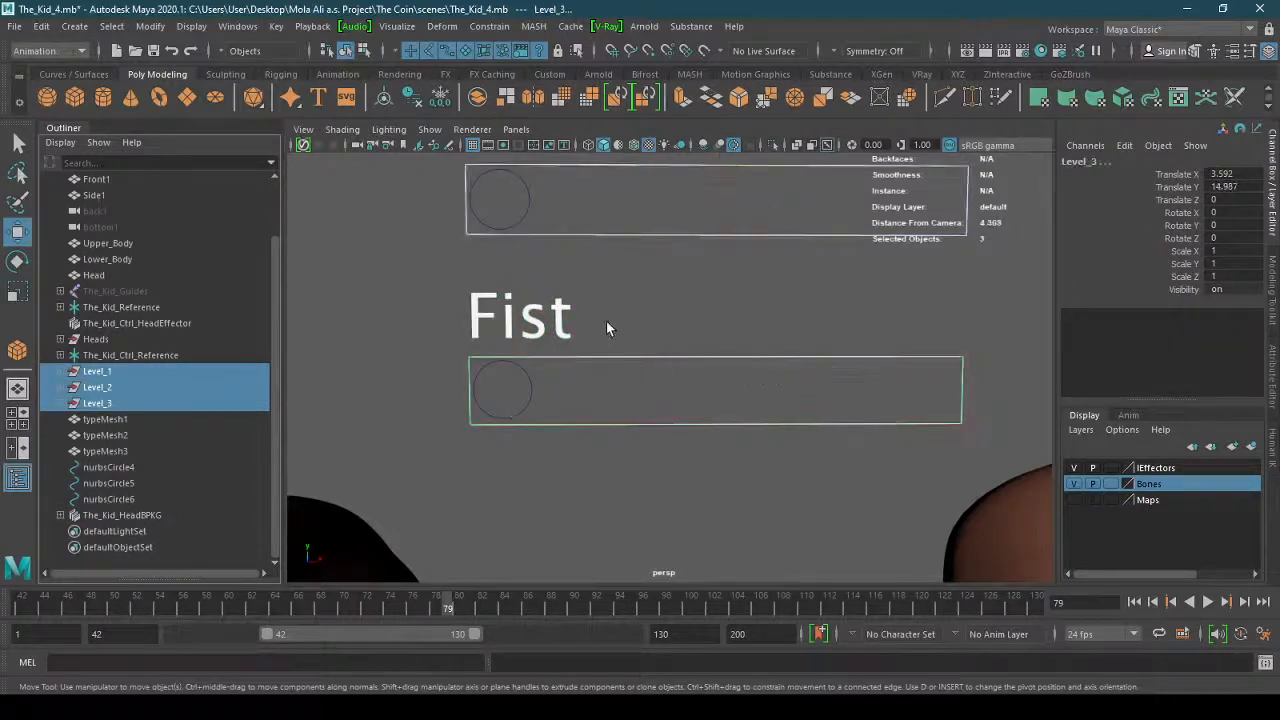
{"action": "left_click", "coordinate": [243, 452], "text": "shift"}
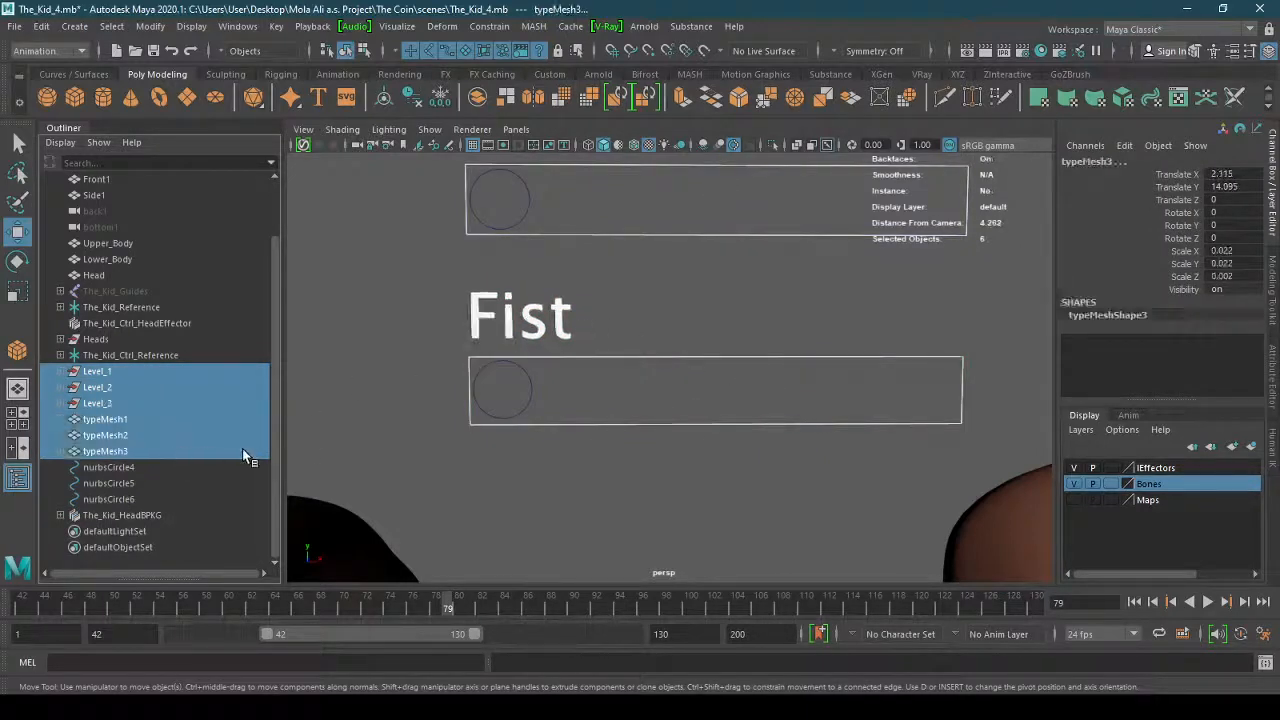
{"action": "left_click", "coordinate": [1252, 448]}
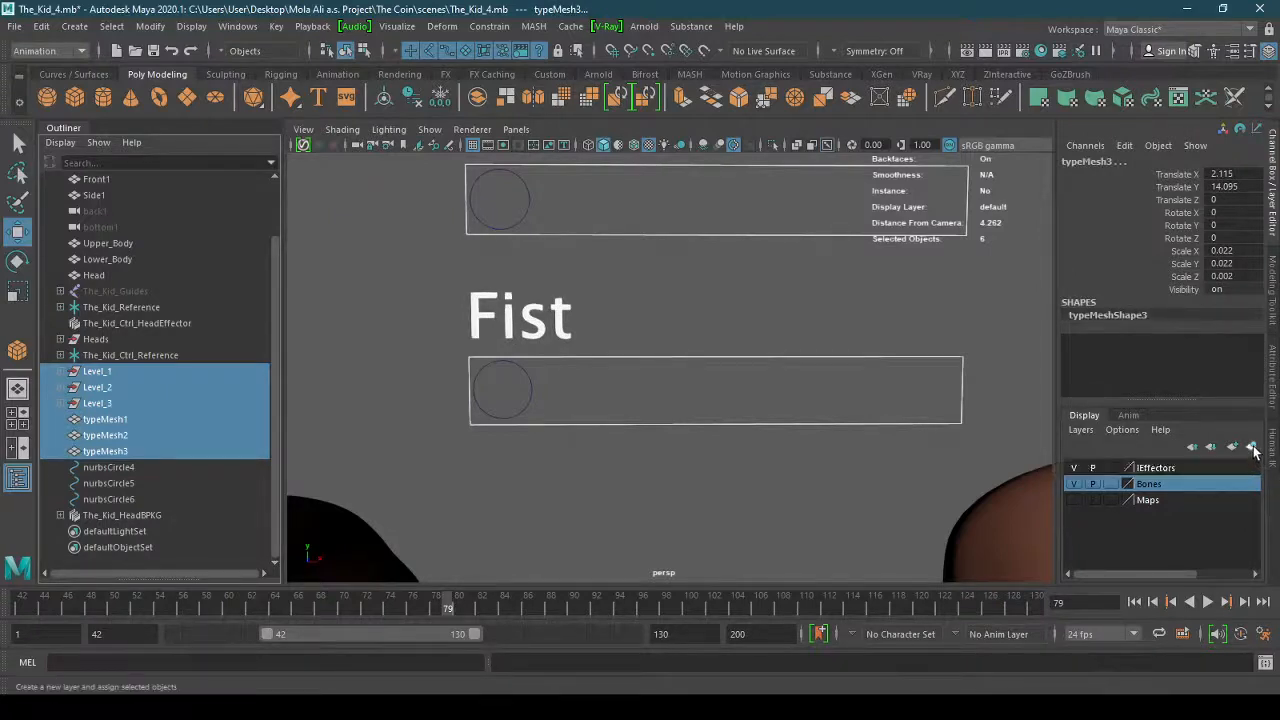
{"action": "left_click", "coordinate": [1253, 448]}
{"action": "left_click", "coordinate": [1145, 470]}
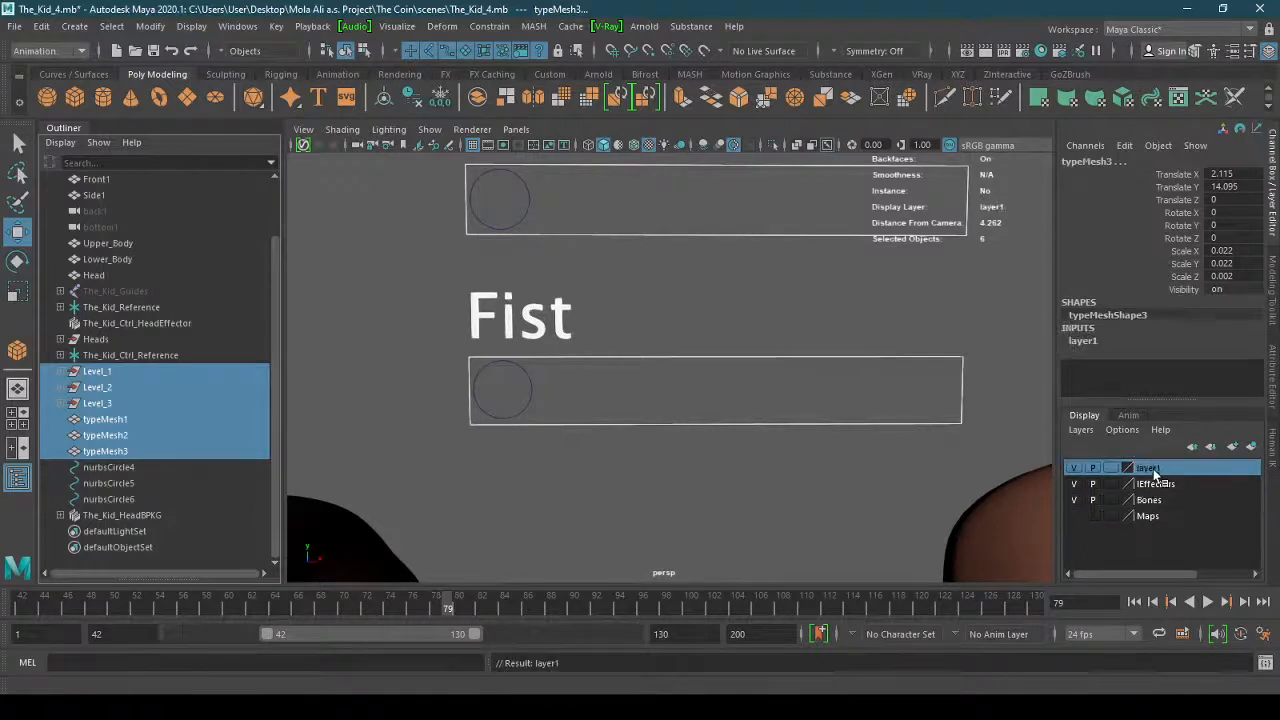
Rename the new display layer as Controller_Interface.
{"action": "double_click", "coordinate": [1147, 469]}
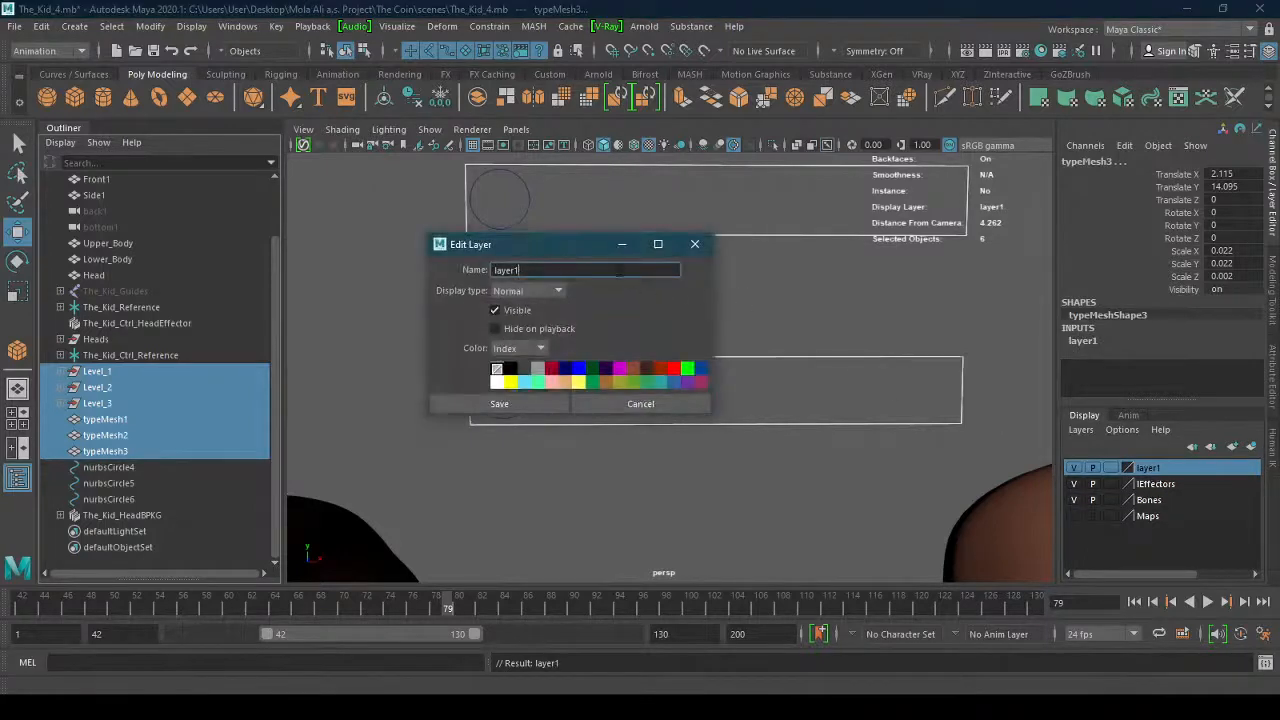
{"action": "left_click_drag", "start_coordinate": [522, 270], "coordinate": [451, 271]}
{"action": "type", "text": "Controller Interface"}
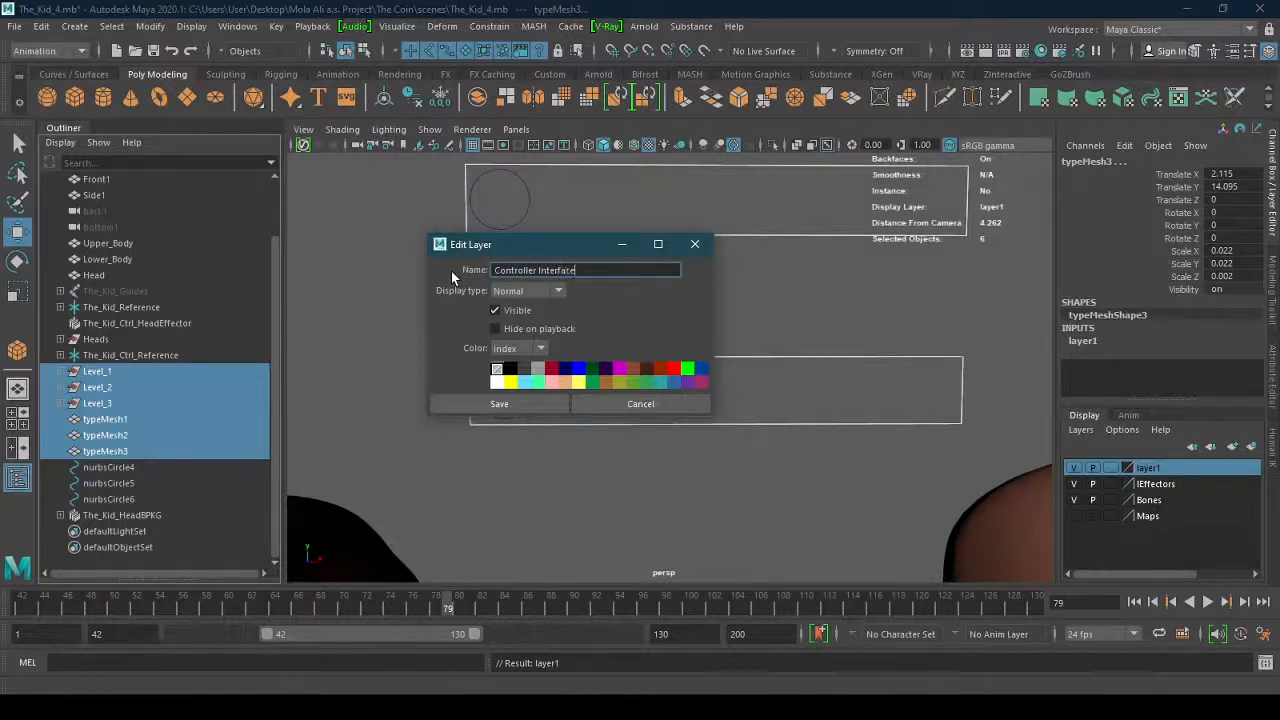
{"action": "left_click", "coordinate": [503, 405]}
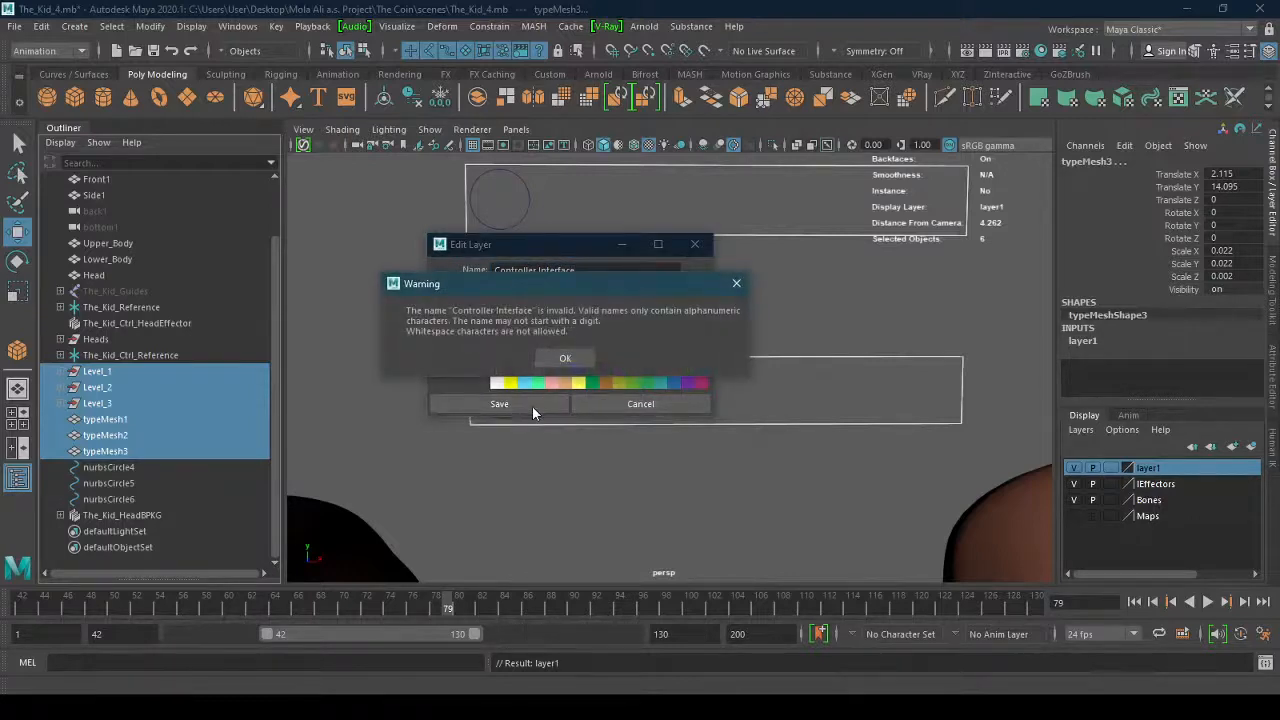
{"action": "left_click", "coordinate": [577, 359]}
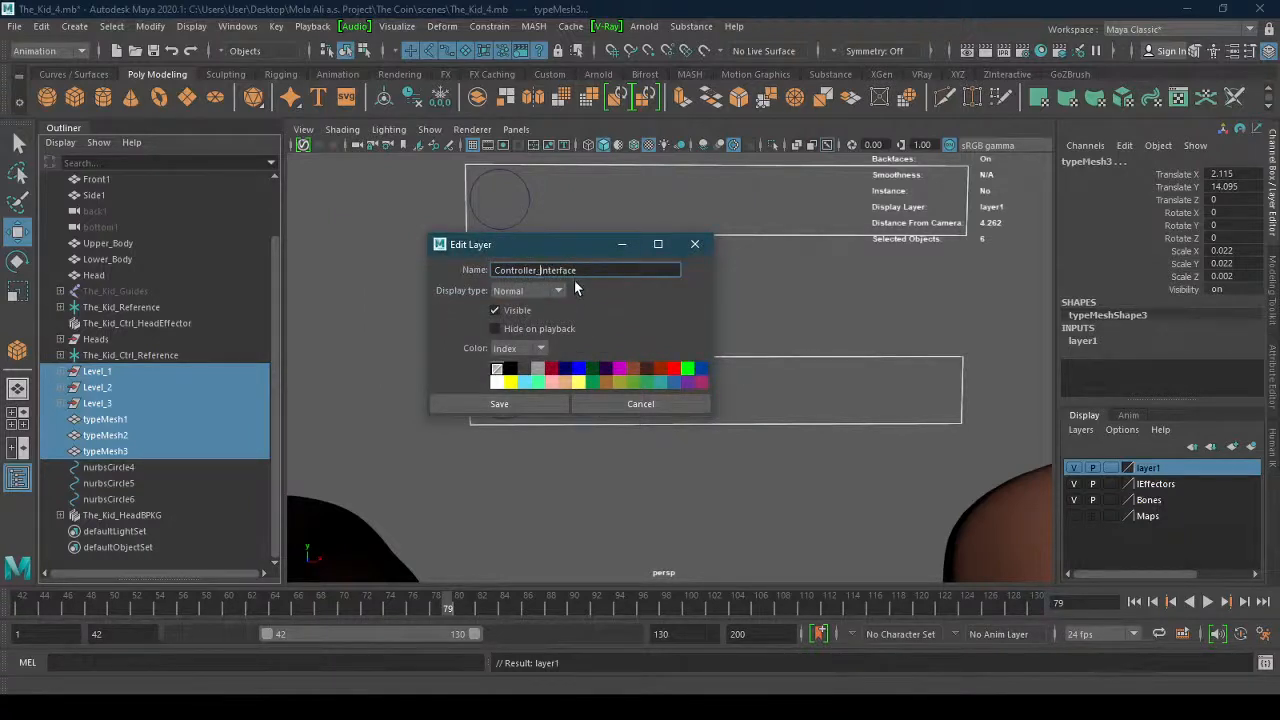
{"action": "left_click", "coordinate": [531, 403]}
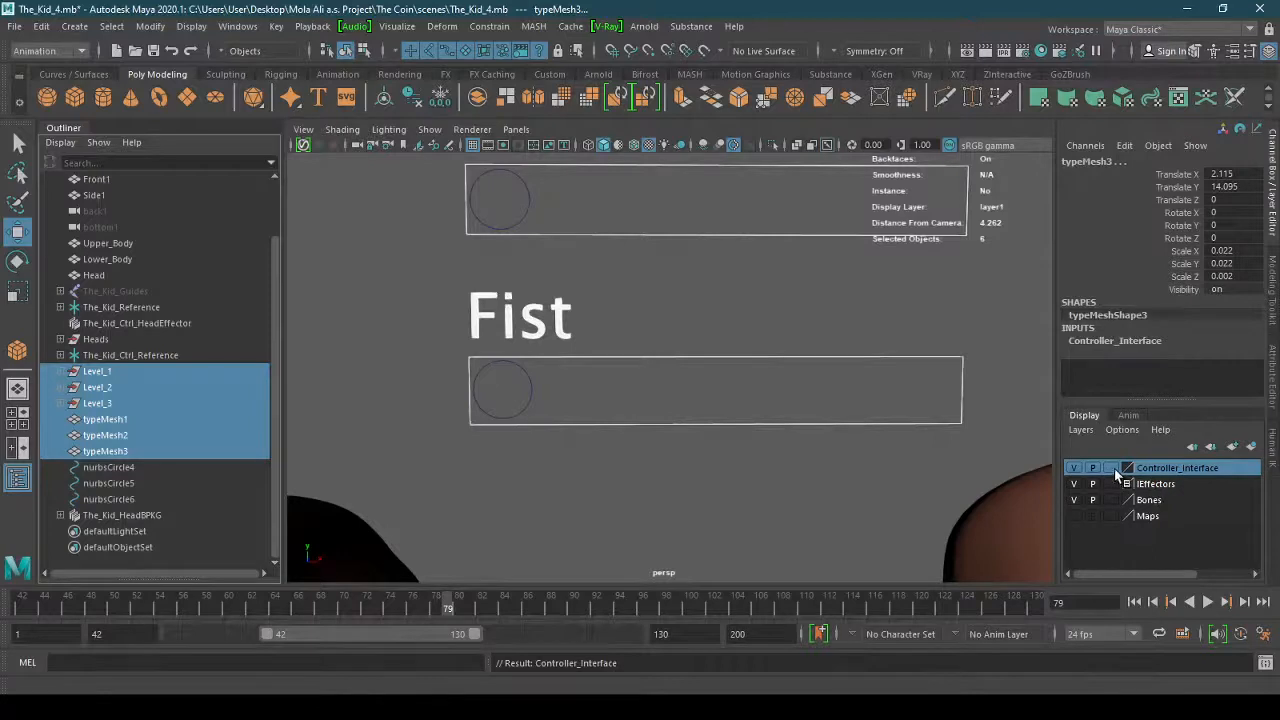
Set the Controller_Interface layer to template display and check which parts of the Fist slider can still be selected.
{"action": "left_click", "coordinate": [739, 425]}
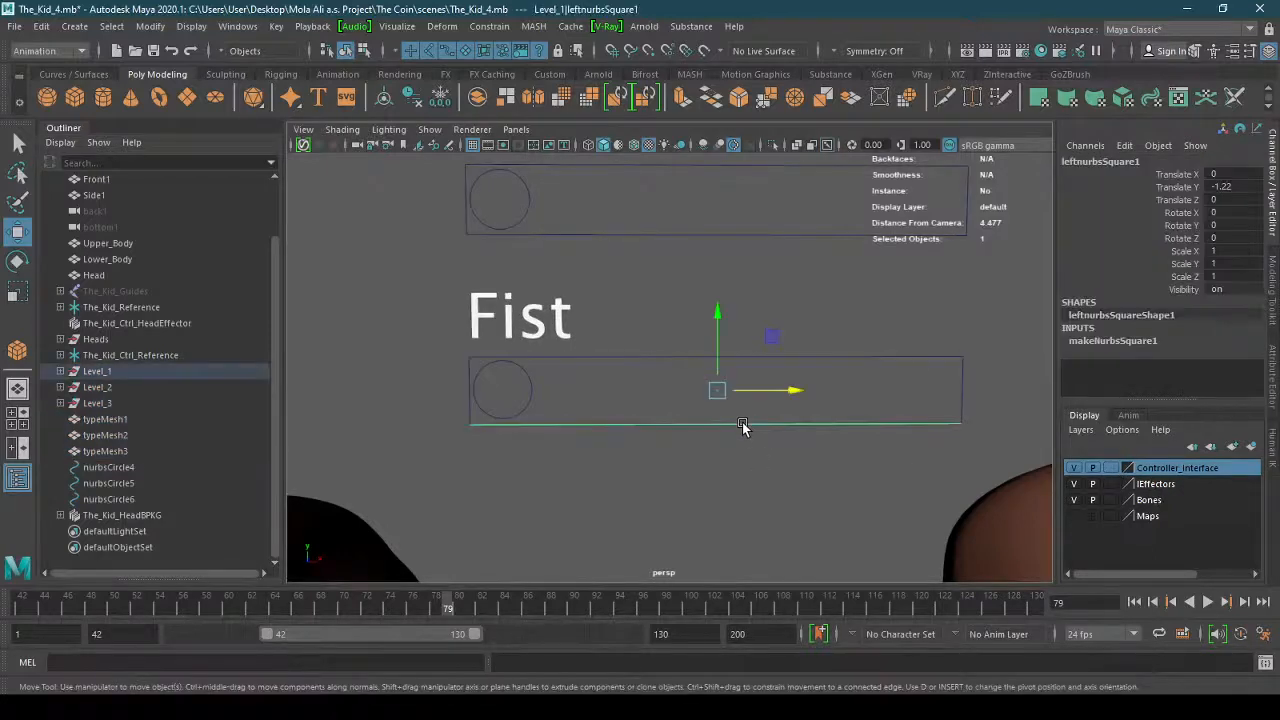
{"action": "left_click", "coordinate": [571, 332]}
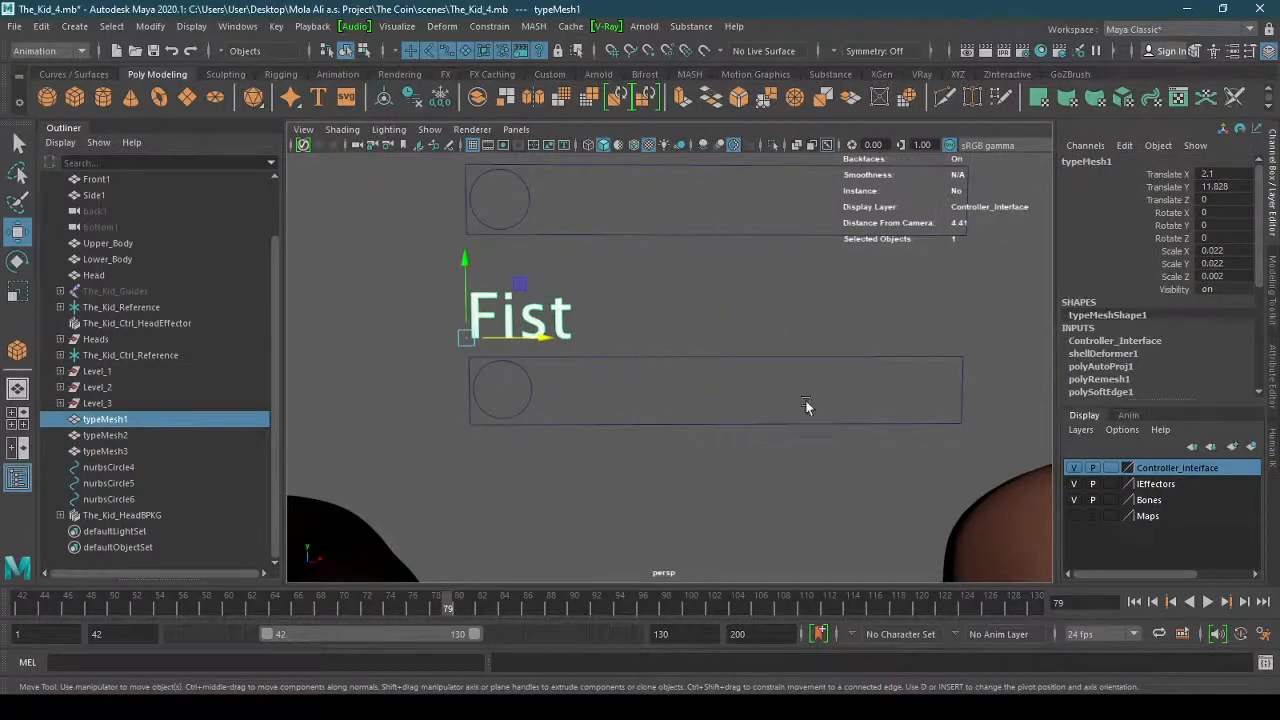
{"action": "left_click", "coordinate": [1111, 468]}
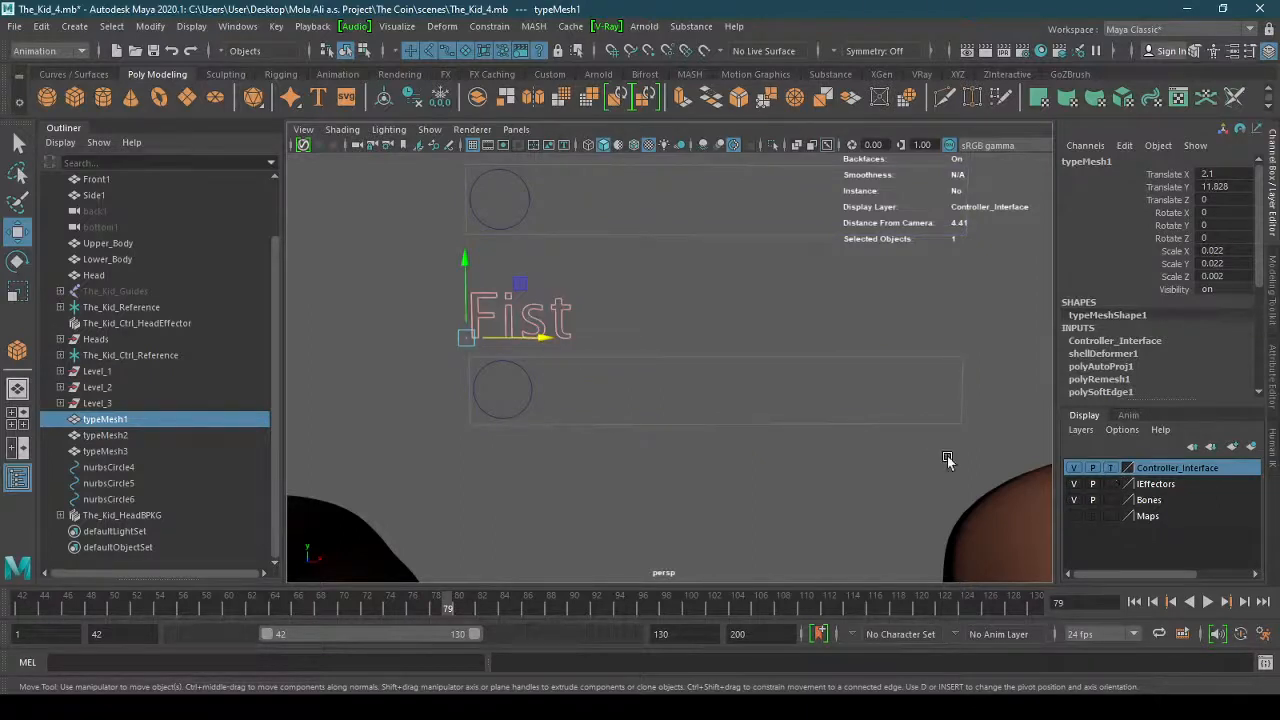
{"action": "left_click", "coordinate": [620, 410]}
{"action": "left_click", "coordinate": [530, 398]}
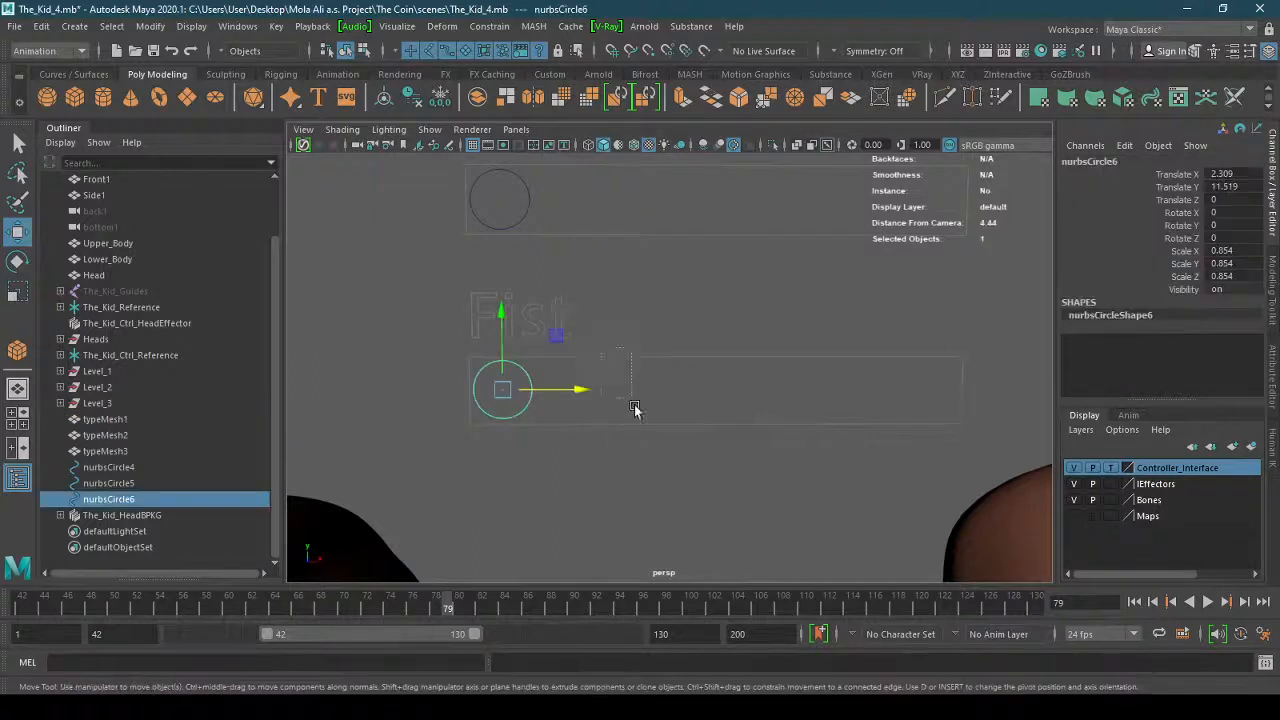
{"action": "left_click", "coordinate": [606, 312]}
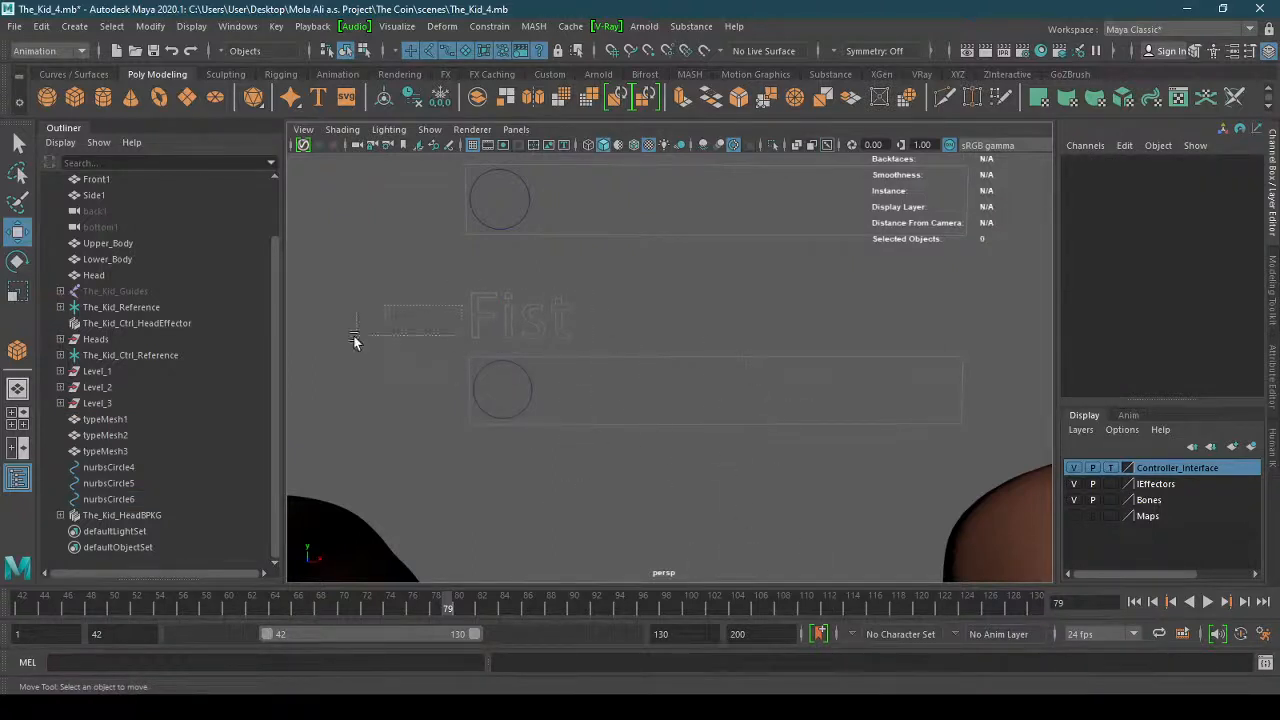
{"action": "left_click", "coordinate": [528, 397]}
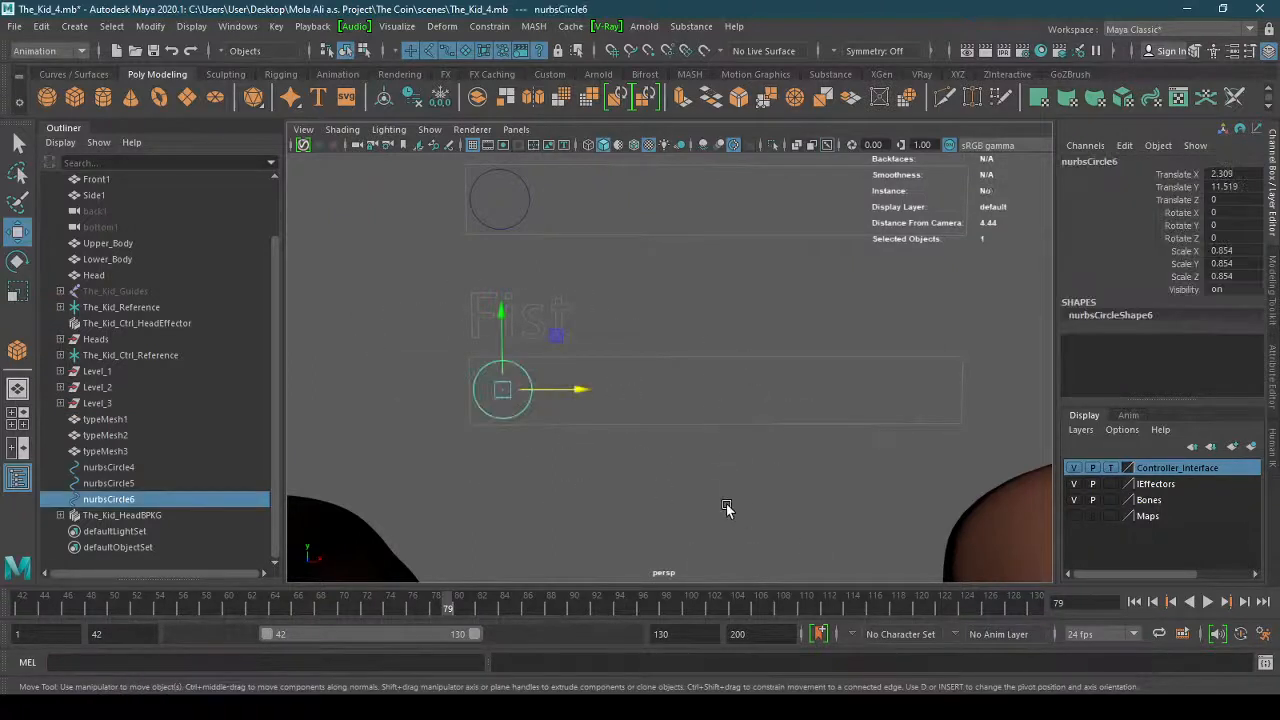
Try moving the Fist slider circle along X and freely in the XY plane, undo each move and reselect the circle.
{"action": "left_click", "coordinate": [633, 445]}
{"action": "left_click", "coordinate": [535, 399]}
{"action": "left_click_drag", "start_coordinate": [570, 395], "coordinate": [486, 424]}
{"action": "key", "text": "ctrl+z"}
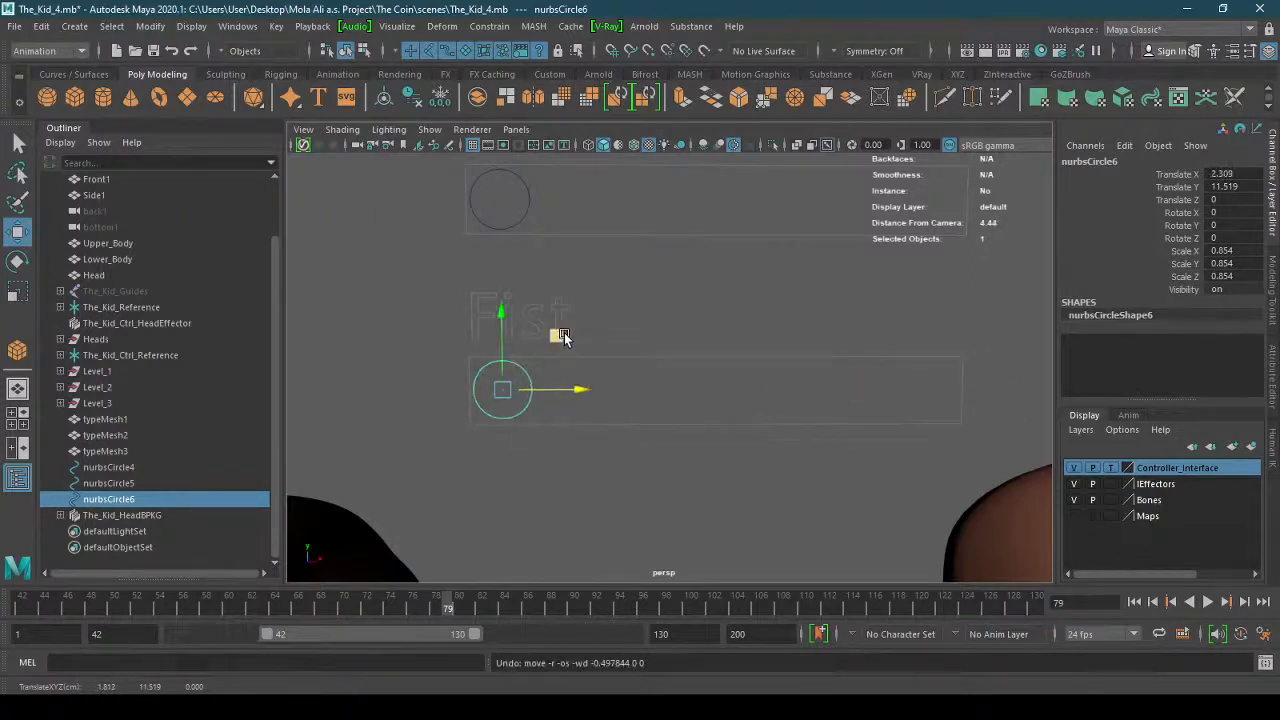
{"action": "mouse_move", "coordinate": [560, 336]}
{"action": "left_mouse_down"}
{"action": "mouse_move", "coordinate": [554, 260]}
{"action": "mouse_move", "coordinate": [525, 376]}
{"action": "mouse_move", "coordinate": [563, 337]}
{"action": "left_mouse_up"}
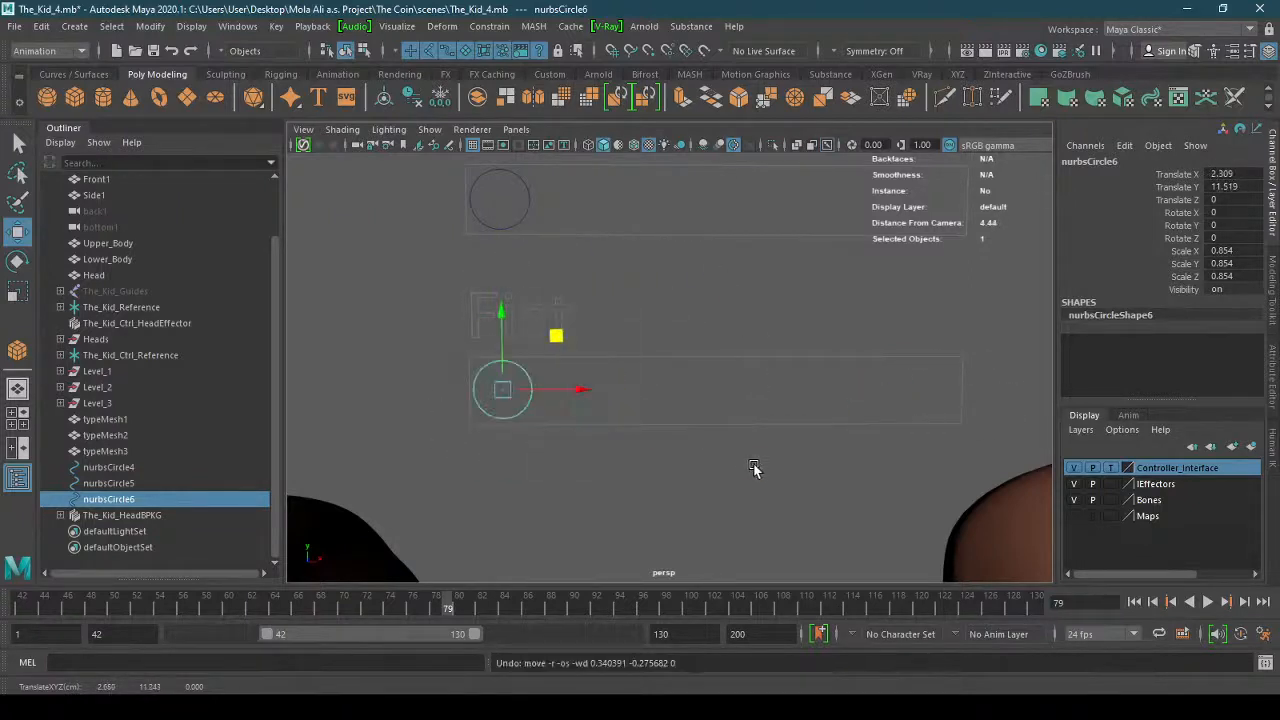
{"action": "left_click", "coordinate": [754, 468]}
{"action": "left_click", "coordinate": [538, 399]}
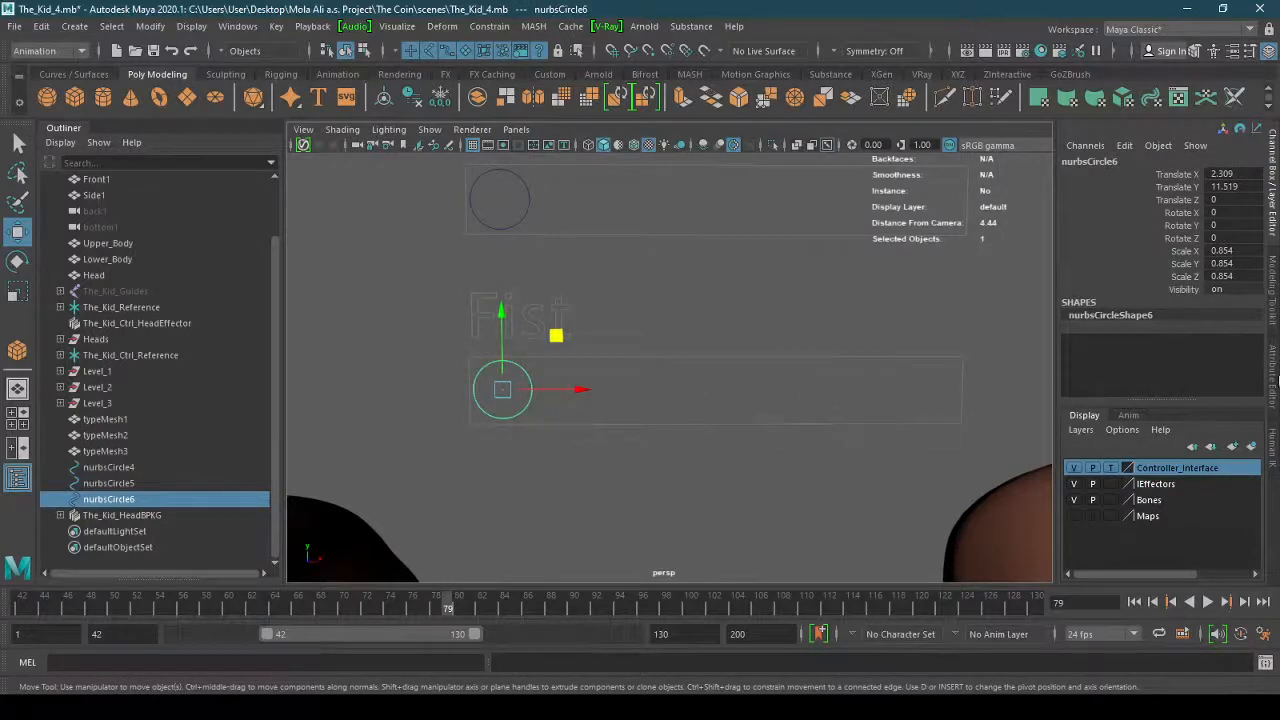
Show the rotation limit settings of the Fist slider circle's transform and try a vertical move of the circle, undoing it.
{"action": "left_click", "coordinate": [1274, 380]}
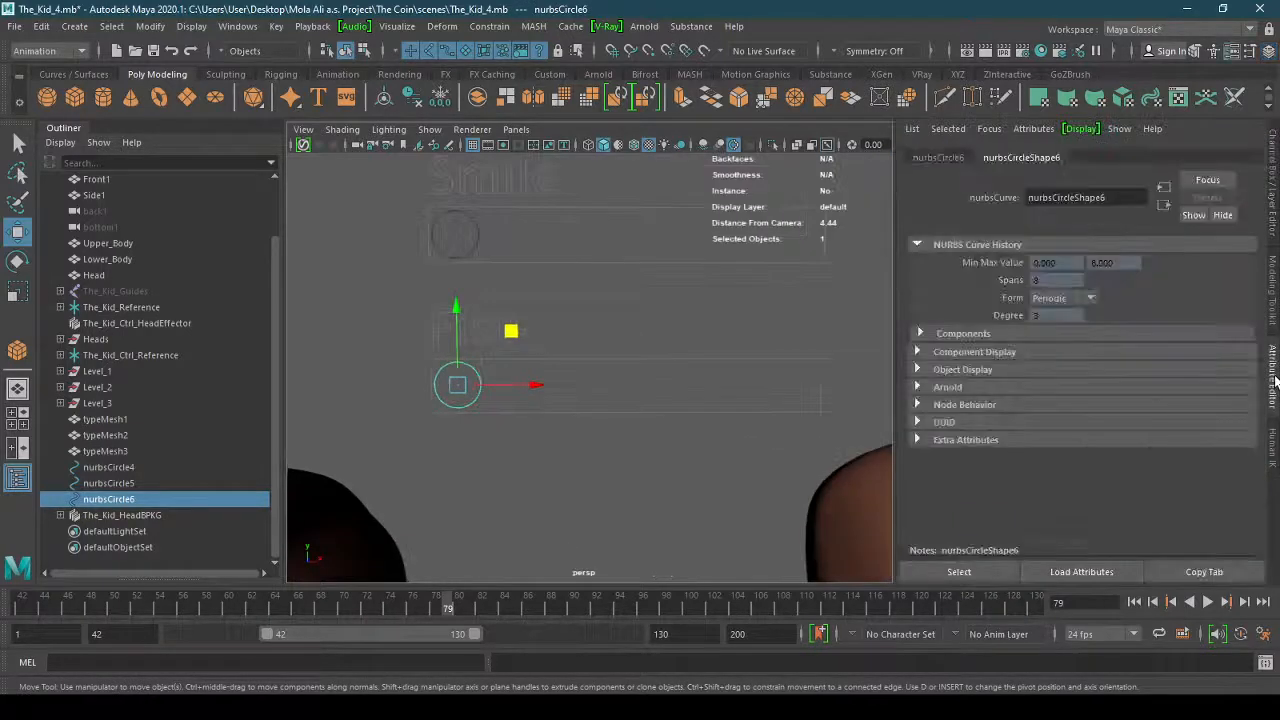
{"action": "left_click", "coordinate": [938, 158]}
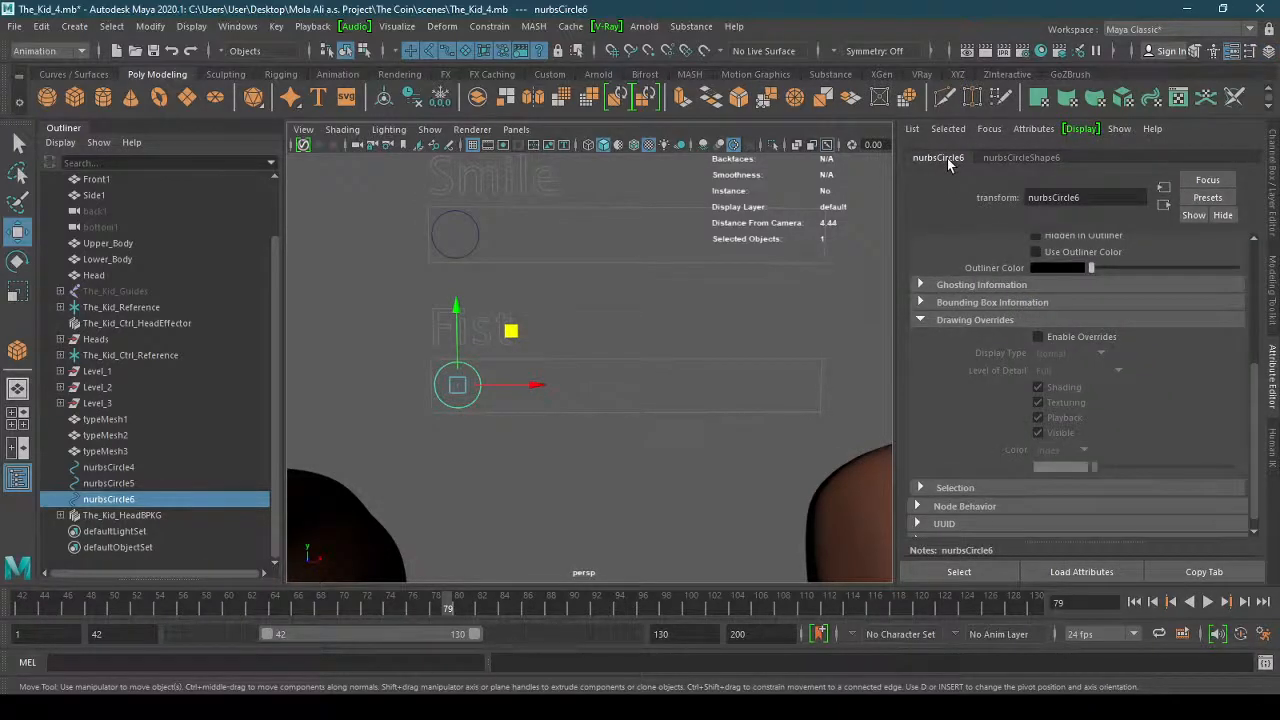
{"action": "left_click", "coordinate": [958, 319]}
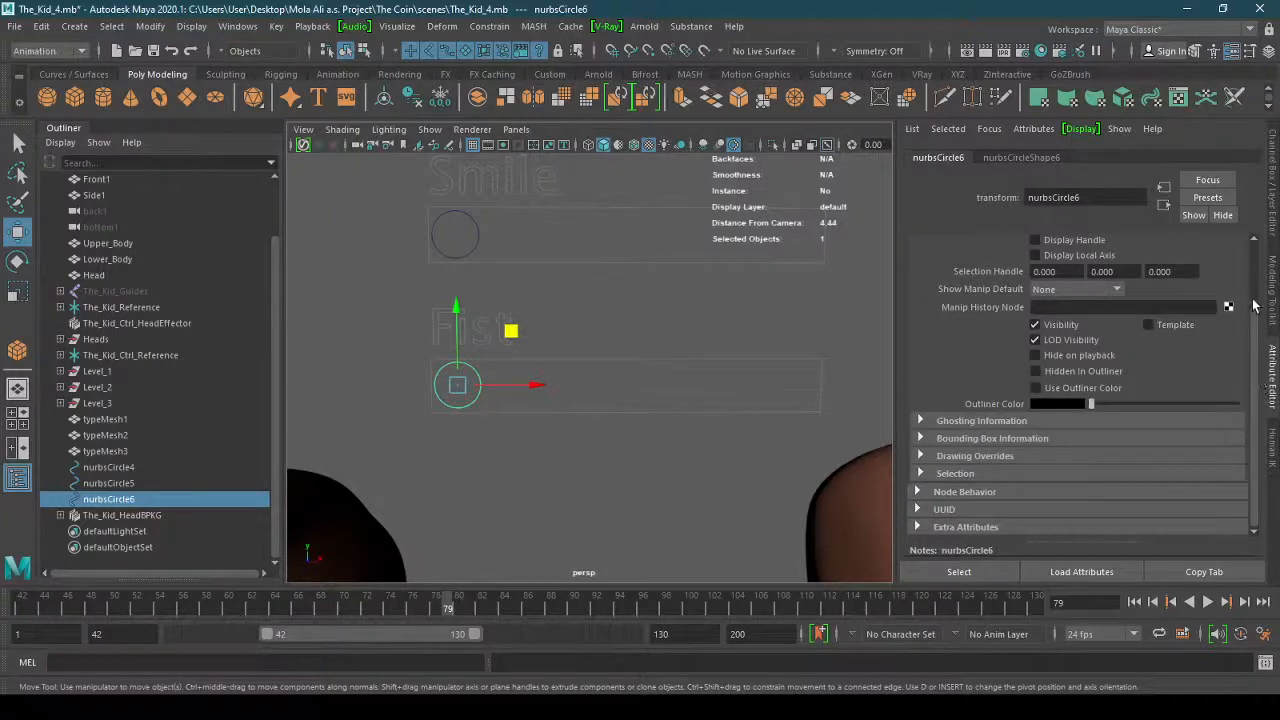
{"action": "left_click_drag", "start_coordinate": [1256, 330], "coordinate": [1252, 245]}
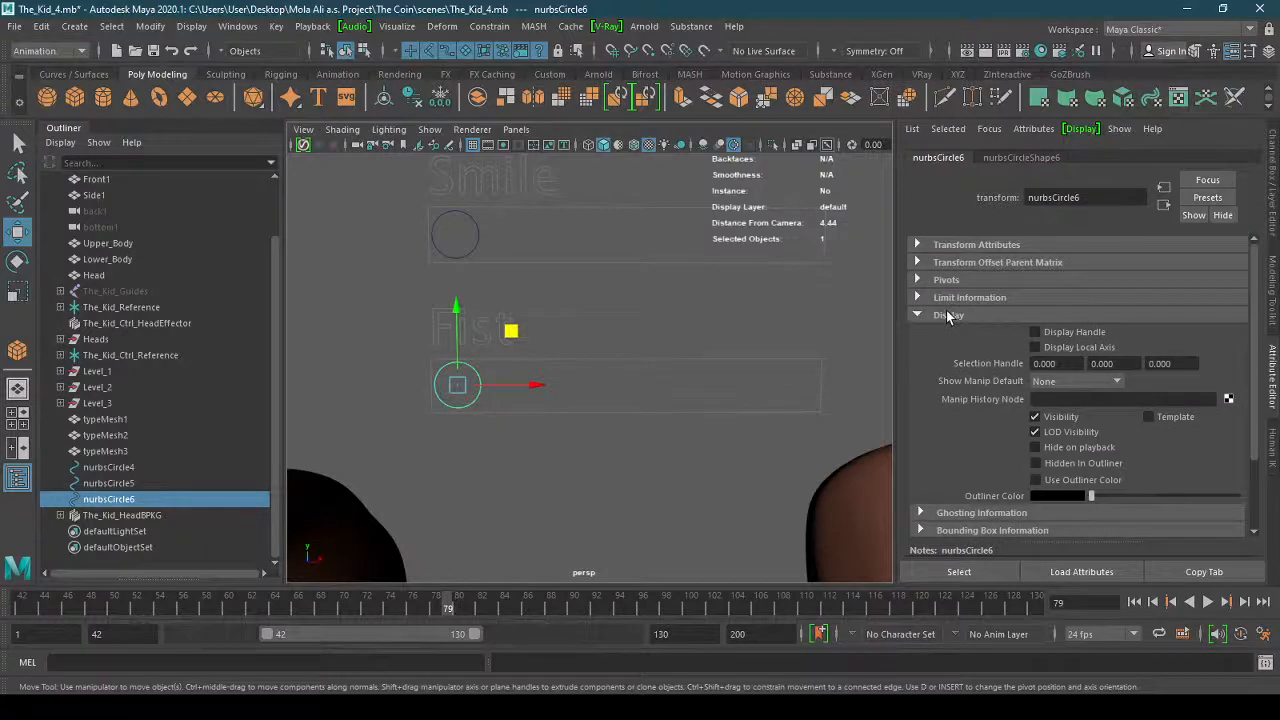
{"action": "left_click", "coordinate": [949, 316]}
{"action": "left_click", "coordinate": [962, 298]}
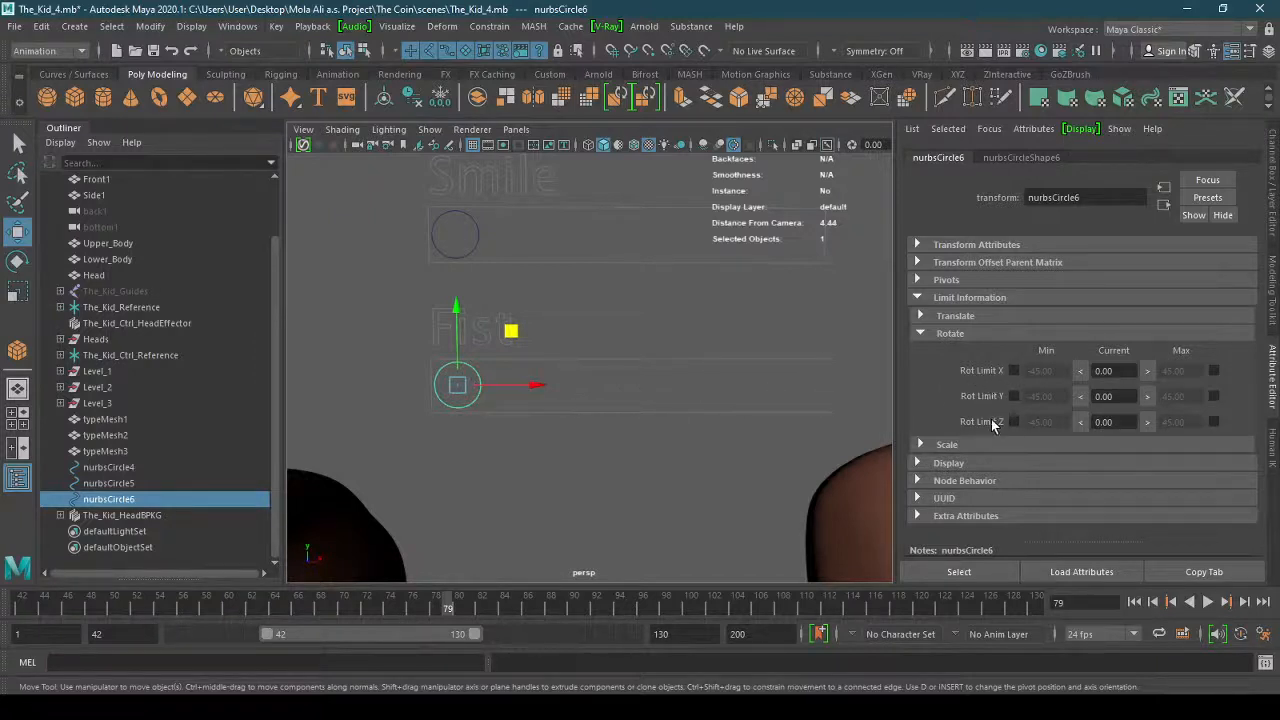
{"action": "mouse_move", "coordinate": [450, 330]}
{"action": "left_mouse_down"}
{"action": "mouse_move", "coordinate": [451, 282]}
{"action": "mouse_move", "coordinate": [453, 376]}
{"action": "mouse_move", "coordinate": [450, 317]}
{"action": "left_mouse_up"}
{"action": "key", "text": "ctrl+z"}
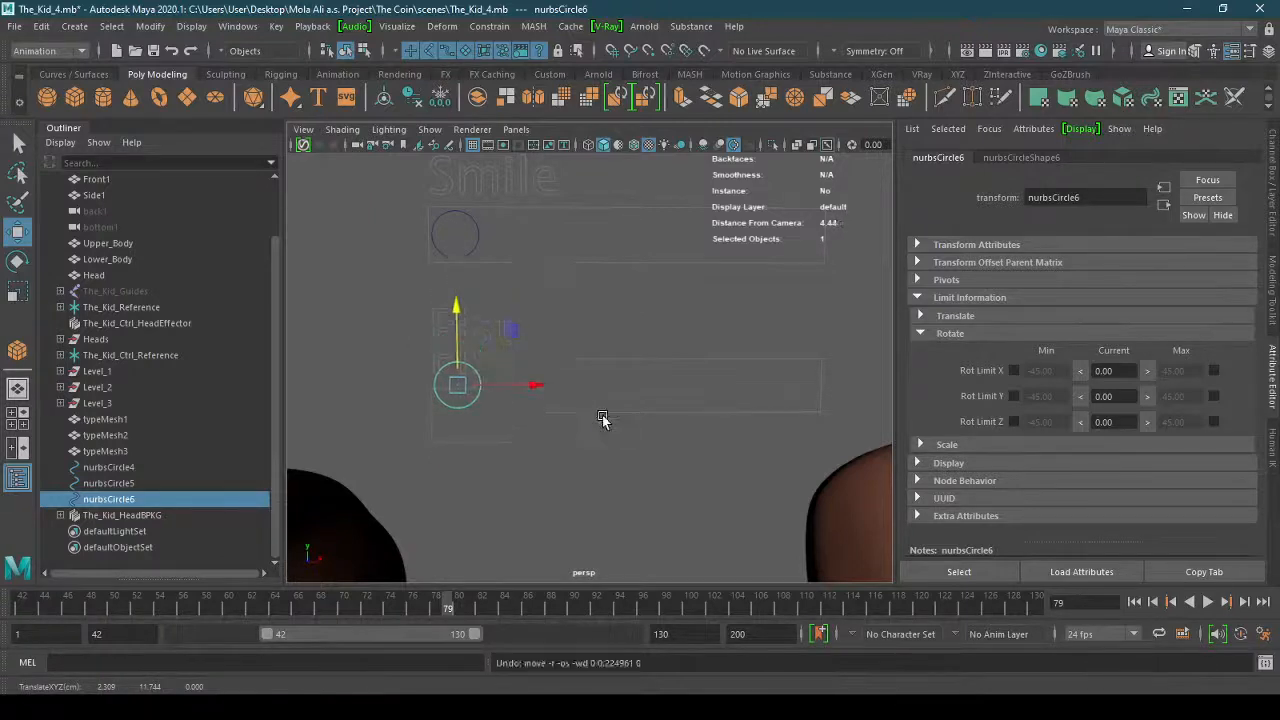
Enable the minimum and maximum rotation limits on Y and Z for the Fist slider circle and set all four to 0.
{"action": "left_click", "coordinate": [1013, 396]}
{"action": "left_click", "coordinate": [1013, 421]}
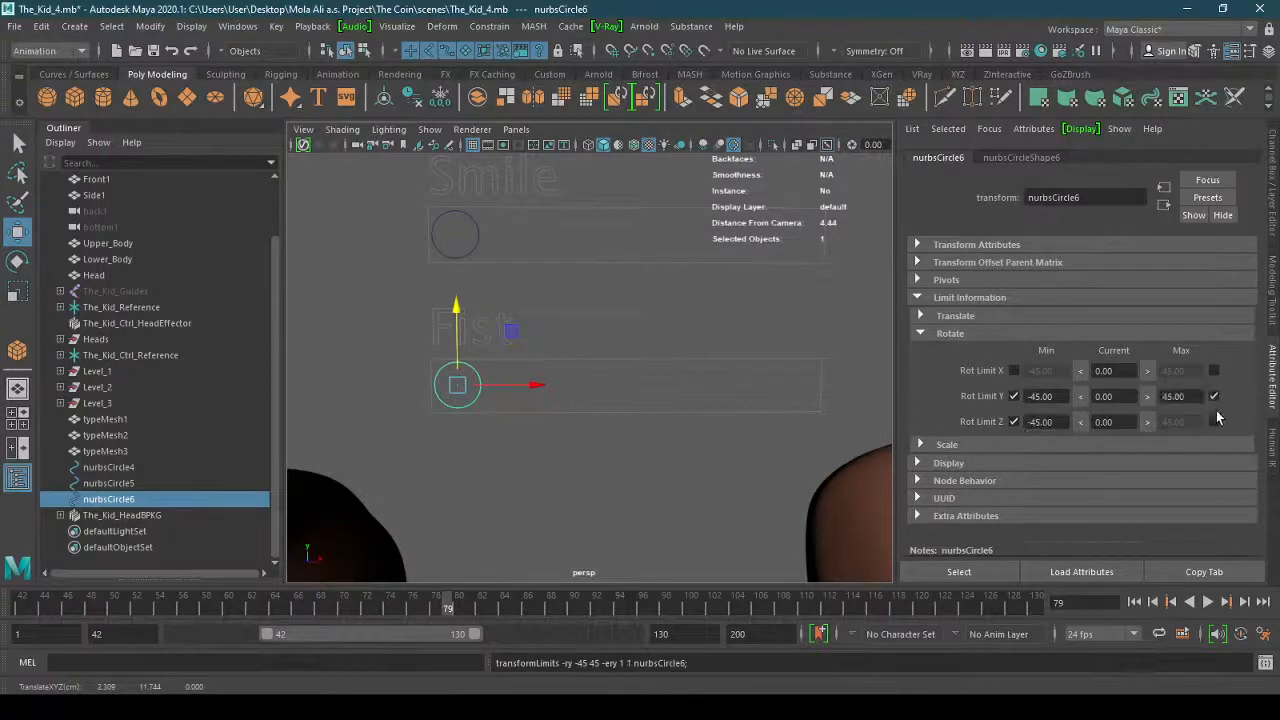
{"action": "left_click", "coordinate": [1214, 422]}
{"action": "left_click", "coordinate": [1042, 421]}
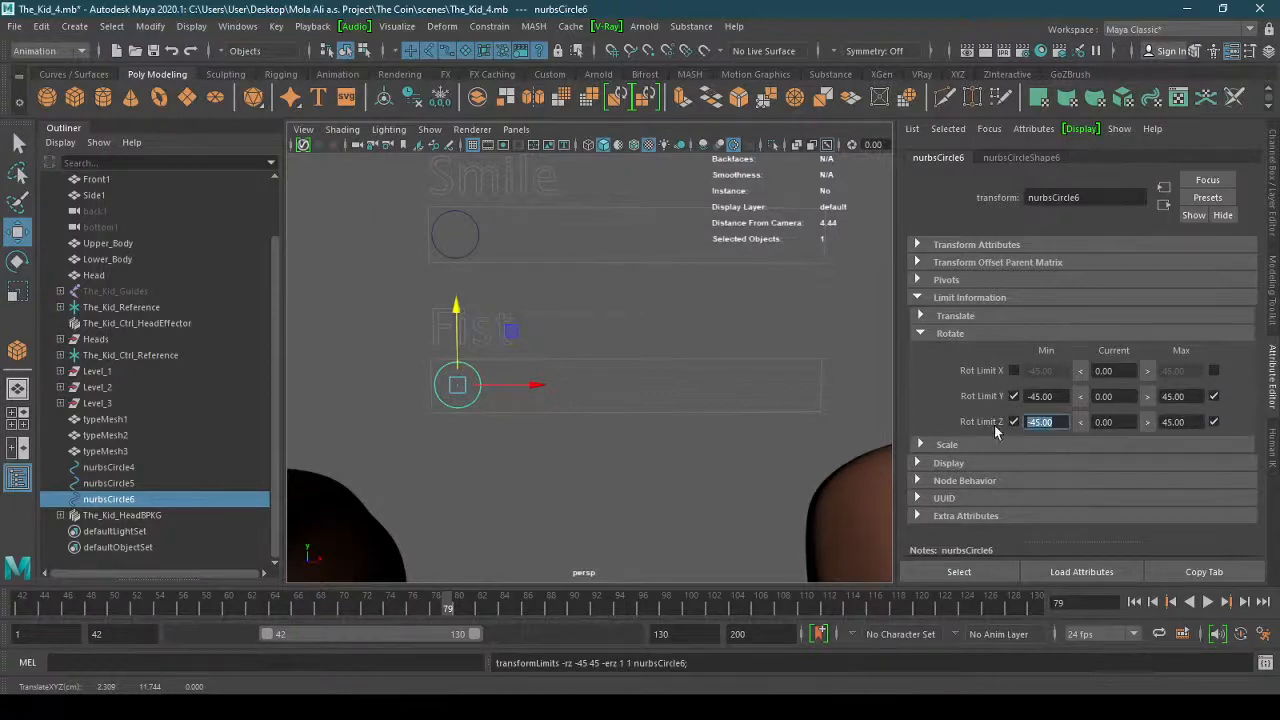
{"action": "type", "text": "0"}
{"action": "left_click_drag", "start_coordinate": [1065, 400], "coordinate": [1026, 400]}
{"action": "type", "text": "0"}
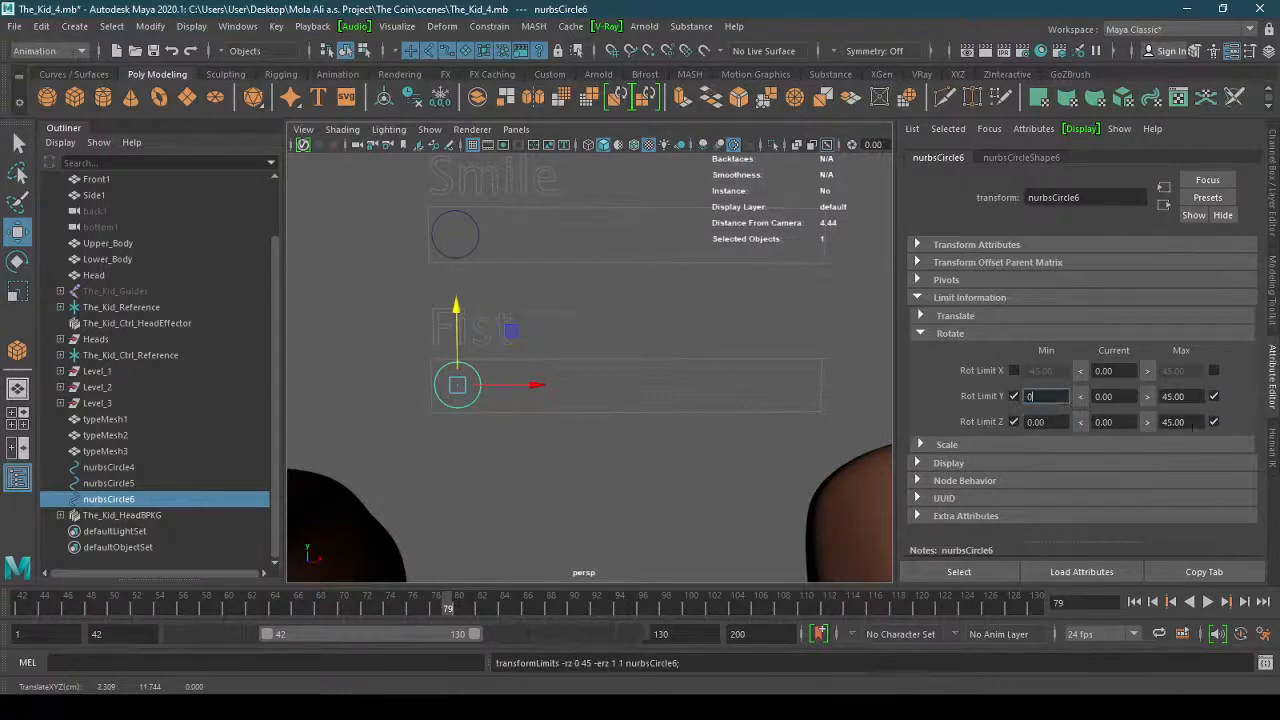
{"action": "left_click_drag", "start_coordinate": [1192, 426], "coordinate": [1140, 428]}
{"action": "type", "text": "0"}
{"action": "left_click_drag", "start_coordinate": [1198, 398], "coordinate": [1138, 406]}
{"action": "type", "text": "0"}
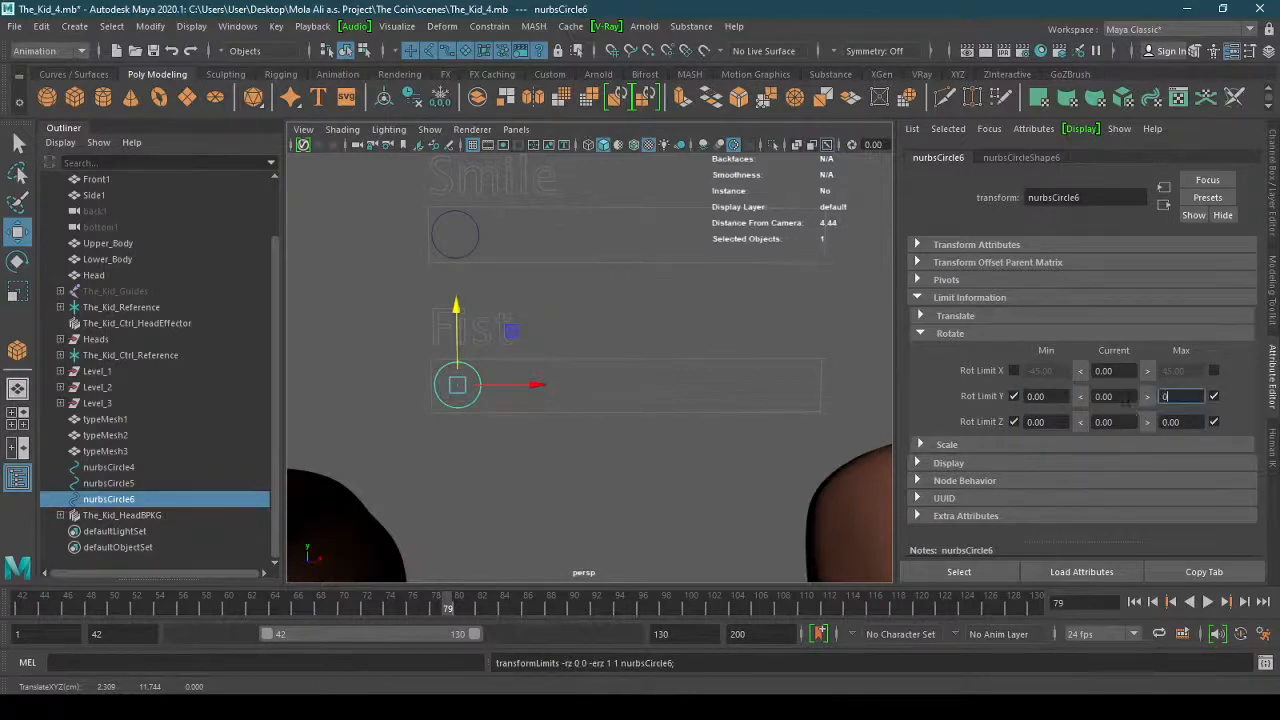
{"action": "left_click", "coordinate": [1128, 398]}
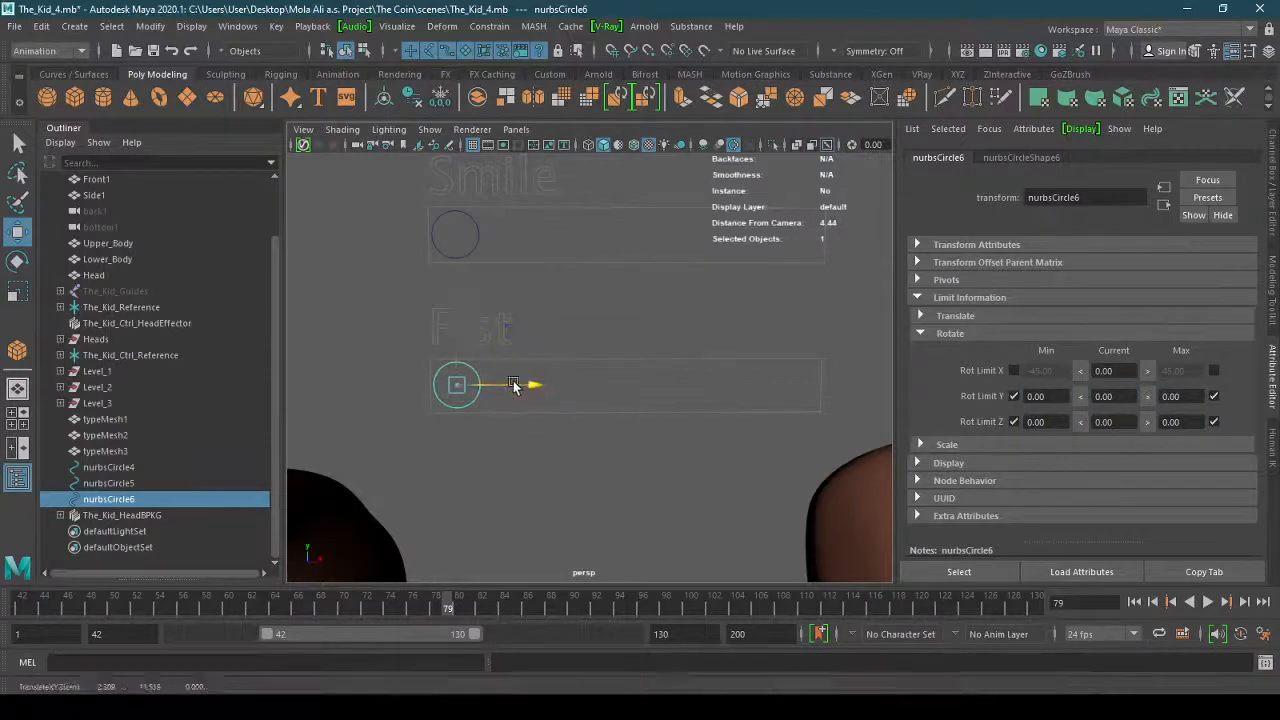
Test moving the Fist slider circle along X and Y with the rotation limits on, undoing both moves.
{"action": "mouse_move", "coordinate": [530, 385]}
{"action": "left_mouse_down"}
{"action": "mouse_move", "coordinate": [877, 383]}
{"action": "mouse_move", "coordinate": [530, 385]}
{"action": "left_mouse_up"}
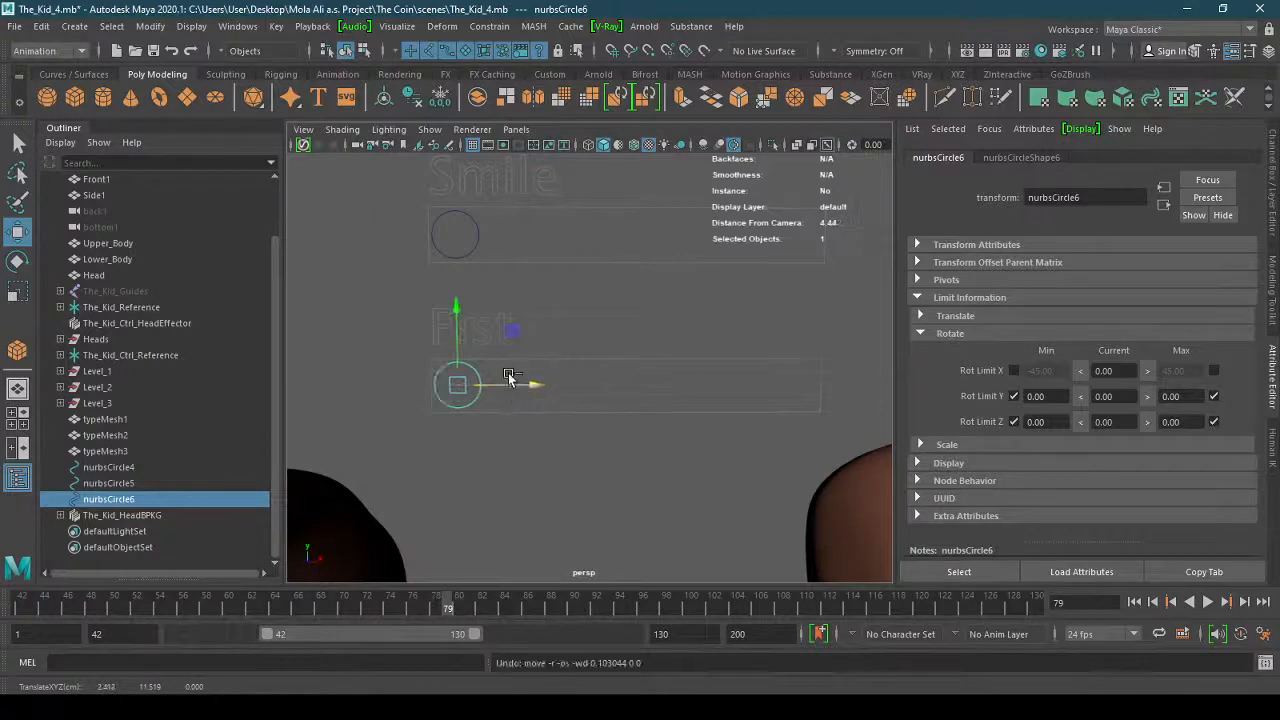
{"action": "left_click_drag", "start_coordinate": [457, 344], "coordinate": [460, 384]}
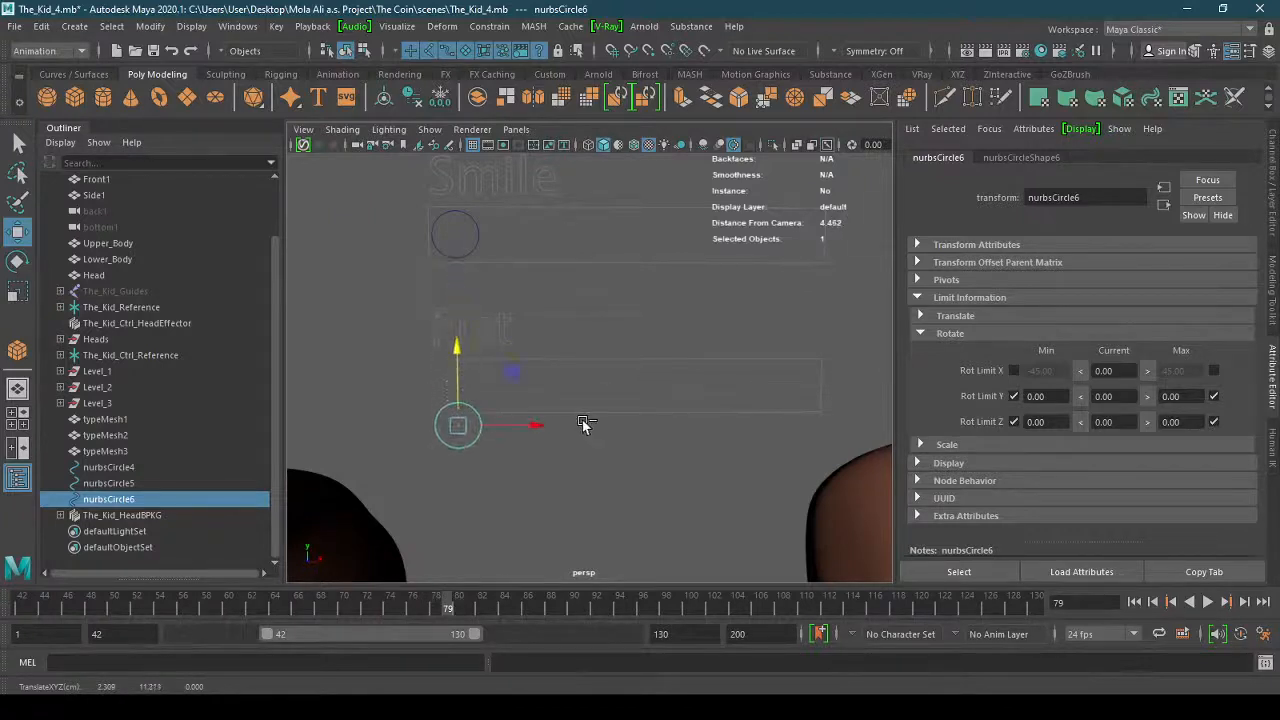
{"action": "key", "text": "ctrl+z"}
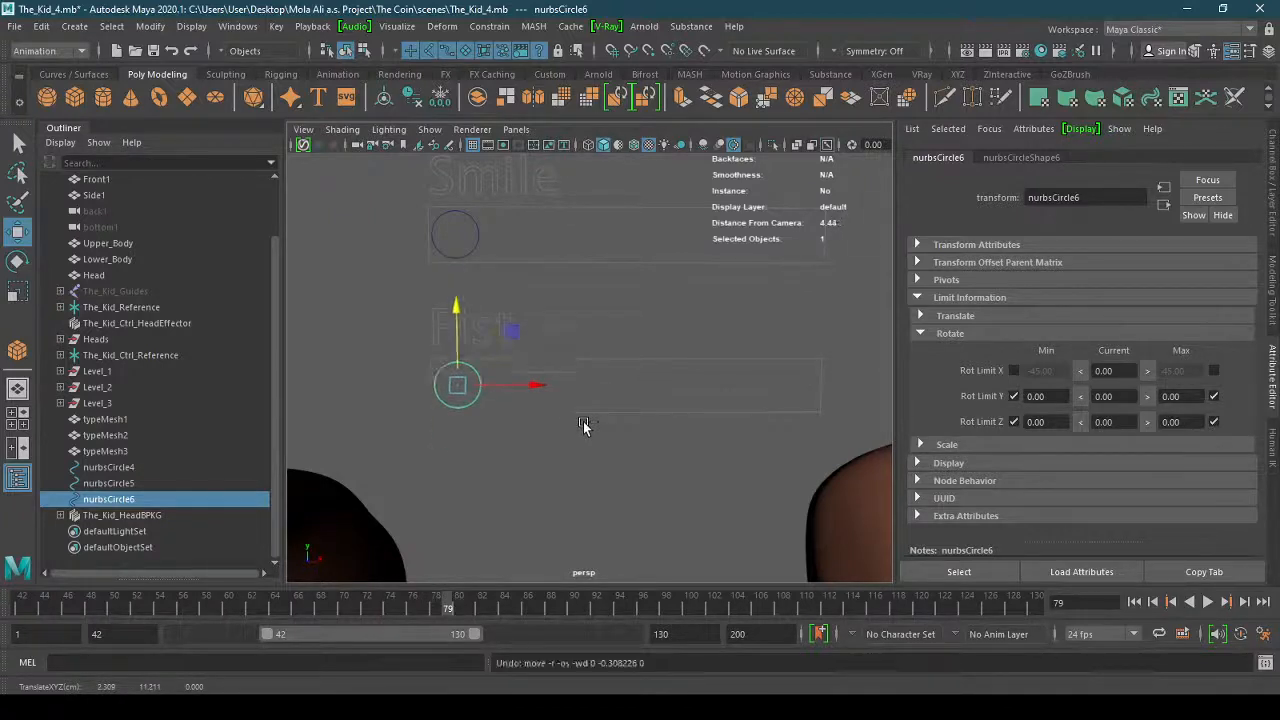
Disable the minimum and maximum rotation limits on Y and Z for the Fist slider circle.
{"action": "left_click", "coordinate": [1213, 397]}
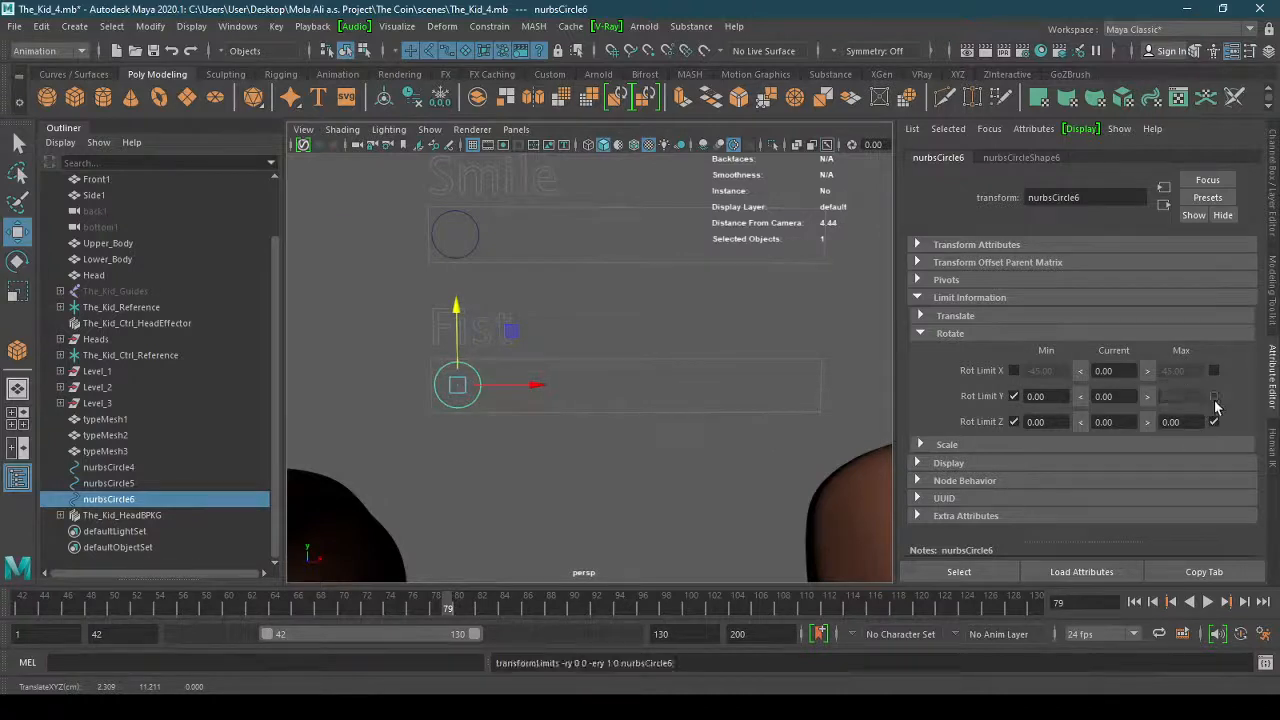
{"action": "left_click", "coordinate": [1014, 396]}
{"action": "left_click", "coordinate": [1016, 422]}
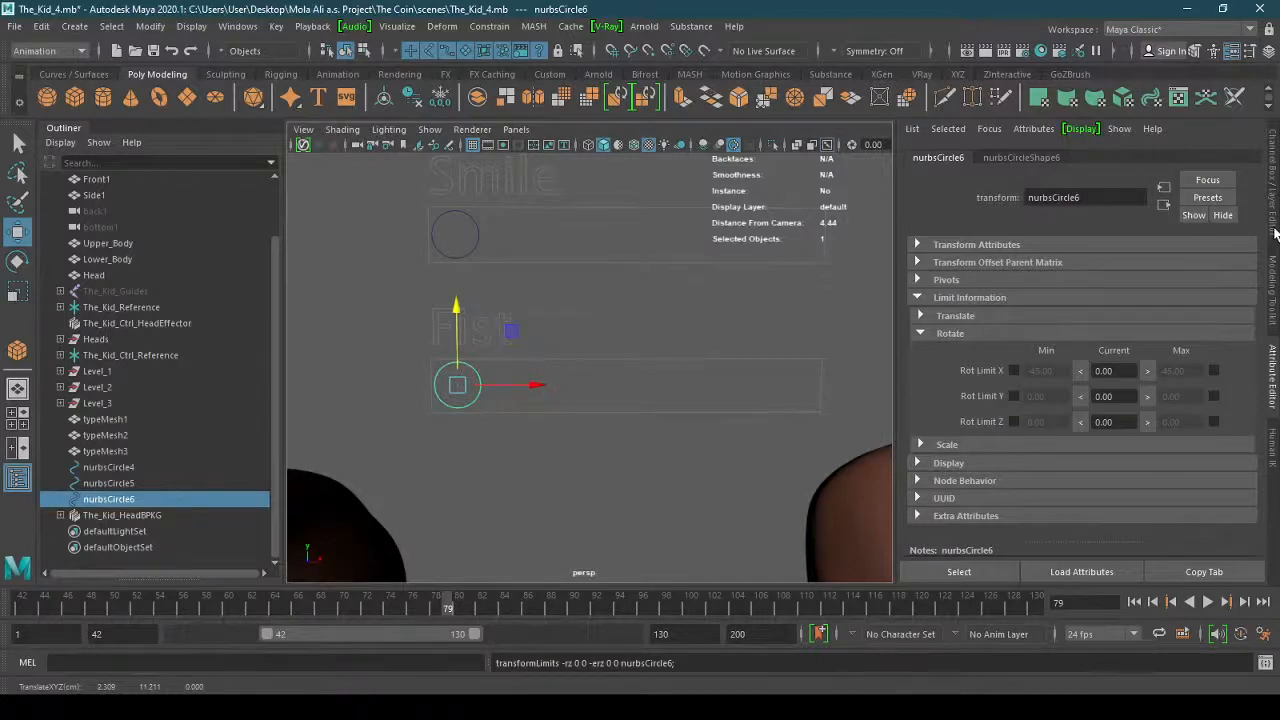
Lock the Rotate Y and Rotate Z channels of the Fist slider circle and deselect it.
{"action": "left_click", "coordinate": [1274, 233]}
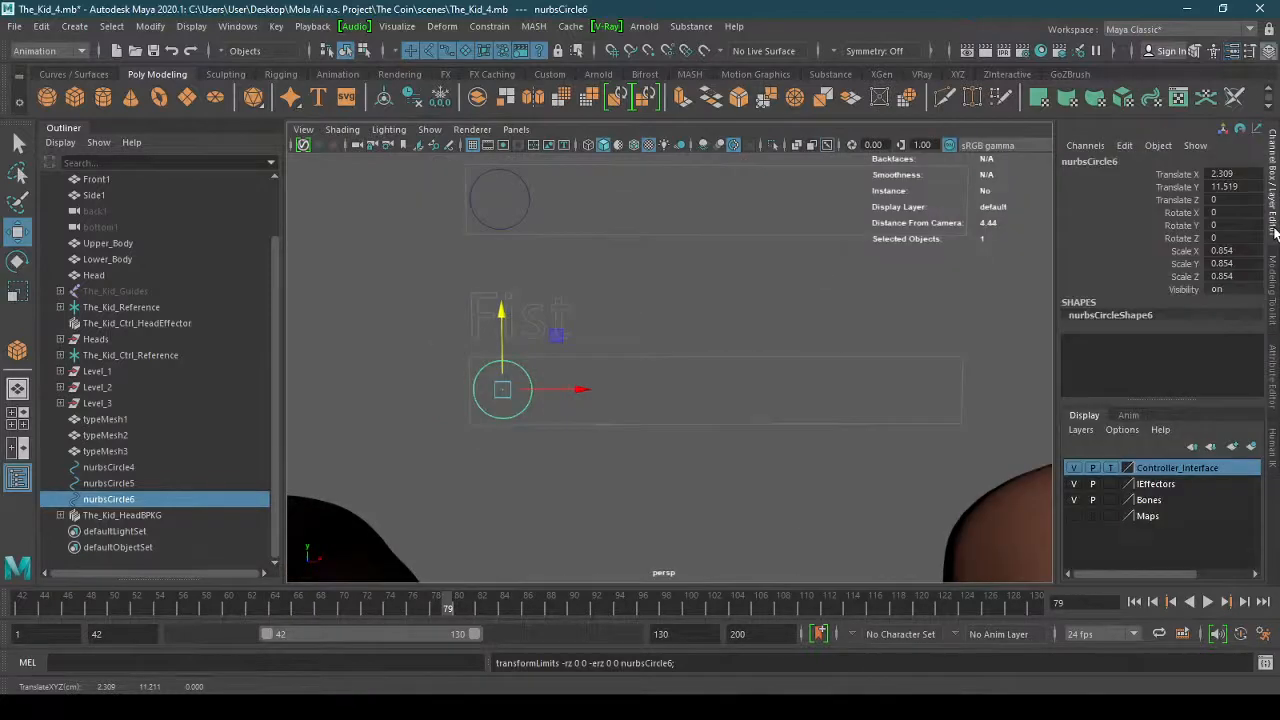
{"action": "left_click", "coordinate": [1180, 225]}
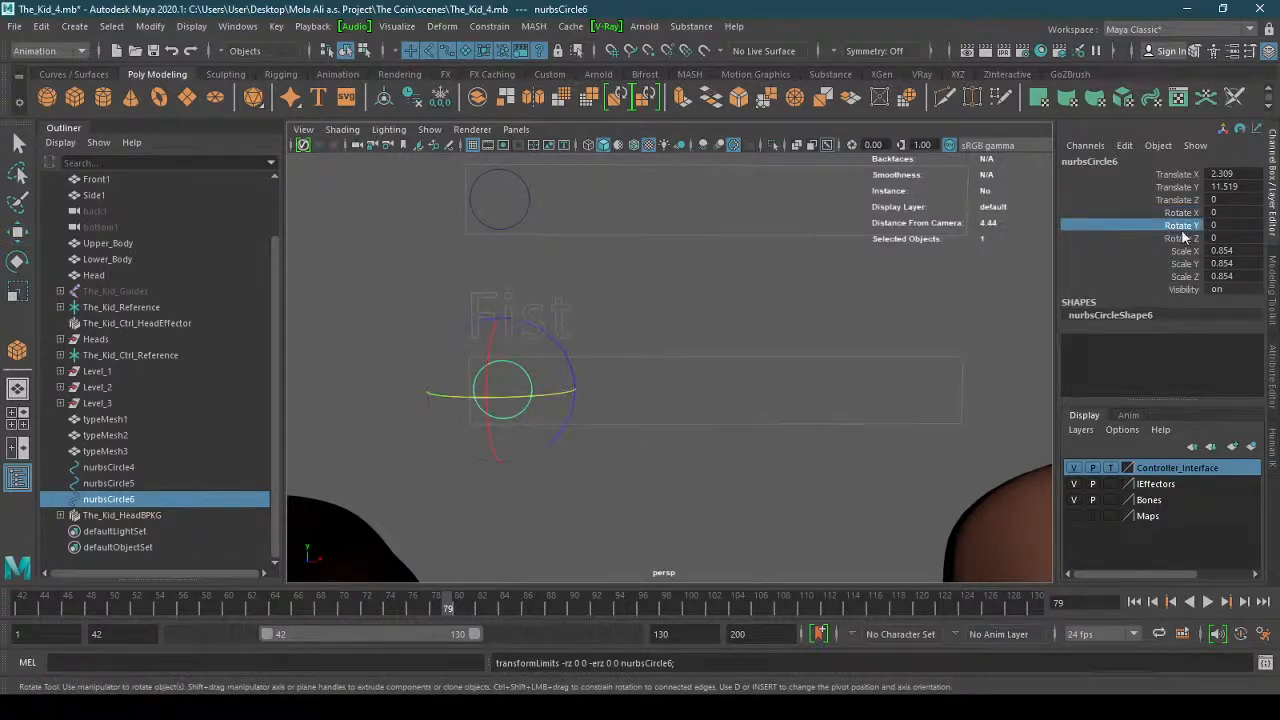
{"action": "left_click", "coordinate": [1195, 238], "text": "shift"}
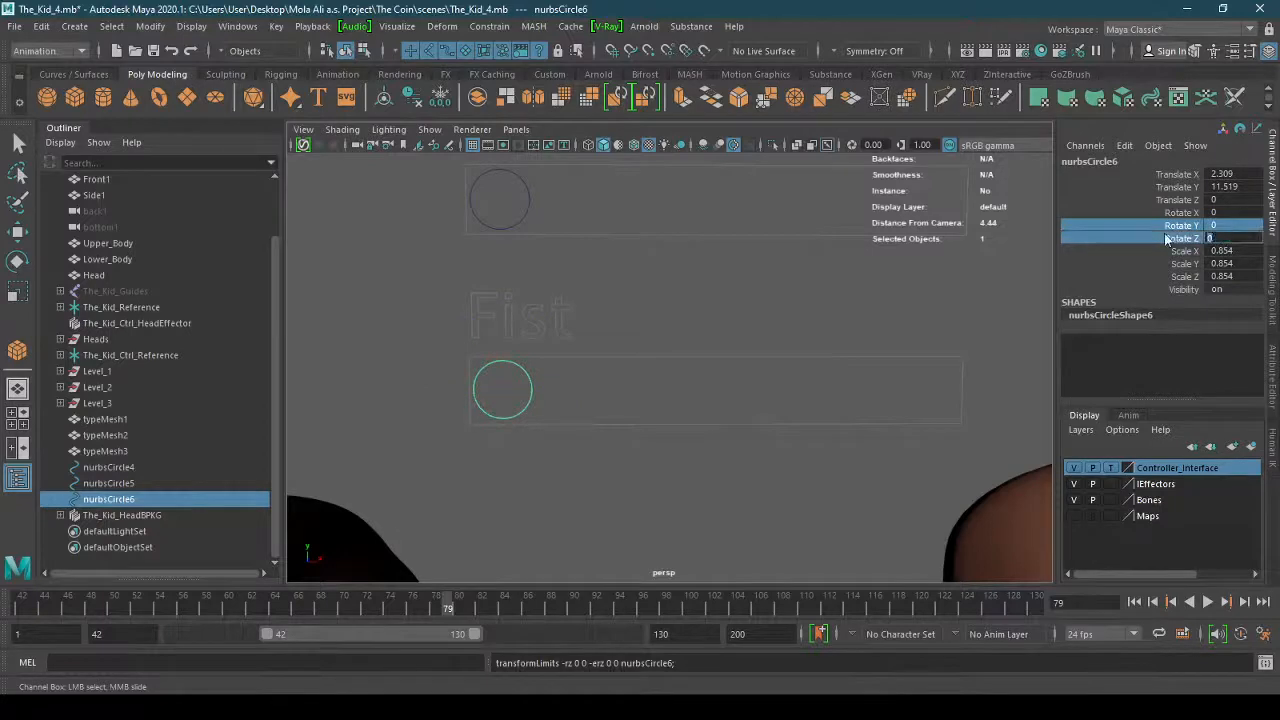
{"action": "right_click", "coordinate": [1166, 240]}
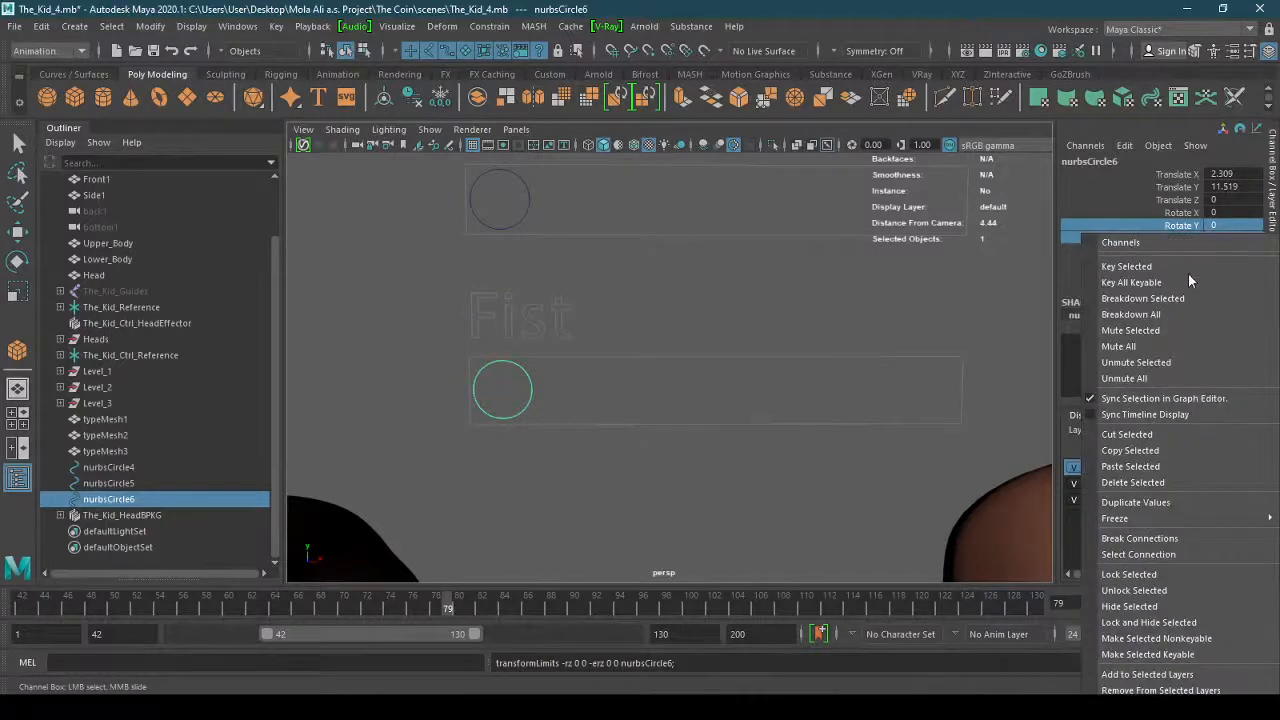
{"action": "left_click", "coordinate": [1160, 574]}
{"action": "left_click", "coordinate": [546, 421]}
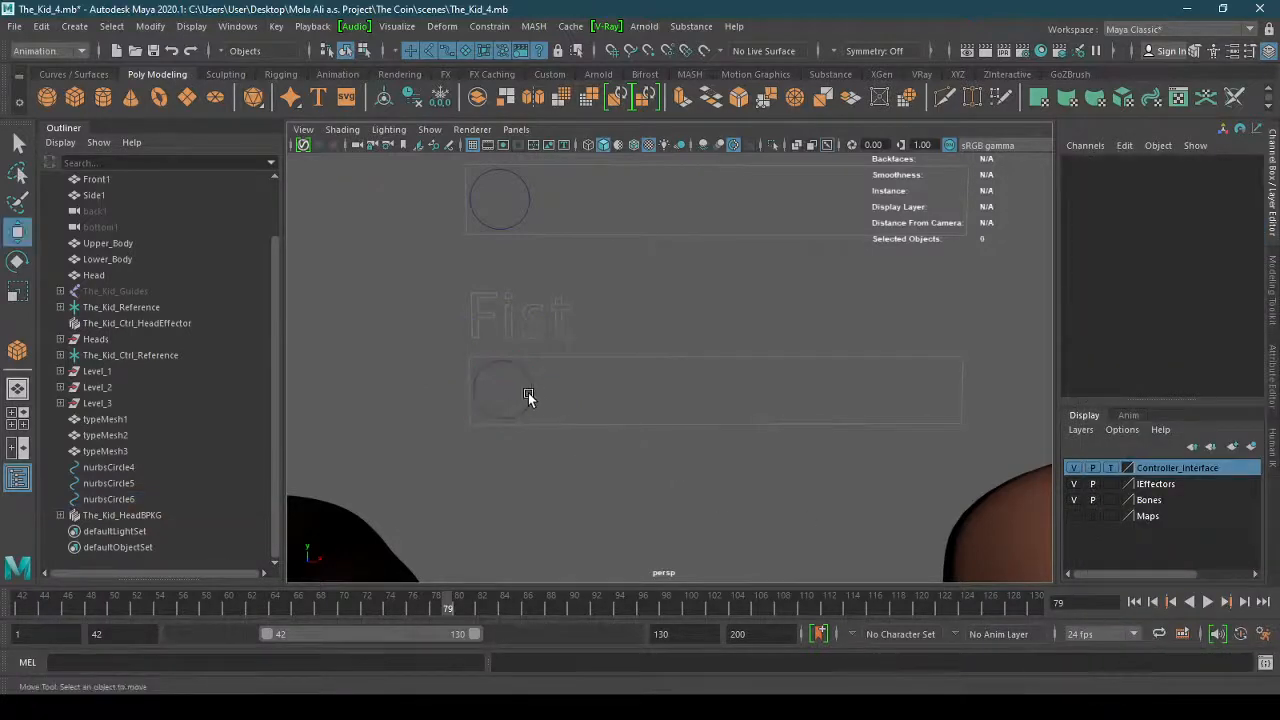
Select the Fist slider circle, test moving it along X and Y, and undo the Y move.
{"action": "left_click", "coordinate": [528, 400]}
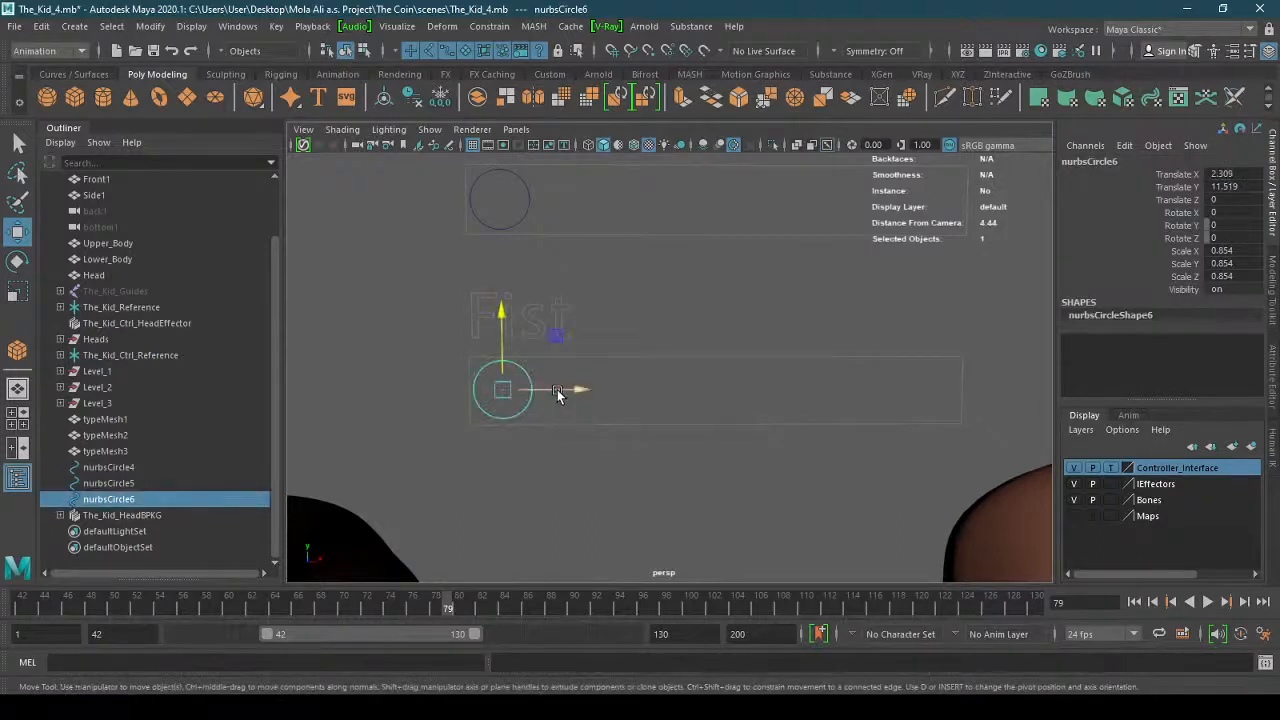
{"action": "mouse_move", "coordinate": [557, 389]}
{"action": "left_mouse_down"}
{"action": "mouse_move", "coordinate": [939, 385]}
{"action": "mouse_move", "coordinate": [555, 392]}
{"action": "left_mouse_up"}
{"action": "mouse_move", "coordinate": [500, 336]}
{"action": "left_mouse_down"}
{"action": "mouse_move", "coordinate": [509, 384]}
{"action": "mouse_move", "coordinate": [511, 342]}
{"action": "left_mouse_up"}
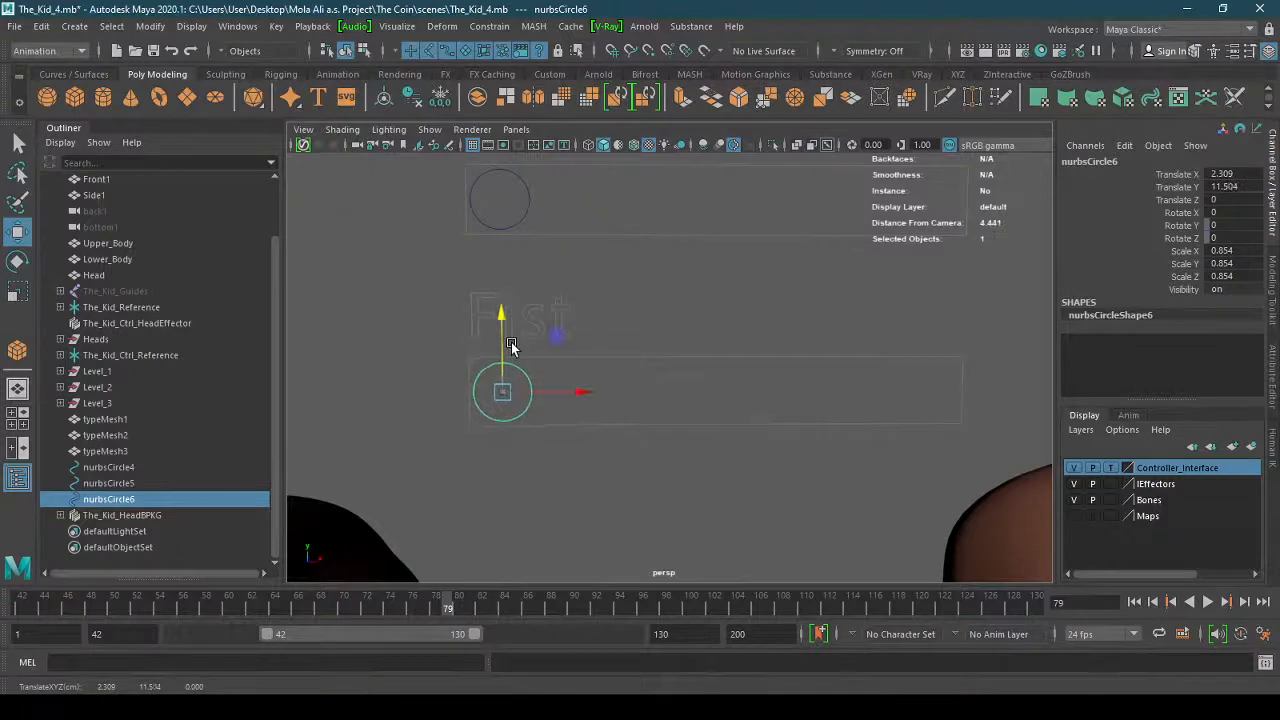
{"action": "key", "text": "ctrl+z"}
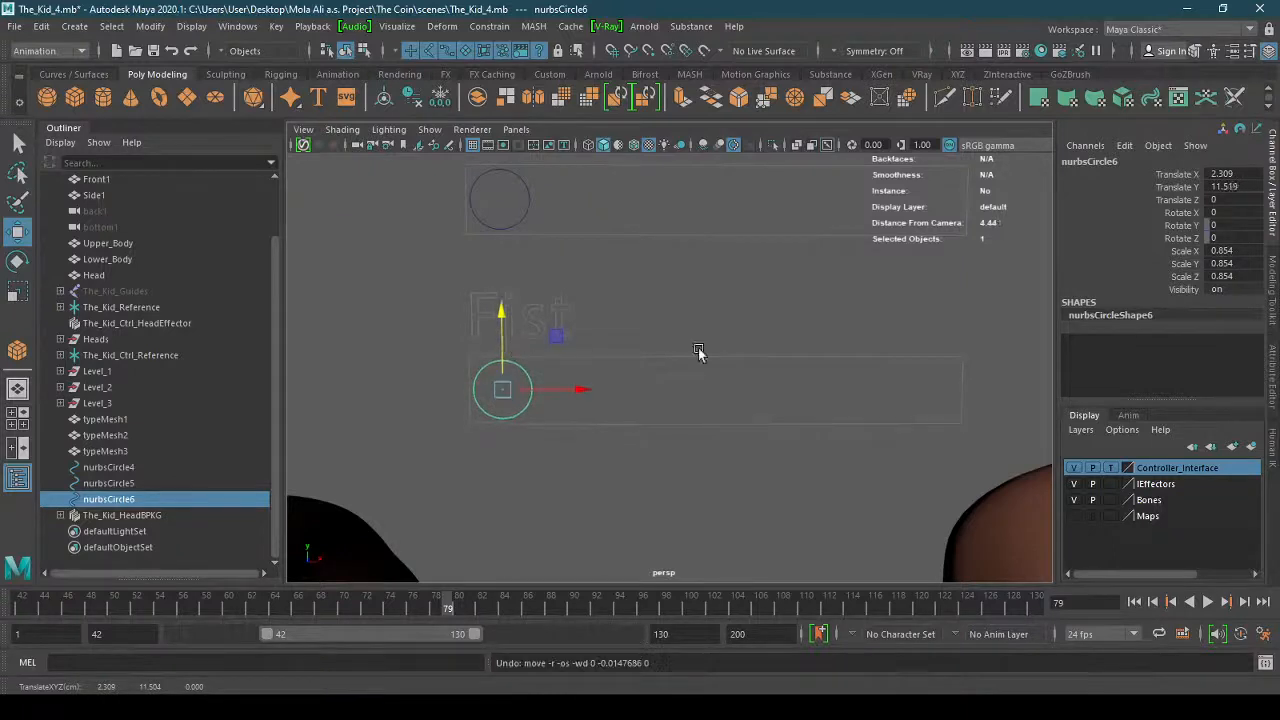
Lock the Rotate X, Y, Z and Scale X, Y, Z channels of the Fist slider circle, then reselect it with the Move tool.
{"action": "left_click_drag", "start_coordinate": [1168, 228], "coordinate": [1168, 280]}
{"action": "right_click", "coordinate": [1169, 276]}
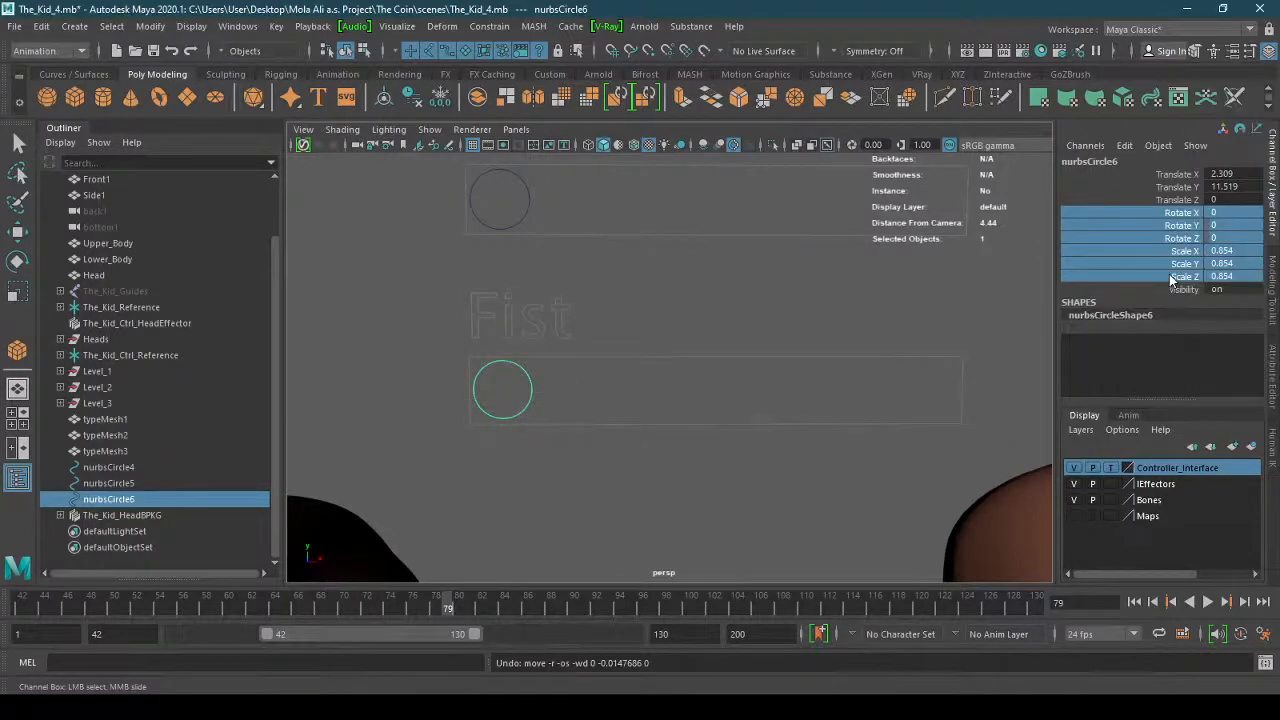
{"action": "right_click", "coordinate": [1169, 272]}
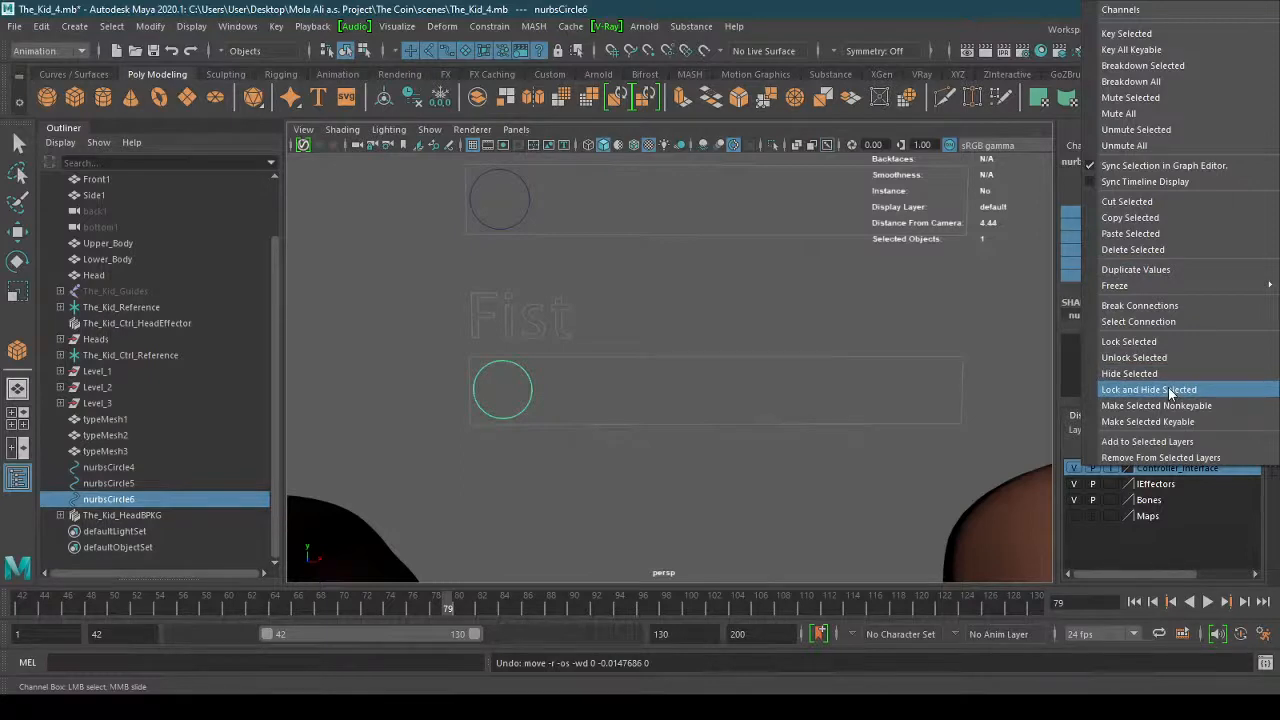
{"action": "left_click", "coordinate": [1156, 341]}
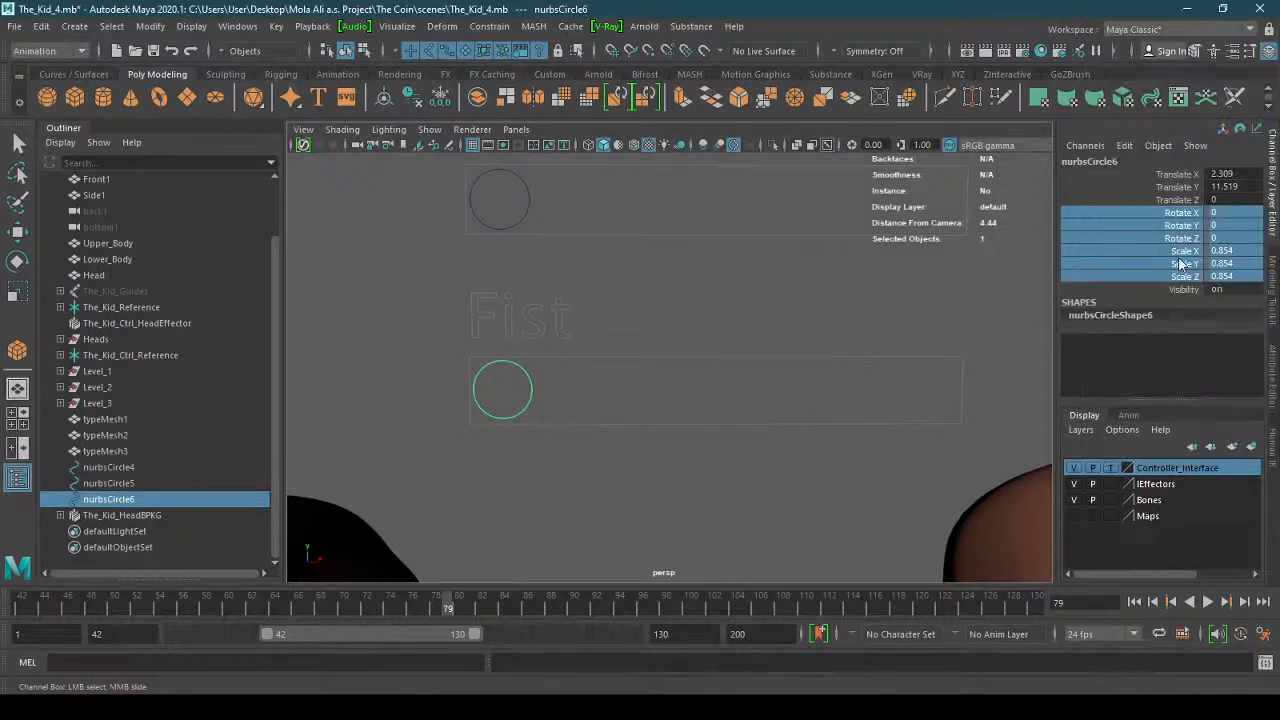
{"action": "left_click", "coordinate": [586, 477]}
{"action": "key", "text": "w"}
{"action": "left_click", "coordinate": [531, 396]}
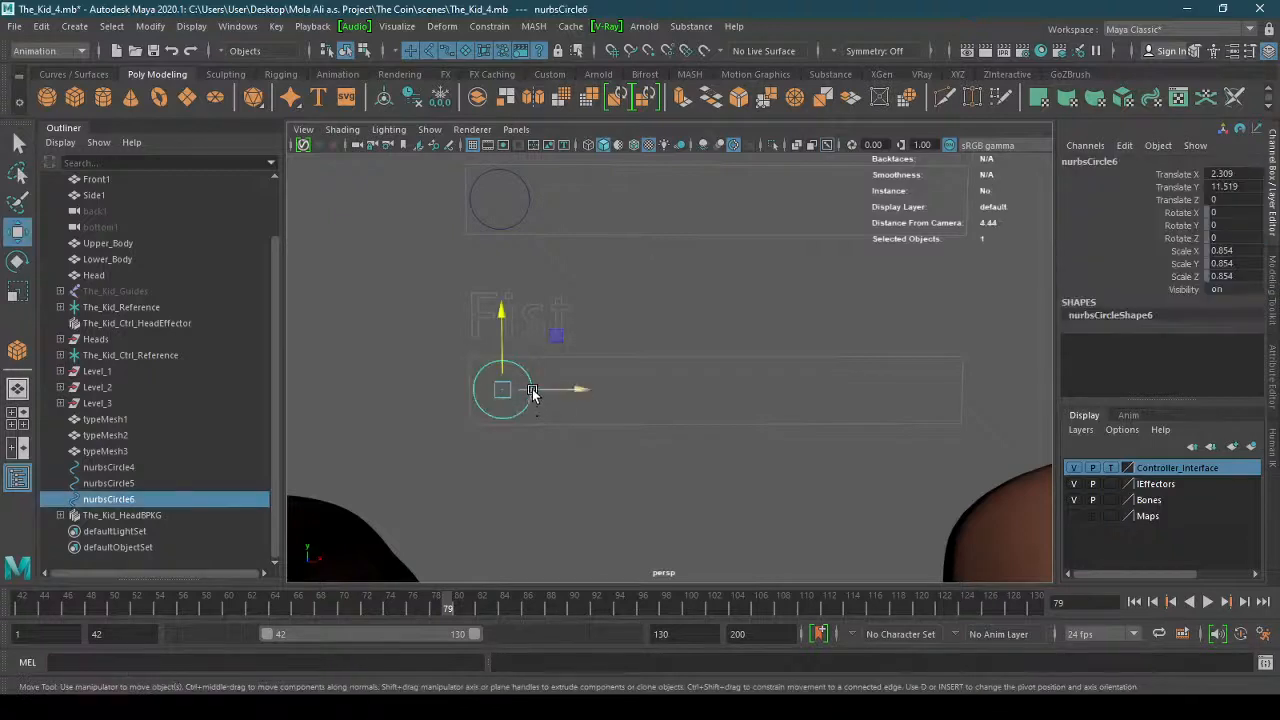
Lock the Translate Y and Translate Z channels of the Fist slider circle, leaving Translate X unlocked.
{"action": "left_click", "coordinate": [1236, 176]}
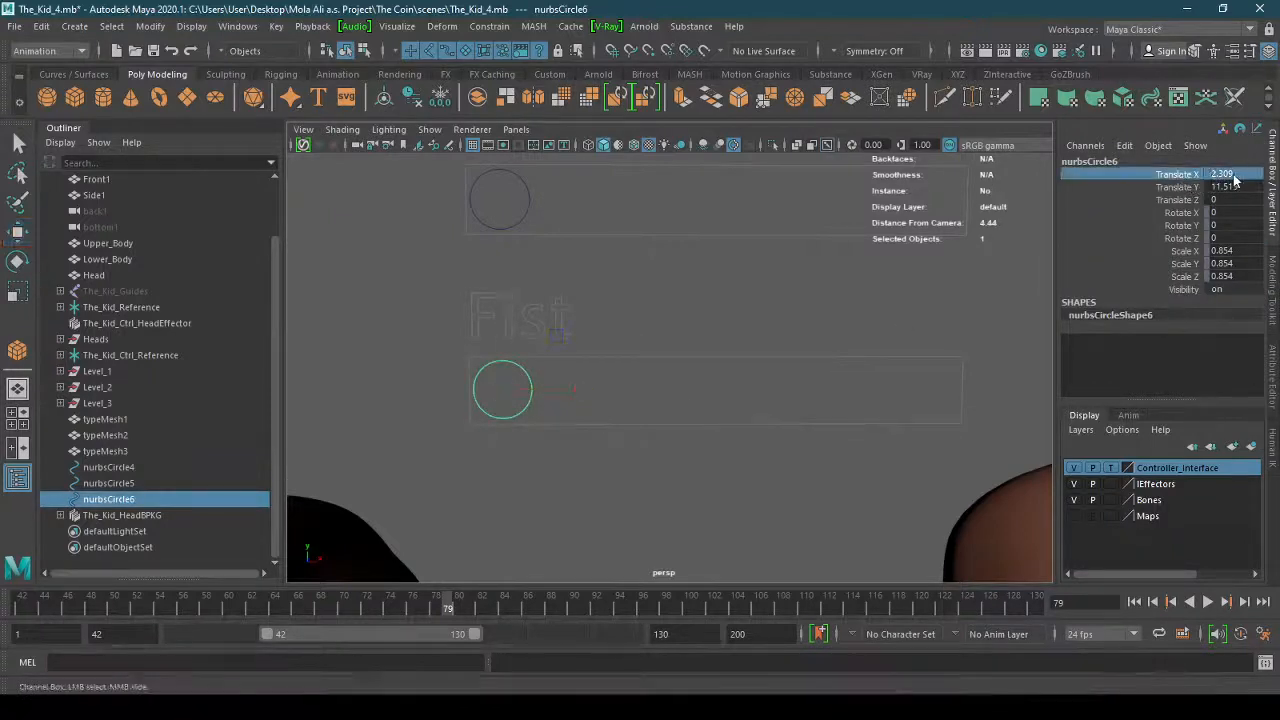
{"action": "left_click_drag", "start_coordinate": [1176, 187], "coordinate": [1179, 203]}
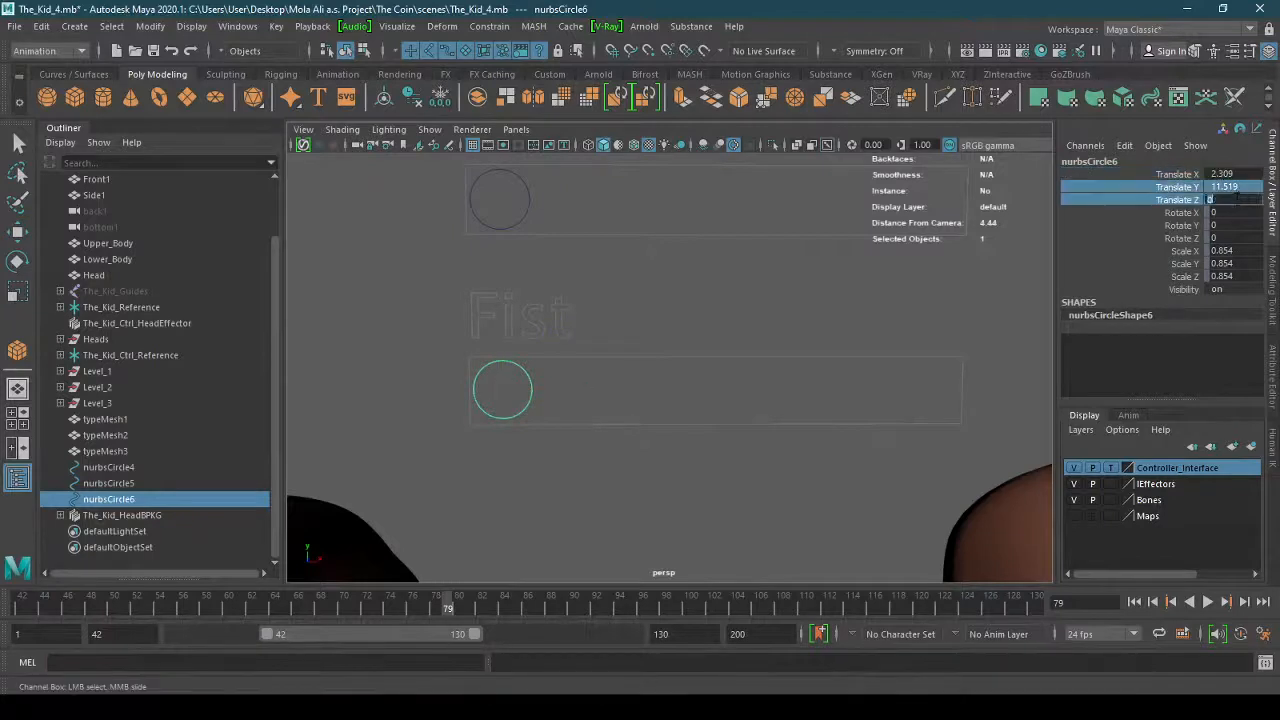
{"action": "right_click", "coordinate": [1179, 205]}
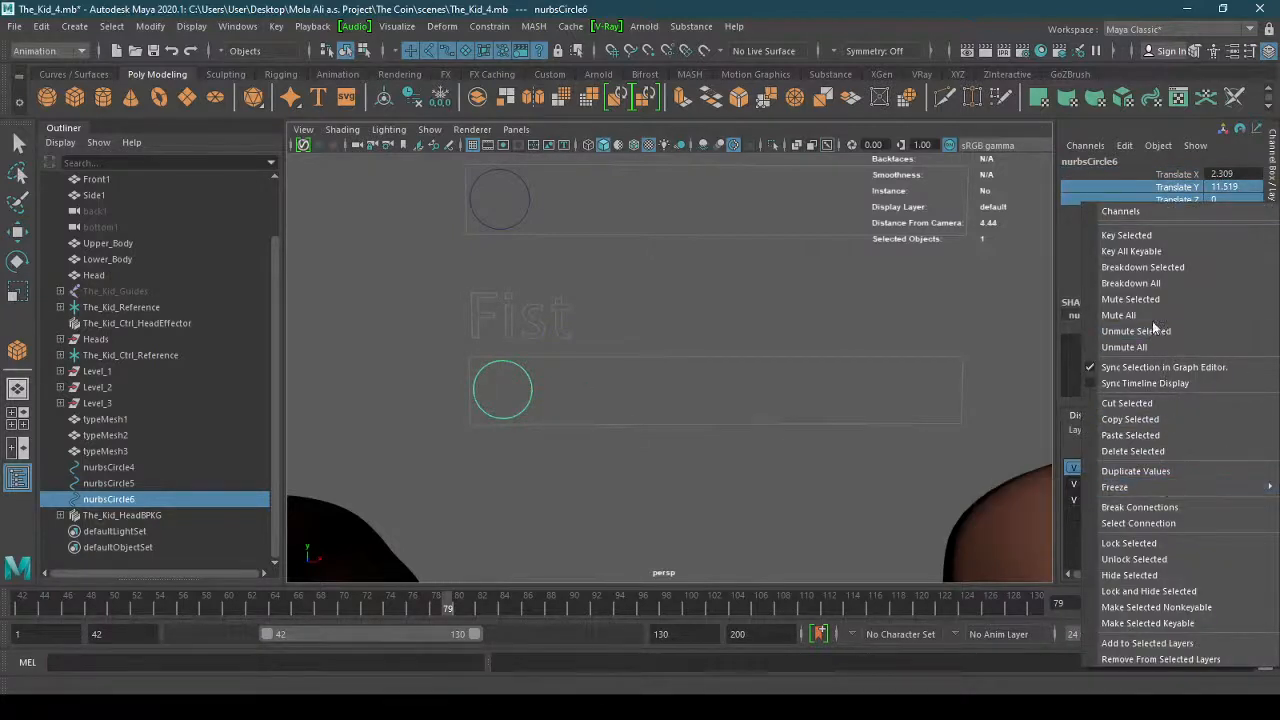
{"action": "left_click", "coordinate": [1163, 546]}
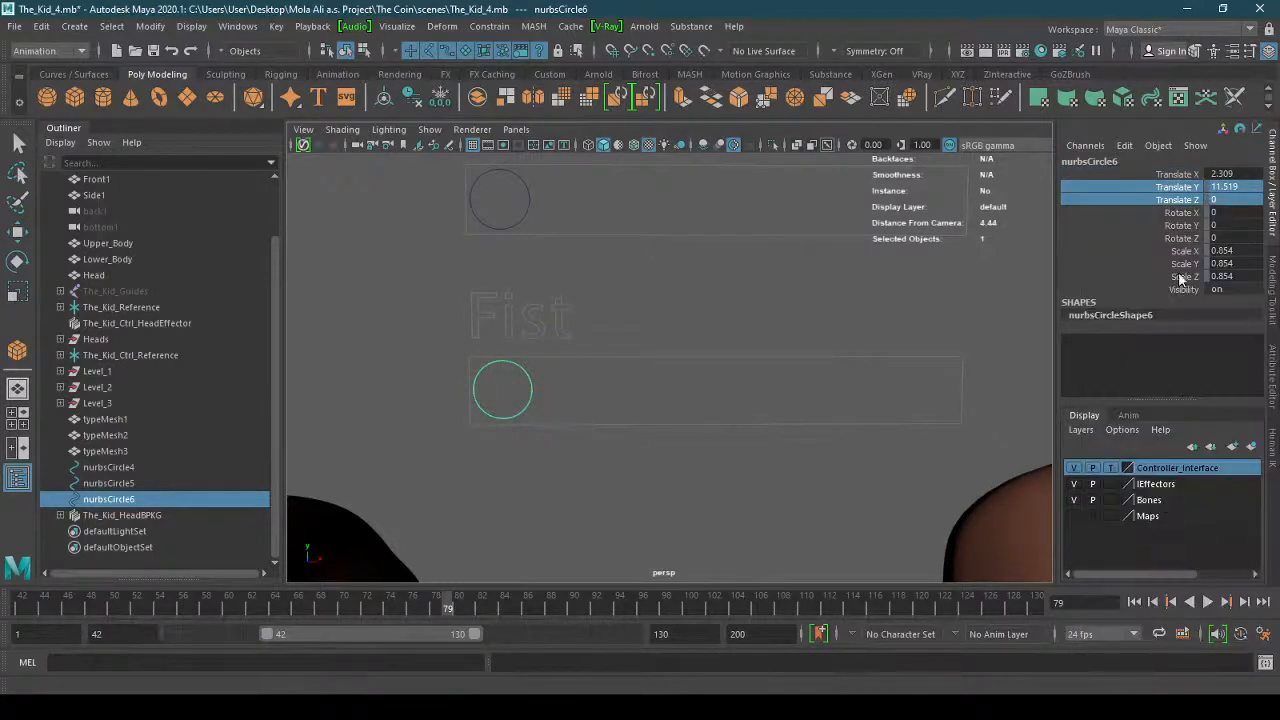
{"action": "left_click", "coordinate": [1148, 224]}
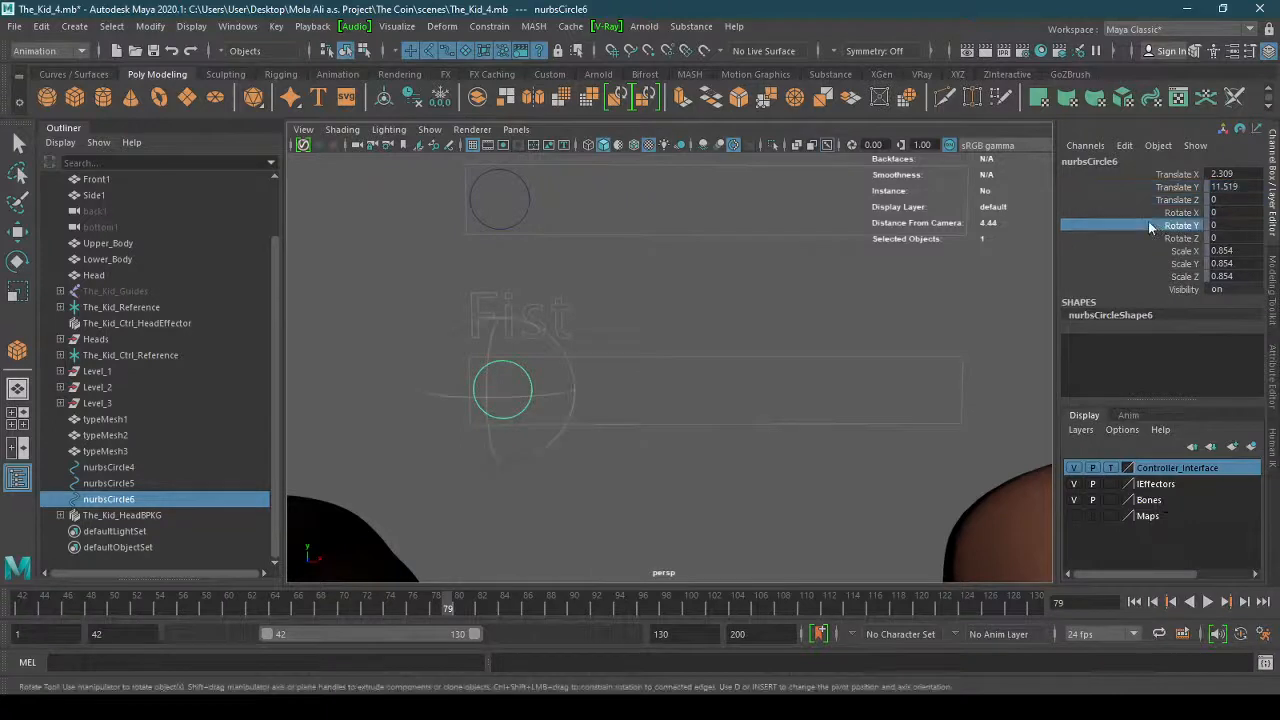
{"action": "left_click", "coordinate": [621, 457]}
Test moving the Fist slider circle with its channels locked, try the Rotate and Scale tools, and undo the X move.
{"action": "key", "text": "w"}
{"action": "left_click", "coordinate": [526, 367]}
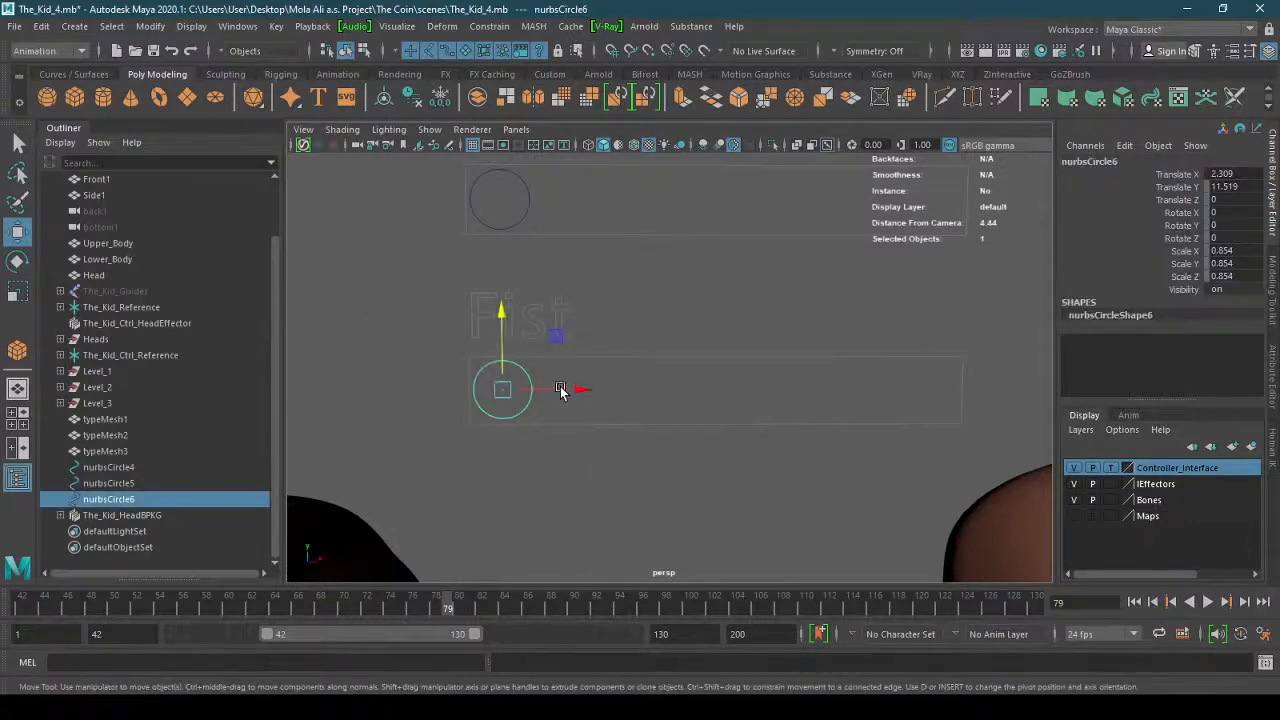
{"action": "left_click_drag", "start_coordinate": [502, 343], "coordinate": [557, 409]}
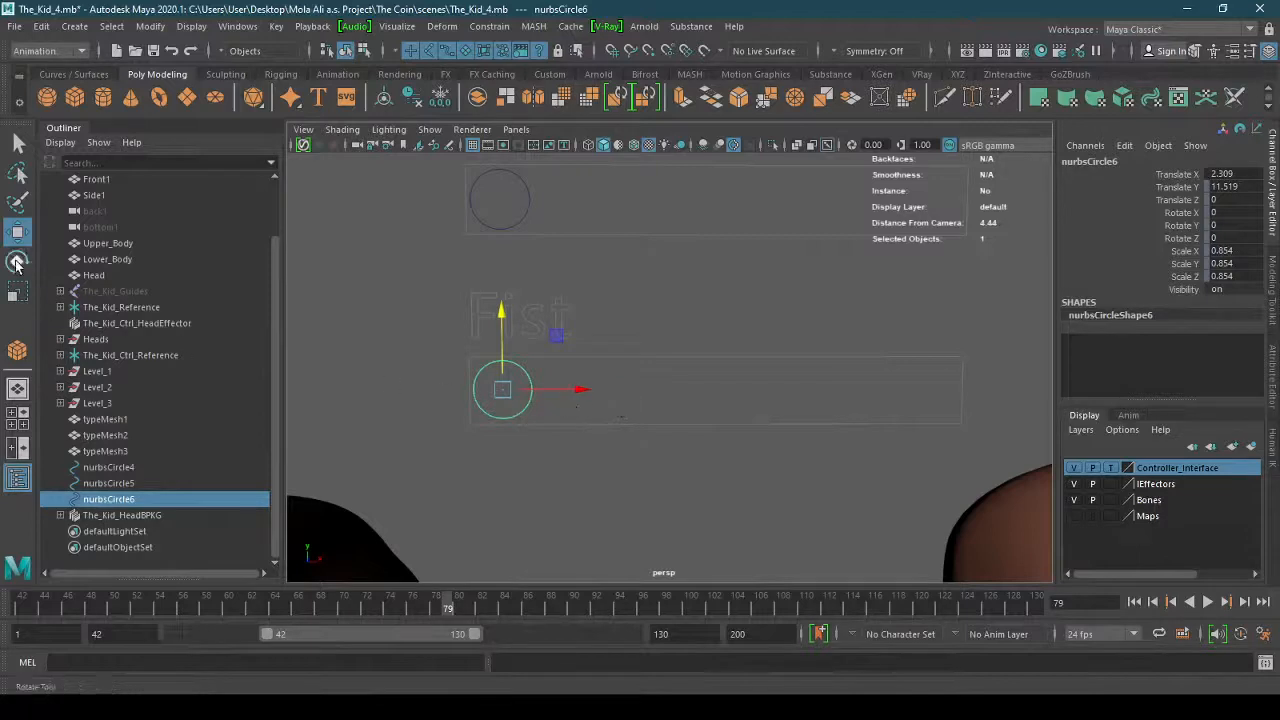
{"action": "key", "text": "e"}
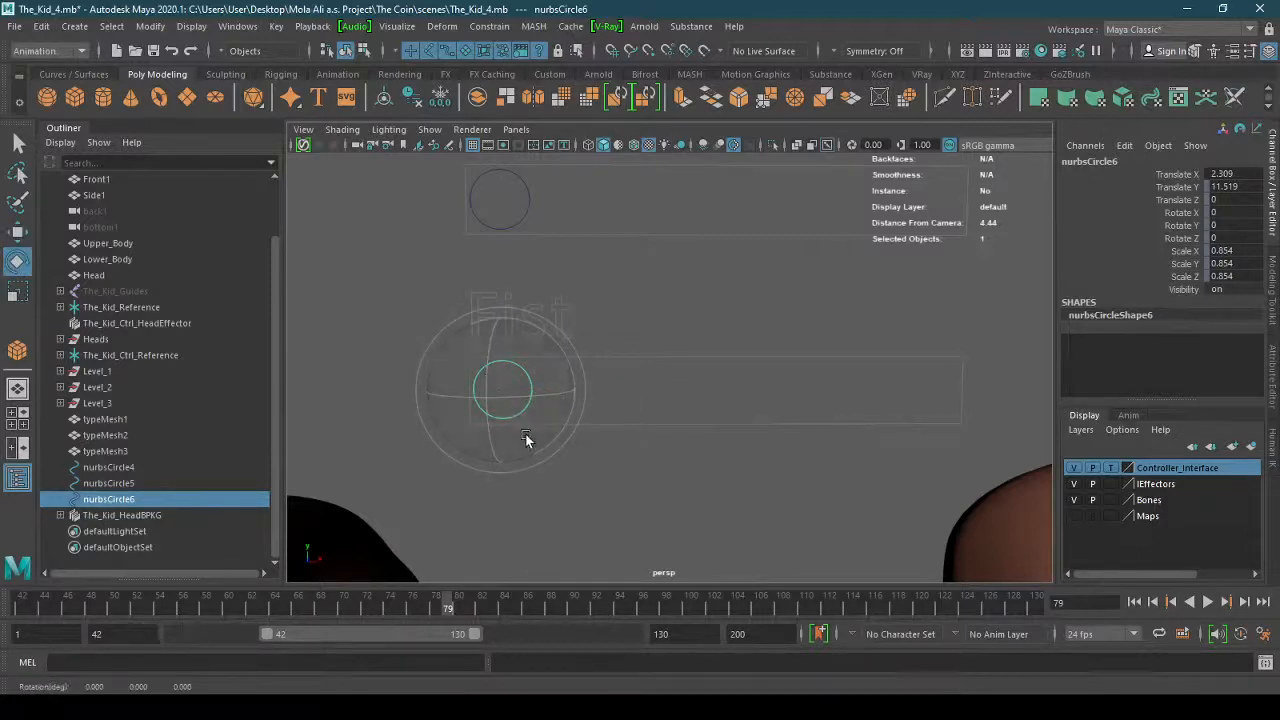
{"action": "left_click", "coordinate": [20, 296]}
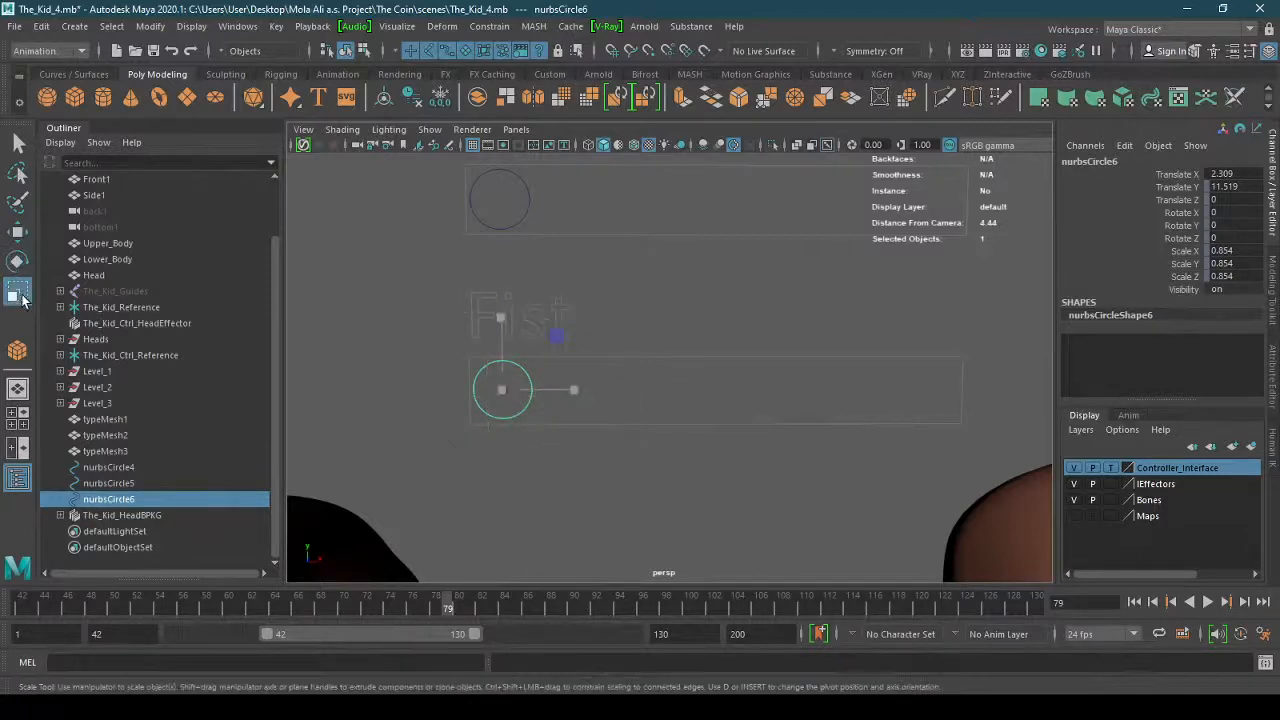
{"action": "left_click", "coordinate": [18, 232]}
{"action": "left_click_drag", "start_coordinate": [574, 389], "coordinate": [1054, 446]}
{"action": "key", "text": "ctrl+z"}
{"action": "key", "text": "ctrl+z"}
{"action": "key", "text": "ctrl+z"}
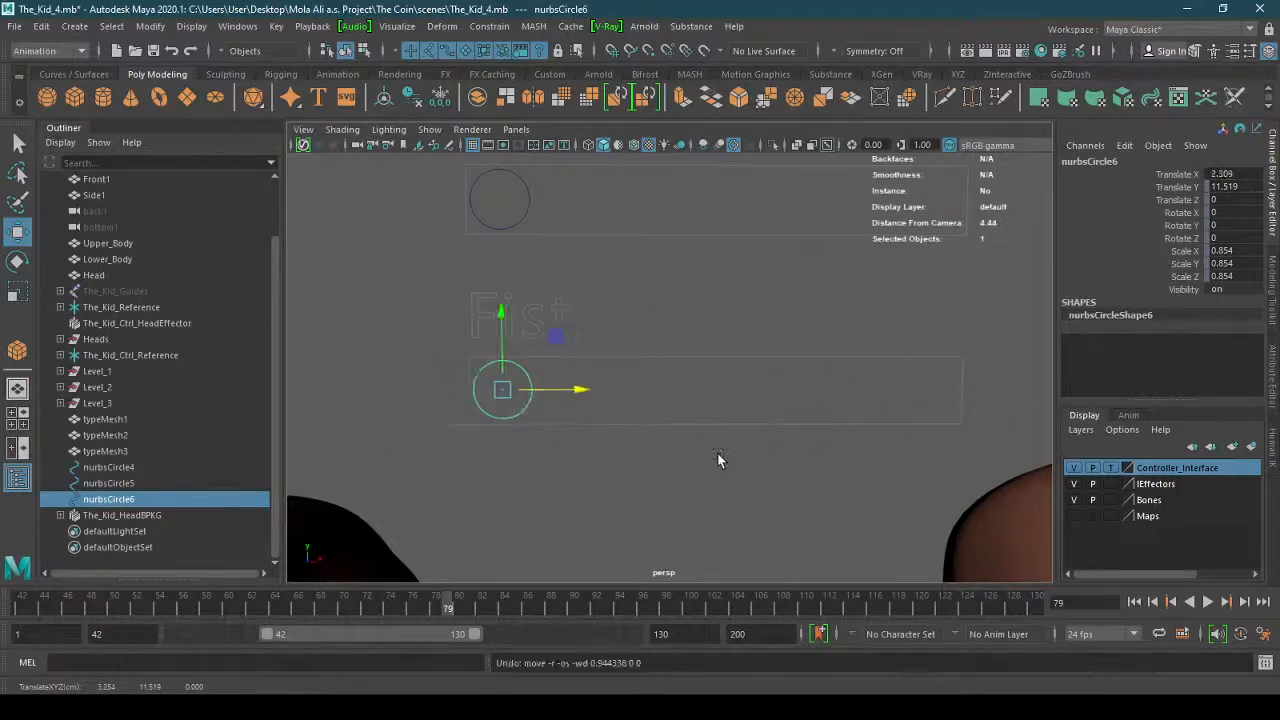
Enable the minimum and maximum Rotate X limits for the Fist slider circle and set both to 0.
{"action": "left_click", "coordinate": [1273, 381]}
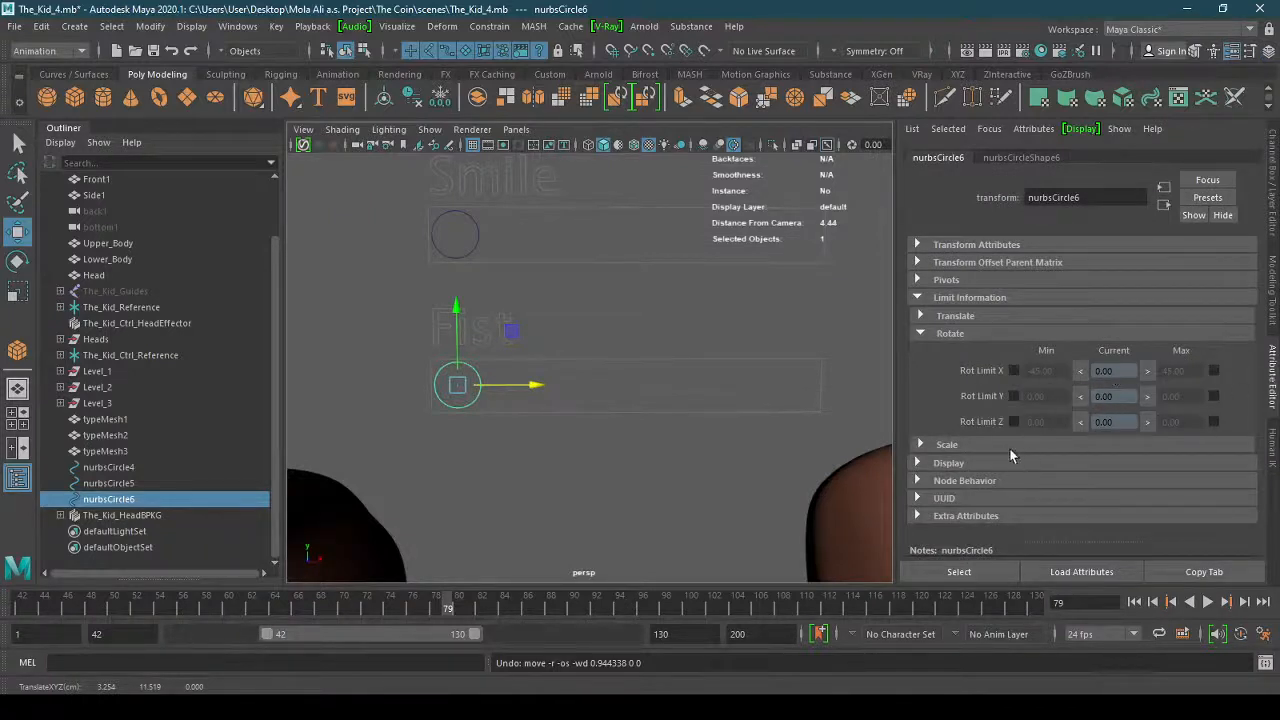
{"action": "left_click", "coordinate": [1014, 371]}
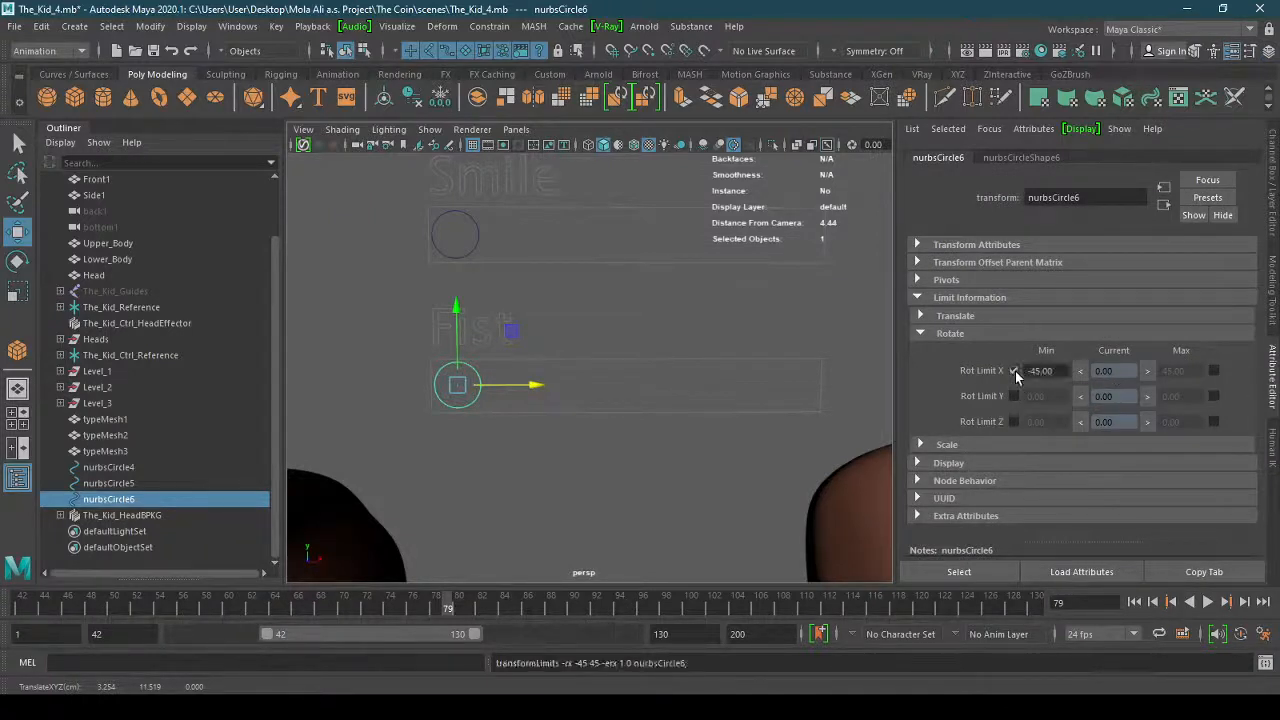
{"action": "left_click", "coordinate": [1213, 370]}
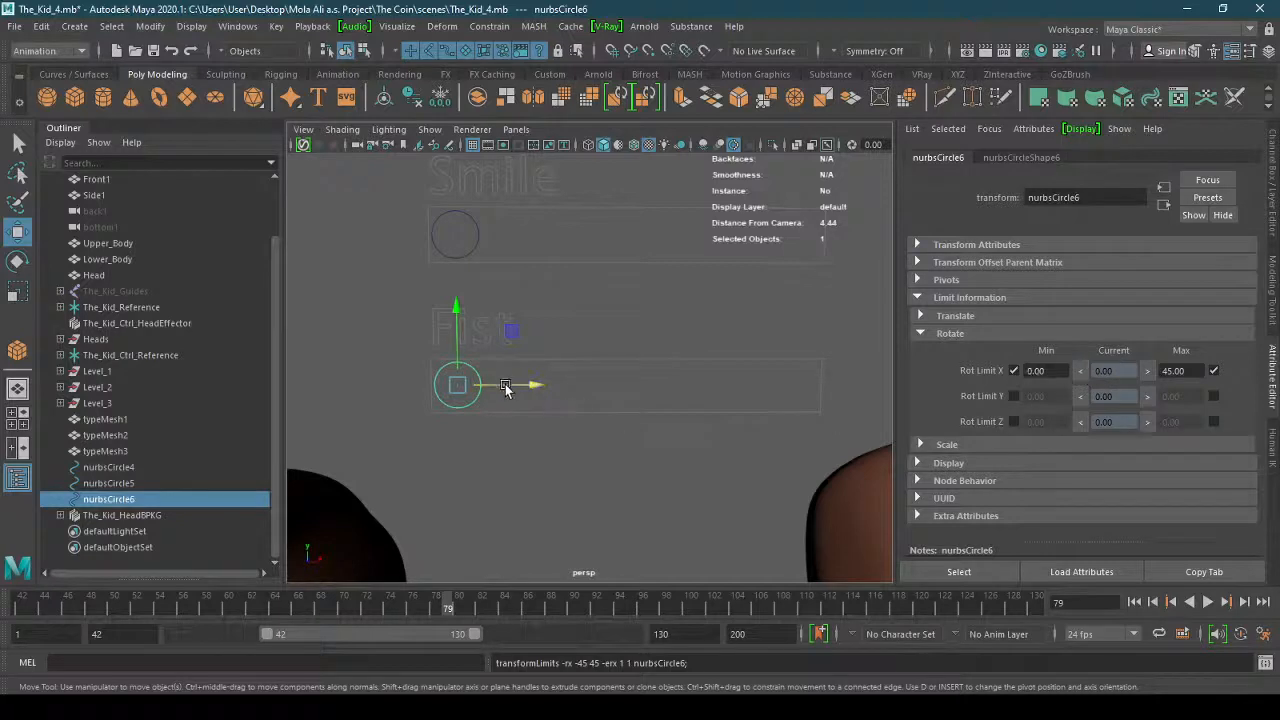
Test sliding the Fist slider circle along X with the Rotate X limits on, undoing each move.
{"action": "left_click_drag", "start_coordinate": [528, 388], "coordinate": [505, 390]}
{"action": "key", "text": "ctrl+z"}
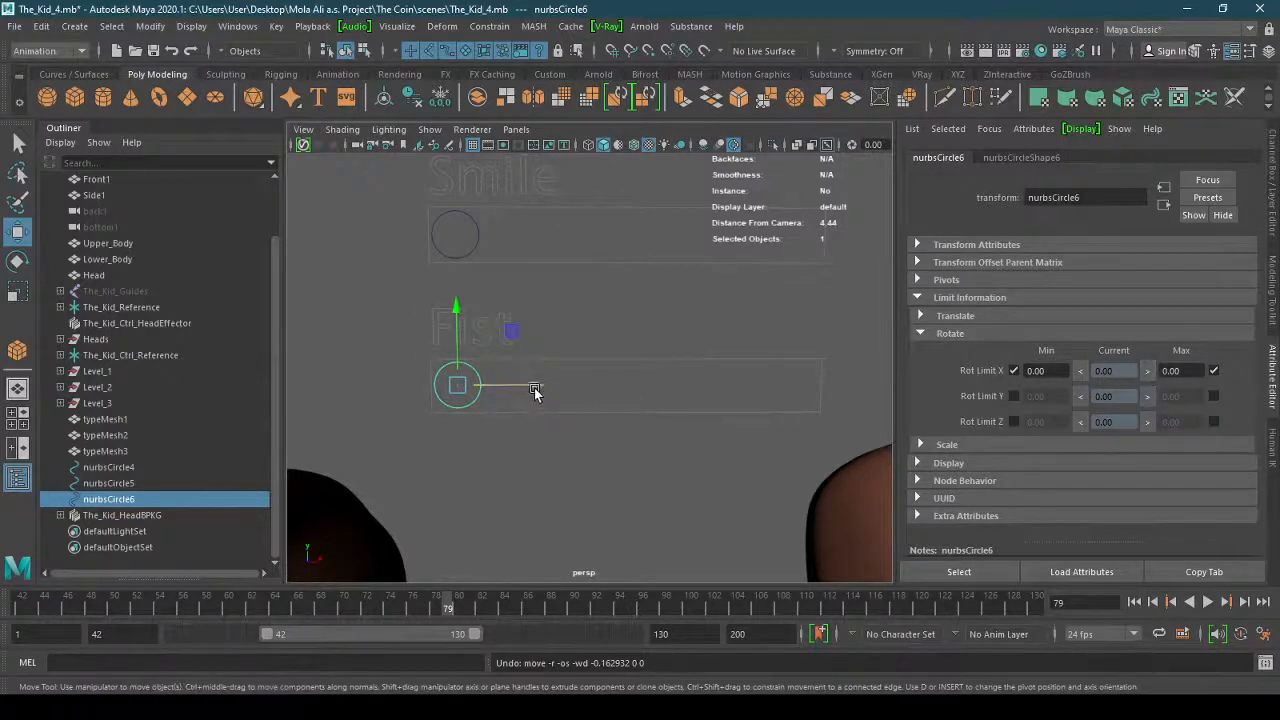
{"action": "left_click_drag", "start_coordinate": [535, 389], "coordinate": [866, 393]}
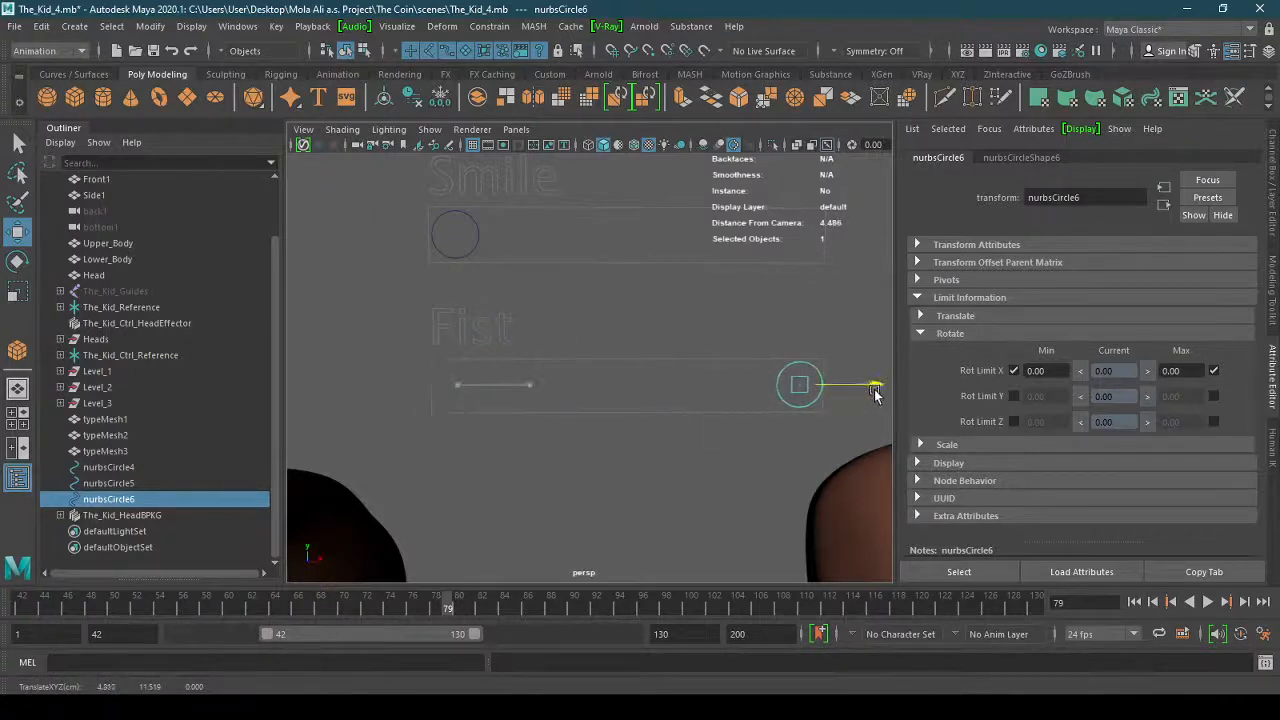
{"action": "key", "text": "ctrl+z"}
{"action": "left_click_drag", "start_coordinate": [600, 420], "coordinate": [655, 420], "text": "alt"}
{"action": "scroll", "coordinate": [640, 410], "scroll_direction": "up", "scroll_amount": 5}
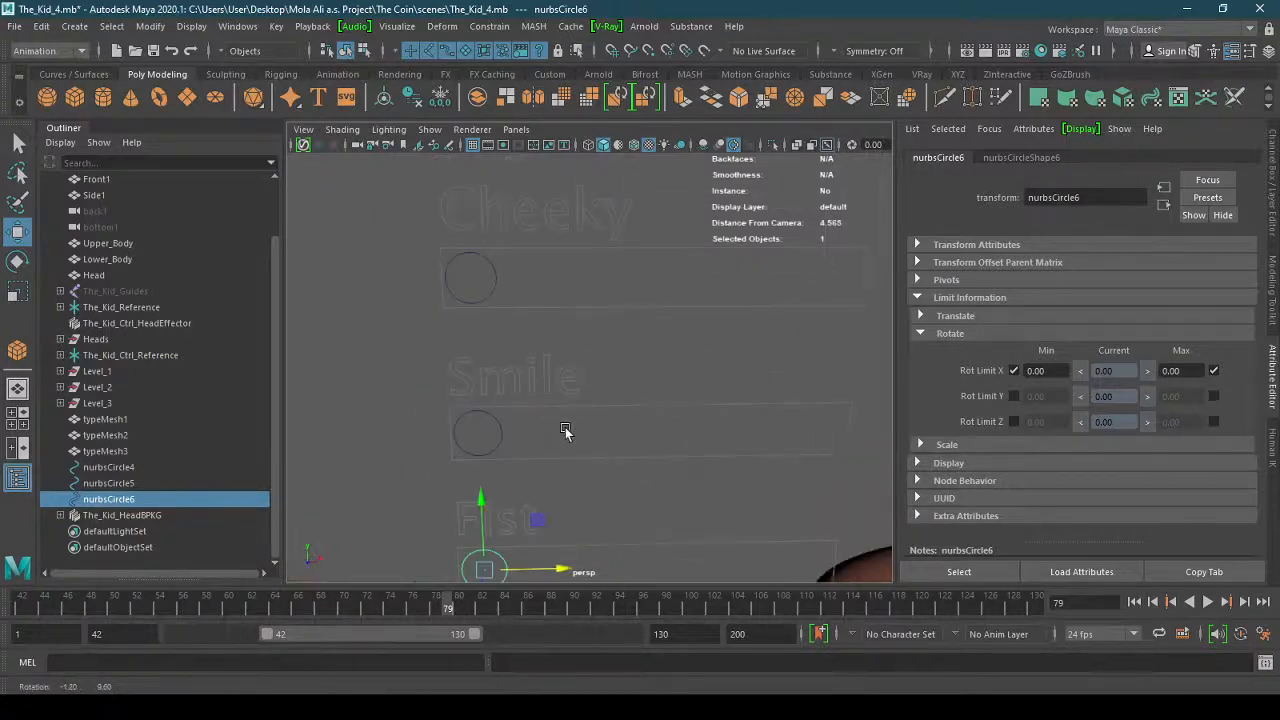
{"action": "scroll", "coordinate": [600, 390], "scroll_direction": "up", "scroll_amount": 2}
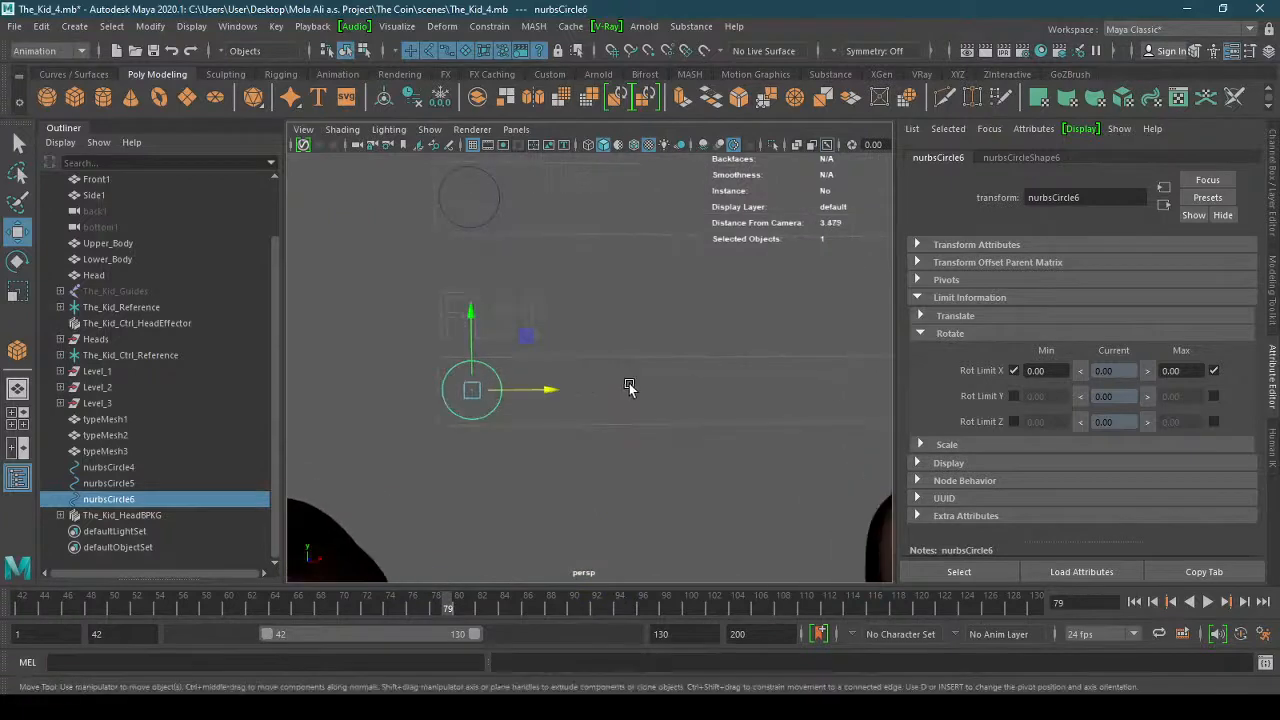
{"action": "left_click_drag", "start_coordinate": [543, 389], "coordinate": [645, 393]}
{"action": "key", "text": "ctrl+z"}
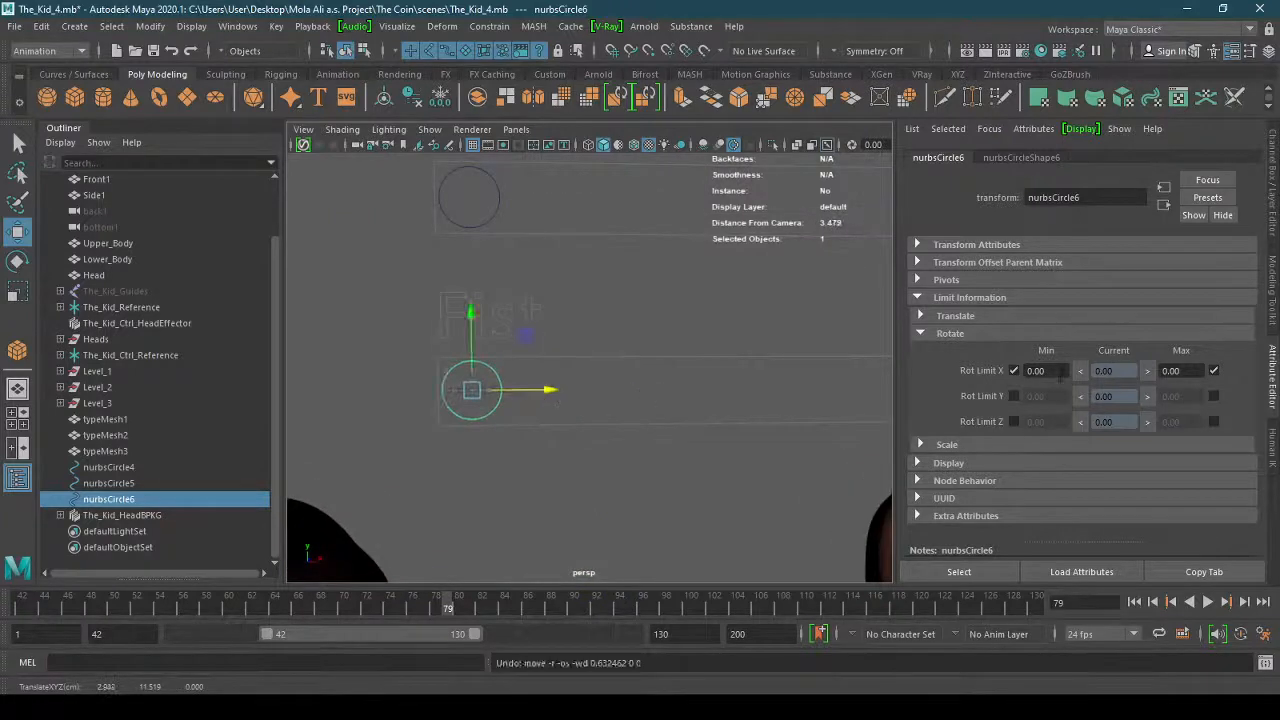
Disable the minimum and maximum Rotate X limits of the Fist slider circle and collapse the rotation limits.
{"action": "left_click", "coordinate": [1014, 371]}
{"action": "left_click", "coordinate": [1213, 370]}
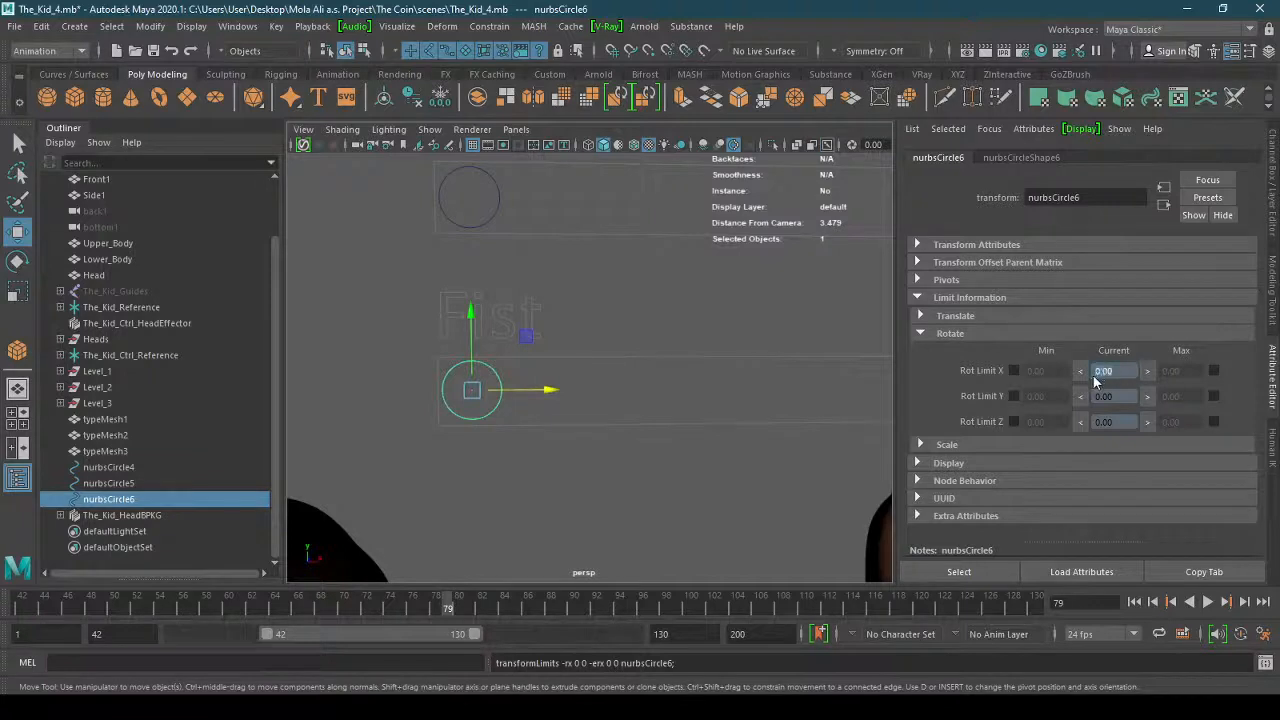
{"action": "left_click", "coordinate": [980, 333]}
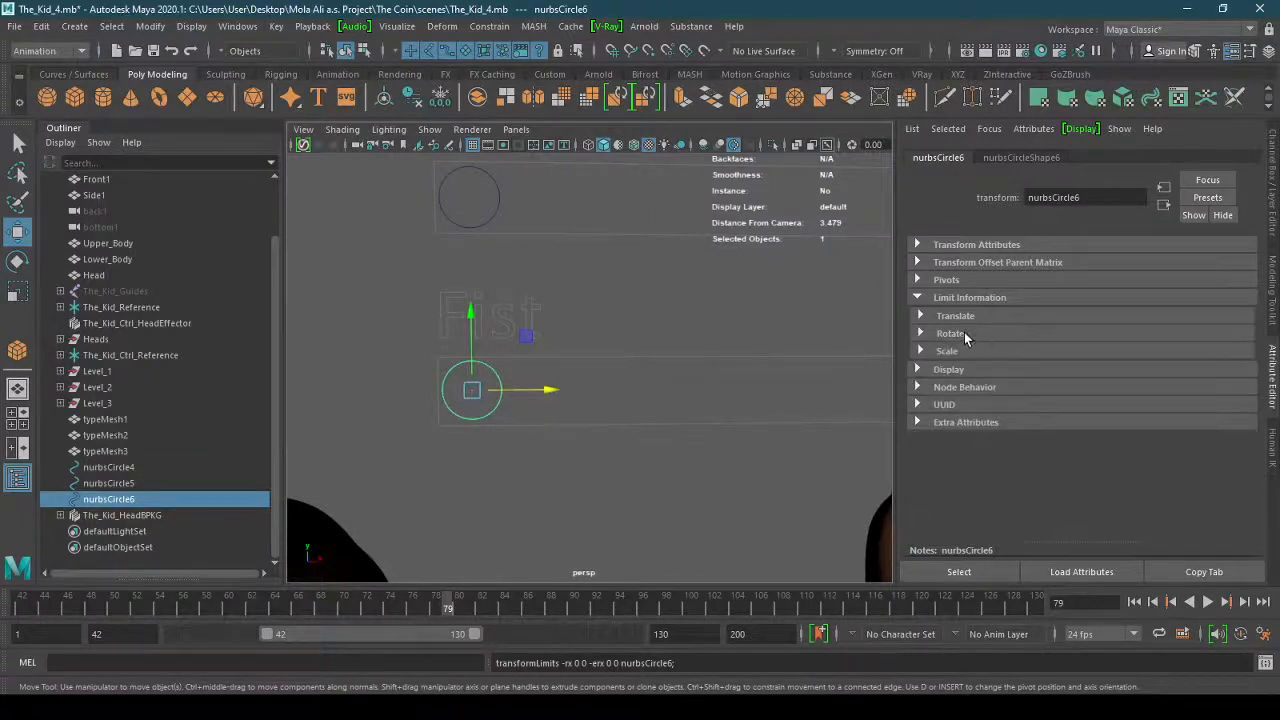
Enable the minimum Translate X limit for the Fist slider circle, trying the maximum limit as well and undoing that.
{"action": "left_click", "coordinate": [958, 316]}
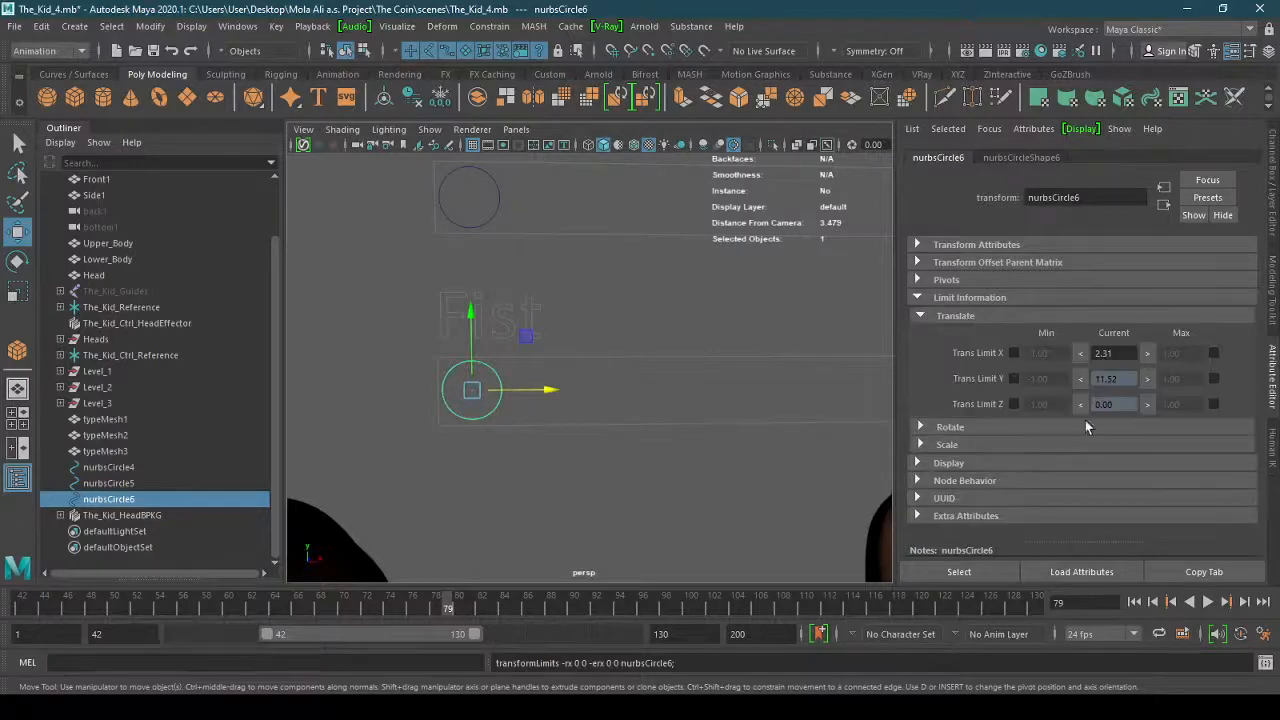
{"action": "left_click", "coordinate": [1014, 353]}
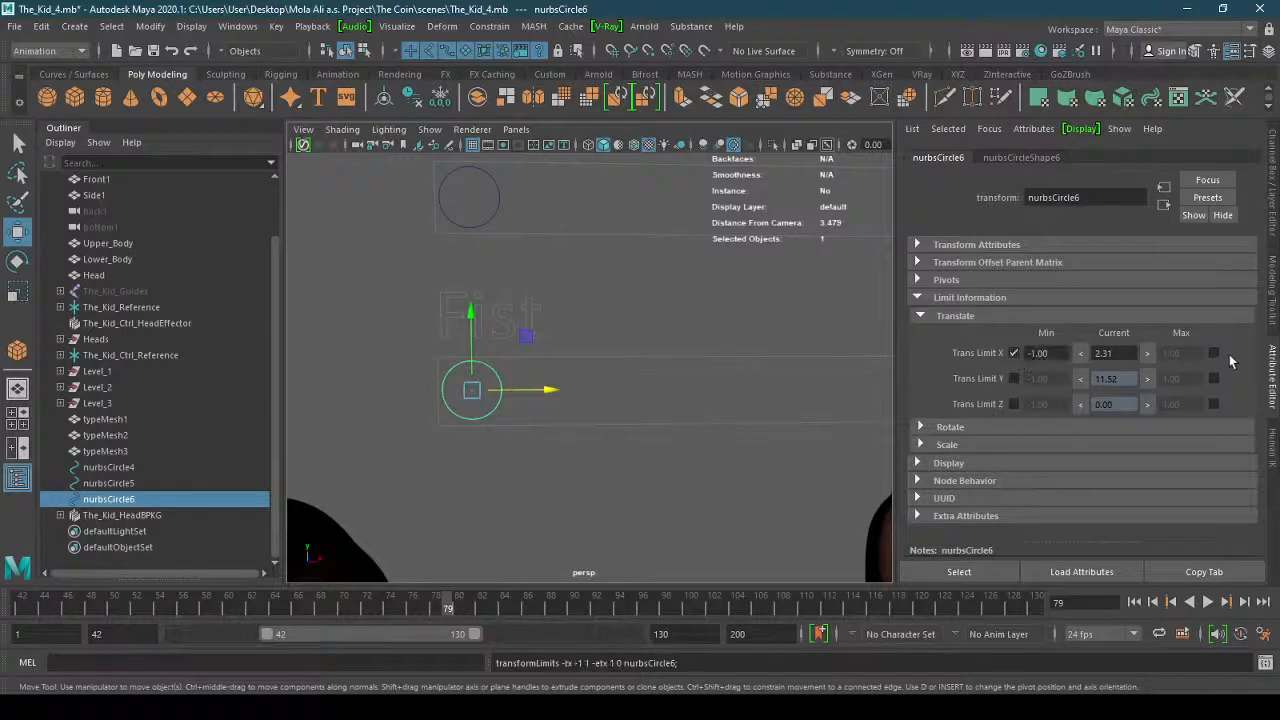
{"action": "left_click", "coordinate": [1213, 353]}
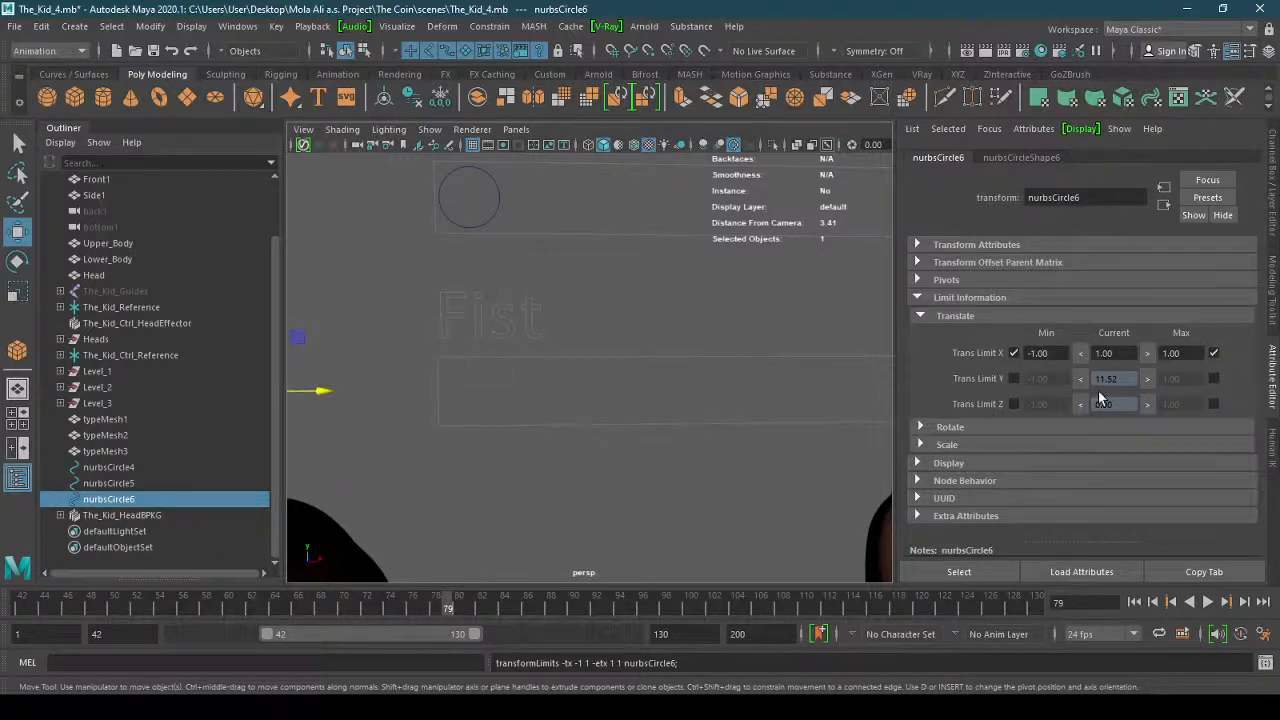
{"action": "left_click", "coordinate": [172, 52]}
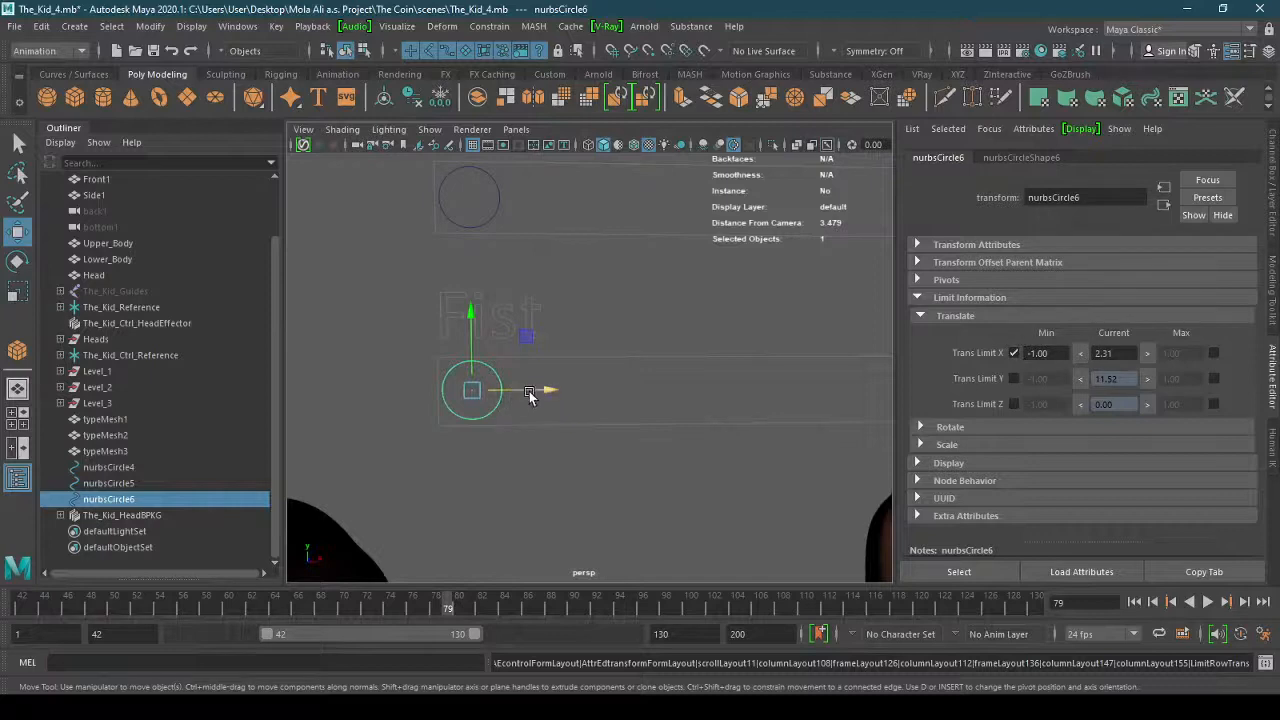
Set the minimum Translate X limit of the Fist slider circle to its current position, 2.31, and test moving it along X.
{"action": "left_click_drag", "start_coordinate": [530, 393], "coordinate": [460, 392]}
{"action": "key", "text": "ctrl+z"}
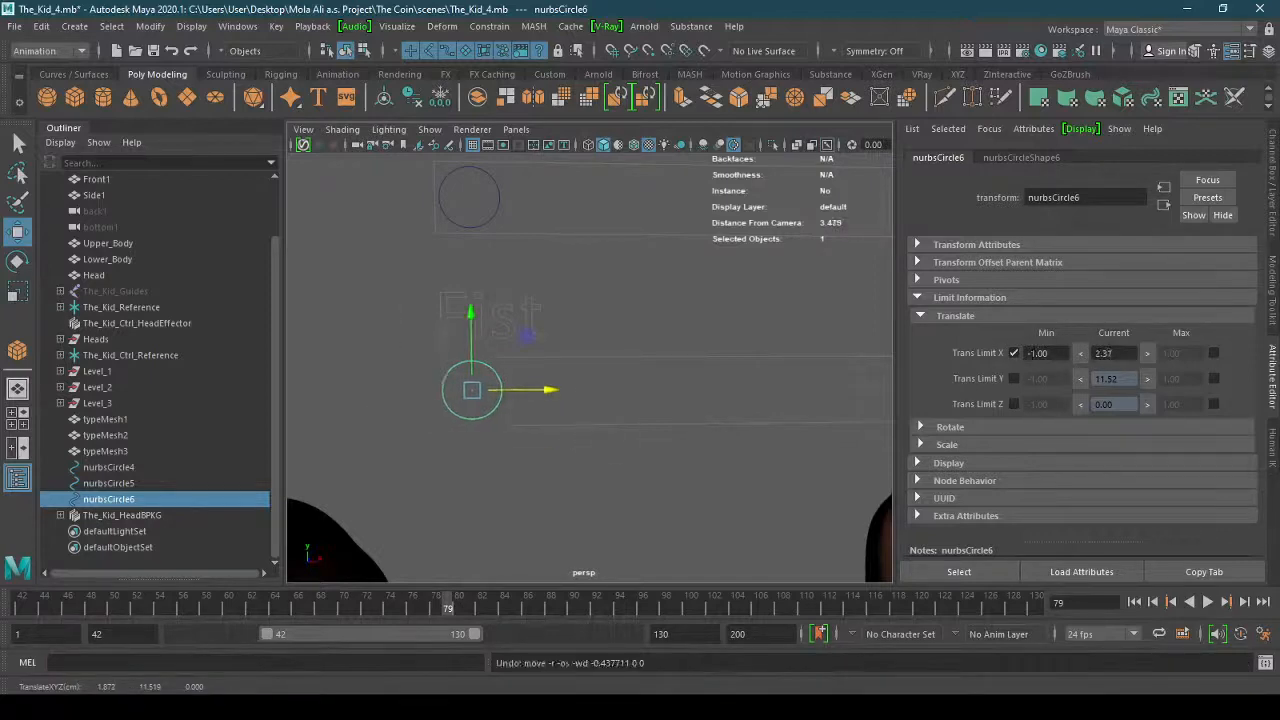
{"action": "left_click", "coordinate": [1081, 356]}
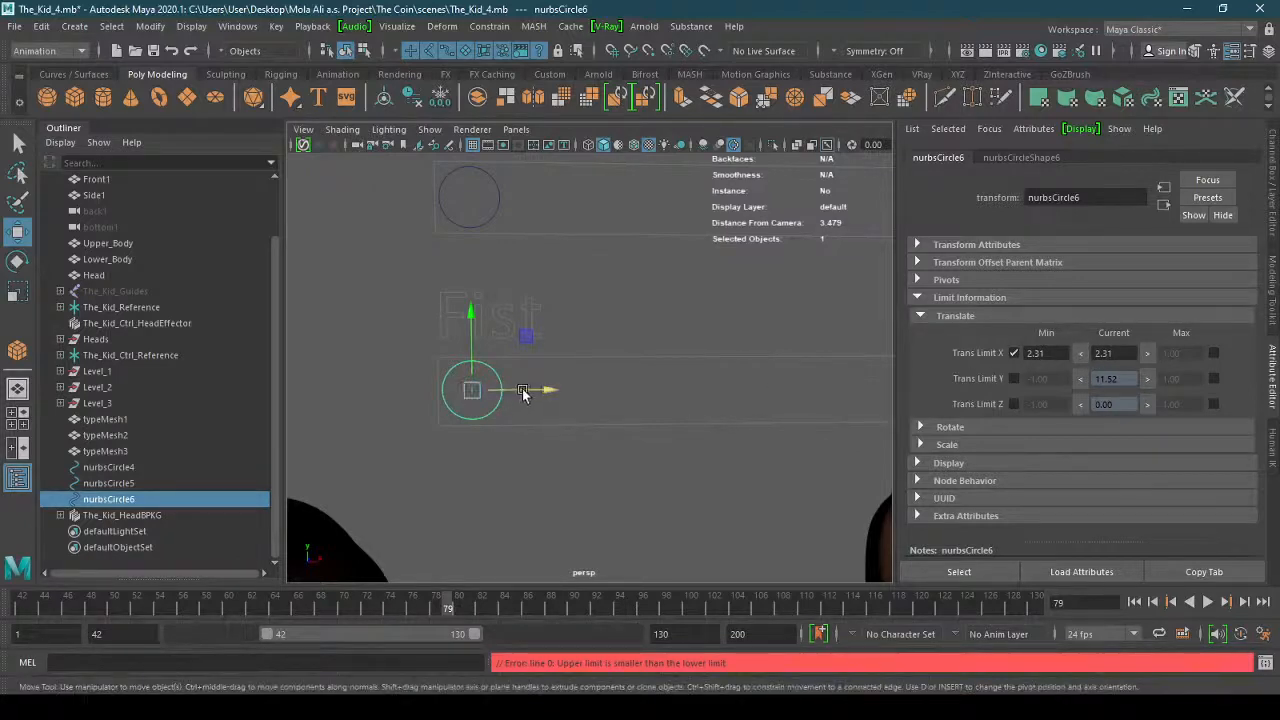
{"action": "left_click_drag", "start_coordinate": [523, 393], "coordinate": [268, 430]}
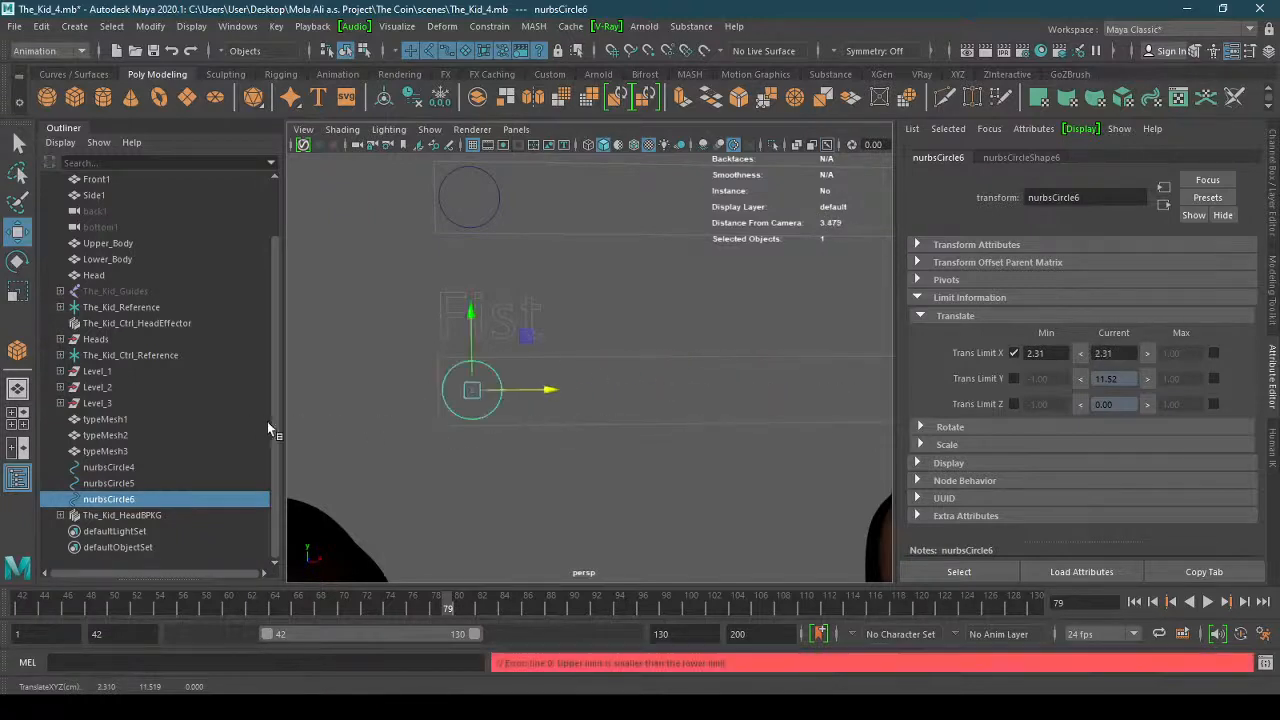
{"action": "left_click_drag", "start_coordinate": [524, 392], "coordinate": [468, 410]}
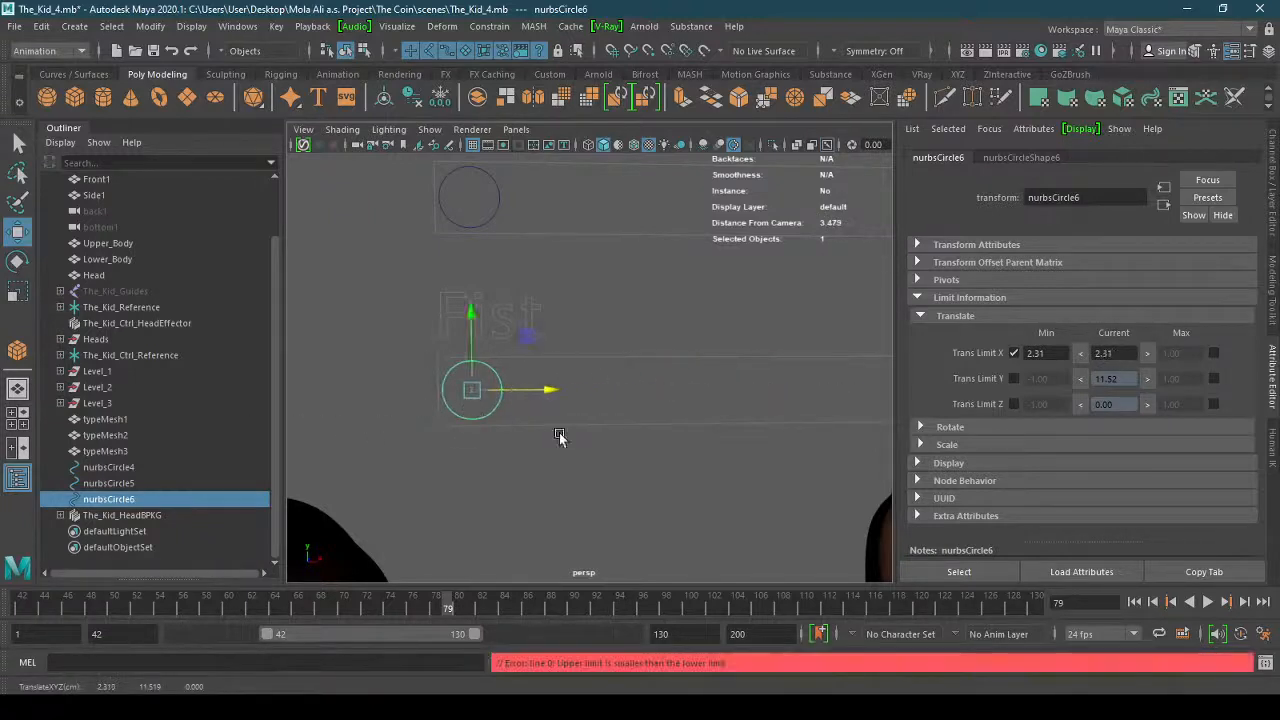
Move the Fist slider circle to the far end of its slot and enable its maximum Translate X limit at 4.88.
{"action": "left_click_drag", "start_coordinate": [559, 437], "coordinate": [487, 447], "text": "alt"}
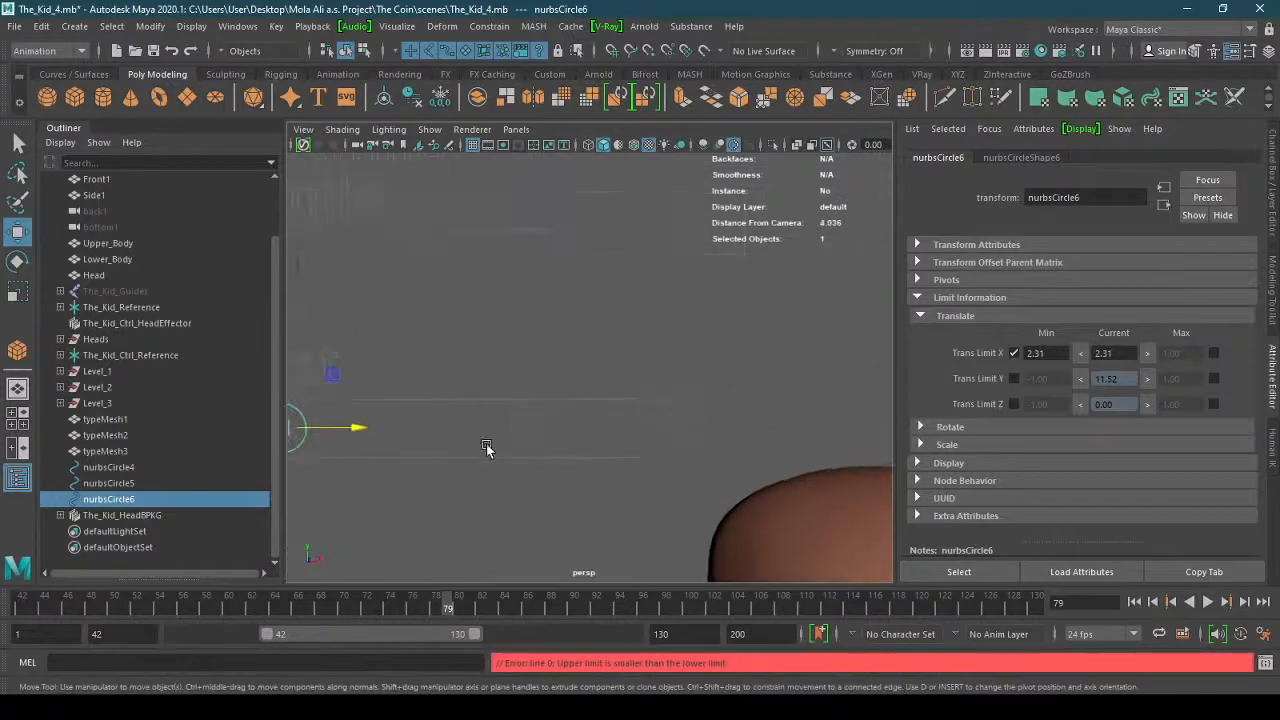
{"action": "left_click_drag", "start_coordinate": [358, 430], "coordinate": [738, 461]}
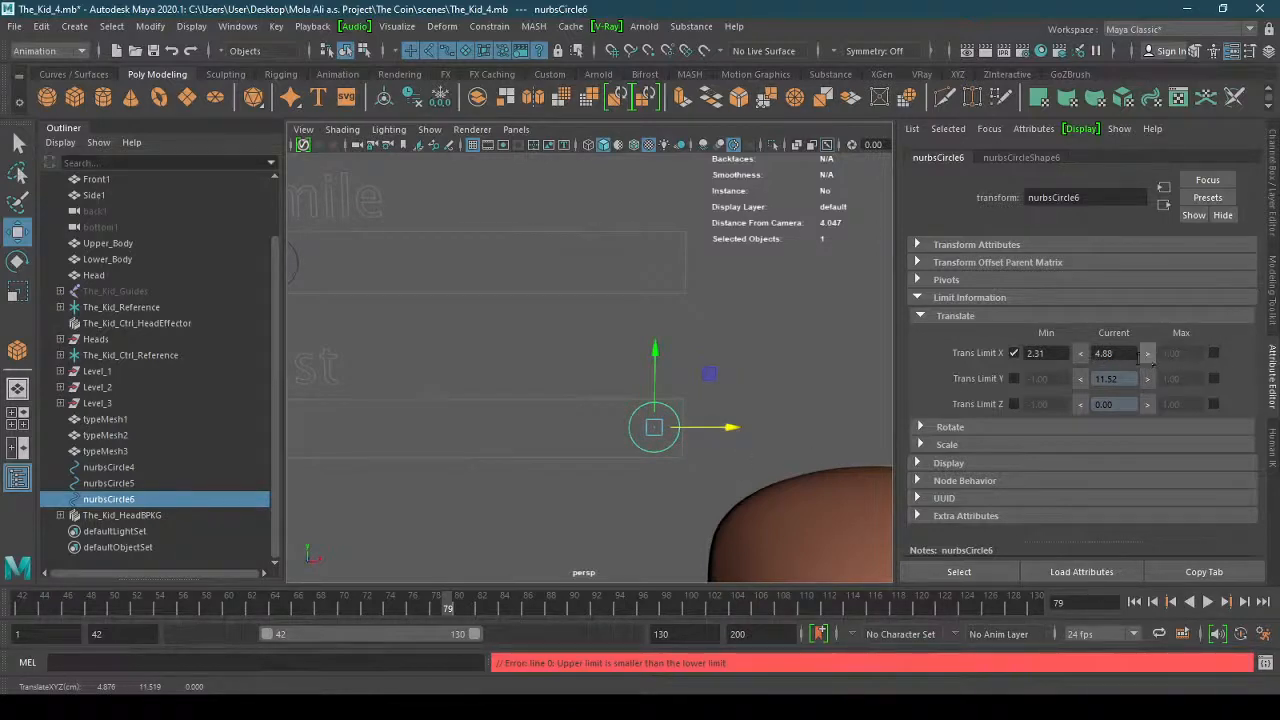
{"action": "left_click", "coordinate": [1148, 353]}
{"action": "left_click", "coordinate": [1213, 353]}
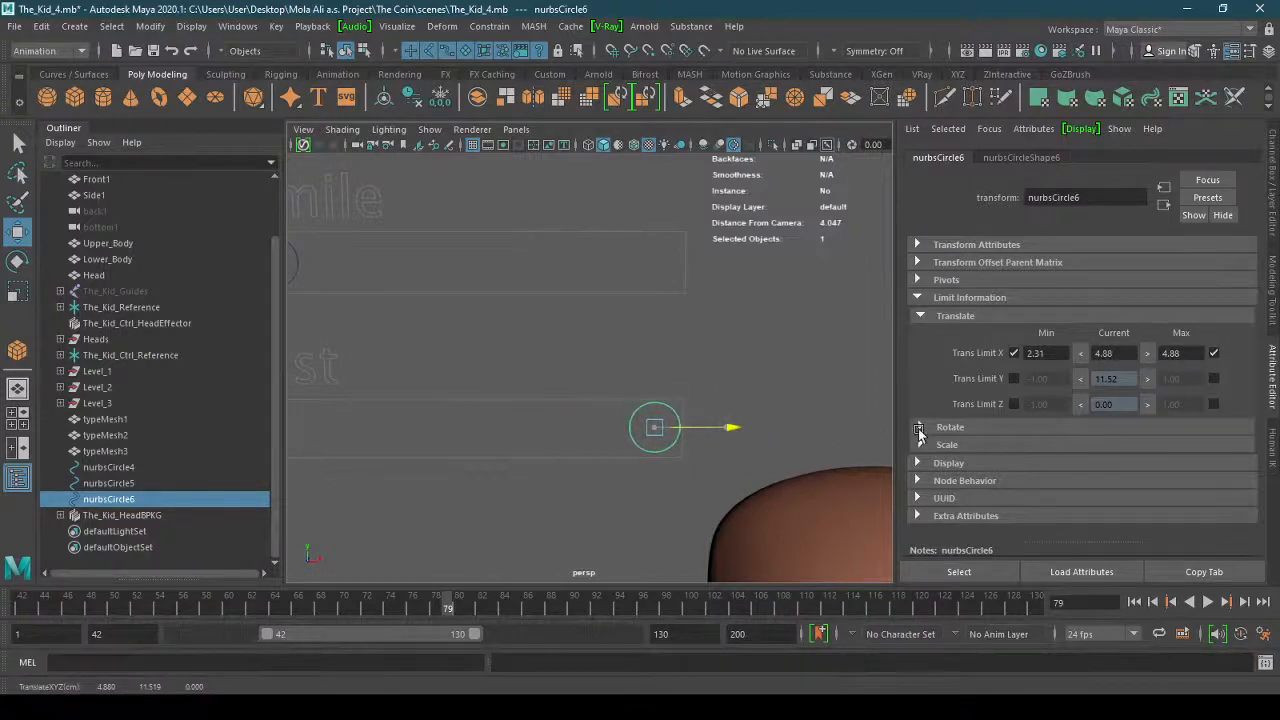
Test sliding the Fist circle along X between its limits and return it to the start of the slot.
{"action": "left_click_drag", "start_coordinate": [918, 428], "coordinate": [590, 428]}
{"action": "right_click_drag", "start_coordinate": [780, 434], "coordinate": [694, 441], "text": "alt"}
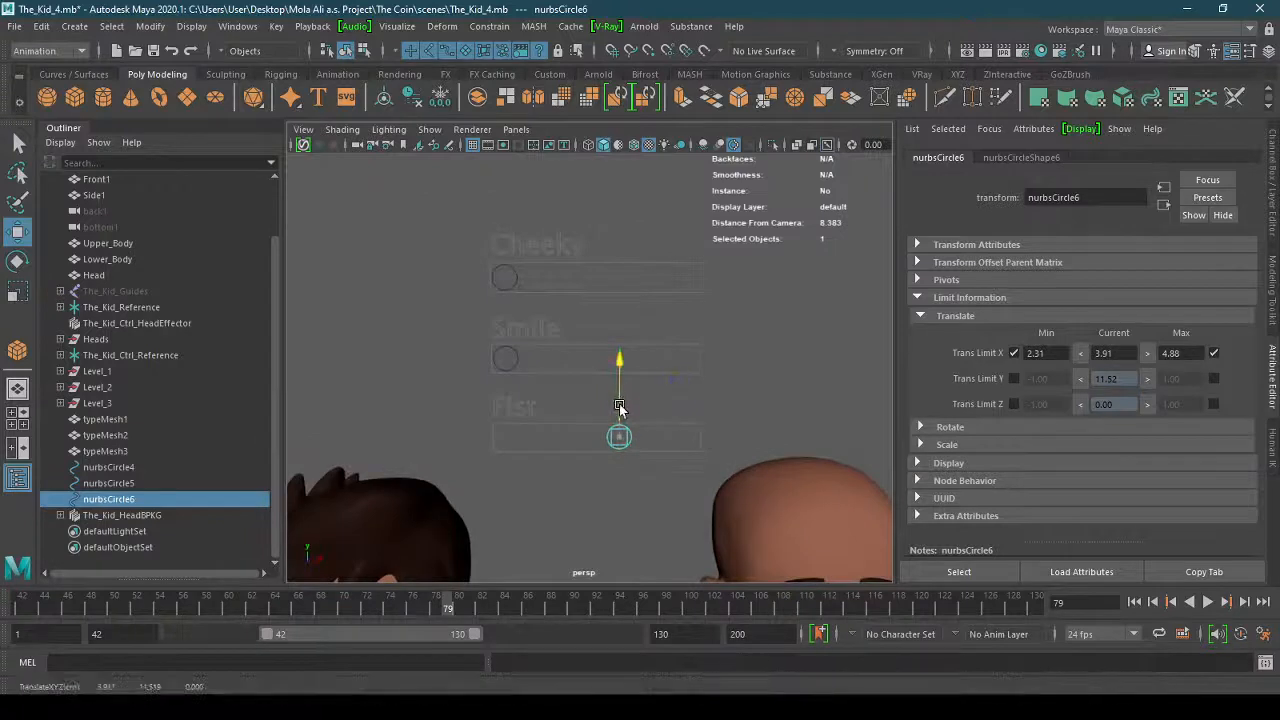
{"action": "left_click_drag", "start_coordinate": [690, 440], "coordinate": [533, 450]}
{"action": "scroll", "coordinate": [594, 363], "scroll_direction": "up", "scroll_amount": 3}
{"action": "scroll", "coordinate": [497, 375], "scroll_direction": "down", "scroll_amount": 1}
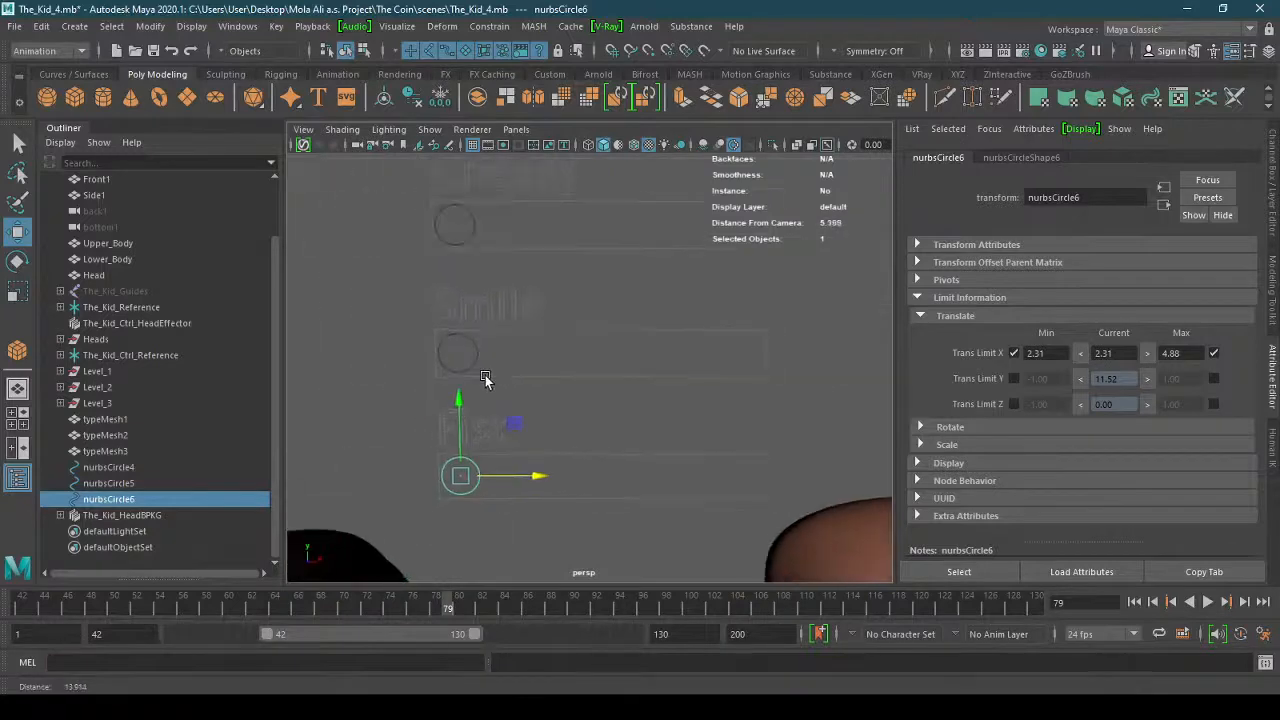
Lock the Smile slider circle's Translate Y and Z, all Rotate channels and all Scale channels.
{"action": "left_click", "coordinate": [474, 358]}
{"action": "left_click", "coordinate": [476, 362]}
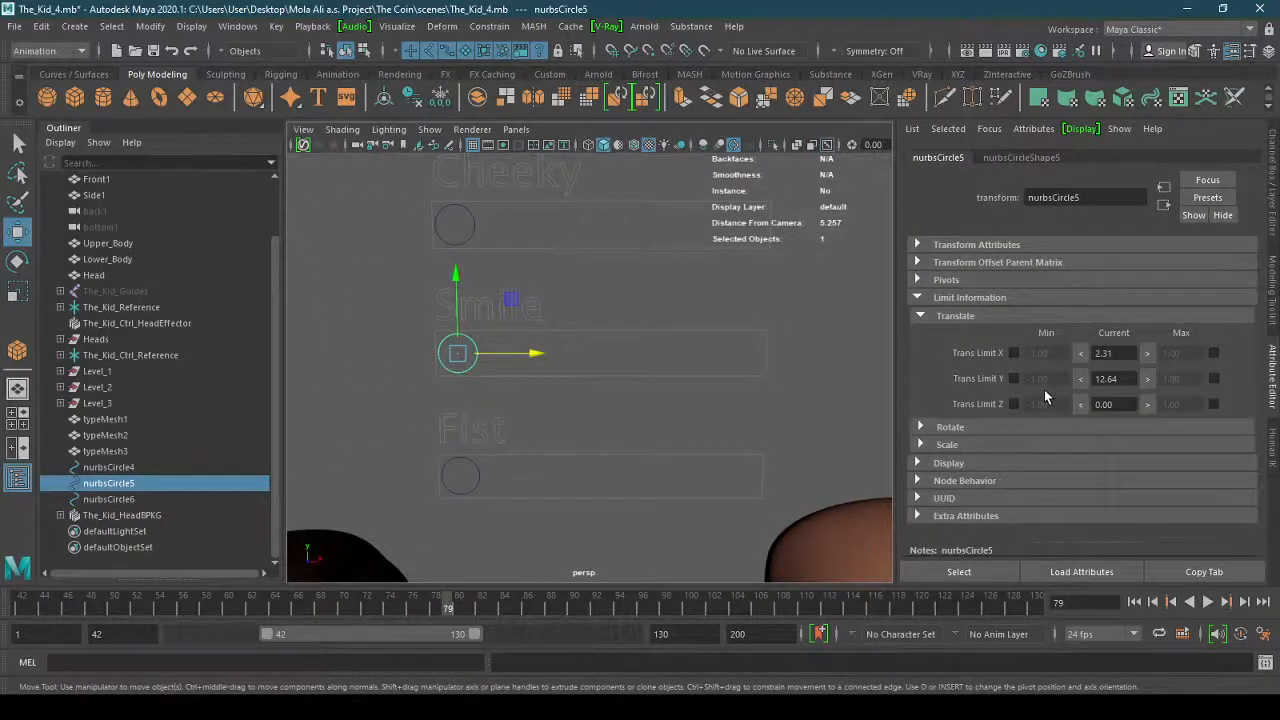
{"action": "left_click", "coordinate": [1275, 198]}
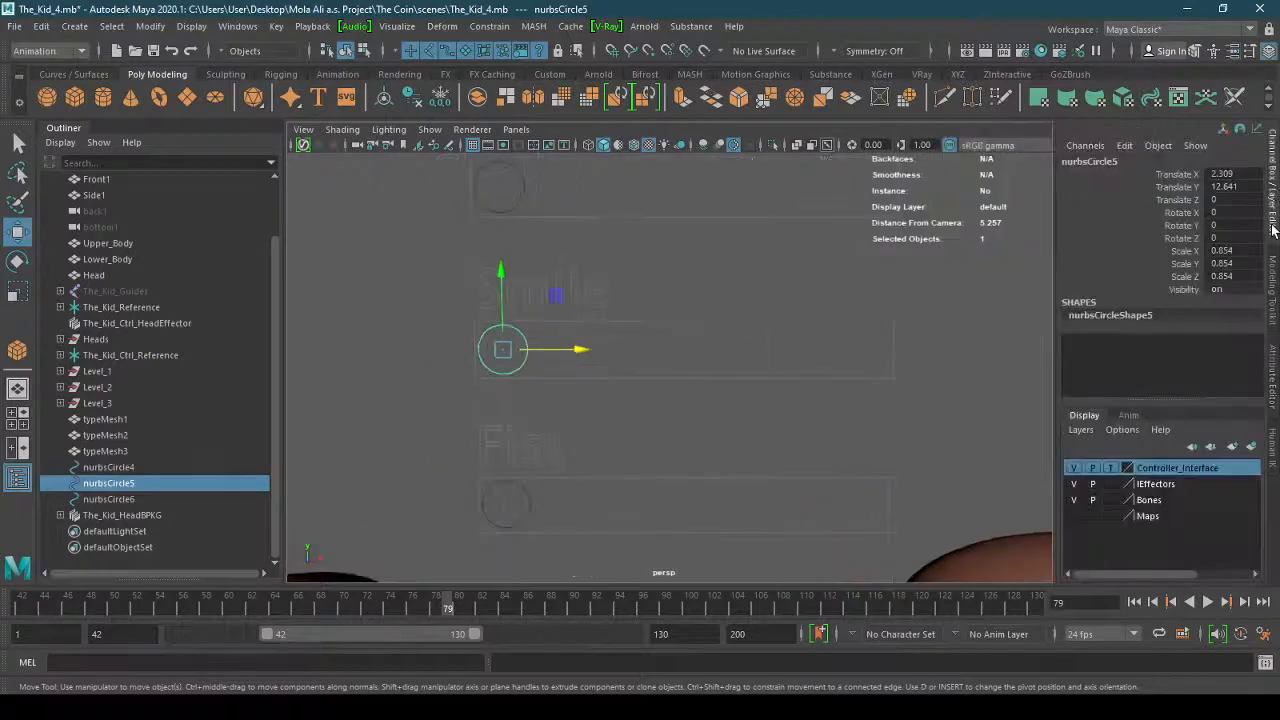
{"action": "left_click_drag", "start_coordinate": [1184, 188], "coordinate": [1239, 279]}
{"action": "right_click", "coordinate": [1193, 213]}
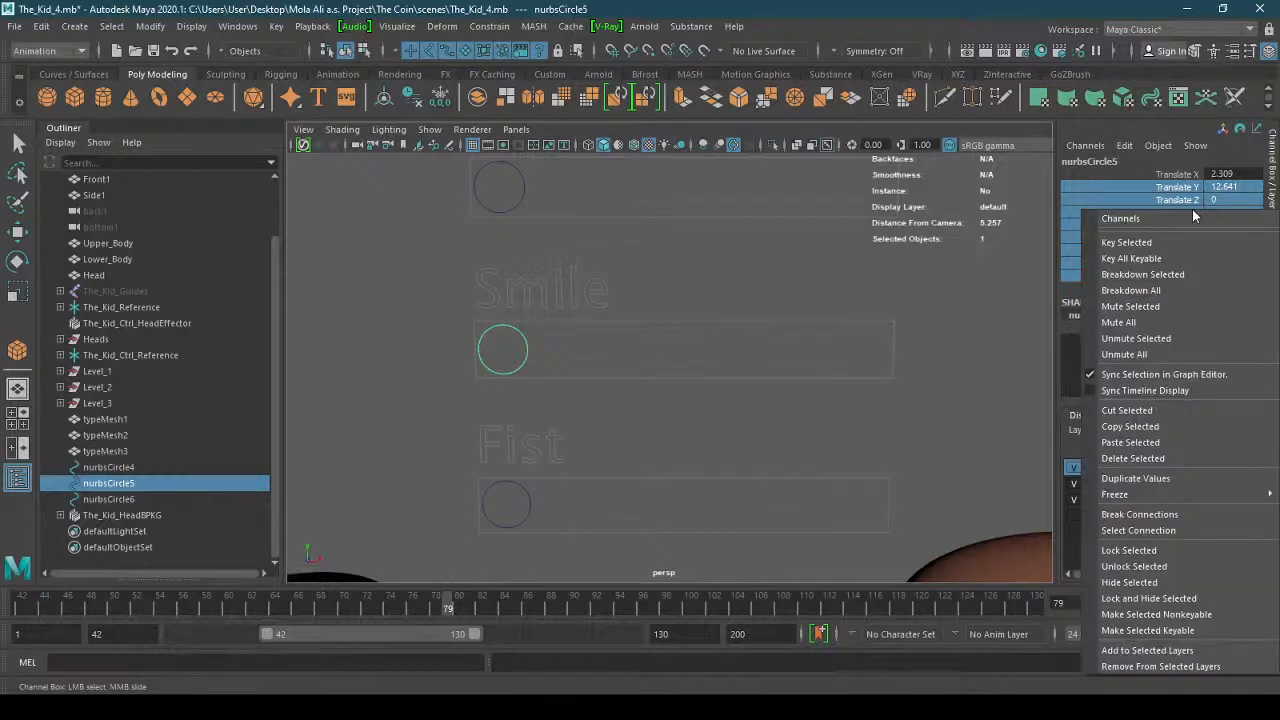
{"action": "left_click", "coordinate": [1143, 557]}
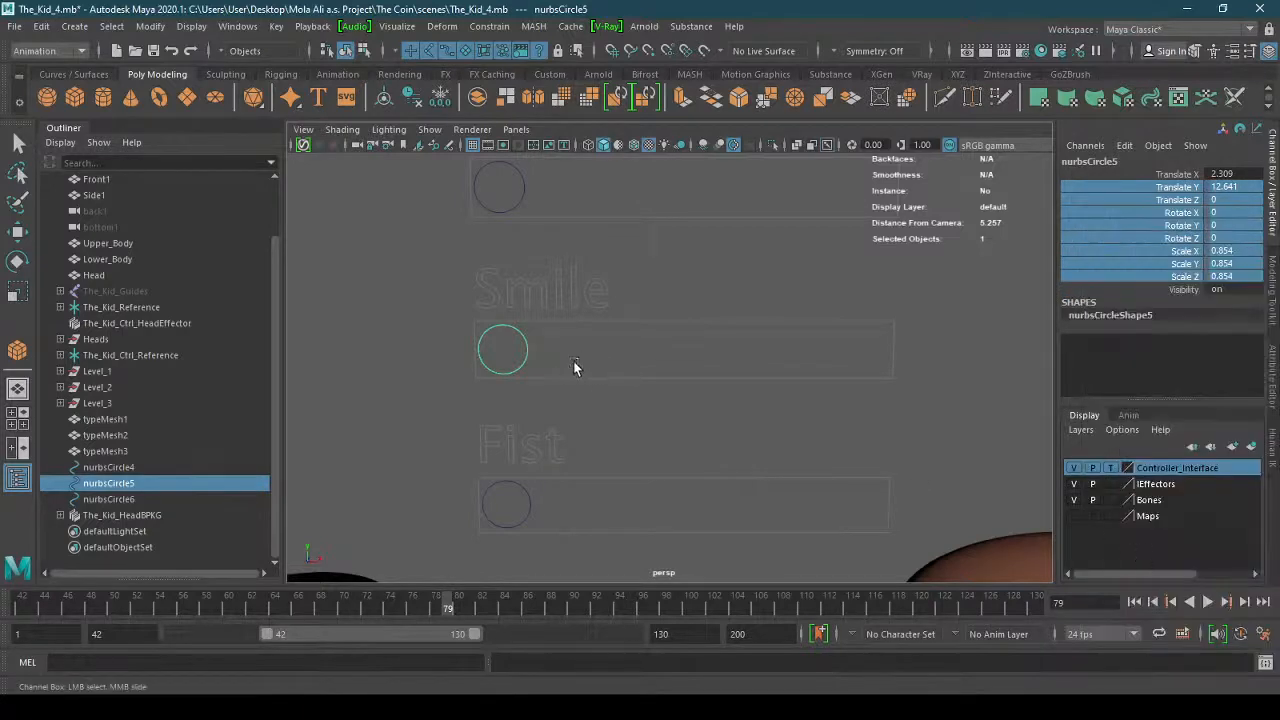
Set and enable the Smile circle's Translate X limits at minimum 2.31 and maximum 4.88, and slide it back to the slot's start.
{"action": "left_click", "coordinate": [1272, 412]}
{"action": "key", "text": "w"}
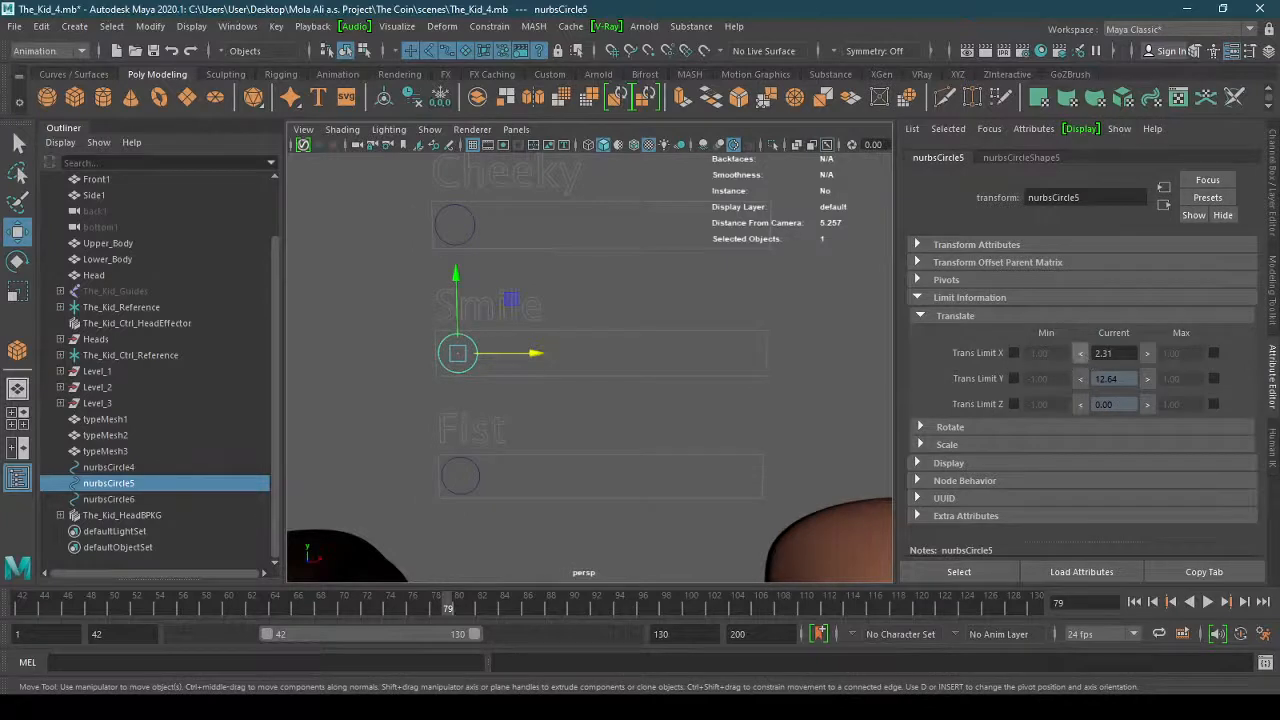
{"action": "left_click", "coordinate": [1081, 355]}
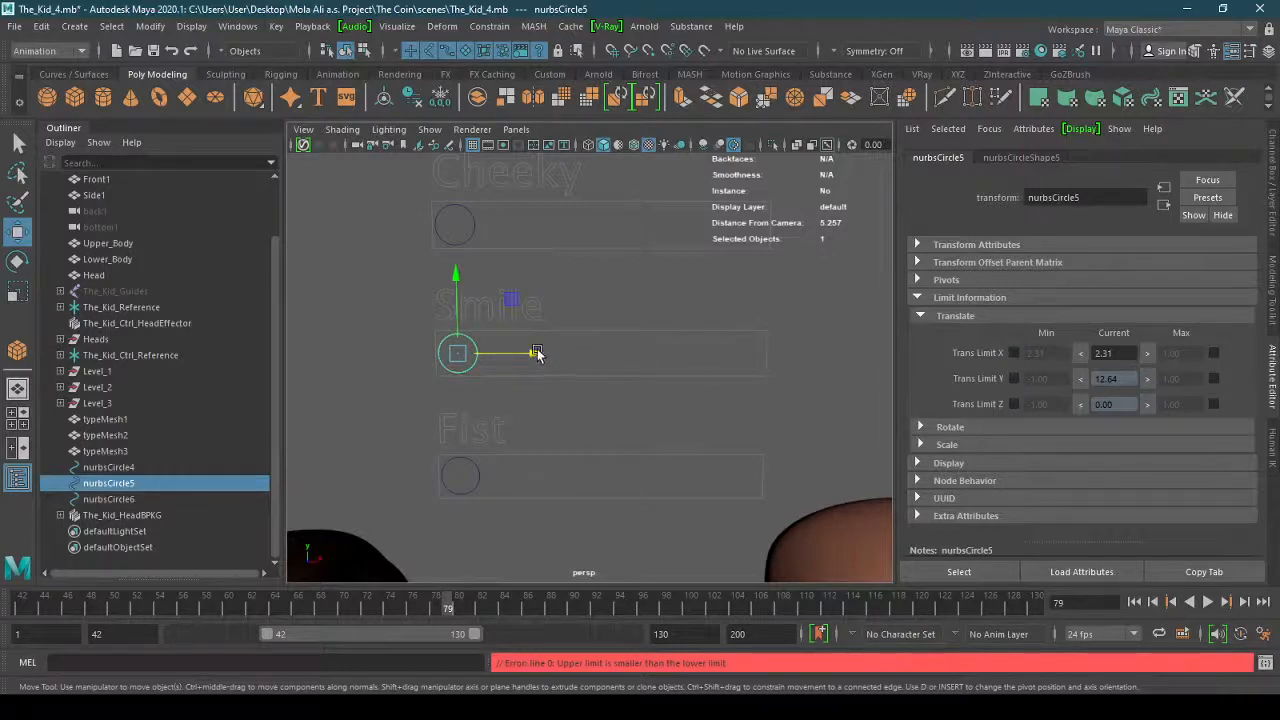
{"action": "left_click_drag", "start_coordinate": [531, 358], "coordinate": [822, 360]}
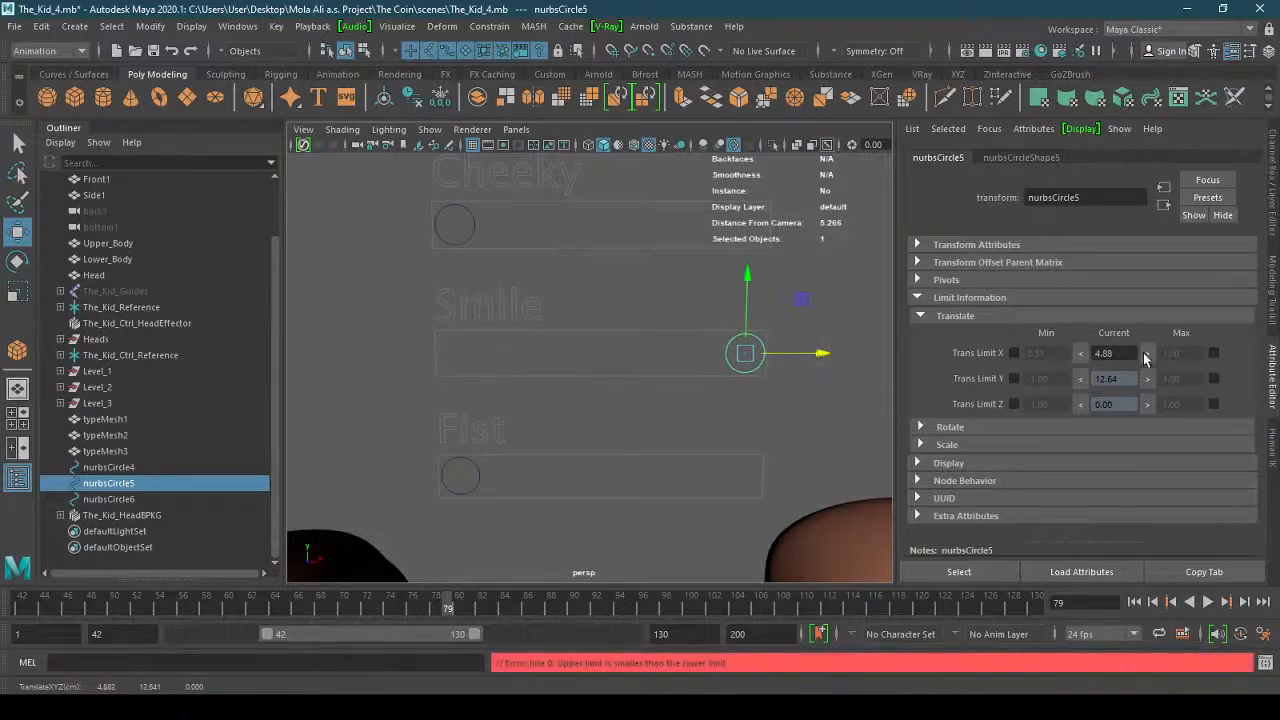
{"action": "left_click", "coordinate": [1213, 353]}
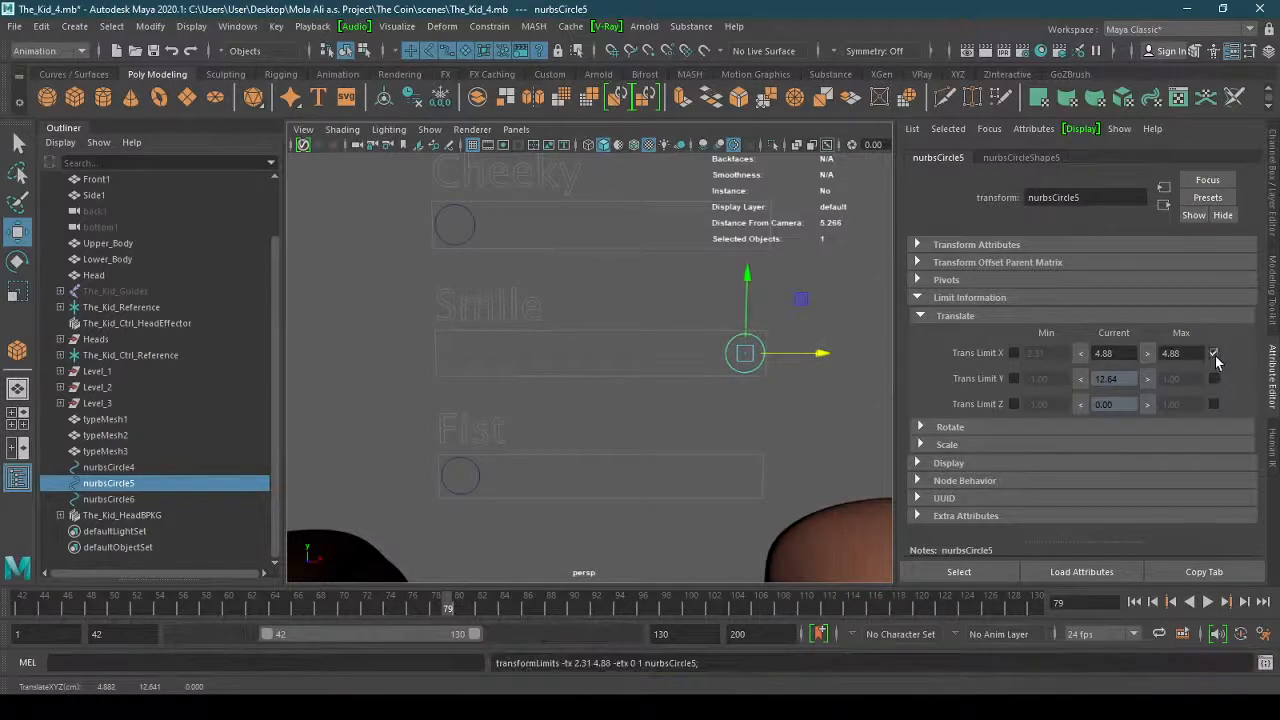
{"action": "left_click", "coordinate": [1013, 353]}
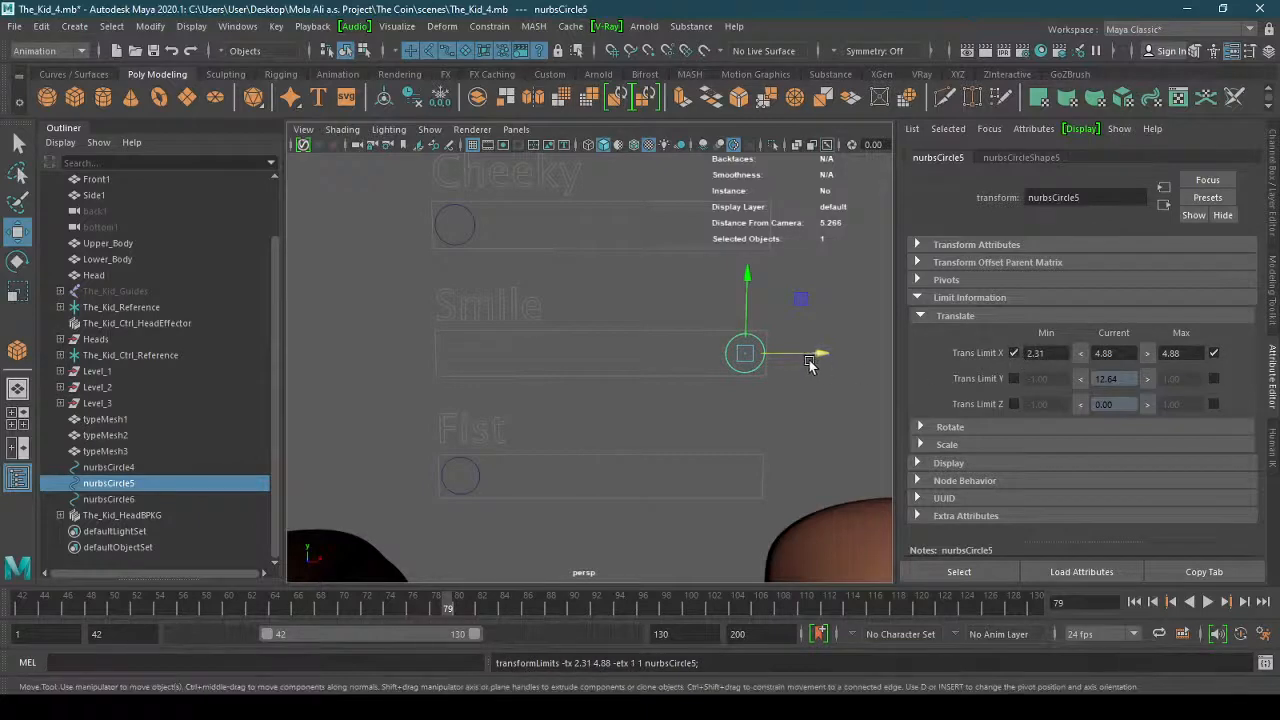
{"action": "left_click_drag", "start_coordinate": [815, 356], "coordinate": [457, 366]}
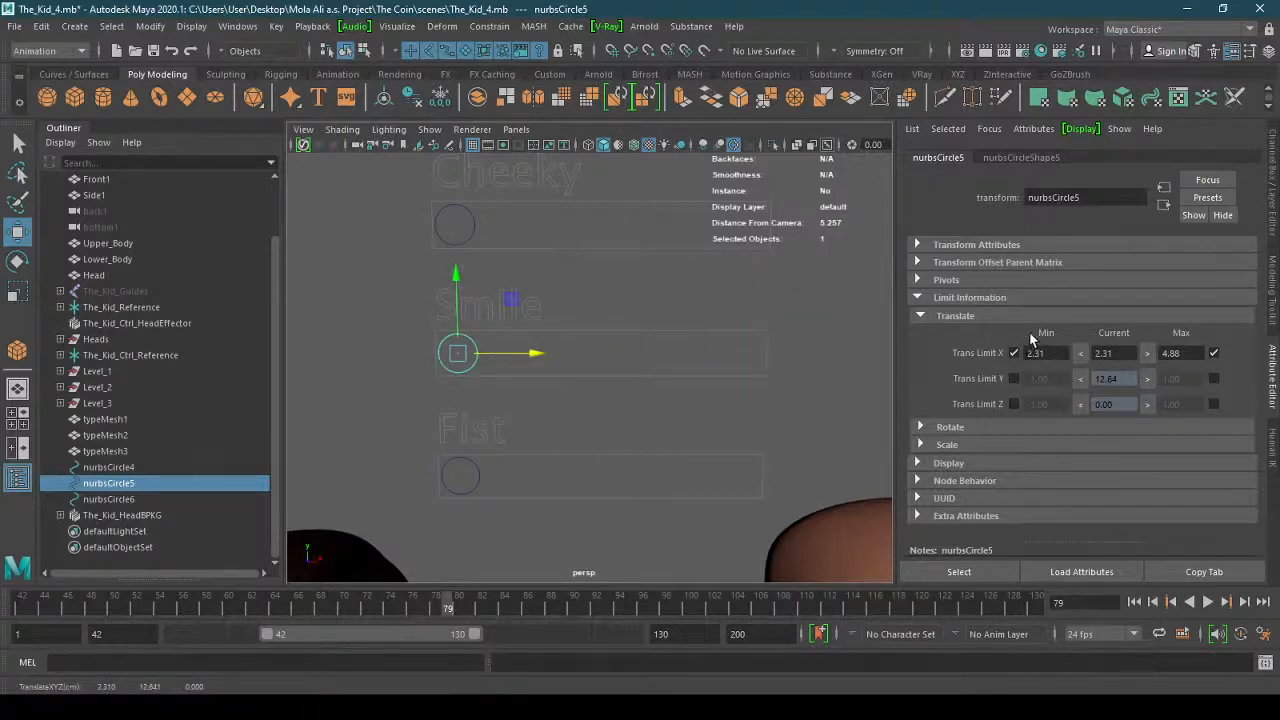
{"action": "left_click_drag", "start_coordinate": [534, 356], "coordinate": [460, 358]}
Set and enable the Cheeky slider circle's Translate X limits at maximum 4.88 and minimum 2.30, using the slot's two ends.
{"action": "left_click", "coordinate": [466, 230]}
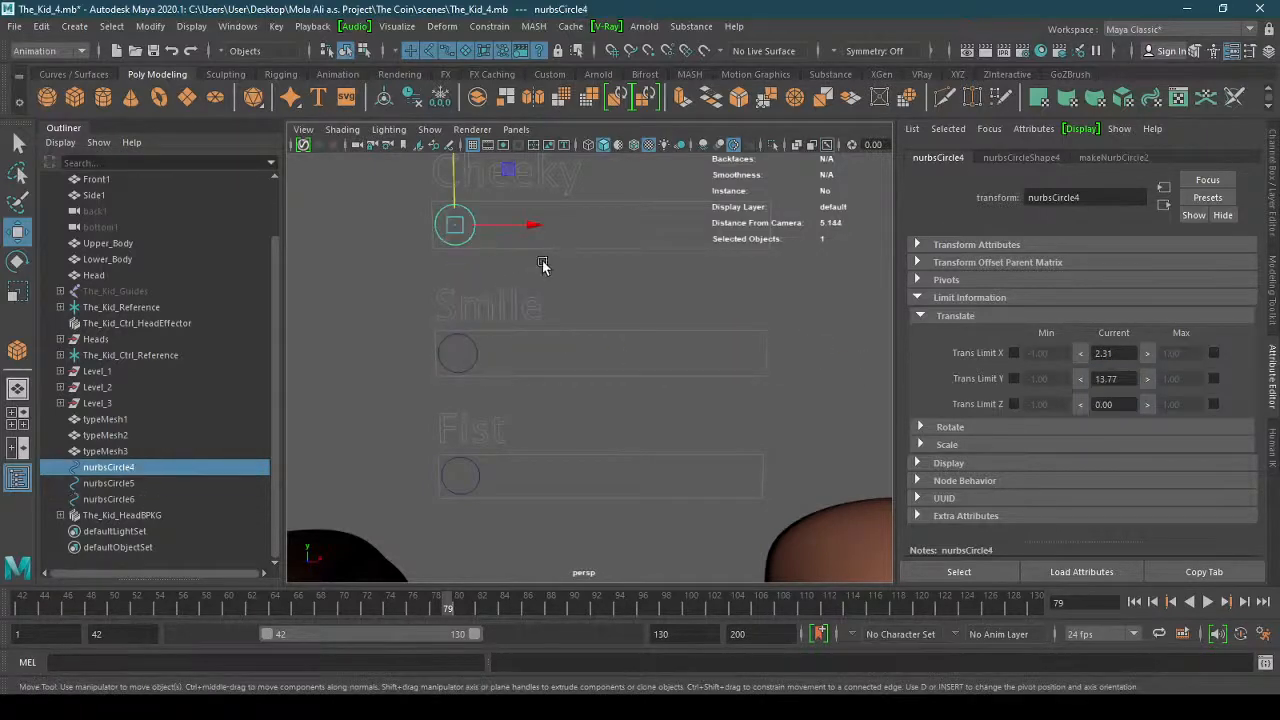
{"action": "middle_click_drag", "start_coordinate": [548, 267], "coordinate": [557, 340], "text": "alt"}
{"action": "left_click_drag", "start_coordinate": [553, 342], "coordinate": [842, 350]}
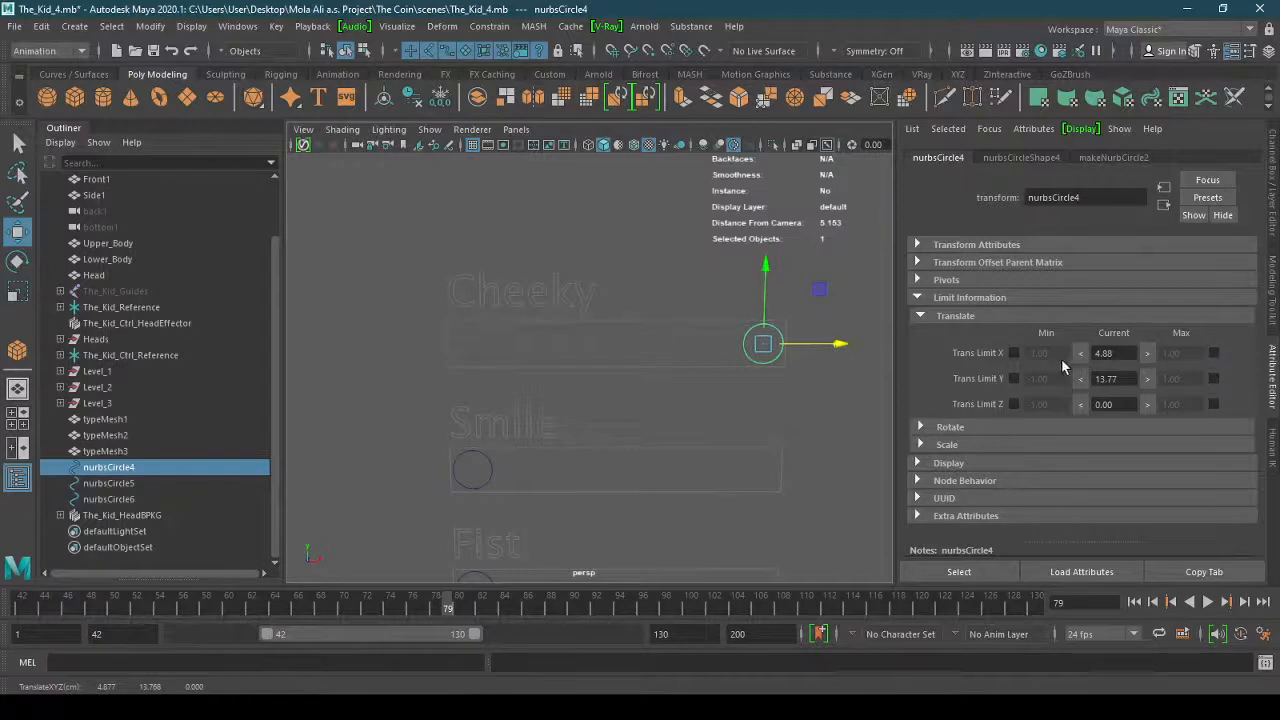
{"action": "left_click", "coordinate": [1213, 353]}
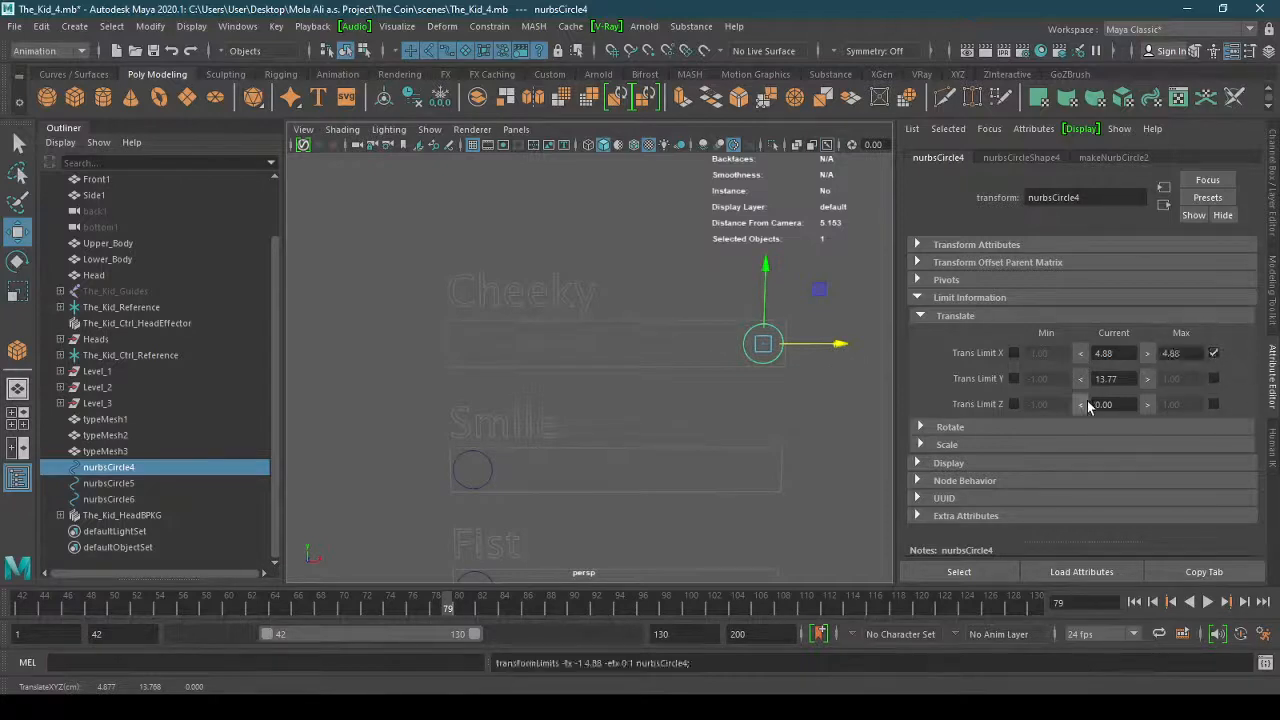
{"action": "left_click_drag", "start_coordinate": [838, 350], "coordinate": [537, 365]}
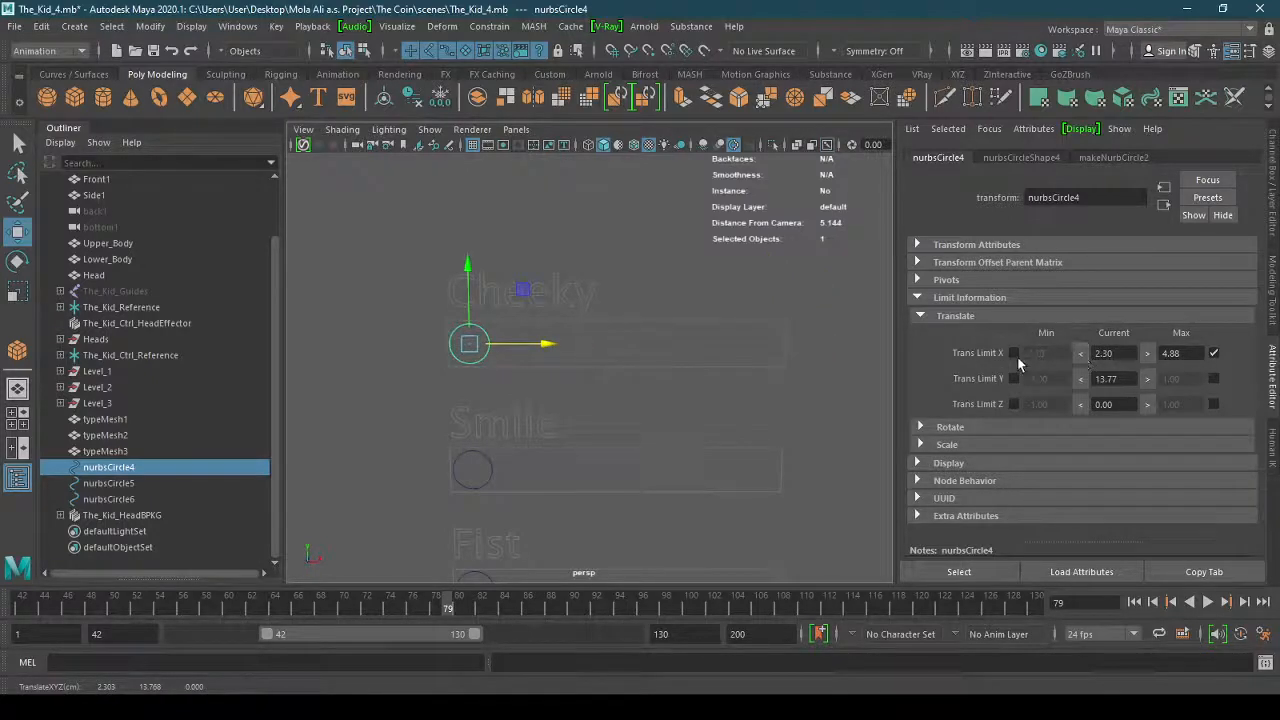
{"action": "left_click", "coordinate": [1014, 354]}
Lock the Cheeky slider circle's Translate Y and Z, all Rotate channels and all Scale channels.
{"action": "left_click", "coordinate": [1276, 230]}
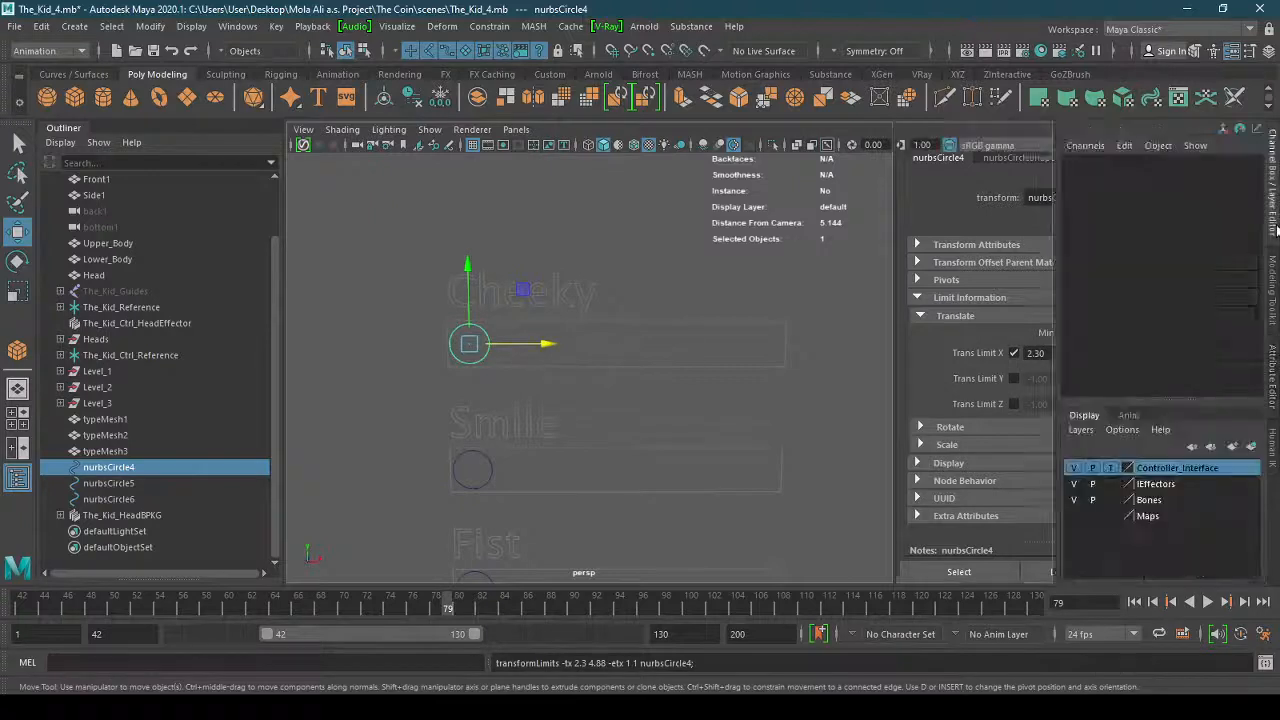
{"action": "left_click_drag", "start_coordinate": [1174, 187], "coordinate": [1247, 280]}
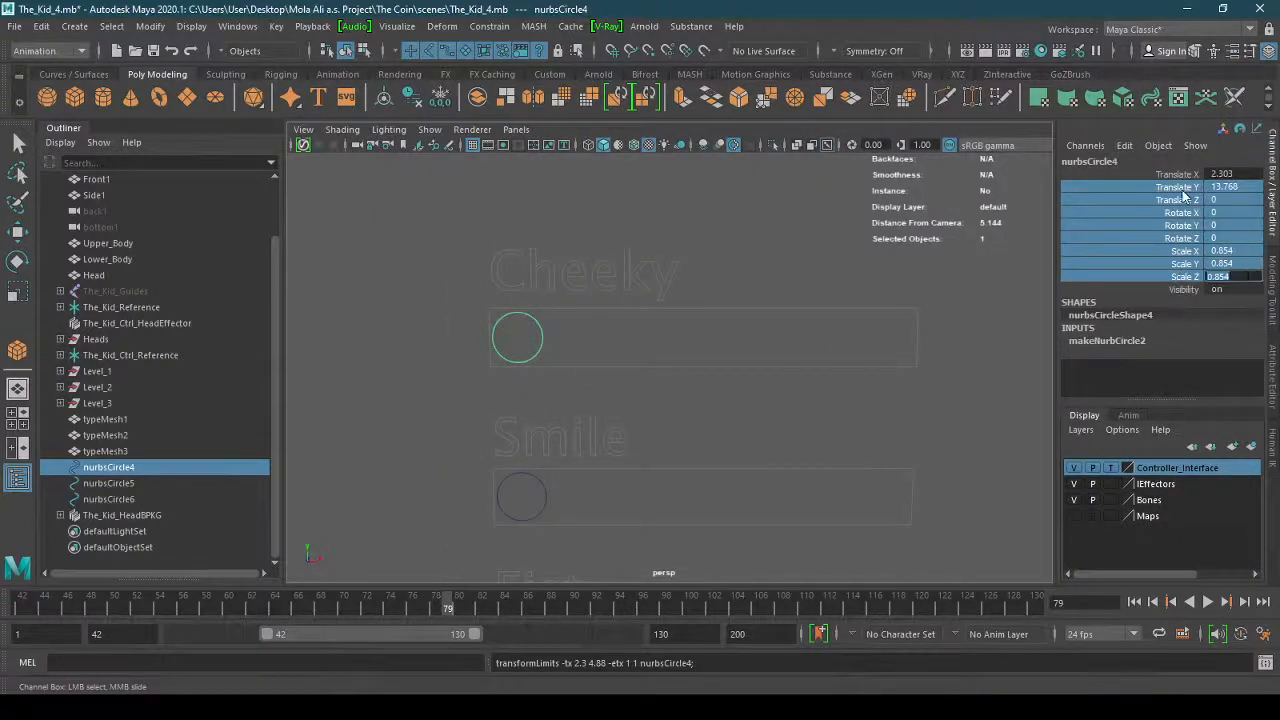
{"action": "right_click", "coordinate": [1183, 194]}
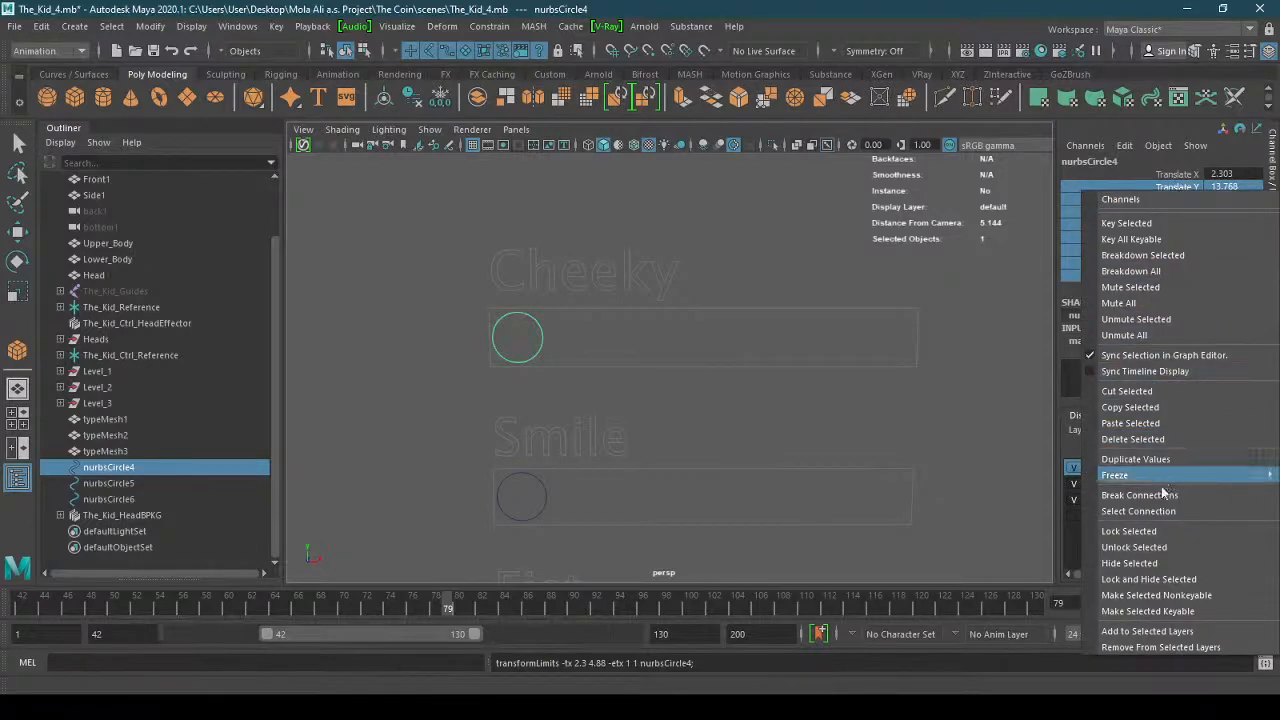
{"action": "left_click", "coordinate": [1165, 531]}
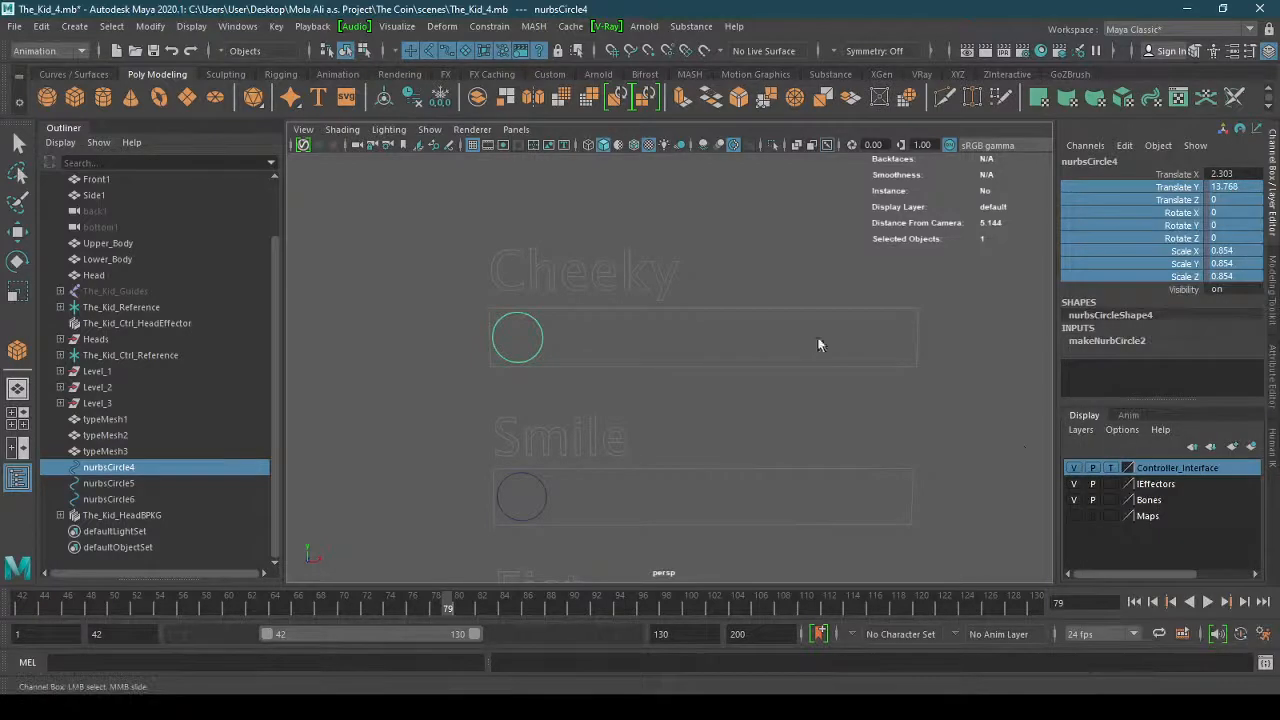
Test moving the Cheeky slider circle along X within its limits, leaving it at the minimum, 2.3.
{"action": "left_click", "coordinate": [481, 332]}
{"action": "key", "text": "w"}
{"action": "left_click", "coordinate": [540, 336]}
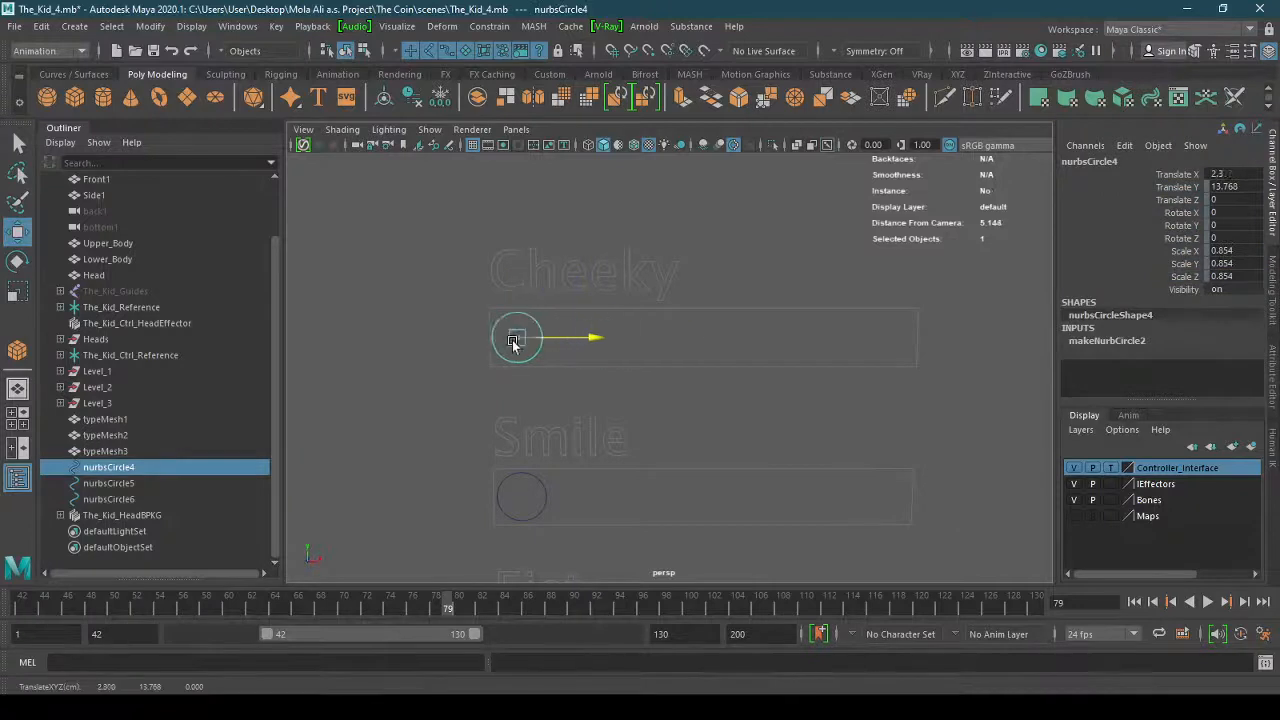
{"action": "mouse_move", "coordinate": [513, 343]}
{"action": "left_mouse_down"}
{"action": "mouse_move", "coordinate": [886, 343]}
{"action": "mouse_move", "coordinate": [460, 350]}
{"action": "mouse_move", "coordinate": [1016, 356]}
{"action": "mouse_move", "coordinate": [523, 351]}
{"action": "left_mouse_up"}
Select the Cheeky, Smile and Fist slider circles together and add them to a new display layer.
{"action": "scroll", "coordinate": [630, 380], "scroll_direction": "down", "scroll_amount": 5}
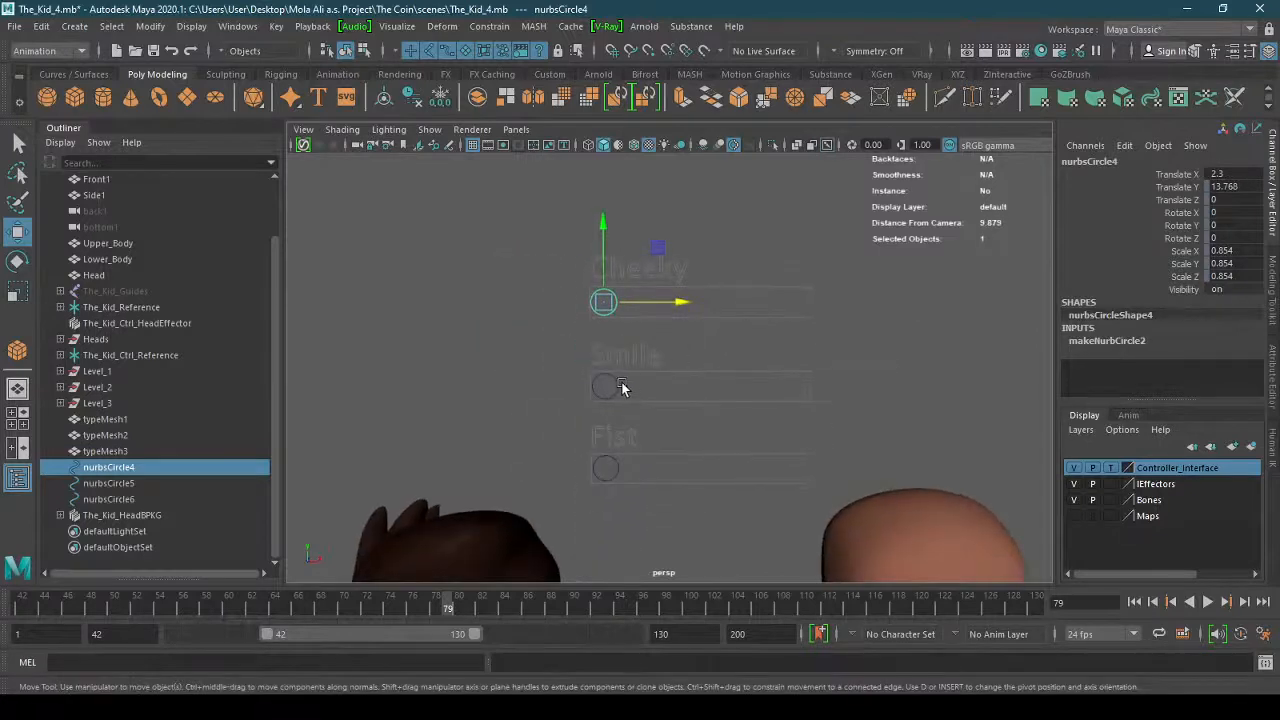
{"action": "left_click", "coordinate": [618, 388], "text": "shift"}
{"action": "left_click", "coordinate": [620, 467], "text": "shift"}
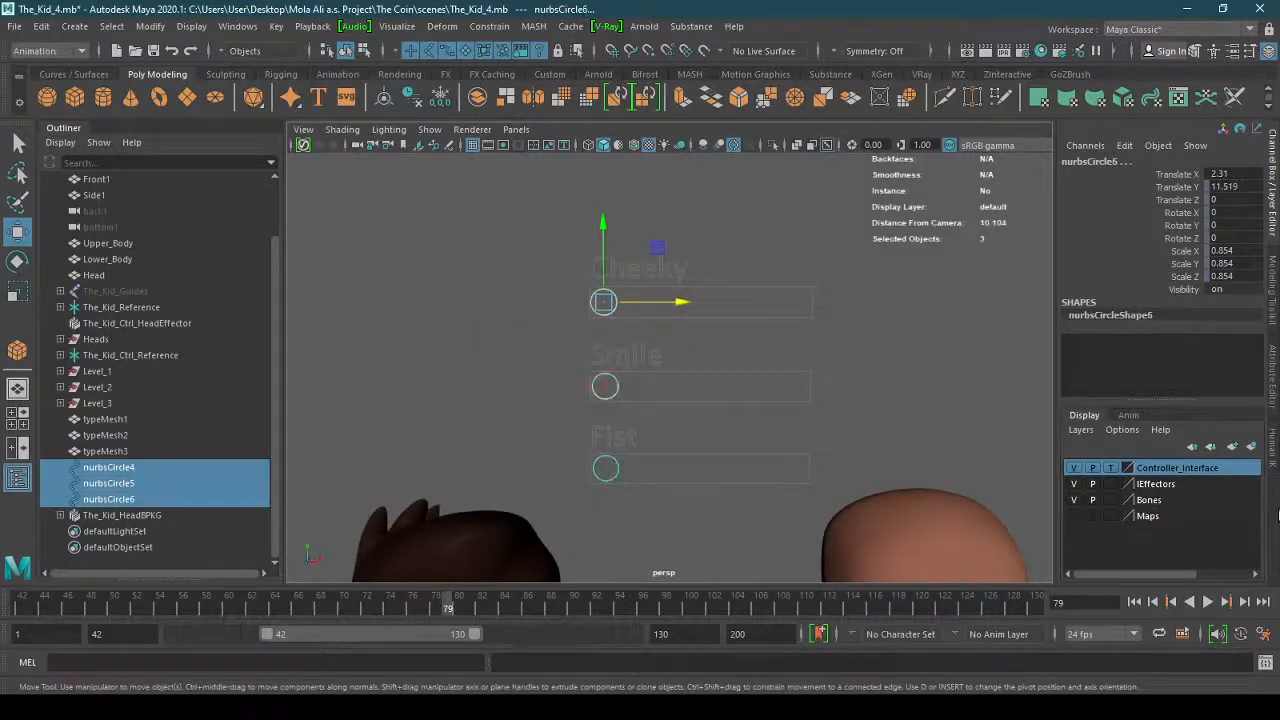
{"action": "left_click", "coordinate": [1251, 448]}
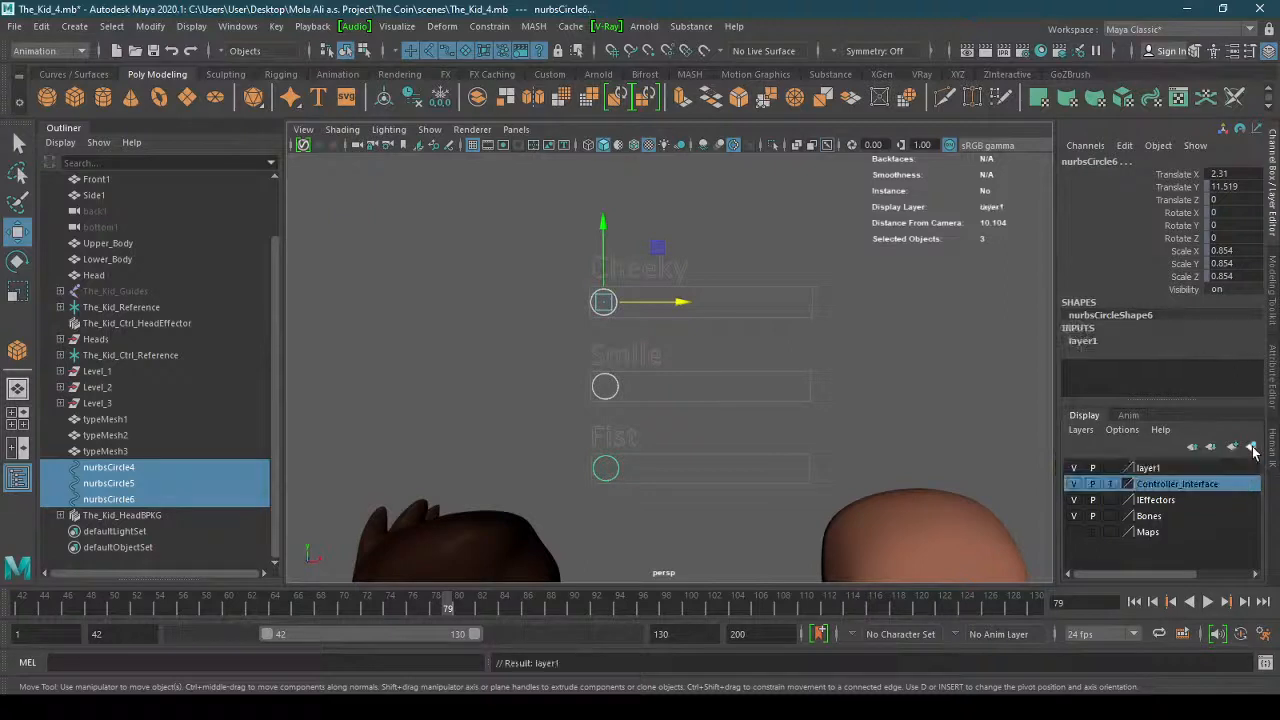
Rename the new display layer as Controller_Knobs and save it.
{"action": "double_click", "coordinate": [1148, 468]}
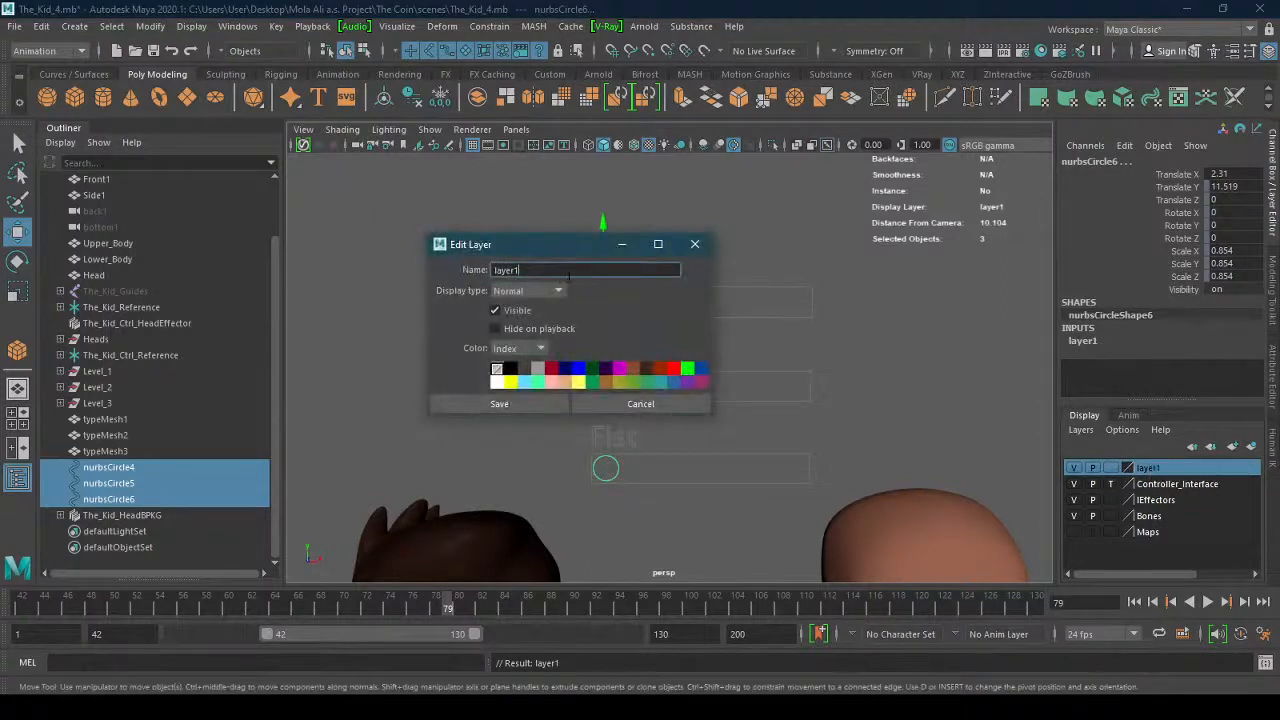
{"action": "type", "text": "Knobs"}
{"action": "type", "text": "Controller"}
{"action": "type", "text": "_"}
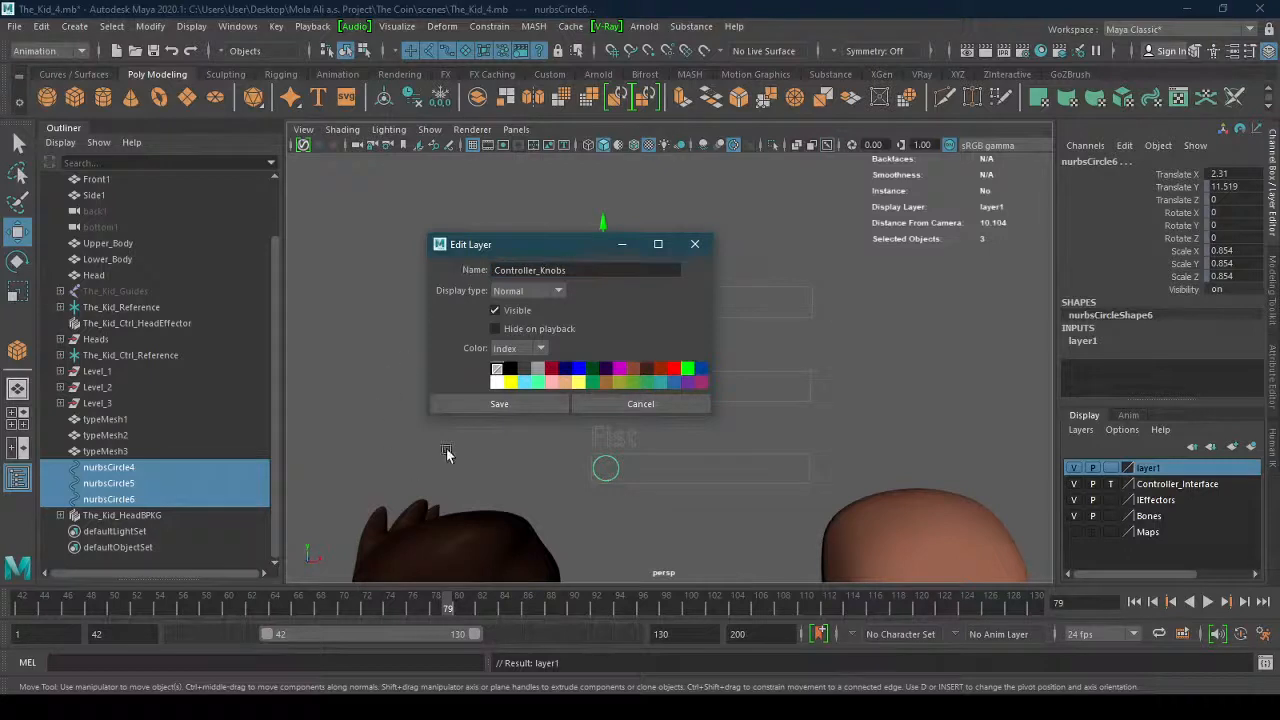
{"action": "left_click", "coordinate": [502, 403]}
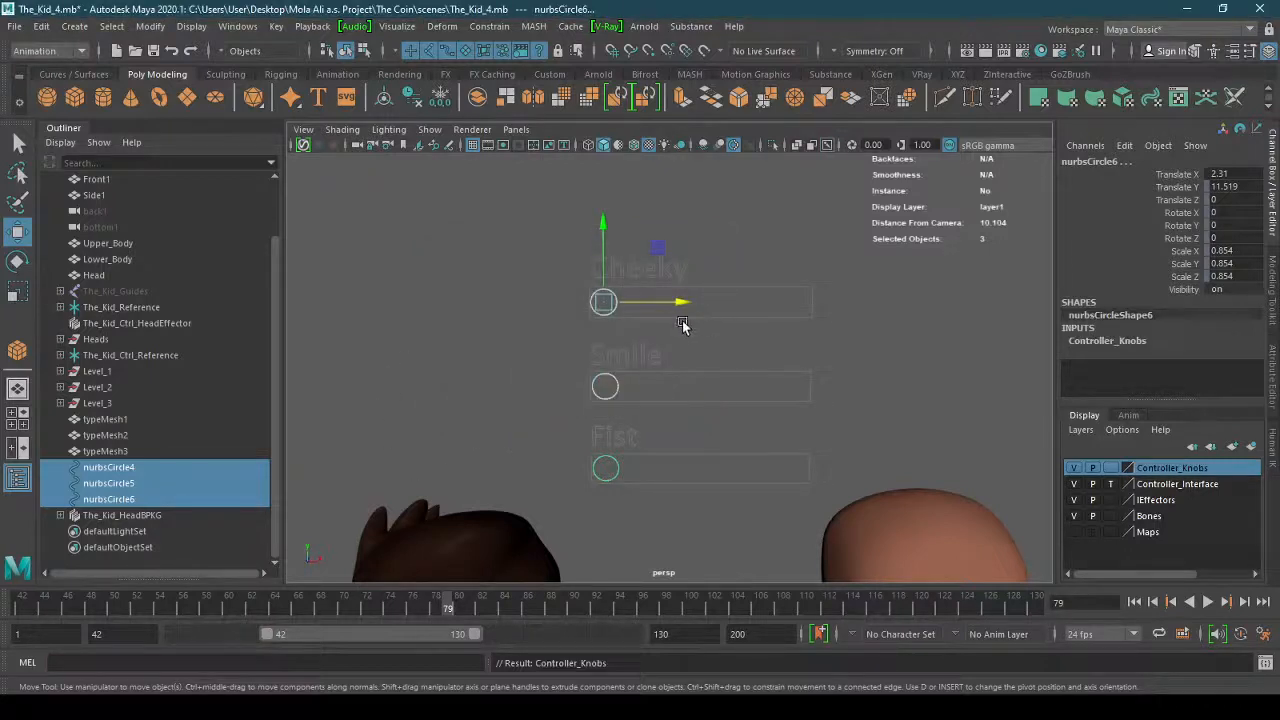
Check the Controller_Knobs layer by toggling its visibility off and on, and clear the selection.
{"action": "left_click", "coordinate": [1074, 468]}
{"action": "left_click", "coordinate": [1074, 468]}
{"action": "left_click", "coordinate": [800, 362]}
{"action": "key", "text": "a"}
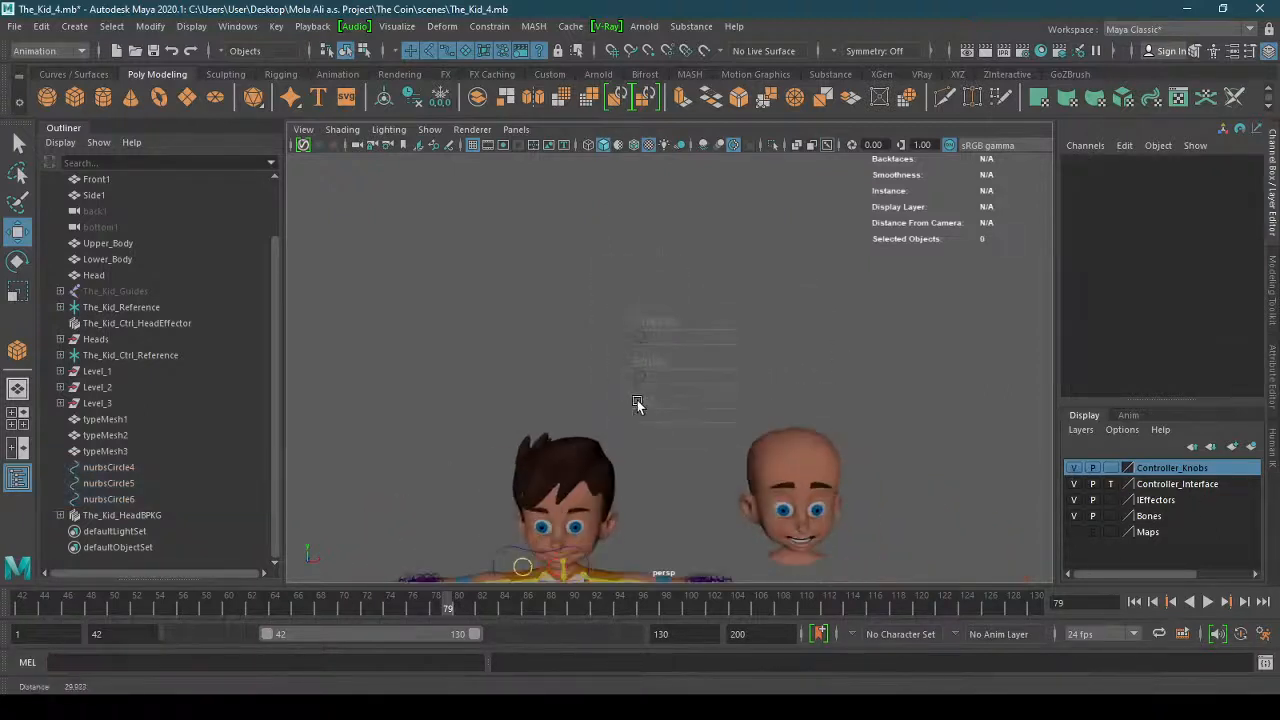
Open the Set Driven Key window and select the Fist slider circle in the scene.
{"action": "right_click_drag", "start_coordinate": [779, 312], "coordinate": [712, 392], "text": "alt"}
{"action": "middle_click_drag", "start_coordinate": [689, 434], "coordinate": [691, 346], "text": "alt"}
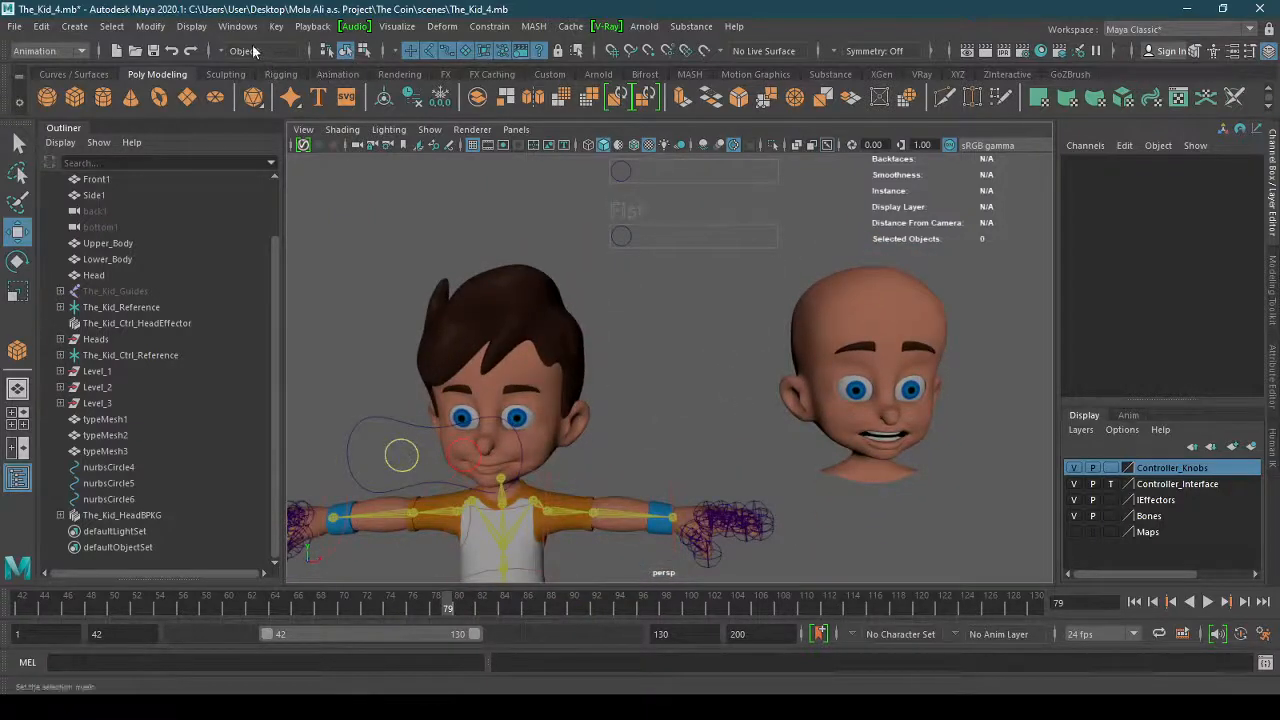
{"action": "left_click", "coordinate": [277, 27]}
{"action": "mouse_move", "coordinate": [422, 163]}
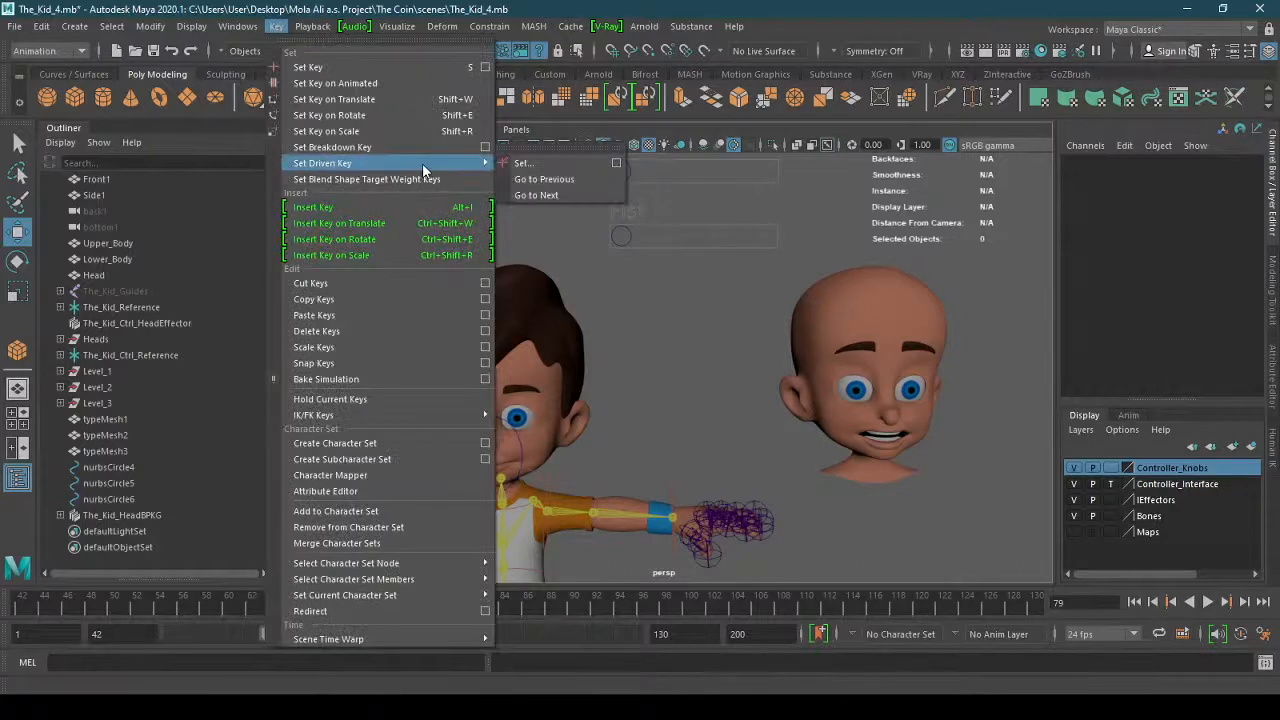
{"action": "left_click", "coordinate": [617, 162]}
{"action": "left_click", "coordinate": [677, 329]}
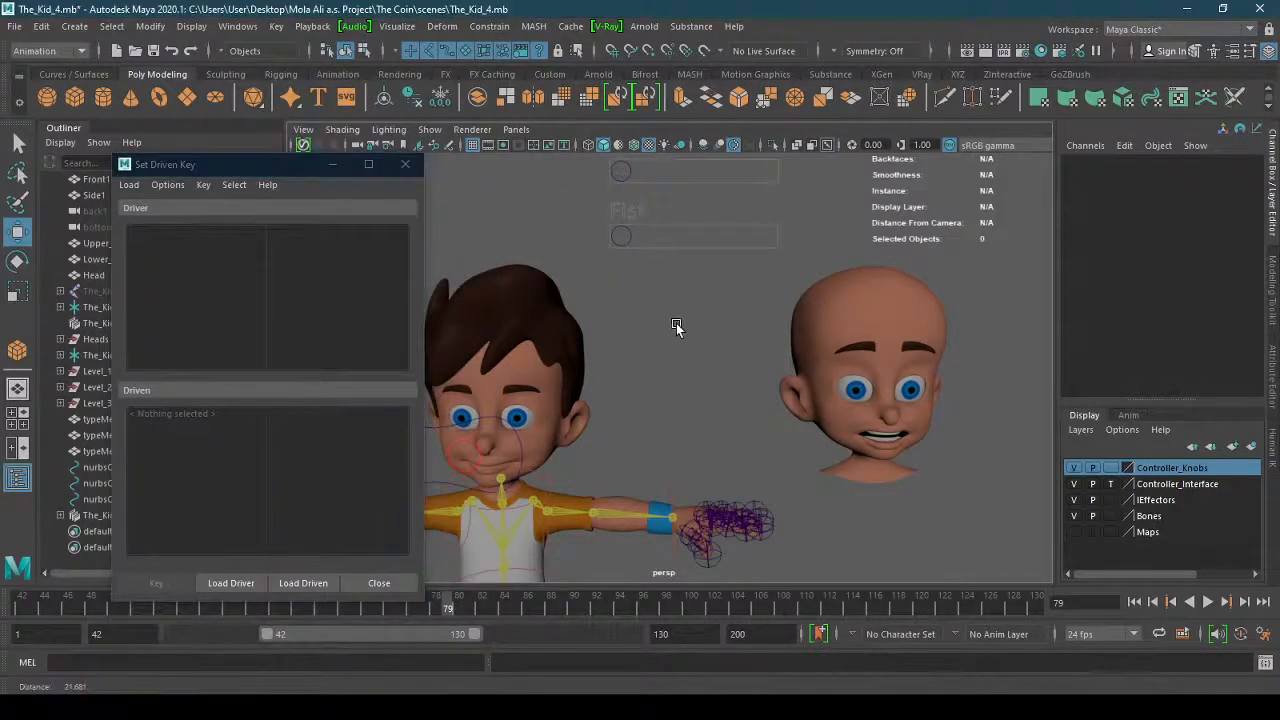
{"action": "scroll", "coordinate": [677, 329], "scroll_direction": "down", "scroll_amount": 4}
{"action": "left_click", "coordinate": [563, 283]}
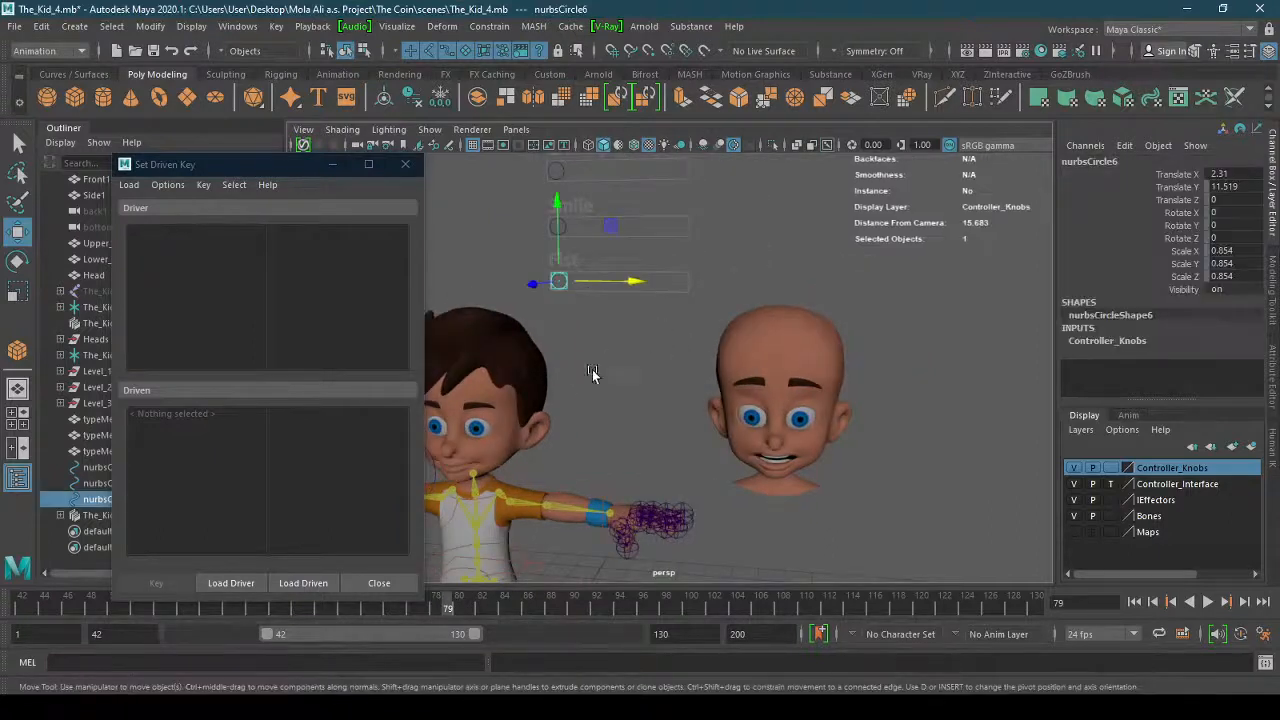
Load the Fist slider circle as the driver and choose its Translate X attribute.
{"action": "scroll", "coordinate": [600, 355], "scroll_direction": "up", "scroll_amount": 3}
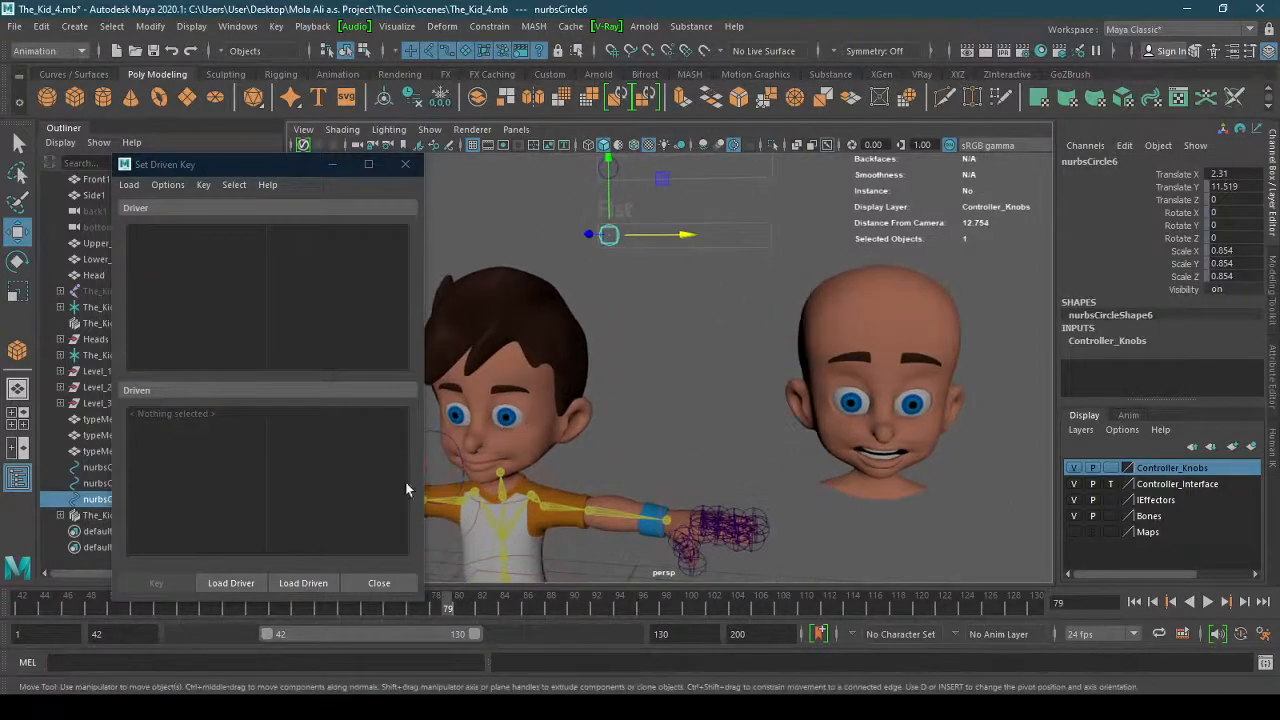
{"action": "left_click", "coordinate": [257, 582]}
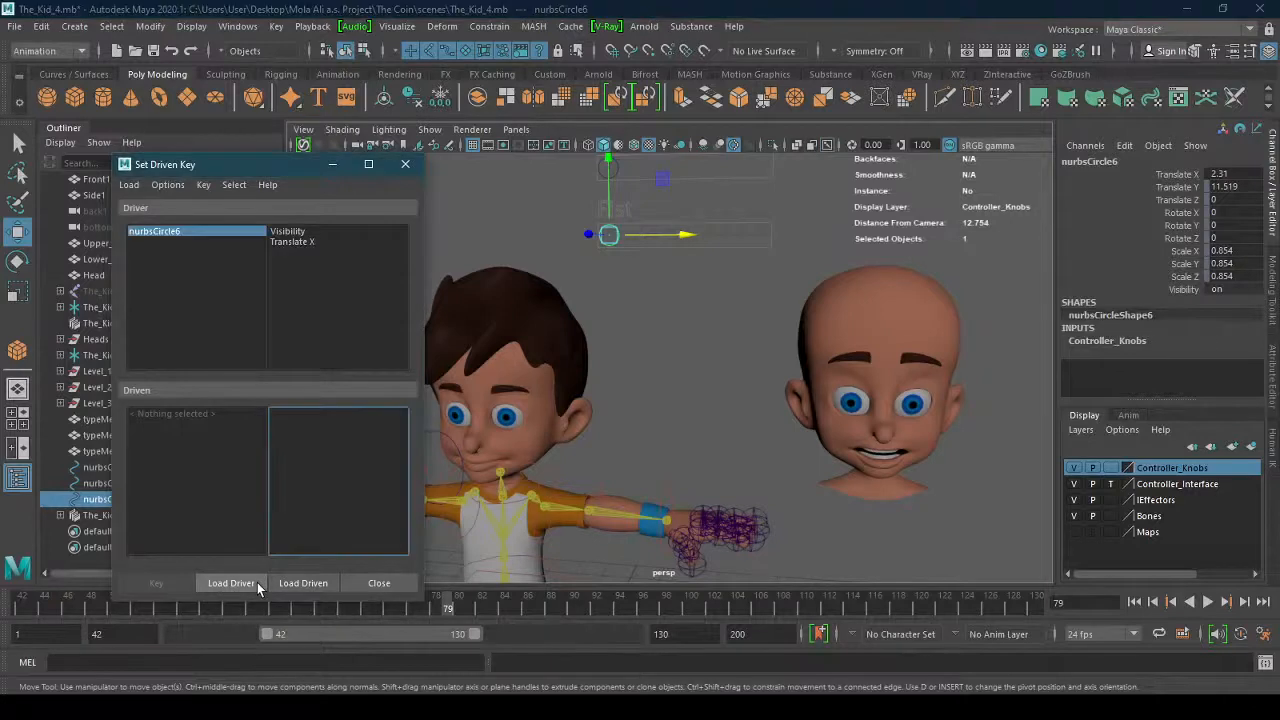
{"action": "left_click", "coordinate": [305, 243]}
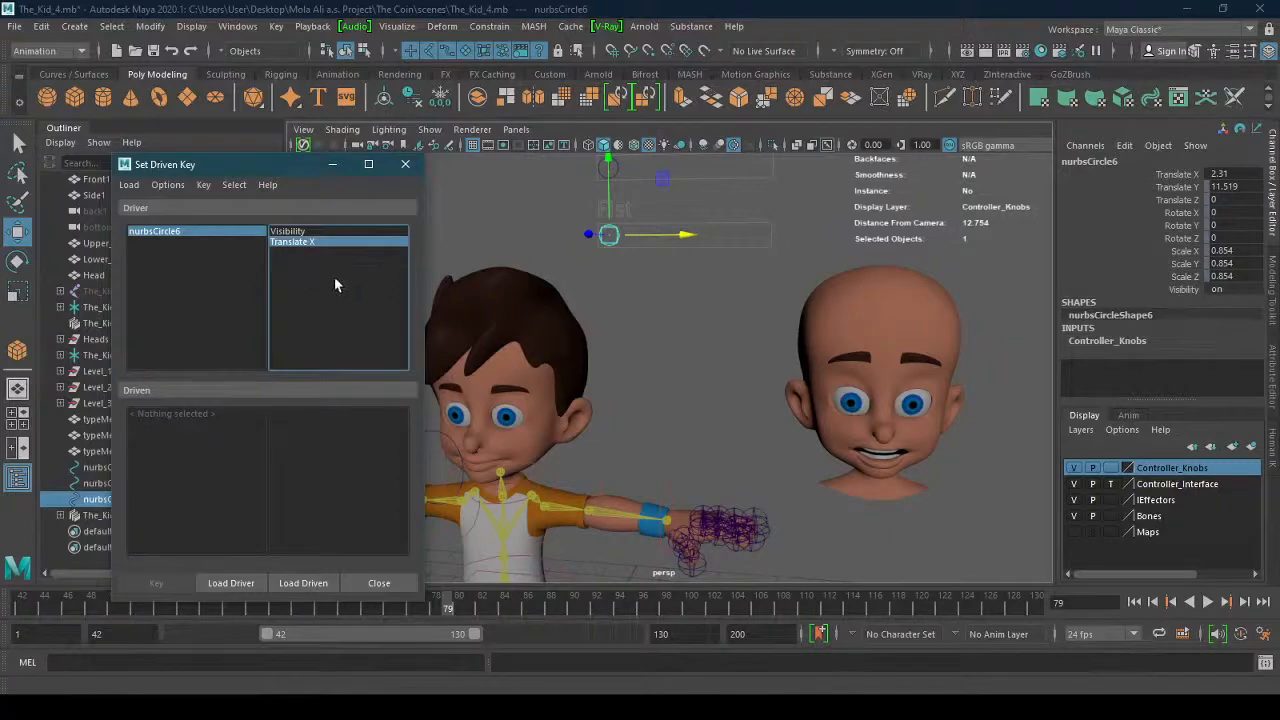
Select the three joints of the finger farthest from the thumb, joint4, joint3 and joint2, on the character's outstretched hand.
{"action": "left_click_drag", "start_coordinate": [543, 354], "coordinate": [640, 290], "text": "alt"}
{"action": "middle_click_drag", "start_coordinate": [643, 370], "coordinate": [649, 288], "text": "alt"}
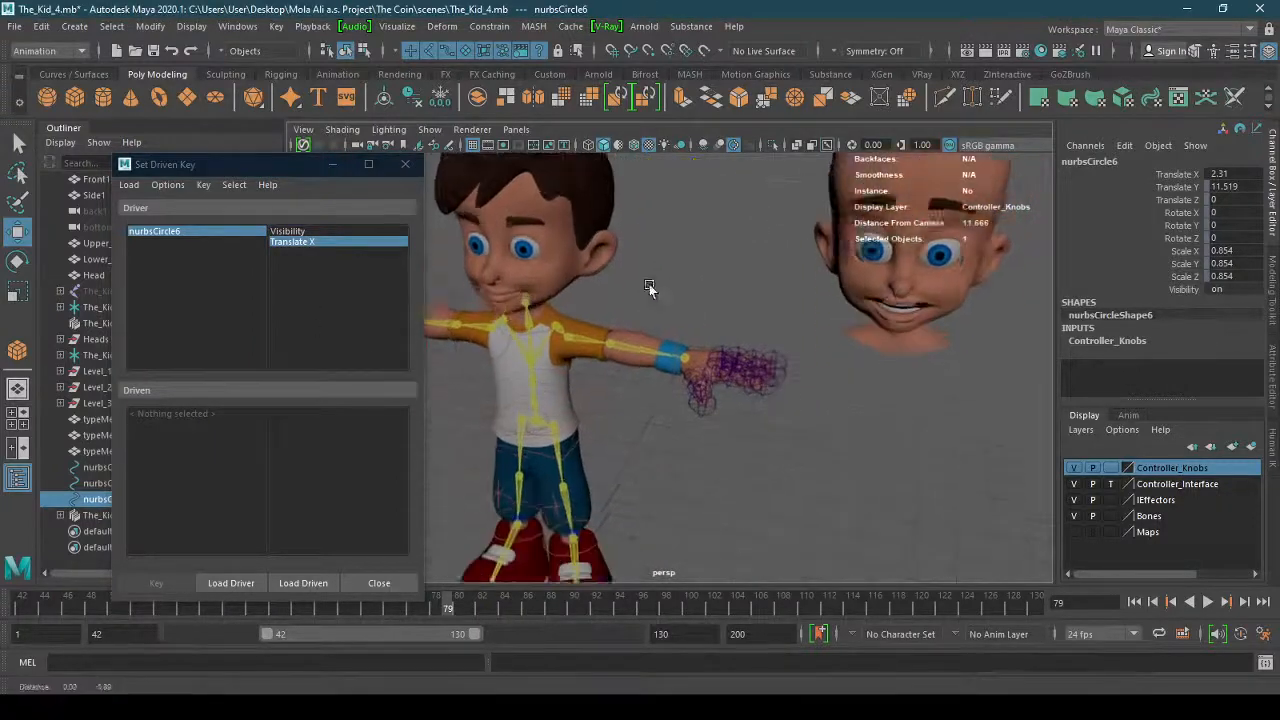
{"action": "left_click_drag", "start_coordinate": [649, 288], "coordinate": [675, 300], "text": "alt"}
{"action": "right_click_drag", "start_coordinate": [675, 300], "coordinate": [746, 276], "text": "alt"}
{"action": "left_click_drag", "start_coordinate": [746, 276], "coordinate": [715, 261], "text": "alt"}
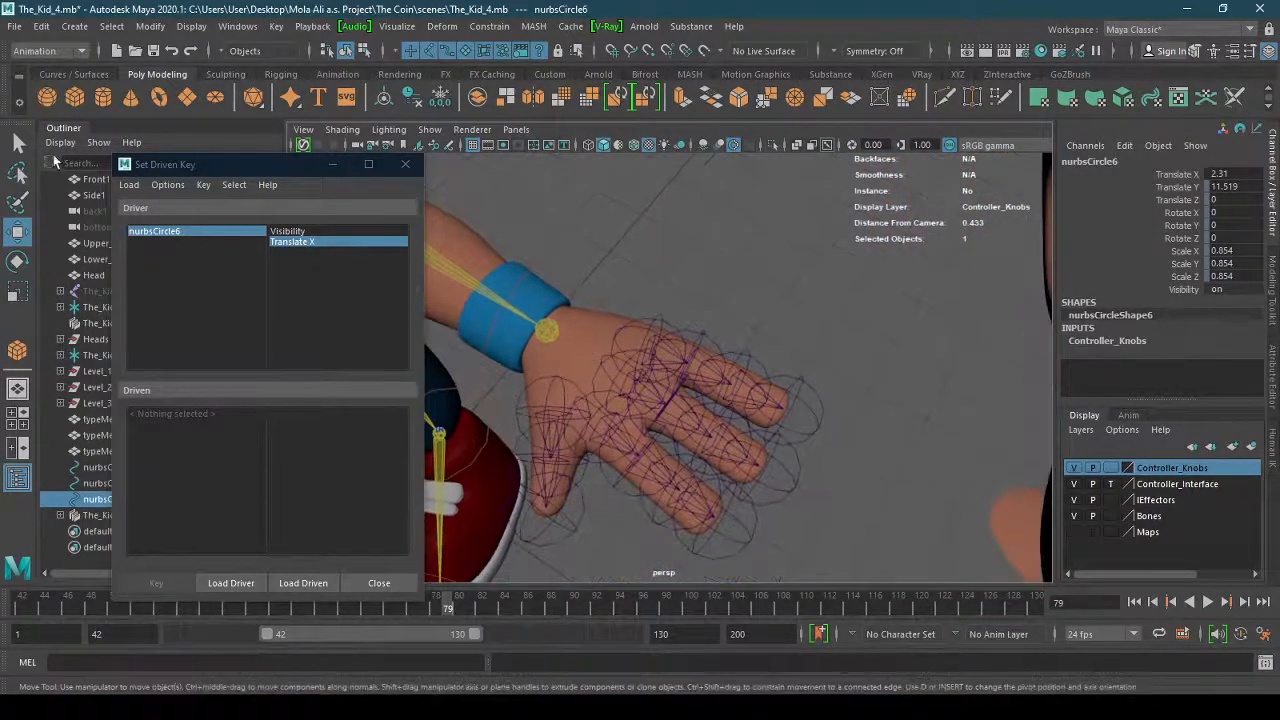
{"action": "key", "text": "q"}
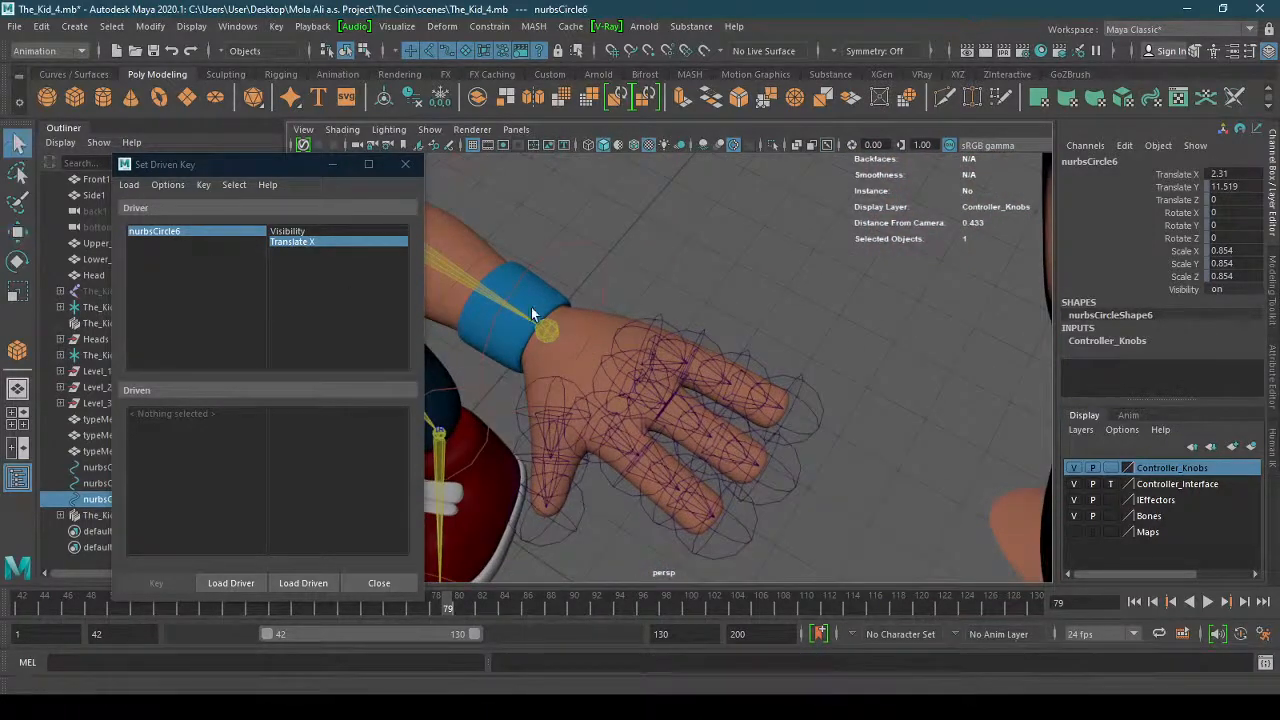
{"action": "left_click", "coordinate": [662, 320]}
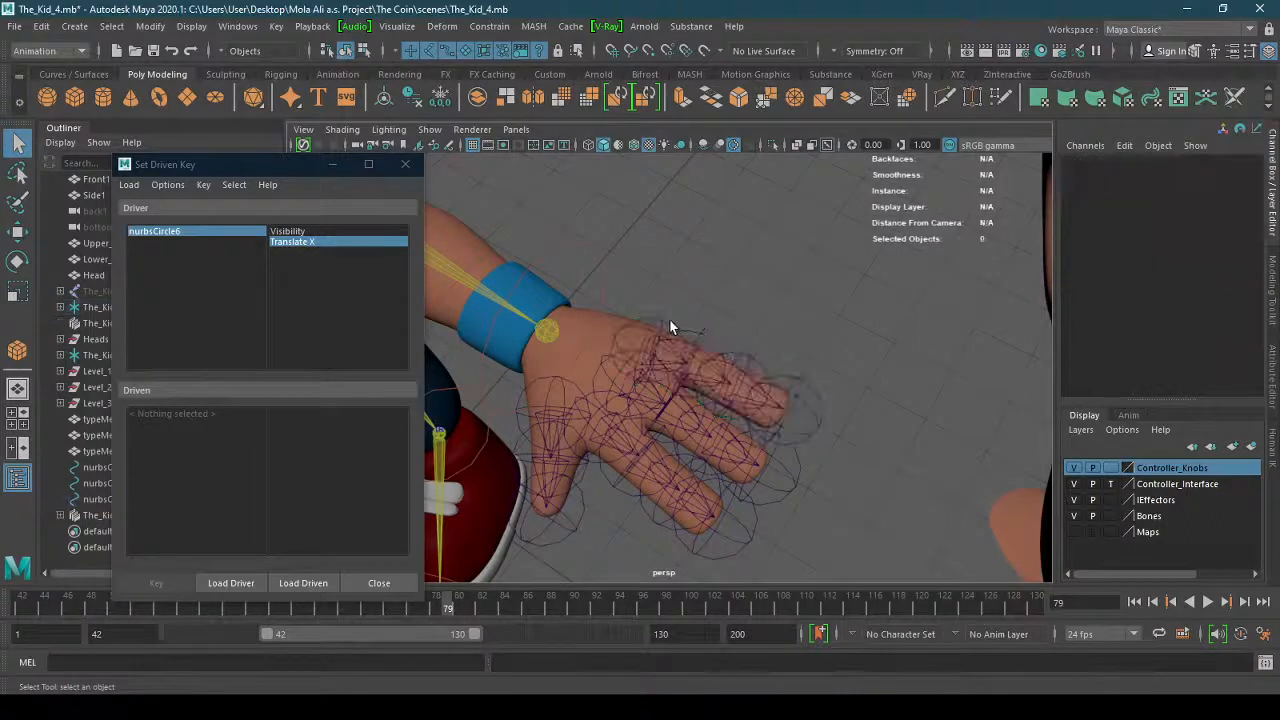
{"action": "left_click", "coordinate": [745, 320]}
{"action": "left_click", "coordinate": [811, 390]}
{"action": "left_click", "coordinate": [796, 390]}
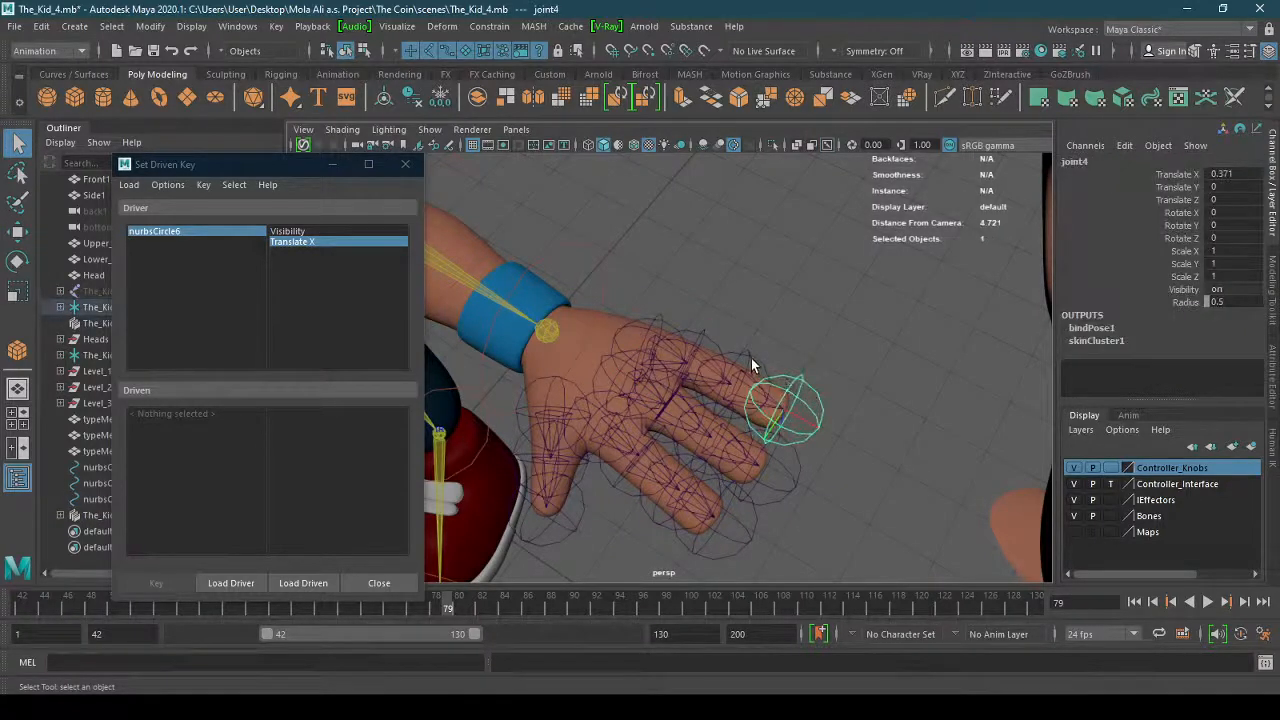
{"action": "left_click", "coordinate": [750, 360], "text": "shift"}
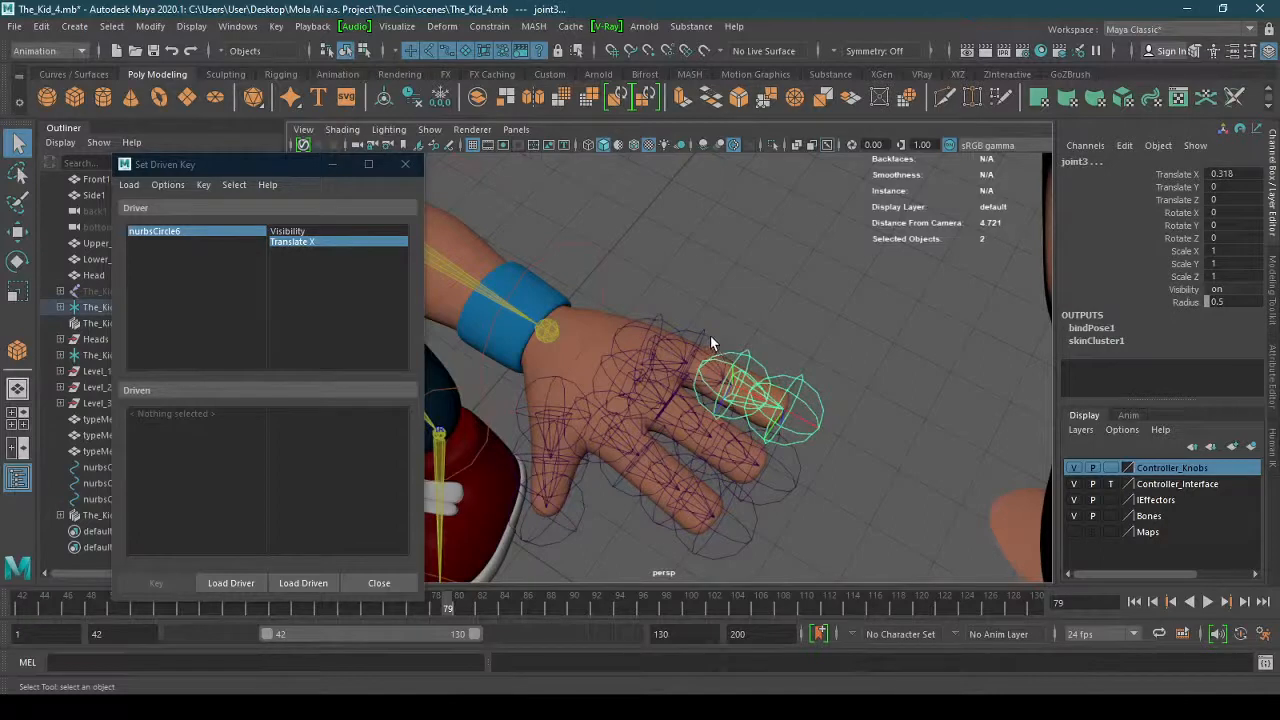
{"action": "left_click", "coordinate": [710, 342], "text": "shift"}
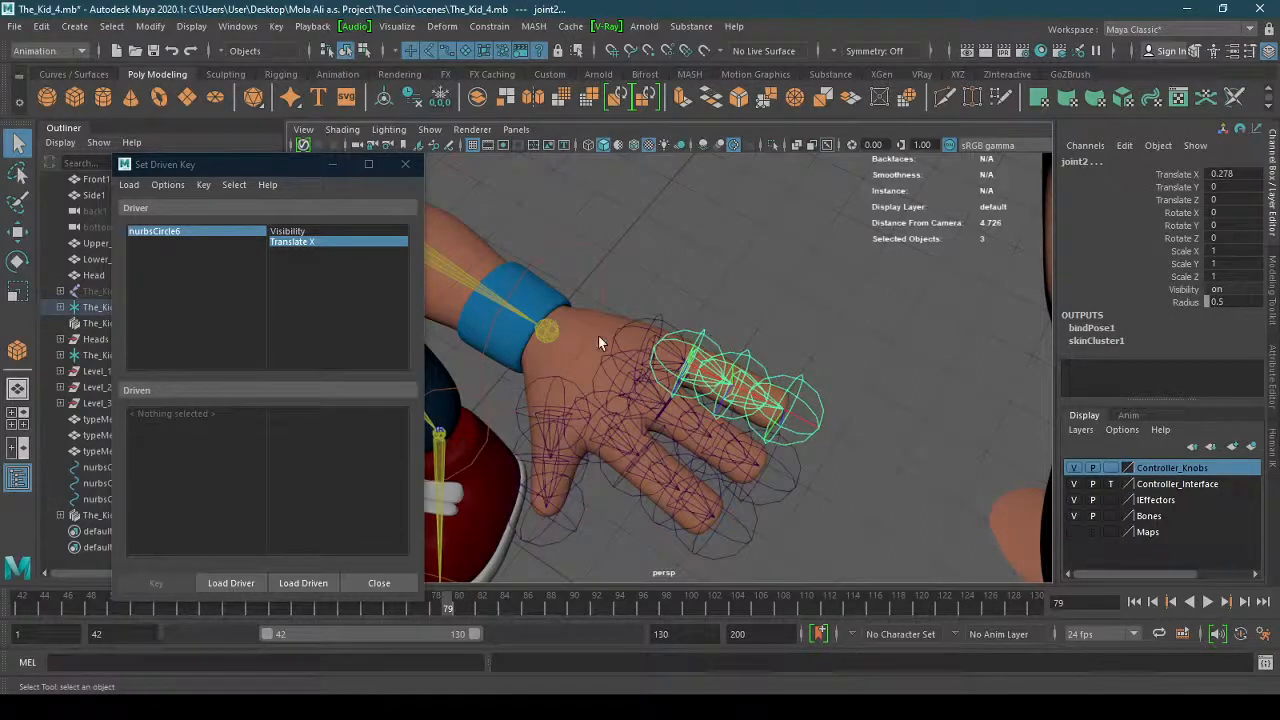
Test-bend the three selected finger joints about -76 degrees around Z, and undo the rotation.
{"action": "key", "text": "e"}
{"action": "left_click_drag", "start_coordinate": [720, 338], "coordinate": [750, 404]}
{"action": "key", "text": "ctrl+z"}
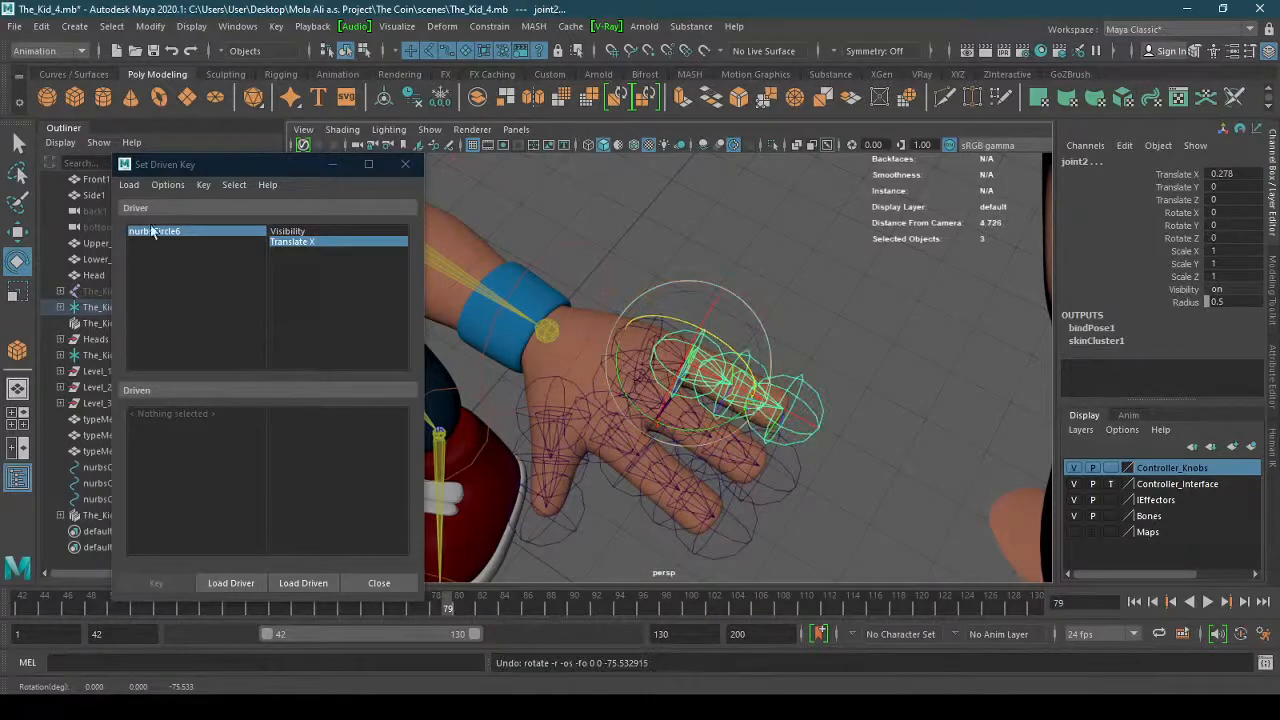
Add the three joints of the middle finger and the three of the finger next to the thumb to the selection.
{"action": "key", "text": "q"}
{"action": "left_click", "coordinate": [797, 489], "text": "shift"}
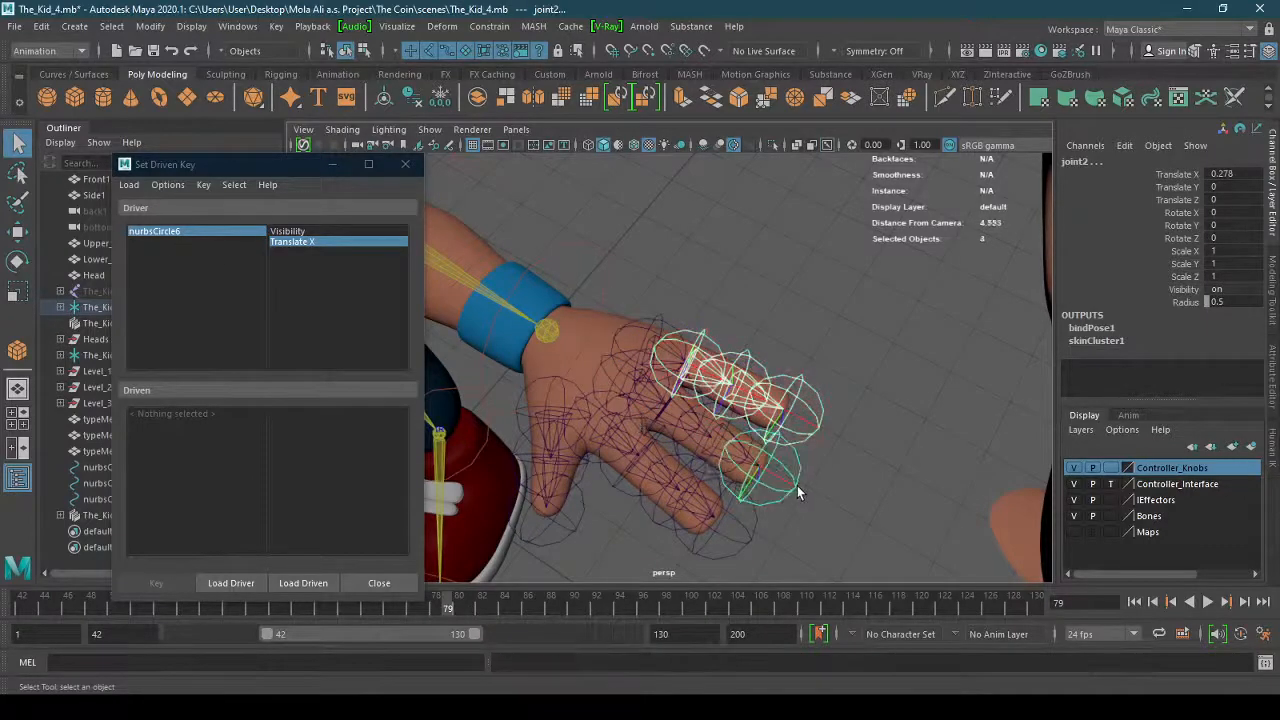
{"action": "scroll", "coordinate": [675, 446], "scroll_direction": "up", "scroll_amount": 5}
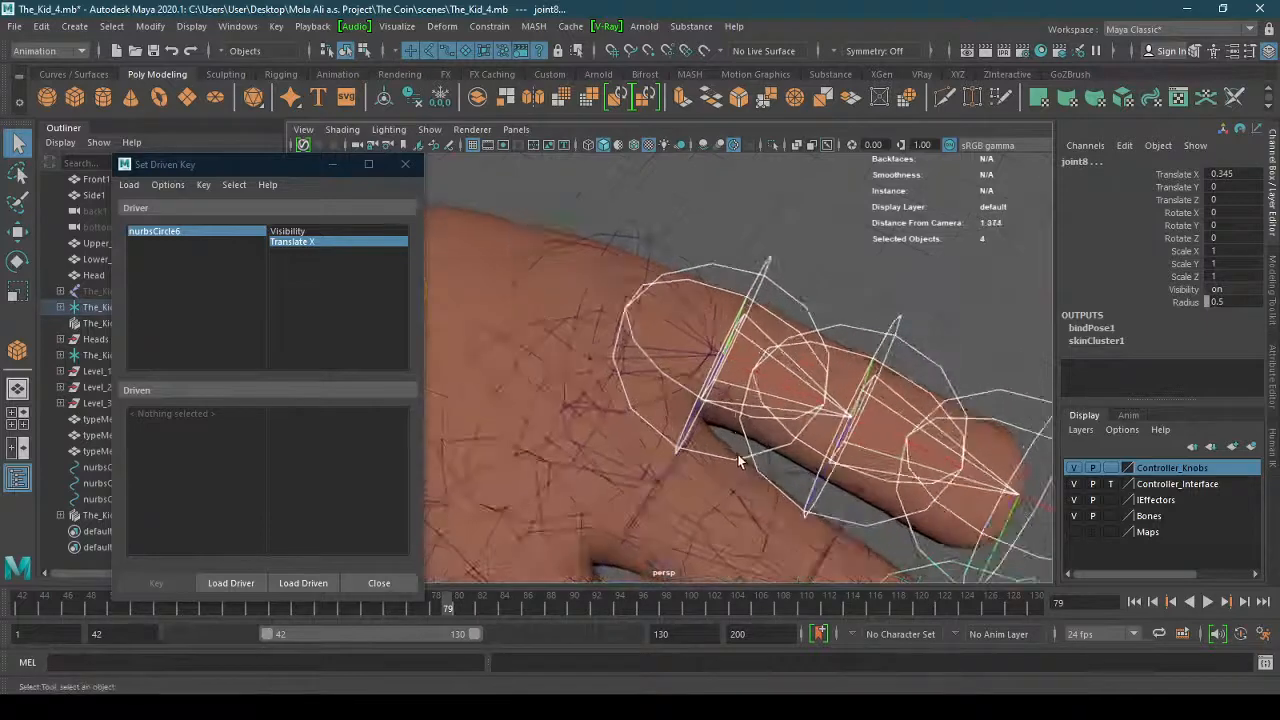
{"action": "scroll", "coordinate": [697, 451], "scroll_direction": "down", "scroll_amount": 3}
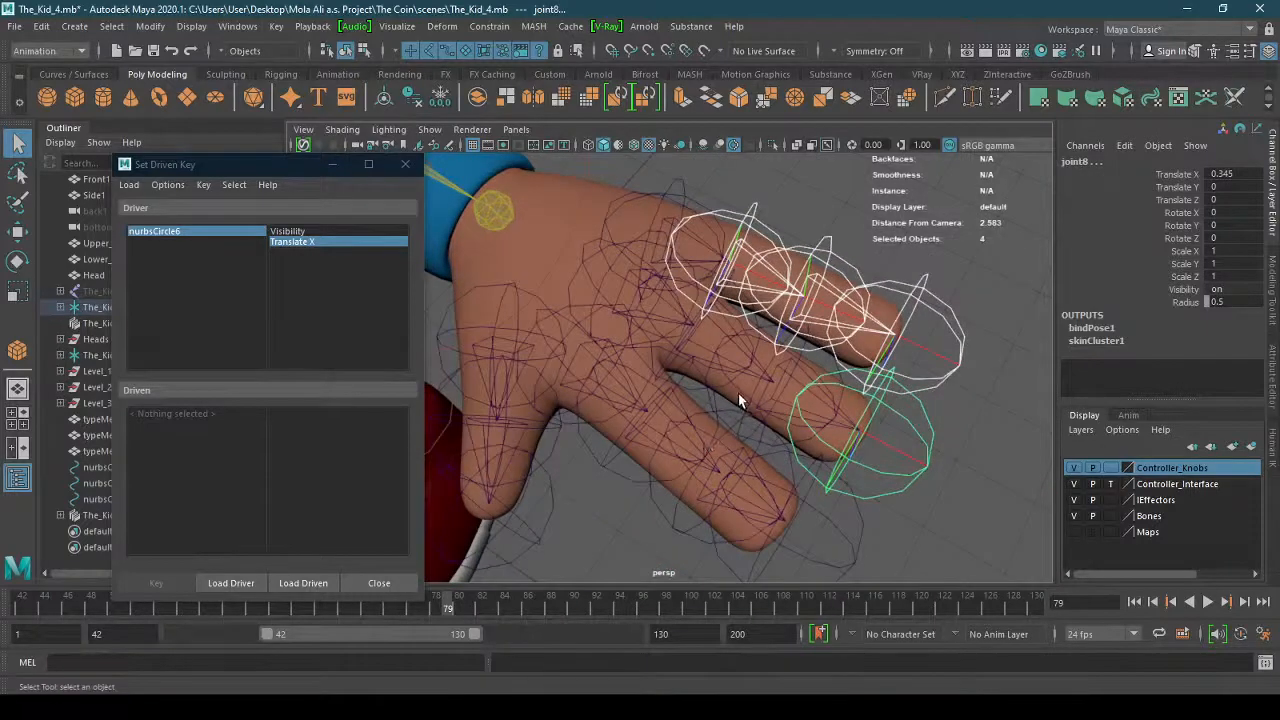
{"action": "left_click", "coordinate": [740, 400], "text": "shift"}
{"action": "left_click", "coordinate": [696, 343], "text": "shift"}
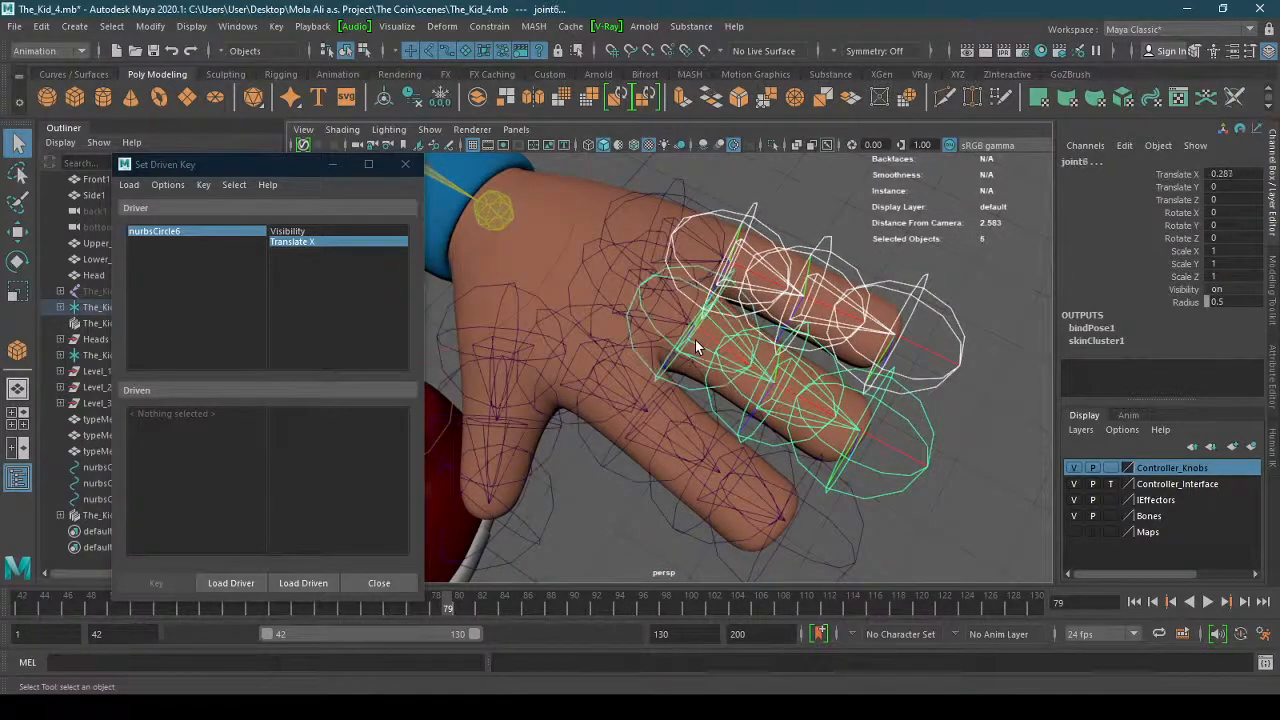
{"action": "left_click", "coordinate": [836, 522], "text": "shift"}
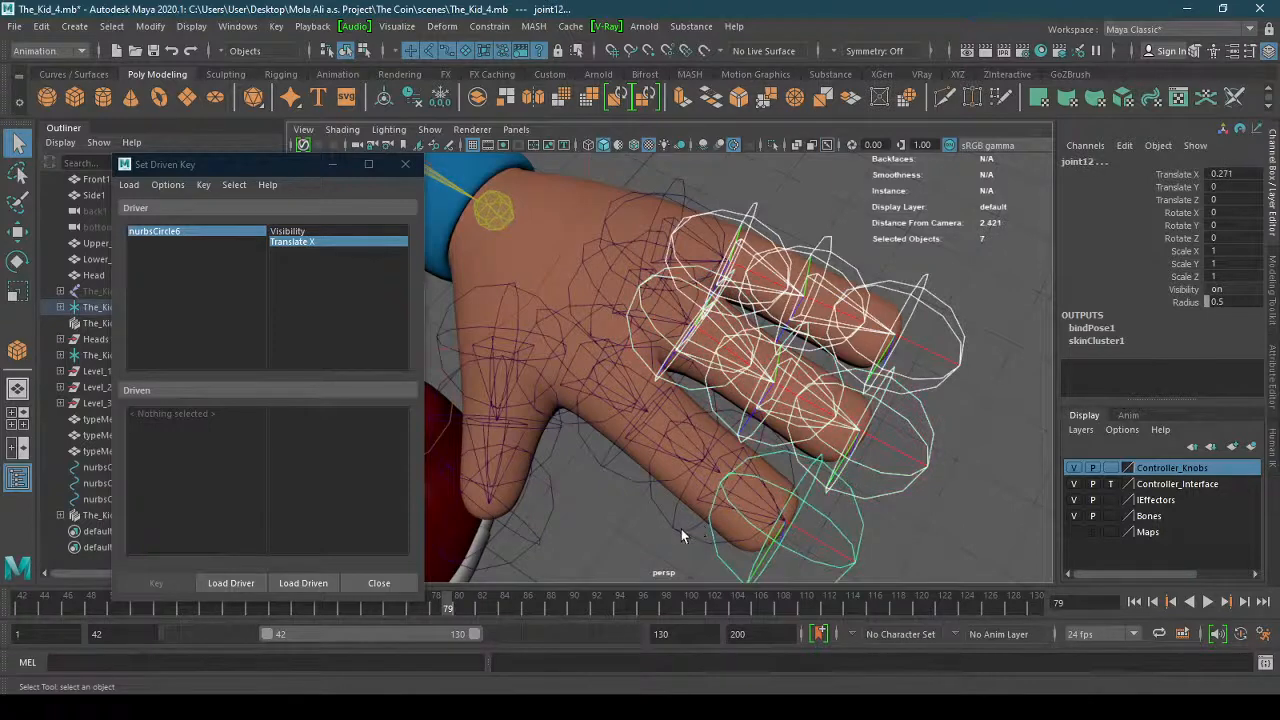
{"action": "left_click", "coordinate": [617, 476], "text": "shift"}
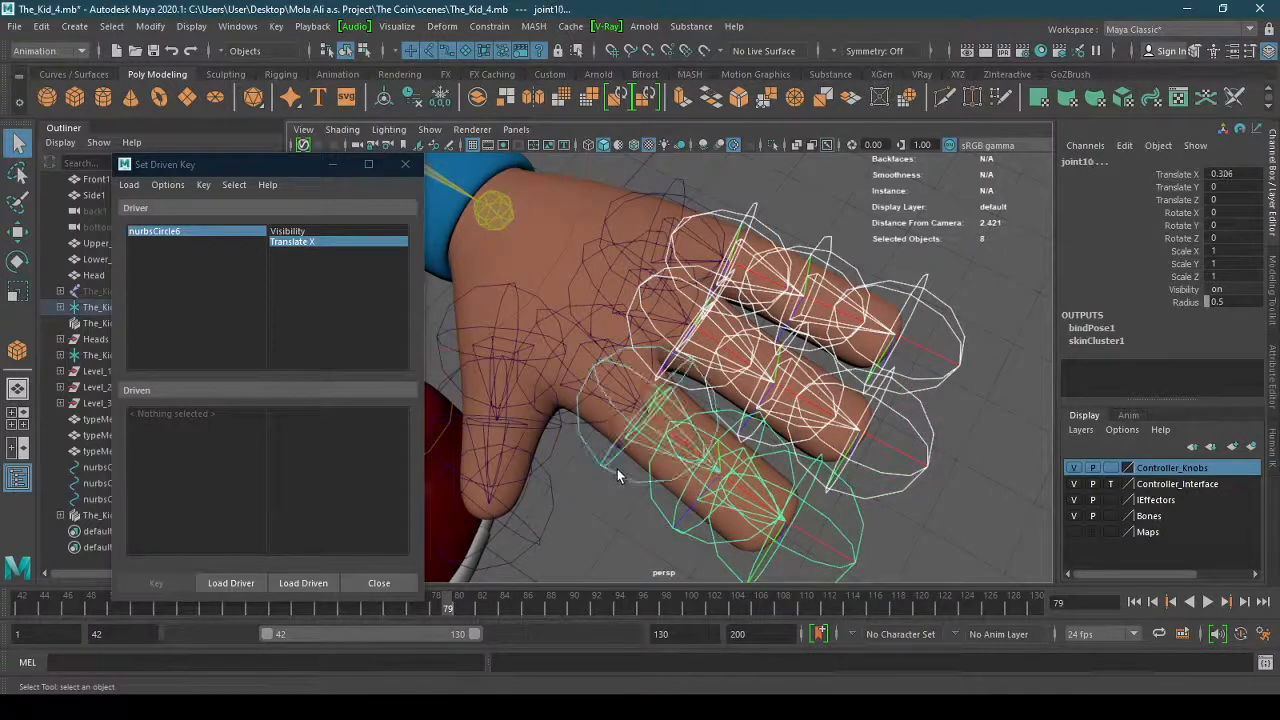
Load the nine selected finger joints as driven objects and highlight them all, from joint4 to joint10.
{"action": "scroll", "coordinate": [678, 469], "scroll_direction": "down", "scroll_amount": 5}
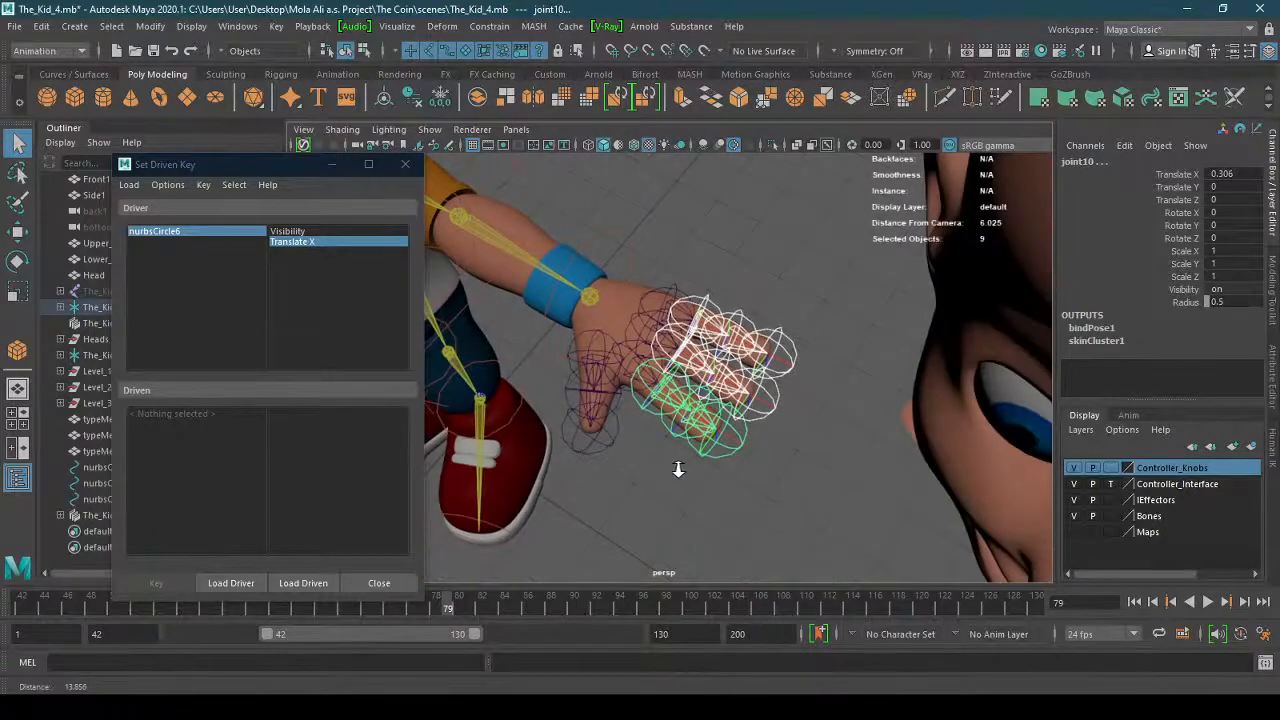
{"action": "mouse_move", "coordinate": [678, 469]}
{"action": "right_mouse_down", "text": "alt"}
{"action": "mouse_move", "coordinate": [694, 463]}
{"action": "mouse_move", "coordinate": [677, 466]}
{"action": "right_mouse_up", "text": "alt"}
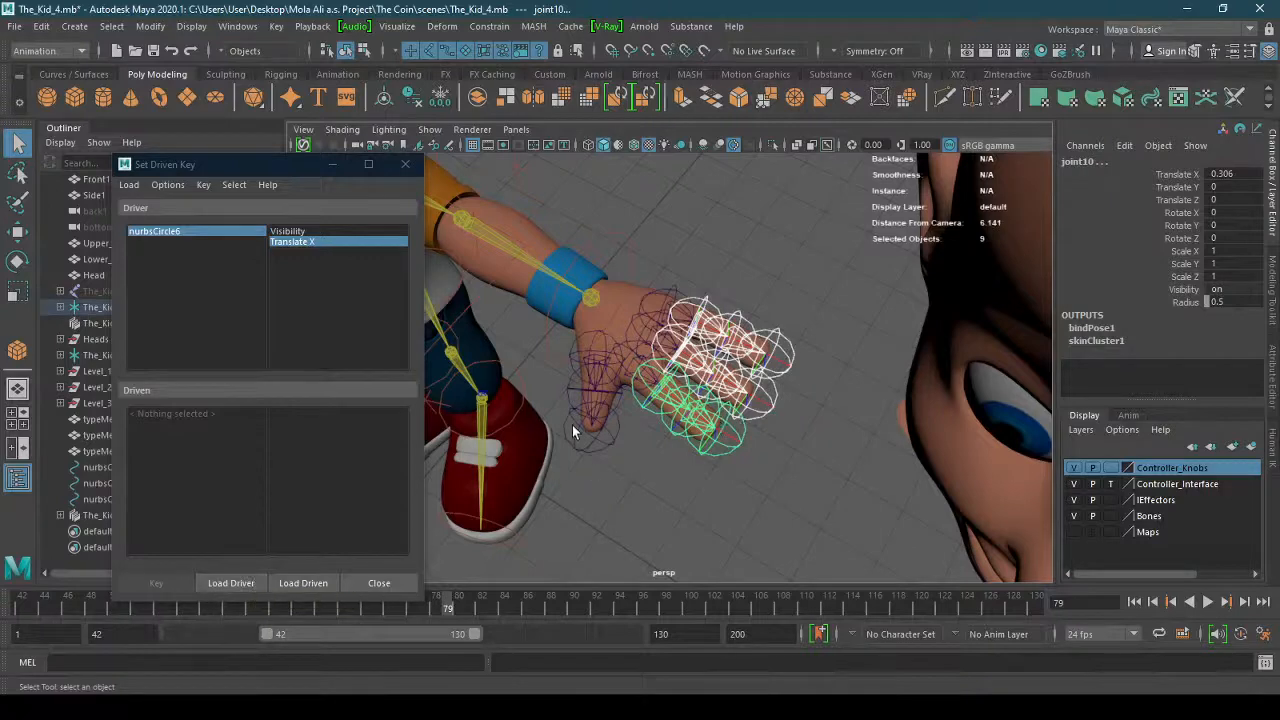
{"action": "right_click_drag", "start_coordinate": [572, 425], "coordinate": [698, 411], "text": "alt"}
{"action": "left_click_drag", "start_coordinate": [698, 411], "coordinate": [632, 458], "text": "alt"}
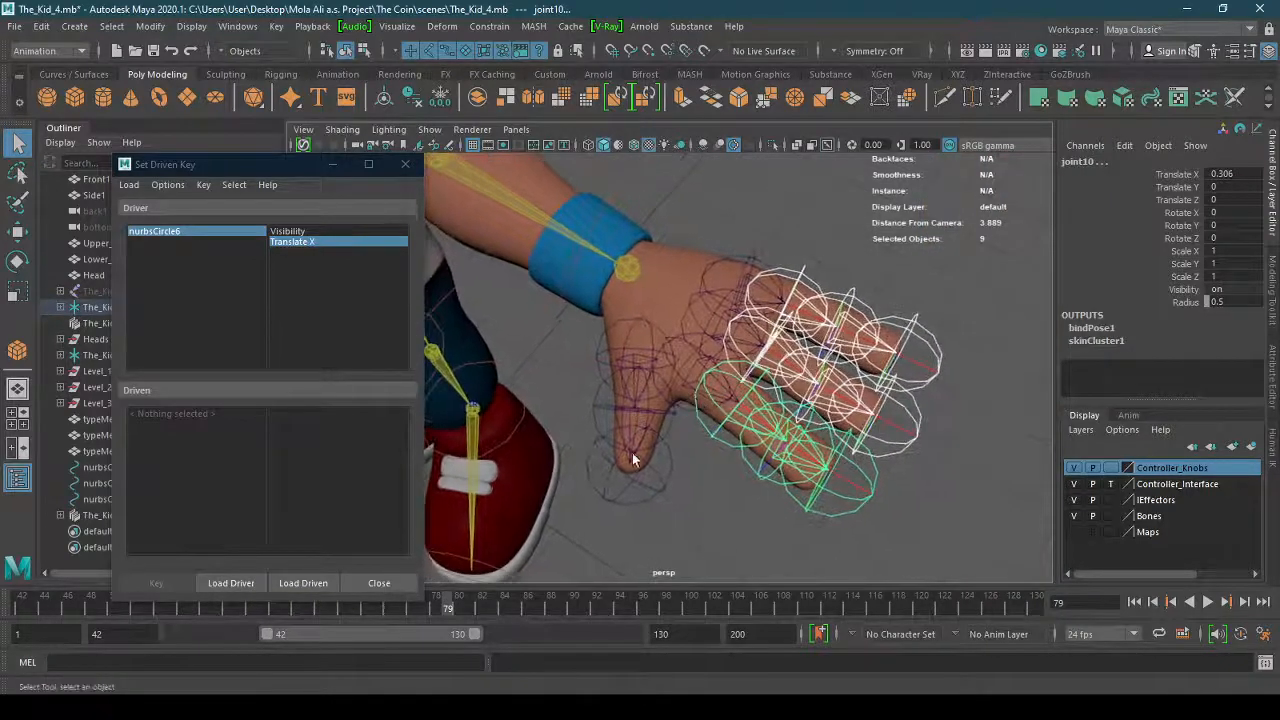
{"action": "right_click_drag", "start_coordinate": [732, 452], "coordinate": [660, 460], "text": "alt"}
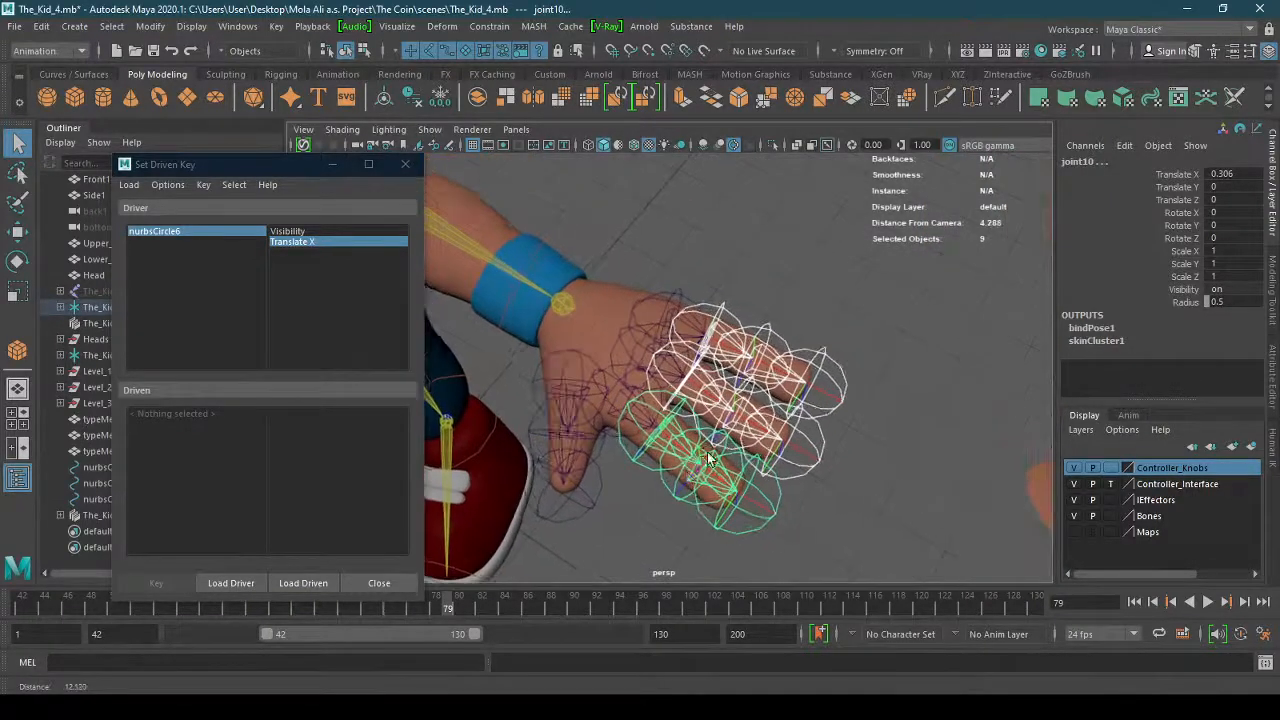
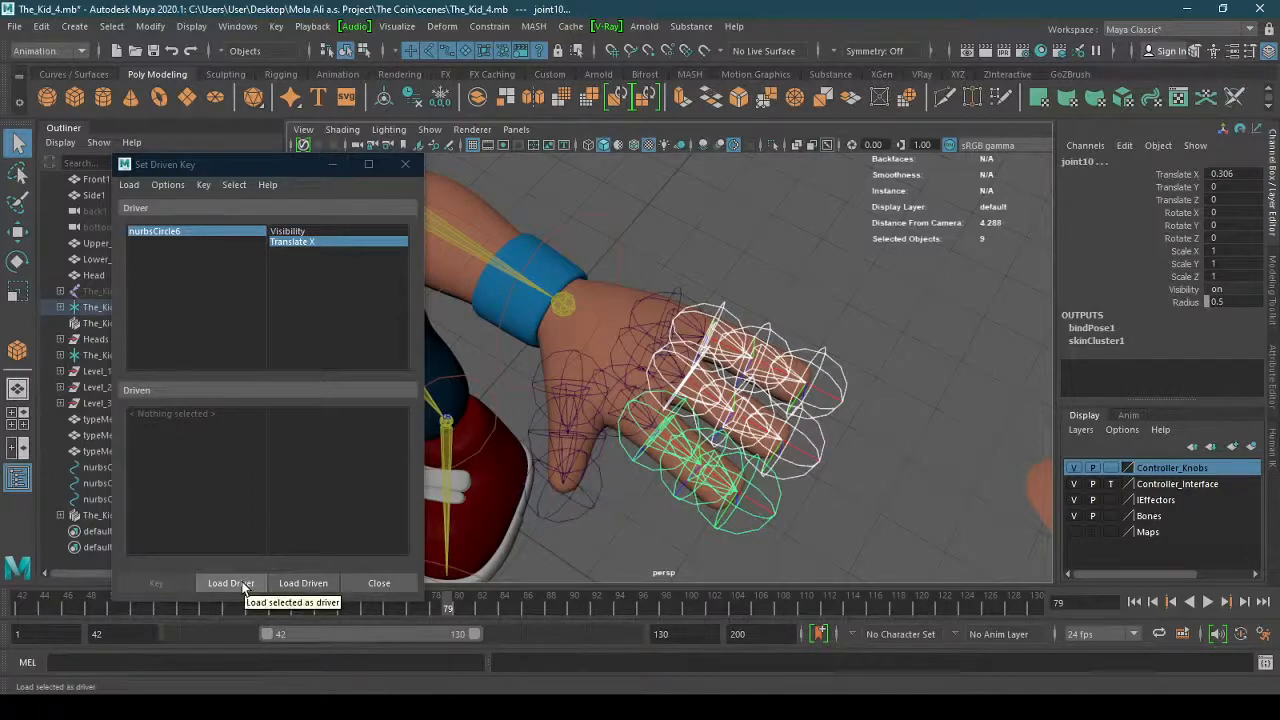
{"action": "left_click", "coordinate": [320, 585]}
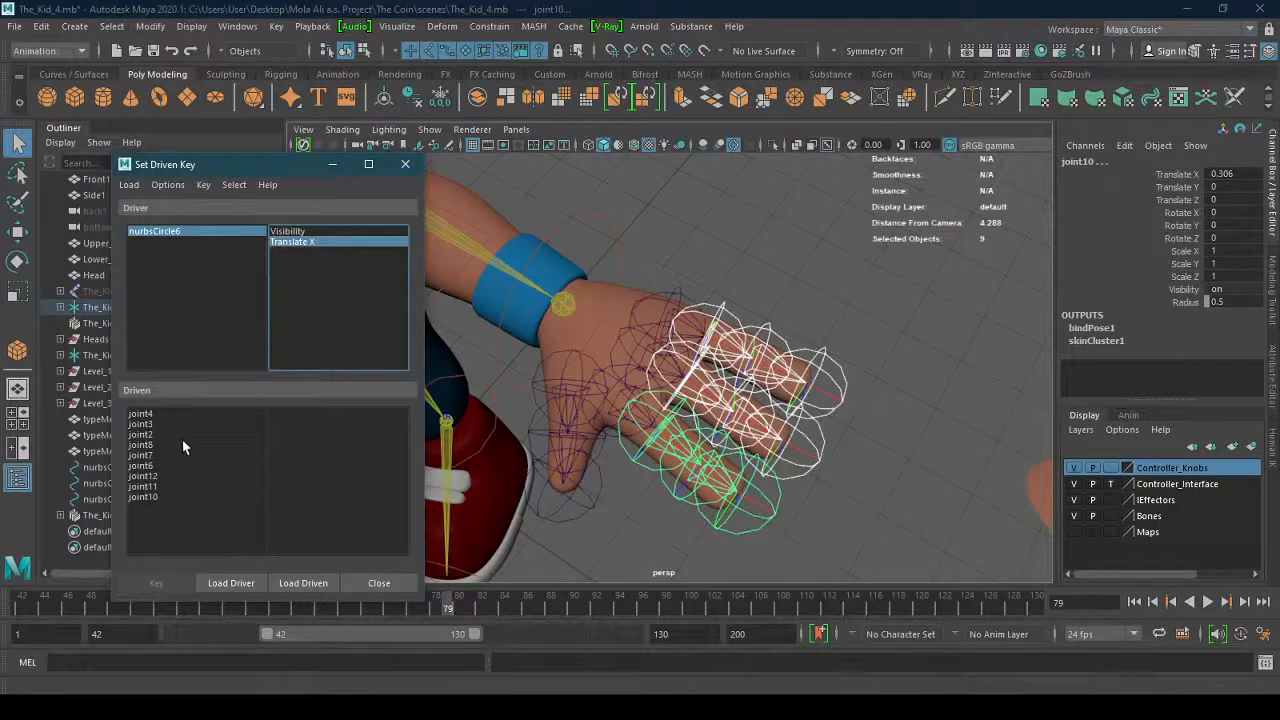
{"action": "left_click_drag", "start_coordinate": [180, 420], "coordinate": [180, 508]}
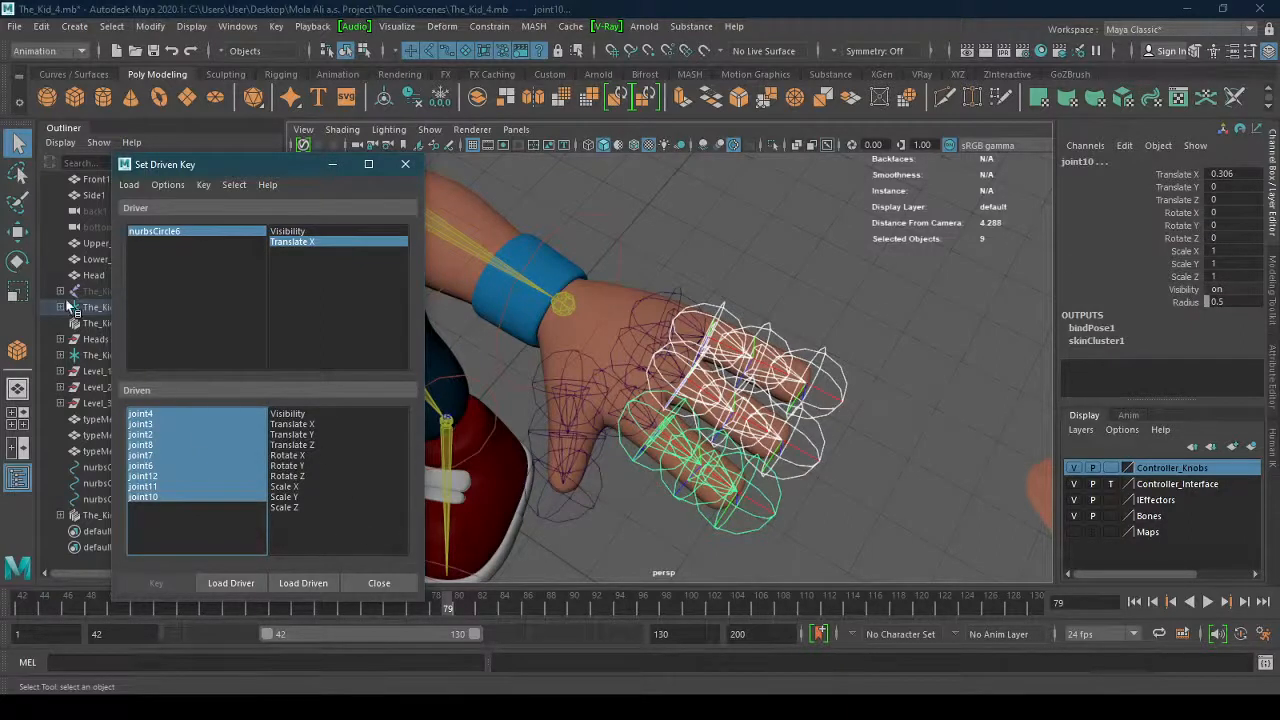
Test-rotate the nine finger joints about -14 degrees around Z to identify the bending axis, and undo the rotation.
{"action": "left_click", "coordinate": [17, 261]}
{"action": "left_click_drag", "start_coordinate": [690, 428], "coordinate": [703, 440]}
{"action": "key", "text": "ctrl+z"}
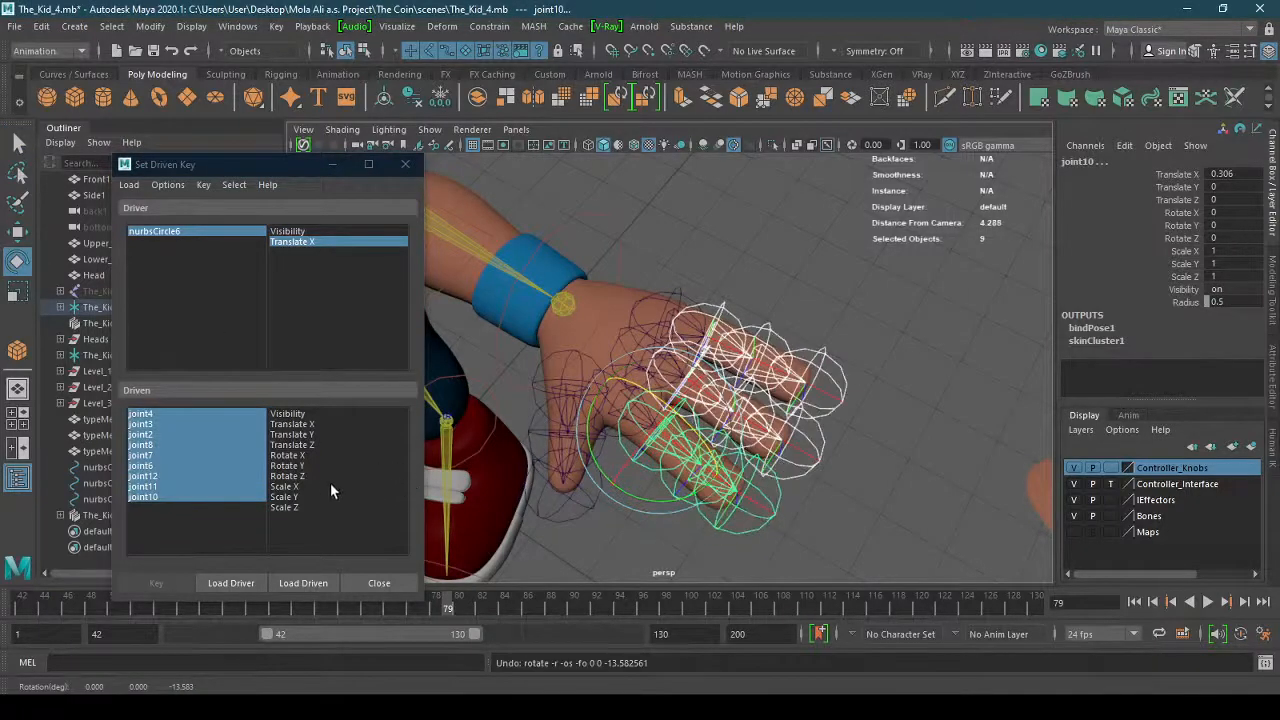
Choose Rotate Z as the driven attribute of the nine finger joints and key it with the hand open and the Fist slider at its start.
{"action": "left_click", "coordinate": [304, 476]}
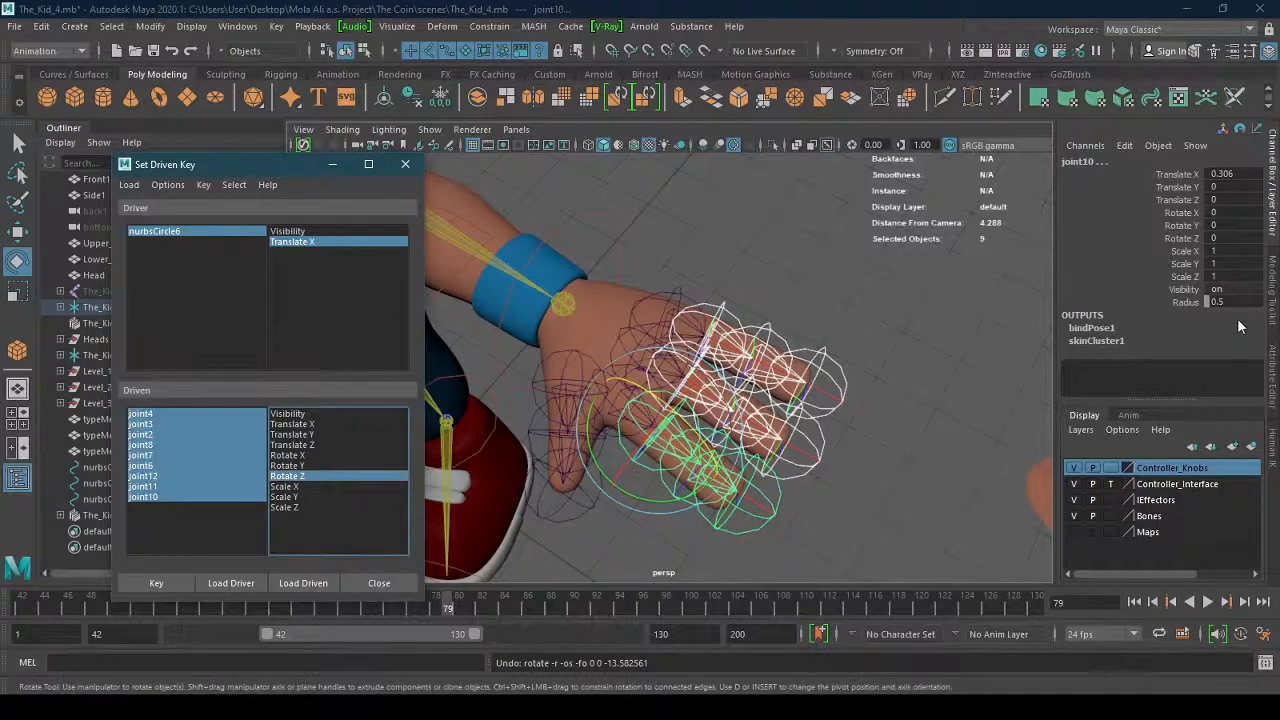
{"action": "right_click_drag", "start_coordinate": [990, 366], "coordinate": [740, 350], "text": "alt"}
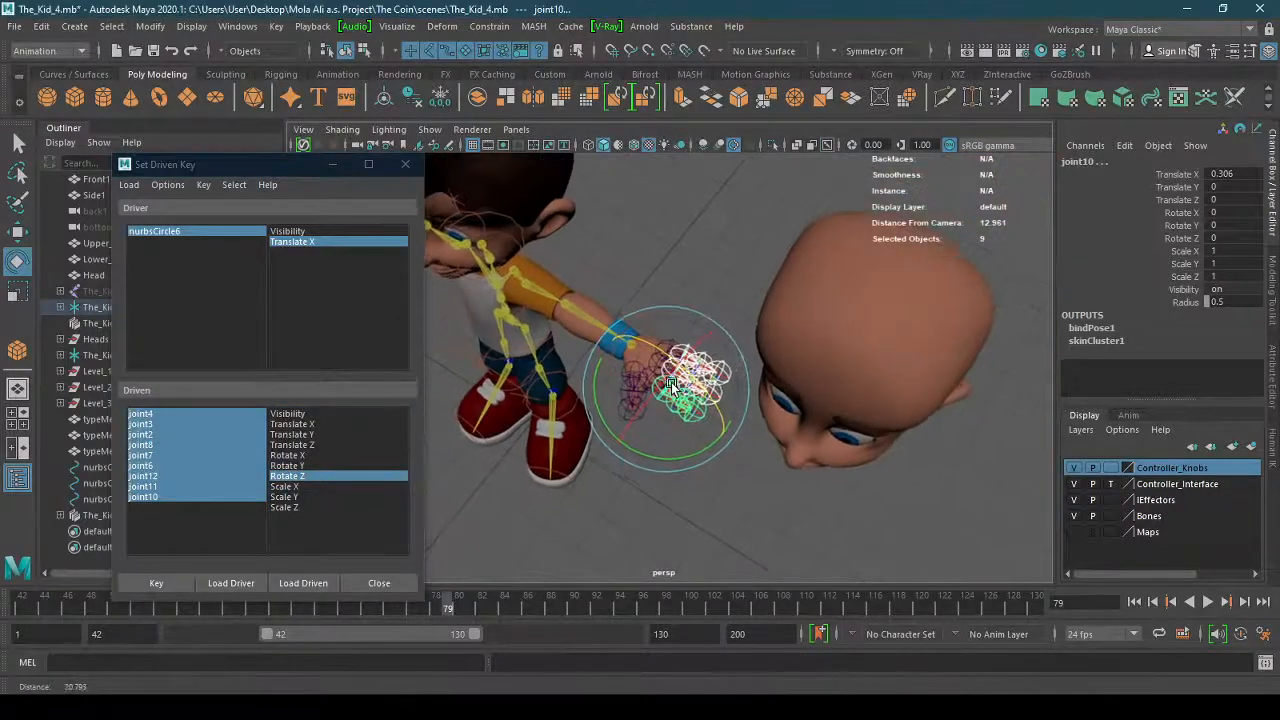
{"action": "left_click_drag", "start_coordinate": [740, 325], "coordinate": [647, 252], "text": "alt"}
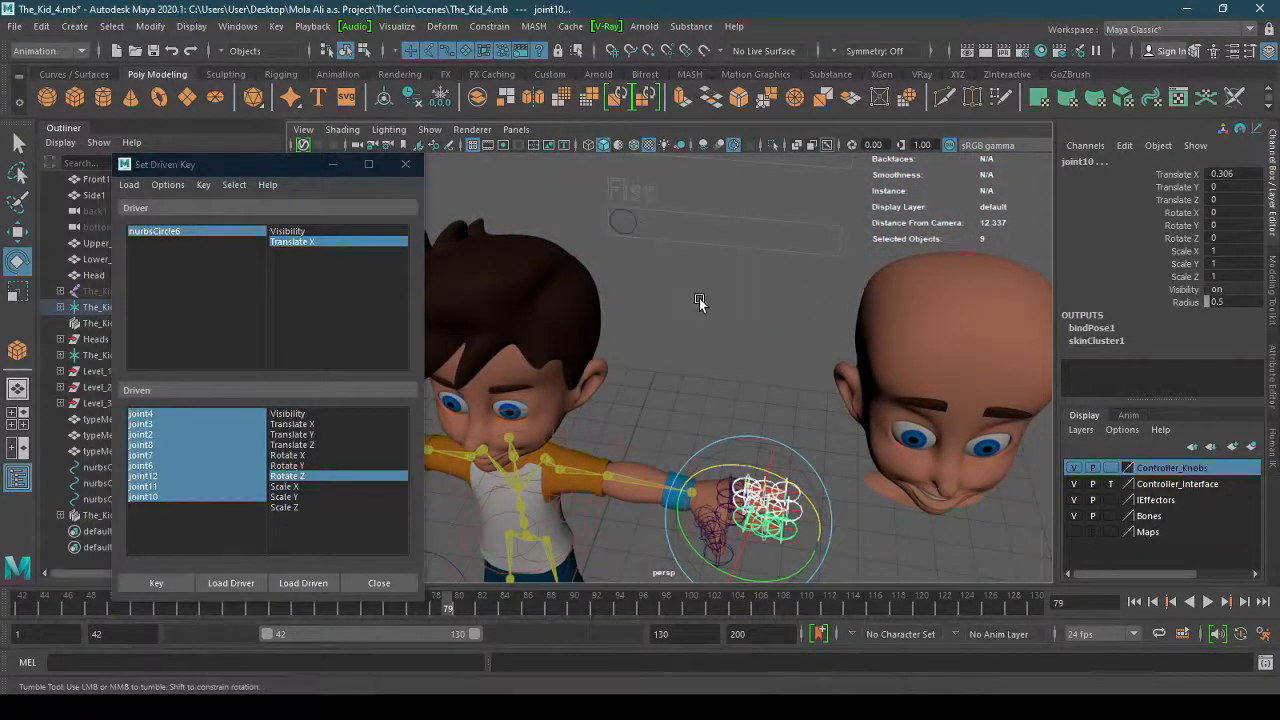
{"action": "left_click_drag", "start_coordinate": [700, 303], "coordinate": [765, 367], "text": "alt"}
{"action": "middle_click_drag", "start_coordinate": [800, 482], "coordinate": [803, 343], "text": "alt"}
{"action": "right_click_drag", "start_coordinate": [803, 343], "coordinate": [963, 320], "text": "alt"}
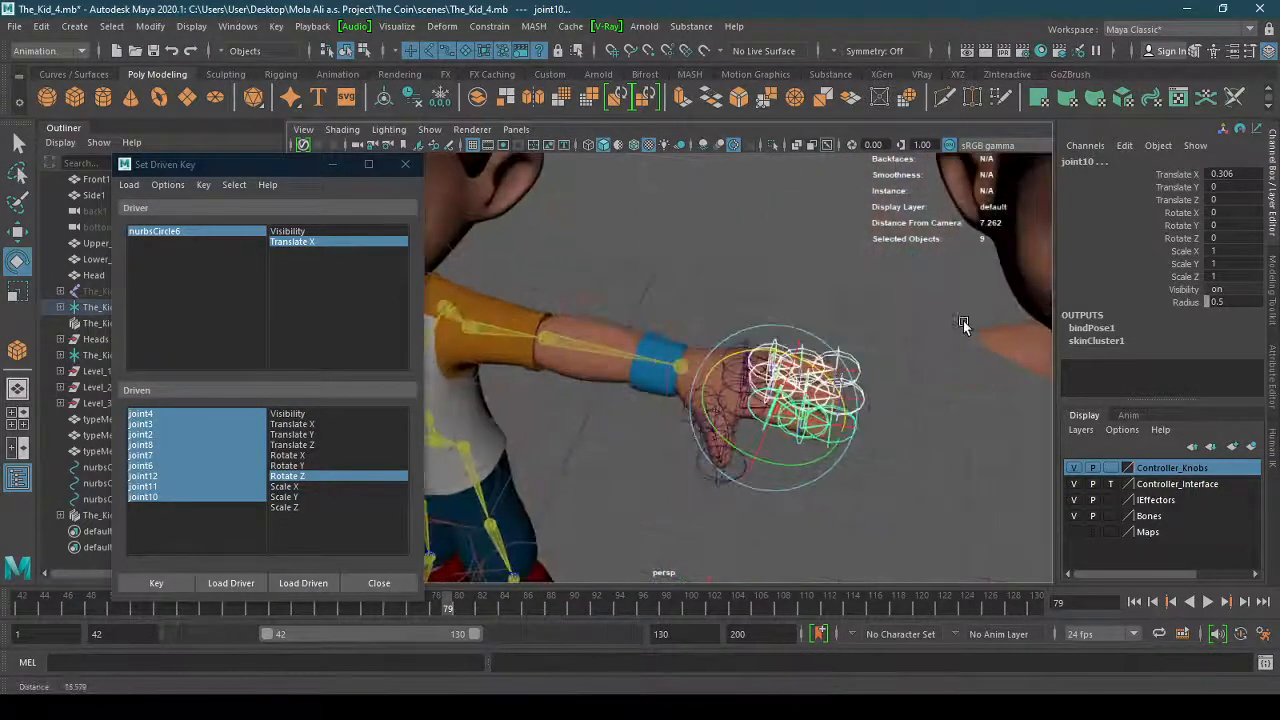
{"action": "left_click_drag", "start_coordinate": [849, 362], "coordinate": [831, 380], "text": "alt"}
{"action": "middle_click_drag", "start_coordinate": [831, 380], "coordinate": [828, 365], "text": "alt"}
{"action": "left_click_drag", "start_coordinate": [828, 365], "coordinate": [800, 385], "text": "alt"}
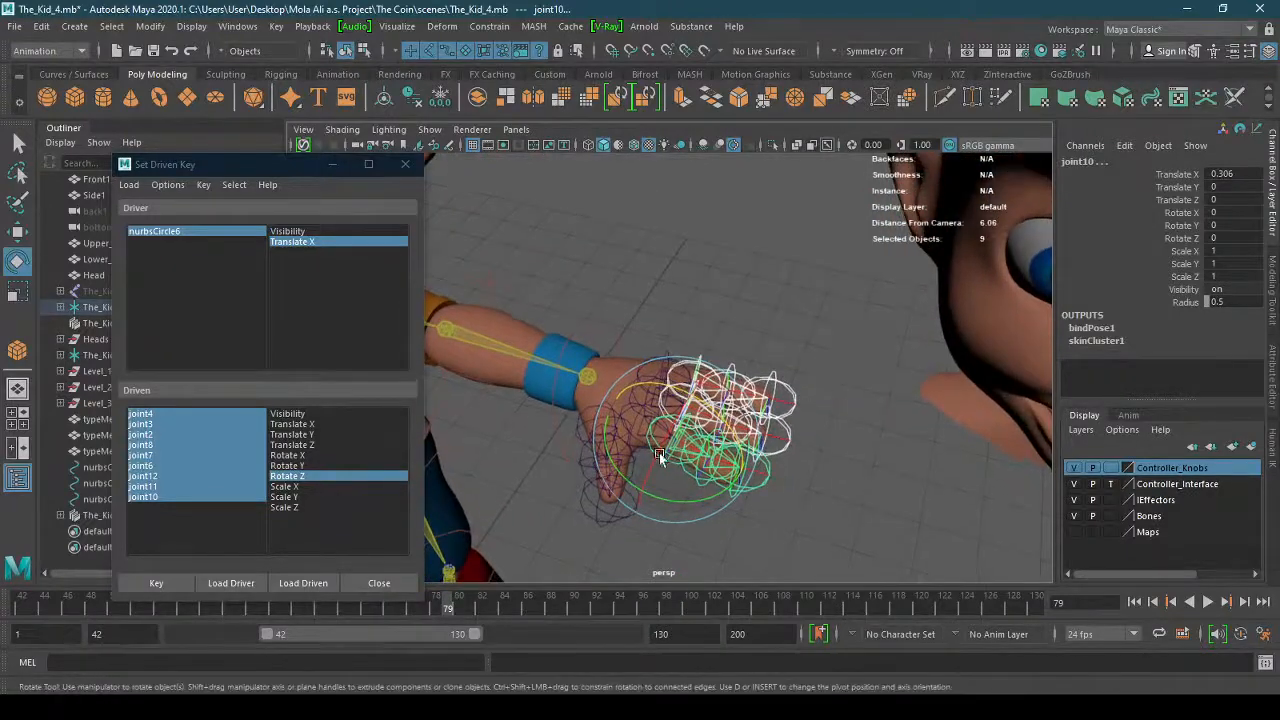
{"action": "left_click", "coordinate": [173, 584]}
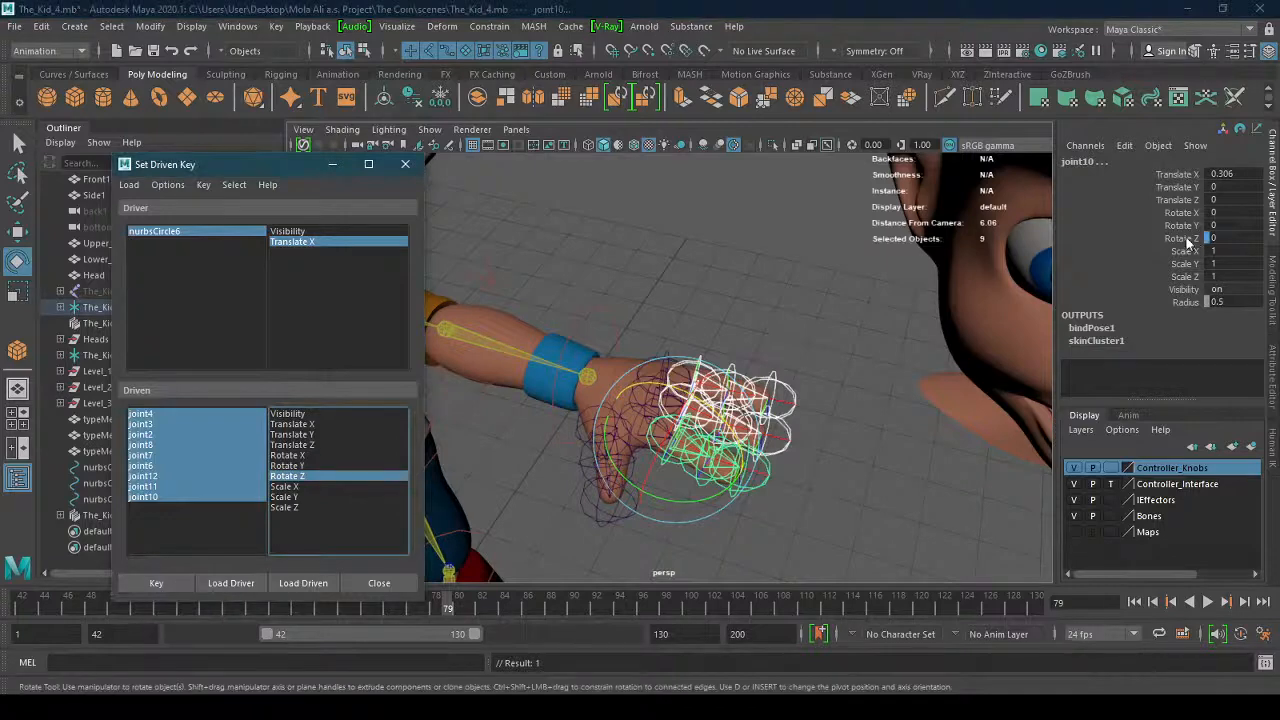
Move the Fist slider circle along X to the far end of its track, at a Translate X of about 4.88.
{"action": "right_click_drag", "start_coordinate": [837, 373], "coordinate": [742, 373], "text": "alt"}
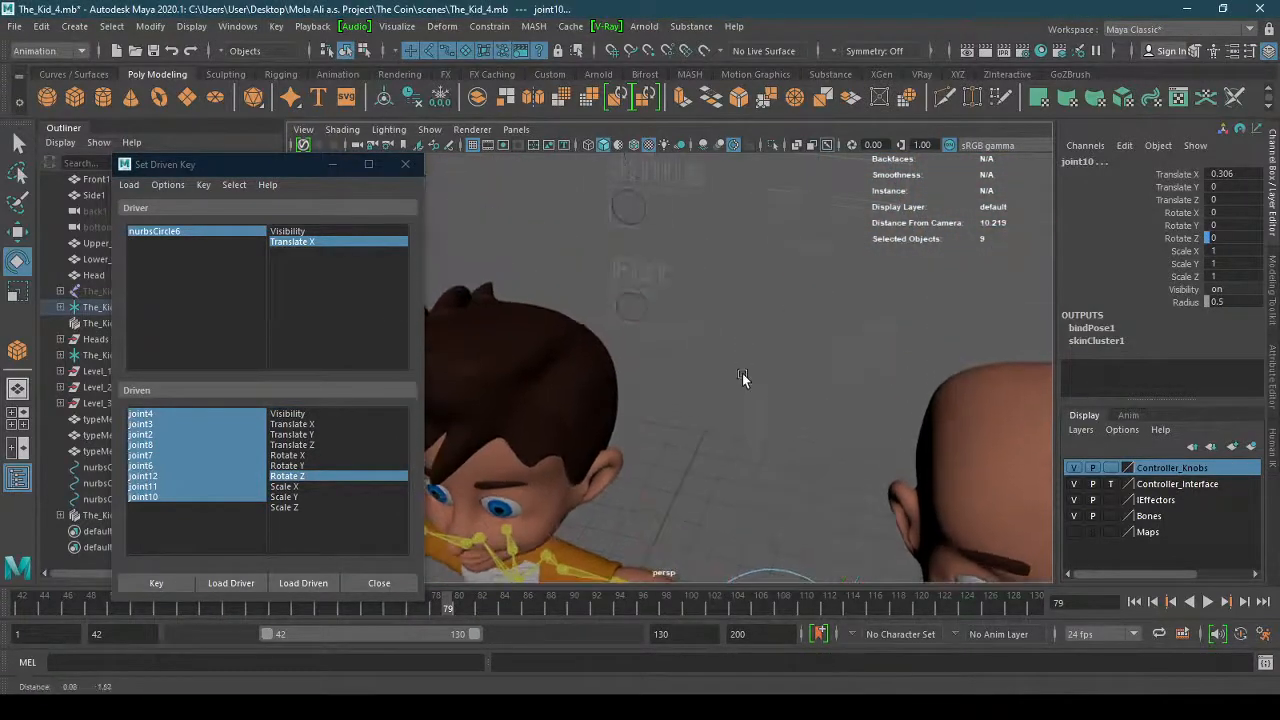
{"action": "left_click", "coordinate": [644, 305]}
{"action": "key", "text": "w"}
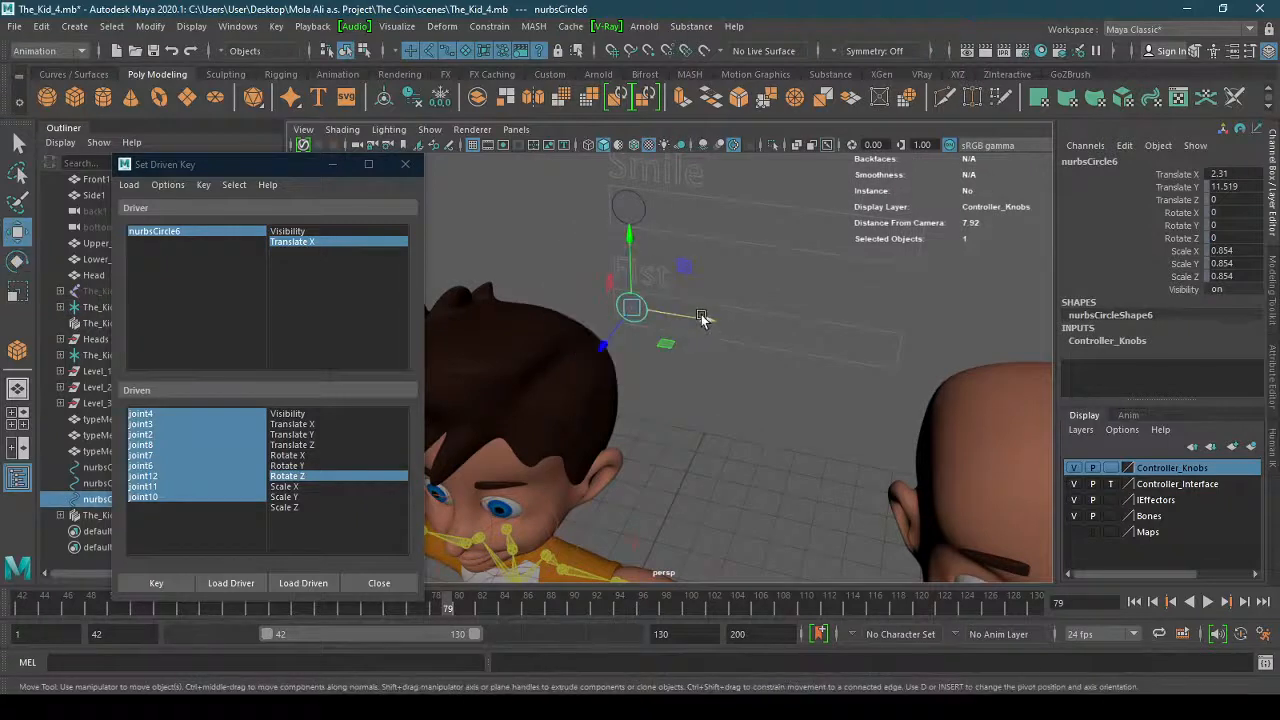
{"action": "left_click_drag", "start_coordinate": [702, 320], "coordinate": [1045, 372]}
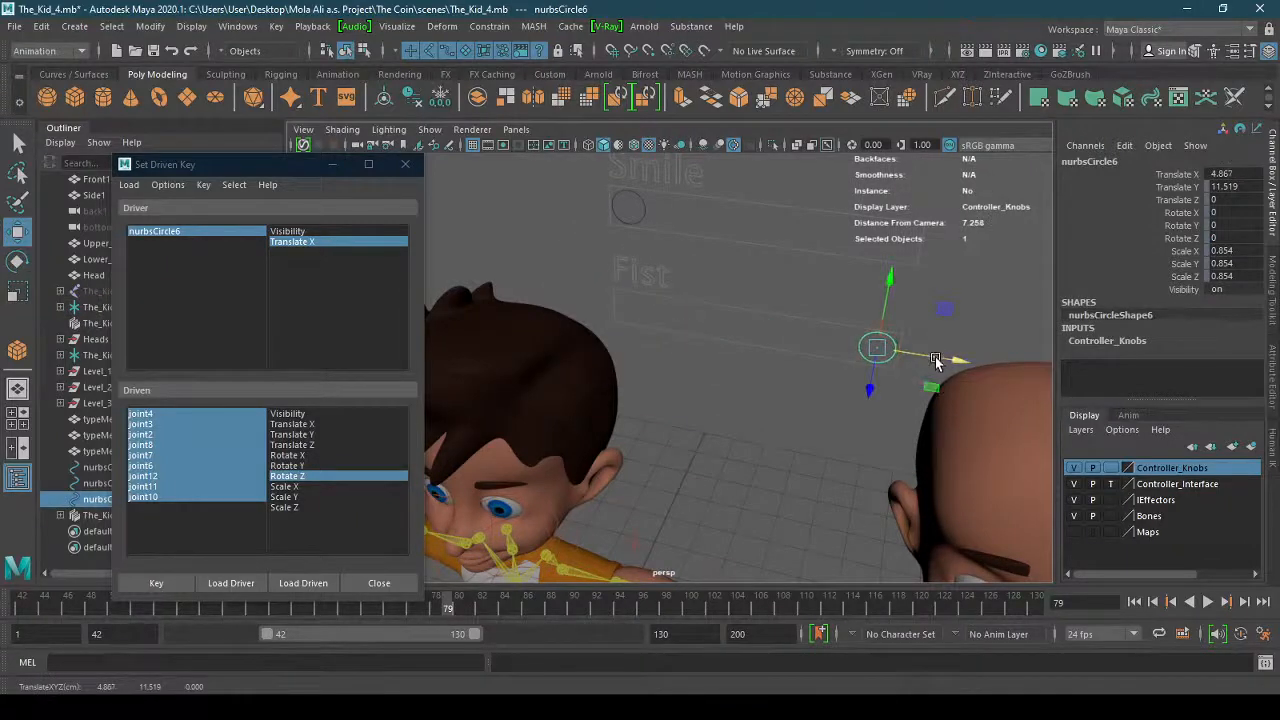
{"action": "left_click_drag", "start_coordinate": [935, 361], "coordinate": [960, 360]}
{"action": "middle_click_drag", "start_coordinate": [723, 470], "coordinate": [706, 346], "text": "alt"}
{"action": "left_click", "coordinate": [241, 523]}
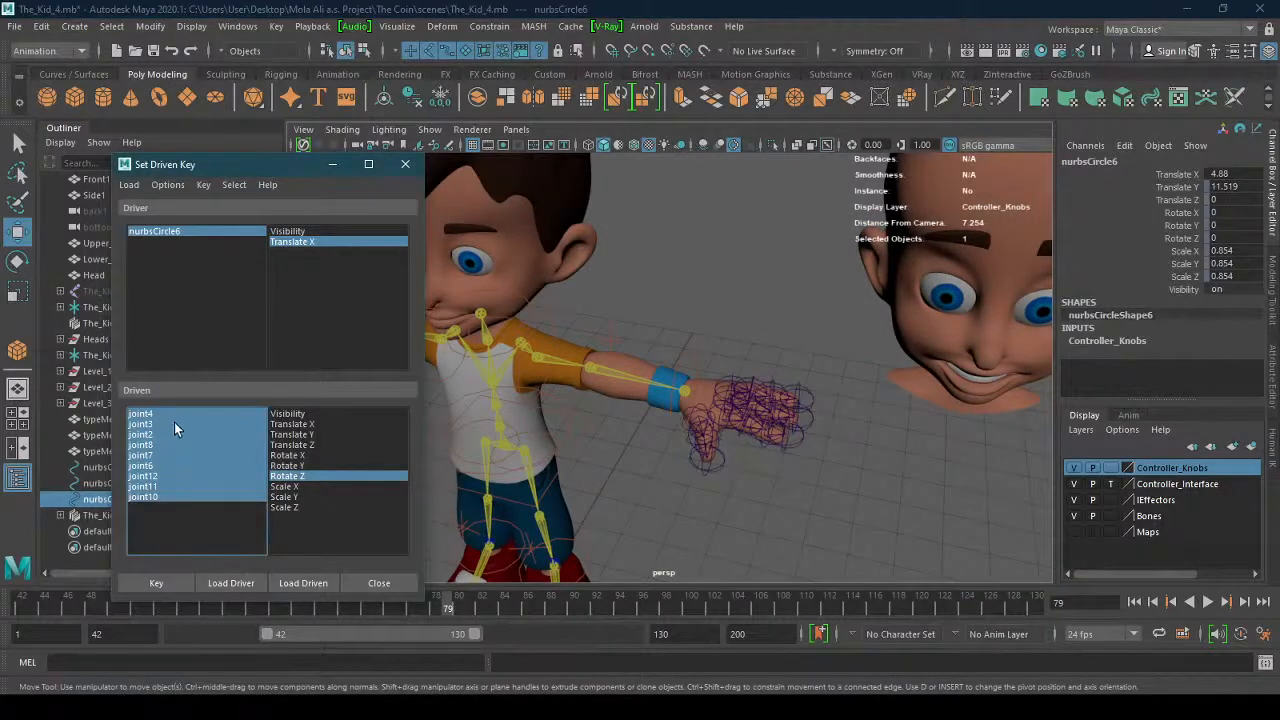
Select the nine driven finger joints and bend them together about -70 degrees around Z.
{"action": "left_click", "coordinate": [181, 418]}
{"action": "left_click", "coordinate": [195, 497], "text": "shift"}
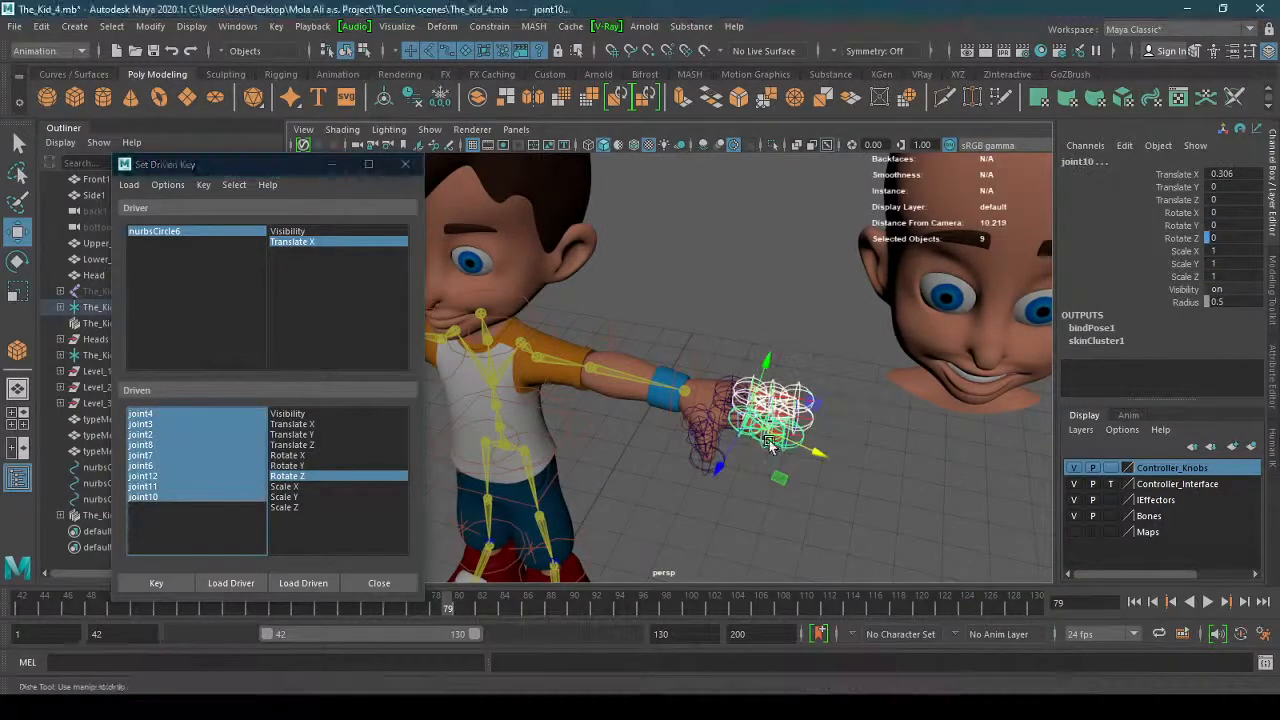
{"action": "scroll", "coordinate": [770, 447], "scroll_direction": "up", "scroll_amount": 6}
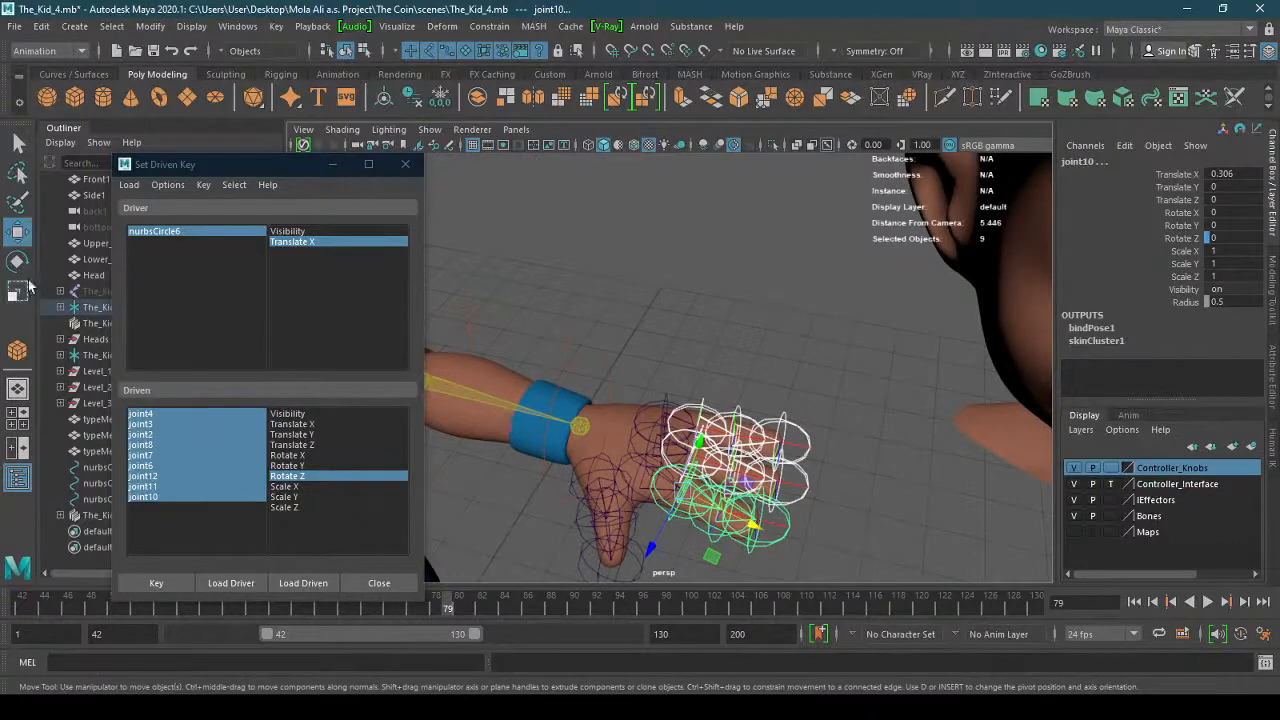
{"action": "left_click", "coordinate": [16, 266]}
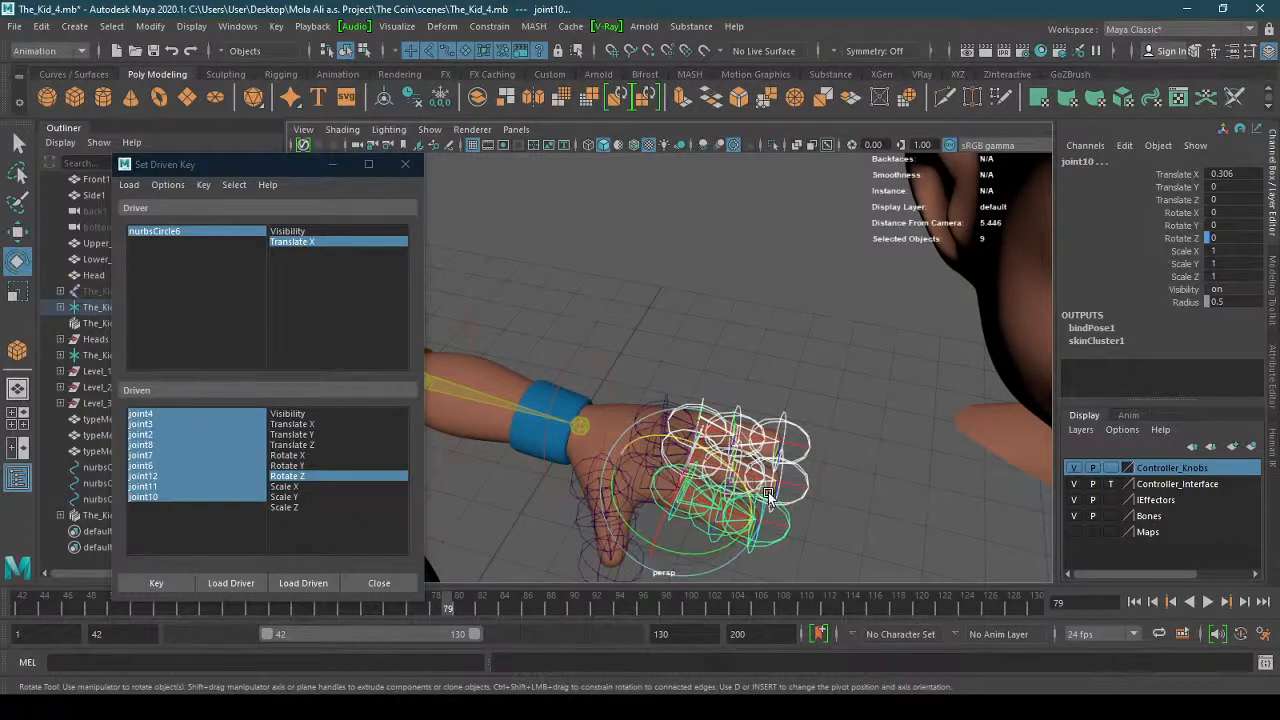
{"action": "left_click_drag", "start_coordinate": [795, 510], "coordinate": [740, 408]}
{"action": "right_click_drag", "start_coordinate": [740, 408], "coordinate": [829, 389], "text": "alt"}
{"action": "left_click_drag", "start_coordinate": [829, 389], "coordinate": [824, 378], "text": "alt"}
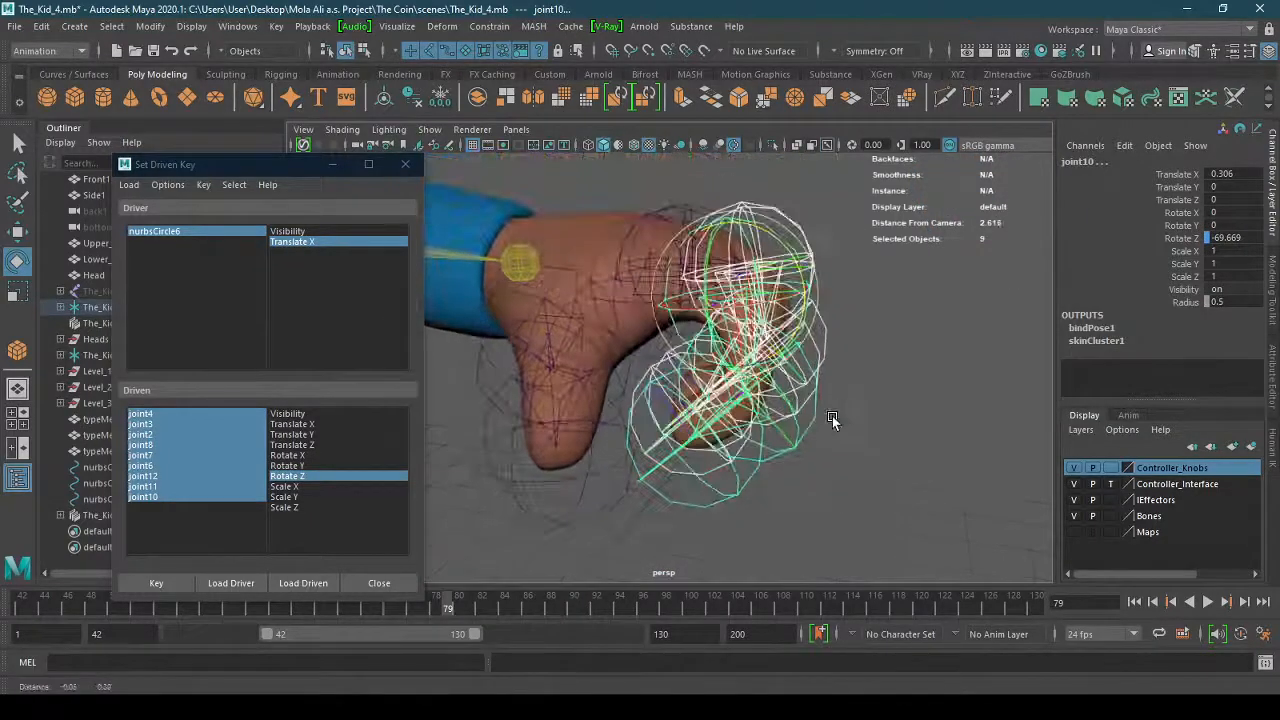
Curl the nine finger joints tighter, to a Rotate Z of about -77 degrees, checking the fist from several sides.
{"action": "left_click_drag", "start_coordinate": [806, 305], "coordinate": [783, 296]}
{"action": "middle_click_drag", "start_coordinate": [783, 296], "coordinate": [804, 390], "text": "alt"}
{"action": "left_click_drag", "start_coordinate": [804, 390], "coordinate": [768, 404], "text": "alt"}
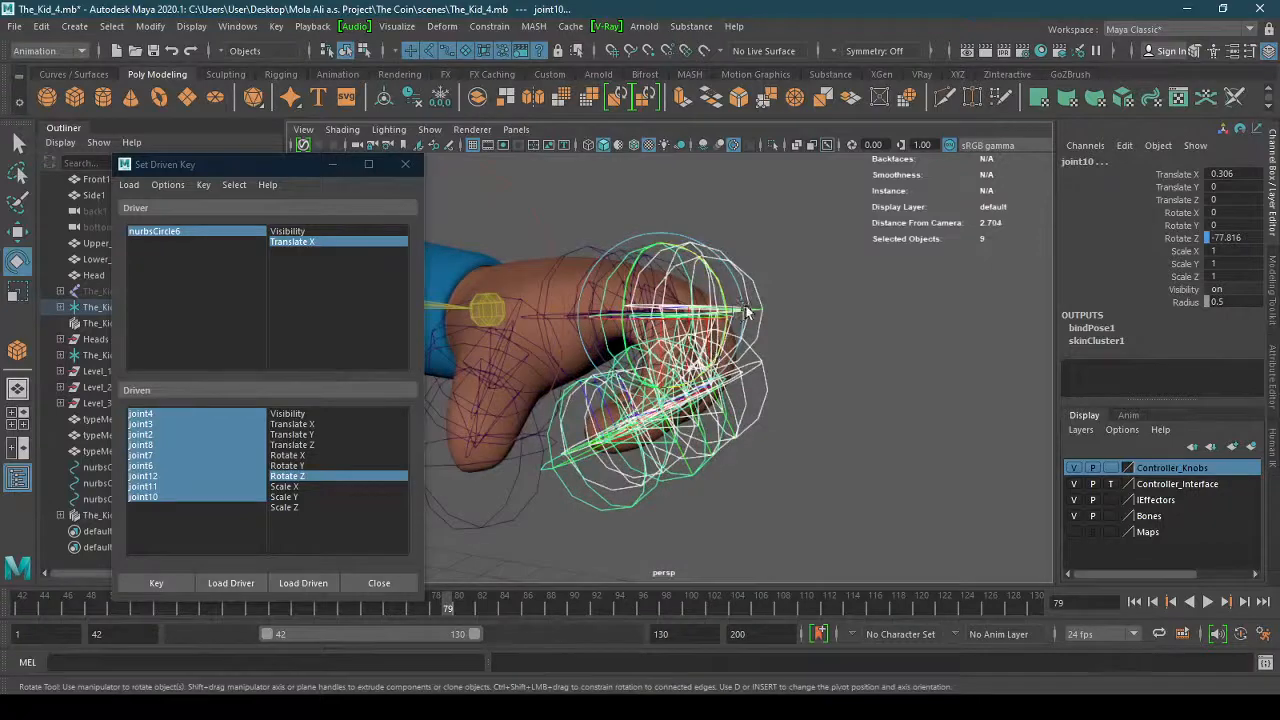
{"action": "left_click_drag", "start_coordinate": [712, 361], "coordinate": [752, 353], "text": "alt"}
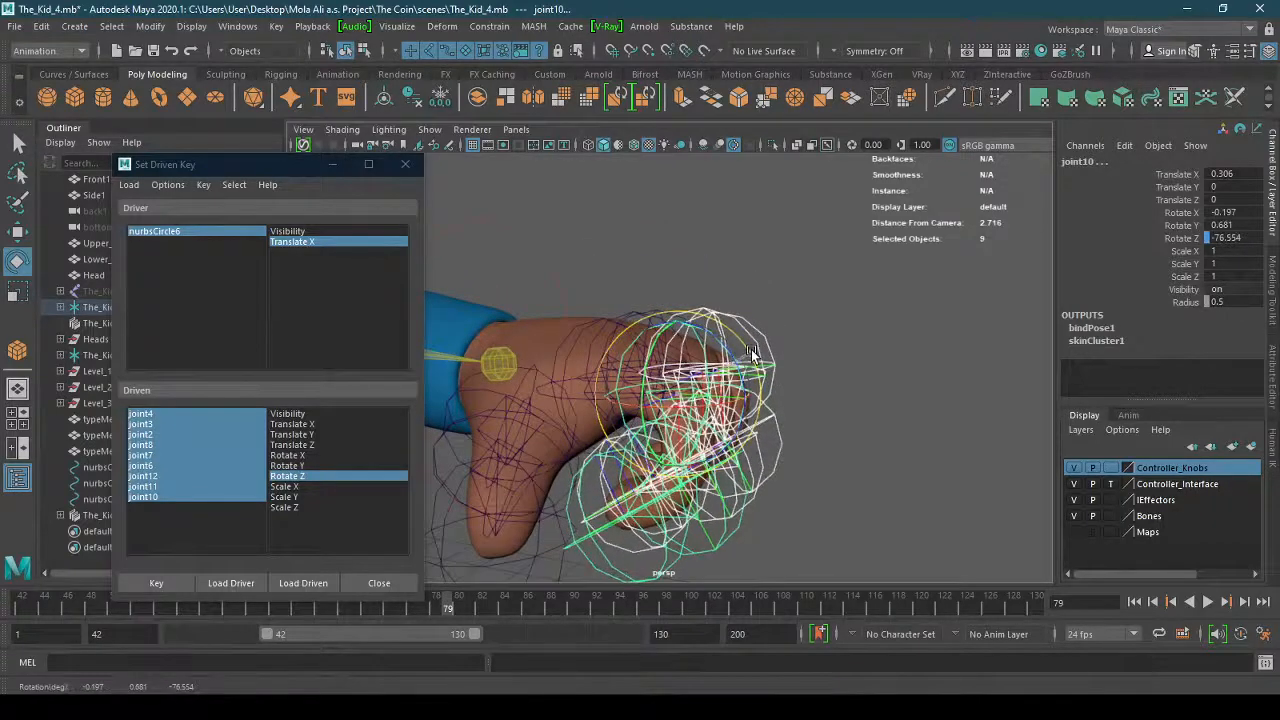
{"action": "left_click_drag", "start_coordinate": [865, 462], "coordinate": [841, 407], "text": "alt"}
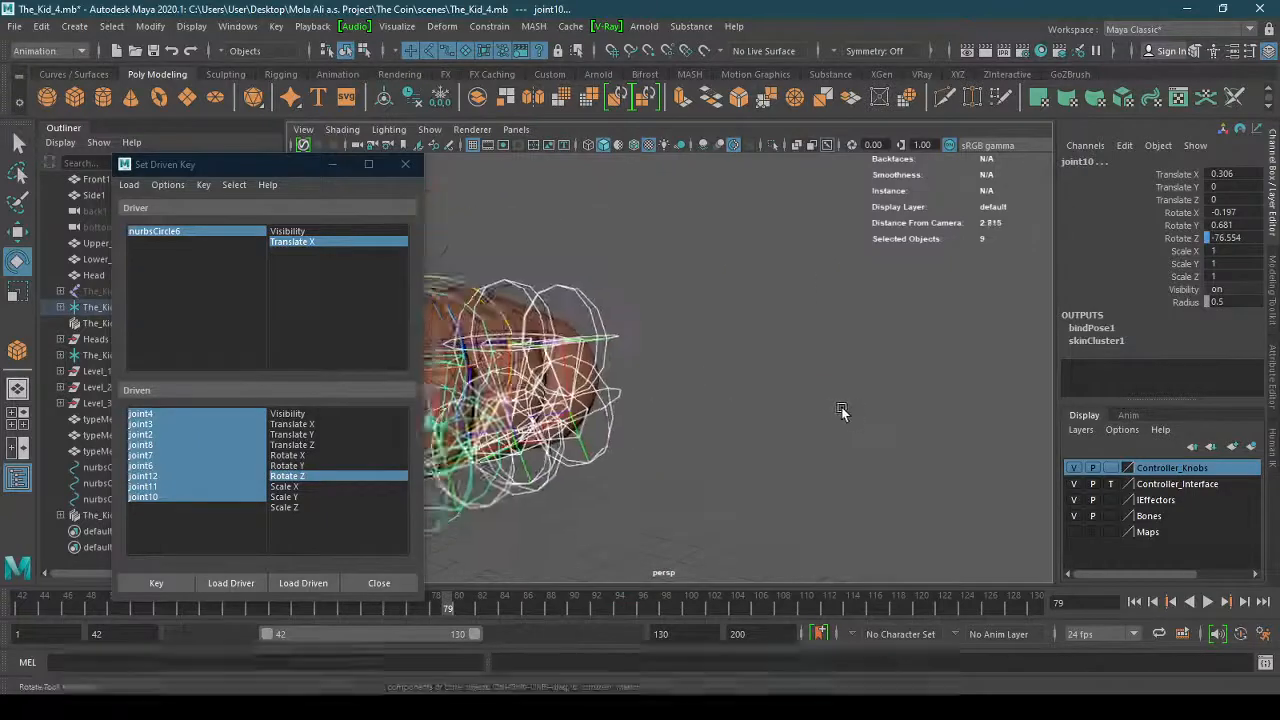
{"action": "scroll", "coordinate": [841, 407], "scroll_direction": "down", "scroll_amount": 5}
{"action": "left_click_drag", "start_coordinate": [756, 425], "coordinate": [730, 410], "text": "alt"}
Leave joint10, joint11 and joint12 out of the selection and curl the other six finger joints to a Rotate Z of about -93 degrees.
{"action": "left_click", "coordinate": [18, 145]}
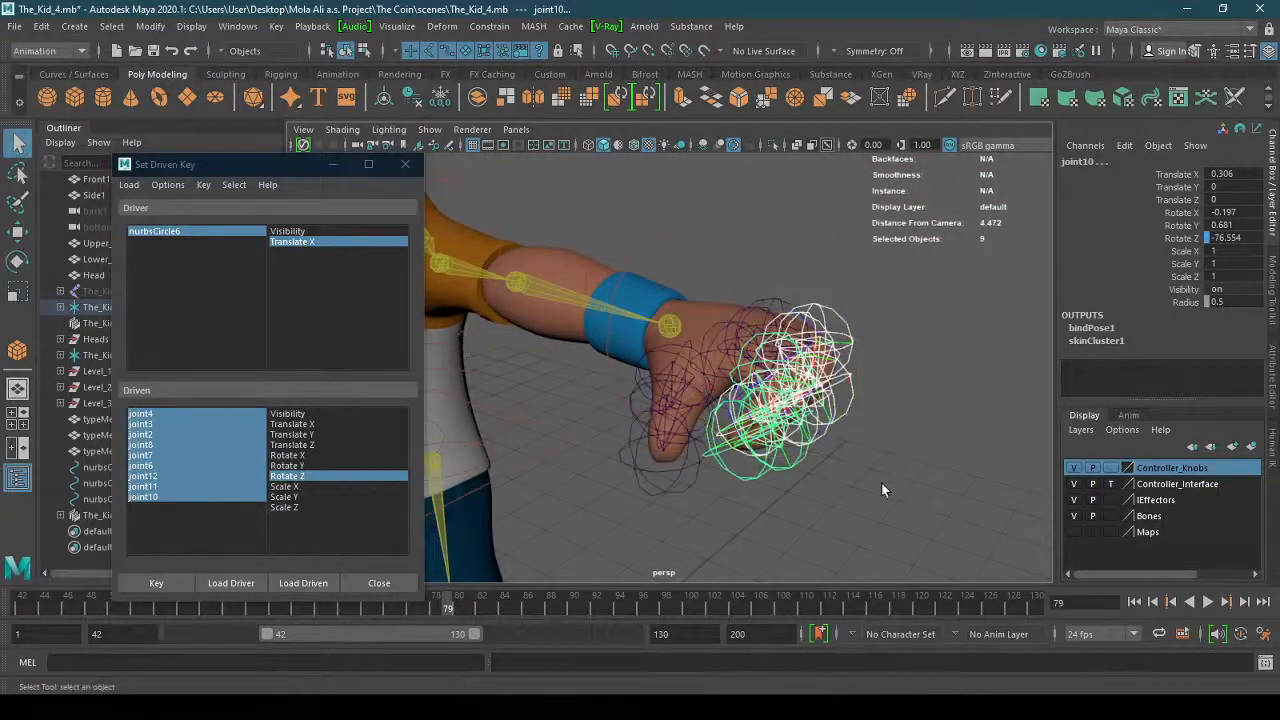
{"action": "left_click", "coordinate": [201, 496], "text": "ctrl"}
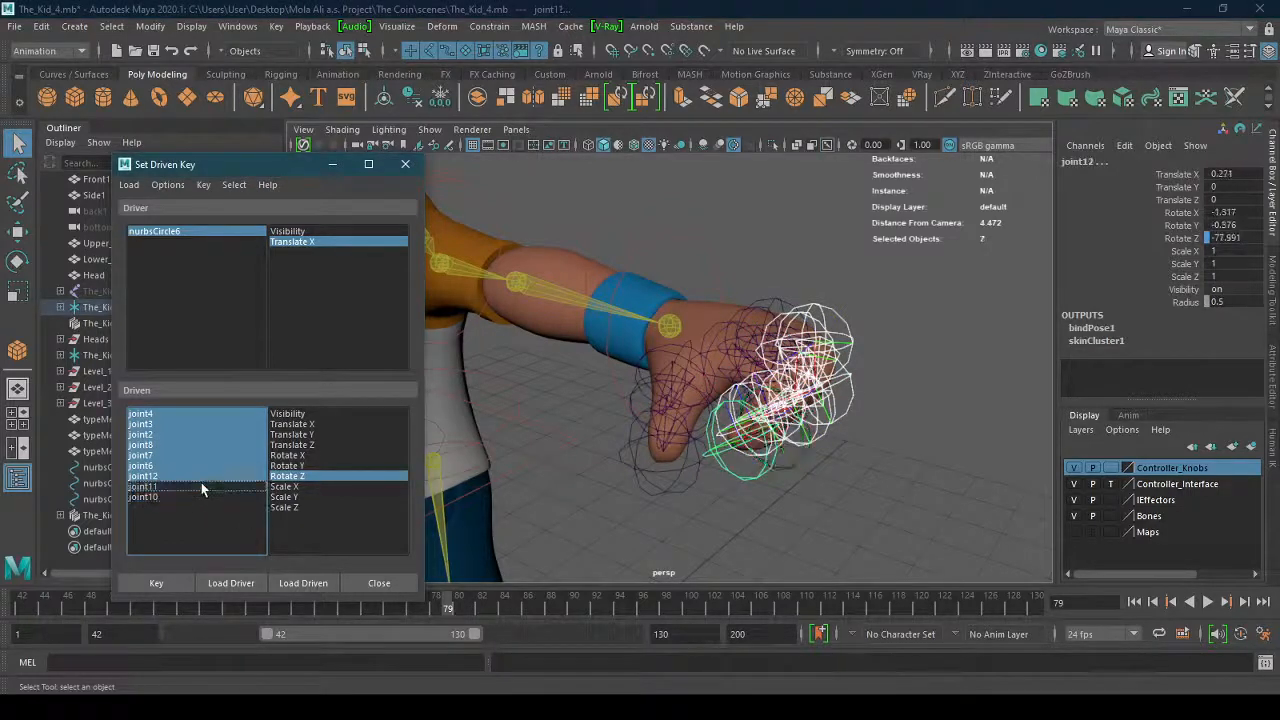
{"action": "left_click", "coordinate": [197, 476], "text": "ctrl"}
{"action": "left_click_drag", "start_coordinate": [786, 476], "coordinate": [764, 457], "text": "alt"}
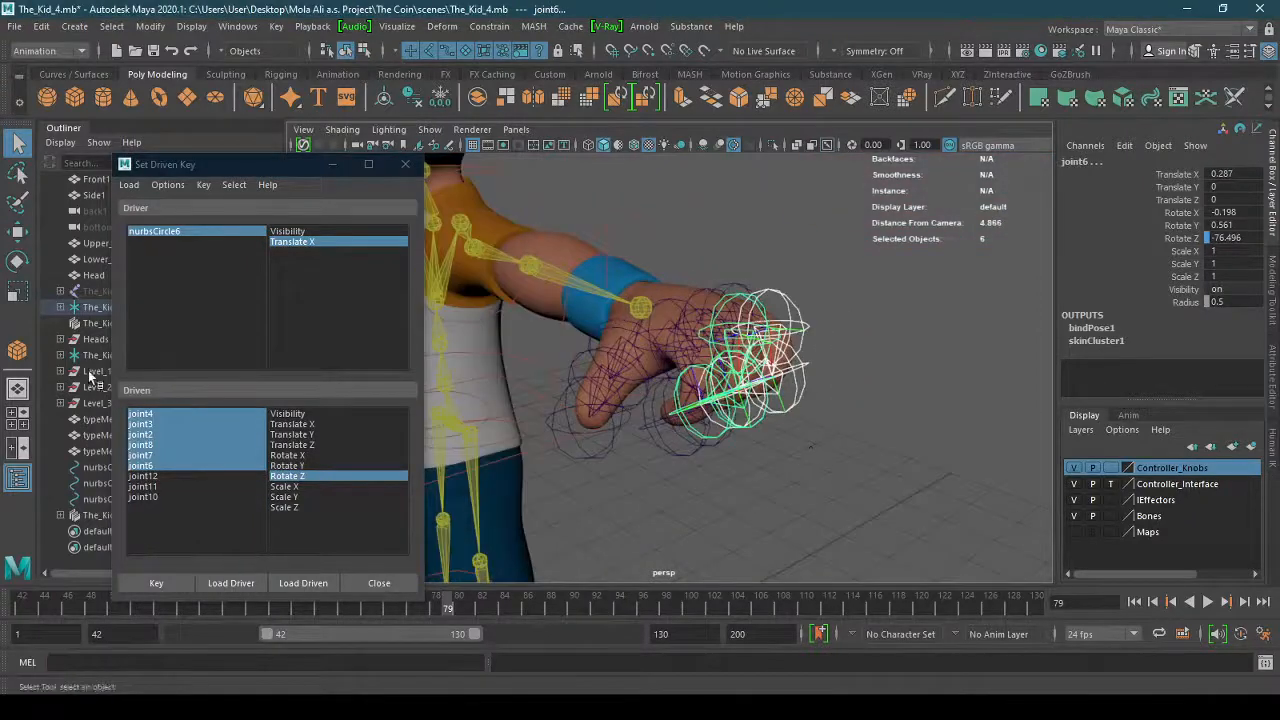
{"action": "left_click", "coordinate": [17, 260]}
{"action": "left_click_drag", "start_coordinate": [760, 385], "coordinate": [682, 428], "text": "alt"}
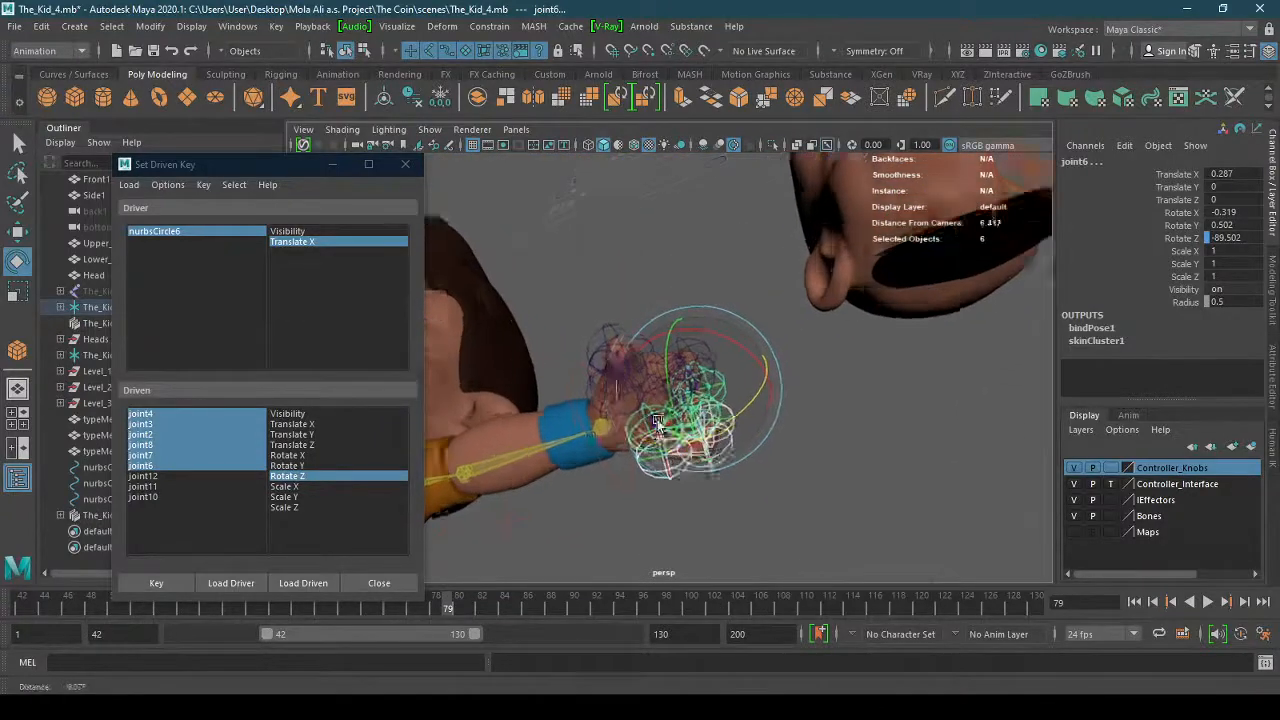
{"action": "right_click_drag", "start_coordinate": [682, 428], "coordinate": [795, 408], "text": "alt"}
{"action": "left_click_drag", "start_coordinate": [795, 408], "coordinate": [818, 364], "text": "alt"}
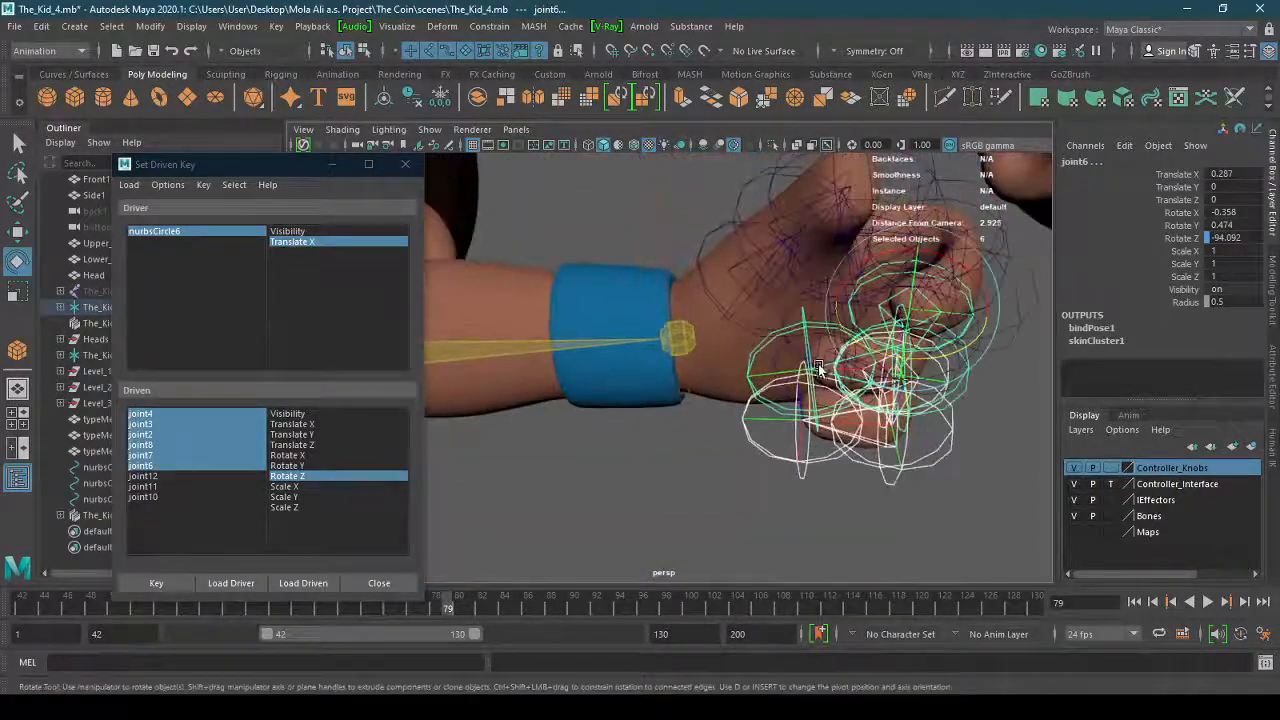
{"action": "mouse_move", "coordinate": [955, 363]}
{"action": "left_mouse_down"}
{"action": "mouse_move", "coordinate": [936, 370]}
{"action": "mouse_move", "coordinate": [952, 378]}
{"action": "left_mouse_up"}
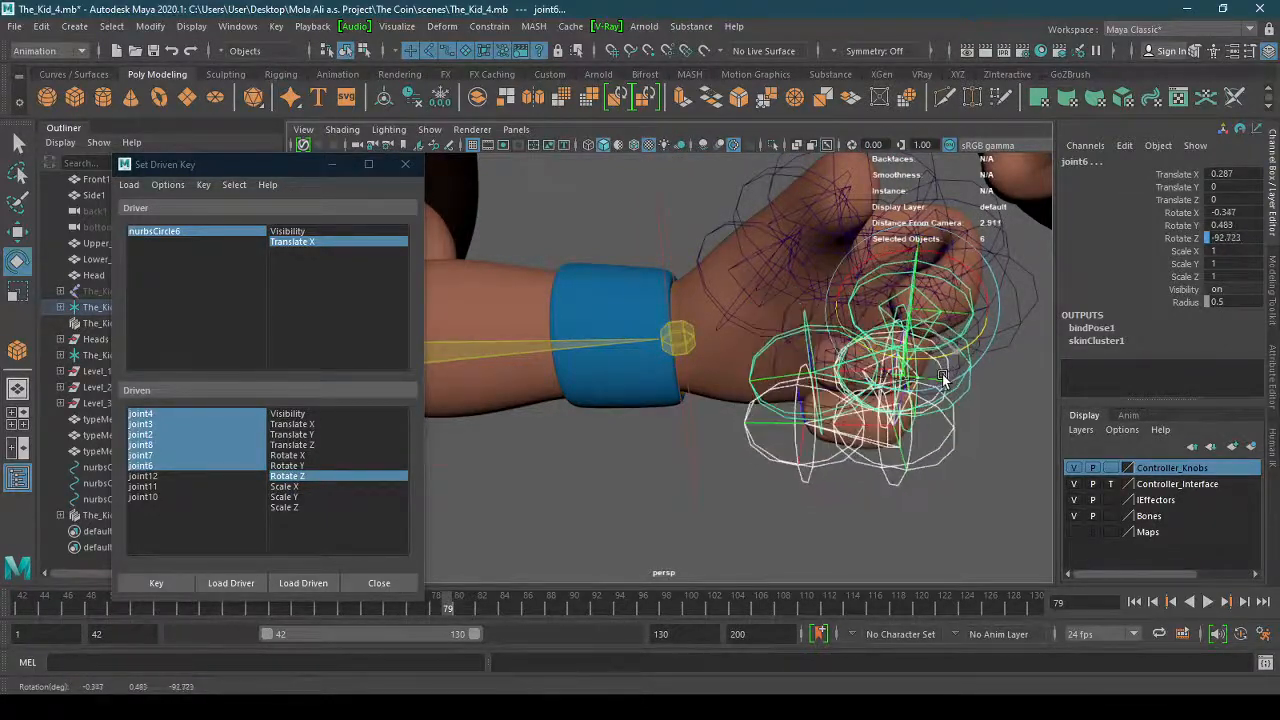
{"action": "right_click_drag", "start_coordinate": [971, 404], "coordinate": [879, 426], "text": "alt"}
{"action": "middle_click_drag", "start_coordinate": [879, 426], "coordinate": [920, 216], "text": "alt"}
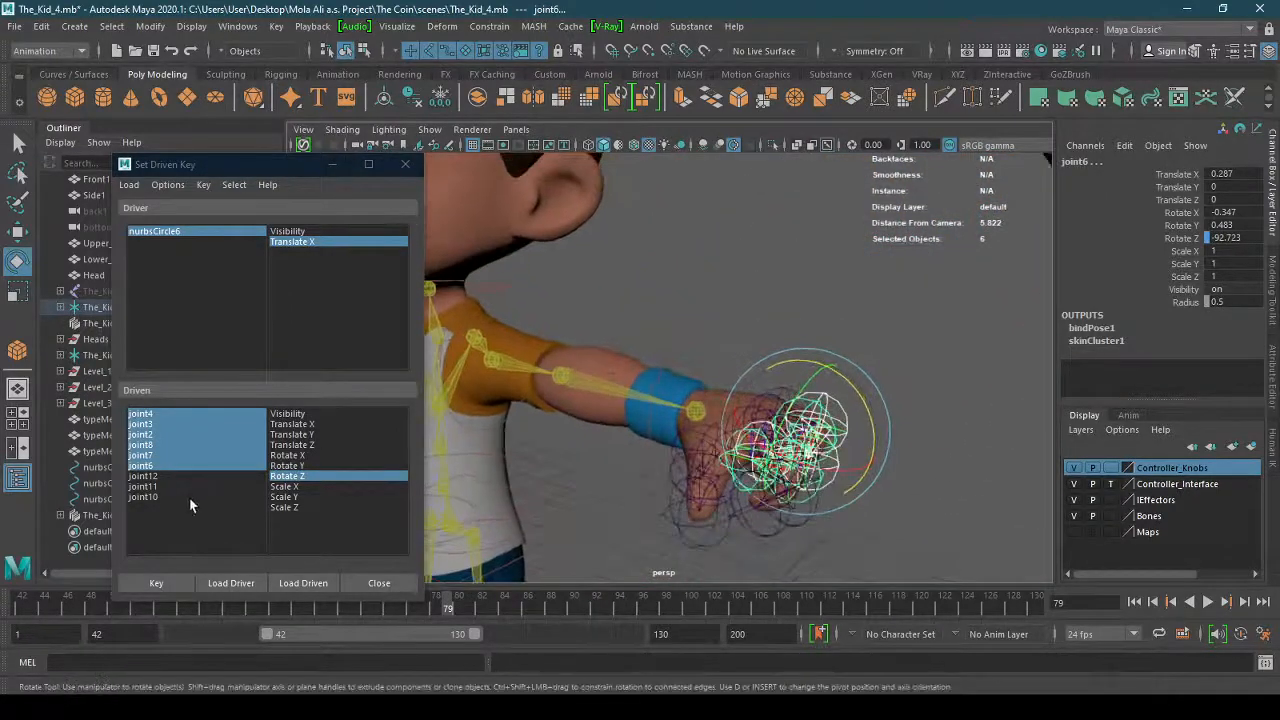
Highlight all nine driven joints, from joint4 to joint10, and key their Rotate Z with the fingers closed at the Fist slider's far end.
{"action": "left_click_drag", "start_coordinate": [186, 497], "coordinate": [185, 491]}
{"action": "left_click", "coordinate": [188, 414]}
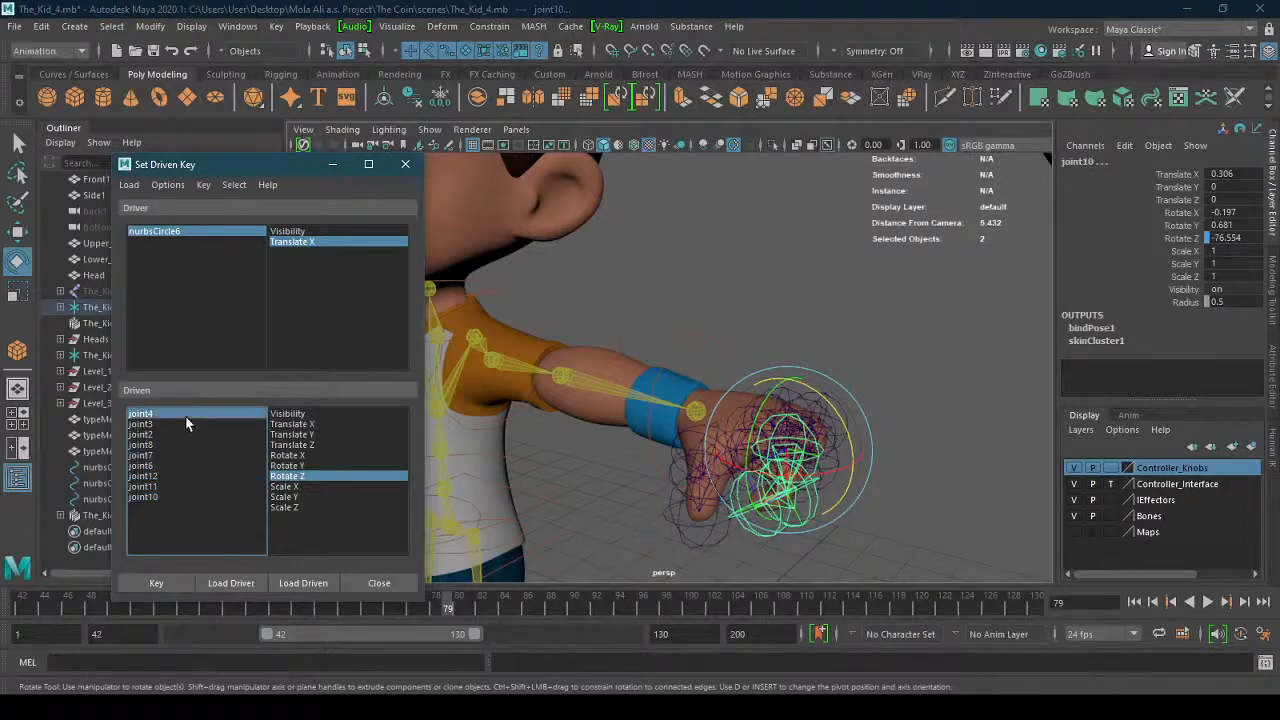
{"action": "left_click", "coordinate": [198, 499], "text": "shift"}
{"action": "left_click_drag", "start_coordinate": [939, 465], "coordinate": [850, 440], "text": "alt"}
{"action": "right_click_drag", "start_coordinate": [850, 440], "coordinate": [869, 398], "text": "alt"}
{"action": "left_click_drag", "start_coordinate": [869, 398], "coordinate": [790, 430], "text": "alt"}
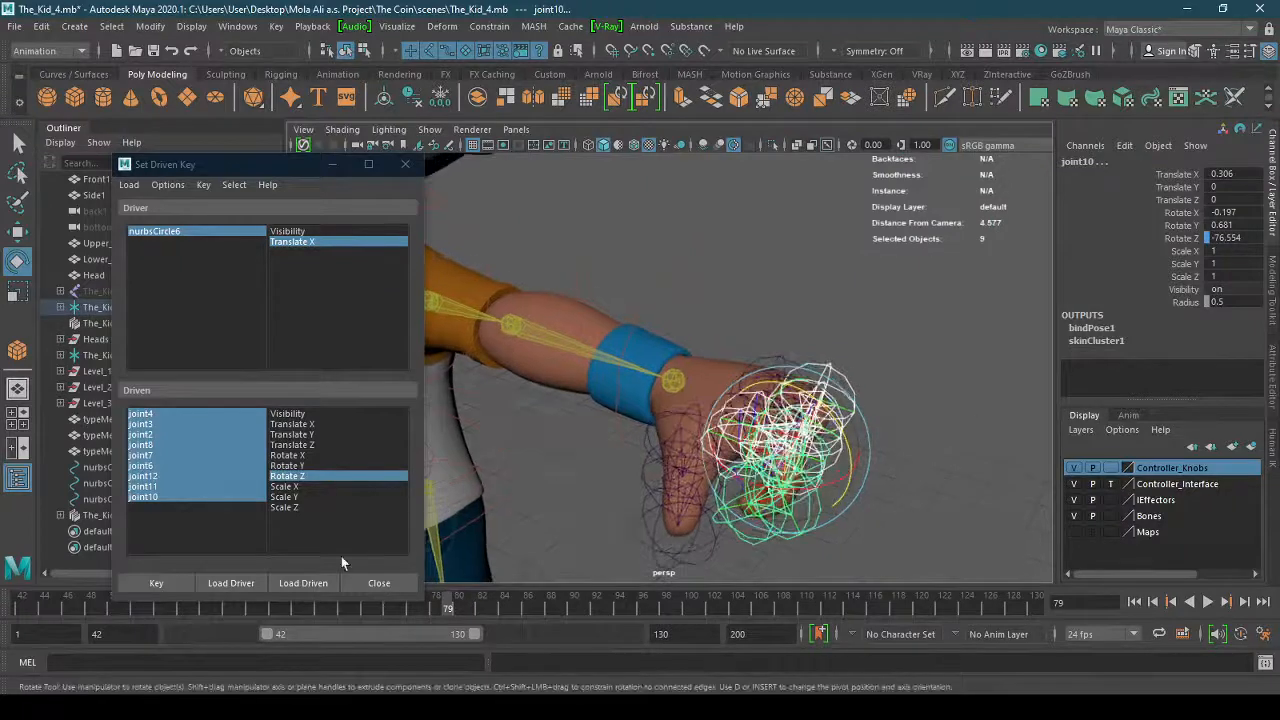
{"action": "left_click", "coordinate": [177, 583]}
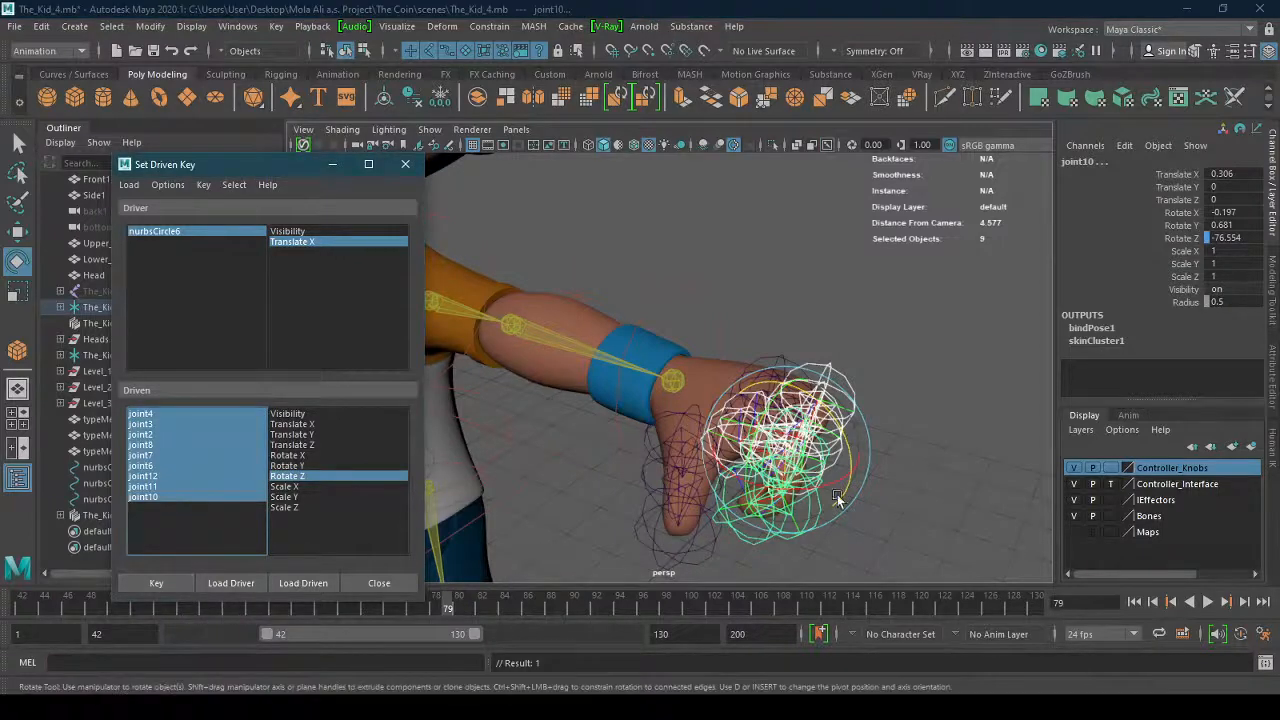
Move the Fist slider circle back along X to its start at a Translate X of 2.31, and save the scene.
{"action": "left_click", "coordinate": [893, 372]}
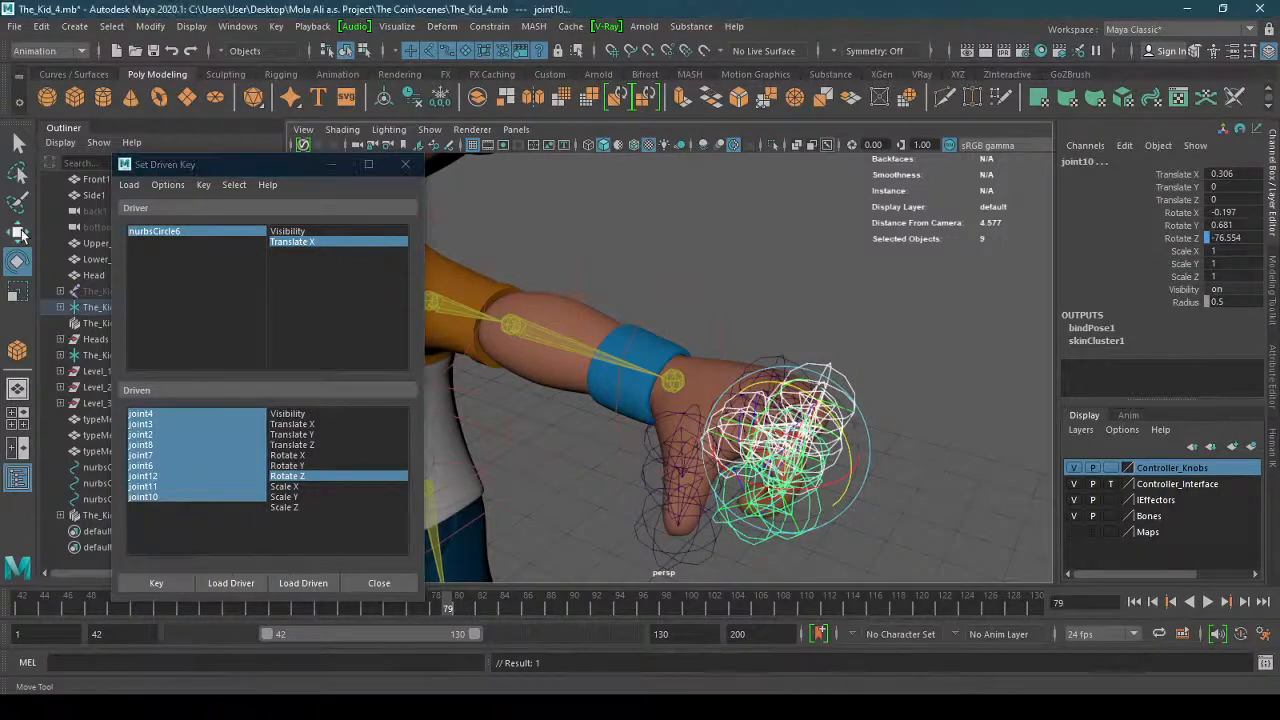
{"action": "key", "text": "w"}
{"action": "right_click_drag", "start_coordinate": [893, 372], "coordinate": [724, 407], "text": "alt"}
{"action": "middle_click_drag", "start_coordinate": [724, 407], "coordinate": [775, 462], "text": "alt"}
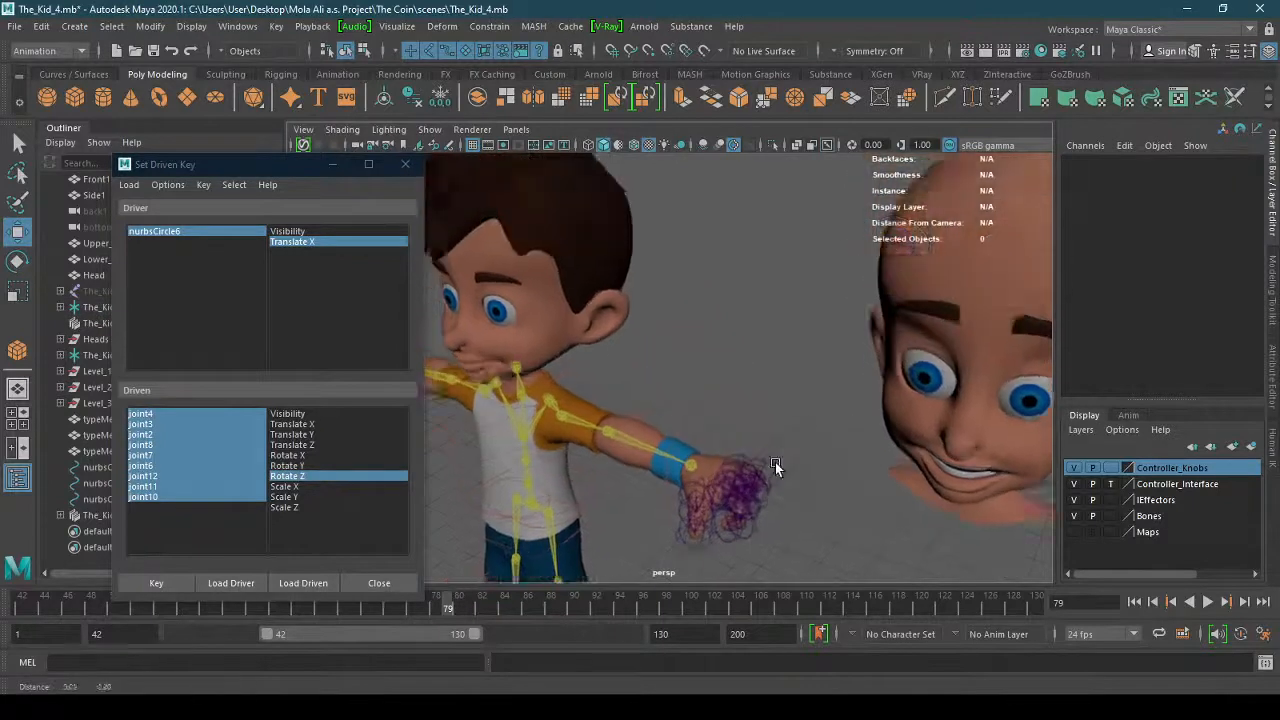
{"action": "right_click_drag", "start_coordinate": [775, 462], "coordinate": [738, 405], "text": "alt"}
{"action": "mouse_move", "coordinate": [738, 405]}
{"action": "left_mouse_down", "text": "alt"}
{"action": "mouse_move", "coordinate": [780, 348]}
{"action": "mouse_move", "coordinate": [755, 388]}
{"action": "left_mouse_up", "text": "alt"}
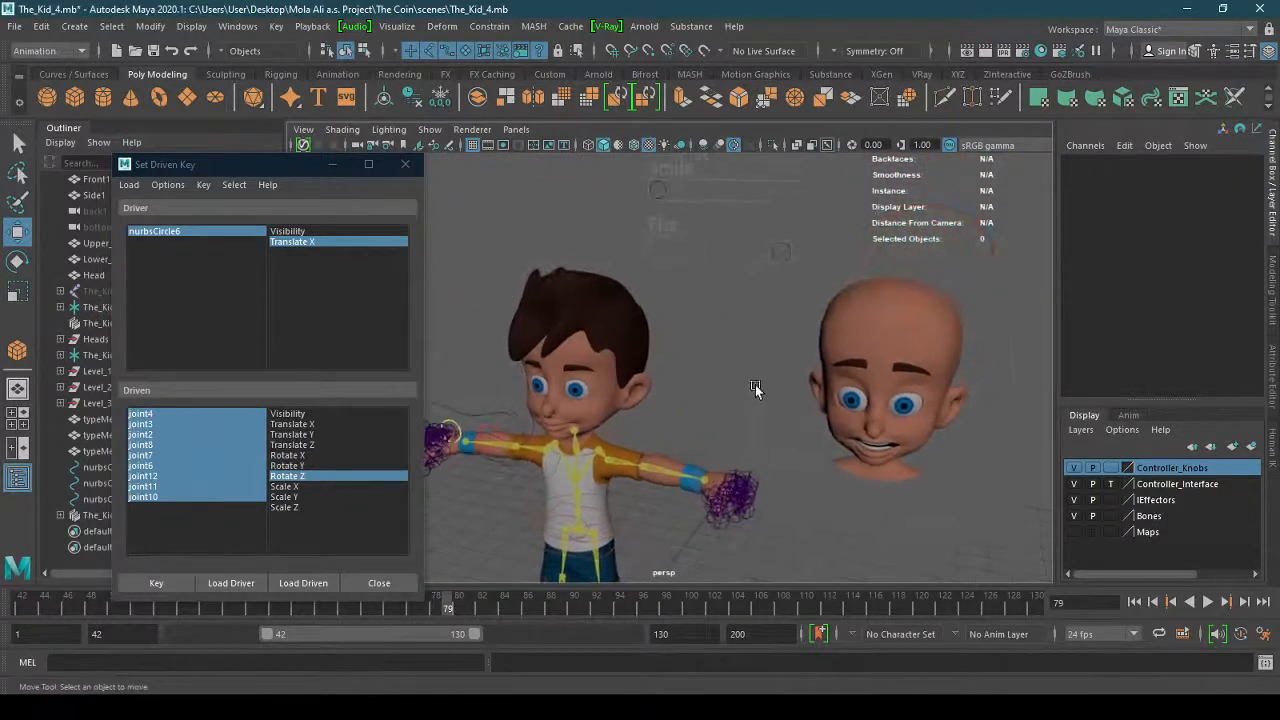
{"action": "left_click", "coordinate": [776, 248]}
{"action": "left_click_drag", "start_coordinate": [776, 248], "coordinate": [745, 278]}
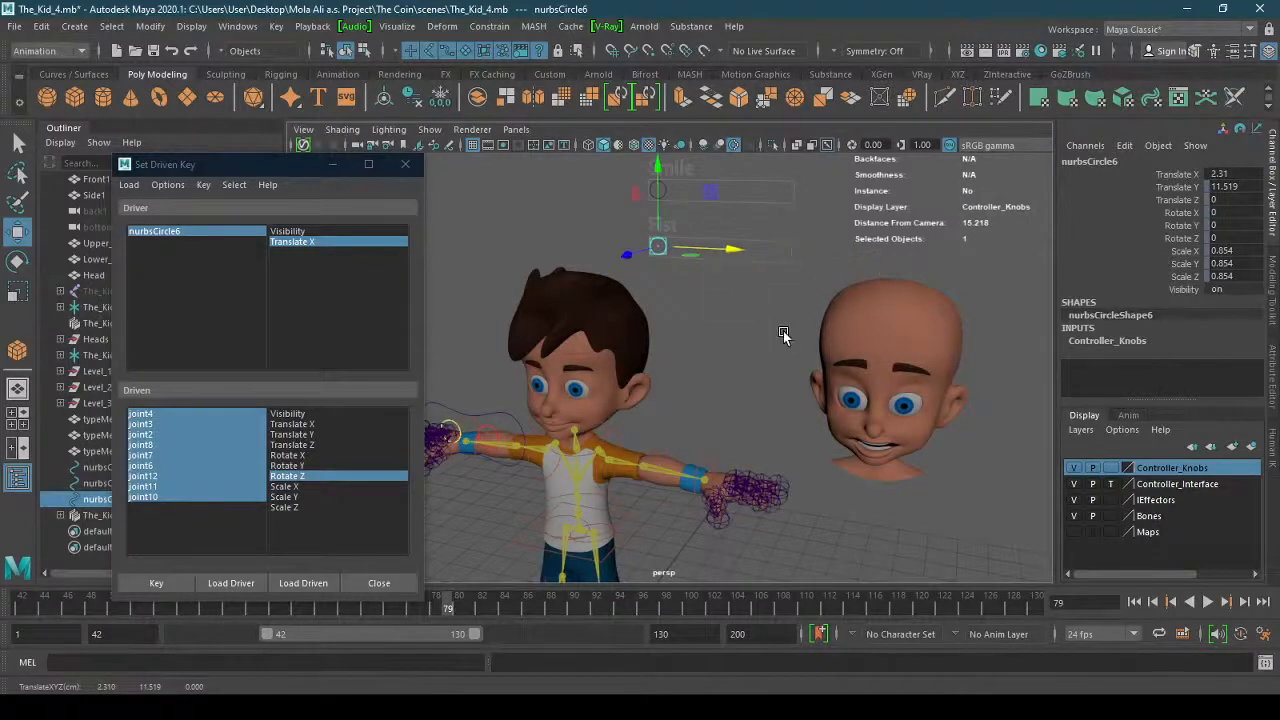
{"action": "key", "text": "ctrl+s"}
Select the three thumb joints, joint15, joint14 and joint13, and load them as the driven objects.
{"action": "left_click_drag", "start_coordinate": [731, 466], "coordinate": [766, 402], "text": "alt"}
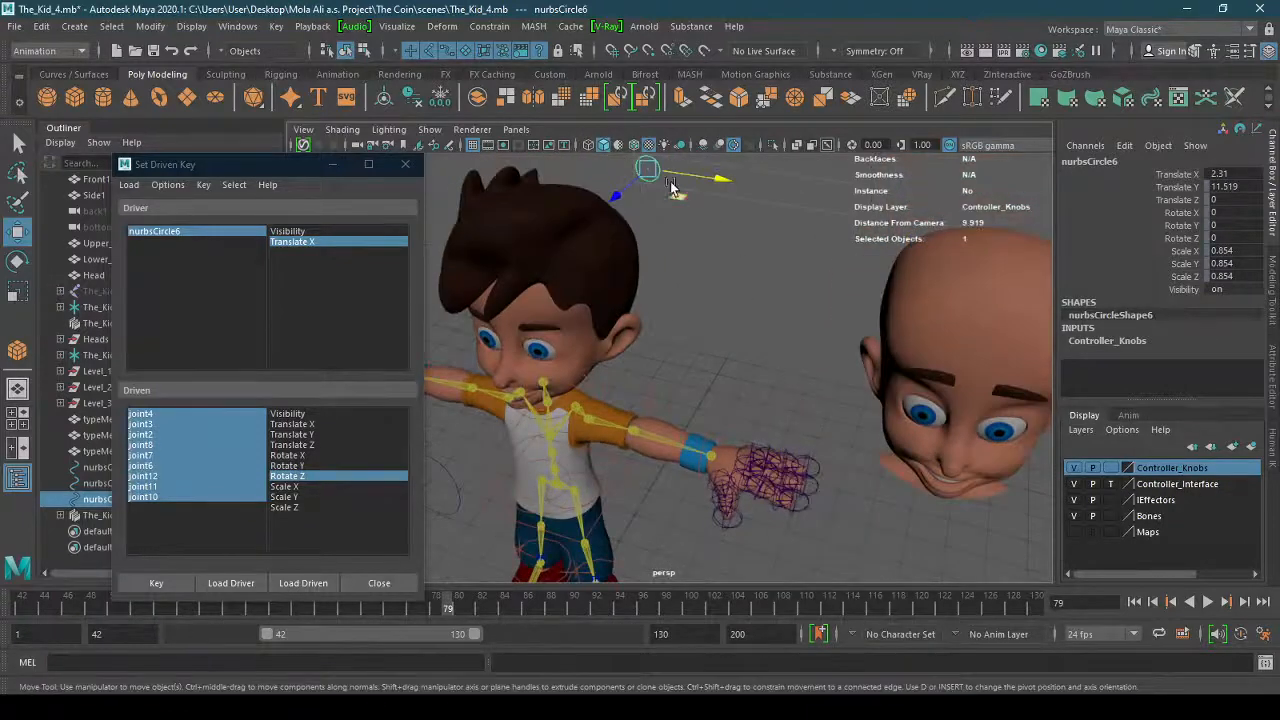
{"action": "scroll", "coordinate": [815, 414], "scroll_direction": "up", "scroll_amount": 6}
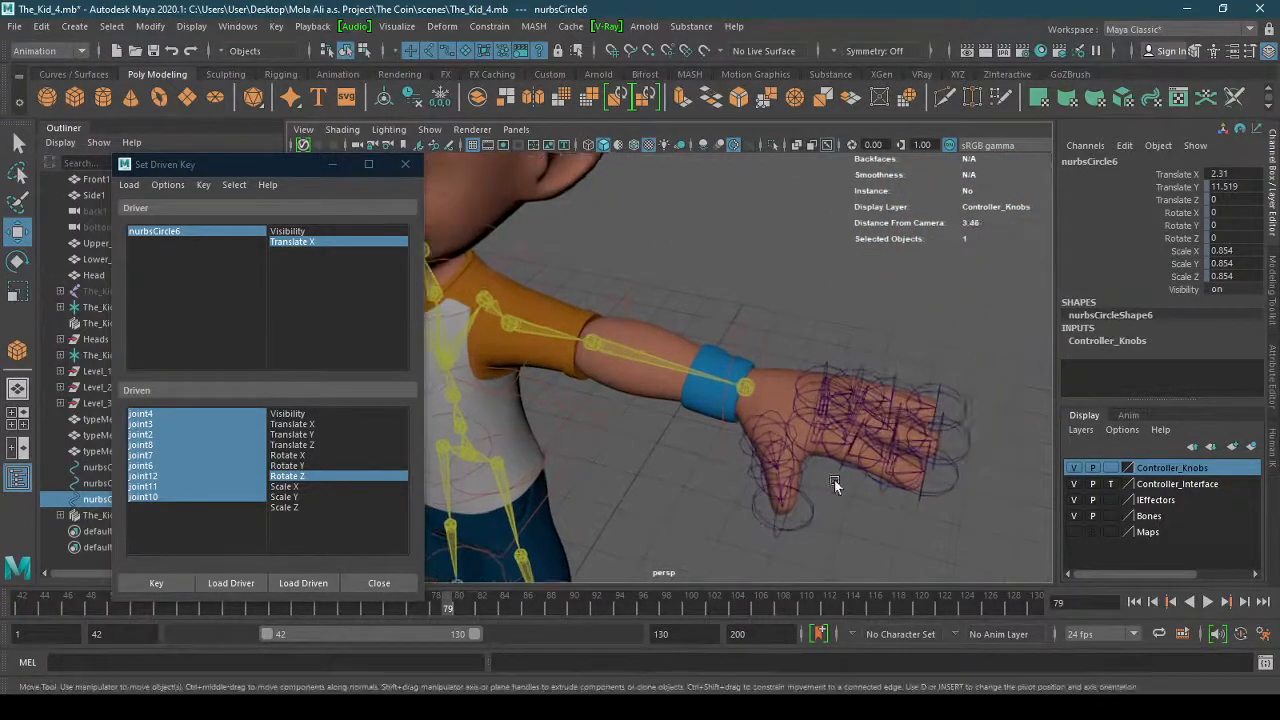
{"action": "key", "text": "q"}
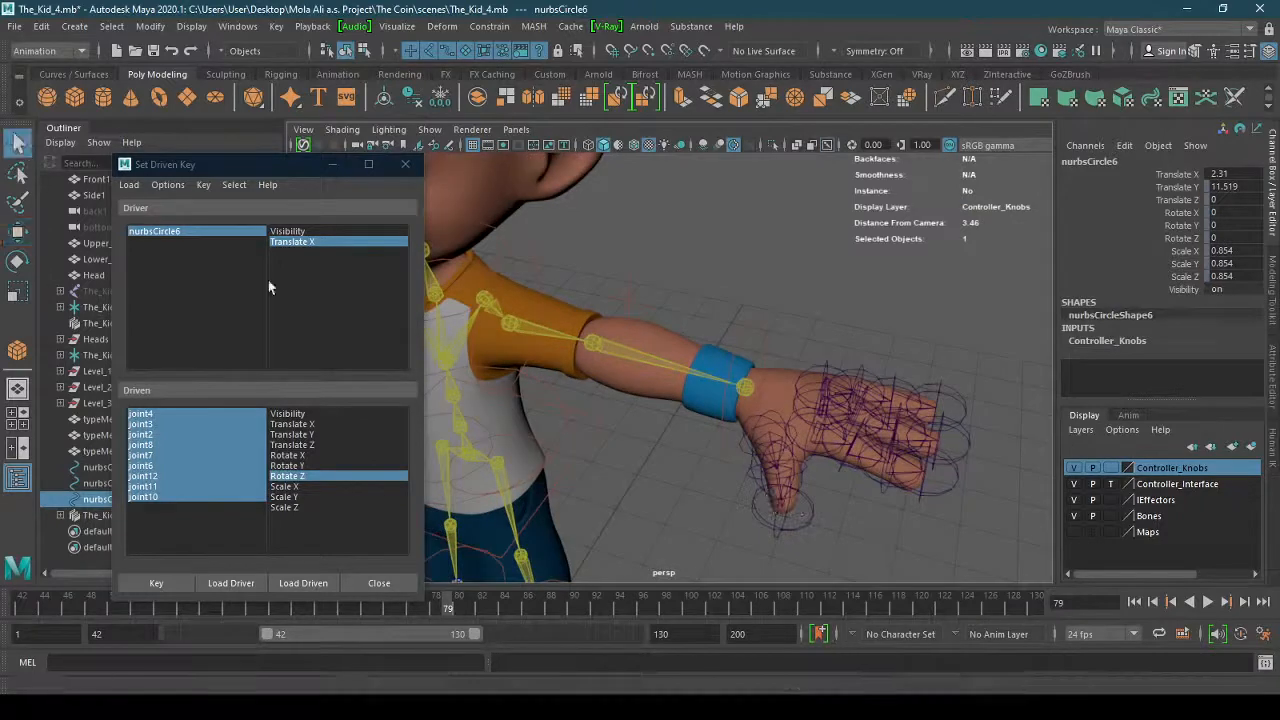
{"action": "left_click", "coordinate": [745, 450]}
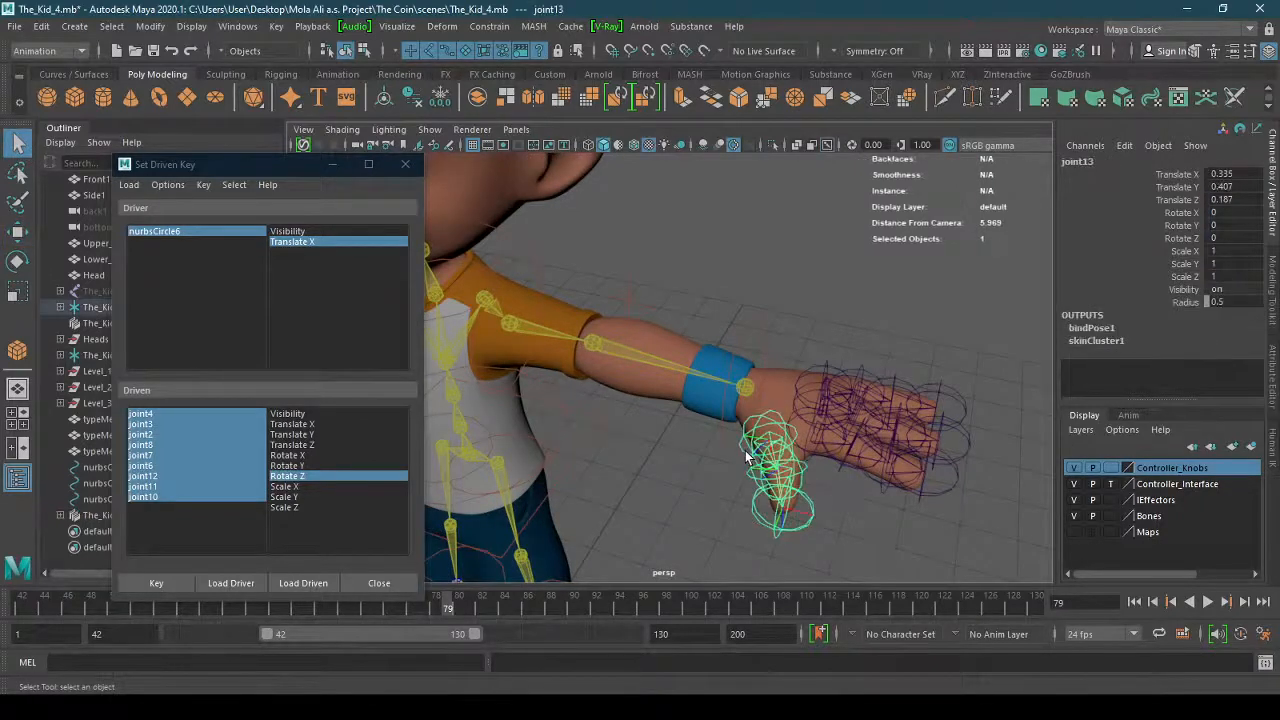
{"action": "left_click", "coordinate": [805, 529]}
{"action": "scroll", "coordinate": [805, 527], "scroll_direction": "up", "scroll_amount": 3}
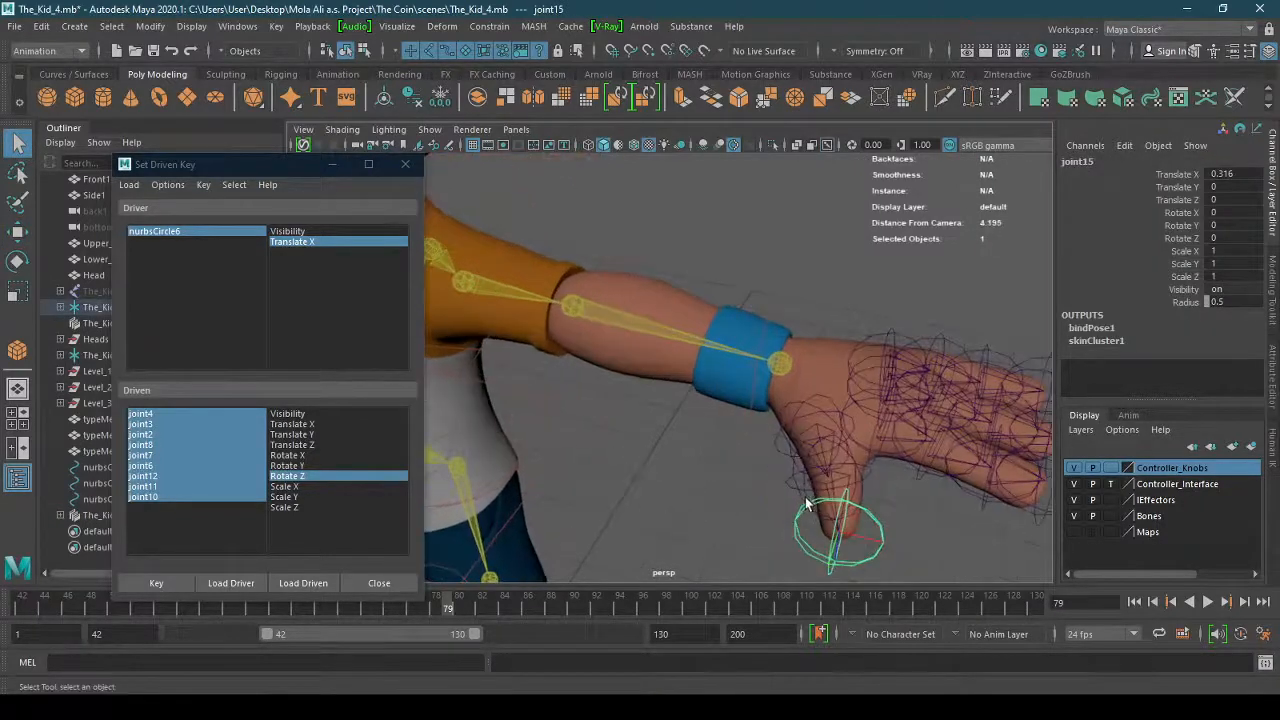
{"action": "left_click", "coordinate": [802, 490], "text": "shift"}
{"action": "left_click", "coordinate": [780, 448], "text": "shift"}
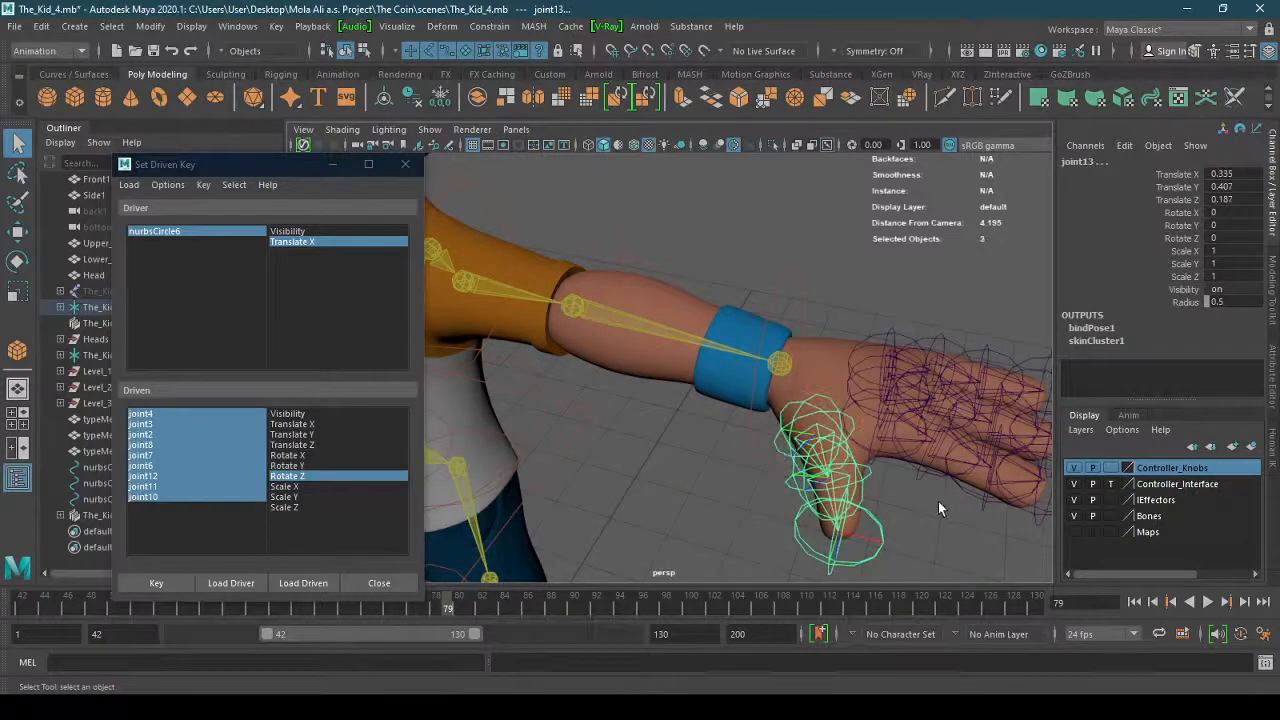
{"action": "left_click", "coordinate": [306, 586]}
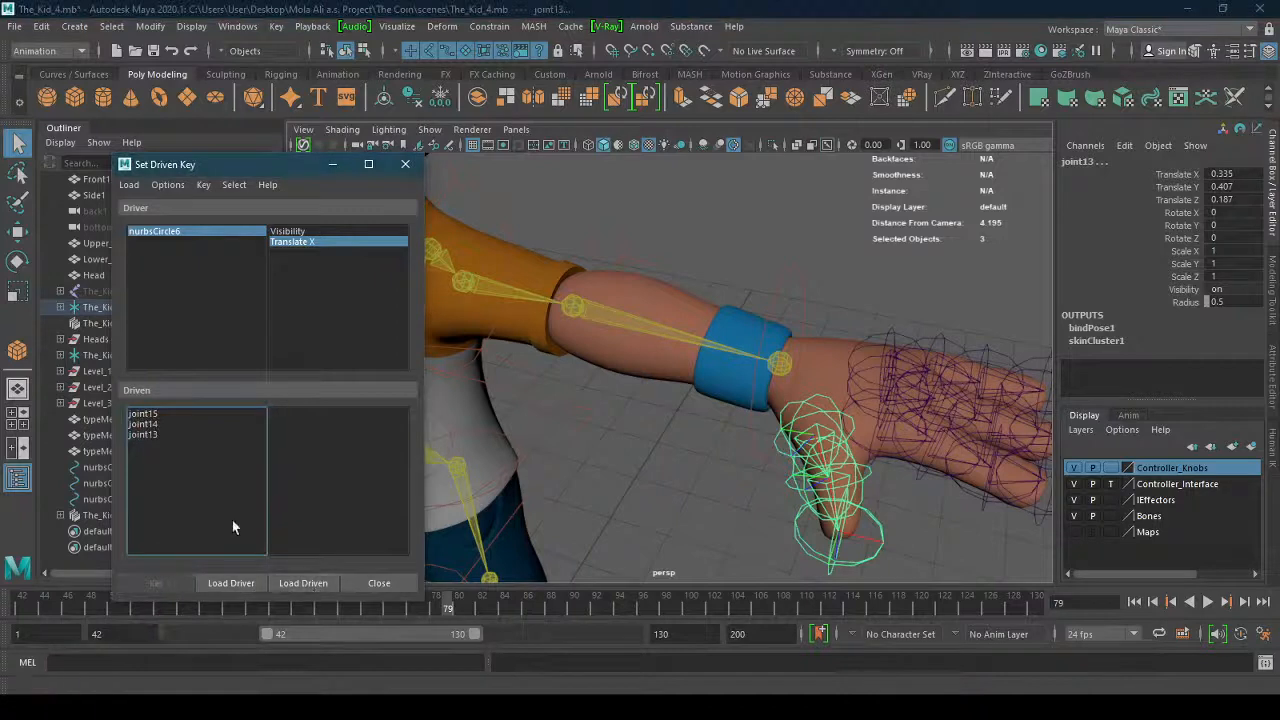
Choose Rotate X, Rotate Y and Rotate Z of the three thumb joints and key them with the Fist slider at its start.
{"action": "left_click", "coordinate": [173, 415]}
{"action": "left_click", "coordinate": [169, 434], "text": "shift"}
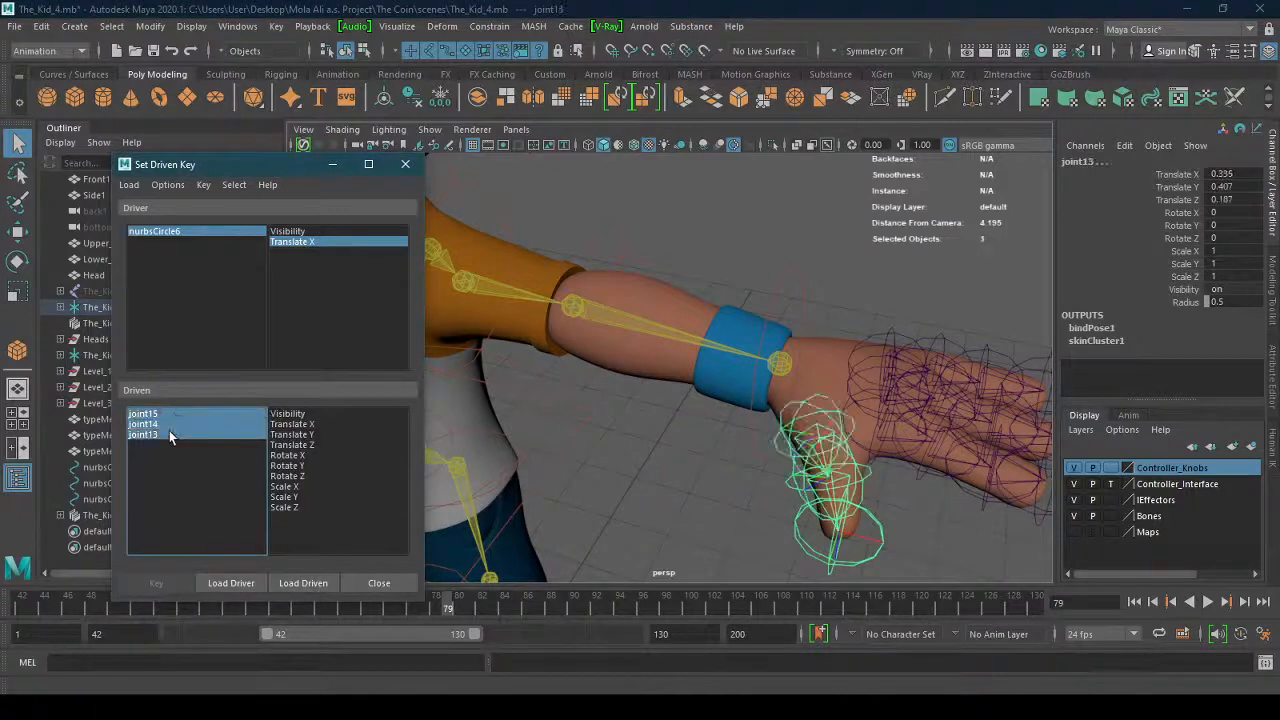
{"action": "left_click_drag", "start_coordinate": [318, 456], "coordinate": [318, 477]}
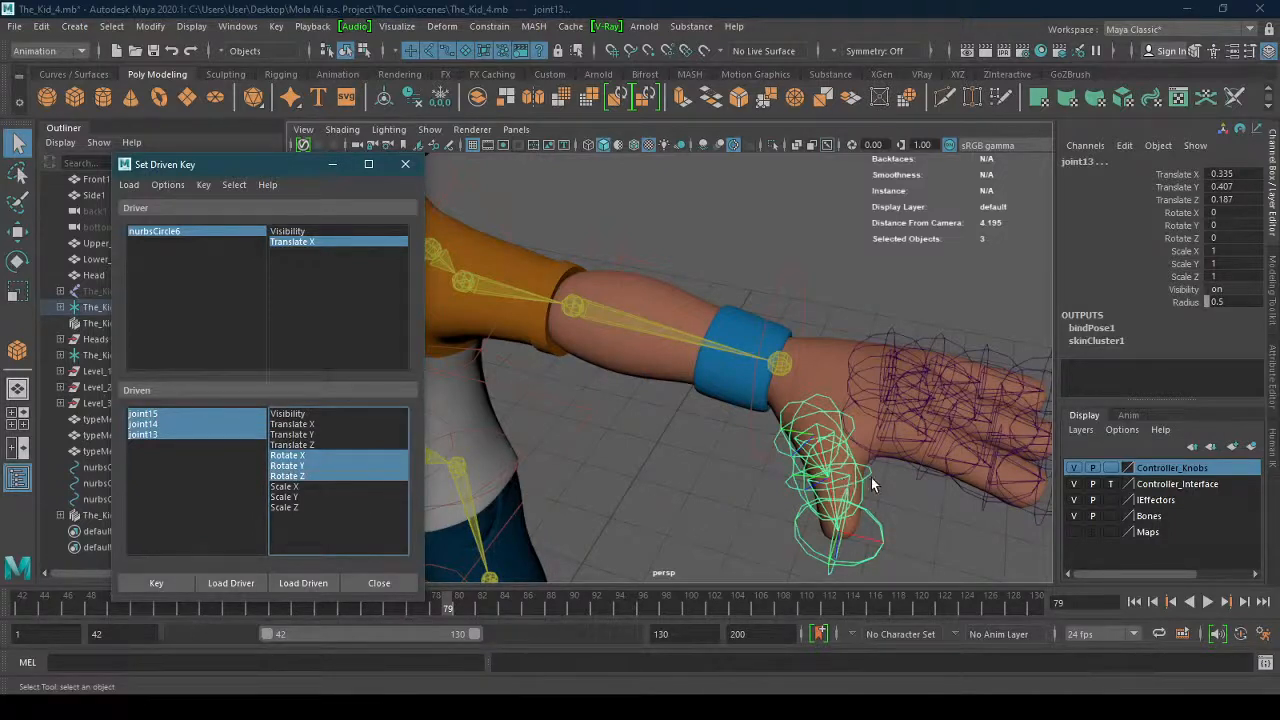
{"action": "right_click_drag", "start_coordinate": [871, 477], "coordinate": [800, 473], "text": "alt"}
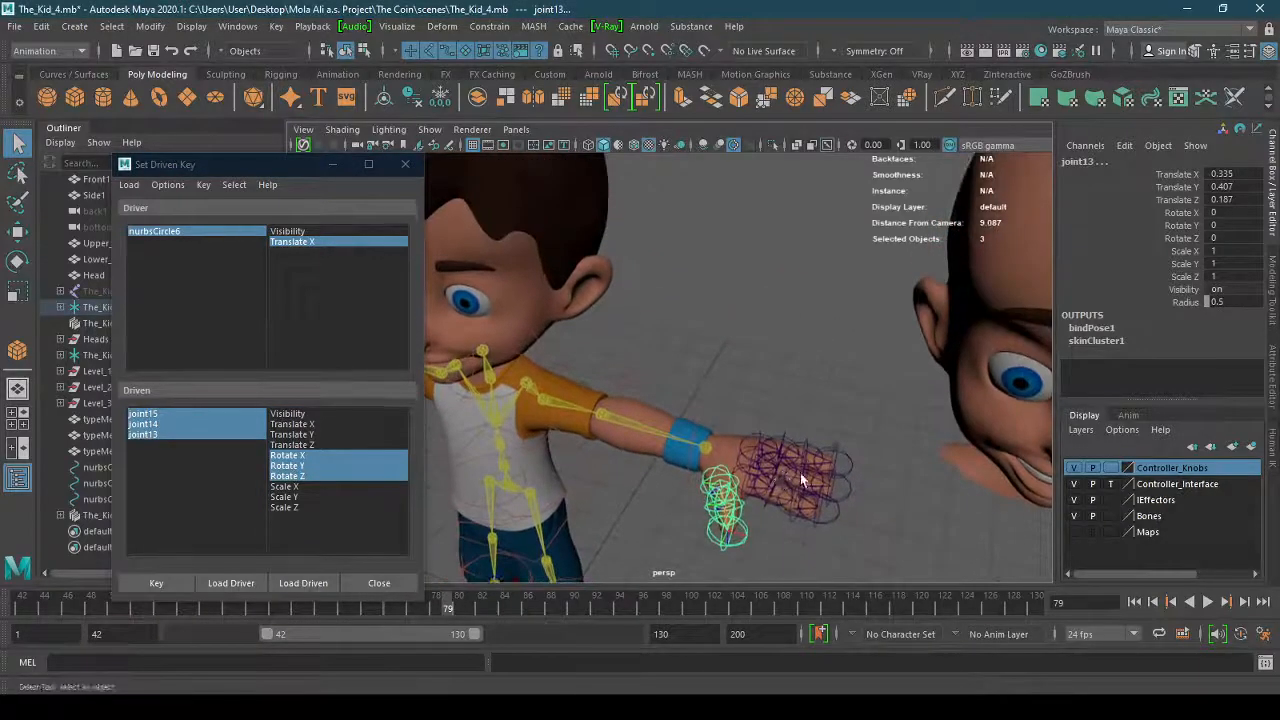
{"action": "left_click_drag", "start_coordinate": [800, 473], "coordinate": [768, 460], "text": "alt"}
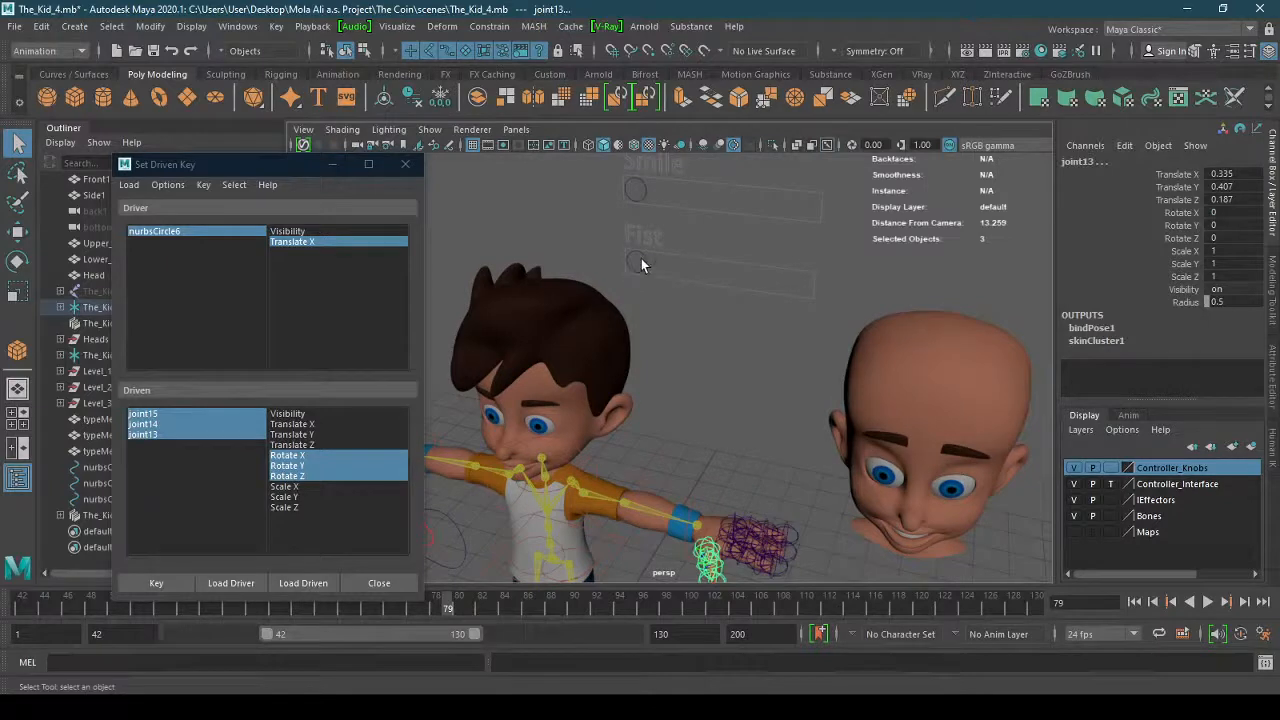
{"action": "middle_click_drag", "start_coordinate": [761, 370], "coordinate": [763, 320], "text": "alt"}
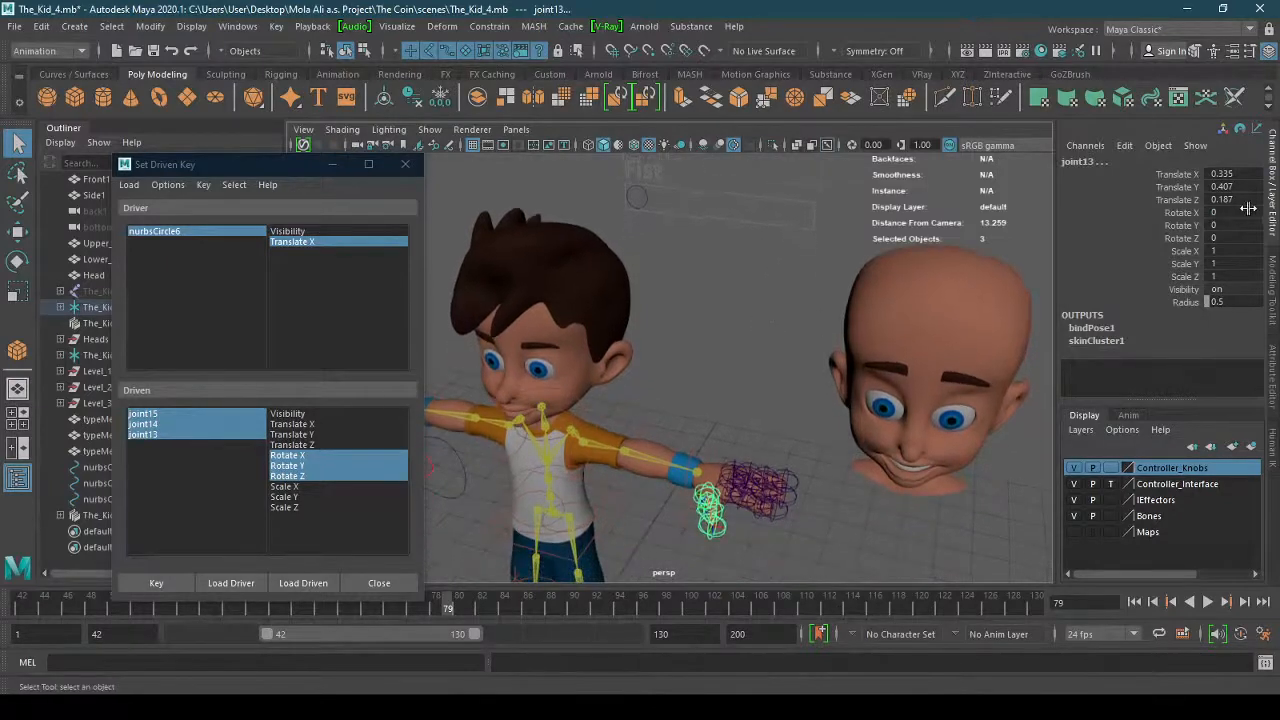
{"action": "left_click", "coordinate": [180, 582]}
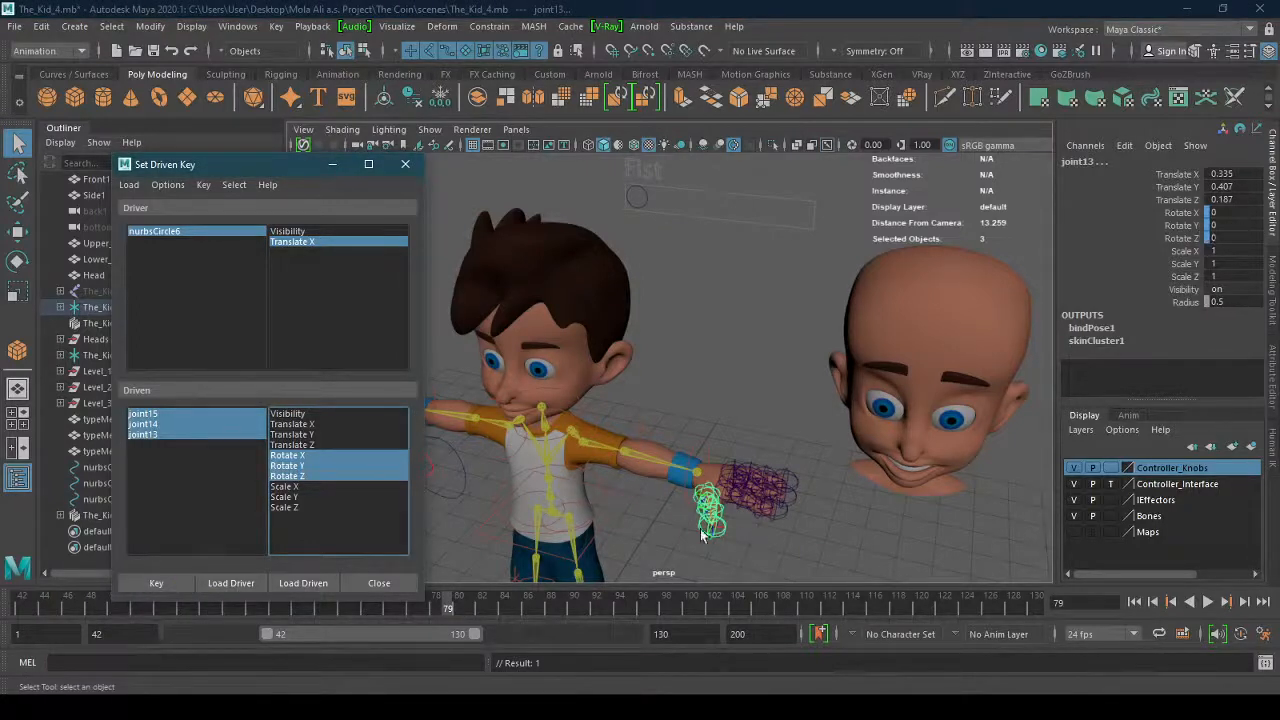
Move the Fist slider circle along X to its far end at a Translate X of 4.88.
{"action": "right_click_drag", "start_coordinate": [703, 535], "coordinate": [677, 348], "text": "alt"}
{"action": "left_click", "coordinate": [620, 267]}
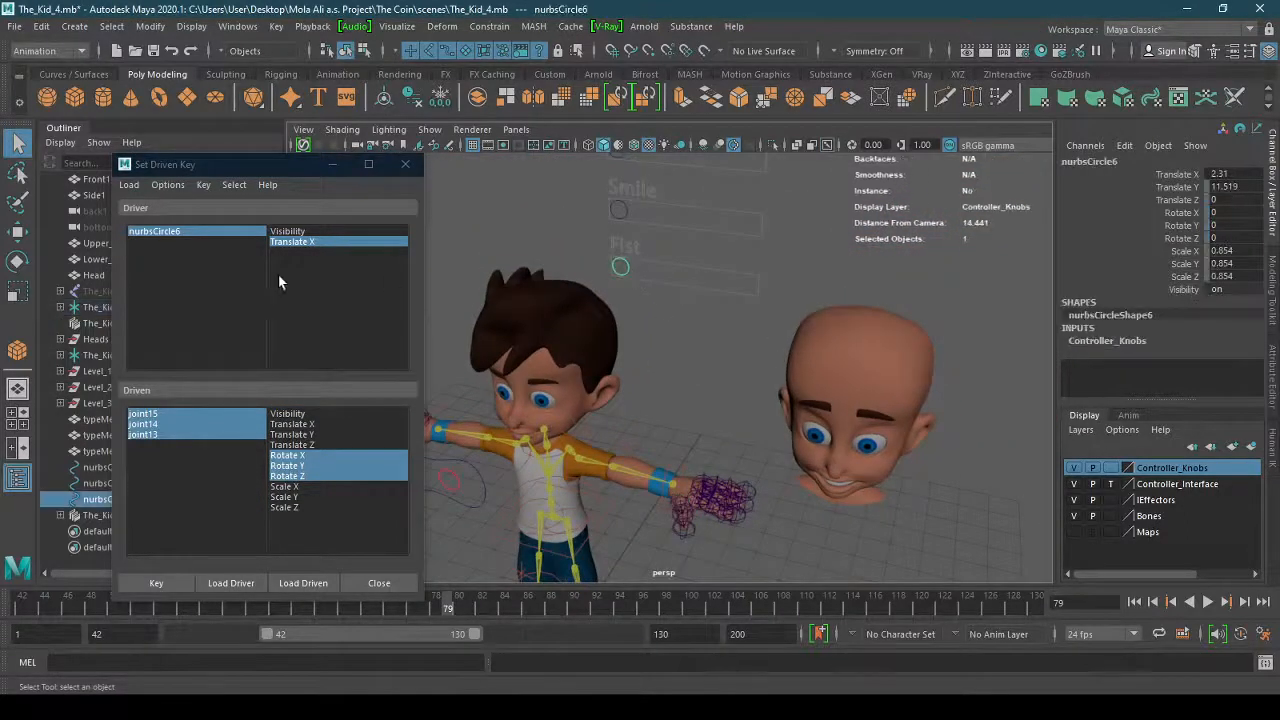
{"action": "left_click", "coordinate": [20, 232]}
{"action": "left_click_drag", "start_coordinate": [680, 278], "coordinate": [837, 287]}
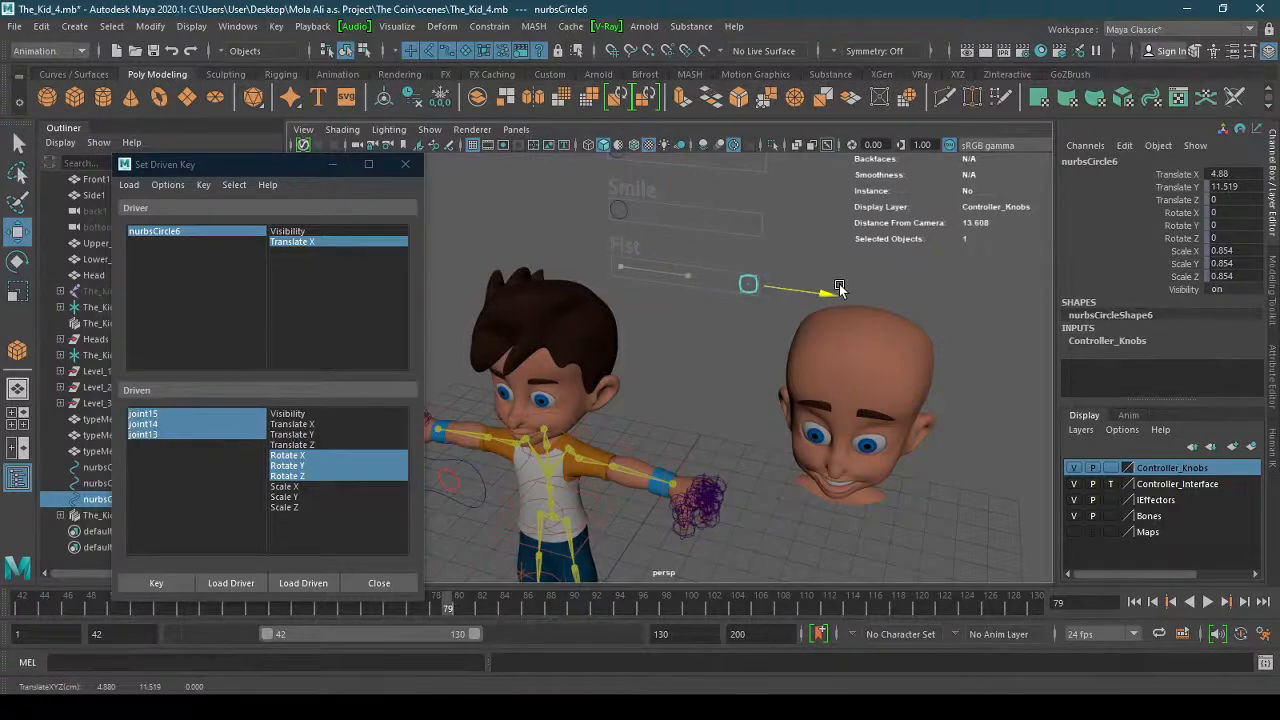
Select the three driven thumb joints, joint15, joint14 and joint13, and rotate them to a Rotate Y of about -66.2.
{"action": "left_click", "coordinate": [196, 469]}
{"action": "left_click_drag", "start_coordinate": [186, 416], "coordinate": [194, 436]}
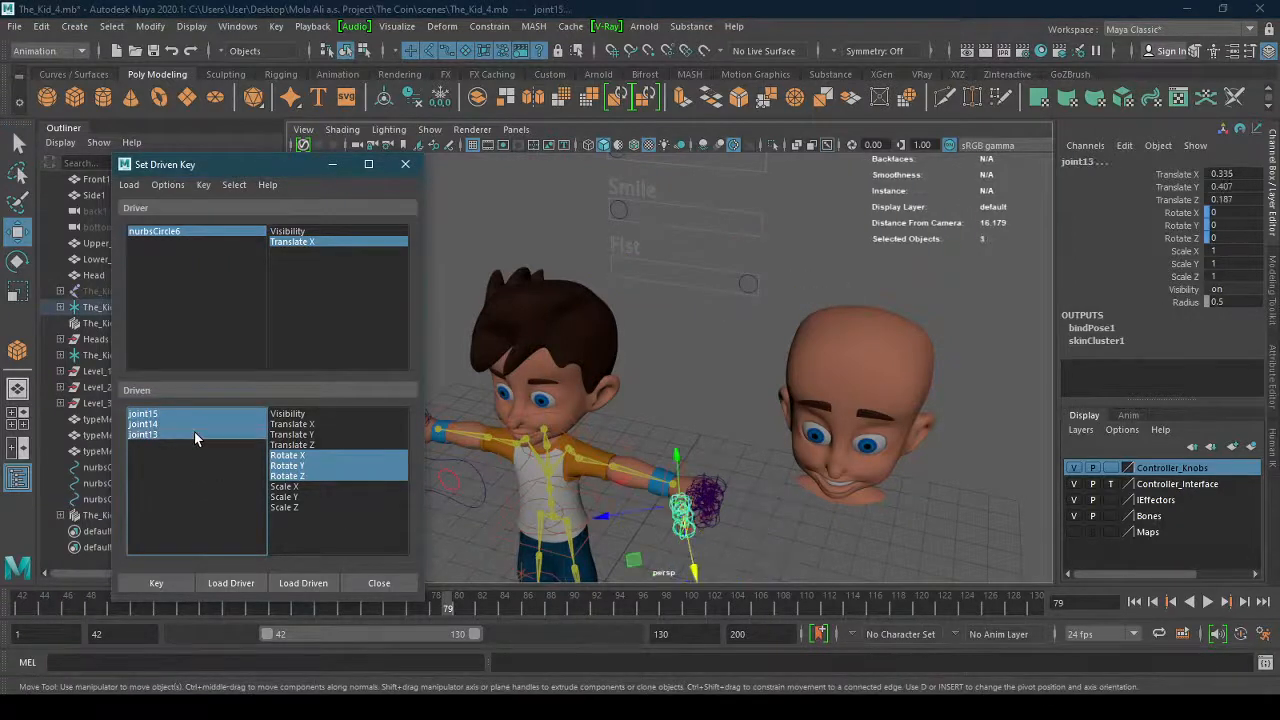
{"action": "left_click_drag", "start_coordinate": [640, 543], "coordinate": [779, 456], "text": "alt"}
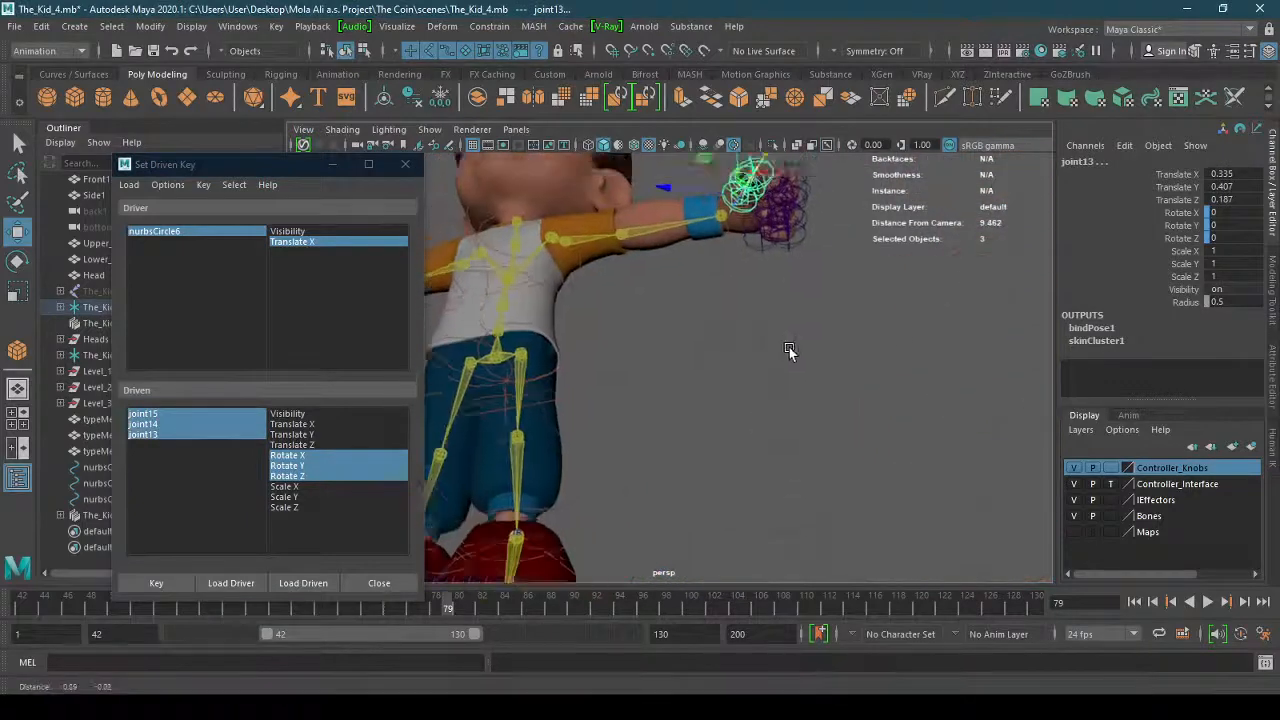
{"action": "right_click_drag", "start_coordinate": [780, 455], "coordinate": [843, 443], "text": "alt"}
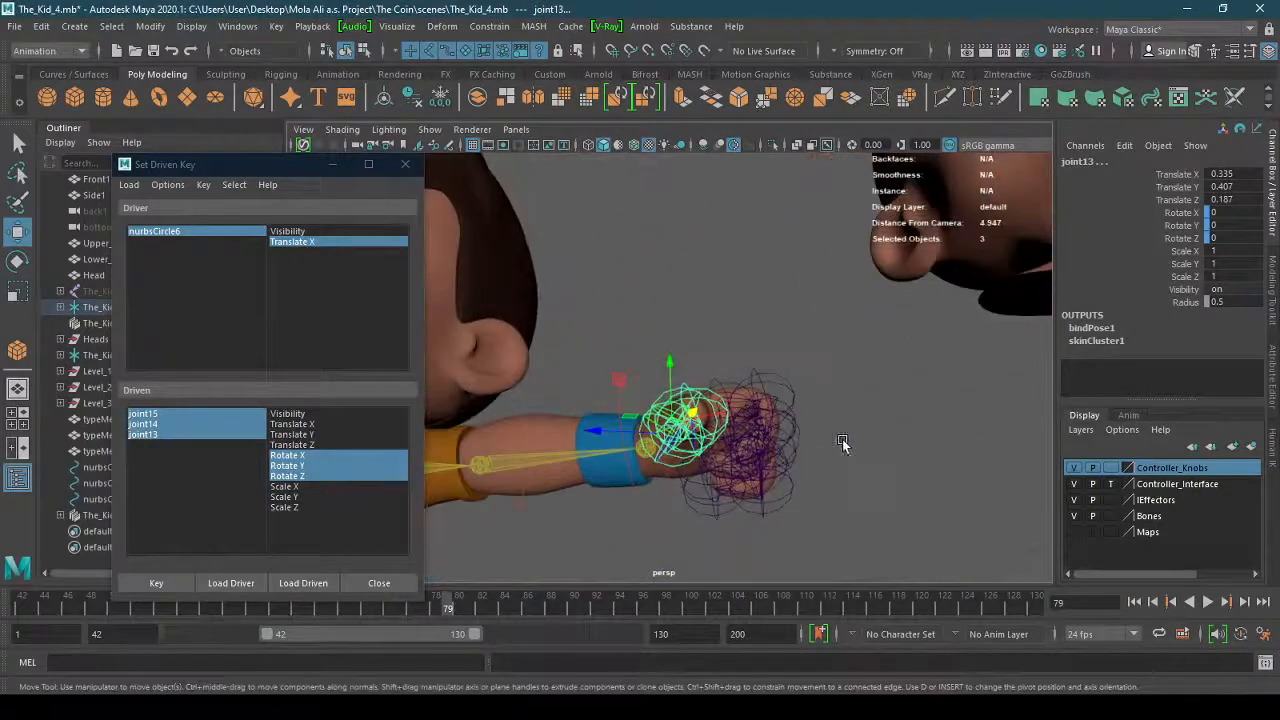
{"action": "left_click", "coordinate": [17, 262]}
{"action": "left_click_drag", "start_coordinate": [765, 440], "coordinate": [790, 410], "text": "alt"}
{"action": "middle_click_drag", "start_coordinate": [786, 424], "coordinate": [774, 465], "text": "alt"}
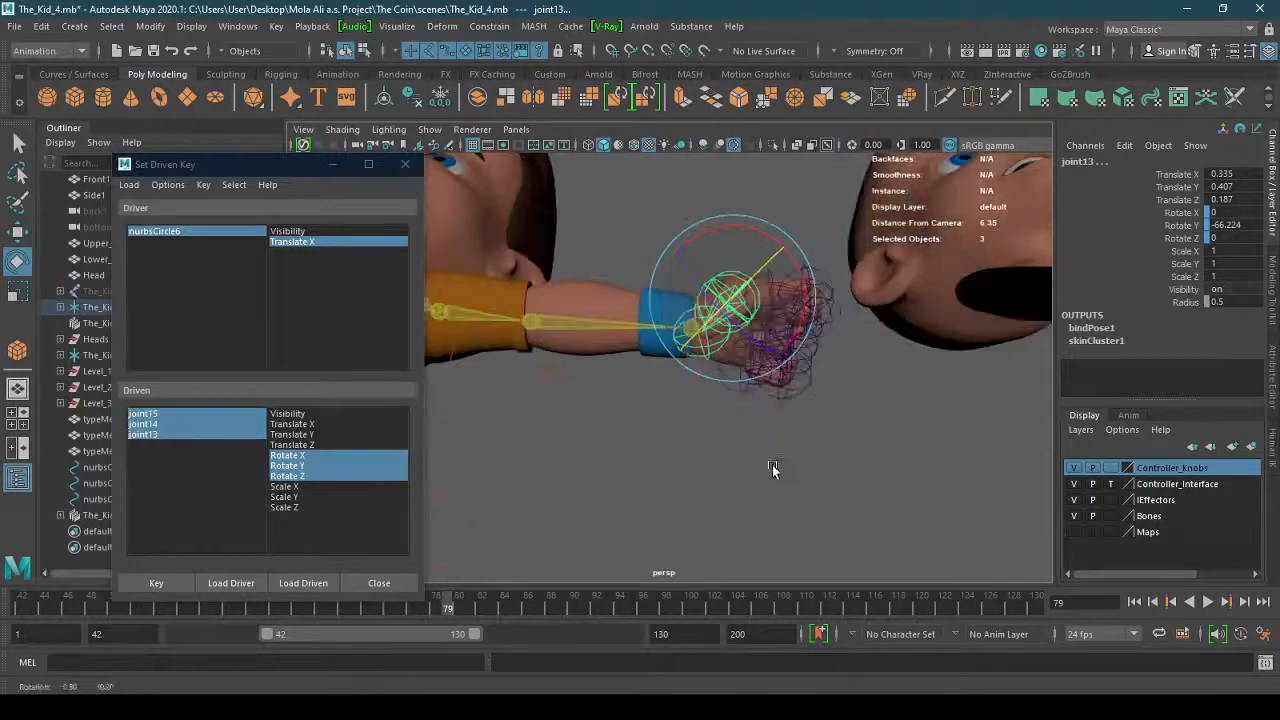
Rotate the three thumb joints to a Rotate X of about 63.2.
{"action": "right_click_drag", "start_coordinate": [774, 465], "coordinate": [872, 350], "text": "alt"}
{"action": "middle_click_drag", "start_coordinate": [872, 350], "coordinate": [816, 448], "text": "alt"}
{"action": "mouse_move", "coordinate": [829, 431]}
{"action": "left_mouse_down", "text": "alt"}
{"action": "mouse_move", "coordinate": [833, 416]}
{"action": "mouse_move", "coordinate": [824, 437]}
{"action": "left_mouse_up", "text": "alt"}
{"action": "right_click_drag", "start_coordinate": [754, 408], "coordinate": [789, 391], "text": "alt"}
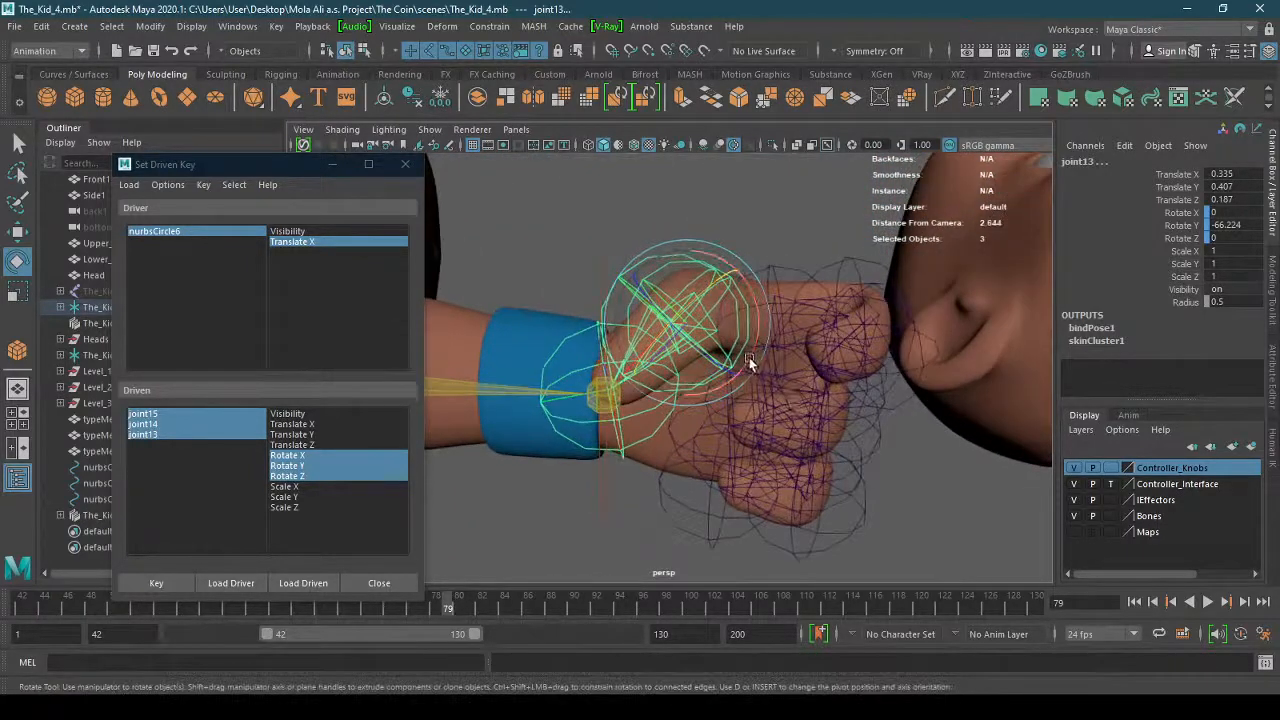
{"action": "left_click_drag", "start_coordinate": [740, 362], "coordinate": [865, 190]}
{"action": "left_click_drag", "start_coordinate": [824, 273], "coordinate": [837, 309], "text": "alt"}
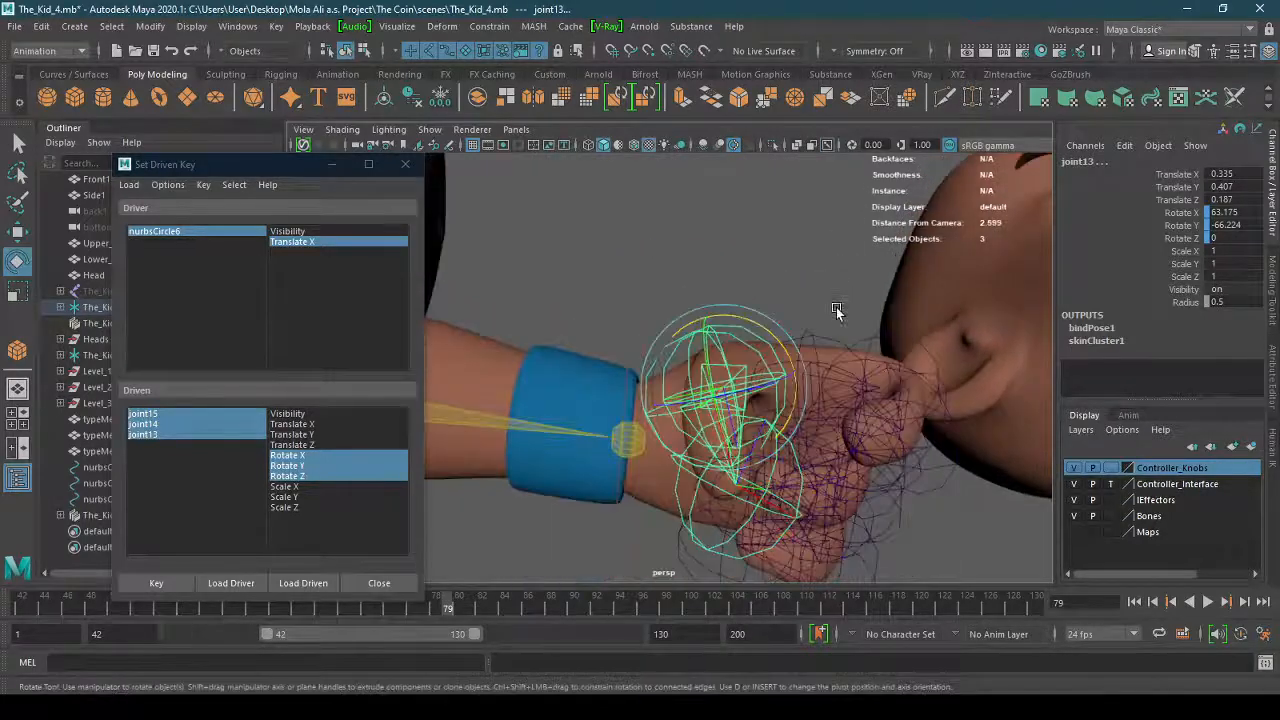
Rotate the thumb joints further on all axes, undoing one rotation, to about 79.5 in X, 2 in Y and -25.2 in Z.
{"action": "left_click_drag", "start_coordinate": [749, 391], "coordinate": [810, 290]}
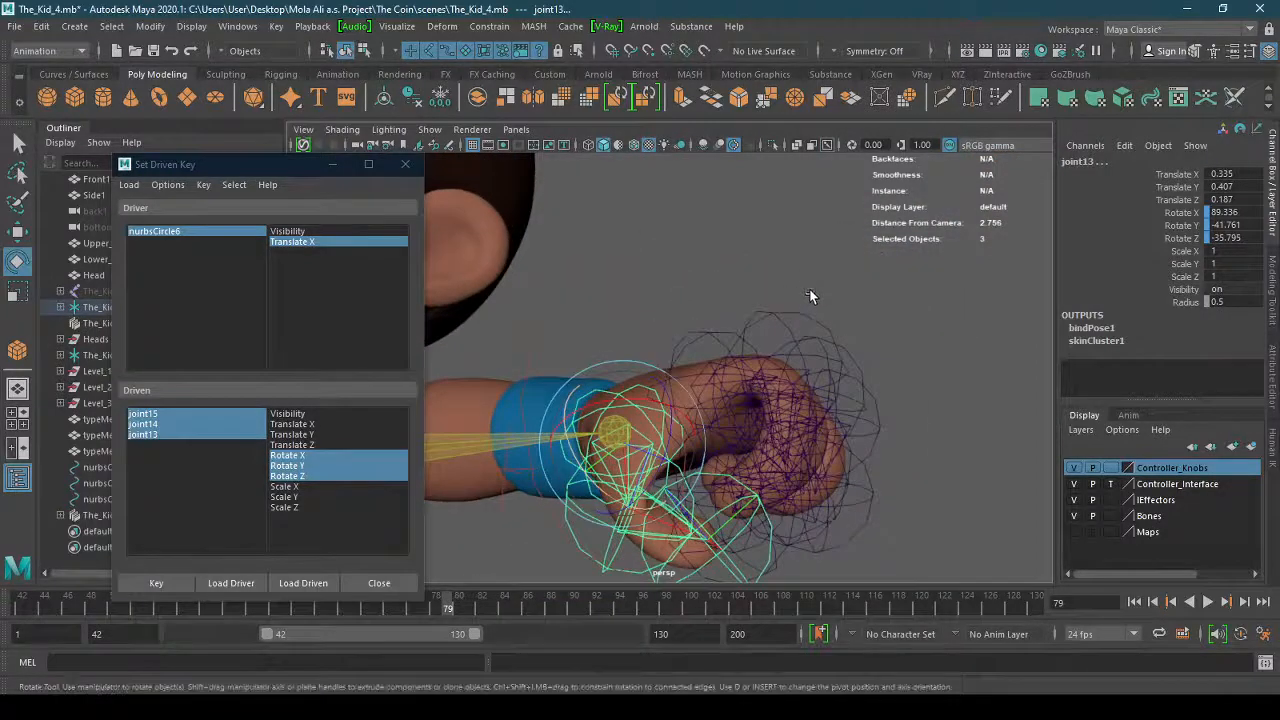
{"action": "left_click_drag", "start_coordinate": [691, 442], "coordinate": [790, 446], "text": "alt"}
{"action": "key", "text": "ctrl+z"}
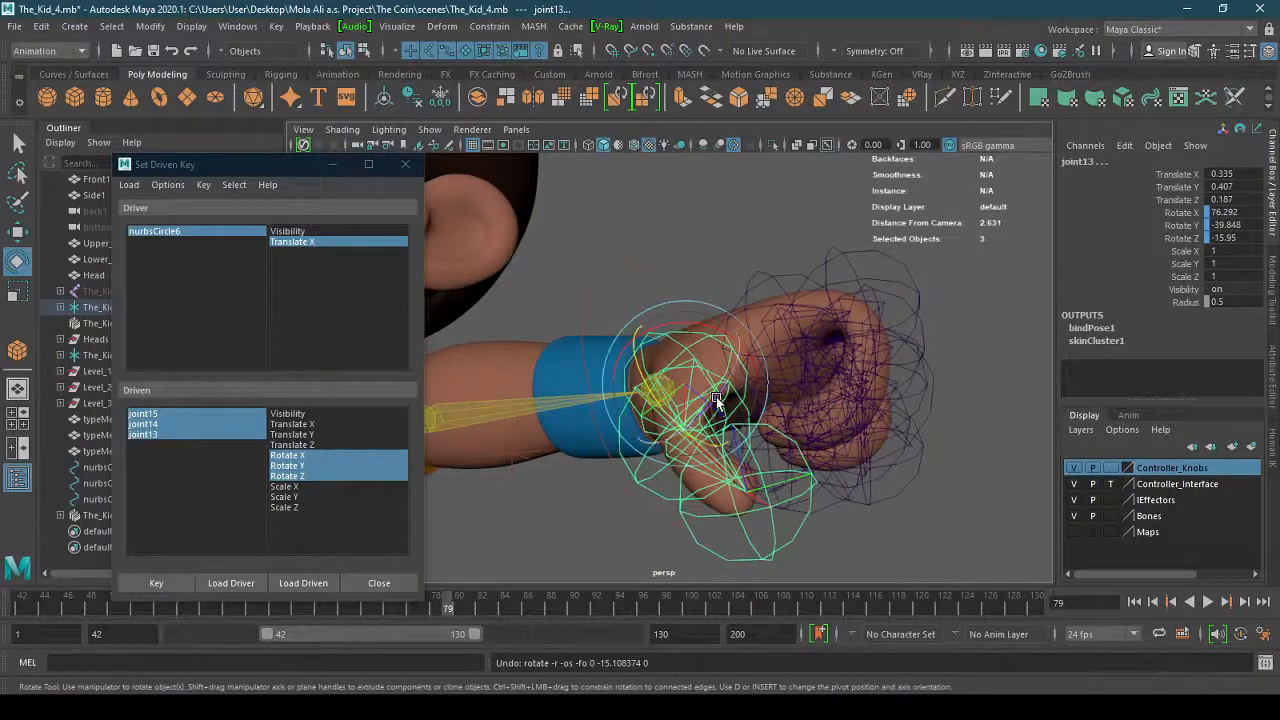
{"action": "left_click_drag", "start_coordinate": [728, 418], "coordinate": [737, 505]}
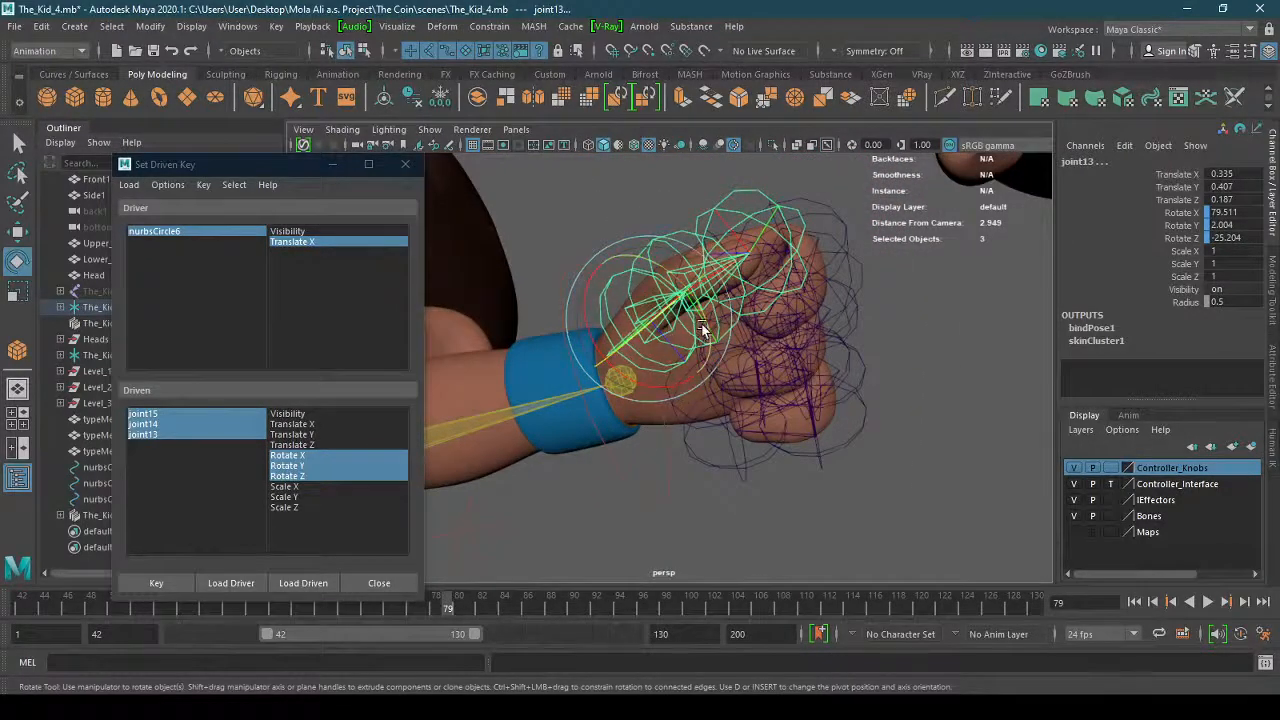
Curl the thumb over the closed fingers, with joint rotations of about 79.5 in X, 6.6 in Y and -50.8 in Z.
{"action": "left_click_drag", "start_coordinate": [704, 325], "coordinate": [743, 411]}
{"action": "middle_click_drag", "start_coordinate": [743, 411], "coordinate": [783, 304], "text": "alt"}
{"action": "left_click_drag", "start_coordinate": [783, 304], "coordinate": [766, 337], "text": "alt"}
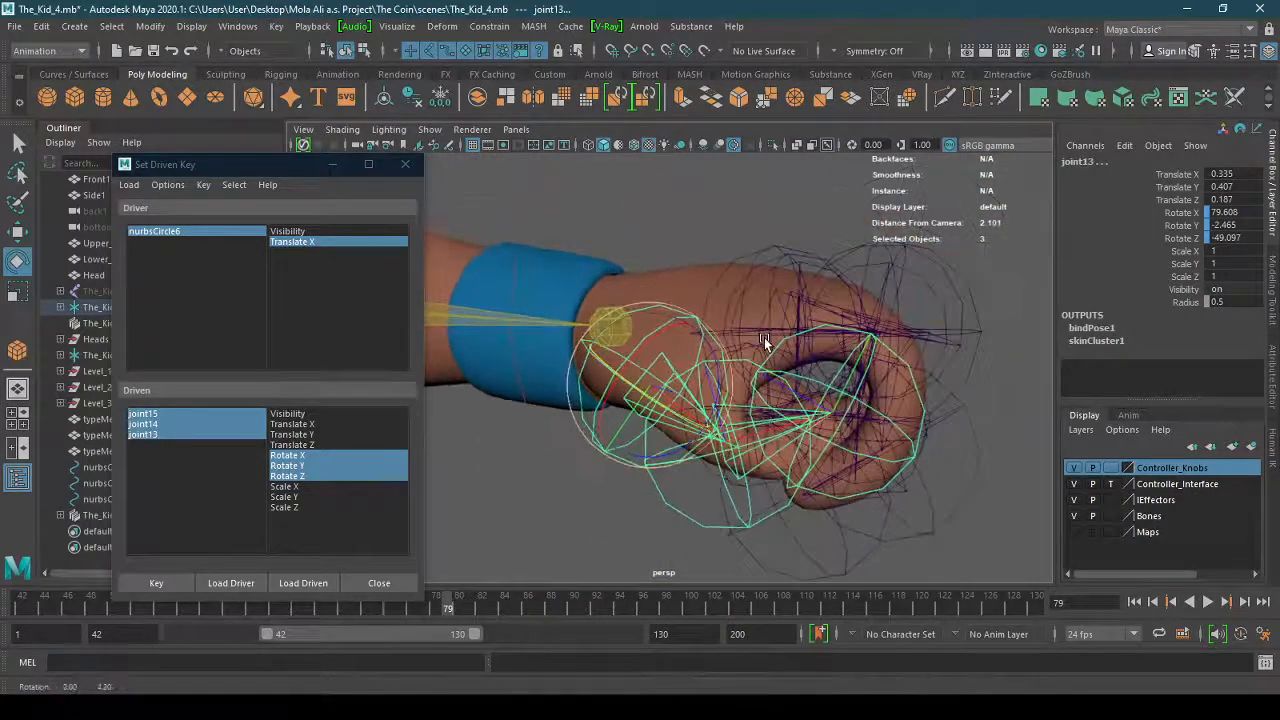
{"action": "left_click_drag", "start_coordinate": [716, 407], "coordinate": [721, 393]}
Key Rotate X, Rotate Y and Rotate Z of the curled thumb joints with the Fist slider at its far end.
{"action": "right_click_drag", "start_coordinate": [768, 405], "coordinate": [647, 443], "text": "alt"}
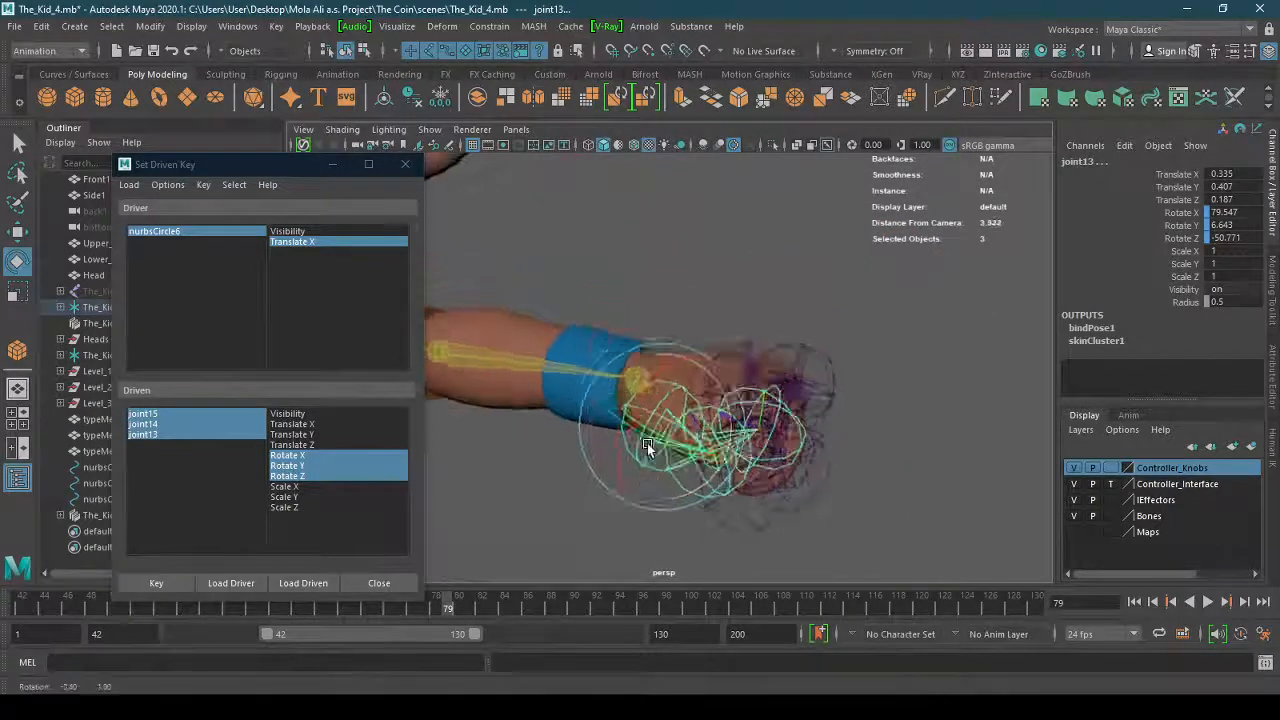
{"action": "middle_click_drag", "start_coordinate": [715, 322], "coordinate": [755, 492], "text": "alt"}
{"action": "right_click_drag", "start_coordinate": [755, 492], "coordinate": [708, 466], "text": "alt"}
{"action": "middle_click_drag", "start_coordinate": [708, 466], "coordinate": [725, 405], "text": "alt"}
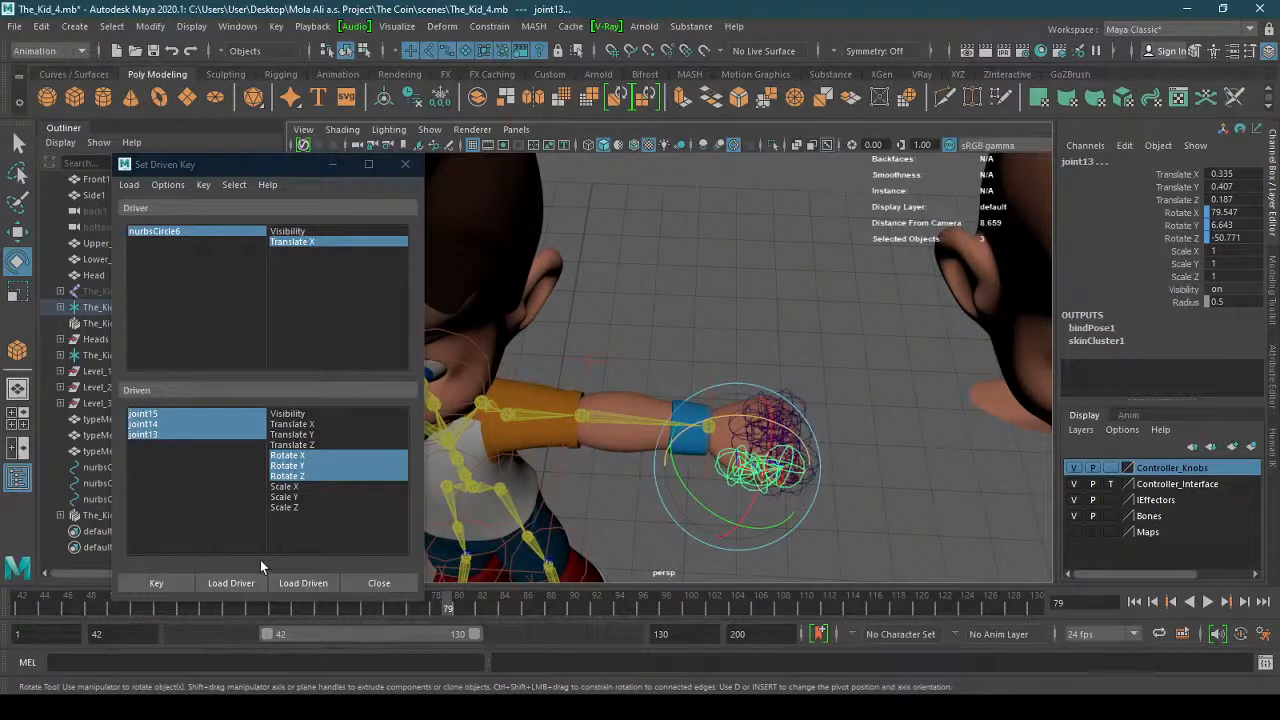
{"action": "left_click", "coordinate": [176, 583]}
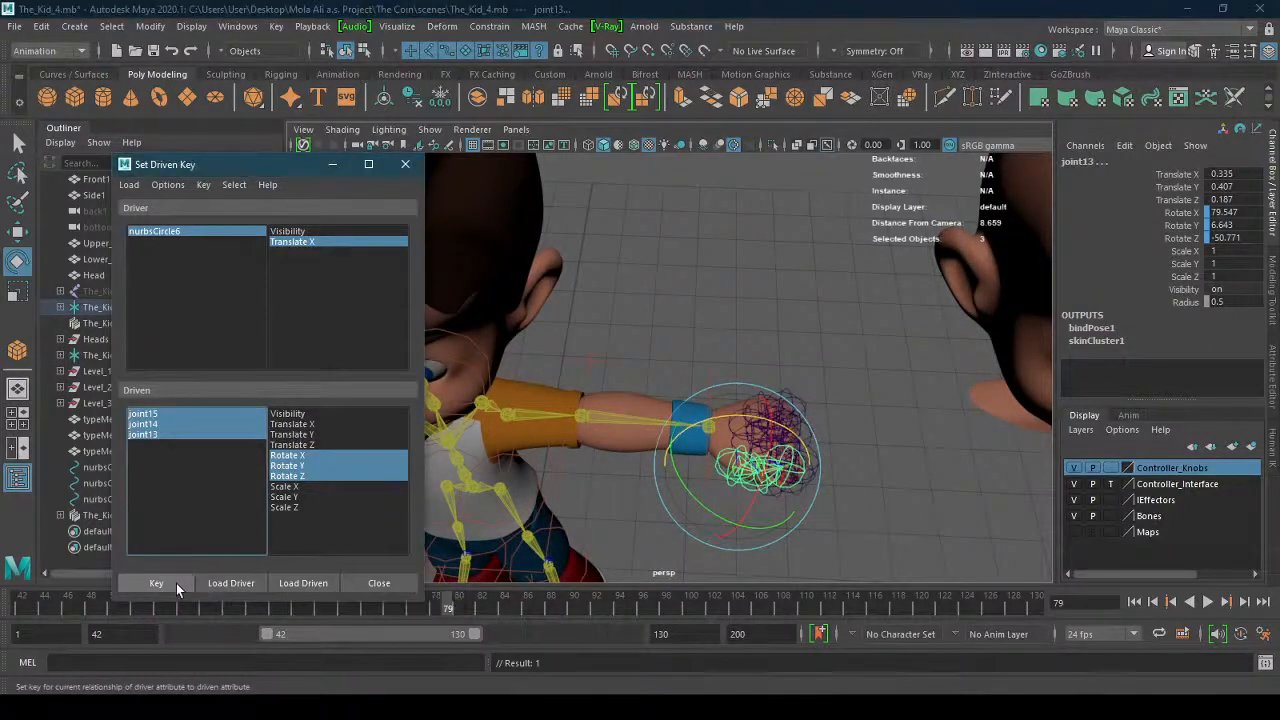
Move the Fist slider circle back along X to its start at a Translate X of 2.31.
{"action": "right_click_drag", "start_coordinate": [560, 420], "coordinate": [600, 426], "text": "alt"}
{"action": "left_click_drag", "start_coordinate": [600, 426], "coordinate": [731, 439], "text": "alt"}
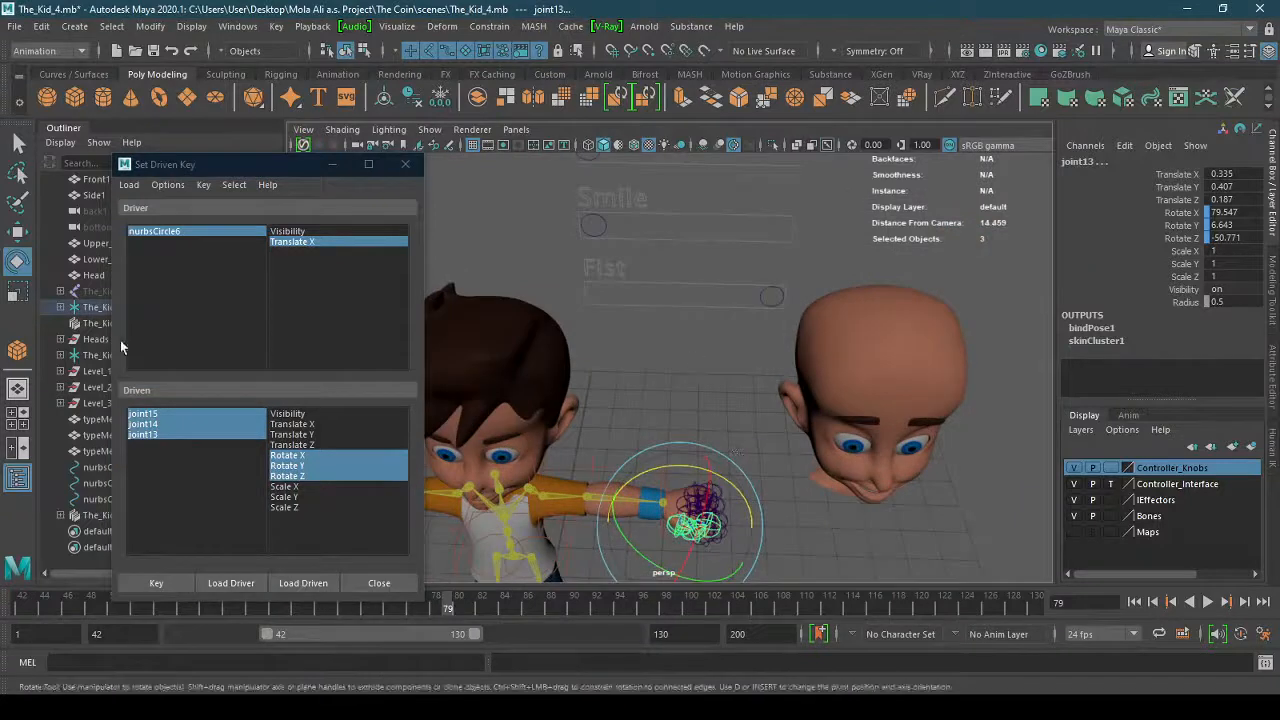
{"action": "left_click", "coordinate": [18, 232]}
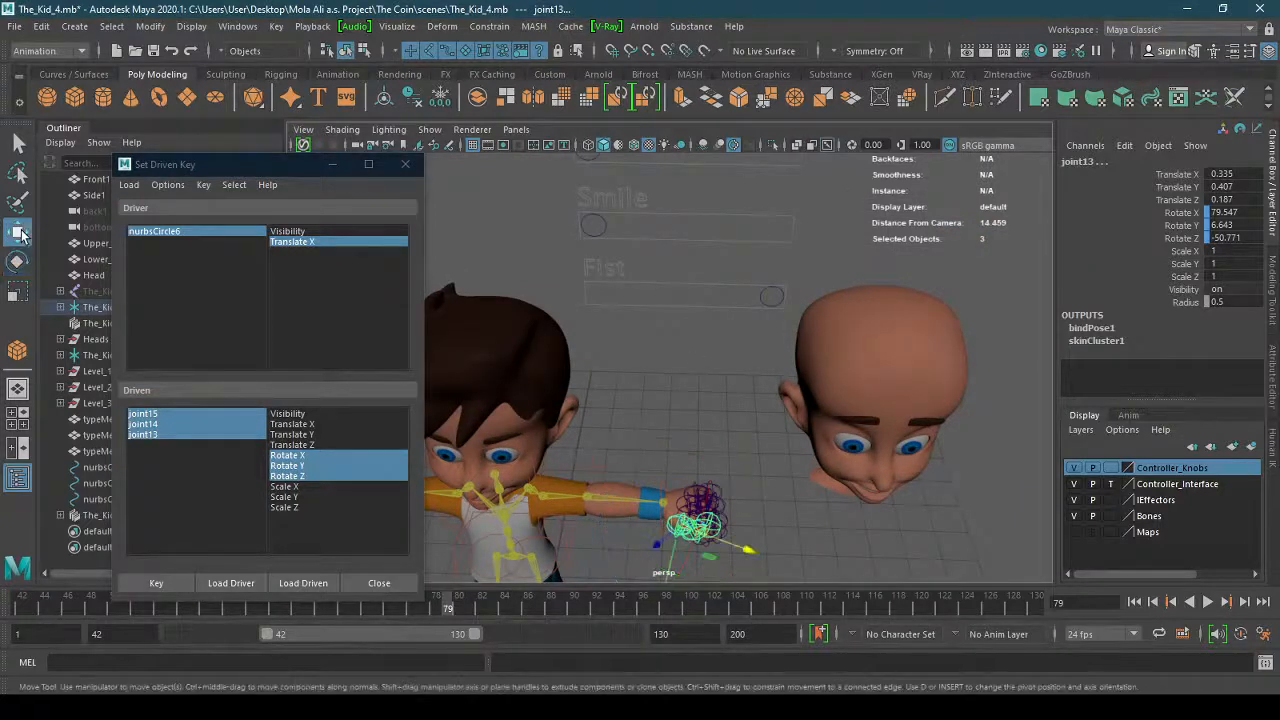
{"action": "left_click", "coordinate": [762, 296]}
{"action": "left_click_drag", "start_coordinate": [842, 297], "coordinate": [669, 311]}
Examine the finger and thumb joints of the character's other hand, and the Fist slider at its start.
{"action": "middle_click_drag", "start_coordinate": [674, 386], "coordinate": [974, 423], "text": "alt"}
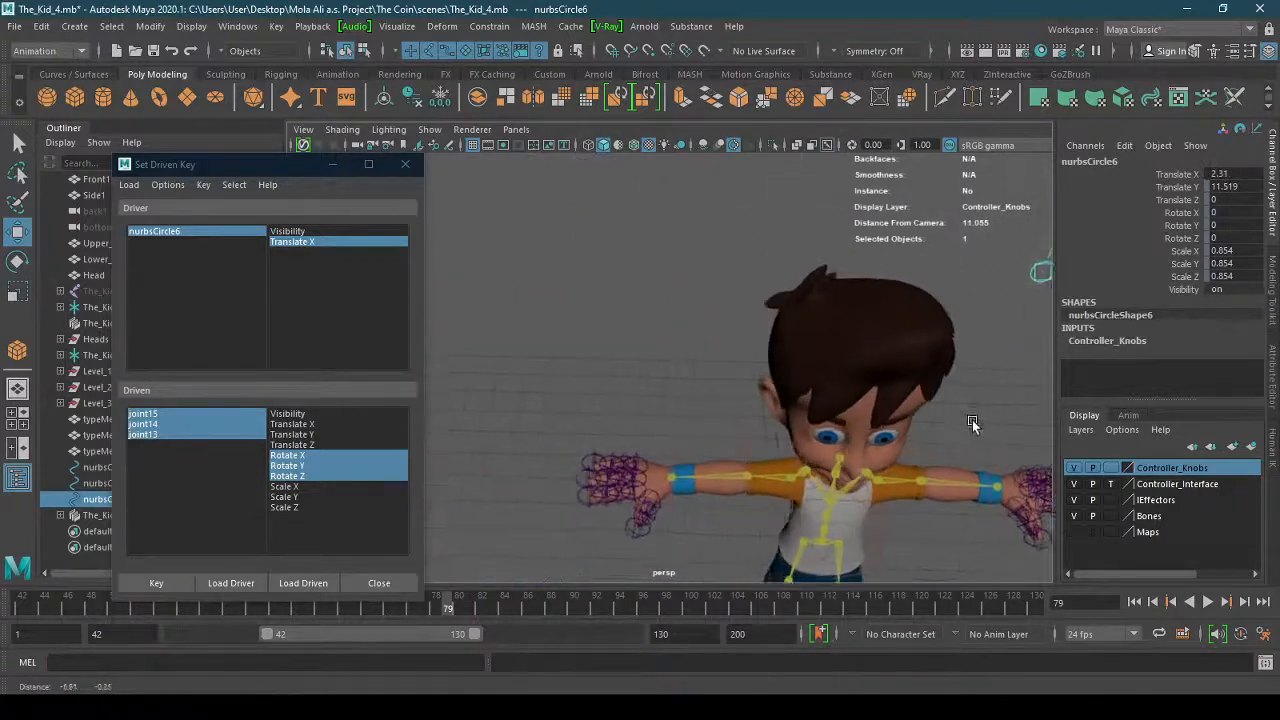
{"action": "middle_click_drag", "start_coordinate": [600, 440], "coordinate": [715, 398], "text": "alt"}
{"action": "right_click_drag", "start_coordinate": [715, 398], "coordinate": [777, 376], "text": "alt"}
{"action": "left_click_drag", "start_coordinate": [777, 376], "coordinate": [737, 281], "text": "alt"}
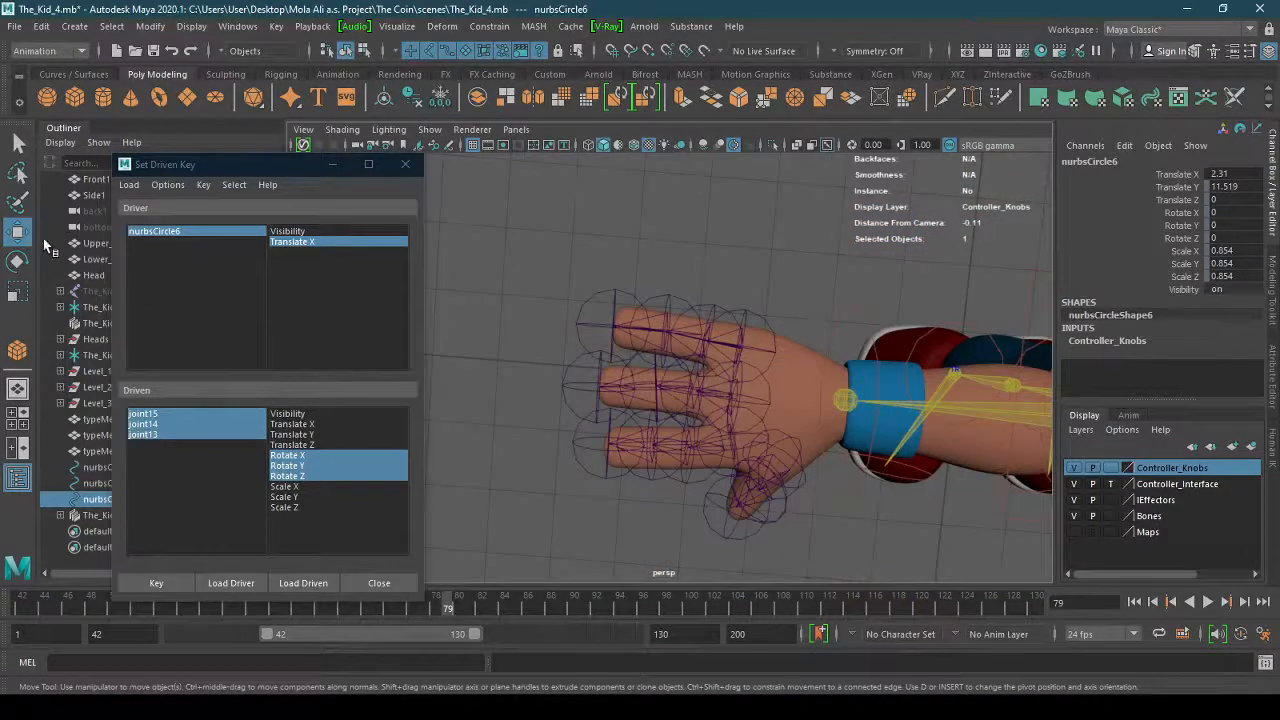
{"action": "right_click_drag", "start_coordinate": [673, 372], "coordinate": [399, 384], "text": "alt"}
{"action": "middle_click_drag", "start_coordinate": [905, 436], "coordinate": [672, 410], "text": "alt"}
{"action": "left_click_drag", "start_coordinate": [940, 430], "coordinate": [968, 250], "text": "alt"}
{"action": "middle_click_drag", "start_coordinate": [968, 340], "coordinate": [933, 362], "text": "alt"}
{"action": "left_click_drag", "start_coordinate": [933, 362], "coordinate": [790, 390], "text": "alt"}
{"action": "left_click_drag", "start_coordinate": [745, 315], "coordinate": [743, 360], "text": "alt"}
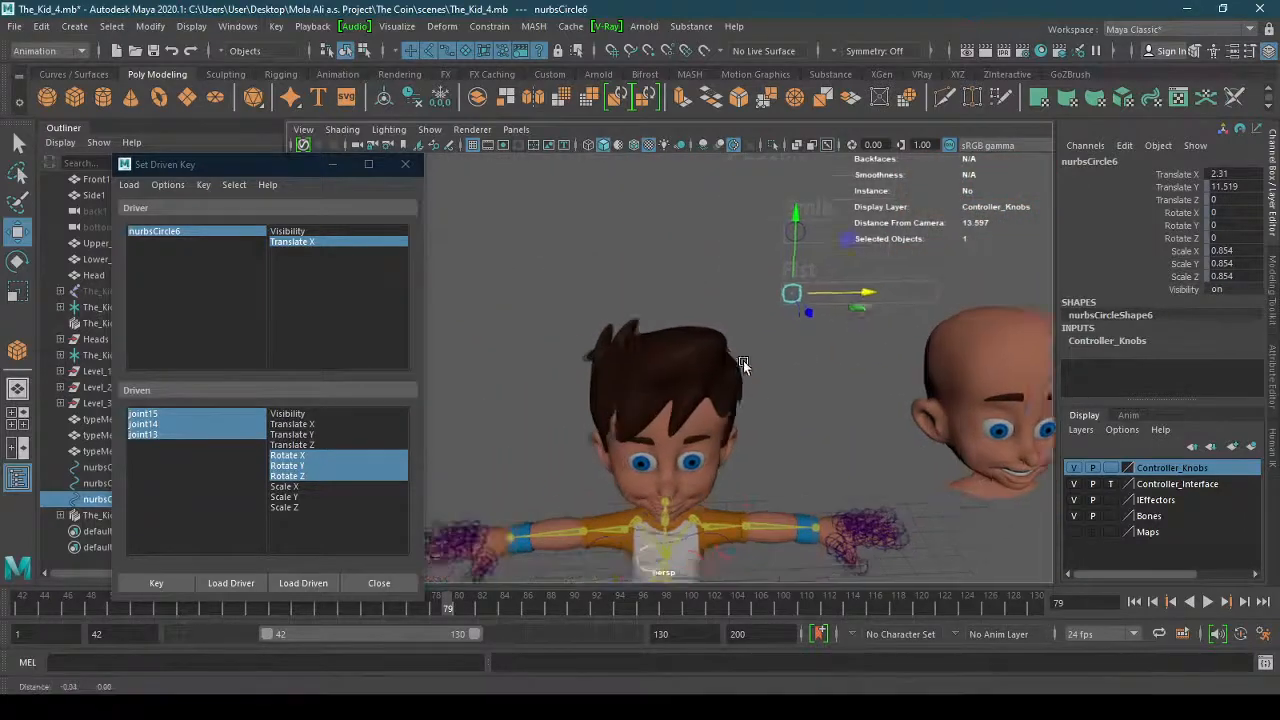
{"action": "right_click_drag", "start_coordinate": [743, 360], "coordinate": [962, 252], "text": "alt"}
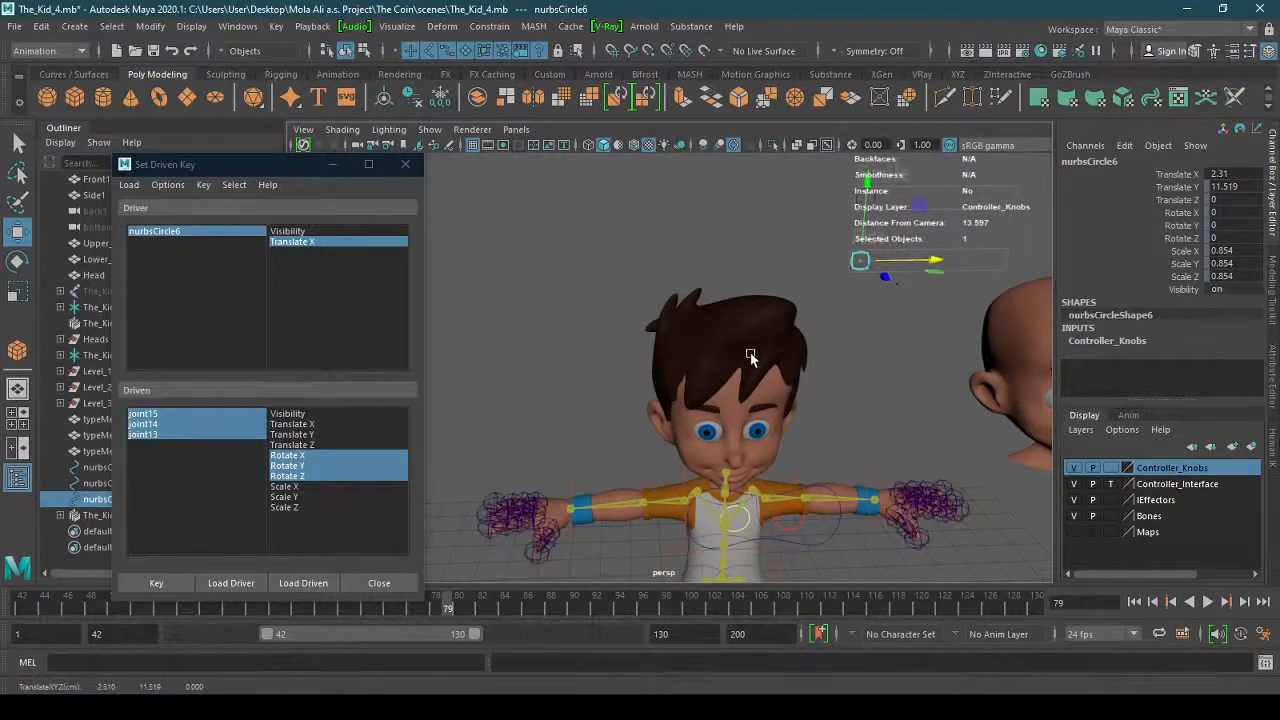
Select the three joints of the finger farthest from the thumb on the other hand, joint19, joint18 and joint17.
{"action": "left_click_drag", "start_coordinate": [918, 266], "coordinate": [505, 396], "text": "alt"}
{"action": "right_click_drag", "start_coordinate": [505, 396], "coordinate": [750, 390], "text": "alt"}
{"action": "middle_click_drag", "start_coordinate": [750, 390], "coordinate": [819, 295], "text": "alt"}
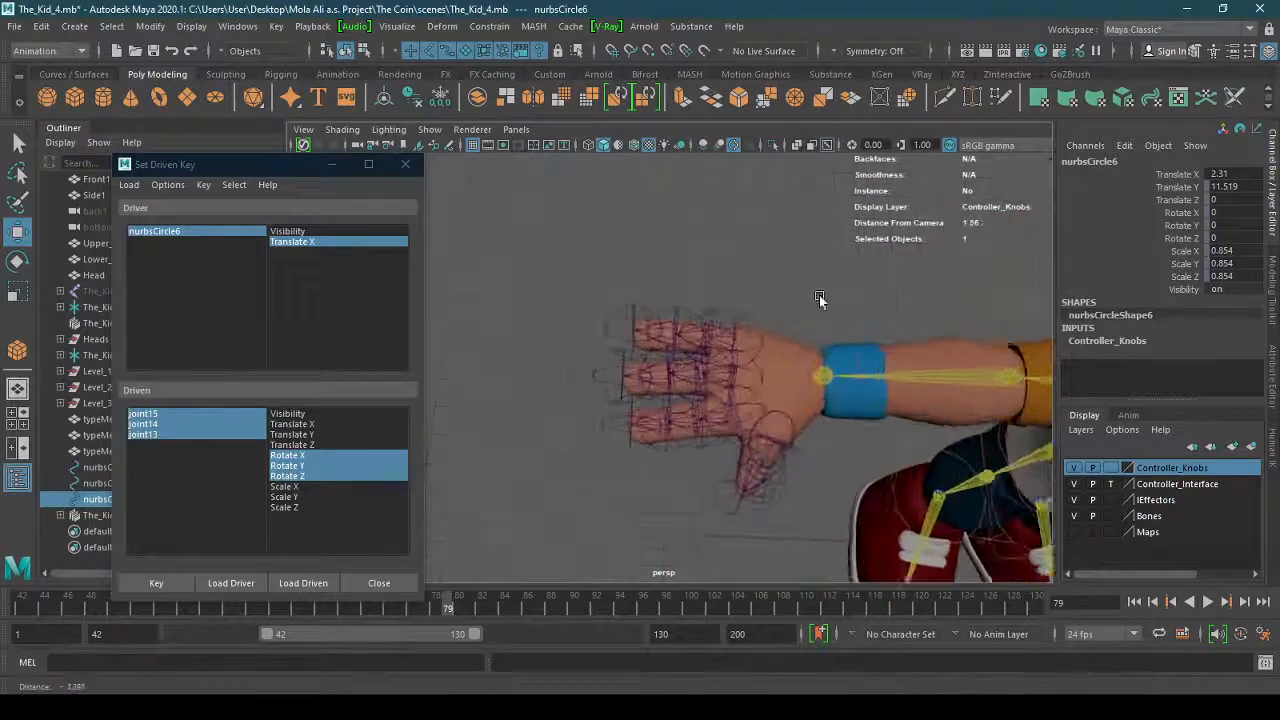
{"action": "right_click_drag", "start_coordinate": [819, 295], "coordinate": [880, 293], "text": "alt"}
{"action": "left_click", "coordinate": [620, 288]}
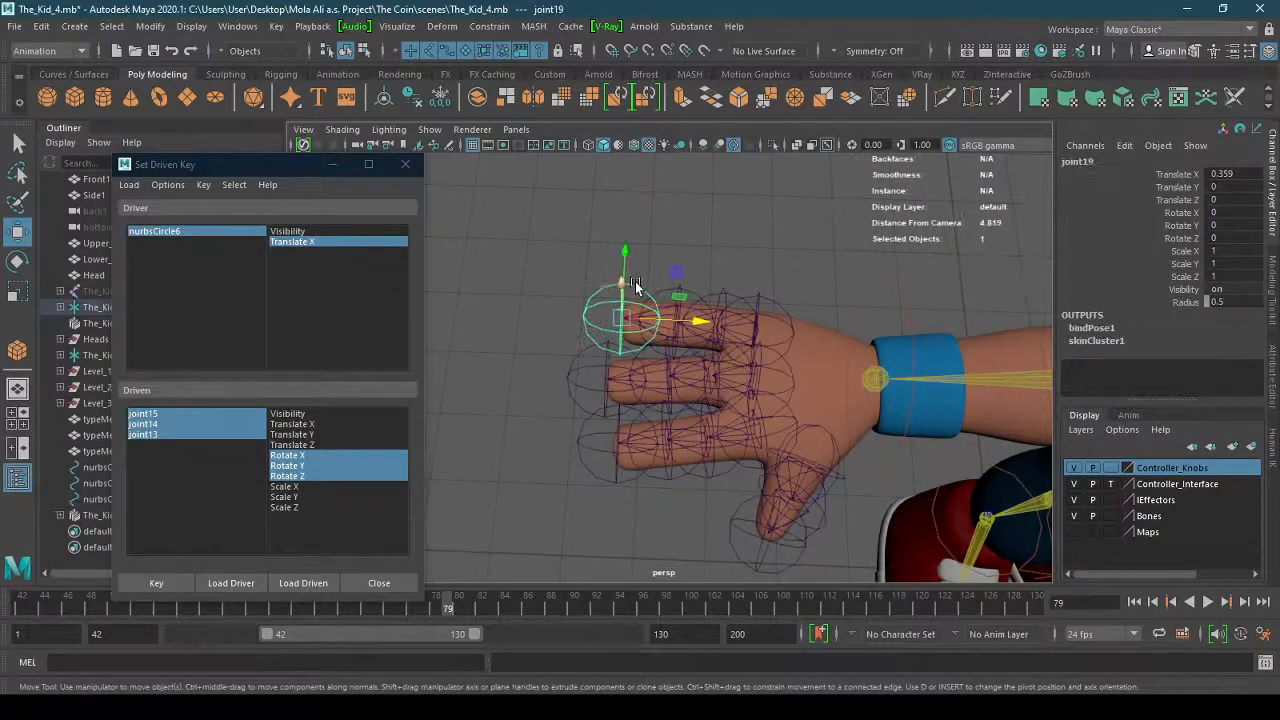
{"action": "key", "text": "q"}
{"action": "left_click", "coordinate": [676, 286], "text": "shift"}
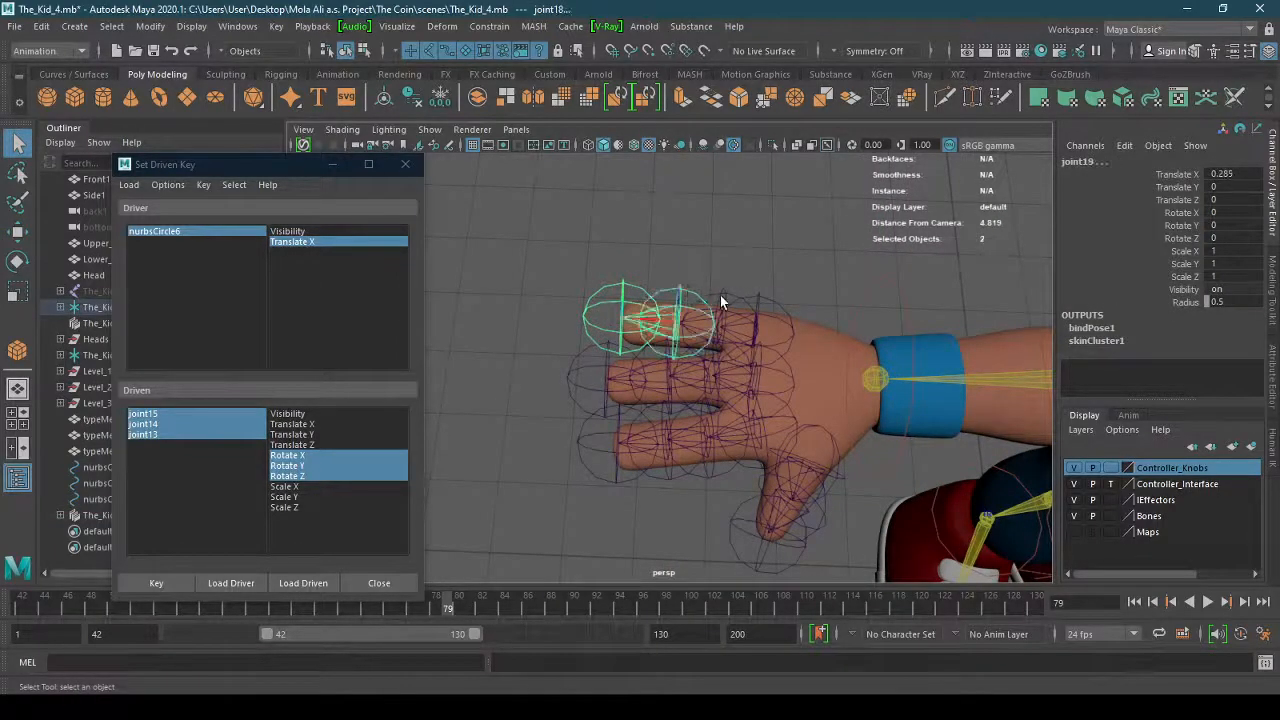
{"action": "left_click", "coordinate": [716, 312], "text": "shift"}
Add joint23, joint22, joint21, joint27, joint26 and joint25 of the remaining two fingers to the selection and load all nine joints as driven objects.
{"action": "left_click", "coordinate": [637, 405], "text": "shift"}
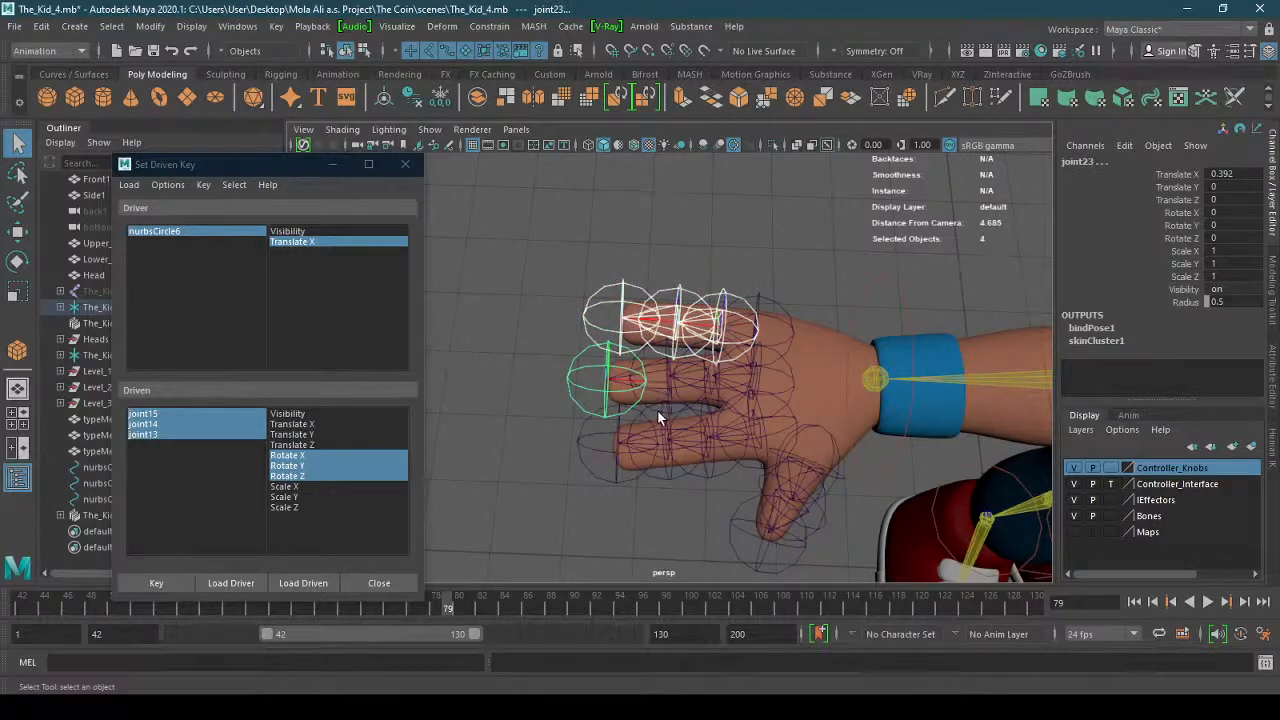
{"action": "left_click", "coordinate": [657, 410], "text": "shift"}
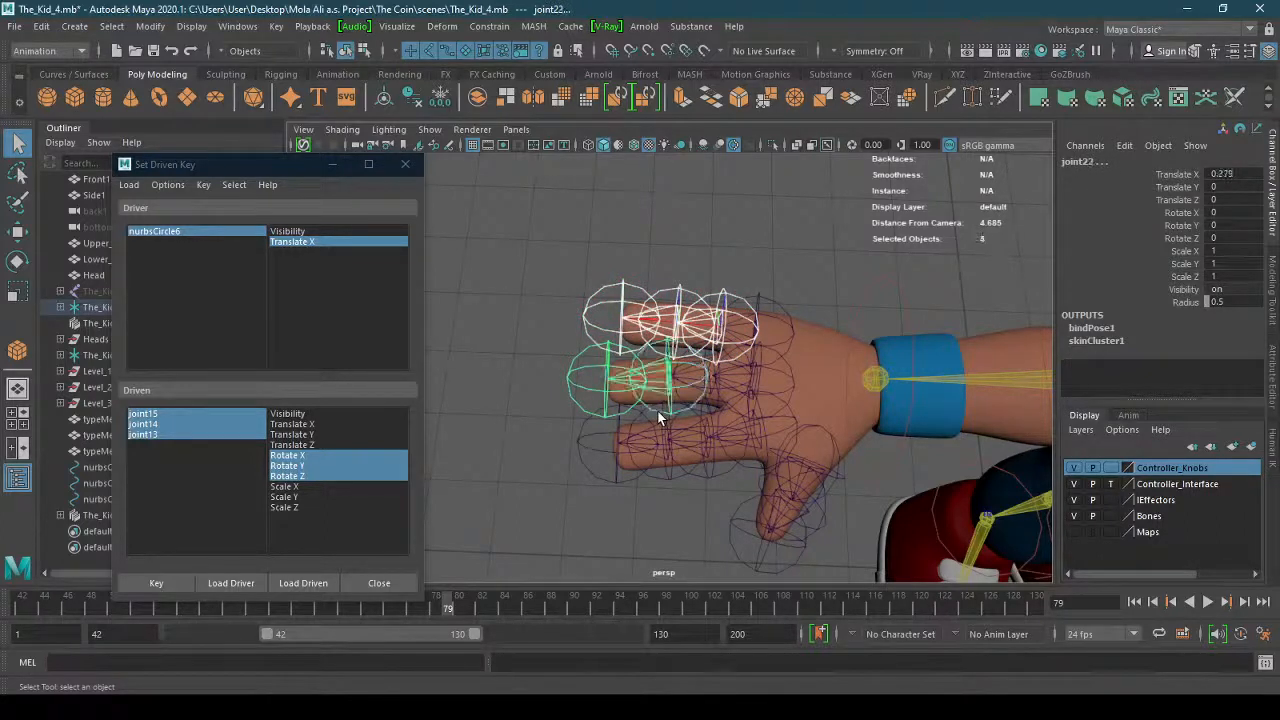
{"action": "left_click", "coordinate": [709, 405], "text": "shift"}
{"action": "left_click", "coordinate": [620, 481], "text": "shift"}
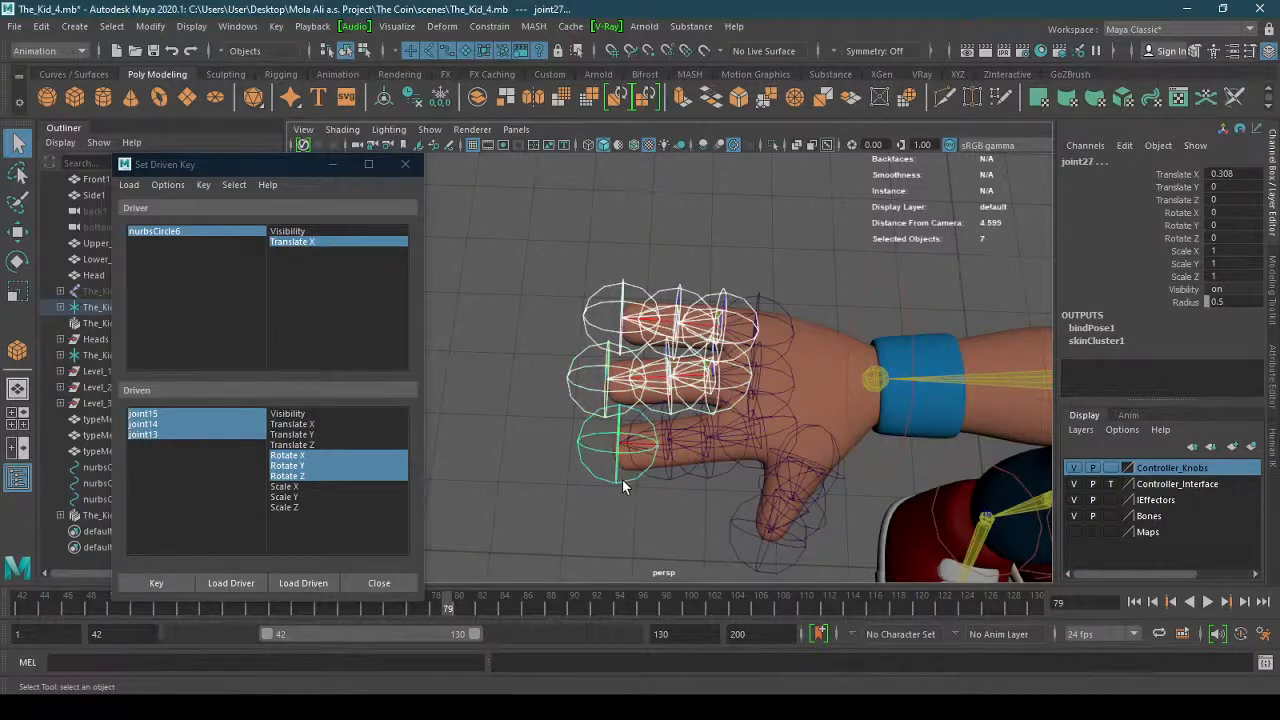
{"action": "left_click", "coordinate": [667, 476], "text": "shift"}
{"action": "left_click", "coordinate": [719, 475], "text": "shift"}
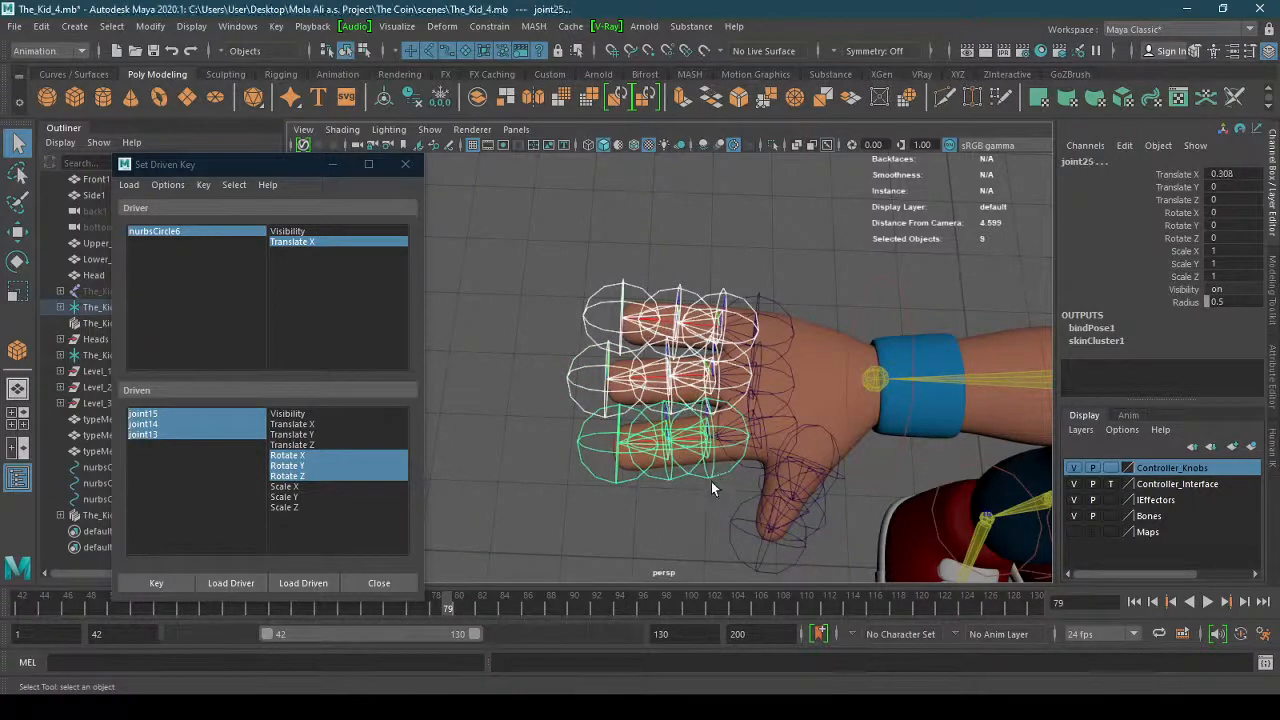
{"action": "left_click", "coordinate": [293, 583]}
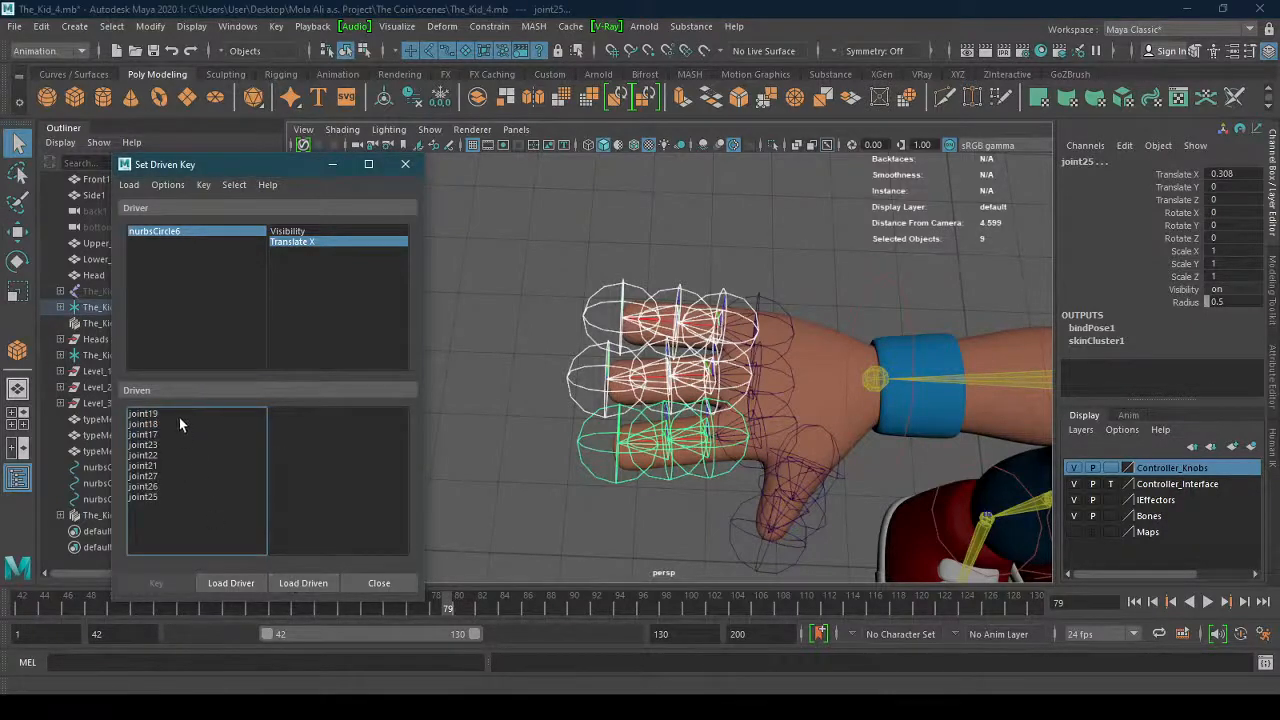
Highlight all nine driven joints, from joint19 to joint25, and key their Rotate Z with the Fist slider at its start.
{"action": "left_click_drag", "start_coordinate": [179, 425], "coordinate": [176, 485]}
{"action": "left_click_drag", "start_coordinate": [173, 414], "coordinate": [175, 508]}
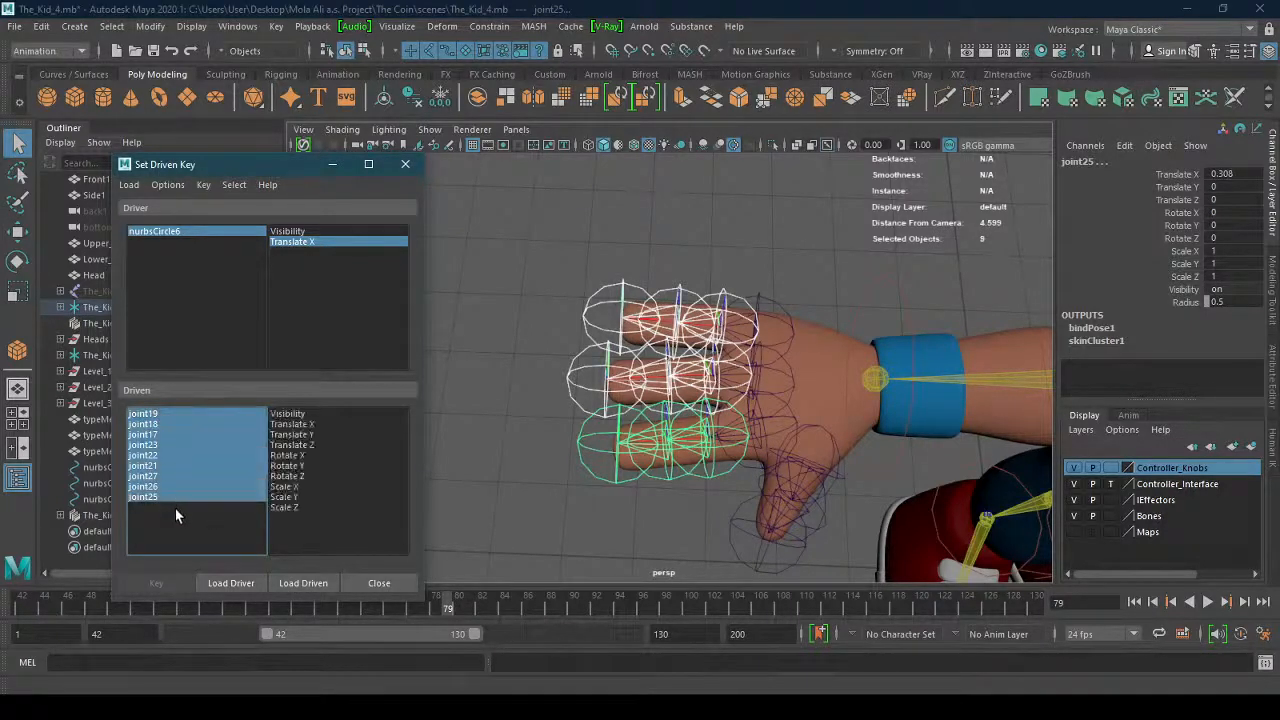
{"action": "left_click", "coordinate": [318, 477]}
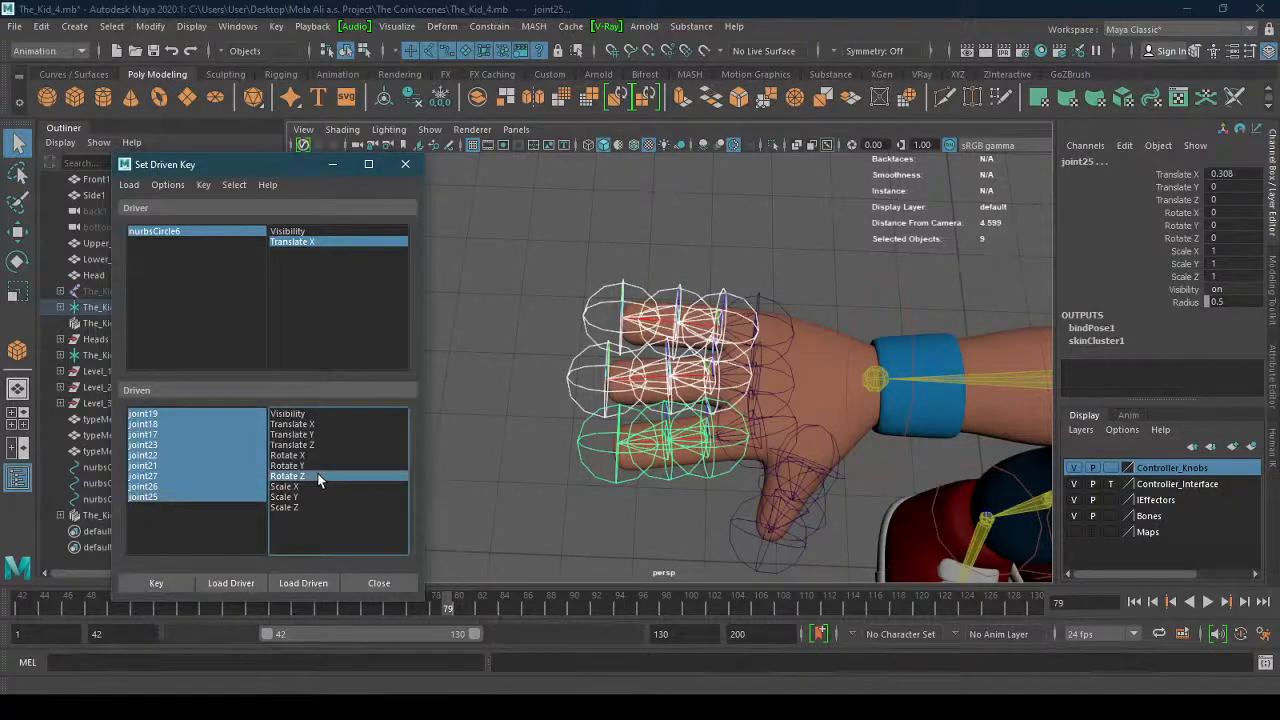
{"action": "left_click", "coordinate": [156, 583]}
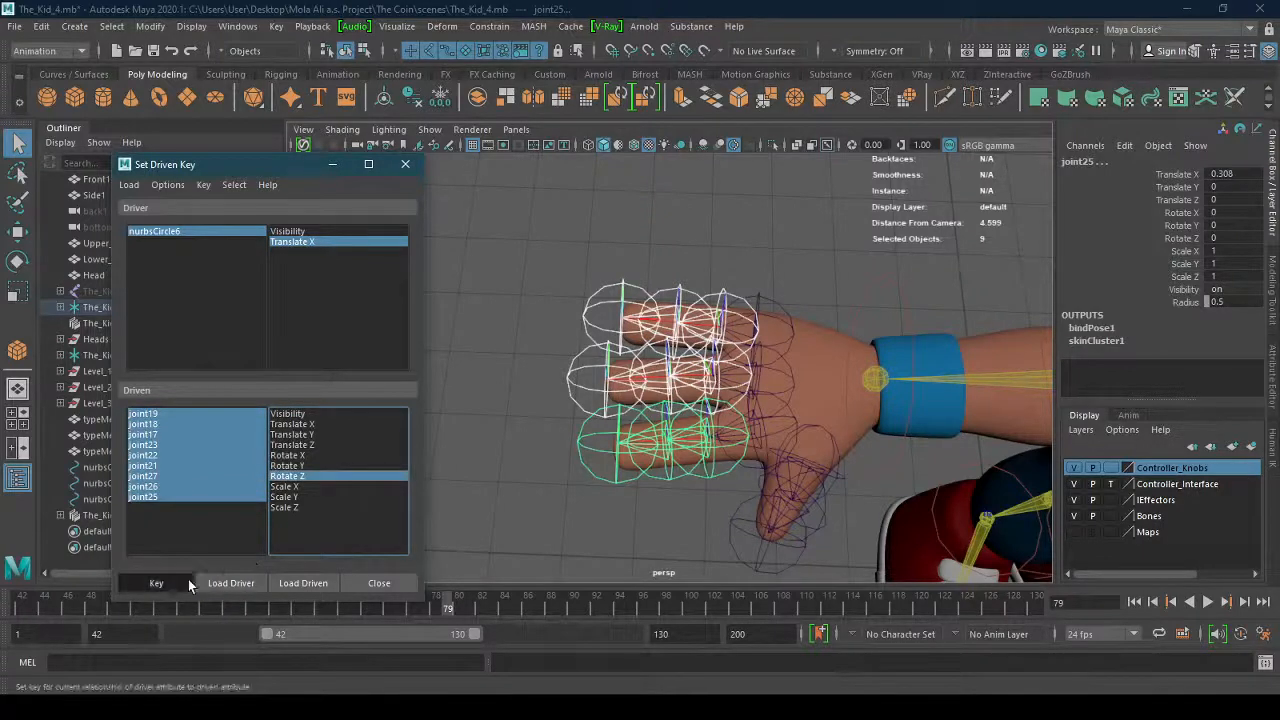
Move the Fist slider circle to its far end at a Translate X of 4.88 and bring the second hand's open fingers into close view.
{"action": "right_click_drag", "start_coordinate": [540, 420], "coordinate": [381, 446], "text": "alt"}
{"action": "left_click_drag", "start_coordinate": [860, 363], "coordinate": [697, 360], "text": "alt"}
{"action": "scroll", "coordinate": [697, 368], "scroll_direction": "up", "scroll_amount": 3}
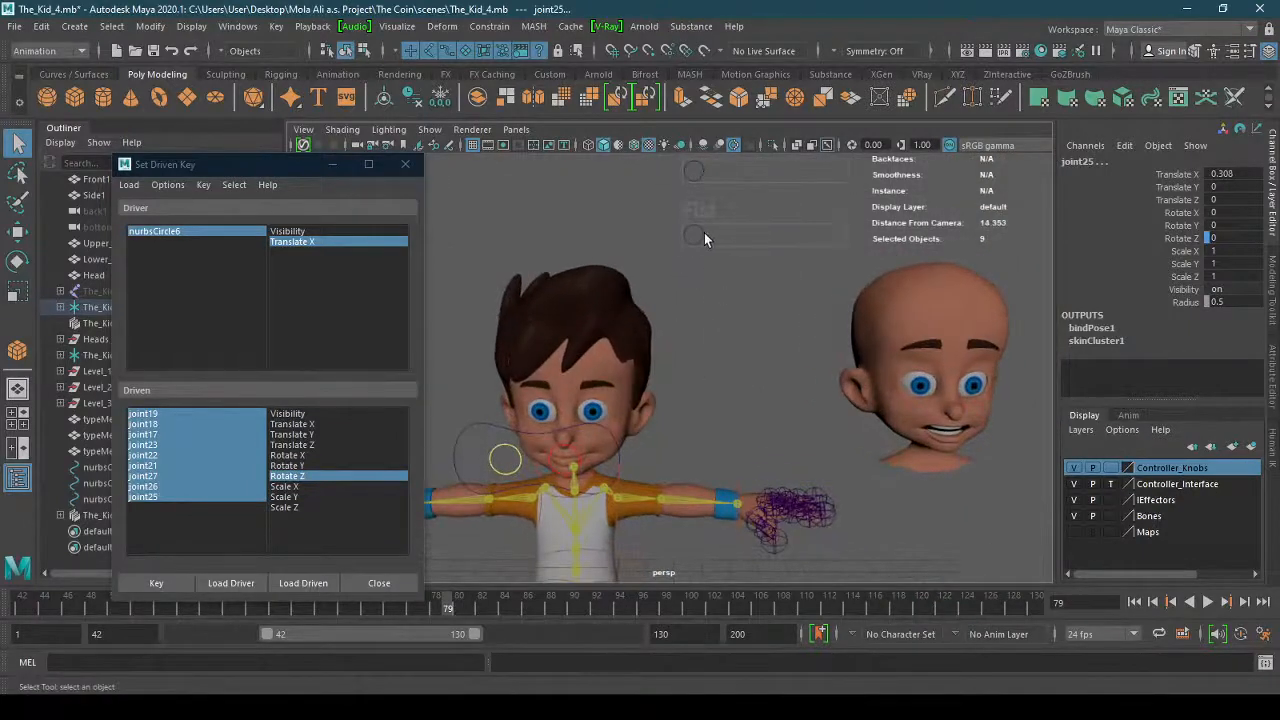
{"action": "left_click", "coordinate": [704, 233]}
{"action": "key", "text": "w"}
{"action": "left_click_drag", "start_coordinate": [711, 241], "coordinate": [853, 241]}
{"action": "middle_click_drag", "start_coordinate": [716, 359], "coordinate": [990, 285], "text": "alt"}
{"action": "scroll", "coordinate": [632, 408], "scroll_direction": "up", "scroll_amount": 5}
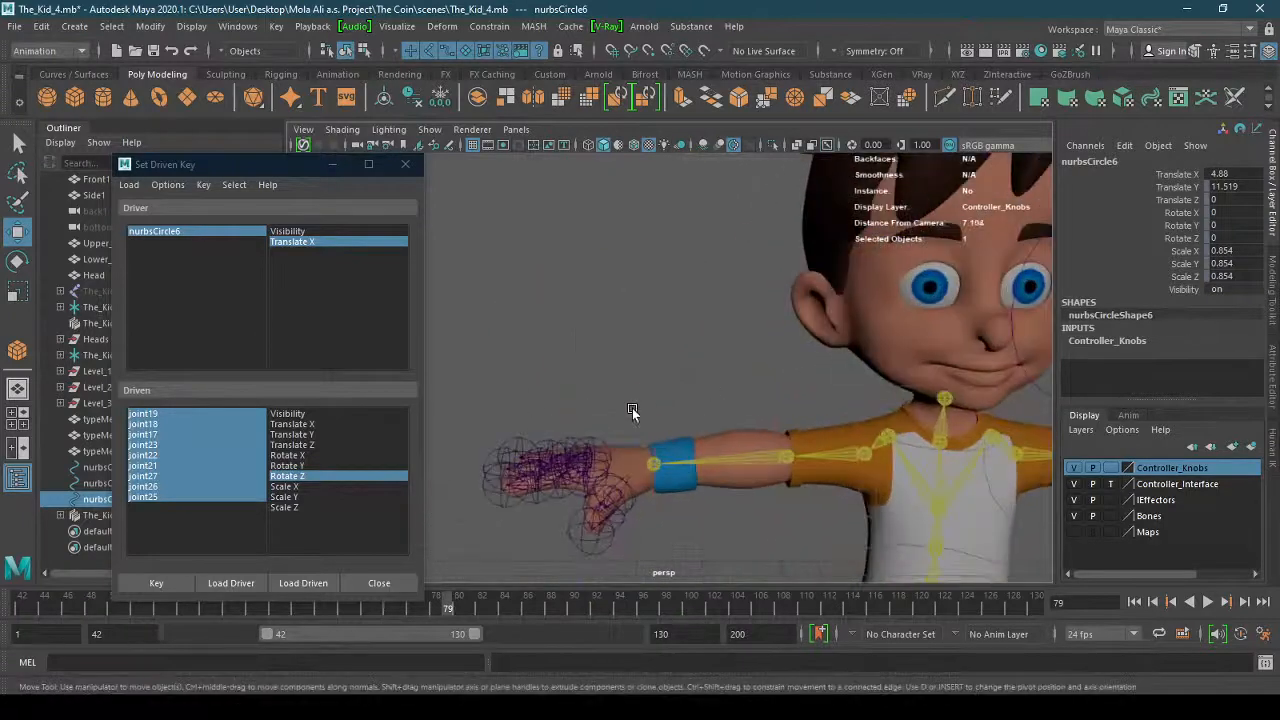
{"action": "mouse_move", "coordinate": [632, 408]}
{"action": "left_mouse_down", "text": "alt"}
{"action": "mouse_move", "coordinate": [675, 352]}
{"action": "mouse_move", "coordinate": [716, 413]}
{"action": "mouse_move", "coordinate": [772, 325]}
{"action": "mouse_move", "coordinate": [633, 431]}
{"action": "left_mouse_up", "text": "alt"}
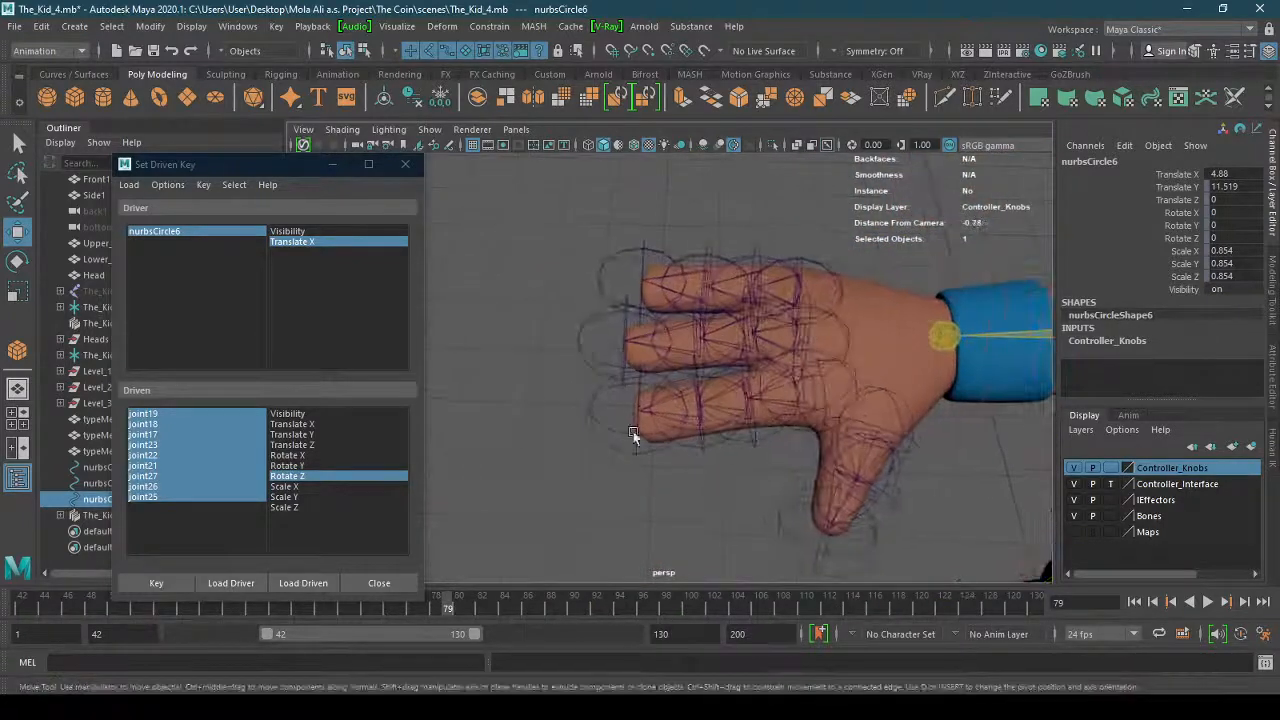
Highlight all nine driven joints, from joint19 to joint25, and curl the fingers by rotating them to a Rotate Z of about -73.
{"action": "left_click", "coordinate": [229, 509]}
{"action": "left_click", "coordinate": [177, 413]}
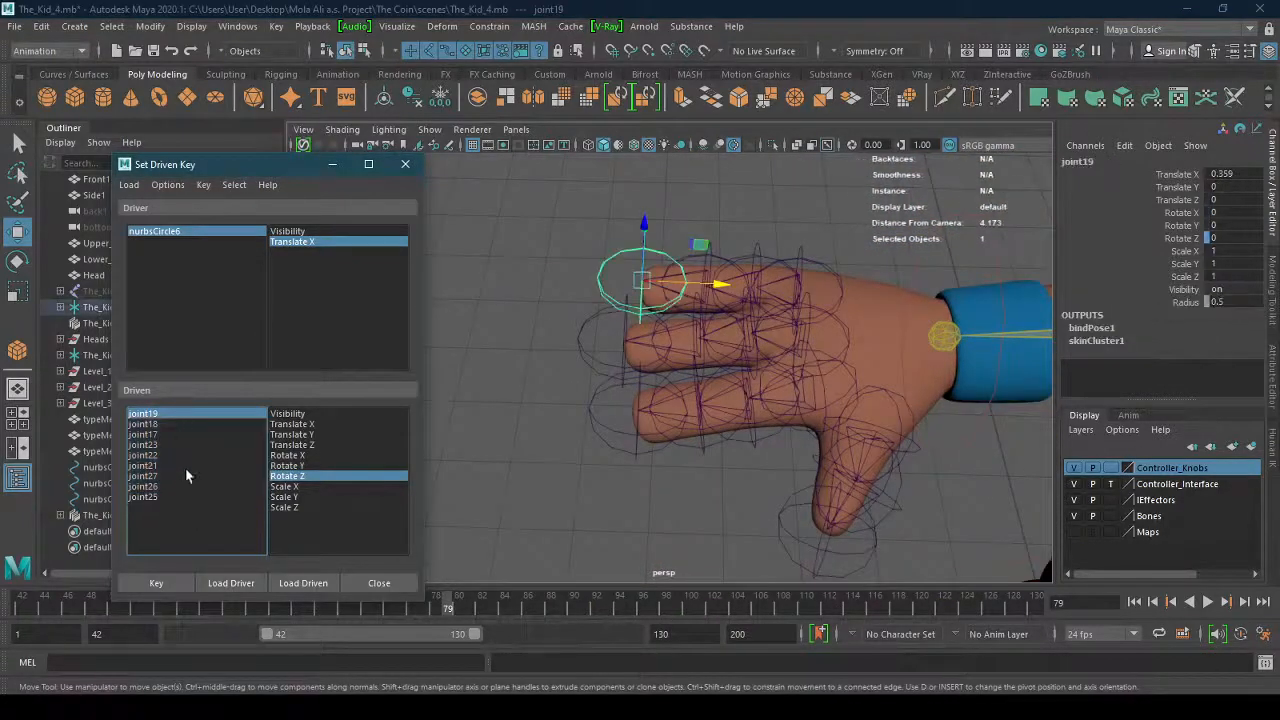
{"action": "left_click", "coordinate": [181, 494], "text": "shift"}
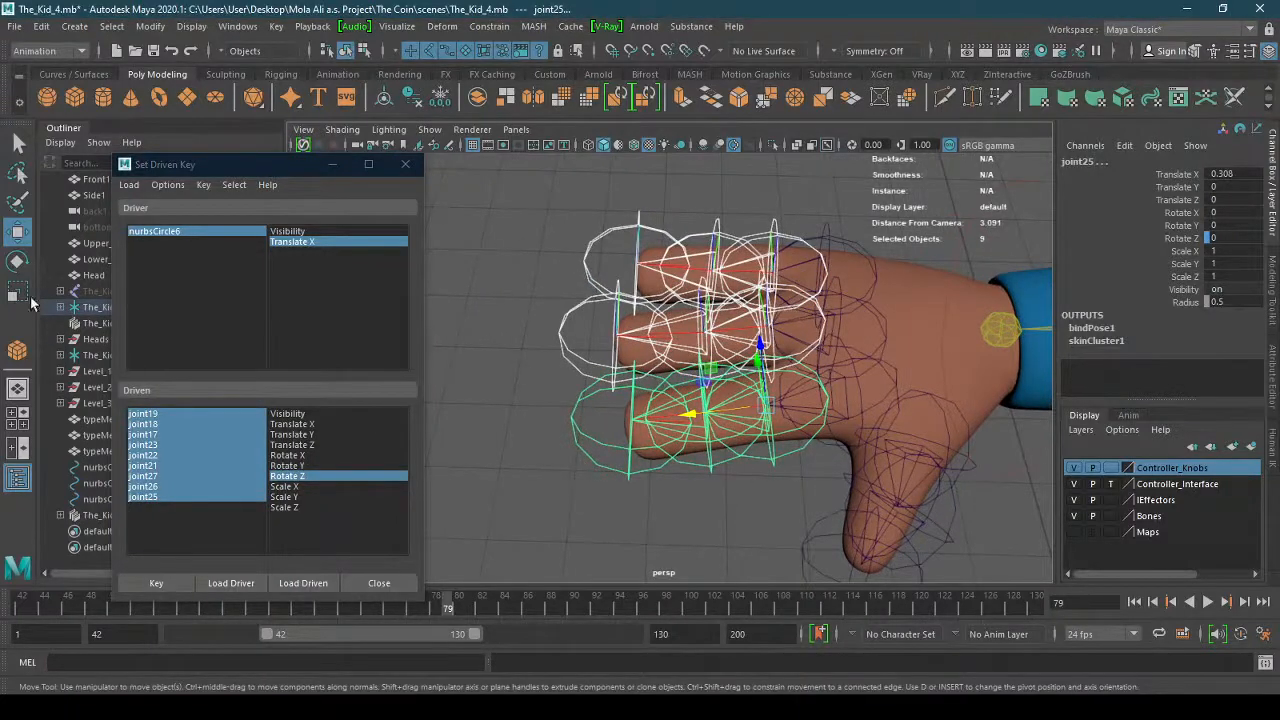
{"action": "left_click", "coordinate": [17, 261]}
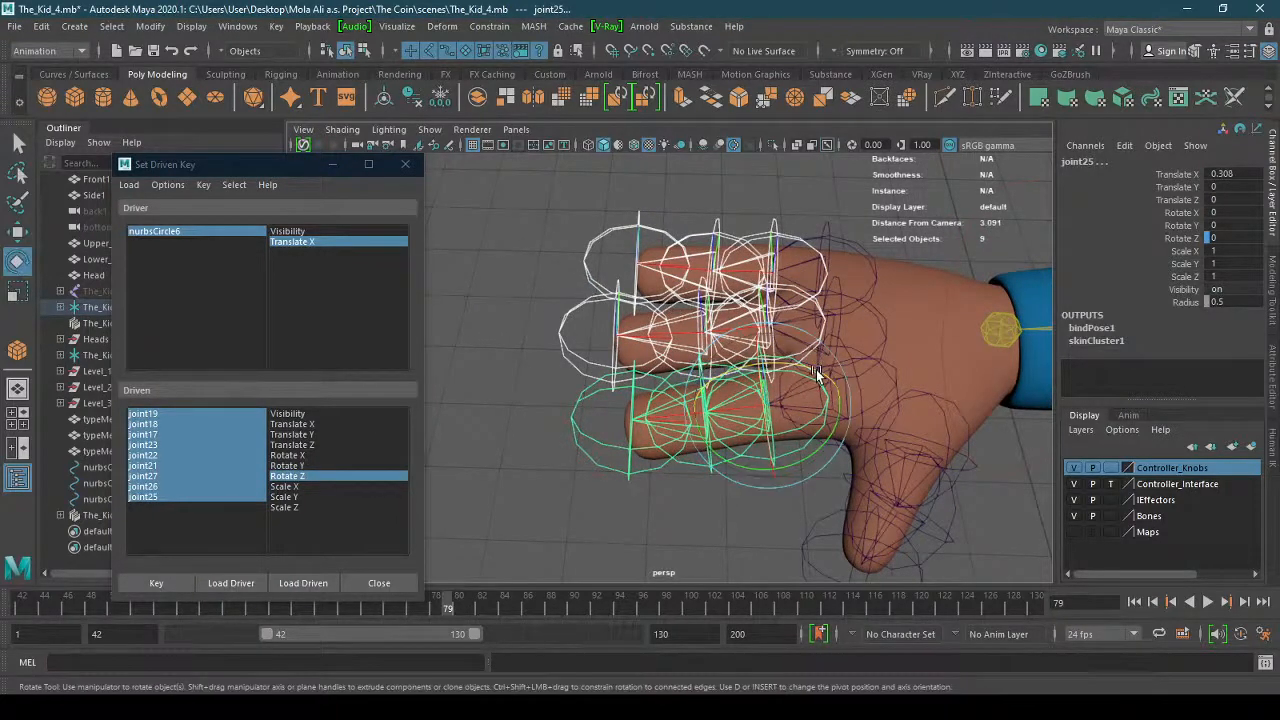
{"action": "left_click_drag", "start_coordinate": [816, 374], "coordinate": [720, 378]}
{"action": "left_click_drag", "start_coordinate": [869, 385], "coordinate": [838, 456], "text": "alt"}
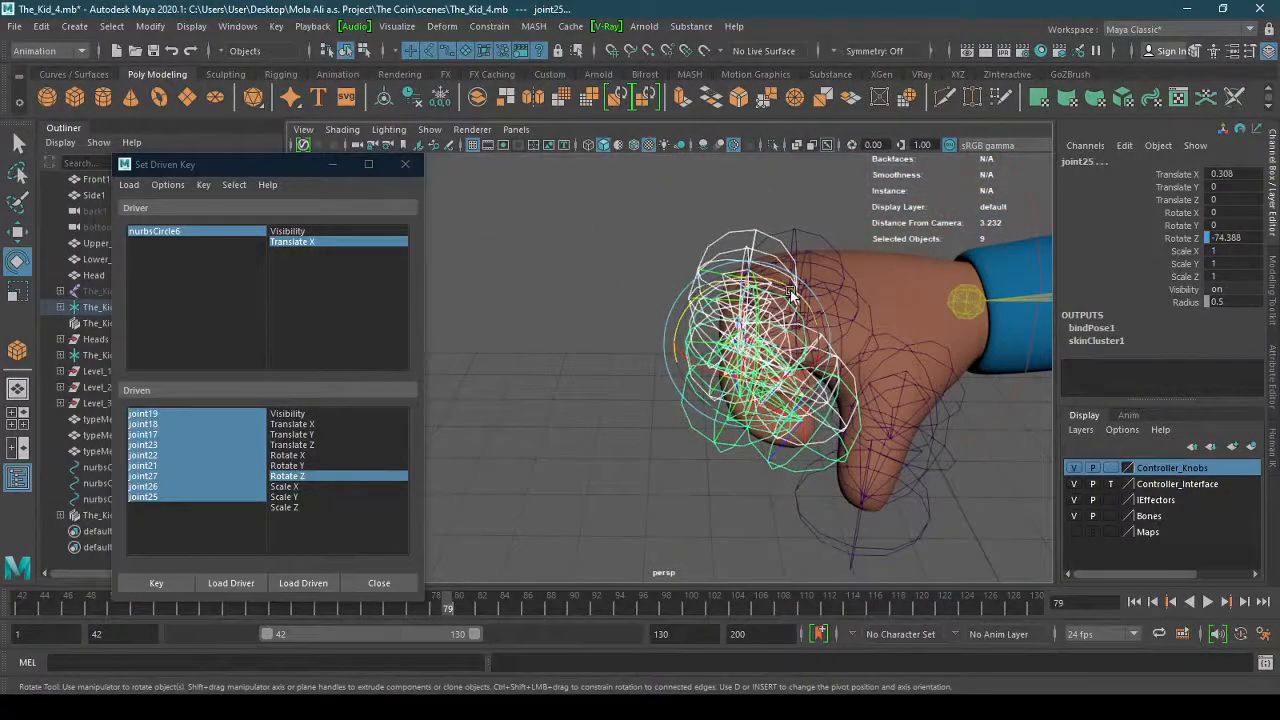
{"action": "left_click_drag", "start_coordinate": [790, 295], "coordinate": [775, 383]}
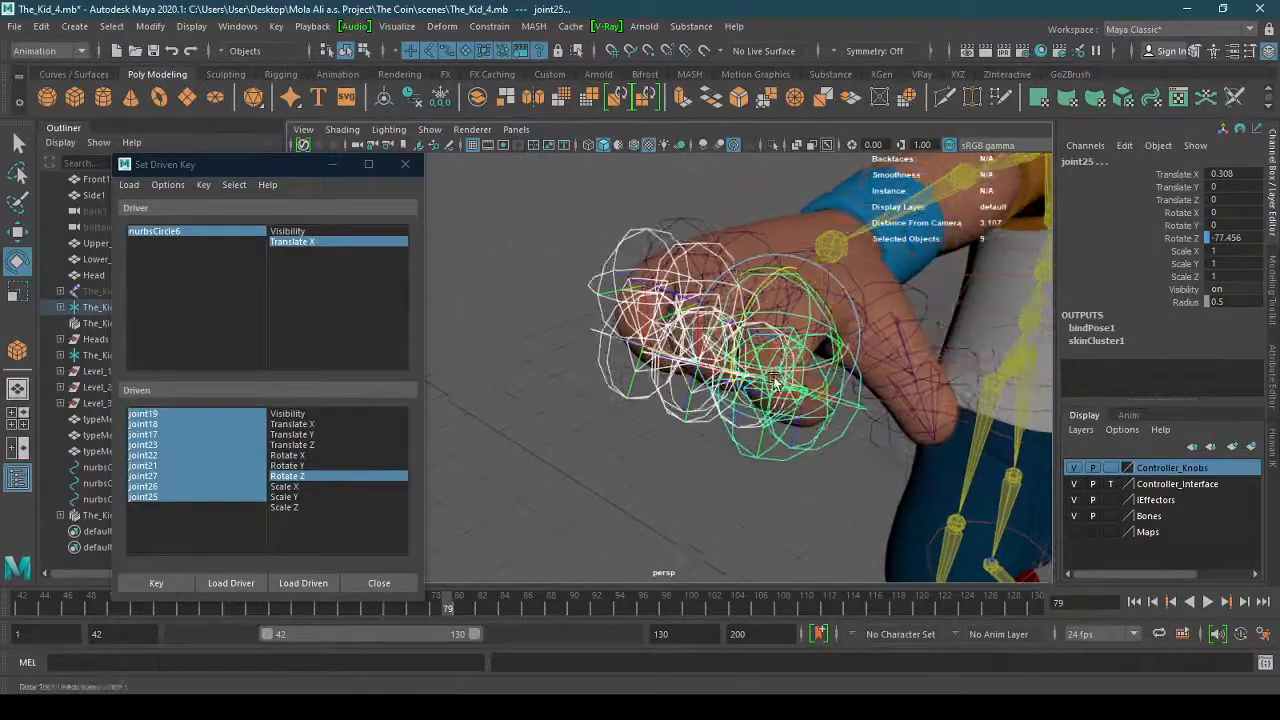
{"action": "scroll", "coordinate": [778, 378], "scroll_direction": "up", "scroll_amount": 5}
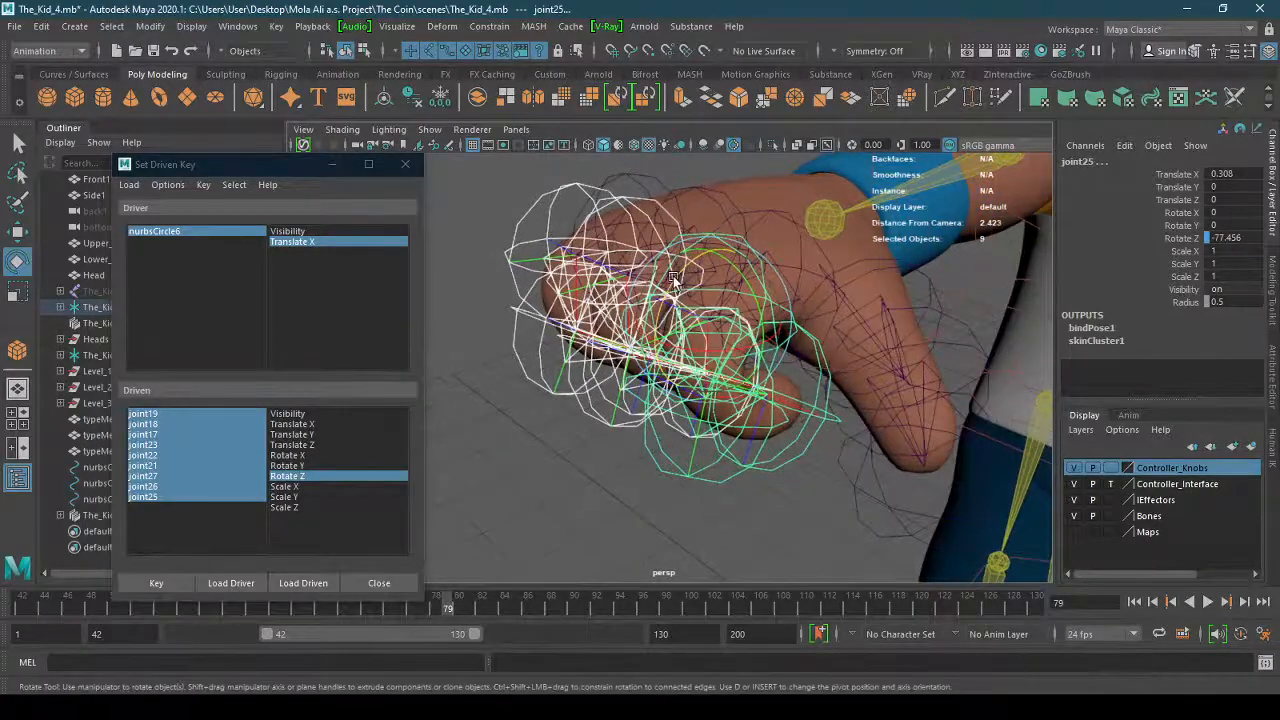
{"action": "left_click_drag", "start_coordinate": [673, 279], "coordinate": [676, 272]}
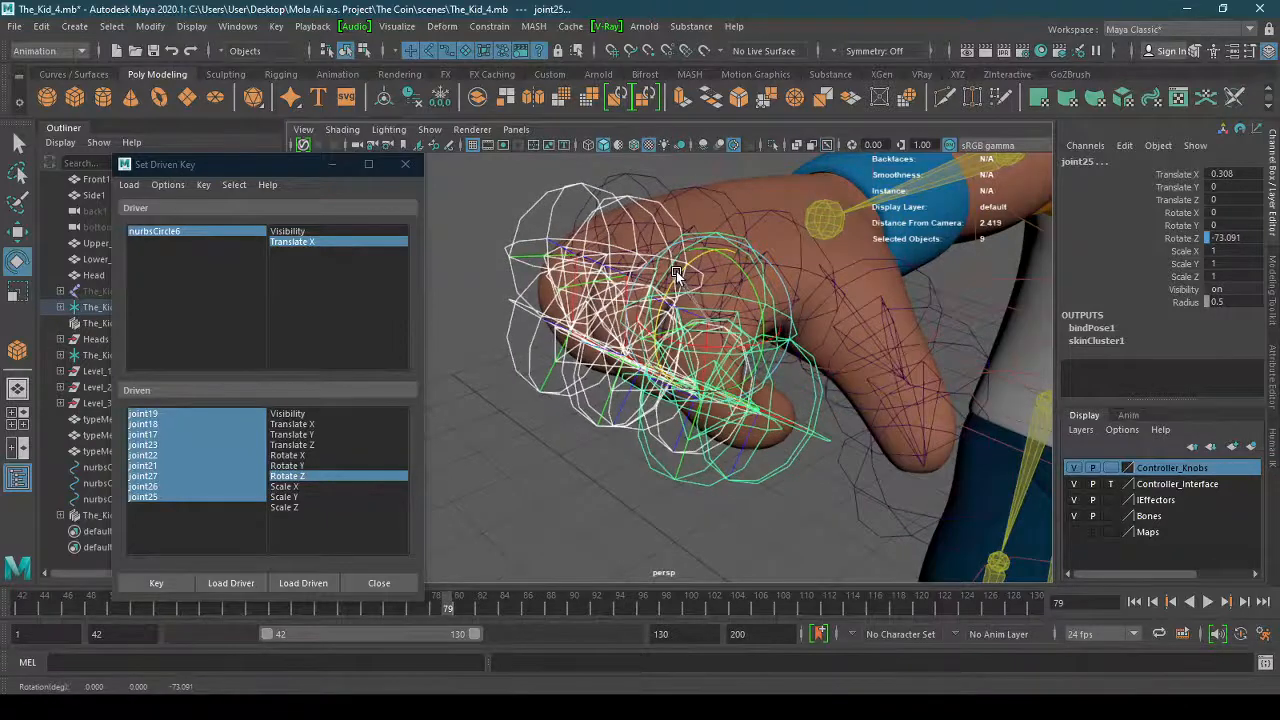
Remove joint25, joint26 and joint27 from the selection and curl the remaining six joints further, to a Rotate Z of about -91.
{"action": "left_click", "coordinate": [166, 494], "text": "ctrl"}
{"action": "left_click", "coordinate": [166, 487], "text": "ctrl"}
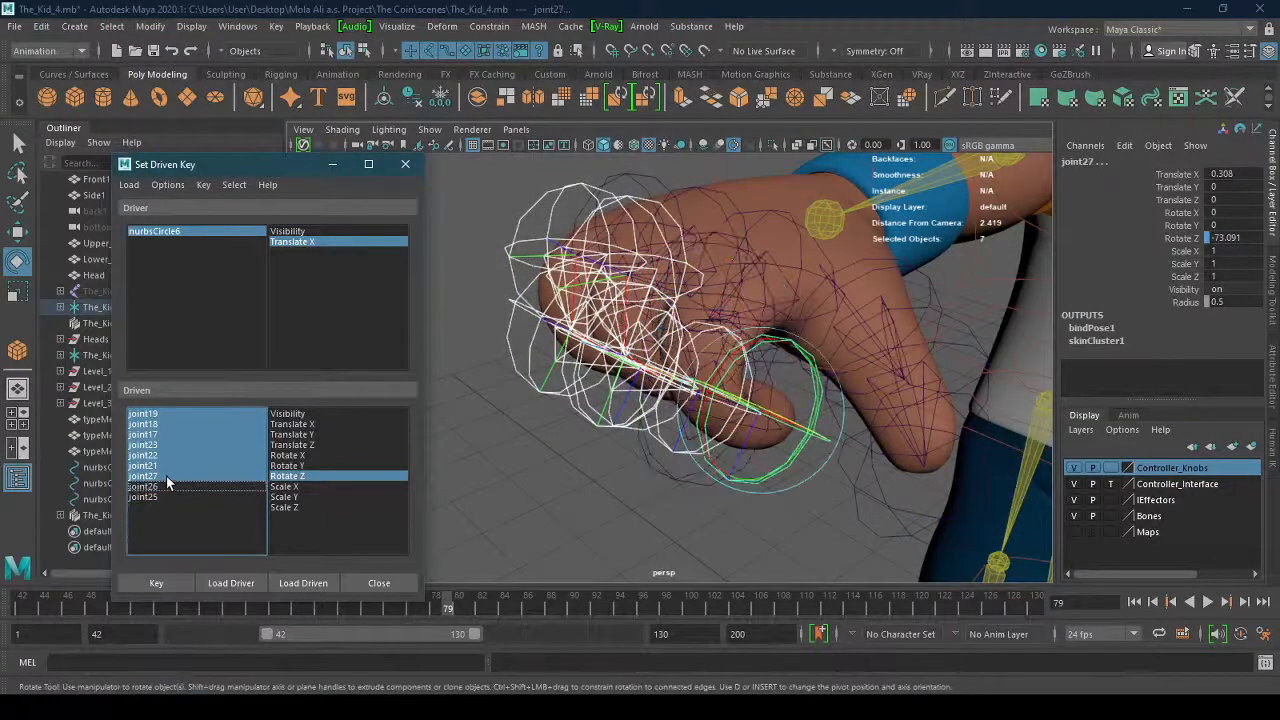
{"action": "left_click", "coordinate": [166, 473], "text": "ctrl"}
{"action": "left_click_drag", "start_coordinate": [793, 316], "coordinate": [795, 404], "text": "alt"}
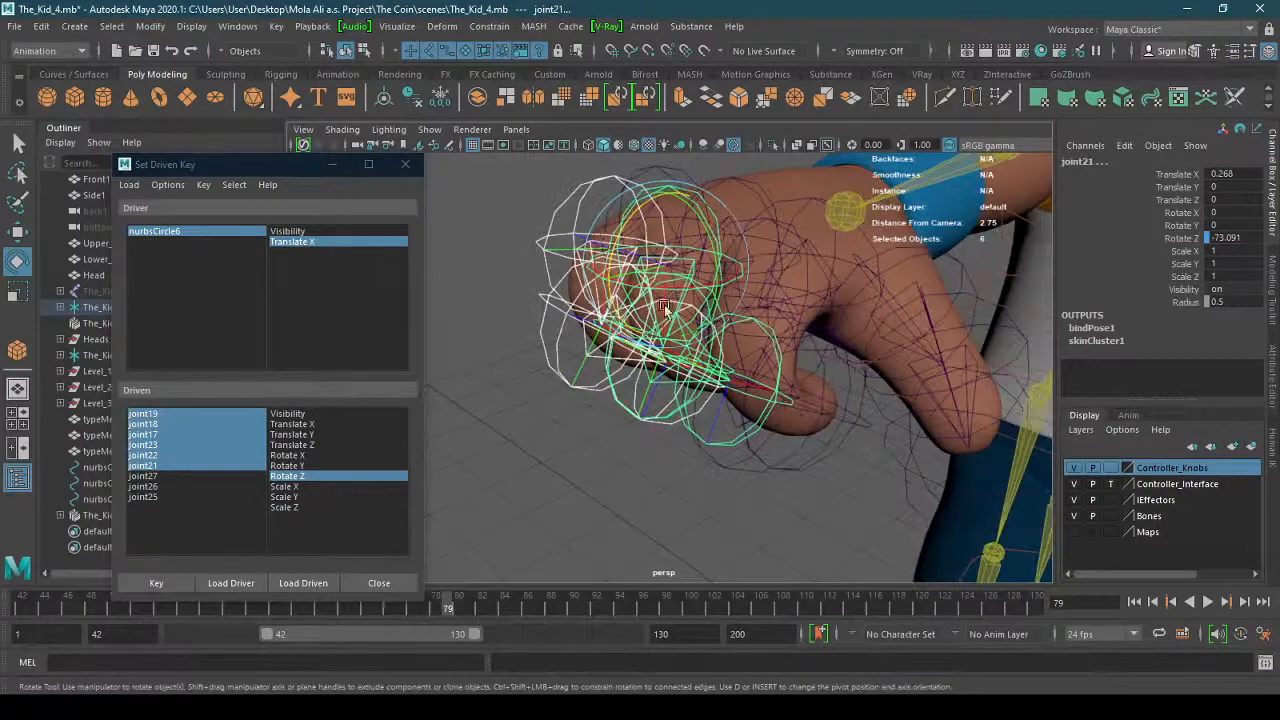
{"action": "mouse_move", "coordinate": [619, 236]}
{"action": "left_mouse_down"}
{"action": "mouse_move", "coordinate": [585, 212]}
{"action": "mouse_move", "coordinate": [558, 250]}
{"action": "mouse_move", "coordinate": [603, 252]}
{"action": "left_mouse_up"}
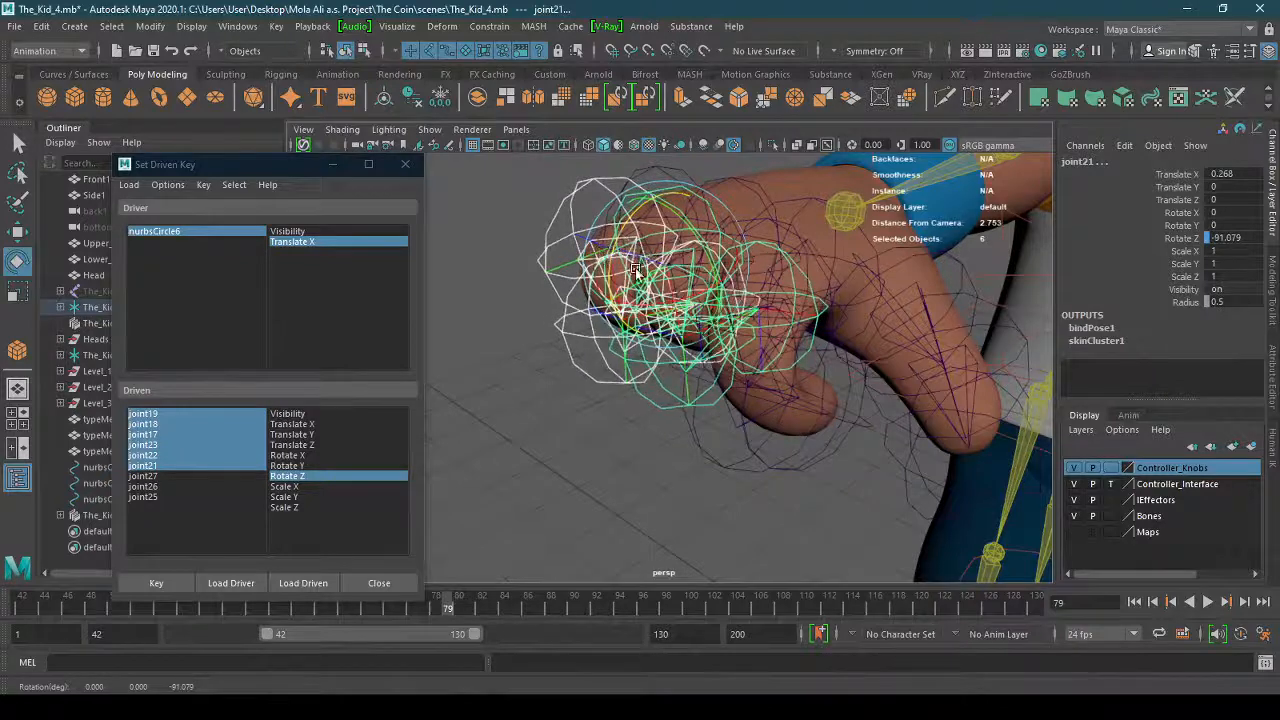
{"action": "scroll", "coordinate": [724, 314], "scroll_direction": "down", "scroll_amount": 5}
{"action": "left_click_drag", "start_coordinate": [724, 318], "coordinate": [745, 352], "text": "alt"}
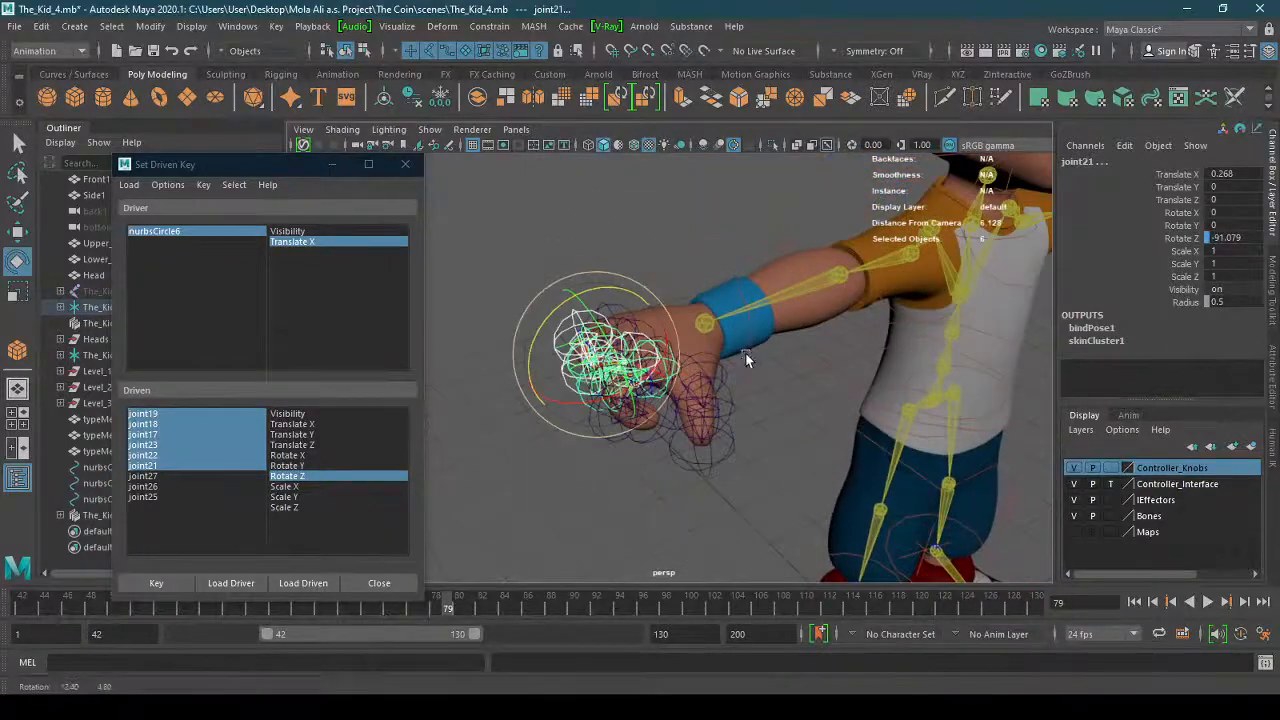
Highlight all nine driven joints again and key their Rotate Z with the Fist slider at its far end.
{"action": "left_click_drag", "start_coordinate": [181, 497], "coordinate": [182, 476]}
{"action": "left_click", "coordinate": [183, 424]}
{"action": "left_click", "coordinate": [183, 413]}
{"action": "left_click", "coordinate": [186, 497], "text": "shift"}
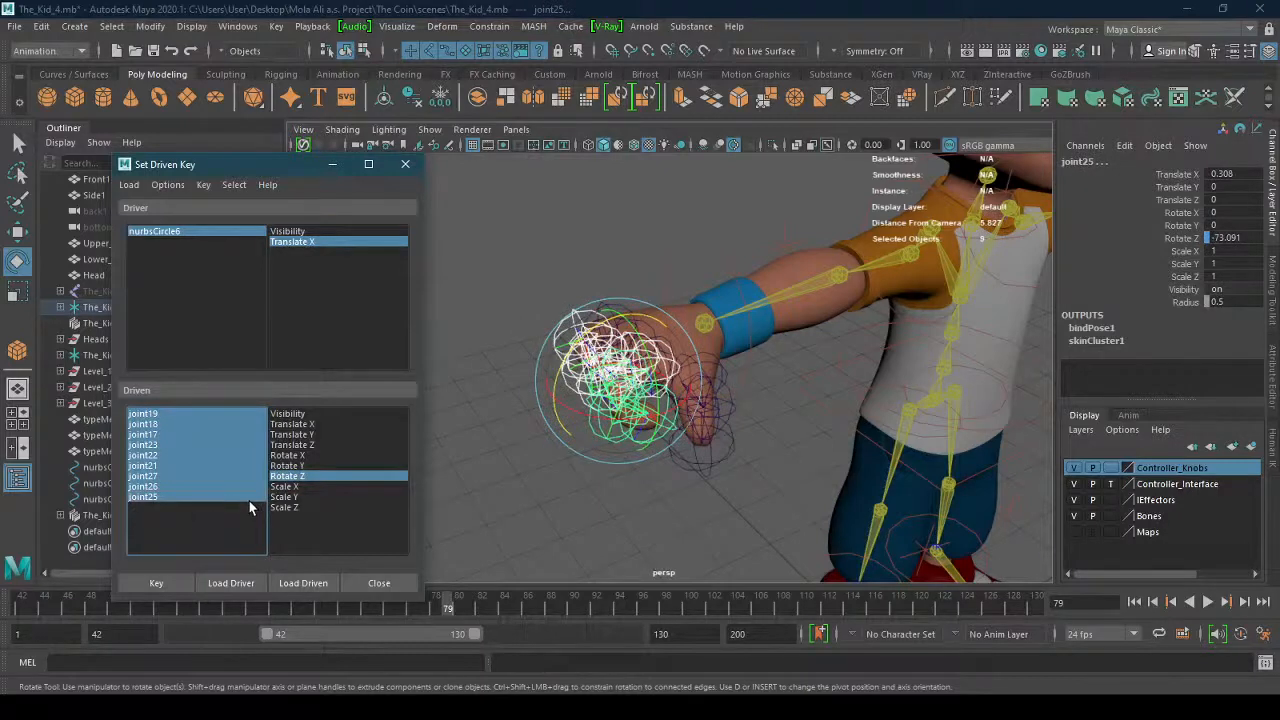
{"action": "left_click", "coordinate": [178, 580]}
Move the Fist slider circle back to its start at a Translate X of 2.31.
{"action": "left_click_drag", "start_coordinate": [681, 466], "coordinate": [737, 484], "text": "alt"}
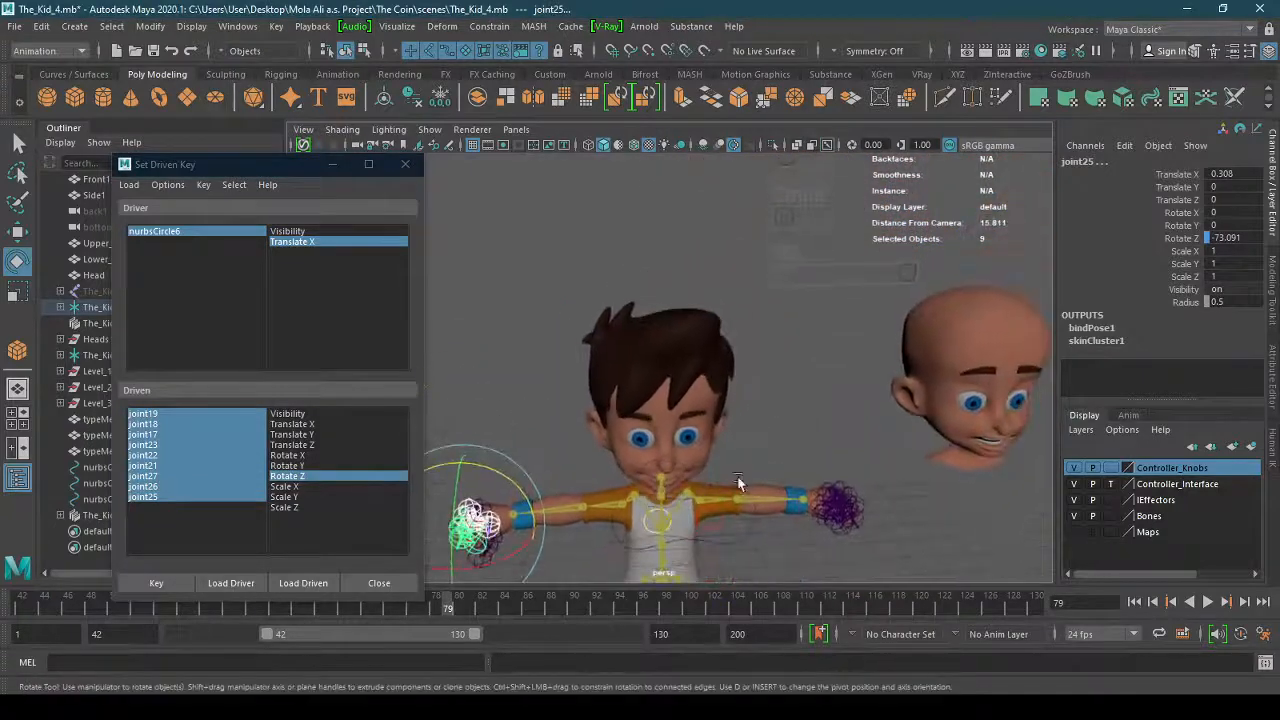
{"action": "left_click", "coordinate": [907, 273]}
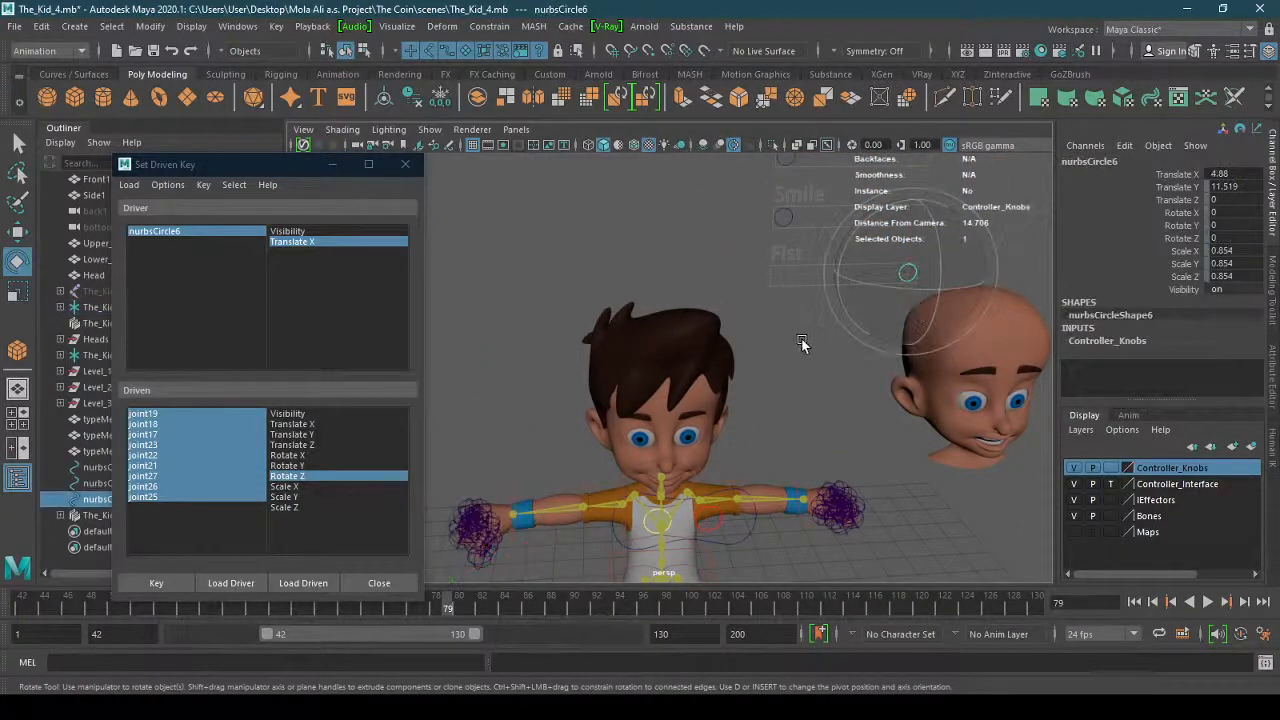
{"action": "key", "text": "w"}
{"action": "left_click_drag", "start_coordinate": [972, 276], "coordinate": [847, 296]}
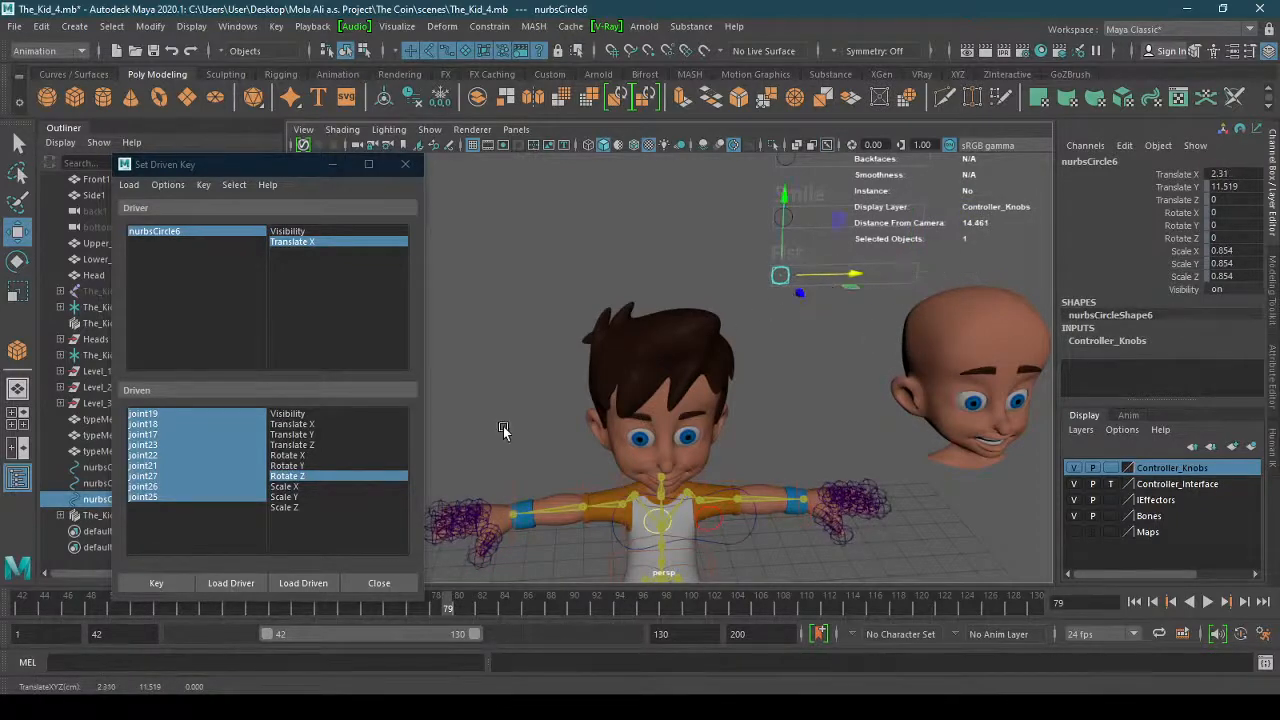
Select the three thumb joints of the second hand, joint30, joint29 and joint28.
{"action": "middle_click_drag", "start_coordinate": [503, 430], "coordinate": [668, 315], "text": "alt"}
{"action": "right_click_drag", "start_coordinate": [668, 315], "coordinate": [783, 393], "text": "alt"}
{"action": "left_click_drag", "start_coordinate": [783, 393], "coordinate": [710, 478], "text": "alt"}
{"action": "middle_click_drag", "start_coordinate": [712, 480], "coordinate": [745, 376], "text": "alt"}
{"action": "right_click_drag", "start_coordinate": [745, 376], "coordinate": [794, 378], "text": "alt"}
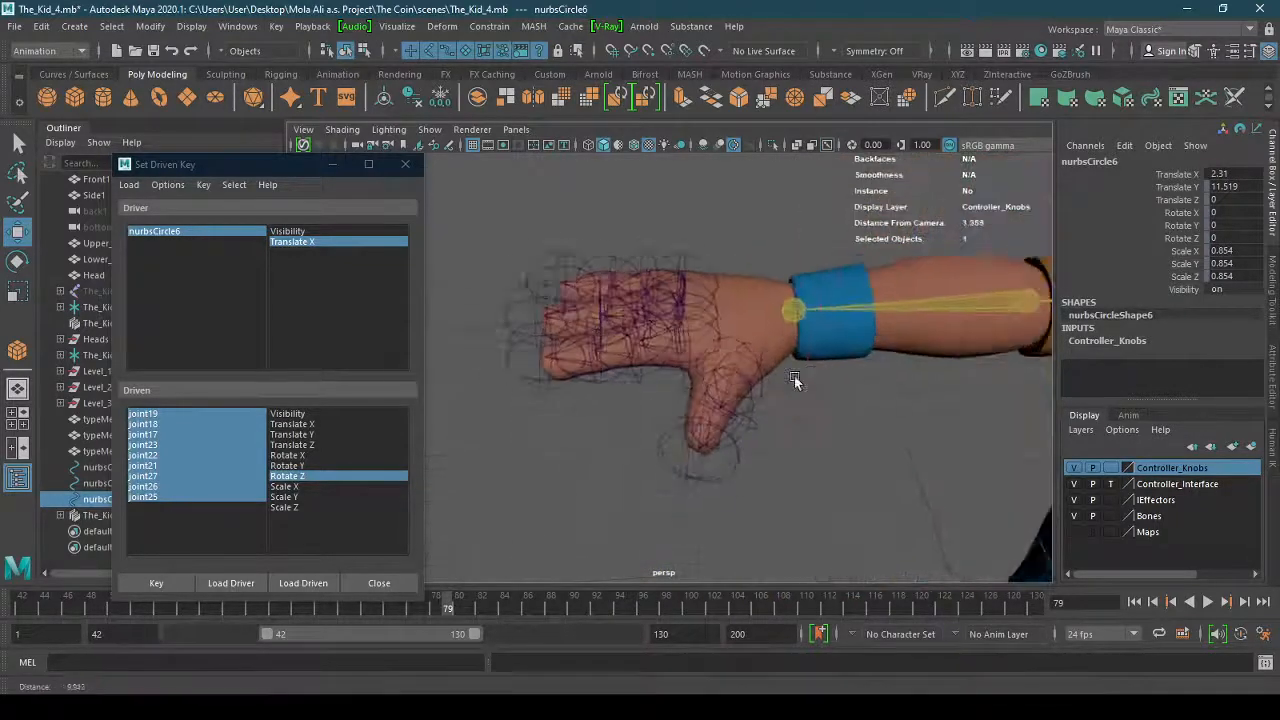
{"action": "left_click_drag", "start_coordinate": [794, 378], "coordinate": [734, 429], "text": "alt"}
{"action": "left_click", "coordinate": [734, 415]}
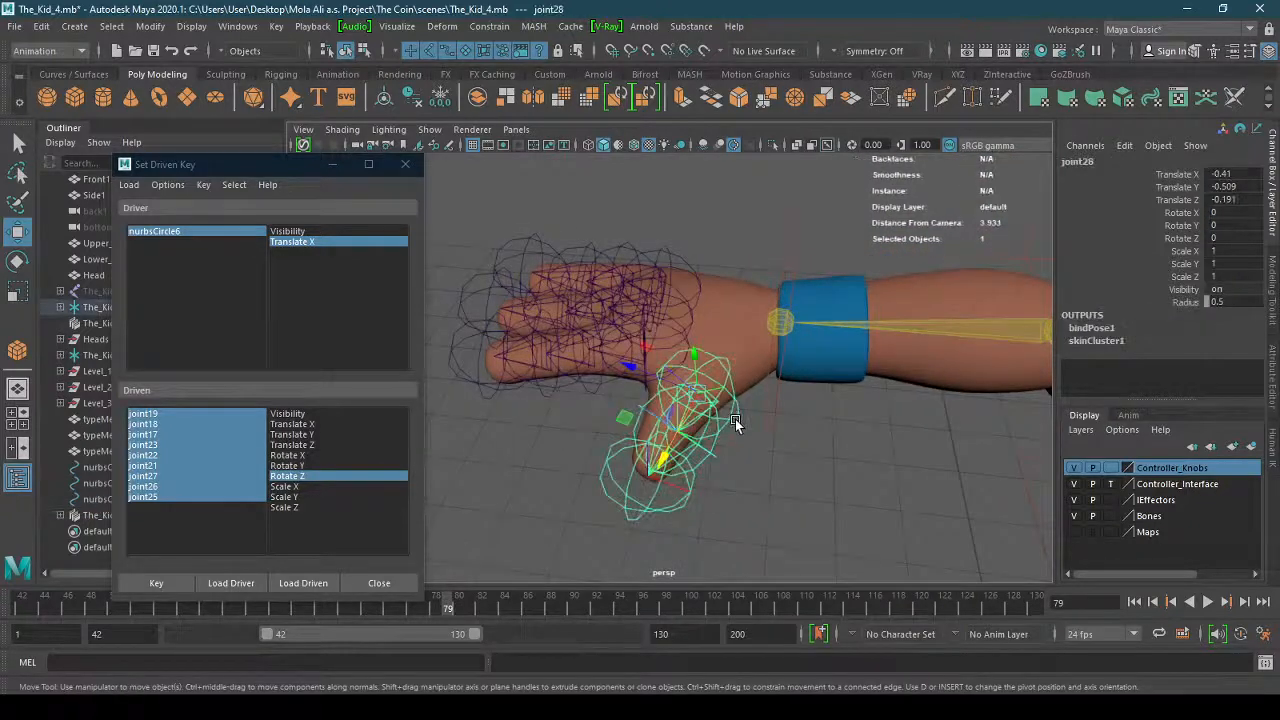
{"action": "key", "text": "q"}
{"action": "left_click", "coordinate": [676, 503]}
{"action": "left_click", "coordinate": [727, 462]}
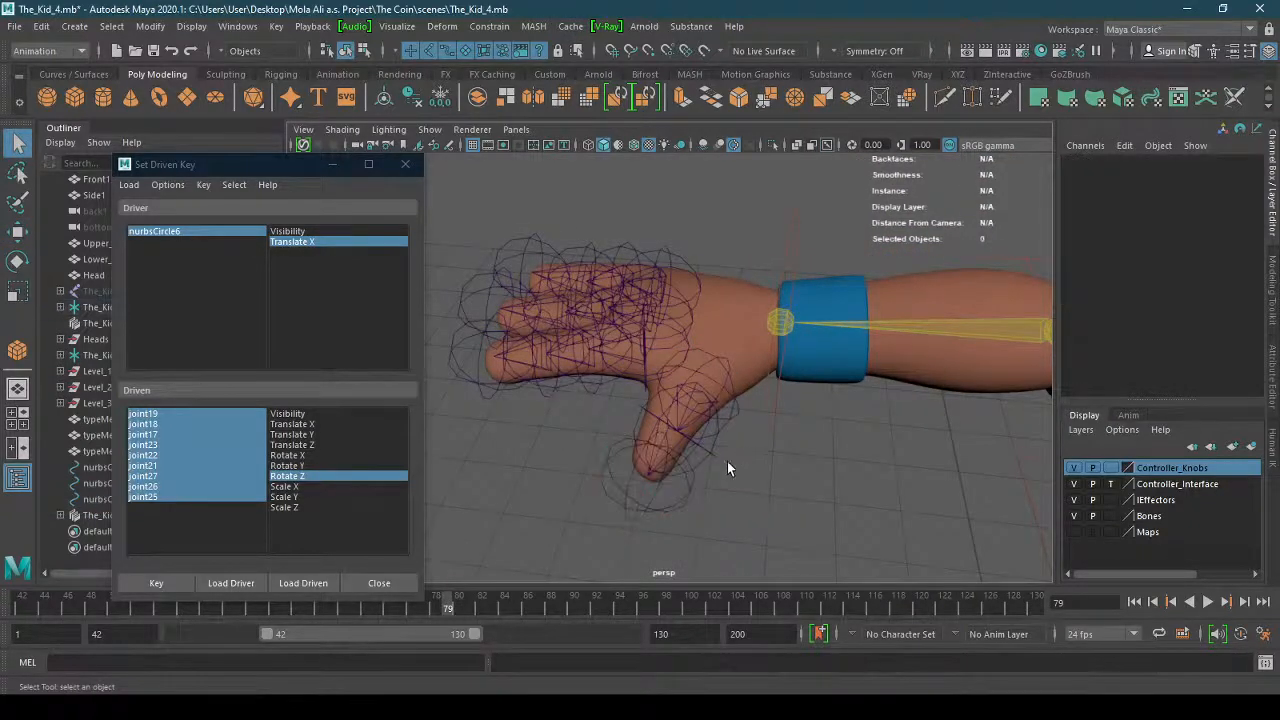
{"action": "left_click", "coordinate": [694, 489]}
{"action": "left_click", "coordinate": [708, 454], "text": "shift"}
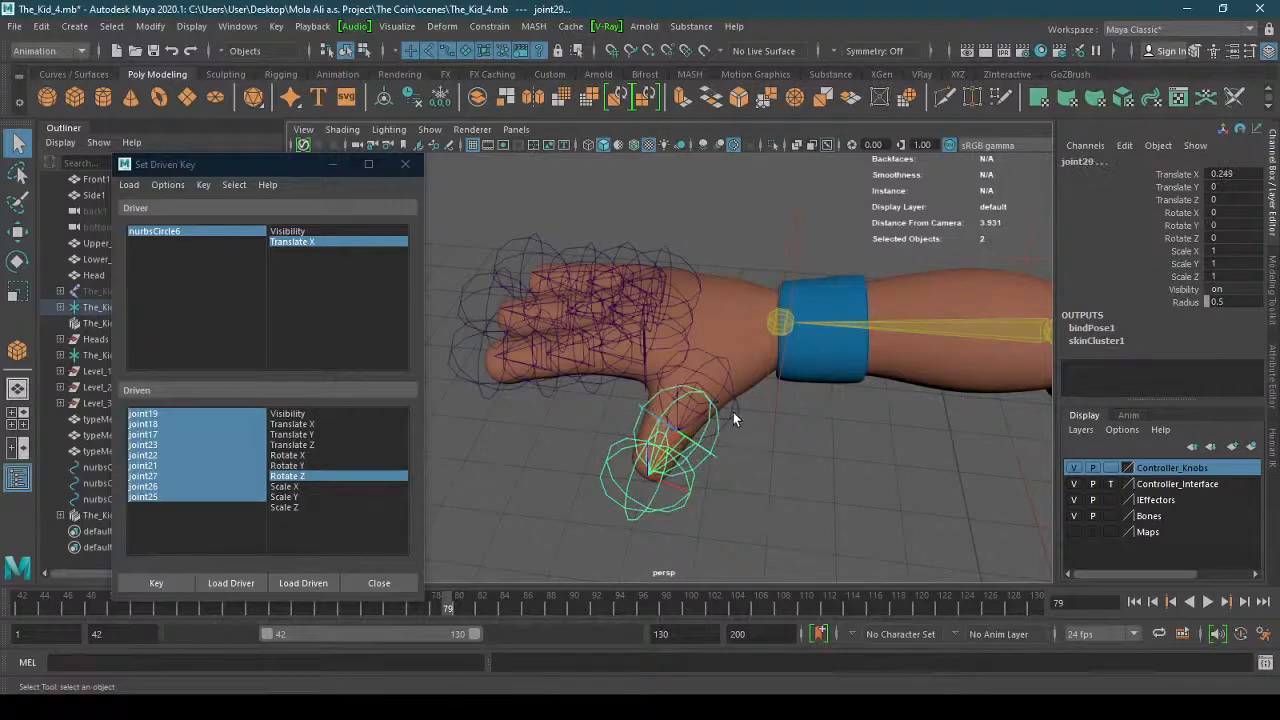
{"action": "left_click", "coordinate": [733, 412], "text": "shift"}
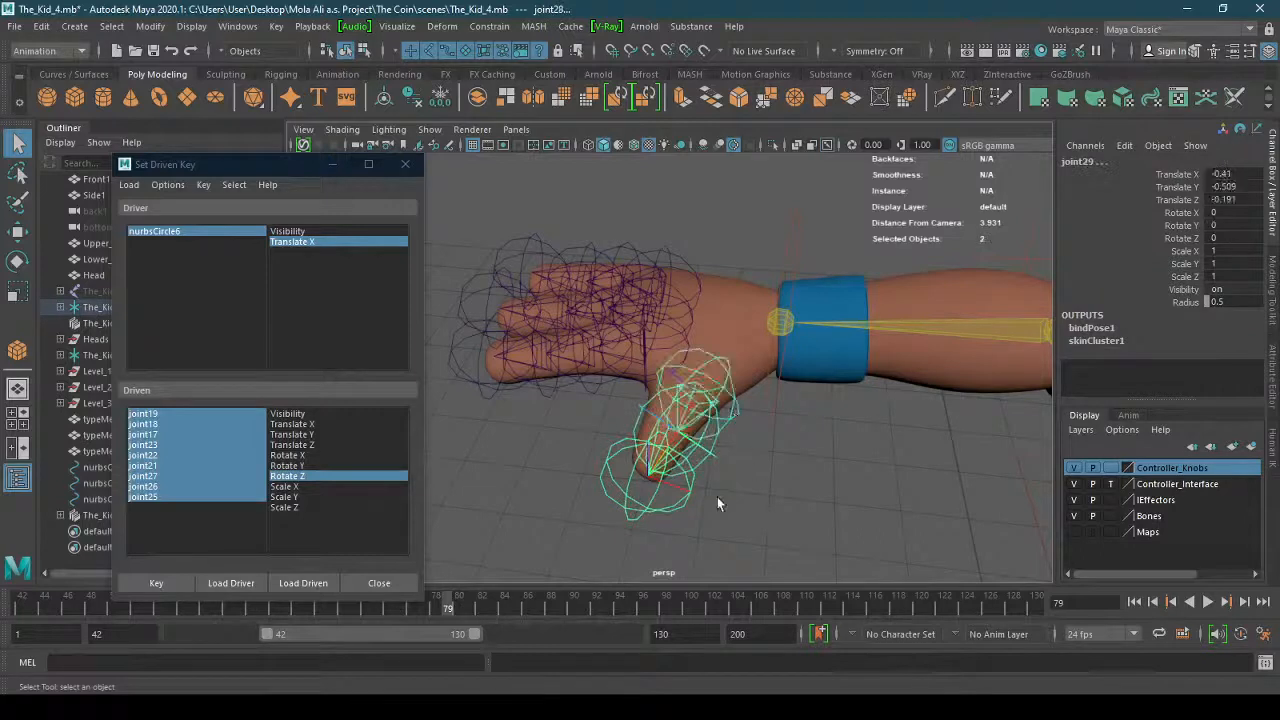
Load the three thumb joints as driven objects and key their Rotate X, Y and Z with the Fist slider at its start.
{"action": "left_click", "coordinate": [303, 583]}
{"action": "left_click_drag", "start_coordinate": [180, 416], "coordinate": [173, 447]}
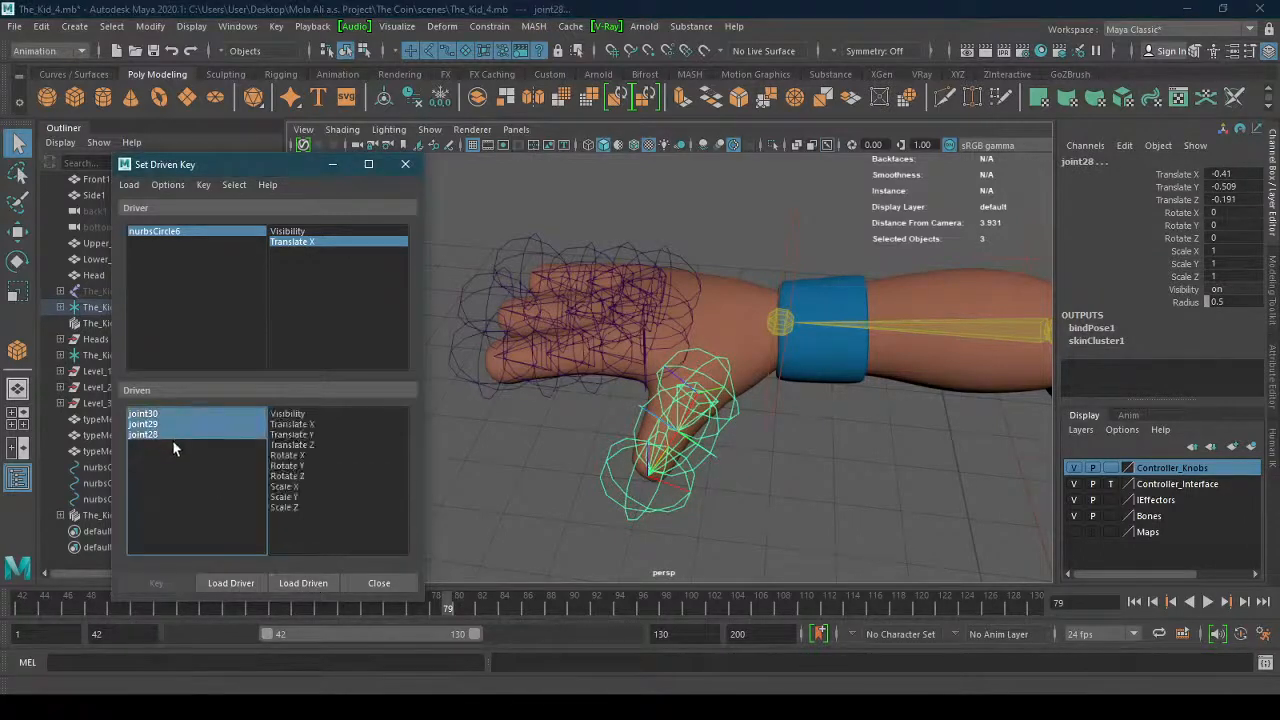
{"action": "left_click_drag", "start_coordinate": [322, 456], "coordinate": [322, 477]}
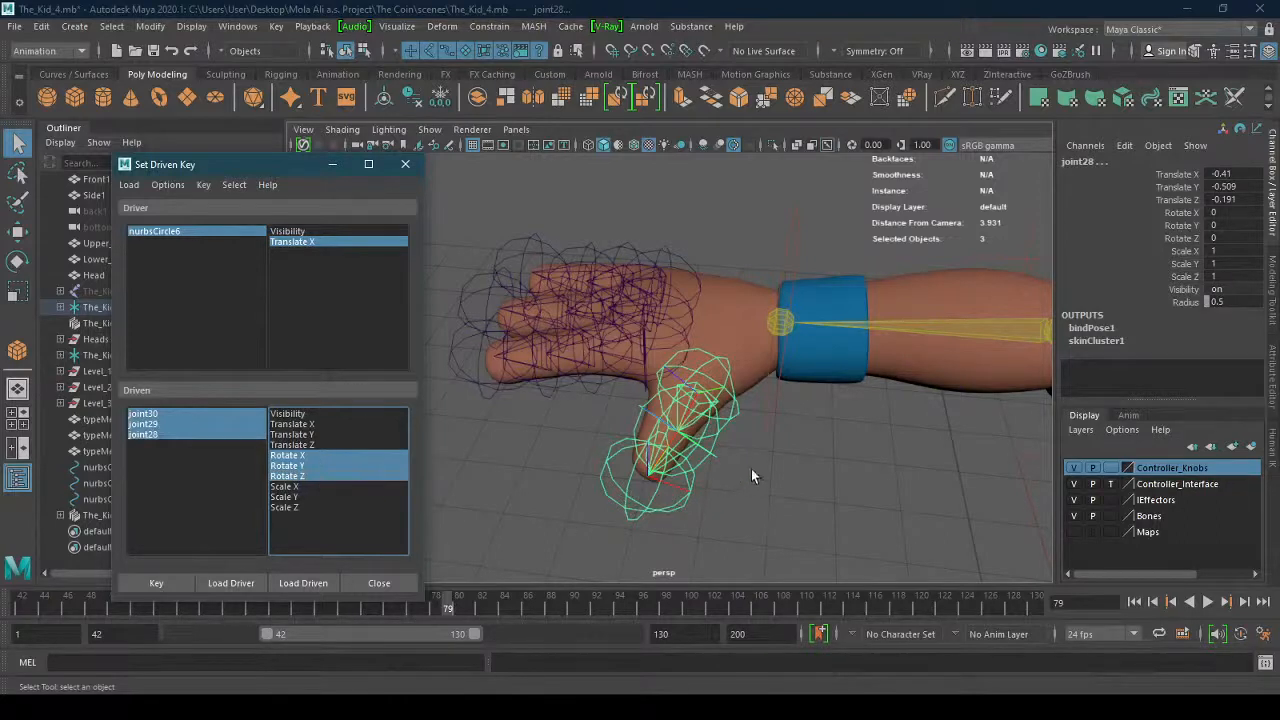
{"action": "left_click", "coordinate": [156, 582]}
Move the Fist slider circle to its far end at a Translate X of 4.88 and bring the second hand's thumb into close view.
{"action": "scroll", "coordinate": [463, 424], "scroll_direction": "down", "scroll_amount": 5}
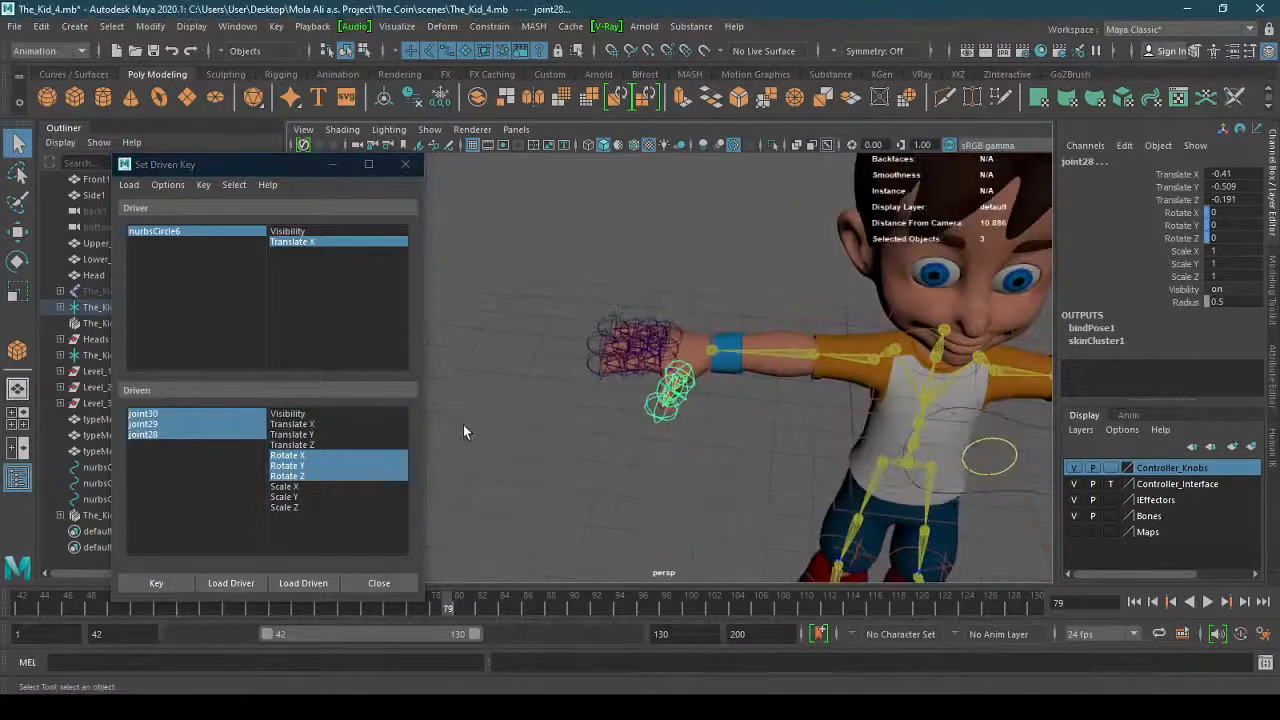
{"action": "left_click_drag", "start_coordinate": [805, 403], "coordinate": [880, 378], "text": "alt"}
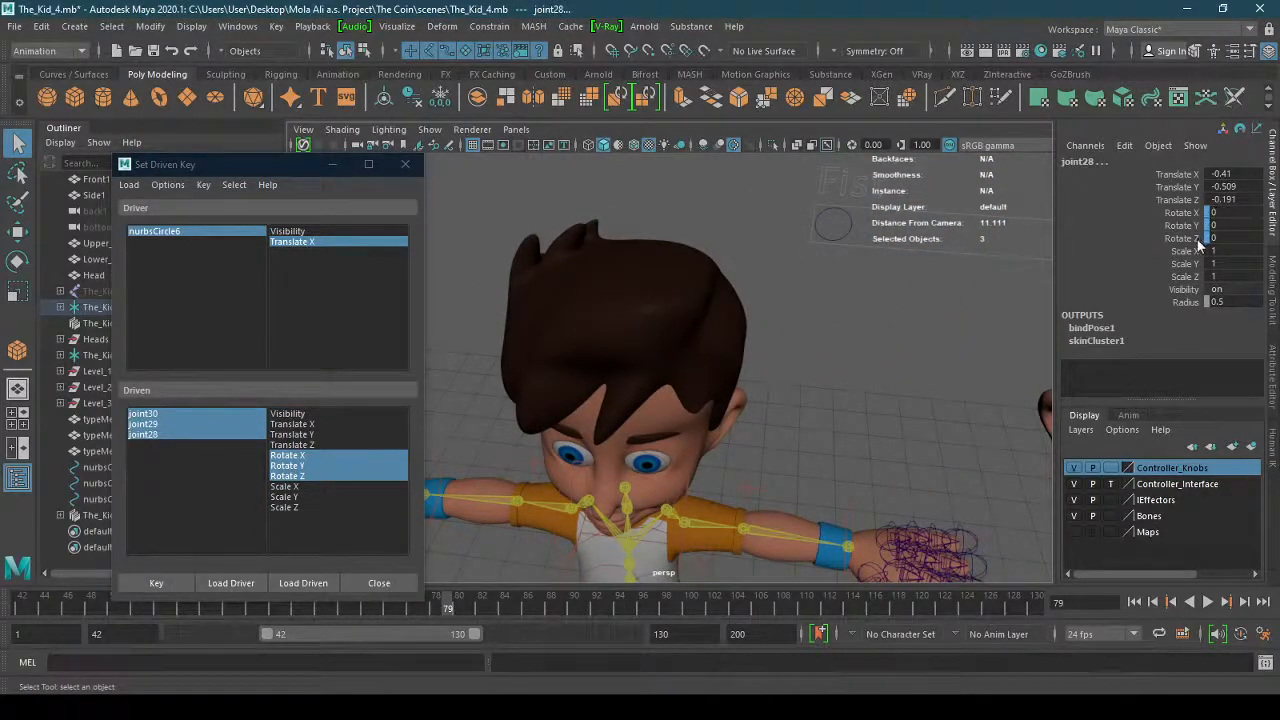
{"action": "scroll", "coordinate": [911, 317], "scroll_direction": "up", "scroll_amount": 4}
{"action": "left_click_drag", "start_coordinate": [911, 317], "coordinate": [1046, 376], "text": "alt"}
{"action": "left_click", "coordinate": [685, 333]}
{"action": "key", "text": "w"}
{"action": "middle_click_drag", "start_coordinate": [711, 452], "coordinate": [1052, 249], "text": "alt"}
{"action": "scroll", "coordinate": [913, 326], "scroll_direction": "up", "scroll_amount": 5}
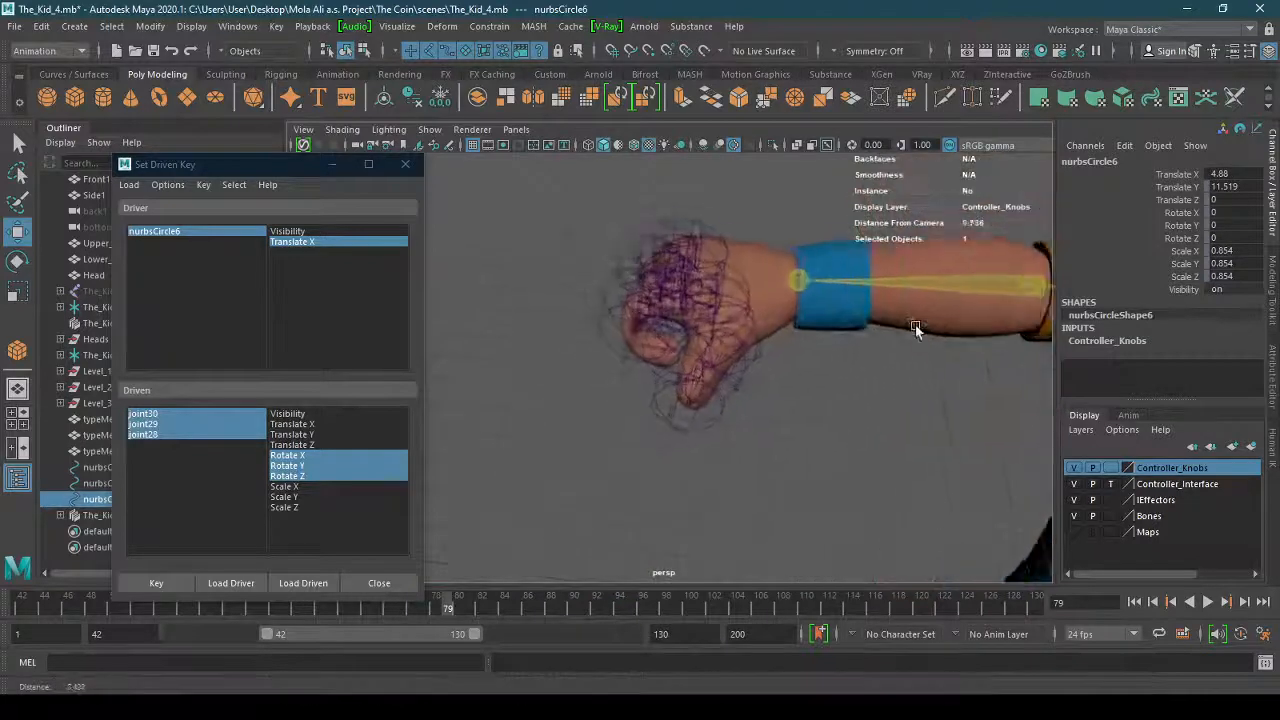
{"action": "scroll", "coordinate": [915, 326], "scroll_direction": "up", "scroll_amount": 3}
Highlight joint30, joint29 and joint28 and fold the thumb over the fingers, to a Rotate Y of about -13 and Rotate Z of about -76.
{"action": "left_click", "coordinate": [178, 413]}
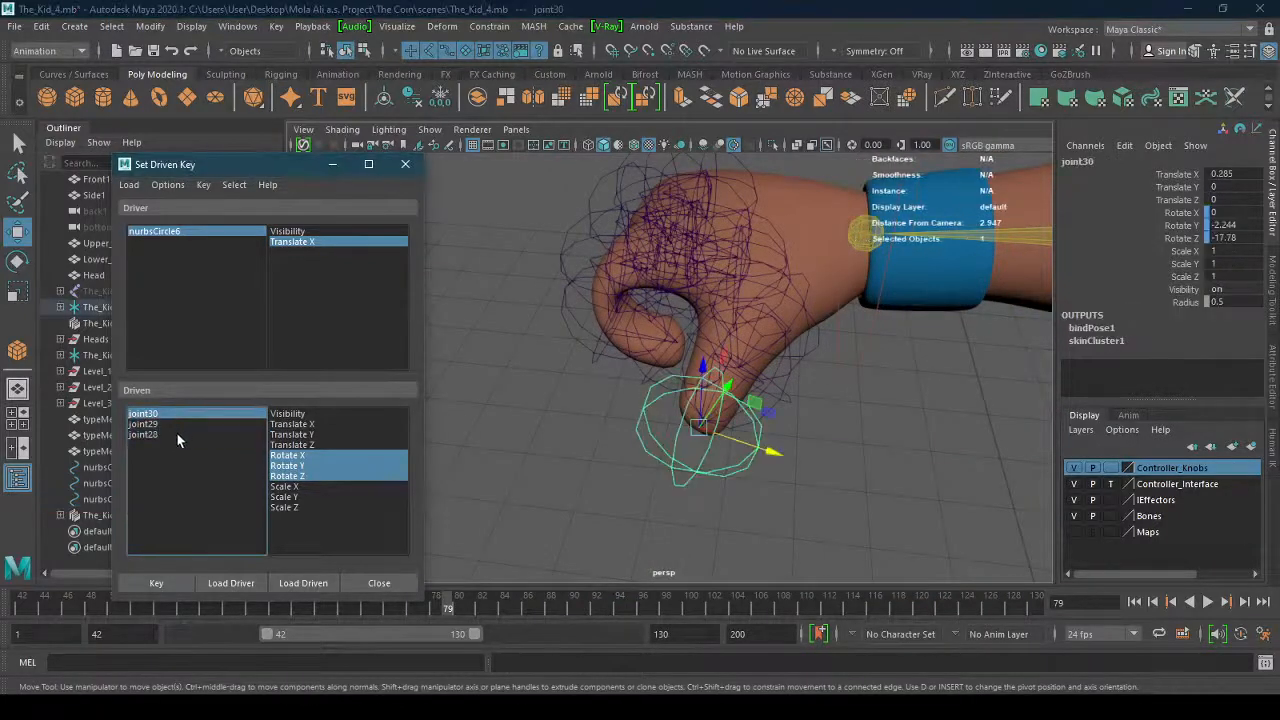
{"action": "left_click", "coordinate": [176, 434], "text": "shift"}
{"action": "key", "text": "e"}
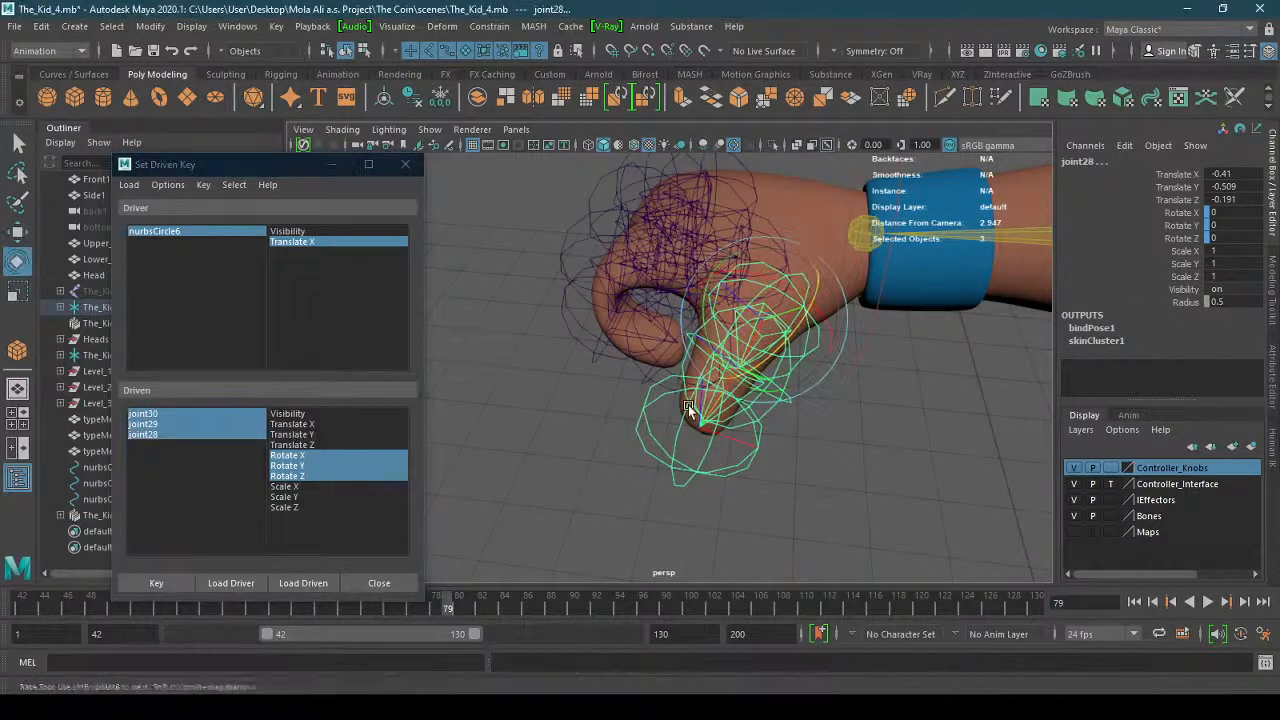
{"action": "left_click_drag", "start_coordinate": [688, 404], "coordinate": [810, 422], "text": "alt"}
{"action": "middle_click_drag", "start_coordinate": [788, 482], "coordinate": [786, 506], "text": "alt"}
{"action": "left_click_drag", "start_coordinate": [786, 506], "coordinate": [783, 417], "text": "alt"}
{"action": "right_click_drag", "start_coordinate": [783, 417], "coordinate": [846, 397], "text": "alt"}
{"action": "left_click_drag", "start_coordinate": [853, 336], "coordinate": [849, 344]}
{"action": "left_click_drag", "start_coordinate": [916, 374], "coordinate": [776, 348]}
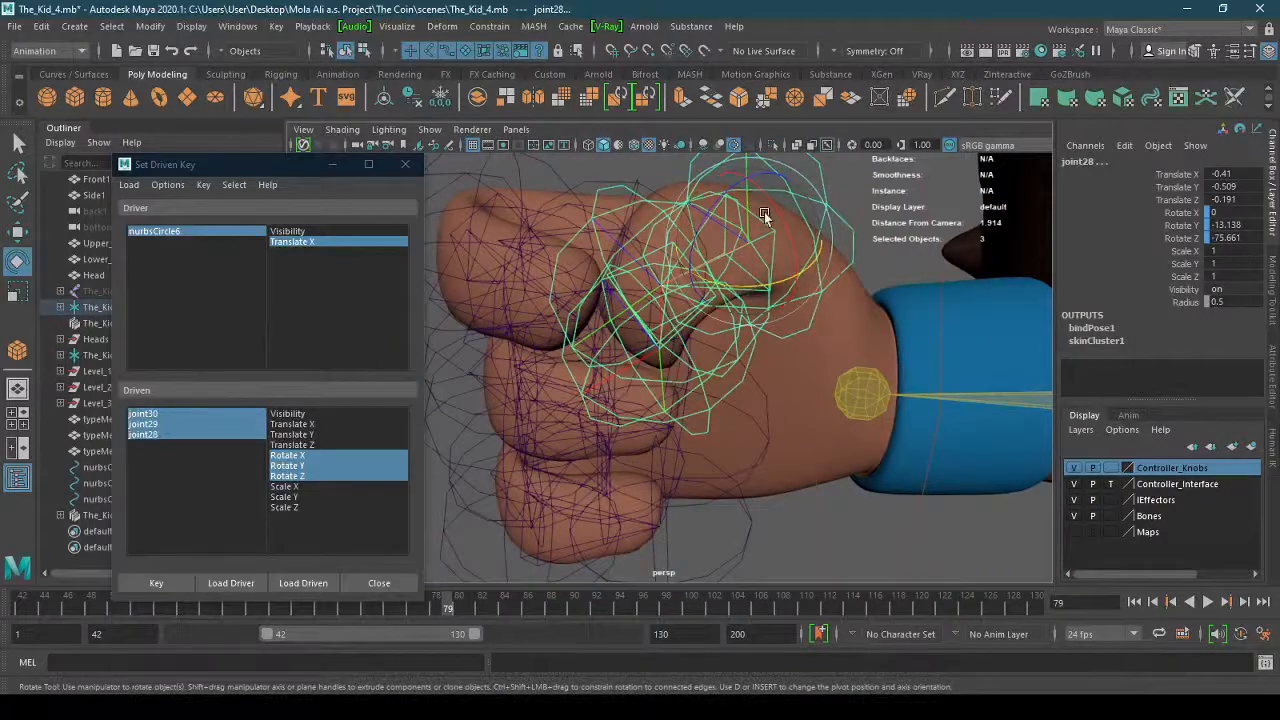
Refine the thumb joints' rotation to about -18.8, -19.3 and -57.1 in X, Y and Z, and key it at the Fist slider's far end.
{"action": "left_click_drag", "start_coordinate": [714, 202], "coordinate": [717, 383]}
{"action": "middle_click_drag", "start_coordinate": [717, 383], "coordinate": [738, 350], "text": "alt"}
{"action": "left_click_drag", "start_coordinate": [738, 406], "coordinate": [780, 445], "text": "alt"}
{"action": "middle_click_drag", "start_coordinate": [780, 445], "coordinate": [765, 313], "text": "alt"}
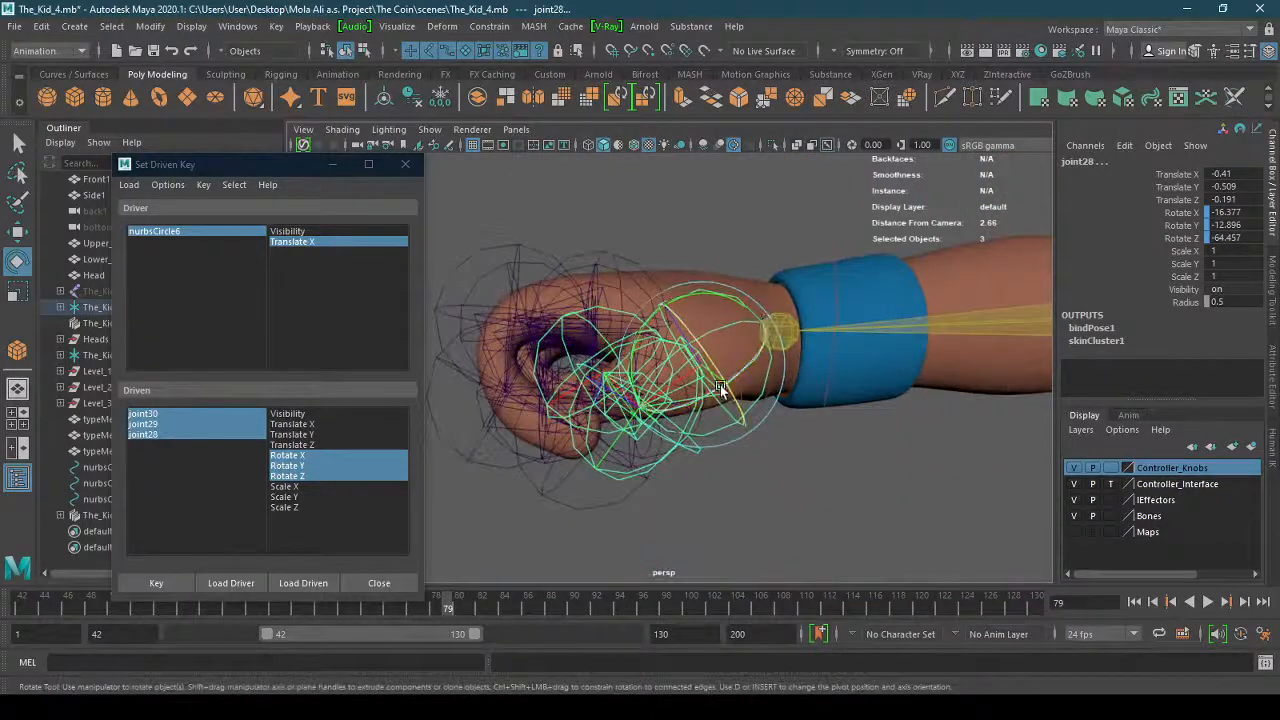
{"action": "left_click_drag", "start_coordinate": [717, 293], "coordinate": [420, 594]}
{"action": "left_click", "coordinate": [156, 583]}
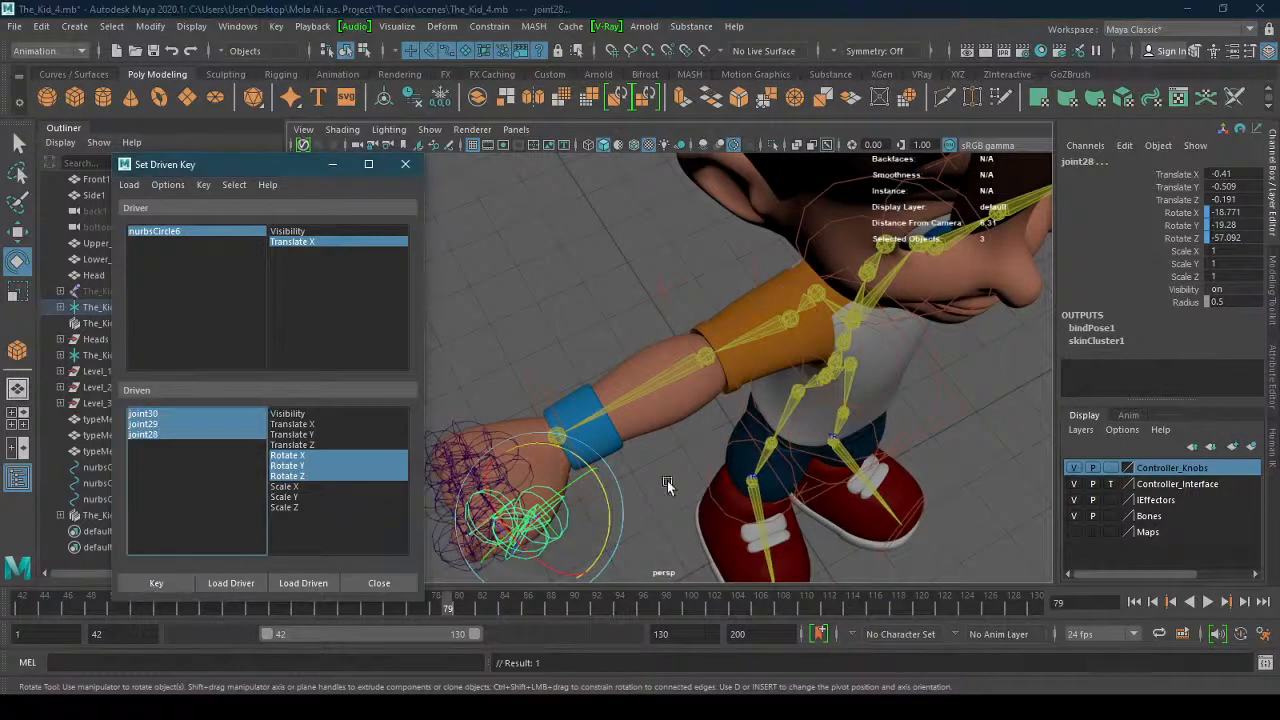
Return the Fist slider circle to a Translate X of 2.31 to open both hands, and close the Set Driven Key window.
{"action": "left_click_drag", "start_coordinate": [667, 480], "coordinate": [826, 419], "text": "alt"}
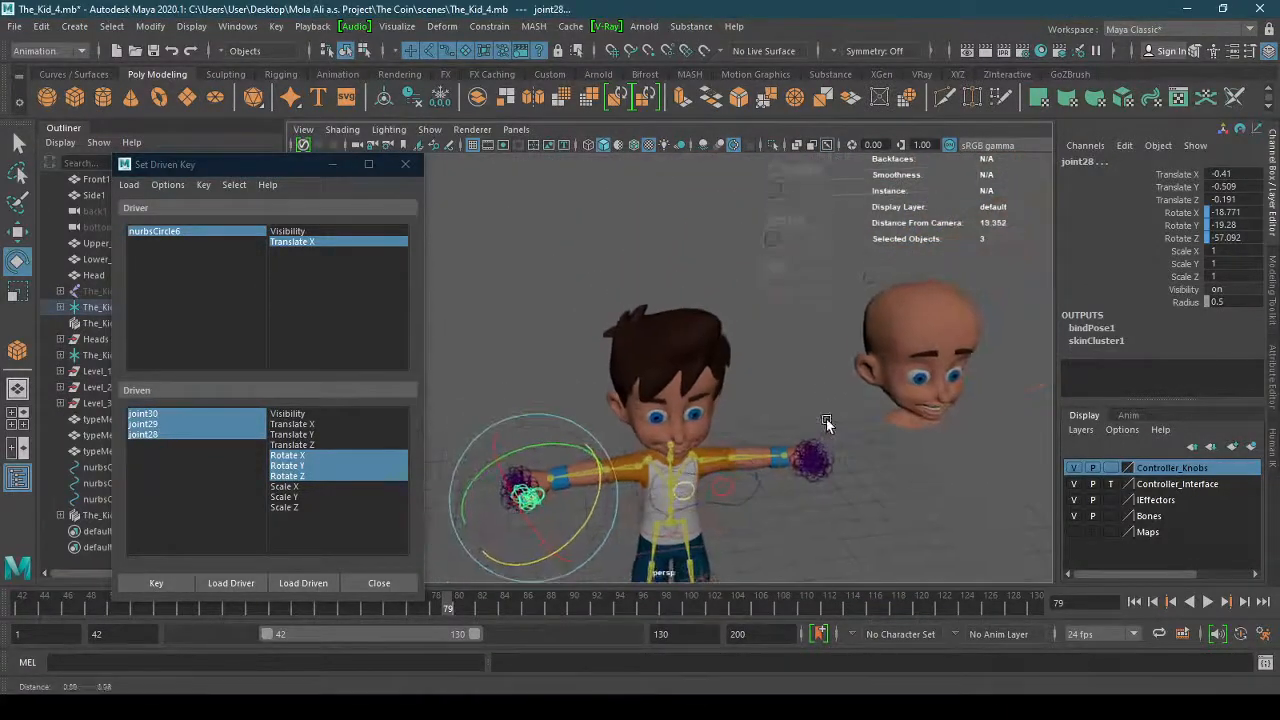
{"action": "left_click", "coordinate": [18, 232]}
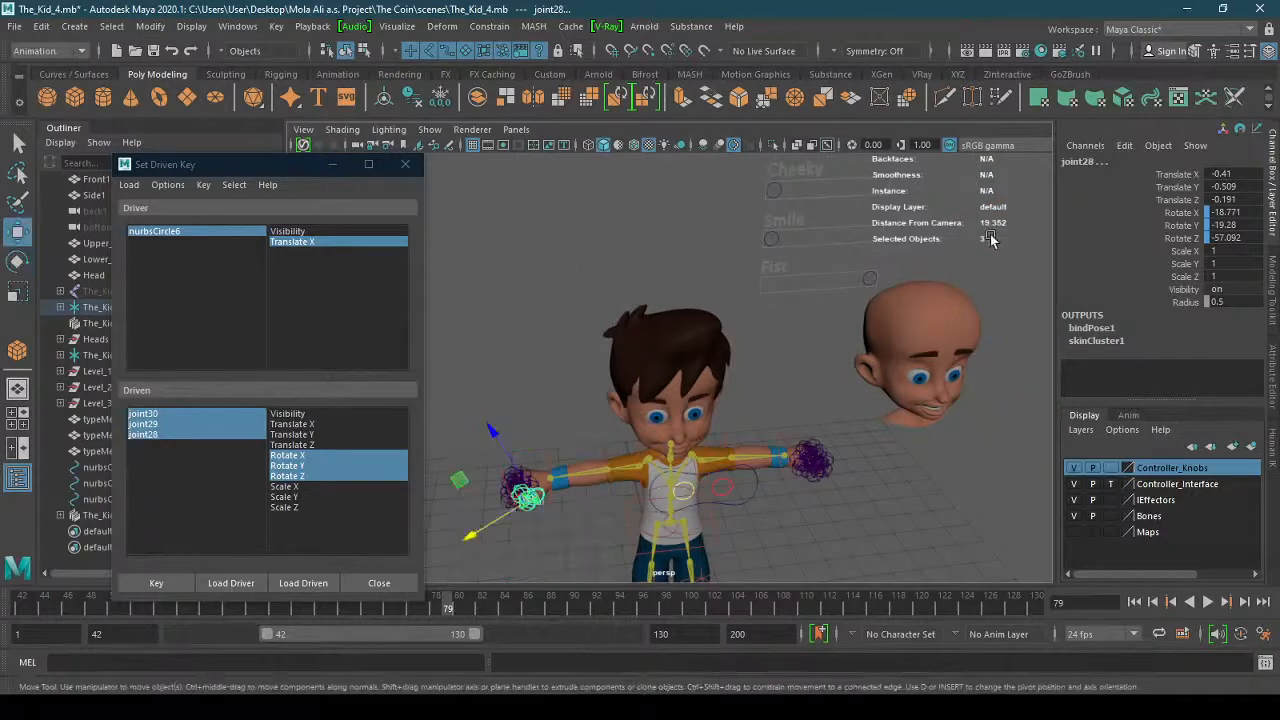
{"action": "left_click", "coordinate": [869, 278]}
{"action": "left_click_drag", "start_coordinate": [930, 279], "coordinate": [735, 300]}
{"action": "left_click", "coordinate": [405, 165]}
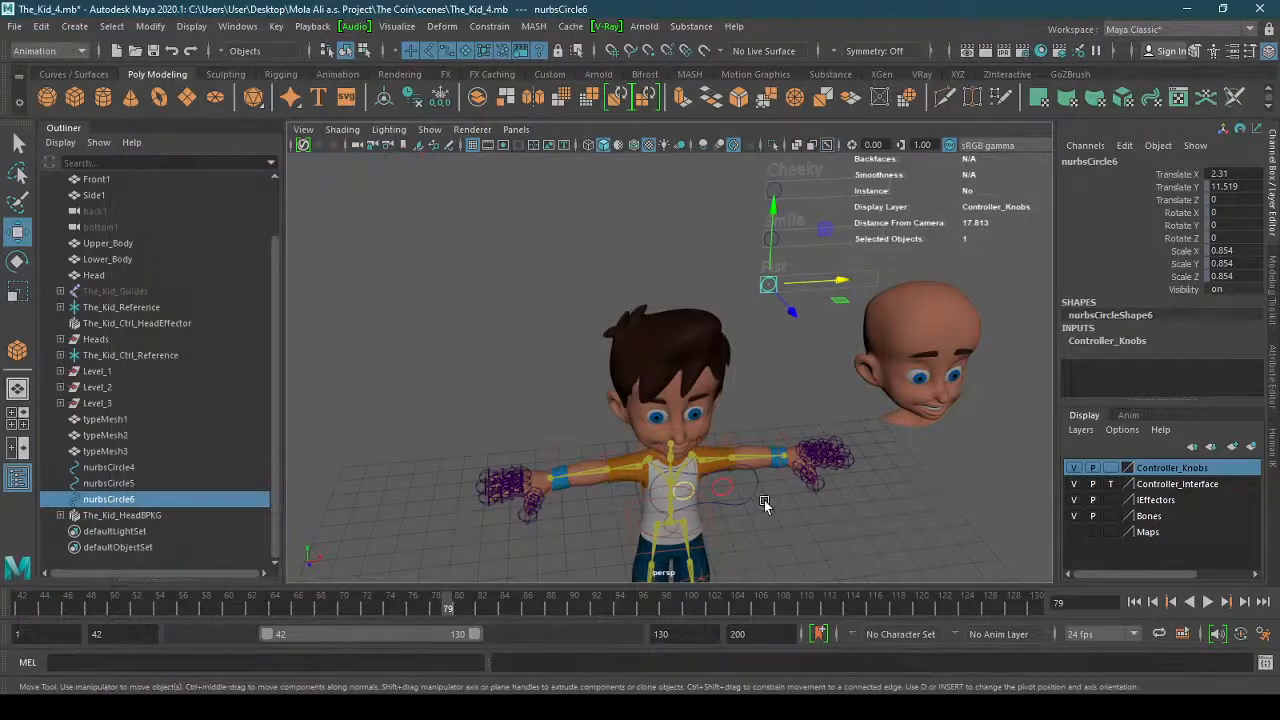
Save the scene and bring the open fingers and thumb of the first hand into close view.
{"action": "left_click_drag", "start_coordinate": [764, 500], "coordinate": [780, 400], "text": "alt"}
{"action": "right_click_drag", "start_coordinate": [780, 400], "coordinate": [940, 409], "text": "alt"}
{"action": "middle_click_drag", "start_coordinate": [940, 409], "coordinate": [754, 380], "text": "alt"}
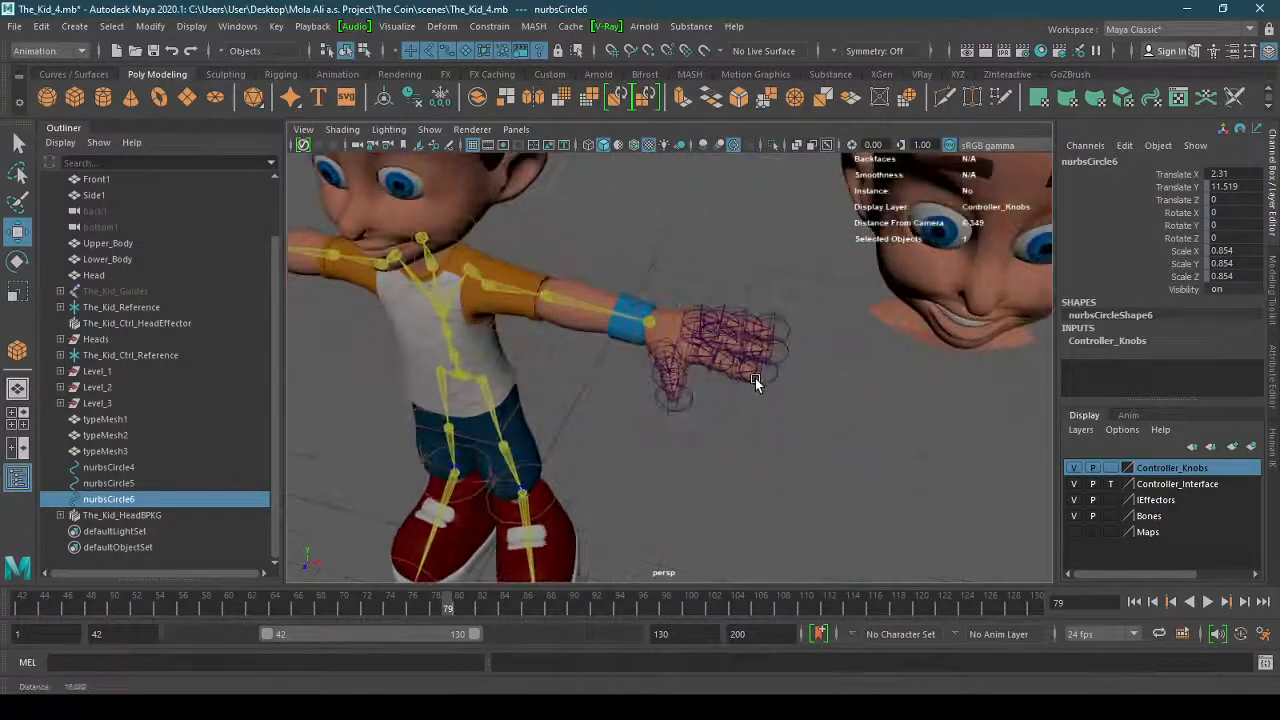
{"action": "key", "text": "ctrl+s"}
{"action": "right_click_drag", "start_coordinate": [726, 386], "coordinate": [898, 382], "text": "alt"}
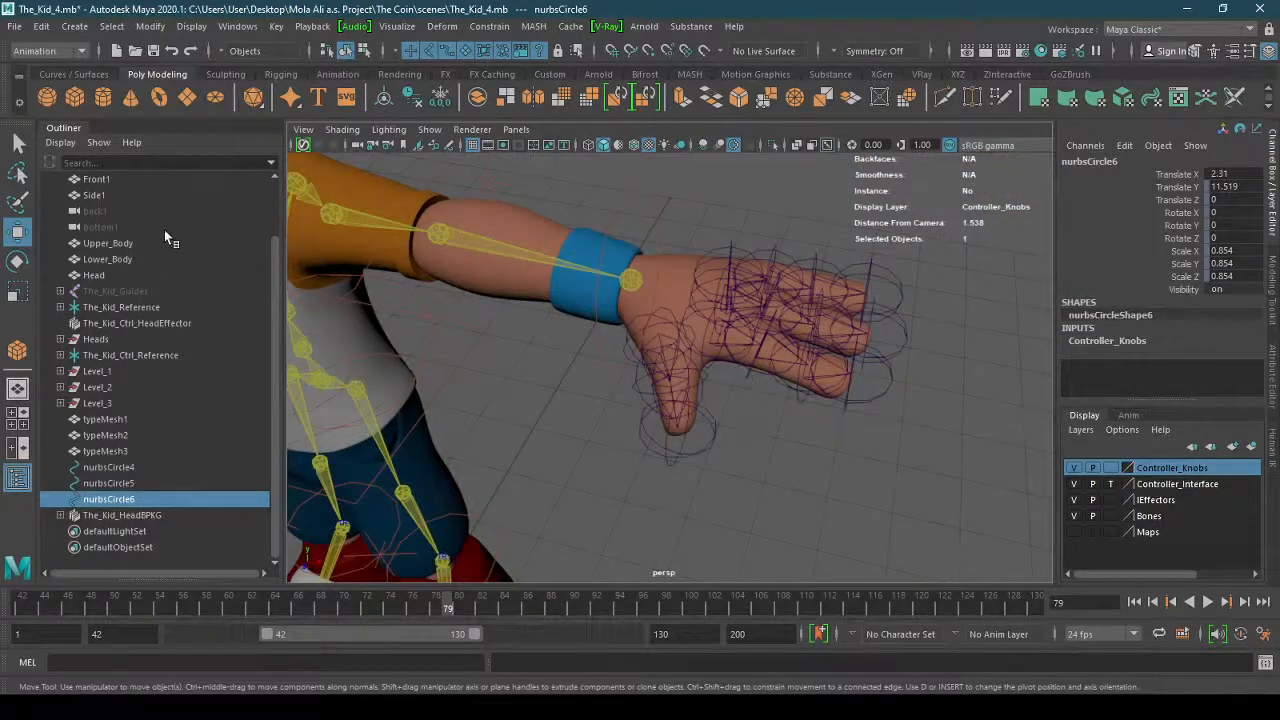
Select the thumb joint chain and the three finger joint chains of the first hand together.
{"action": "key", "text": "q"}
{"action": "left_click", "coordinate": [878, 401]}
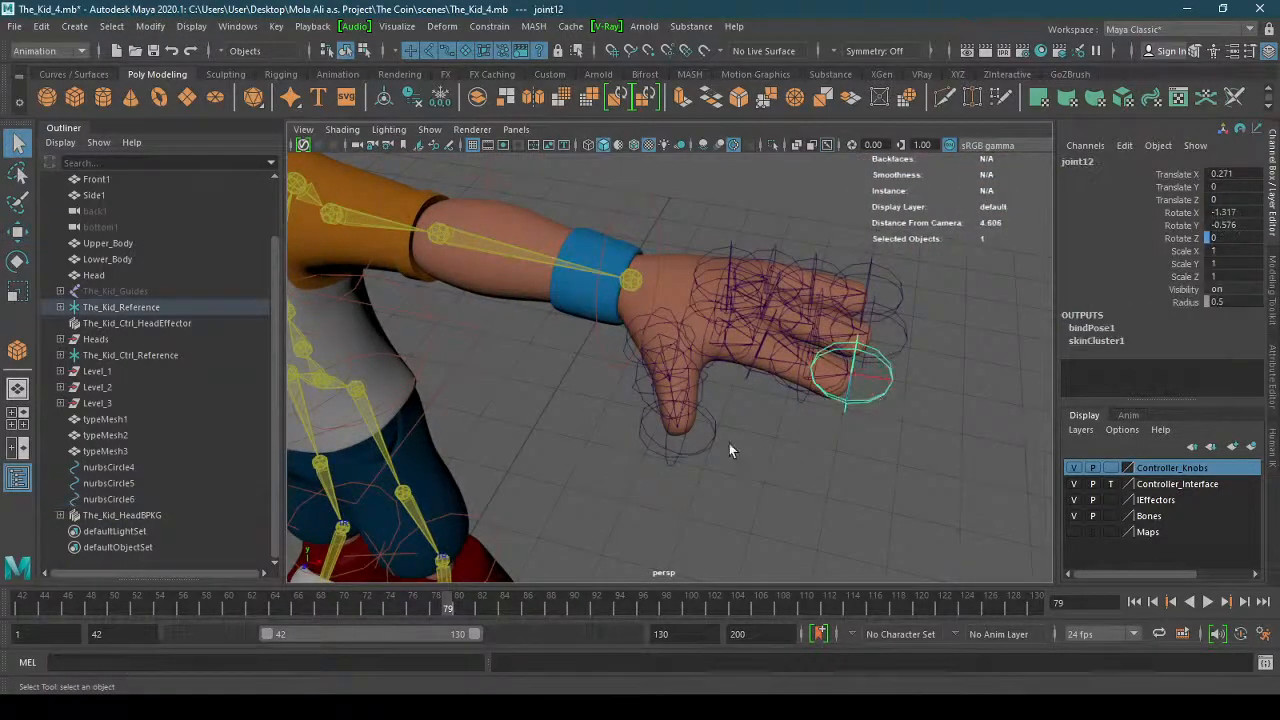
{"action": "left_click_drag", "start_coordinate": [674, 338], "coordinate": [805, 388], "text": "alt"}
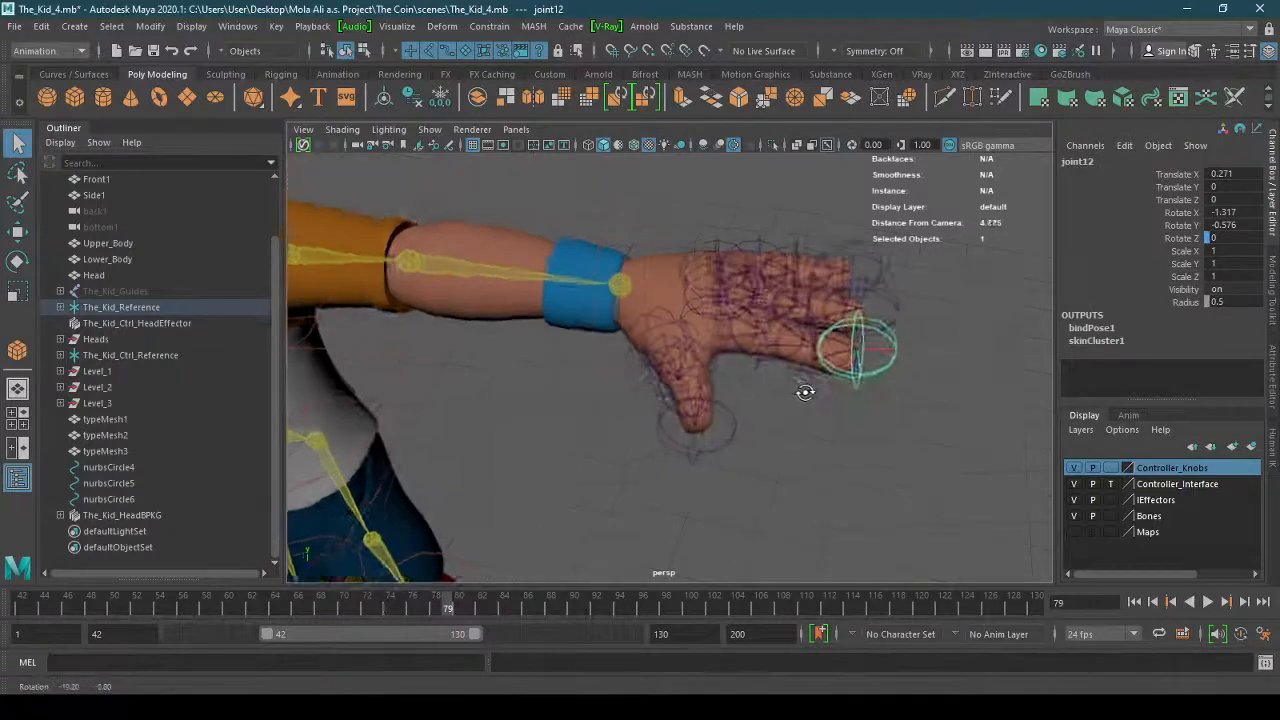
{"action": "left_click", "coordinate": [678, 345]}
{"action": "left_click", "coordinate": [702, 308], "text": "shift"}
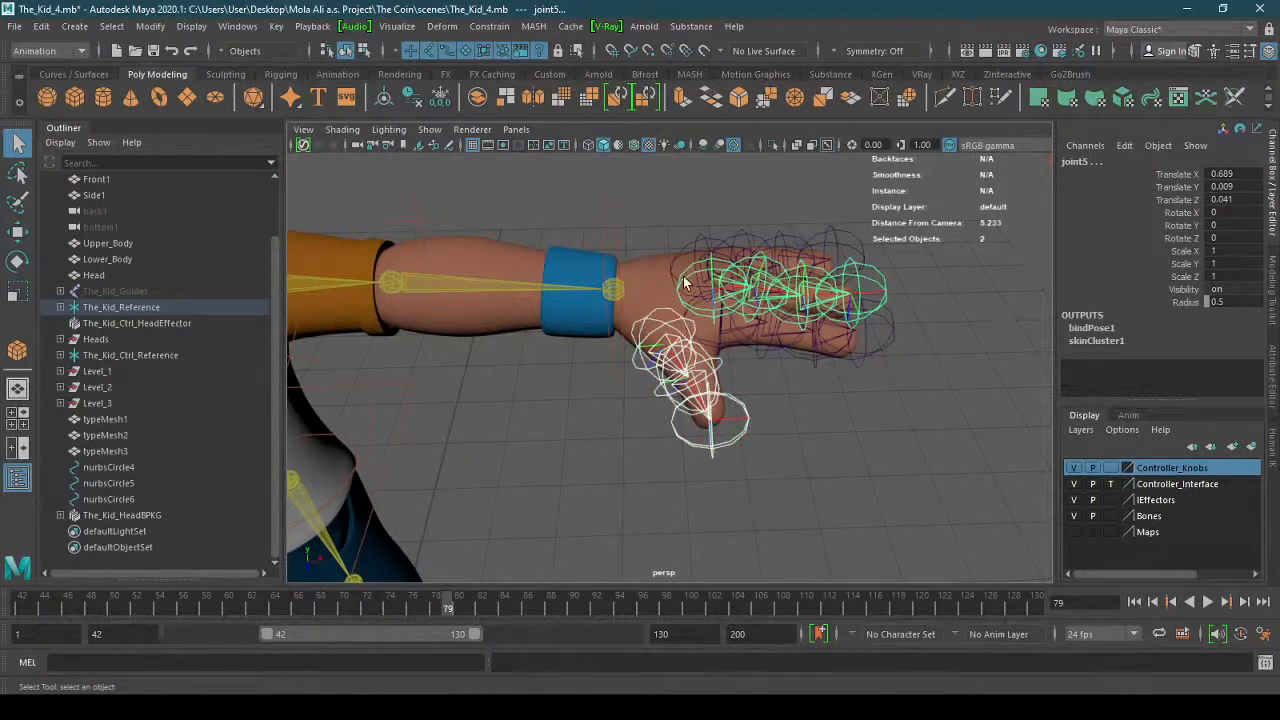
{"action": "left_click_drag", "start_coordinate": [732, 342], "coordinate": [712, 305], "text": "alt"}
{"action": "left_click", "coordinate": [706, 270], "text": "shift"}
Add the second hand's thumb and three finger joint chains to the selection, leaving out the Upper_Body mesh.
{"action": "right_click_drag", "start_coordinate": [785, 309], "coordinate": [537, 357], "text": "alt"}
{"action": "middle_click_drag", "start_coordinate": [537, 357], "coordinate": [922, 351], "text": "alt"}
{"action": "right_click_drag", "start_coordinate": [434, 371], "coordinate": [541, 368], "text": "alt"}
{"action": "left_click", "coordinate": [481, 345], "text": "shift"}
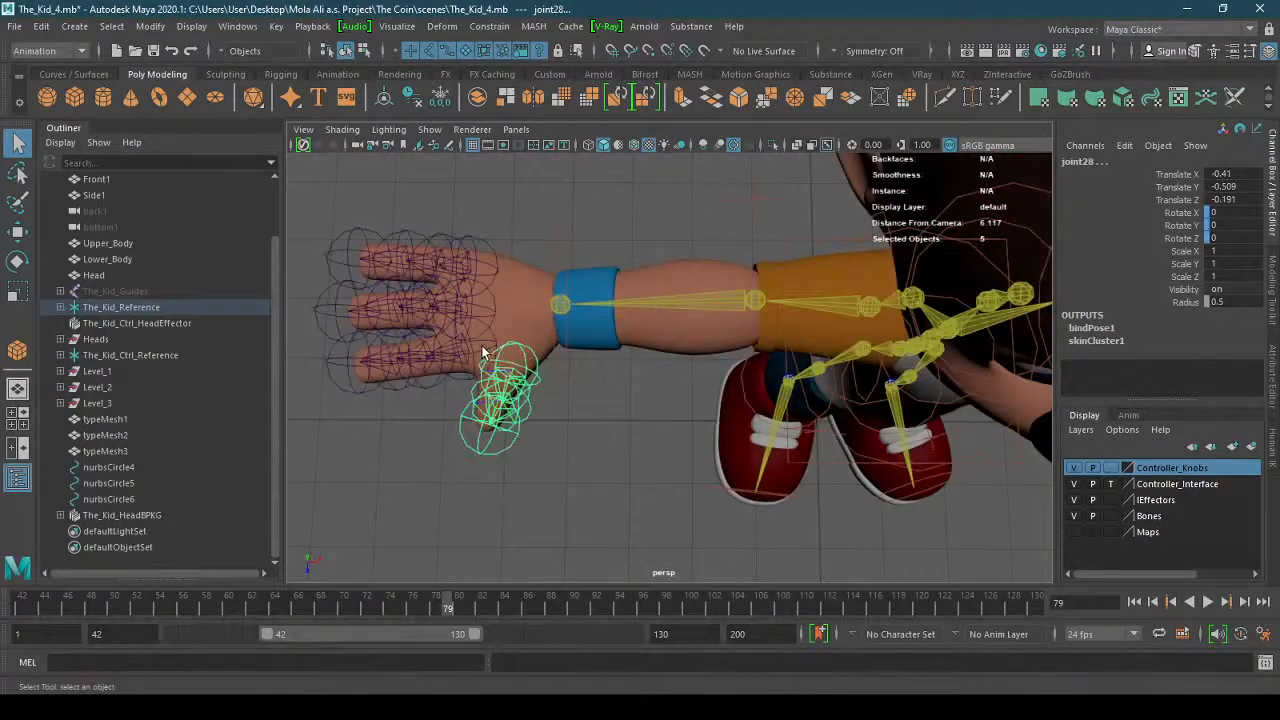
{"action": "left_click", "coordinate": [481, 343], "text": "shift"}
{"action": "left_click", "coordinate": [486, 266], "text": "shift"}
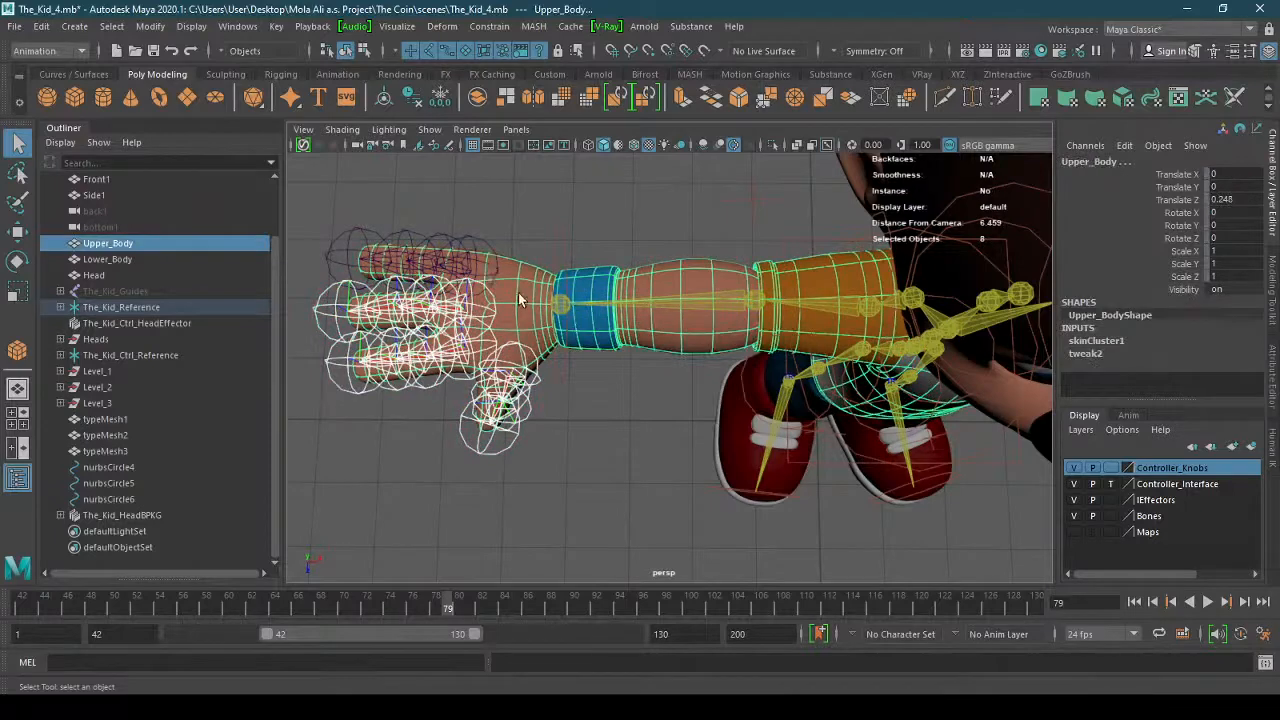
{"action": "left_click", "coordinate": [499, 282], "text": "shift"}
{"action": "left_click", "coordinate": [485, 241], "text": "shift"}
Create a new display layer containing the selected finger and thumb joints of both hands.
{"action": "right_click_drag", "start_coordinate": [800, 367], "coordinate": [700, 375], "text": "alt"}
{"action": "middle_click_drag", "start_coordinate": [700, 375], "coordinate": [356, 378], "text": "alt"}
{"action": "right_click_drag", "start_coordinate": [571, 374], "coordinate": [674, 374], "text": "alt"}
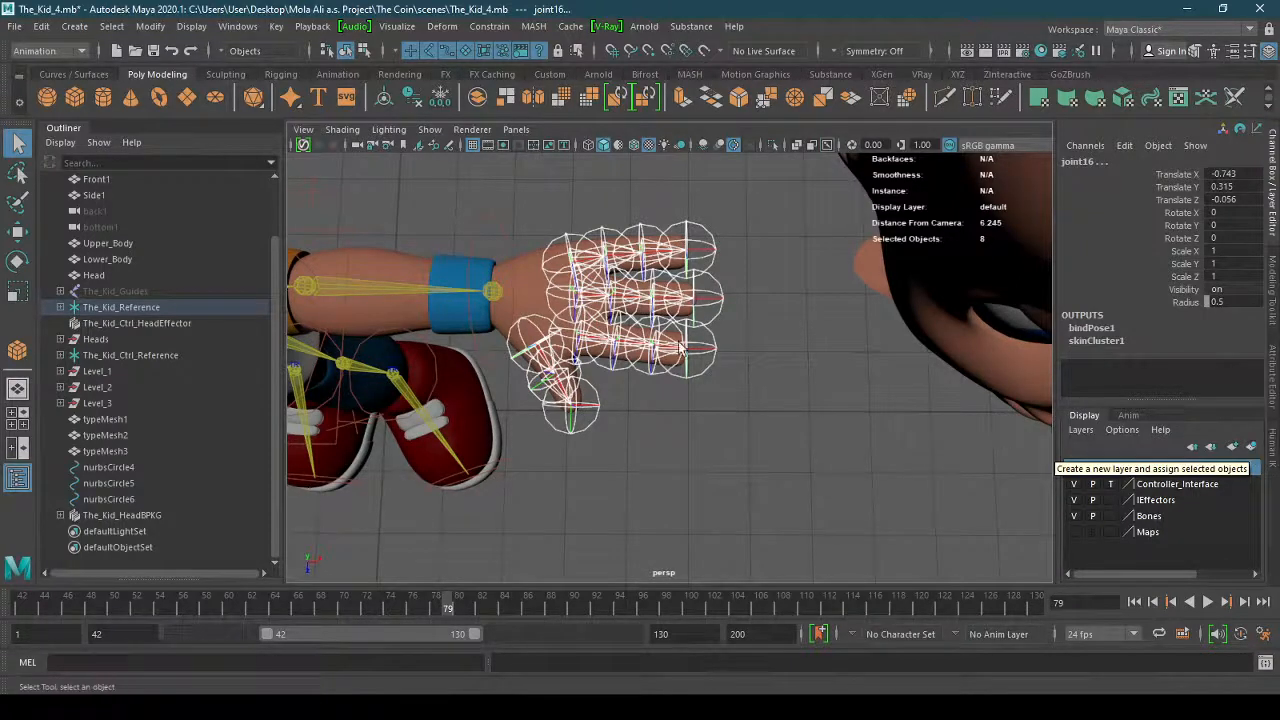
{"action": "left_click", "coordinate": [1251, 446]}
{"action": "left_click", "coordinate": [1148, 467]}
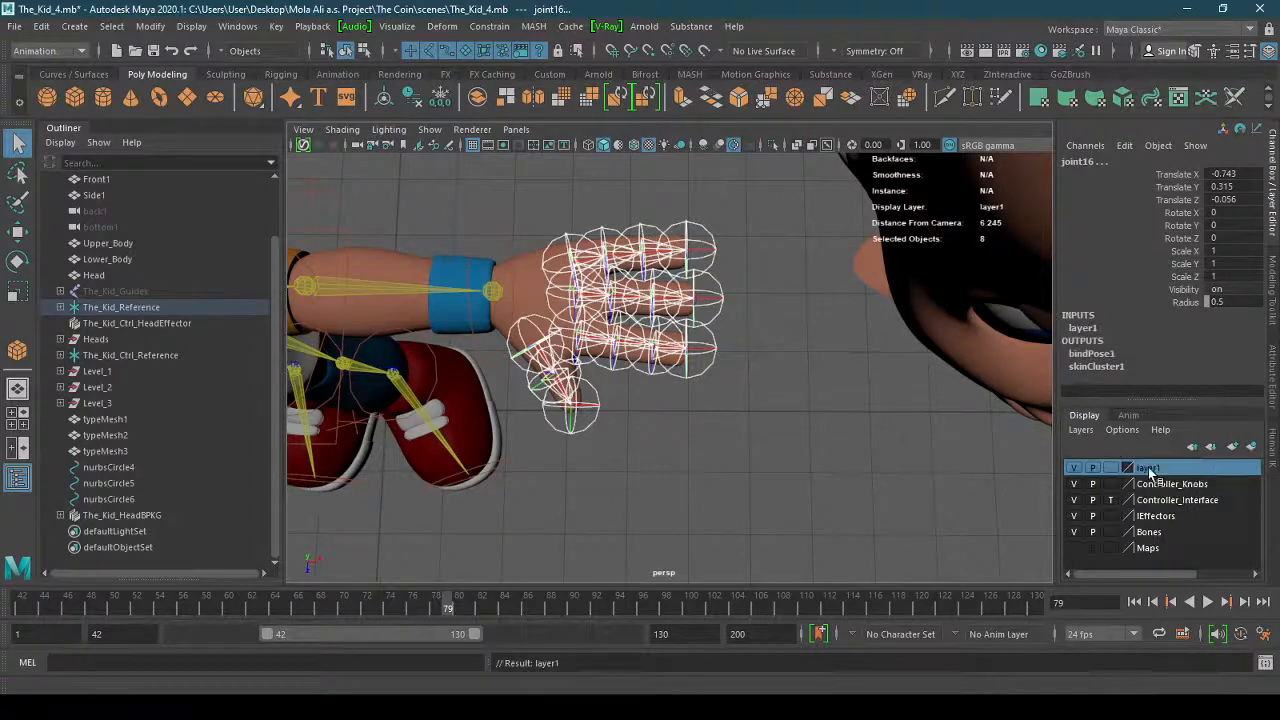
Open the new layer's settings and try to name it Finger Joints.
{"action": "double_click", "coordinate": [1150, 468]}
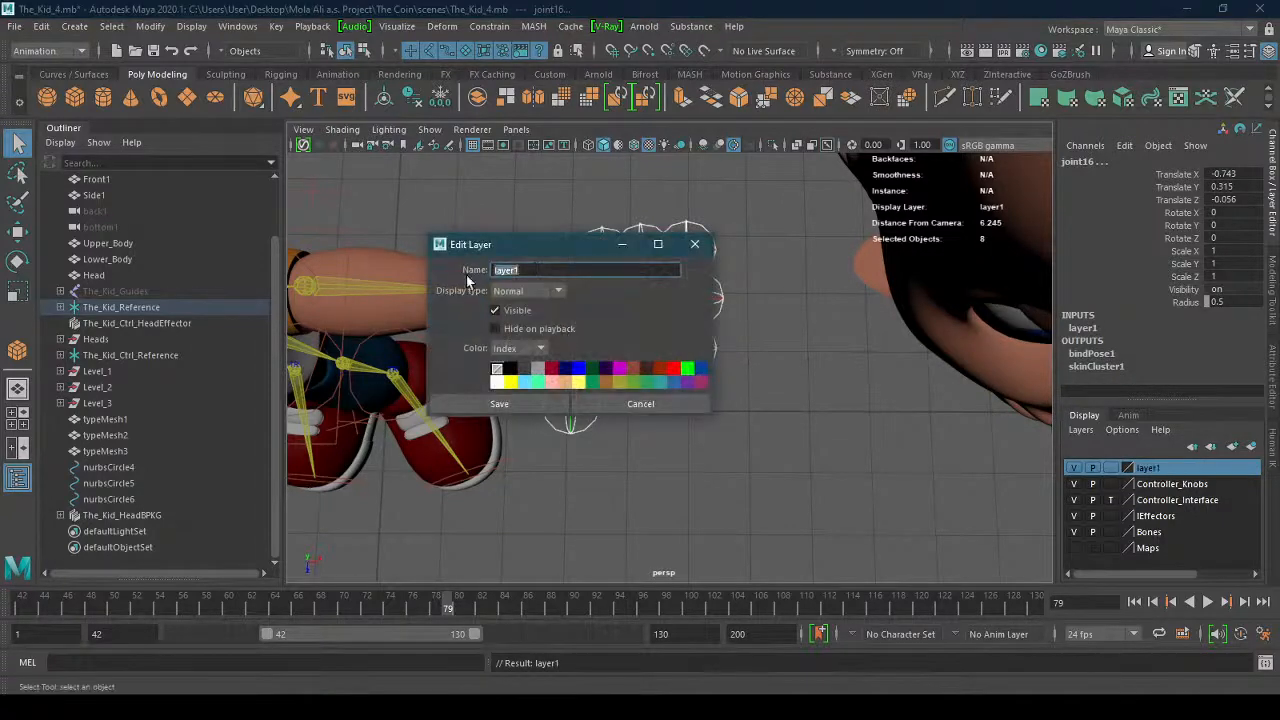
{"action": "type", "text": "Finer"}
{"action": "key", "text": "BackSpace"}
{"action": "key", "text": "BackSpace"}
{"action": "type", "text": "ger Joints"}
{"action": "left_click", "coordinate": [511, 403]}
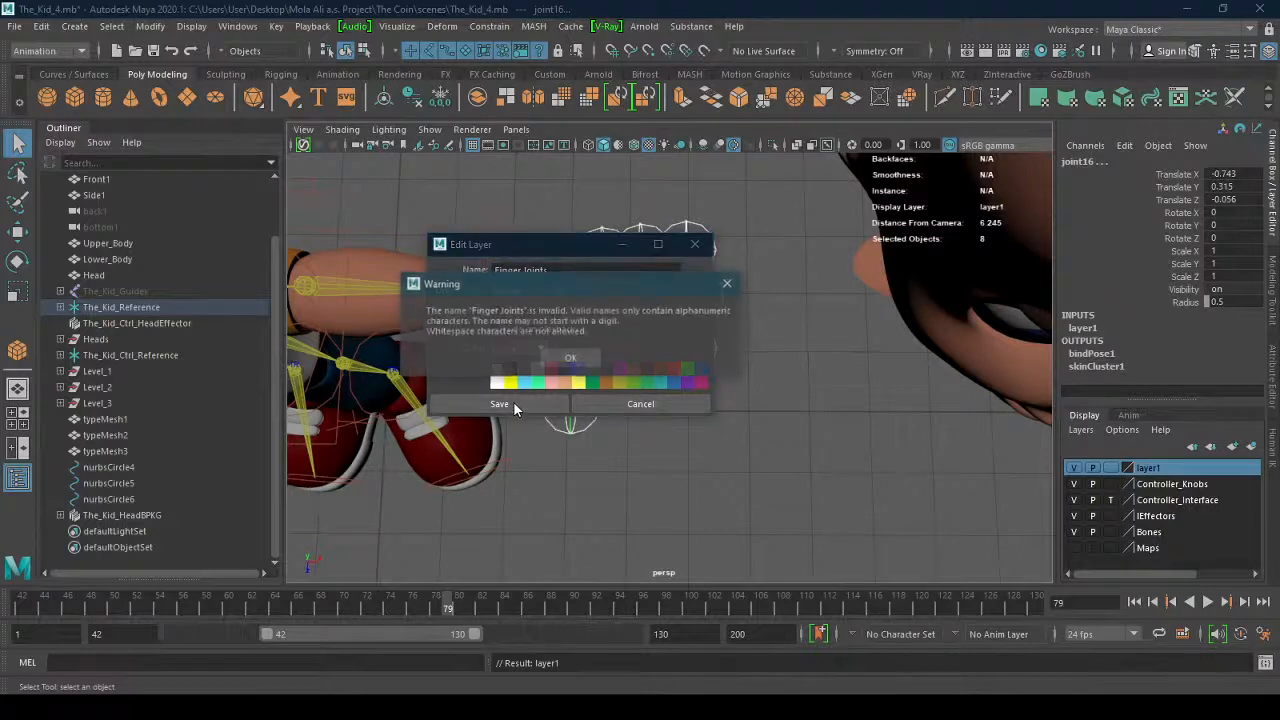
{"action": "left_click", "coordinate": [572, 359]}
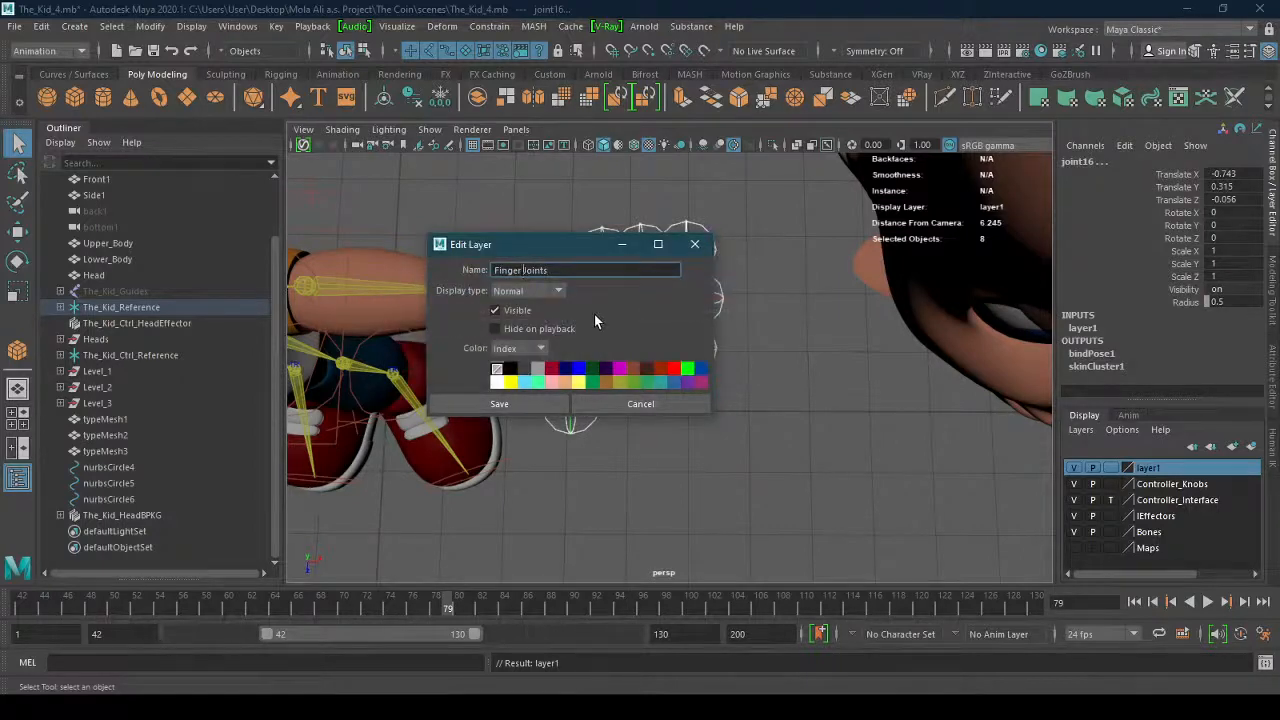
Replace the space in the layer name with an underscore to make it Finger_Joints, save it, and hide the layer.
{"action": "key", "text": "Left"}
{"action": "key", "text": "Left"}
{"action": "key", "text": "Left"}
{"action": "key", "text": "Left"}
{"action": "key", "text": "Left"}
{"action": "key", "text": "Left"}
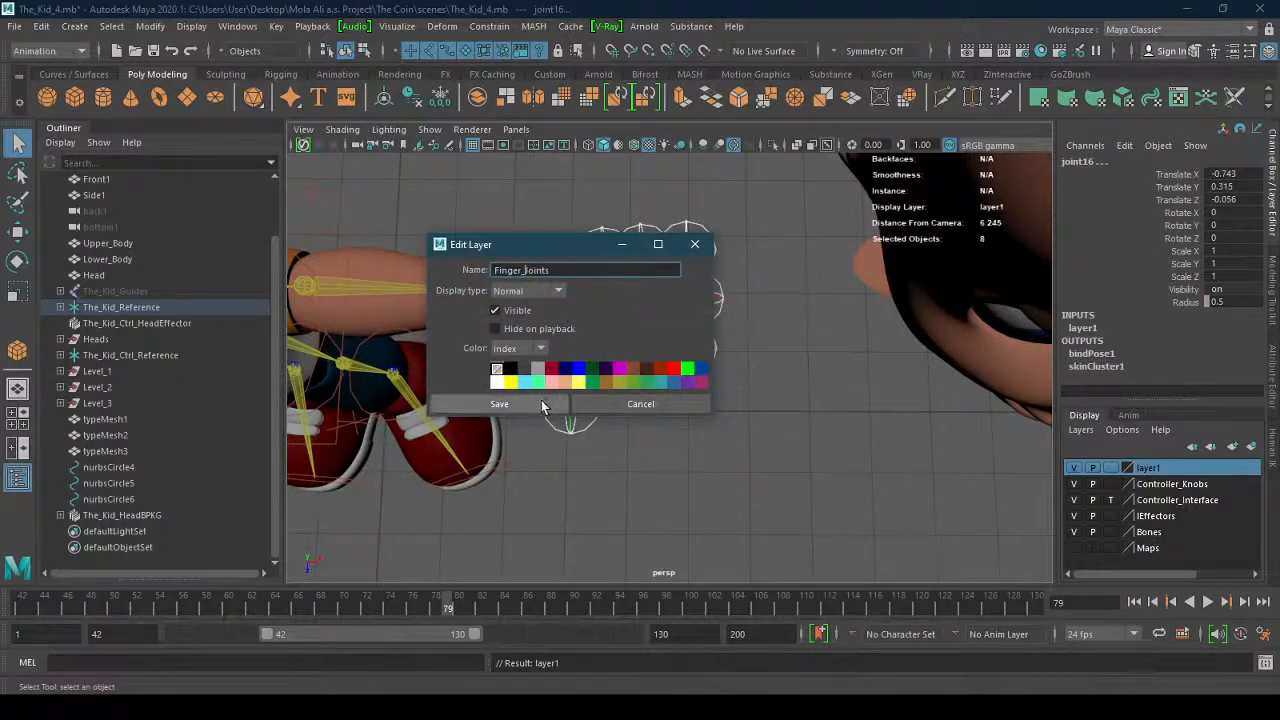
{"action": "key", "text": "BackSpace"}
{"action": "type", "text": "_"}
{"action": "left_click", "coordinate": [535, 400]}
{"action": "left_click", "coordinate": [1075, 468]}
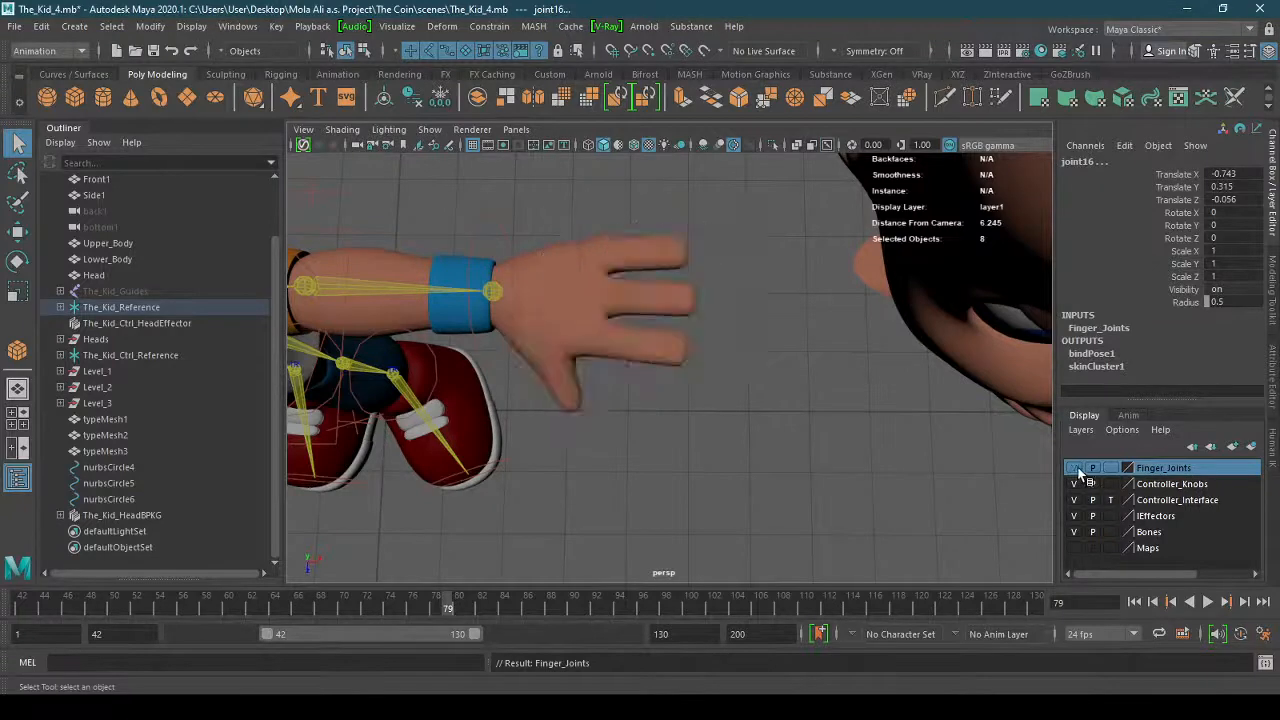
Select the Fist slider's circle above the character and activate the Move tool on it.
{"action": "scroll", "coordinate": [866, 474], "scroll_direction": "down", "scroll_amount": 10}
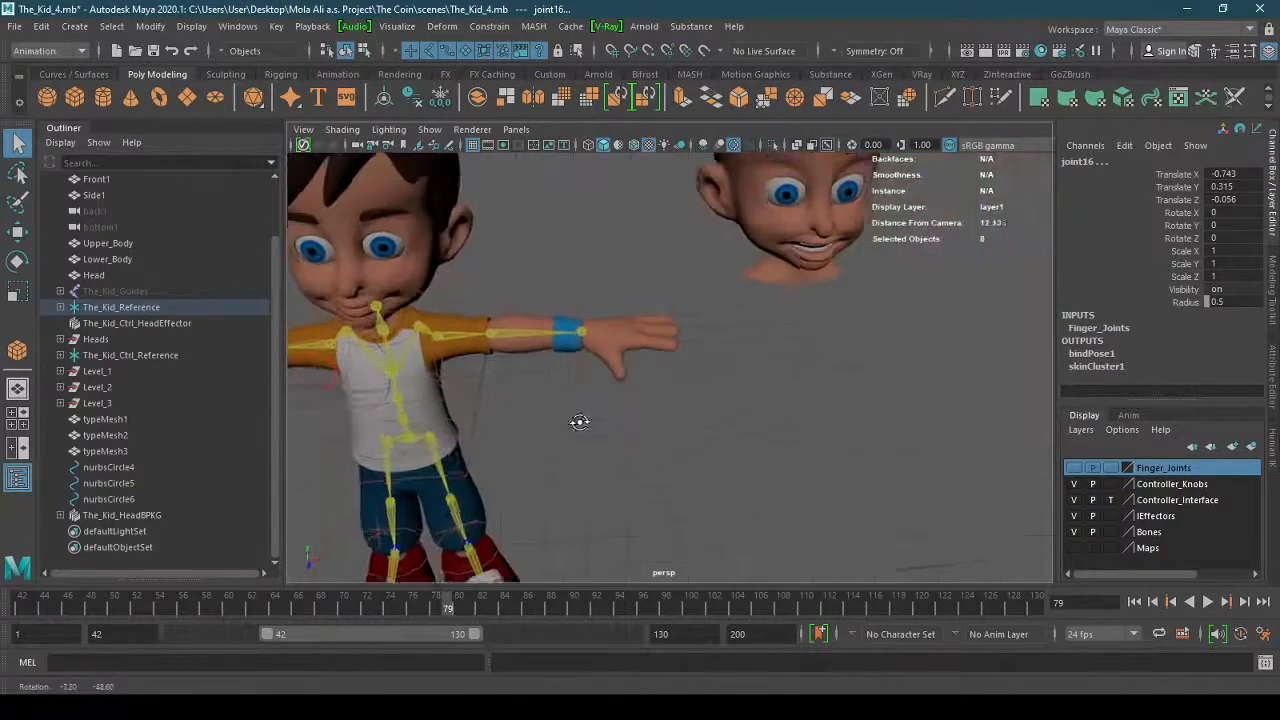
{"action": "middle_click_drag", "start_coordinate": [738, 444], "coordinate": [769, 497], "text": "alt"}
{"action": "left_click_drag", "start_coordinate": [769, 497], "coordinate": [751, 506], "text": "alt"}
{"action": "middle_click_drag", "start_coordinate": [751, 506], "coordinate": [752, 546], "text": "alt"}
{"action": "left_click", "coordinate": [637, 240]}
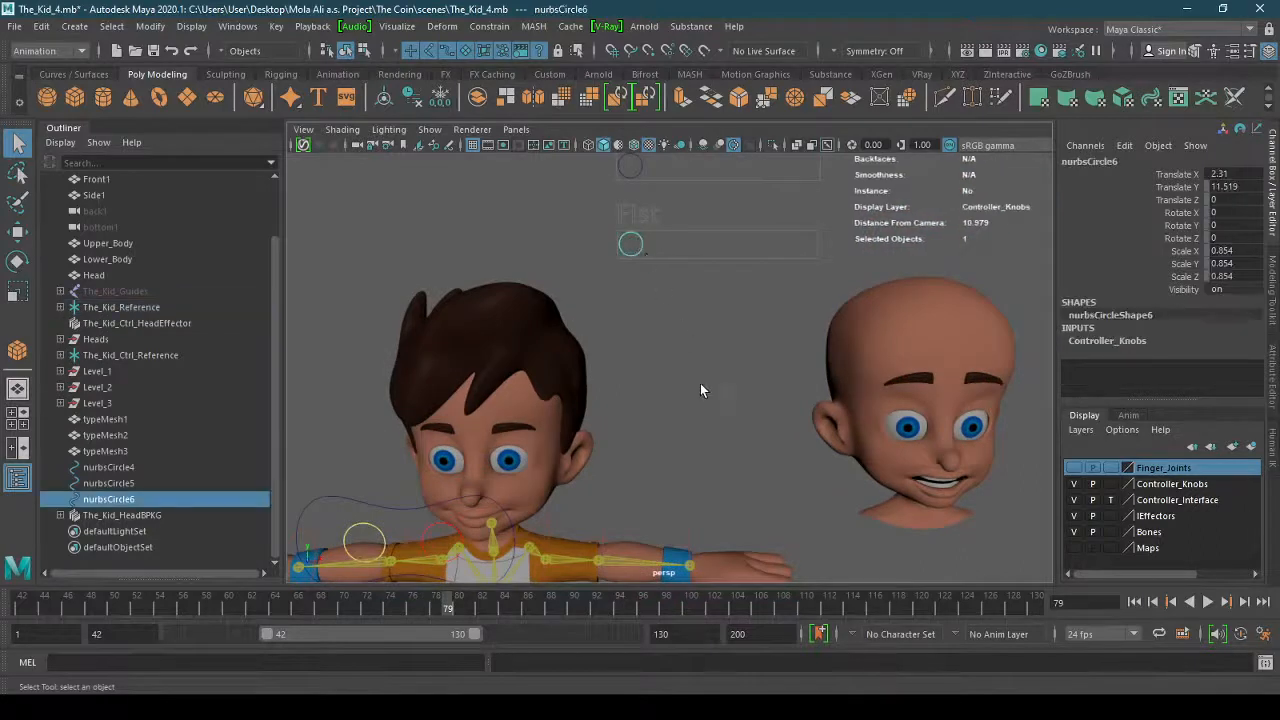
{"action": "scroll", "coordinate": [700, 386], "scroll_direction": "down", "scroll_amount": 3}
{"action": "key", "text": "w"}
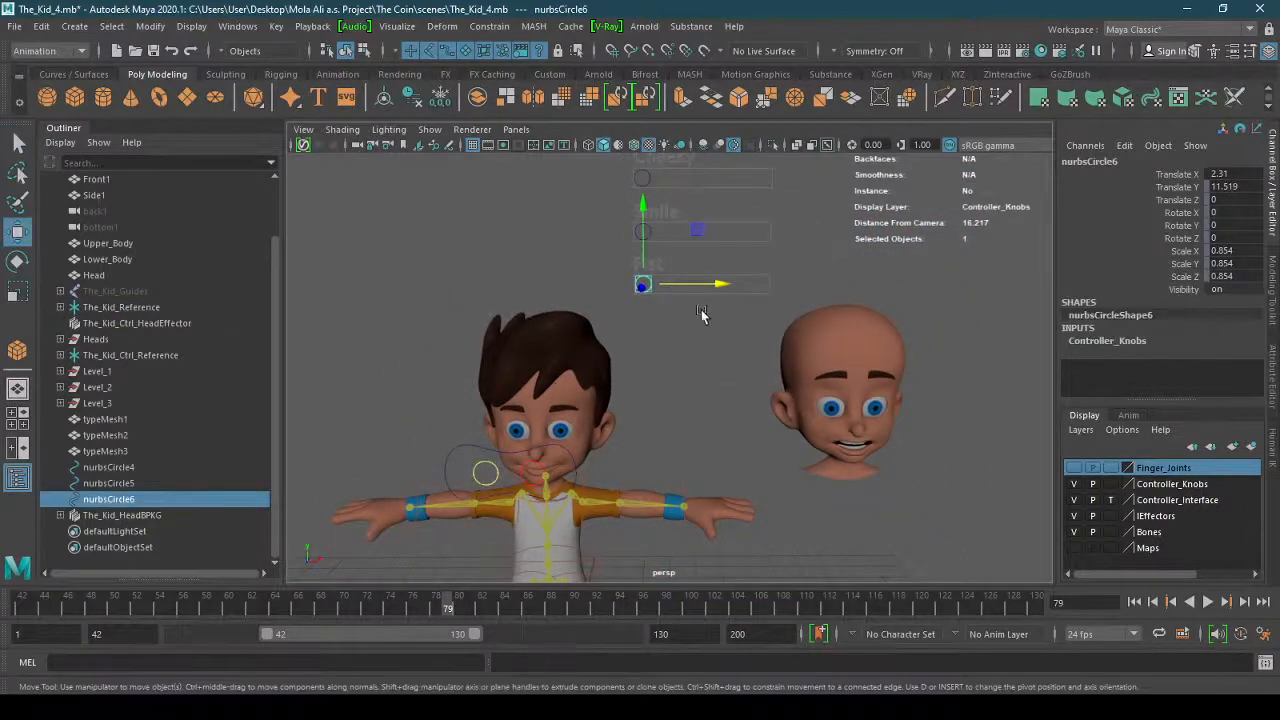
Try sliding the lowest facial control knob along its track and save the scene.
{"action": "left_click_drag", "start_coordinate": [714, 284], "coordinate": [749, 300]}
{"action": "mouse_move", "coordinate": [766, 398]}
{"action": "left_mouse_down", "text": "alt"}
{"action": "mouse_move", "coordinate": [660, 411]}
{"action": "mouse_move", "coordinate": [754, 376]}
{"action": "left_mouse_up", "text": "alt"}
{"action": "left_click_drag", "start_coordinate": [764, 272], "coordinate": [698, 441]}
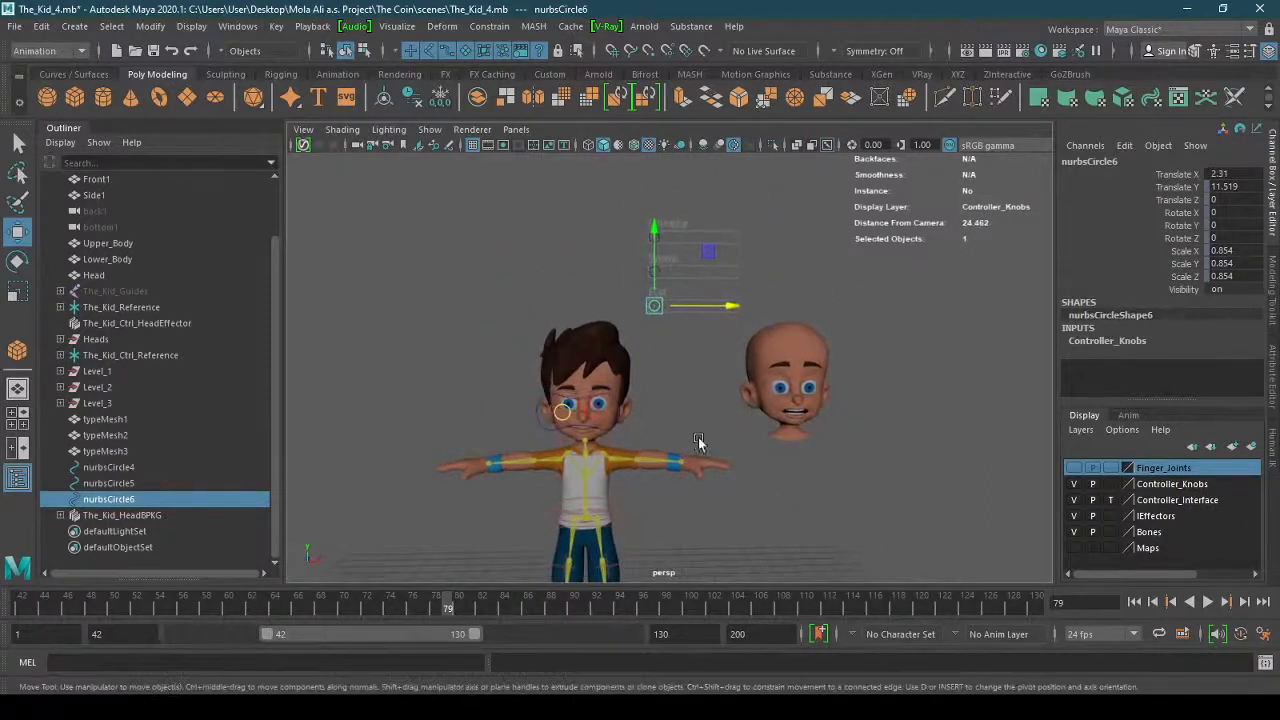
{"action": "key", "text": "ctrl+s"}
Duplicate the bald head with its eyes and eyebrows, and place the copy beside the original along X.
{"action": "scroll", "coordinate": [685, 440], "scroll_direction": "up", "scroll_amount": 6}
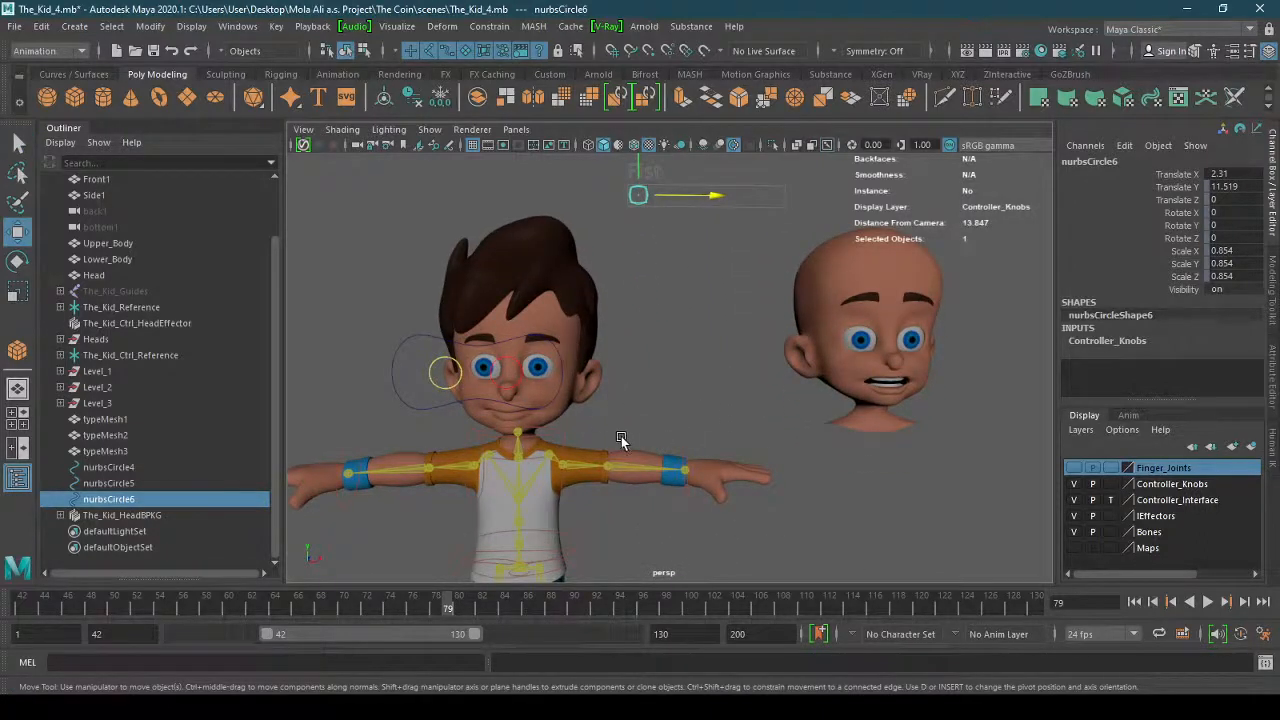
{"action": "scroll", "coordinate": [790, 427], "scroll_direction": "down", "scroll_amount": 4}
{"action": "left_click_drag", "start_coordinate": [785, 430], "coordinate": [759, 500], "text": "alt"}
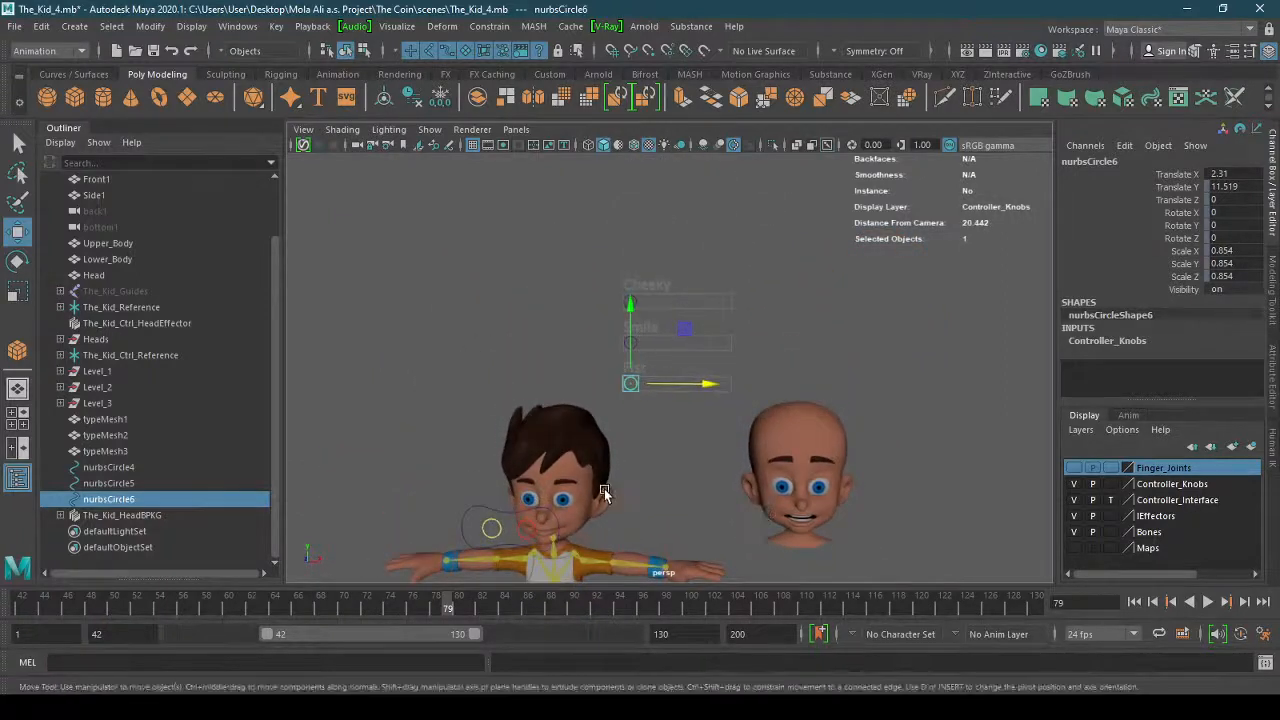
{"action": "scroll", "coordinate": [702, 491], "scroll_direction": "up", "scroll_amount": 4}
{"action": "middle_click_drag", "start_coordinate": [800, 491], "coordinate": [828, 240], "text": "alt"}
{"action": "scroll", "coordinate": [828, 240], "scroll_direction": "up", "scroll_amount": 1}
{"action": "middle_click_drag", "start_coordinate": [766, 283], "coordinate": [529, 325], "text": "alt"}
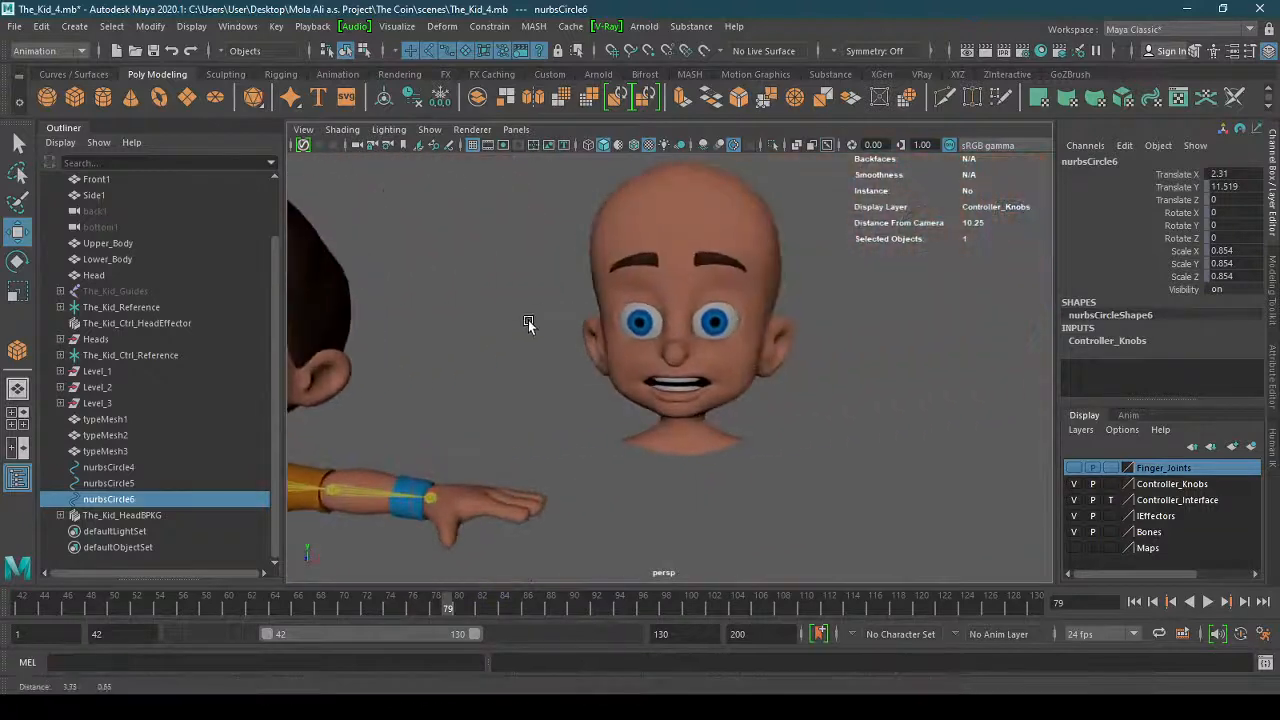
{"action": "left_click_drag", "start_coordinate": [858, 358], "coordinate": [810, 396], "text": "alt"}
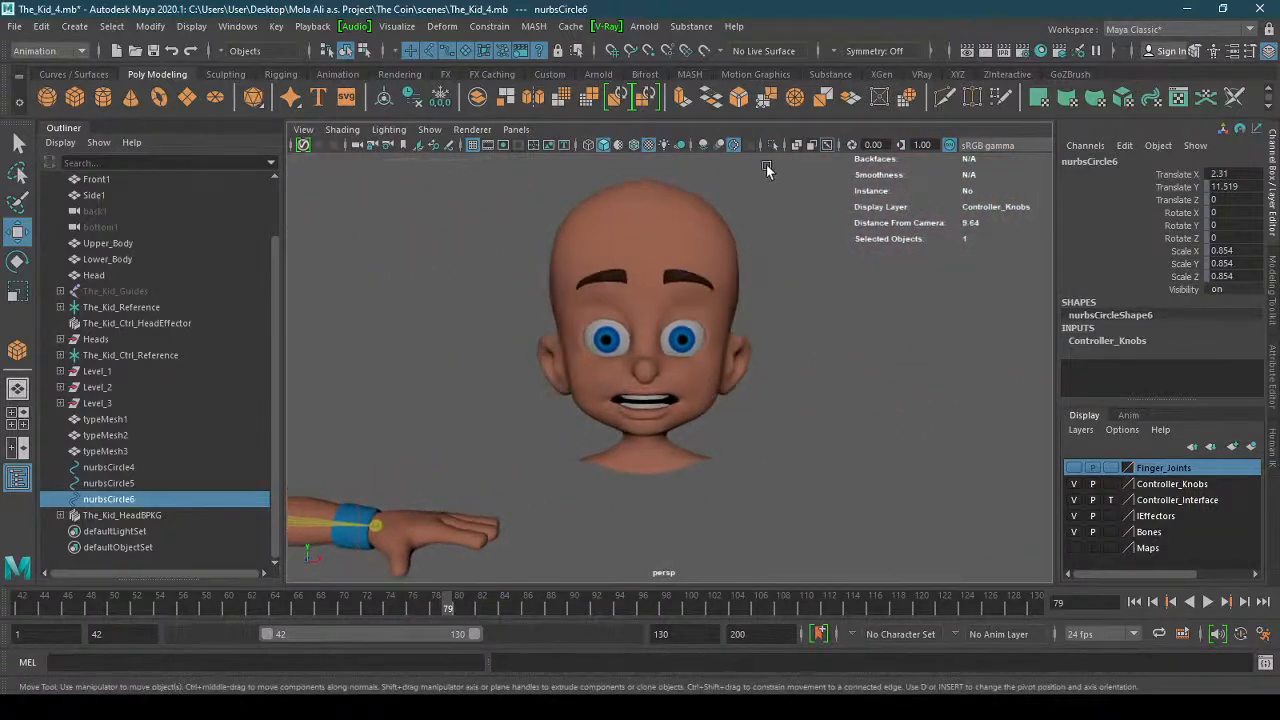
{"action": "left_click_drag", "start_coordinate": [768, 166], "coordinate": [514, 496]}
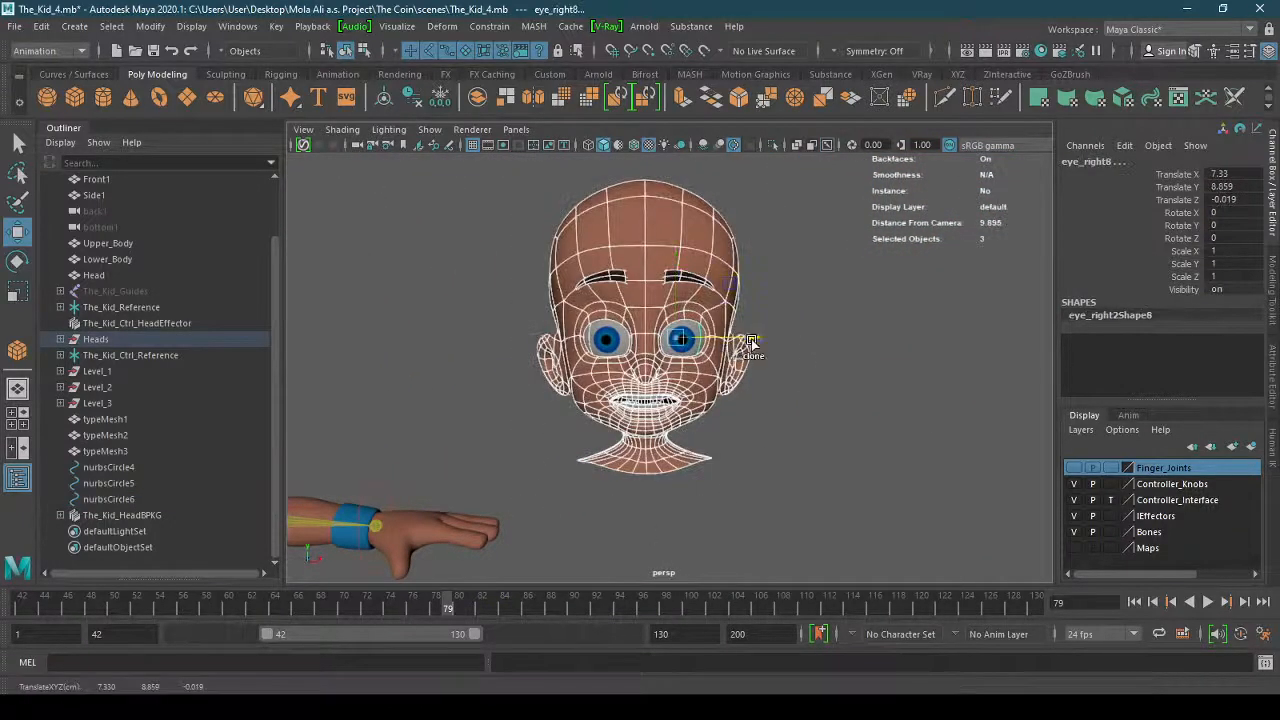
{"action": "left_click_drag", "start_coordinate": [750, 340], "coordinate": [1030, 340], "text": "shift"}
{"action": "left_click", "coordinate": [855, 497]}
{"action": "left_click_drag", "start_coordinate": [855, 497], "coordinate": [762, 477], "text": "alt"}
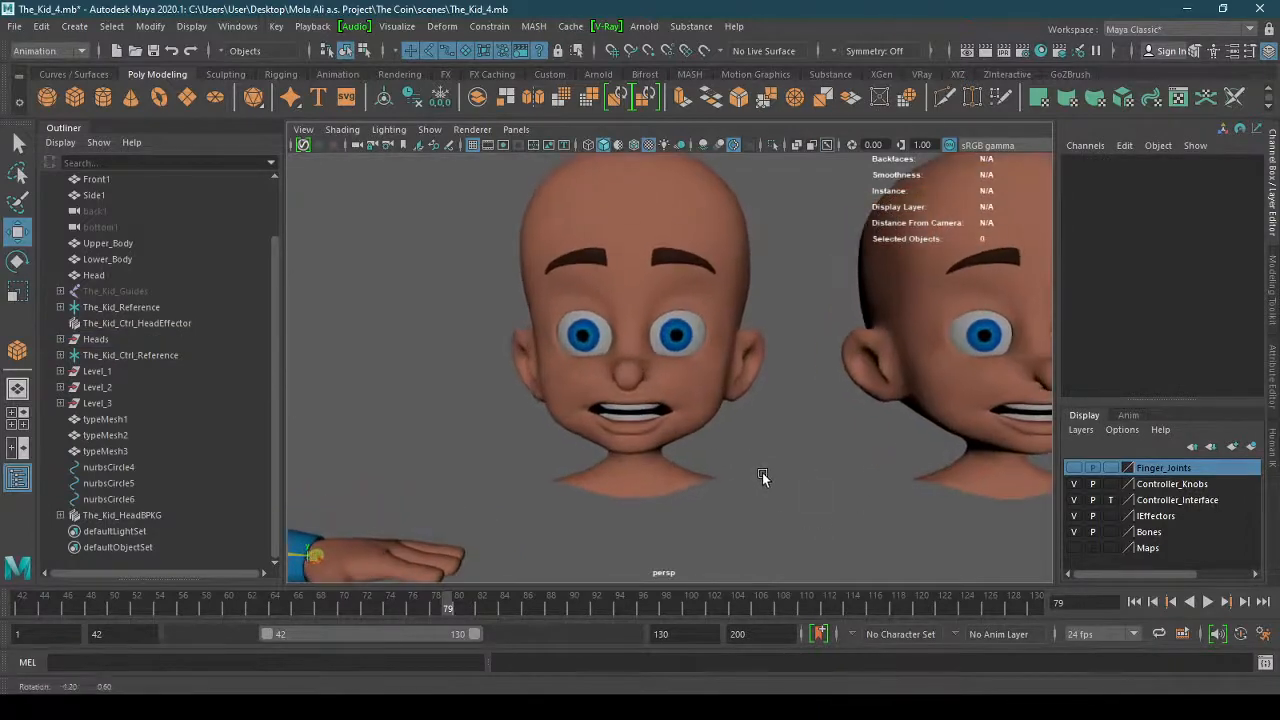
{"action": "left_click", "coordinate": [669, 396]}
{"action": "left_click", "coordinate": [675, 509]}
{"action": "right_click_drag", "start_coordinate": [646, 524], "coordinate": [709, 481], "text": "alt"}
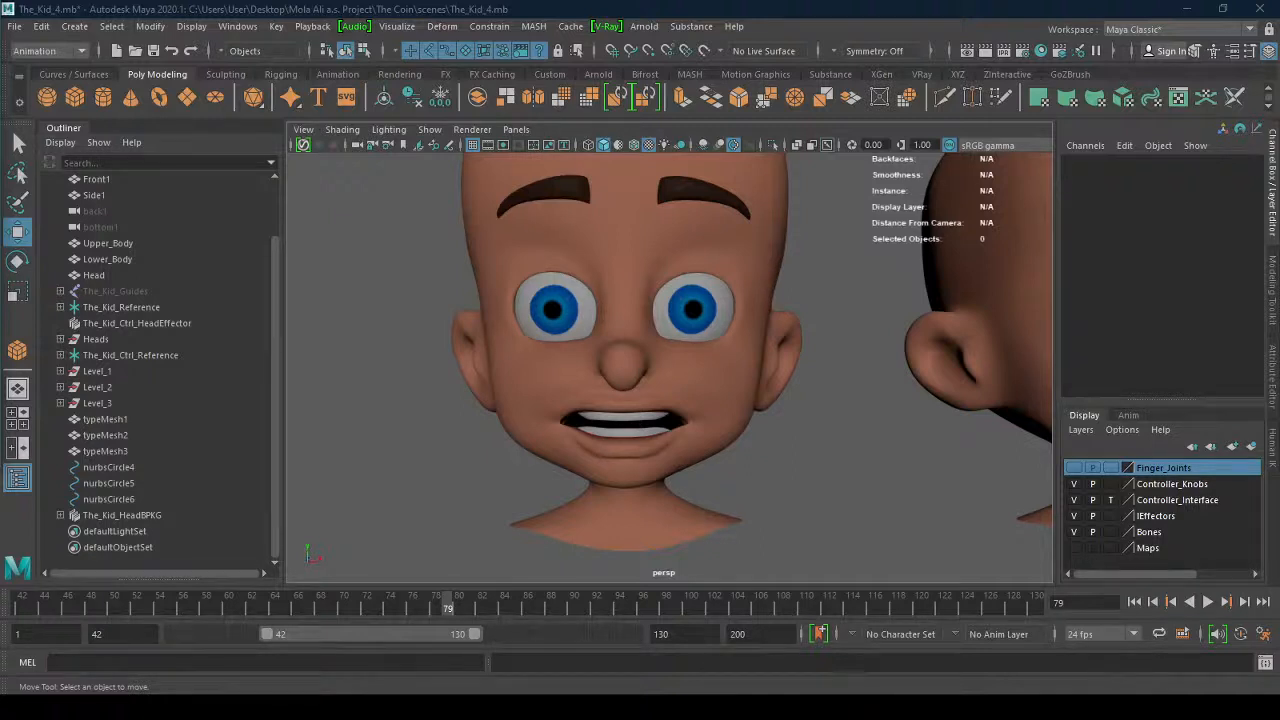
Switch to the browser, examine the smile expression image results as facial reference, and return to Maya.
{"action": "left_click_drag", "start_coordinate": [0, 172], "coordinate": [886, 128]}
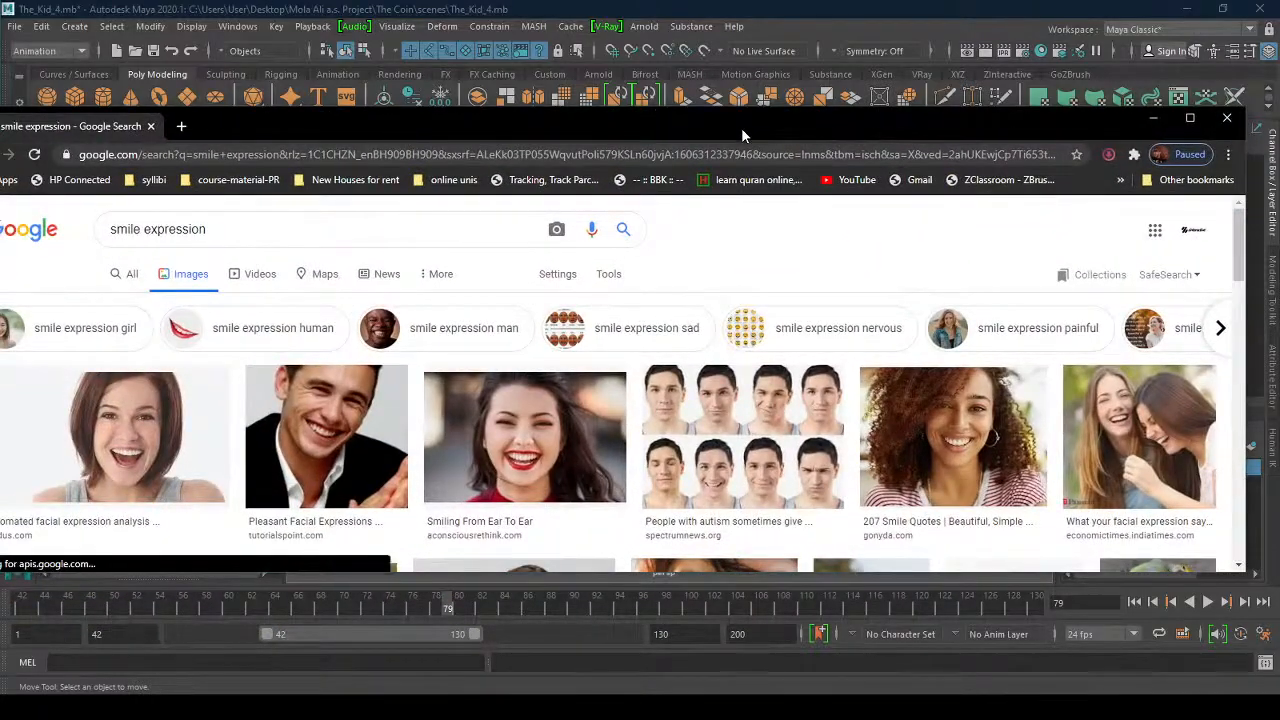
{"action": "double_click", "coordinate": [741, 127]}
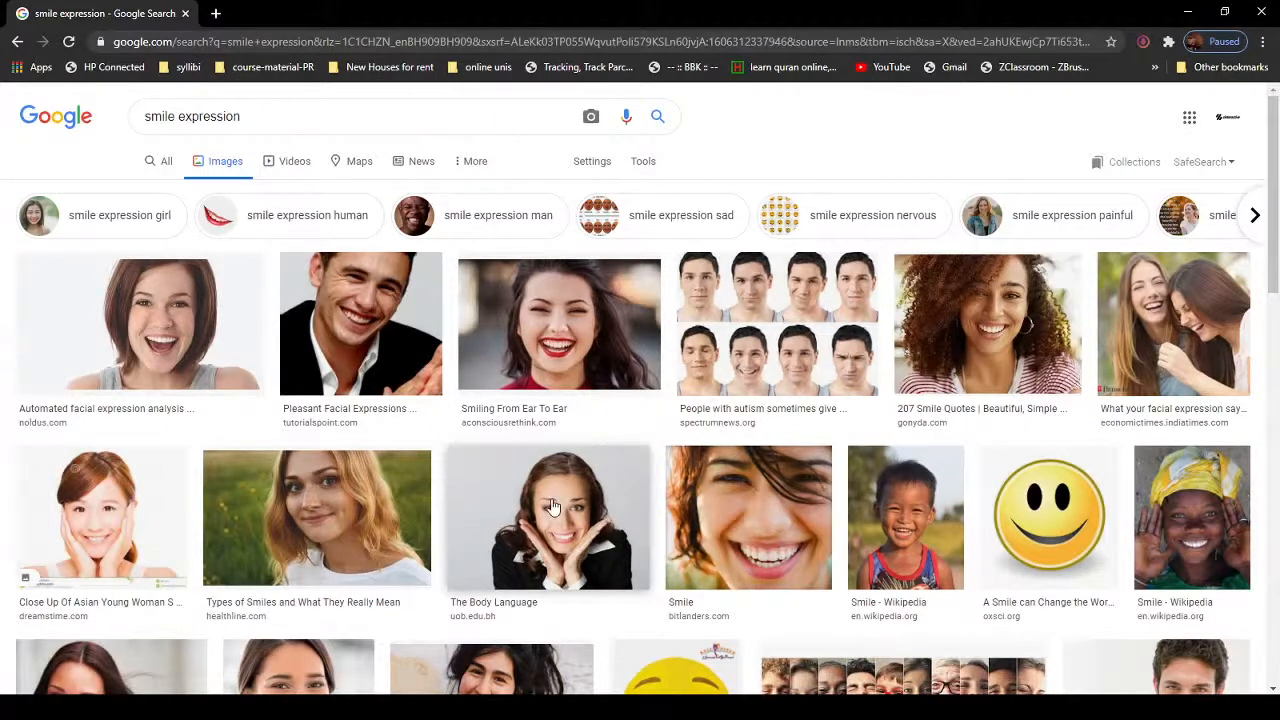
{"action": "scroll", "coordinate": [552, 507], "scroll_direction": "down", "scroll_amount": 5}
{"action": "scroll", "coordinate": [552, 510], "scroll_direction": "up", "scroll_amount": 4}
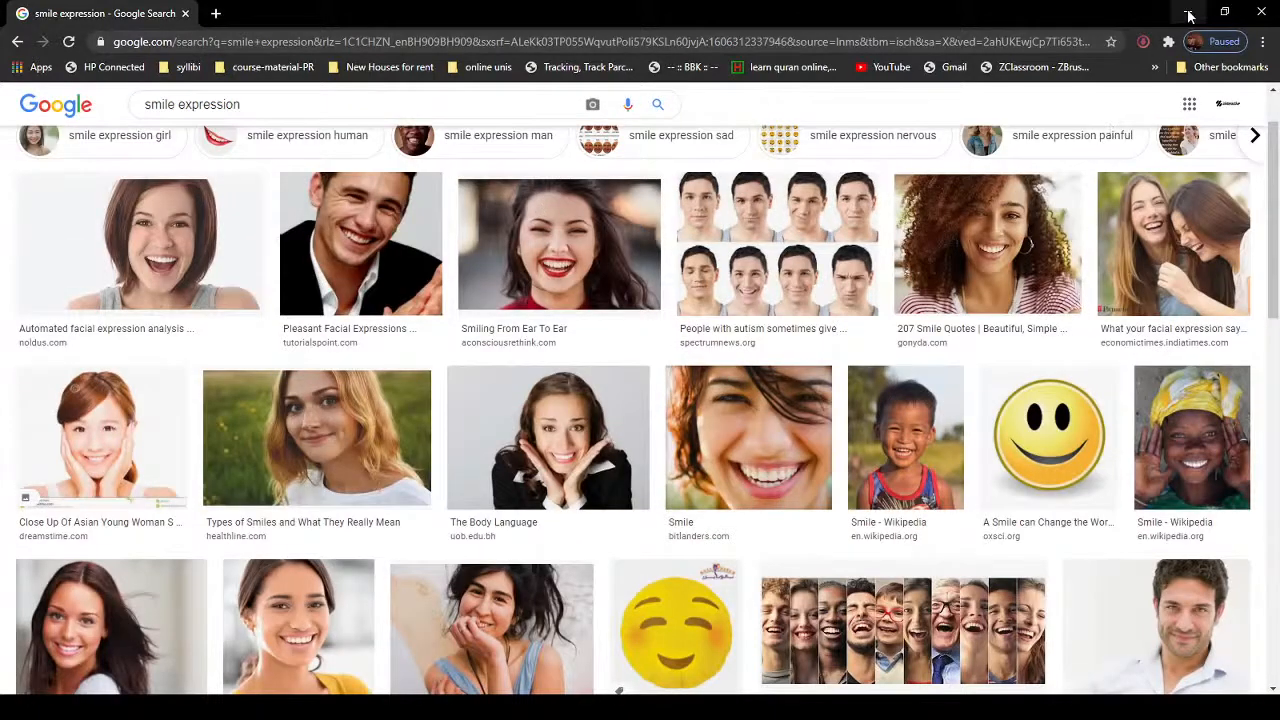
{"action": "left_click", "coordinate": [1189, 16]}
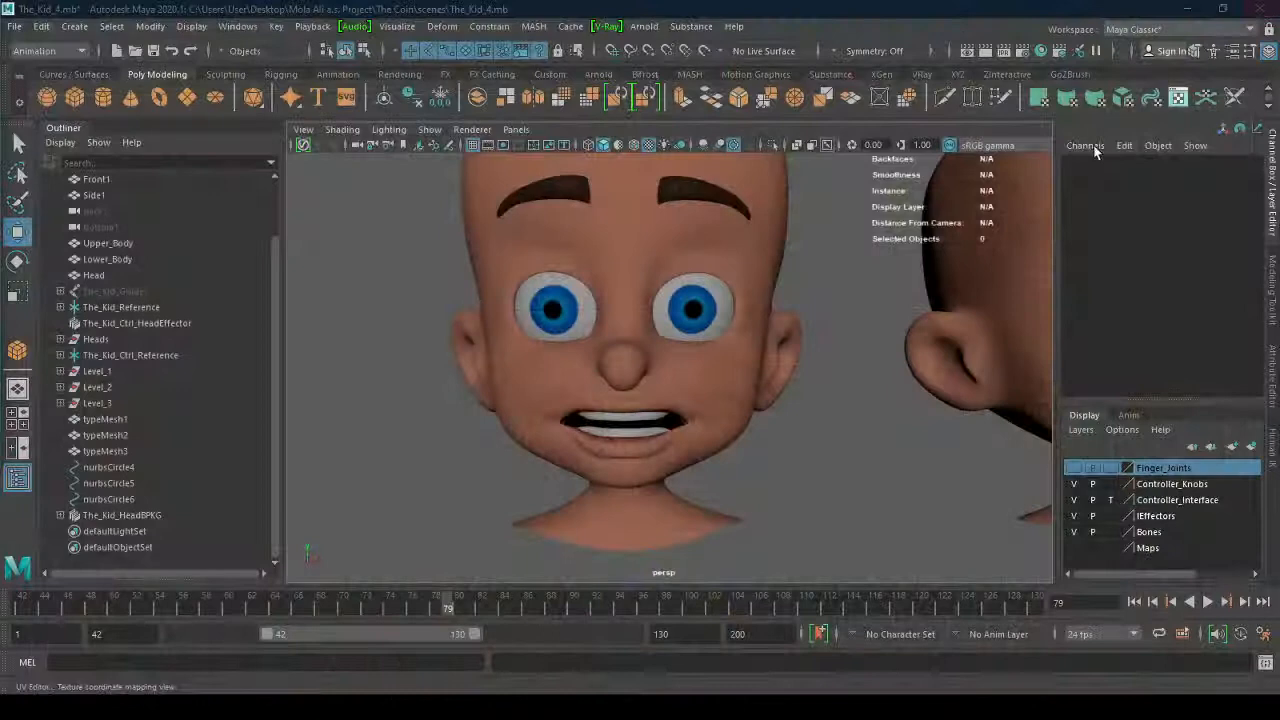
Select the bald head mesh and turn on Object X symmetry for sculpting it.
{"action": "left_click", "coordinate": [673, 382]}
{"action": "scroll", "coordinate": [673, 380], "scroll_direction": "up", "scroll_amount": 2}
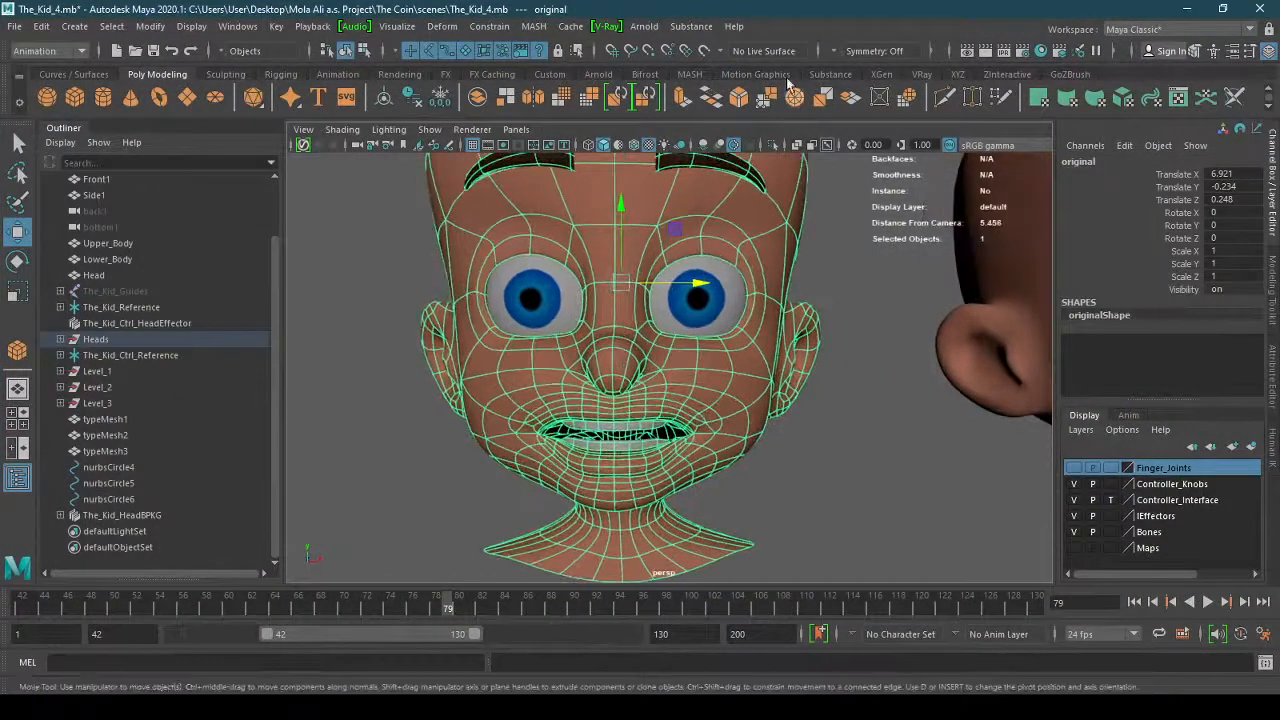
{"action": "left_click", "coordinate": [835, 47]}
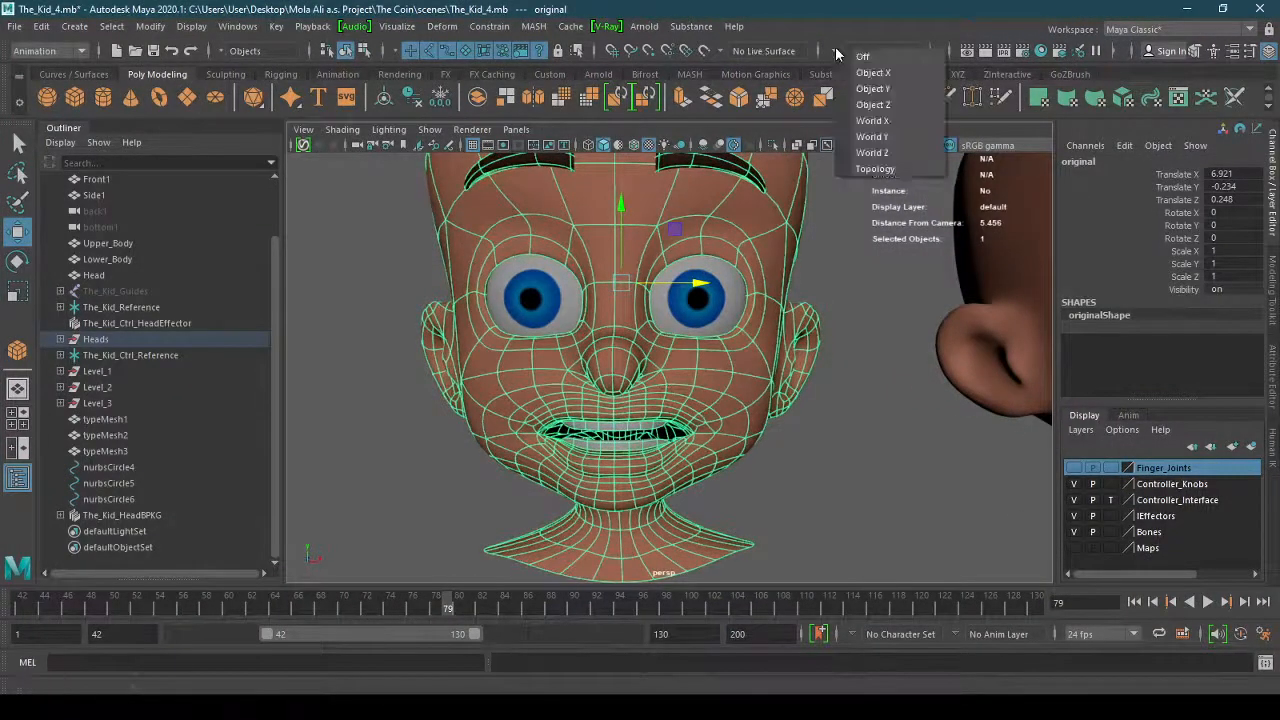
{"action": "left_click", "coordinate": [891, 73]}
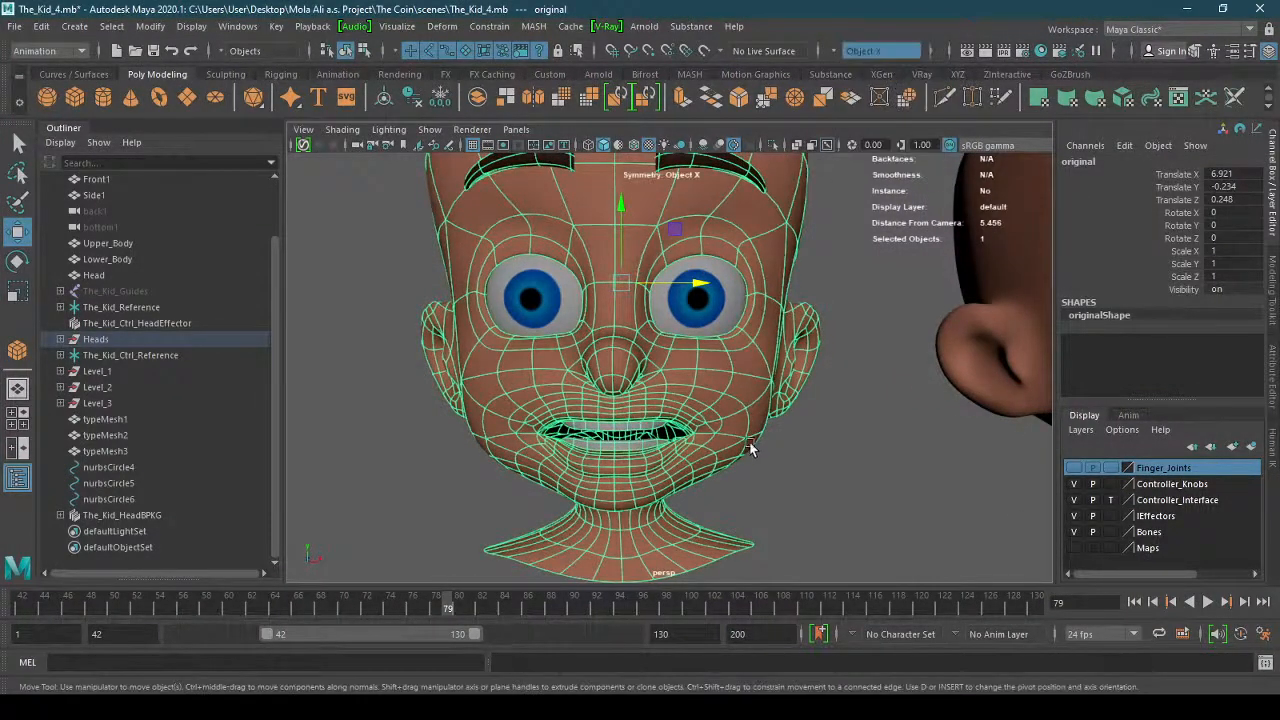
{"action": "left_click", "coordinate": [227, 75]}
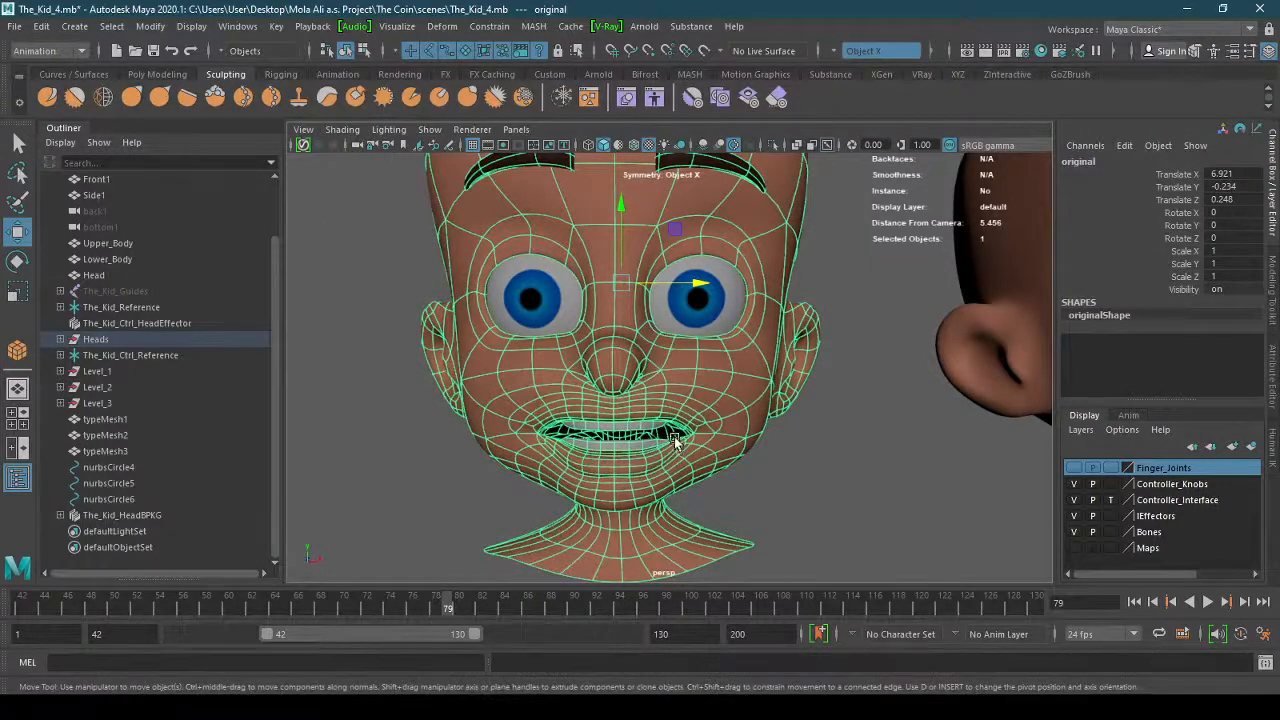
{"action": "left_click_drag", "start_coordinate": [672, 440], "coordinate": [692, 420], "text": "alt"}
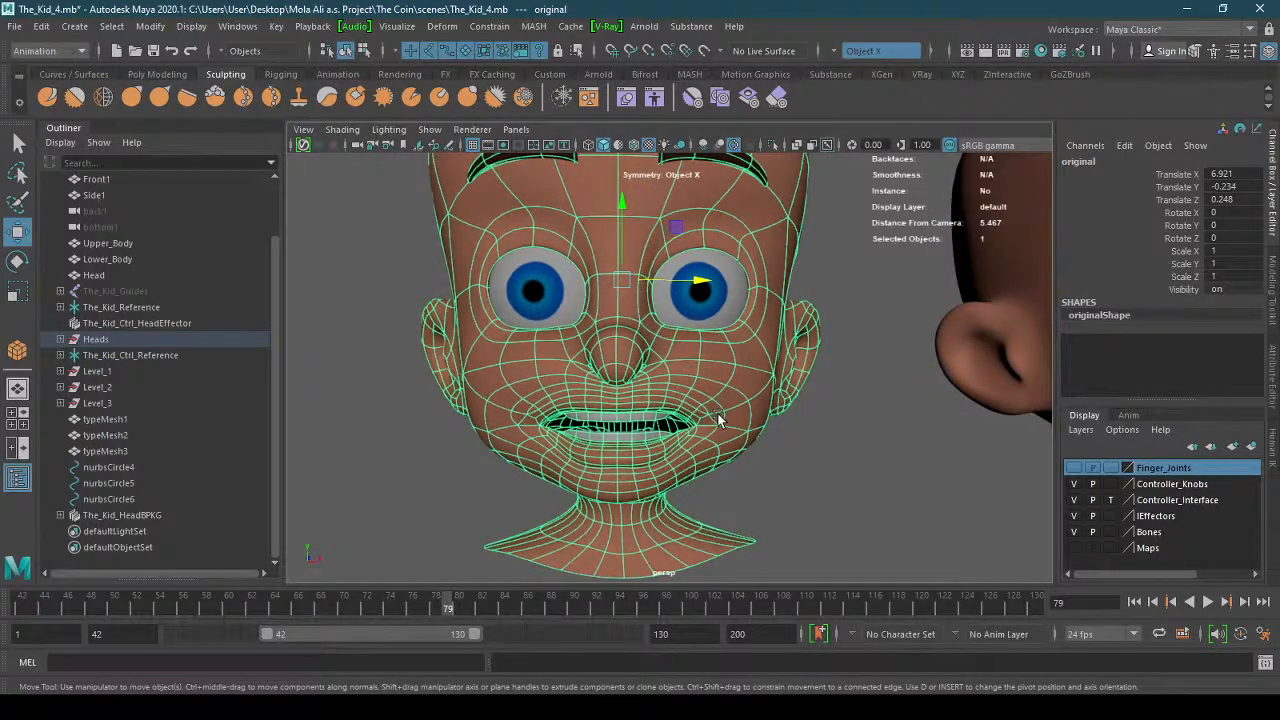
Sculpt the mouth corners upward into a smile with the Grab tool, undoing strokes to compare the shape.
{"action": "left_click", "coordinate": [137, 98]}
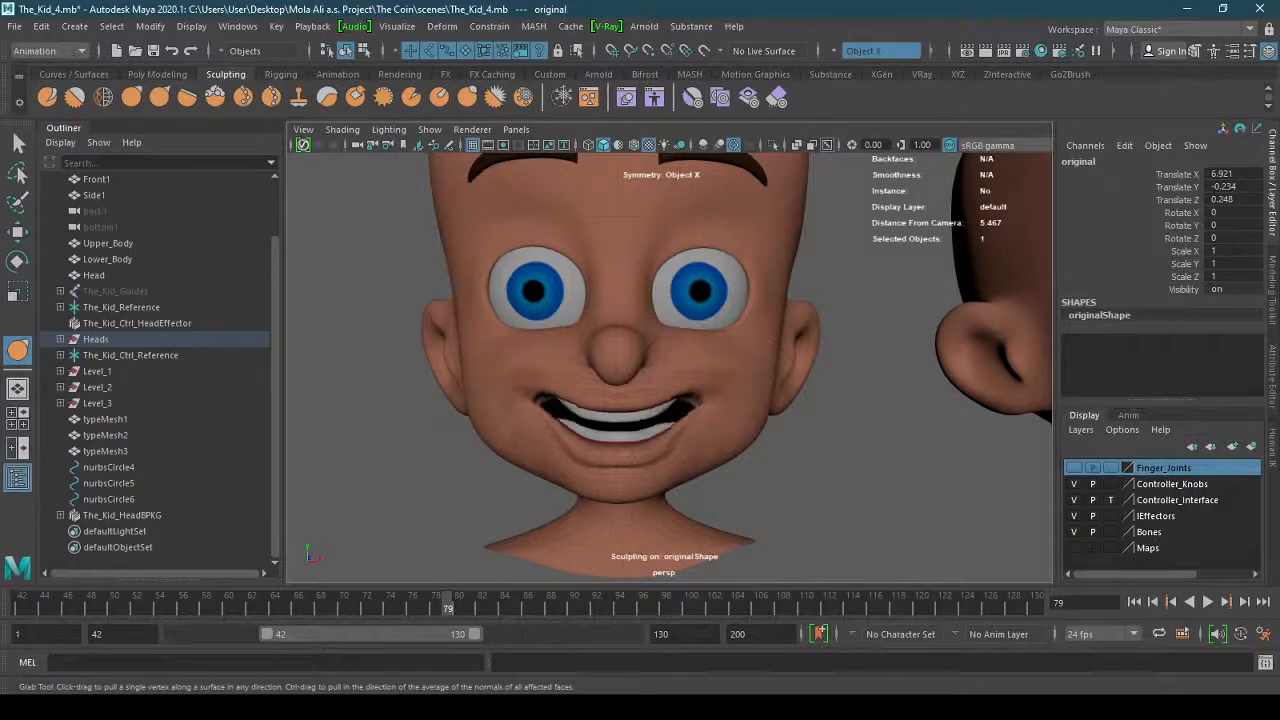
{"action": "key", "text": "ctrl+z"}
{"action": "key", "text": "shift+z"}
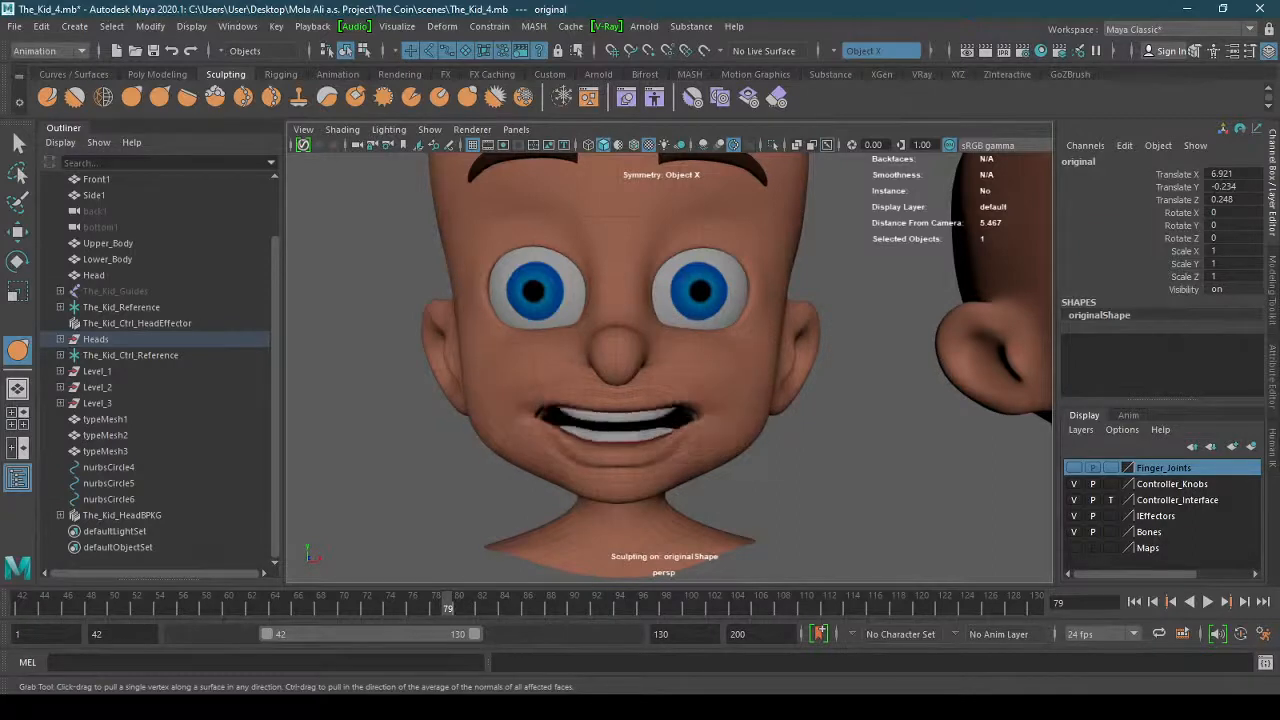
{"action": "key", "text": "ctrl+z"}
{"action": "scroll", "coordinate": [700, 400], "scroll_direction": "up", "scroll_amount": 5}
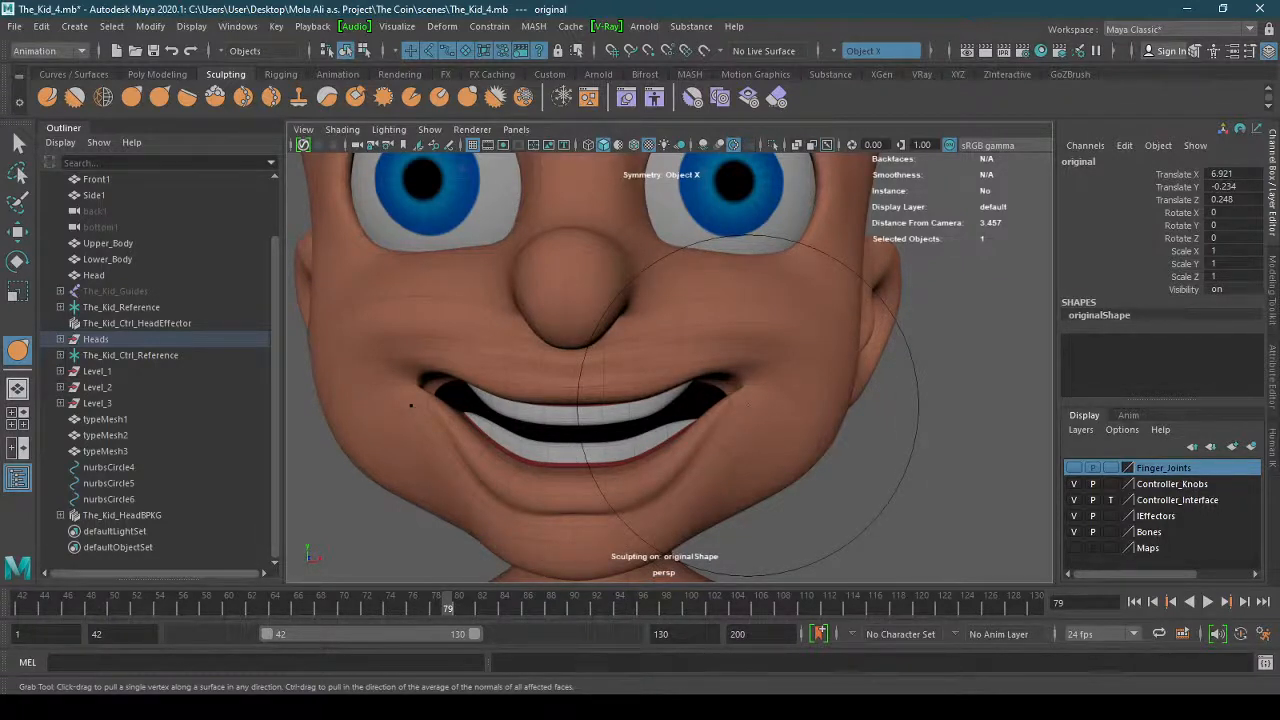
Shrink the Grab brush and refine the mouth corners, upper lip and lower lip of the smile.
{"action": "key", "text": "b"}
{"action": "mouse_move", "coordinate": [748, 405]}
{"action": "left_mouse_down"}
{"action": "mouse_move", "coordinate": [635, 430]}
{"action": "mouse_move", "coordinate": [716, 442]}
{"action": "mouse_move", "coordinate": [706, 431]}
{"action": "left_mouse_up"}
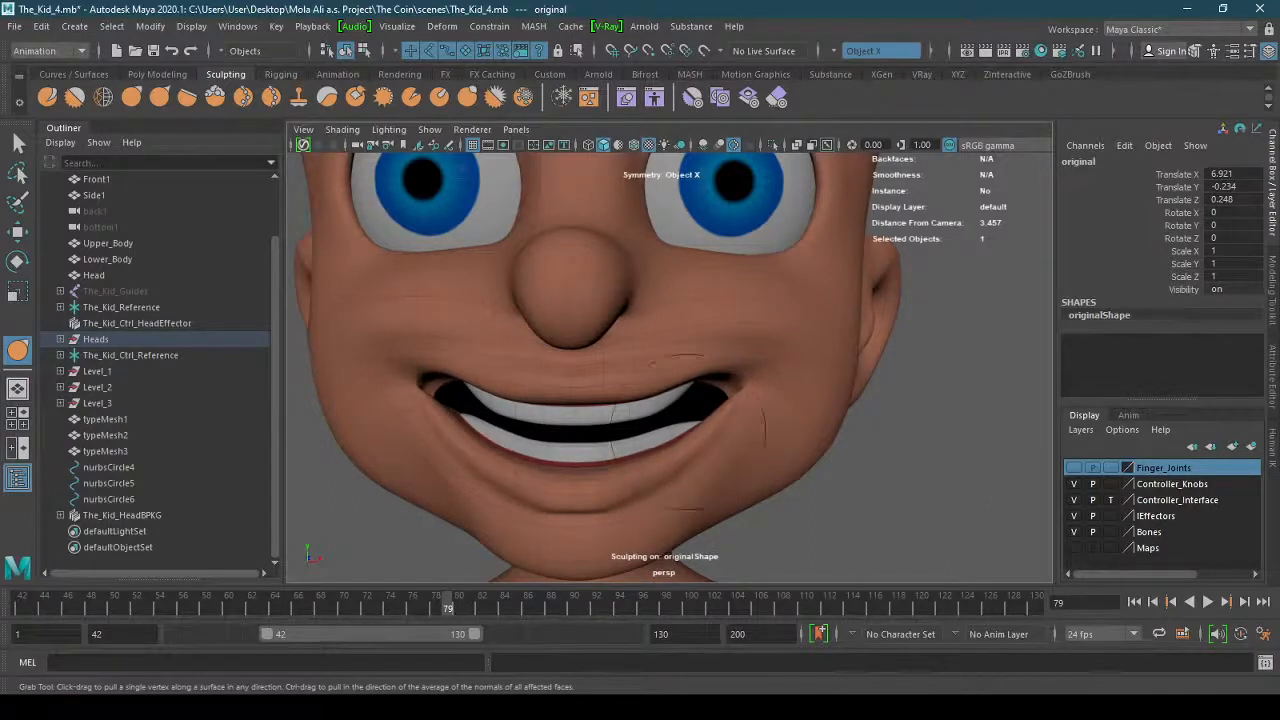
{"action": "left_click_drag", "start_coordinate": [732, 359], "coordinate": [734, 354]}
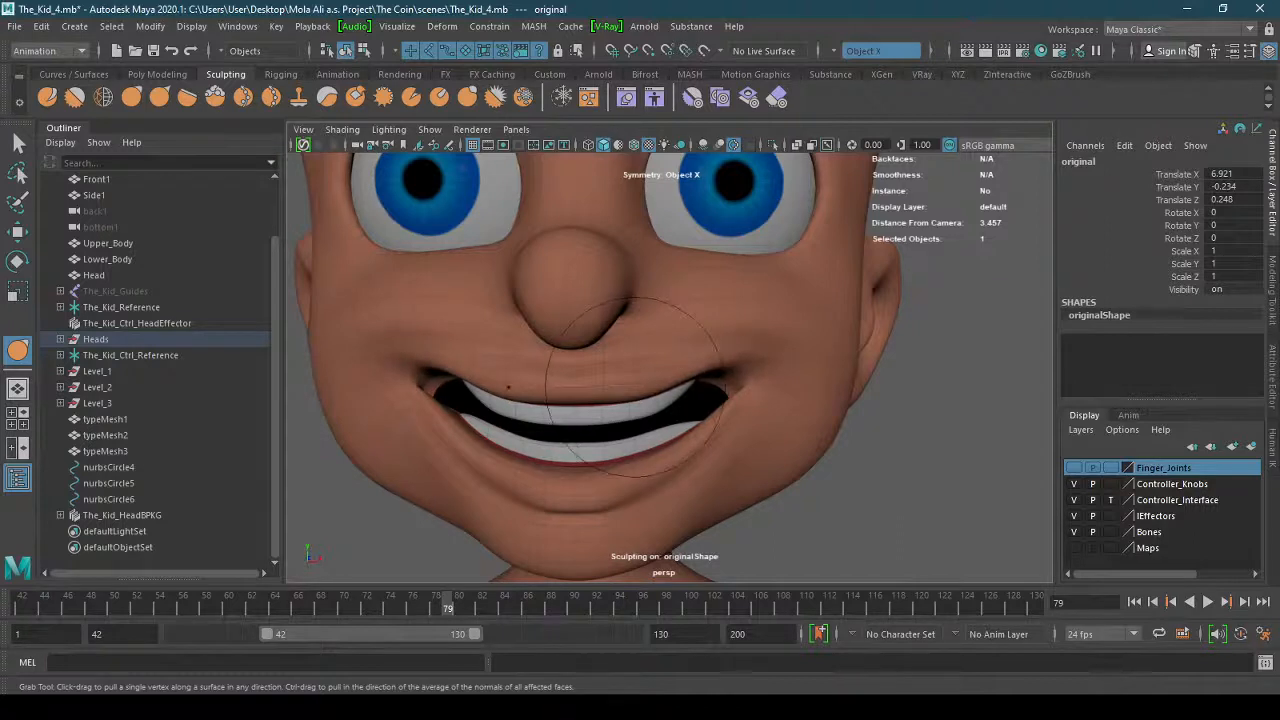
{"action": "left_click_drag", "start_coordinate": [632, 388], "coordinate": [592, 381]}
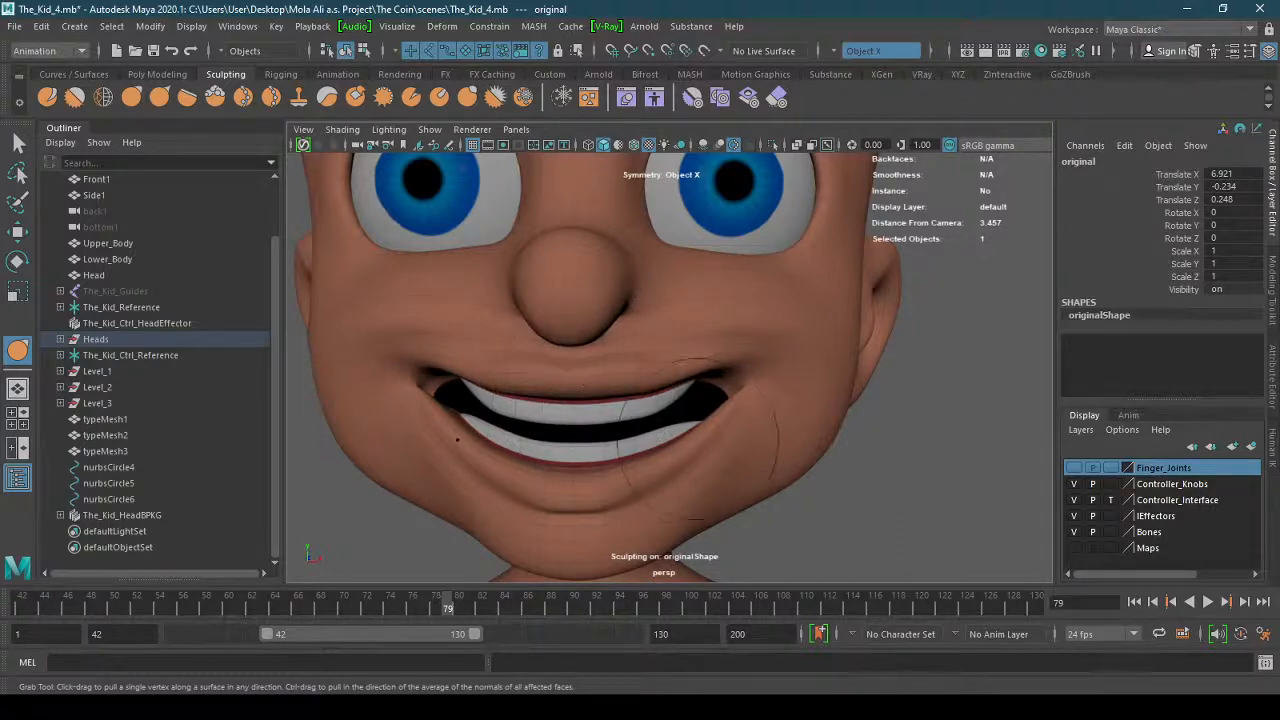
{"action": "mouse_move", "coordinate": [701, 430]}
{"action": "left_mouse_down"}
{"action": "mouse_move", "coordinate": [827, 429]}
{"action": "mouse_move", "coordinate": [726, 429]}
{"action": "mouse_move", "coordinate": [766, 429]}
{"action": "mouse_move", "coordinate": [757, 434]}
{"action": "left_mouse_up"}
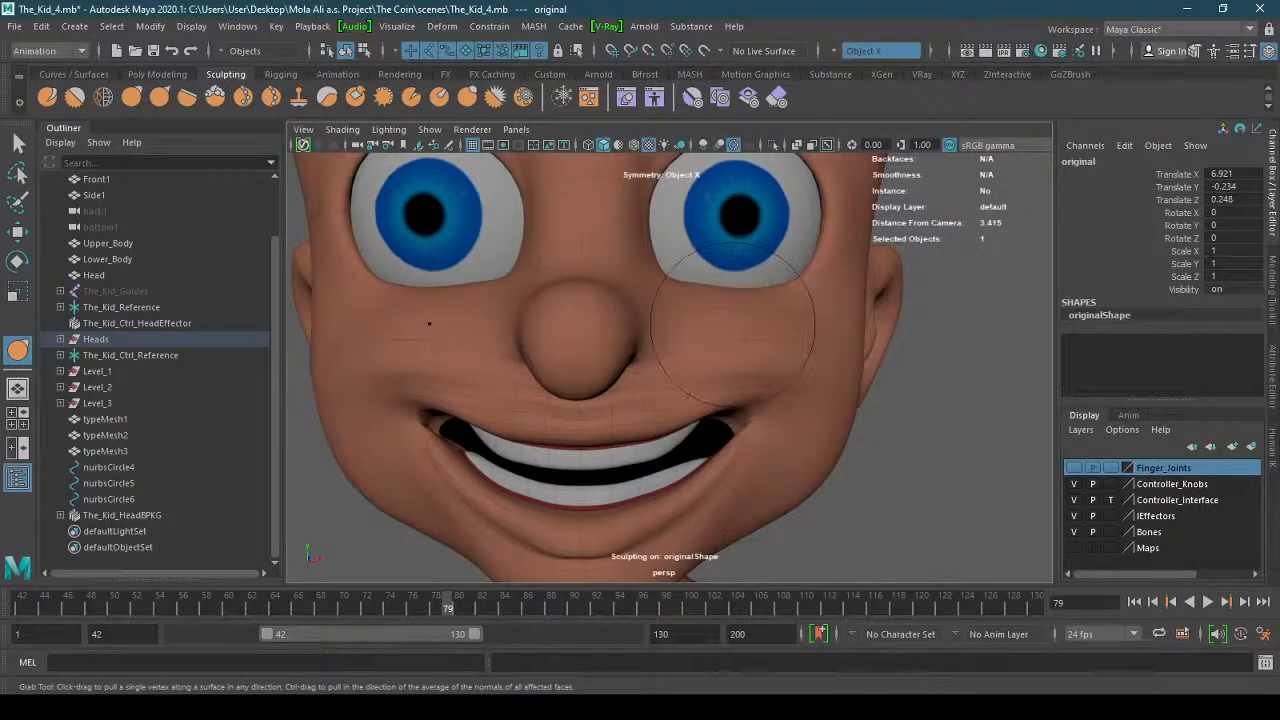
Enlarge the Grab brush and push the cheeks up beneath the eyes.
{"action": "key", "text": "b"}
{"action": "mouse_move", "coordinate": [727, 326]}
{"action": "left_mouse_down"}
{"action": "mouse_move", "coordinate": [800, 322]}
{"action": "mouse_move", "coordinate": [808, 305]}
{"action": "mouse_move", "coordinate": [930, 255]}
{"action": "left_mouse_up"}
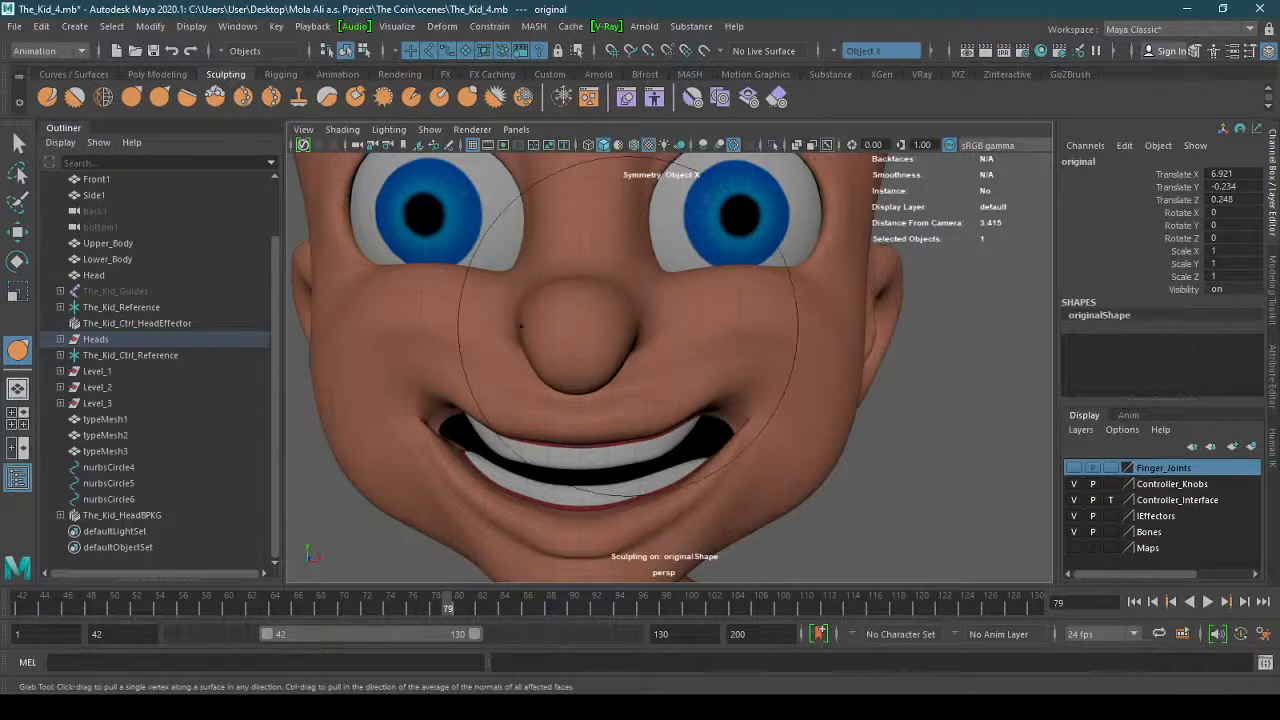
{"action": "scroll", "coordinate": [640, 340], "scroll_direction": "down", "scroll_amount": 2}
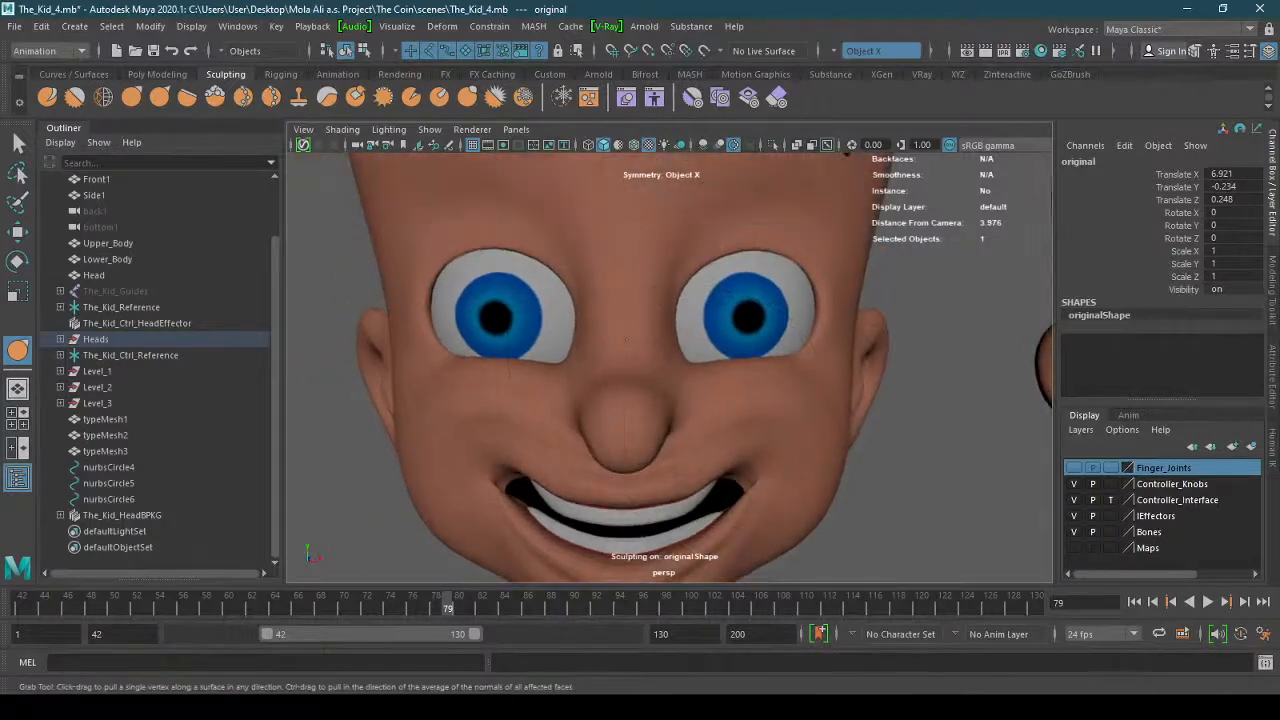
{"action": "left_click_drag", "start_coordinate": [626, 340], "coordinate": [677, 375], "text": "alt"}
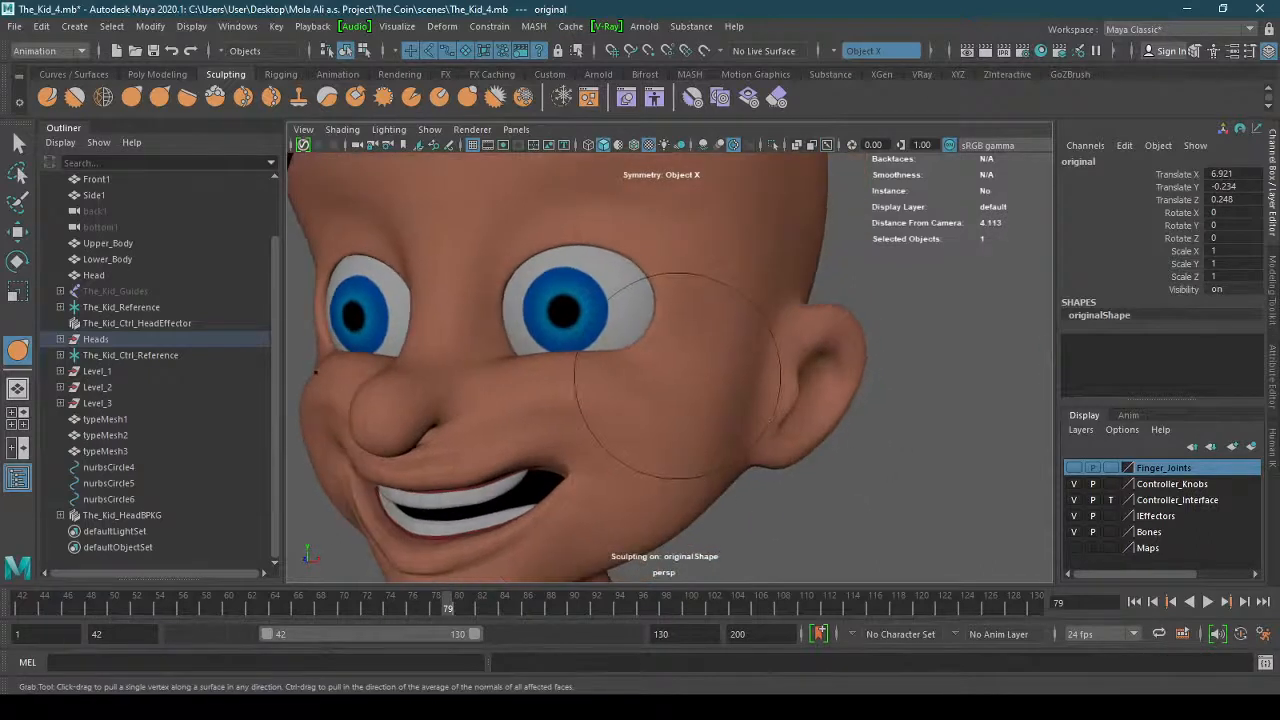
{"action": "left_click_drag", "start_coordinate": [515, 262], "coordinate": [522, 318]}
{"action": "key", "text": "ctrl+z"}
{"action": "key", "text": "ctrl+z"}
{"action": "key", "text": "ctrl+z"}
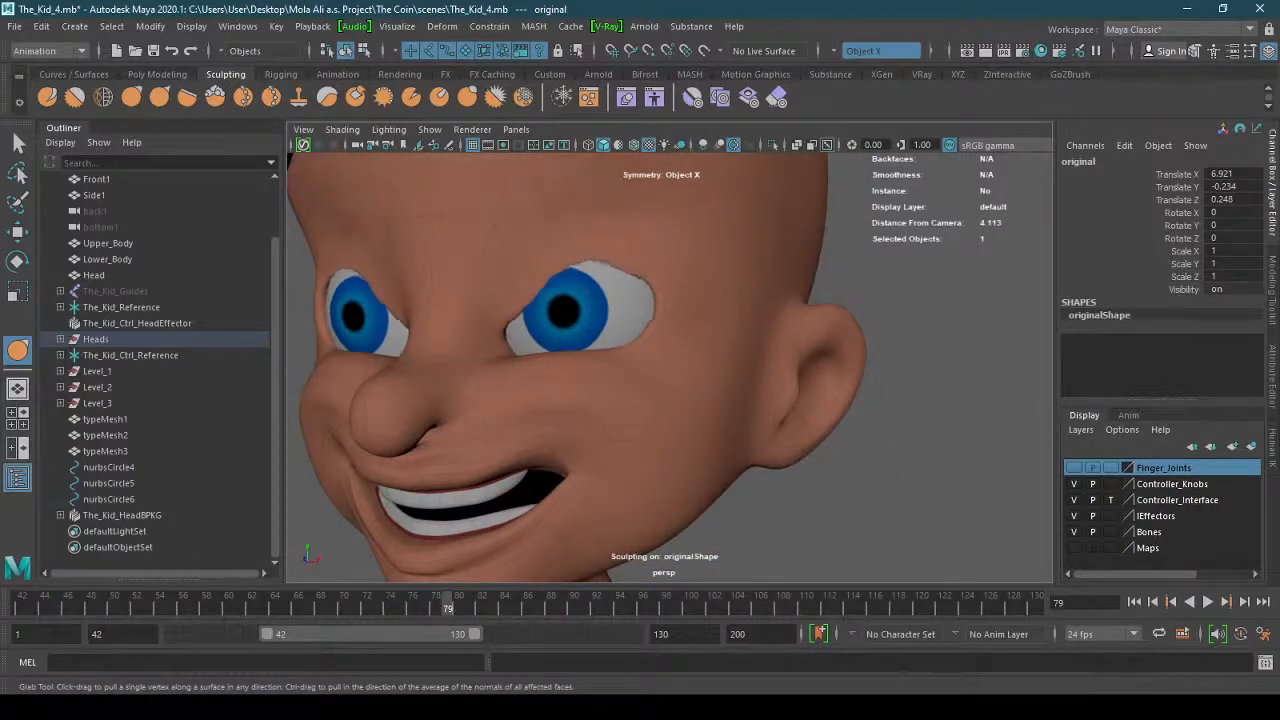
{"action": "mouse_move", "coordinate": [664, 298]}
{"action": "left_mouse_down", "text": "alt"}
{"action": "mouse_move", "coordinate": [634, 311]}
{"action": "mouse_move", "coordinate": [671, 346]}
{"action": "left_mouse_up", "text": "alt"}
{"action": "key", "text": "ctrl+z"}
Enlarge the Grab brush and pull the upper eyelids and eye corners slightly inward over the eyeballs.
{"action": "right_click_drag", "start_coordinate": [671, 346], "coordinate": [757, 326], "text": "alt"}
{"action": "middle_click_drag", "start_coordinate": [890, 312], "coordinate": [734, 341], "text": "alt"}
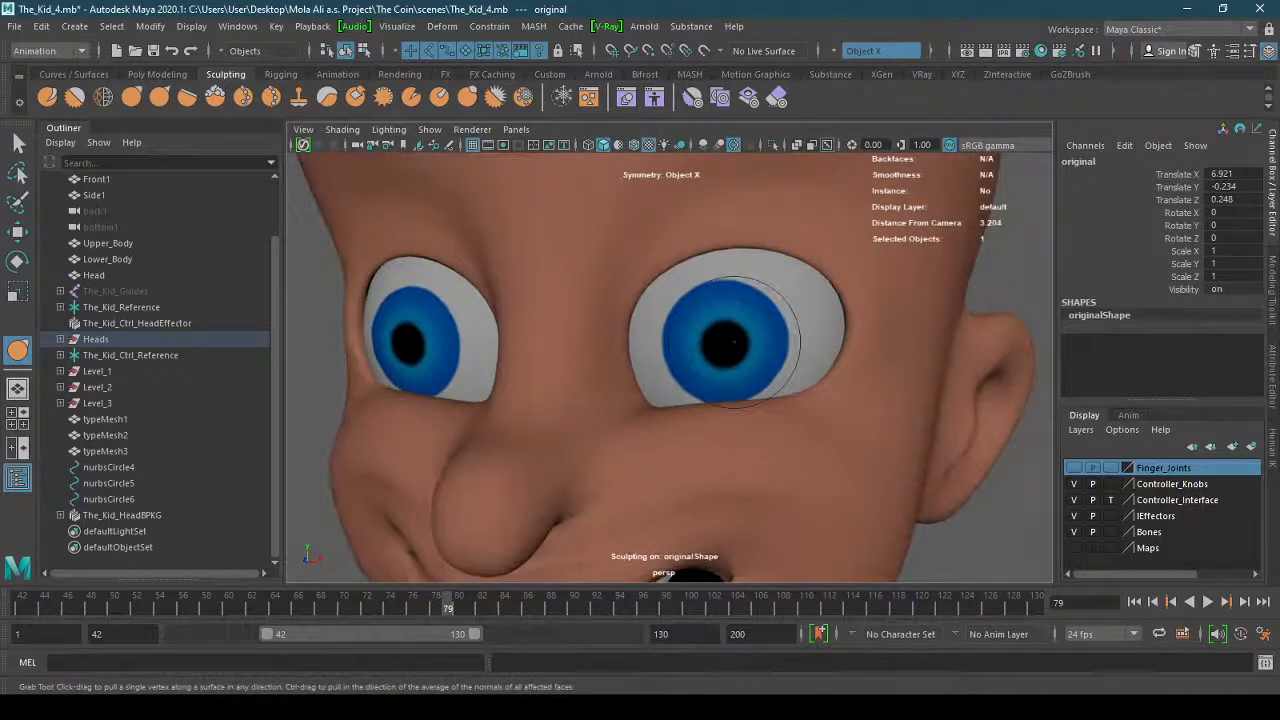
{"action": "key", "text": "b"}
{"action": "left_click_drag", "start_coordinate": [734, 342], "coordinate": [828, 339]}
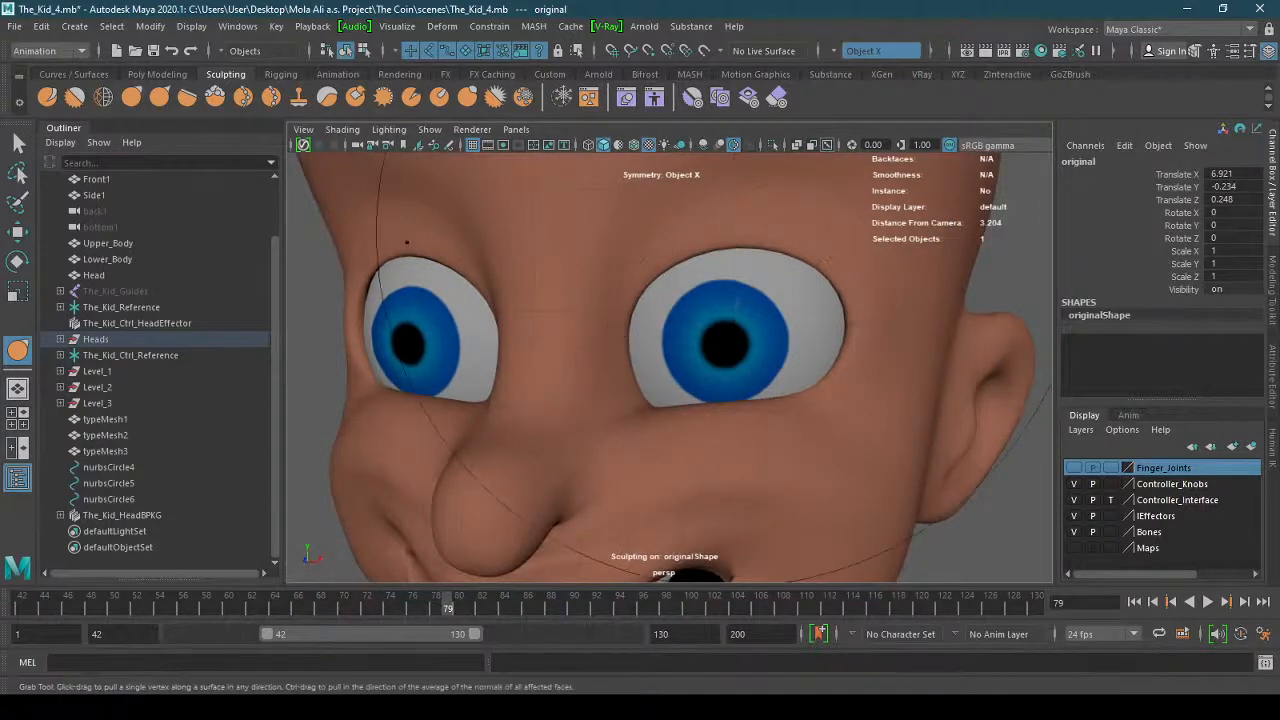
{"action": "left_click_drag", "start_coordinate": [713, 243], "coordinate": [713, 260]}
{"action": "key", "text": "ctrl+z"}
{"action": "left_click_drag", "start_coordinate": [752, 252], "coordinate": [754, 272]}
{"action": "left_click_drag", "start_coordinate": [822, 309], "coordinate": [818, 318]}
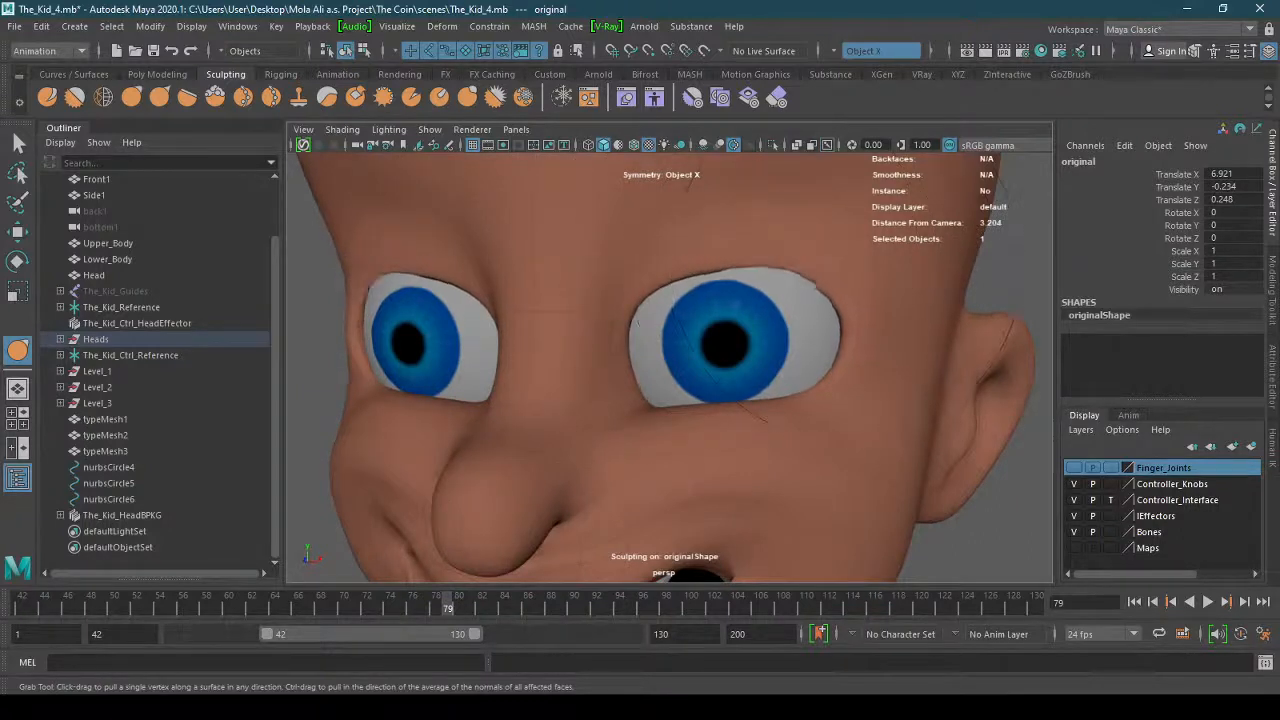
{"action": "left_click_drag", "start_coordinate": [648, 296], "coordinate": [656, 324]}
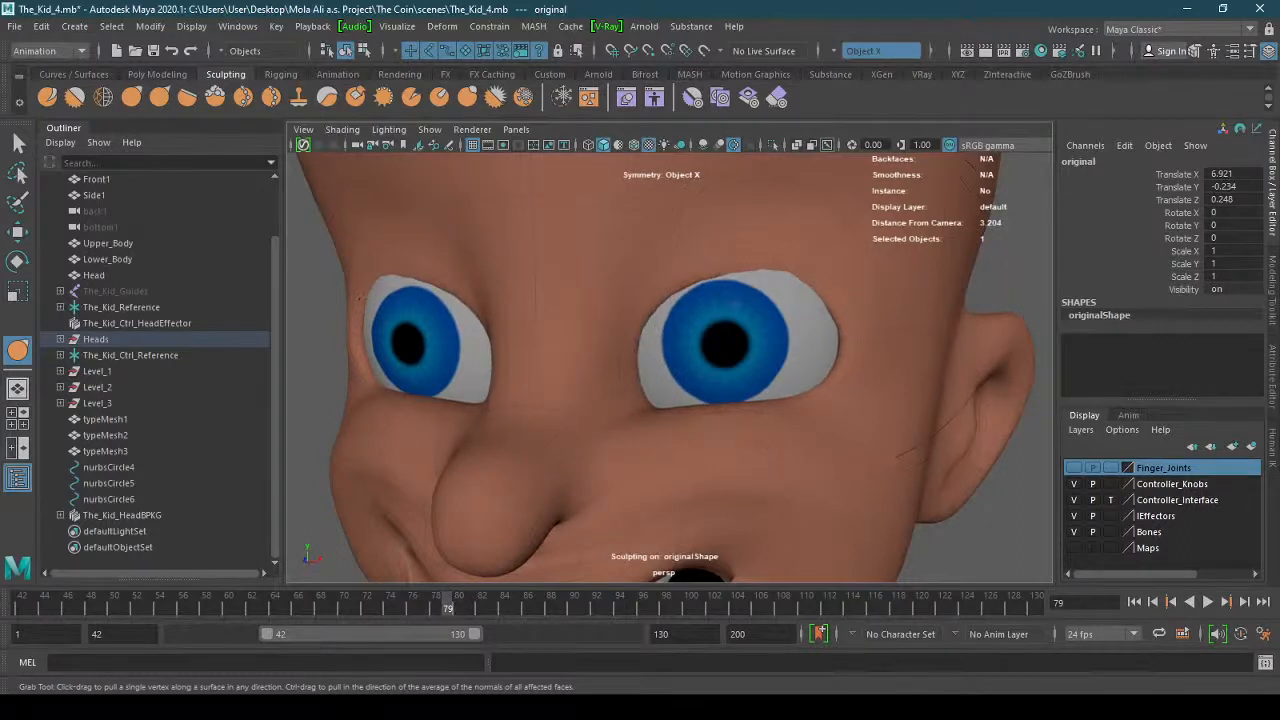
Raise the lower eyelids and nudge the upper eyelids down to narrow the eyes.
{"action": "left_click_drag", "start_coordinate": [738, 405], "coordinate": [750, 390]}
{"action": "left_click_drag", "start_coordinate": [732, 274], "coordinate": [728, 282]}
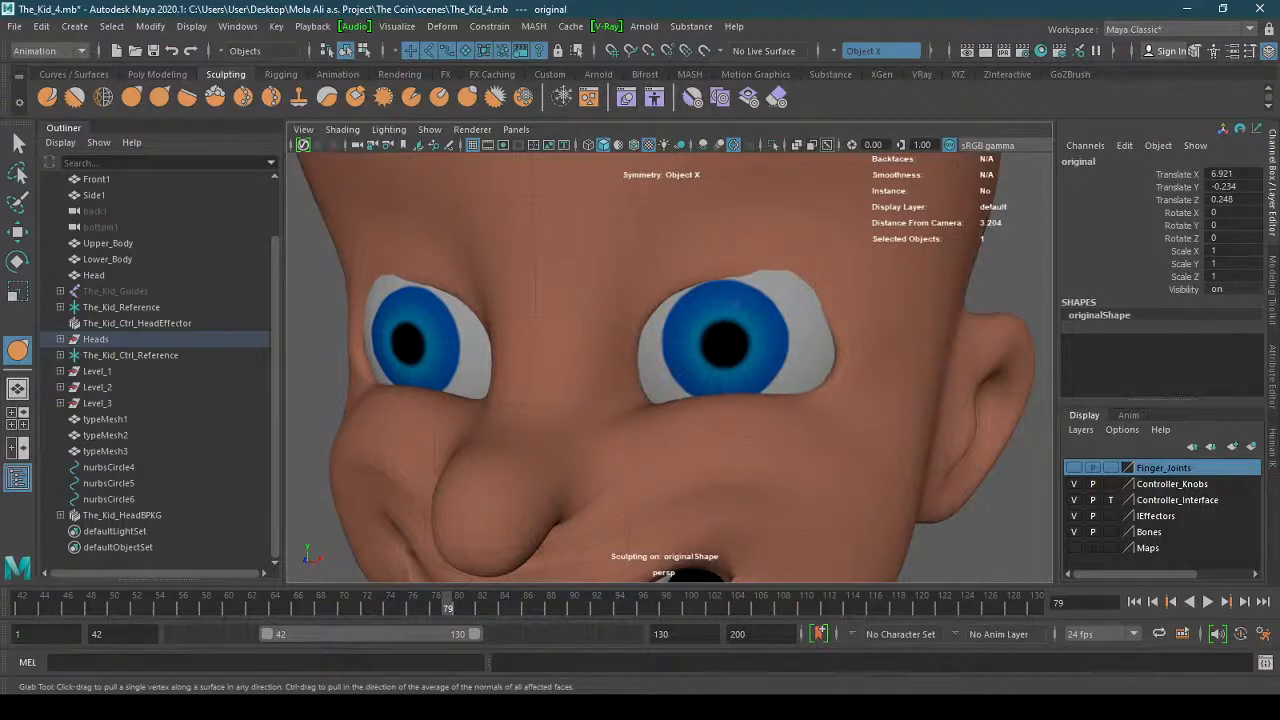
Adjust the upper lip of the smile below the nose with the Grab brush, nudging its centre slightly upward.
{"action": "mouse_move", "coordinate": [790, 340]}
{"action": "left_mouse_down", "text": "alt"}
{"action": "mouse_move", "coordinate": [829, 294]}
{"action": "mouse_move", "coordinate": [774, 323]}
{"action": "mouse_move", "coordinate": [600, 358]}
{"action": "mouse_move", "coordinate": [575, 330]}
{"action": "mouse_move", "coordinate": [564, 344]}
{"action": "mouse_move", "coordinate": [672, 318]}
{"action": "left_mouse_up", "text": "alt"}
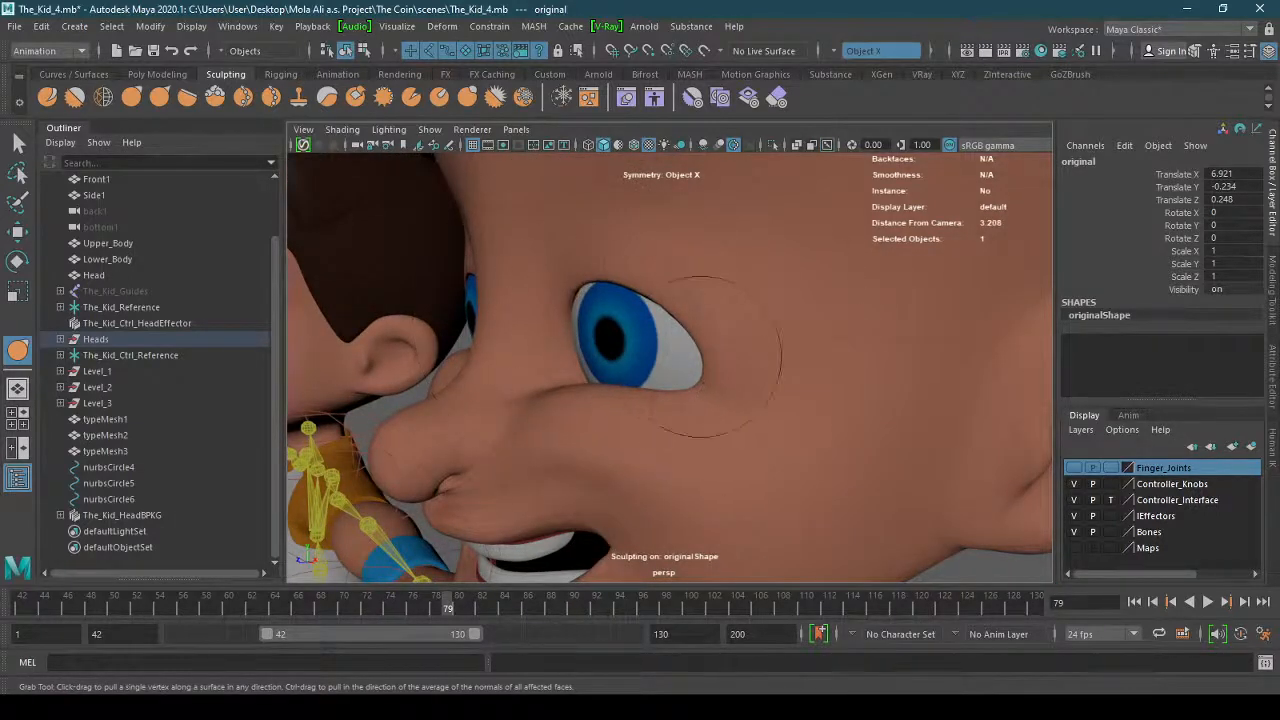
{"action": "left_click_drag", "start_coordinate": [860, 390], "coordinate": [735, 385], "text": "alt"}
{"action": "left_click_drag", "start_coordinate": [658, 434], "coordinate": [684, 452]}
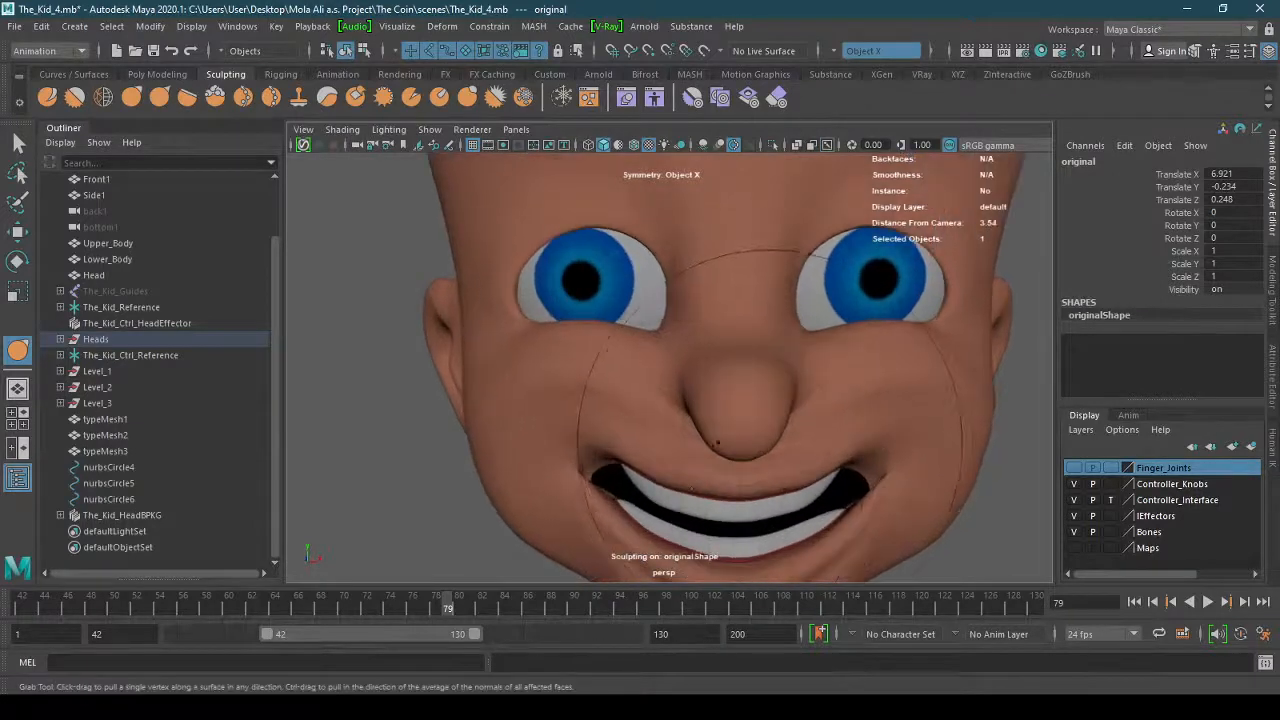
{"action": "scroll", "coordinate": [740, 354], "scroll_direction": "up", "scroll_amount": 5}
{"action": "left_click_drag", "start_coordinate": [740, 352], "coordinate": [700, 354]}
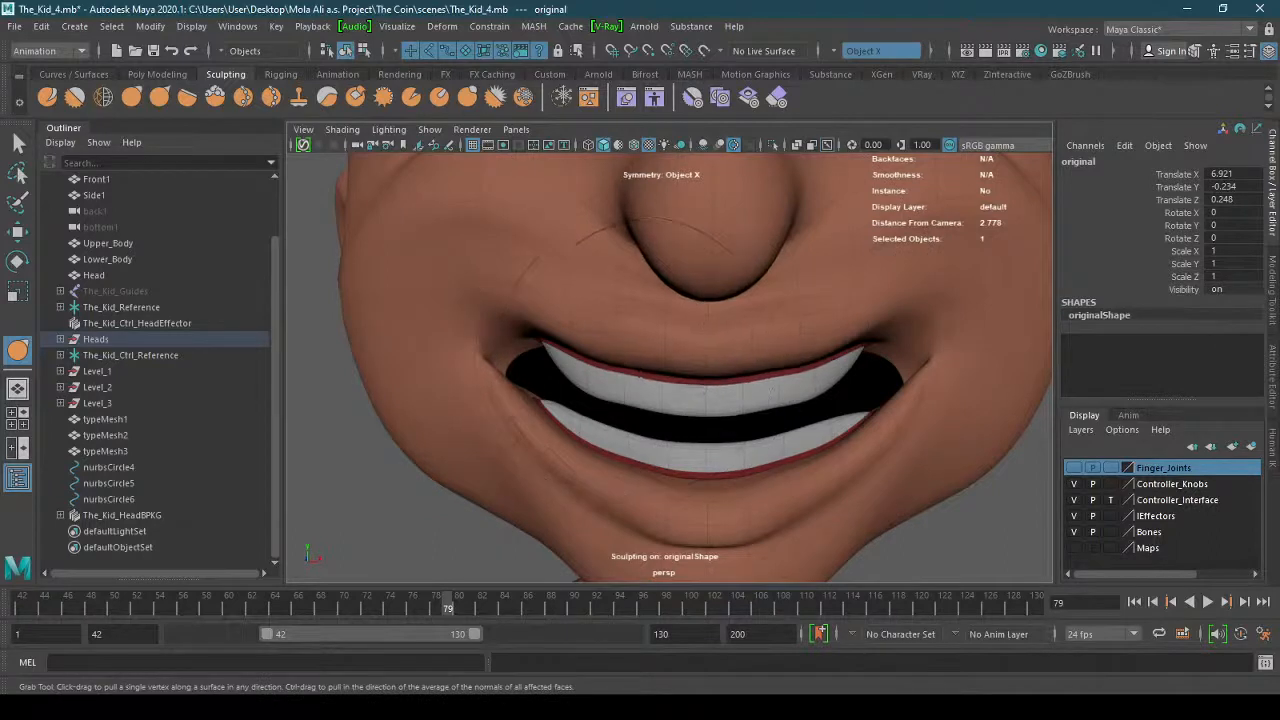
{"action": "left_click_drag", "start_coordinate": [646, 360], "coordinate": [644, 354]}
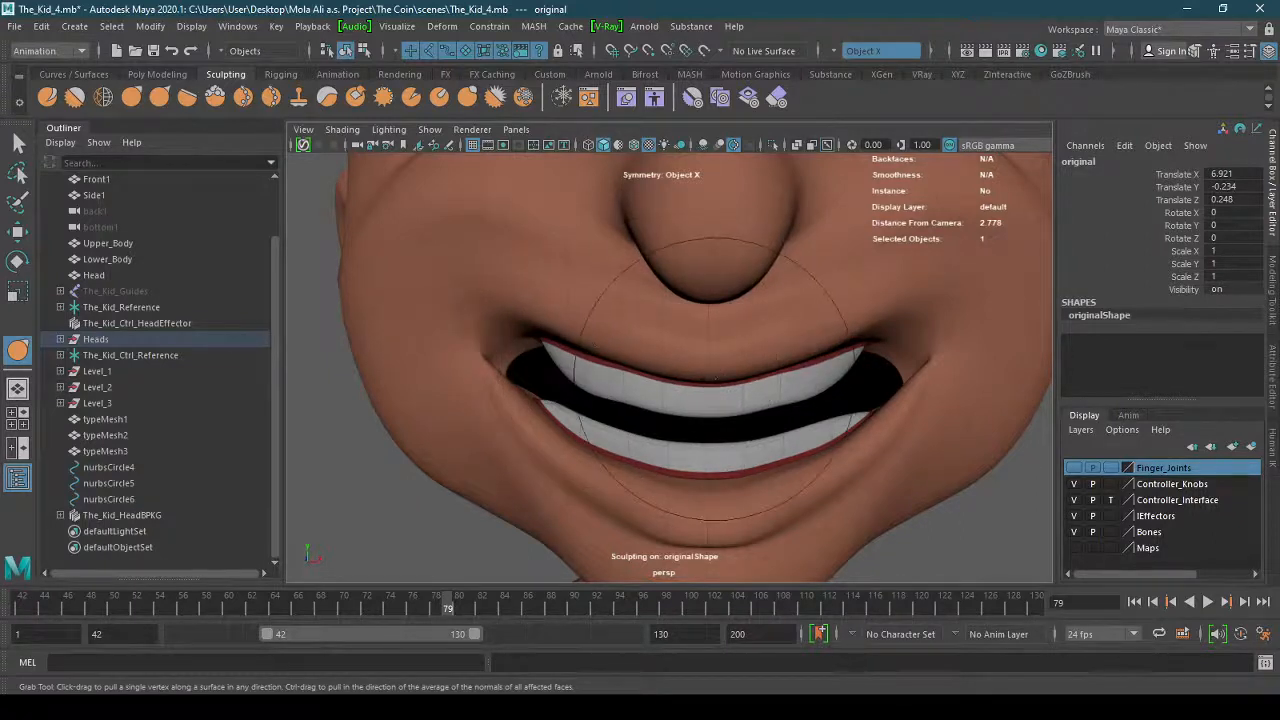
Pull the mouth corners slightly toward the front of the face in side view with the Grab brush.
{"action": "scroll", "coordinate": [714, 376], "scroll_direction": "down", "scroll_amount": 5}
{"action": "mouse_move", "coordinate": [709, 386]}
{"action": "left_mouse_down", "text": "alt"}
{"action": "mouse_move", "coordinate": [768, 390]}
{"action": "mouse_move", "coordinate": [677, 363]}
{"action": "mouse_move", "coordinate": [707, 417]}
{"action": "mouse_move", "coordinate": [690, 400]}
{"action": "mouse_move", "coordinate": [772, 392]}
{"action": "left_mouse_up", "text": "alt"}
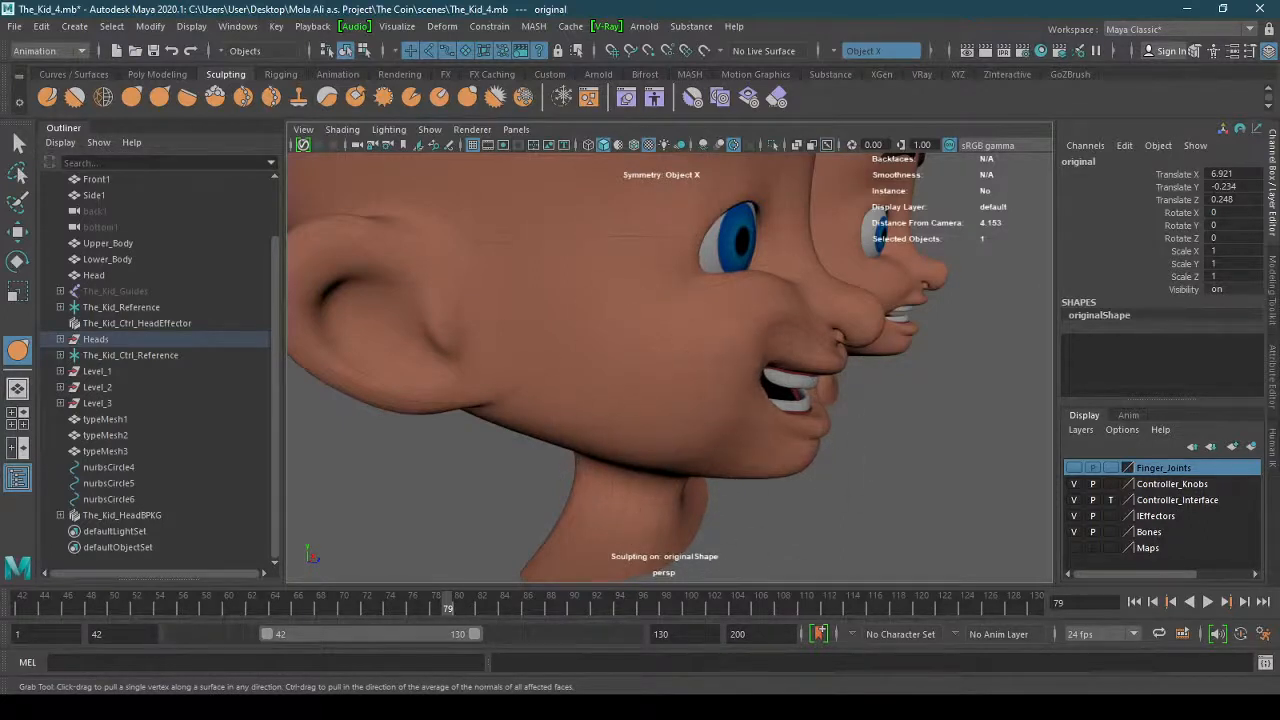
{"action": "left_click_drag", "start_coordinate": [756, 370], "coordinate": [772, 380]}
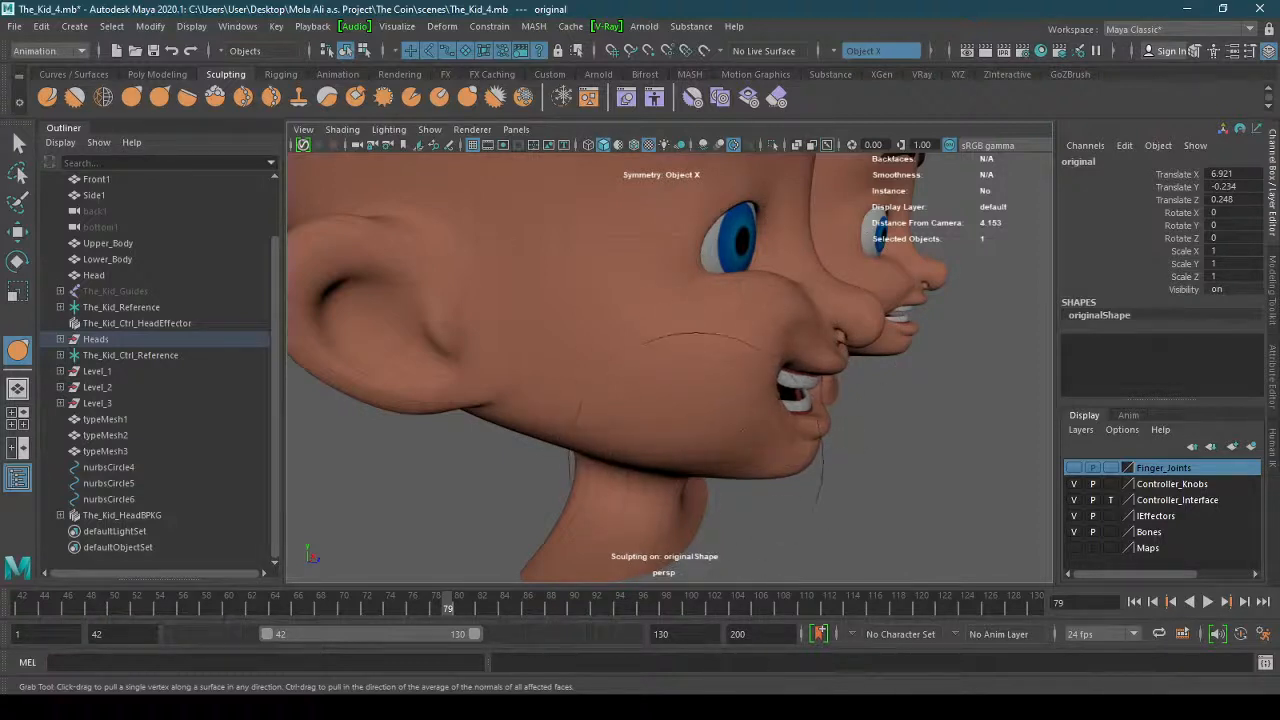
{"action": "left_click_drag", "start_coordinate": [700, 410], "coordinate": [520, 420], "text": "alt"}
{"action": "left_click_drag", "start_coordinate": [610, 395], "coordinate": [757, 394], "text": "alt"}
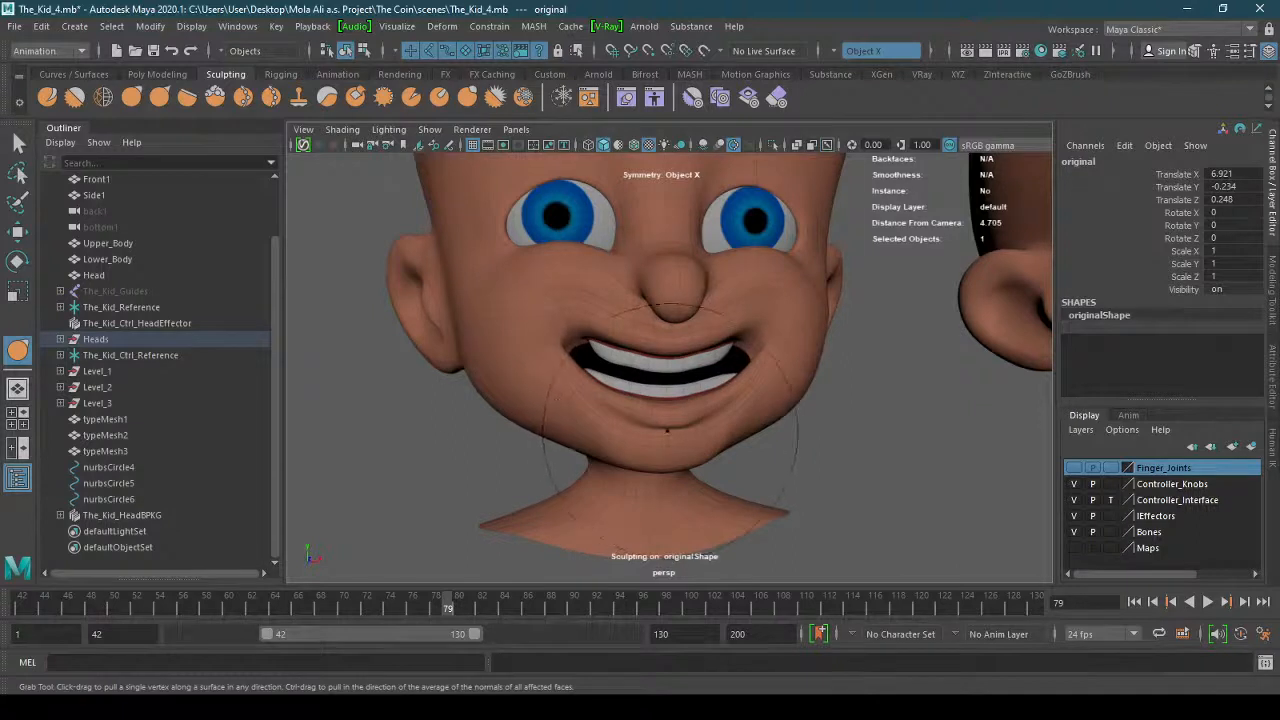
Shrink the Grab brush and reshape the skin and crease just below the lower lip.
{"action": "key", "text": "b"}
{"action": "left_click_drag", "start_coordinate": [732, 431], "coordinate": [700, 424]}
{"action": "key", "text": "b"}
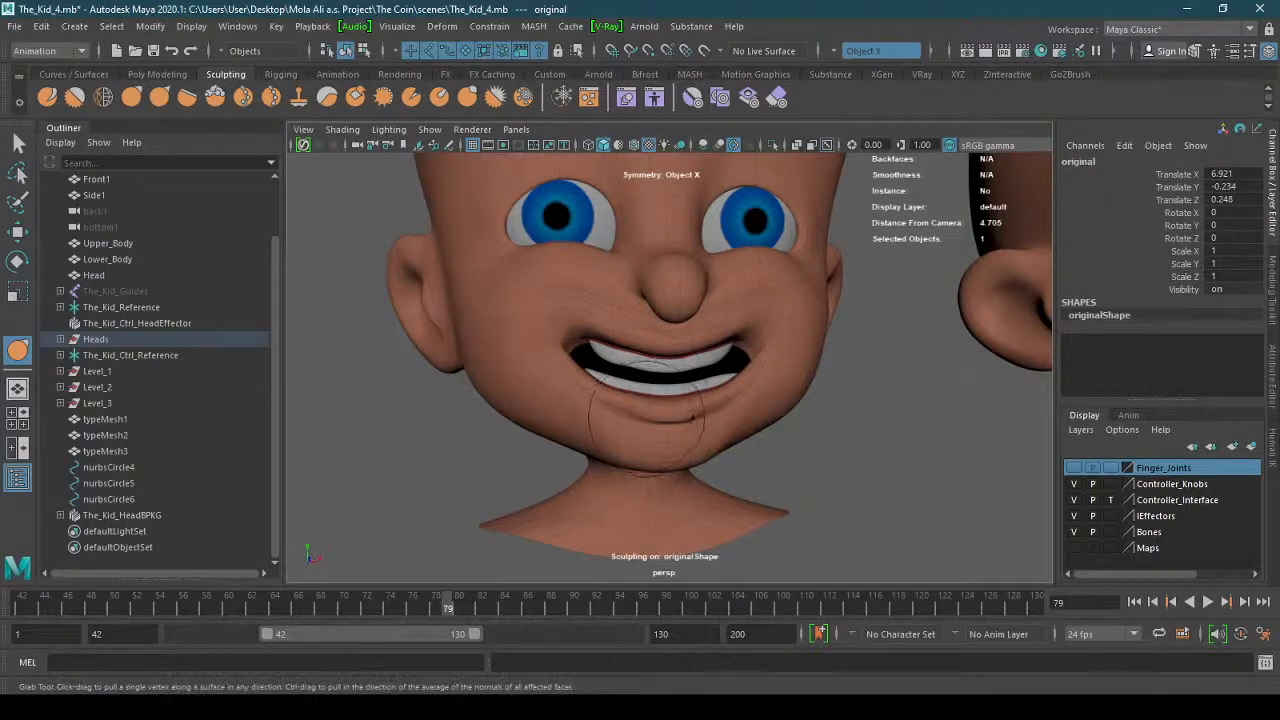
{"action": "scroll", "coordinate": [640, 422], "scroll_direction": "up", "scroll_amount": 5}
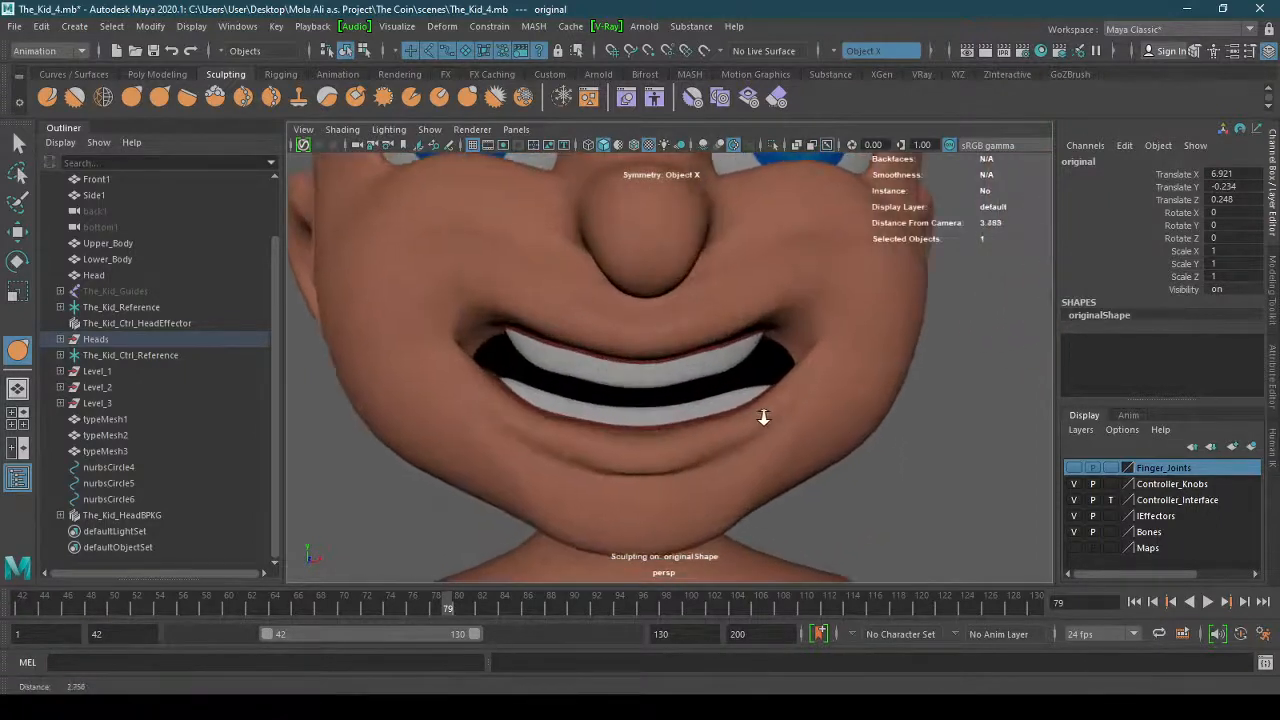
{"action": "mouse_move", "coordinate": [597, 438]}
{"action": "left_mouse_down"}
{"action": "mouse_move", "coordinate": [677, 444]}
{"action": "mouse_move", "coordinate": [514, 443]}
{"action": "mouse_move", "coordinate": [769, 445]}
{"action": "mouse_move", "coordinate": [657, 434]}
{"action": "left_mouse_up"}
{"action": "scroll", "coordinate": [609, 434], "scroll_direction": "down", "scroll_amount": 4}
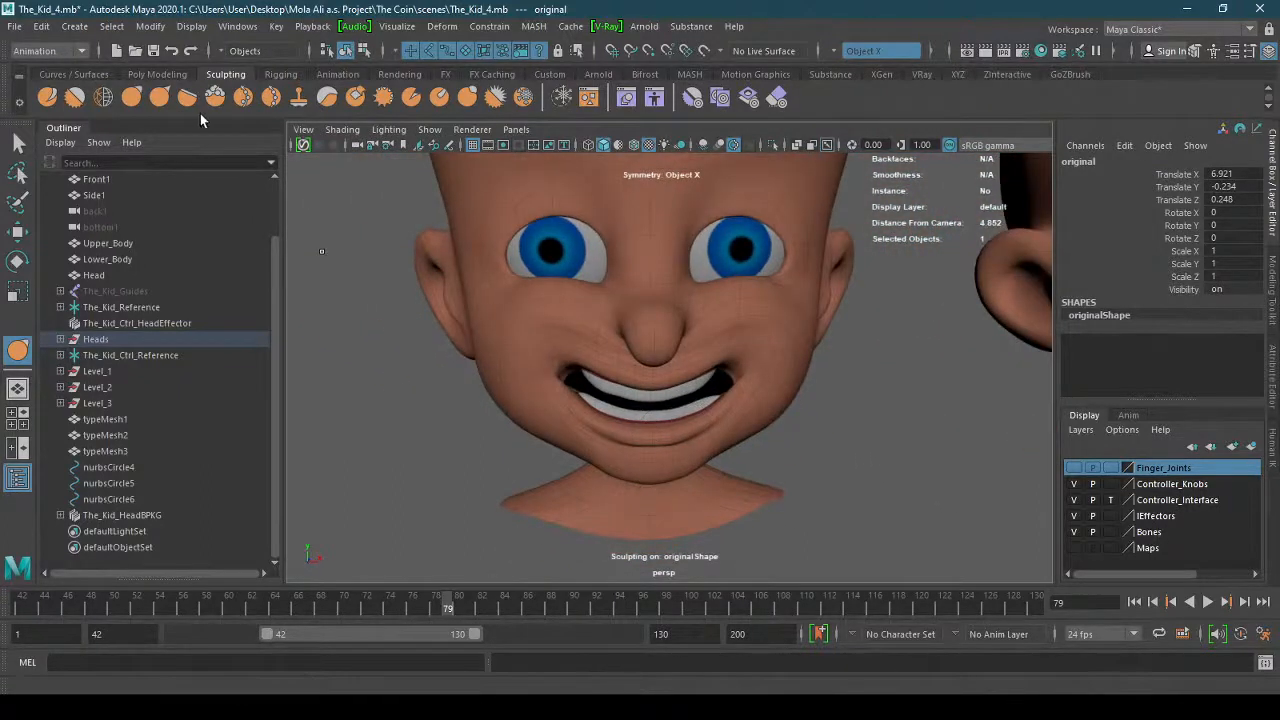
Use the Smooth tool to even out the cheeks and the folds around the mouth corners.
{"action": "left_click", "coordinate": [74, 96]}
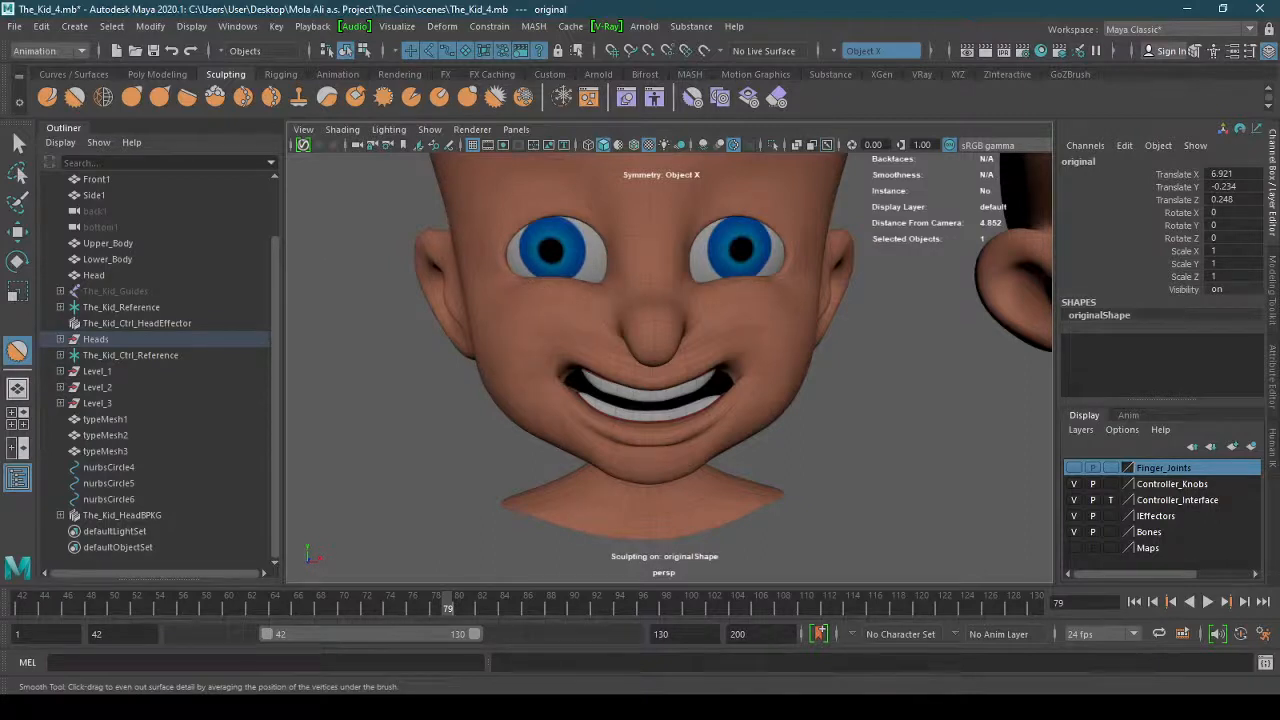
{"action": "left_click_drag", "start_coordinate": [534, 352], "coordinate": [593, 411], "text": "alt"}
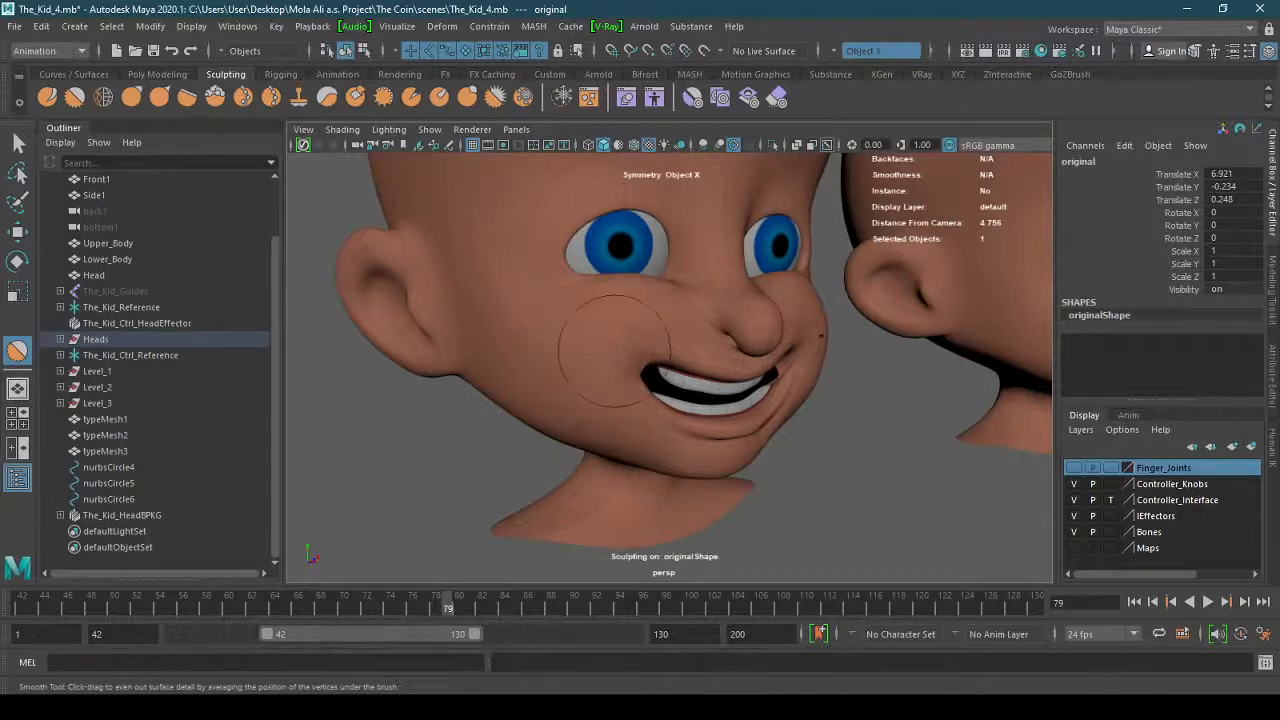
{"action": "left_click_drag", "start_coordinate": [592, 400], "coordinate": [603, 371], "text": "alt"}
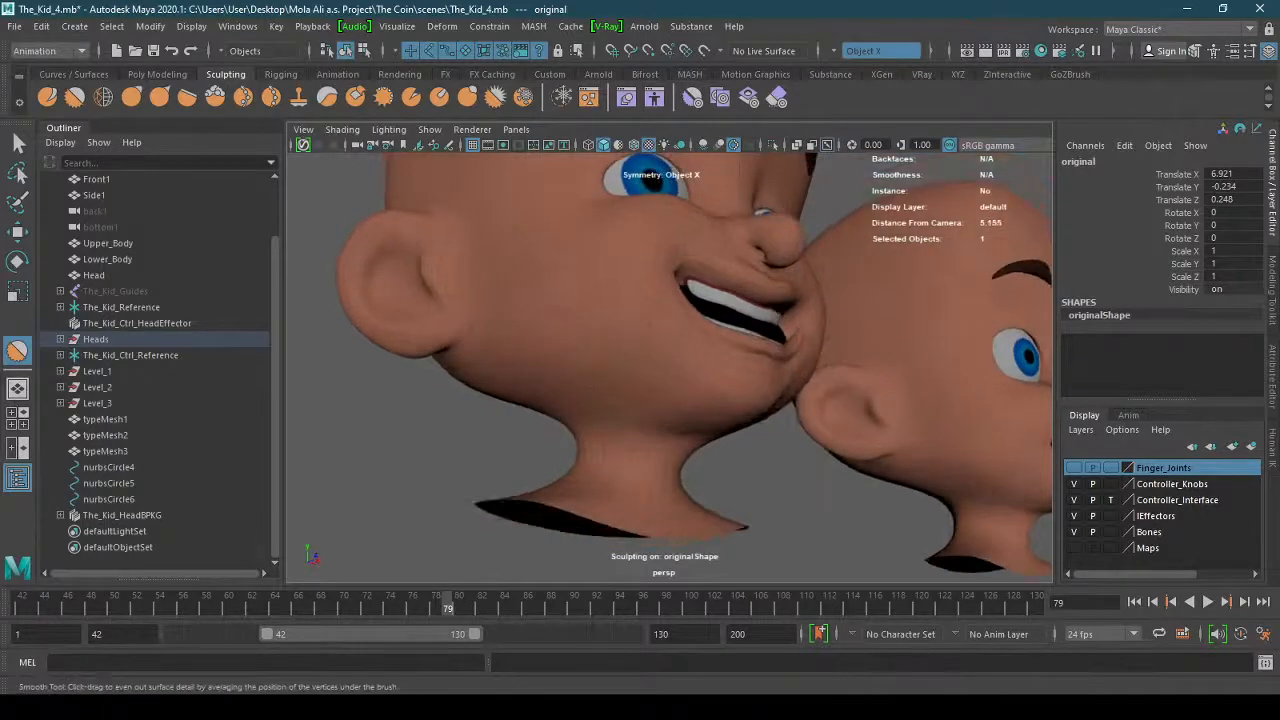
{"action": "left_click_drag", "start_coordinate": [661, 340], "coordinate": [480, 366], "text": "alt"}
{"action": "right_click_drag", "start_coordinate": [480, 366], "coordinate": [751, 314], "text": "alt"}
{"action": "left_click_drag", "start_coordinate": [751, 314], "coordinate": [716, 318], "text": "alt"}
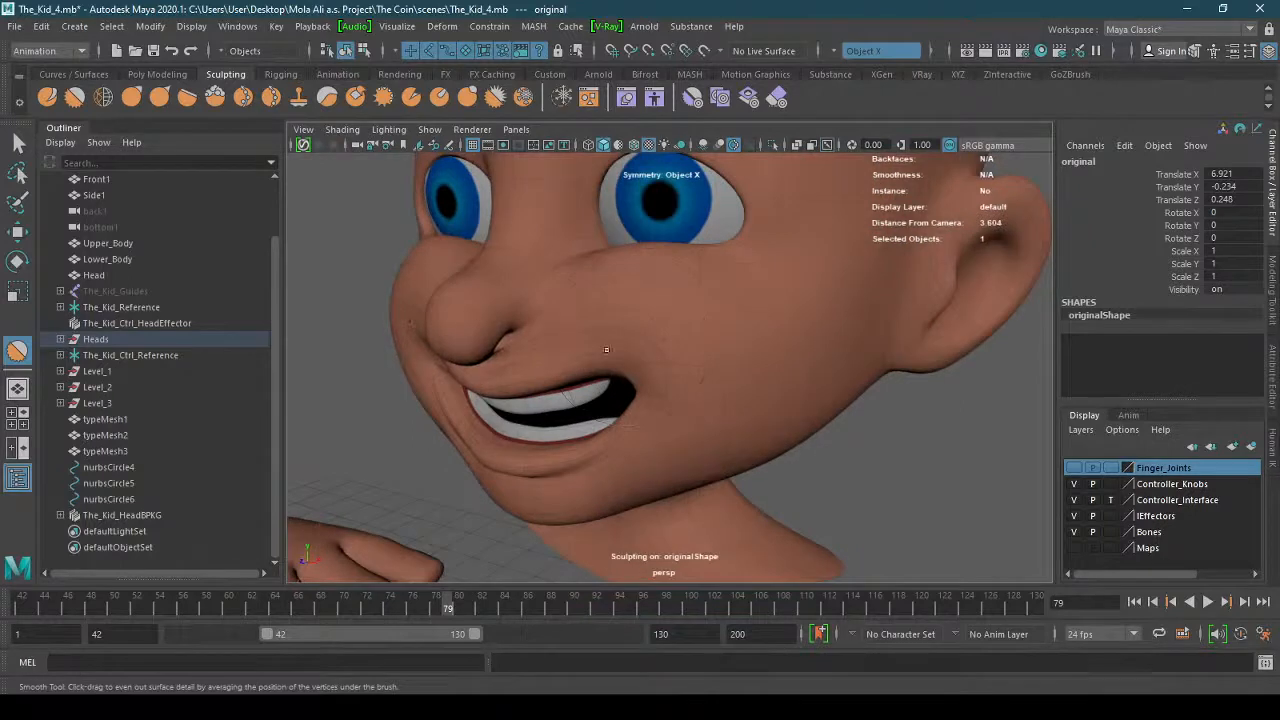
{"action": "left_click_drag", "start_coordinate": [664, 343], "coordinate": [656, 272], "text": "alt"}
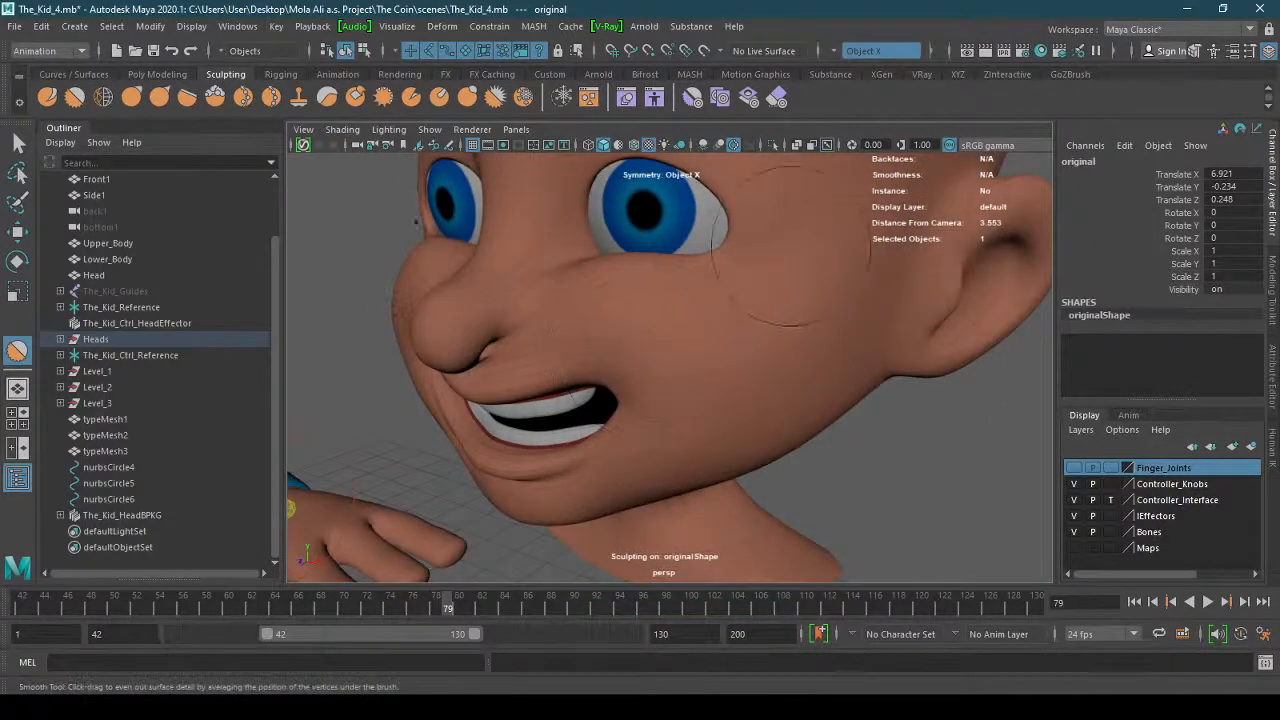
{"action": "mouse_move", "coordinate": [745, 315]}
{"action": "left_mouse_down", "text": "alt"}
{"action": "mouse_move", "coordinate": [789, 294]}
{"action": "mouse_move", "coordinate": [757, 314]}
{"action": "left_mouse_up", "text": "alt"}
{"action": "right_click_drag", "start_coordinate": [757, 314], "coordinate": [672, 282], "text": "alt"}
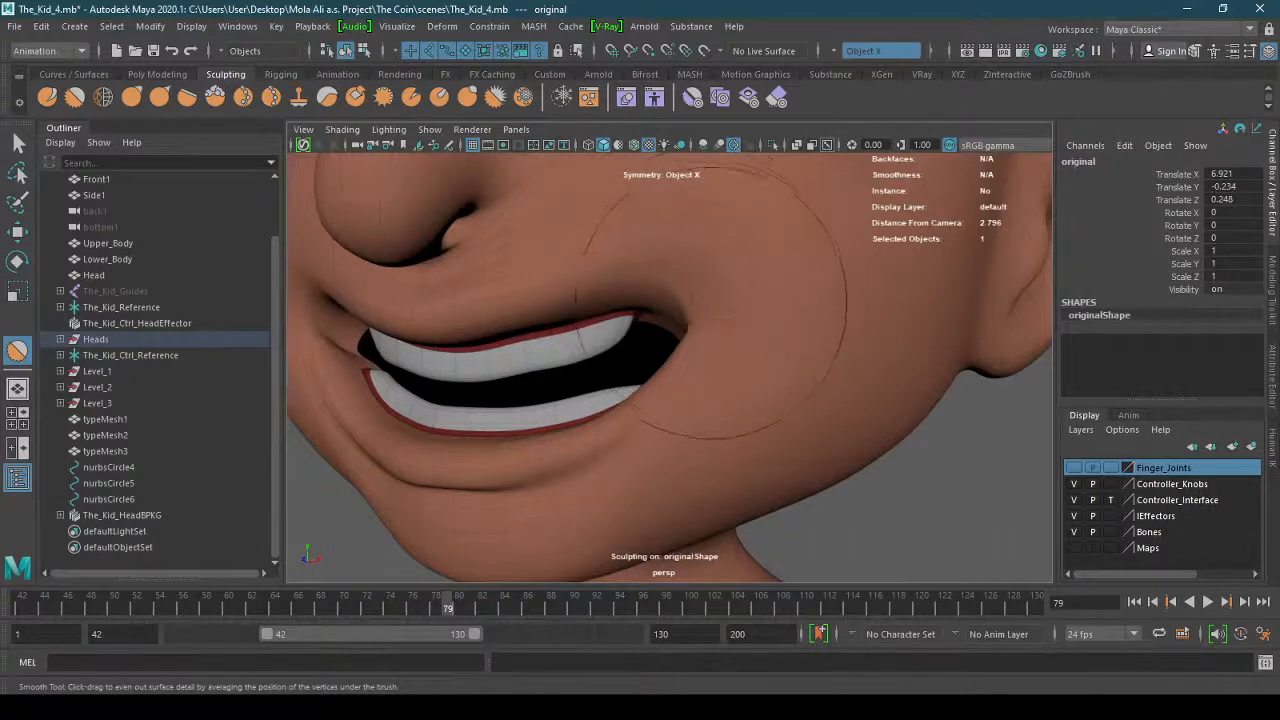
{"action": "mouse_move", "coordinate": [720, 338]}
{"action": "left_mouse_down", "text": "alt"}
{"action": "mouse_move", "coordinate": [731, 349]}
{"action": "mouse_move", "coordinate": [763, 307]}
{"action": "left_mouse_up", "text": "alt"}
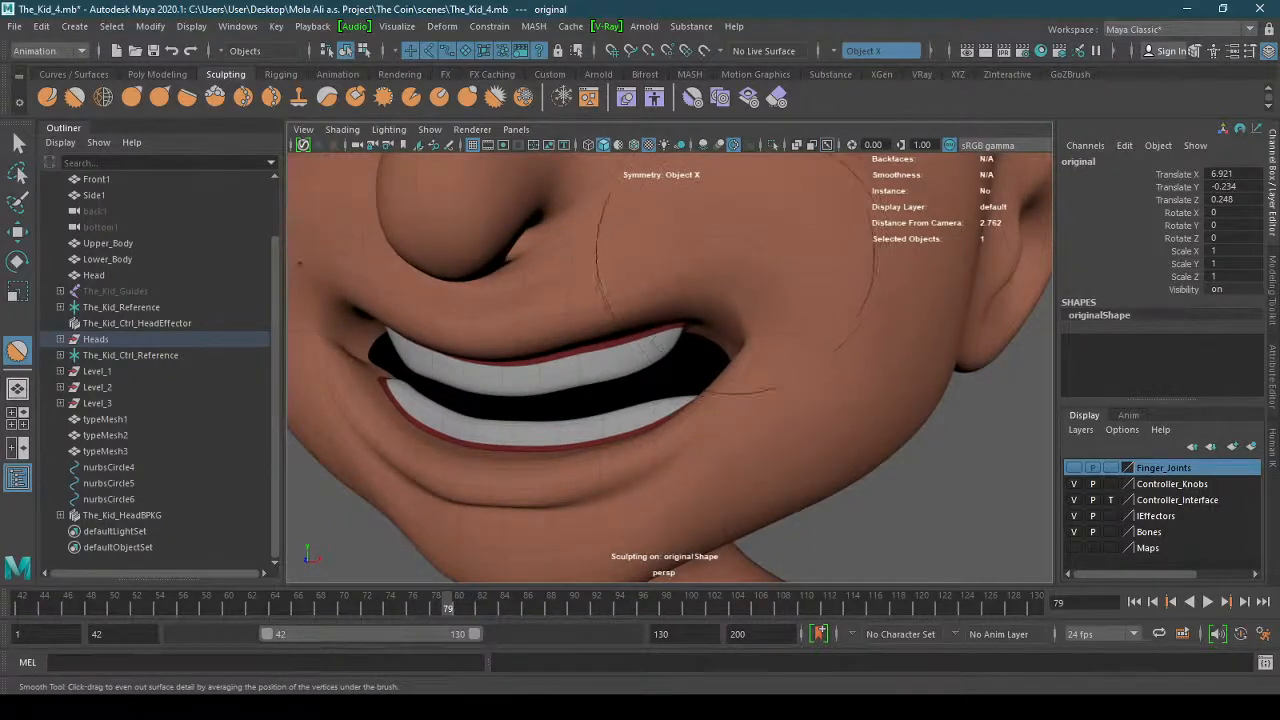
{"action": "right_click_drag", "start_coordinate": [735, 396], "coordinate": [779, 316], "text": "alt"}
Examine the whole smiling face from a distance beside the neighbouring head.
{"action": "scroll", "coordinate": [791, 292], "scroll_direction": "down", "scroll_amount": 5}
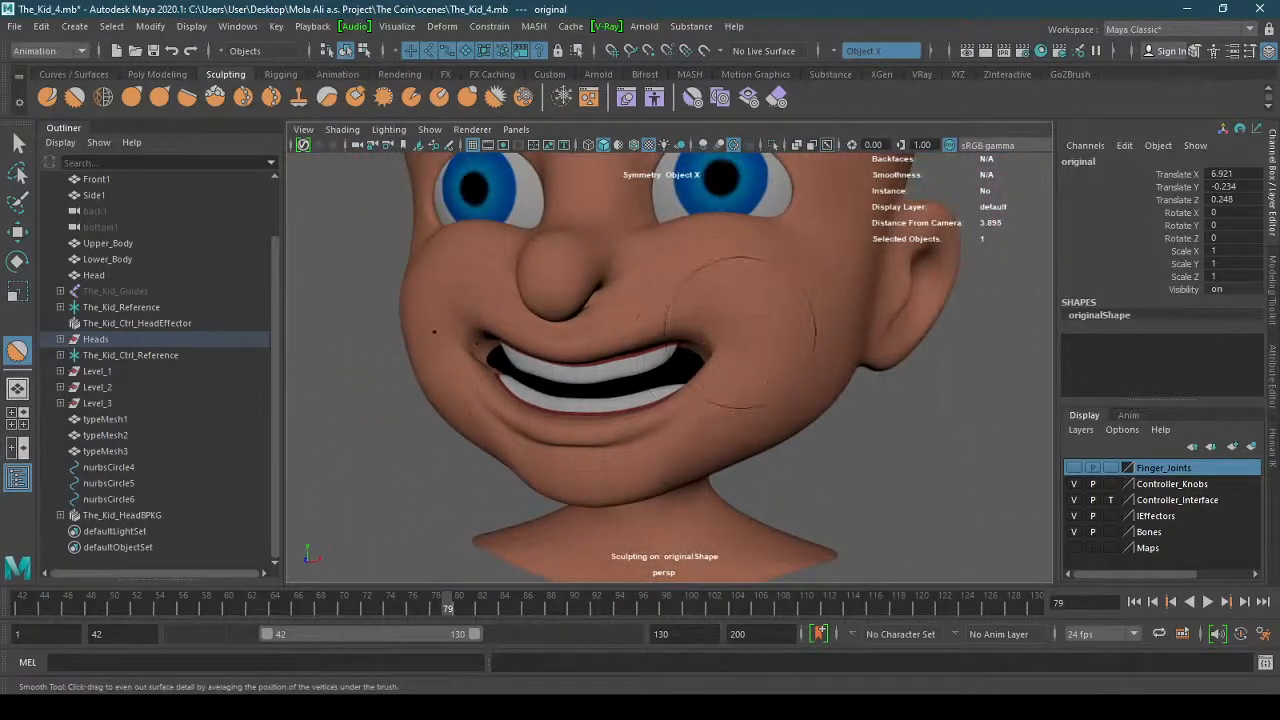
{"action": "scroll", "coordinate": [749, 397], "scroll_direction": "down", "scroll_amount": 3}
{"action": "scroll", "coordinate": [625, 383], "scroll_direction": "down", "scroll_amount": 3}
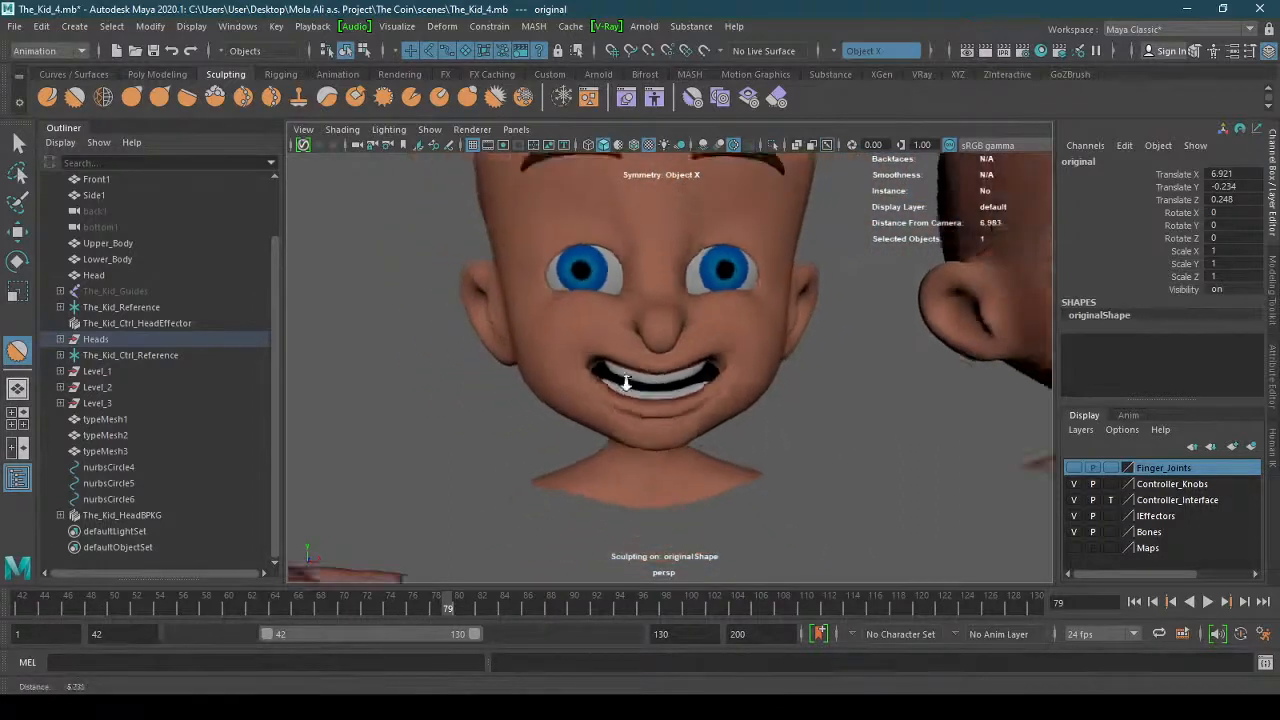
{"action": "scroll", "coordinate": [625, 383], "scroll_direction": "down", "scroll_amount": 1}
{"action": "scroll", "coordinate": [610, 400], "scroll_direction": "down", "scroll_amount": 1}
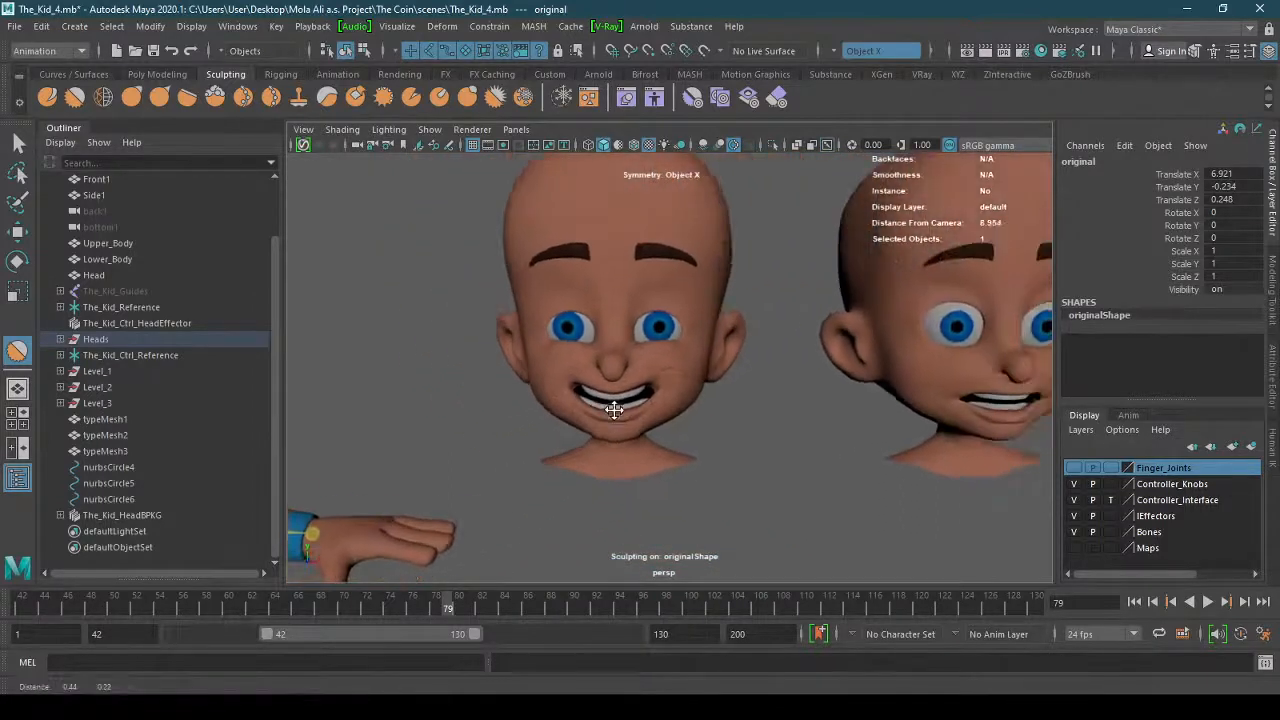
{"action": "mouse_move", "coordinate": [614, 408]}
{"action": "left_mouse_down", "text": "alt"}
{"action": "mouse_move", "coordinate": [605, 415]}
{"action": "mouse_move", "coordinate": [622, 413]}
{"action": "left_mouse_up", "text": "alt"}
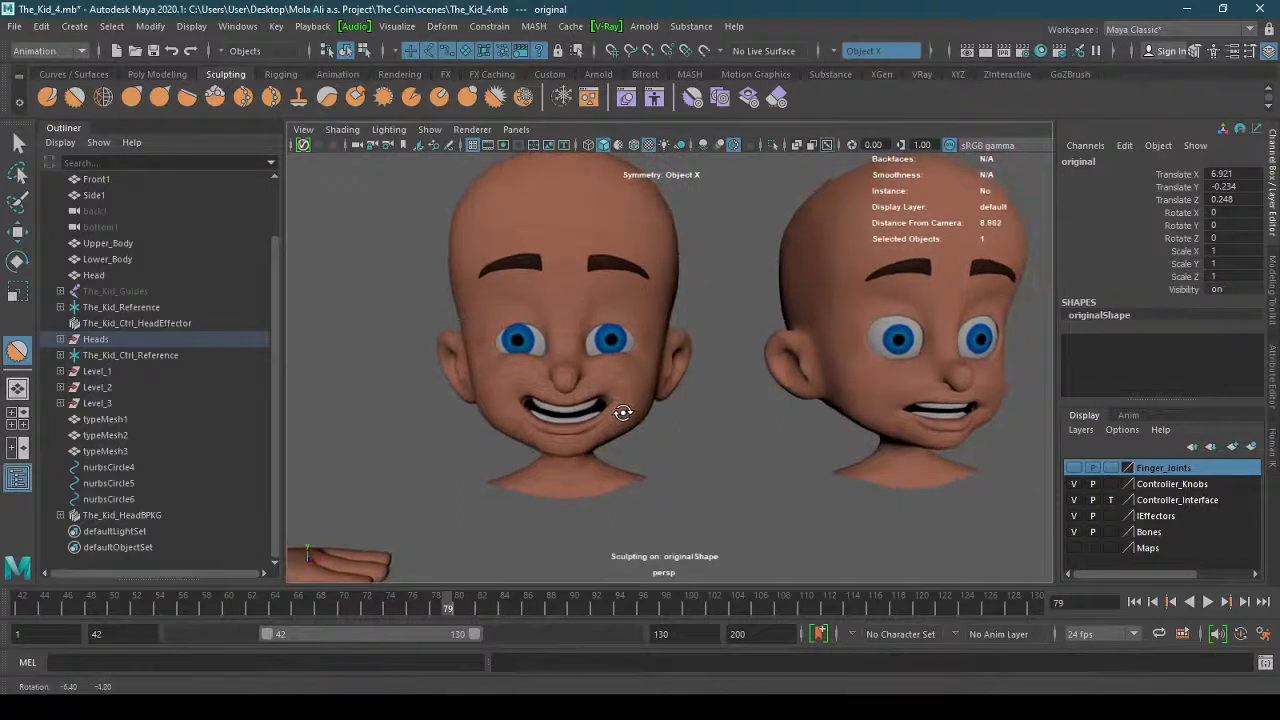
{"action": "scroll", "coordinate": [473, 262], "scroll_direction": "up", "scroll_amount": 3}
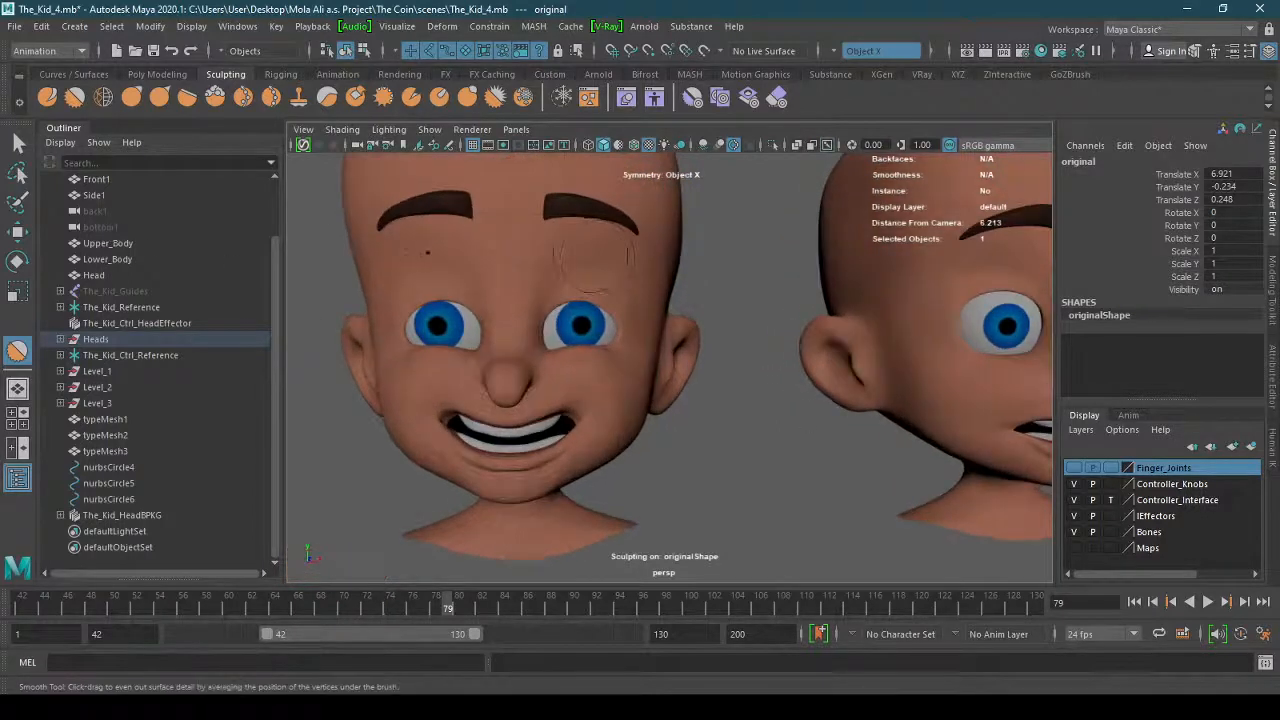
Enlarge the brush and use the Grab tool to lower both eyebrows toward the eyes.
{"action": "middle_click_drag", "start_coordinate": [429, 250], "coordinate": [466, 334], "text": "alt"}
{"action": "scroll", "coordinate": [480, 332], "scroll_direction": "up", "scroll_amount": 2}
{"action": "left_click_drag", "start_coordinate": [522, 340], "coordinate": [534, 349], "text": "alt"}
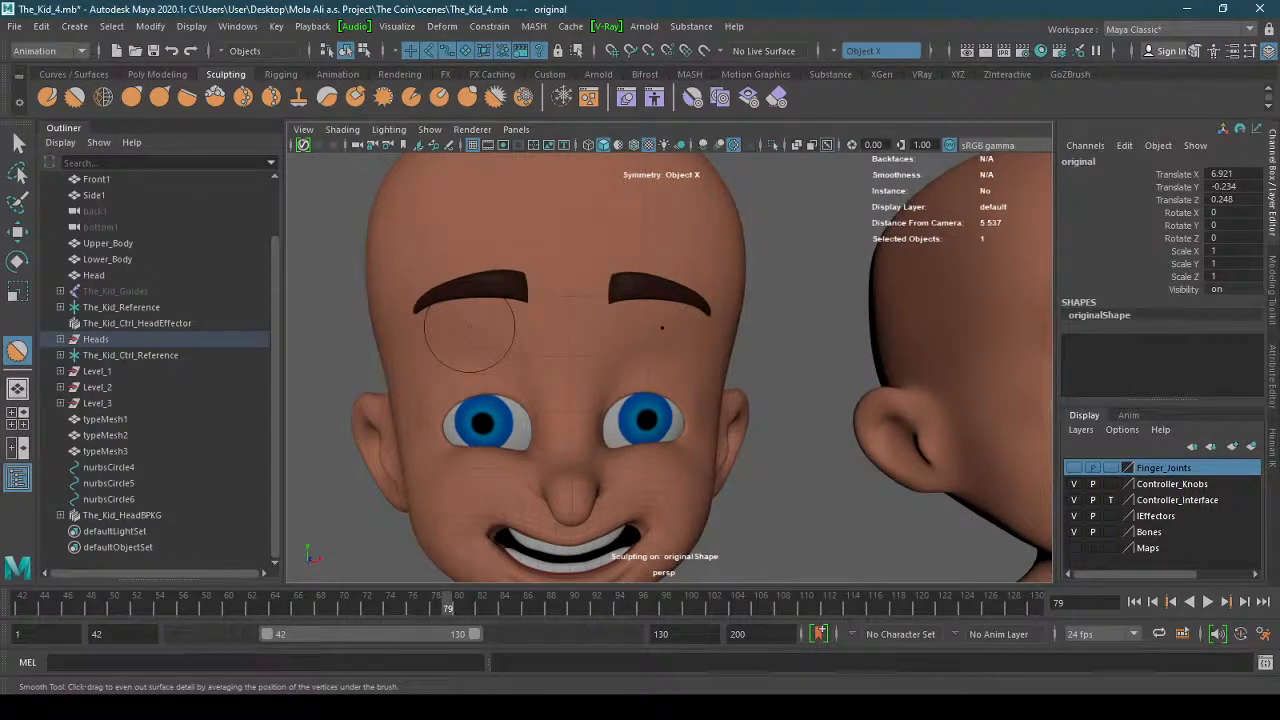
{"action": "key", "text": "b"}
{"action": "left_click_drag", "start_coordinate": [467, 333], "coordinate": [518, 330]}
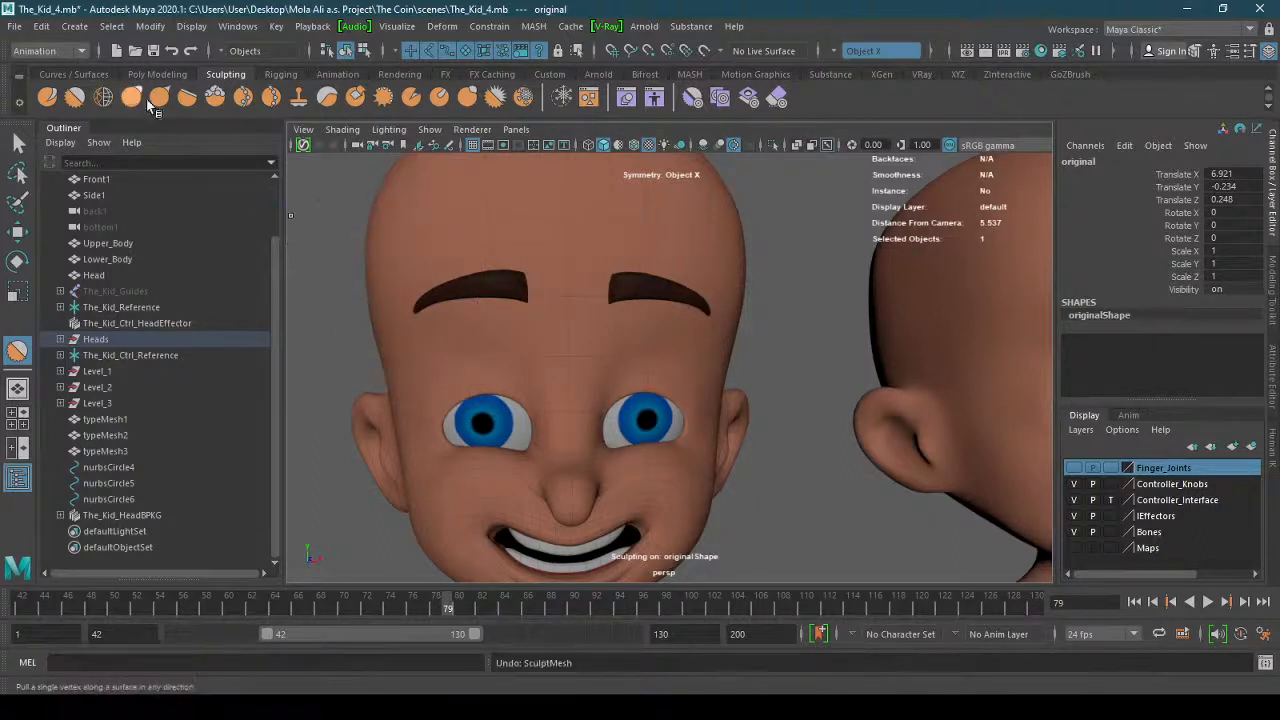
{"action": "left_click_drag", "start_coordinate": [432, 299], "coordinate": [424, 324]}
{"action": "left_click_drag", "start_coordinate": [518, 298], "coordinate": [522, 332]}
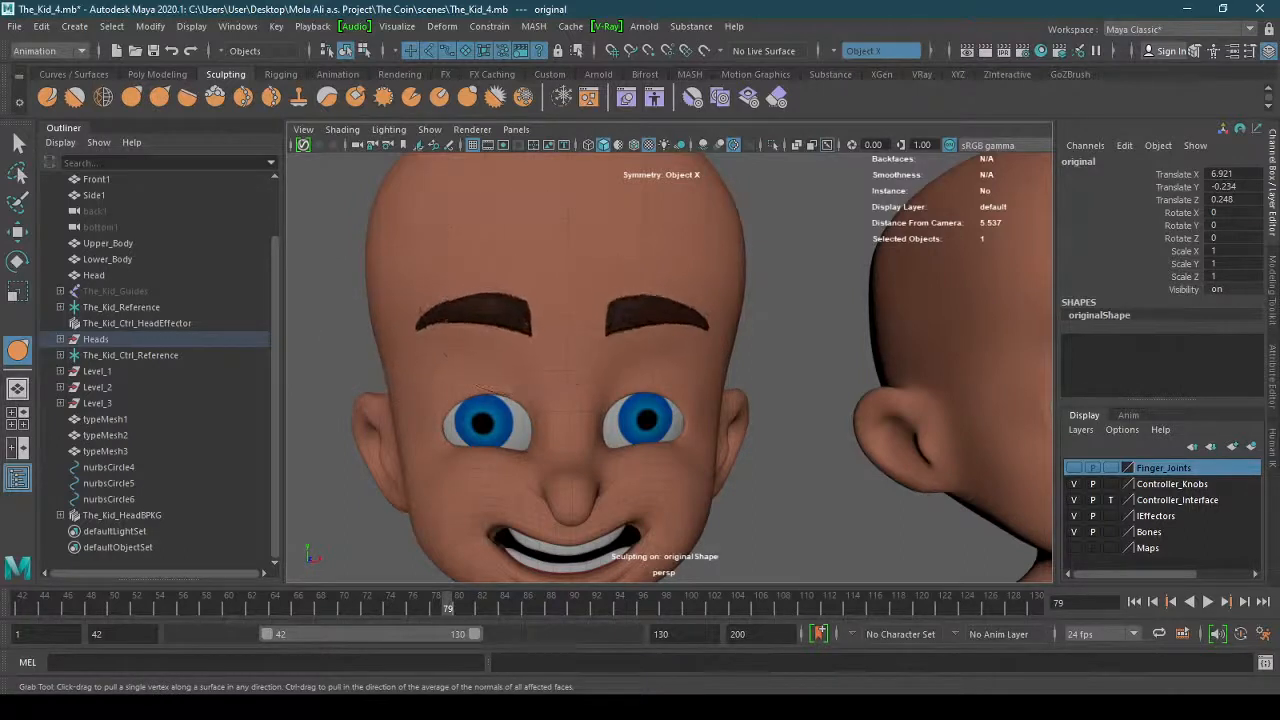
Arch the eyebrows by raising their middles and pulling their inner and outer ends down, and shrink the Grab brush.
{"action": "mouse_move", "coordinate": [424, 329]}
{"action": "left_mouse_down"}
{"action": "mouse_move", "coordinate": [427, 350]}
{"action": "mouse_move", "coordinate": [454, 300]}
{"action": "left_mouse_up"}
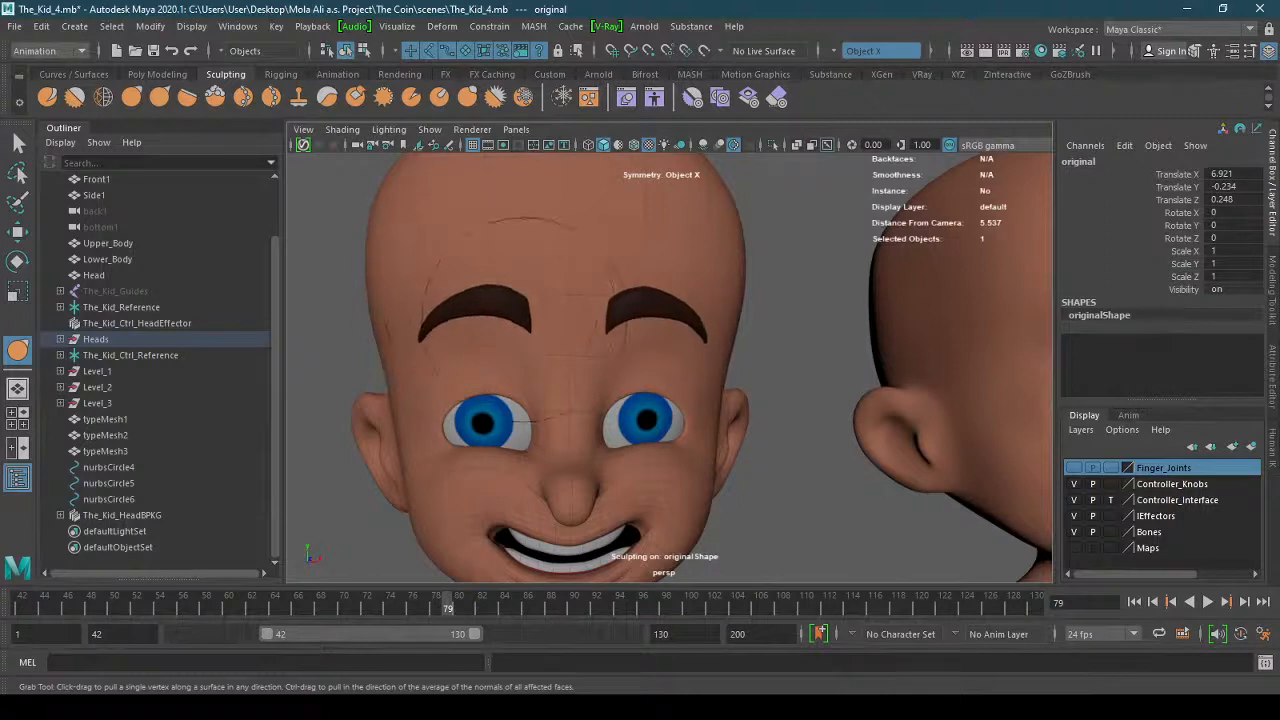
{"action": "left_click_drag", "start_coordinate": [525, 320], "coordinate": [527, 331]}
{"action": "left_click_drag", "start_coordinate": [420, 339], "coordinate": [416, 350]}
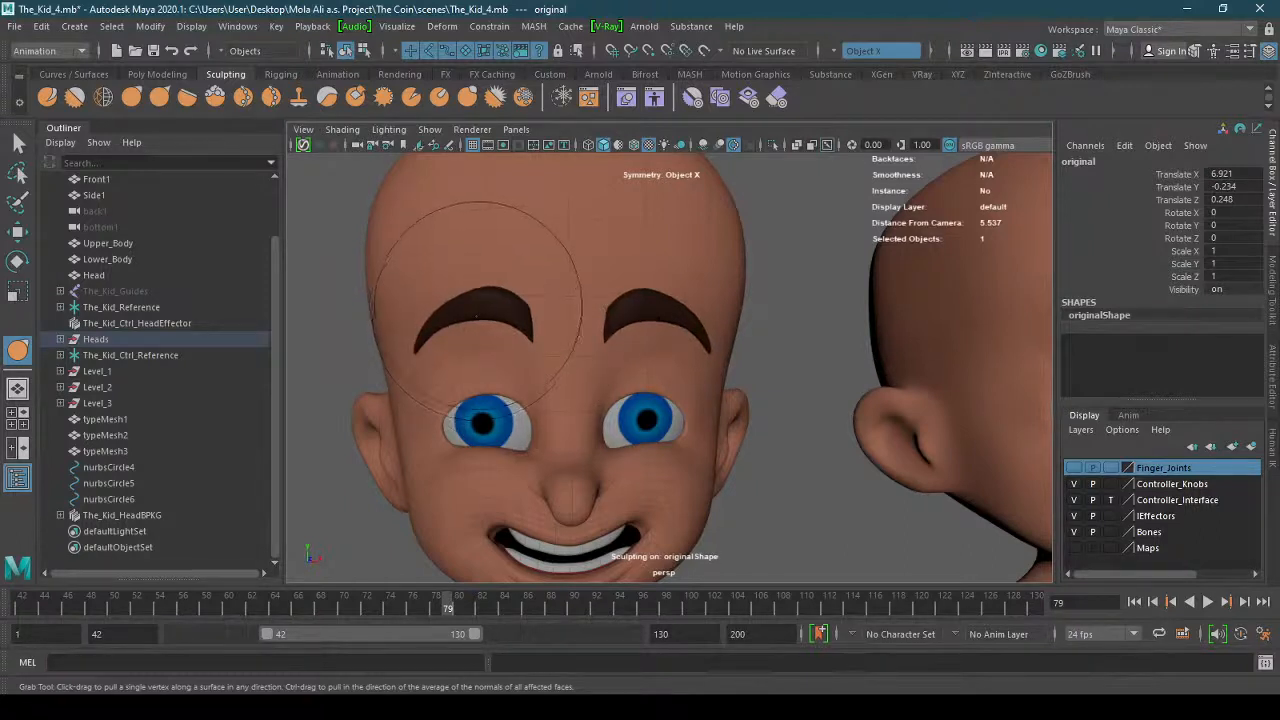
{"action": "key", "text": "b"}
{"action": "left_click_drag", "start_coordinate": [478, 305], "coordinate": [438, 312]}
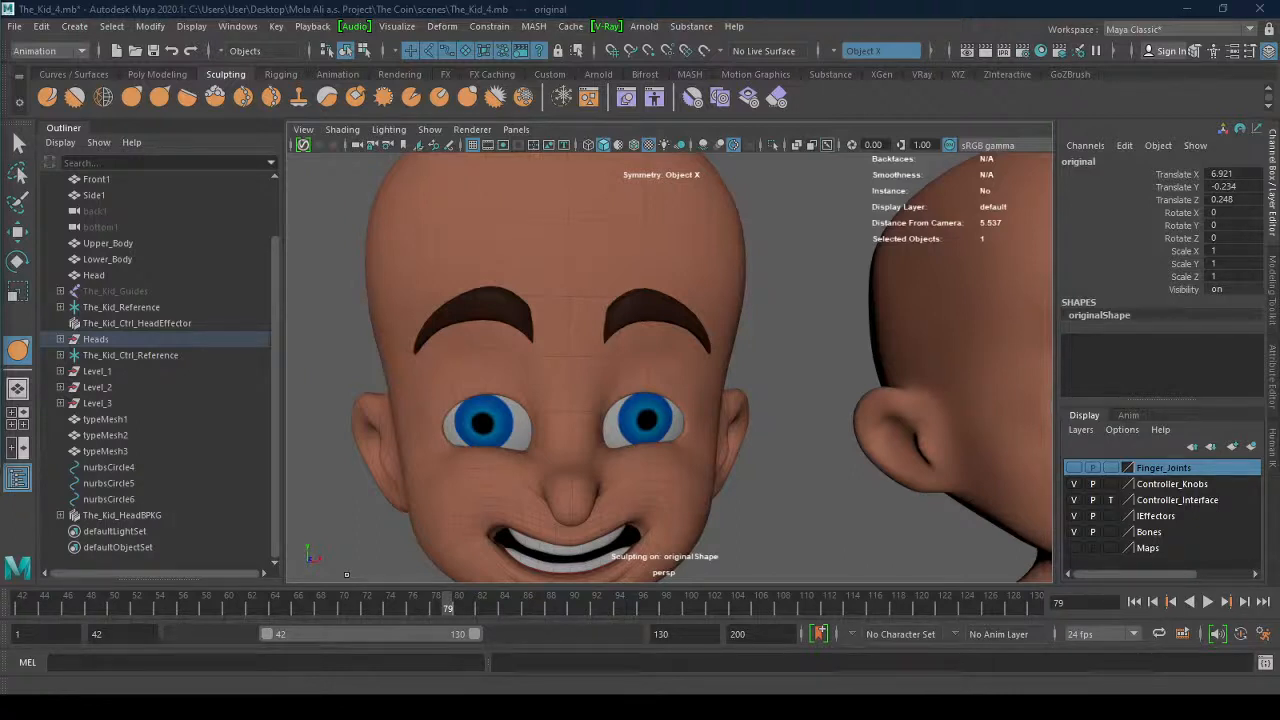
Switch to the Chrome window, view the image results for "smile expression" as reference and close the window.
{"action": "left_click_drag", "start_coordinate": [0, 127], "coordinate": [569, 127]}
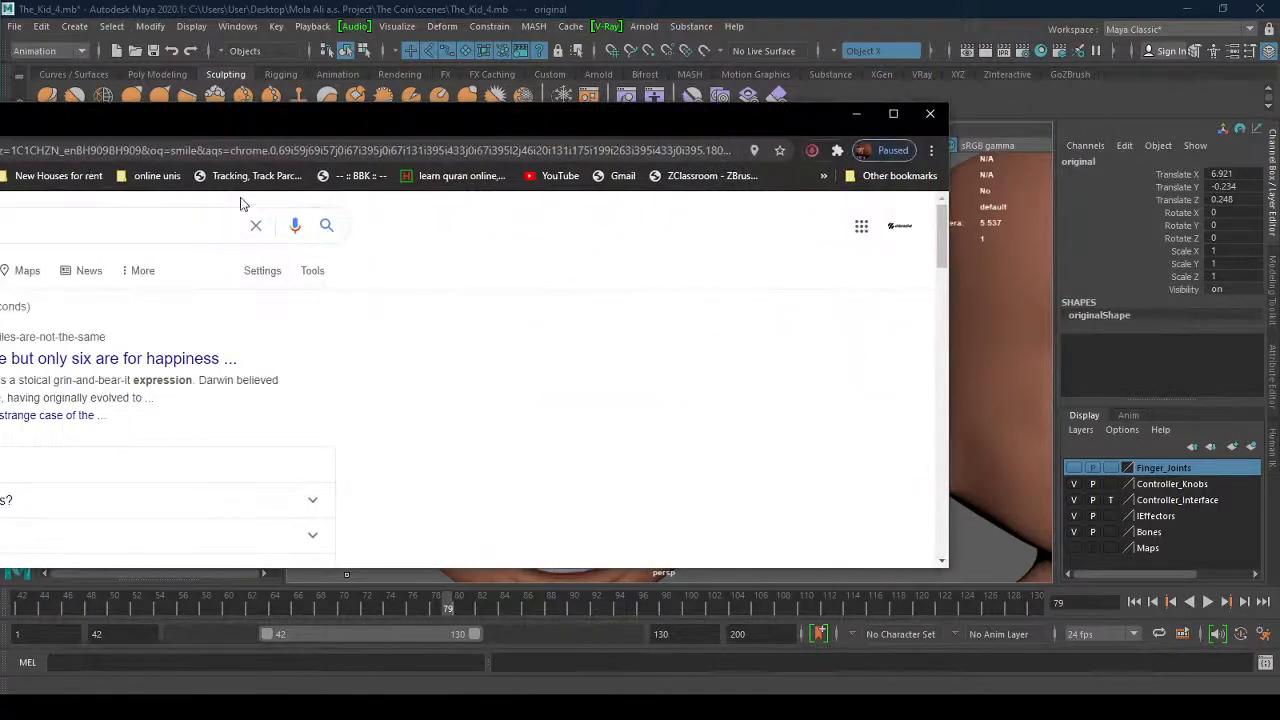
{"action": "left_click_drag", "start_coordinate": [165, 134], "coordinate": [407, 120]}
{"action": "left_click", "coordinate": [140, 271]}
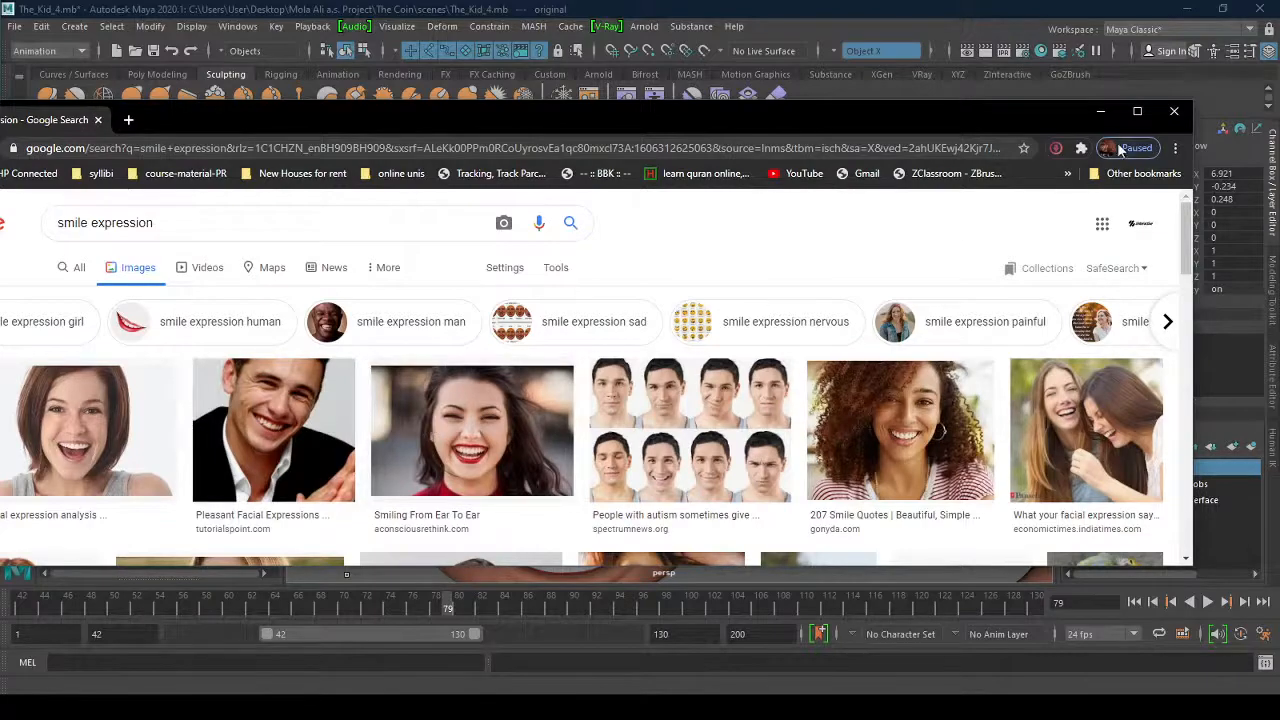
{"action": "left_click", "coordinate": [1174, 111]}
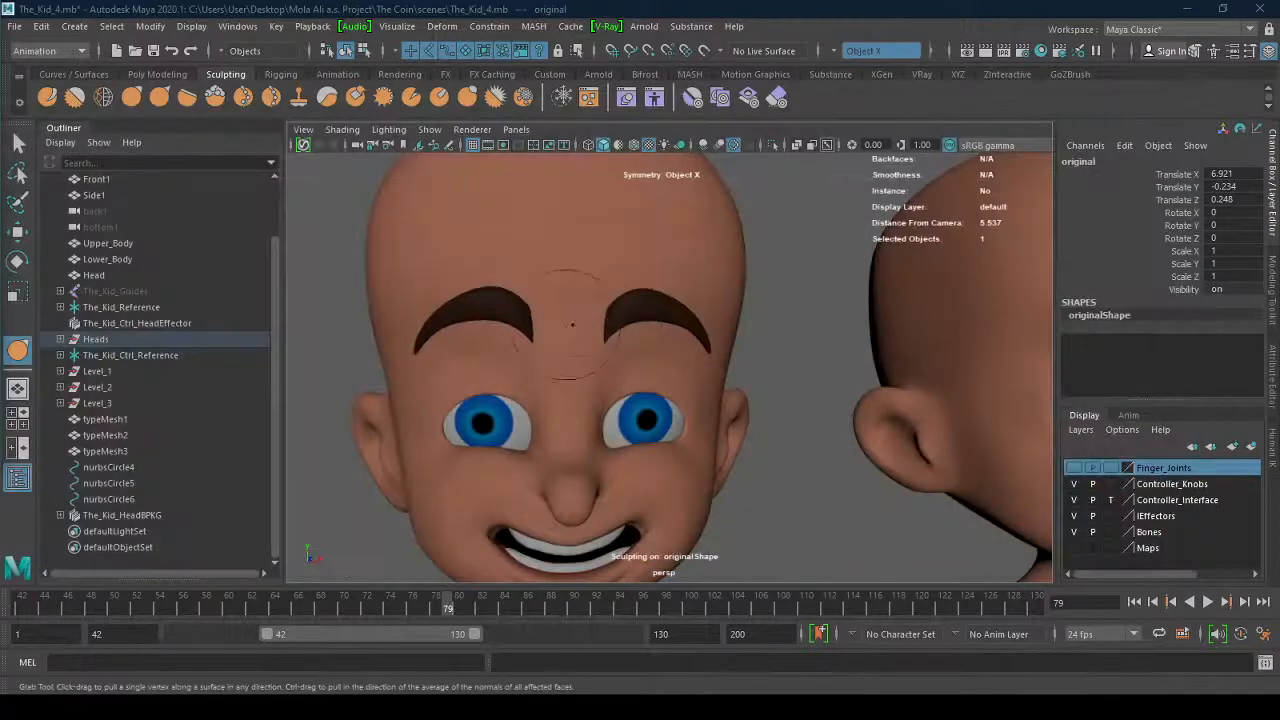
Enlarge the Grab brush and pull the outer ends of the eyebrows down for a steeper slant.
{"action": "mouse_move", "coordinate": [493, 333]}
{"action": "left_mouse_down"}
{"action": "mouse_move", "coordinate": [498, 310]}
{"action": "mouse_move", "coordinate": [545, 310]}
{"action": "mouse_move", "coordinate": [469, 315]}
{"action": "left_mouse_up"}
{"action": "key", "text": "ctrl+z"}
{"action": "key", "text": "b"}
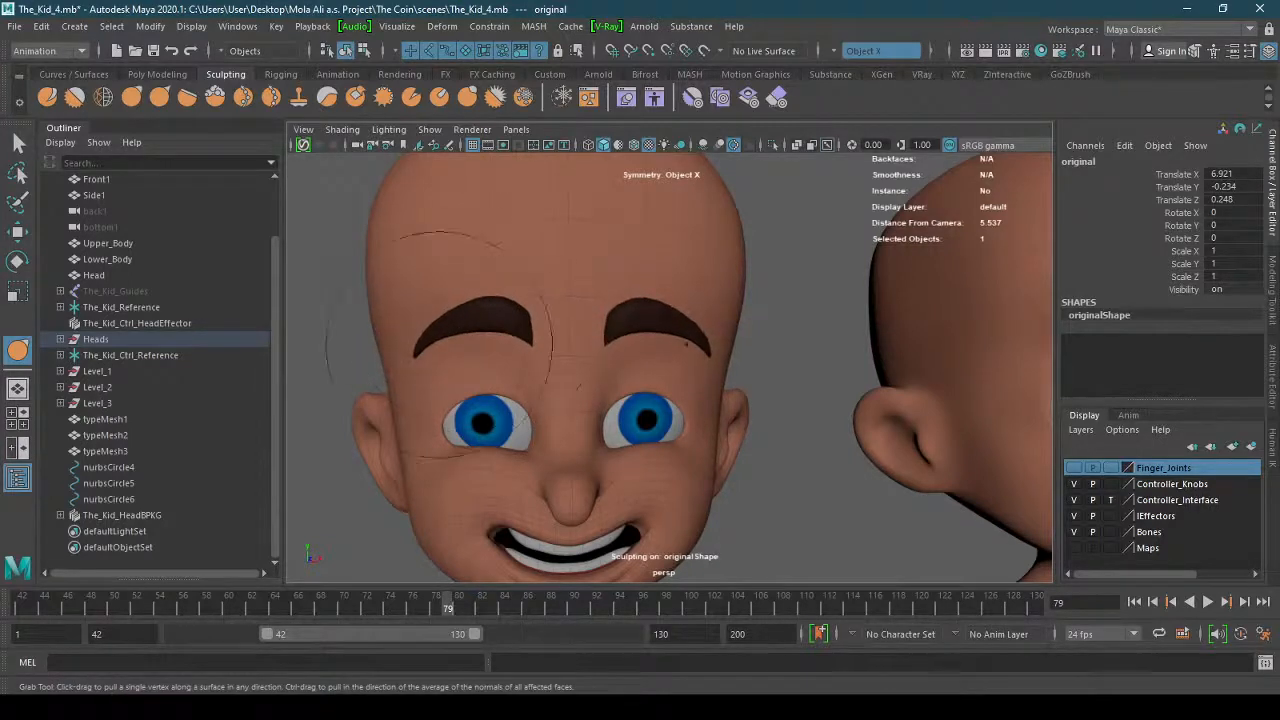
{"action": "left_click_drag", "start_coordinate": [425, 352], "coordinate": [425, 374]}
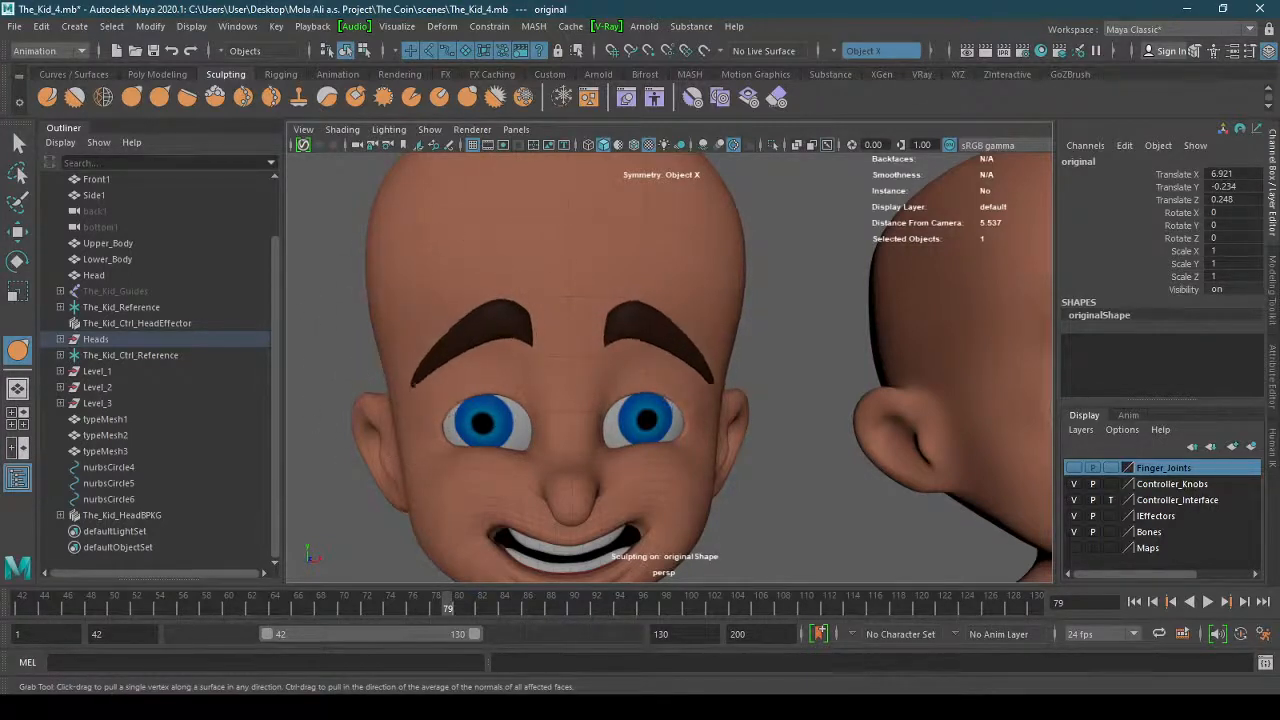
{"action": "mouse_move", "coordinate": [524, 320]}
{"action": "left_mouse_down"}
{"action": "mouse_move", "coordinate": [518, 356]}
{"action": "mouse_move", "coordinate": [512, 340]}
{"action": "mouse_move", "coordinate": [482, 336]}
{"action": "mouse_move", "coordinate": [487, 346]}
{"action": "mouse_move", "coordinate": [454, 354]}
{"action": "mouse_move", "coordinate": [480, 358]}
{"action": "mouse_move", "coordinate": [442, 348]}
{"action": "mouse_move", "coordinate": [631, 377]}
{"action": "mouse_move", "coordinate": [605, 326]}
{"action": "left_mouse_up"}
{"action": "key", "text": "b"}
Activate the Move tool, switch the smiling head to face mode and select the eyebrow meshes symmetrically.
{"action": "scroll", "coordinate": [605, 326], "scroll_direction": "up", "scroll_amount": 2}
{"action": "left_click_drag", "start_coordinate": [799, 393], "coordinate": [770, 386], "text": "alt"}
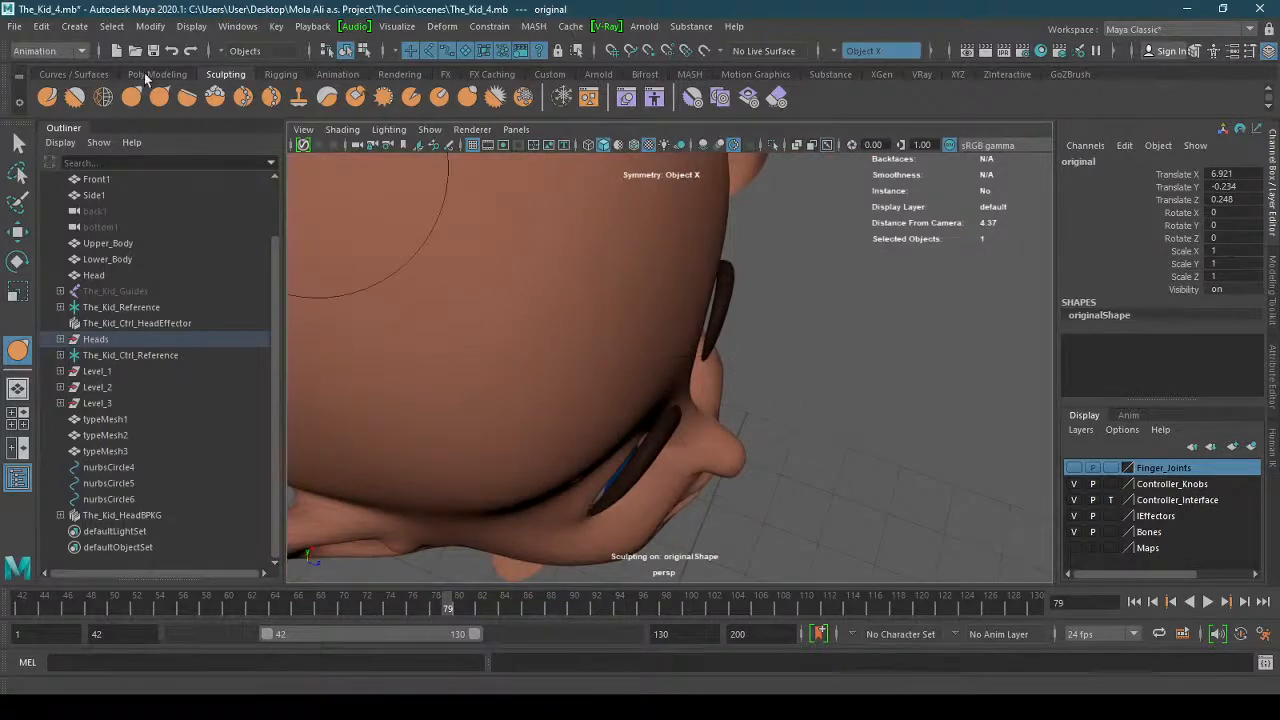
{"action": "left_click", "coordinate": [17, 231]}
{"action": "left_click_drag", "start_coordinate": [724, 421], "coordinate": [714, 290], "text": "alt"}
{"action": "right_click_drag", "start_coordinate": [714, 284], "coordinate": [709, 335]}
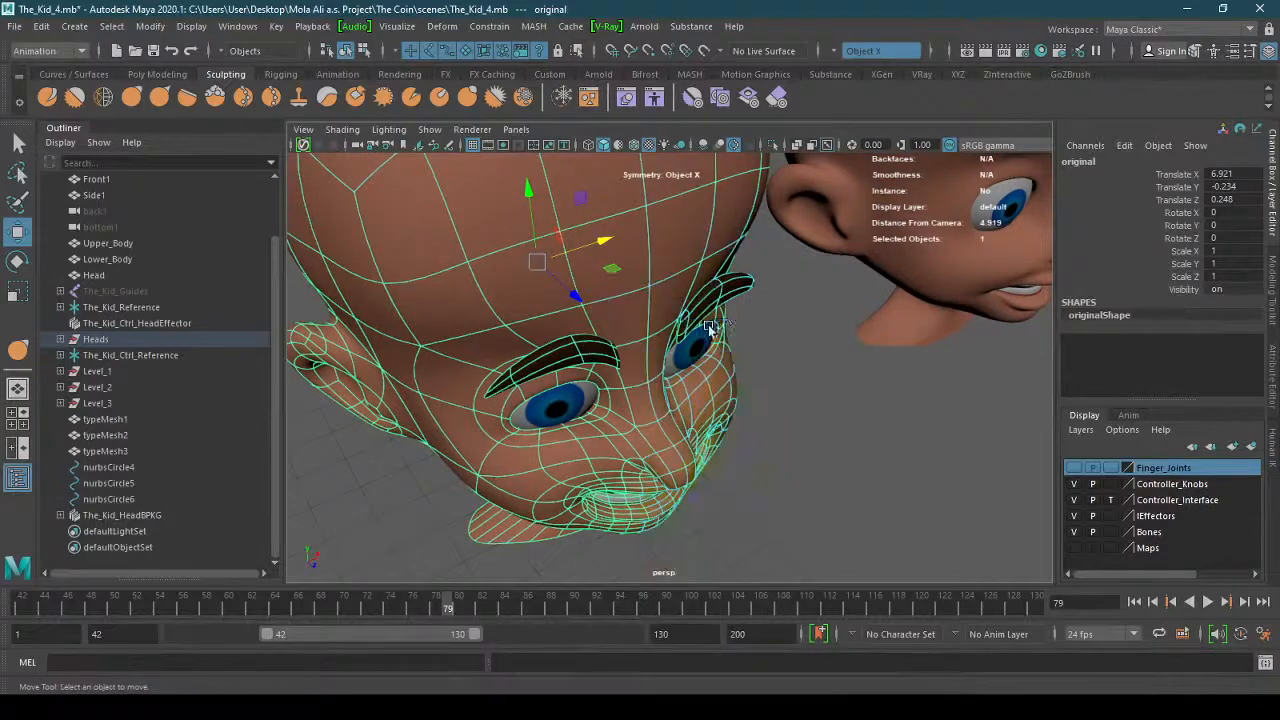
{"action": "double_click", "coordinate": [722, 302]}
{"action": "left_click_drag", "start_coordinate": [766, 327], "coordinate": [722, 370], "text": "alt"}
Switch to edge mode and select individual edges around the middle and outer end of the eyebrow.
{"action": "right_click_drag", "start_coordinate": [720, 283], "coordinate": [703, 290]}
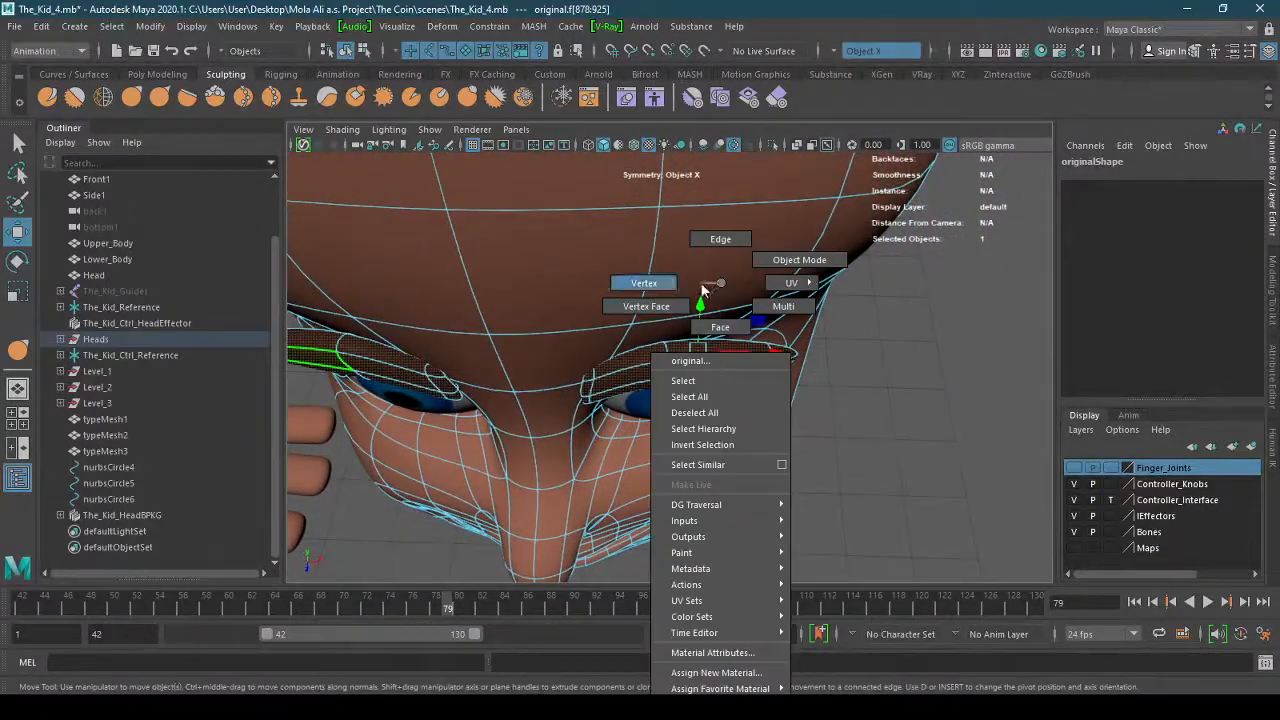
{"action": "right_click_drag", "start_coordinate": [711, 246], "coordinate": [713, 247]}
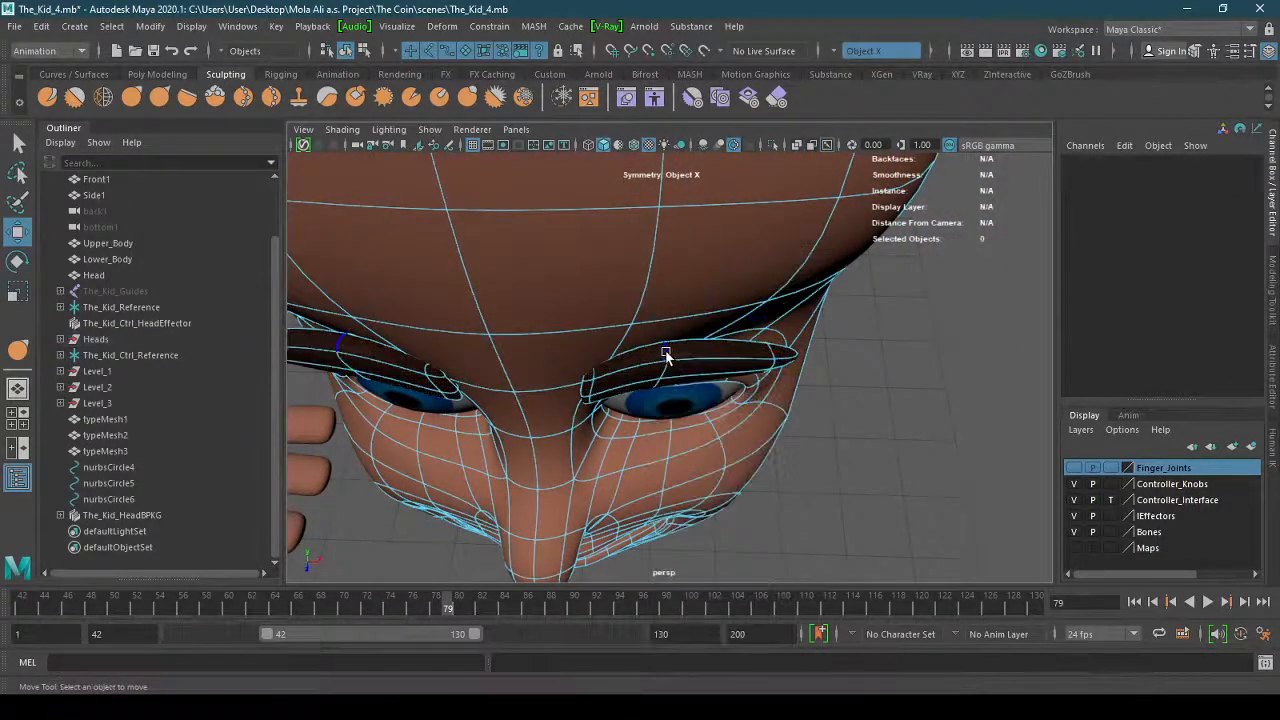
{"action": "left_click", "coordinate": [666, 356]}
{"action": "left_click_drag", "start_coordinate": [646, 436], "coordinate": [634, 350]}
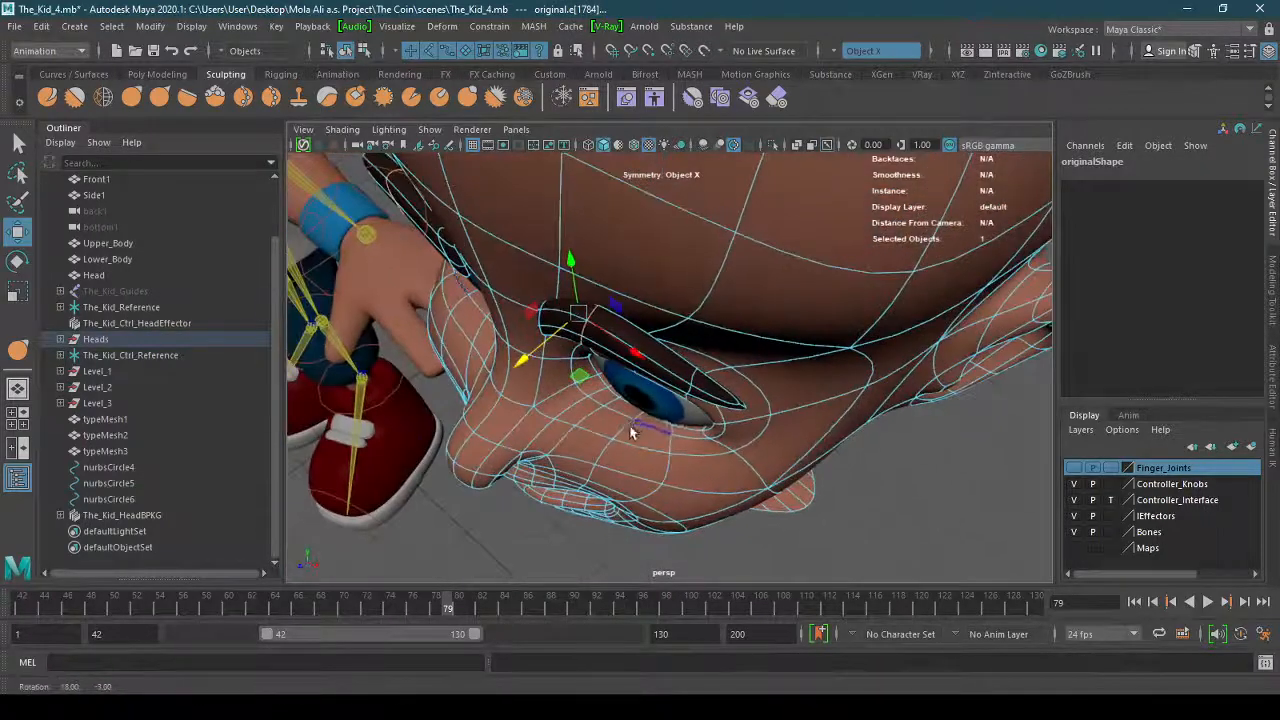
{"action": "left_click", "coordinate": [694, 381]}
{"action": "left_click_drag", "start_coordinate": [651, 441], "coordinate": [800, 285]}
{"action": "left_click", "coordinate": [662, 307]}
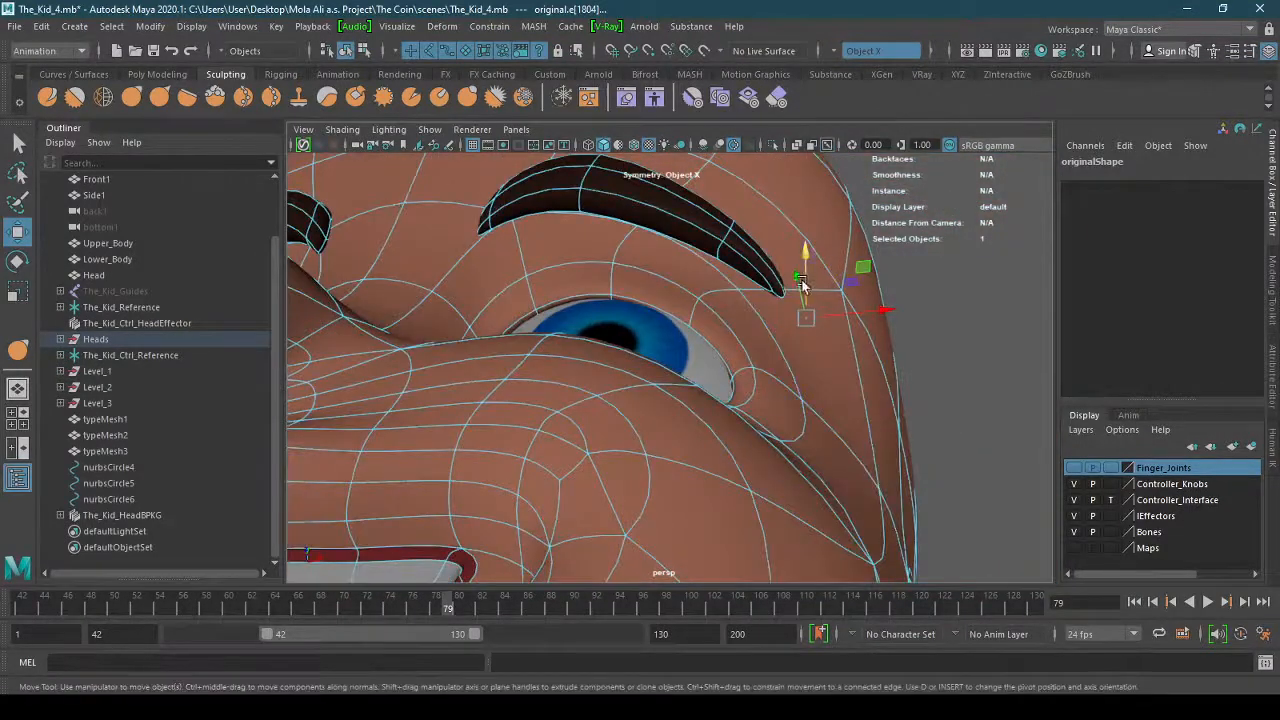
{"action": "left_click", "coordinate": [790, 300]}
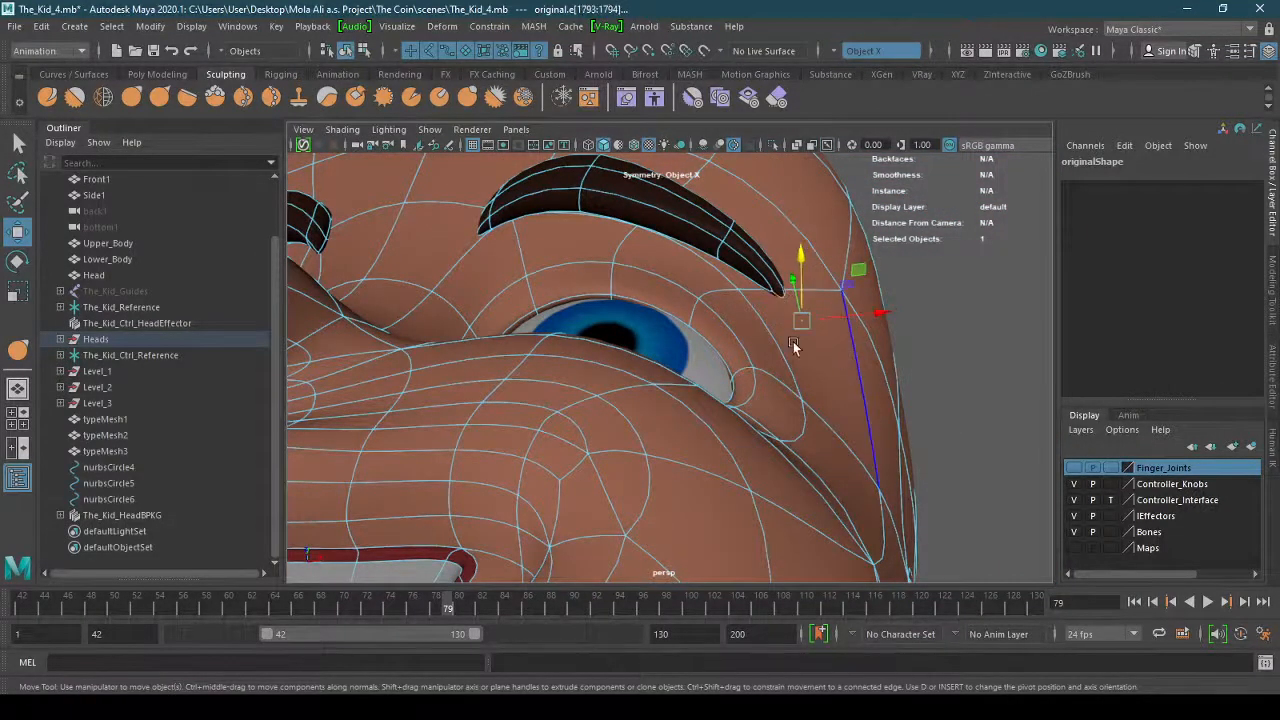
Try to move an edge of the smiling head's upper teeth slightly down, undo it and select a neighbouring edge.
{"action": "left_click_drag", "start_coordinate": [793, 341], "coordinate": [766, 313], "text": "alt"}
{"action": "right_click_drag", "start_coordinate": [766, 313], "coordinate": [513, 362], "text": "alt"}
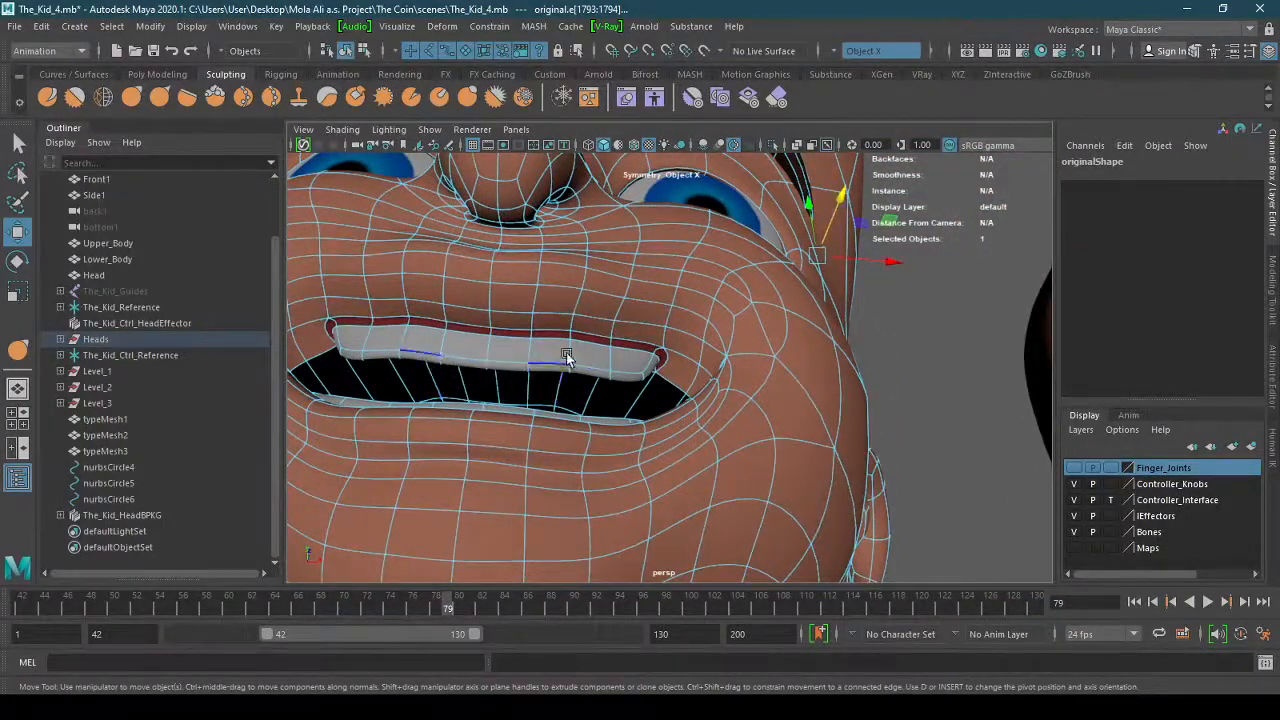
{"action": "left_click_drag", "start_coordinate": [566, 352], "coordinate": [472, 320], "text": "alt"}
{"action": "left_click", "coordinate": [472, 320]}
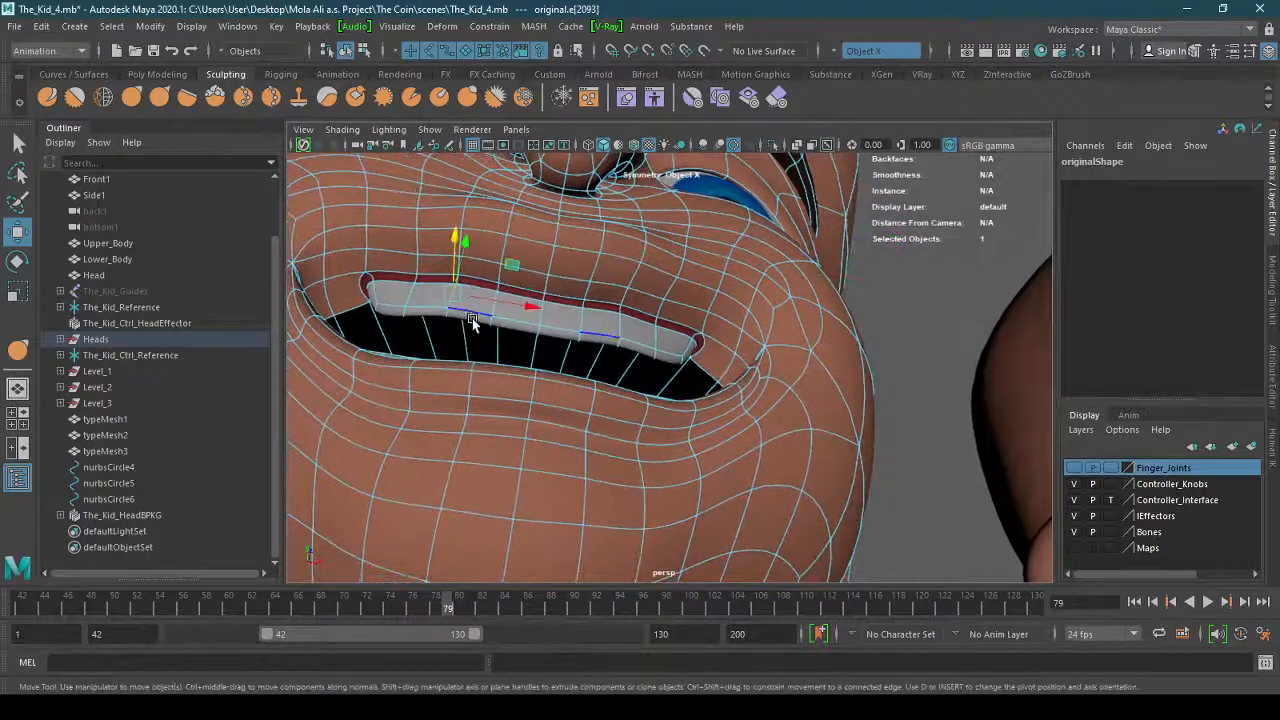
{"action": "left_click_drag", "start_coordinate": [455, 253], "coordinate": [452, 257]}
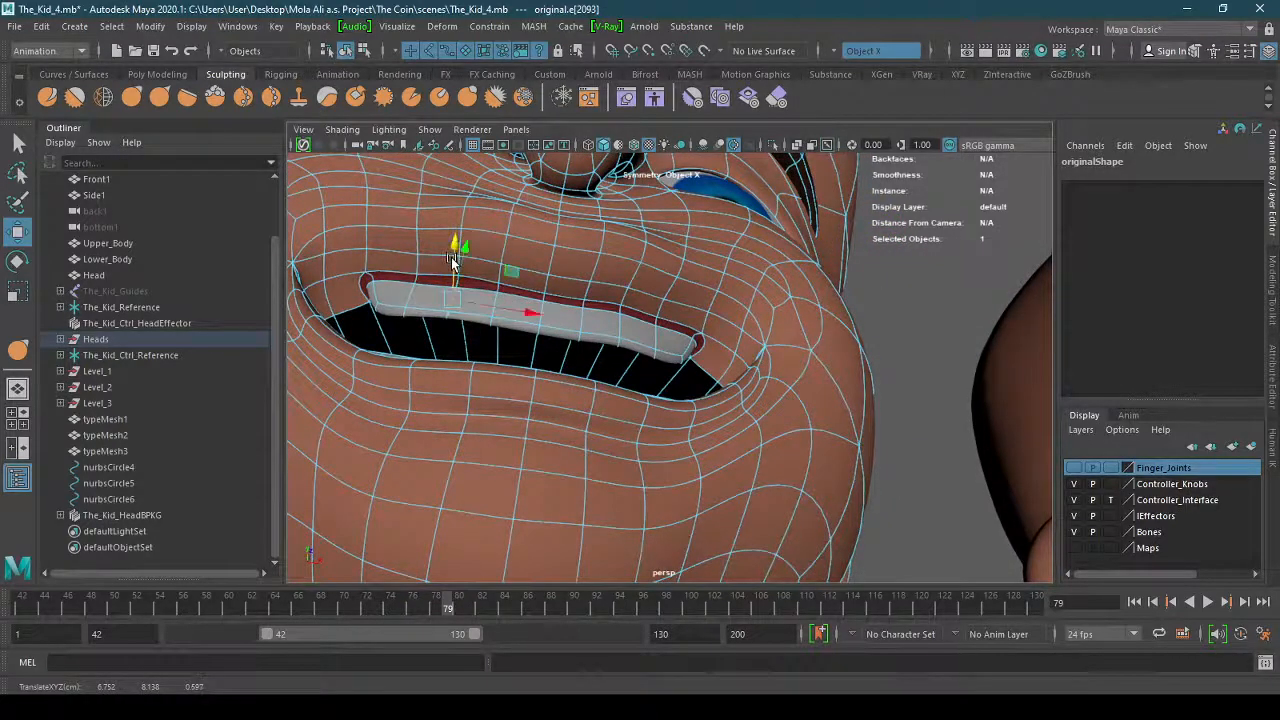
{"action": "key", "text": "ctrl+z"}
{"action": "left_click", "coordinate": [658, 337]}
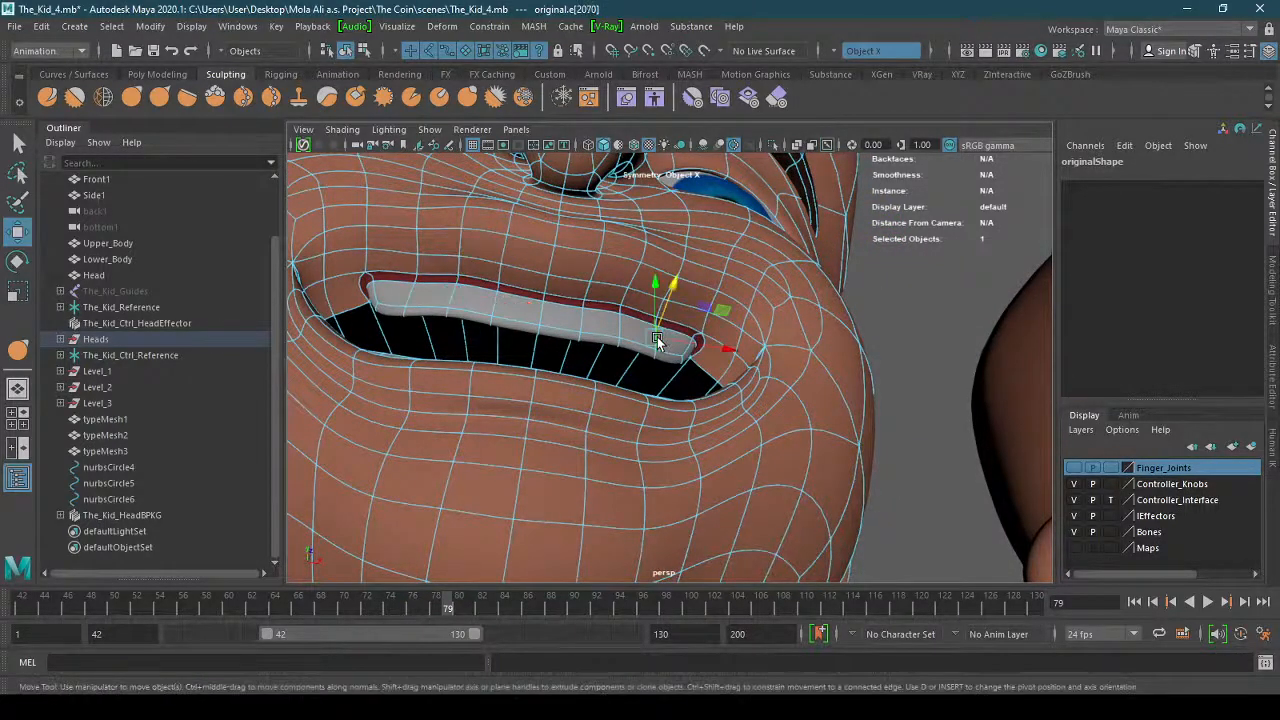
Return the smiling head to object mode, clear the selection and bring both duplicated heads into view.
{"action": "left_click_drag", "start_coordinate": [817, 321], "coordinate": [692, 381], "text": "alt"}
{"action": "right_click_drag", "start_coordinate": [692, 285], "coordinate": [756, 263]}
{"action": "left_click", "coordinate": [848, 344]}
{"action": "right_click_drag", "start_coordinate": [848, 344], "coordinate": [793, 361], "text": "alt"}
{"action": "left_click_drag", "start_coordinate": [828, 362], "coordinate": [833, 389], "text": "alt"}
{"action": "right_click_drag", "start_coordinate": [833, 389], "coordinate": [720, 403], "text": "alt"}
{"action": "left_click_drag", "start_coordinate": [720, 403], "coordinate": [781, 425], "text": "alt"}
{"action": "right_click_drag", "start_coordinate": [781, 425], "coordinate": [663, 406], "text": "alt"}
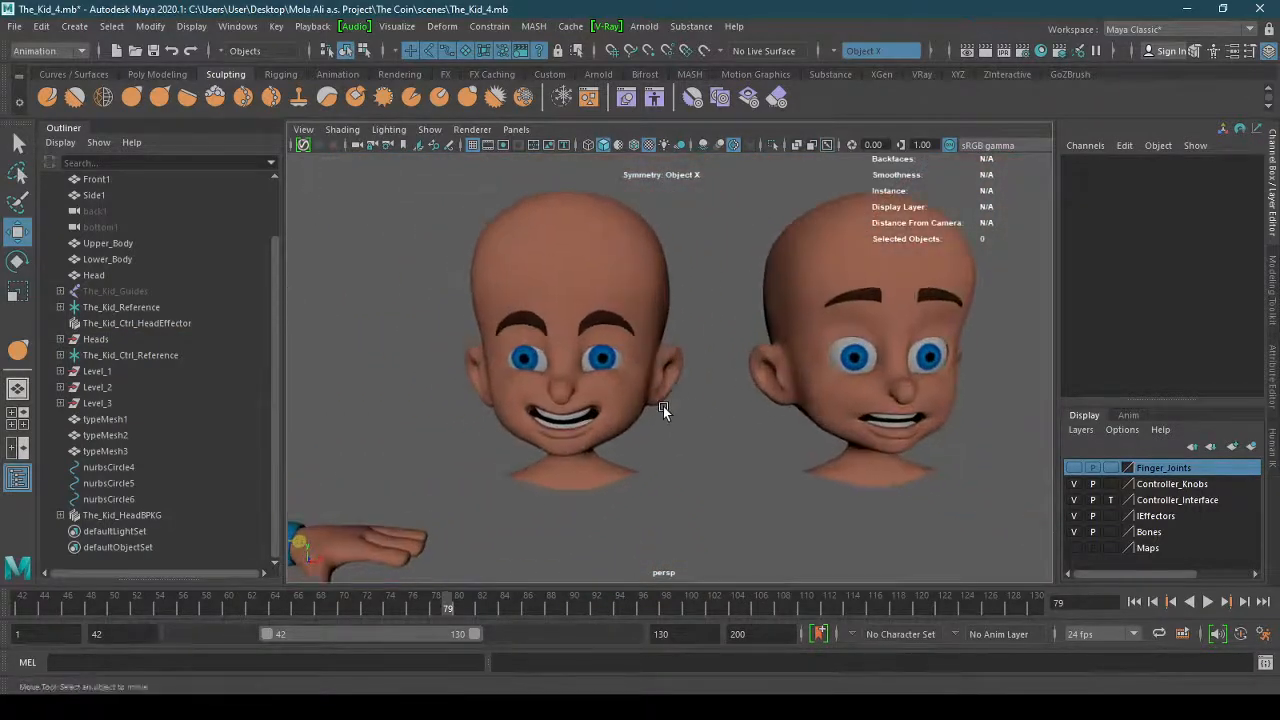
{"action": "left_click_drag", "start_coordinate": [663, 406], "coordinate": [667, 406], "text": "alt"}
Rename the smiling head as Smile and check its entry inside the Heads group.
{"action": "left_click", "coordinate": [566, 285]}
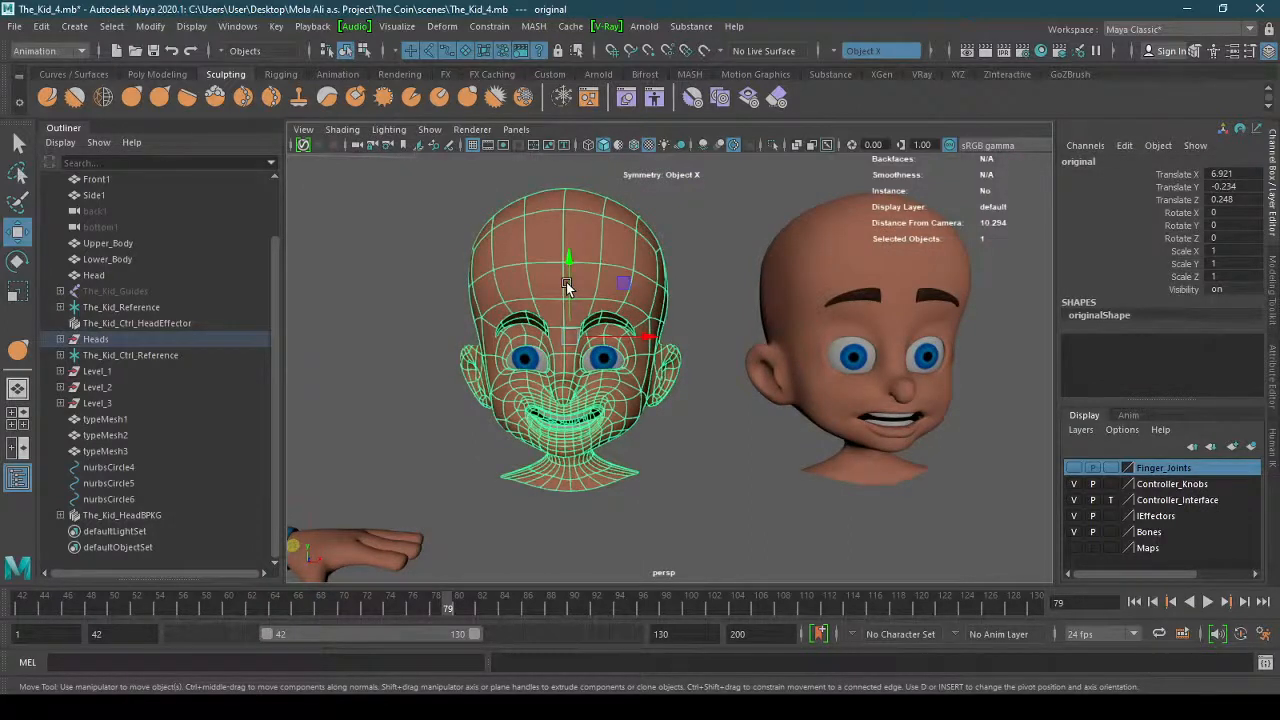
{"action": "left_click", "coordinate": [1079, 161]}
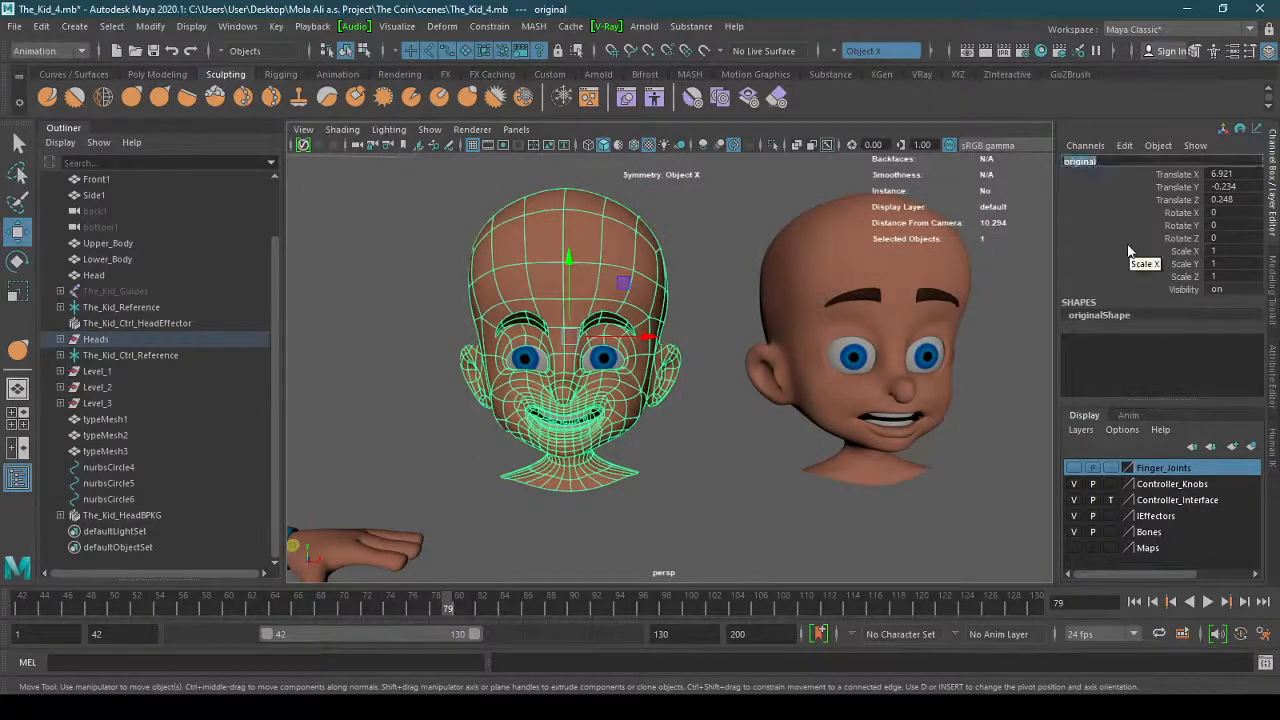
{"action": "type", "text": "Smile"}
{"action": "key", "text": "Return"}
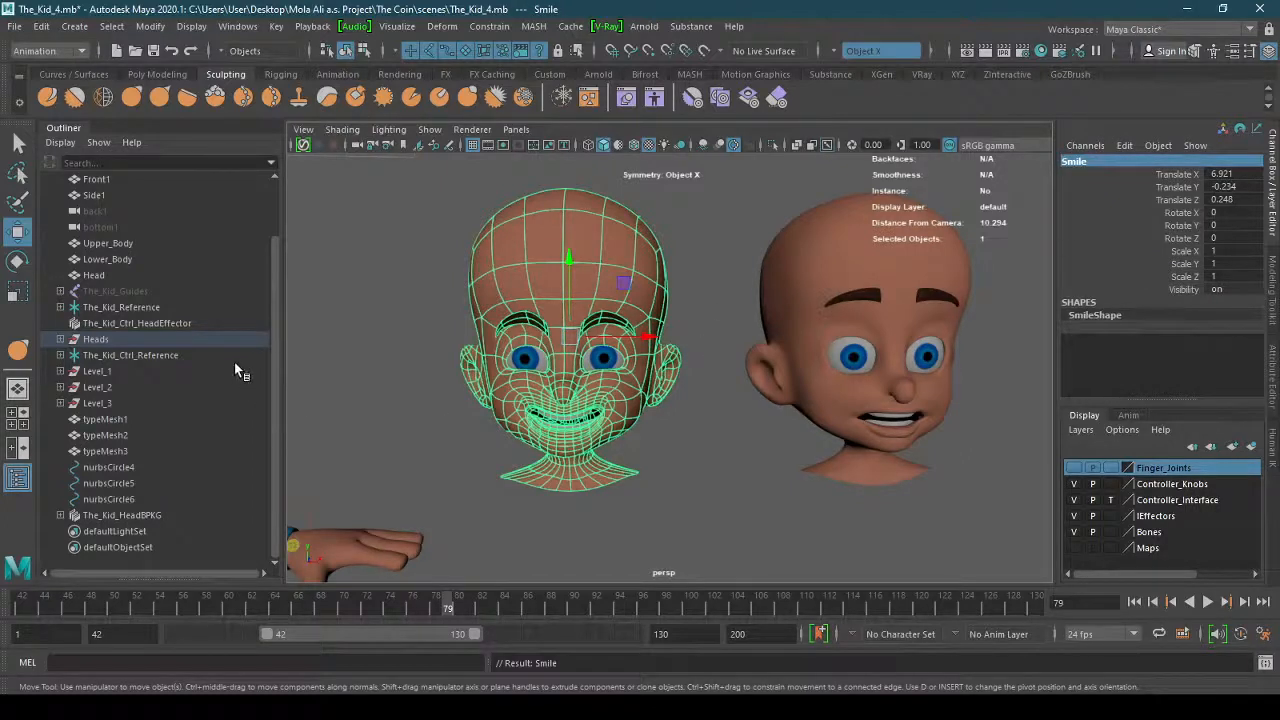
{"action": "left_click", "coordinate": [60, 339]}
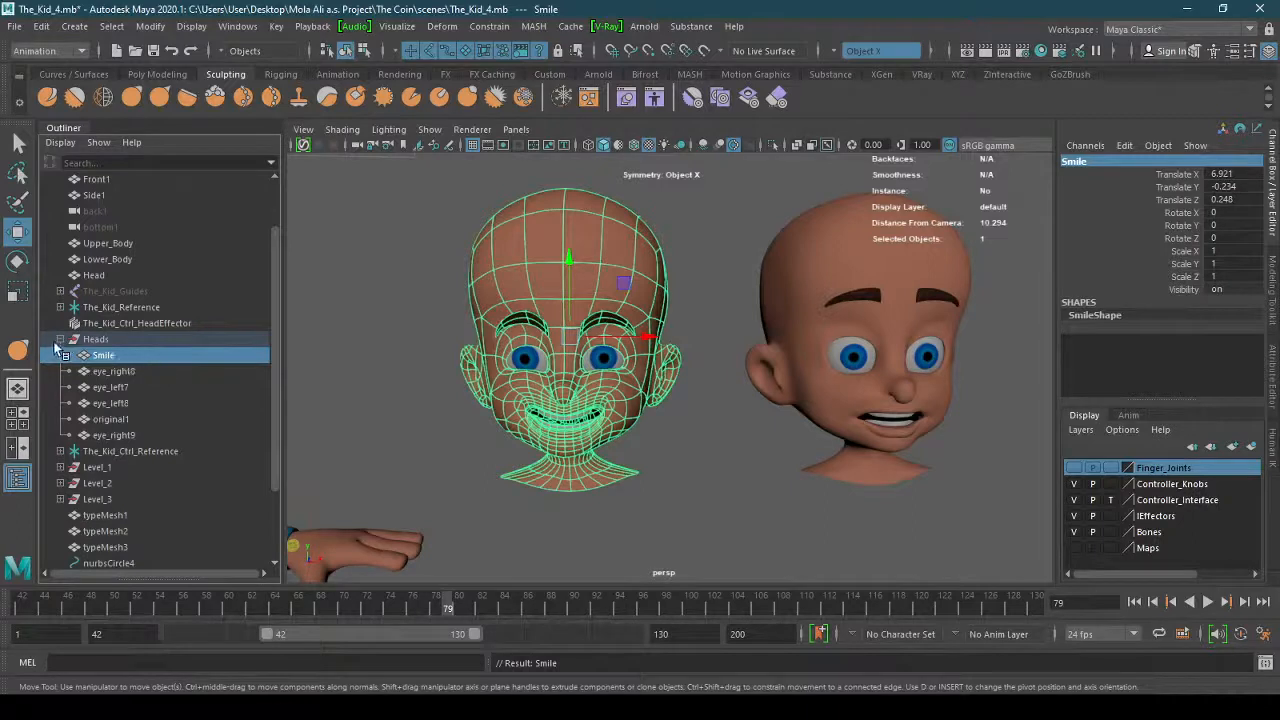
{"action": "left_click", "coordinate": [60, 339]}
Hide both eyeballs of the Smile head.
{"action": "left_click", "coordinate": [676, 444]}
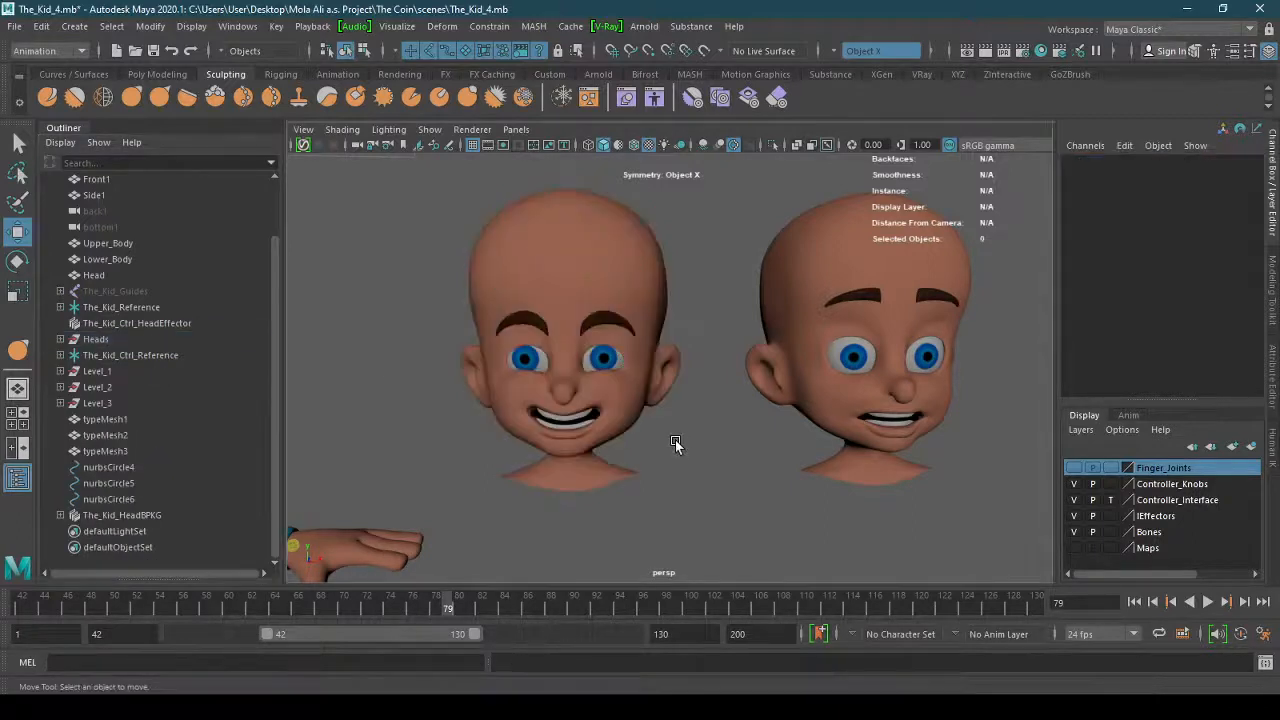
{"action": "left_click", "coordinate": [603, 362]}
{"action": "key", "text": "ctrl+h"}
{"action": "left_click", "coordinate": [535, 360]}
{"action": "key", "text": "ctrl+h"}
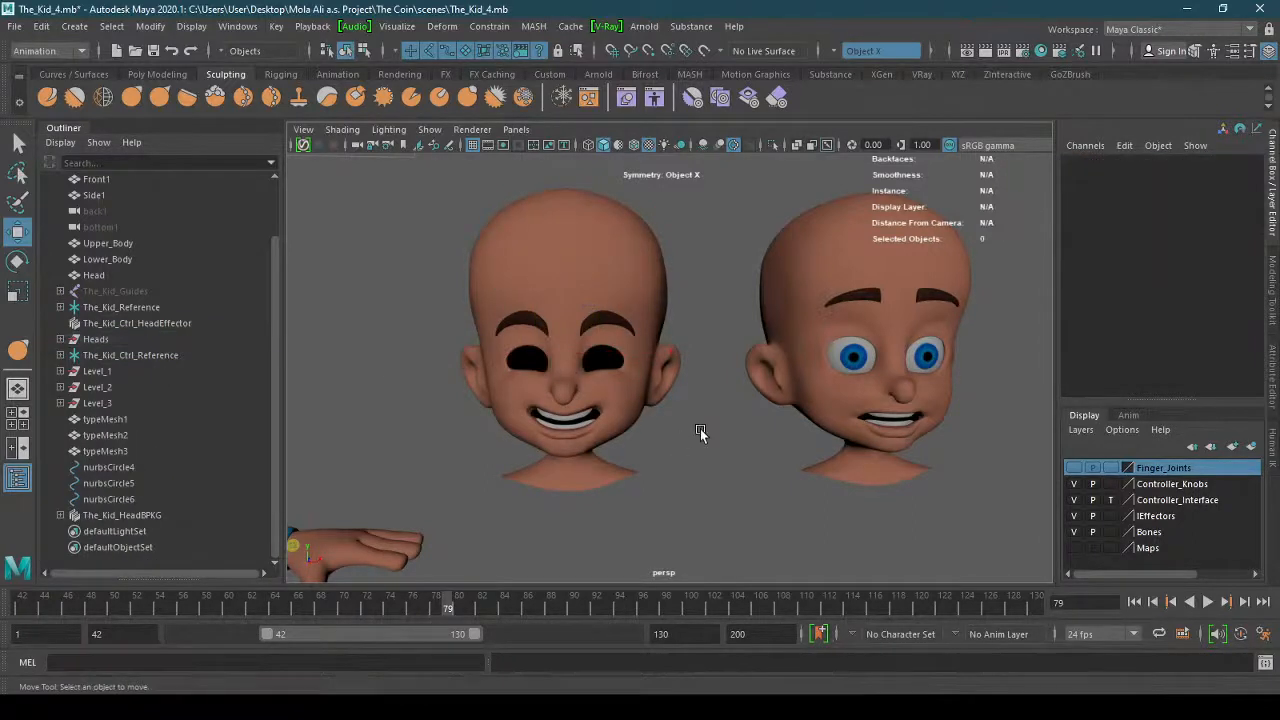
Select the unsculpted second head, focus on its mouth area and activate the Grab sculpting tool.
{"action": "left_click", "coordinate": [878, 425]}
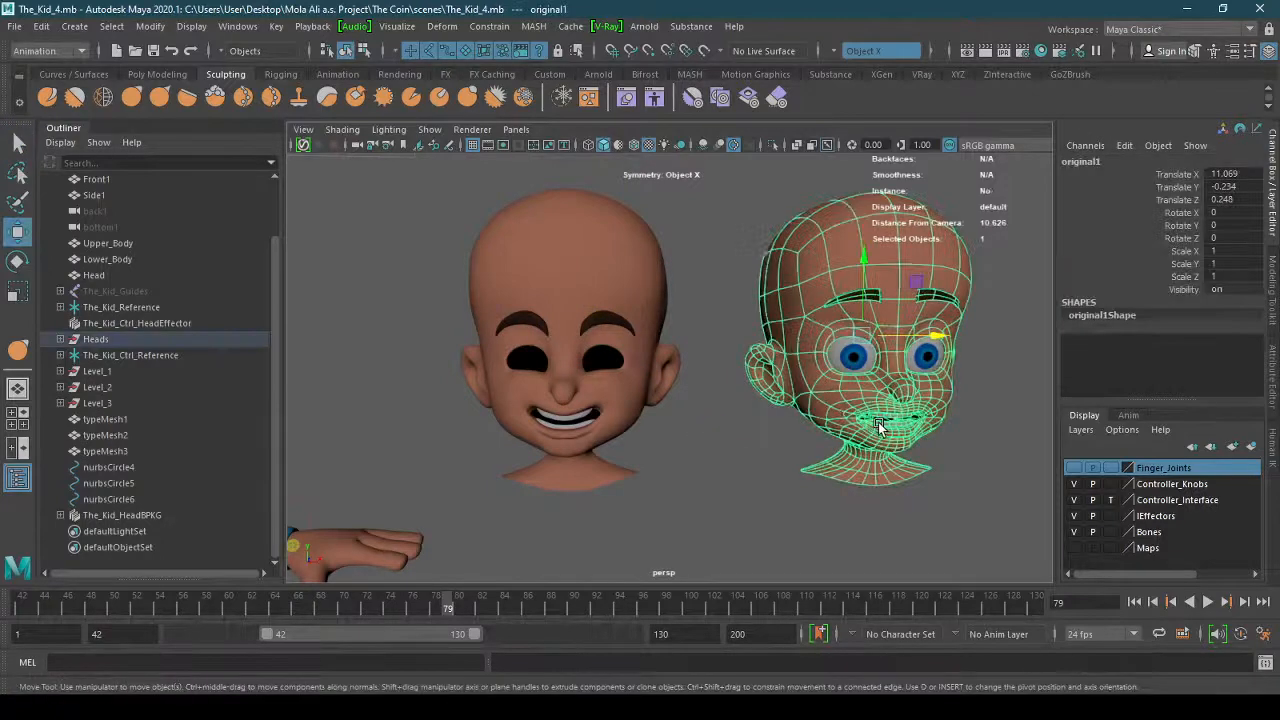
{"action": "key", "text": "f"}
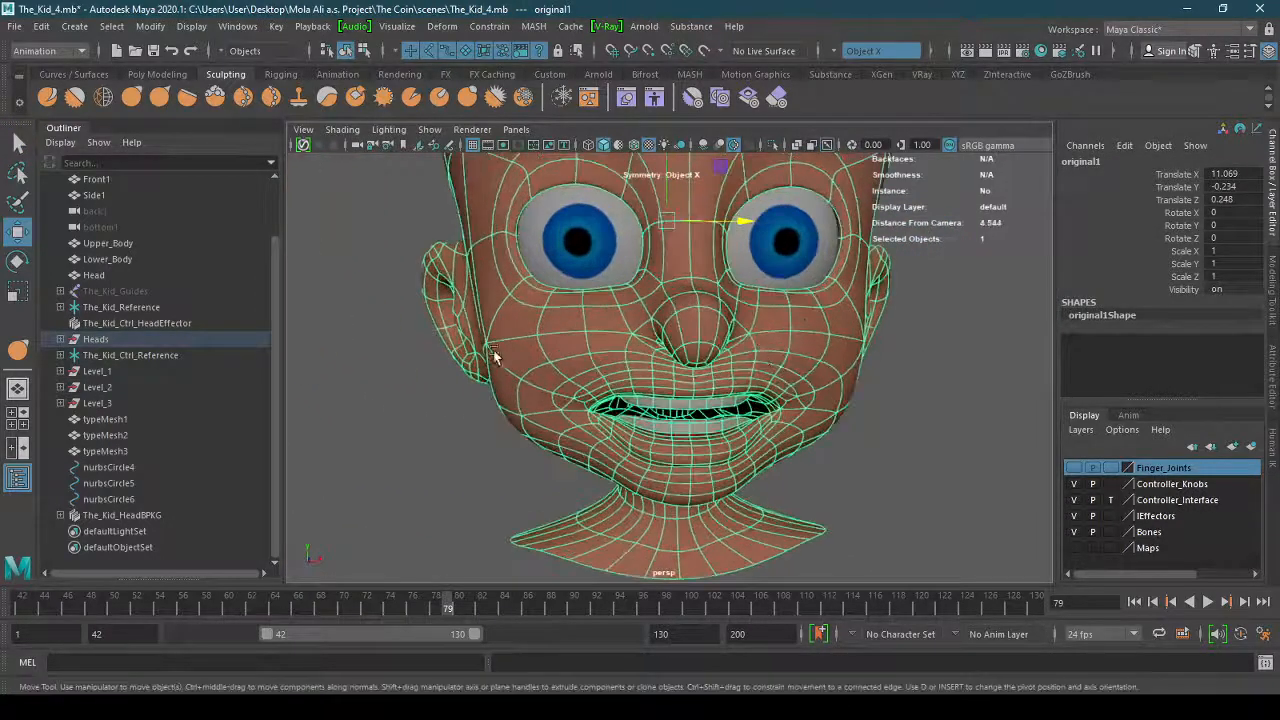
{"action": "left_click", "coordinate": [131, 96]}
{"action": "mouse_move", "coordinate": [808, 470]}
{"action": "left_mouse_down", "text": "alt"}
{"action": "mouse_move", "coordinate": [728, 445]}
{"action": "mouse_move", "coordinate": [757, 470]}
{"action": "left_mouse_up", "text": "alt"}
Try Grab strokes around the second head's mouth, lips and chin, undoing them.
{"action": "key", "text": "ctrl+z"}
{"action": "key", "text": "ctrl+z"}
{"action": "key", "text": "ctrl+z"}
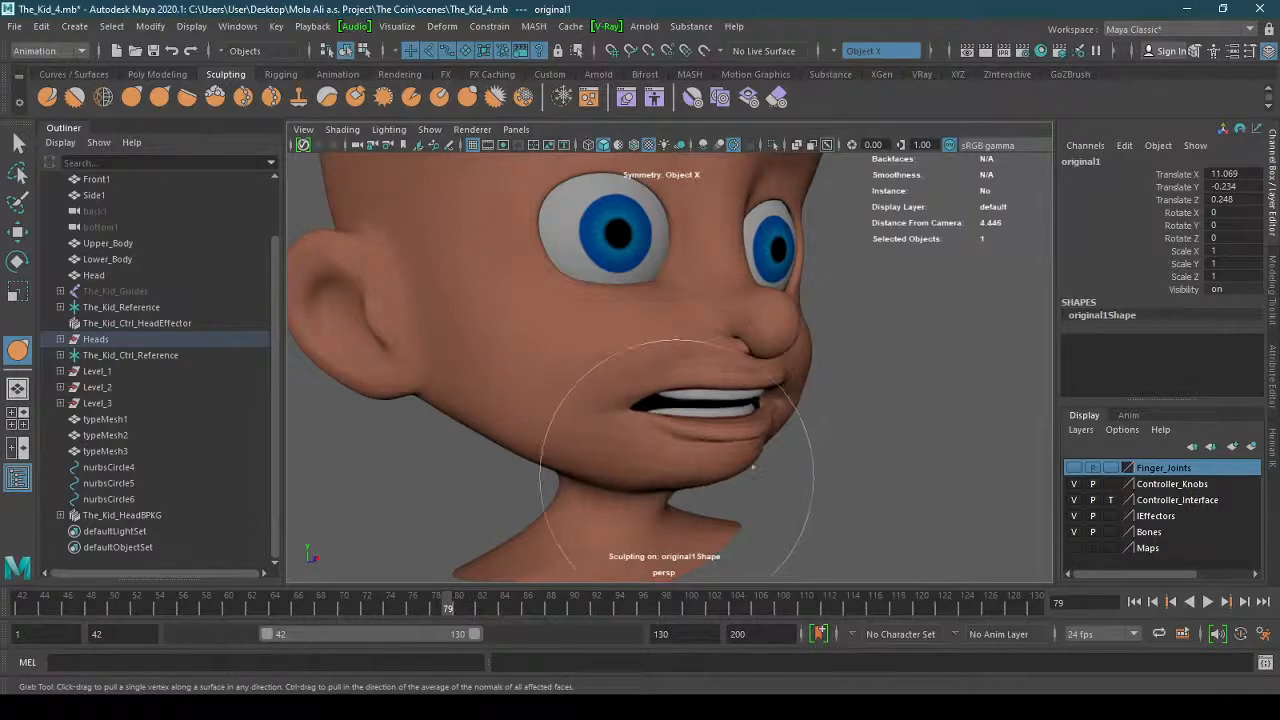
{"action": "key", "text": "ctrl+z"}
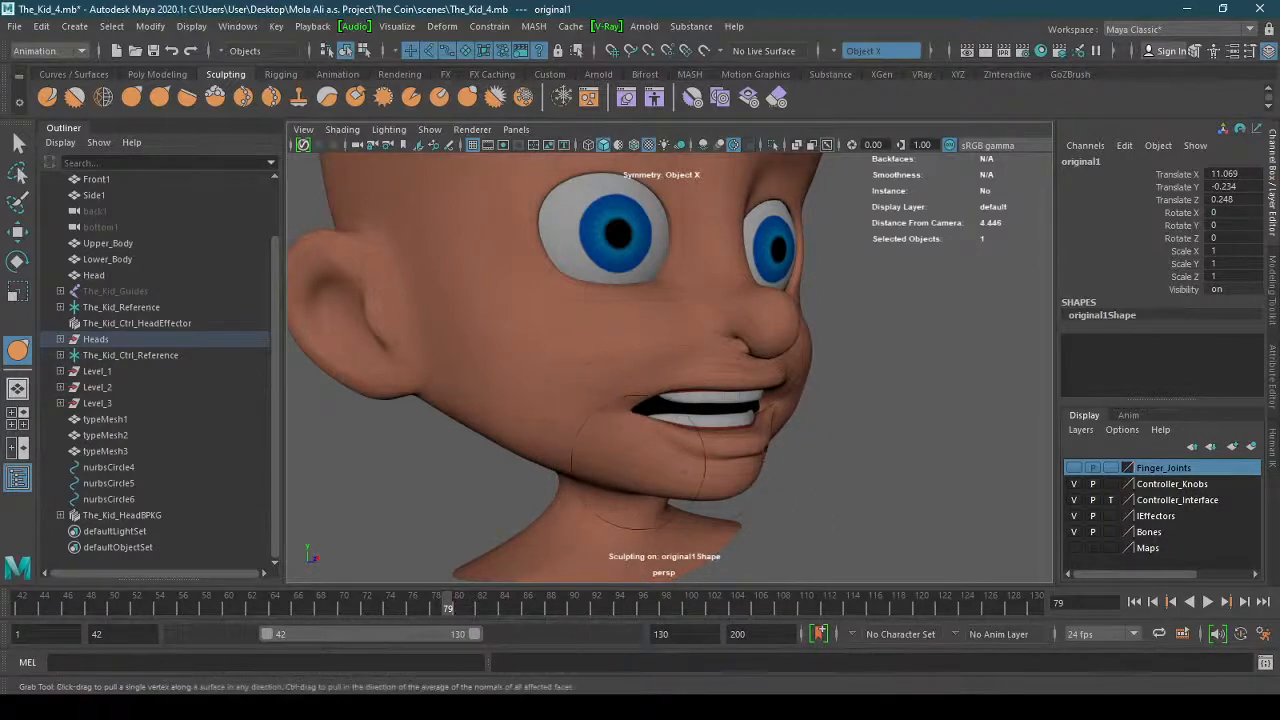
{"action": "key", "text": "ctrl+z"}
{"action": "key", "text": "ctrl+z"}
{"action": "key", "text": "ctrl+z"}
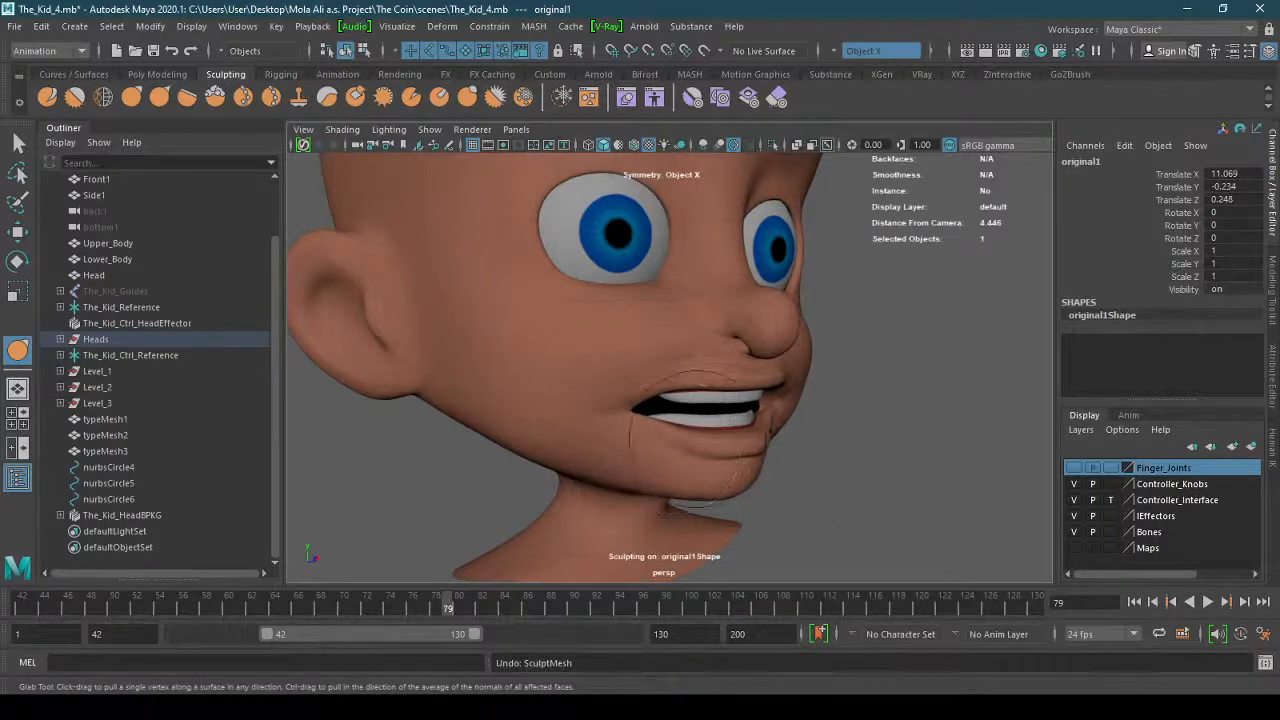
{"action": "key", "text": "ctrl+z"}
{"action": "key", "text": "ctrl+z"}
{"action": "key", "text": "ctrl+z"}
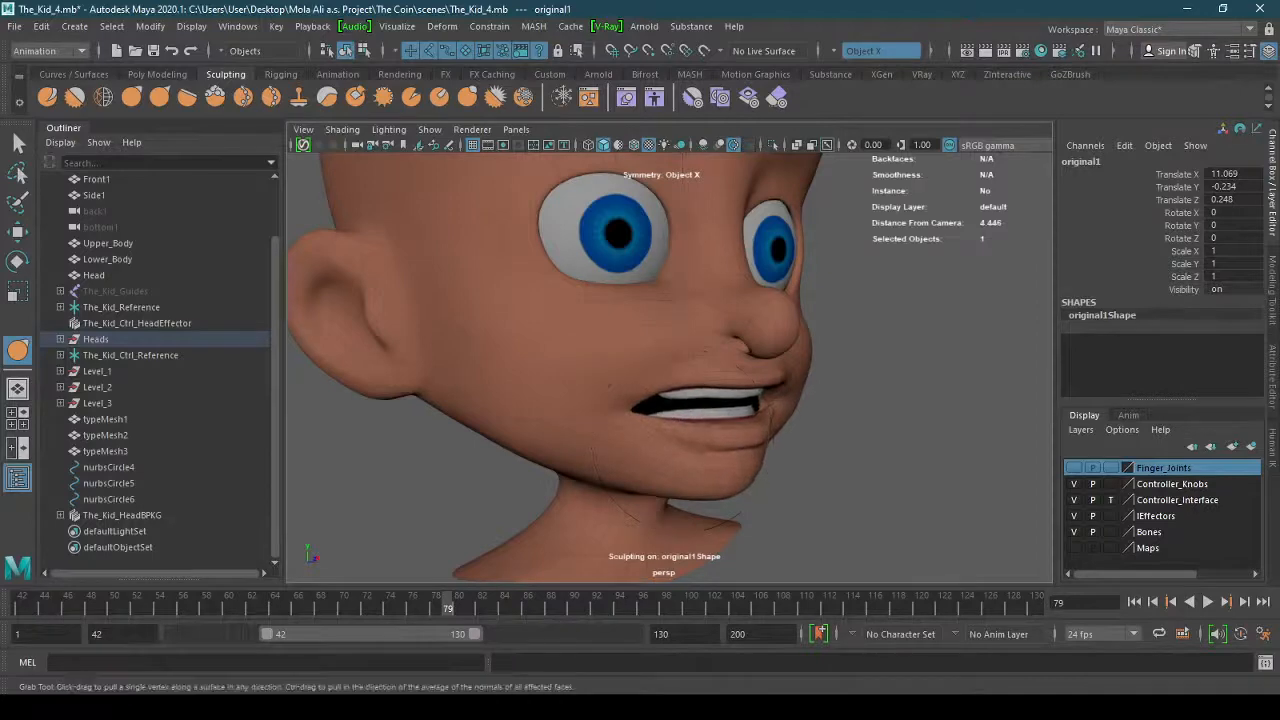
{"action": "left_click_drag", "start_coordinate": [768, 437], "coordinate": [783, 463], "text": "alt"}
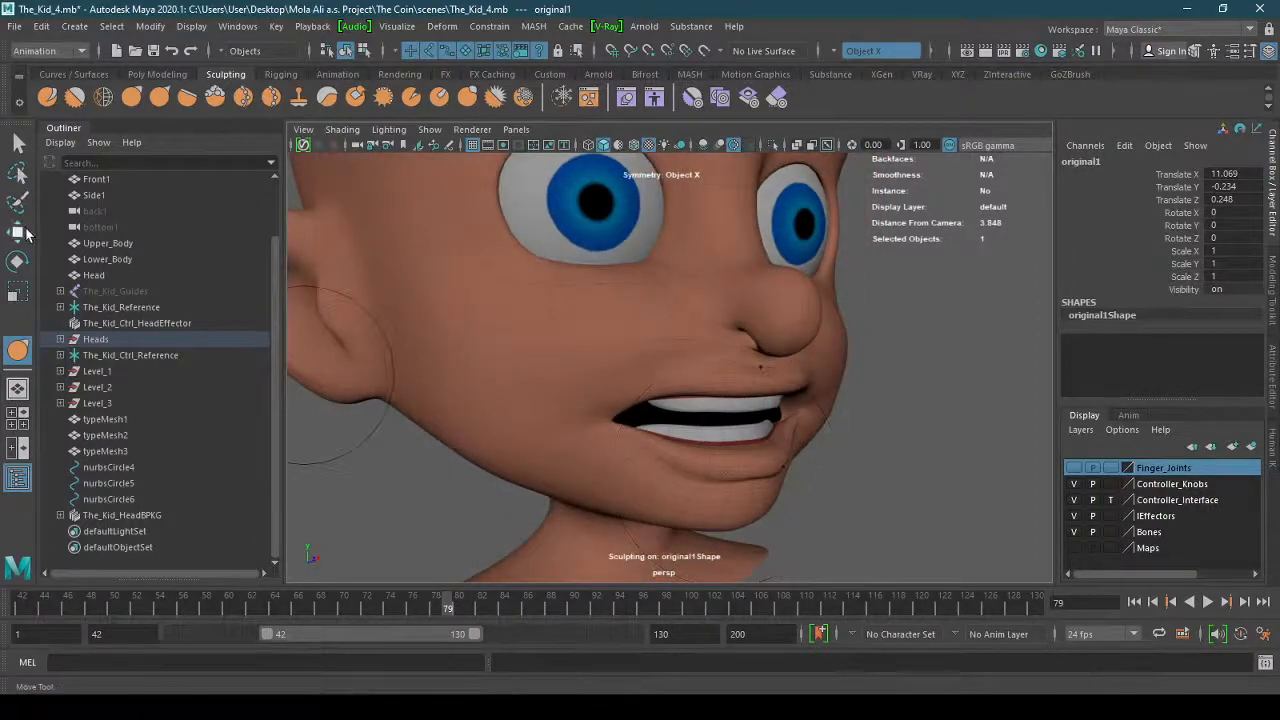
Activate the Move tool, switch the second head to face mode and select the top faces of the lower teeth.
{"action": "left_click", "coordinate": [18, 232]}
{"action": "left_click_drag", "start_coordinate": [600, 430], "coordinate": [707, 457], "text": "alt"}
{"action": "right_click_drag", "start_coordinate": [707, 283], "coordinate": [710, 338]}
{"action": "left_click_drag", "start_coordinate": [714, 469], "coordinate": [680, 418], "text": "alt"}
{"action": "scroll", "coordinate": [760, 430], "scroll_direction": "up", "scroll_amount": 4}
{"action": "left_click", "coordinate": [642, 393]}
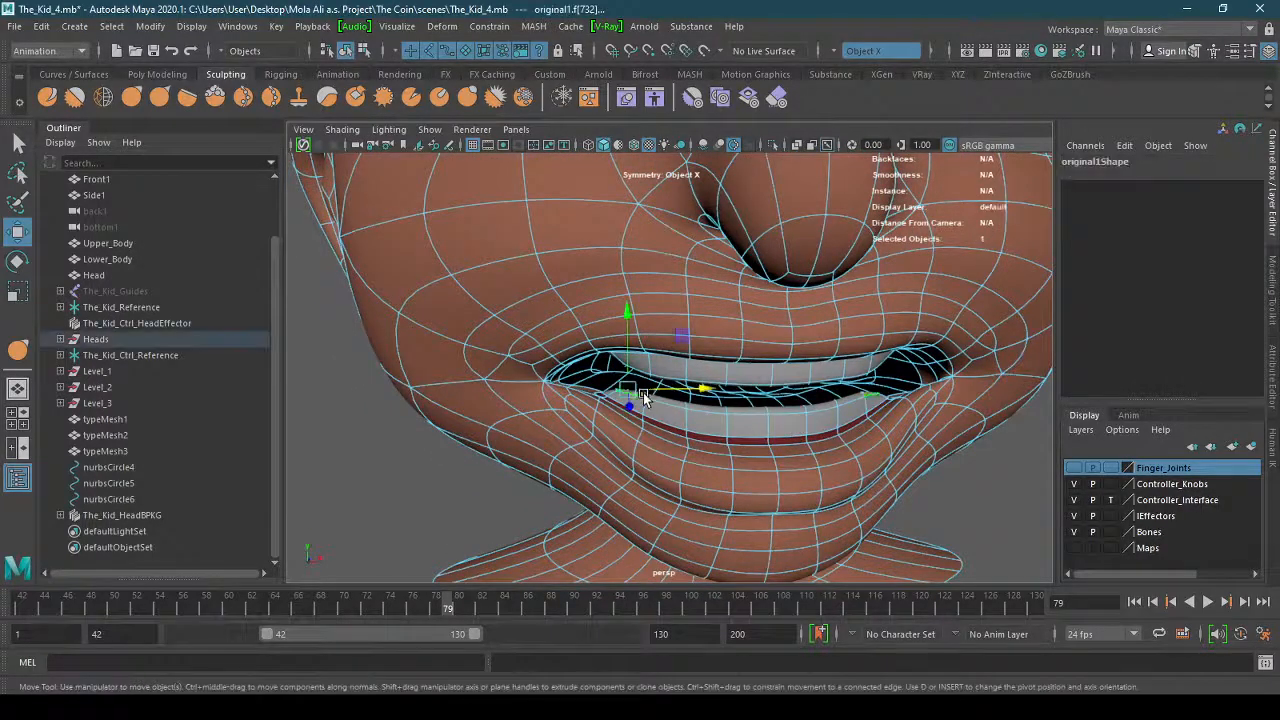
{"action": "left_click", "coordinate": [754, 410], "text": "shift"}
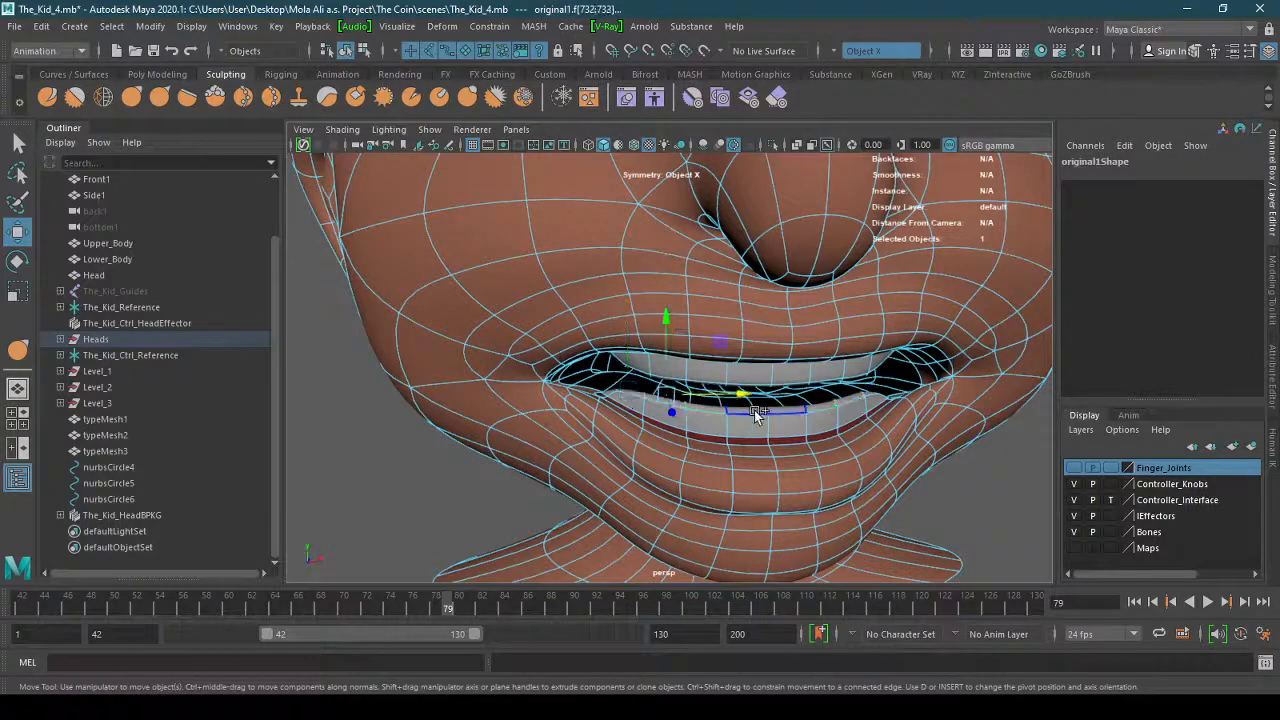
Enable soft selection with a falloff radius of about 0.3 and raise the lower teeth and lip toward the upper teeth.
{"action": "key", "text": "b"}
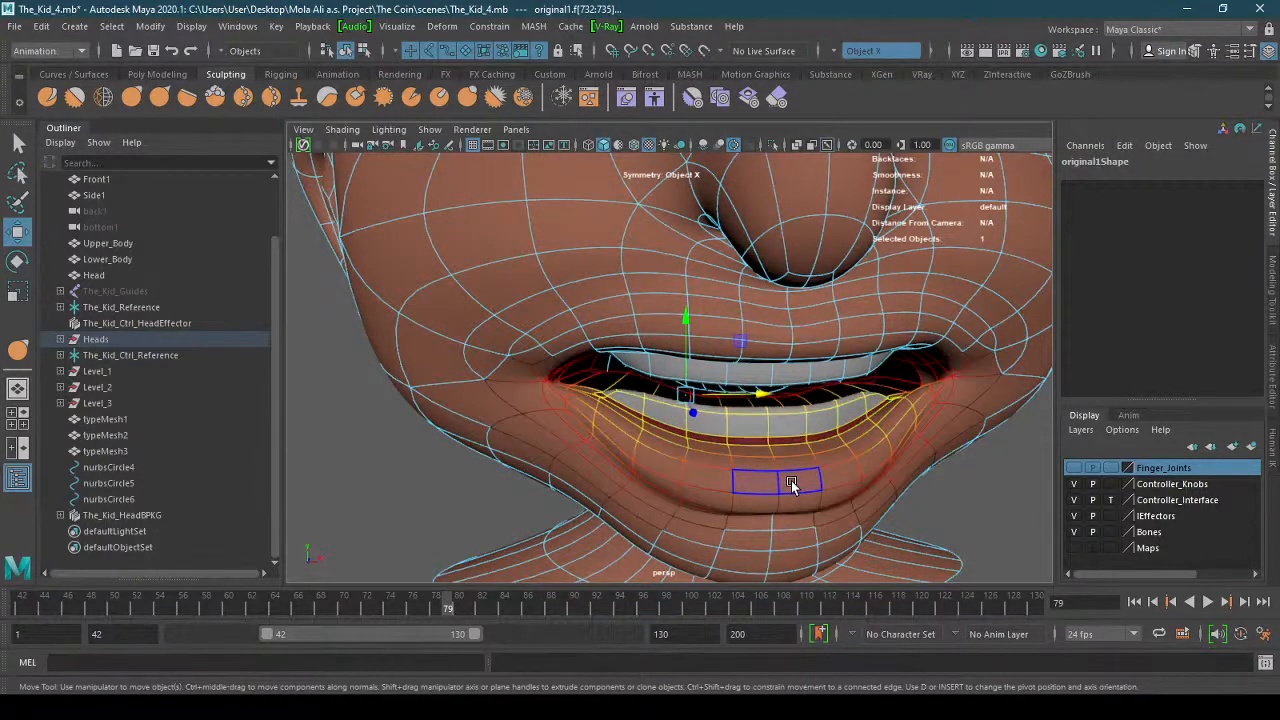
{"action": "left_click_drag", "start_coordinate": [791, 480], "coordinate": [772, 458], "text": "alt"}
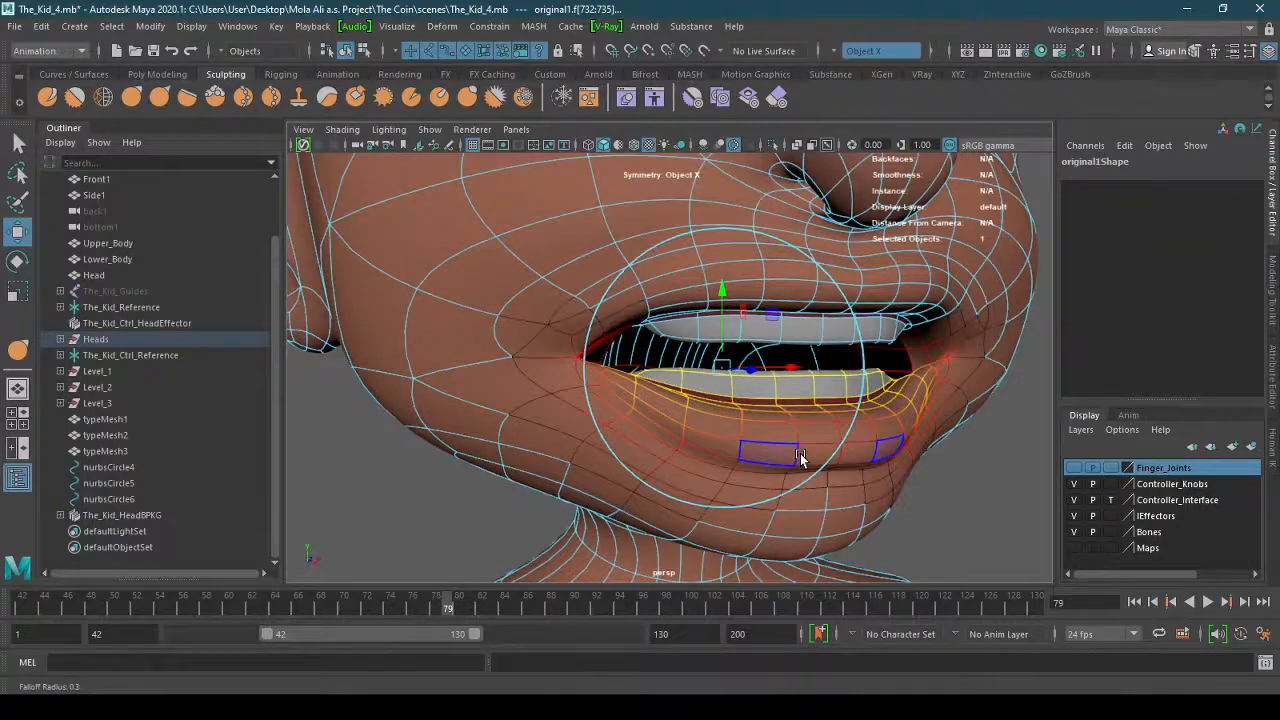
{"action": "left_click_drag", "start_coordinate": [801, 457], "coordinate": [797, 460]}
{"action": "left_click_drag", "start_coordinate": [709, 476], "coordinate": [626, 457], "text": "alt"}
{"action": "right_click_drag", "start_coordinate": [626, 457], "coordinate": [649, 440], "text": "alt"}
{"action": "left_click_drag", "start_coordinate": [649, 440], "coordinate": [634, 434], "text": "alt"}
{"action": "left_click_drag", "start_coordinate": [650, 364], "coordinate": [658, 297]}
{"action": "left_click_drag", "start_coordinate": [692, 340], "coordinate": [623, 340], "text": "alt"}
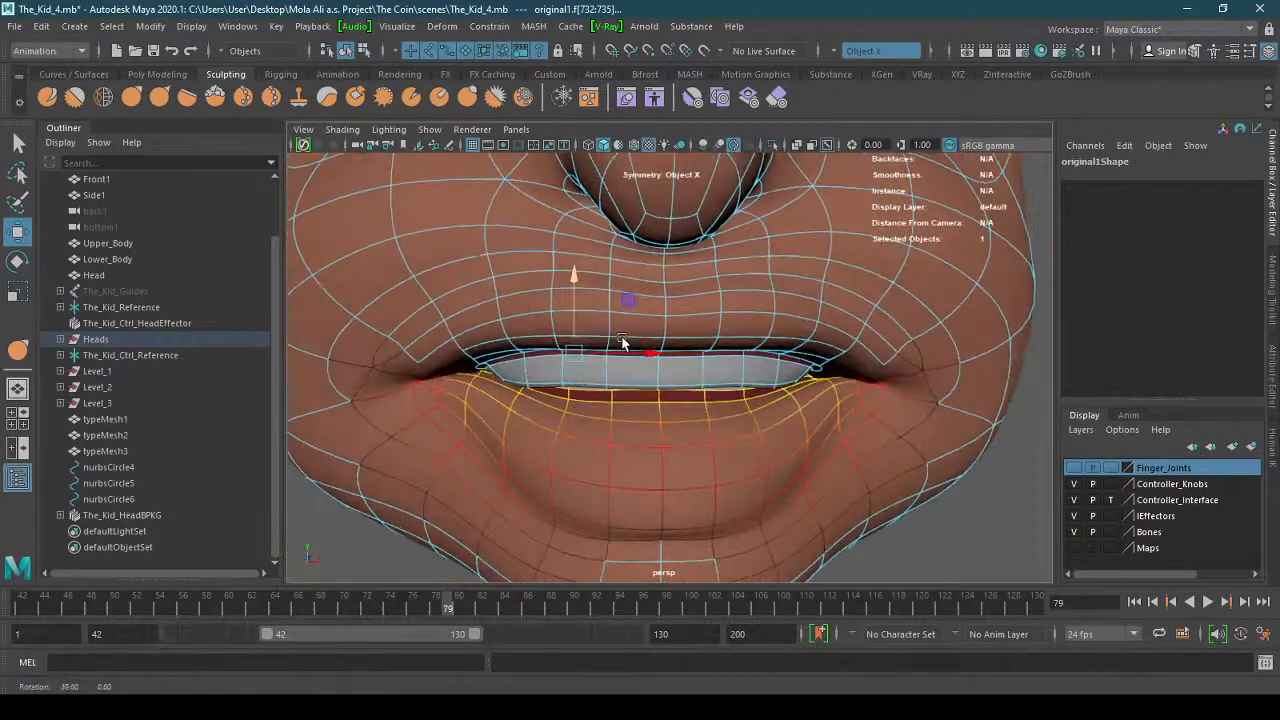
Select the bottom faces of the upper teeth symmetrically, keeping soft selection on.
{"action": "right_click_drag", "start_coordinate": [623, 340], "coordinate": [512, 398], "text": "alt"}
{"action": "left_click_drag", "start_coordinate": [512, 398], "coordinate": [765, 368], "text": "alt"}
{"action": "left_click_drag", "start_coordinate": [687, 339], "coordinate": [620, 330], "text": "alt"}
{"action": "left_click", "coordinate": [563, 305]}
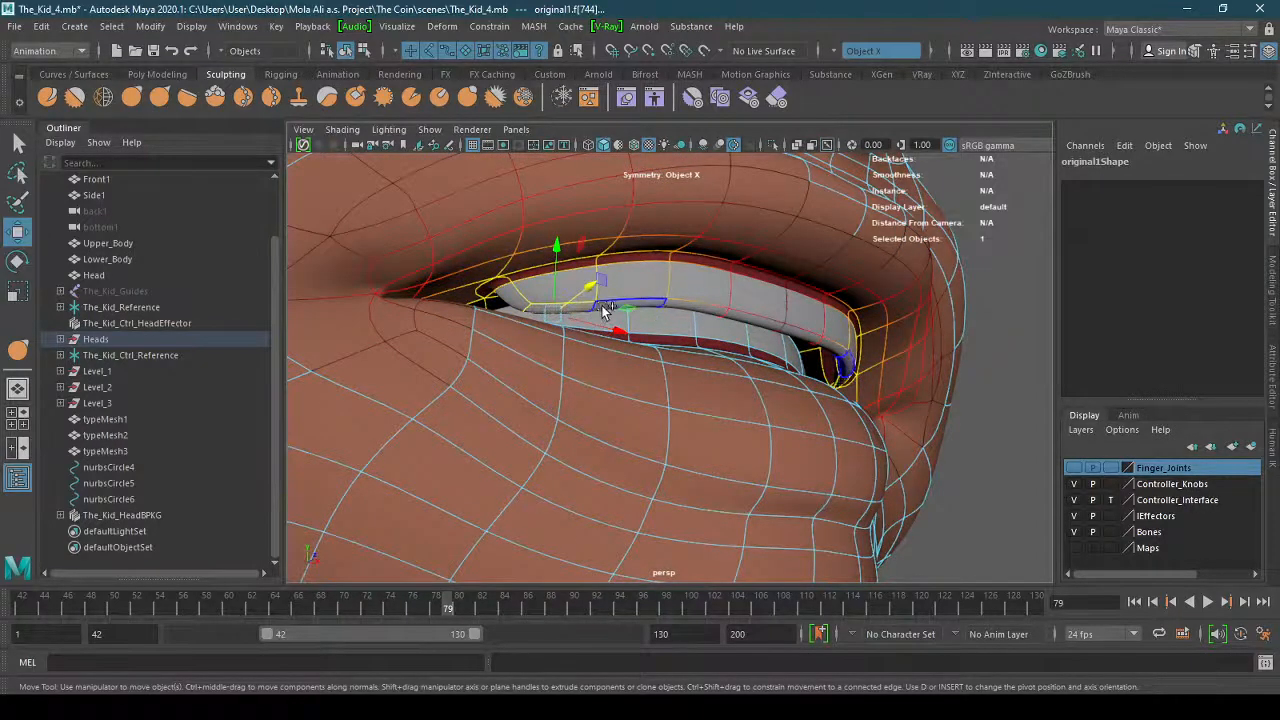
{"action": "left_click", "coordinate": [688, 306], "text": "shift"}
{"action": "left_click", "coordinate": [690, 306], "text": "shift"}
{"action": "left_click", "coordinate": [757, 325], "text": "shift"}
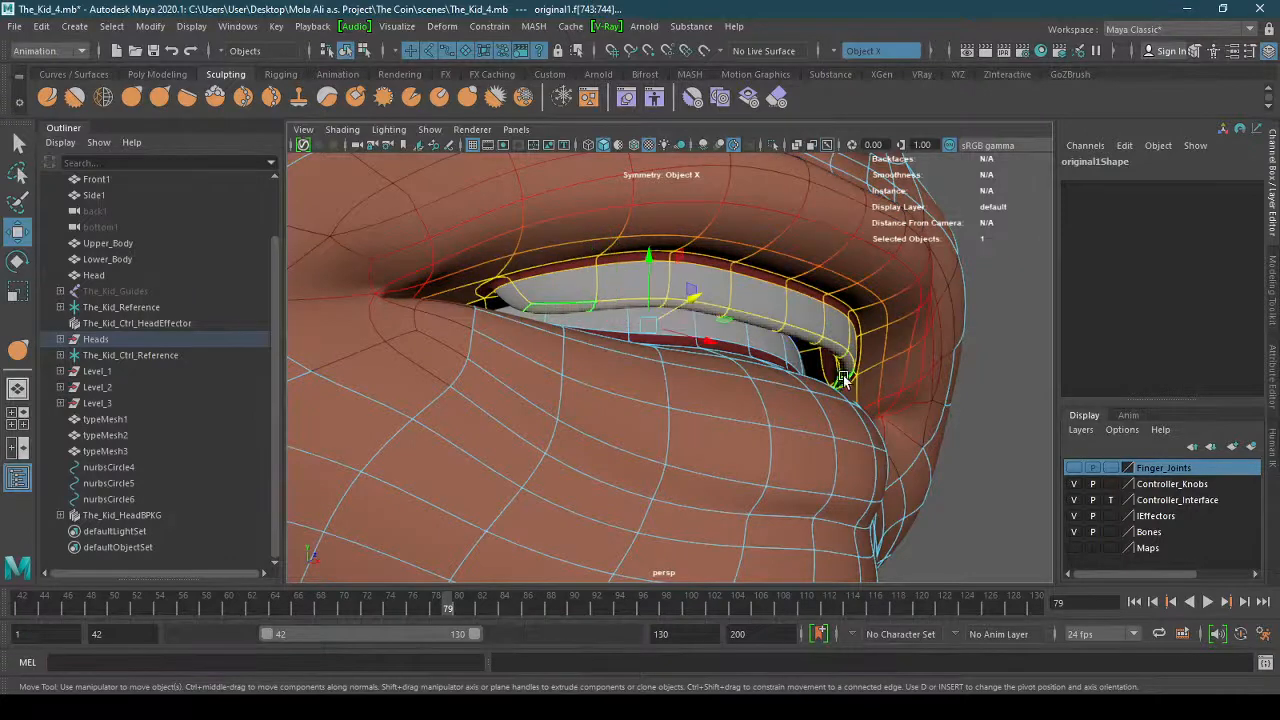
Try to lower and shift the upper teeth and lip, undo both moves, and toggle soft selection off and on.
{"action": "right_click_drag", "start_coordinate": [837, 377], "coordinate": [678, 408], "text": "alt"}
{"action": "left_click_drag", "start_coordinate": [662, 318], "coordinate": [809, 416]}
{"action": "key", "text": "ctrl+z"}
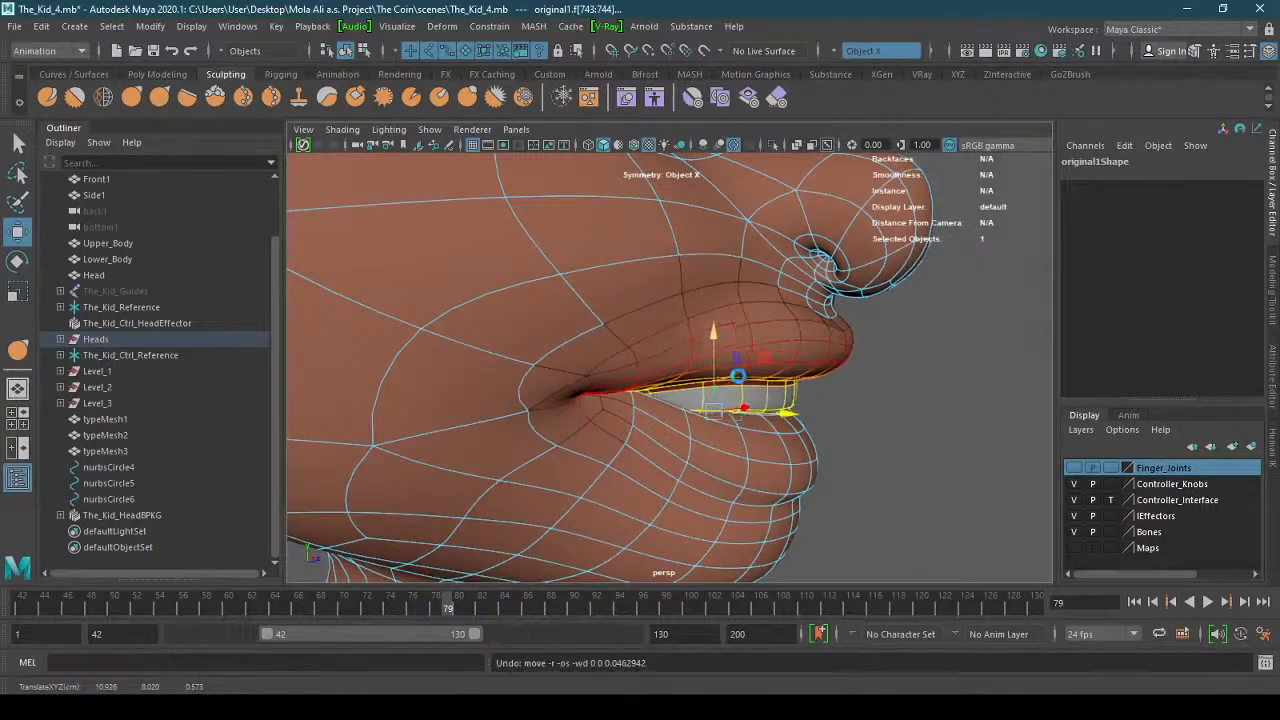
{"action": "key", "text": "ctrl+z"}
{"action": "key", "text": "b"}
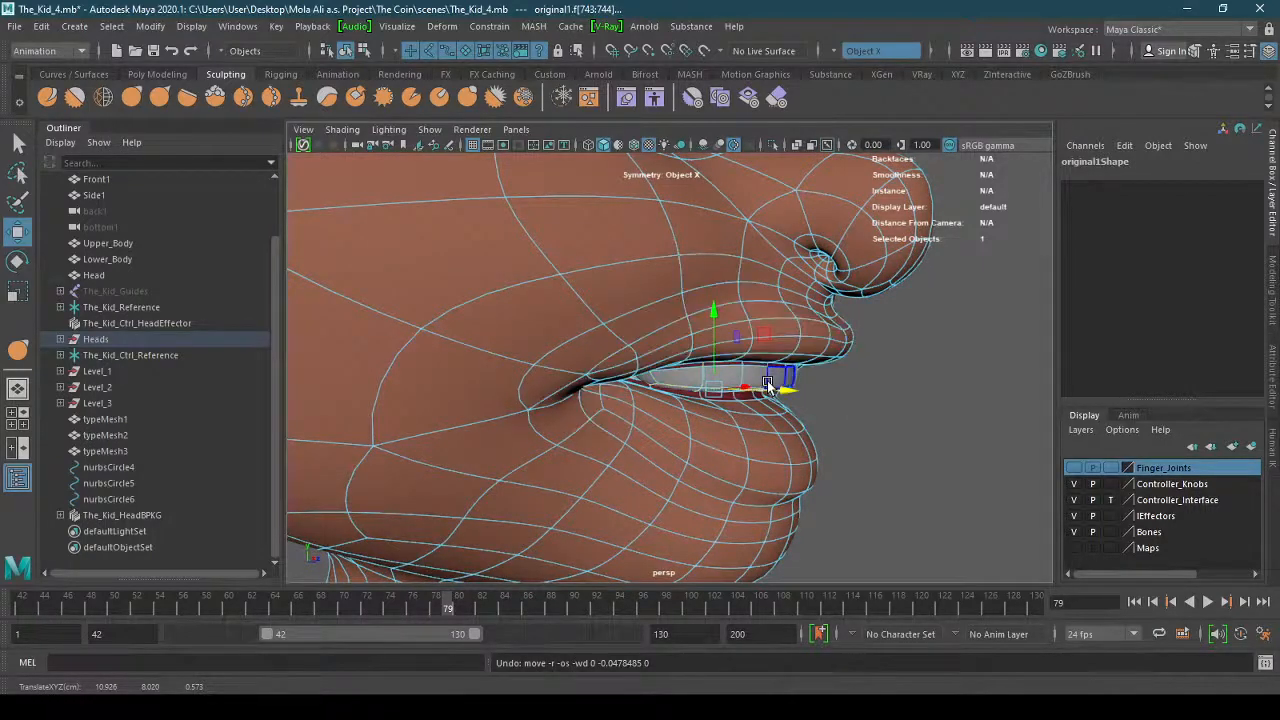
{"action": "key", "text": "b"}
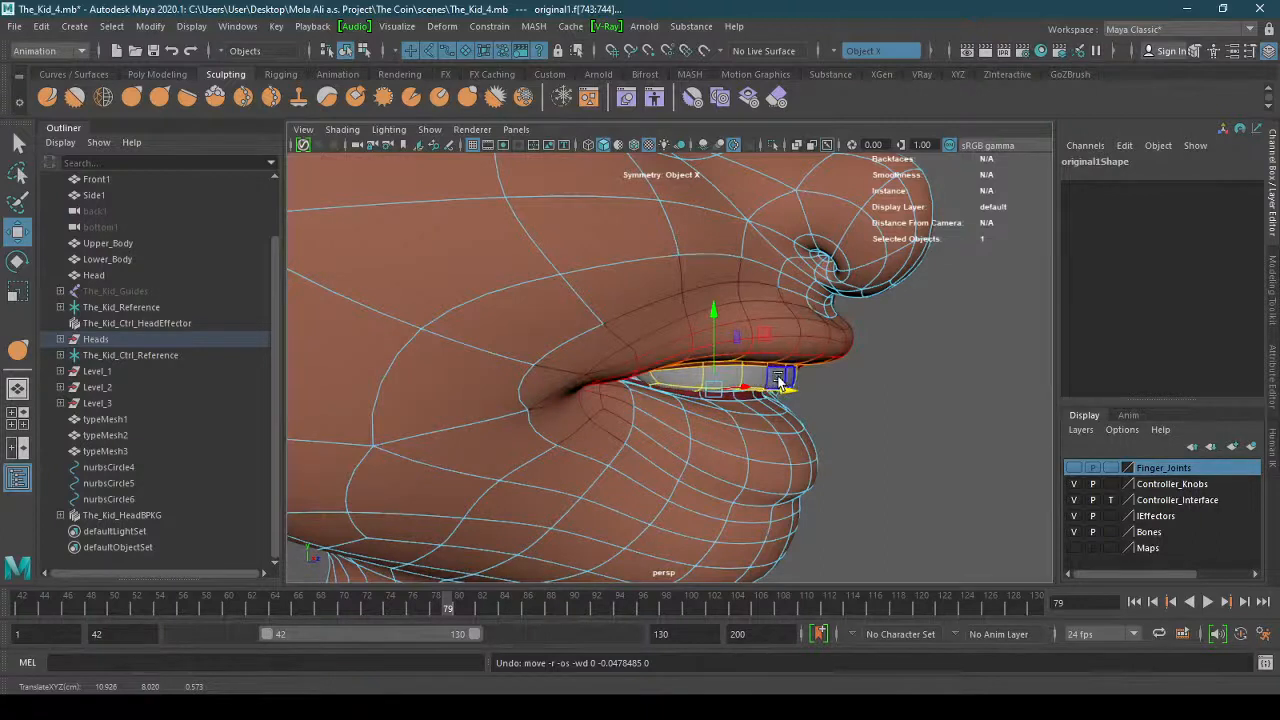
Try to lower the bottom faces of the upper teeth and pull them forward with soft selection on.
{"action": "mouse_move", "coordinate": [713, 386]}
{"action": "left_mouse_down"}
{"action": "mouse_move", "coordinate": [713, 348]}
{"action": "mouse_move", "coordinate": [708, 381]}
{"action": "left_mouse_up"}
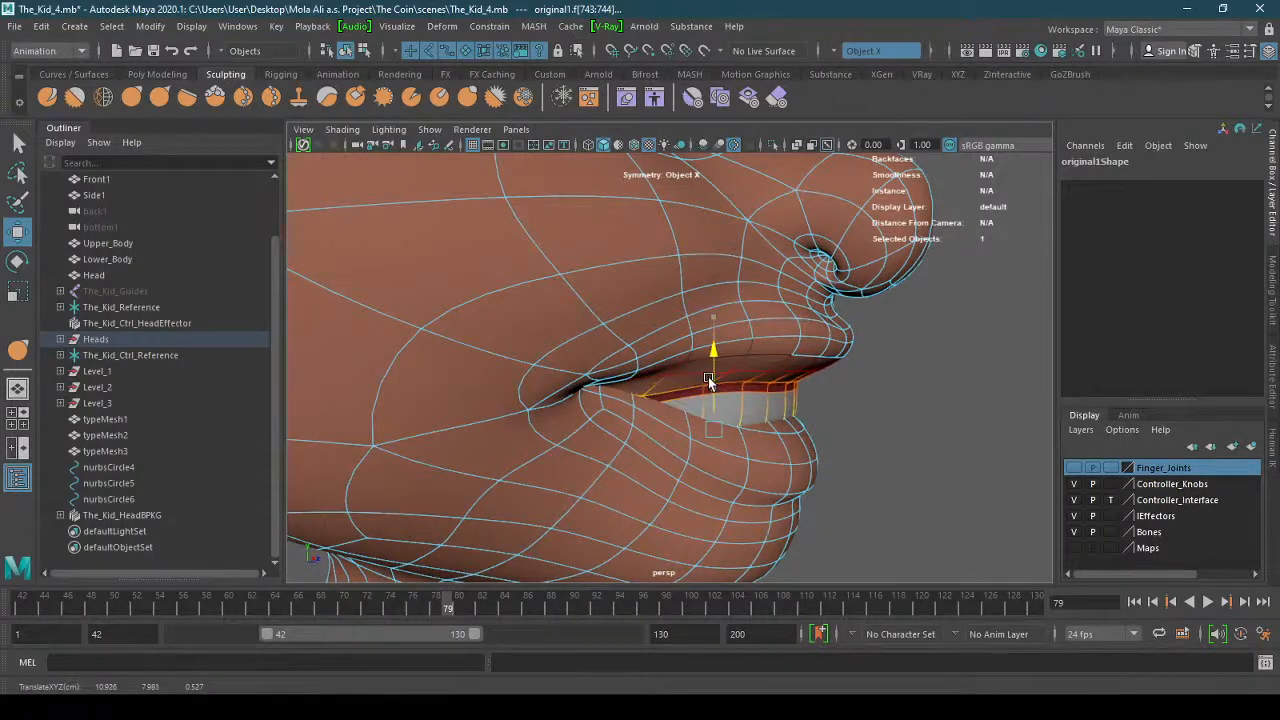
{"action": "left_click_drag", "start_coordinate": [777, 433], "coordinate": [803, 434]}
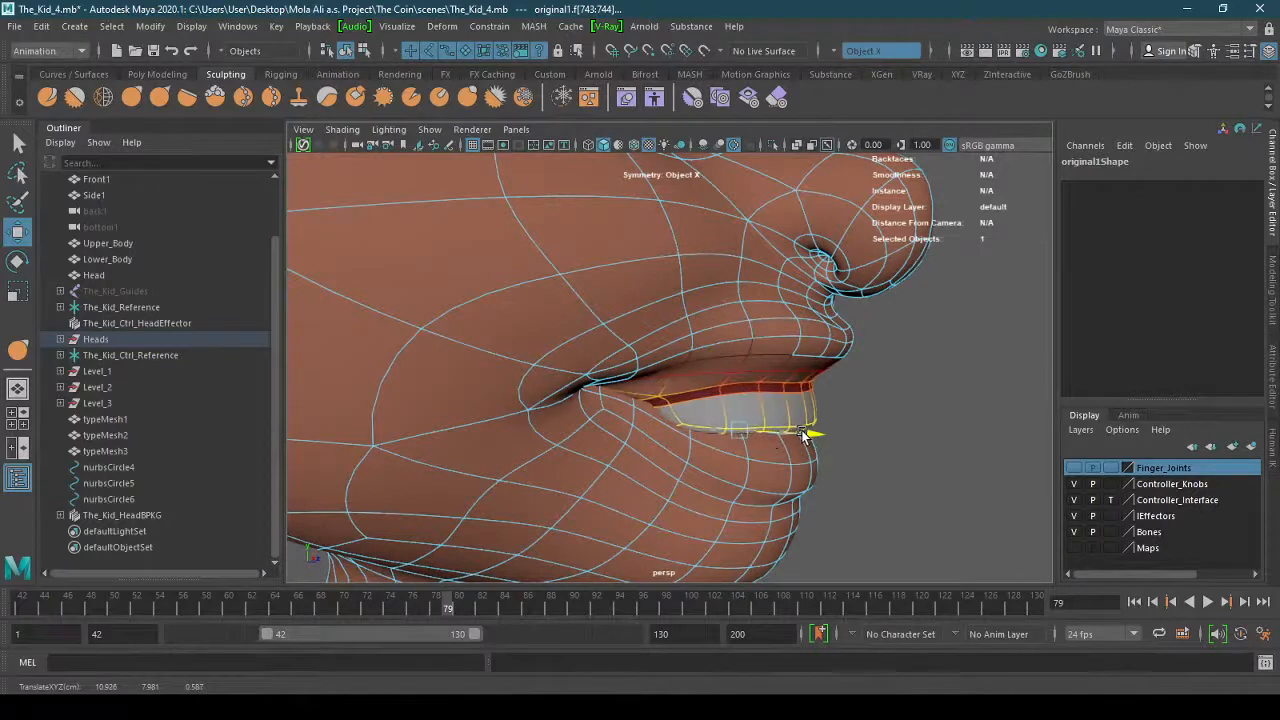
{"action": "key", "text": "e"}
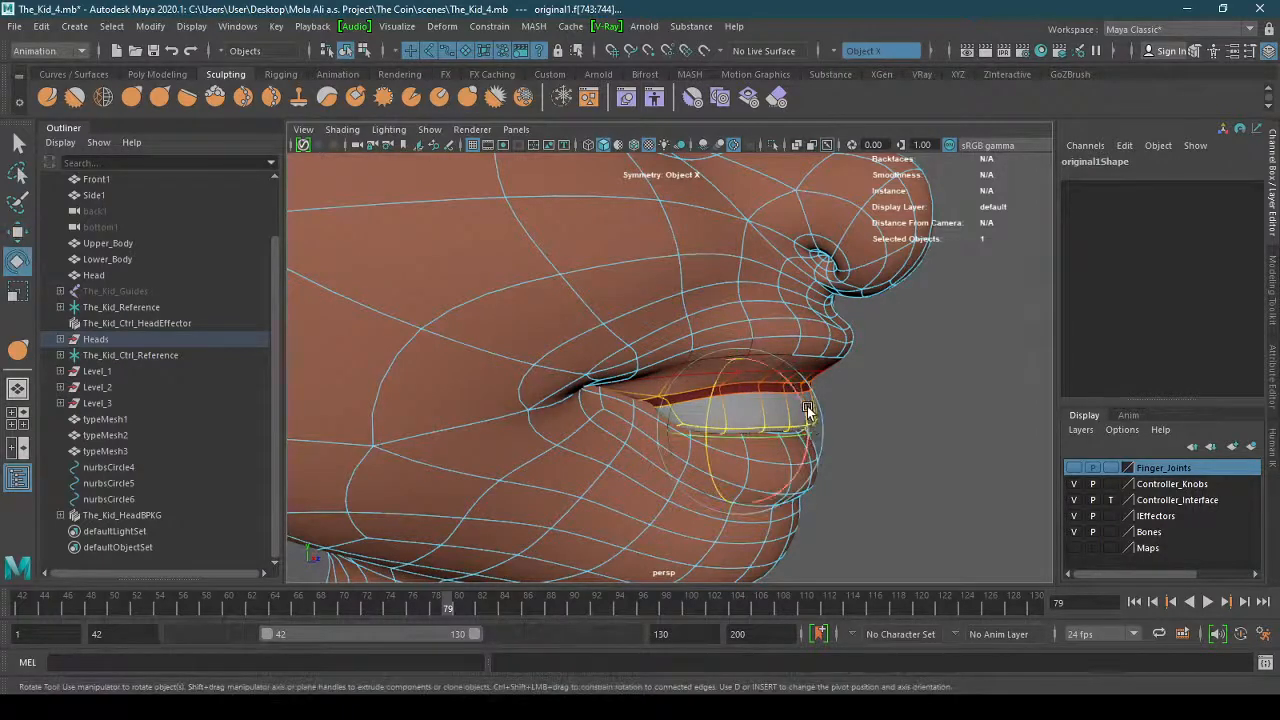
{"action": "left_click_drag", "start_coordinate": [808, 410], "coordinate": [755, 460]}
{"action": "key", "text": "w"}
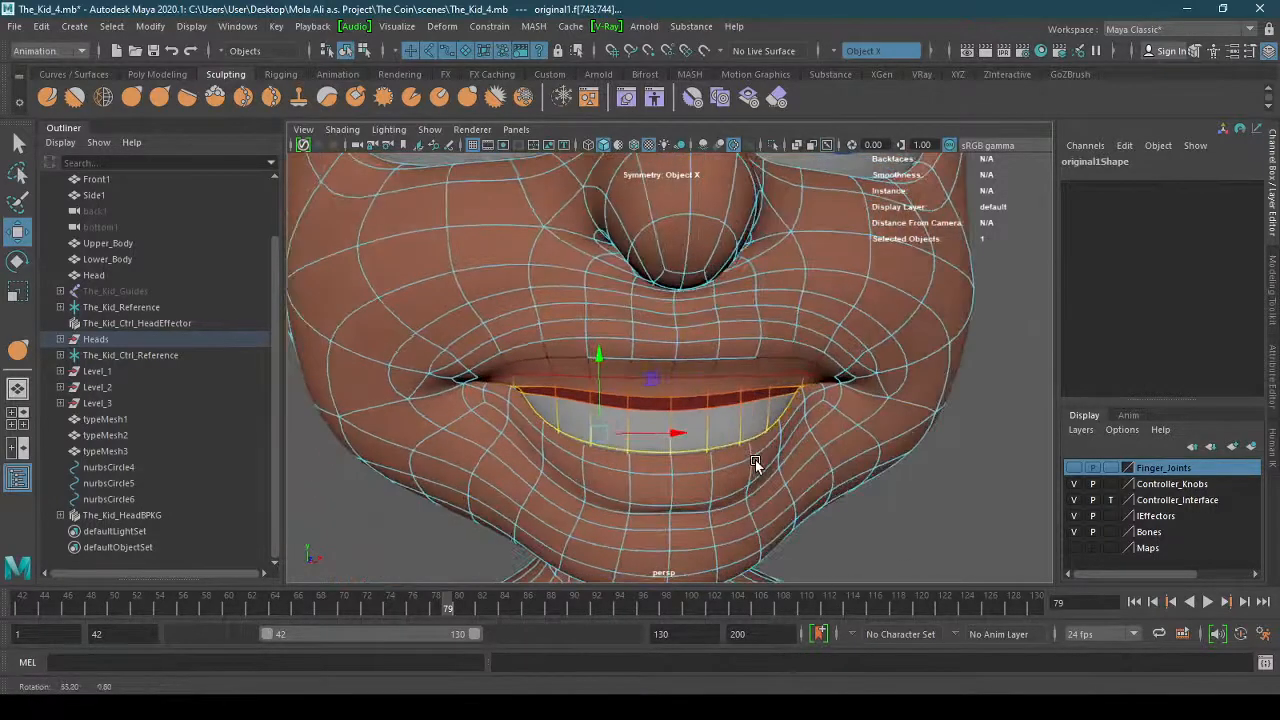
{"action": "right_click_drag", "start_coordinate": [755, 460], "coordinate": [629, 463], "text": "alt"}
{"action": "left_click_drag", "start_coordinate": [629, 463], "coordinate": [674, 453], "text": "alt"}
{"action": "right_click_drag", "start_coordinate": [674, 453], "coordinate": [669, 404], "text": "alt"}
{"action": "left_click_drag", "start_coordinate": [669, 404], "coordinate": [677, 355], "text": "alt"}
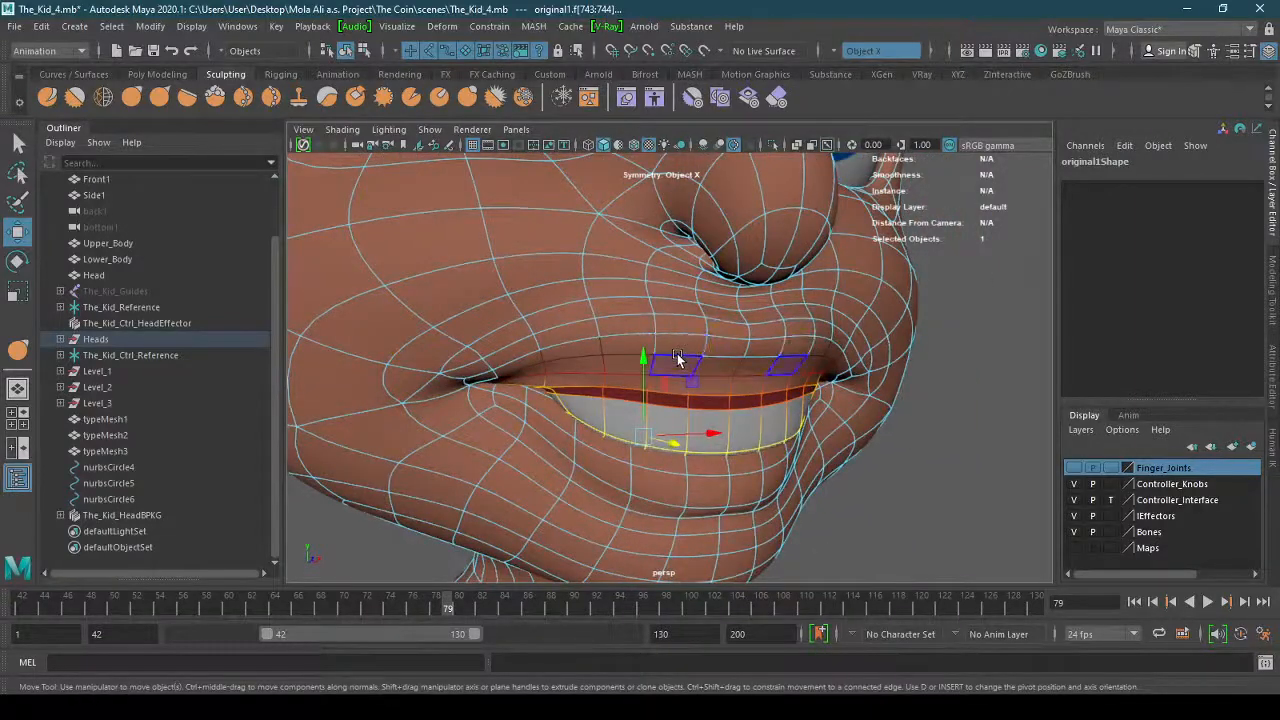
Try to lower the edge row along the upper lip with a reduced soft selection radius, and undo the move.
{"action": "right_click_drag", "start_coordinate": [677, 358], "coordinate": [645, 357]}
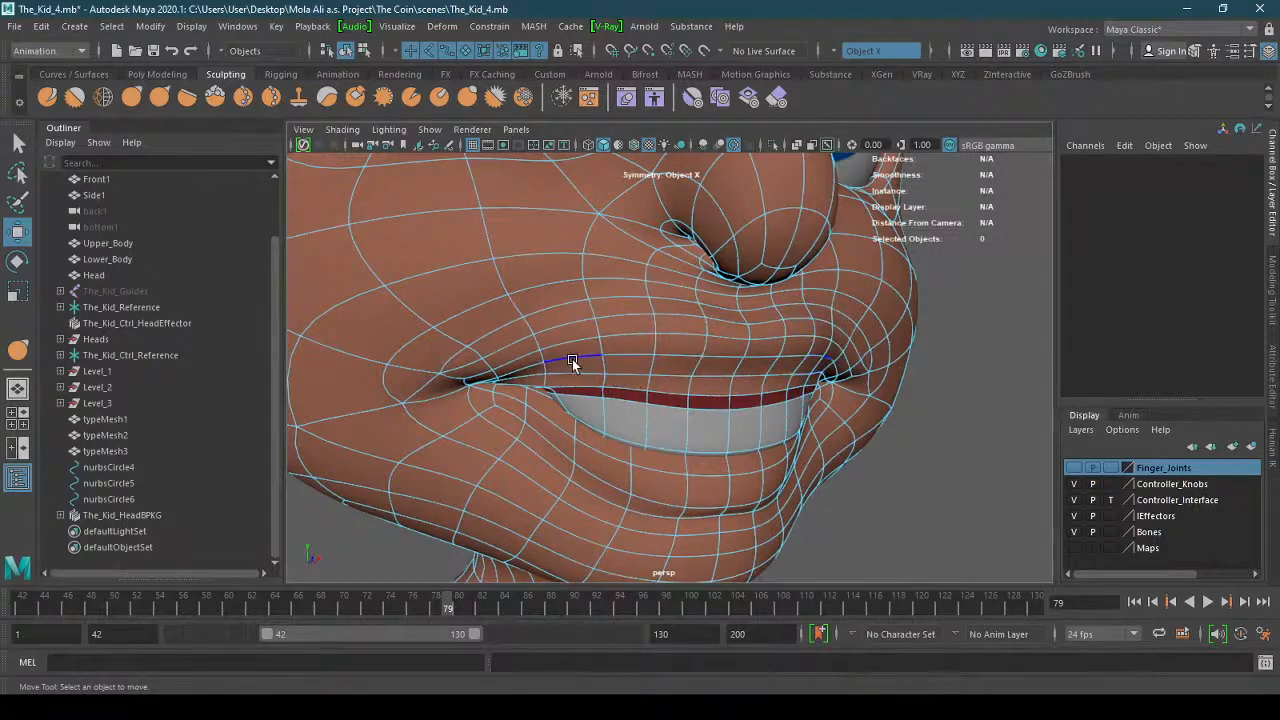
{"action": "left_click", "coordinate": [534, 364]}
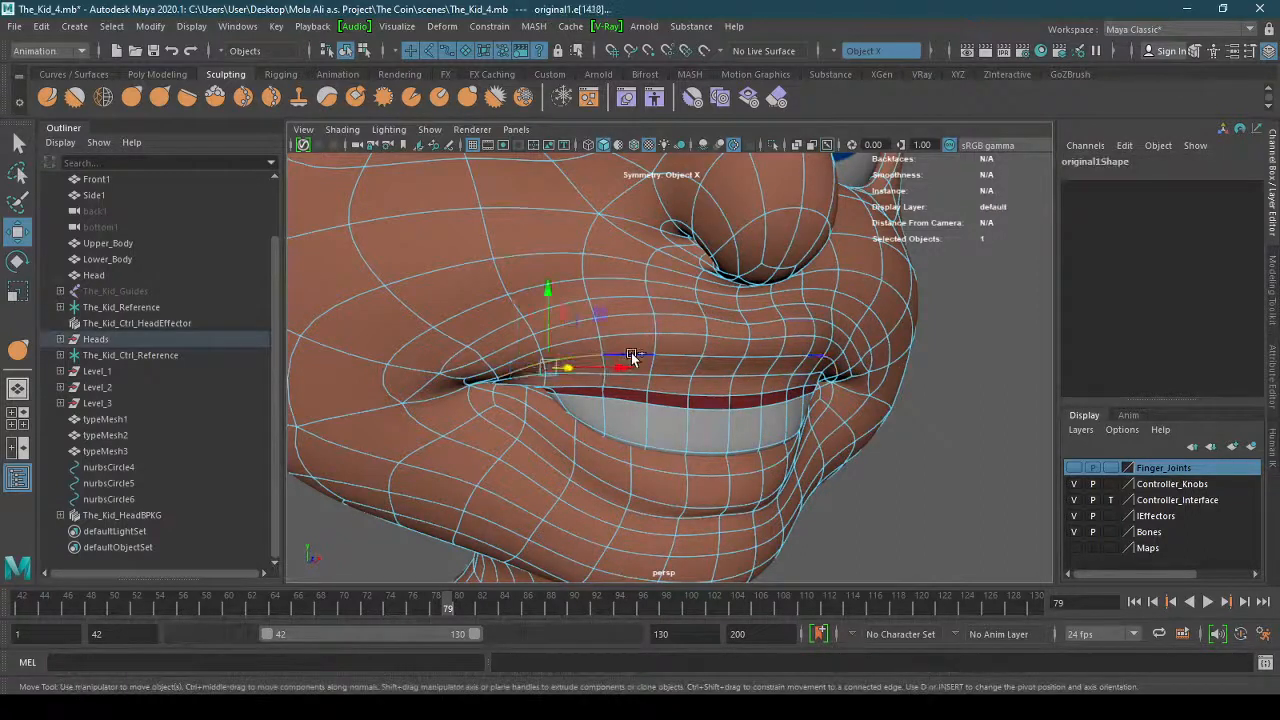
{"action": "left_click", "coordinate": [673, 354], "text": "shift"}
{"action": "left_click", "coordinate": [711, 354], "text": "shift"}
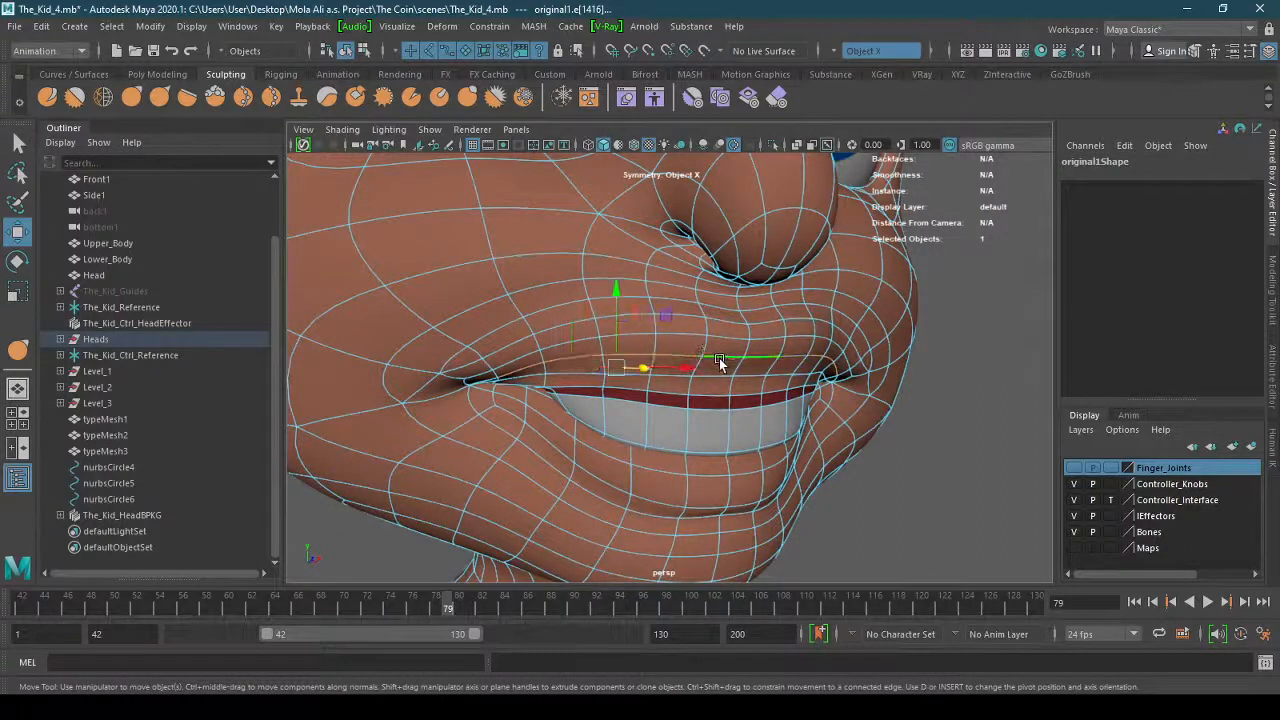
{"action": "key", "text": "b"}
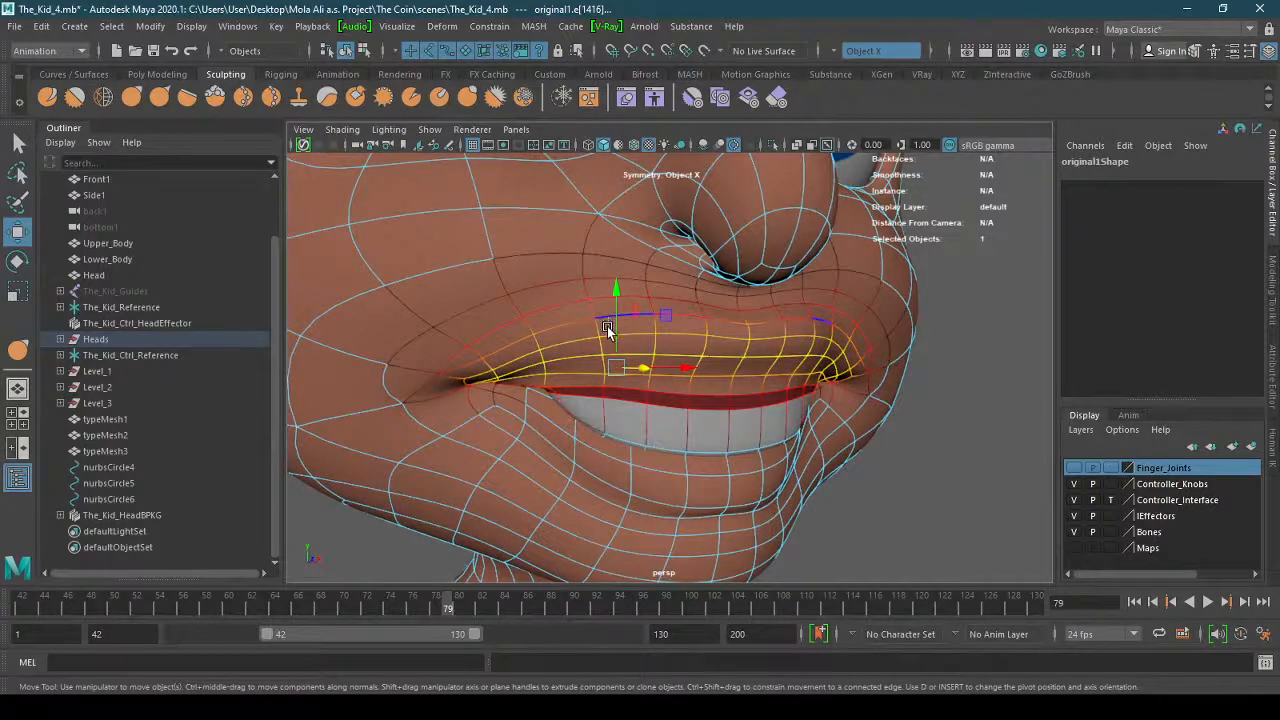
{"action": "mouse_move", "coordinate": [607, 326]}
{"action": "left_mouse_down"}
{"action": "mouse_move", "coordinate": [610, 340]}
{"action": "mouse_move", "coordinate": [618, 302]}
{"action": "mouse_move", "coordinate": [619, 313]}
{"action": "left_mouse_up"}
{"action": "left_click_drag", "start_coordinate": [660, 355], "coordinate": [637, 352]}
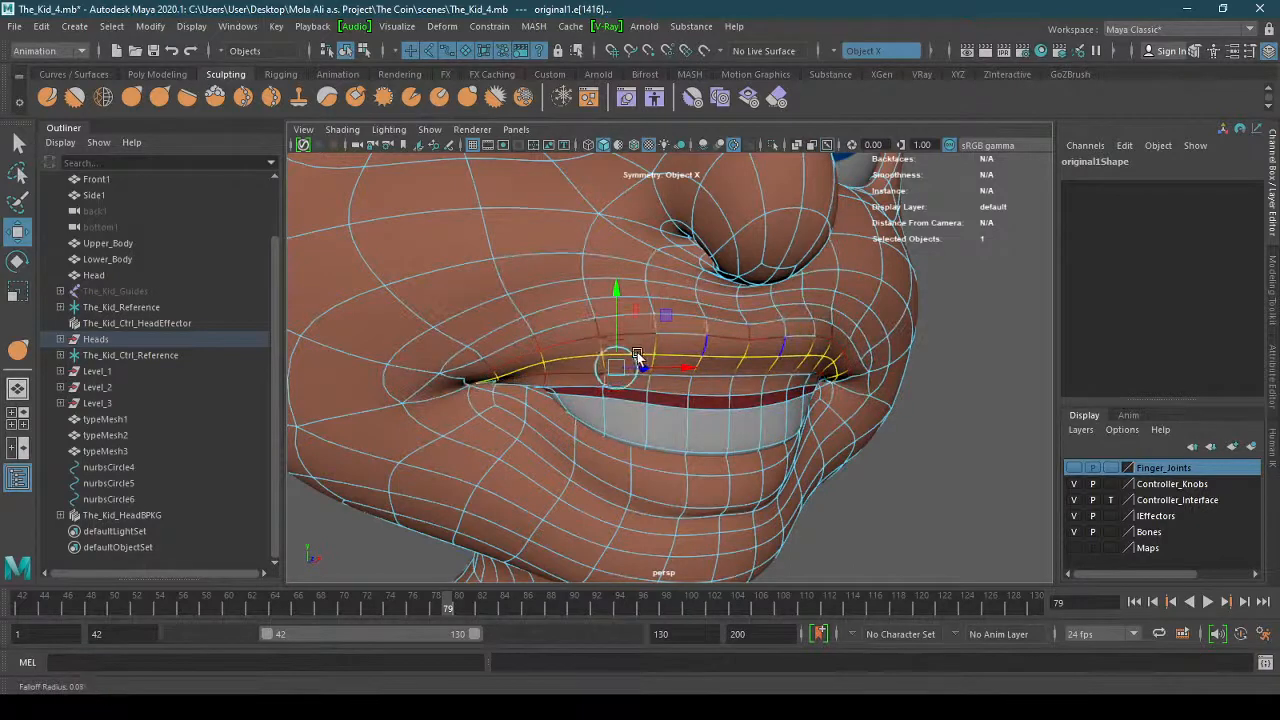
{"action": "left_click_drag", "start_coordinate": [615, 310], "coordinate": [615, 330]}
{"action": "key", "text": "ctrl+z"}
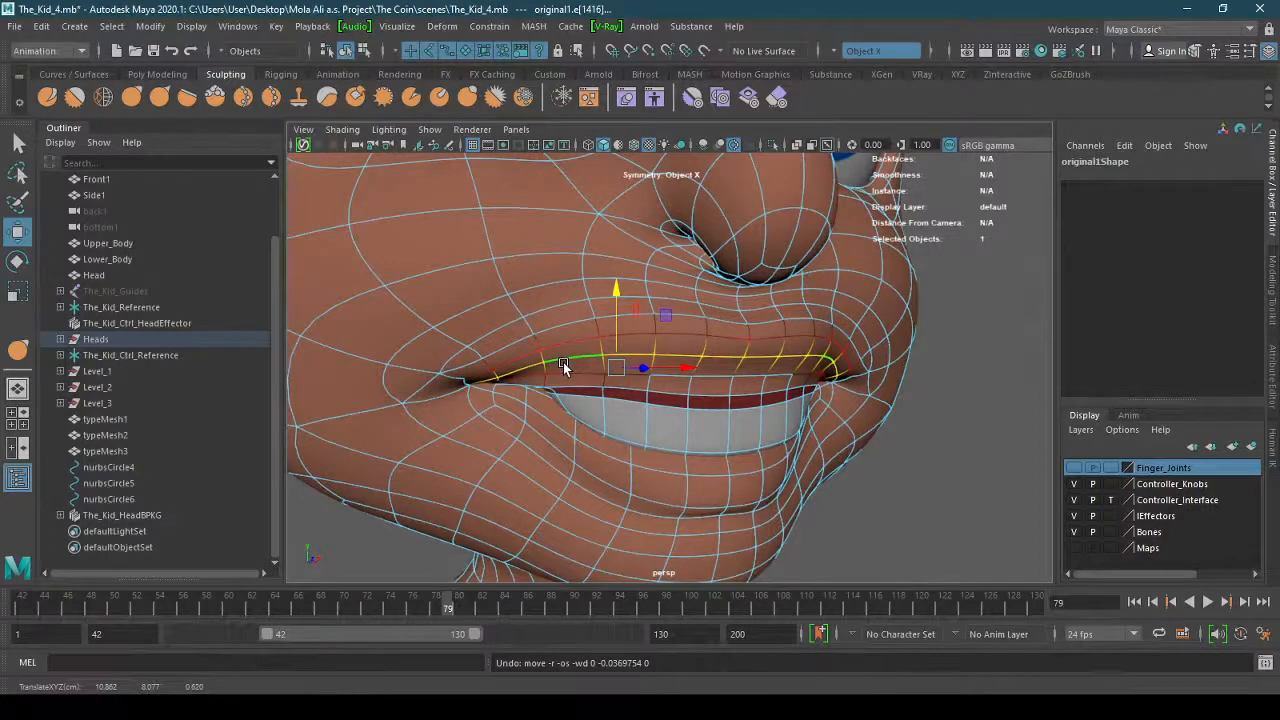
Select the vertex row along the upper lip symmetrically and try lowering it slightly with soft selection on.
{"action": "right_click_drag", "start_coordinate": [564, 363], "coordinate": [541, 365]}
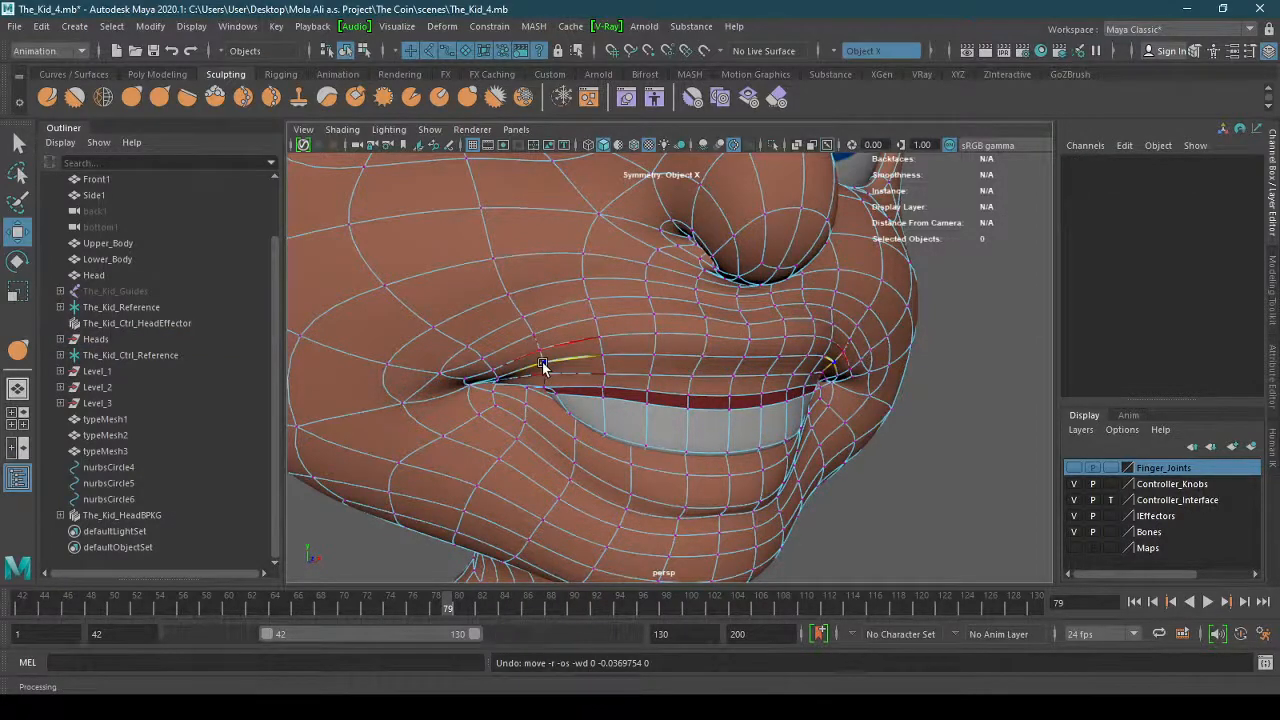
{"action": "left_click", "coordinate": [541, 364]}
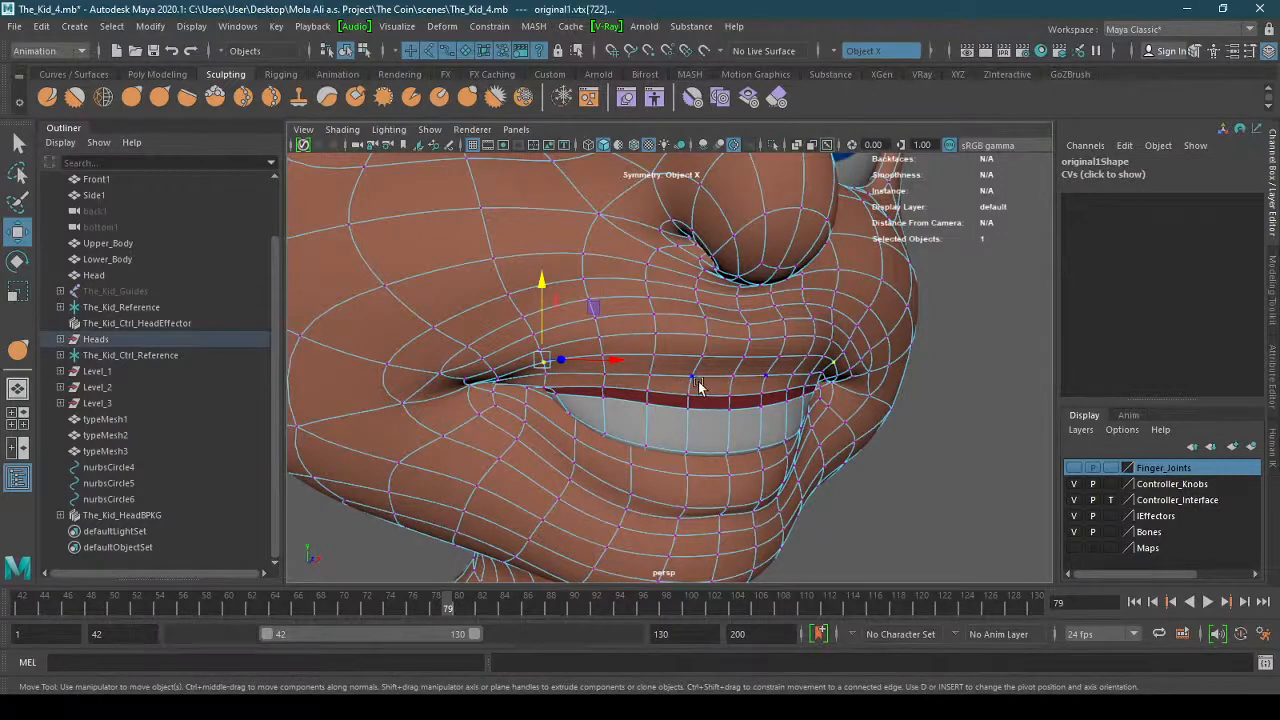
{"action": "left_click_drag", "start_coordinate": [706, 381], "coordinate": [760, 375], "text": "alt"}
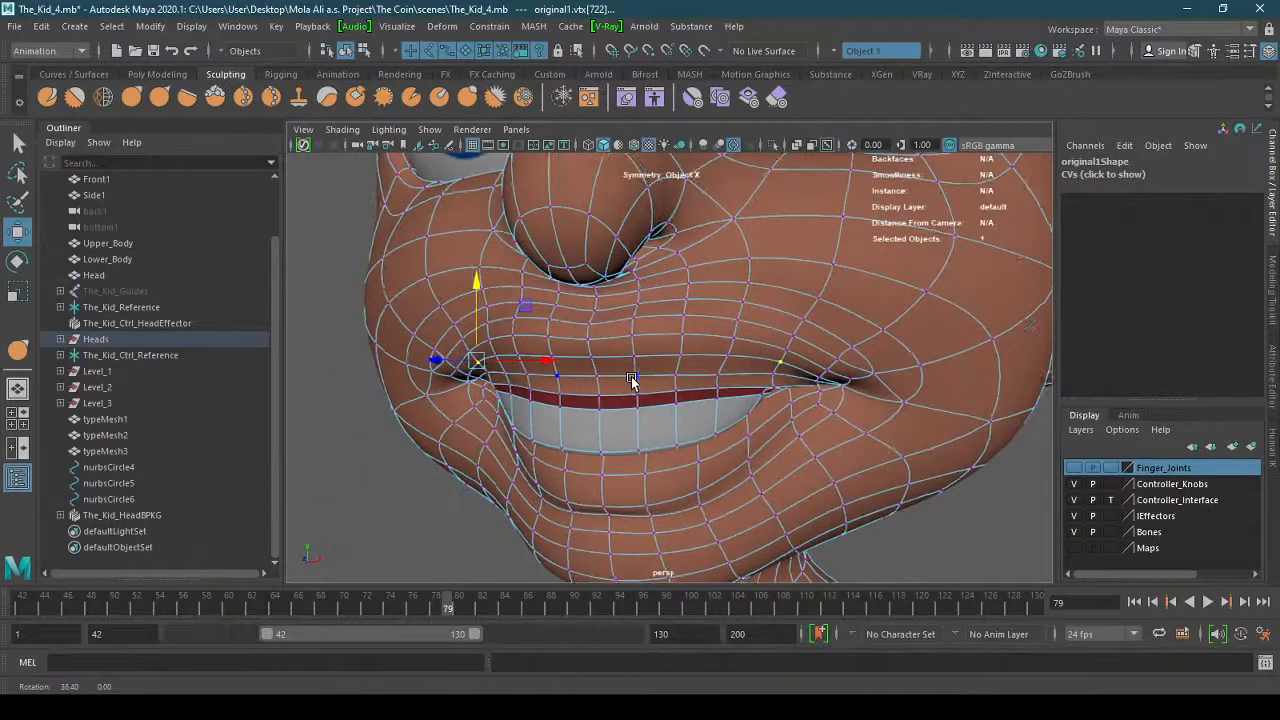
{"action": "double_click", "coordinate": [729, 354], "text": "shift"}
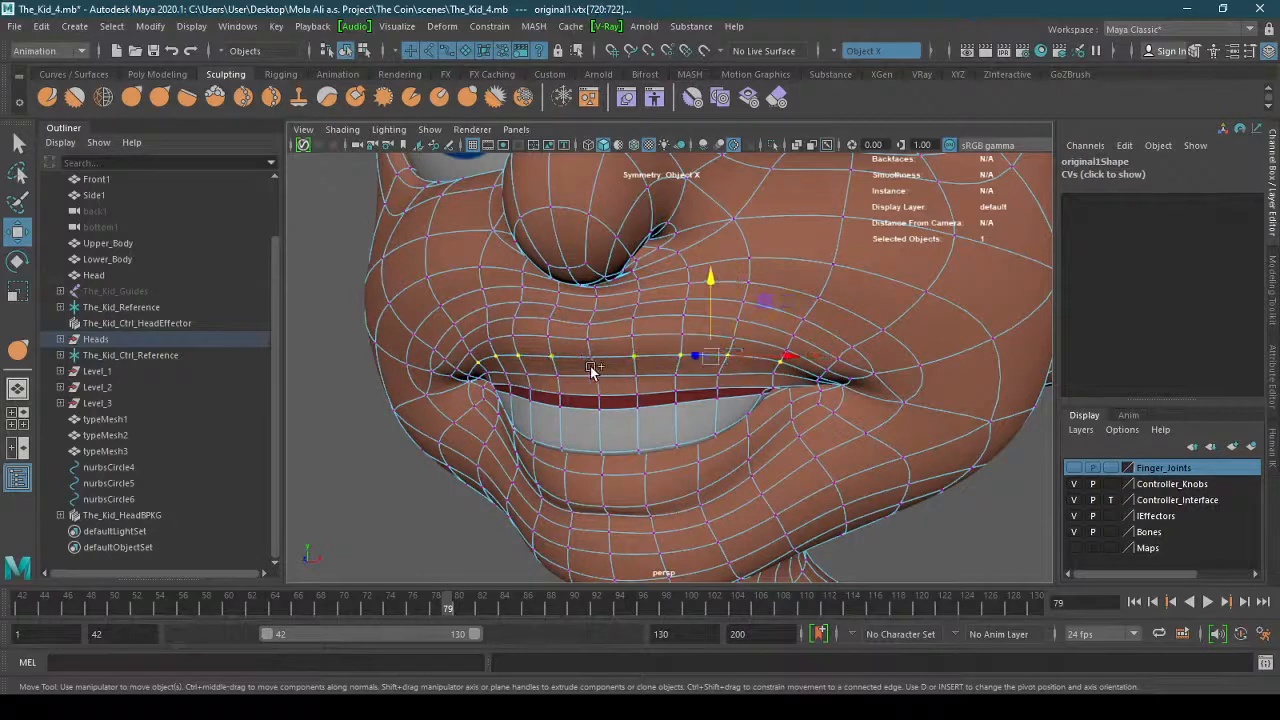
{"action": "left_click_drag", "start_coordinate": [588, 362], "coordinate": [697, 391], "text": "alt"}
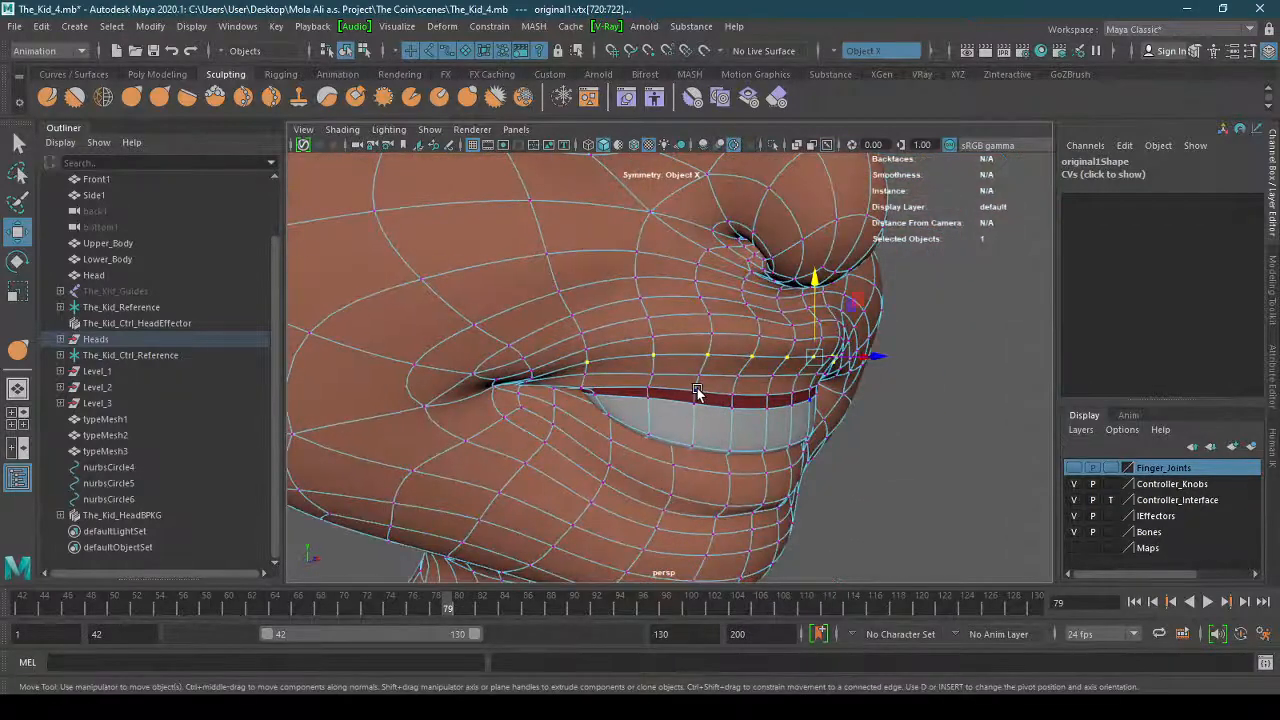
{"action": "key", "text": "b"}
{"action": "mouse_move", "coordinate": [815, 306]}
{"action": "left_mouse_down"}
{"action": "mouse_move", "coordinate": [816, 340]}
{"action": "mouse_move", "coordinate": [809, 317]}
{"action": "left_mouse_up"}
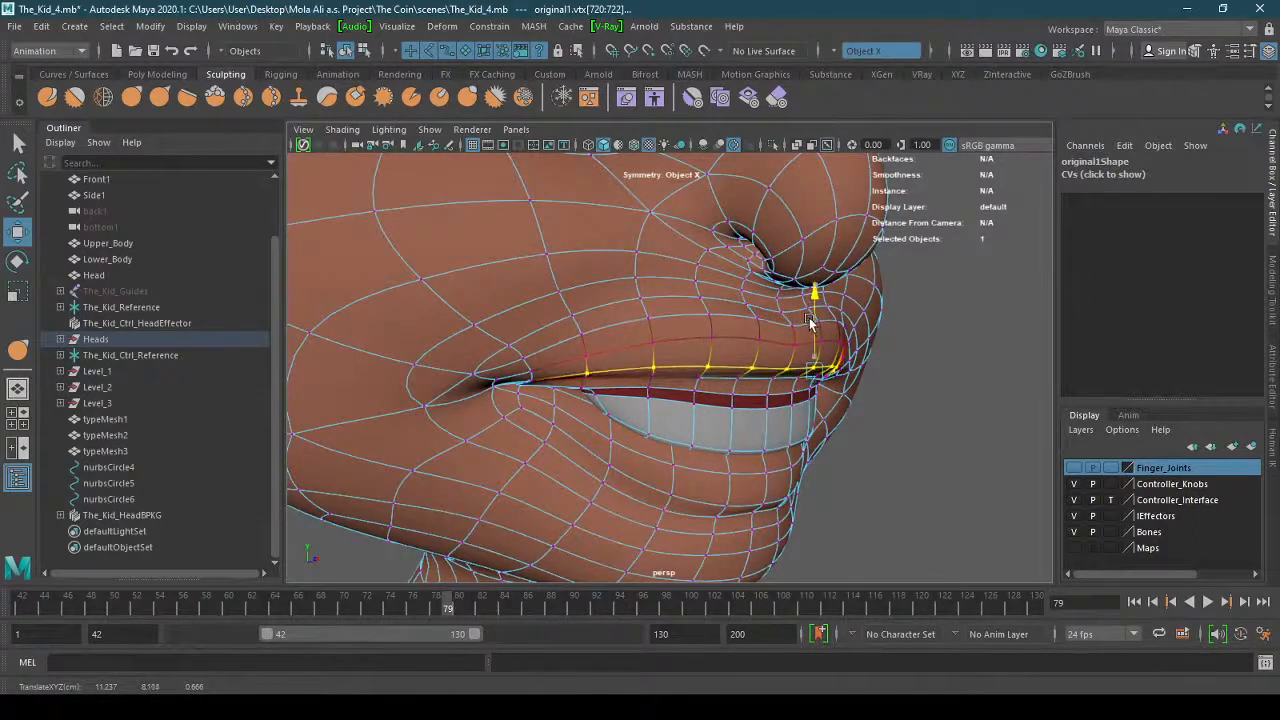
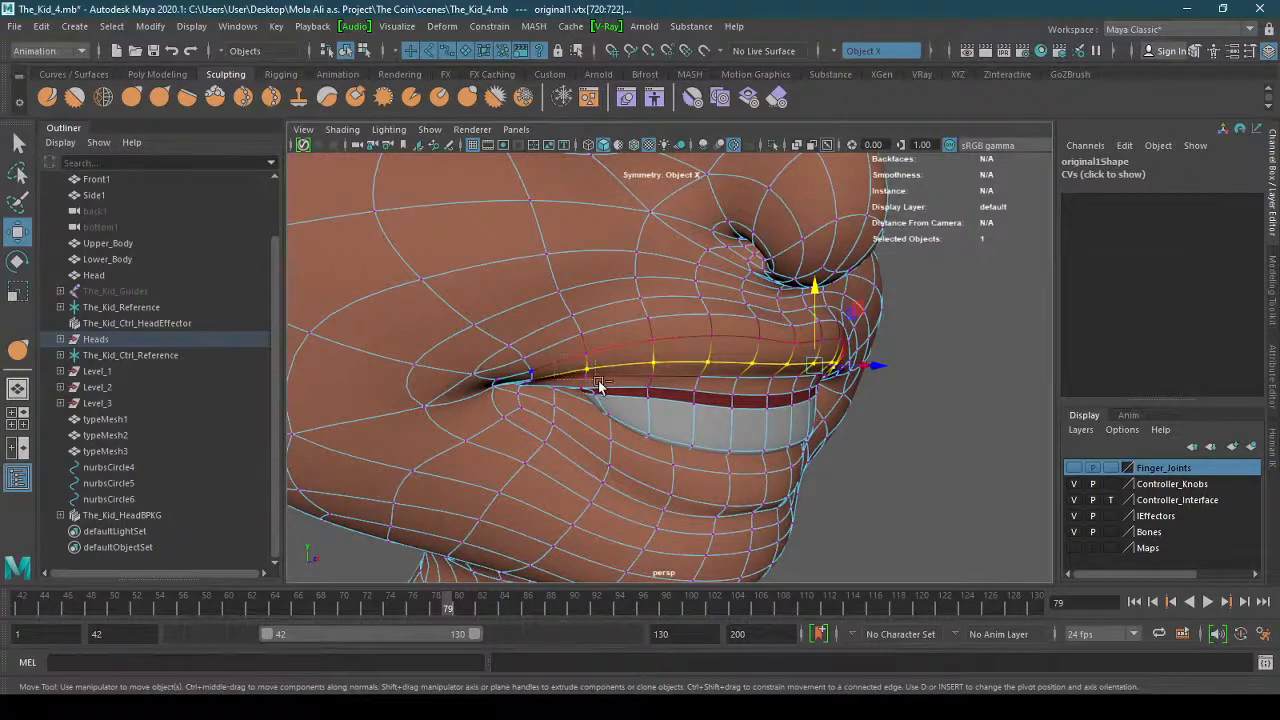
Try adjusting the height of the middle vertices of the upper lip, and undo the last raise.
{"action": "left_click_drag", "start_coordinate": [597, 385], "coordinate": [810, 338], "text": "alt"}
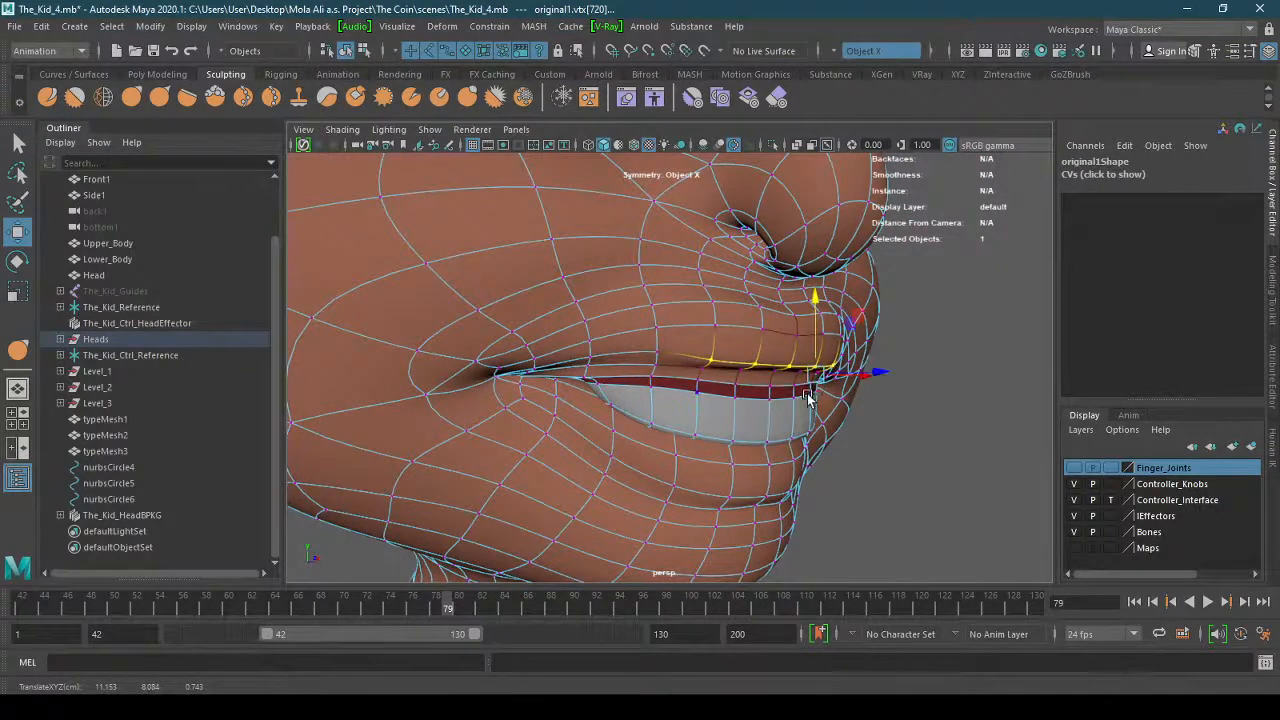
{"action": "left_click_drag", "start_coordinate": [808, 396], "coordinate": [543, 348], "text": "alt"}
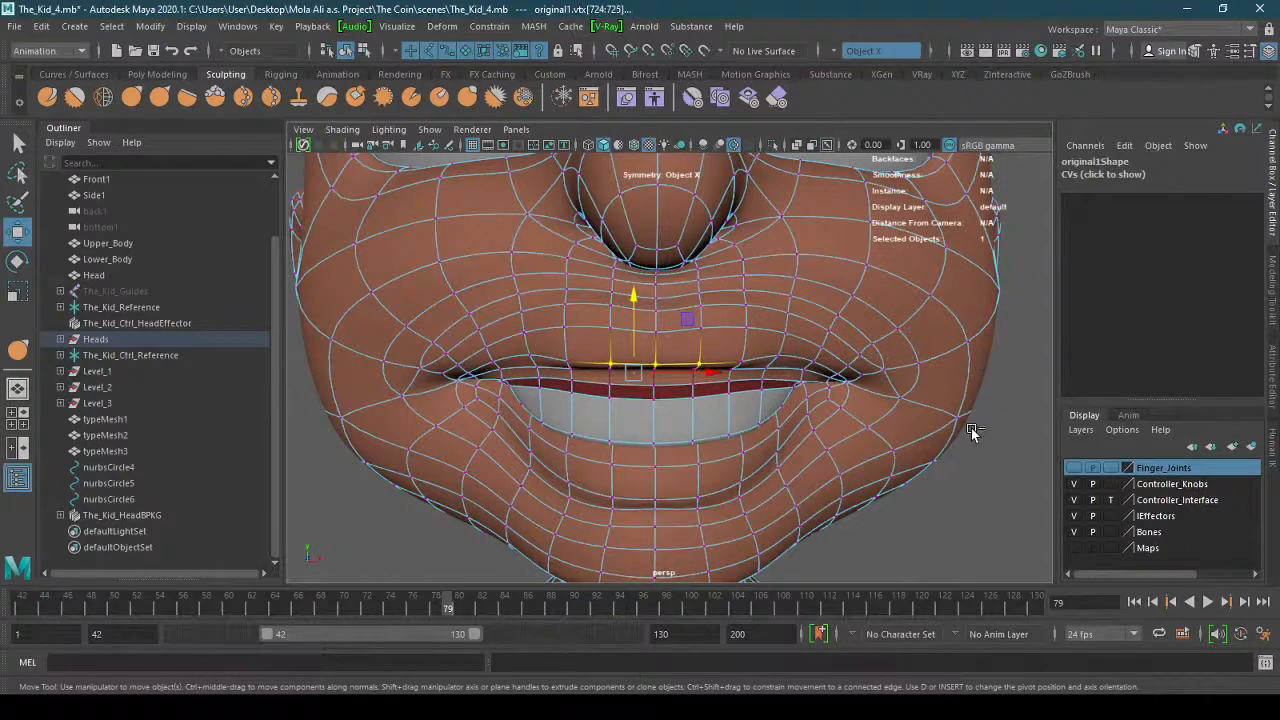
{"action": "left_click_drag", "start_coordinate": [632, 330], "coordinate": [634, 322]}
{"action": "key", "text": "ctrl+z"}
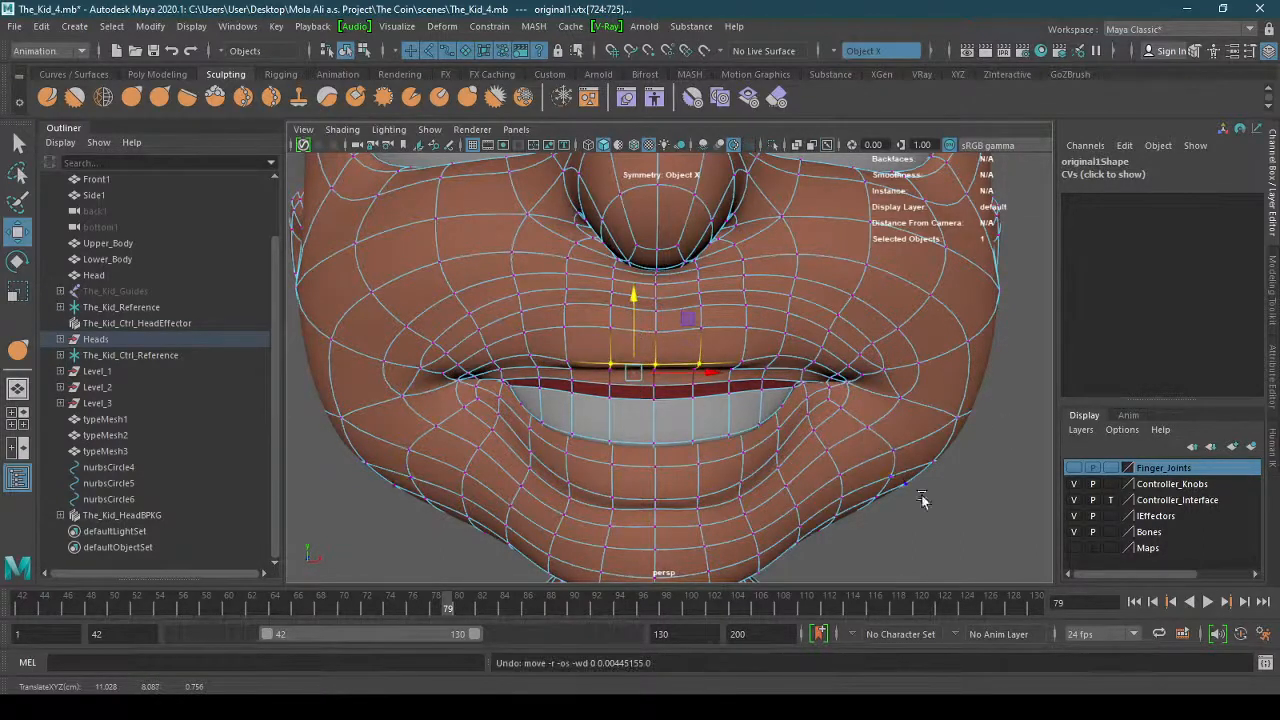
Return the head to object mode, deselect it and check the mouth shape in profile.
{"action": "left_click", "coordinate": [935, 517]}
{"action": "right_click_drag", "start_coordinate": [658, 372], "coordinate": [737, 265]}
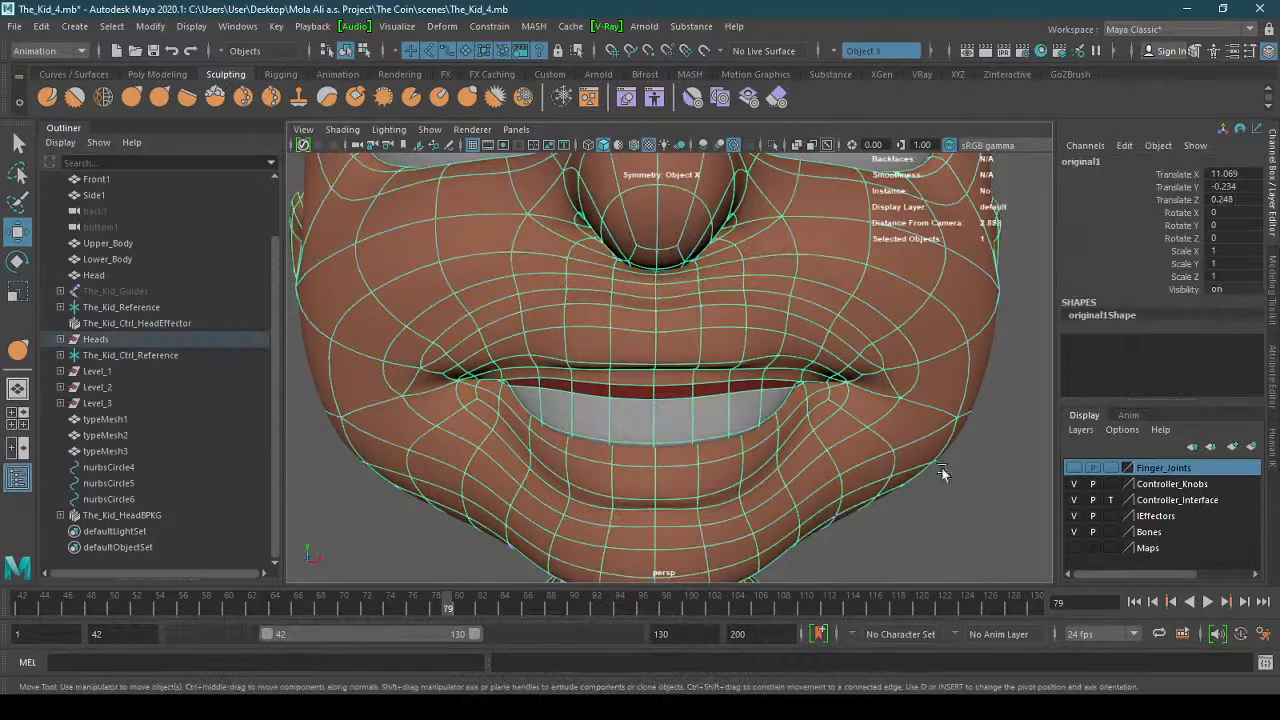
{"action": "left_click", "coordinate": [1000, 514]}
{"action": "scroll", "coordinate": [625, 512], "scroll_direction": "down", "scroll_amount": 5}
{"action": "left_click_drag", "start_coordinate": [625, 512], "coordinate": [771, 514], "text": "alt"}
{"action": "scroll", "coordinate": [914, 457], "scroll_direction": "up", "scroll_amount": 5}
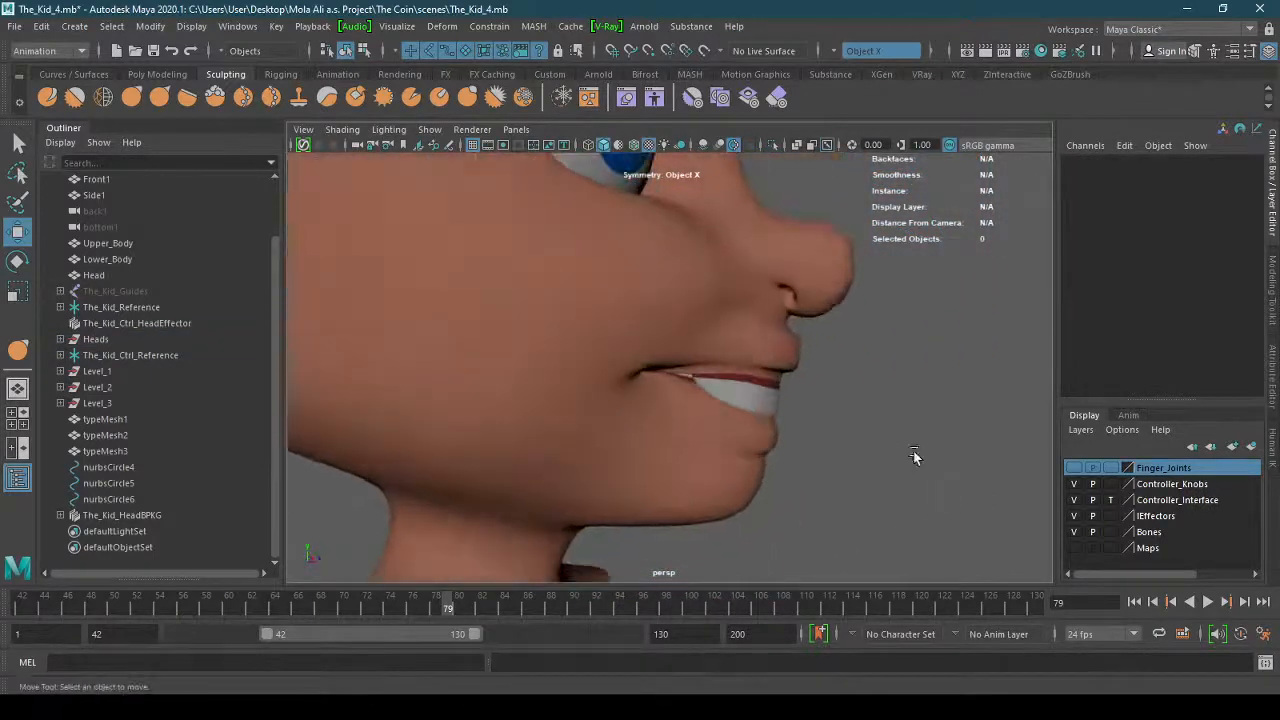
Undo the upper lip edits and the teeth moves, back to the selected bottom faces of the upper teeth.
{"action": "key", "text": "ctrl+z"}
{"action": "key", "text": "ctrl+z"}
{"action": "key", "text": "ctrl+z"}
{"action": "key", "text": "ctrl+z"}
{"action": "key", "text": "ctrl+z"}
{"action": "key", "text": "ctrl+z"}
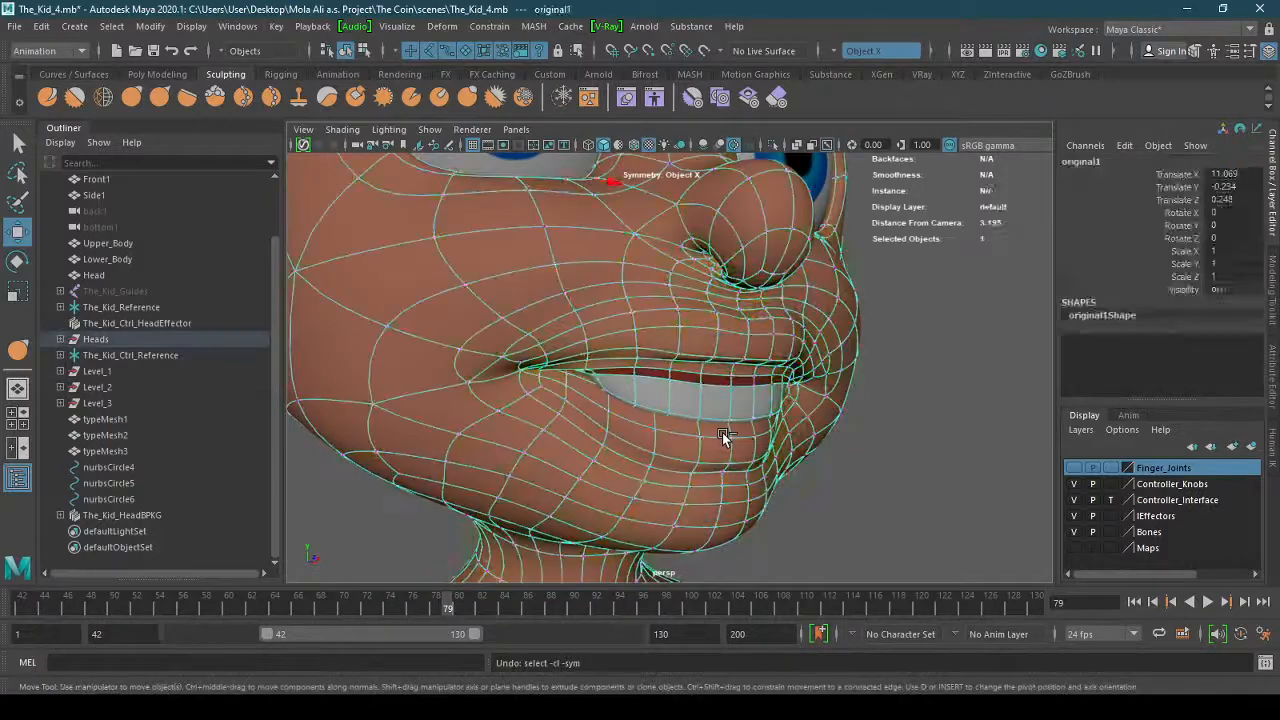
{"action": "key", "text": "ctrl+z"}
{"action": "key", "text": "ctrl+z"}
{"action": "key", "text": "ctrl+z"}
{"action": "key", "text": "ctrl+z"}
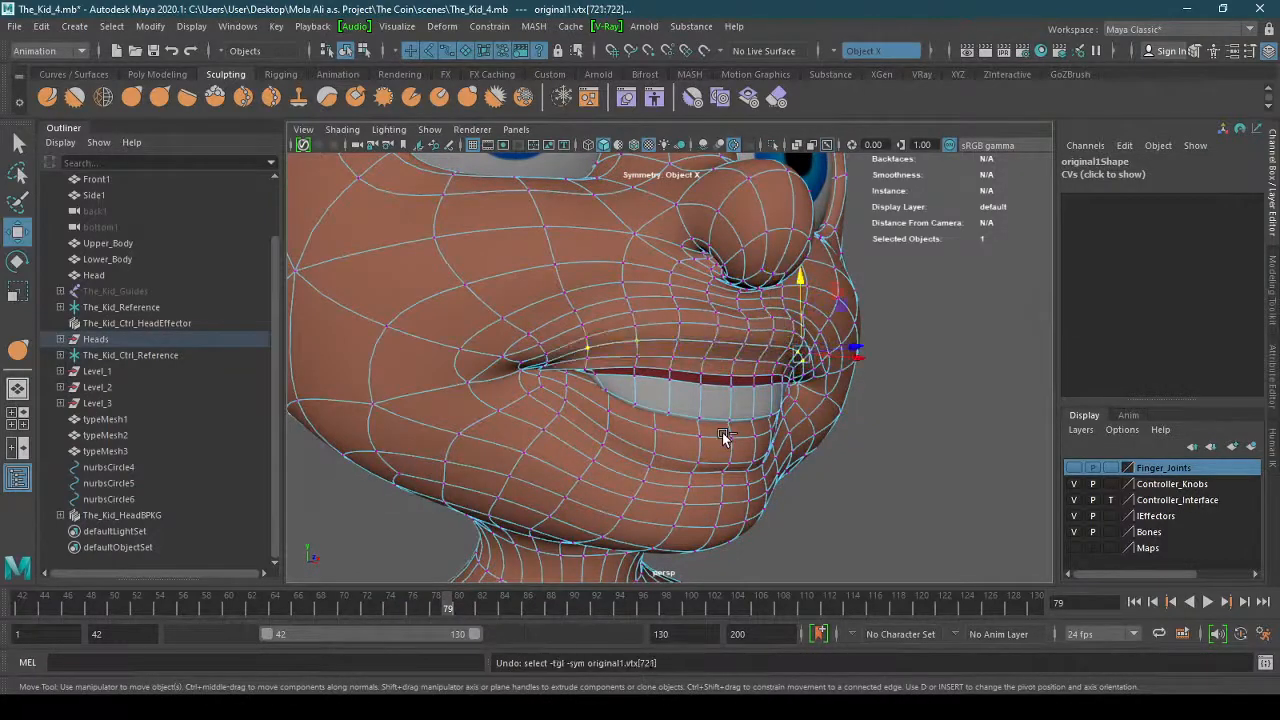
{"action": "key", "text": "ctrl+z"}
{"action": "key", "text": "ctrl+z"}
{"action": "key", "text": "ctrl+z"}
{"action": "key", "text": "ctrl+z"}
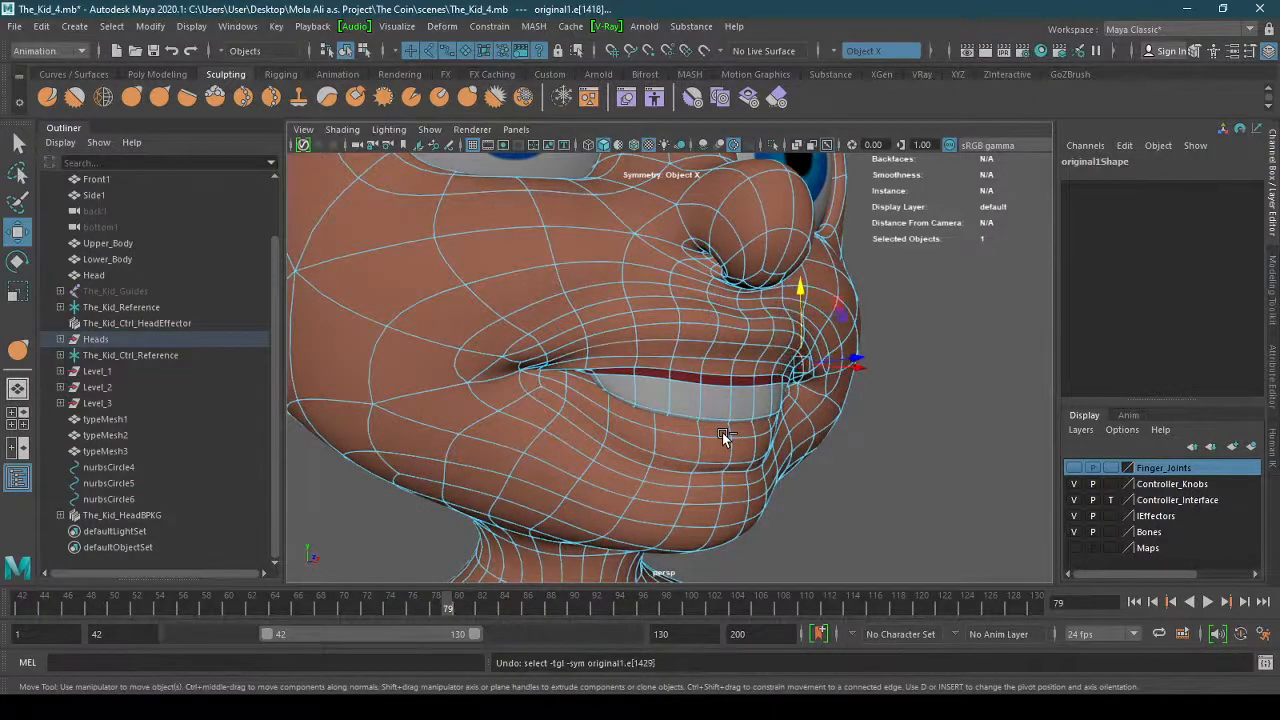
{"action": "key", "text": "ctrl+z"}
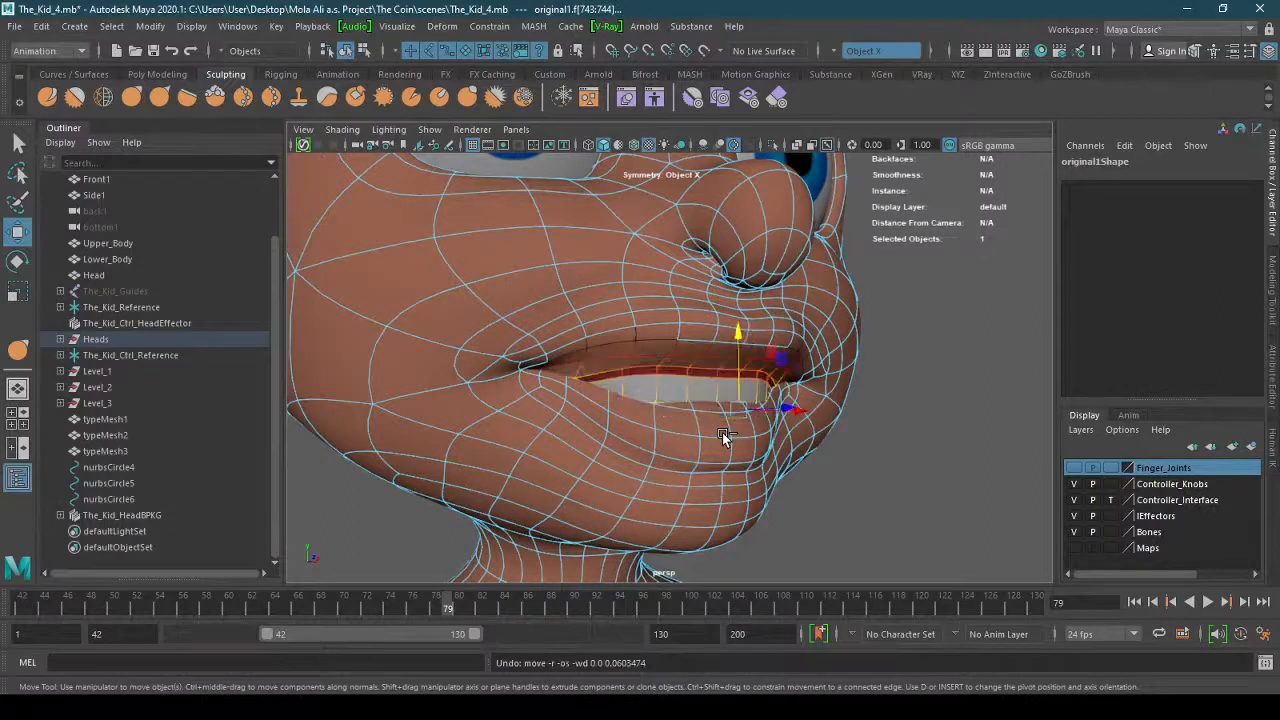
{"action": "key", "text": "ctrl+z"}
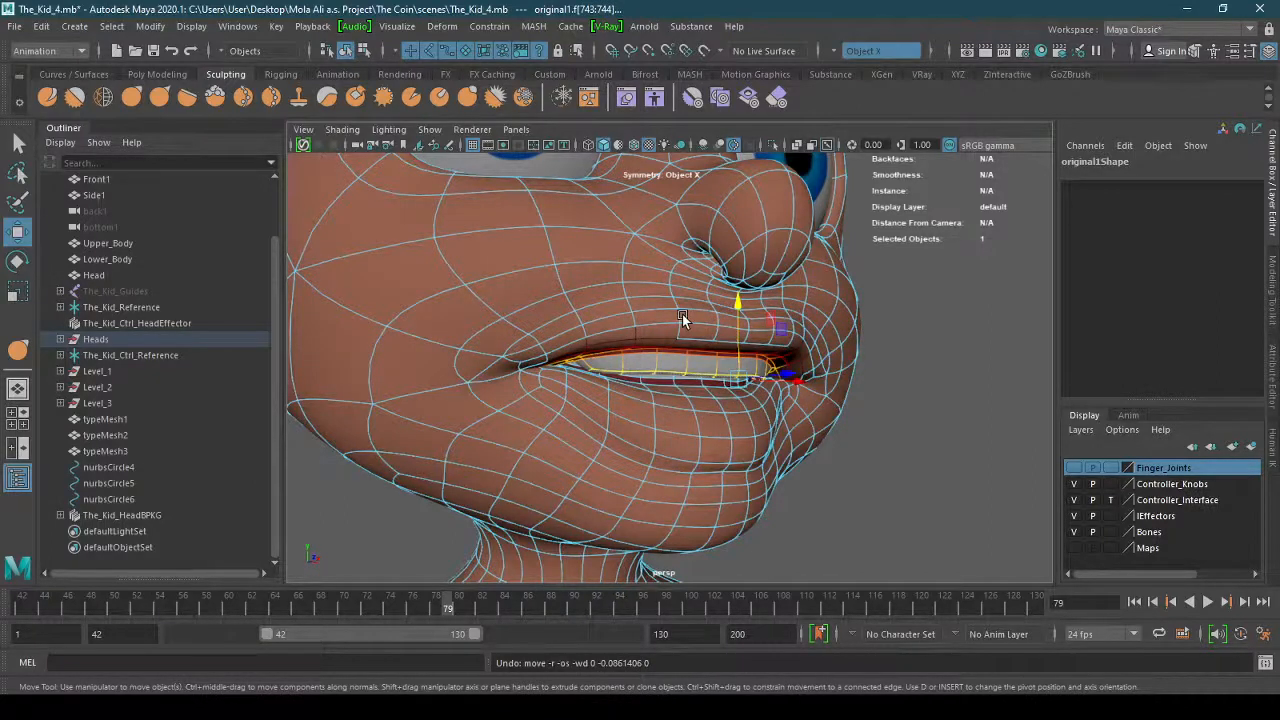
Turn off soft selection, lower the bottom faces of the upper teeth and shift them forward to the lower lip.
{"action": "key", "text": "b"}
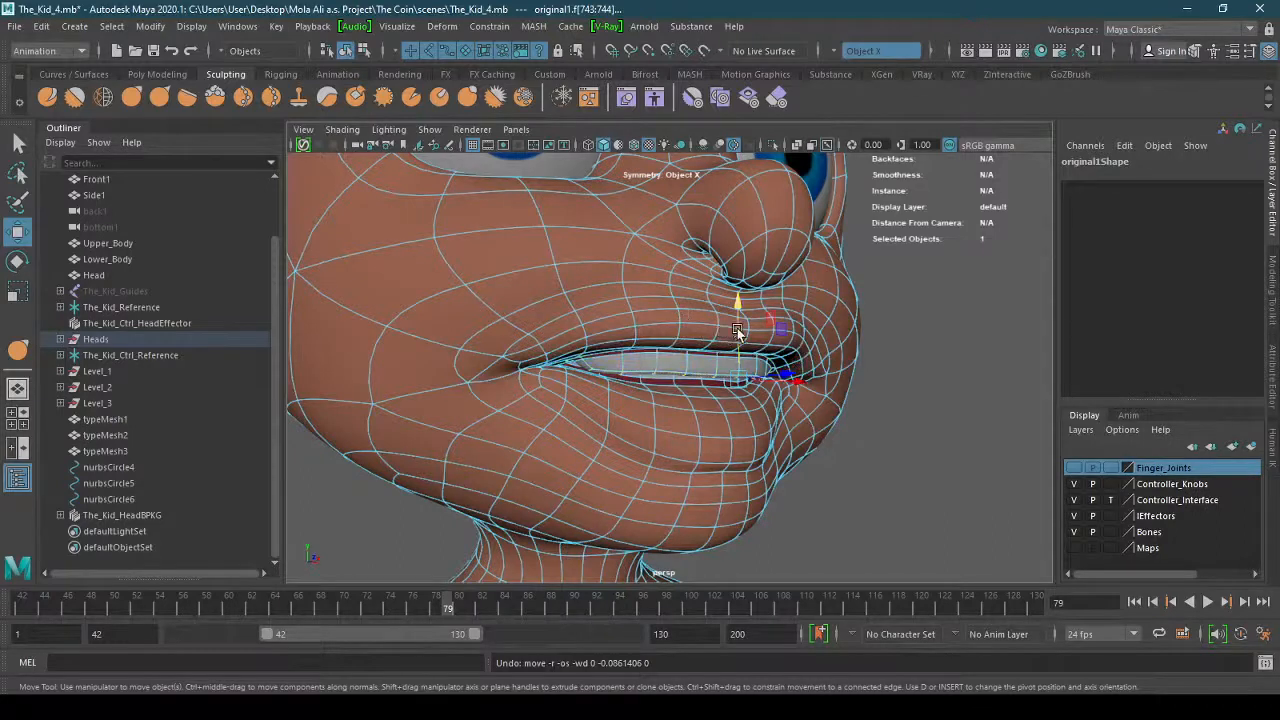
{"action": "left_click_drag", "start_coordinate": [737, 332], "coordinate": [822, 454]}
{"action": "left_click_drag", "start_coordinate": [822, 454], "coordinate": [852, 443], "text": "alt"}
{"action": "left_click_drag", "start_coordinate": [779, 373], "coordinate": [772, 425]}
{"action": "right_click_drag", "start_coordinate": [772, 425], "coordinate": [714, 420], "text": "alt"}
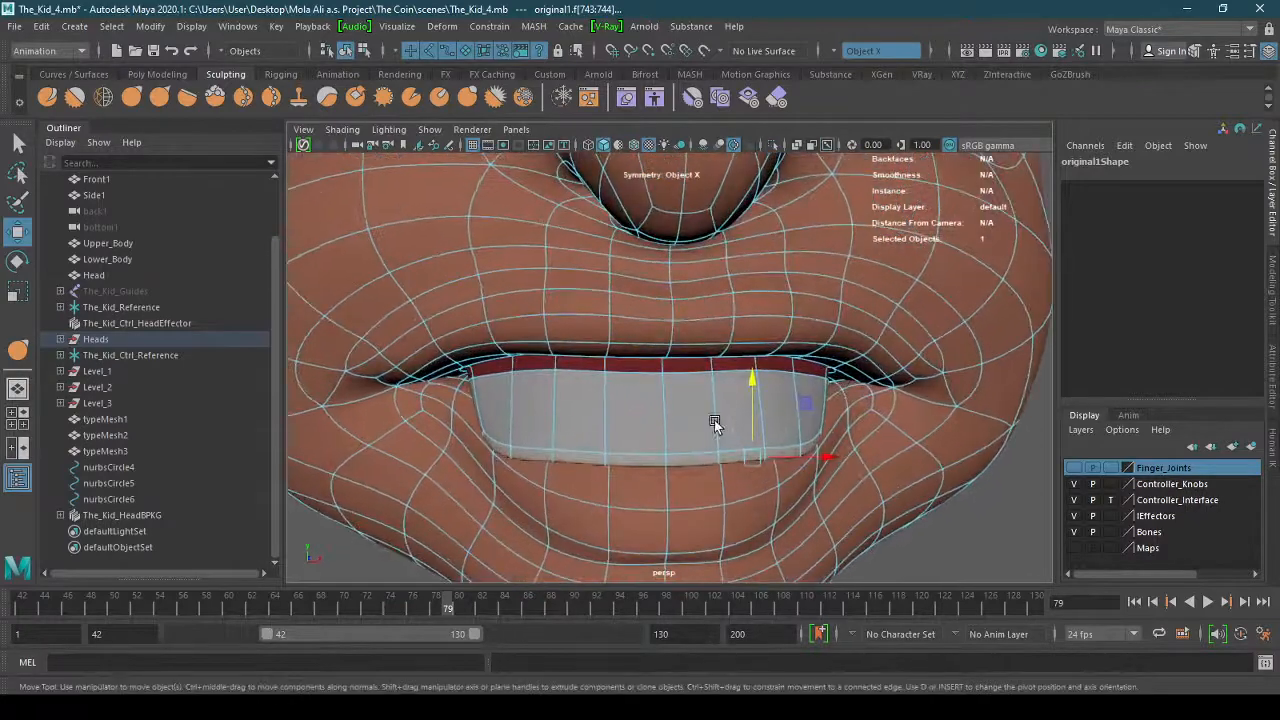
Select only the outermost bottom faces of the upper teeth symmetrically and raise them to taper the corners.
{"action": "left_click_drag", "start_coordinate": [714, 420], "coordinate": [532, 340], "text": "alt"}
{"action": "left_click", "coordinate": [530, 350]}
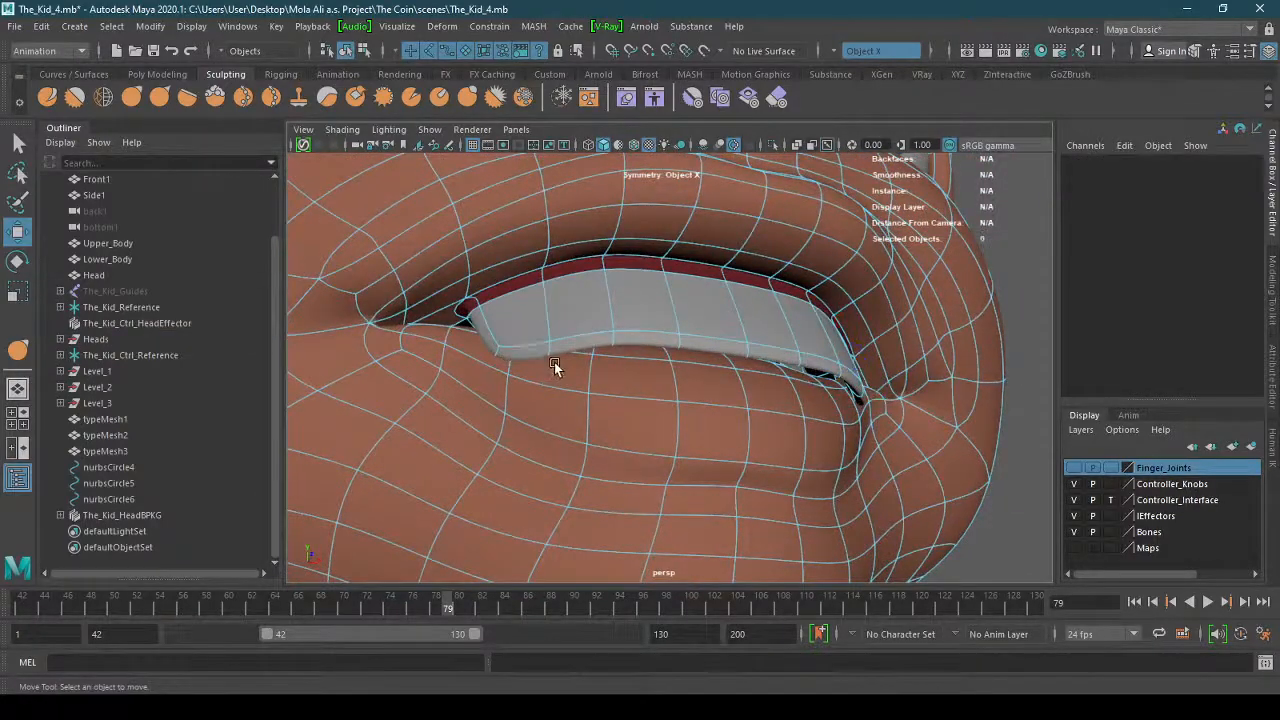
{"action": "key", "text": "q"}
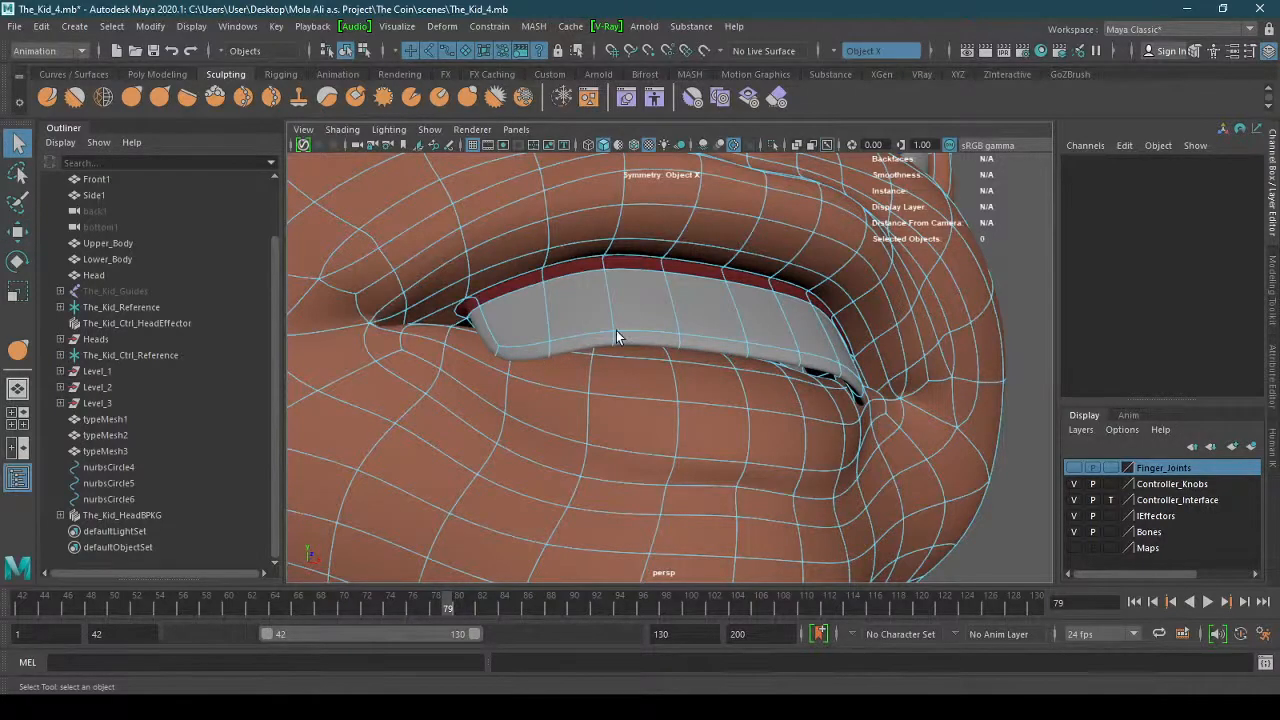
{"action": "left_click_drag", "start_coordinate": [606, 378], "coordinate": [638, 366], "text": "alt"}
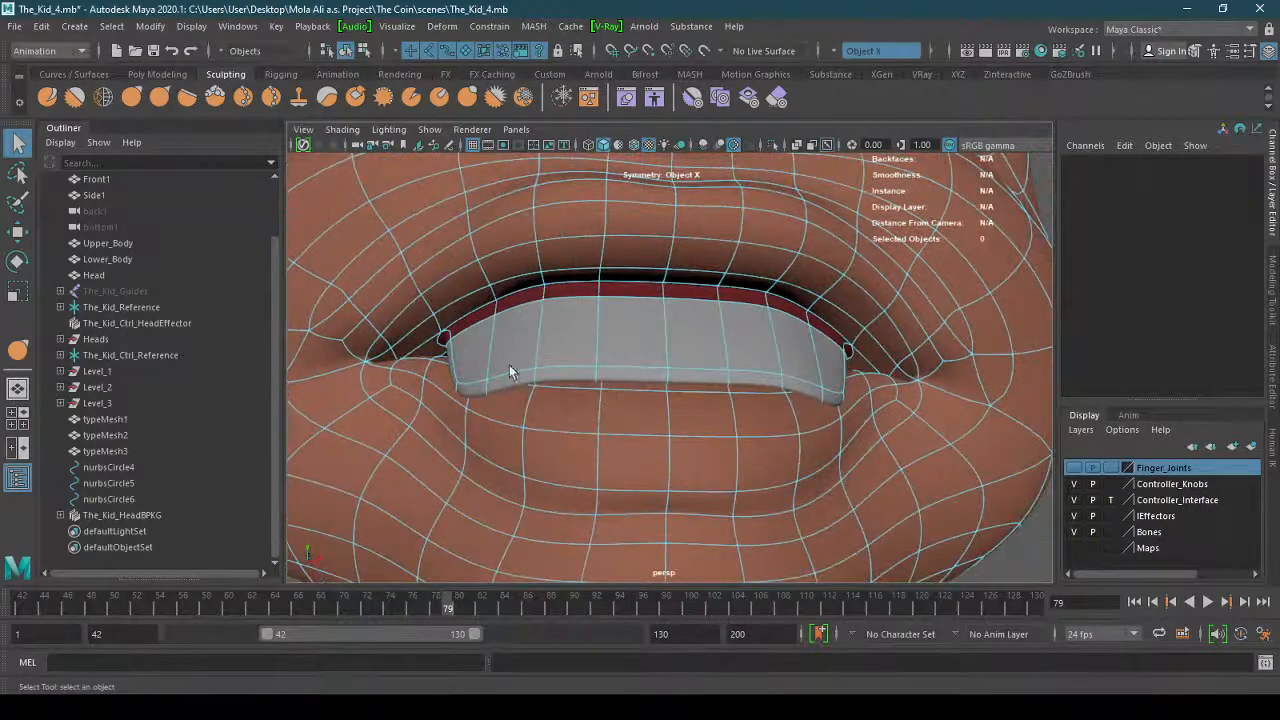
{"action": "right_click_drag", "start_coordinate": [546, 374], "coordinate": [484, 381]}
{"action": "left_click", "coordinate": [480, 386]}
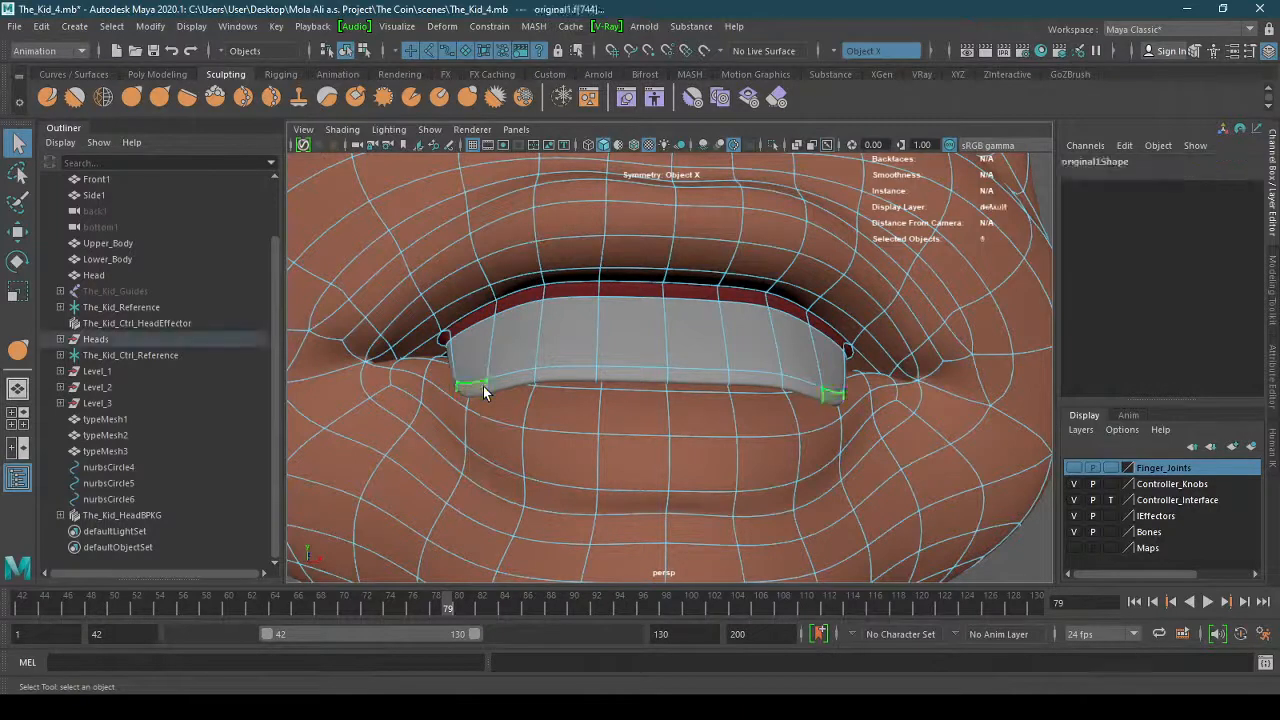
{"action": "key", "text": "w"}
{"action": "mouse_move", "coordinate": [471, 350]}
{"action": "left_mouse_down"}
{"action": "mouse_move", "coordinate": [476, 315]}
{"action": "mouse_move", "coordinate": [479, 327]}
{"action": "left_mouse_up"}
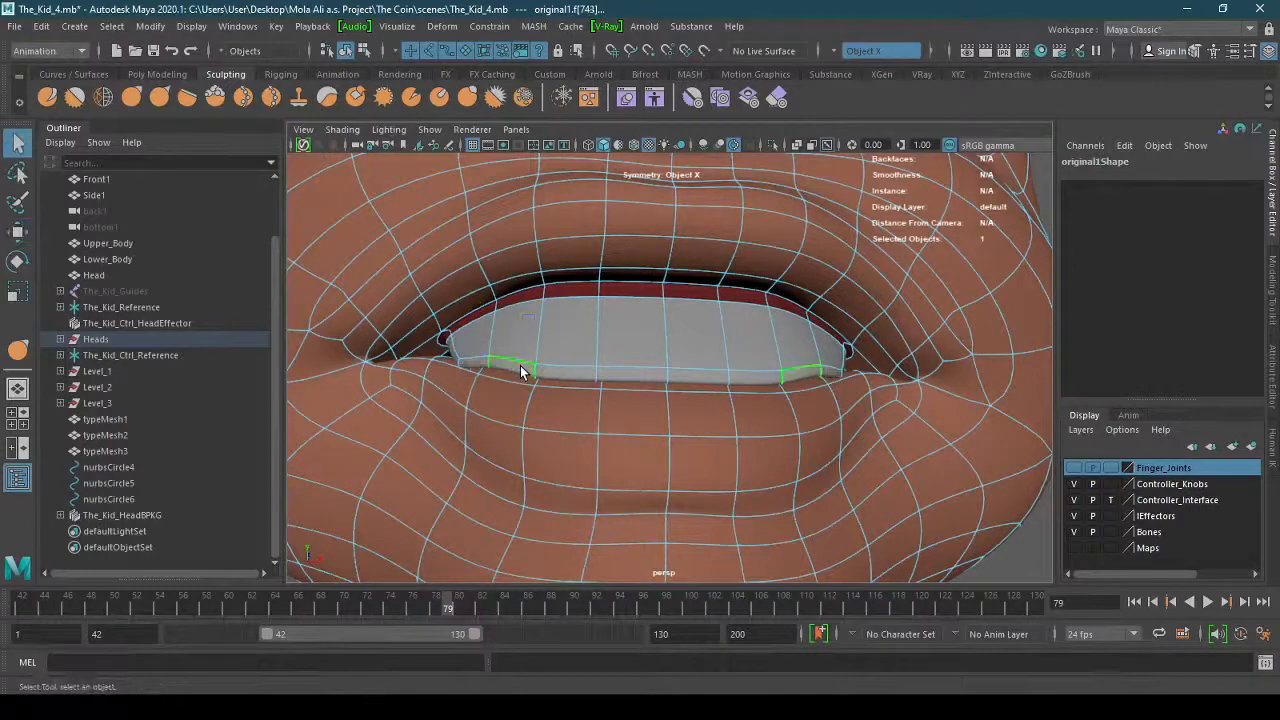
Adjust the height of the outer bottom faces of the upper teeth and switch the head to vertex editing.
{"action": "left_click", "coordinate": [520, 365]}
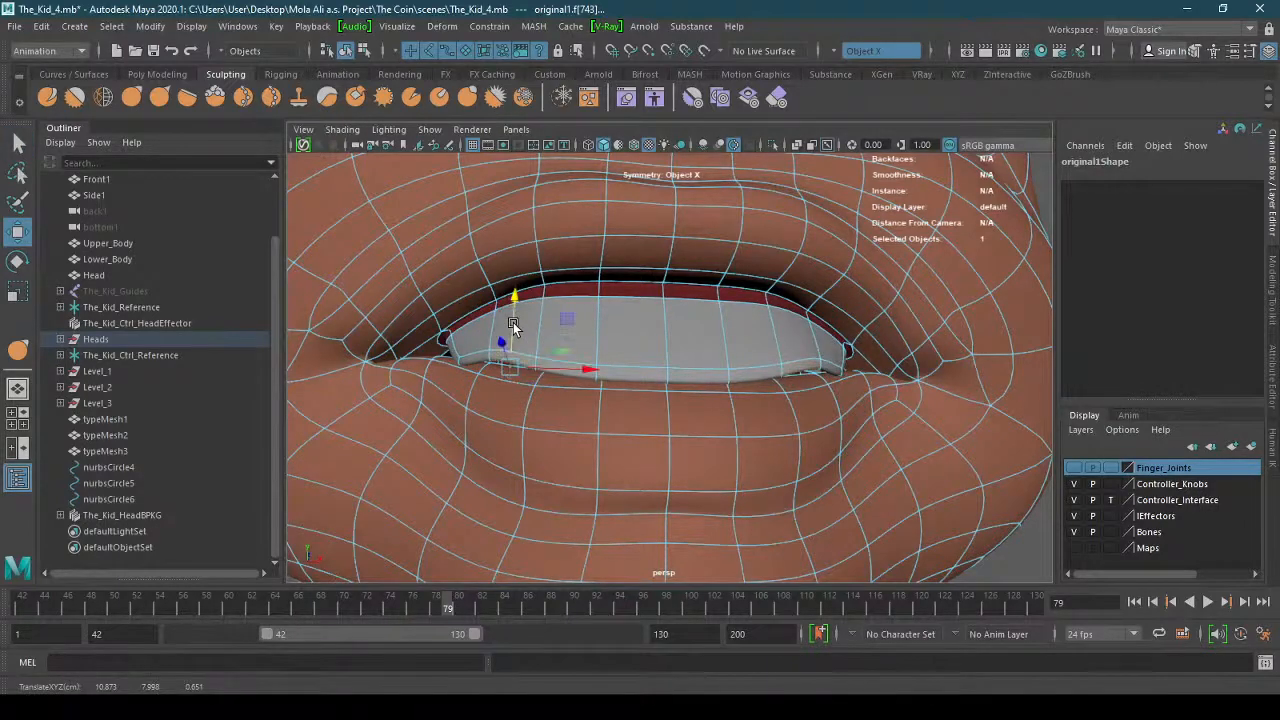
{"action": "right_click_drag", "start_coordinate": [496, 348], "coordinate": [576, 350], "text": "alt"}
{"action": "mouse_move", "coordinate": [576, 350]}
{"action": "left_mouse_down", "text": "alt"}
{"action": "mouse_move", "coordinate": [597, 351]}
{"action": "mouse_move", "coordinate": [586, 368]}
{"action": "left_mouse_up", "text": "alt"}
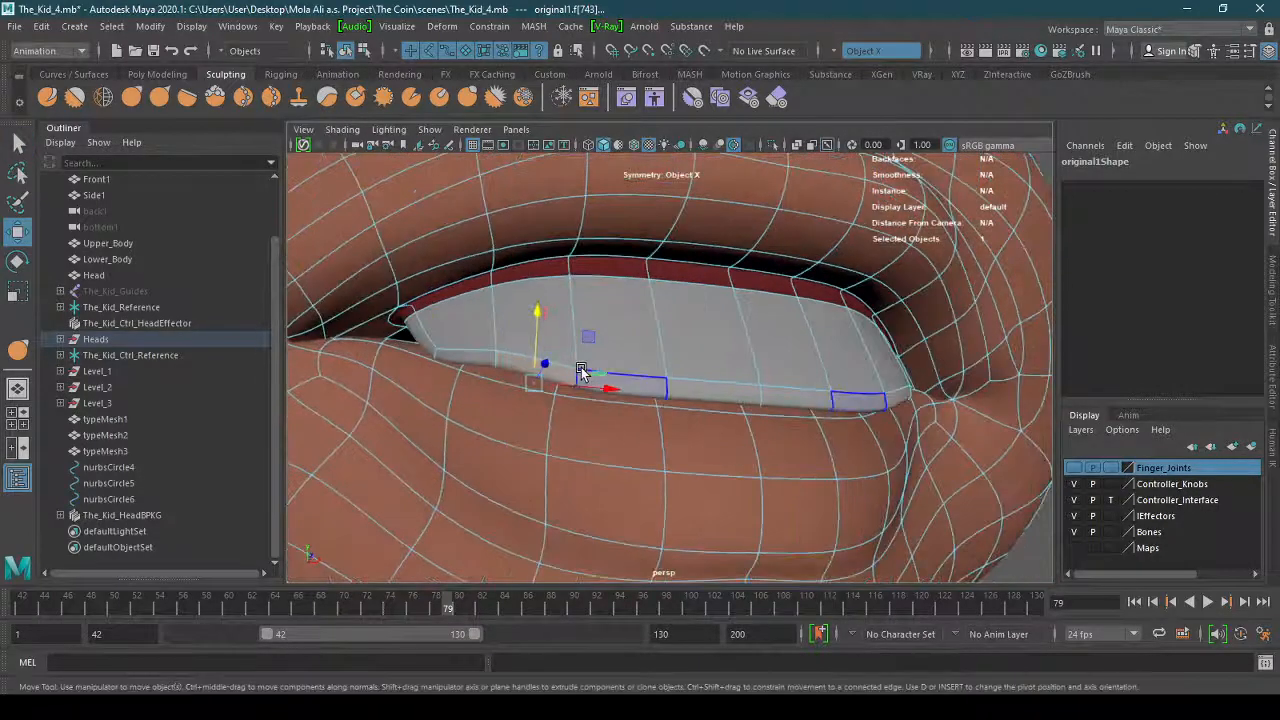
{"action": "right_click_drag", "start_coordinate": [573, 288], "coordinate": [523, 305]}
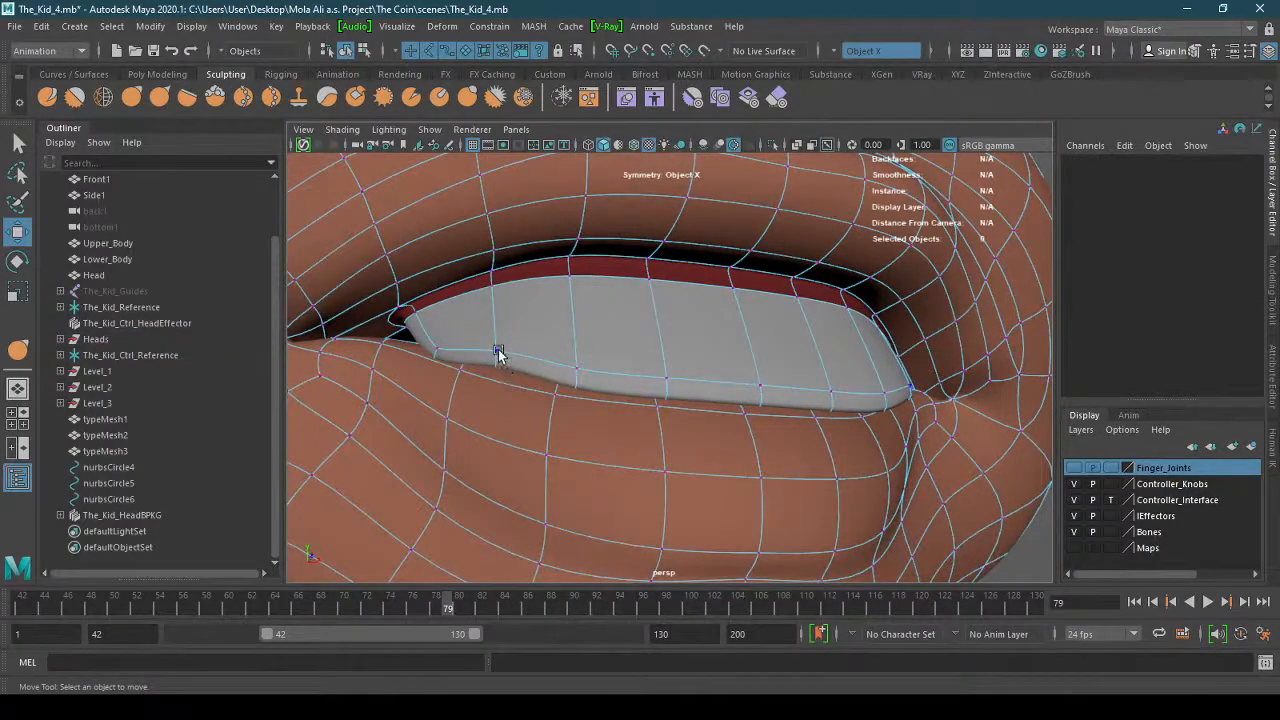
Try lowering the symmetric vertex pair near the bottom corners of the upper teeth and undo the move.
{"action": "left_click_drag", "start_coordinate": [513, 344], "coordinate": [640, 326], "text": "alt"}
{"action": "left_click", "coordinate": [889, 270]}
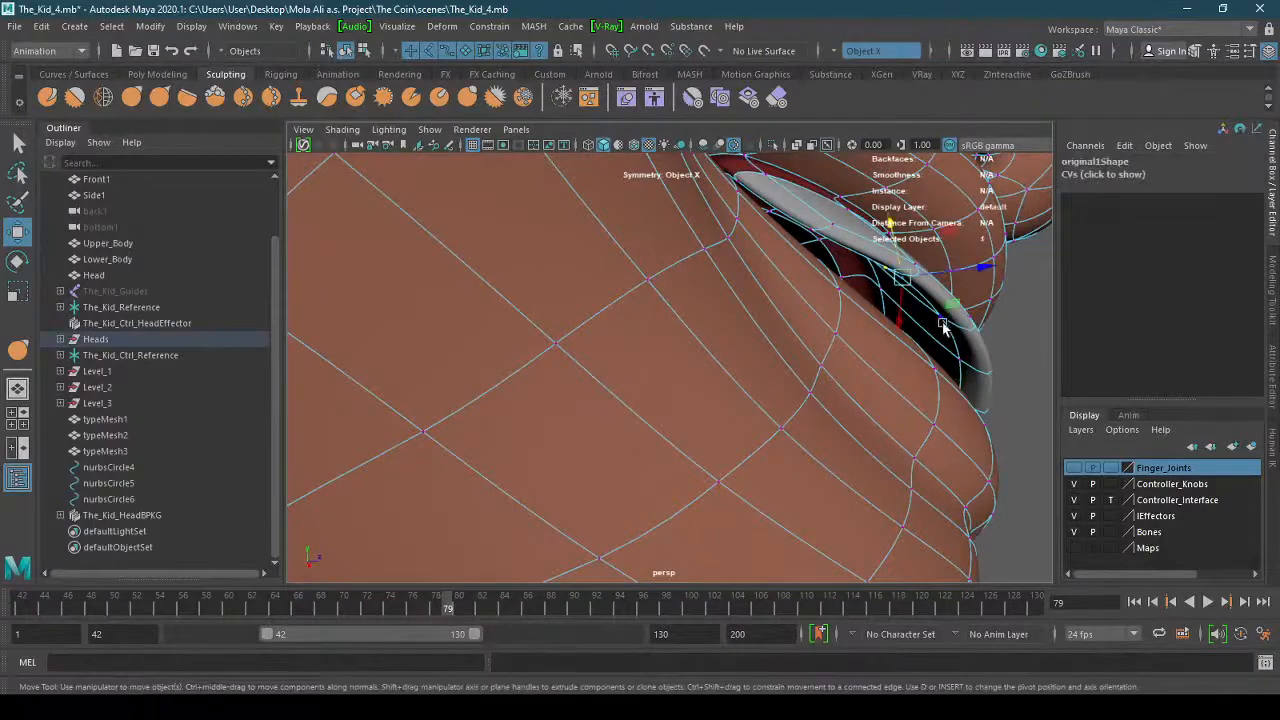
{"action": "left_click_drag", "start_coordinate": [889, 270], "coordinate": [591, 405], "text": "alt"}
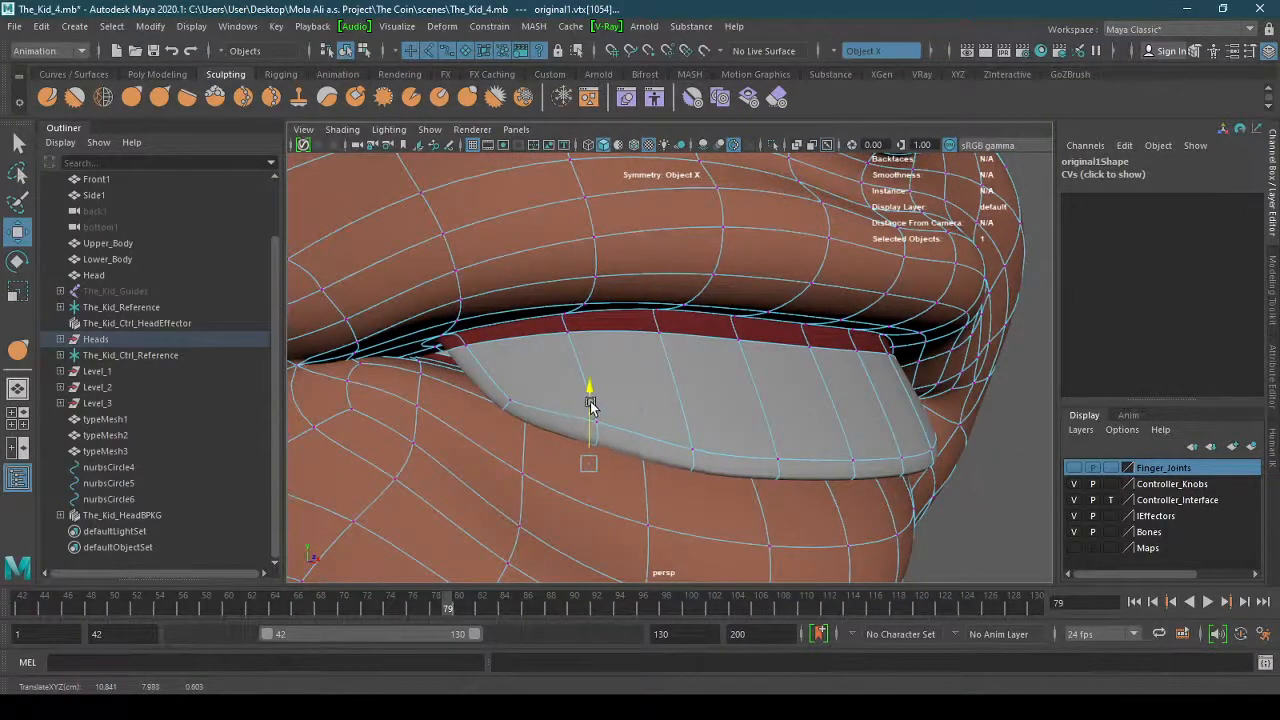
{"action": "left_click_drag", "start_coordinate": [670, 394], "coordinate": [652, 392], "text": "alt"}
{"action": "key", "text": "ctrl+z"}
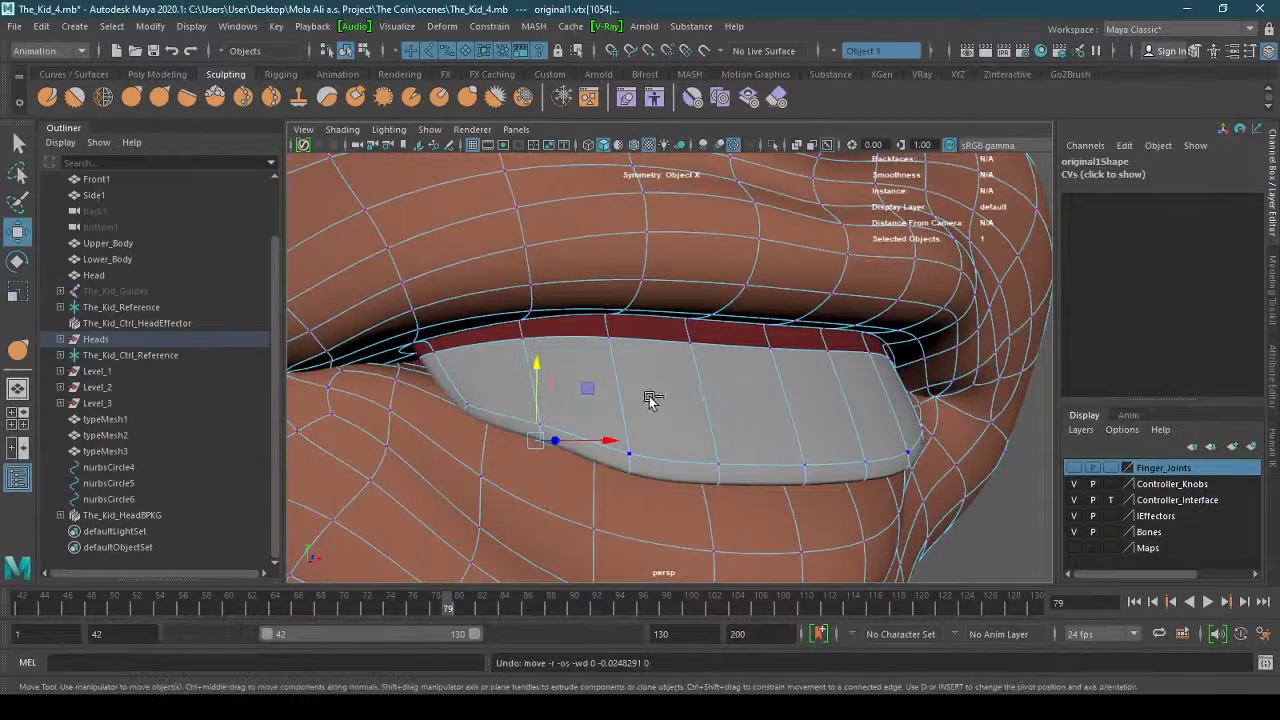
Select the symmetric bottom-edge vertices beside the outer corners of the upper teeth and lower them to smooth the edge.
{"action": "key", "text": "q"}
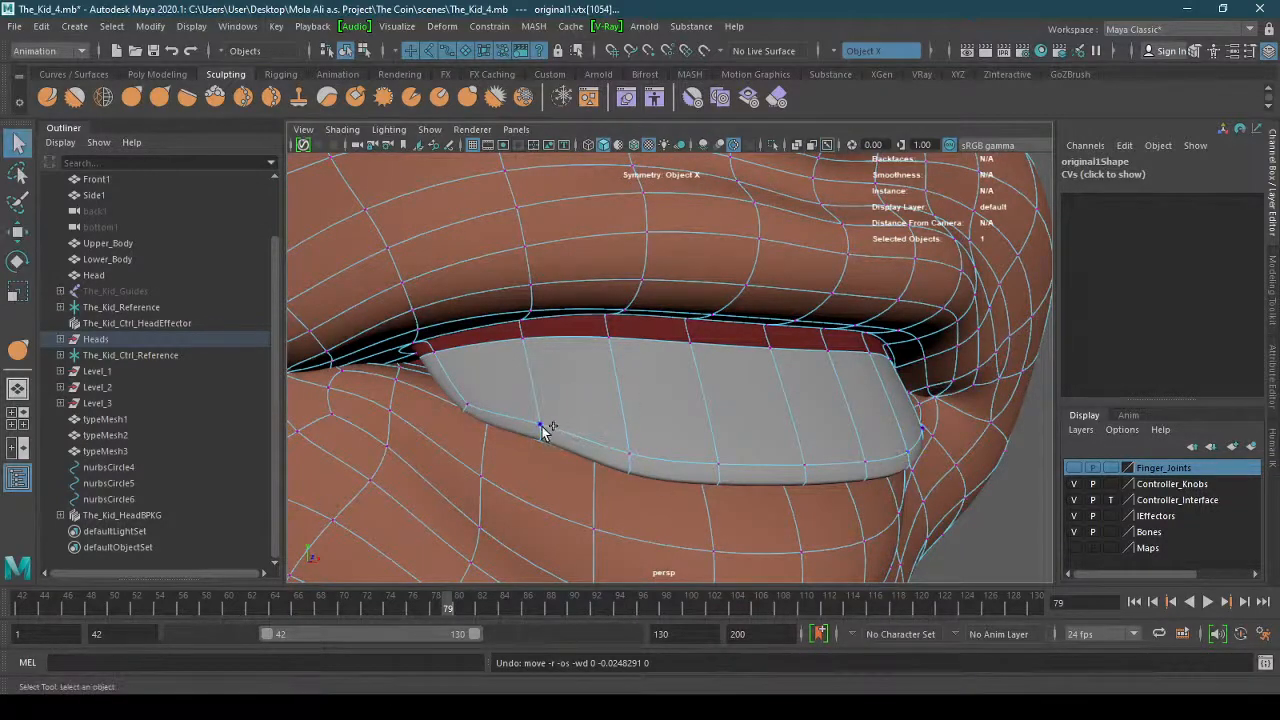
{"action": "key", "text": "w"}
{"action": "left_click_drag", "start_coordinate": [541, 368], "coordinate": [545, 393]}
{"action": "scroll", "coordinate": [640, 401], "scroll_direction": "down", "scroll_amount": 5}
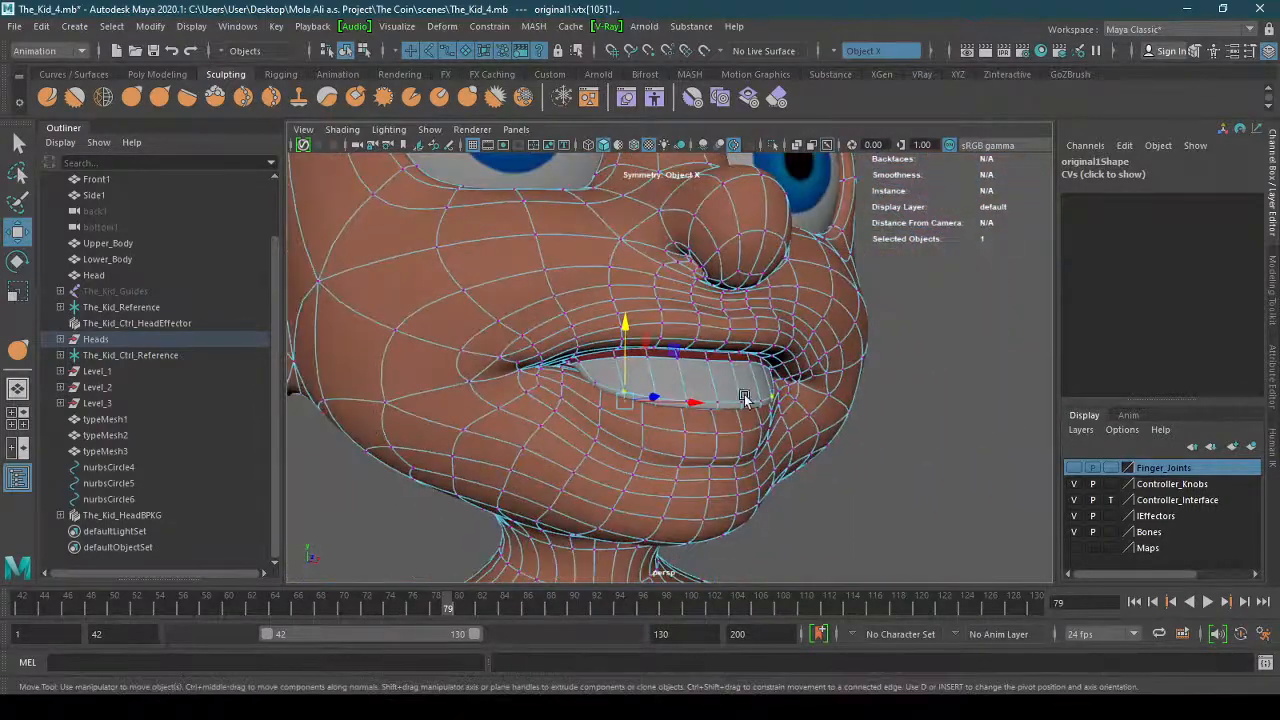
{"action": "left_click_drag", "start_coordinate": [790, 400], "coordinate": [723, 313], "text": "alt"}
{"action": "scroll", "coordinate": [730, 410], "scroll_direction": "down", "scroll_amount": 2}
{"action": "scroll", "coordinate": [697, 410], "scroll_direction": "up", "scroll_amount": 6}
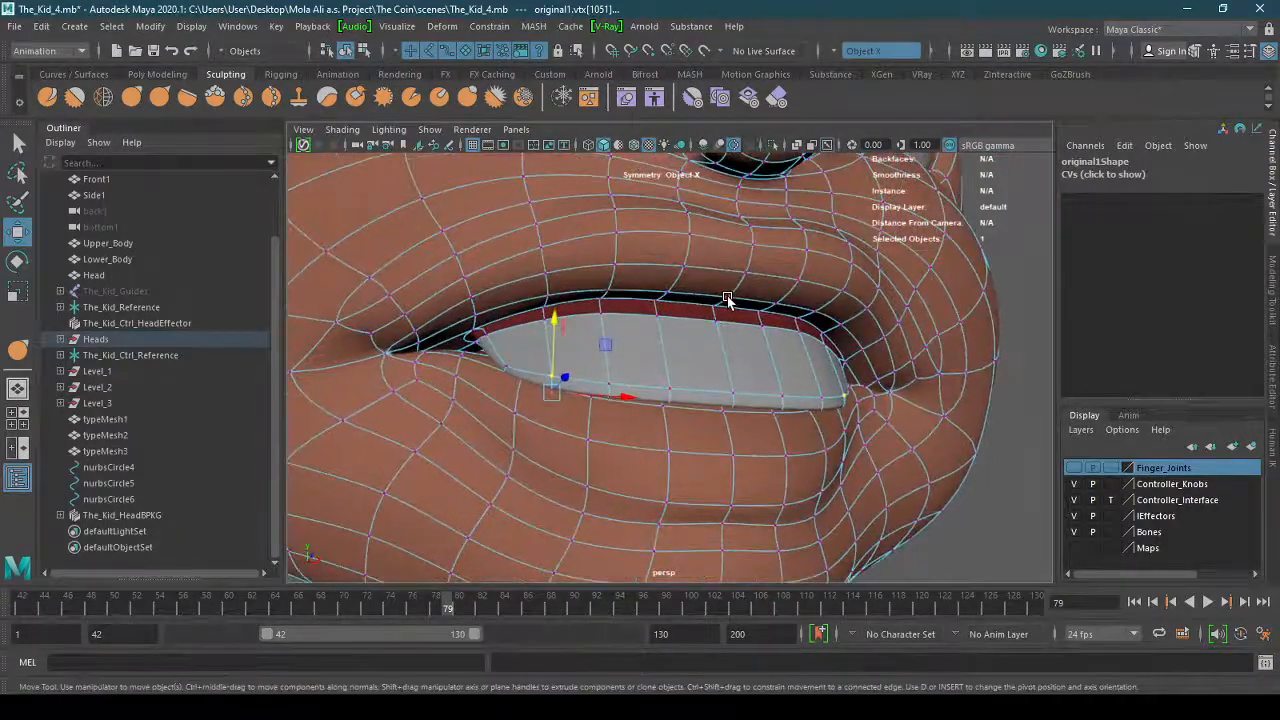
Select the two lowest rows of upper lip vertices, turn on soft selection and lower the lip over the gums.
{"action": "left_click", "coordinate": [727, 300]}
{"action": "left_click", "coordinate": [668, 297]}
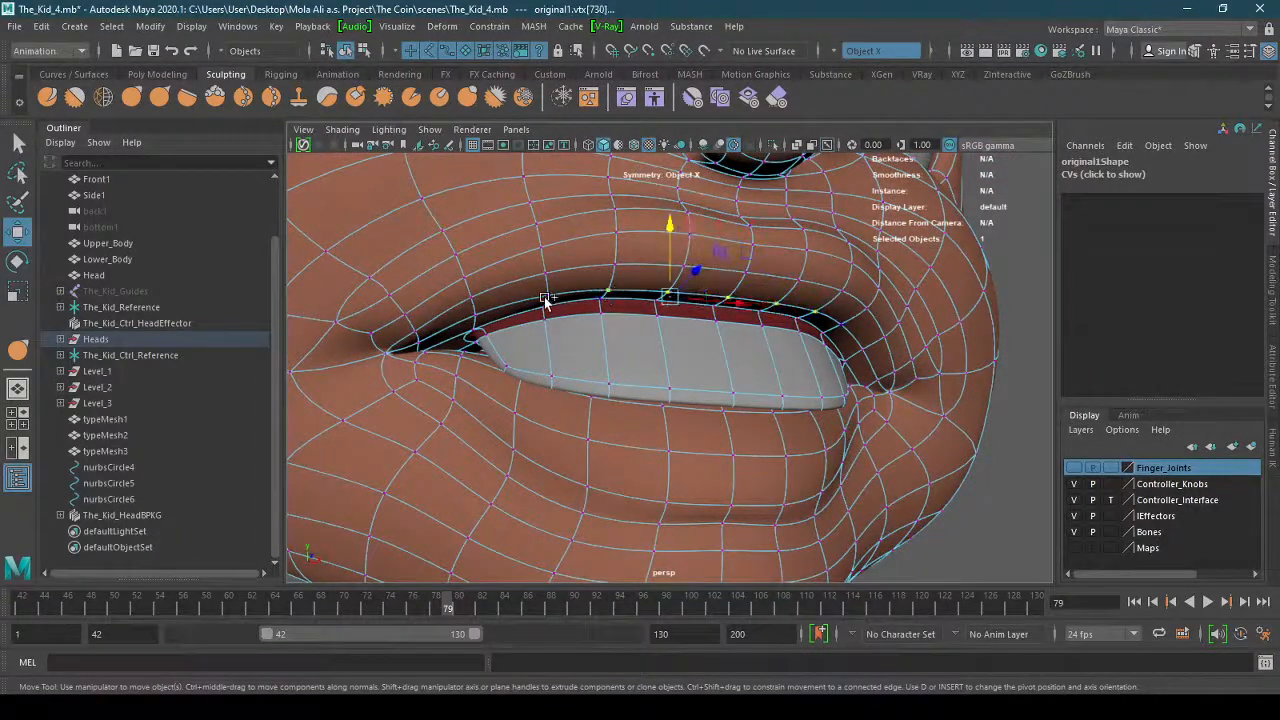
{"action": "left_click", "coordinate": [714, 307], "text": "shift"}
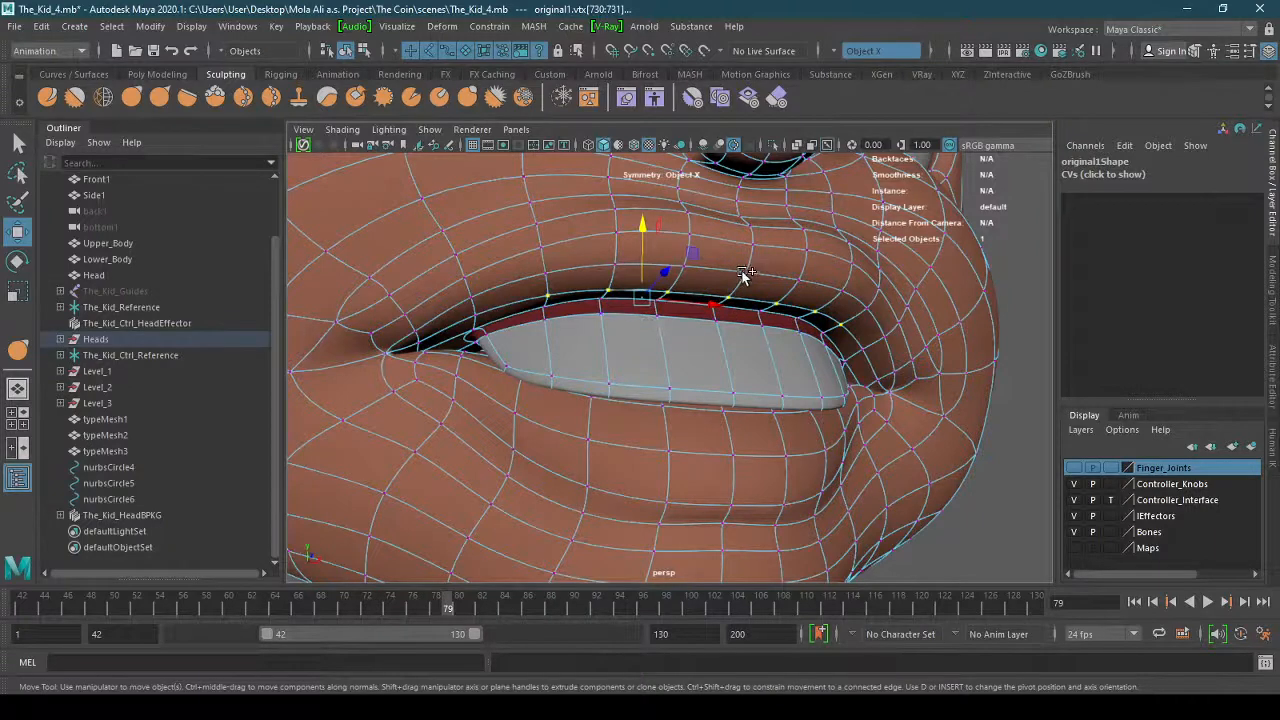
{"action": "left_click", "coordinate": [680, 278]}
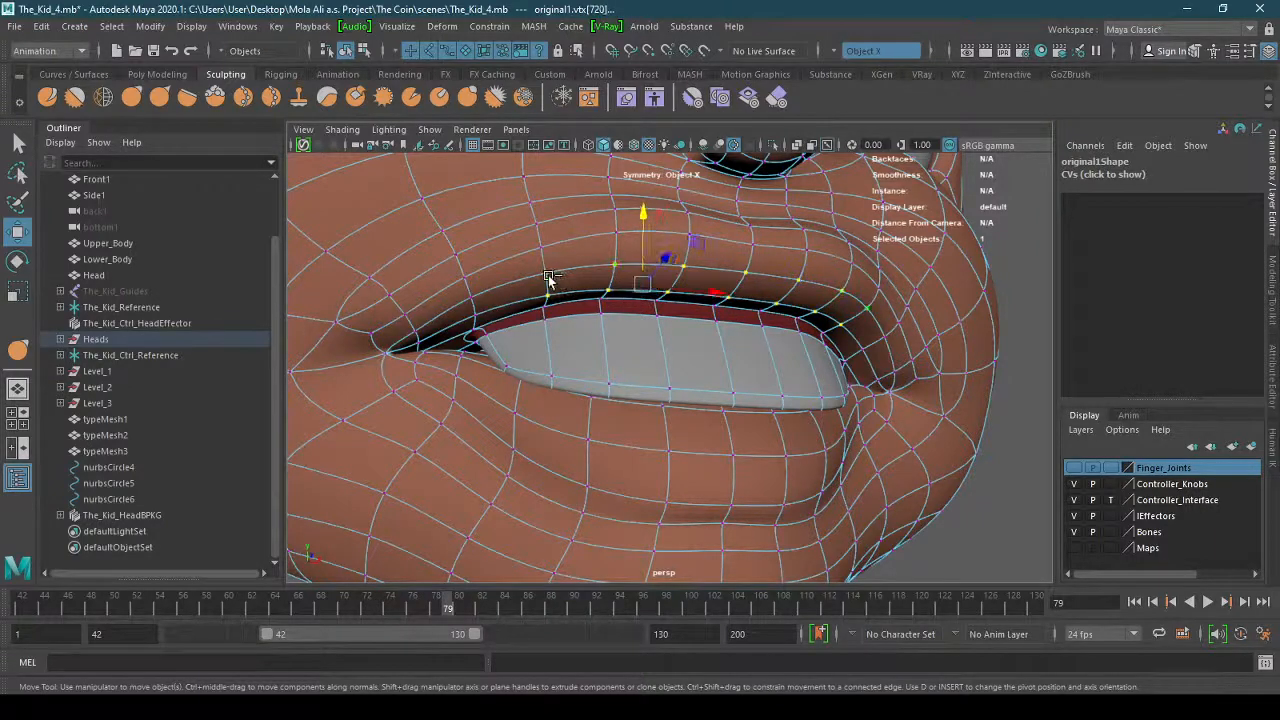
{"action": "key", "text": "b"}
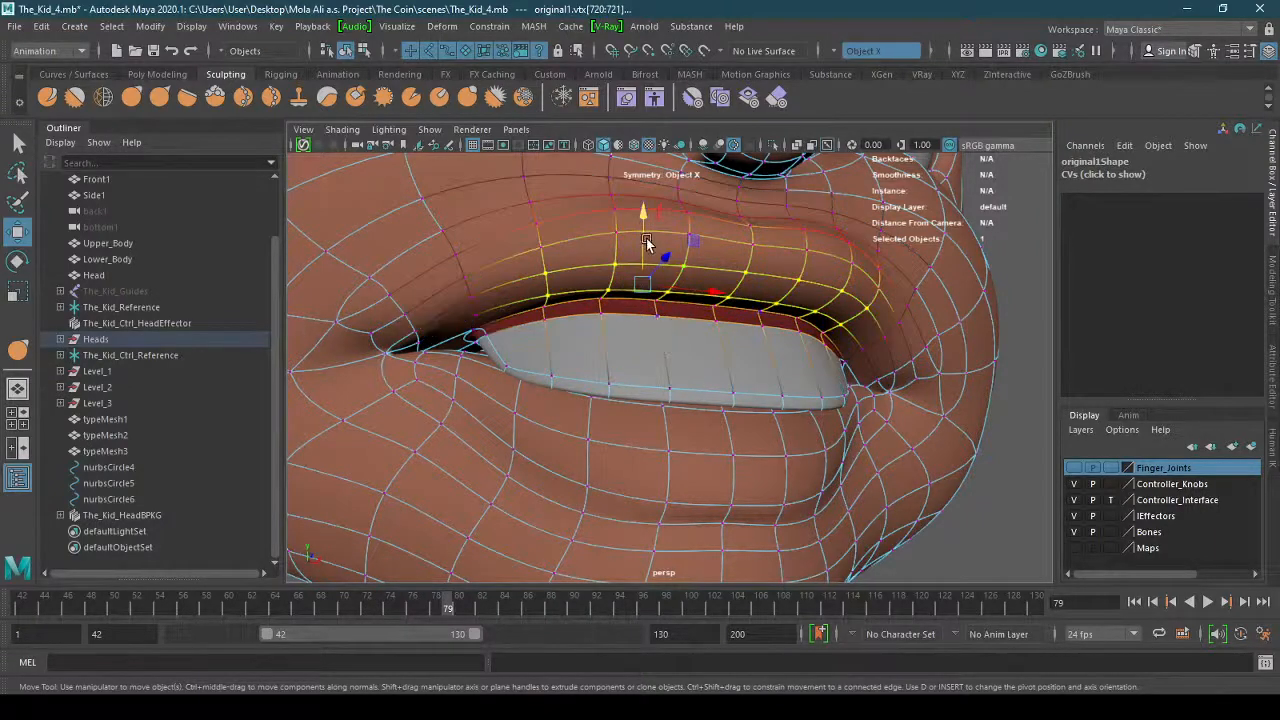
{"action": "left_click_drag", "start_coordinate": [646, 243], "coordinate": [777, 303]}
{"action": "right_click_drag", "start_coordinate": [777, 303], "coordinate": [463, 343], "text": "alt"}
{"action": "left_click_drag", "start_coordinate": [615, 358], "coordinate": [527, 370], "text": "alt"}
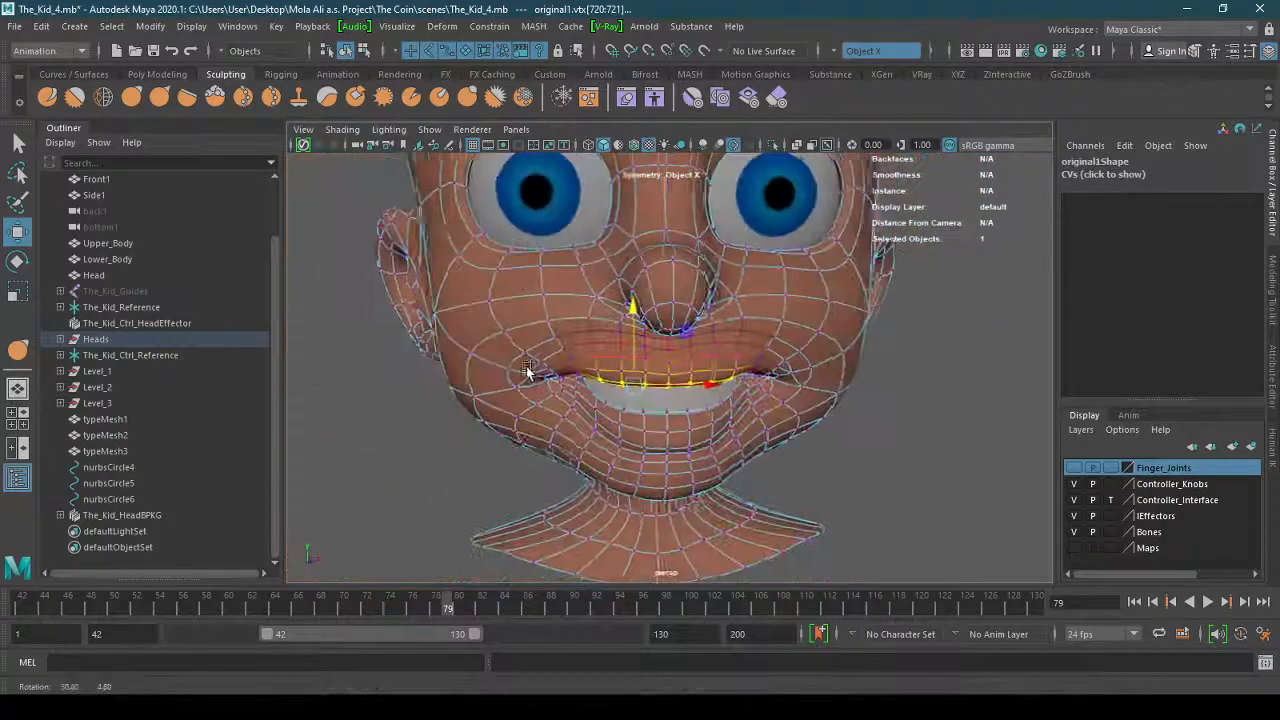
Return the head to object mode and examine the upper lip and teeth from the front and in profile.
{"action": "right_click_drag", "start_coordinate": [650, 283], "coordinate": [649, 361]}
{"action": "right_click_drag", "start_coordinate": [720, 263], "coordinate": [720, 263]}
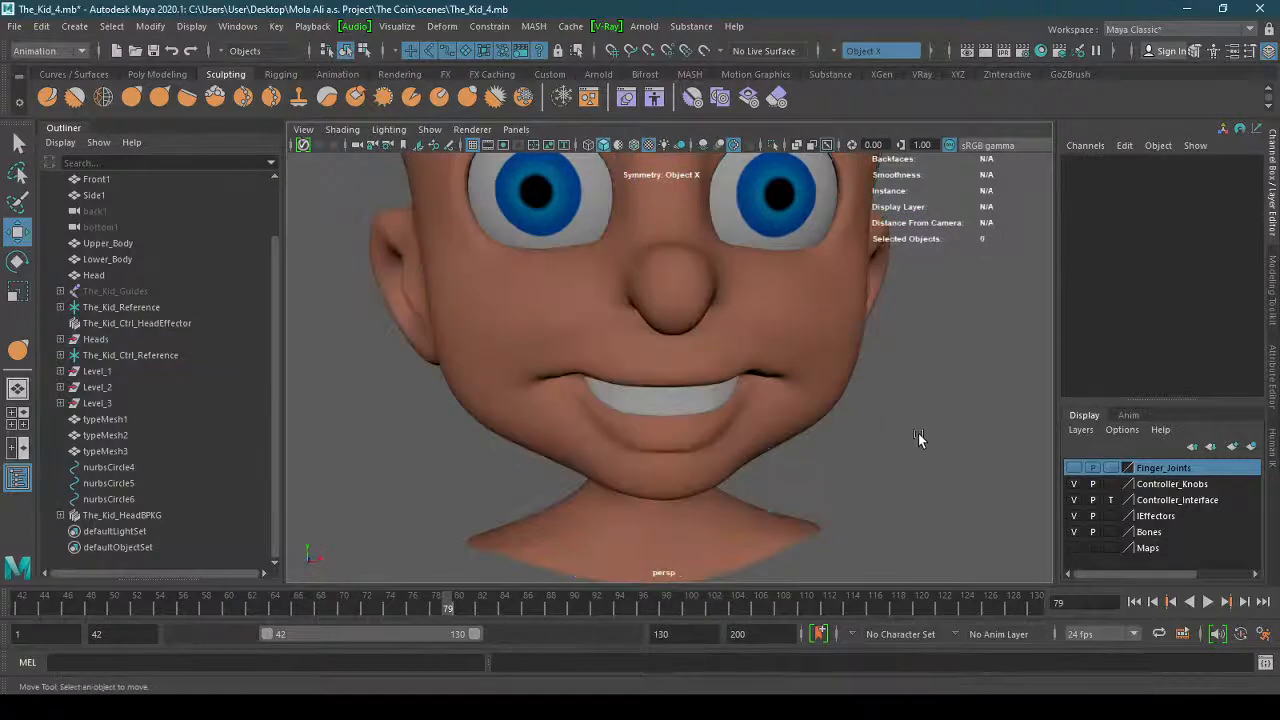
{"action": "right_click_drag", "start_coordinate": [918, 433], "coordinate": [708, 471], "text": "alt"}
{"action": "left_click_drag", "start_coordinate": [708, 471], "coordinate": [797, 503], "text": "alt"}
{"action": "right_click_drag", "start_coordinate": [797, 503], "coordinate": [872, 478], "text": "alt"}
{"action": "left_click_drag", "start_coordinate": [872, 478], "coordinate": [634, 466], "text": "alt"}
{"action": "right_click_drag", "start_coordinate": [634, 466], "coordinate": [706, 457], "text": "alt"}
{"action": "left_click", "coordinate": [610, 458]}
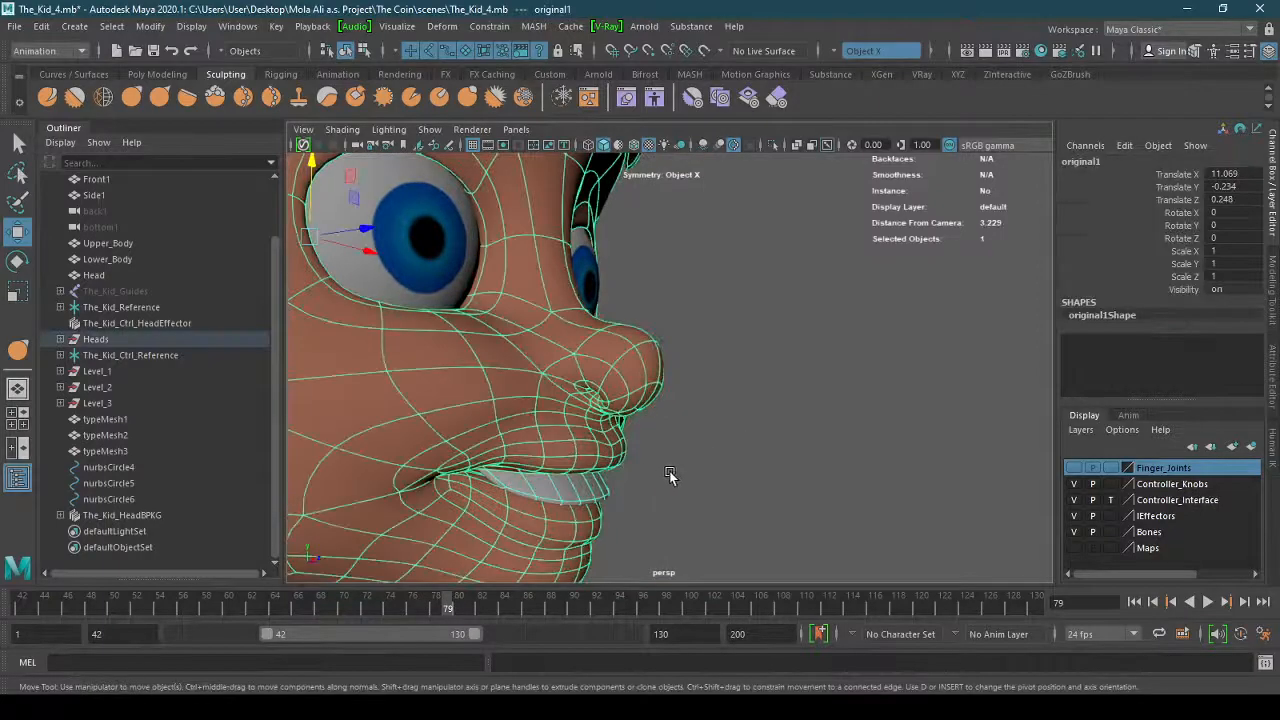
{"action": "left_click_drag", "start_coordinate": [670, 476], "coordinate": [567, 444], "text": "alt"}
{"action": "left_click_drag", "start_coordinate": [537, 461], "coordinate": [644, 412], "text": "alt"}
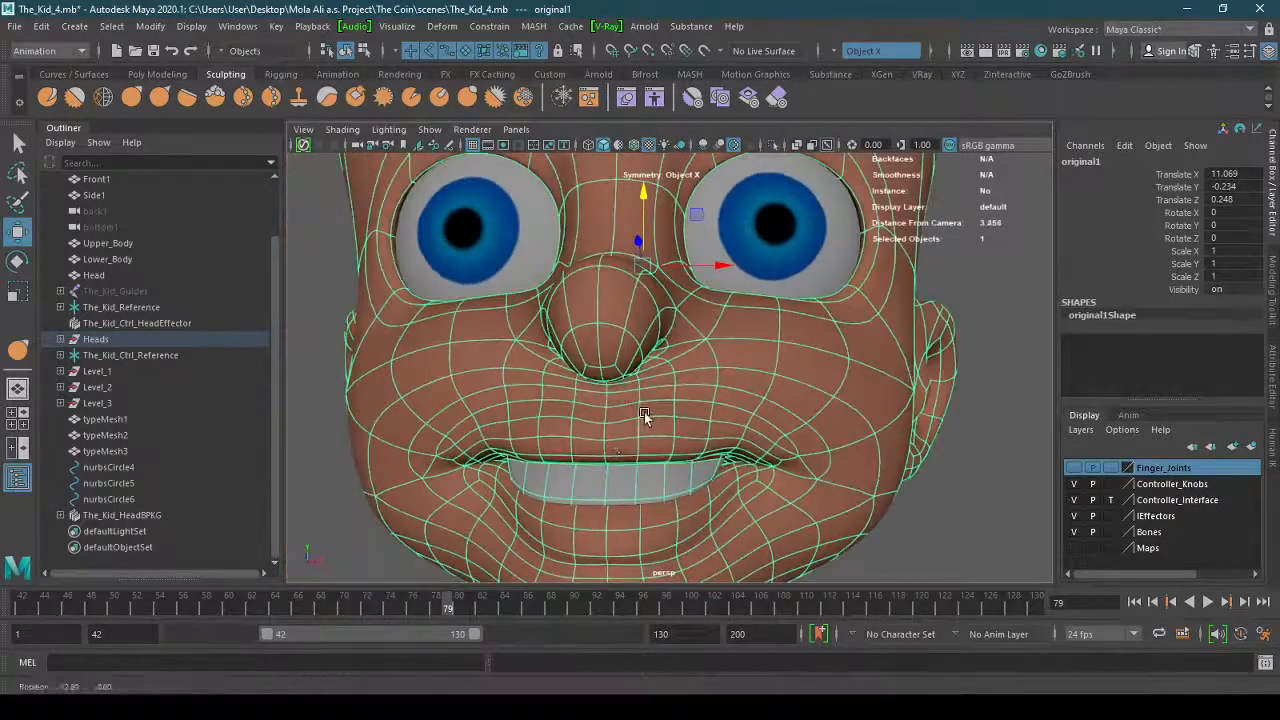
Select the middle upper lip faces, grow the selection and shift the lip along the depth axis with soft selection.
{"action": "right_click", "coordinate": [605, 340]}
{"action": "right_click_drag", "start_coordinate": [605, 340], "coordinate": [603, 406]}
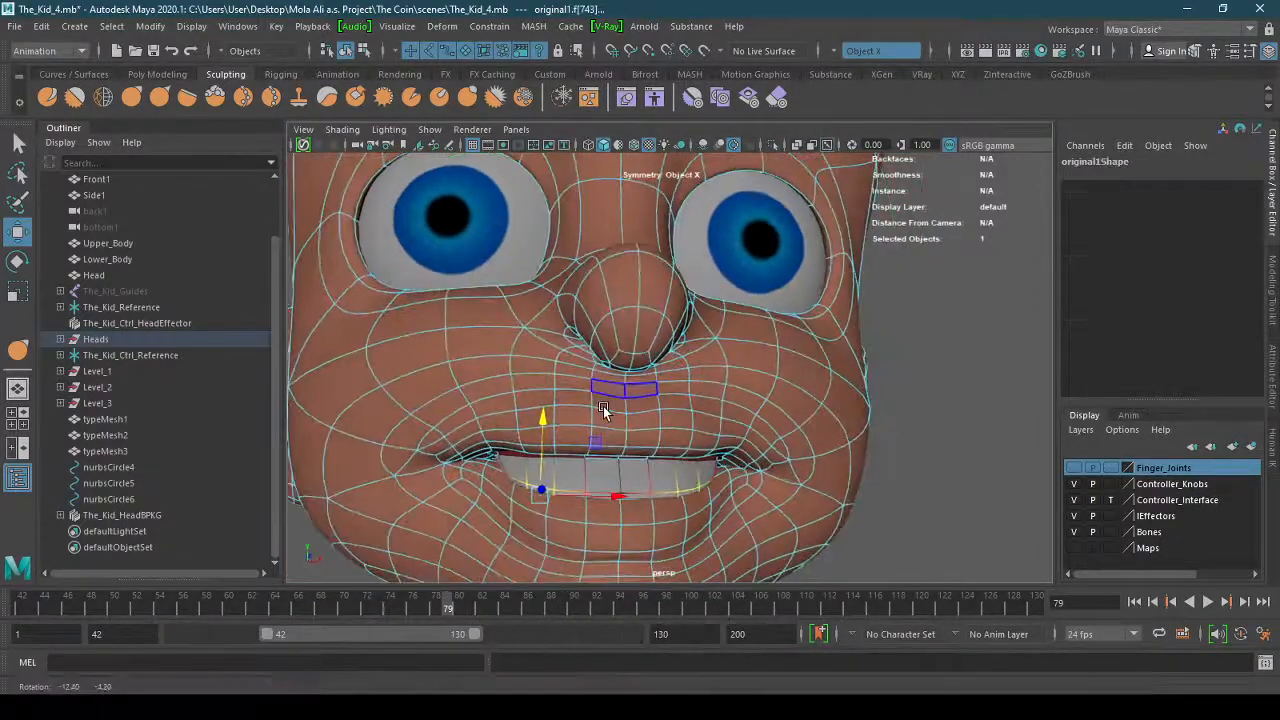
{"action": "left_click", "coordinate": [605, 447]}
{"action": "left_click_drag", "start_coordinate": [606, 447], "coordinate": [608, 416], "text": "alt"}
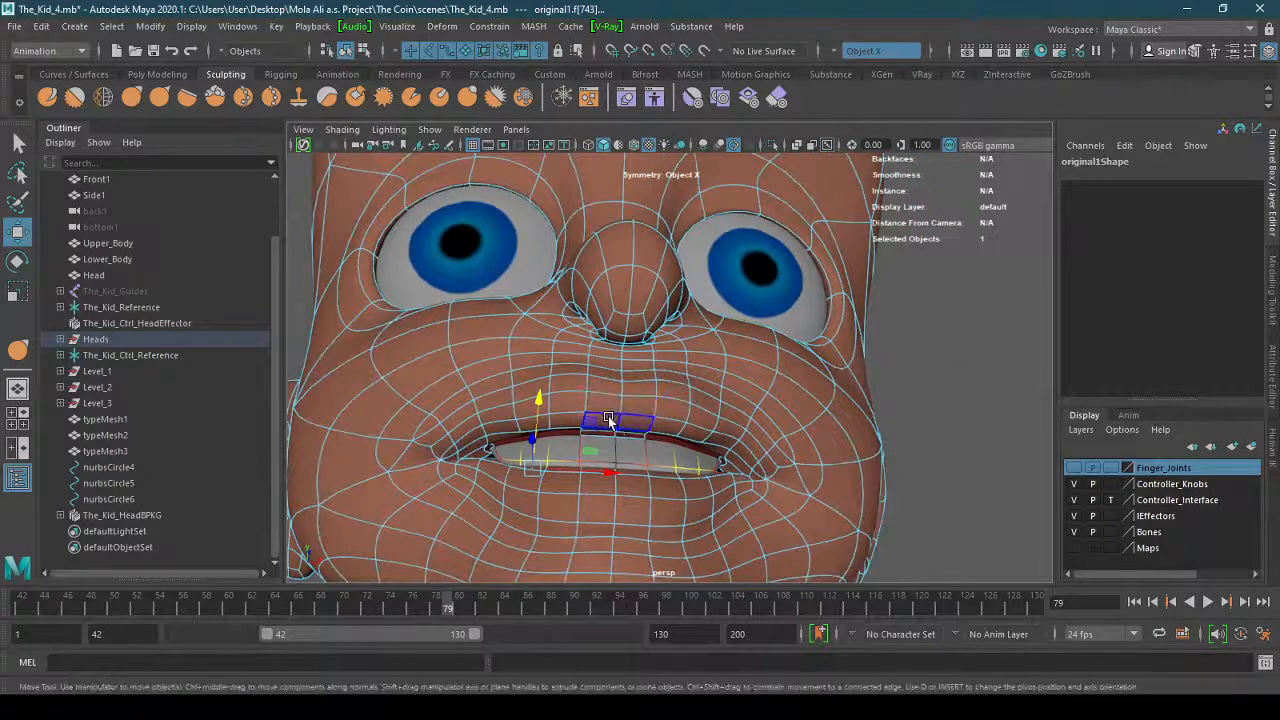
{"action": "left_click", "coordinate": [608, 416]}
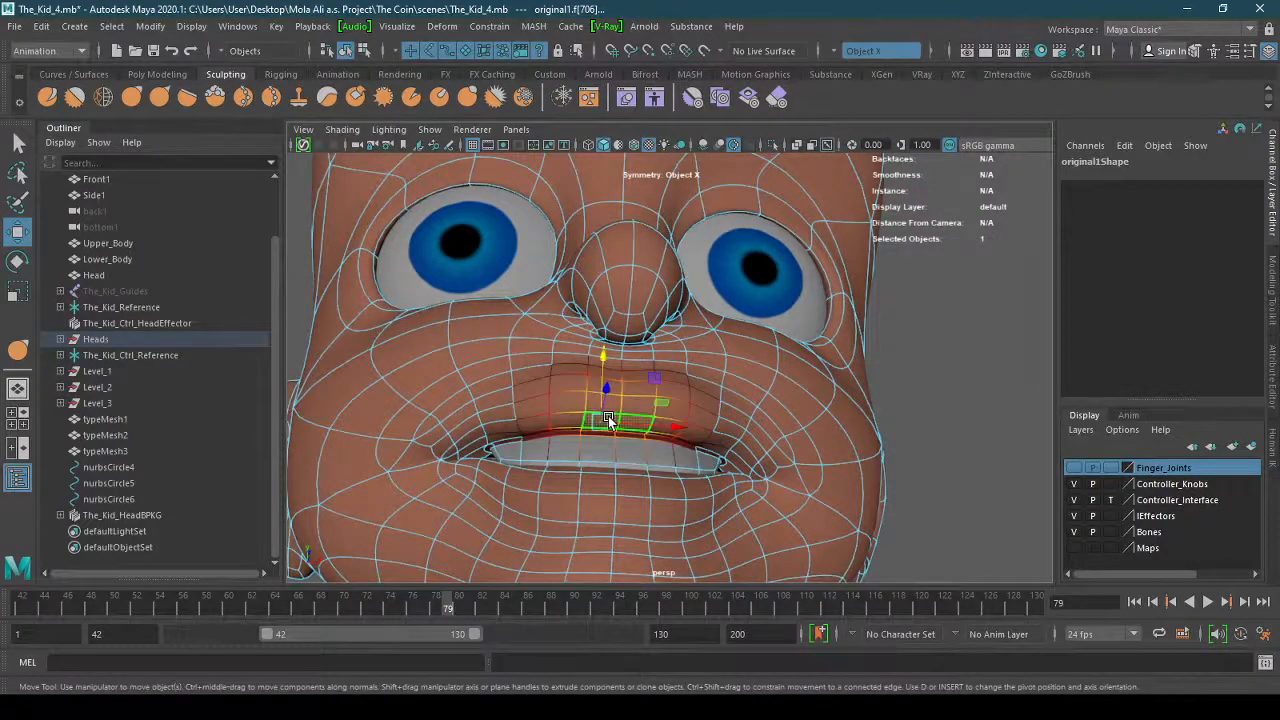
{"action": "key", "text": "shift+period"}
{"action": "left_click", "coordinate": [610, 421]}
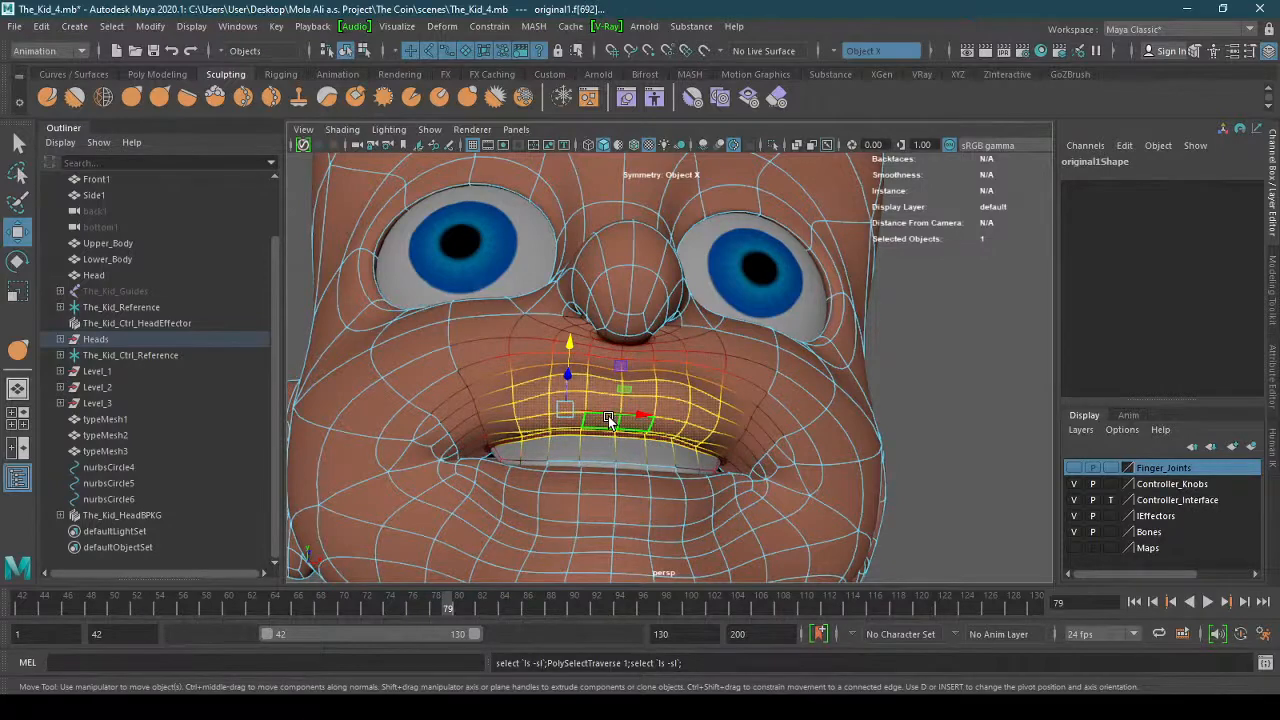
{"action": "left_click_drag", "start_coordinate": [619, 413], "coordinate": [638, 432], "text": "alt"}
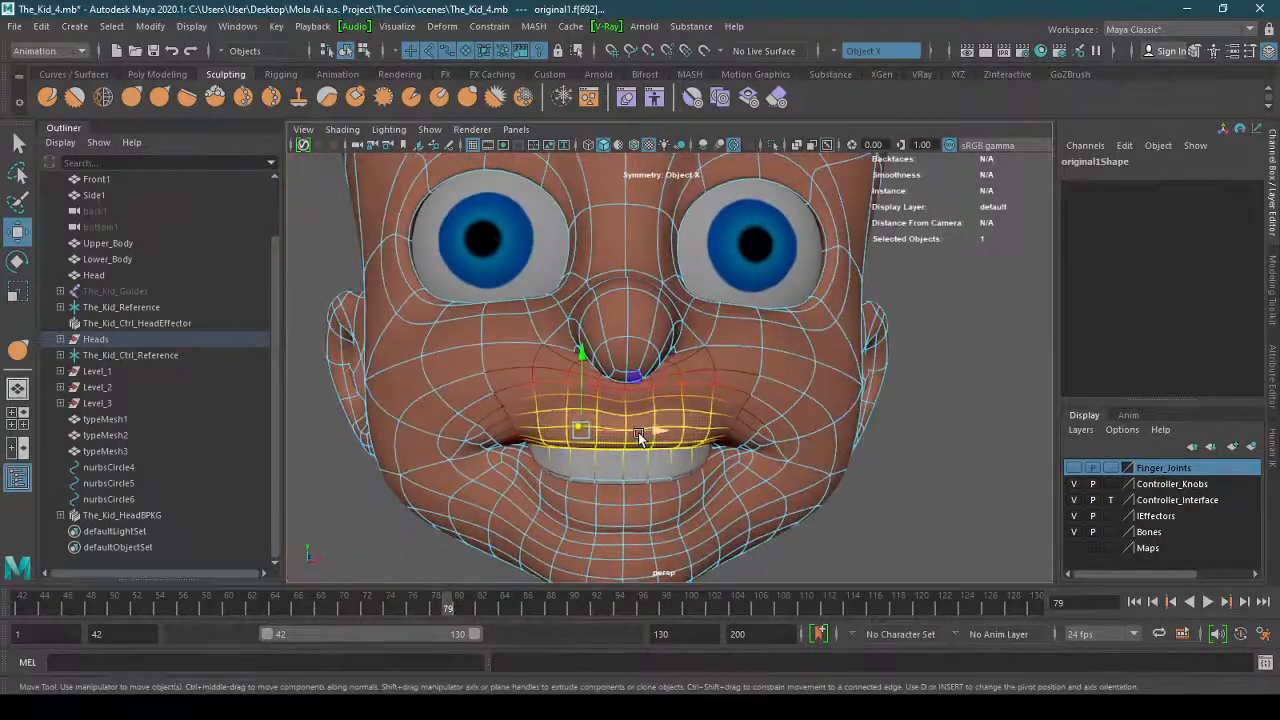
Return the head to object mode, deselect it and check the smile from several angles.
{"action": "right_click_drag", "start_coordinate": [634, 295], "coordinate": [714, 262]}
{"action": "left_click", "coordinate": [886, 441]}
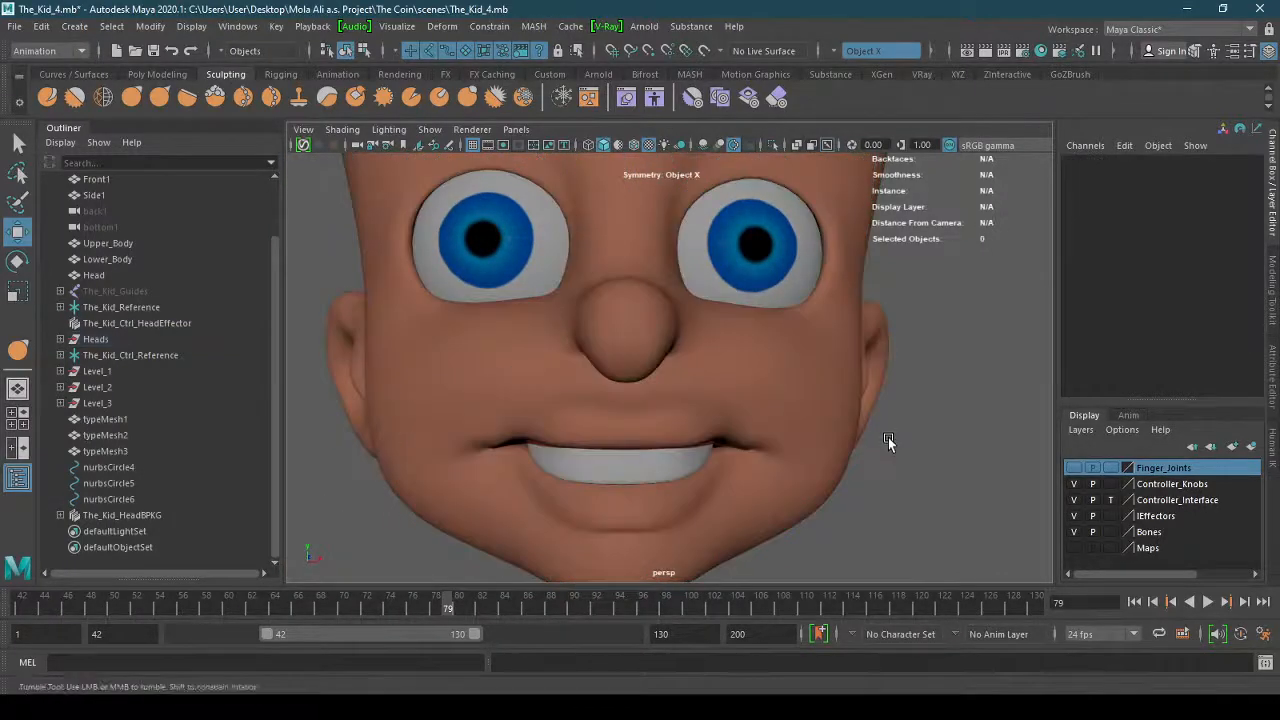
{"action": "mouse_move", "coordinate": [888, 441]}
{"action": "left_mouse_down", "text": "alt"}
{"action": "mouse_move", "coordinate": [766, 446]}
{"action": "mouse_move", "coordinate": [863, 440]}
{"action": "left_mouse_up", "text": "alt"}
{"action": "right_click_drag", "start_coordinate": [863, 440], "coordinate": [792, 445], "text": "alt"}
{"action": "left_click_drag", "start_coordinate": [792, 445], "coordinate": [580, 488], "text": "alt"}
{"action": "right_click_drag", "start_coordinate": [580, 488], "coordinate": [651, 442], "text": "alt"}
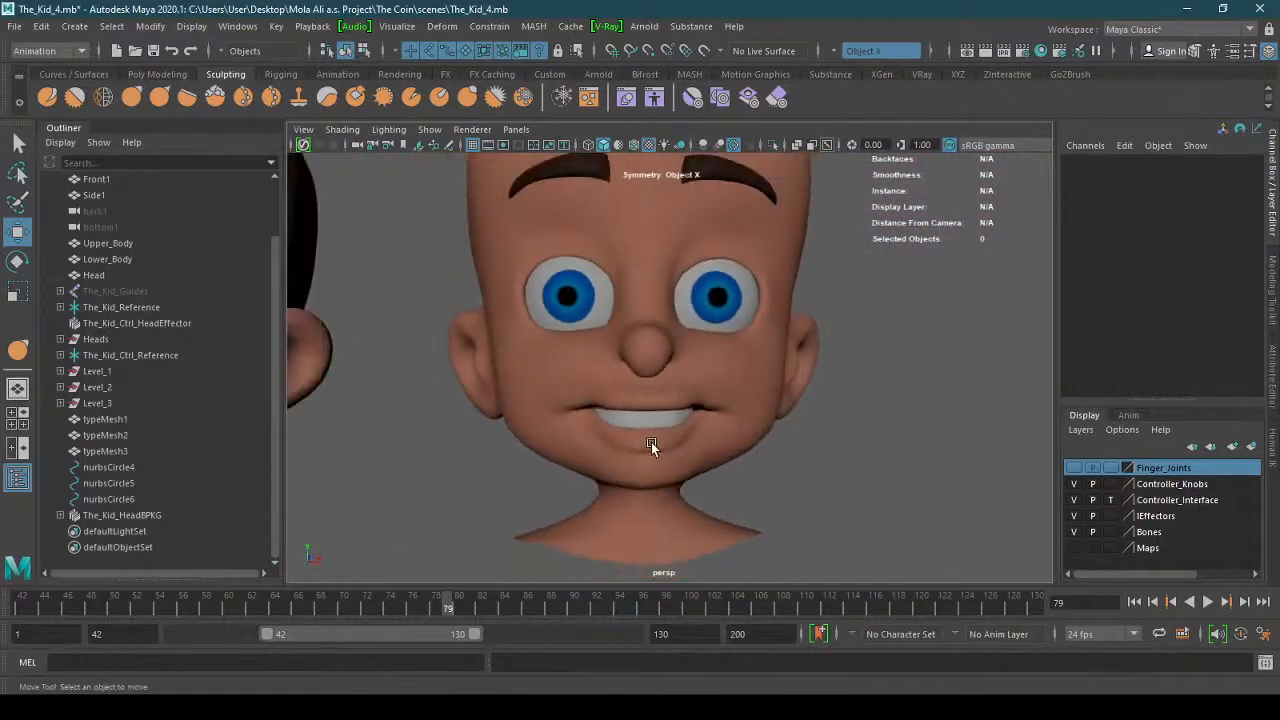
{"action": "left_click_drag", "start_coordinate": [651, 442], "coordinate": [686, 540], "text": "alt"}
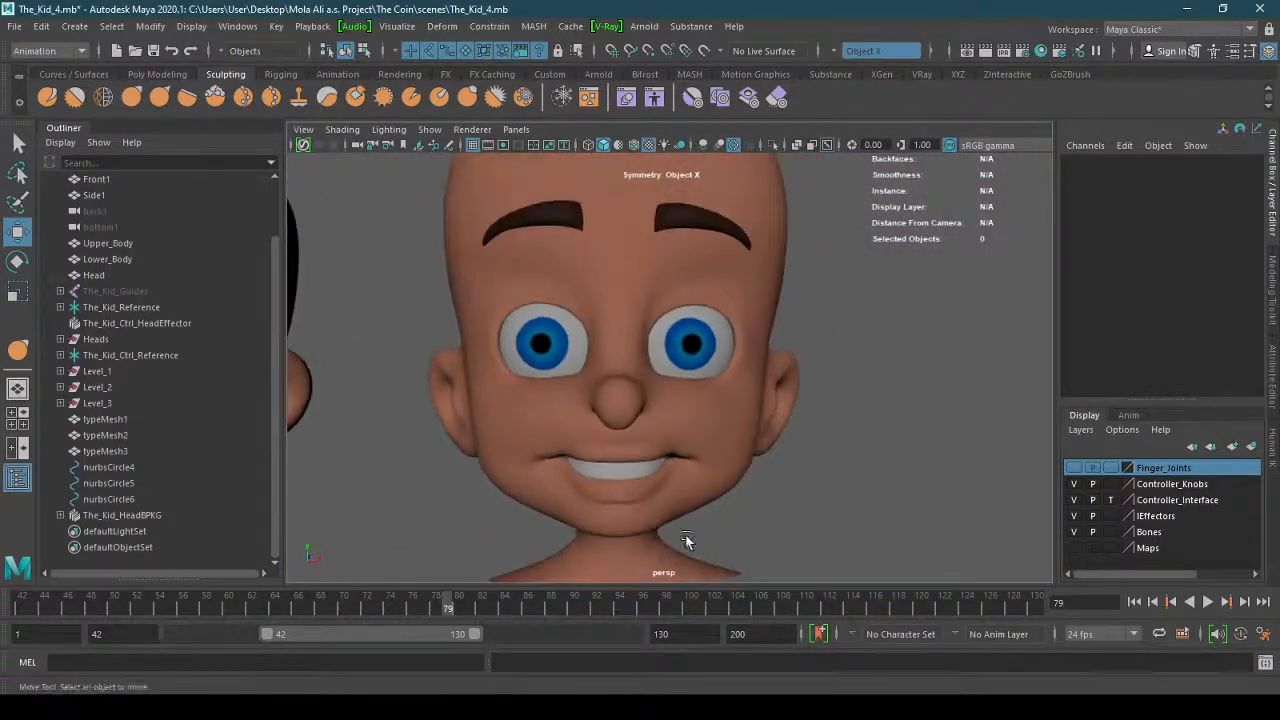
Reshape the second head's mouth area with the Grab tool and a resized brush, pushing the lips back in profile.
{"action": "left_click", "coordinate": [131, 96]}
{"action": "left_click", "coordinate": [715, 432]}
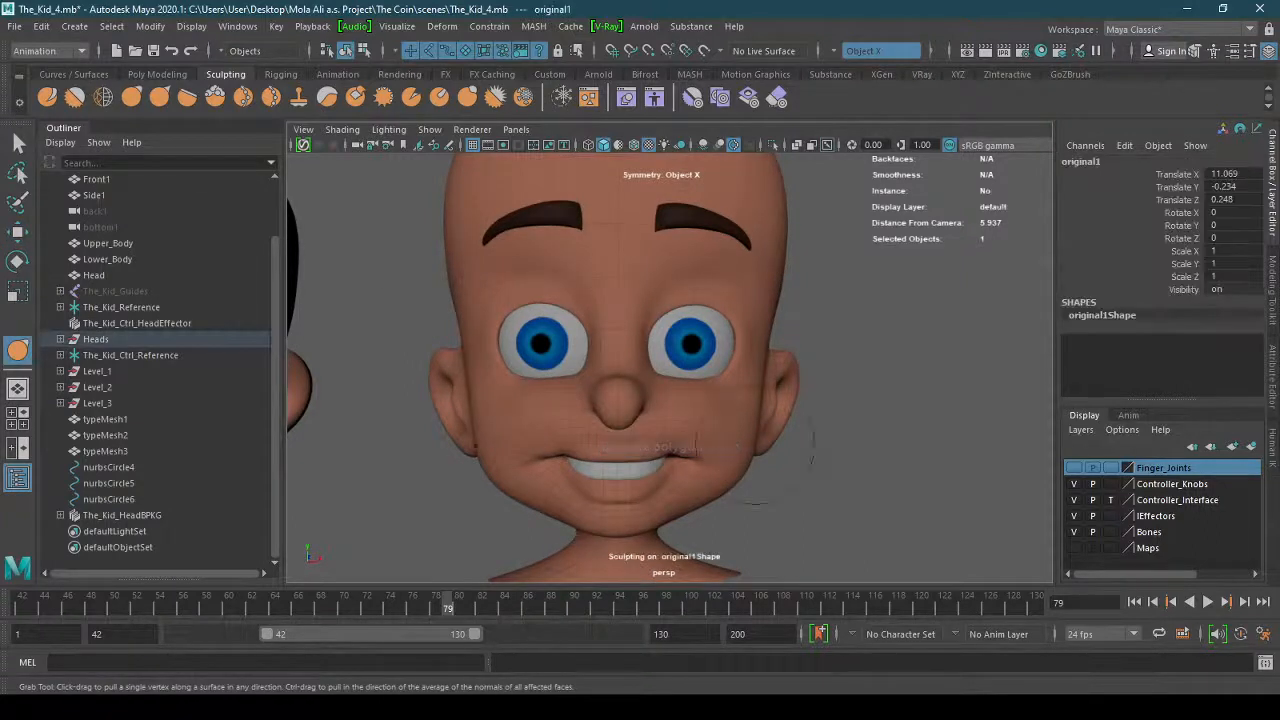
{"action": "key", "text": "b"}
{"action": "mouse_move", "coordinate": [700, 432]}
{"action": "left_mouse_down"}
{"action": "mouse_move", "coordinate": [743, 436]}
{"action": "mouse_move", "coordinate": [720, 476]}
{"action": "mouse_move", "coordinate": [690, 470]}
{"action": "left_mouse_up"}
{"action": "left_click_drag", "start_coordinate": [540, 400], "coordinate": [700, 410], "text": "alt"}
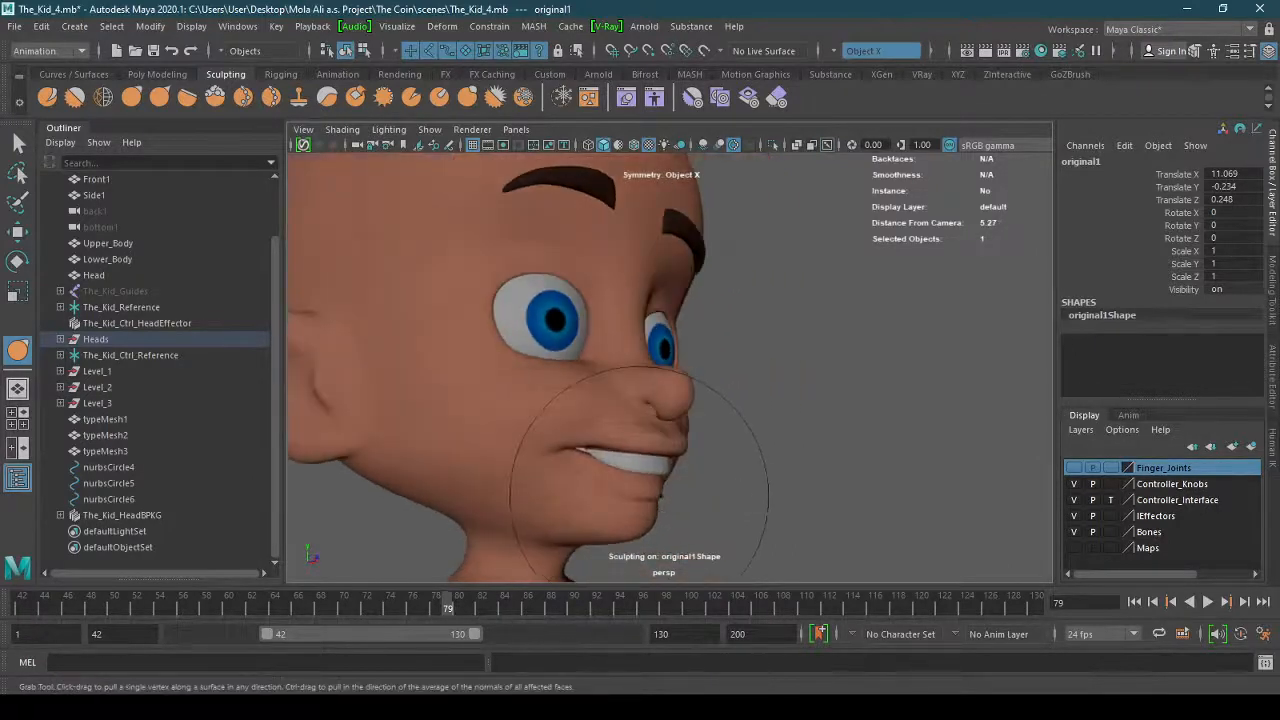
{"action": "left_click_drag", "start_coordinate": [600, 470], "coordinate": [650, 440]}
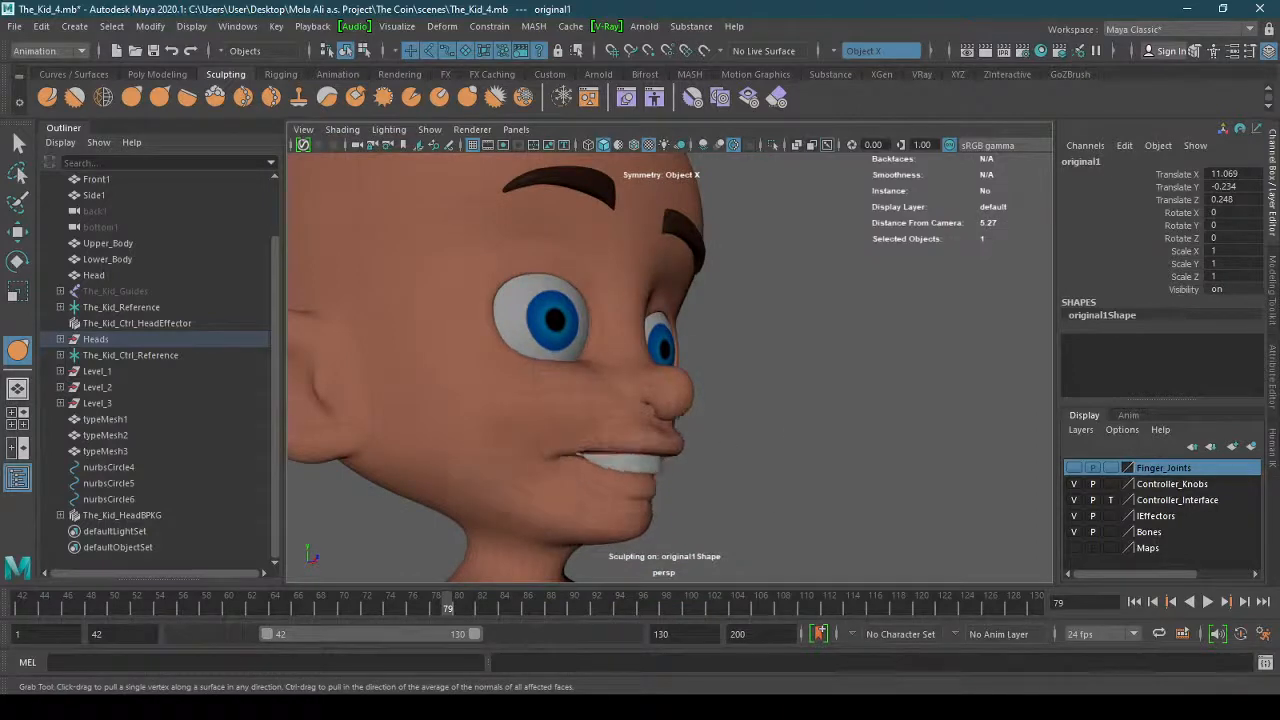
{"action": "left_click_drag", "start_coordinate": [789, 479], "coordinate": [694, 491], "text": "alt"}
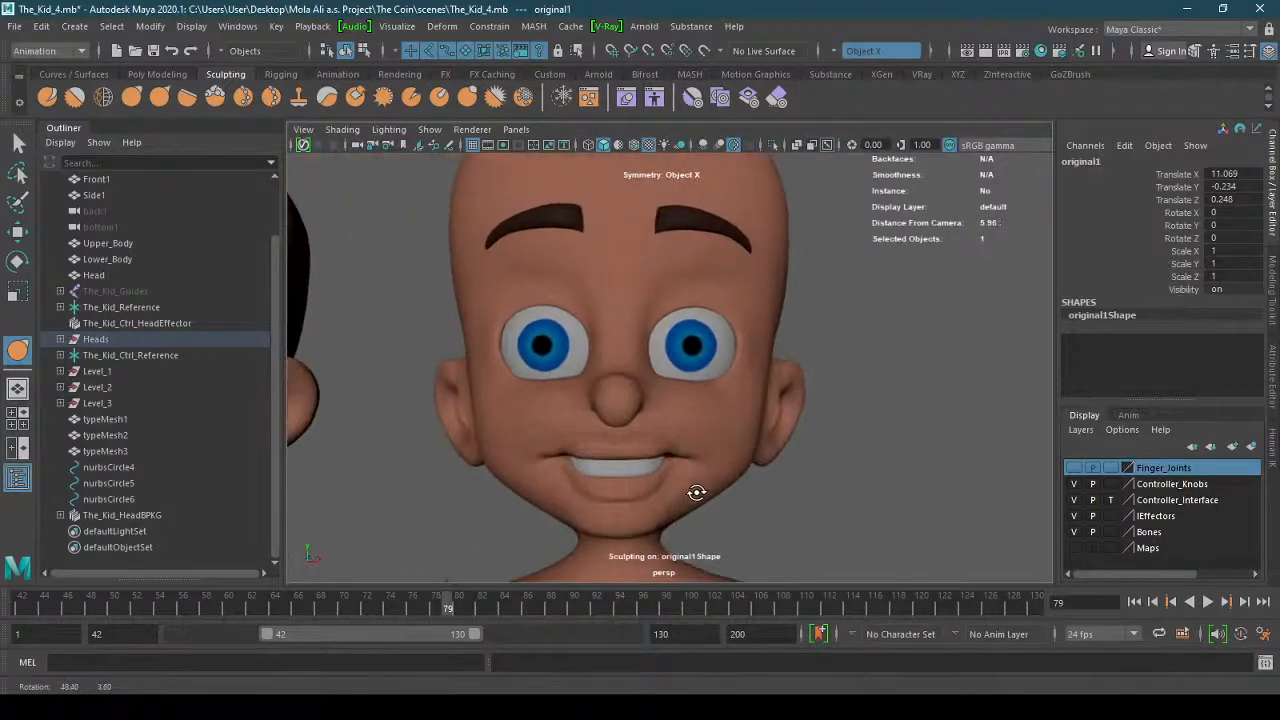
Pull the inner parts of the upper eyelids down with the Grab tool, undoing the unwanted strokes.
{"action": "left_click_drag", "start_coordinate": [585, 312], "coordinate": [571, 329]}
{"action": "key", "text": "ctrl+z"}
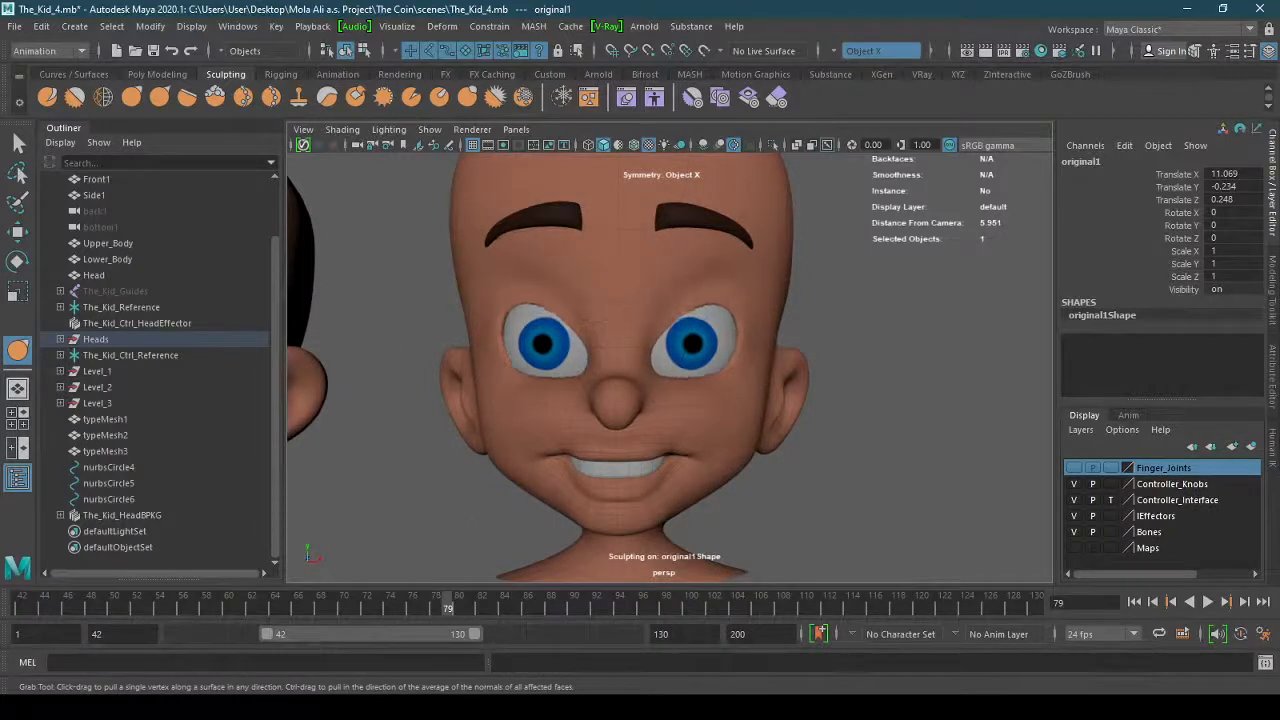
{"action": "key", "text": "ctrl+z"}
{"action": "key", "text": "ctrl+z"}
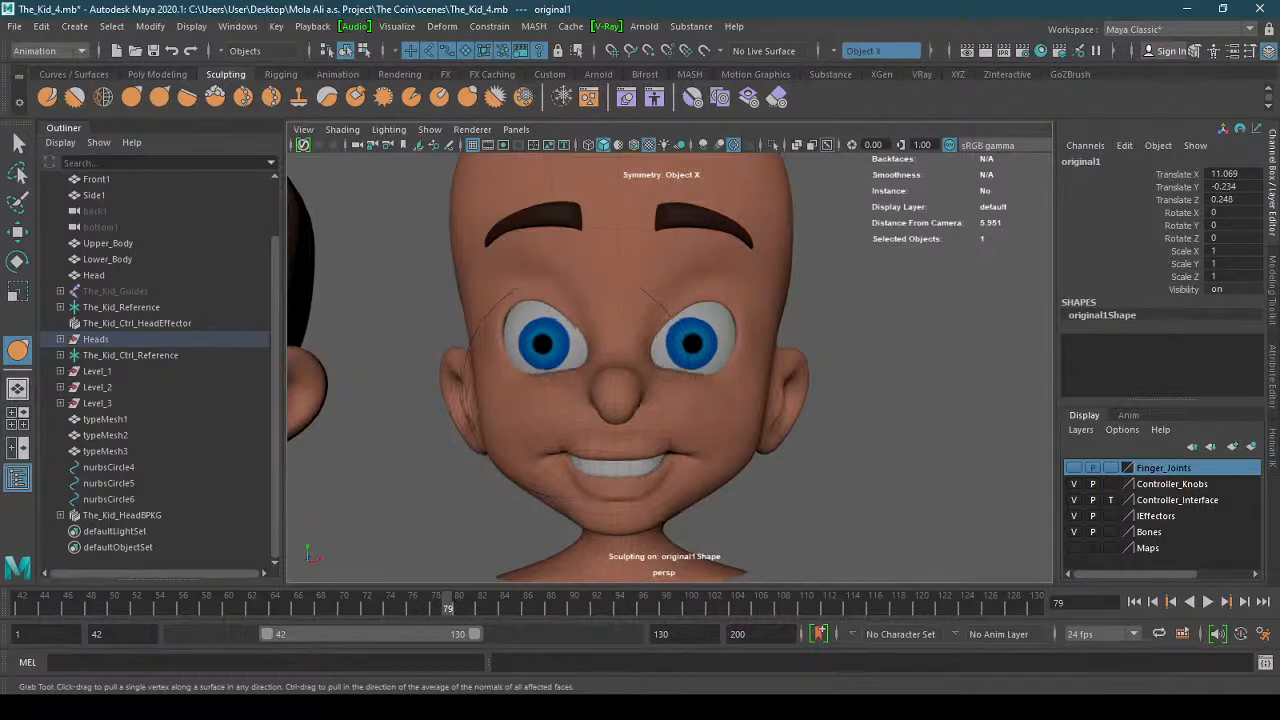
Undo the broad eyebrow stroke, resize the Grab brush and pull the inner ends of the eyebrows down into a frown.
{"action": "left_click_drag", "start_coordinate": [566, 208], "coordinate": [566, 230]}
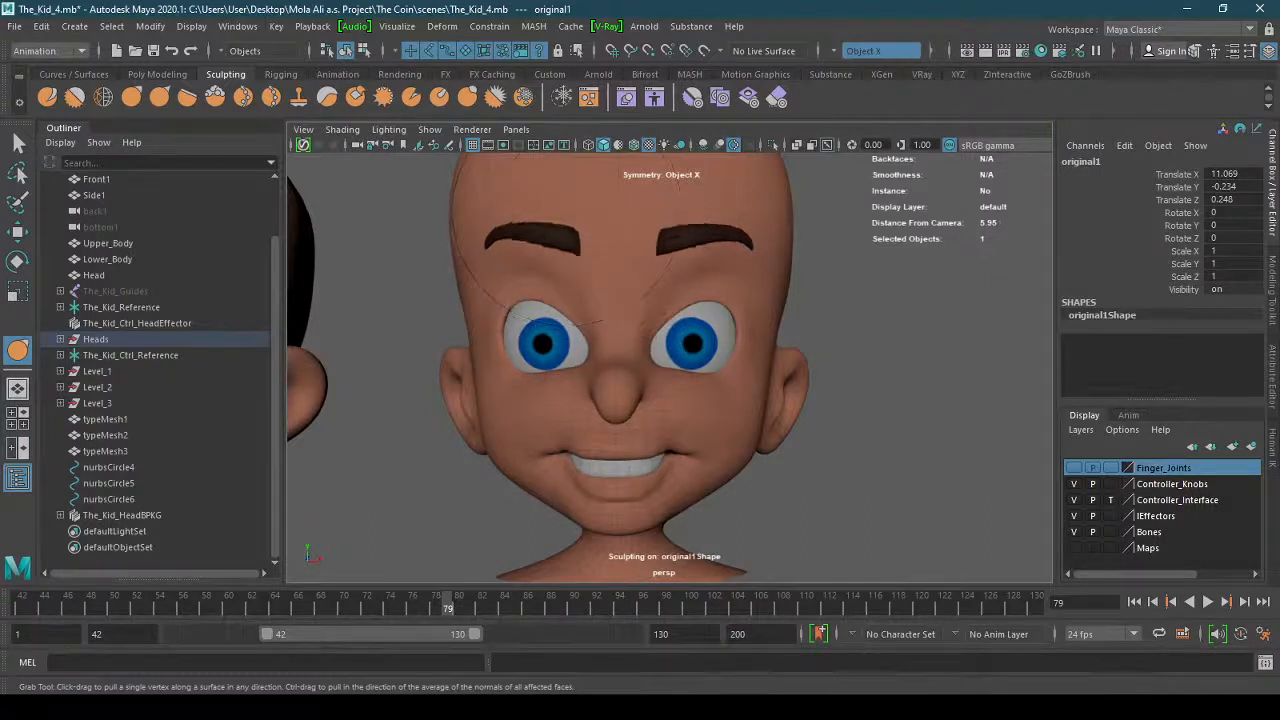
{"action": "key", "text": "ctrl+z"}
{"action": "mouse_move", "coordinate": [700, 285]}
{"action": "left_mouse_down", "text": "alt"}
{"action": "mouse_move", "coordinate": [494, 291]}
{"action": "mouse_move", "coordinate": [691, 297]}
{"action": "mouse_move", "coordinate": [622, 297]}
{"action": "mouse_move", "coordinate": [664, 300]}
{"action": "left_mouse_up", "text": "alt"}
{"action": "key", "text": "b"}
{"action": "mouse_move", "coordinate": [567, 297]}
{"action": "left_mouse_down"}
{"action": "mouse_move", "coordinate": [543, 299]}
{"action": "mouse_move", "coordinate": [566, 297]}
{"action": "left_mouse_up"}
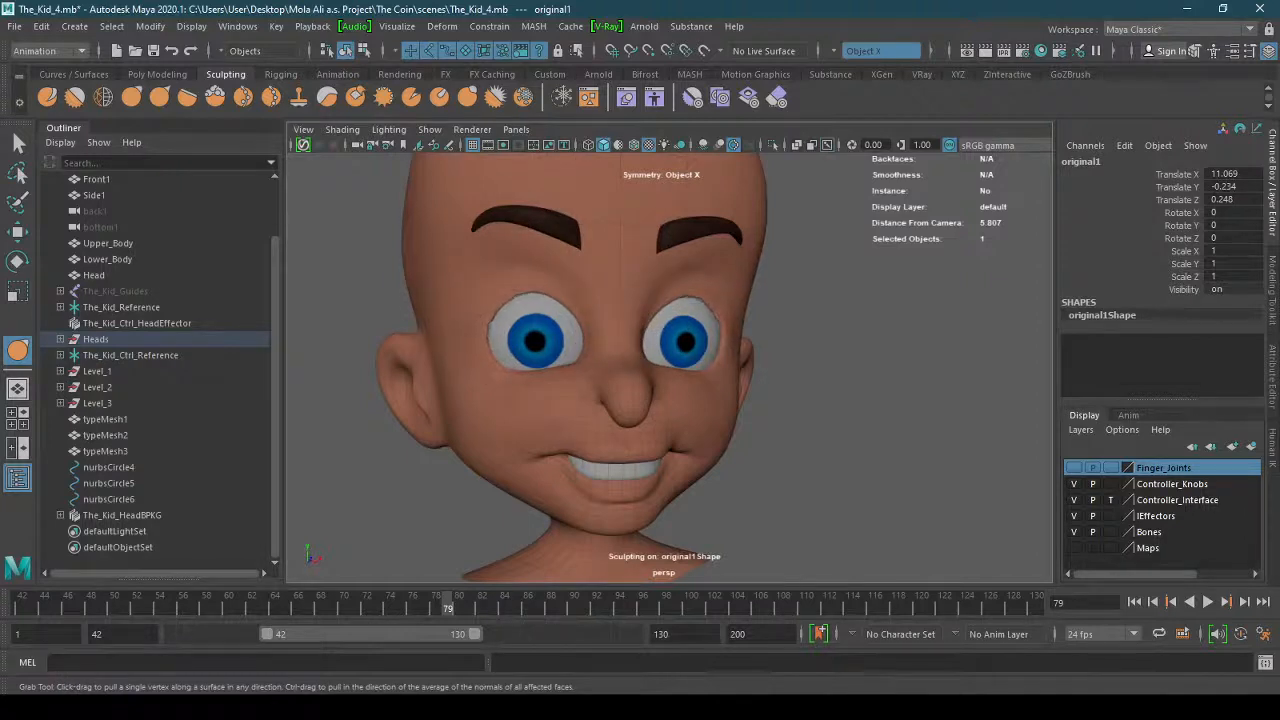
Resize the Grab brush and refine the inner eye corners and eyelids on the second head.
{"action": "mouse_move", "coordinate": [506, 344]}
{"action": "left_mouse_down", "text": "alt"}
{"action": "mouse_move", "coordinate": [549, 323]}
{"action": "mouse_move", "coordinate": [537, 286]}
{"action": "mouse_move", "coordinate": [728, 323]}
{"action": "mouse_move", "coordinate": [690, 300]}
{"action": "left_mouse_up", "text": "alt"}
{"action": "scroll", "coordinate": [604, 283], "scroll_direction": "up", "scroll_amount": 3}
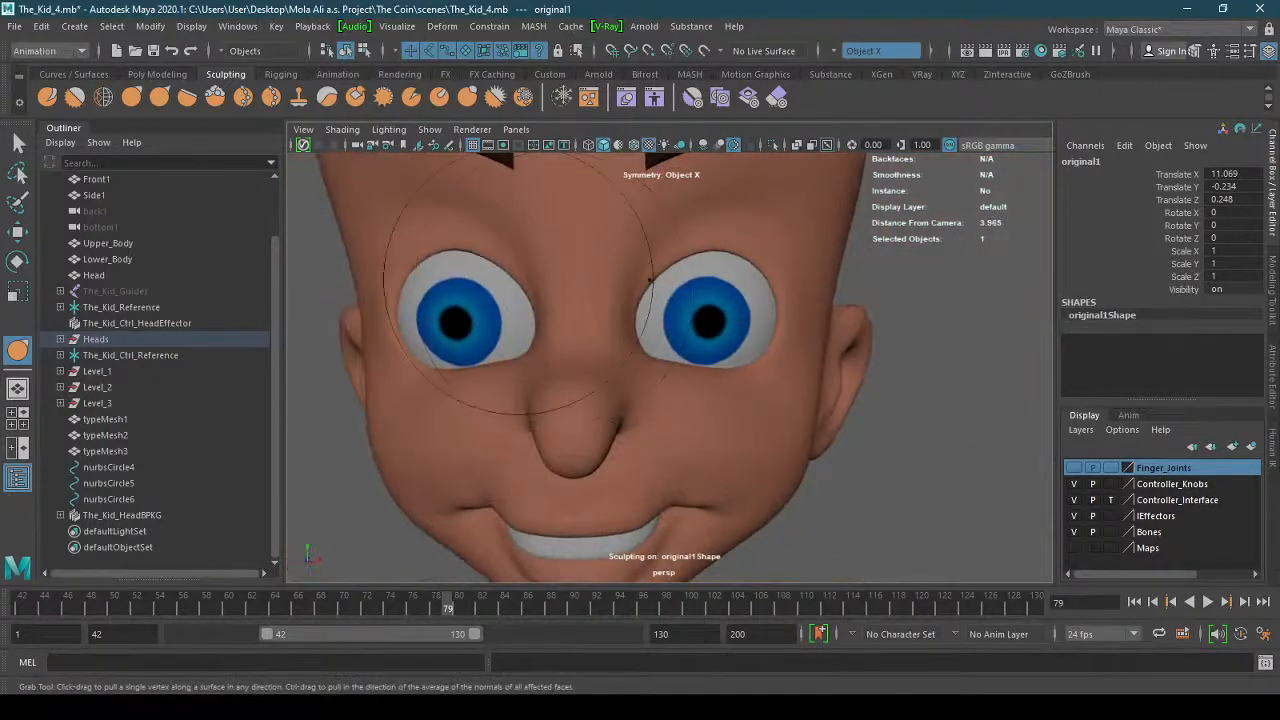
{"action": "mouse_move", "coordinate": [518, 283]}
{"action": "left_mouse_down"}
{"action": "mouse_move", "coordinate": [508, 262]}
{"action": "mouse_move", "coordinate": [508, 398]}
{"action": "mouse_move", "coordinate": [508, 376]}
{"action": "mouse_move", "coordinate": [445, 376]}
{"action": "left_mouse_up"}
{"action": "key", "text": "b"}
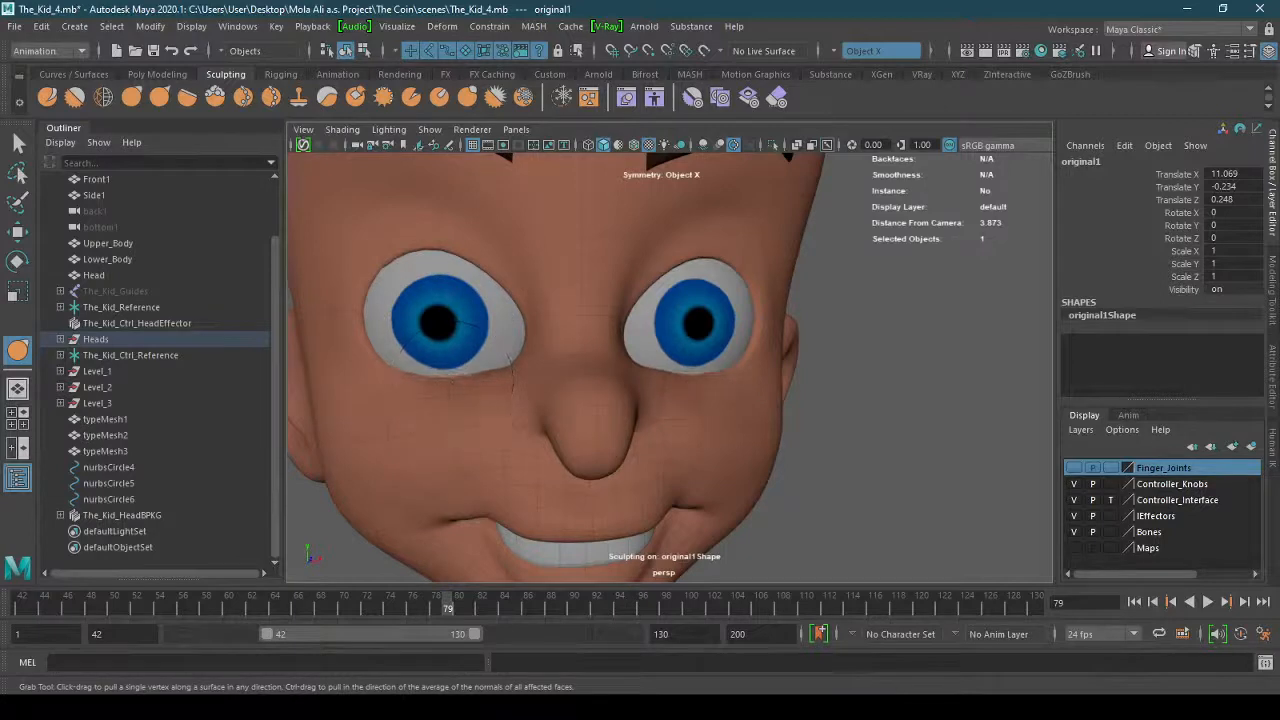
{"action": "mouse_move", "coordinate": [423, 400]}
{"action": "left_mouse_down", "text": "alt"}
{"action": "mouse_move", "coordinate": [551, 380]}
{"action": "mouse_move", "coordinate": [446, 420]}
{"action": "mouse_move", "coordinate": [494, 399]}
{"action": "mouse_move", "coordinate": [450, 405]}
{"action": "mouse_move", "coordinate": [520, 380]}
{"action": "left_mouse_up", "text": "alt"}
{"action": "key", "text": "b"}
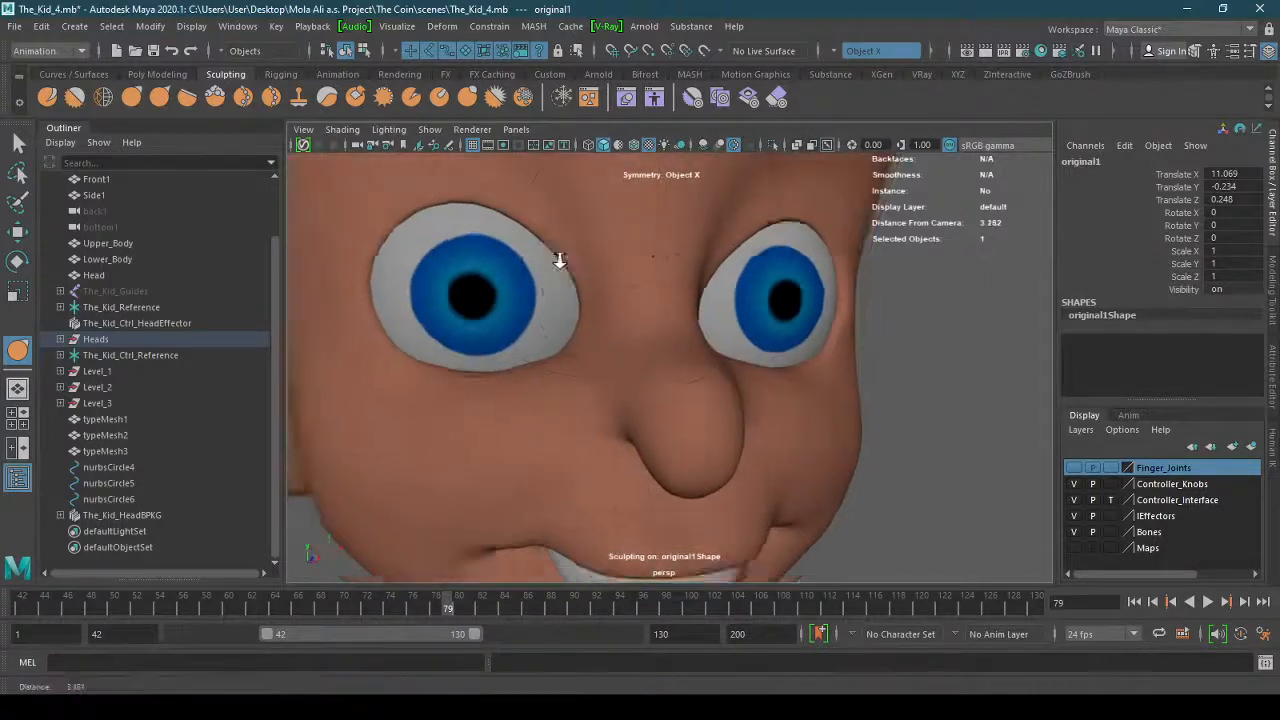
{"action": "scroll", "coordinate": [557, 263], "scroll_direction": "down", "scroll_amount": 3}
{"action": "left_click_drag", "start_coordinate": [557, 263], "coordinate": [661, 331], "text": "alt"}
{"action": "scroll", "coordinate": [661, 331], "scroll_direction": "down", "scroll_amount": 3}
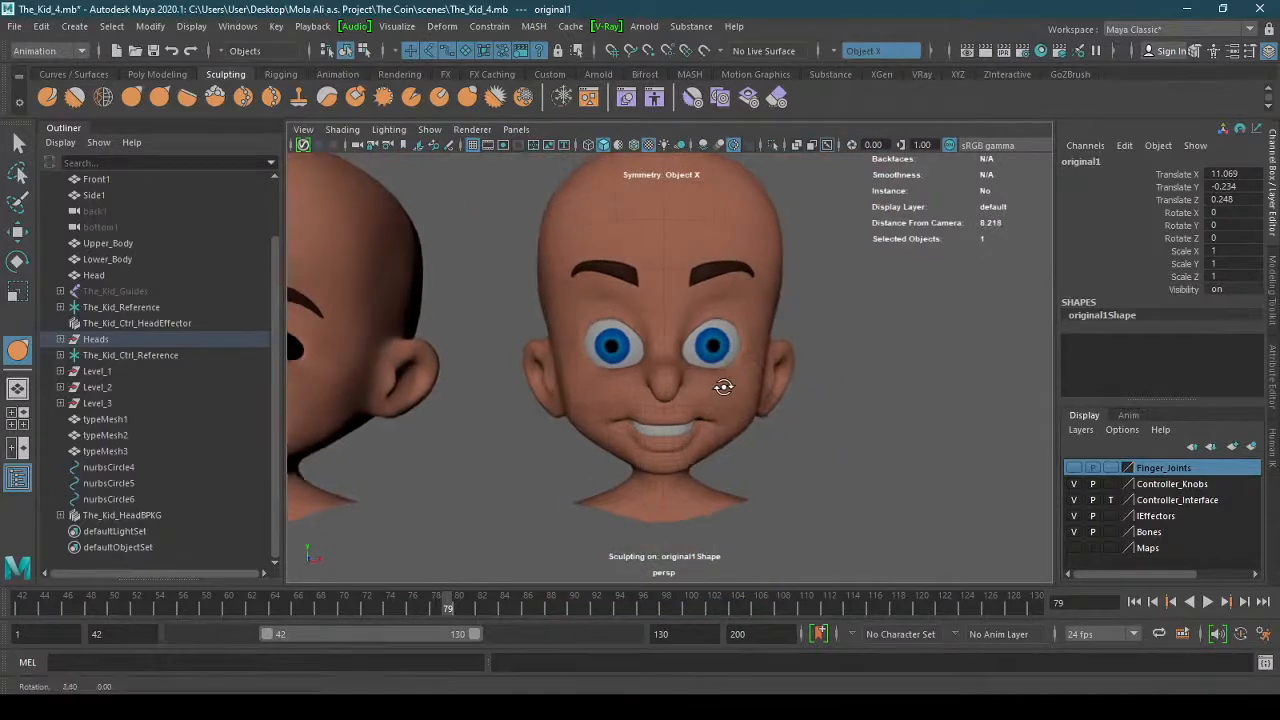
Leave sculpting, deselect the second head and check its frowning smile from several angles.
{"action": "key", "text": "q"}
{"action": "left_click", "coordinate": [840, 316]}
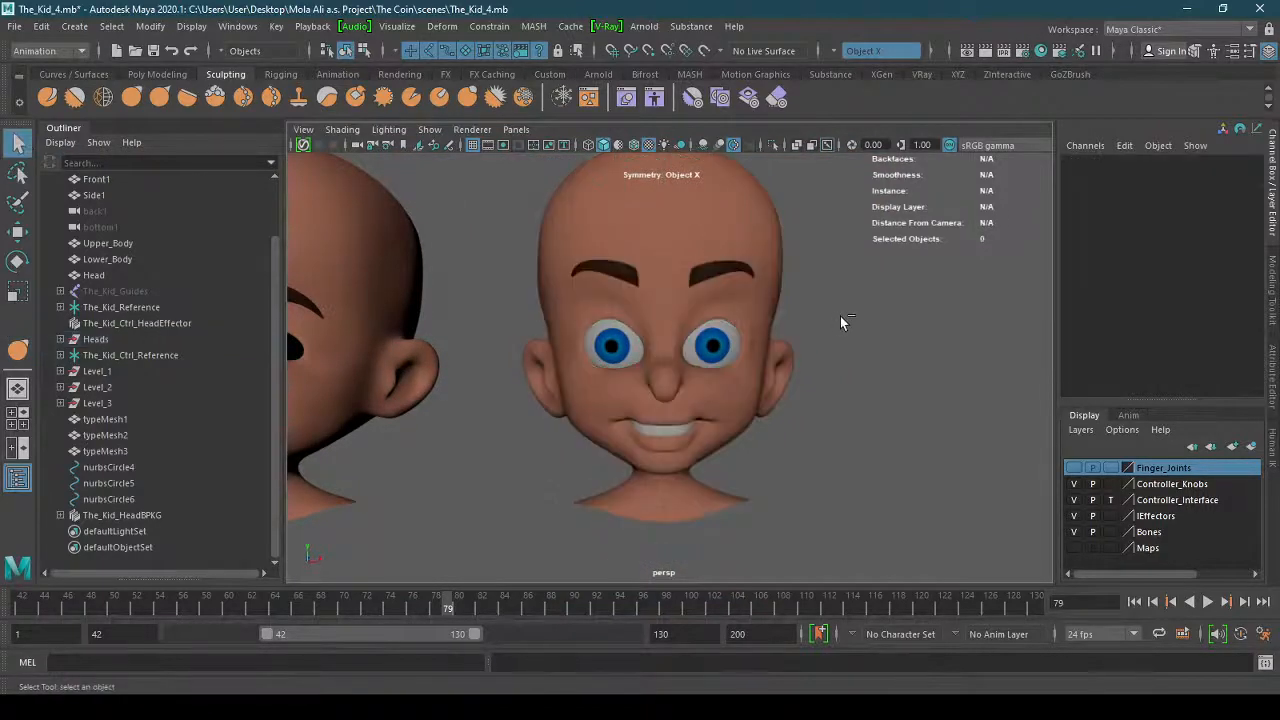
{"action": "left_click", "coordinate": [715, 395]}
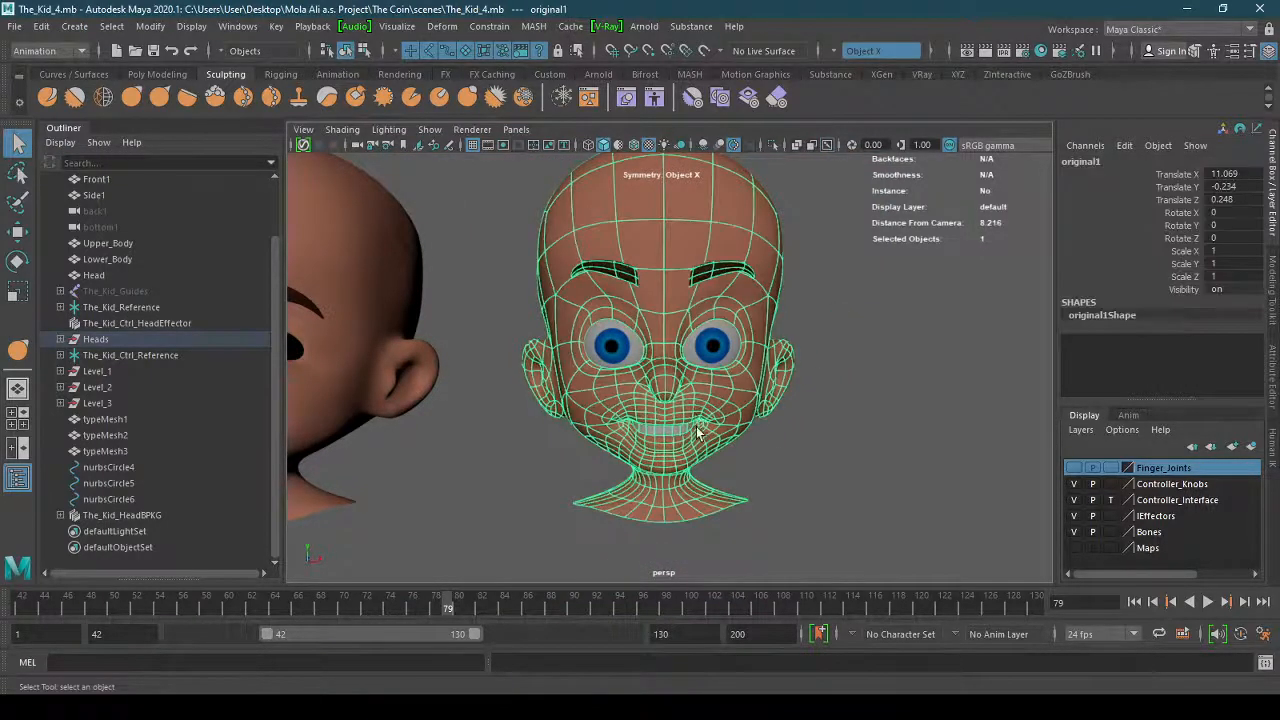
{"action": "left_click", "coordinate": [783, 459]}
{"action": "left_click_drag", "start_coordinate": [567, 448], "coordinate": [789, 420], "text": "alt"}
{"action": "right_click_drag", "start_coordinate": [790, 419], "coordinate": [459, 452], "text": "alt"}
{"action": "left_click_drag", "start_coordinate": [587, 448], "coordinate": [726, 428], "text": "alt"}
{"action": "mouse_move", "coordinate": [726, 428]}
{"action": "right_mouse_down", "text": "alt"}
{"action": "mouse_move", "coordinate": [797, 417]}
{"action": "mouse_move", "coordinate": [720, 409]}
{"action": "right_mouse_up", "text": "alt"}
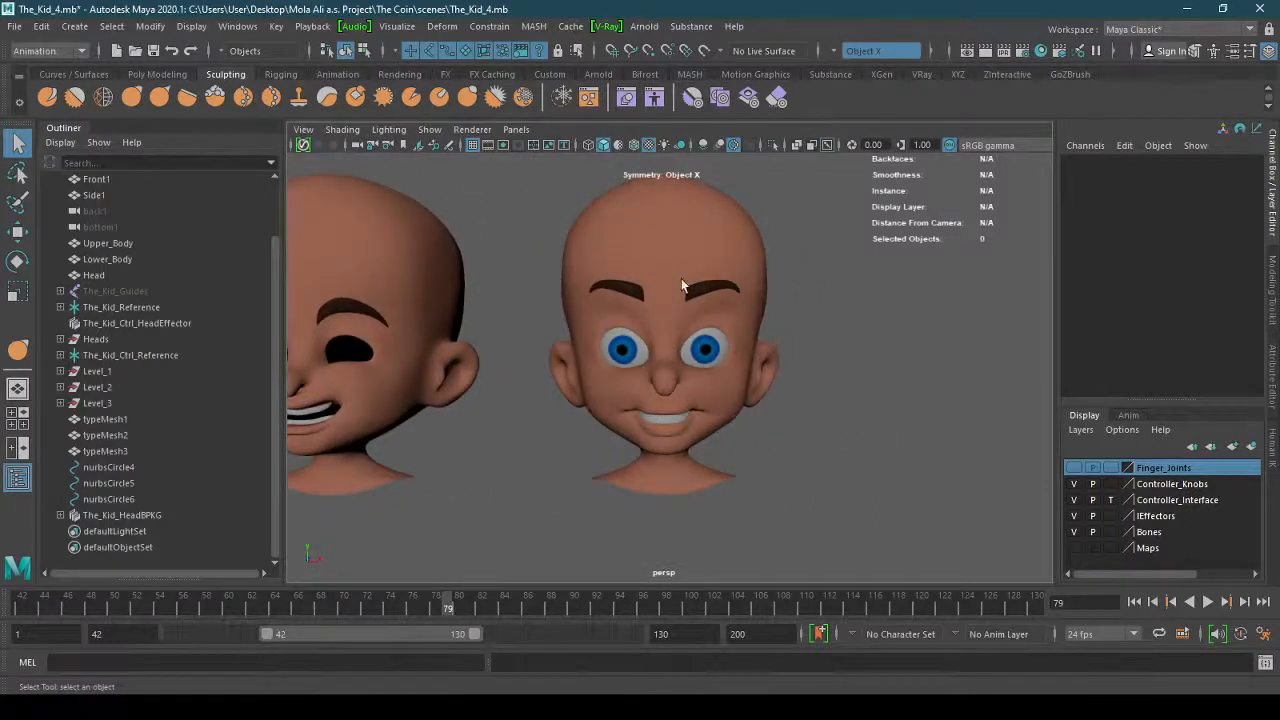
Rename the second expression head as Cheeky and deselect it.
{"action": "left_click", "coordinate": [707, 240]}
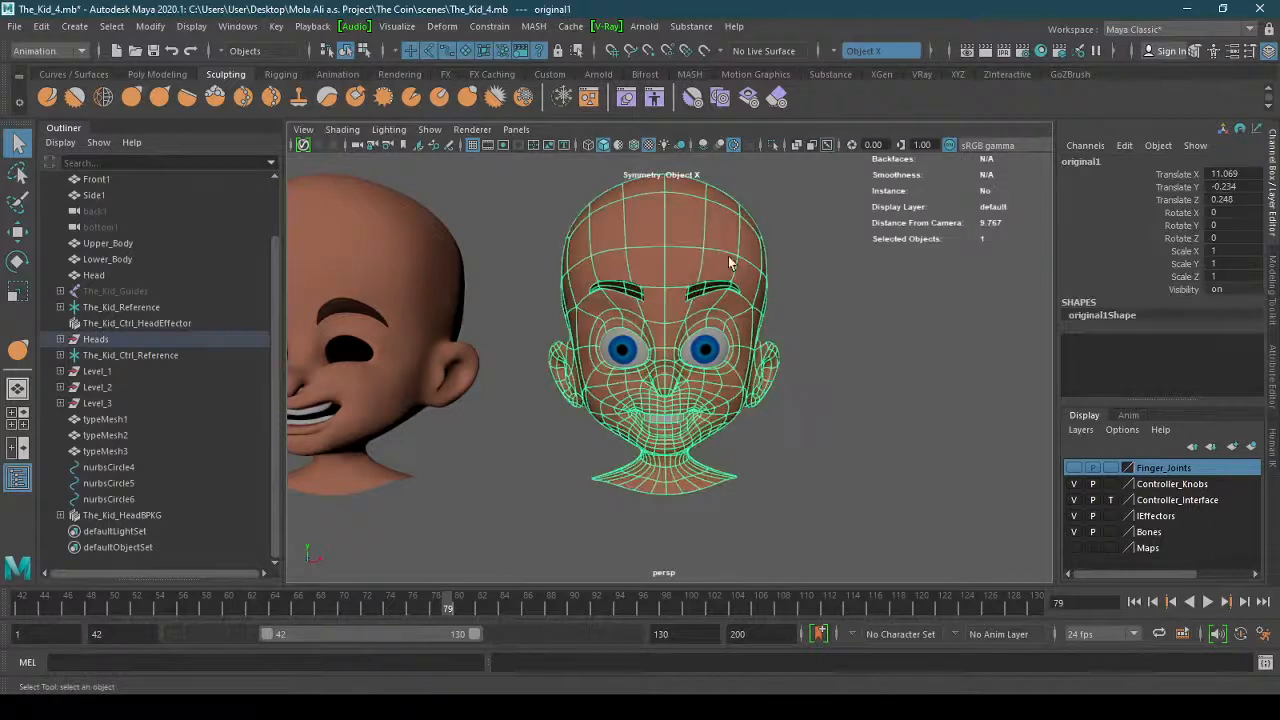
{"action": "double_click", "coordinate": [1084, 162]}
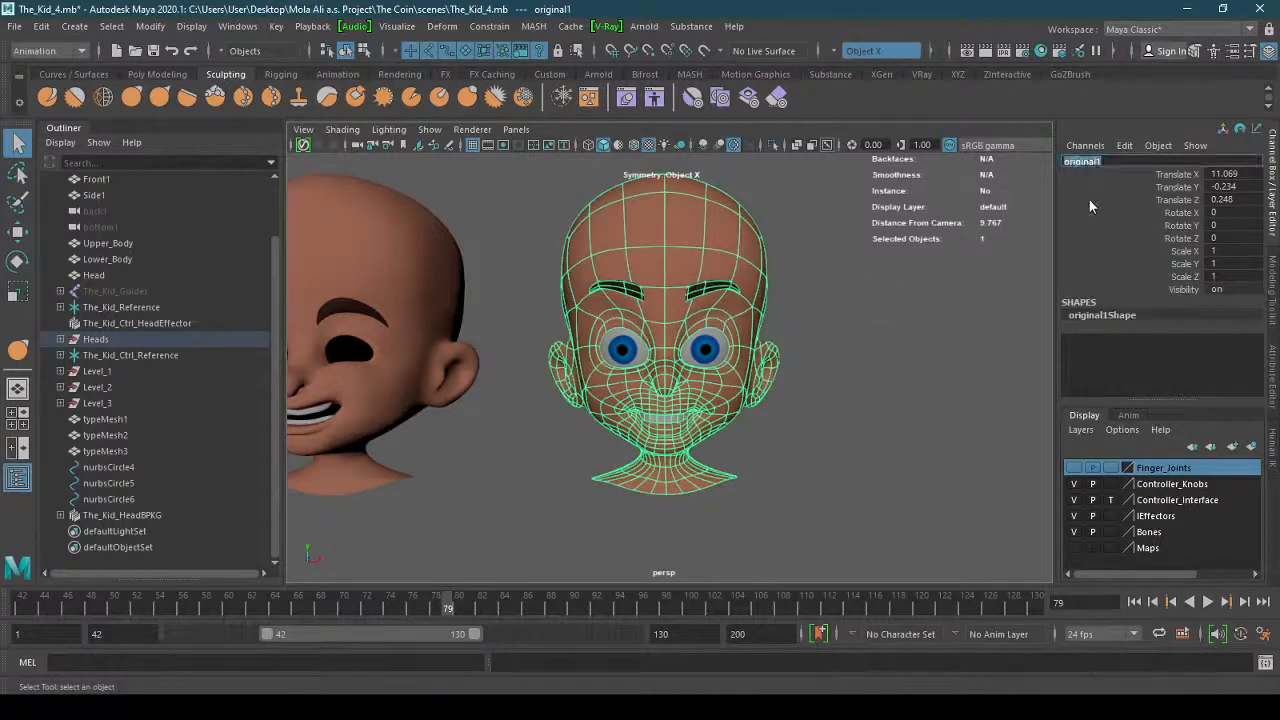
{"action": "type", "text": "Cheeky"}
{"action": "key", "text": "Return"}
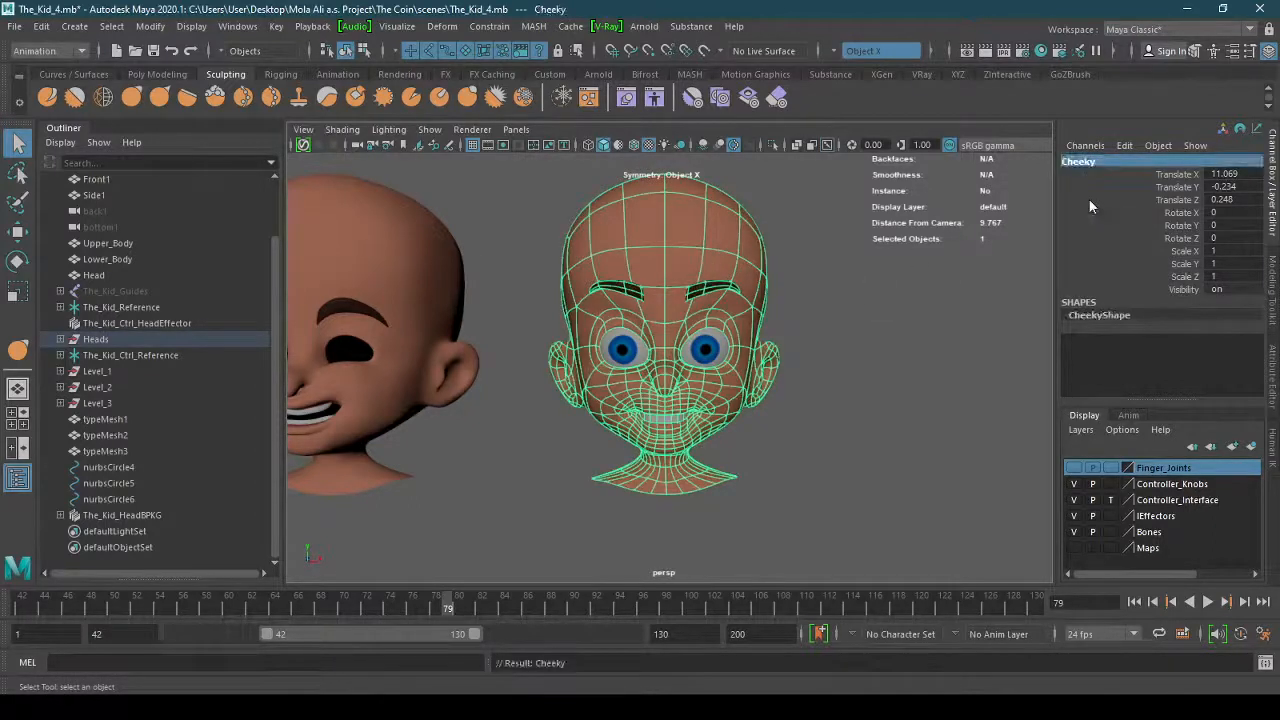
{"action": "left_click", "coordinate": [908, 252]}
Delete both eyeballs from the Cheeky head and save the scene.
{"action": "left_click", "coordinate": [714, 350]}
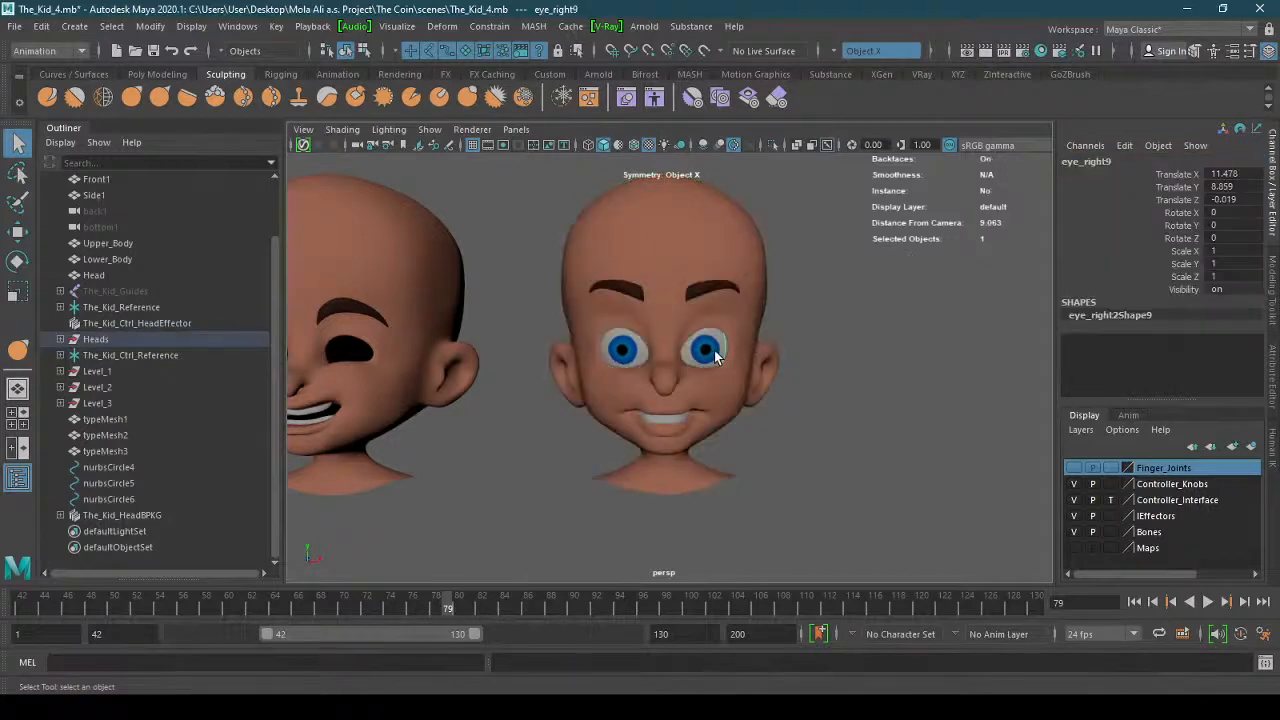
{"action": "key", "text": "Delete"}
{"action": "left_click", "coordinate": [640, 352]}
{"action": "key", "text": "Delete"}
{"action": "right_click_drag", "start_coordinate": [852, 375], "coordinate": [542, 405], "text": "alt"}
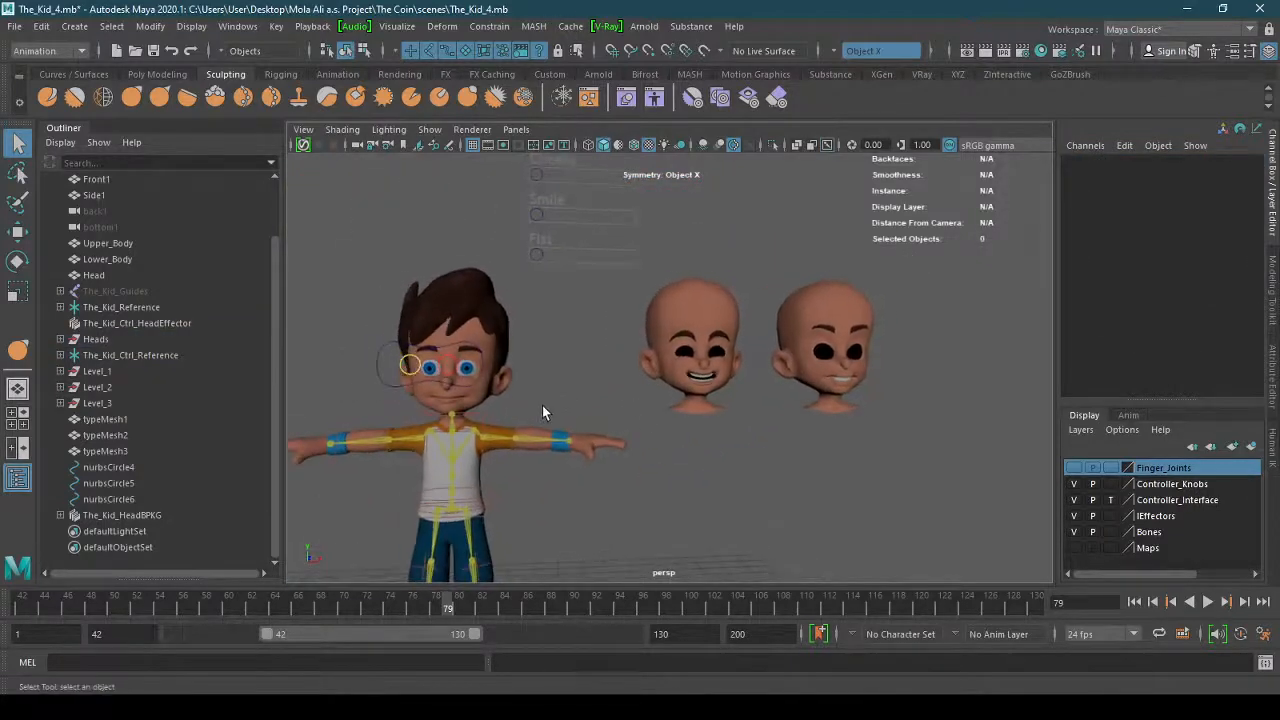
{"action": "key", "text": "ctrl+s"}
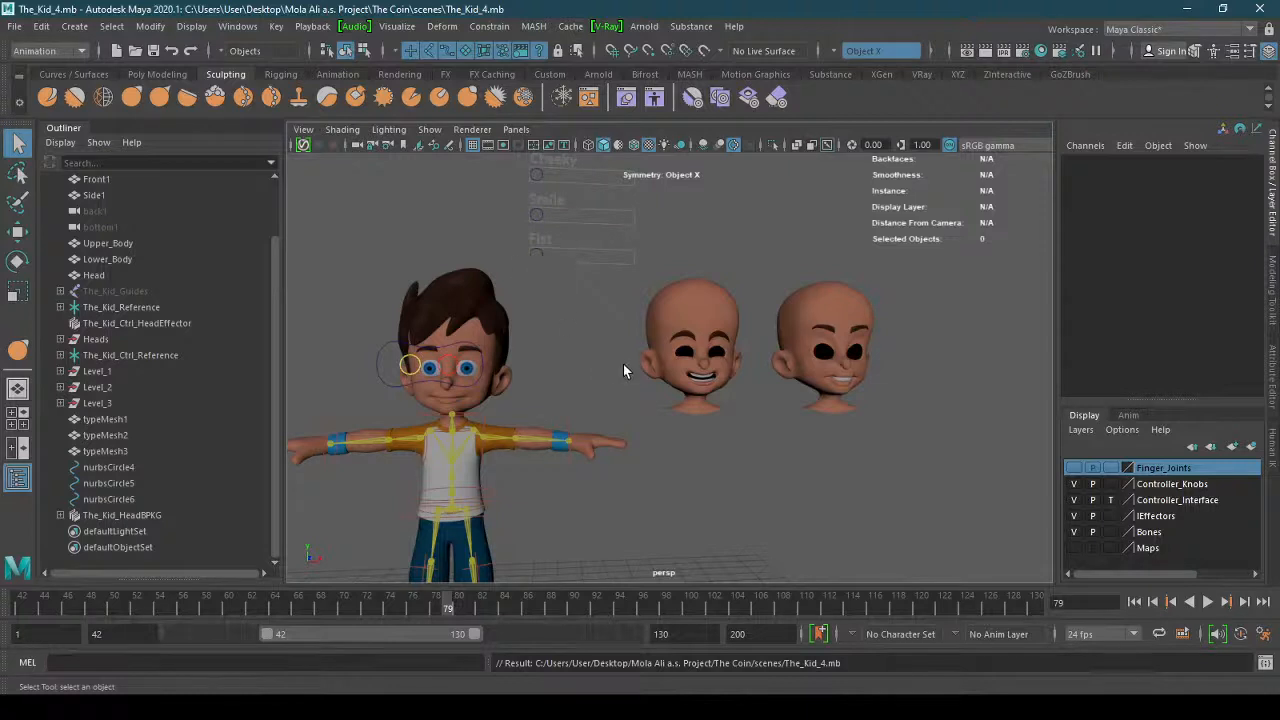
Examine the rigged kid's left wrist control and head mesh alongside the two expression heads.
{"action": "left_click_drag", "start_coordinate": [623, 364], "coordinate": [648, 426], "text": "alt"}
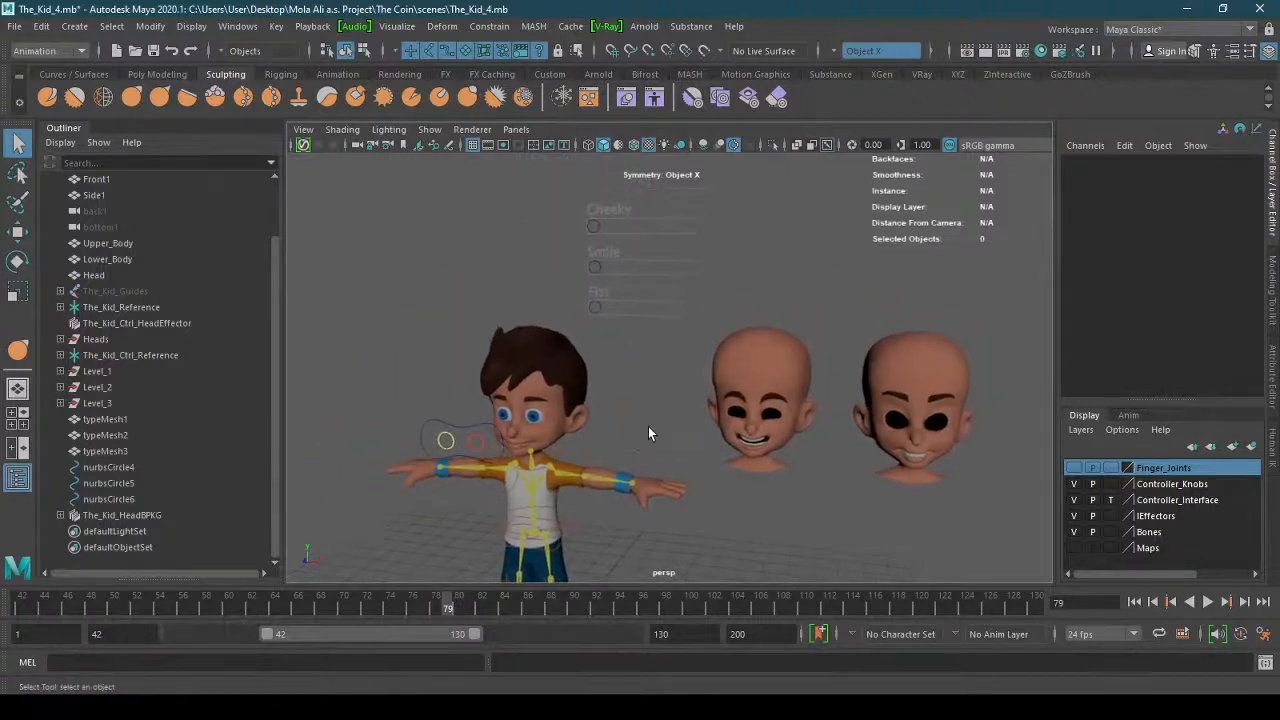
{"action": "right_click_drag", "start_coordinate": [648, 426], "coordinate": [688, 408], "text": "alt"}
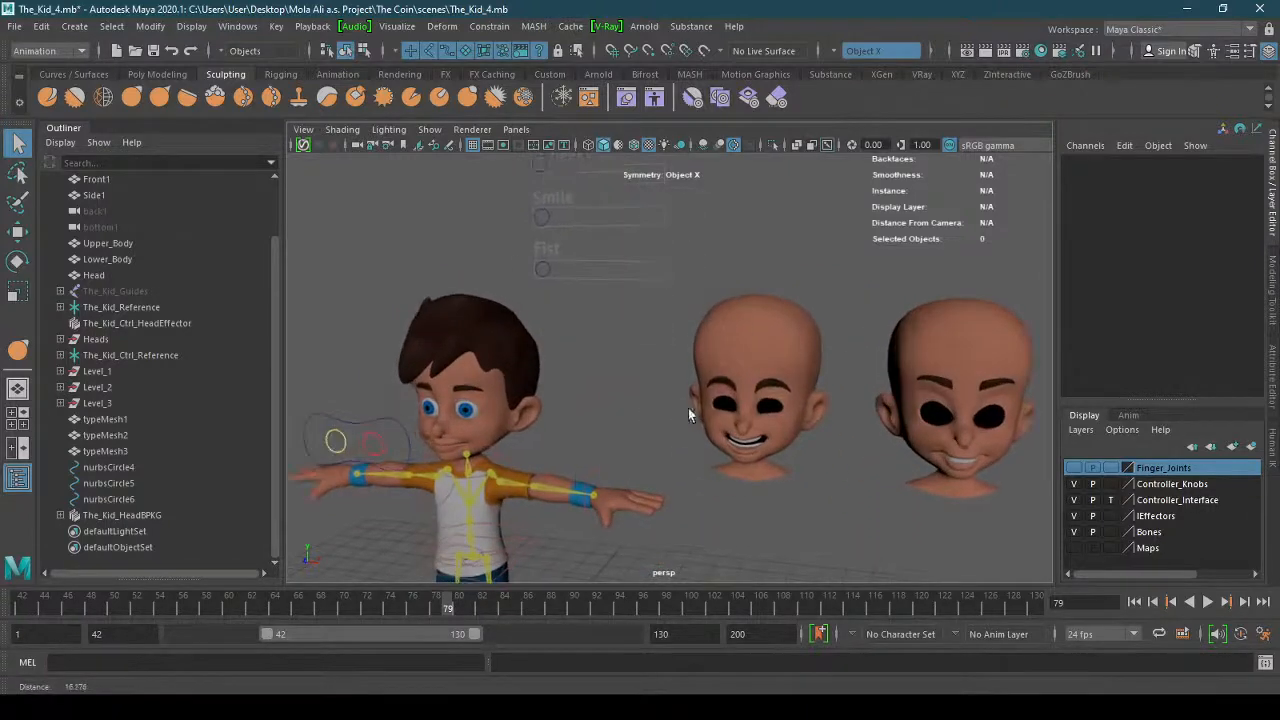
{"action": "left_click", "coordinate": [594, 476]}
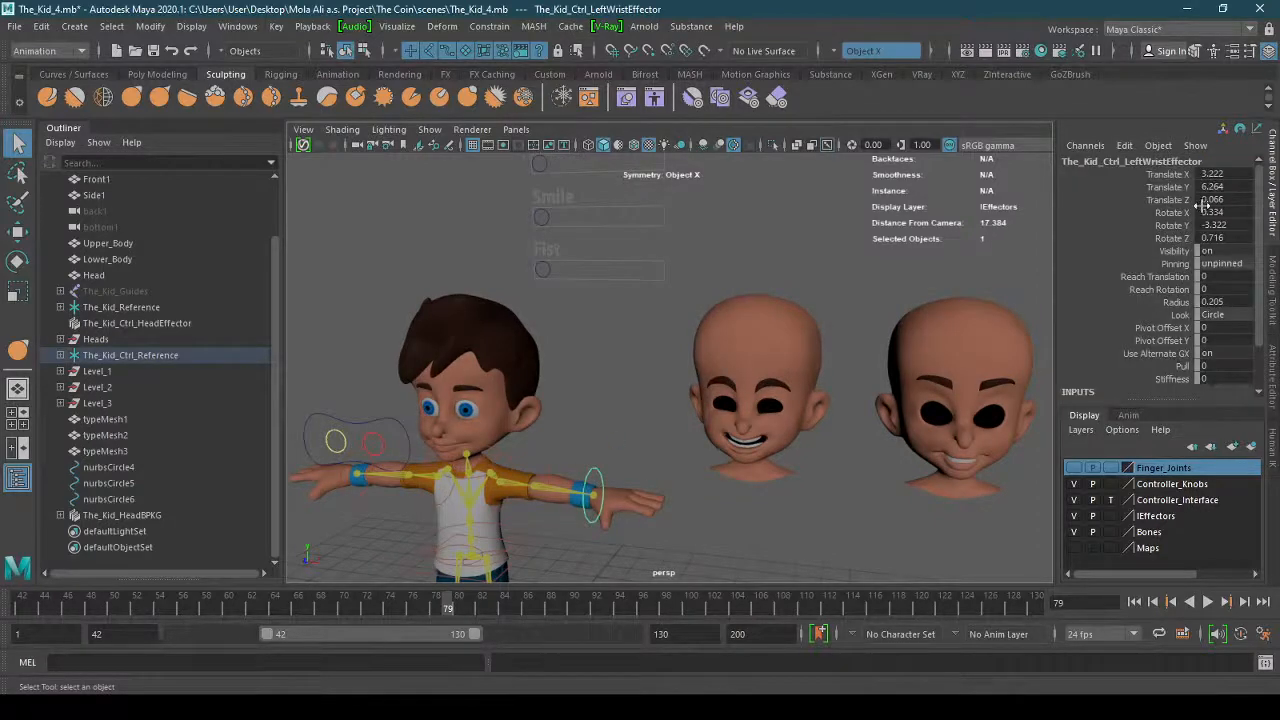
{"action": "left_click", "coordinate": [804, 512]}
{"action": "right_click_drag", "start_coordinate": [646, 427], "coordinate": [521, 425], "text": "alt"}
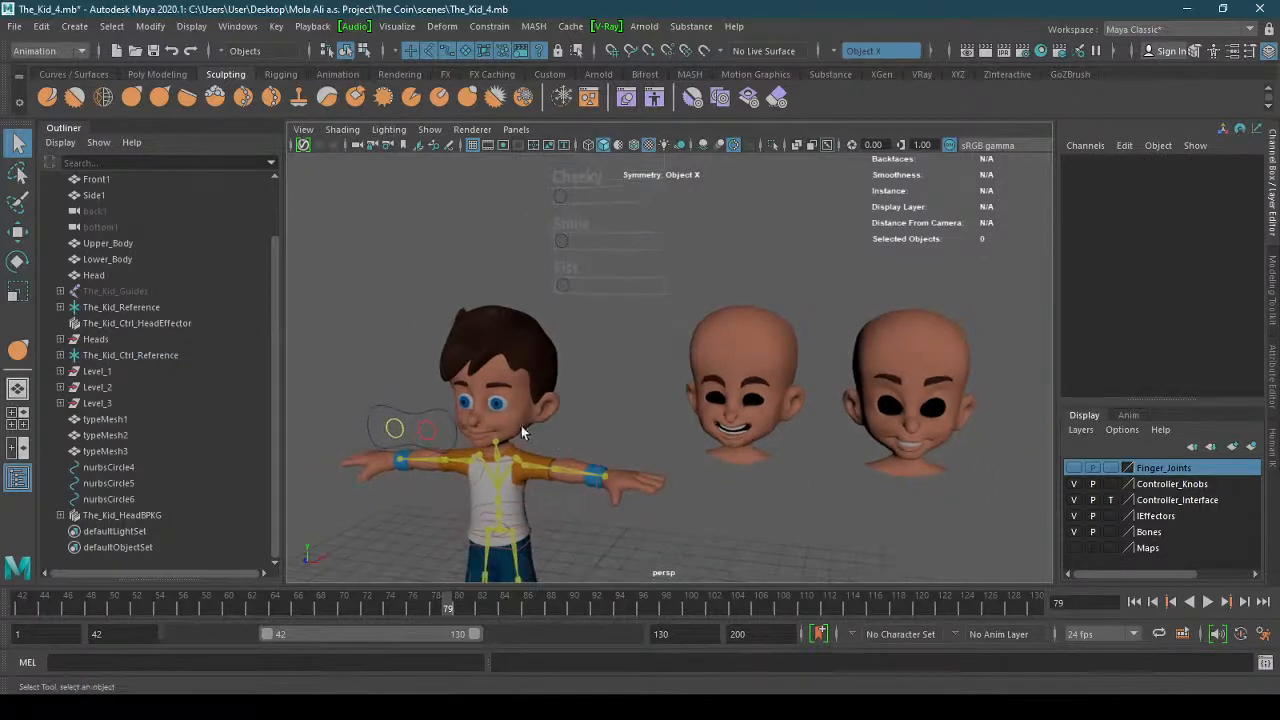
{"action": "left_click", "coordinate": [517, 428]}
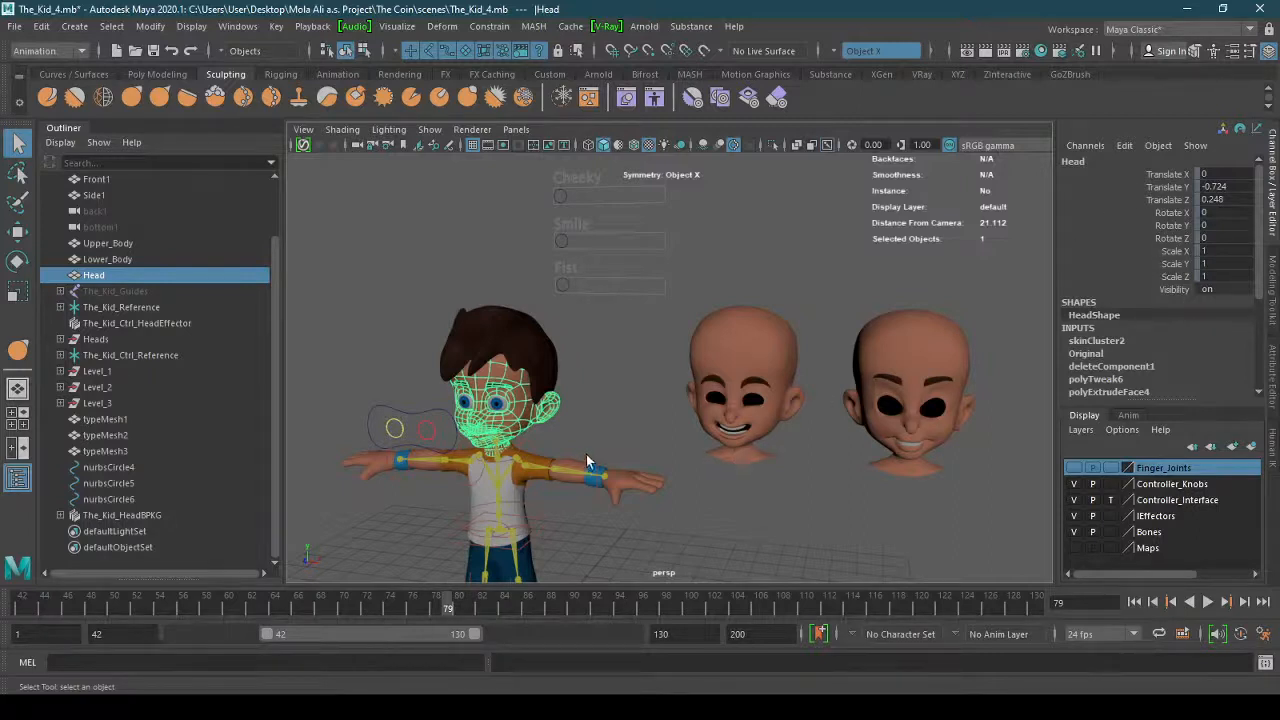
{"action": "scroll", "coordinate": [600, 433], "scroll_direction": "up", "scroll_amount": 3}
{"action": "left_click_drag", "start_coordinate": [633, 423], "coordinate": [650, 380], "text": "alt"}
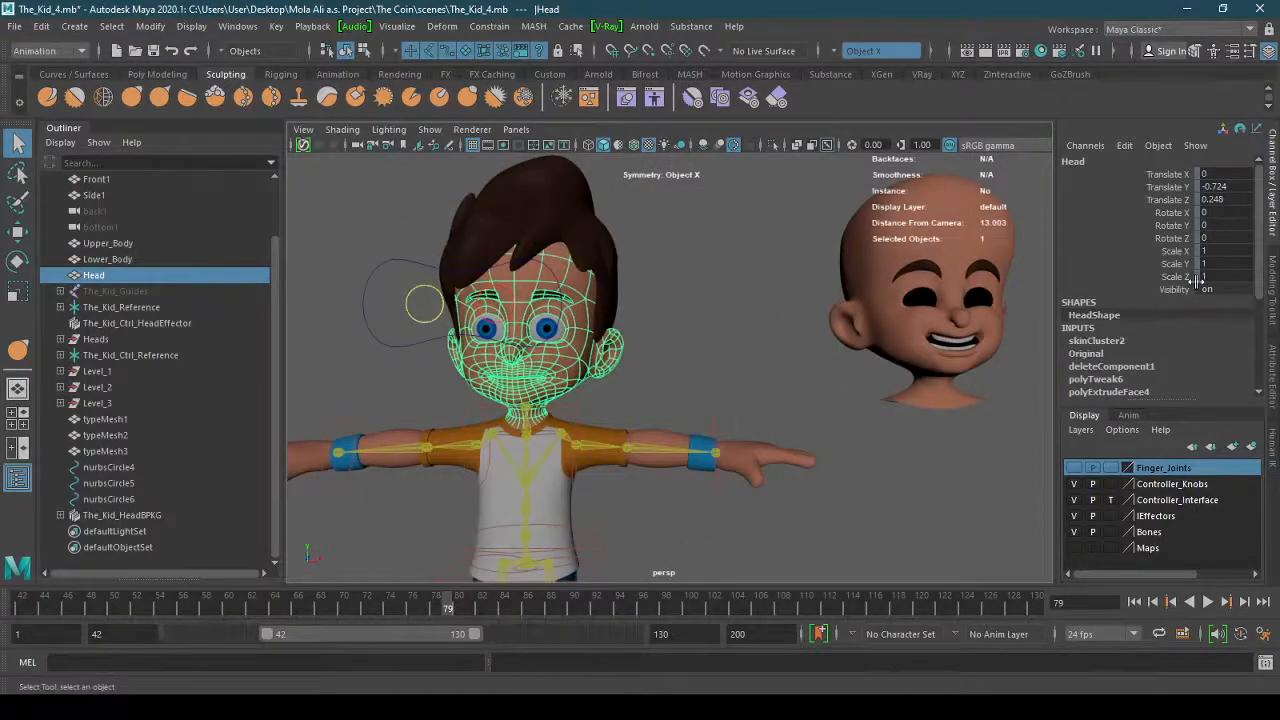
{"action": "left_click", "coordinate": [811, 357]}
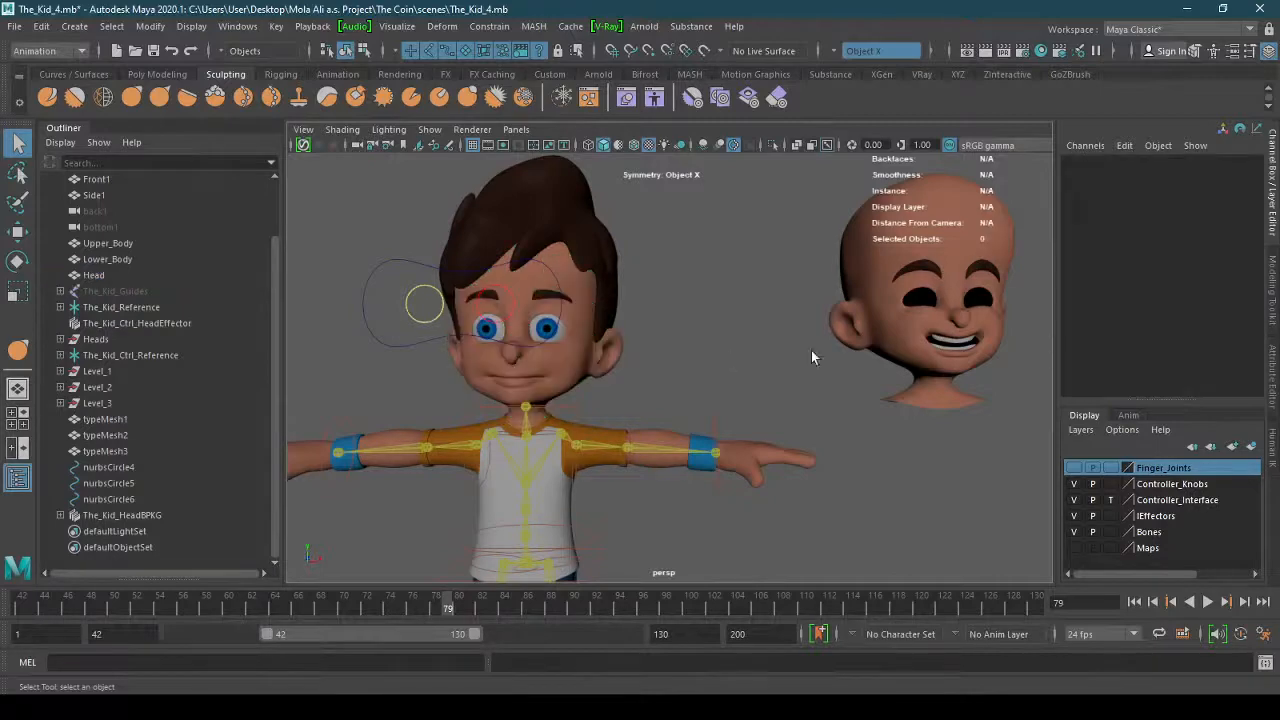
{"action": "left_click_drag", "start_coordinate": [686, 353], "coordinate": [610, 377], "text": "alt"}
{"action": "right_click_drag", "start_coordinate": [610, 377], "coordinate": [714, 400], "text": "alt"}
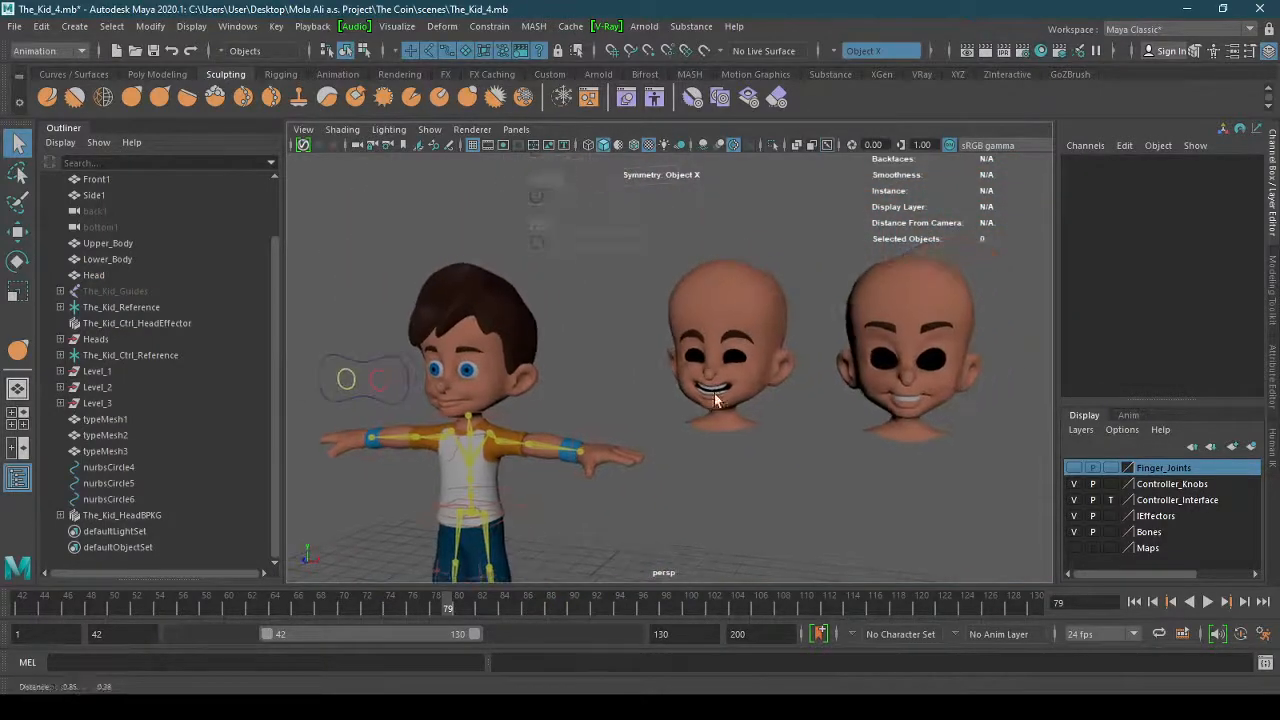
Select the Cheeky and Smile heads together, adding the rigged character's Head mesh last.
{"action": "left_click", "coordinate": [911, 279]}
{"action": "left_click", "coordinate": [741, 295], "text": "shift"}
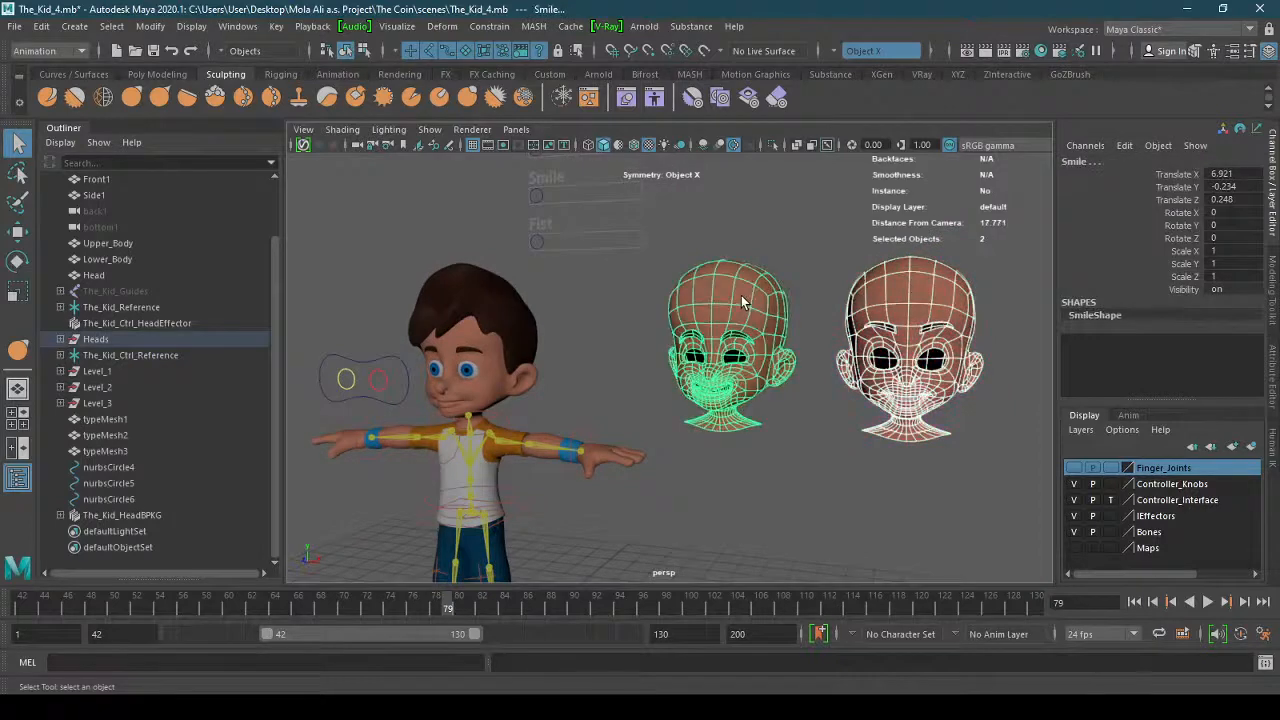
{"action": "left_click", "coordinate": [491, 389], "text": "shift"}
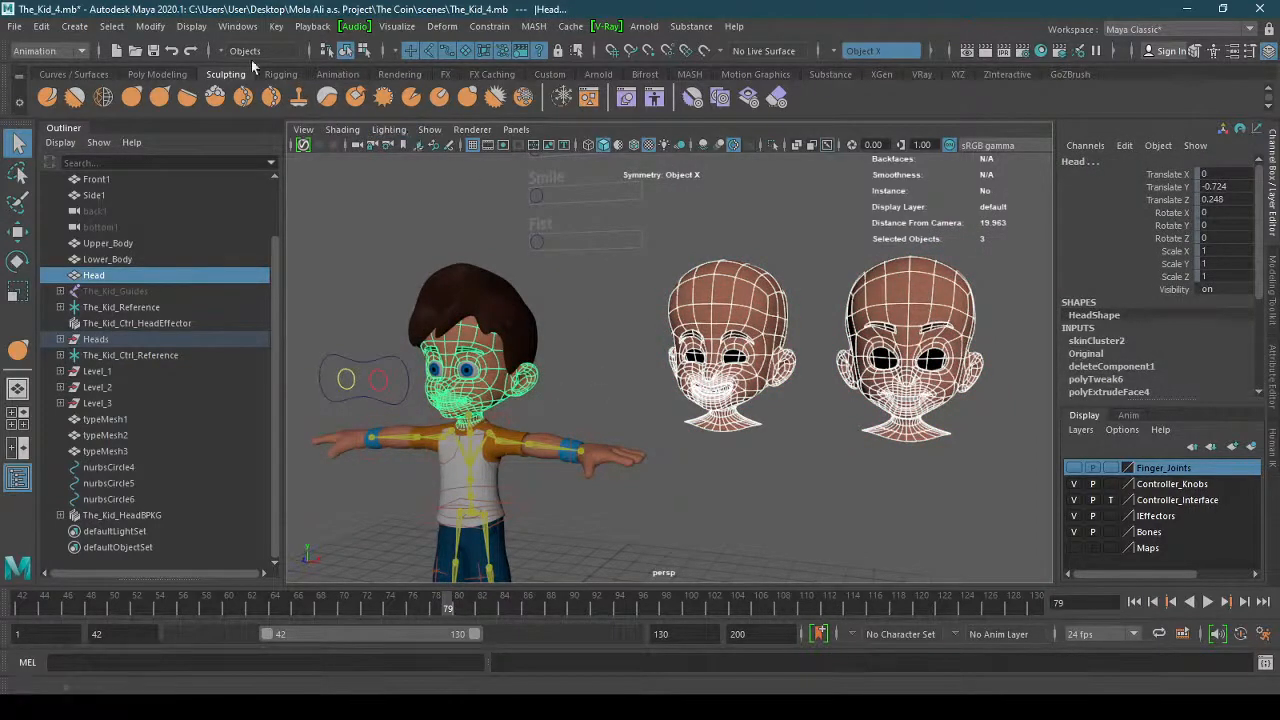
Switch to the Rigging menu set and open the Shape Editor.
{"action": "left_click", "coordinate": [57, 51]}
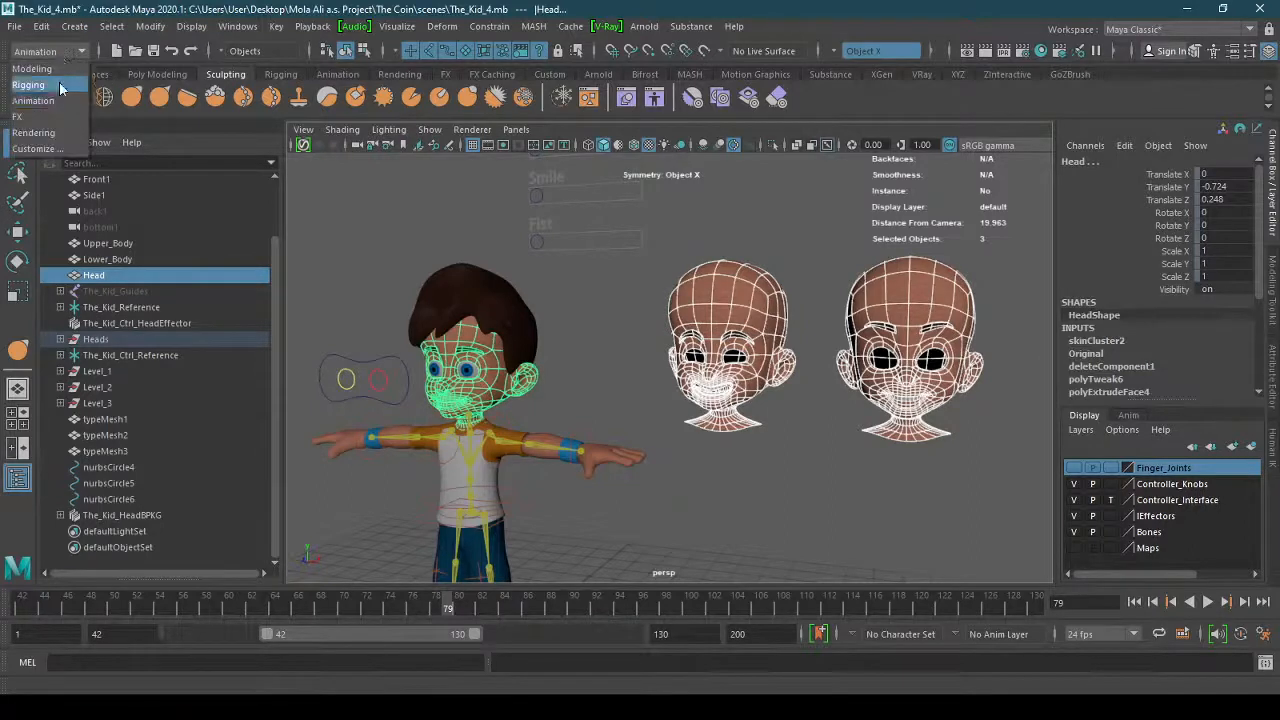
{"action": "left_click", "coordinate": [59, 86]}
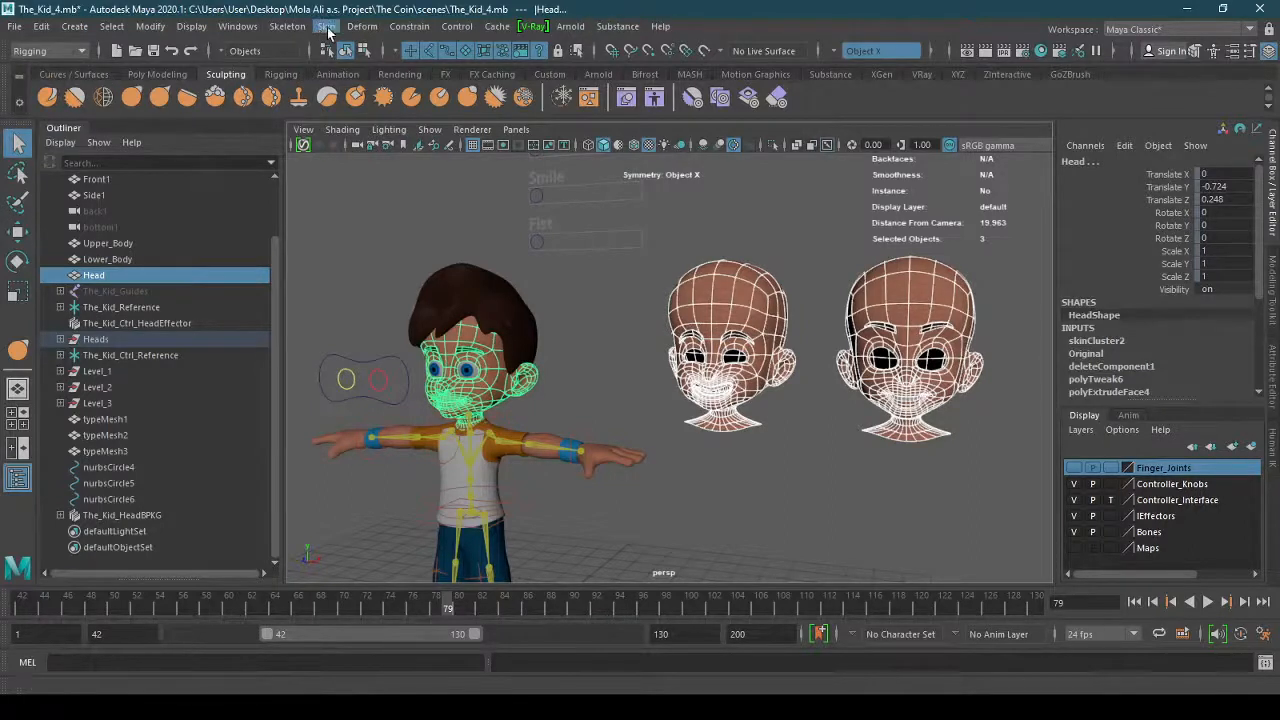
{"action": "left_click", "coordinate": [327, 27]}
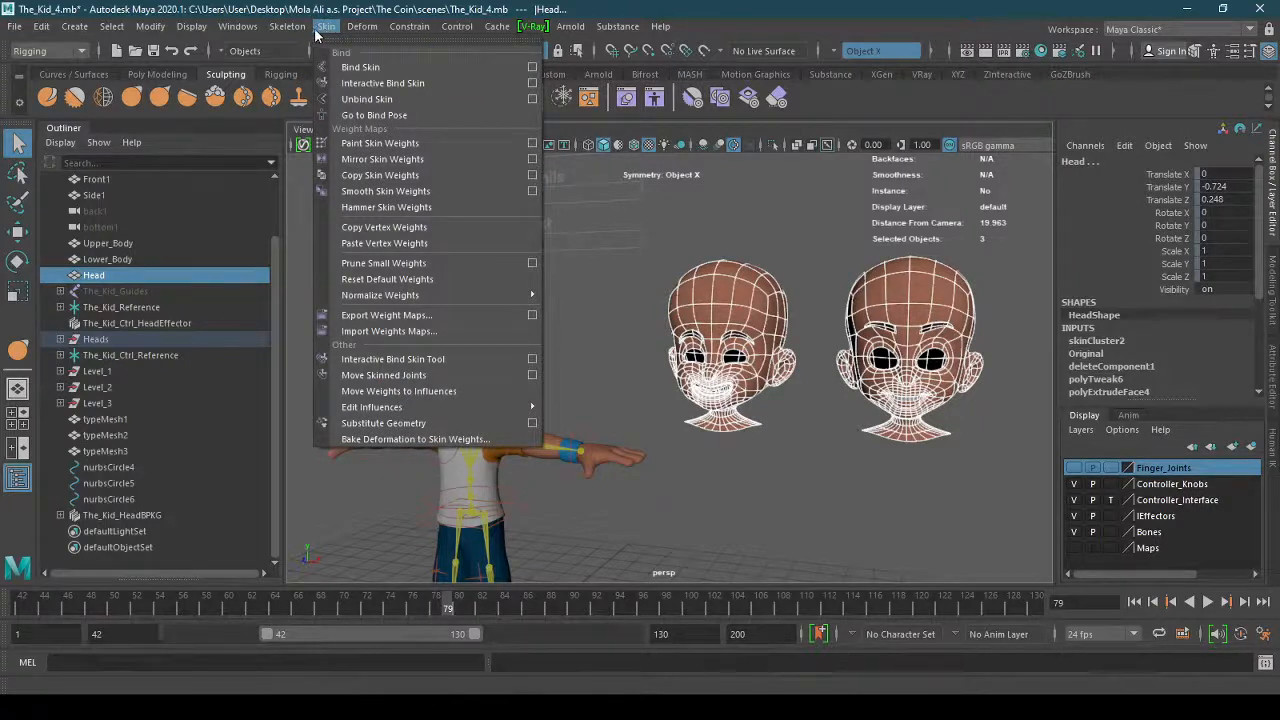
{"action": "mouse_move", "coordinate": [301, 32]}
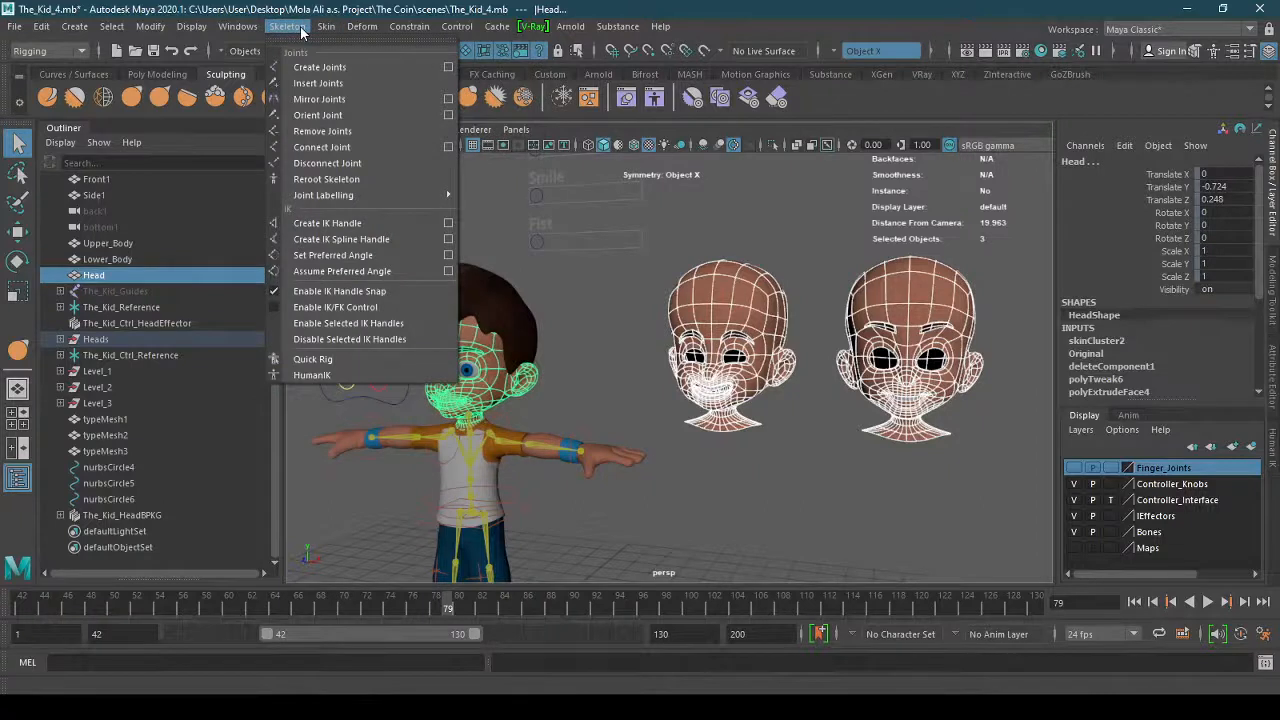
{"action": "mouse_move", "coordinate": [257, 33]}
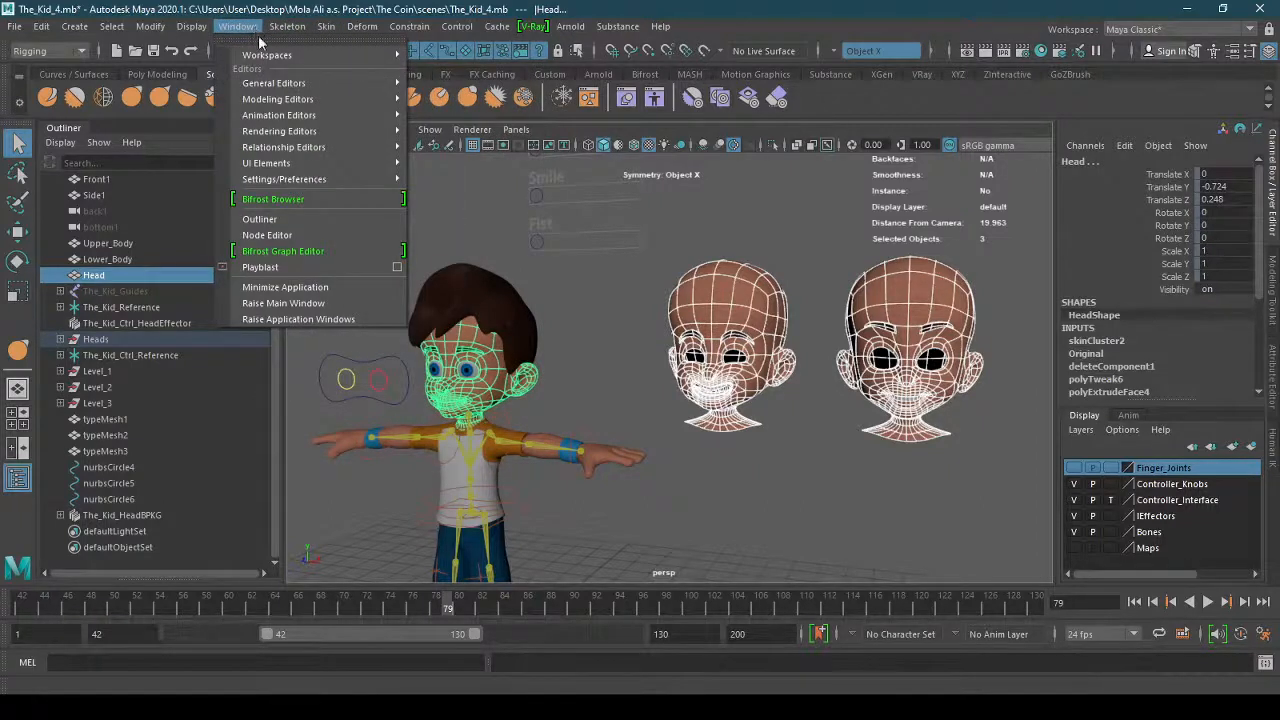
{"action": "mouse_move", "coordinate": [334, 118]}
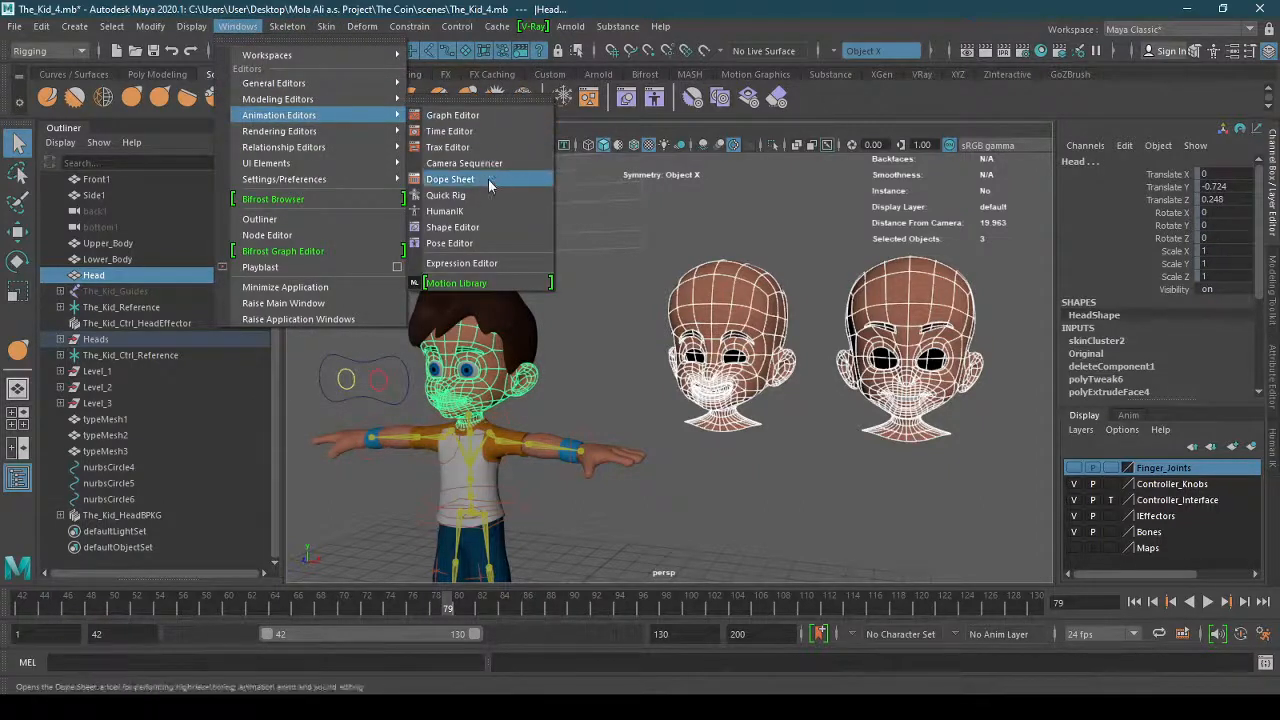
{"action": "left_click", "coordinate": [484, 227]}
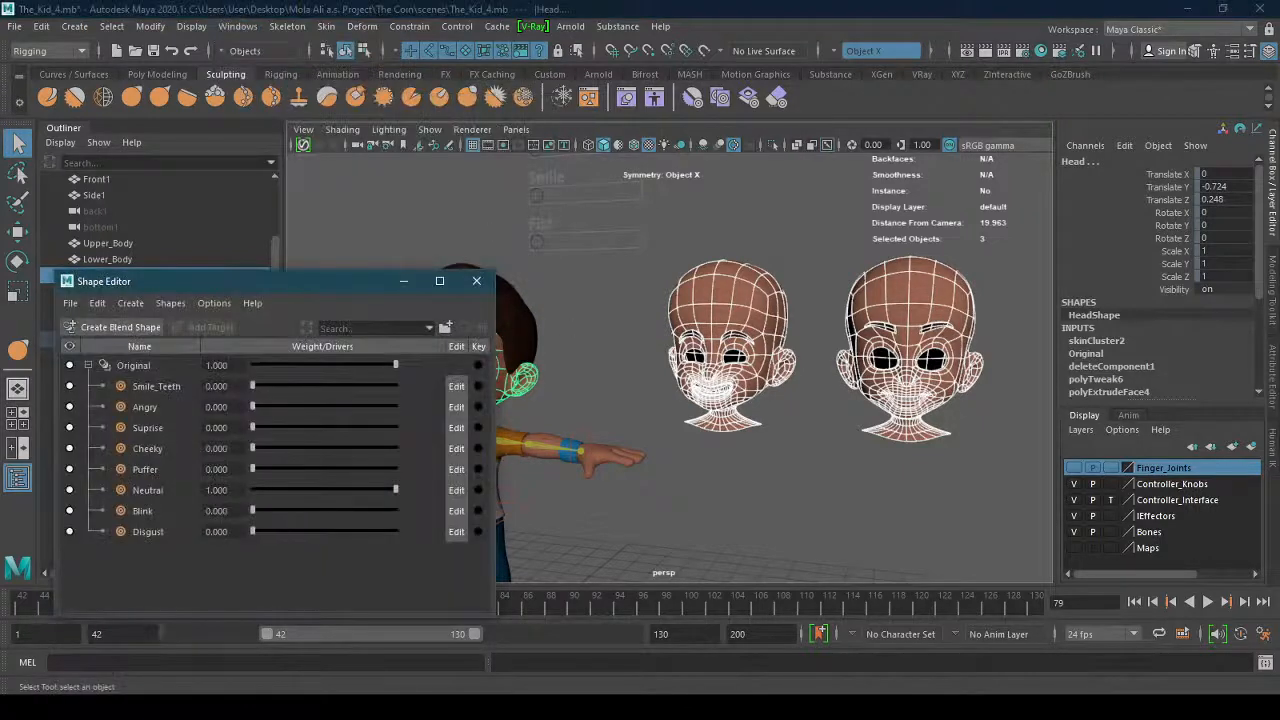
Delete the Original blend shape with all its targets and move the Shape Editor off the character.
{"action": "left_click", "coordinate": [141, 368]}
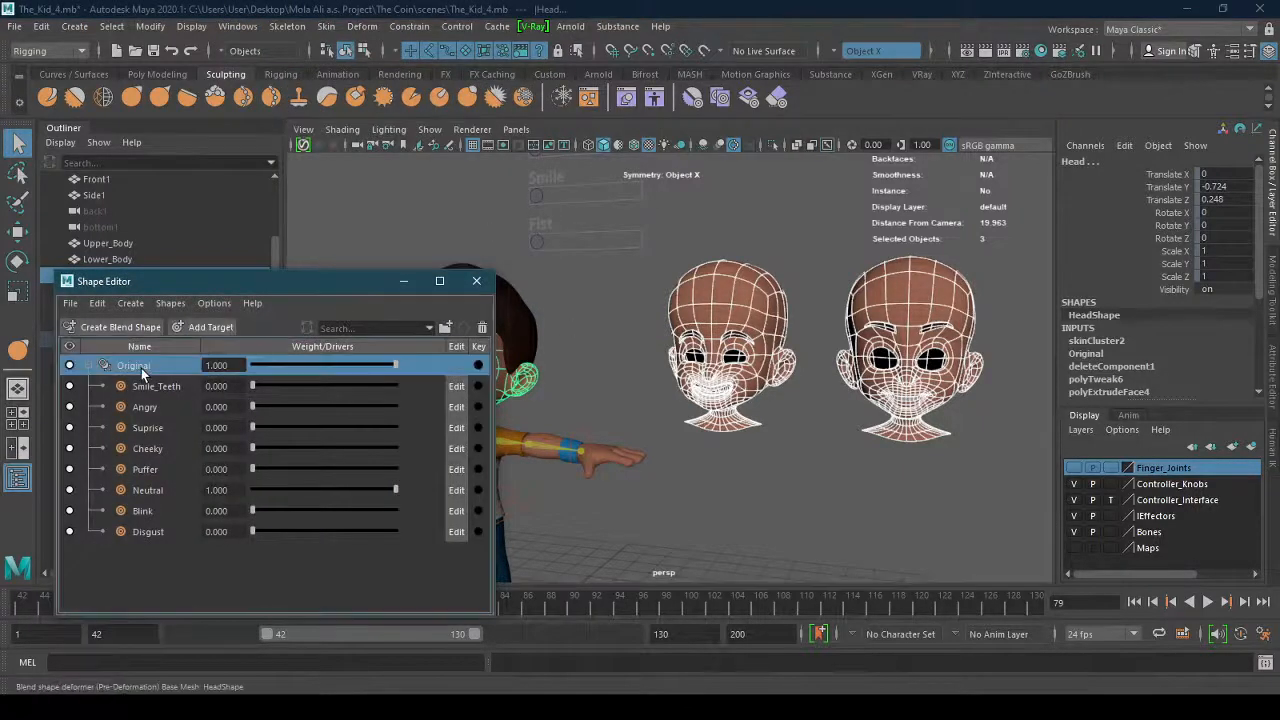
{"action": "left_click", "coordinate": [483, 328]}
{"action": "left_click_drag", "start_coordinate": [330, 283], "coordinate": [324, 335]}
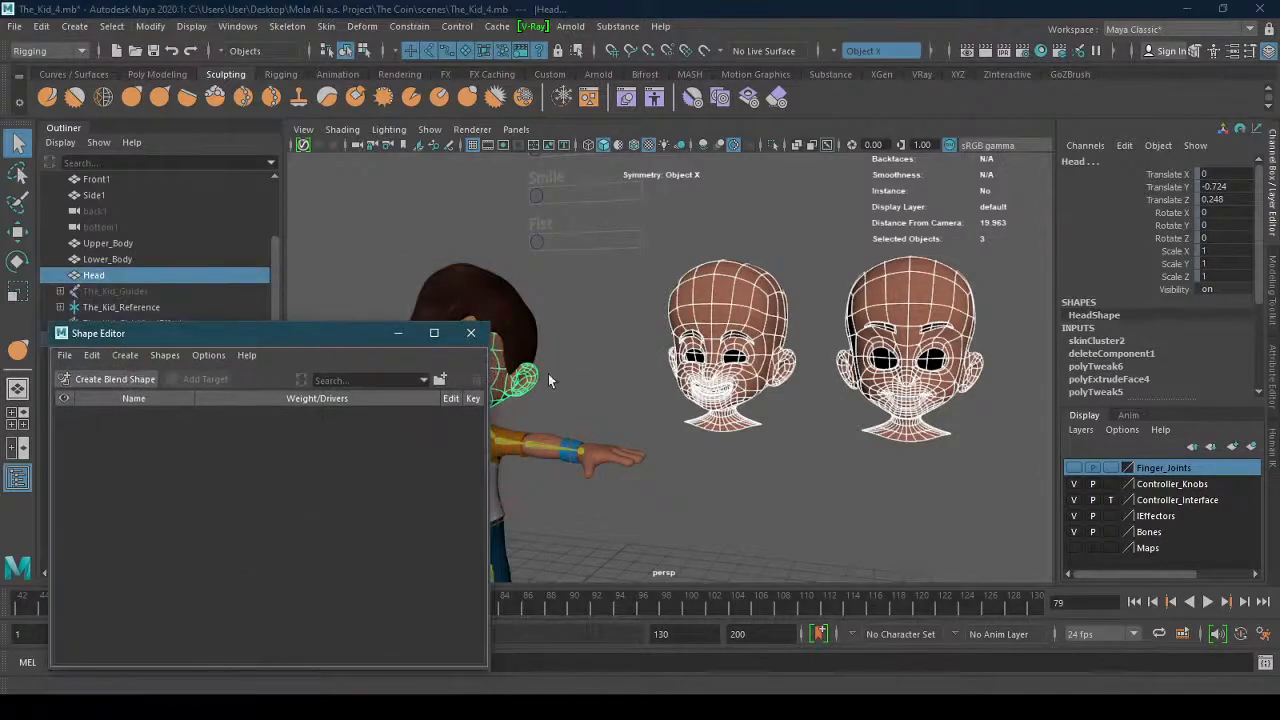
Examine the rigged character's mouth up close without the Original blend shape, reselecting only its Head mesh.
{"action": "middle_click_drag", "start_coordinate": [548, 373], "coordinate": [716, 340], "text": "alt"}
{"action": "right_click_drag", "start_coordinate": [716, 340], "coordinate": [973, 273], "text": "alt"}
{"action": "middle_click_drag", "start_coordinate": [769, 334], "coordinate": [806, 337], "text": "alt"}
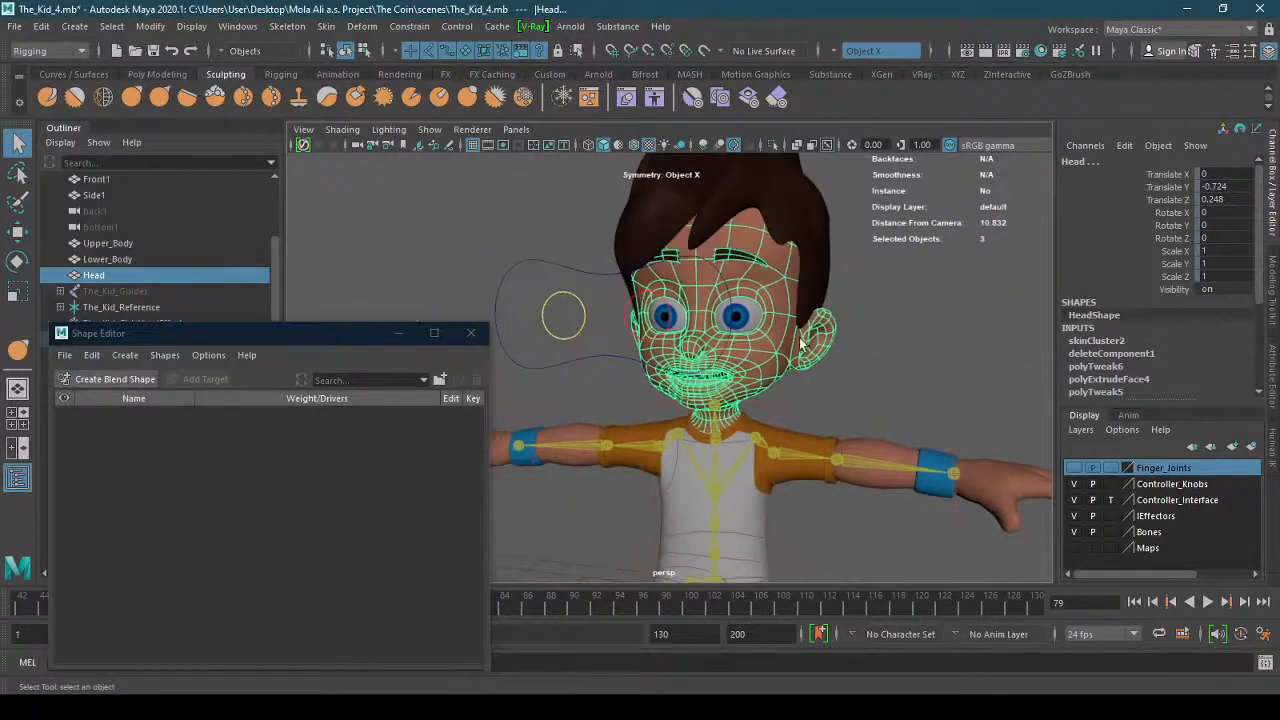
{"action": "left_click_drag", "start_coordinate": [806, 337], "coordinate": [866, 346], "text": "alt"}
{"action": "middle_click_drag", "start_coordinate": [866, 346], "coordinate": [920, 336], "text": "alt"}
{"action": "right_click_drag", "start_coordinate": [830, 362], "coordinate": [880, 314], "text": "alt"}
{"action": "left_click", "coordinate": [838, 366]}
{"action": "left_click", "coordinate": [908, 330]}
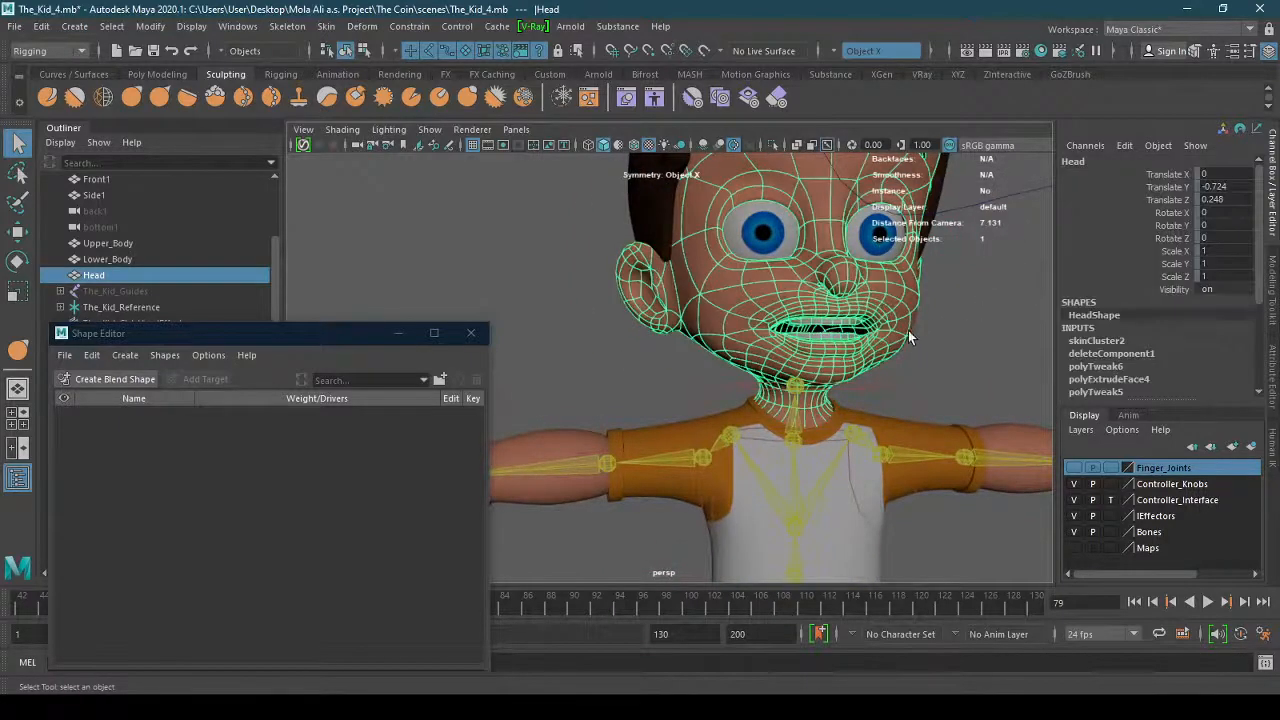
{"action": "left_click_drag", "start_coordinate": [908, 330], "coordinate": [833, 365], "text": "alt"}
{"action": "right_click_drag", "start_coordinate": [833, 365], "coordinate": [902, 330], "text": "alt"}
Undo the deletion of the Original blend shape and its targets.
{"action": "key", "text": "ctrl+z"}
{"action": "key", "text": "ctrl+z"}
{"action": "key", "text": "ctrl+z"}
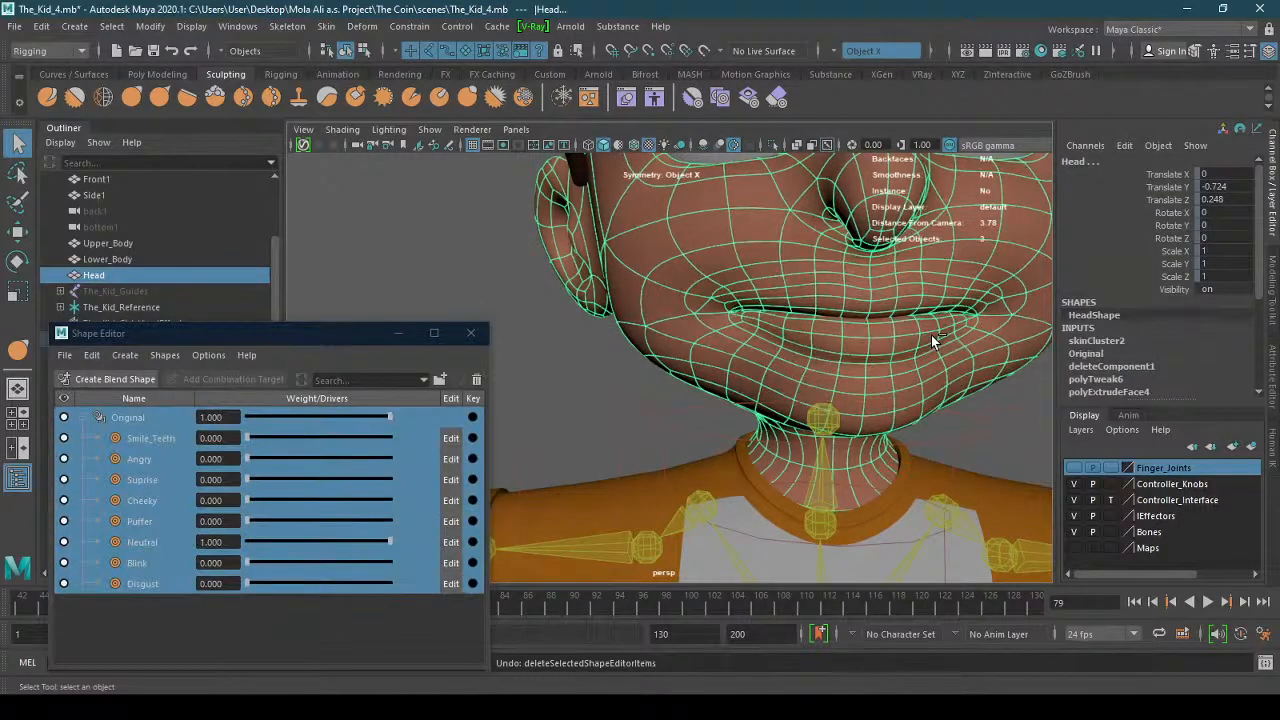
Try deleting all targets of the Original blend shape, from Smile_Teeth to Disgust, and undo the deletion.
{"action": "left_click", "coordinate": [196, 626]}
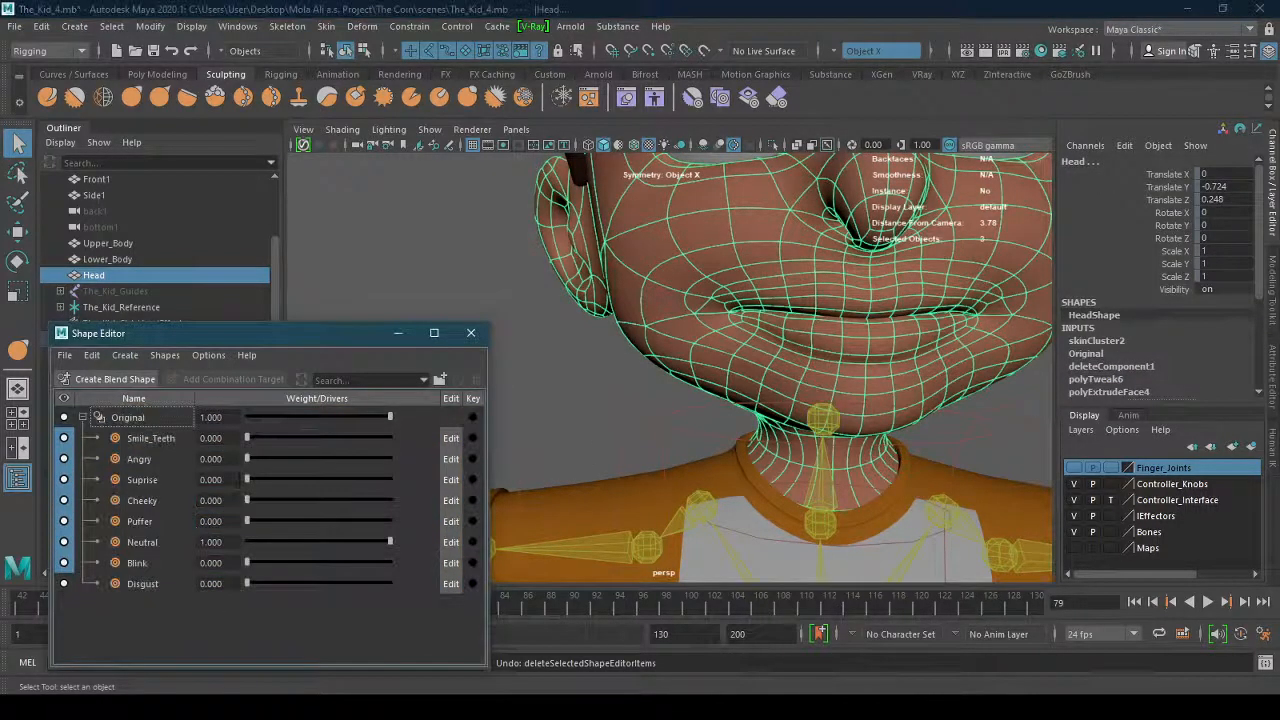
{"action": "left_click", "coordinate": [143, 416]}
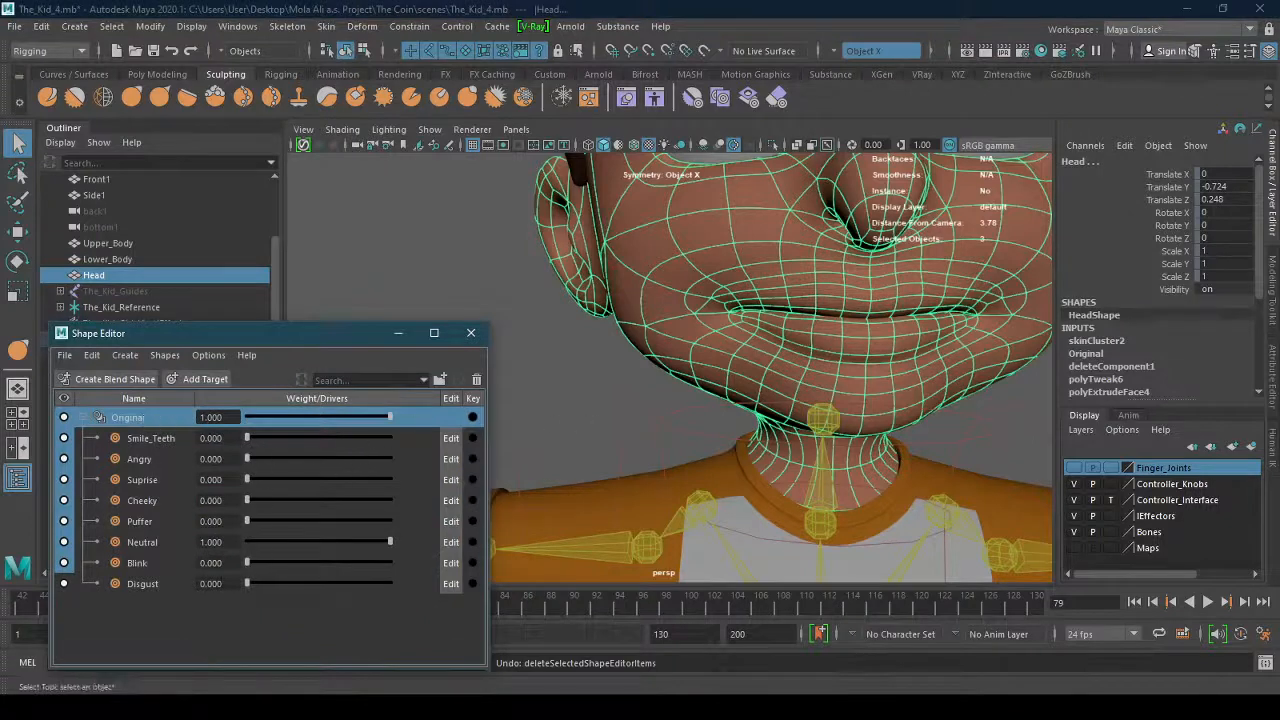
{"action": "left_click", "coordinate": [168, 440]}
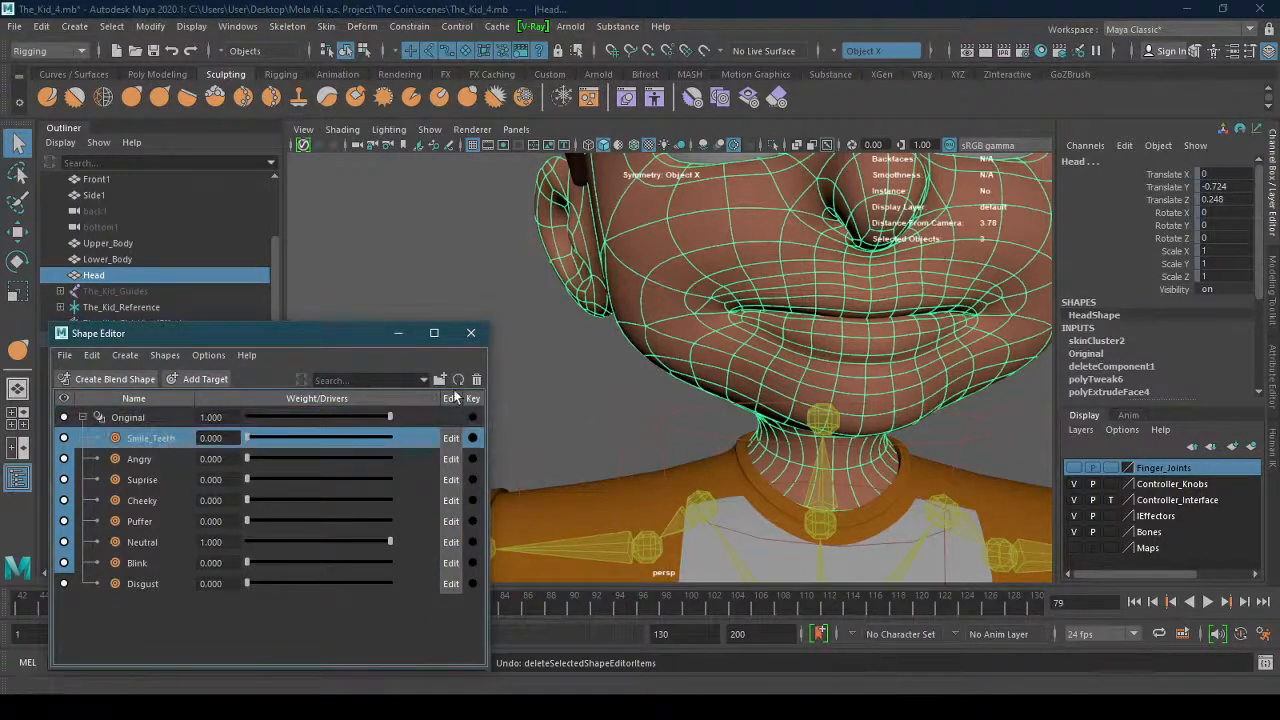
{"action": "left_click", "coordinate": [149, 584], "text": "shift"}
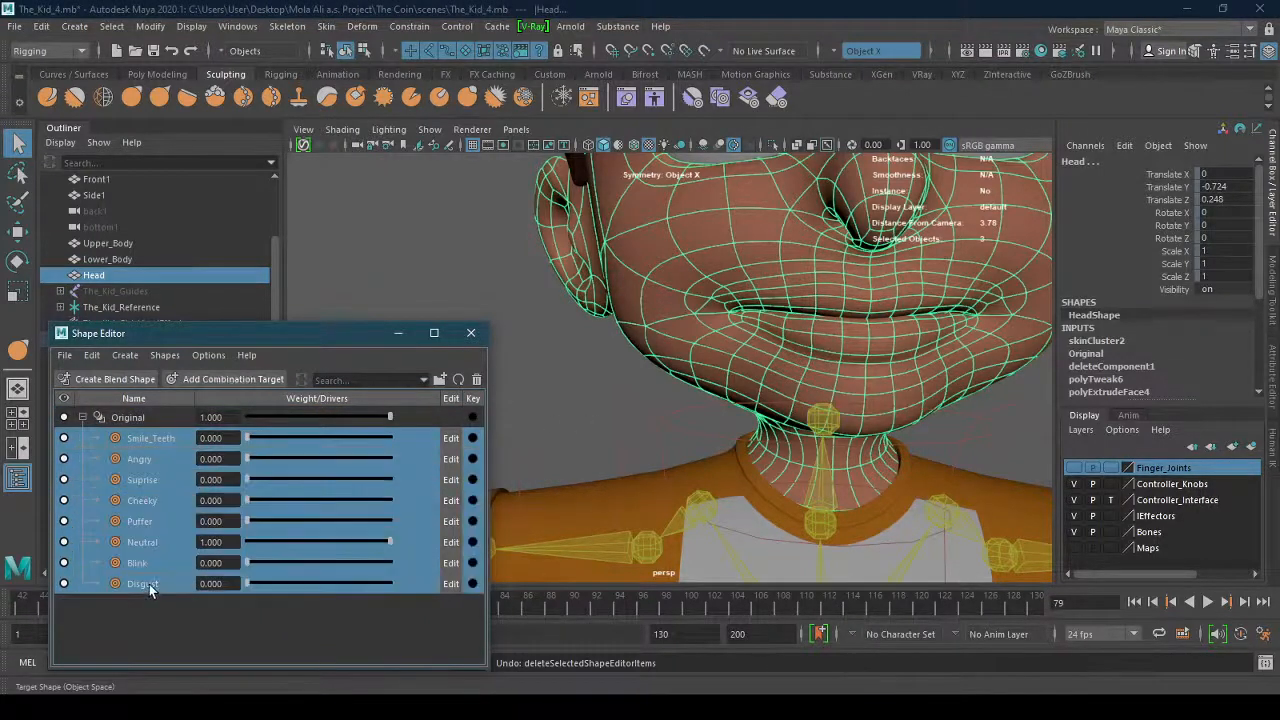
{"action": "left_click", "coordinate": [477, 379]}
{"action": "key", "text": "ctrl+z"}
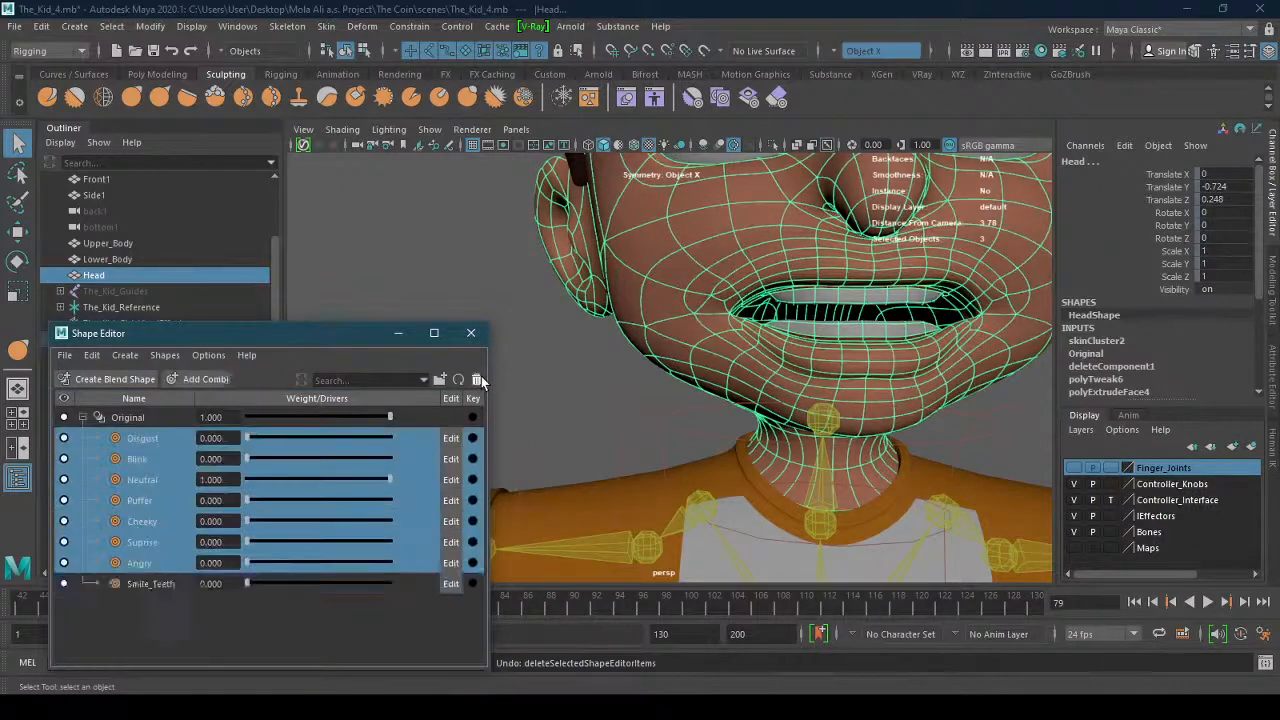
Delete the Disgust, Blink, Puffer, Cheeky, Suprise, Angry and Smile_Teeth targets from the Original blend shape, keeping Neutral.
{"action": "left_click", "coordinate": [161, 438]}
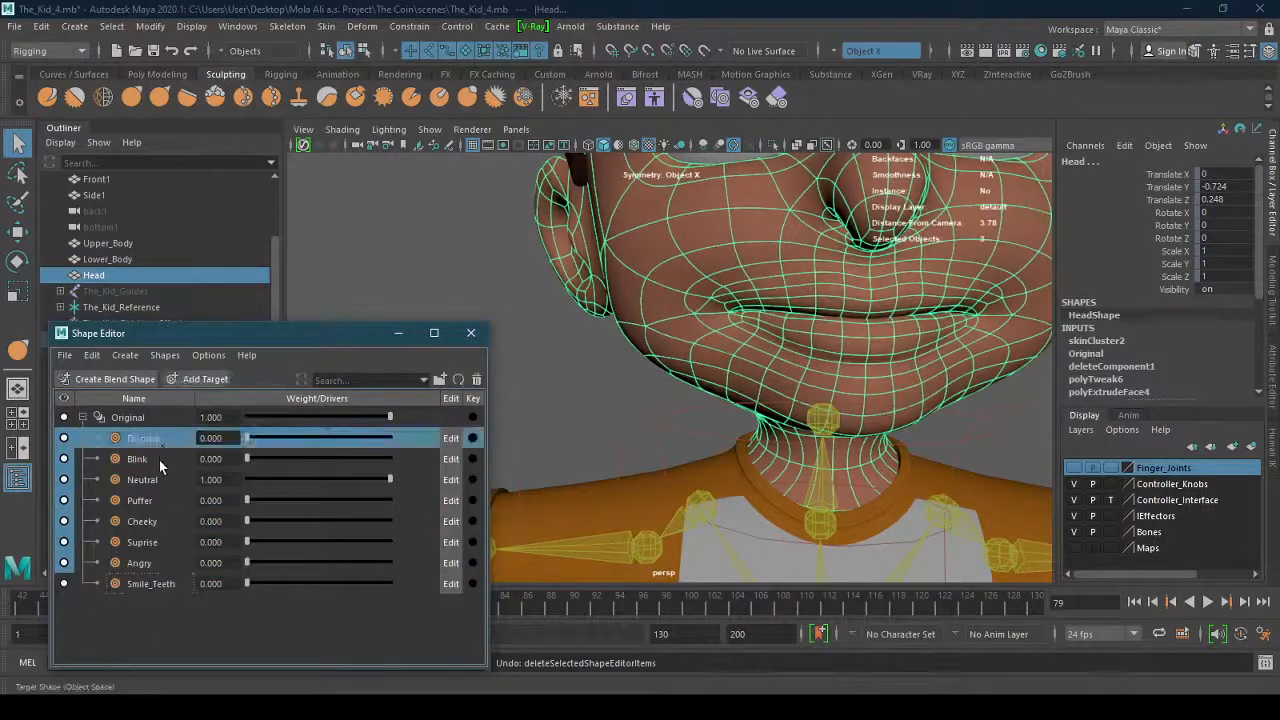
{"action": "left_click", "coordinate": [159, 460], "text": "ctrl"}
{"action": "left_click", "coordinate": [156, 502], "text": "ctrl"}
{"action": "left_click", "coordinate": [157, 521], "text": "ctrl"}
{"action": "left_click", "coordinate": [157, 542], "text": "ctrl"}
{"action": "left_click", "coordinate": [158, 563], "text": "ctrl"}
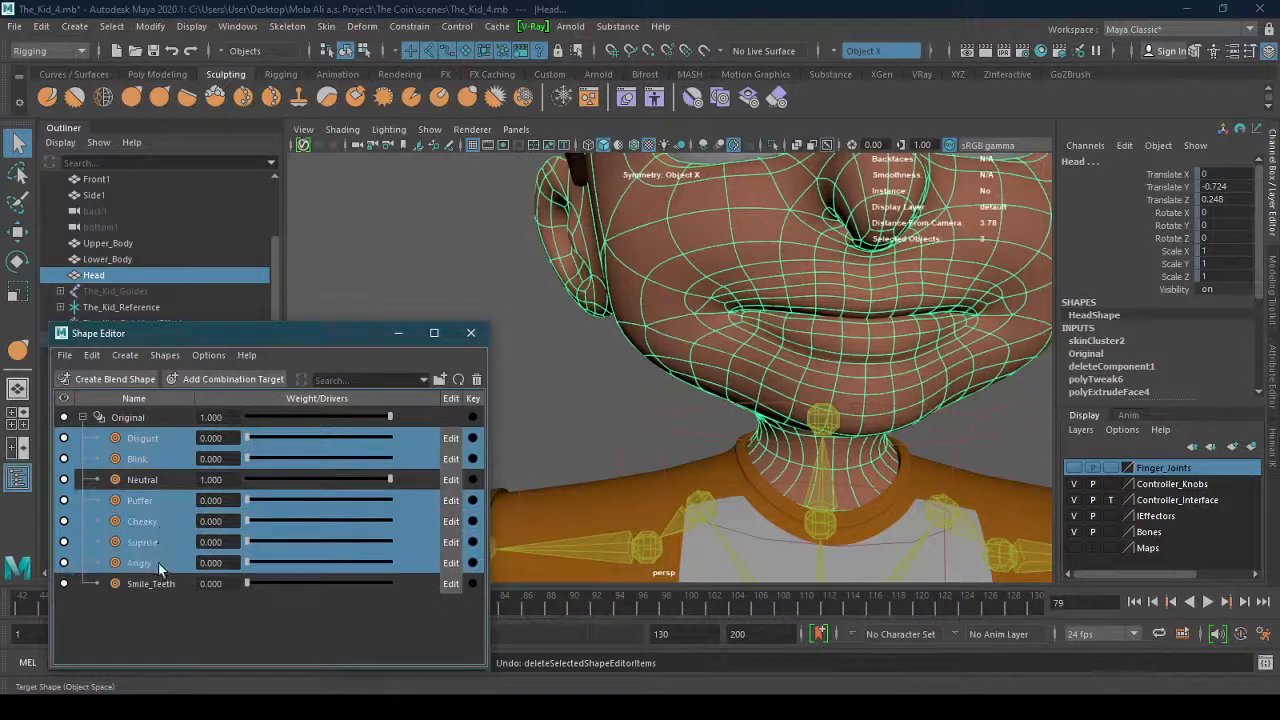
{"action": "left_click", "coordinate": [158, 584], "text": "ctrl"}
{"action": "left_click", "coordinate": [477, 379]}
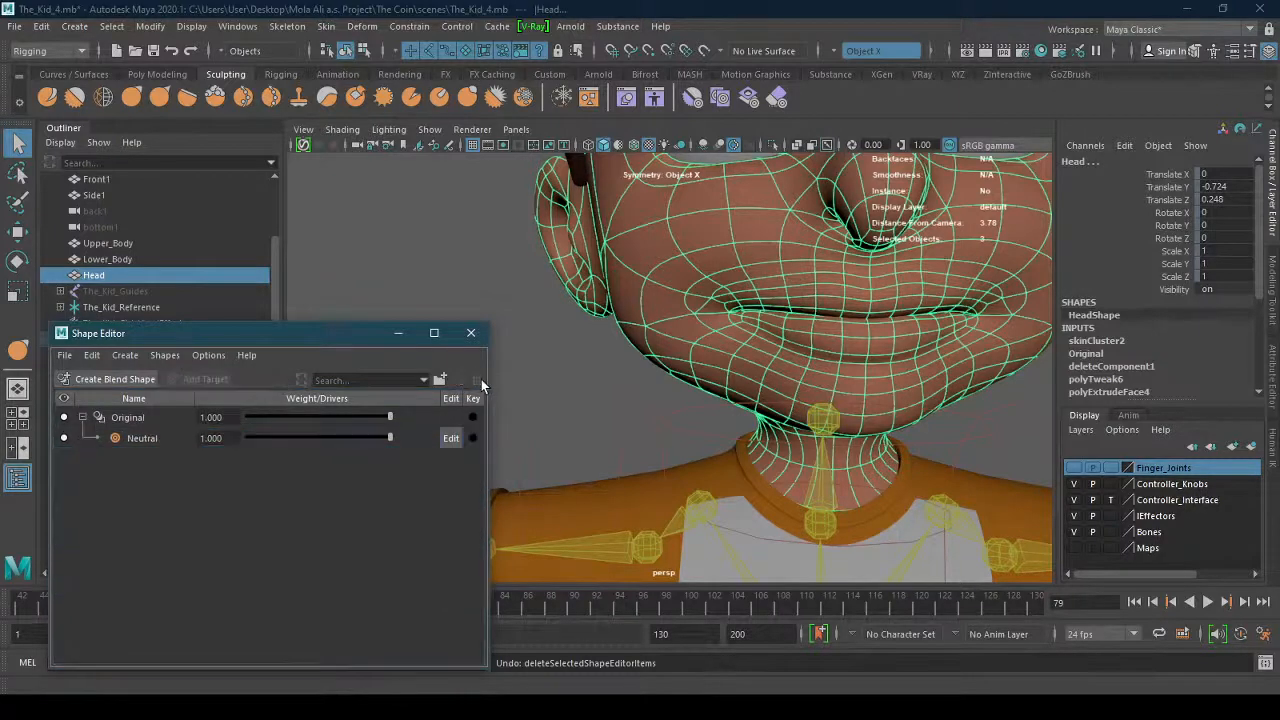
{"action": "left_click", "coordinate": [165, 439]}
{"action": "left_click", "coordinate": [150, 419], "text": "ctrl"}
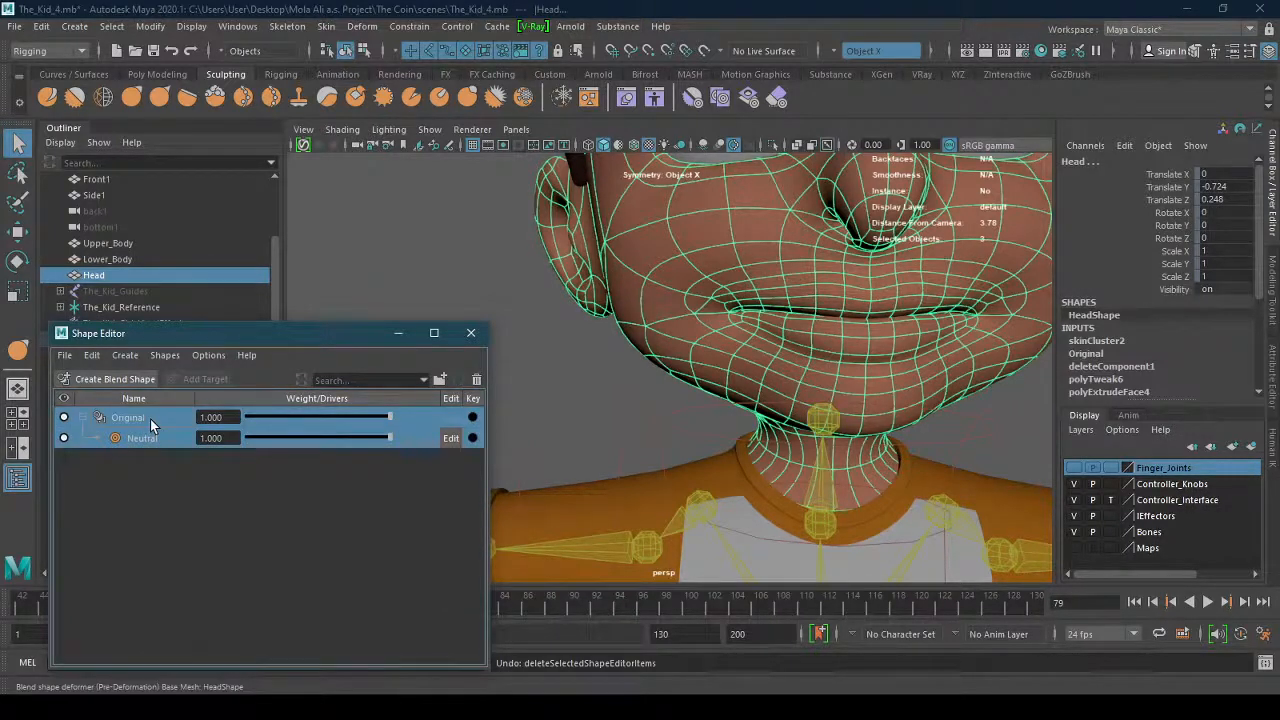
{"action": "left_click", "coordinate": [88, 359]}
{"action": "mouse_move", "coordinate": [113, 361]}
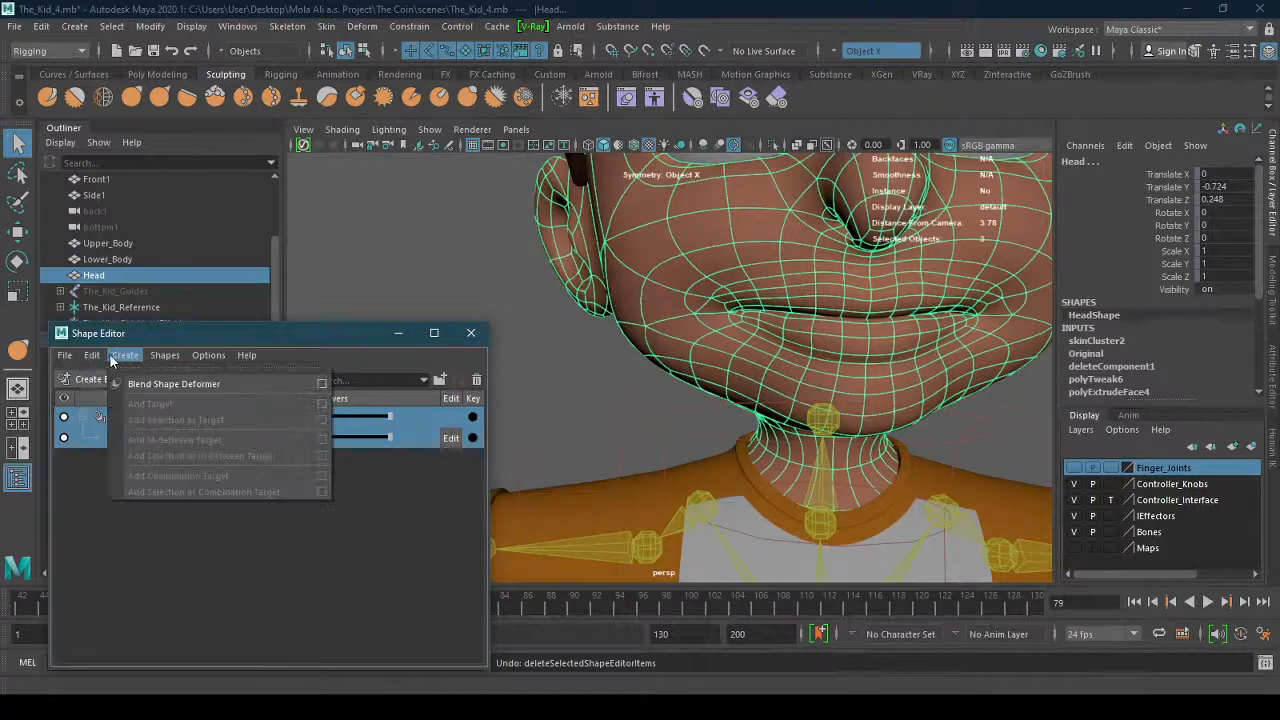
{"action": "mouse_move", "coordinate": [197, 362]}
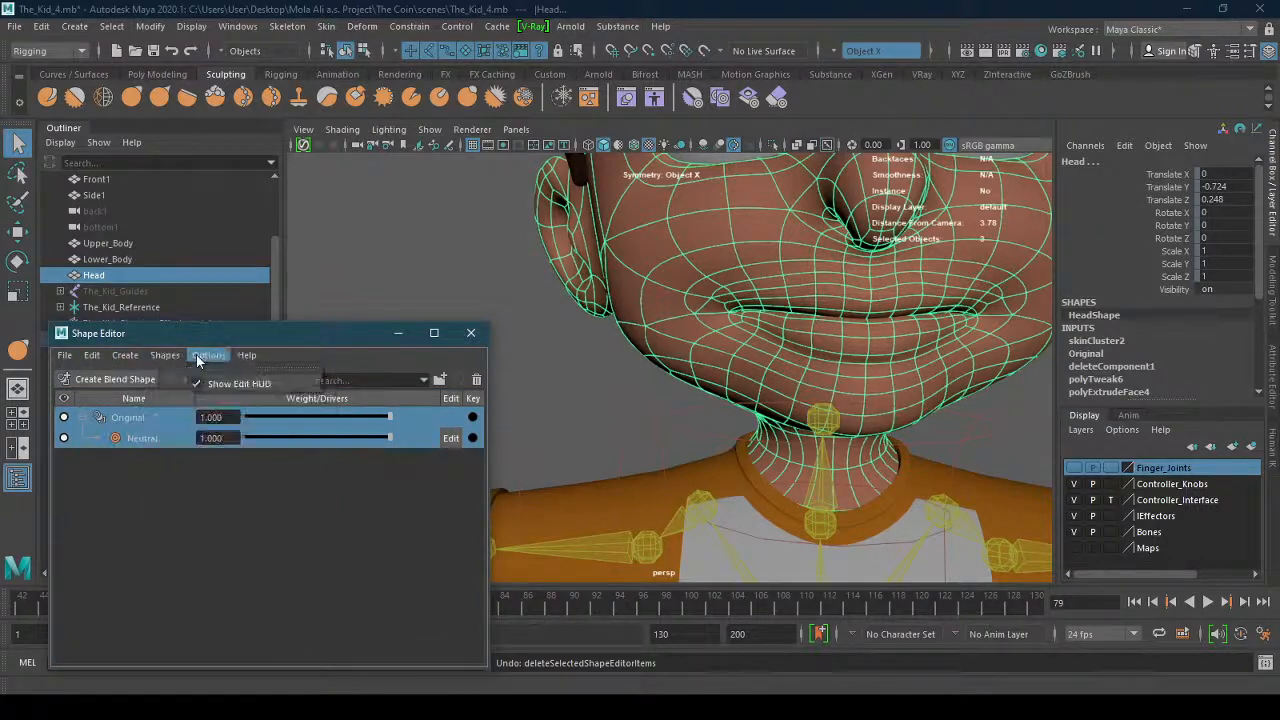
{"action": "mouse_move", "coordinate": [243, 360]}
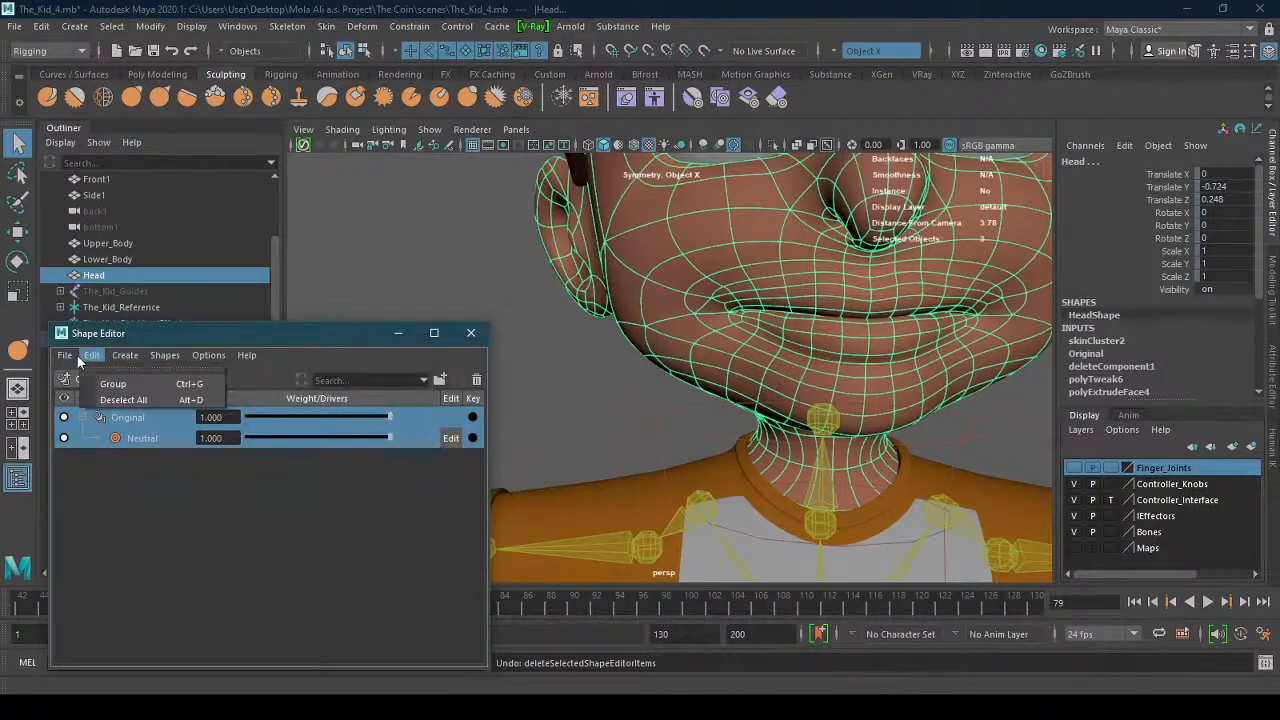
{"action": "left_click", "coordinate": [228, 495]}
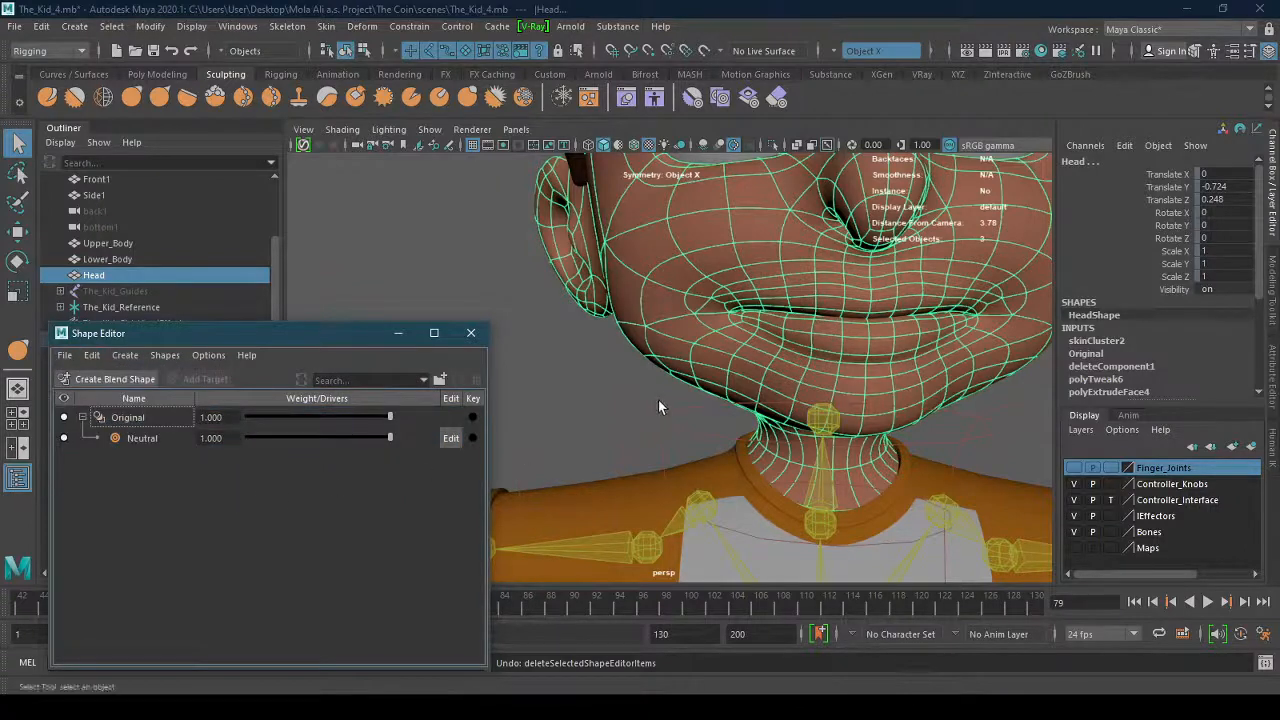
Delete the Original blend shape together with its Neutral target.
{"action": "left_click", "coordinate": [585, 401]}
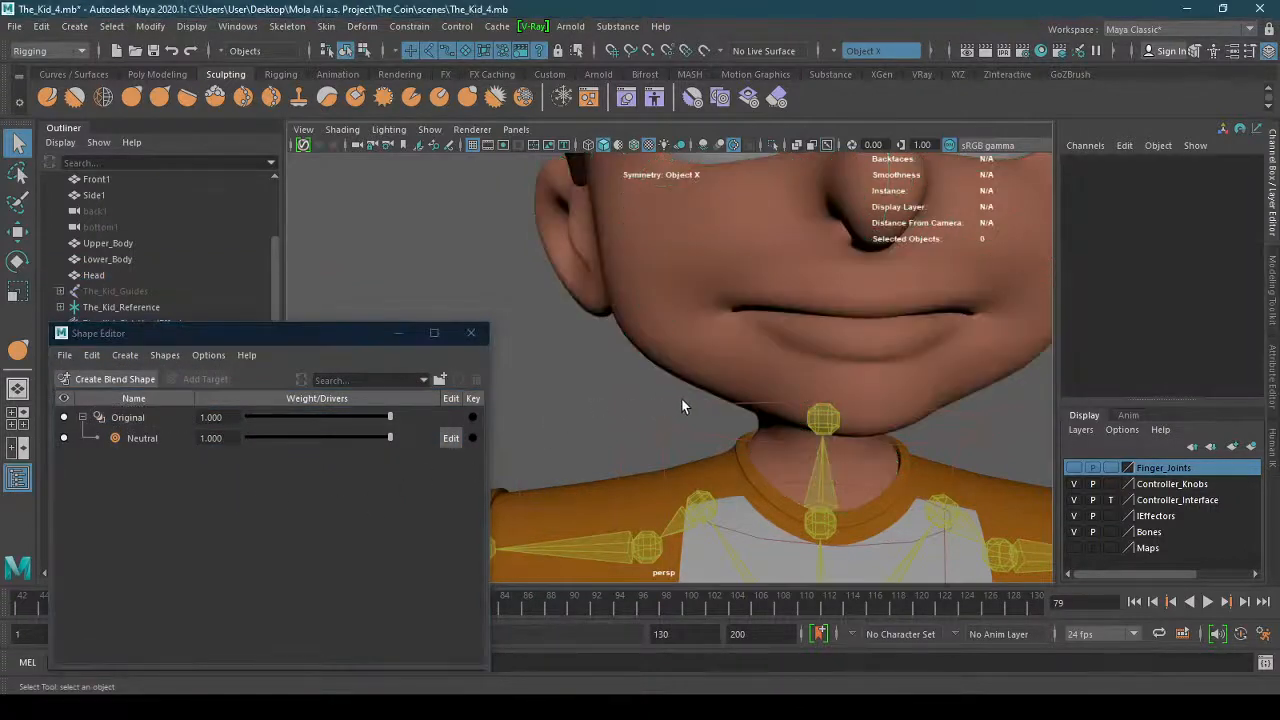
{"action": "right_click_drag", "start_coordinate": [819, 399], "coordinate": [414, 446], "text": "alt"}
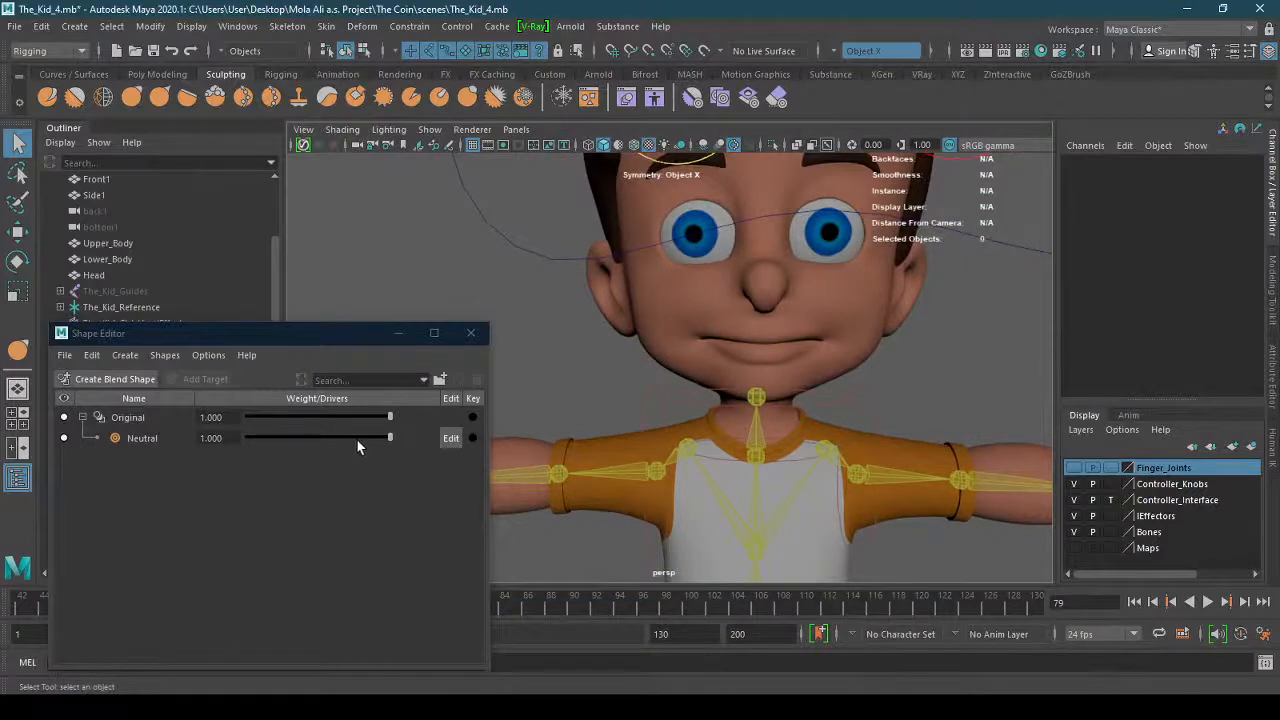
{"action": "left_click", "coordinate": [155, 436]}
{"action": "left_click", "coordinate": [153, 417]}
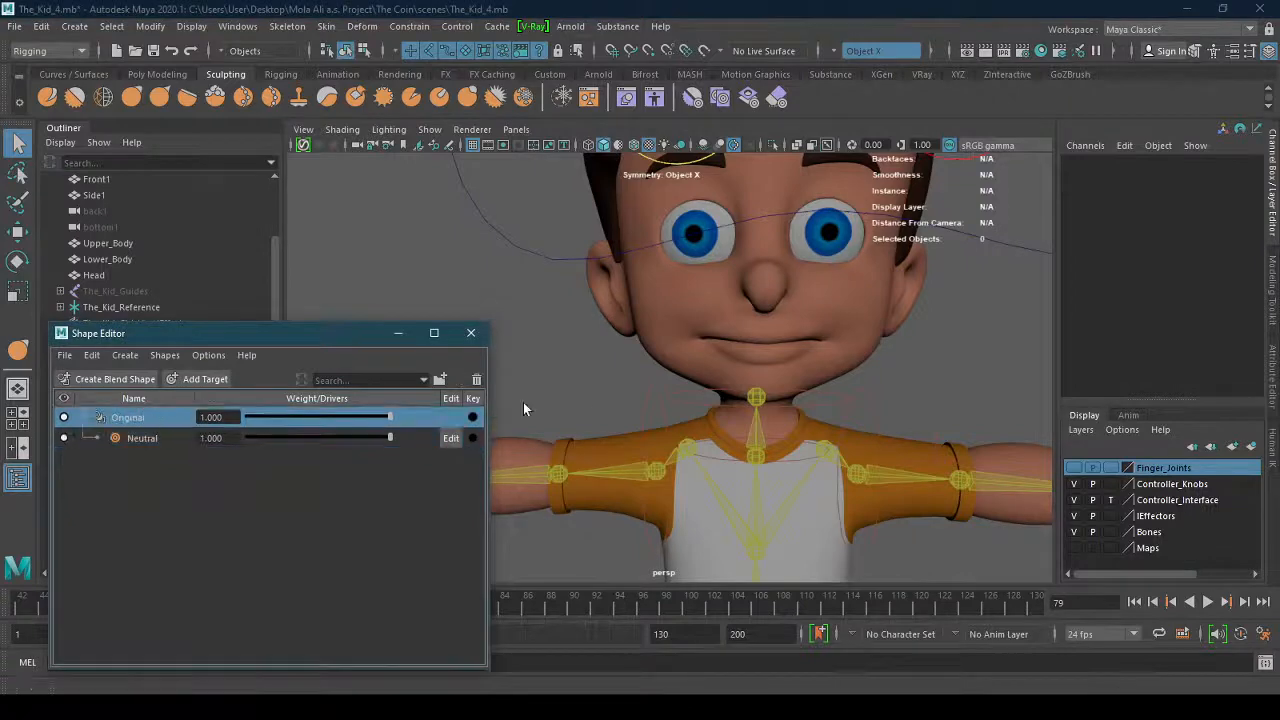
{"action": "left_click", "coordinate": [477, 378]}
Try to sculpt the rigged head's mouth area with the Grab tool, and undo the stroke.
{"action": "left_click", "coordinate": [673, 358]}
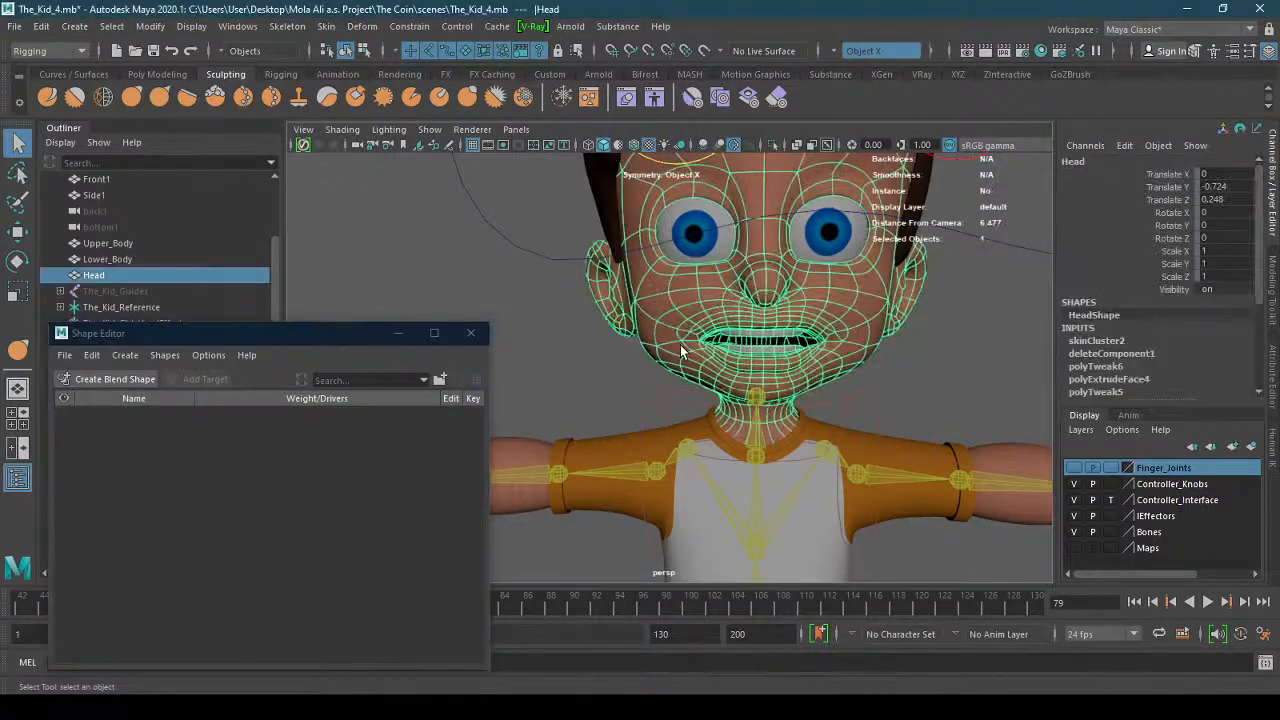
{"action": "right_click_drag", "start_coordinate": [673, 358], "coordinate": [850, 362], "text": "alt"}
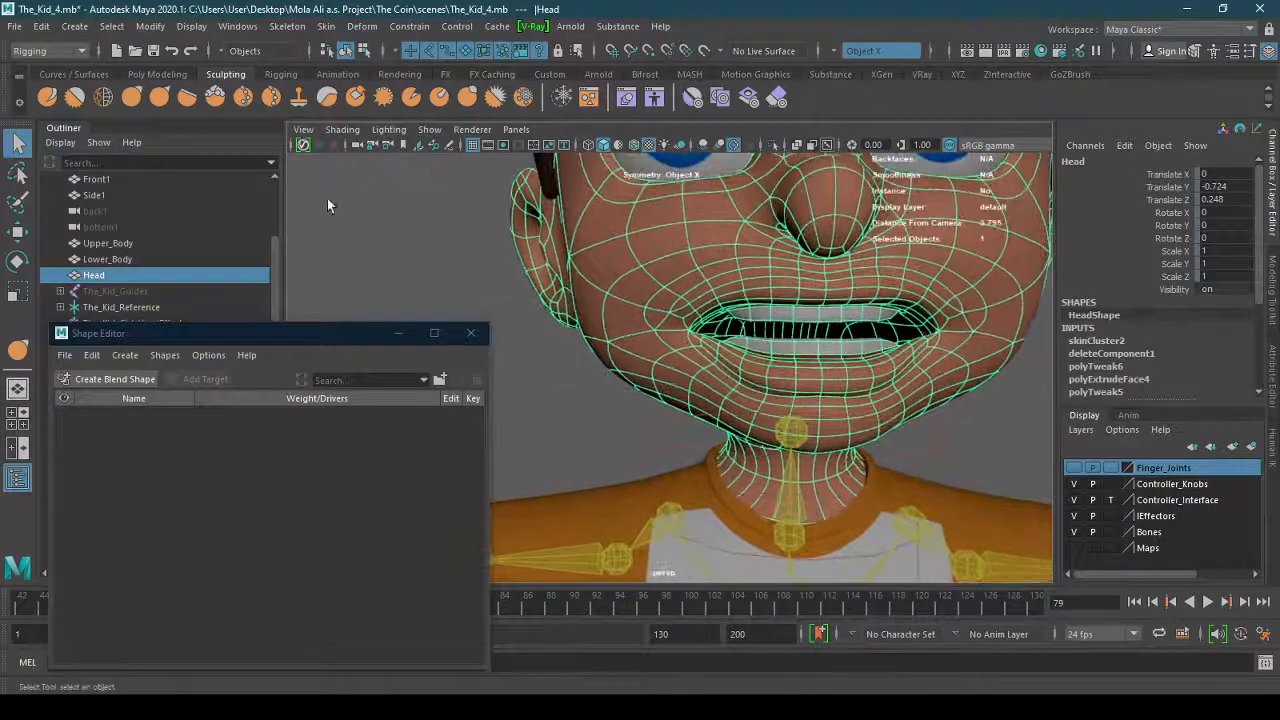
{"action": "left_click", "coordinate": [131, 96]}
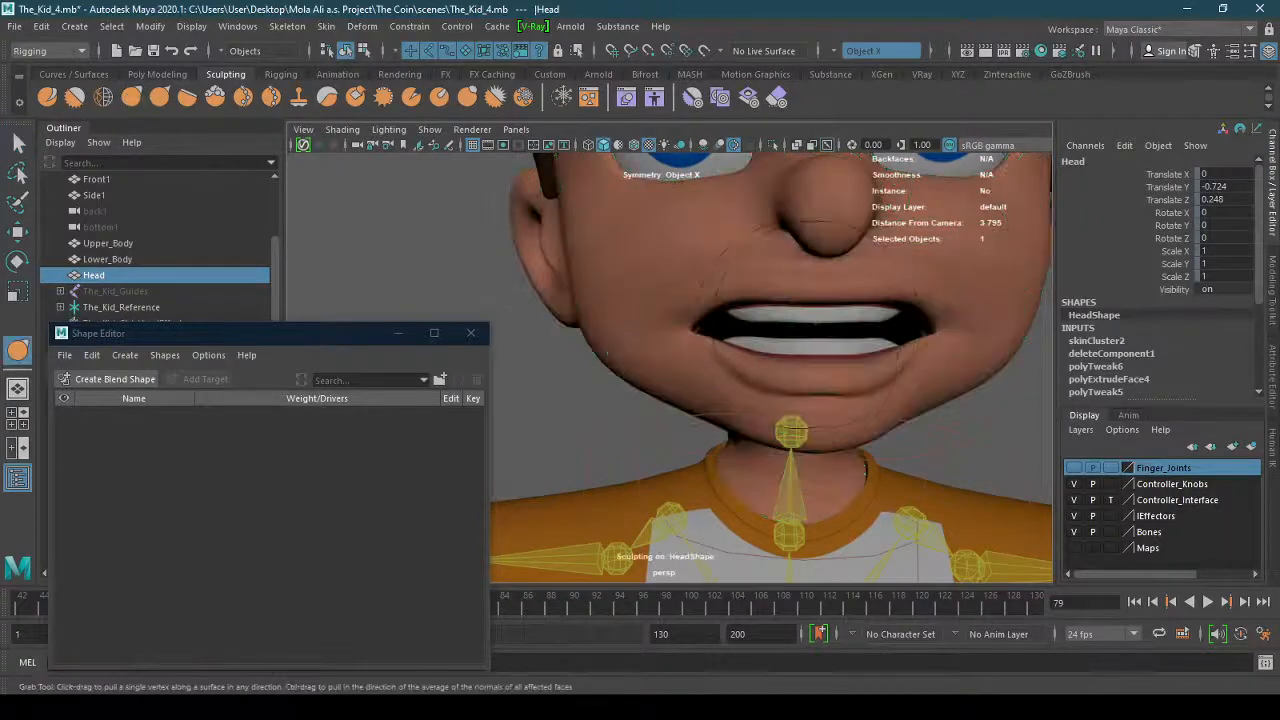
{"action": "scroll", "coordinate": [863, 354], "scroll_direction": "up", "scroll_amount": 3}
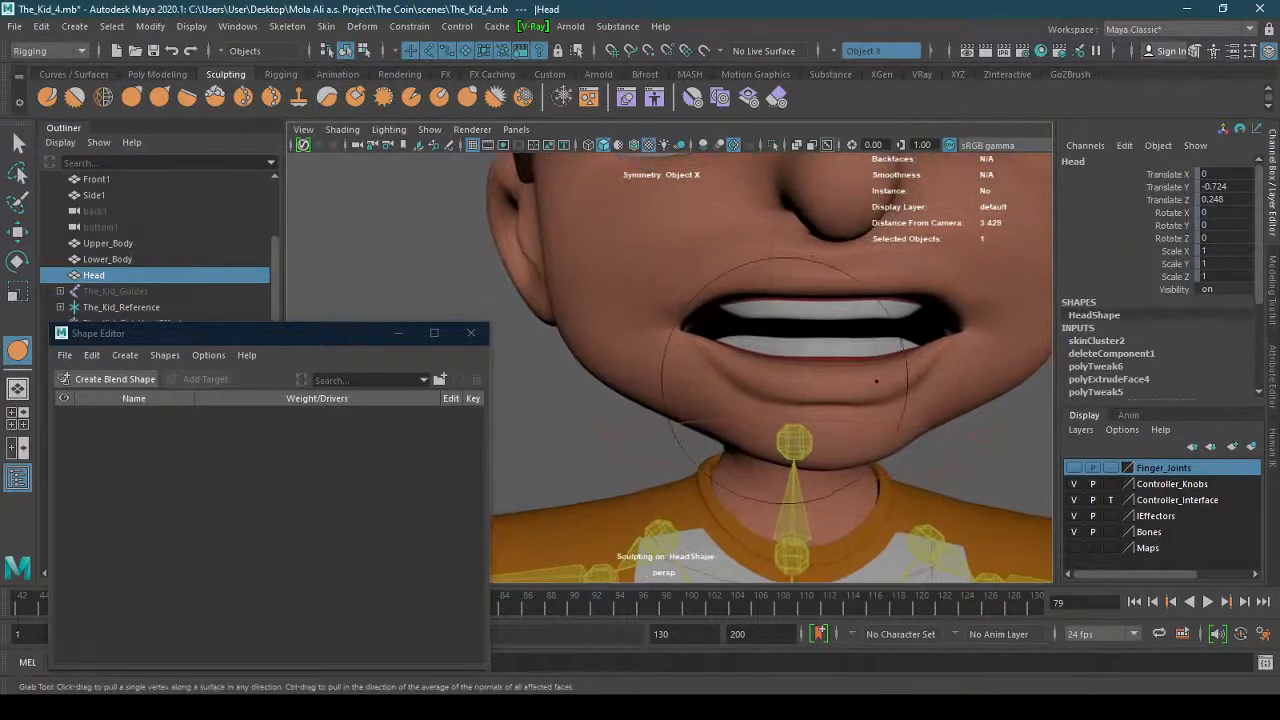
{"action": "left_click", "coordinate": [876, 381]}
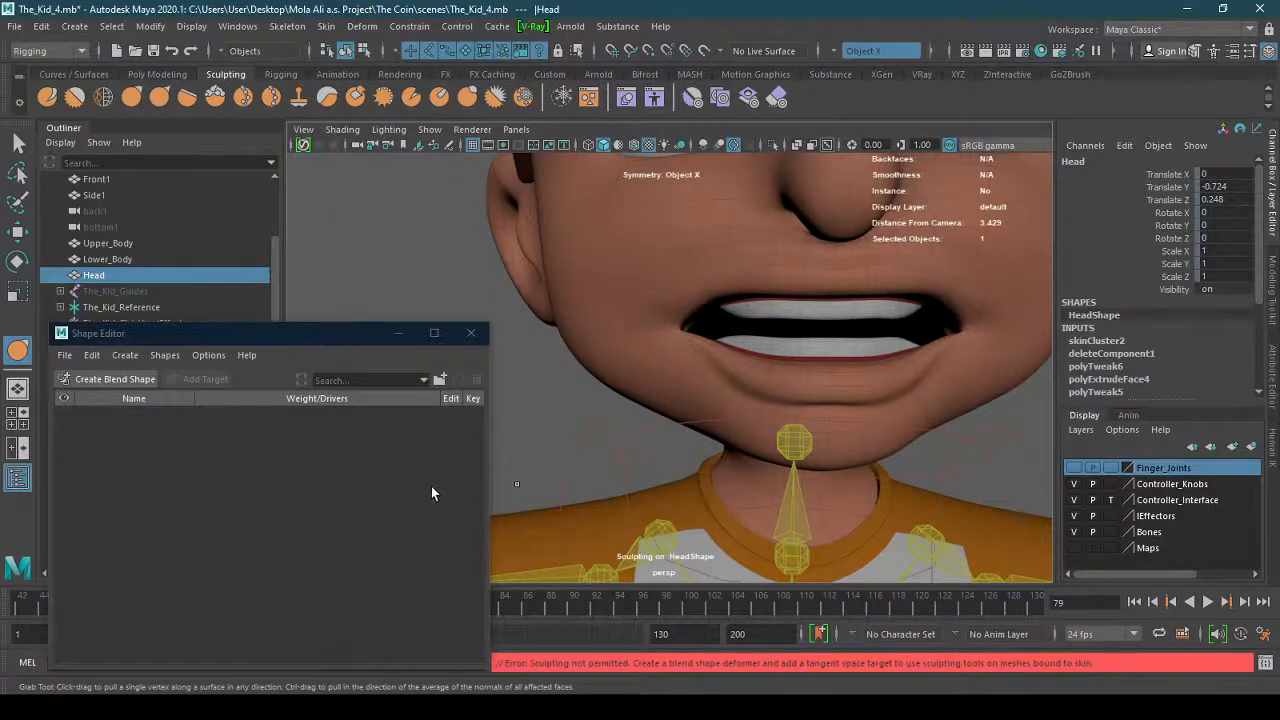
{"action": "key", "text": "ctrl+z"}
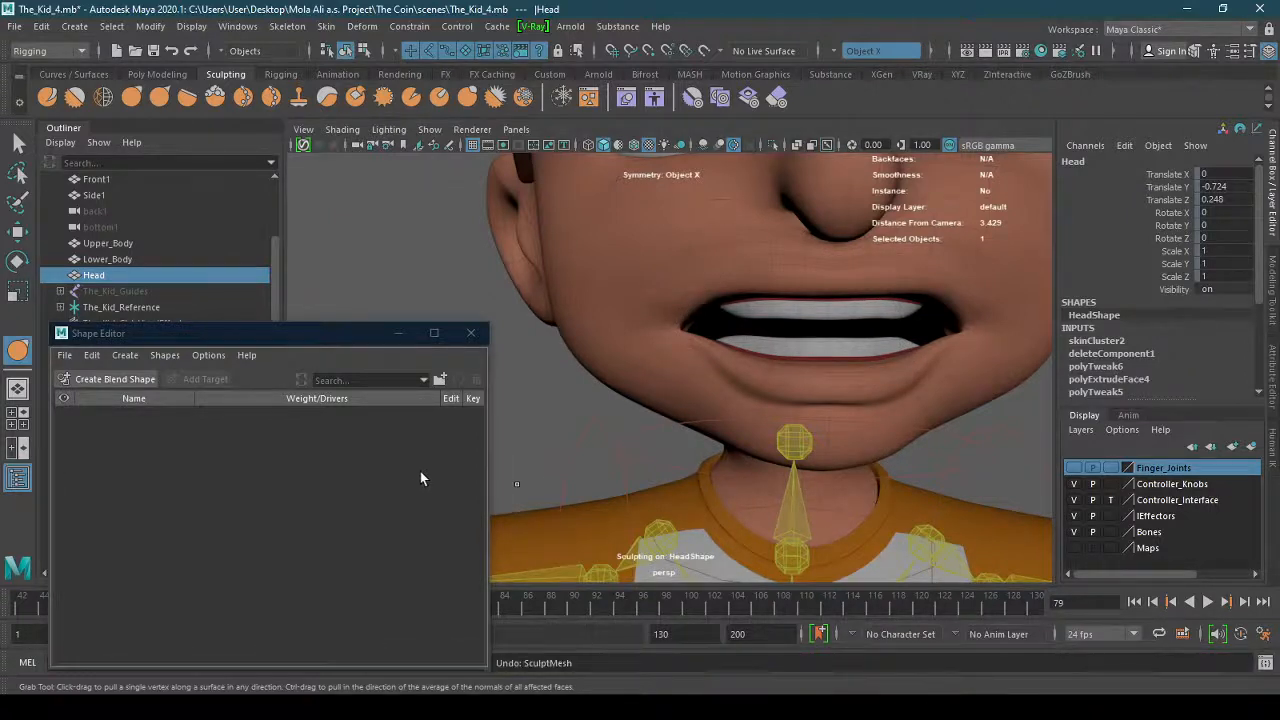
Undo the deletion of the Original blend shape and its Neutral target, and deselect it.
{"action": "left_click", "coordinate": [178, 52]}
{"action": "left_click", "coordinate": [178, 52]}
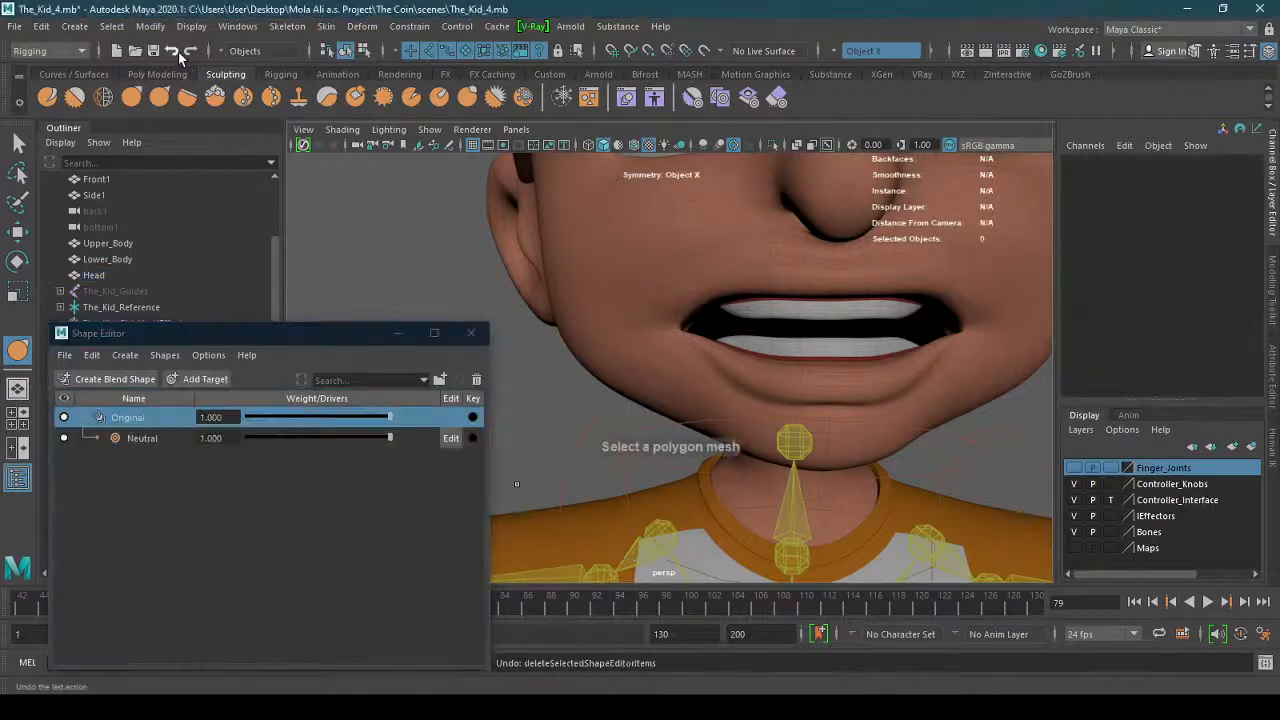
{"action": "left_click", "coordinate": [353, 515]}
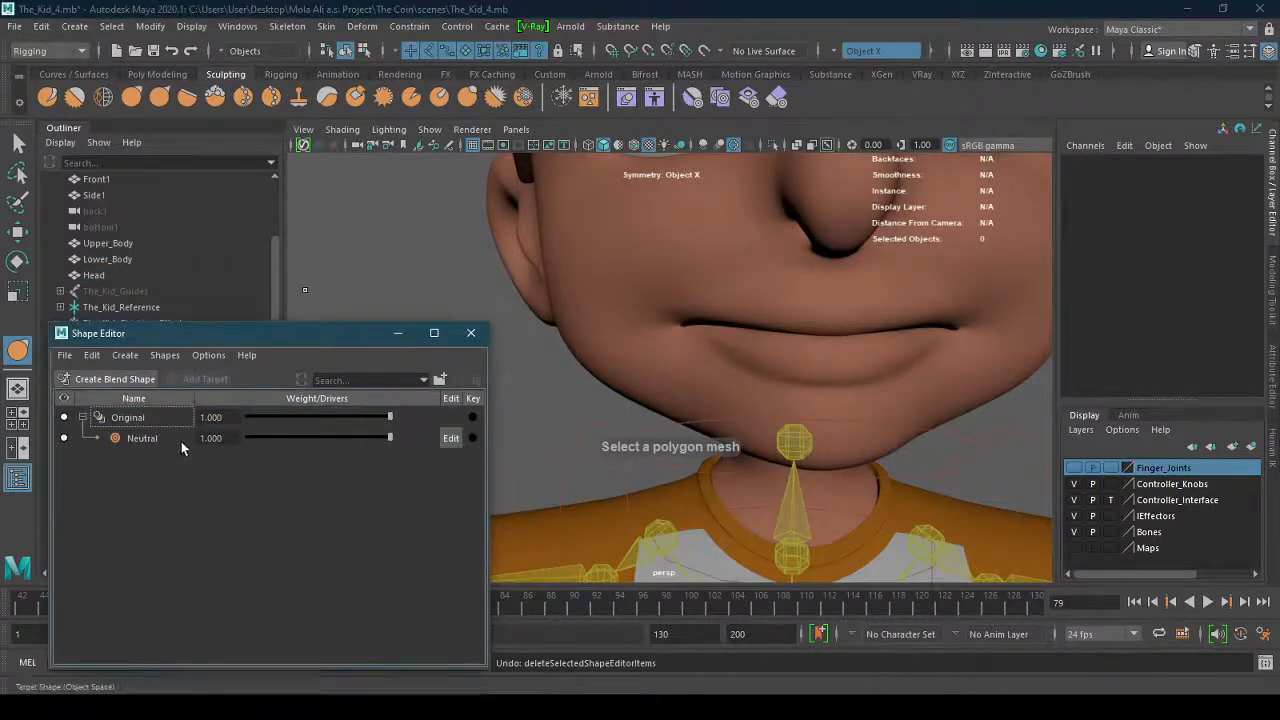
Activate the Move tool, select the rigged character's Head mesh and collapse the Original blend shape's target list.
{"action": "scroll", "coordinate": [692, 384], "scroll_direction": "down", "scroll_amount": 10}
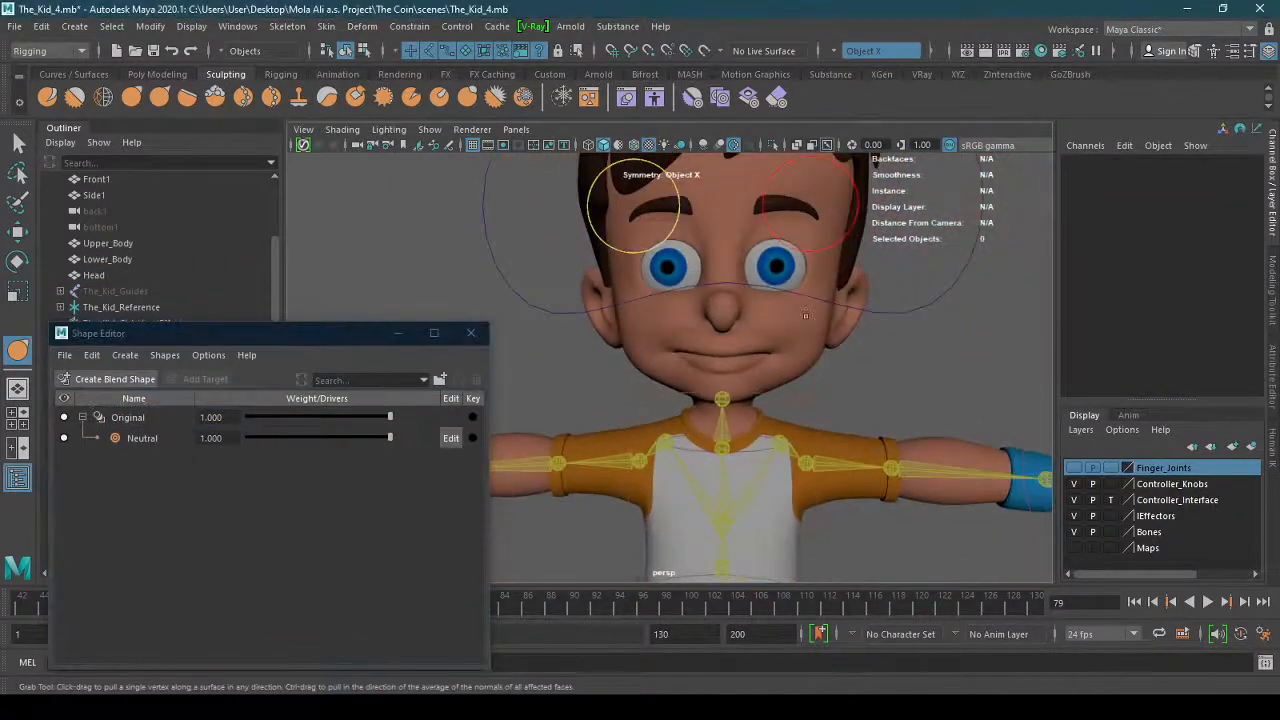
{"action": "middle_click_drag", "start_coordinate": [826, 343], "coordinate": [690, 355], "text": "alt"}
{"action": "scroll", "coordinate": [713, 370], "scroll_direction": "down", "scroll_amount": 4}
{"action": "left_click", "coordinate": [17, 230]}
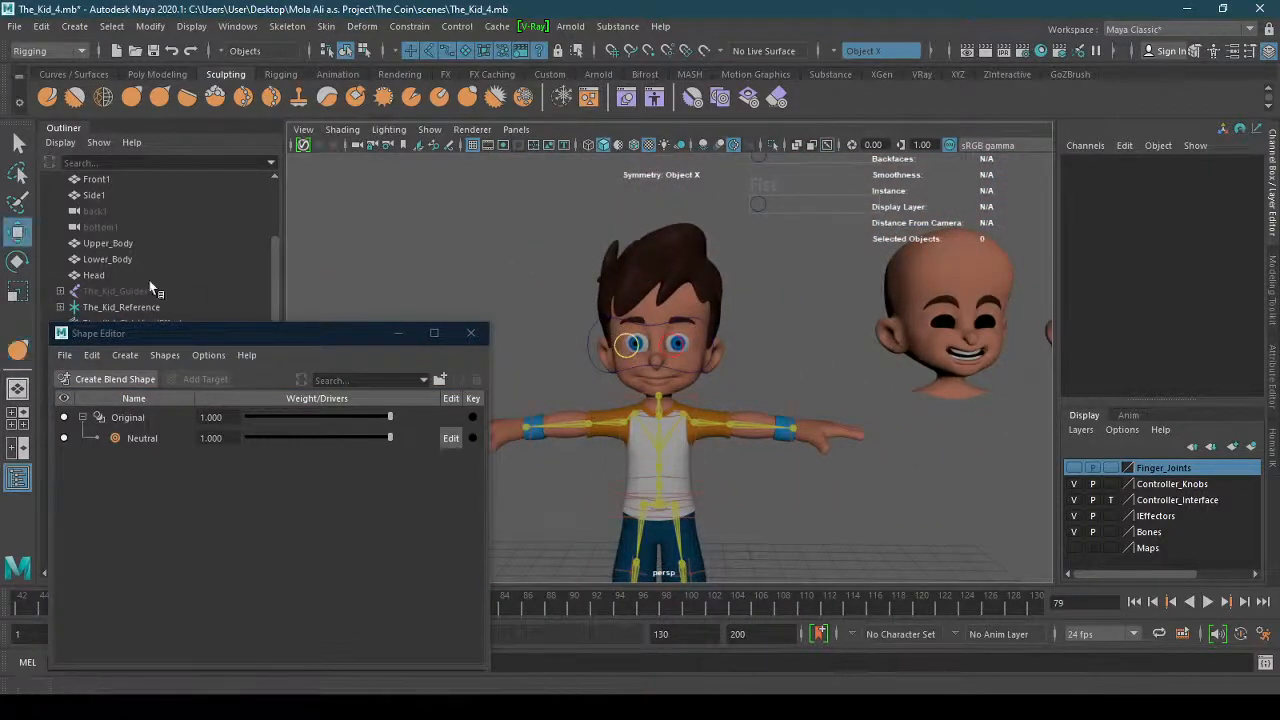
{"action": "middle_click_drag", "start_coordinate": [556, 368], "coordinate": [596, 357], "text": "alt"}
{"action": "left_click_drag", "start_coordinate": [597, 358], "coordinate": [662, 352], "text": "alt"}
{"action": "left_click", "coordinate": [603, 378]}
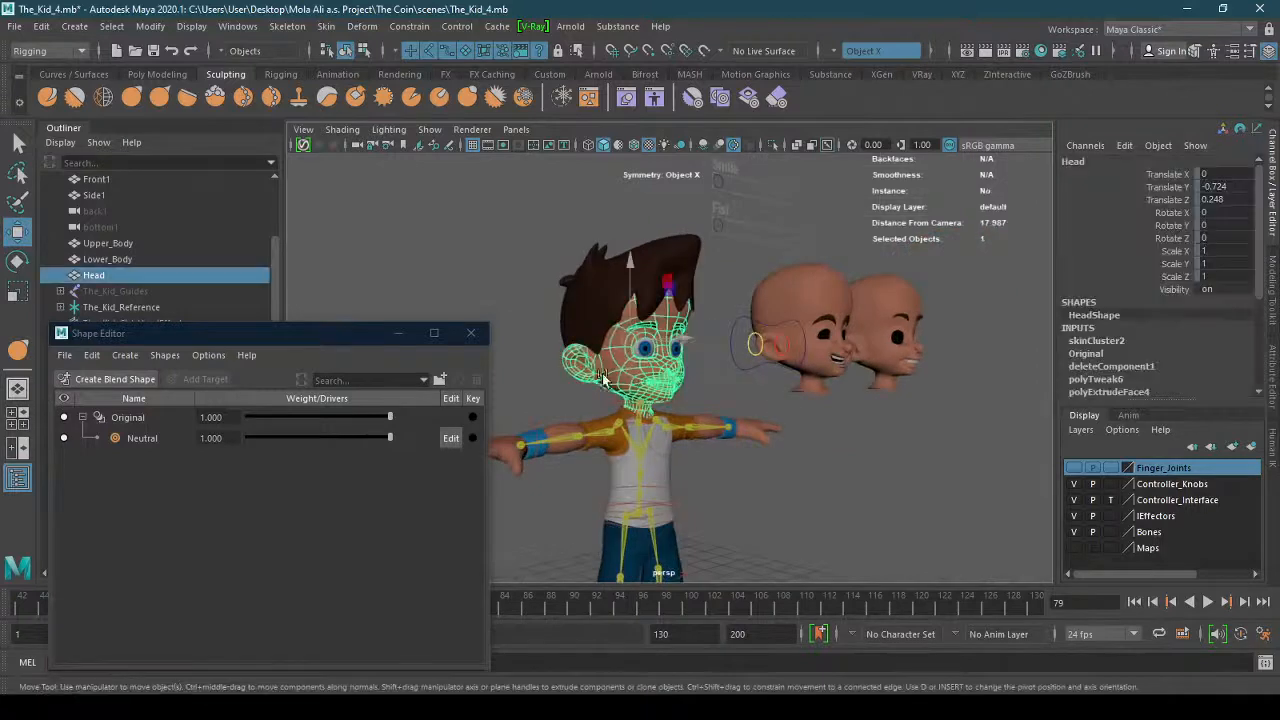
{"action": "left_click", "coordinate": [130, 443]}
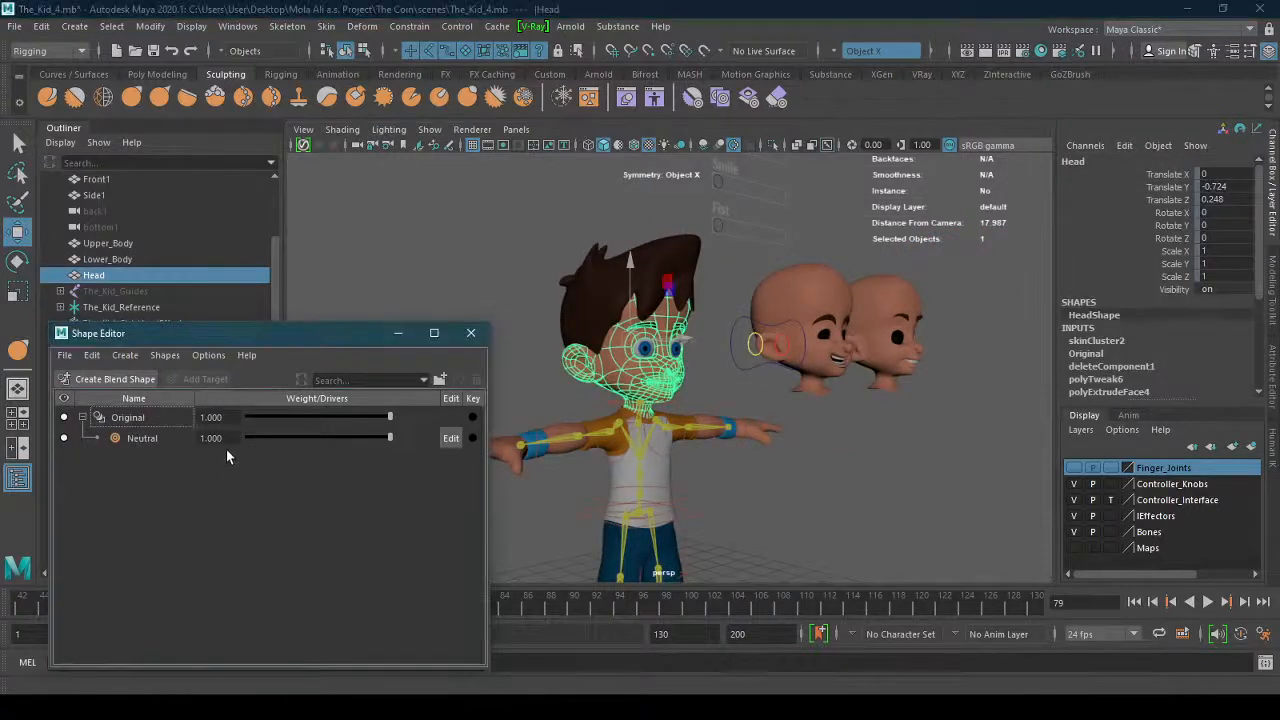
{"action": "right_click", "coordinate": [230, 450]}
{"action": "left_click", "coordinate": [82, 418]}
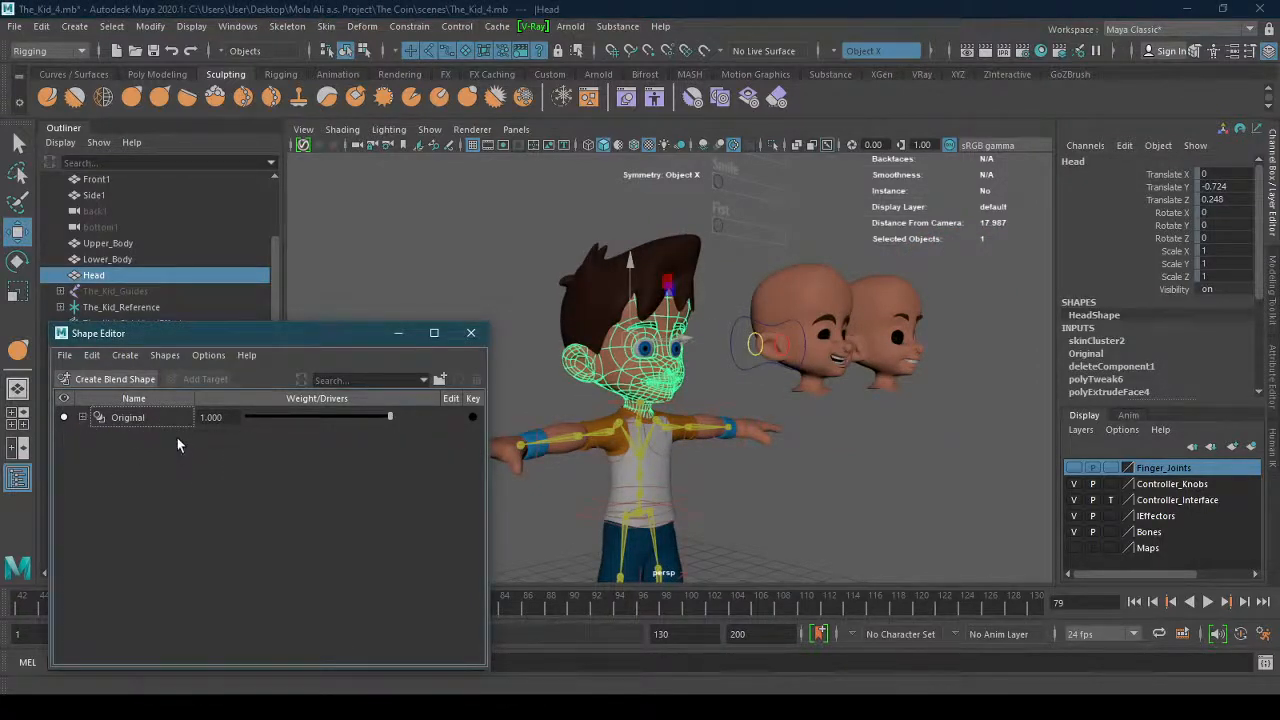
Create a new blend shape on the rigged Head, using the Cheeky and Smile heads as its targets.
{"action": "left_click_drag", "start_coordinate": [700, 372], "coordinate": [780, 398], "text": "alt"}
{"action": "left_click", "coordinate": [745, 378]}
{"action": "scroll", "coordinate": [745, 378], "scroll_direction": "up", "scroll_amount": 3}
{"action": "left_click", "coordinate": [670, 389]}
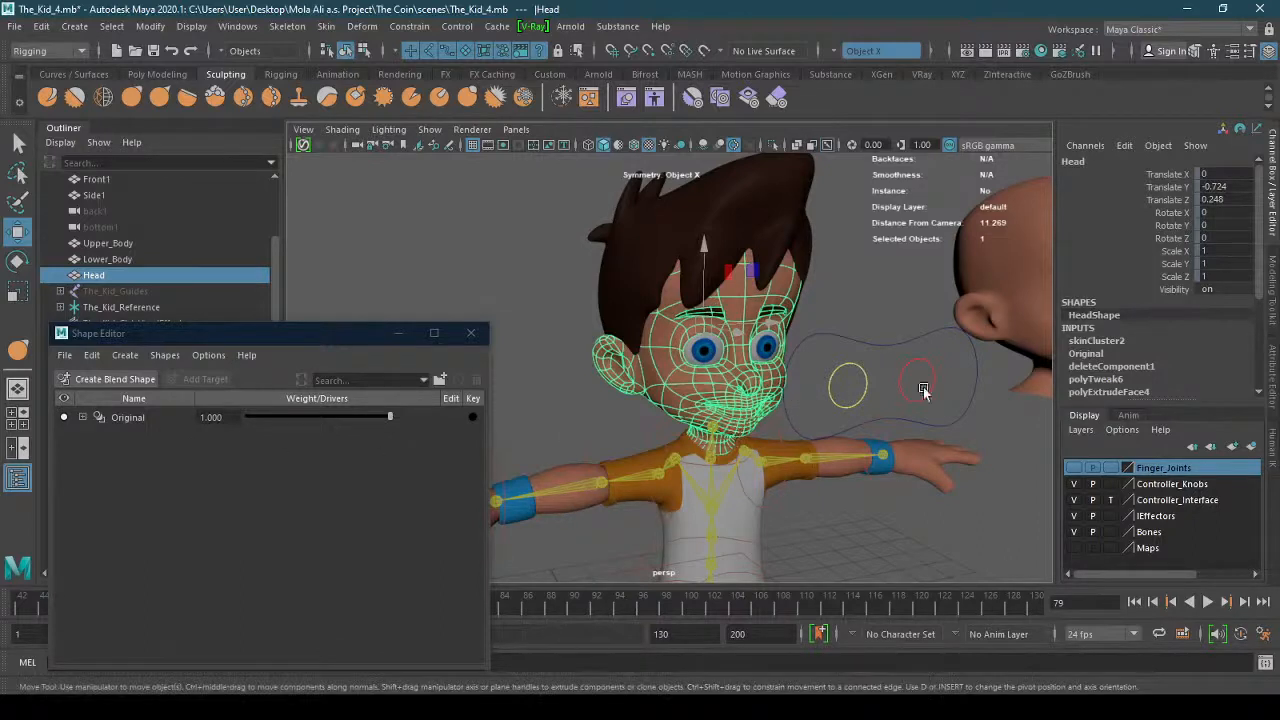
{"action": "scroll", "coordinate": [567, 440], "scroll_direction": "down", "scroll_amount": 3}
{"action": "left_click", "coordinate": [988, 283]}
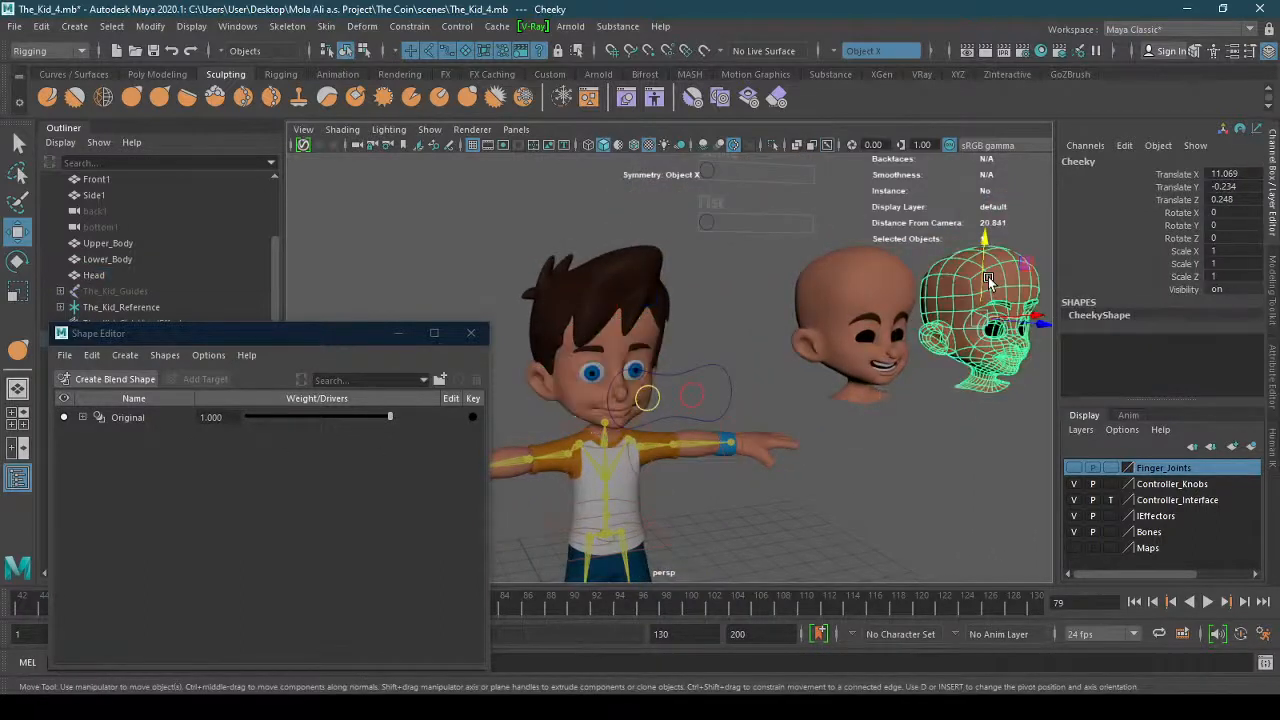
{"action": "left_click", "coordinate": [855, 288], "text": "shift"}
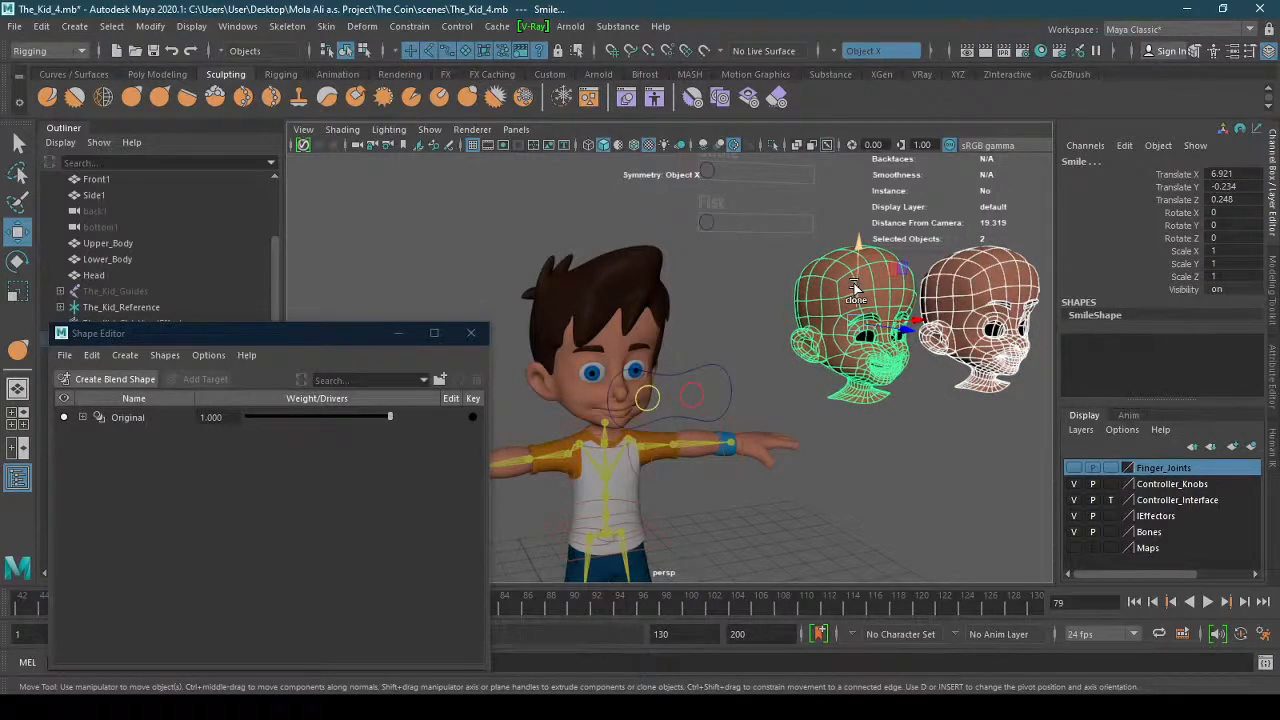
{"action": "left_click", "coordinate": [575, 396], "text": "shift"}
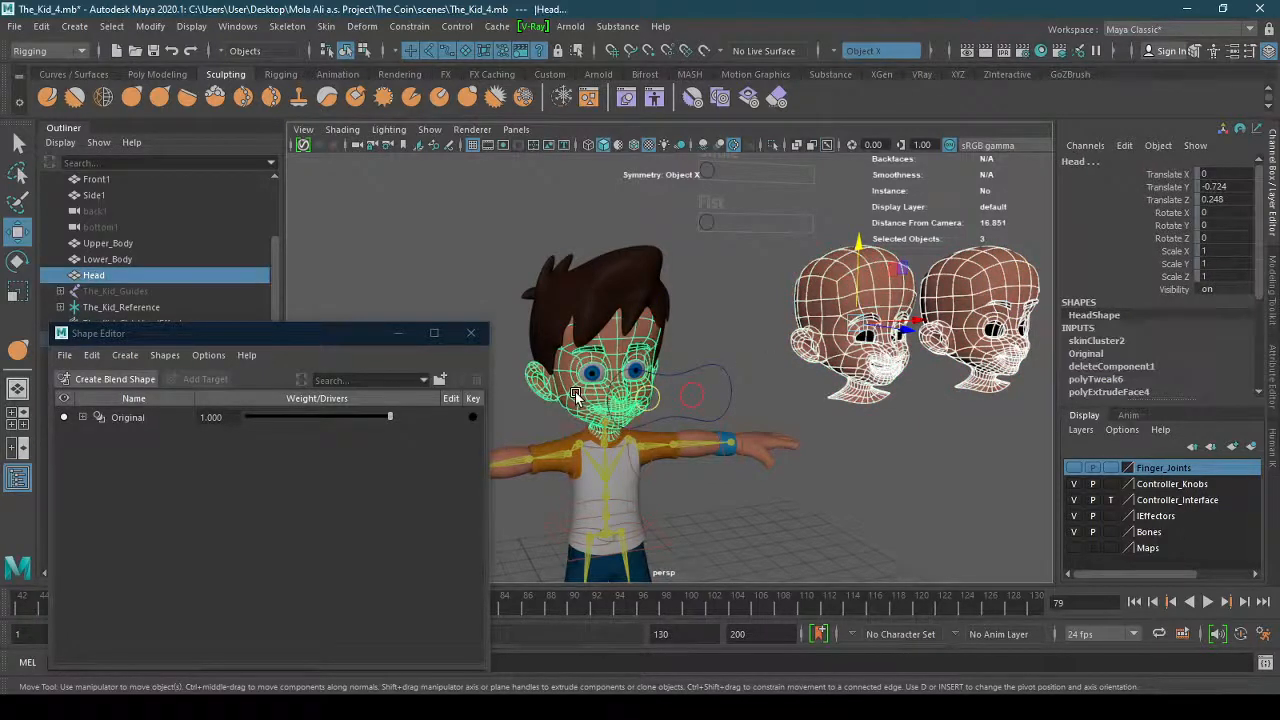
{"action": "left_click", "coordinate": [100, 380]}
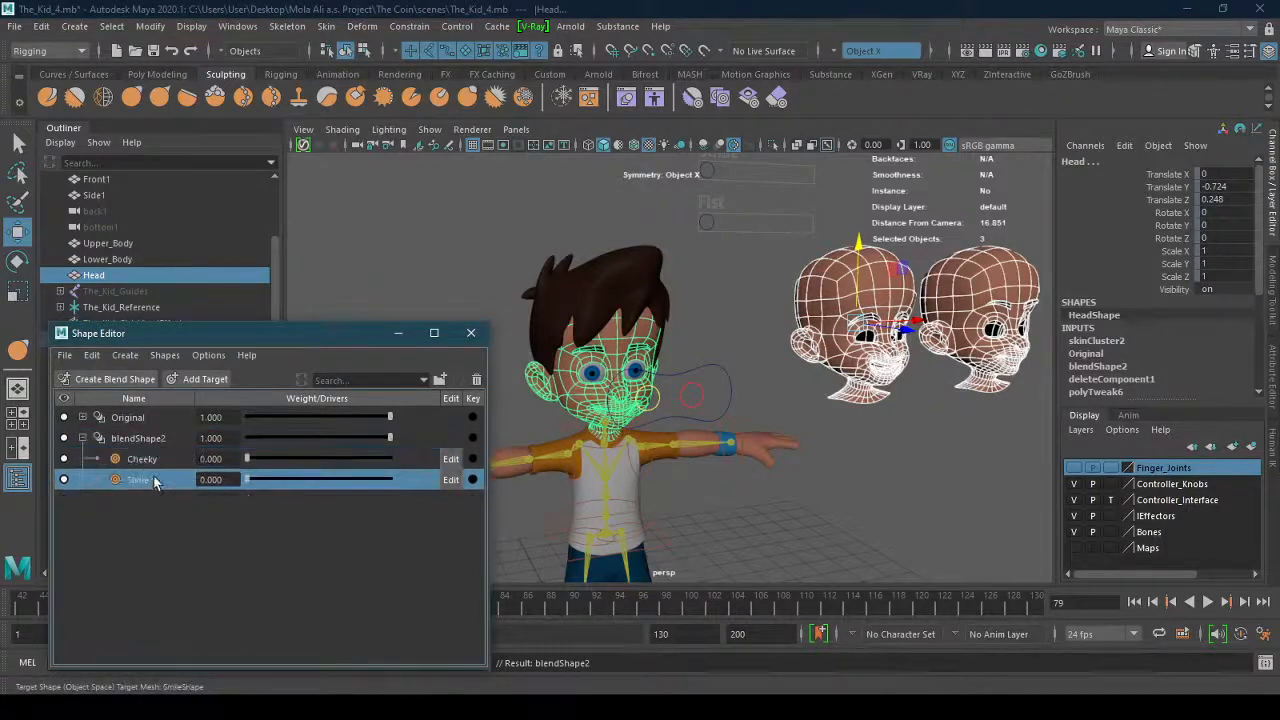
{"action": "left_click", "coordinate": [160, 515]}
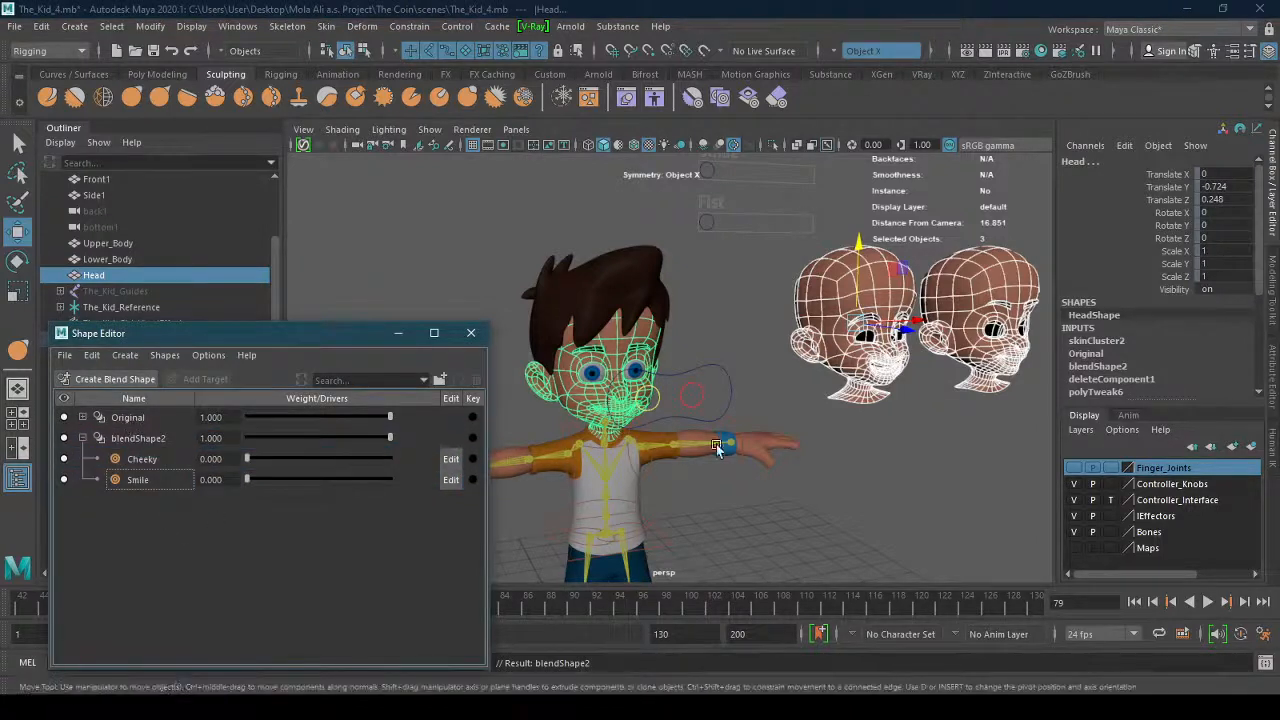
Clear the selection and test the Cheeky target's slider on the rigged head's face, returning its weight to 0.
{"action": "left_click", "coordinate": [714, 342]}
{"action": "left_click_drag", "start_coordinate": [628, 433], "coordinate": [710, 398], "text": "alt"}
{"action": "scroll", "coordinate": [733, 369], "scroll_direction": "up", "scroll_amount": 3}
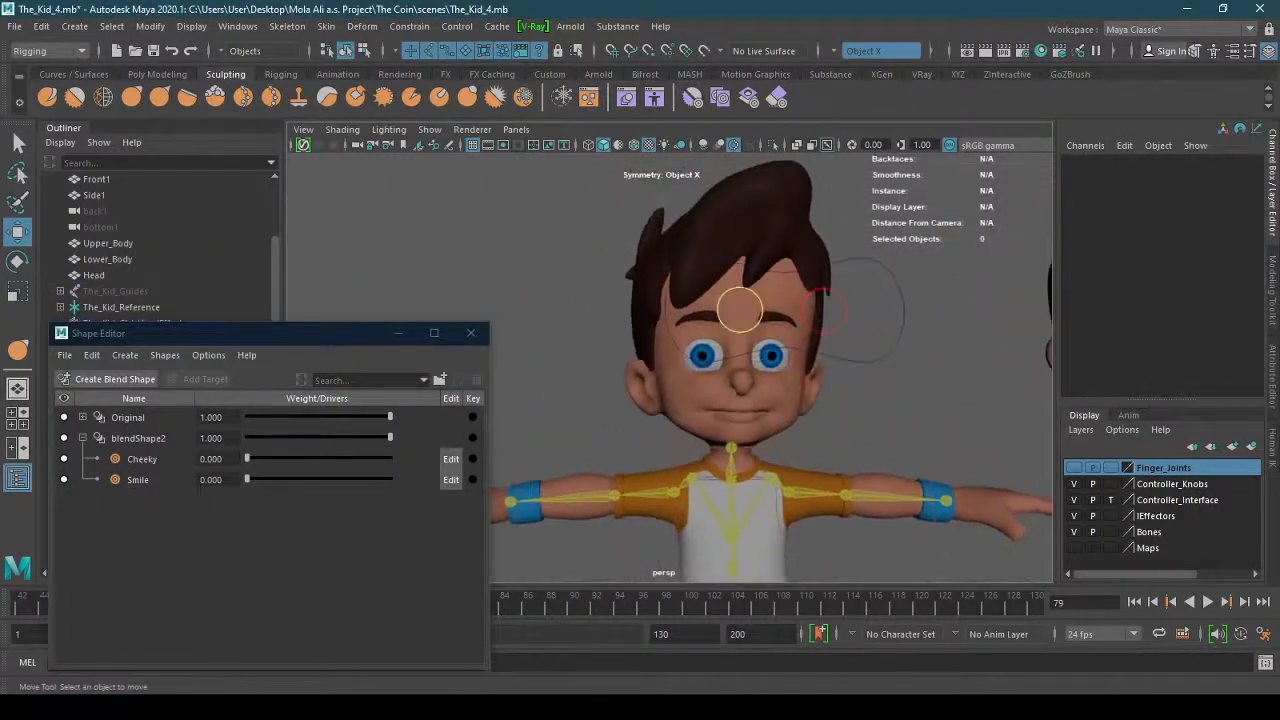
{"action": "right_click", "coordinate": [287, 497]}
{"action": "scroll", "coordinate": [778, 384], "scroll_direction": "up", "scroll_amount": 3}
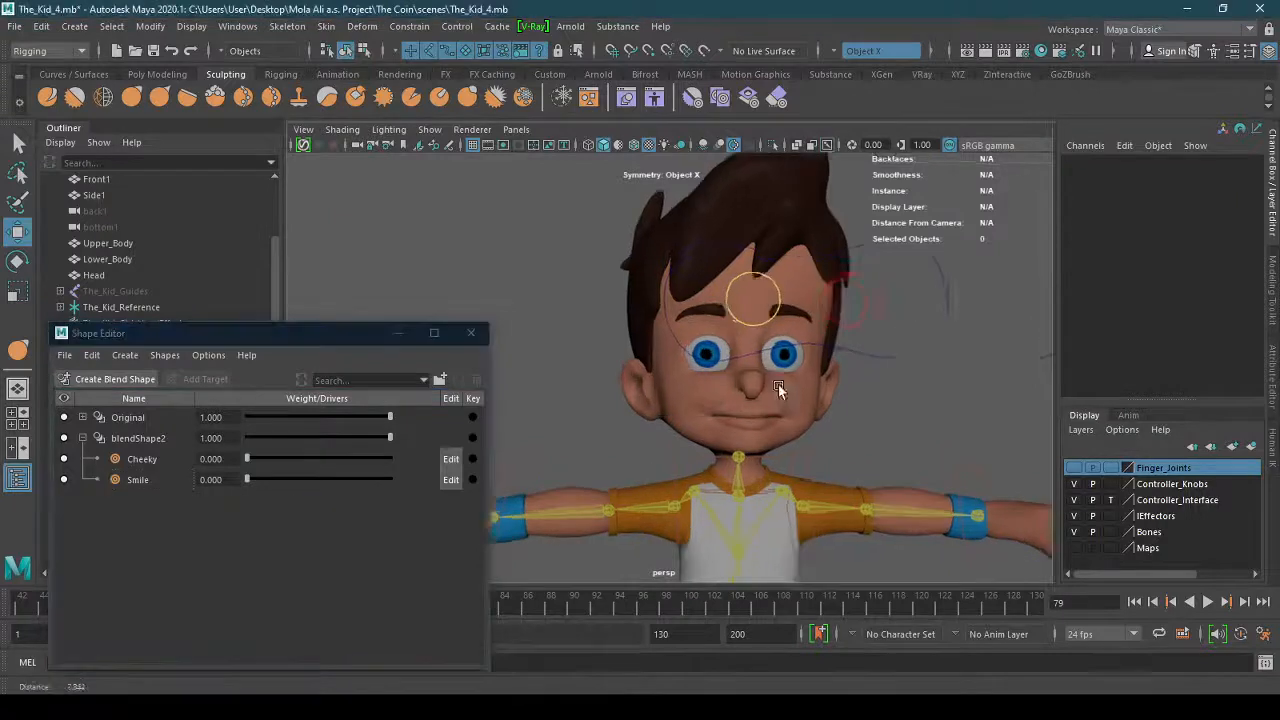
{"action": "left_click_drag", "start_coordinate": [833, 431], "coordinate": [808, 399], "text": "alt"}
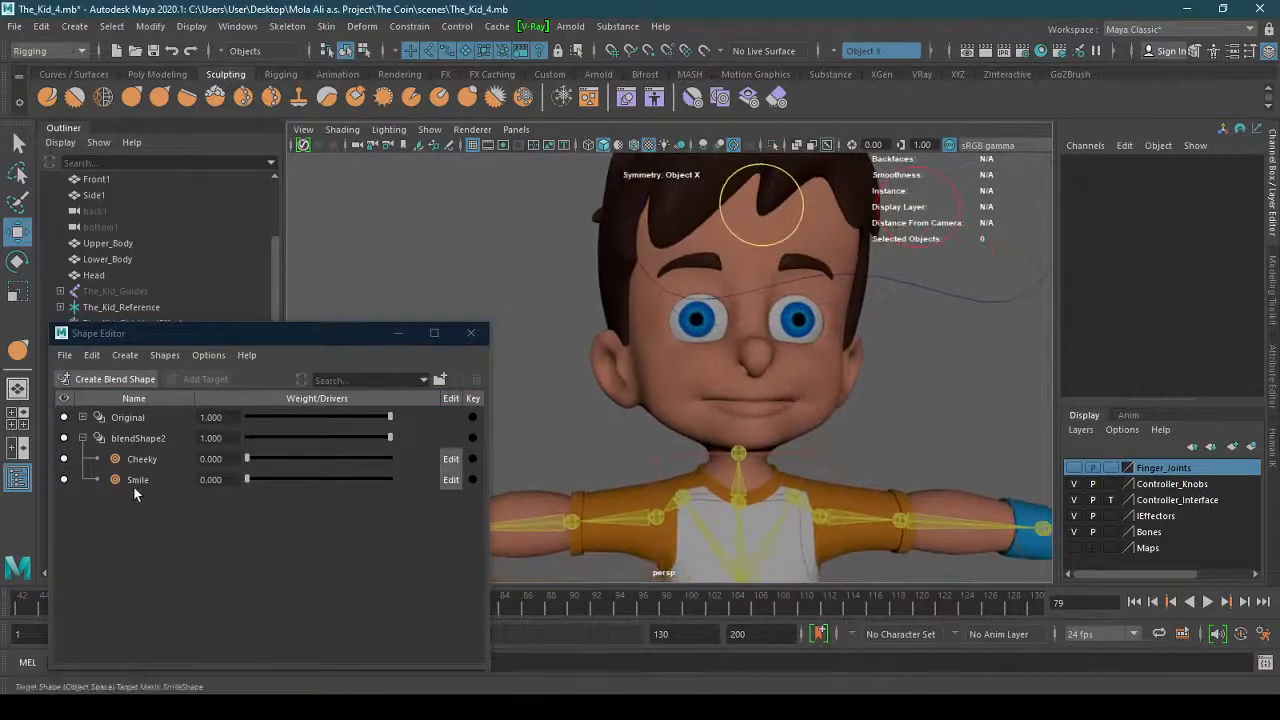
{"action": "left_click_drag", "start_coordinate": [248, 457], "coordinate": [222, 458]}
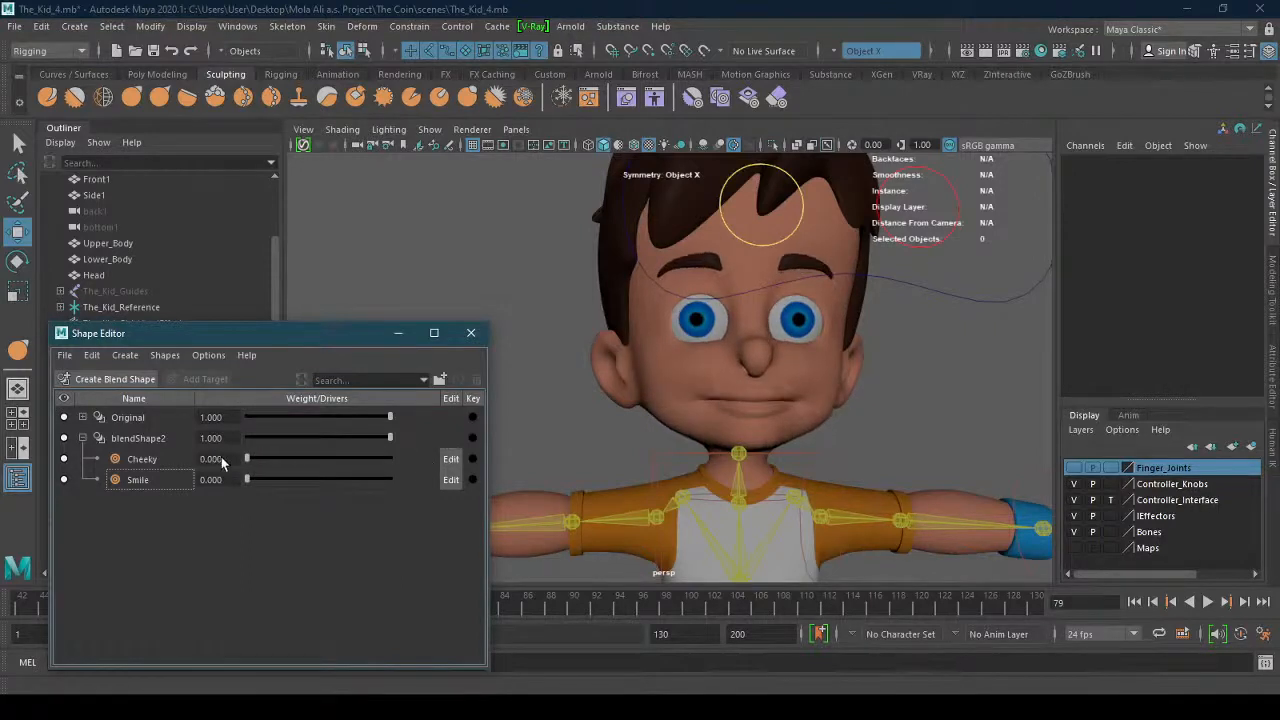
Set the Neutral target's weight in the Original blend shape to 0 and collapse its target list.
{"action": "left_click", "coordinate": [83, 417]}
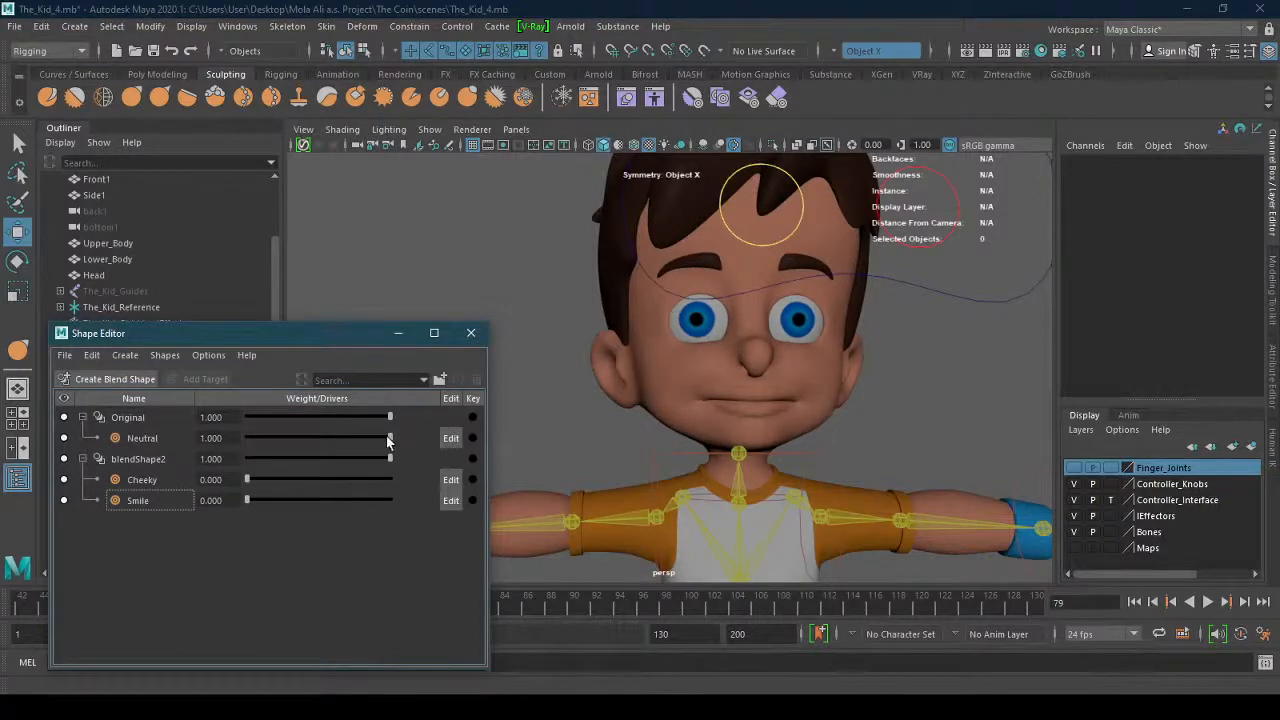
{"action": "left_click", "coordinate": [83, 417]}
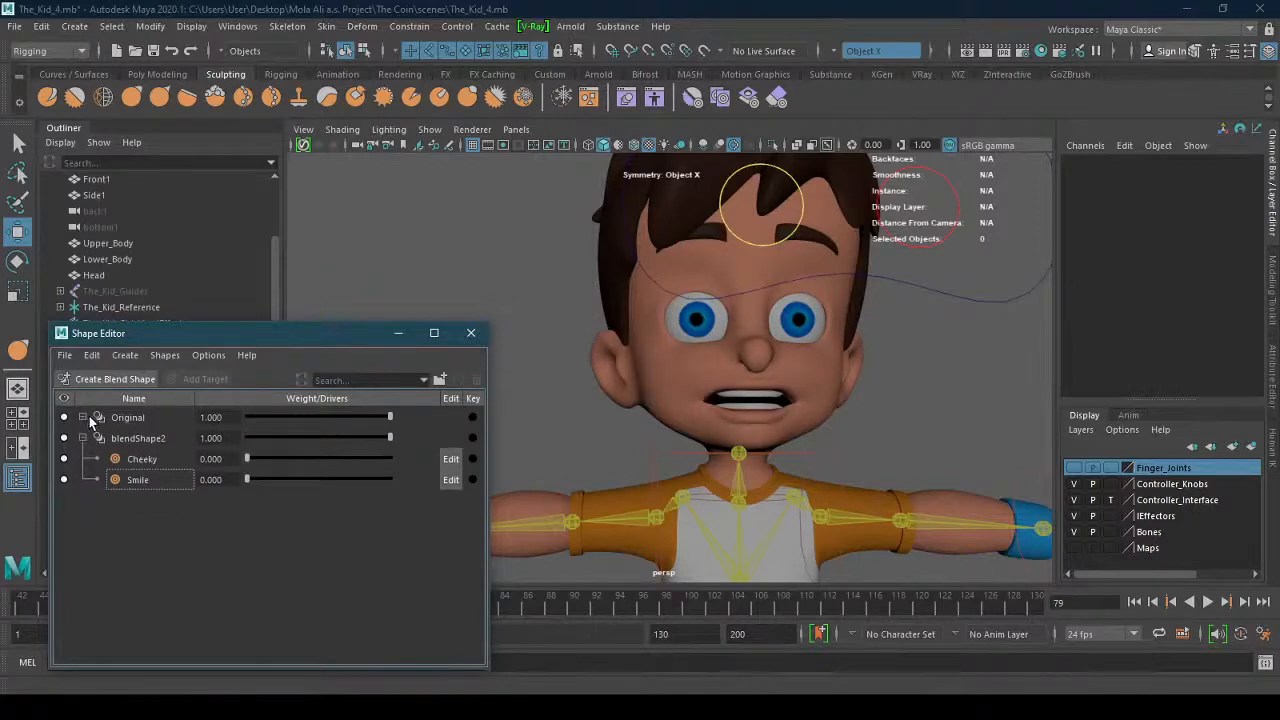
{"action": "left_click_drag", "start_coordinate": [844, 416], "coordinate": [823, 455], "text": "alt"}
{"action": "scroll", "coordinate": [823, 455], "scroll_direction": "up", "scroll_amount": 3}
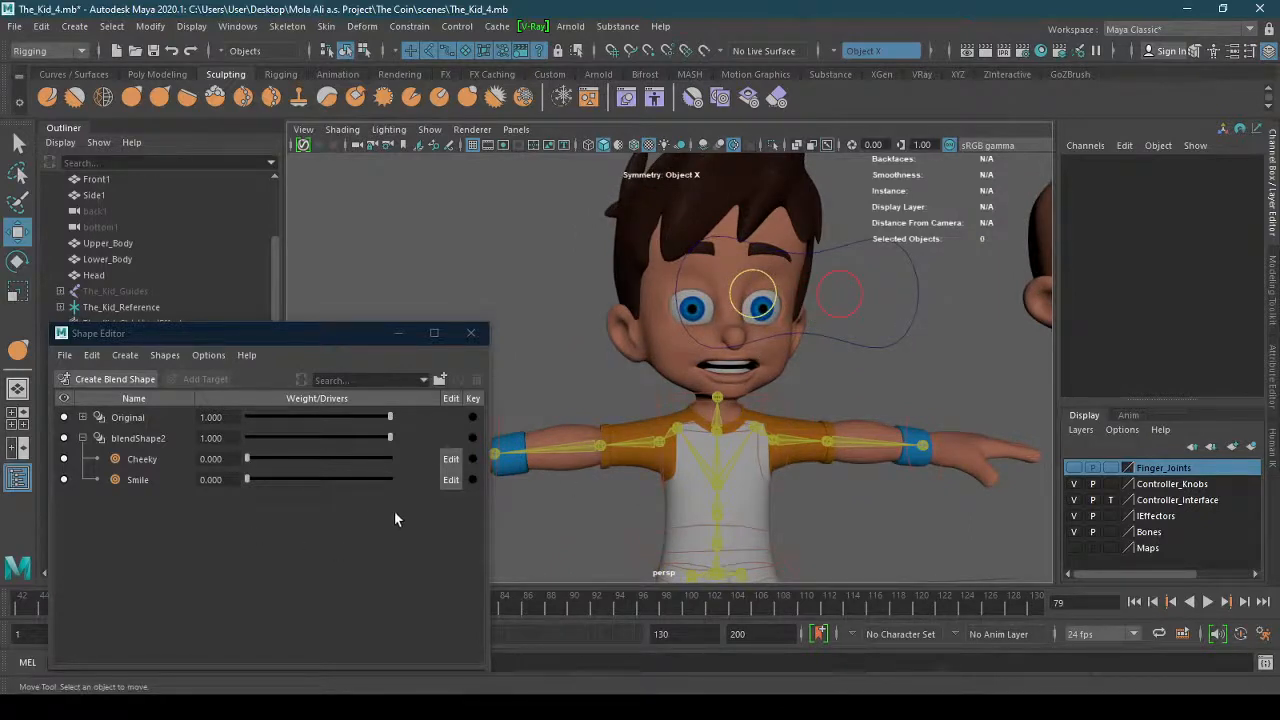
{"action": "right_click_drag", "start_coordinate": [722, 386], "coordinate": [803, 358], "text": "alt"}
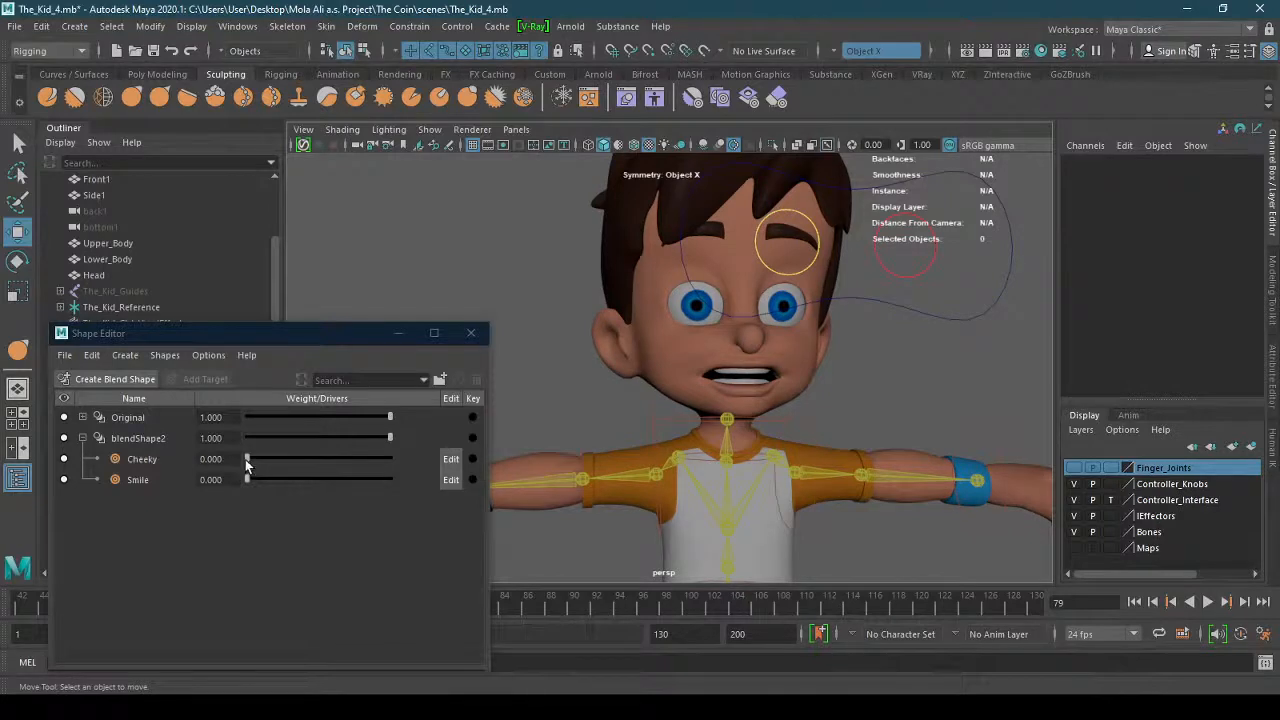
Test the Cheeky weight and return it to 0, and raise the Smile weight to 1.
{"action": "left_click_drag", "start_coordinate": [247, 459], "coordinate": [184, 459]}
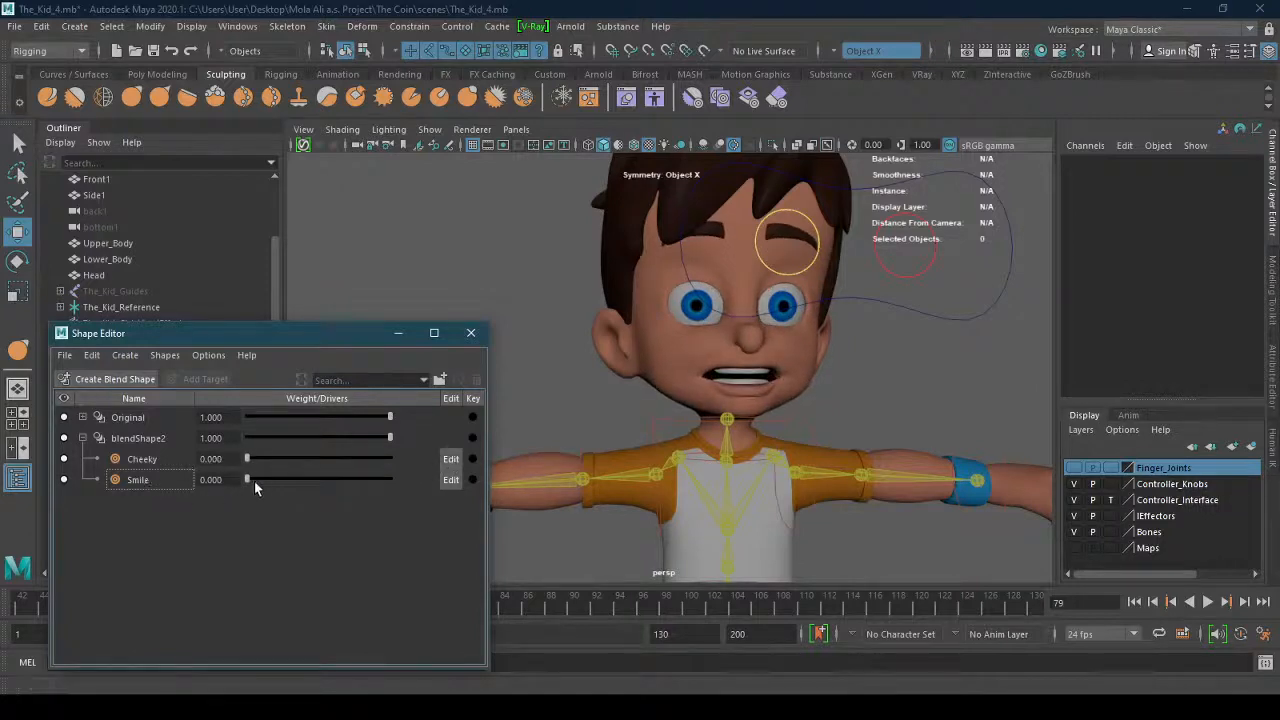
{"action": "left_click_drag", "start_coordinate": [254, 481], "coordinate": [411, 477]}
{"action": "mouse_move", "coordinate": [720, 400]}
{"action": "left_mouse_down", "text": "alt"}
{"action": "mouse_move", "coordinate": [762, 411]}
{"action": "mouse_move", "coordinate": [718, 420]}
{"action": "left_mouse_up", "text": "alt"}
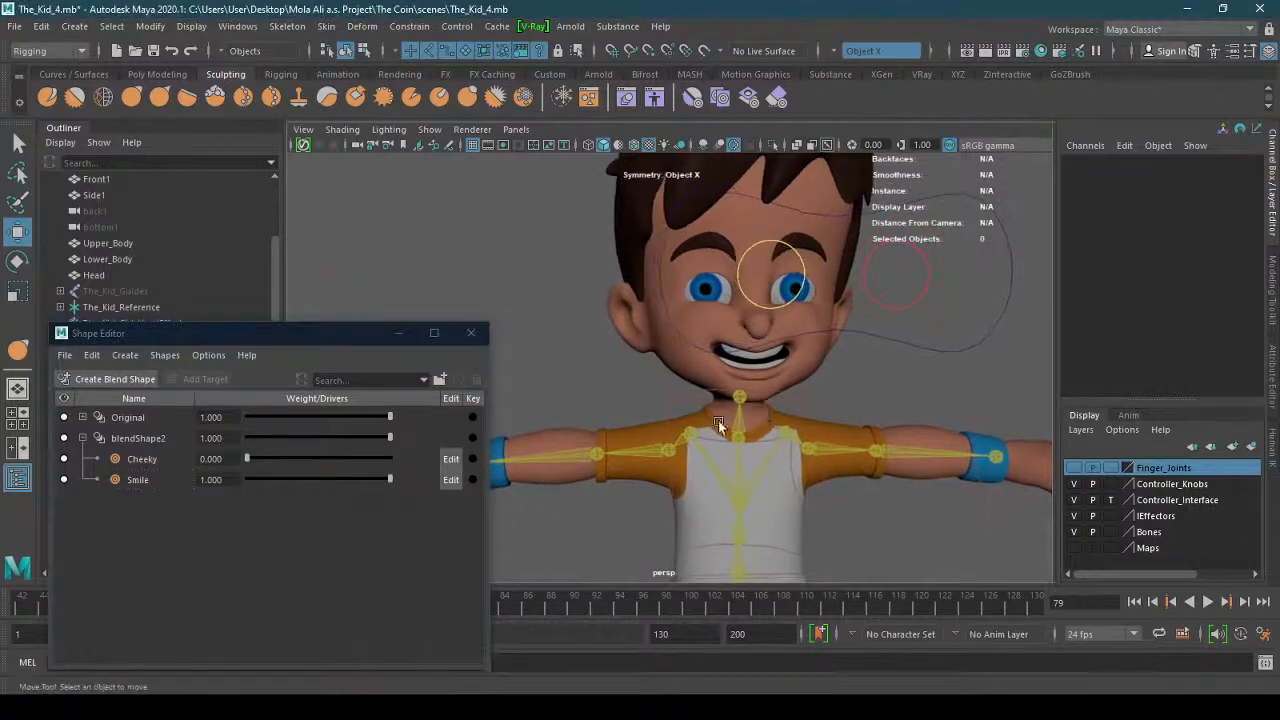
Delete the Original blend shape and return the Smile target's weight to 0.
{"action": "left_click", "coordinate": [135, 418]}
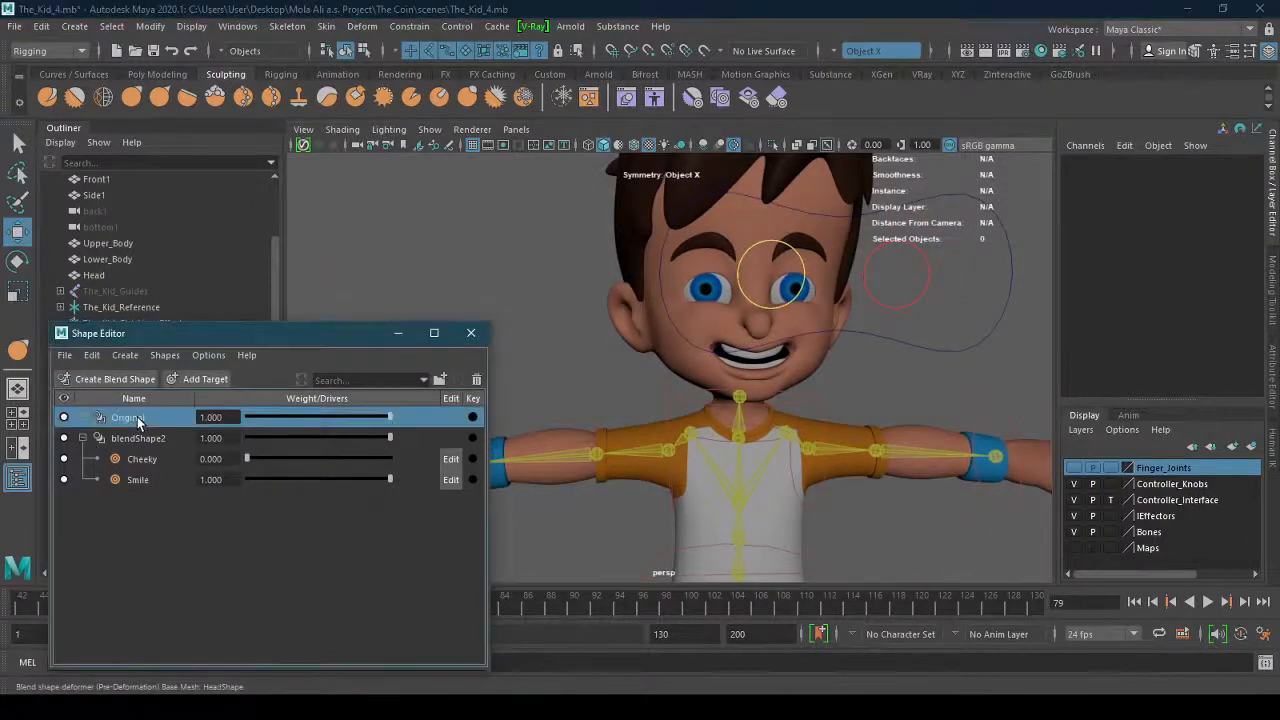
{"action": "left_click", "coordinate": [479, 380]}
{"action": "mouse_move", "coordinate": [249, 438]}
{"action": "left_mouse_down"}
{"action": "mouse_move", "coordinate": [429, 443]}
{"action": "mouse_move", "coordinate": [240, 440]}
{"action": "left_mouse_up"}
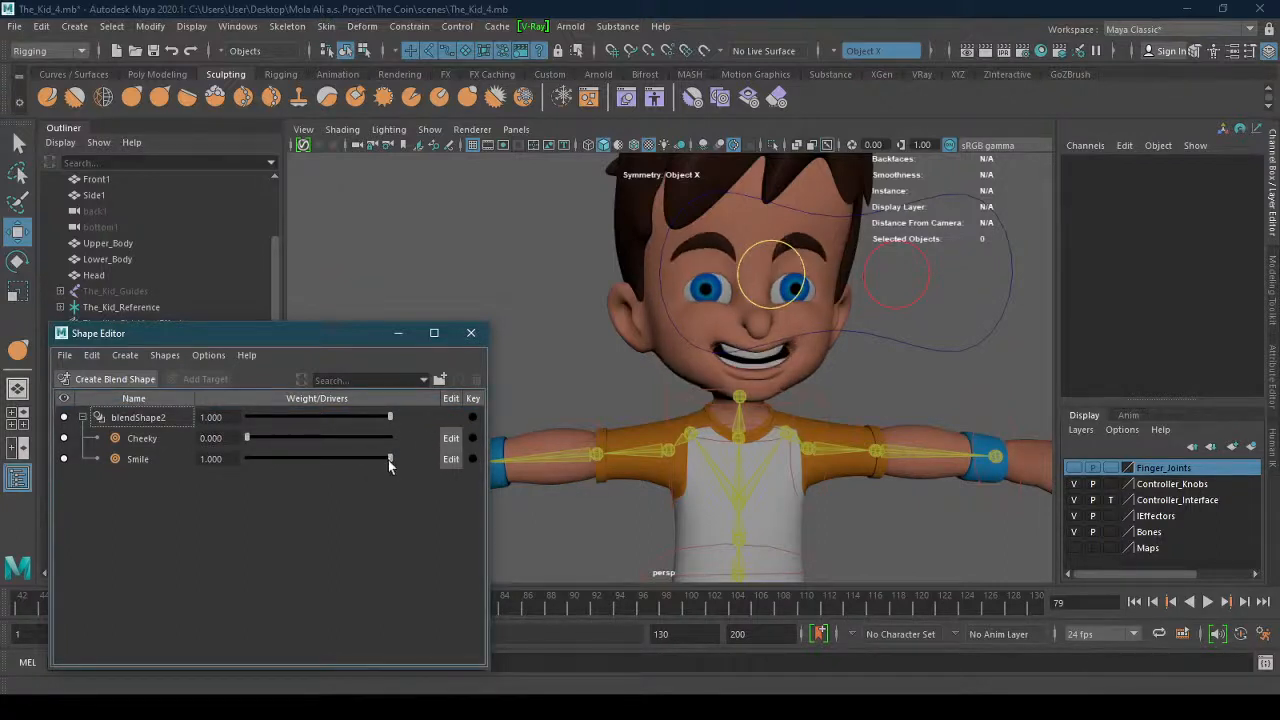
{"action": "left_click_drag", "start_coordinate": [389, 465], "coordinate": [207, 466]}
{"action": "left_click_drag", "start_coordinate": [716, 442], "coordinate": [748, 430], "text": "alt"}
{"action": "middle_click_drag", "start_coordinate": [748, 430], "coordinate": [731, 399], "text": "alt"}
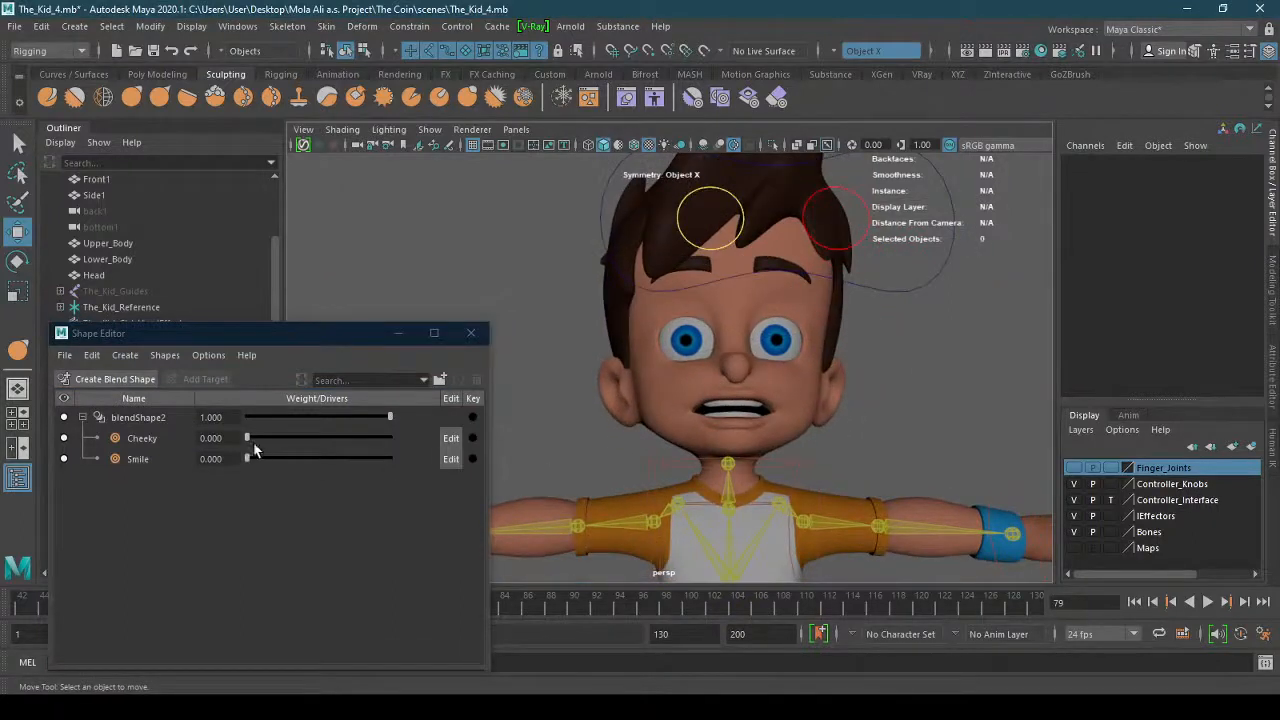
Preview a mix of Cheeky at about 0.26 and Smile at about 0.96 on the face, and return both weights to 0.
{"action": "left_click_drag", "start_coordinate": [249, 437], "coordinate": [356, 432]}
{"action": "left_click_drag", "start_coordinate": [599, 468], "coordinate": [671, 427], "text": "alt"}
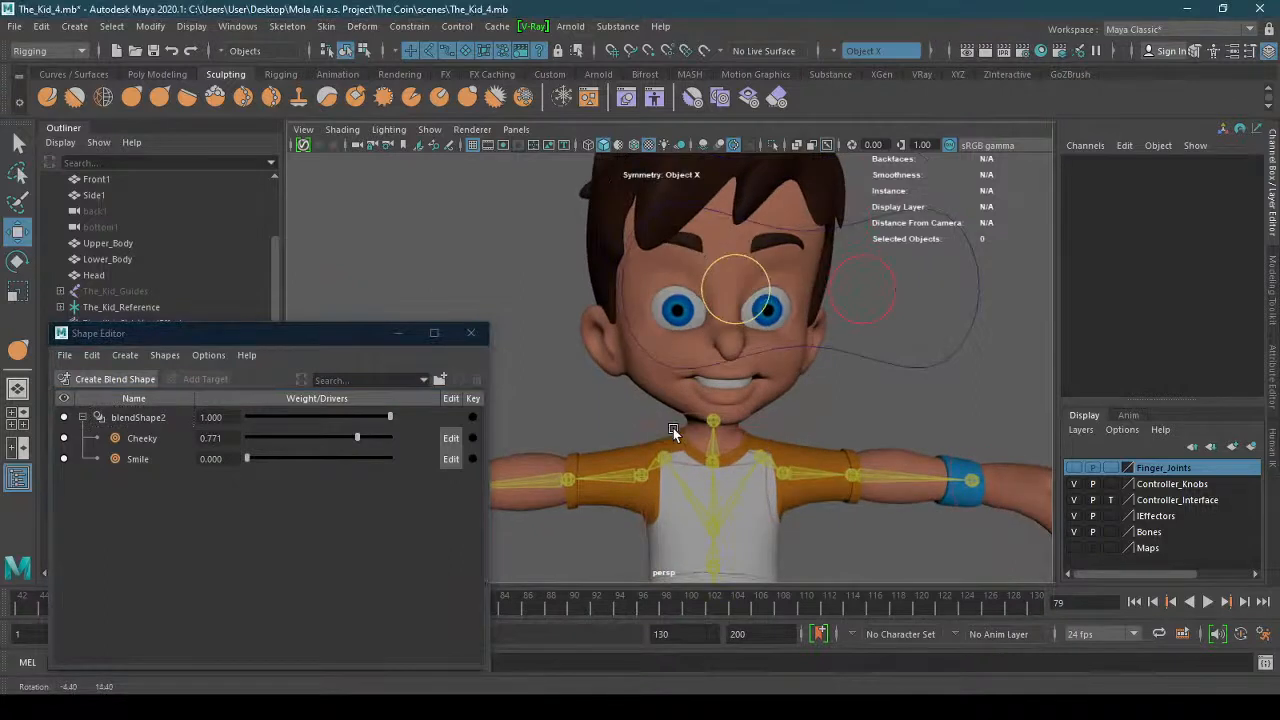
{"action": "left_click_drag", "start_coordinate": [247, 459], "coordinate": [283, 436]}
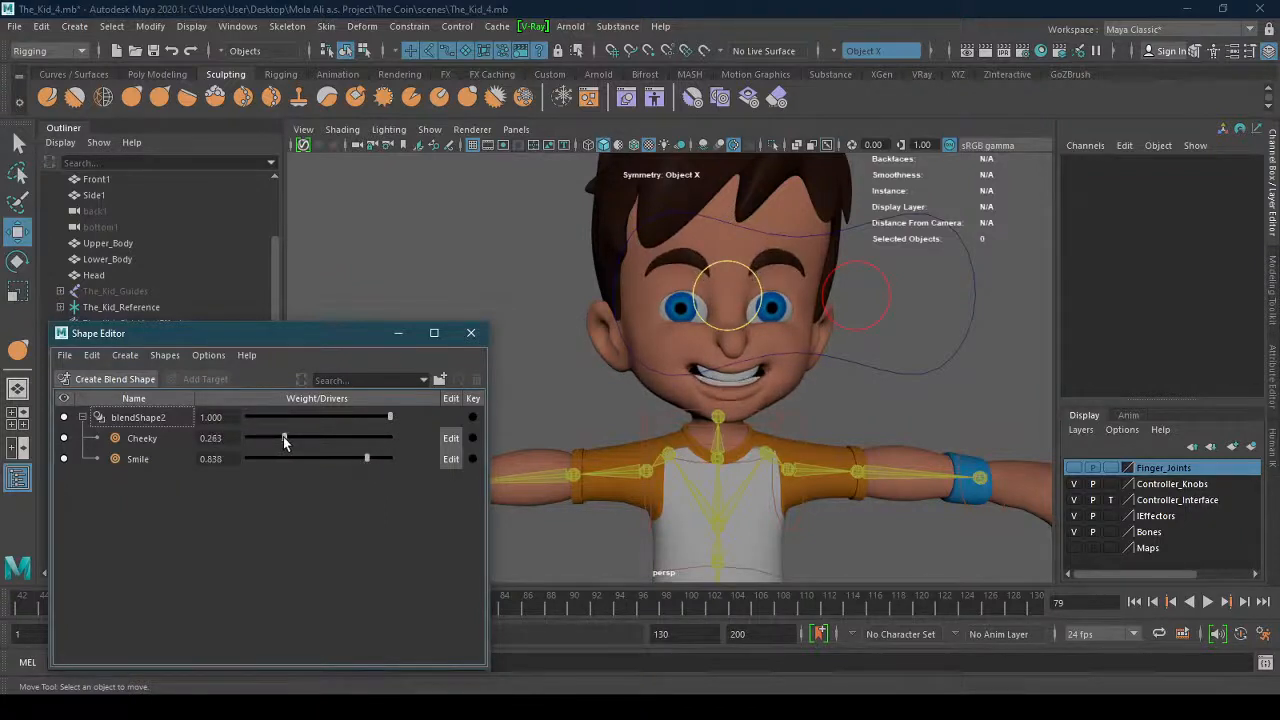
{"action": "left_click_drag", "start_coordinate": [369, 465], "coordinate": [384, 457]}
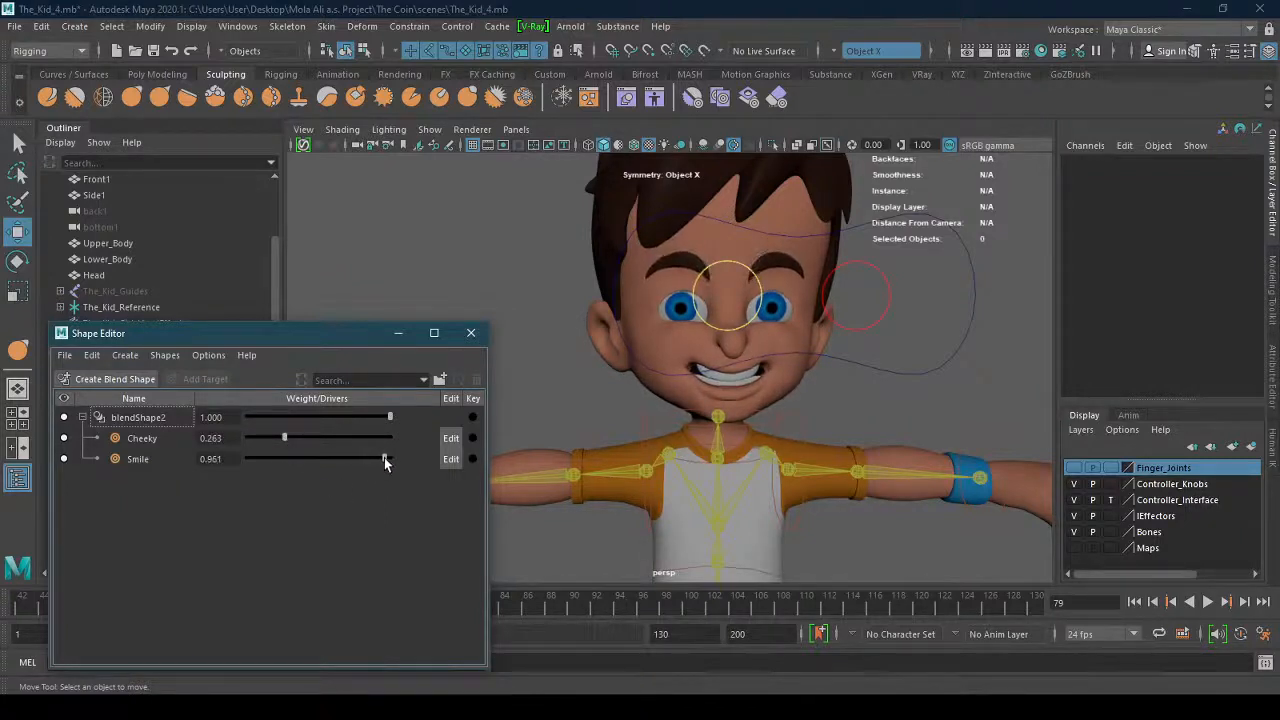
{"action": "left_click_drag", "start_coordinate": [600, 457], "coordinate": [706, 456], "text": "alt"}
{"action": "left_click_drag", "start_coordinate": [286, 443], "coordinate": [222, 446]}
{"action": "left_click_drag", "start_coordinate": [384, 458], "coordinate": [227, 460]}
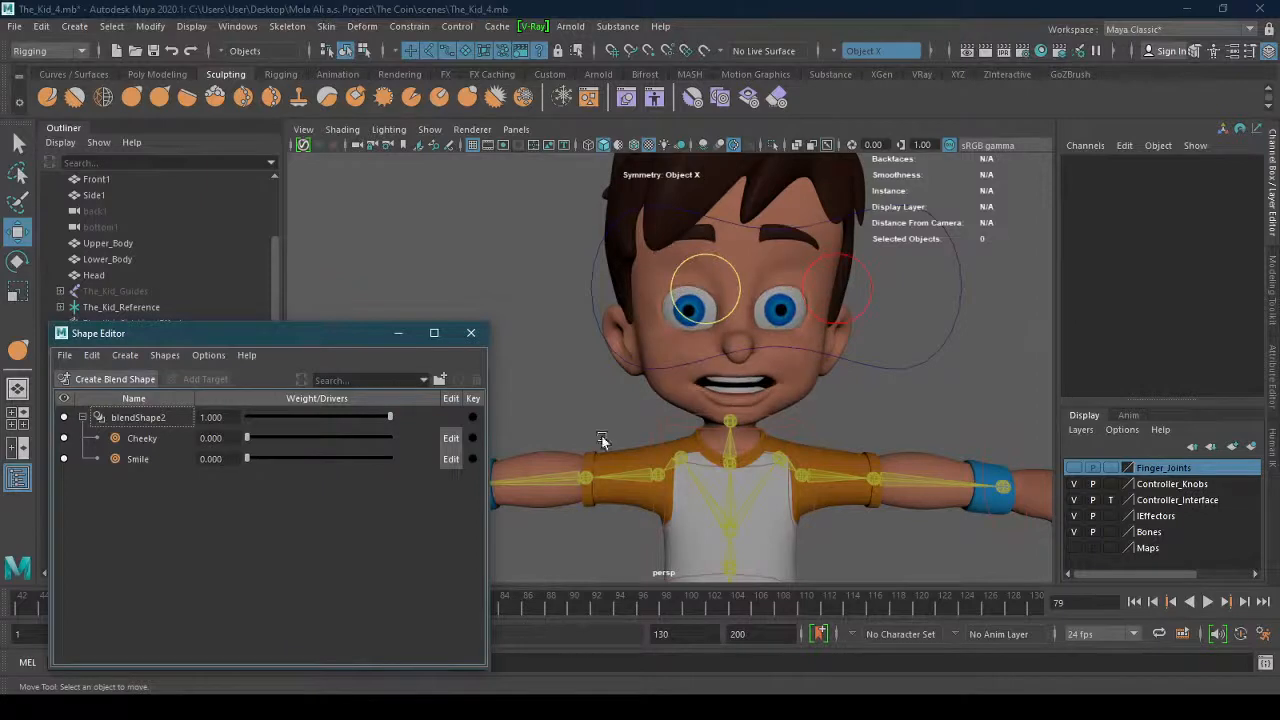
Select the two expression heads and the rigged Head, close the Shape Editor and clear the selection.
{"action": "left_click_drag", "start_coordinate": [560, 435], "coordinate": [737, 445], "text": "alt"}
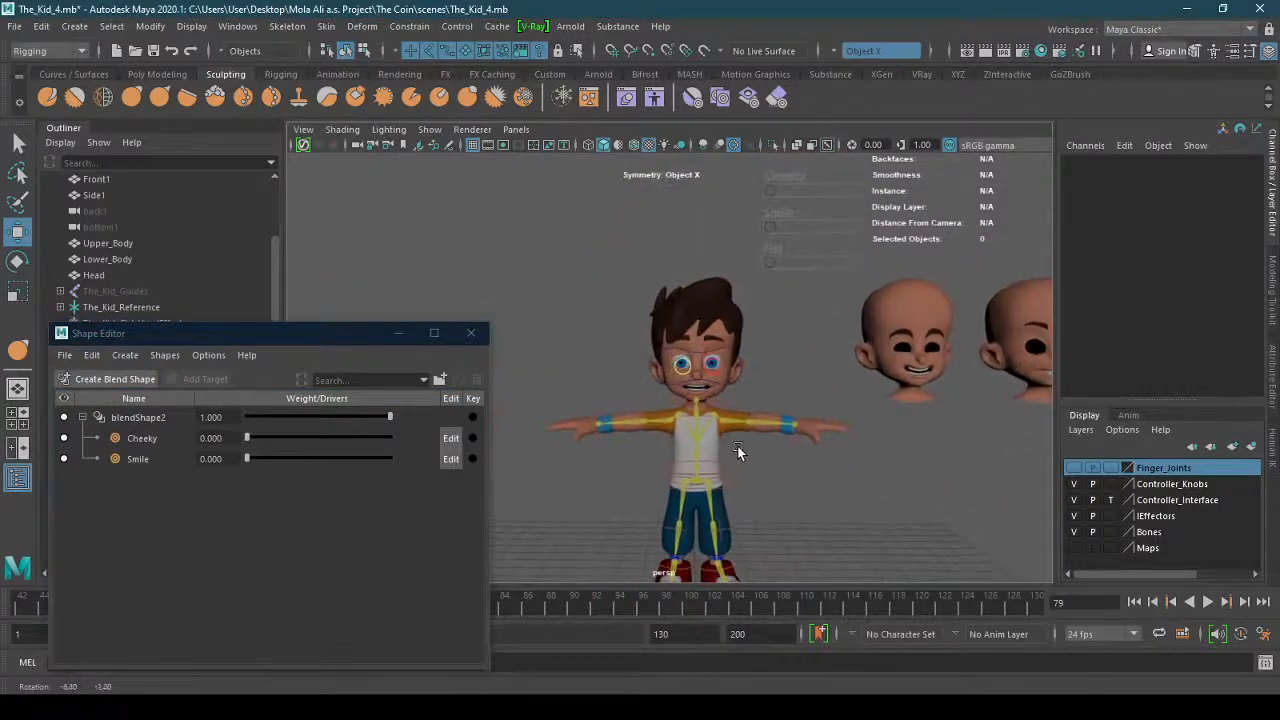
{"action": "left_click", "coordinate": [1025, 340]}
{"action": "left_click", "coordinate": [933, 315], "text": "shift"}
{"action": "left_click", "coordinate": [723, 334], "text": "shift"}
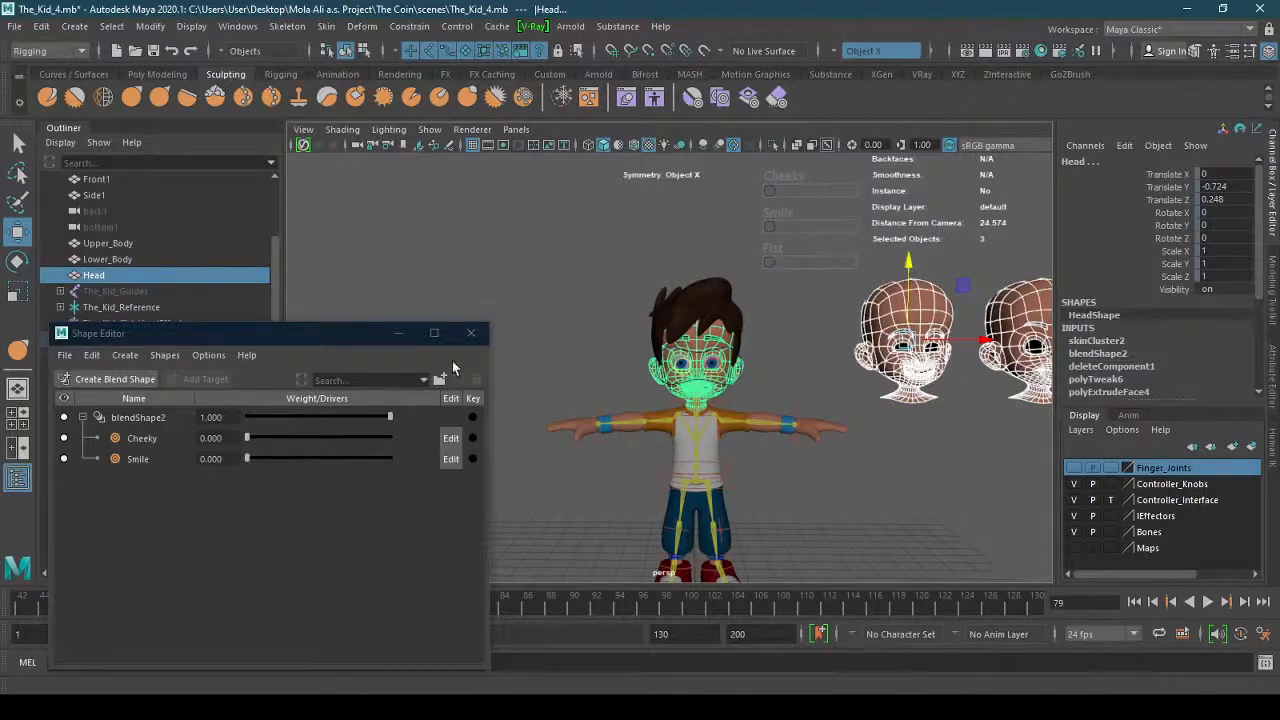
{"action": "left_click", "coordinate": [472, 336]}
{"action": "left_click", "coordinate": [700, 368]}
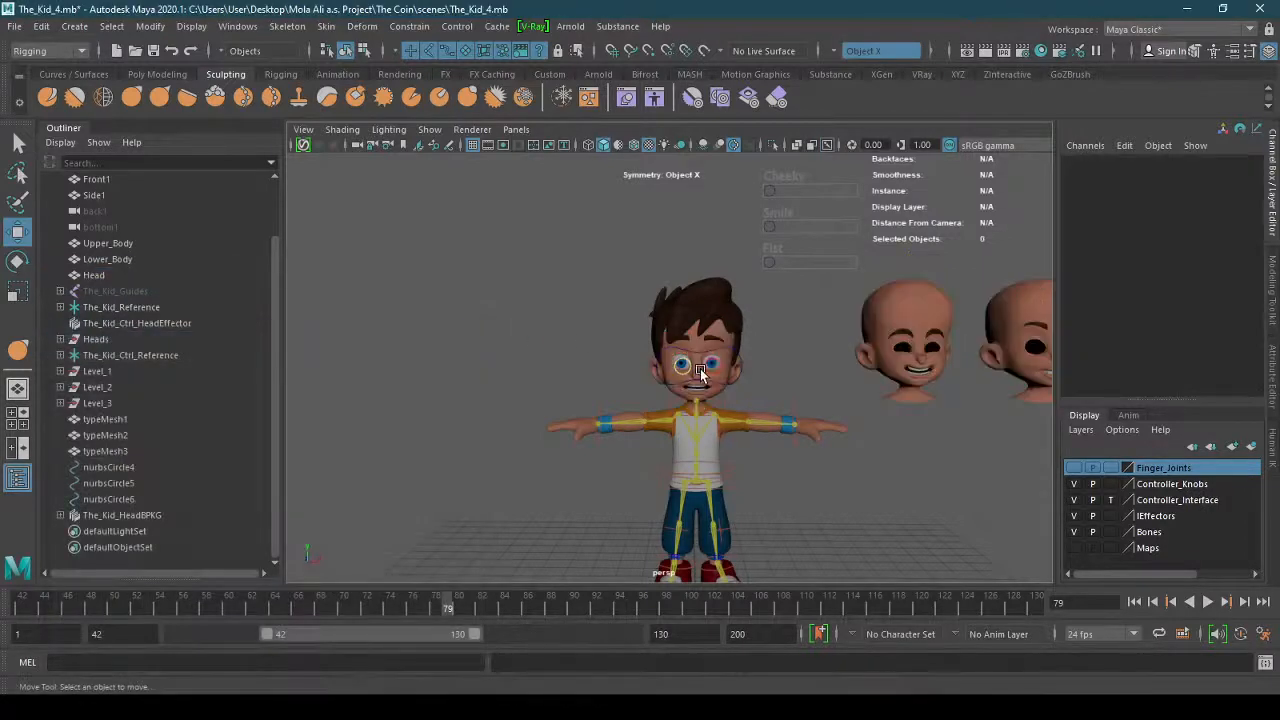
Select the rigged Head mesh and expand the blendShape2 attributes among its inputs.
{"action": "scroll", "coordinate": [807, 393], "scroll_direction": "up", "scroll_amount": 4}
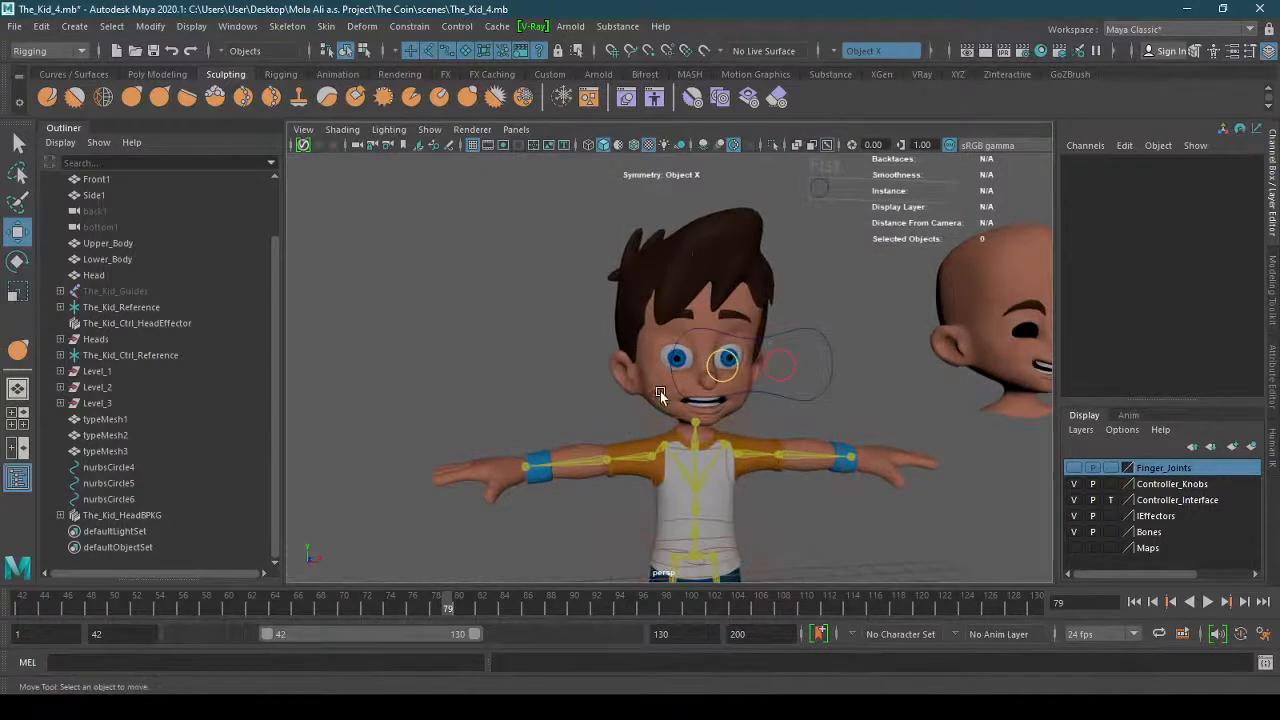
{"action": "left_click", "coordinate": [666, 406]}
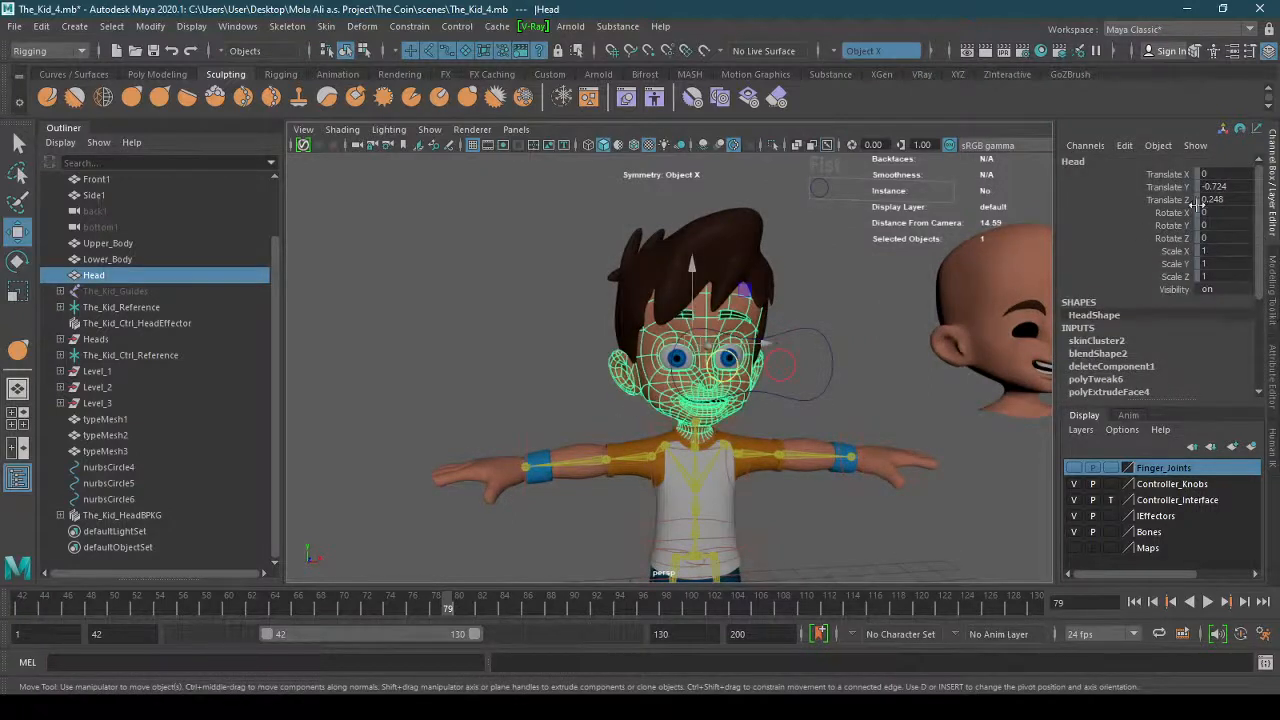
{"action": "left_click_drag", "start_coordinate": [1260, 215], "coordinate": [1262, 298]}
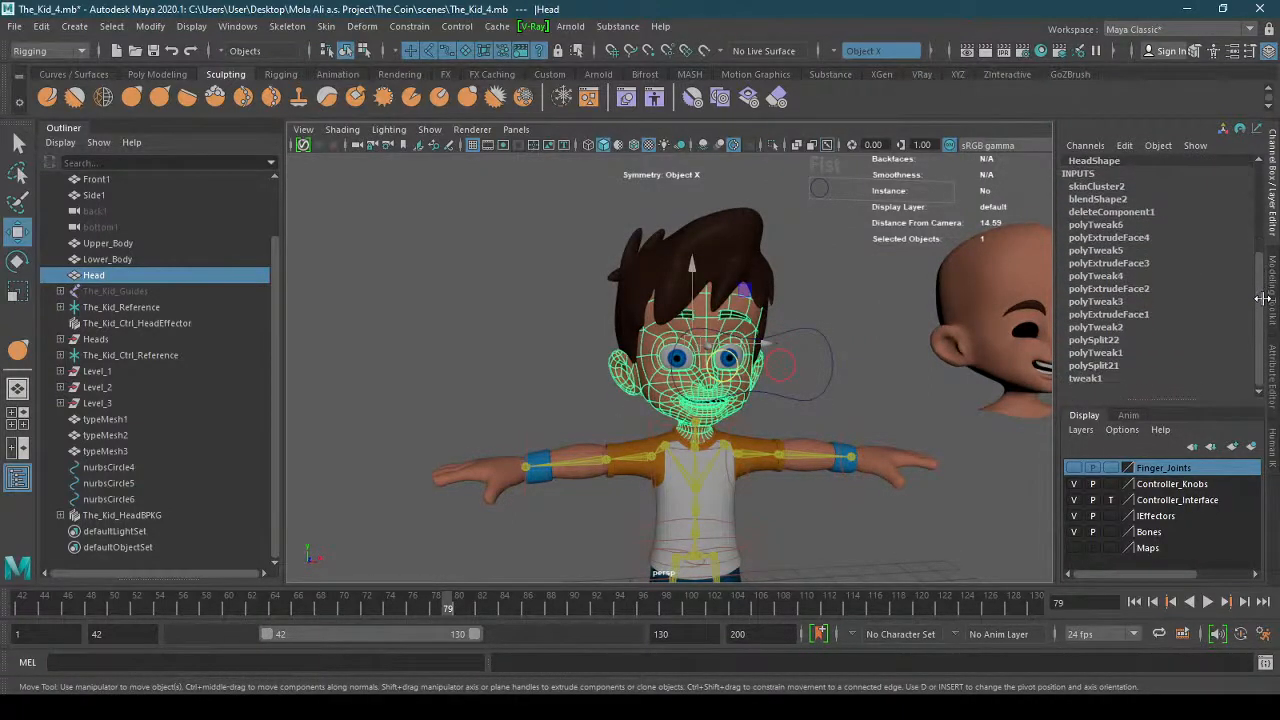
{"action": "left_click", "coordinate": [1105, 199]}
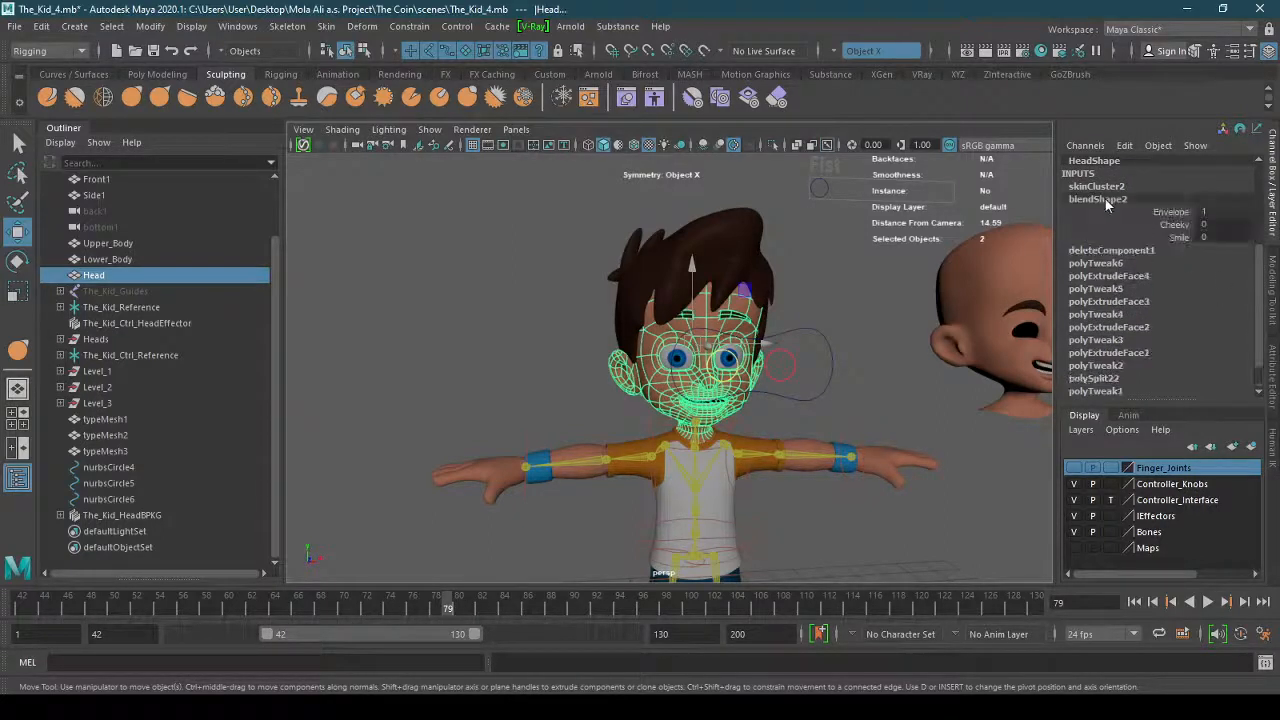
Test the Cheeky attribute of blendShape2 by setting it to 1, inspect the face, and reset it to 0.
{"action": "double_click", "coordinate": [1212, 224]}
{"action": "type", "text": "1"}
{"action": "key", "text": "Return"}
{"action": "scroll", "coordinate": [863, 393], "scroll_direction": "up", "scroll_amount": 10}
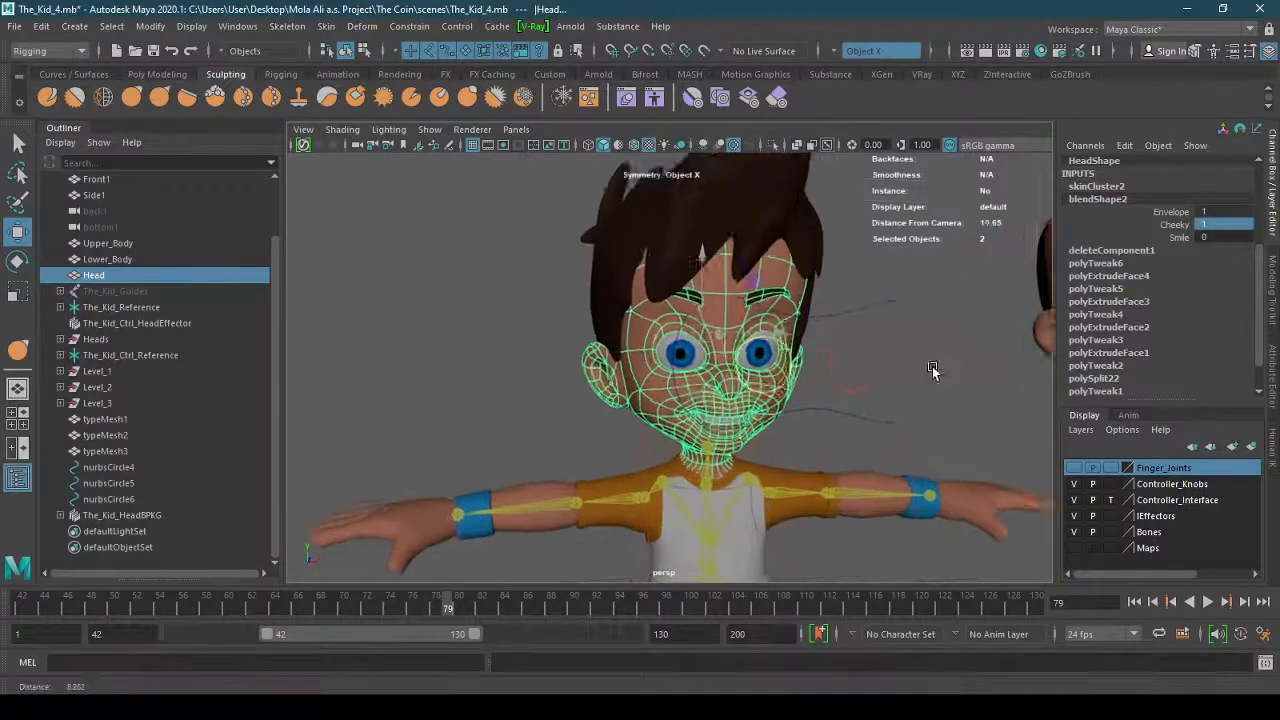
{"action": "middle_click_drag", "start_coordinate": [778, 380], "coordinate": [728, 354], "text": "alt"}
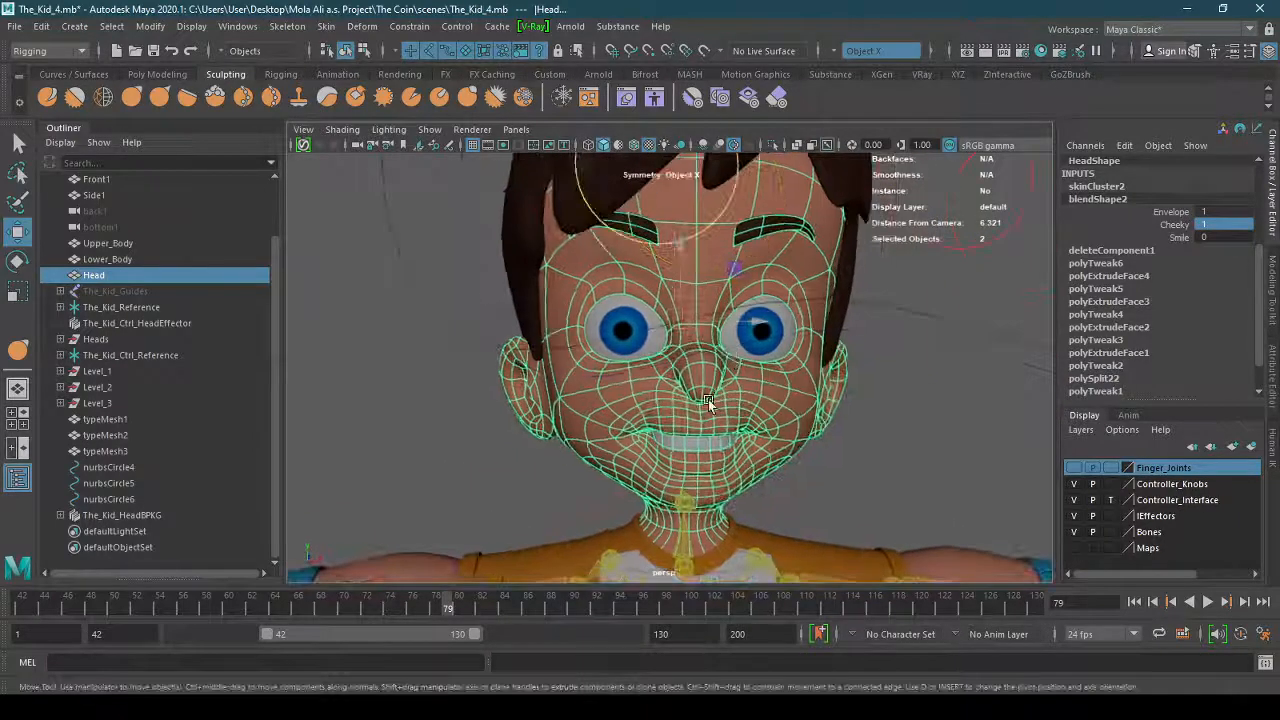
{"action": "left_click", "coordinate": [1221, 225]}
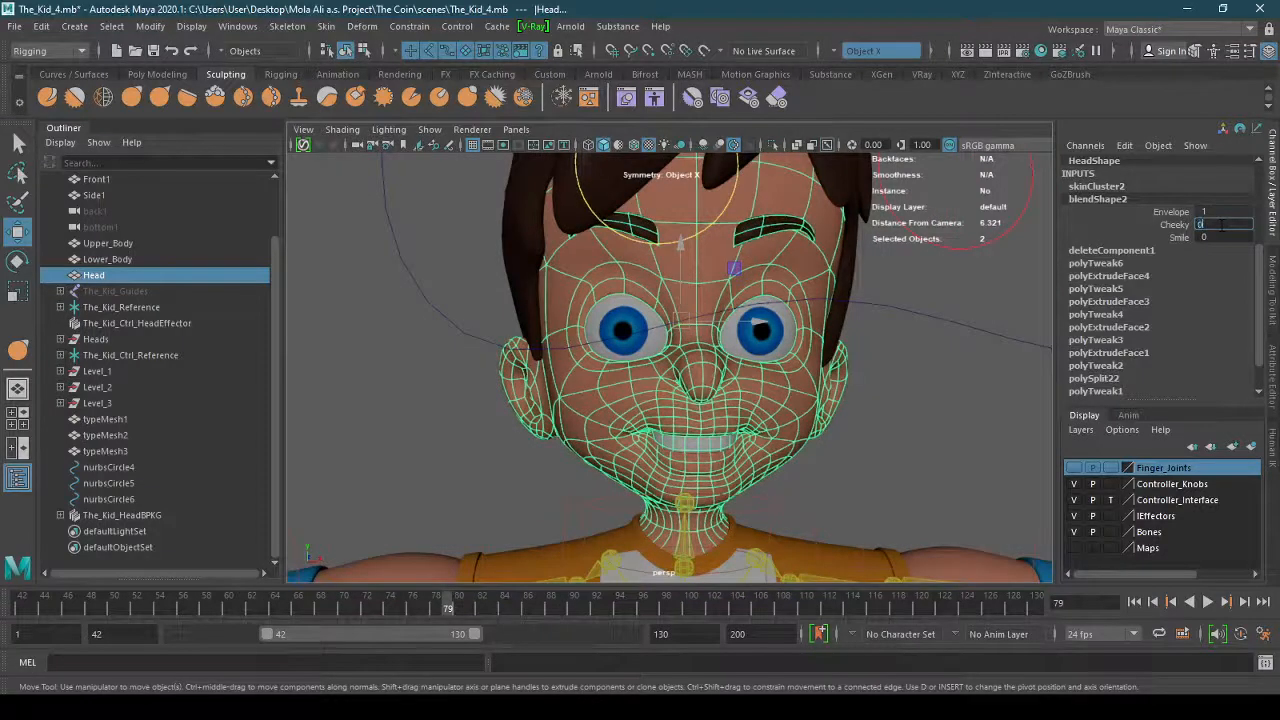
{"action": "type", "text": "0"}
{"action": "key", "text": "Return"}
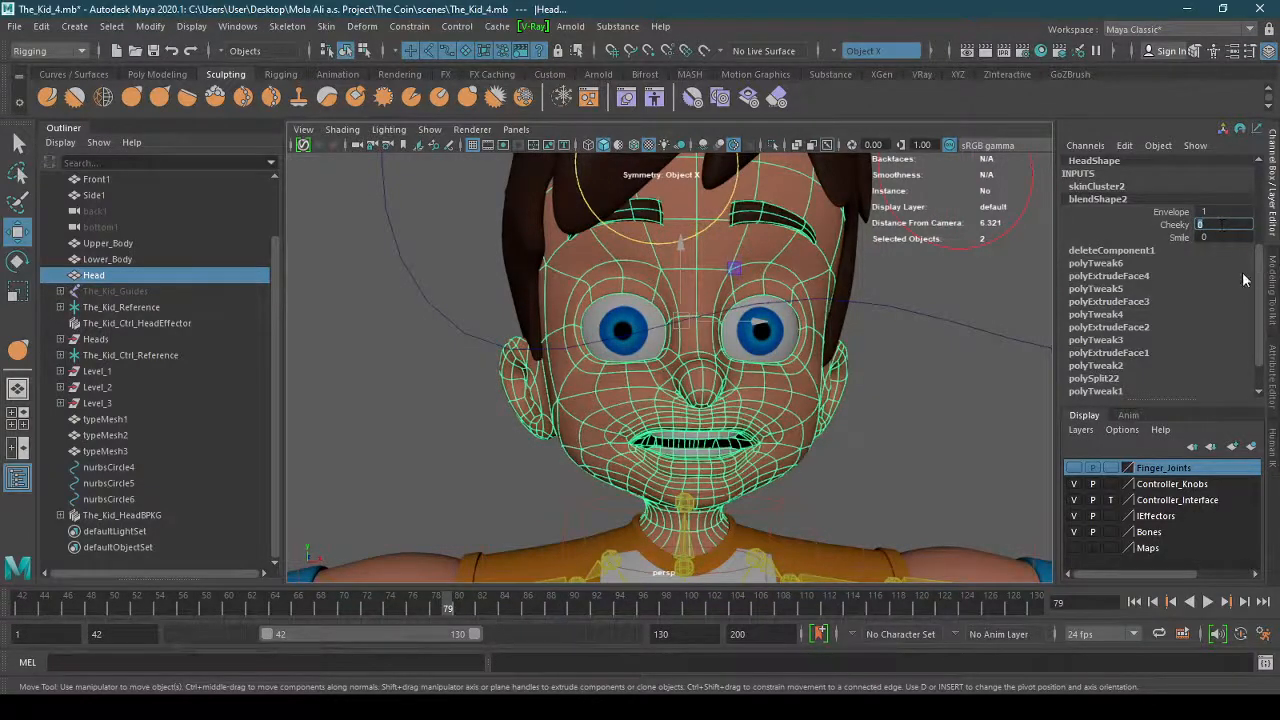
Test the Smile attribute of blendShape2 by setting it to 1, reset it to 0 and deselect the head.
{"action": "left_click", "coordinate": [1219, 237]}
{"action": "type", "text": "1"}
{"action": "key", "text": "Return"}
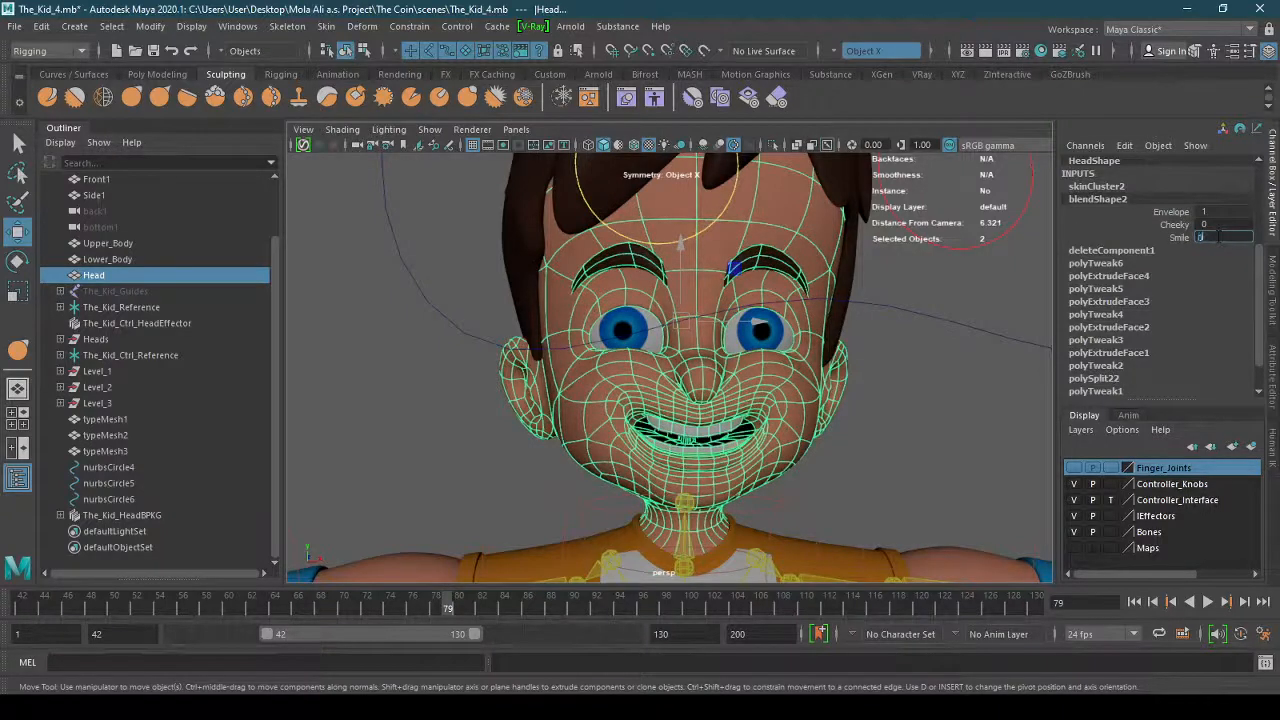
{"action": "key", "text": "Return"}
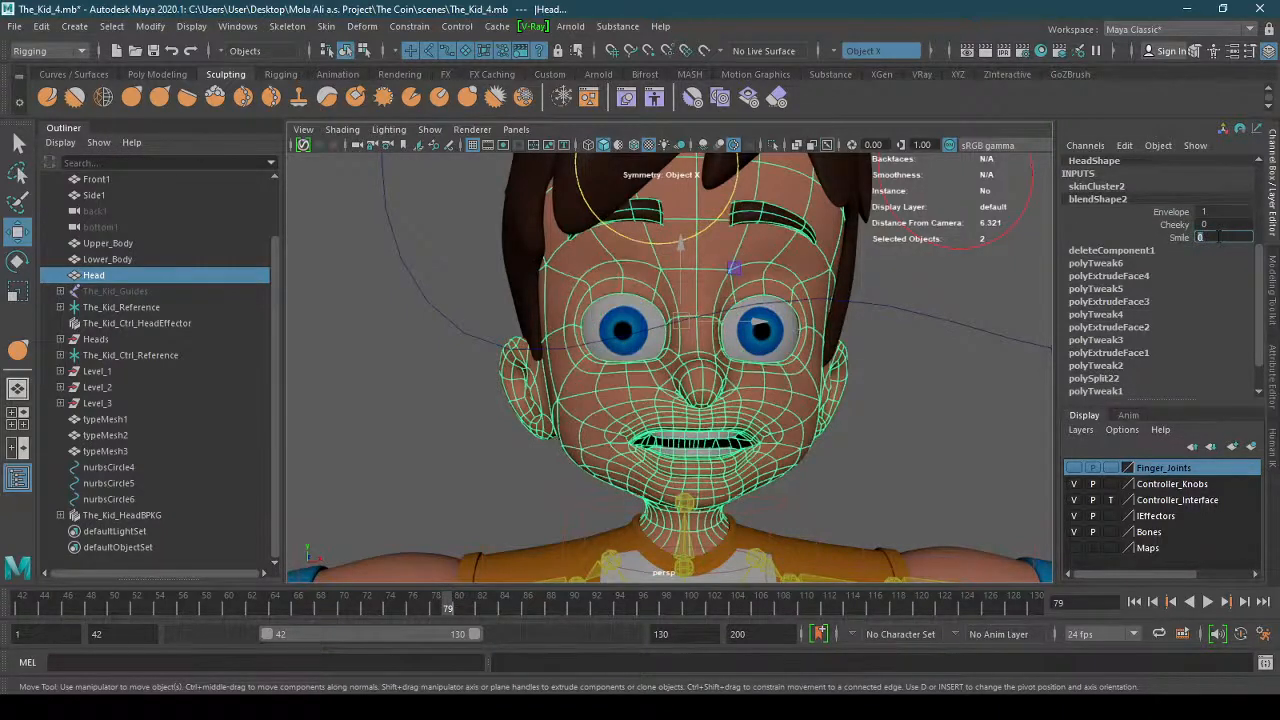
{"action": "scroll", "coordinate": [1259, 317], "scroll_direction": "up", "scroll_amount": 5}
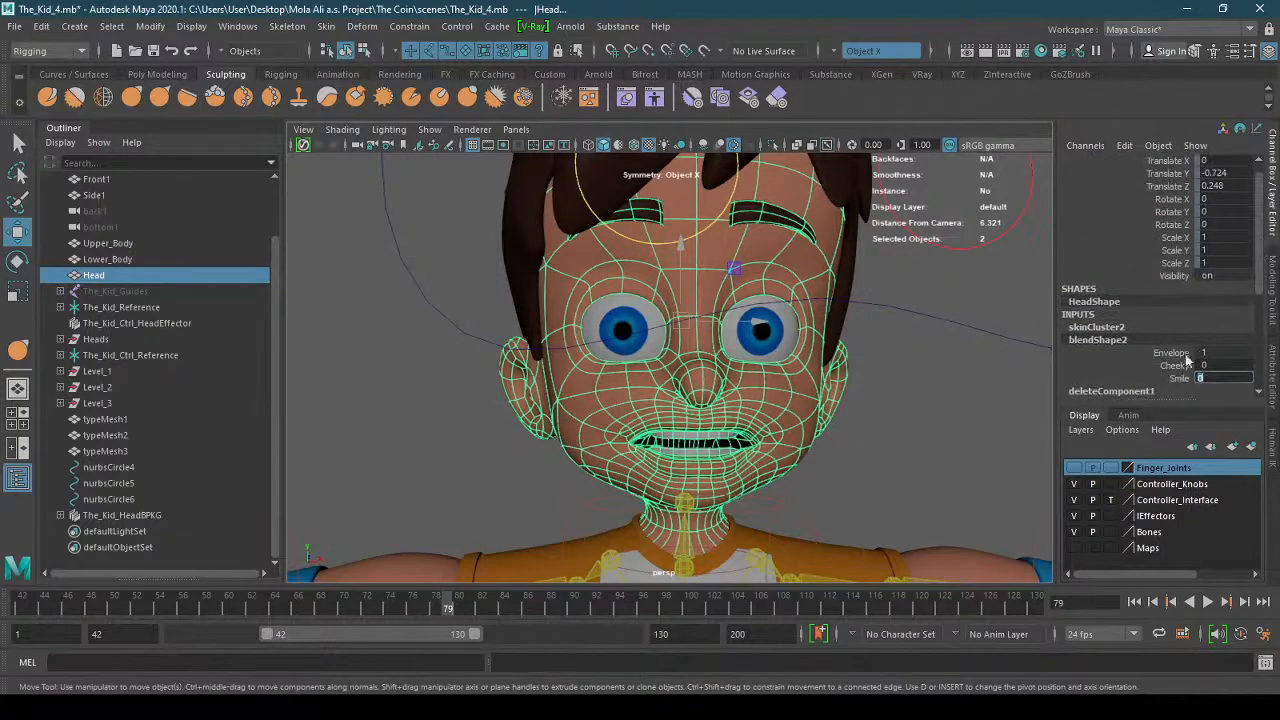
{"action": "left_click", "coordinate": [920, 446]}
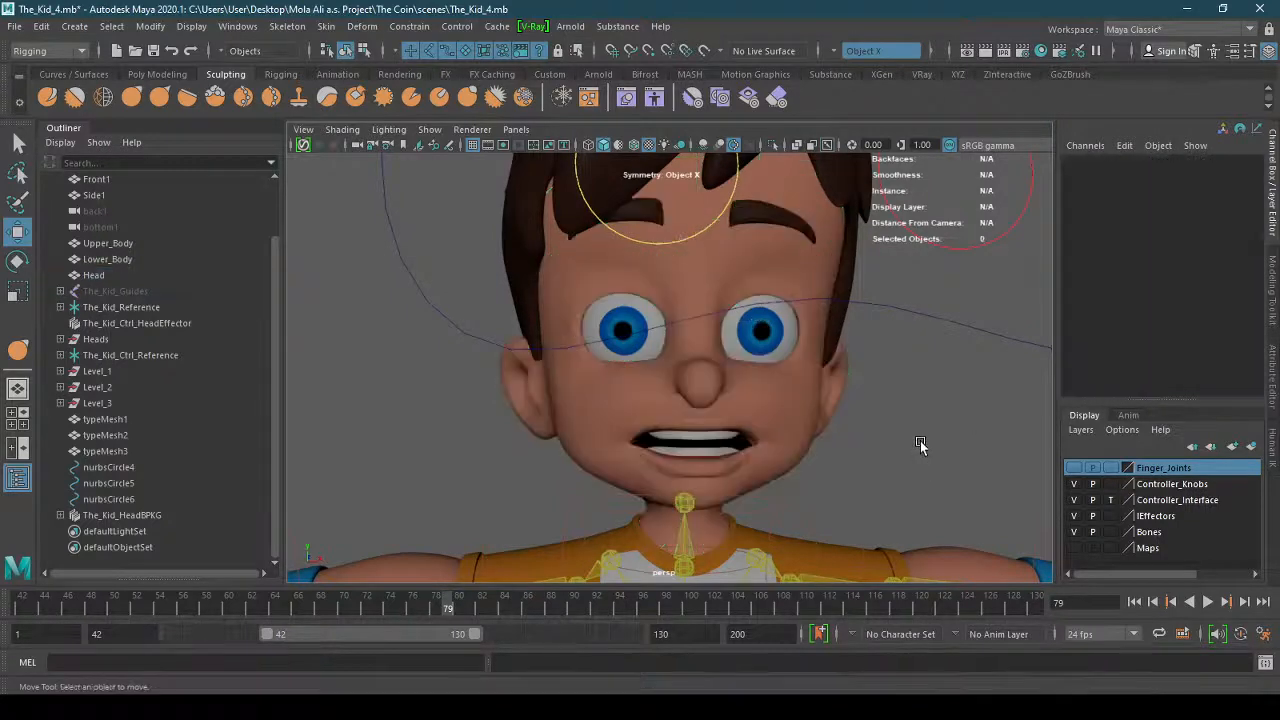
Clear the rigged Head's selection and switch to the Animation menu set.
{"action": "left_click", "coordinate": [802, 403]}
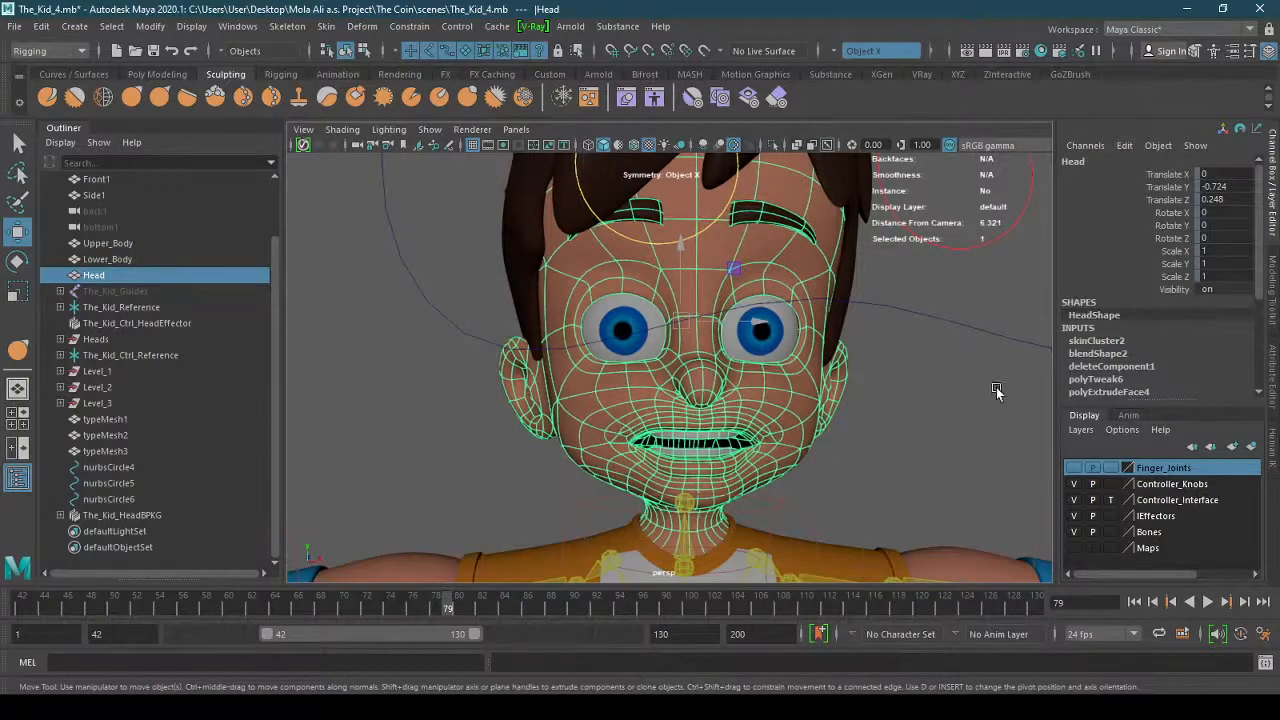
{"action": "scroll", "coordinate": [950, 410], "scroll_direction": "down", "scroll_amount": 6}
{"action": "middle_click_drag", "start_coordinate": [745, 448], "coordinate": [719, 407], "text": "alt"}
{"action": "left_click", "coordinate": [720, 406]}
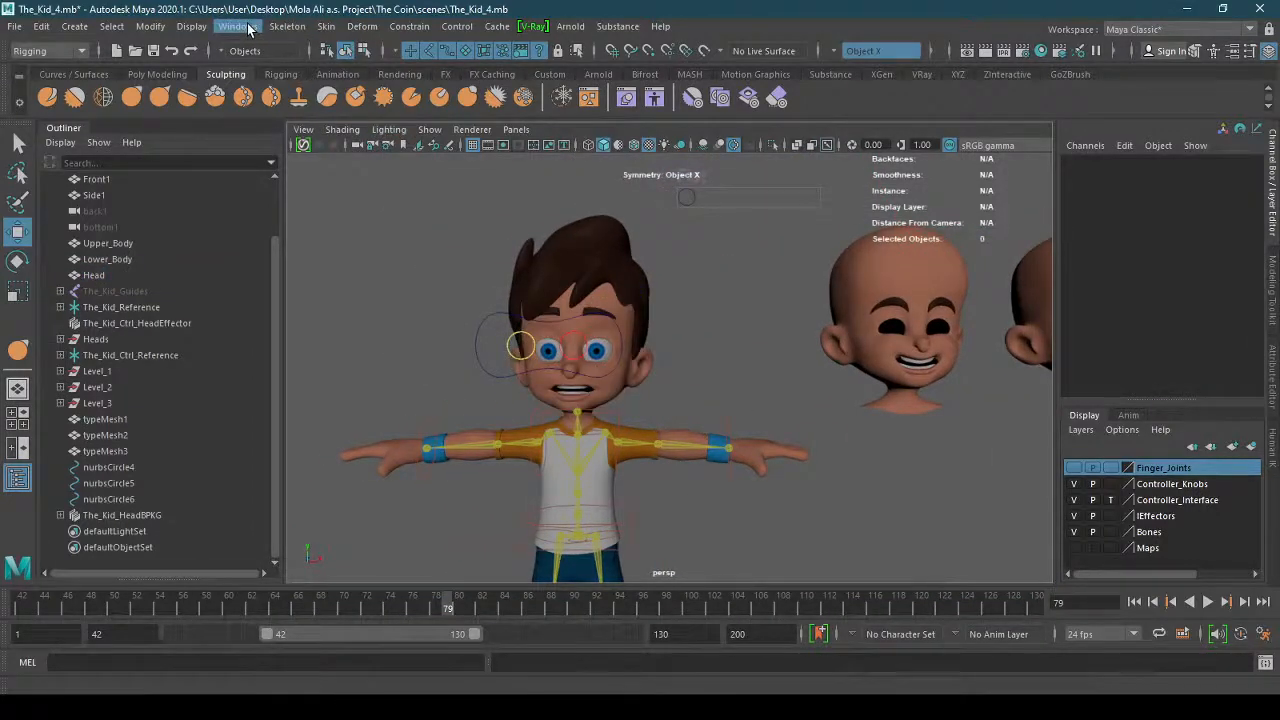
{"action": "left_click", "coordinate": [48, 51]}
{"action": "left_click", "coordinate": [40, 101]}
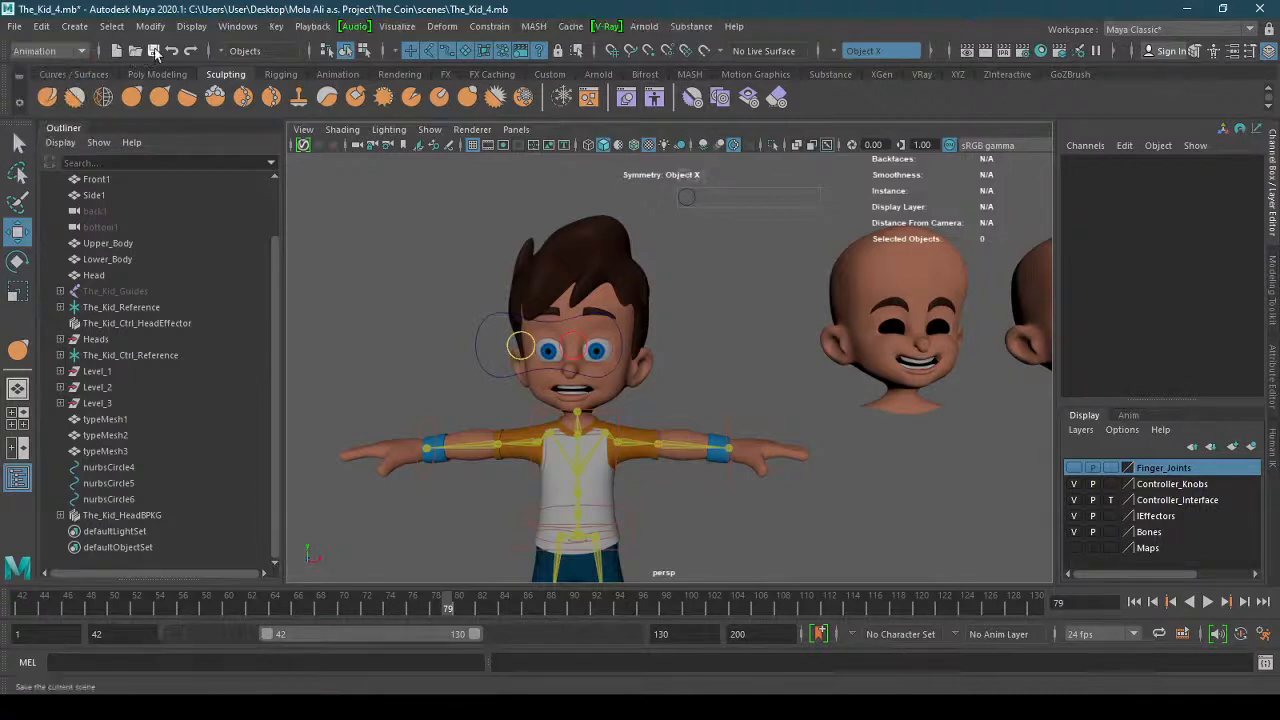
Save the current scene file.
{"action": "key", "text": "ctrl+s"}
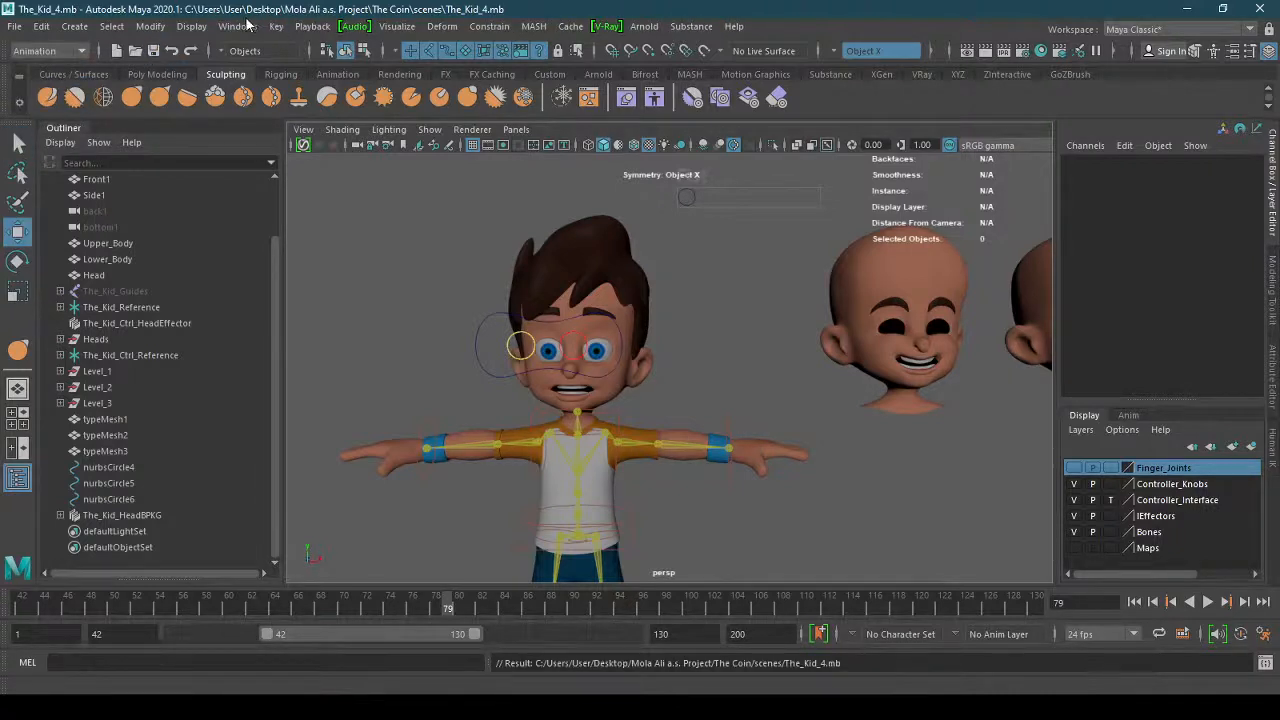
{"action": "left_click", "coordinate": [237, 26]}
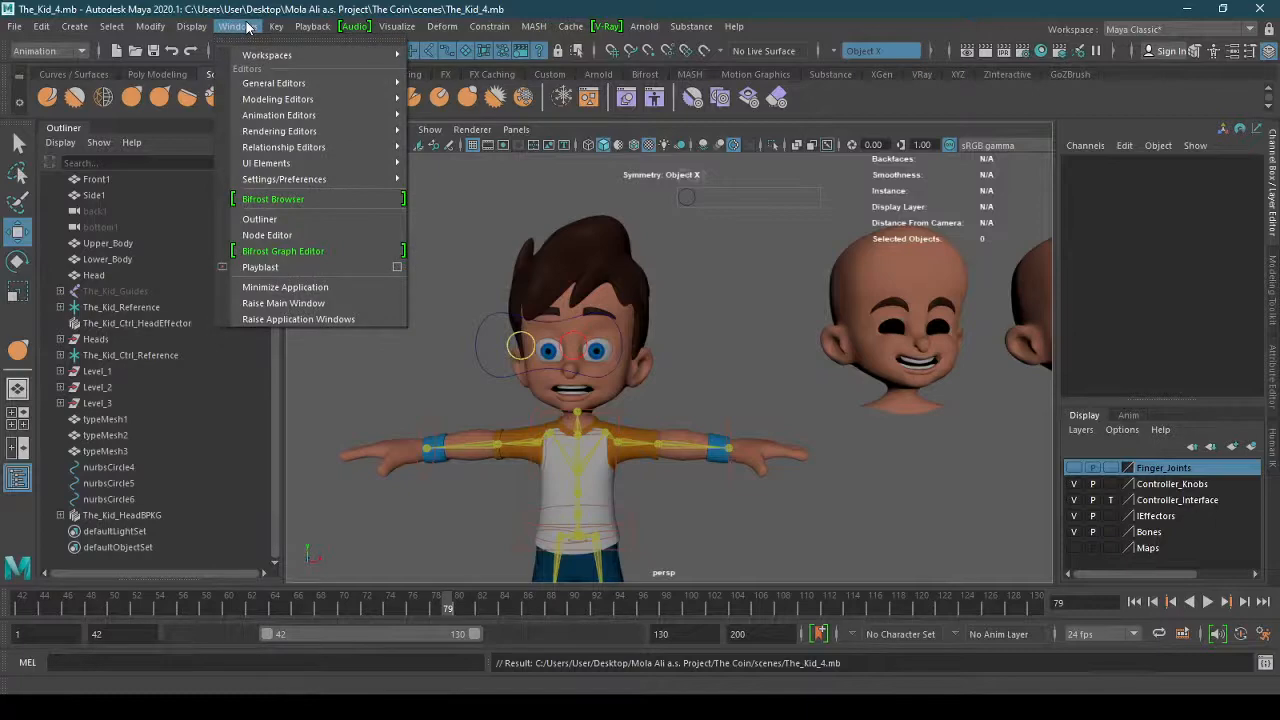
{"action": "mouse_move", "coordinate": [276, 26]}
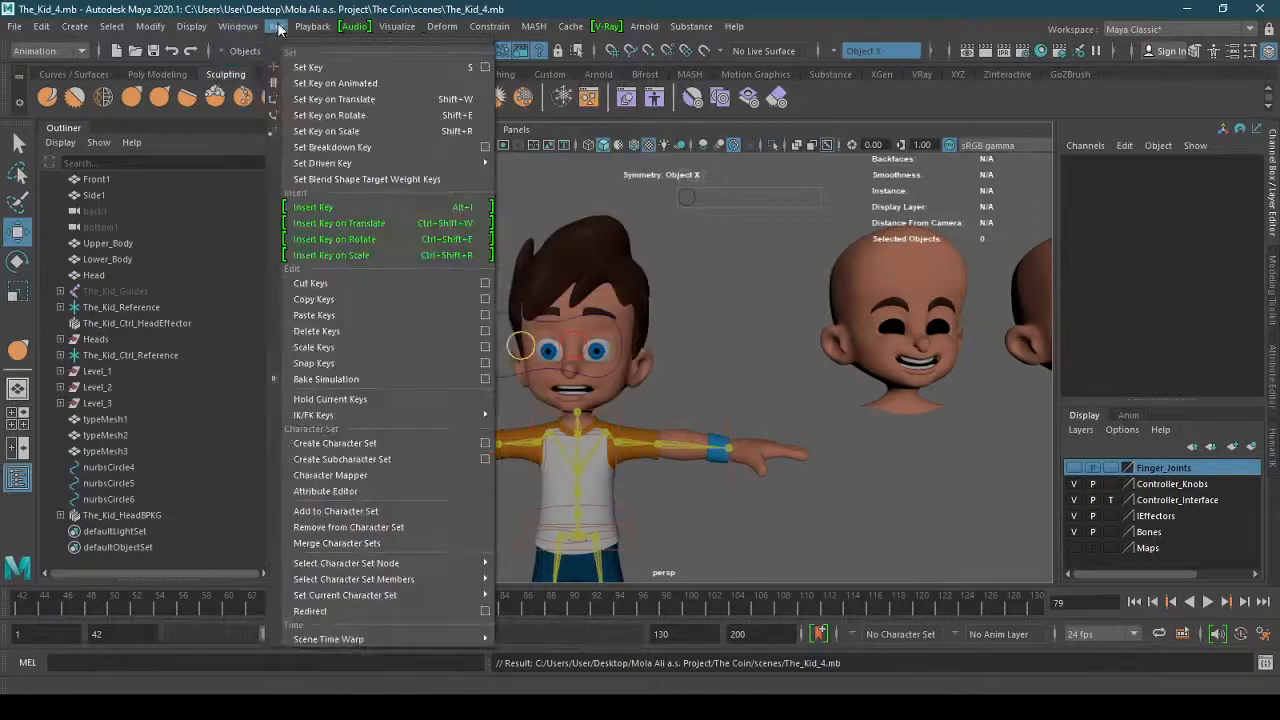
{"action": "mouse_move", "coordinate": [432, 165]}
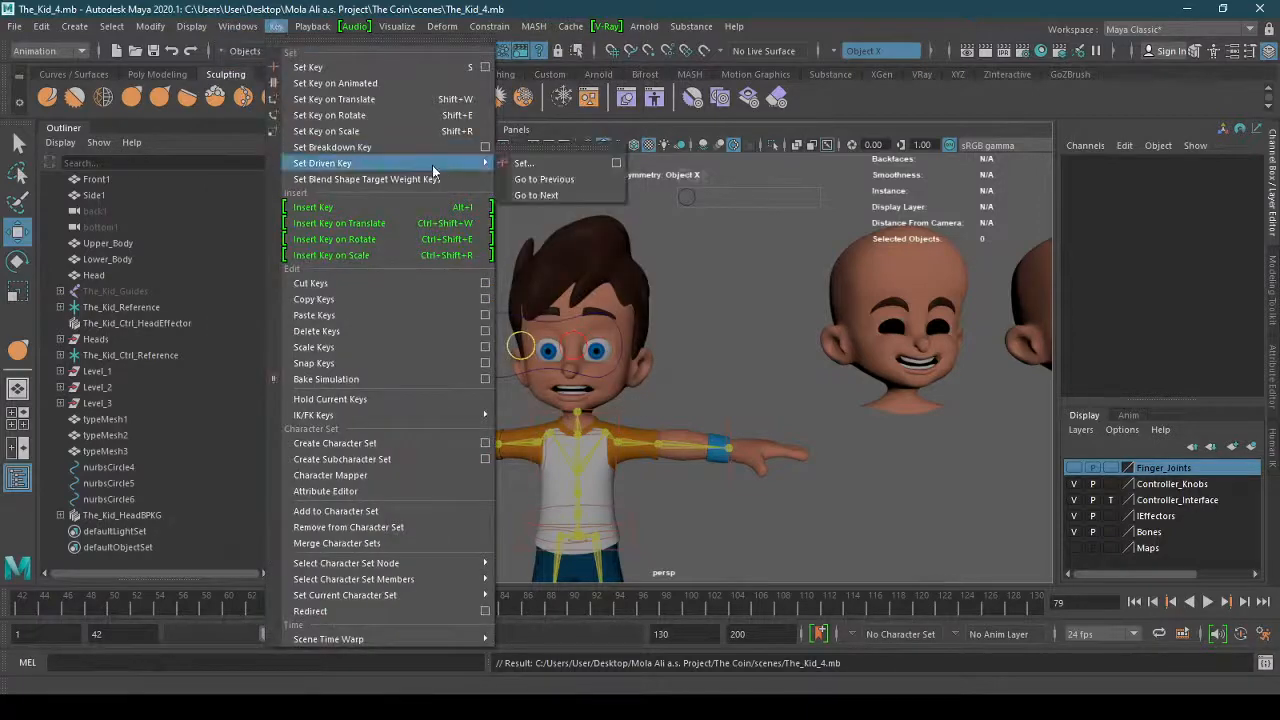
{"action": "left_click", "coordinate": [616, 162]}
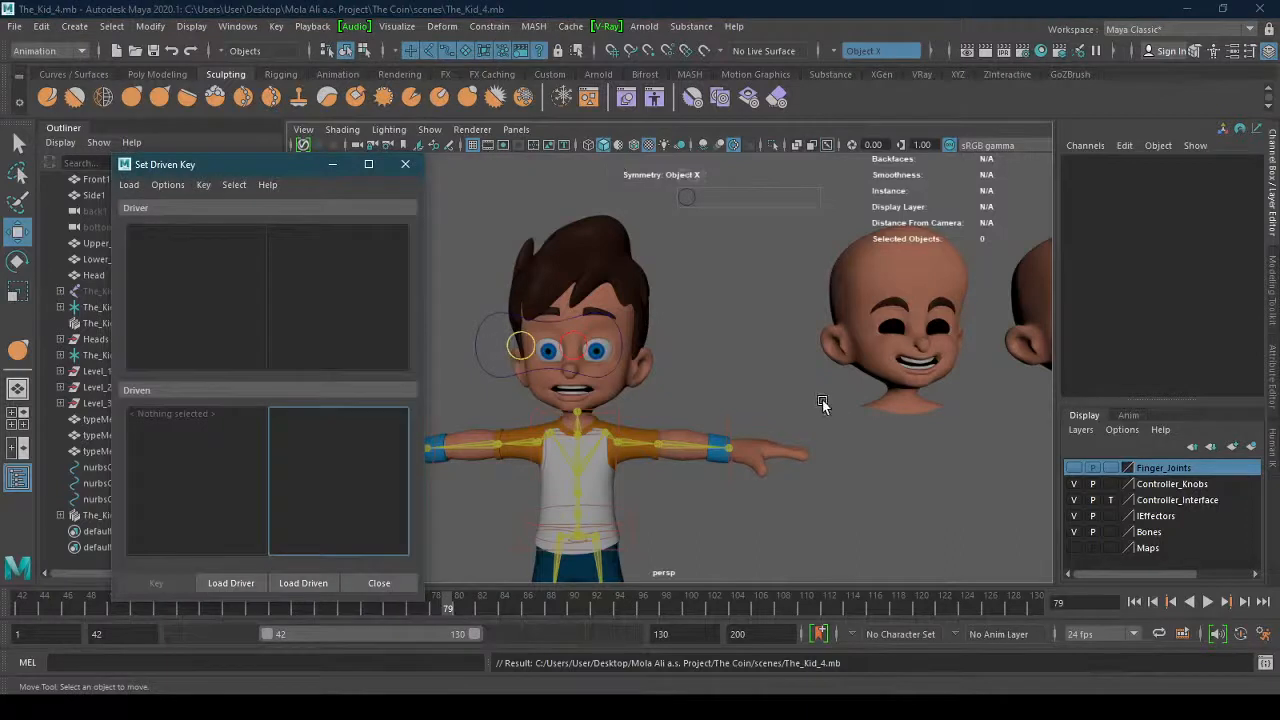
{"action": "left_click_drag", "start_coordinate": [866, 402], "coordinate": [780, 408], "text": "alt"}
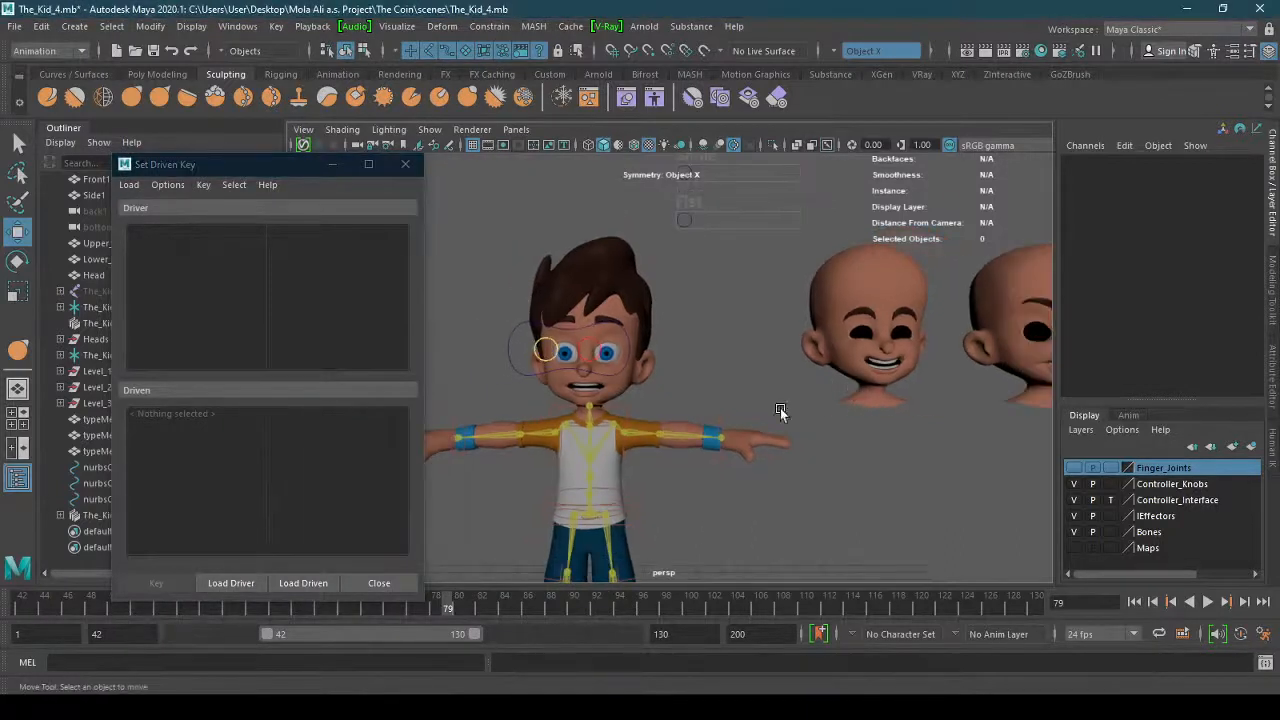
{"action": "left_click", "coordinate": [622, 388]}
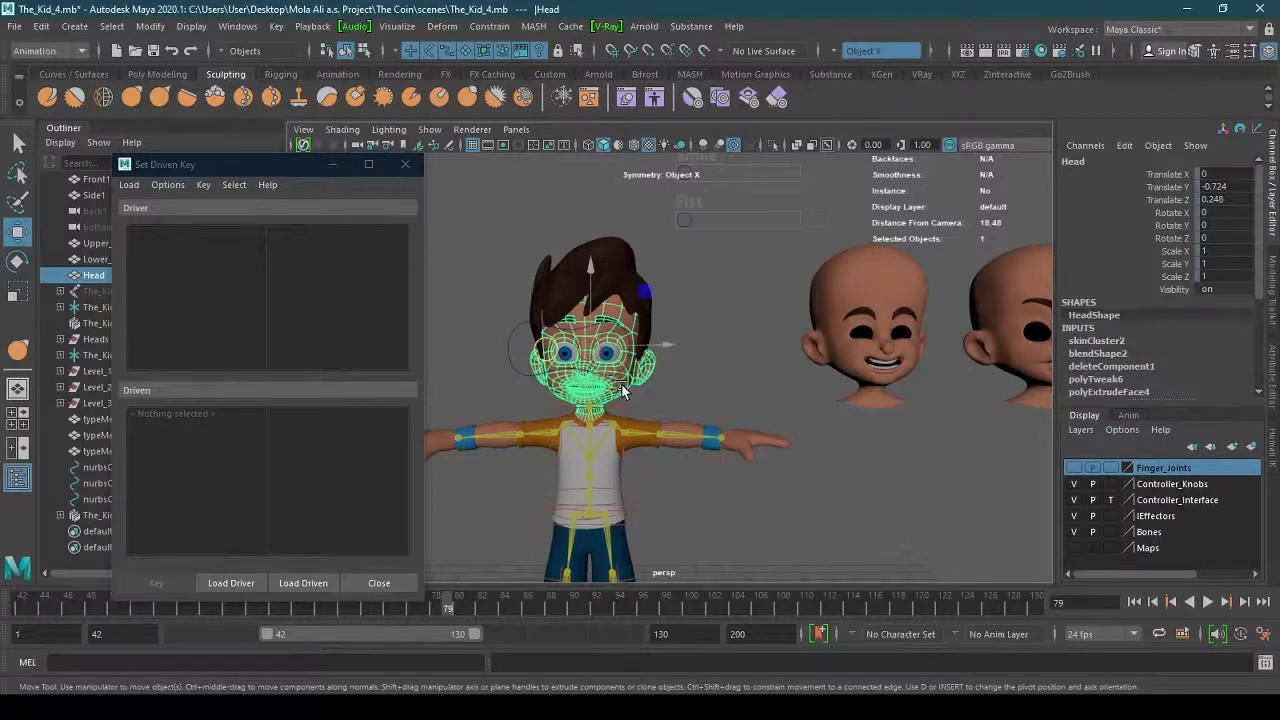
{"action": "left_click", "coordinate": [253, 582]}
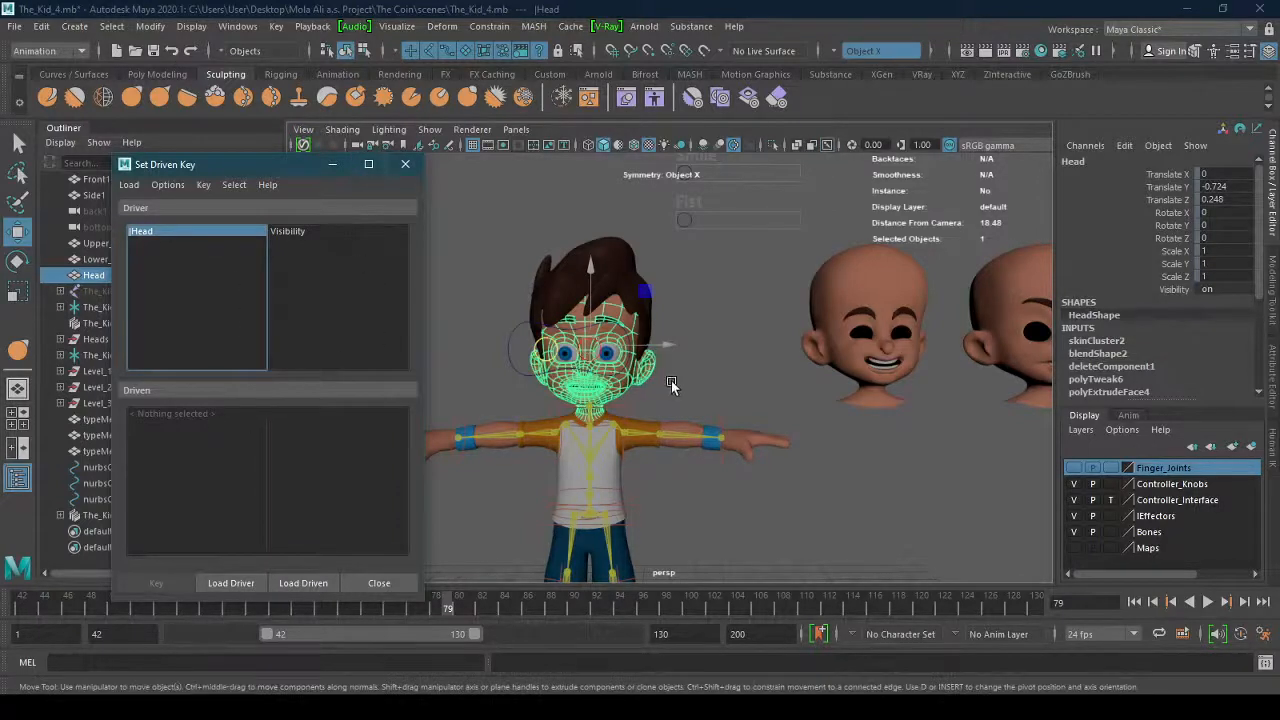
{"action": "left_click", "coordinate": [305, 586]}
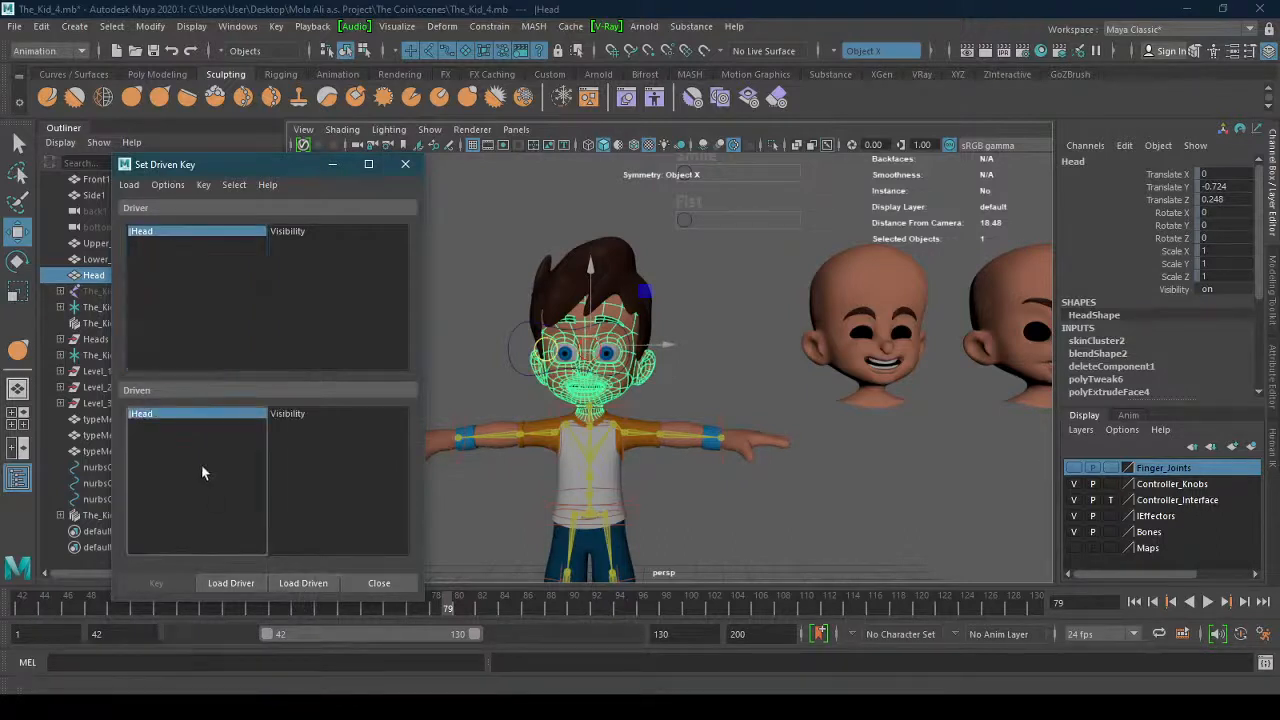
{"action": "left_click", "coordinate": [318, 415]}
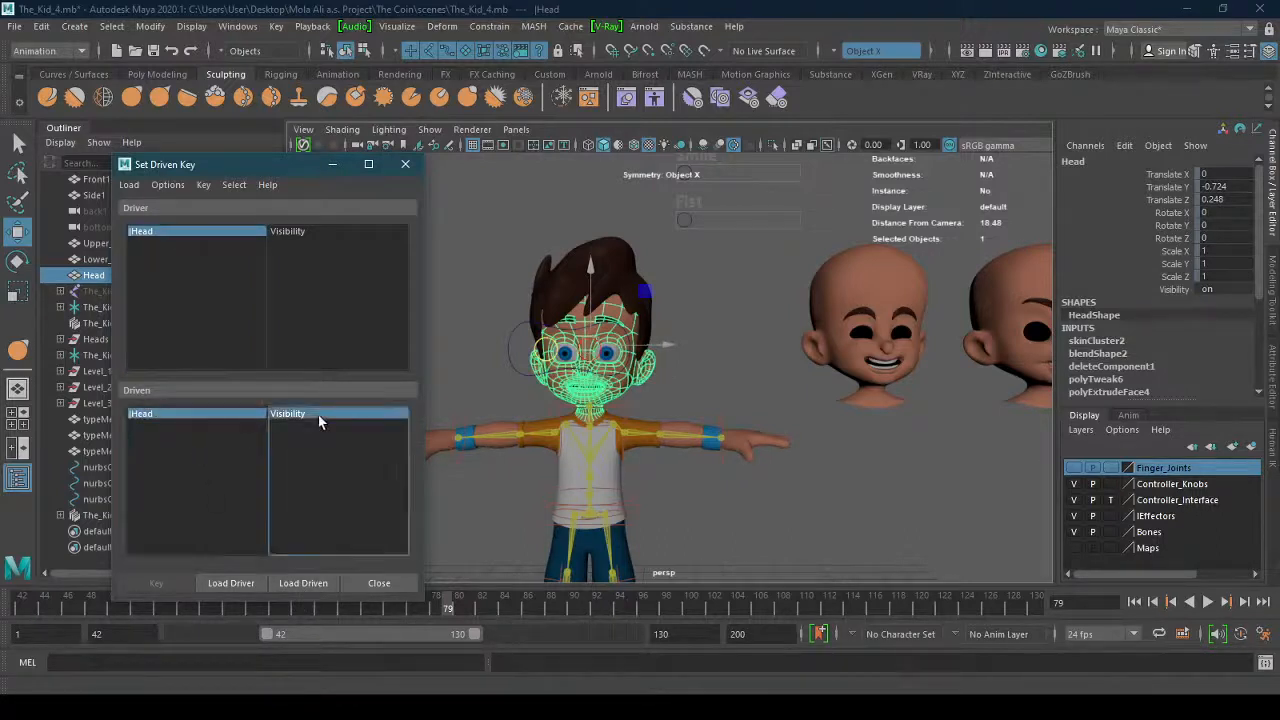
{"action": "left_click", "coordinate": [212, 415]}
{"action": "left_click_drag", "start_coordinate": [1258, 293], "coordinate": [1250, 347]}
{"action": "left_click", "coordinate": [1125, 239]}
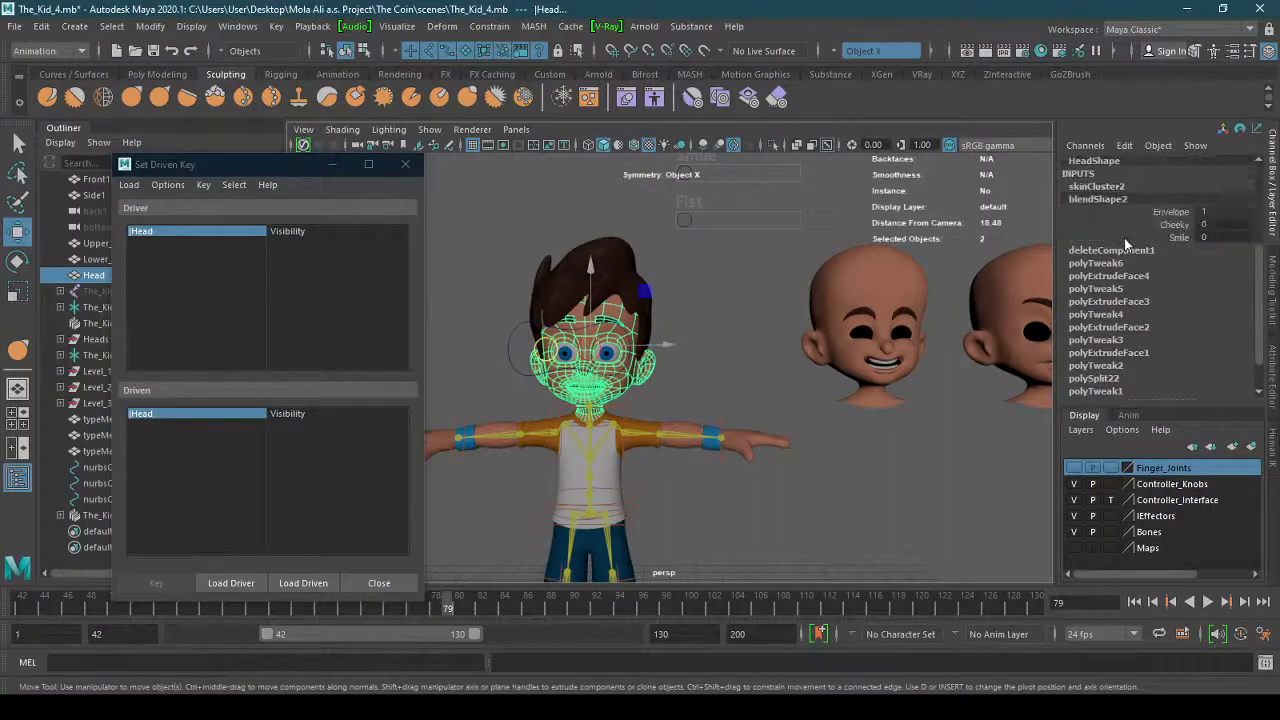
{"action": "left_click", "coordinate": [1170, 214]}
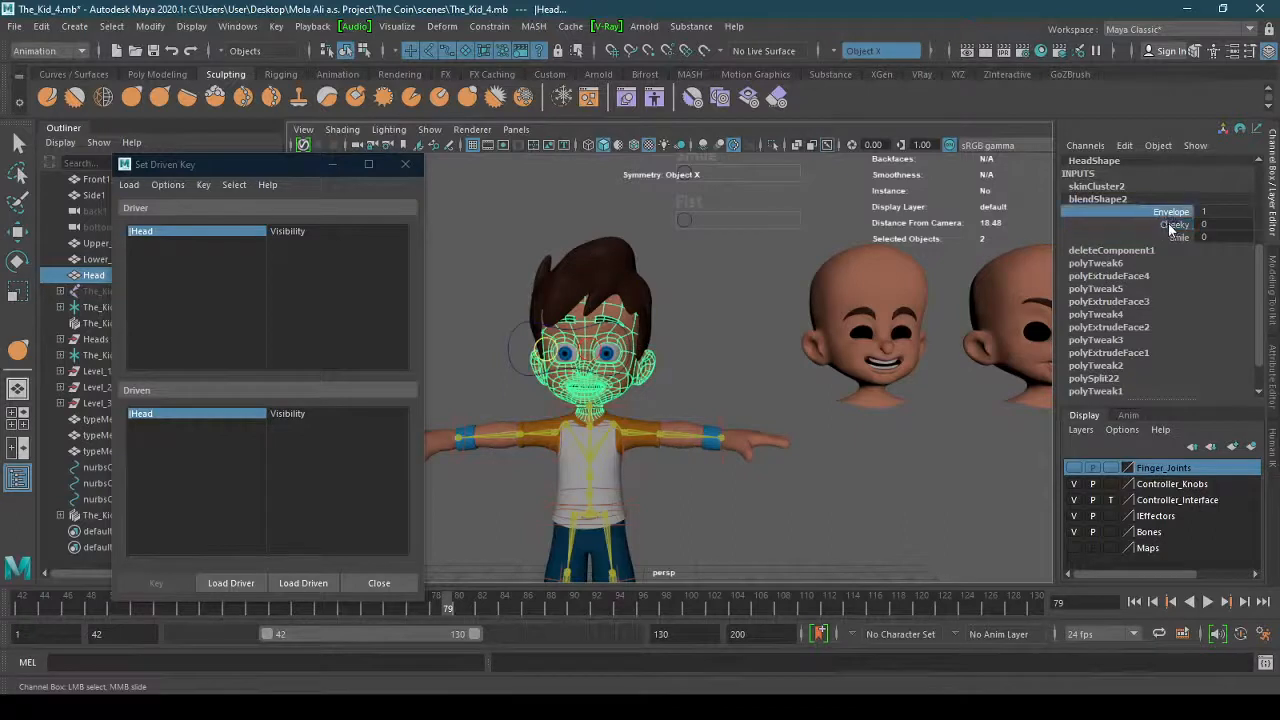
{"action": "left_click", "coordinate": [1181, 239], "text": "shift"}
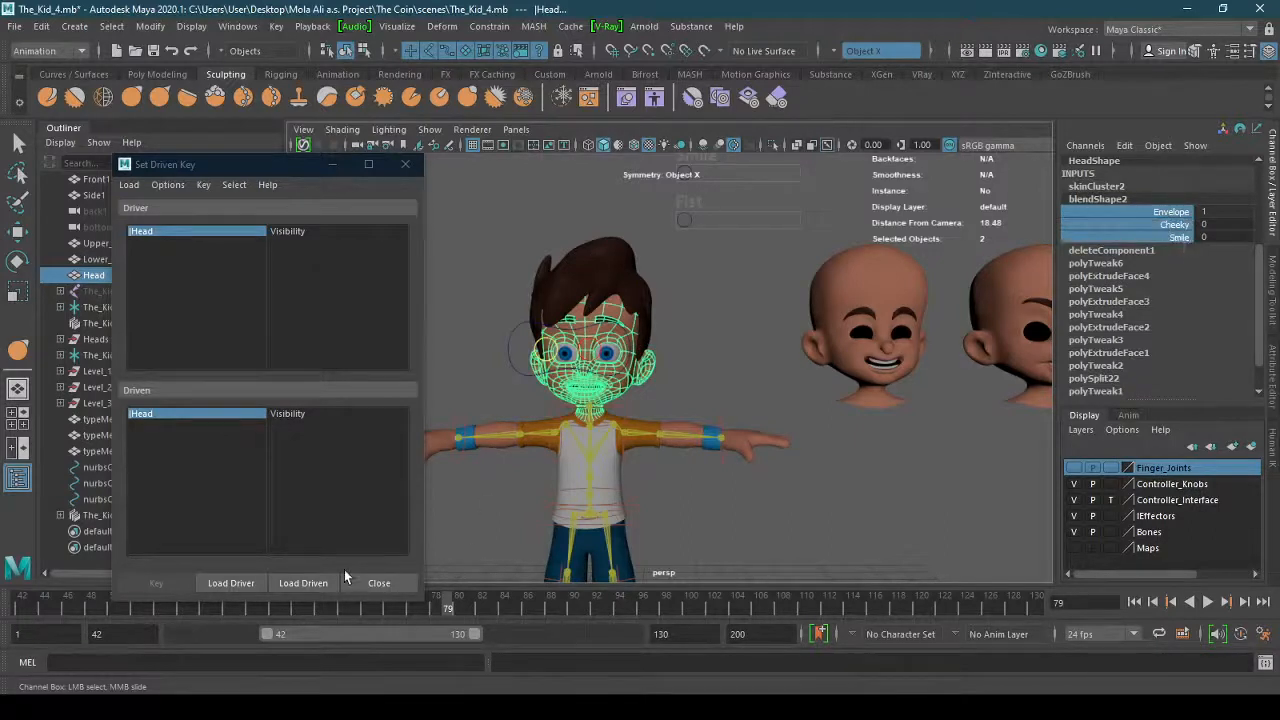
{"action": "left_click", "coordinate": [295, 584]}
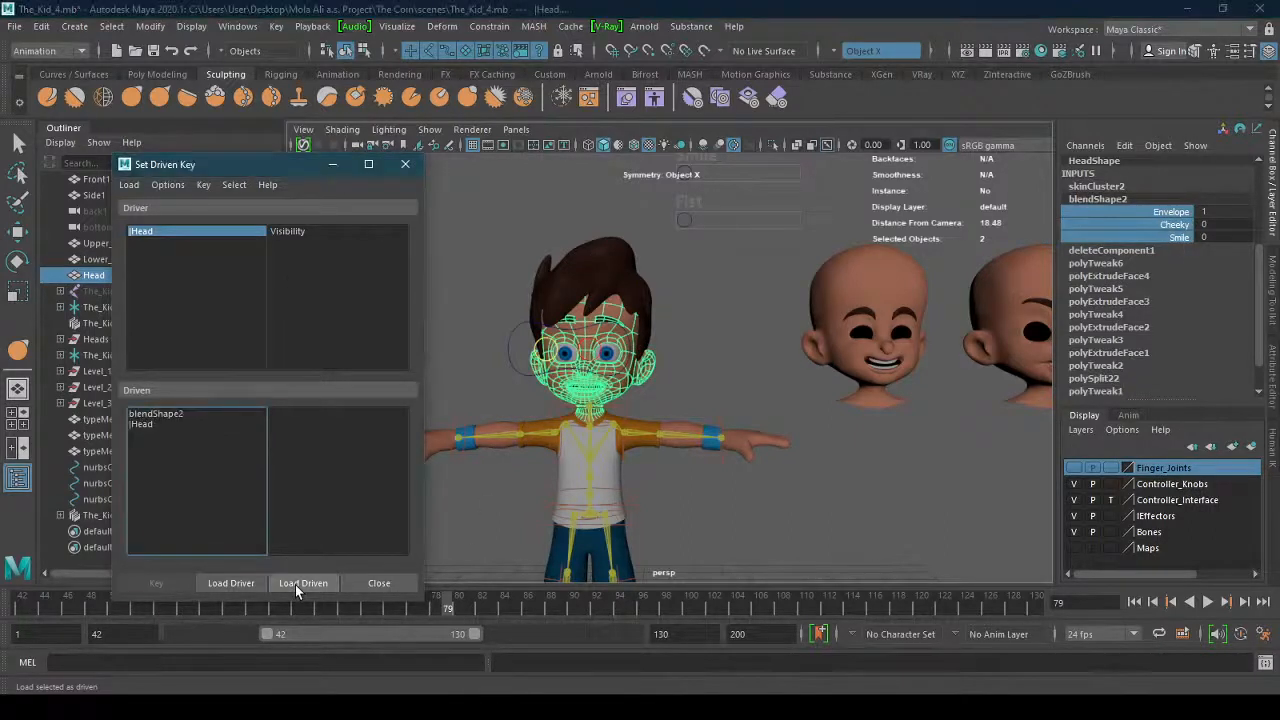
{"action": "left_click", "coordinate": [378, 583]}
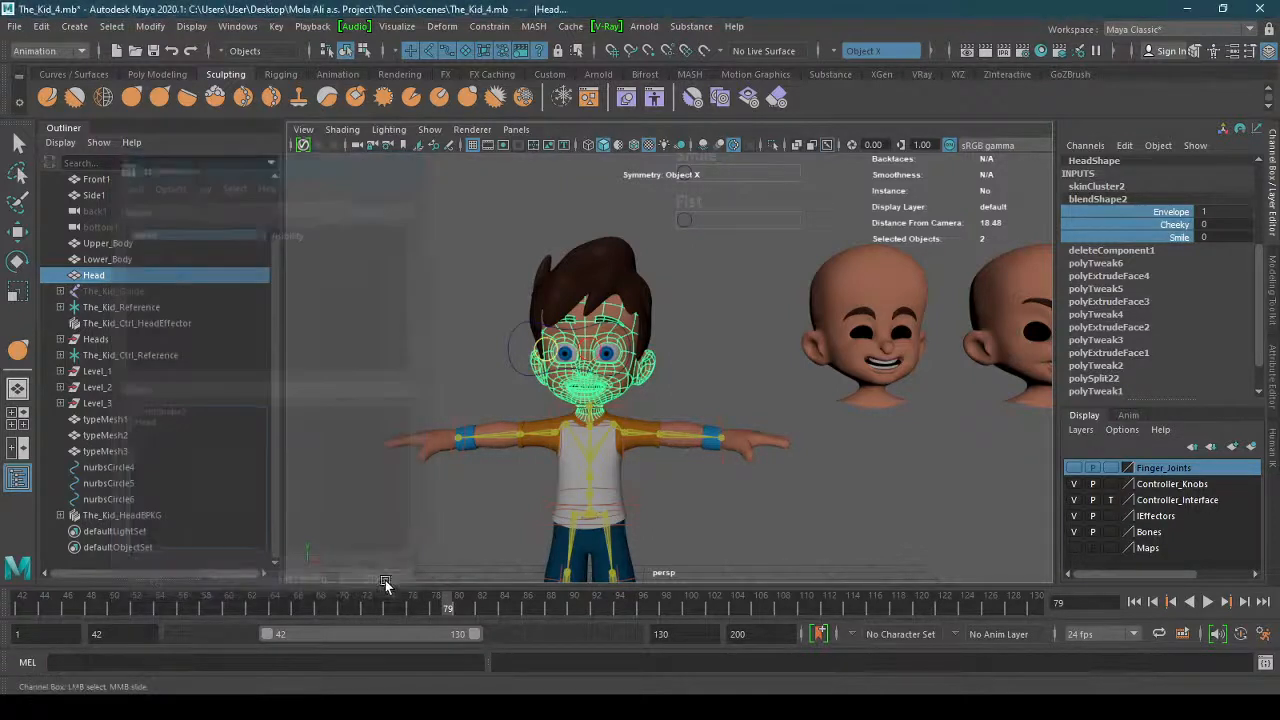
Select the separate Smile and Cheeky head meshes beside the rigged kid and hide them.
{"action": "left_click", "coordinate": [478, 308]}
{"action": "left_click", "coordinate": [622, 389]}
{"action": "right_click_drag", "start_coordinate": [534, 387], "coordinate": [754, 392], "text": "alt"}
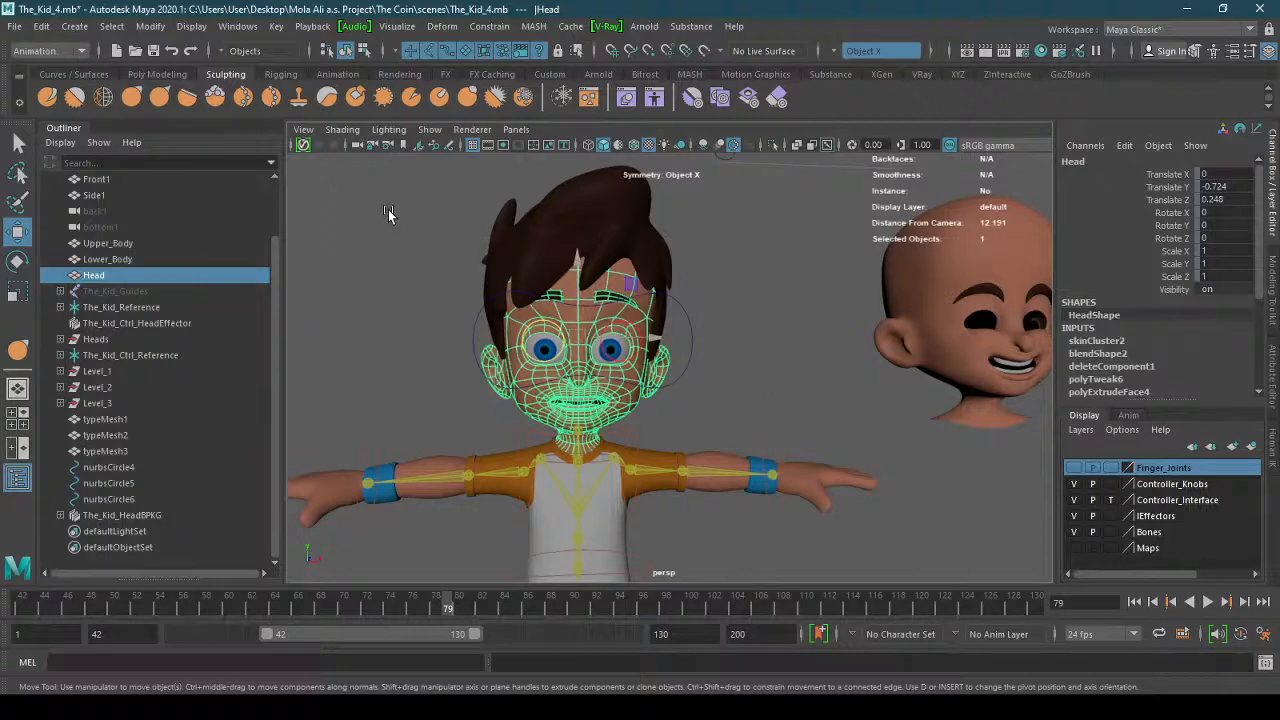
{"action": "right_click_drag", "start_coordinate": [814, 321], "coordinate": [517, 346], "text": "alt"}
{"action": "middle_click_drag", "start_coordinate": [800, 350], "coordinate": [691, 363], "text": "alt"}
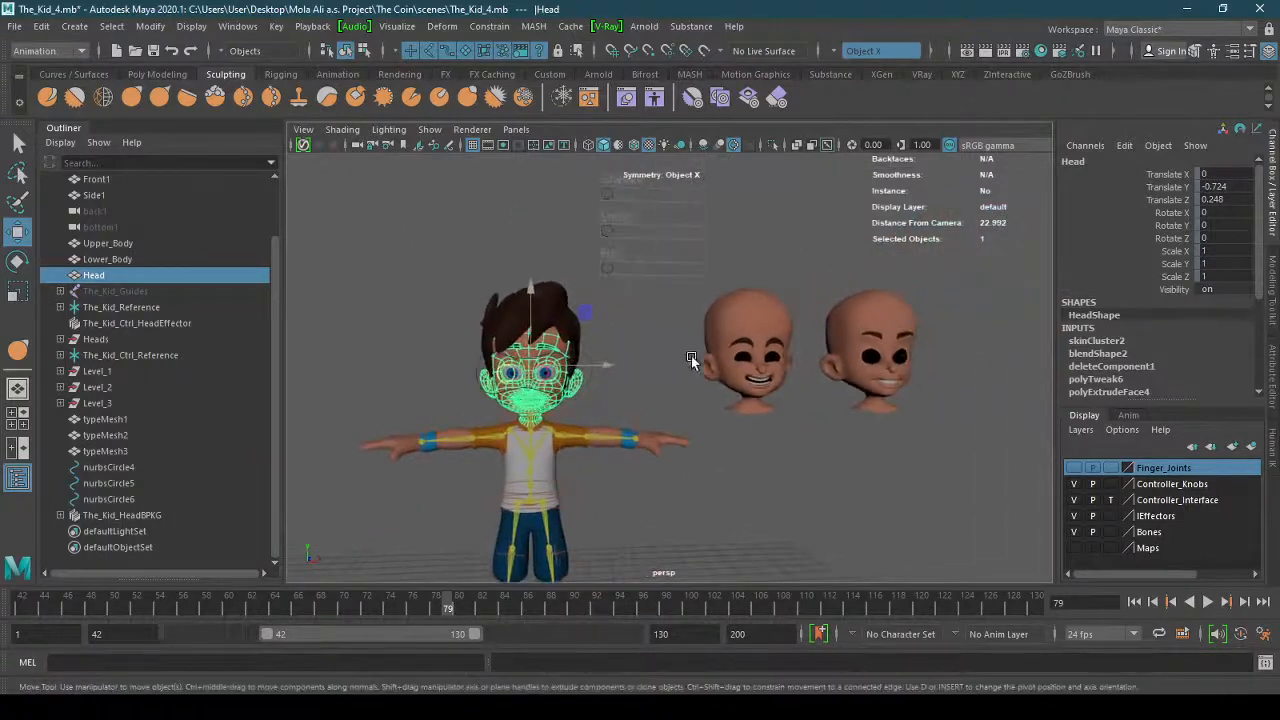
{"action": "left_click_drag", "start_coordinate": [703, 422], "coordinate": [830, 310]}
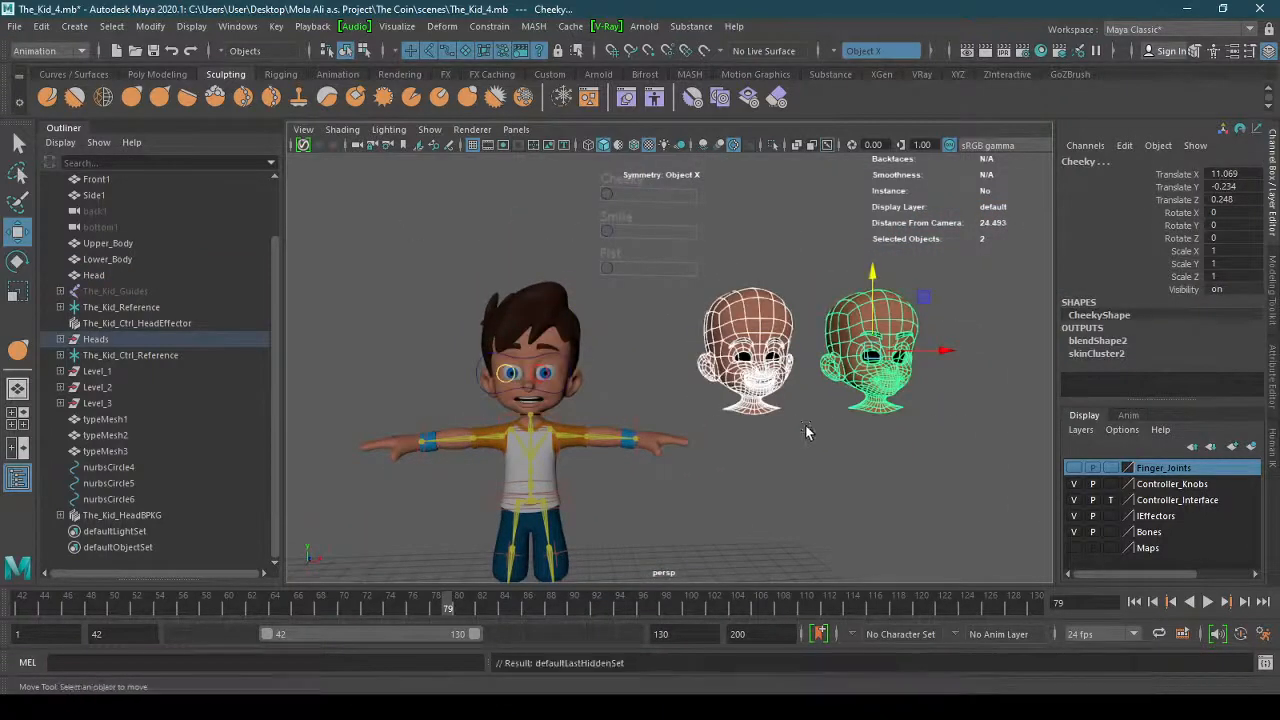
{"action": "key", "text": "ctrl+h"}
{"action": "right_click_drag", "start_coordinate": [613, 427], "coordinate": [675, 378], "text": "alt"}
{"action": "left_click_drag", "start_coordinate": [675, 378], "coordinate": [695, 392], "text": "alt"}
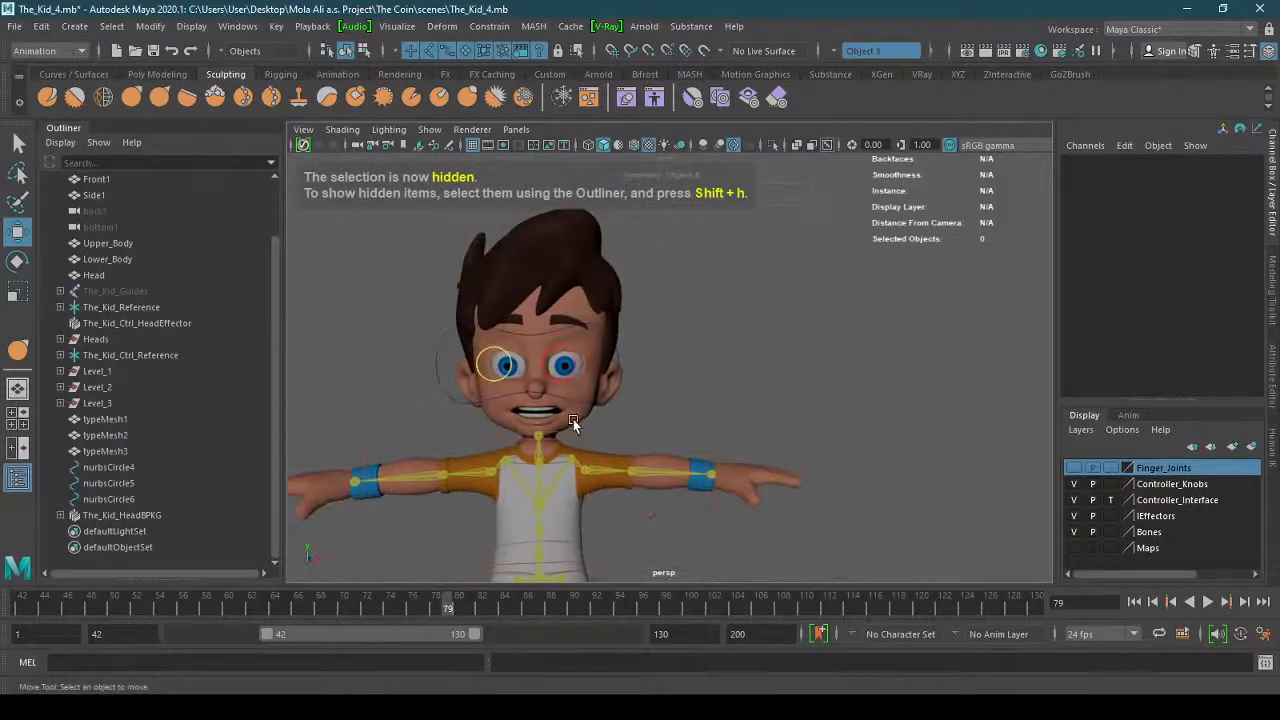
Open Set Driven Key, load the Smile slider's knob curve as the driver and choose its Translate X attribute.
{"action": "left_click", "coordinate": [238, 26]}
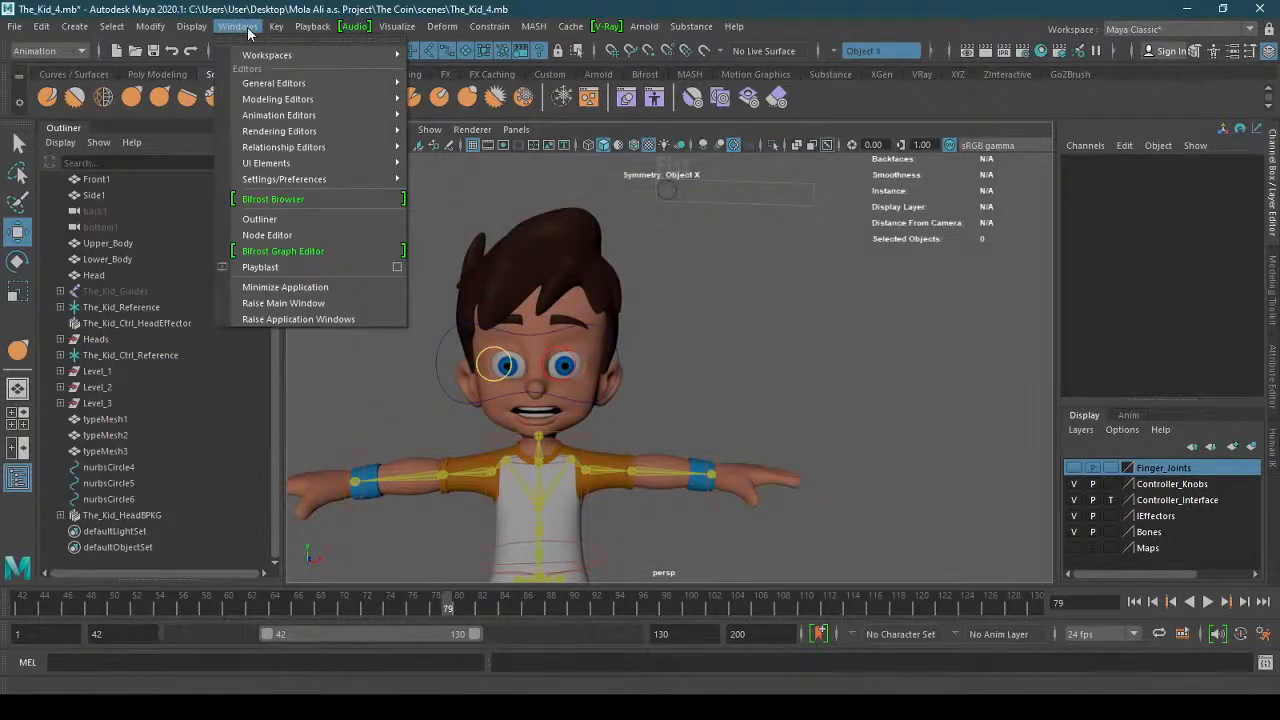
{"action": "mouse_move", "coordinate": [276, 26]}
{"action": "mouse_move", "coordinate": [389, 172]}
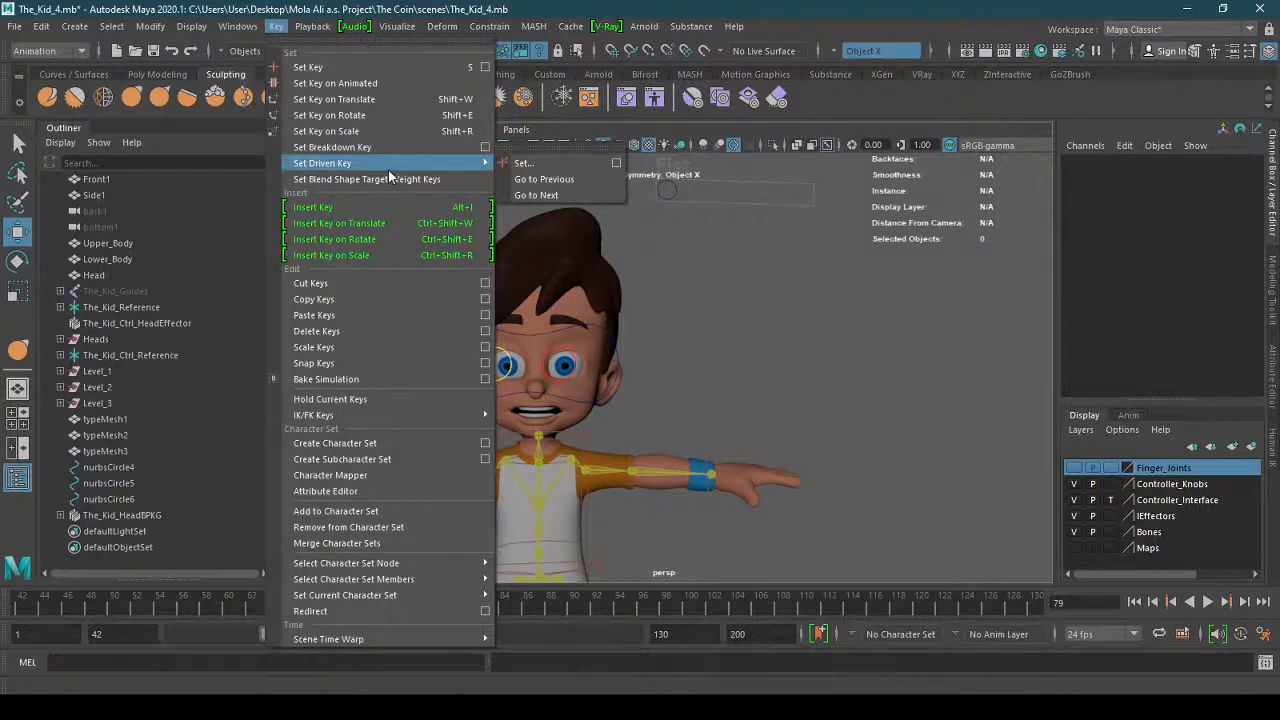
{"action": "left_click", "coordinate": [618, 162]}
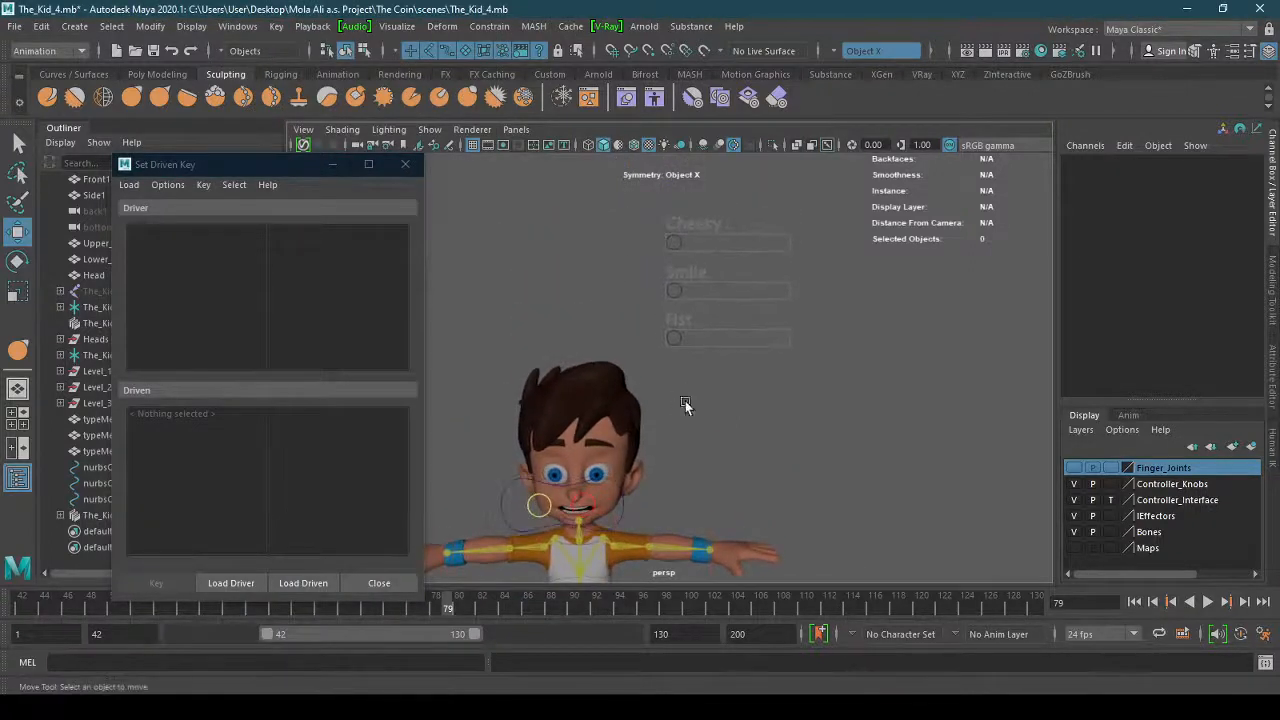
{"action": "left_click", "coordinate": [679, 290]}
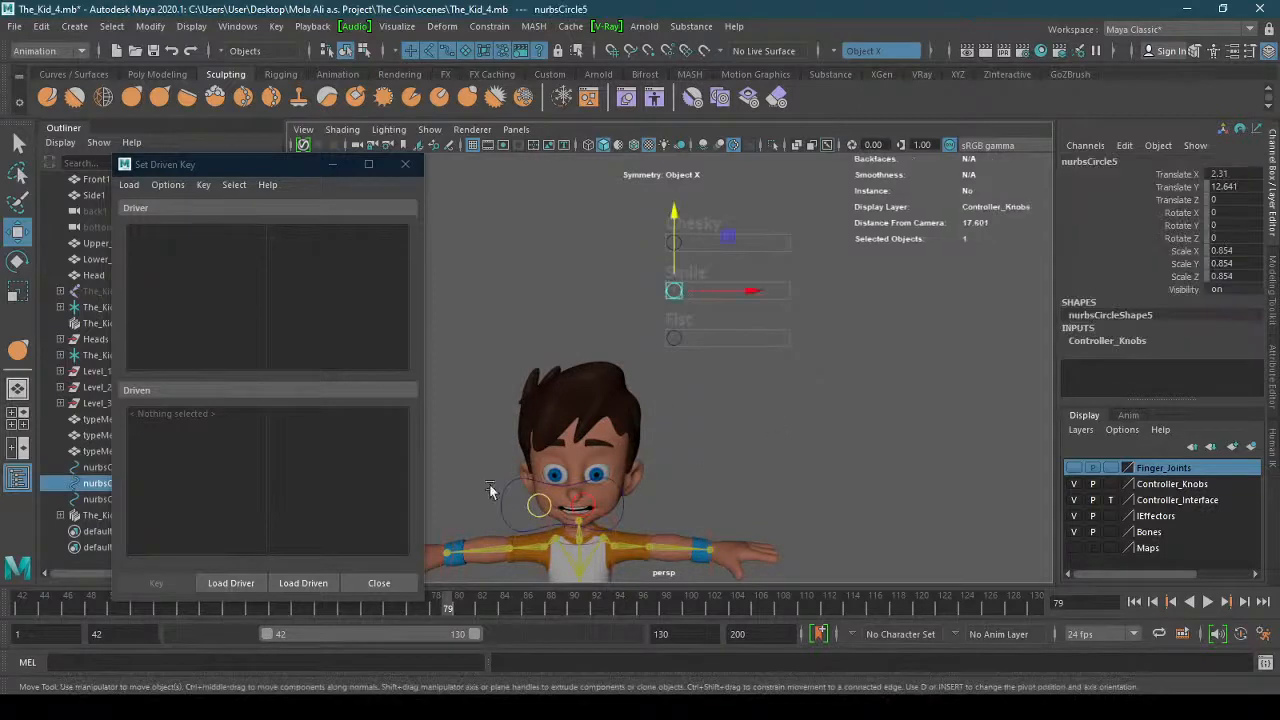
{"action": "left_click", "coordinate": [243, 584]}
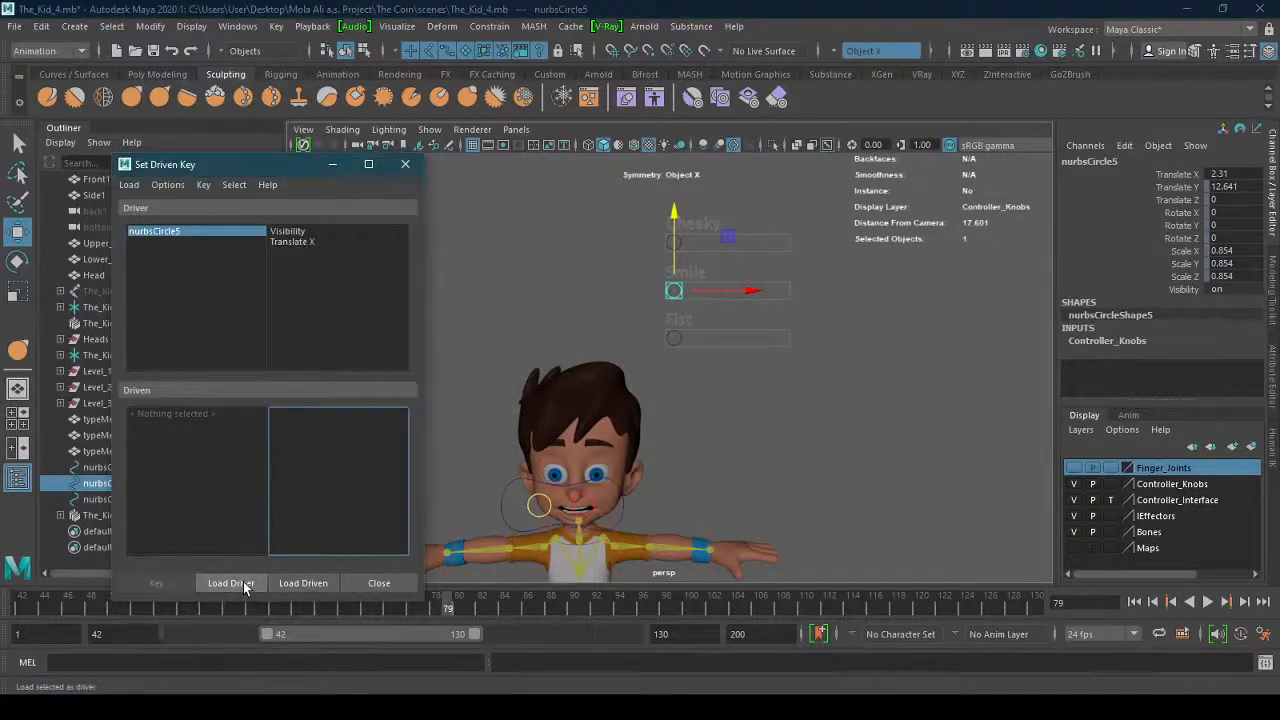
{"action": "left_click", "coordinate": [300, 241]}
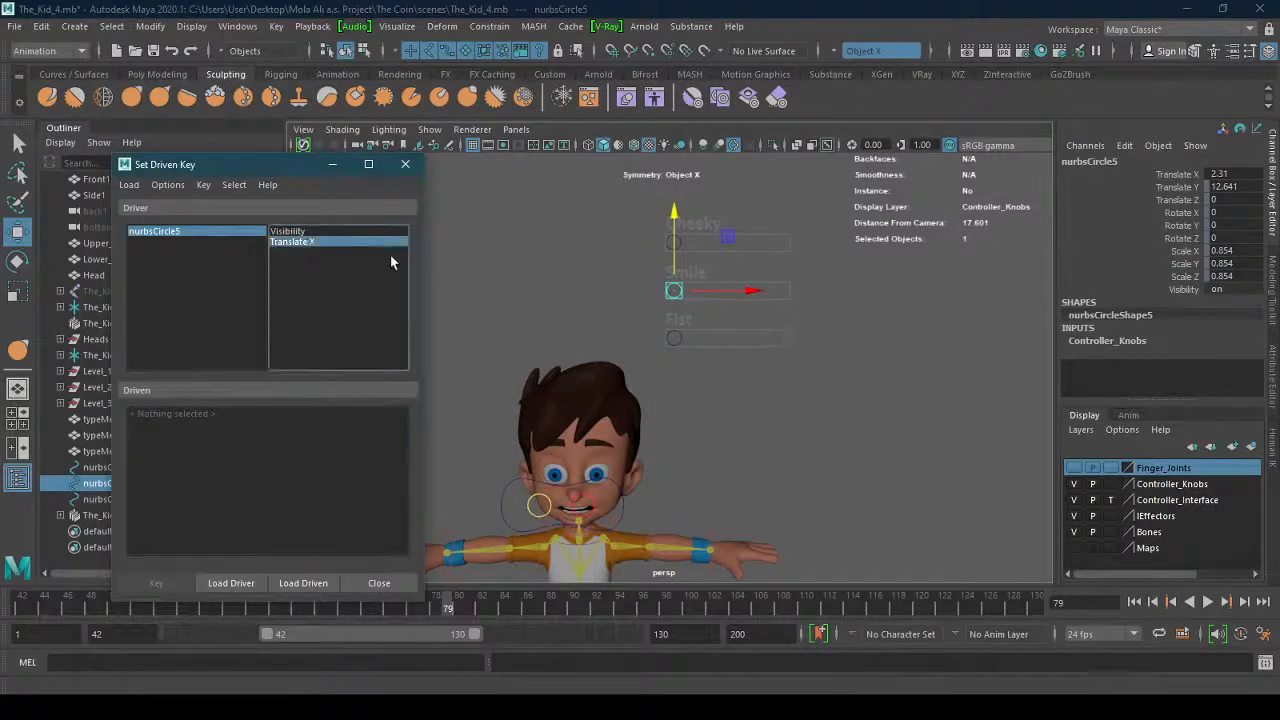
Load the rigged Head with its blendShape2 node as driven and choose blendShape2's Smile attribute.
{"action": "scroll", "coordinate": [715, 272], "scroll_direction": "up", "scroll_amount": 4}
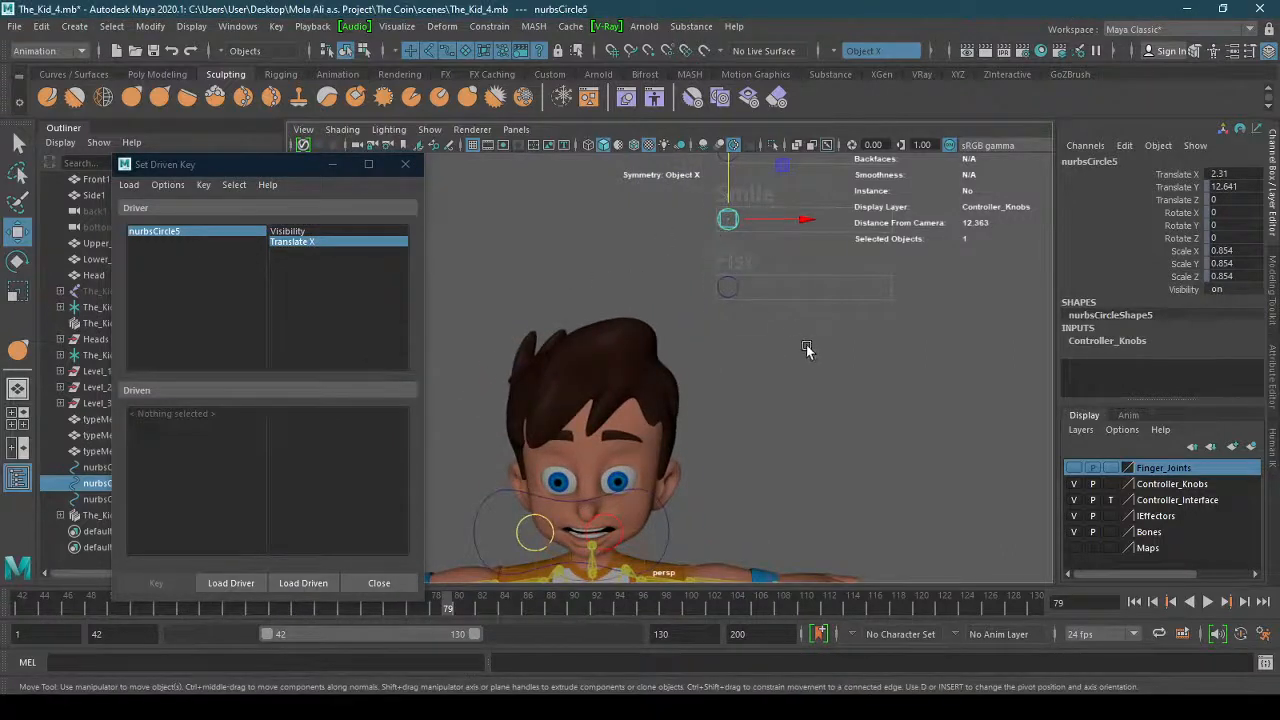
{"action": "scroll", "coordinate": [806, 344], "scroll_direction": "down", "scroll_amount": 3}
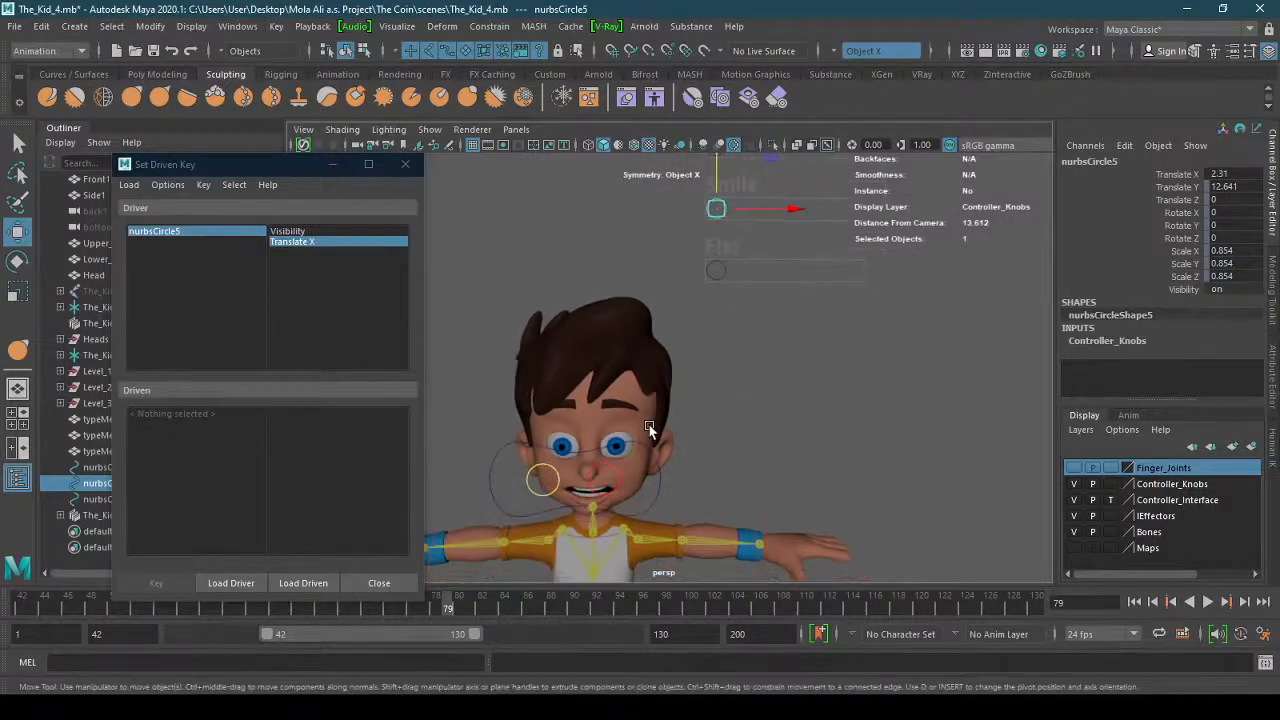
{"action": "left_click", "coordinate": [647, 425]}
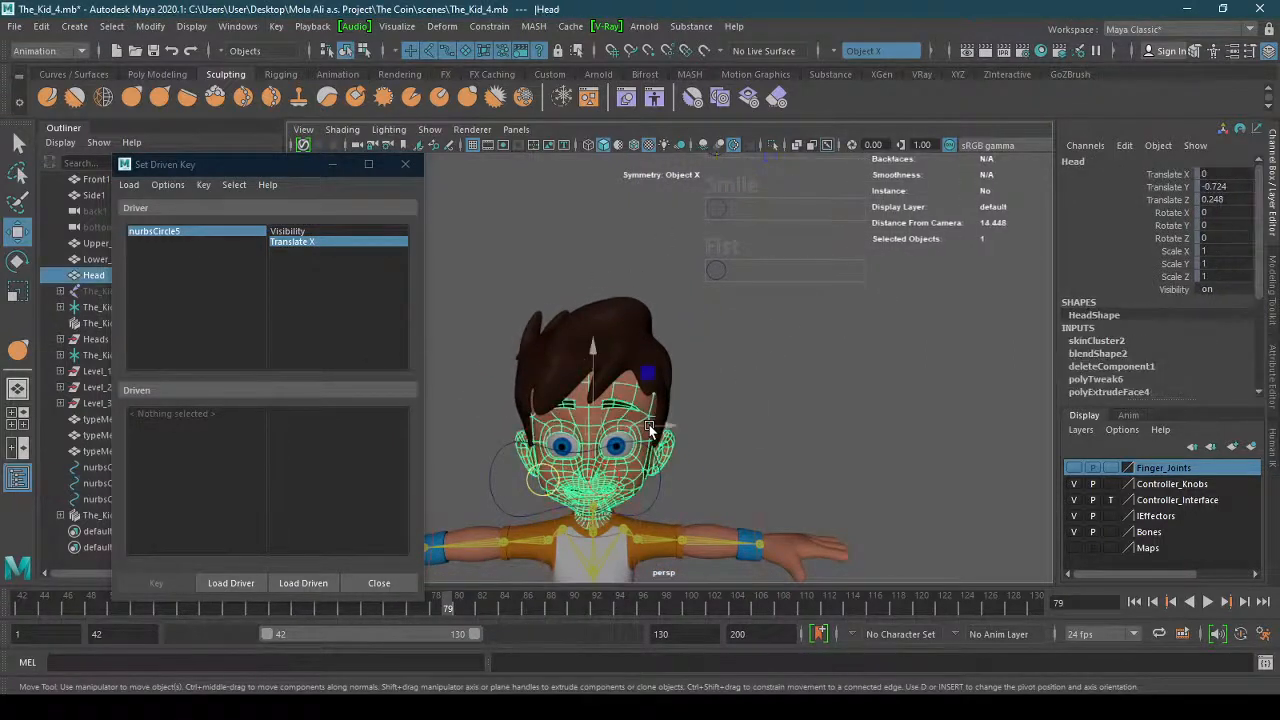
{"action": "left_click", "coordinate": [1110, 354]}
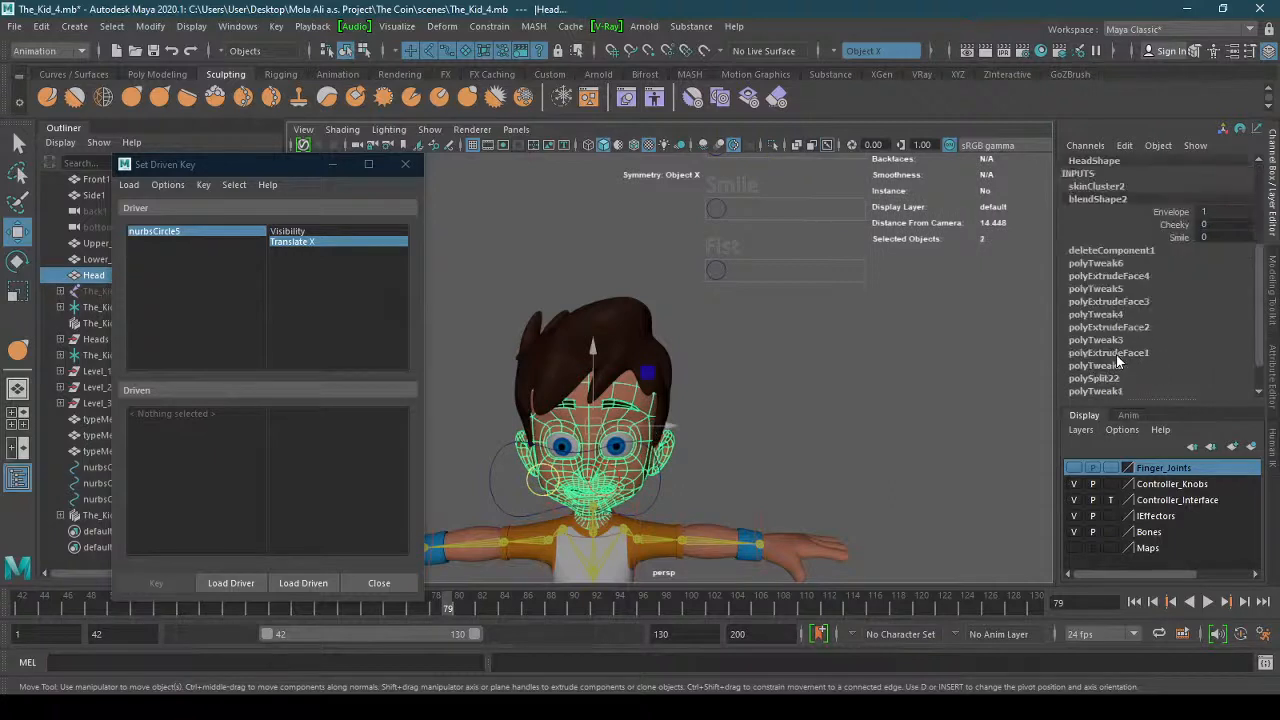
{"action": "left_click", "coordinate": [1177, 240]}
{"action": "scroll", "coordinate": [1265, 305], "scroll_direction": "up", "scroll_amount": 2}
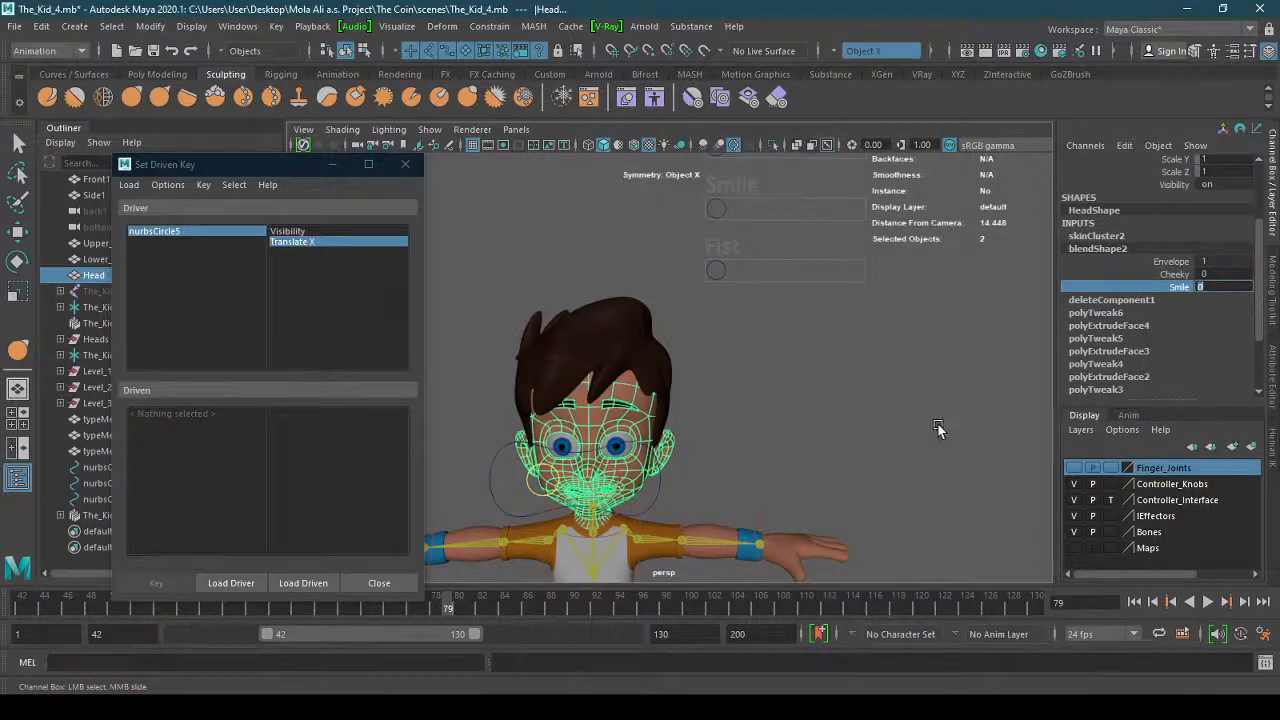
{"action": "left_click", "coordinate": [300, 581]}
{"action": "left_click", "coordinate": [178, 417]}
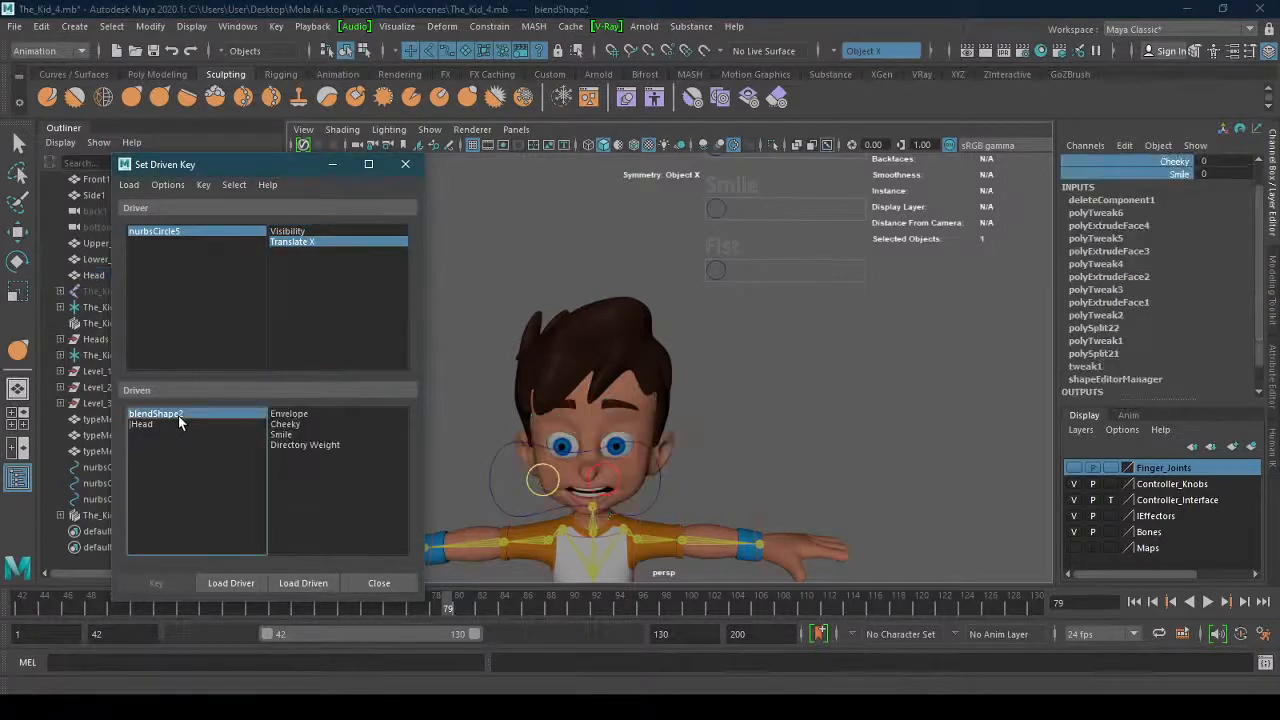
{"action": "left_click", "coordinate": [300, 434]}
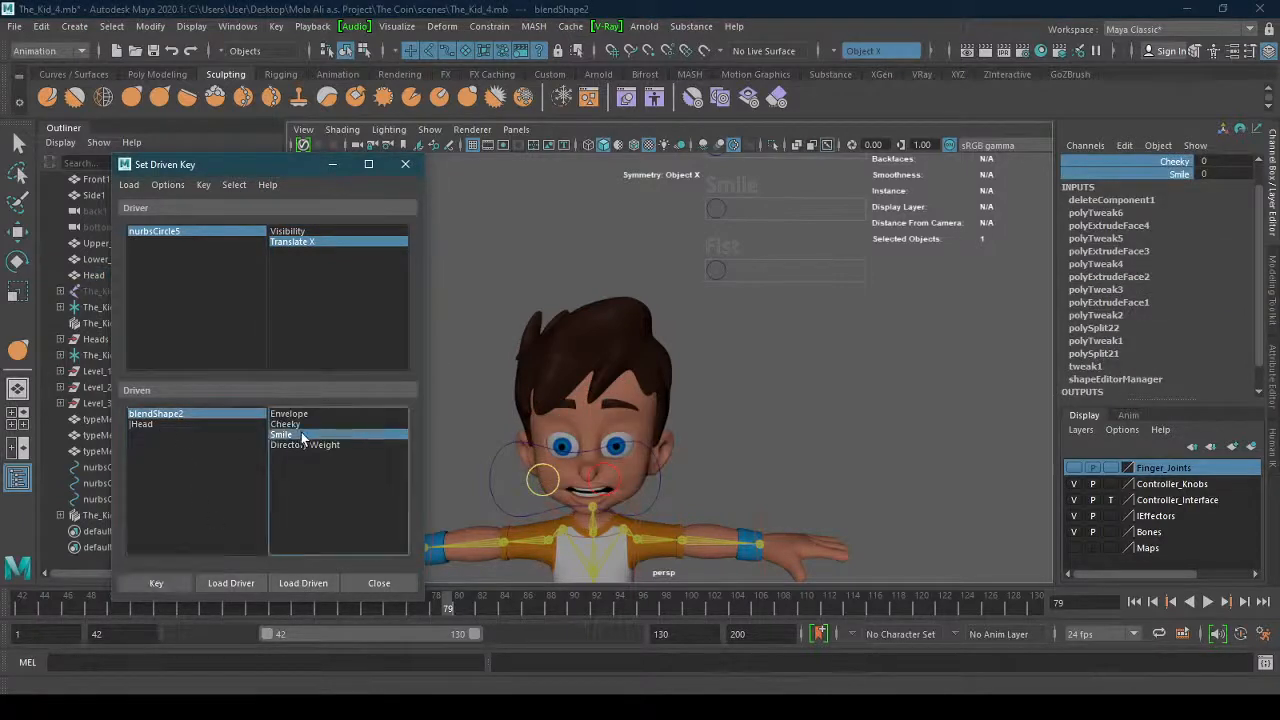
{"action": "left_click", "coordinate": [185, 411]}
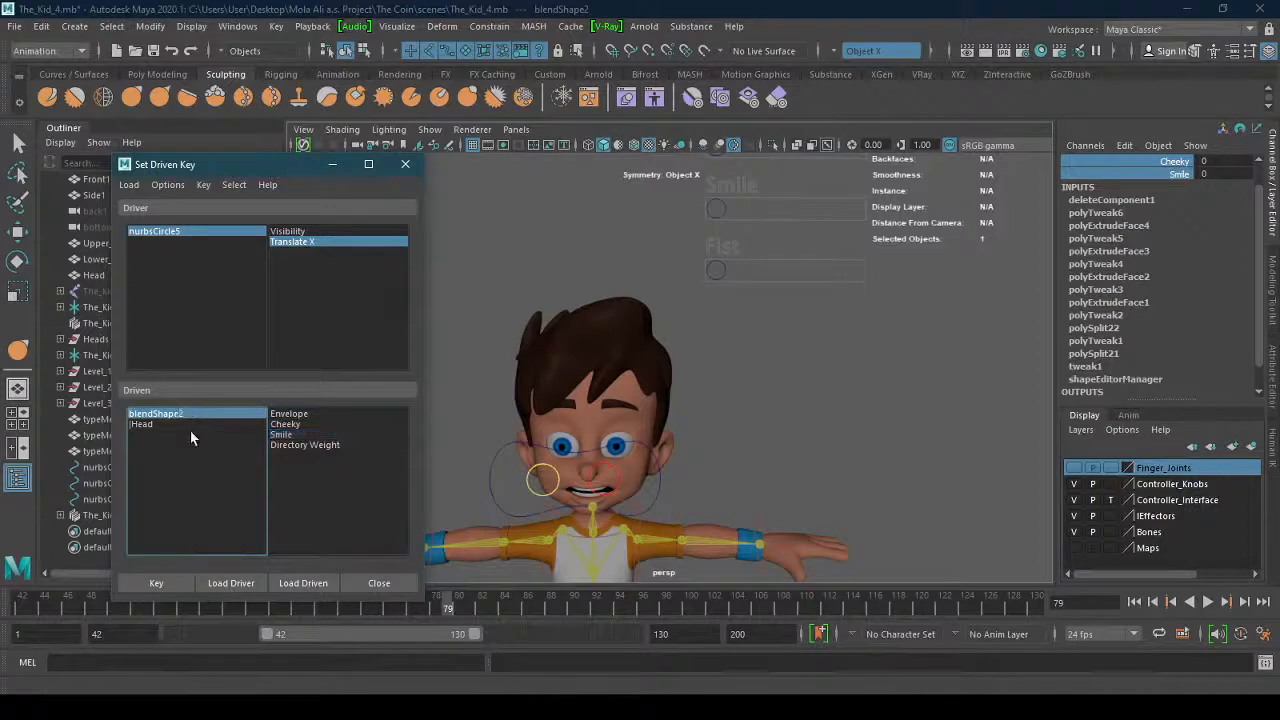
{"action": "left_click", "coordinate": [300, 434]}
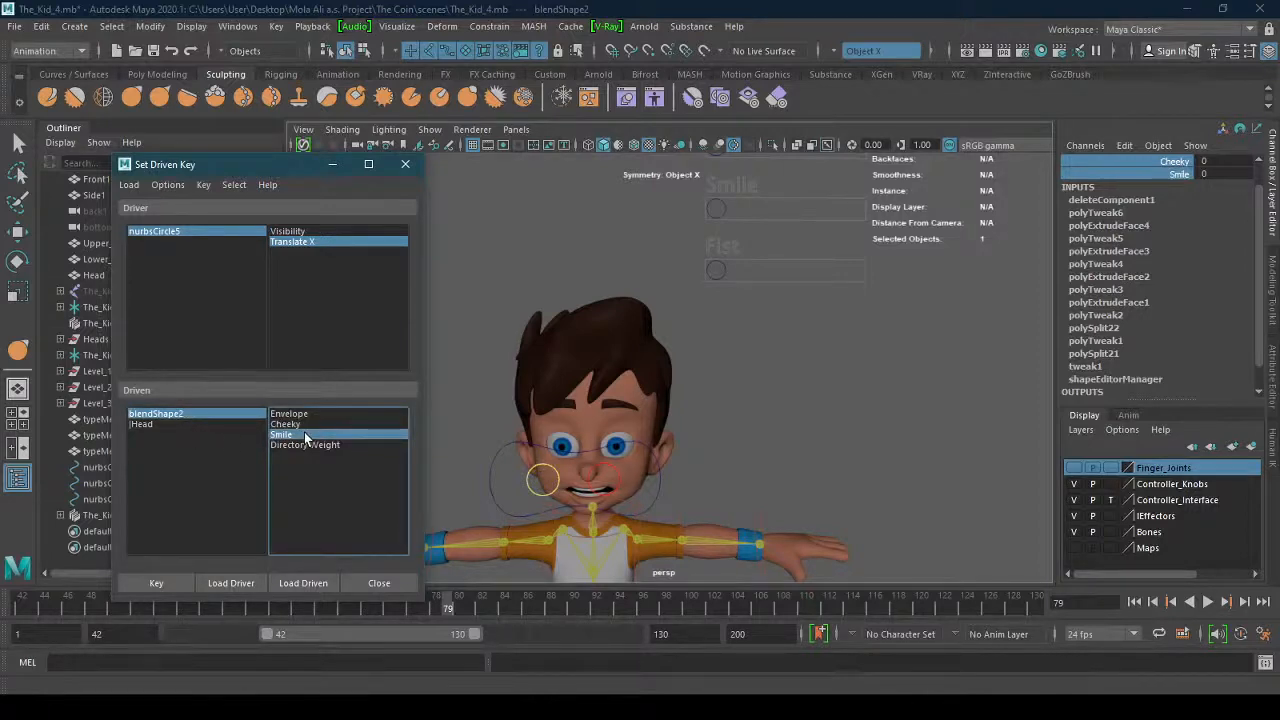
{"action": "right_click_drag", "start_coordinate": [745, 318], "coordinate": [697, 297], "text": "alt"}
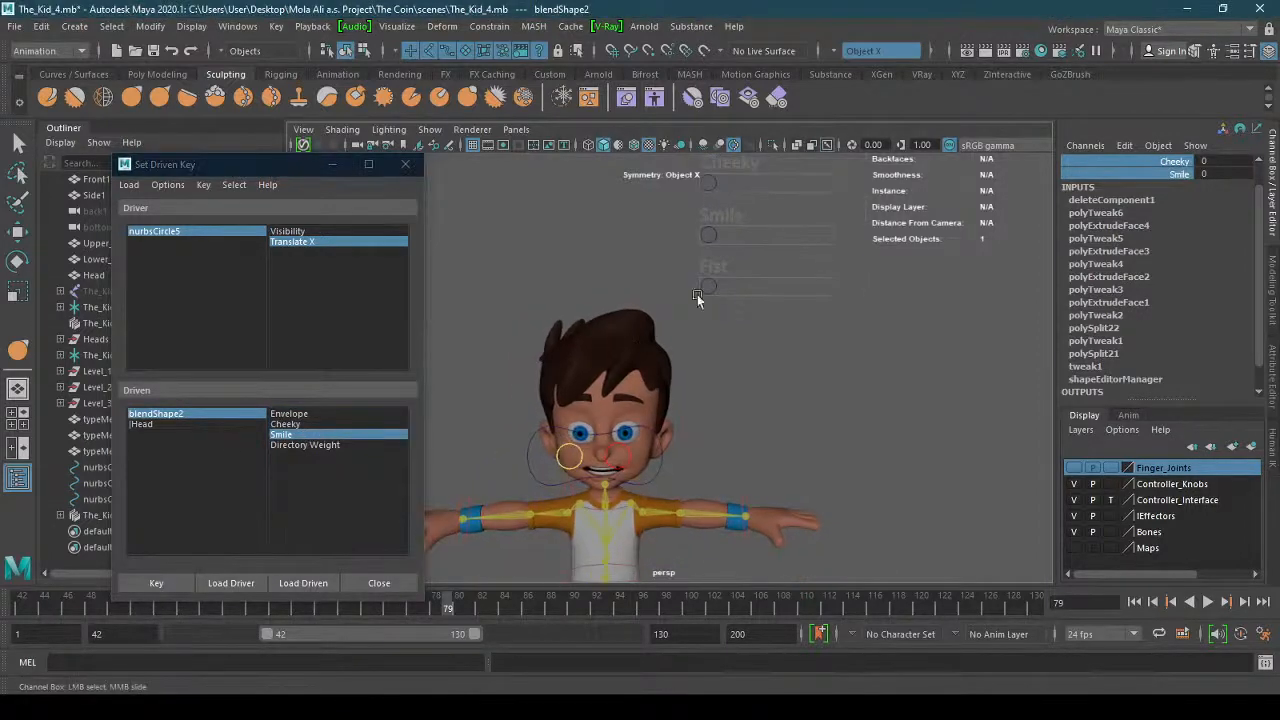
Key the Head's blendShape2 Smile value of 0 against the Smile knob at the start of its slider.
{"action": "left_click", "coordinate": [710, 234]}
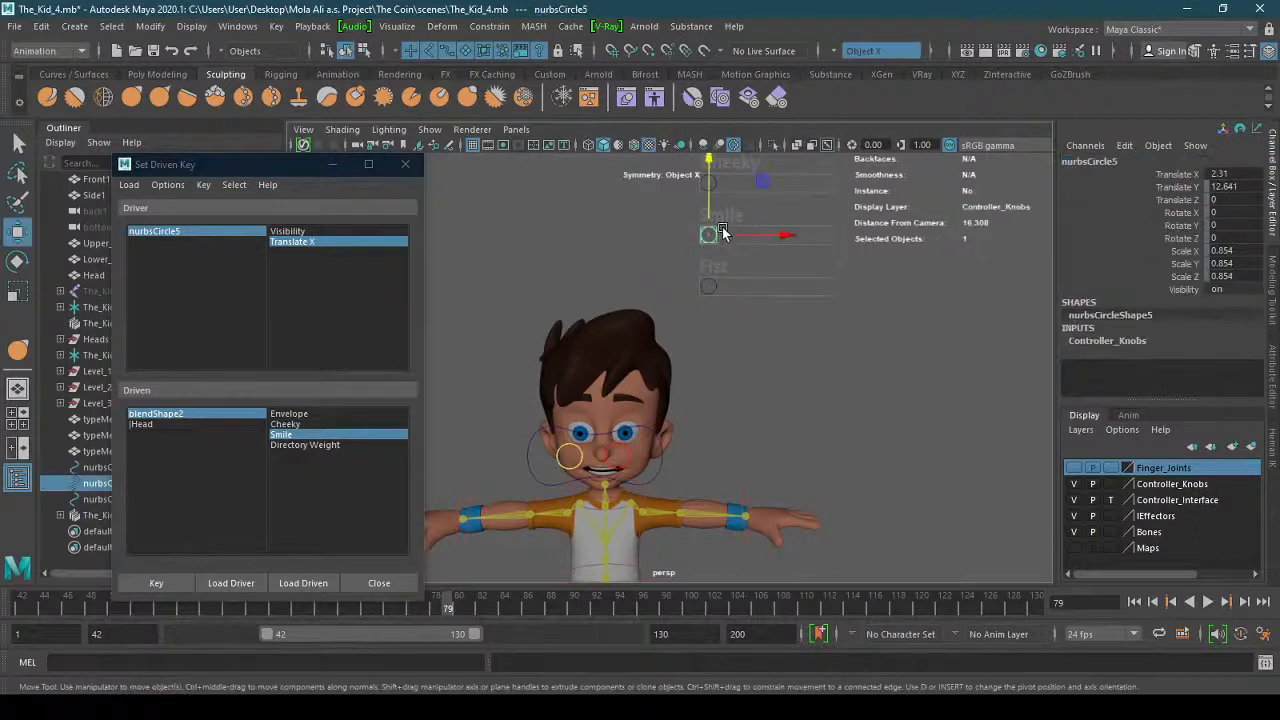
{"action": "left_click", "coordinate": [346, 437]}
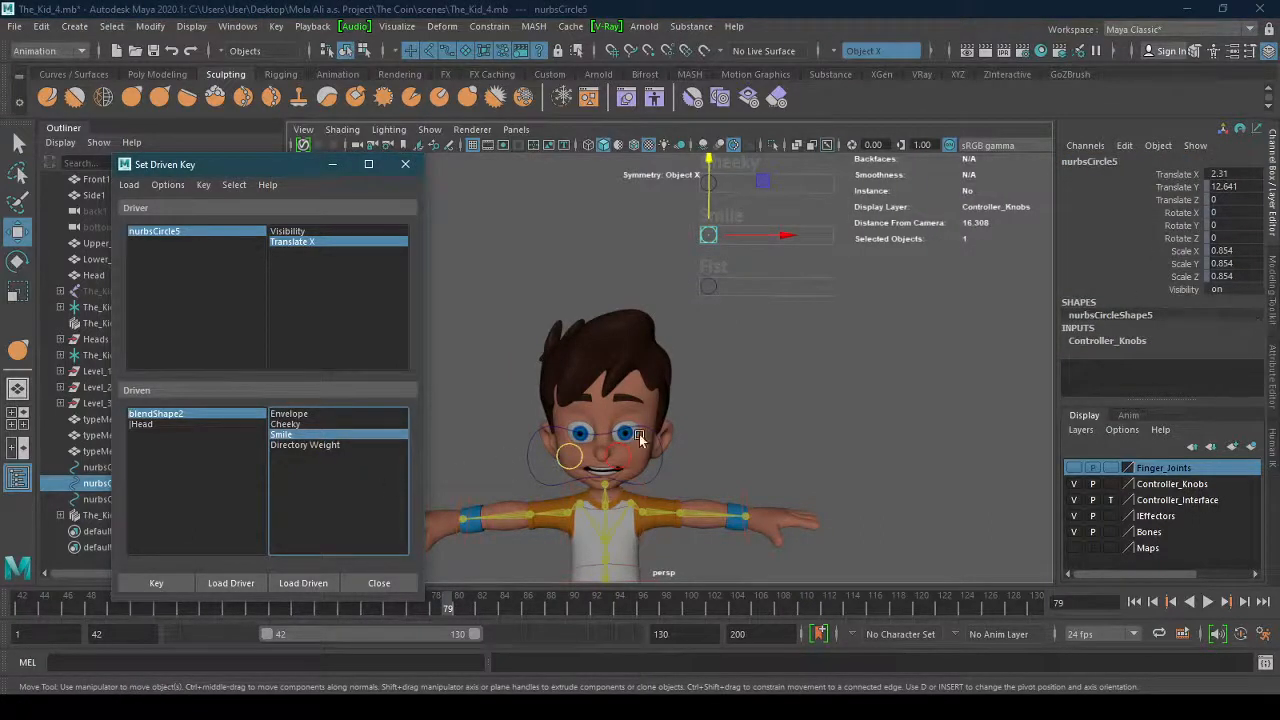
{"action": "left_click", "coordinate": [649, 409]}
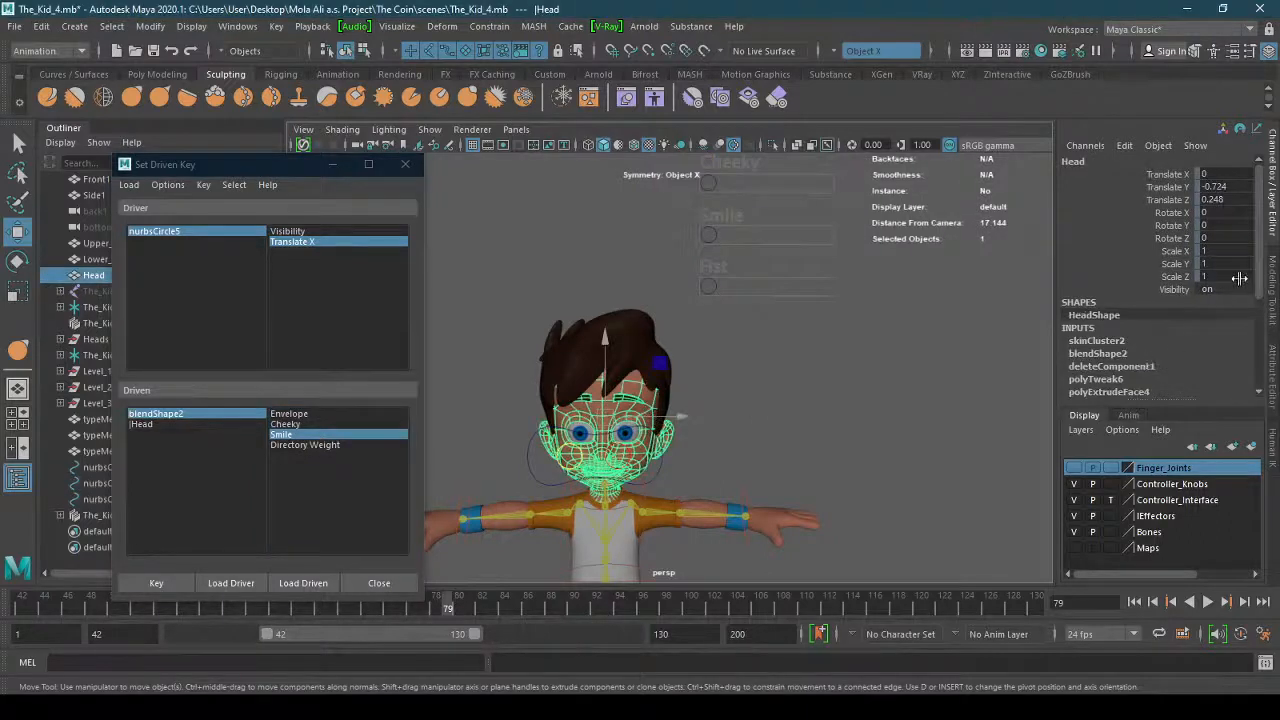
{"action": "scroll", "coordinate": [1133, 285], "scroll_direction": "down", "scroll_amount": 3}
{"action": "left_click", "coordinate": [1133, 281]}
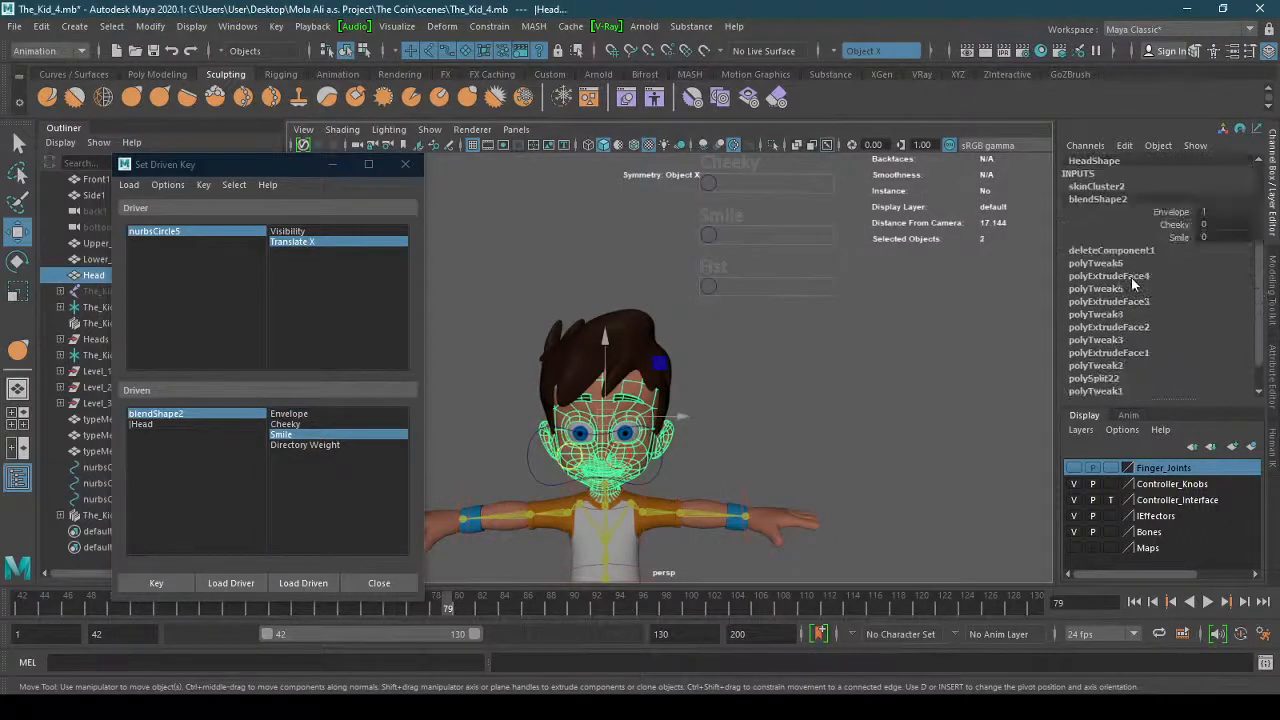
{"action": "left_click", "coordinate": [1170, 237]}
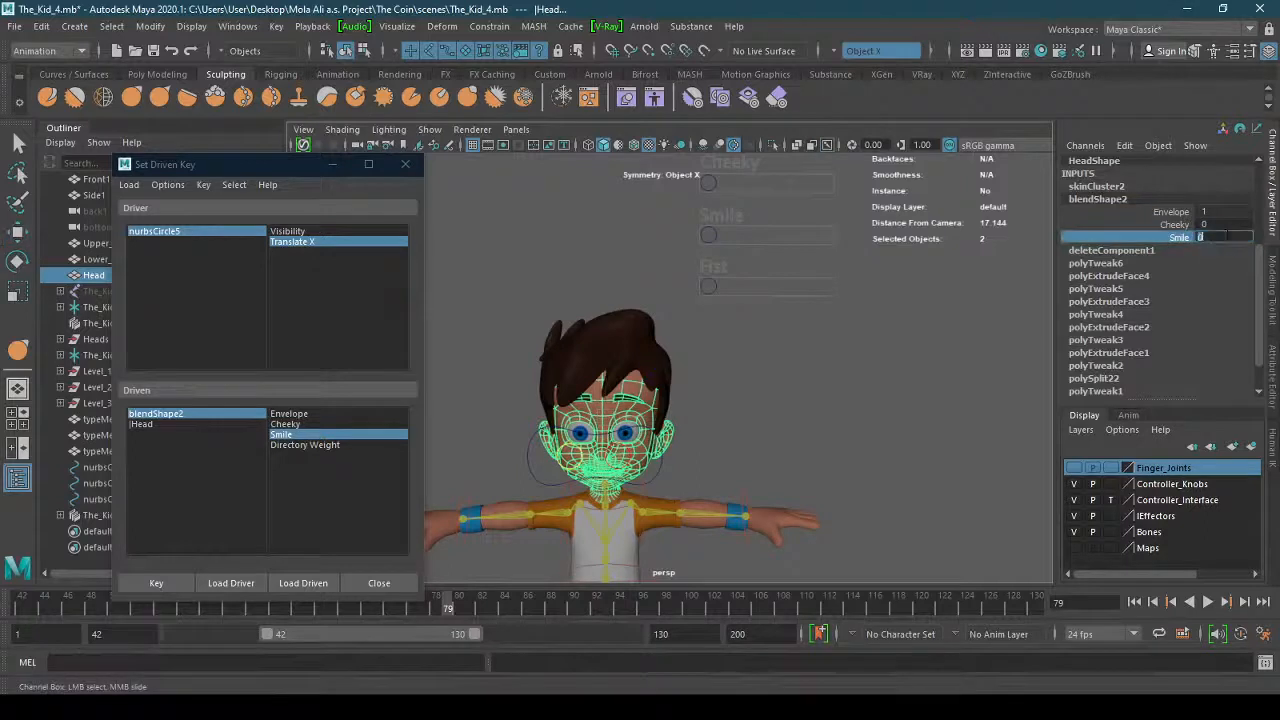
{"action": "left_click", "coordinate": [157, 583]}
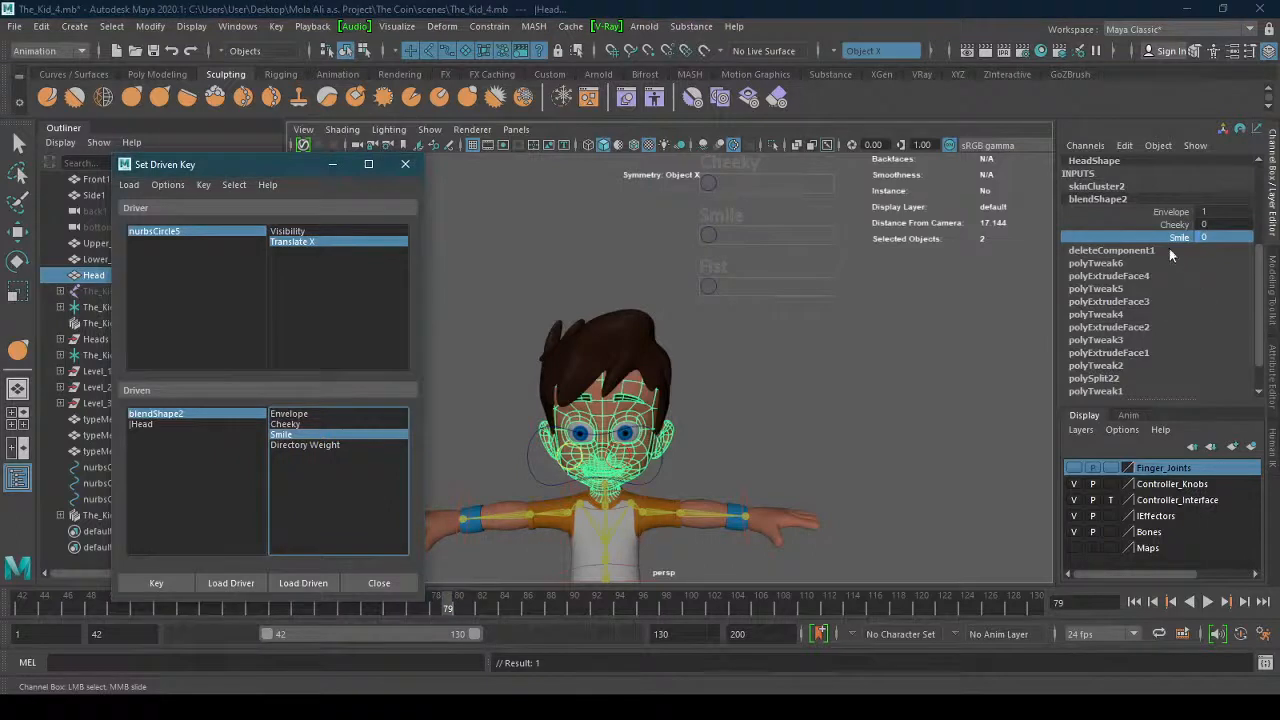
Move the Smile knob along X to the far end of its slider, at Translate X 4.88.
{"action": "middle_click_drag", "start_coordinate": [811, 349], "coordinate": [808, 386], "text": "alt"}
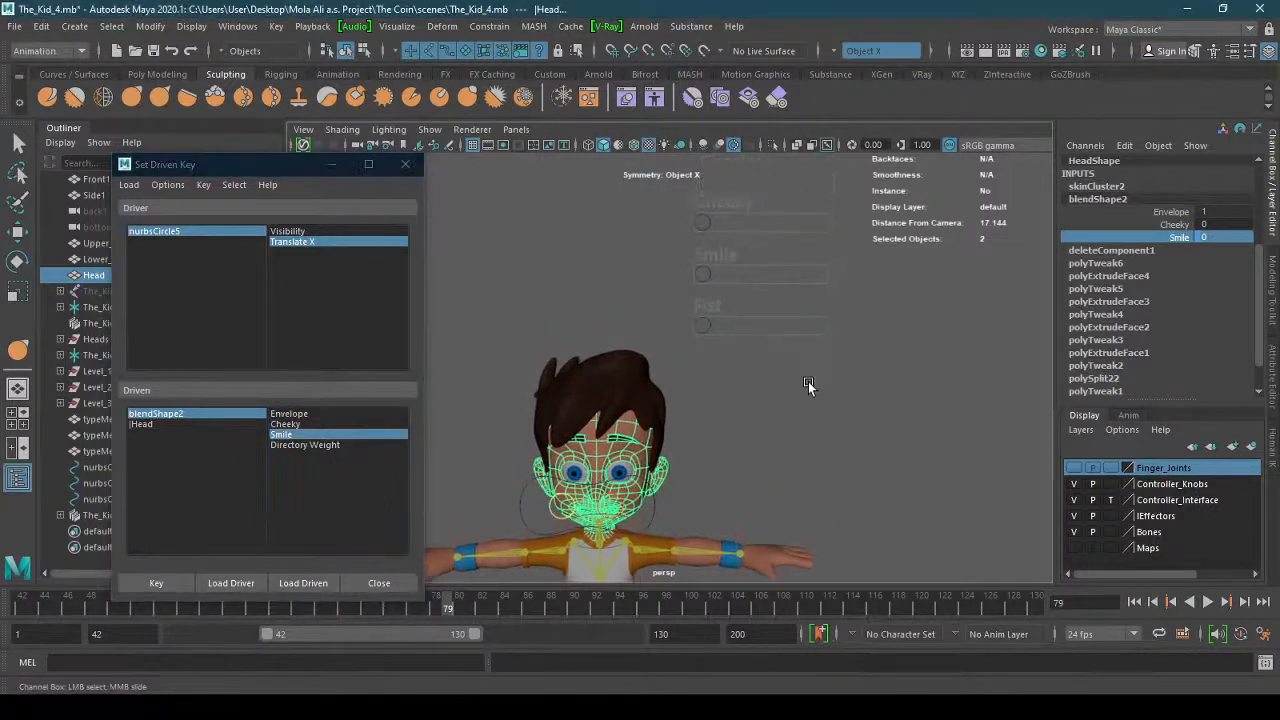
{"action": "left_click", "coordinate": [705, 278]}
{"action": "key", "text": "w"}
{"action": "left_click_drag", "start_coordinate": [764, 273], "coordinate": [909, 274]}
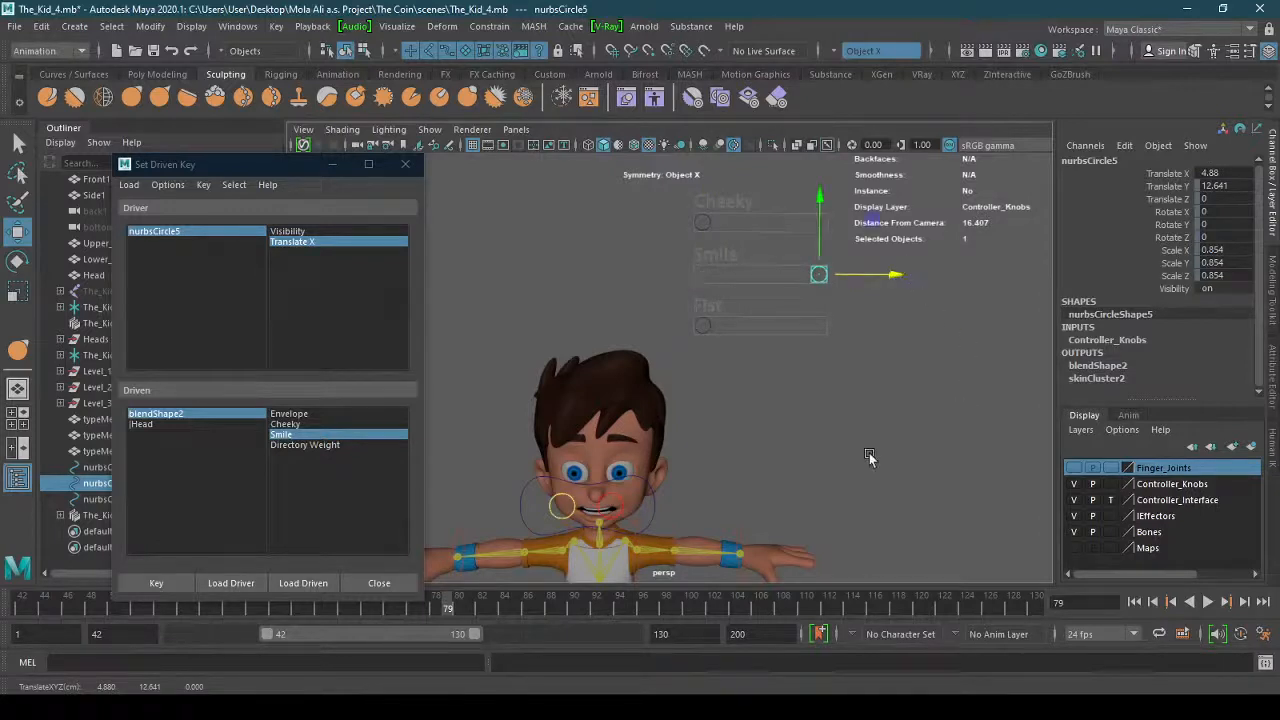
Set the Head's blendShape2 Smile value to 1 and key it against the Smile knob's end position.
{"action": "left_click", "coordinate": [646, 465]}
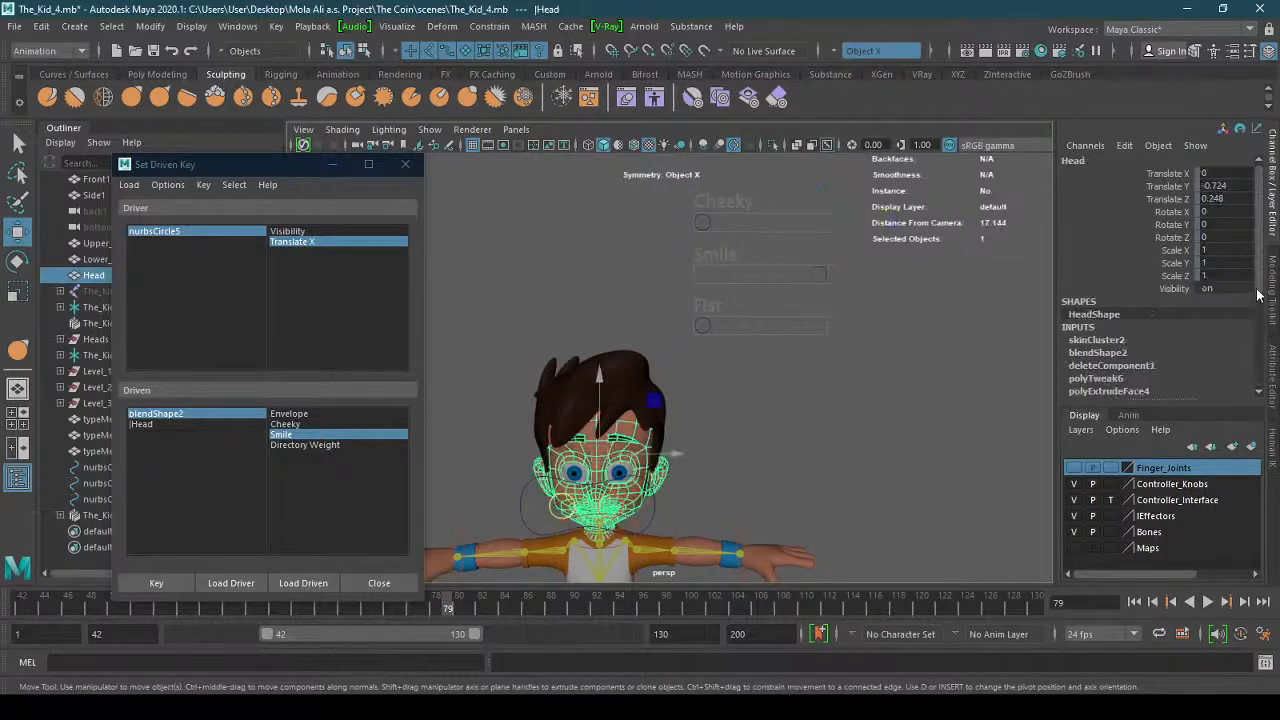
{"action": "scroll", "coordinate": [1255, 342], "scroll_direction": "down", "scroll_amount": 4}
{"action": "scroll", "coordinate": [1255, 342], "scroll_direction": "down", "scroll_amount": 2}
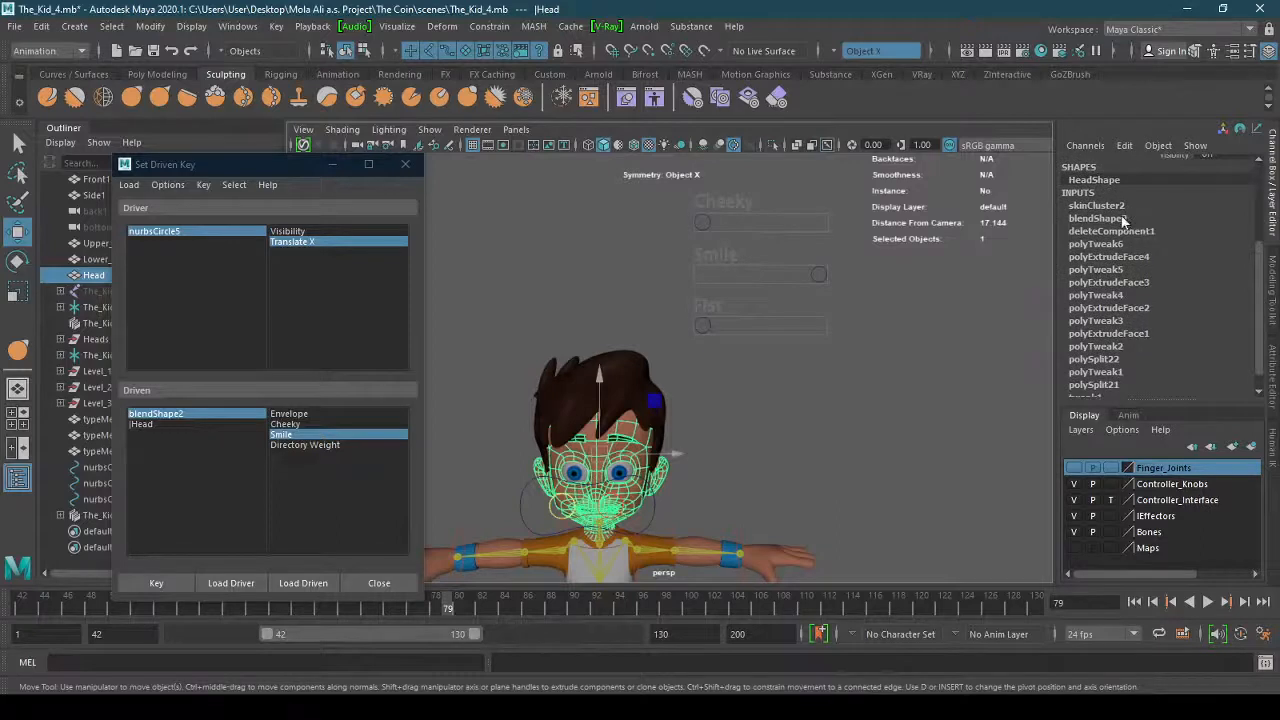
{"action": "left_click", "coordinate": [1118, 222]}
{"action": "double_click", "coordinate": [1224, 237]}
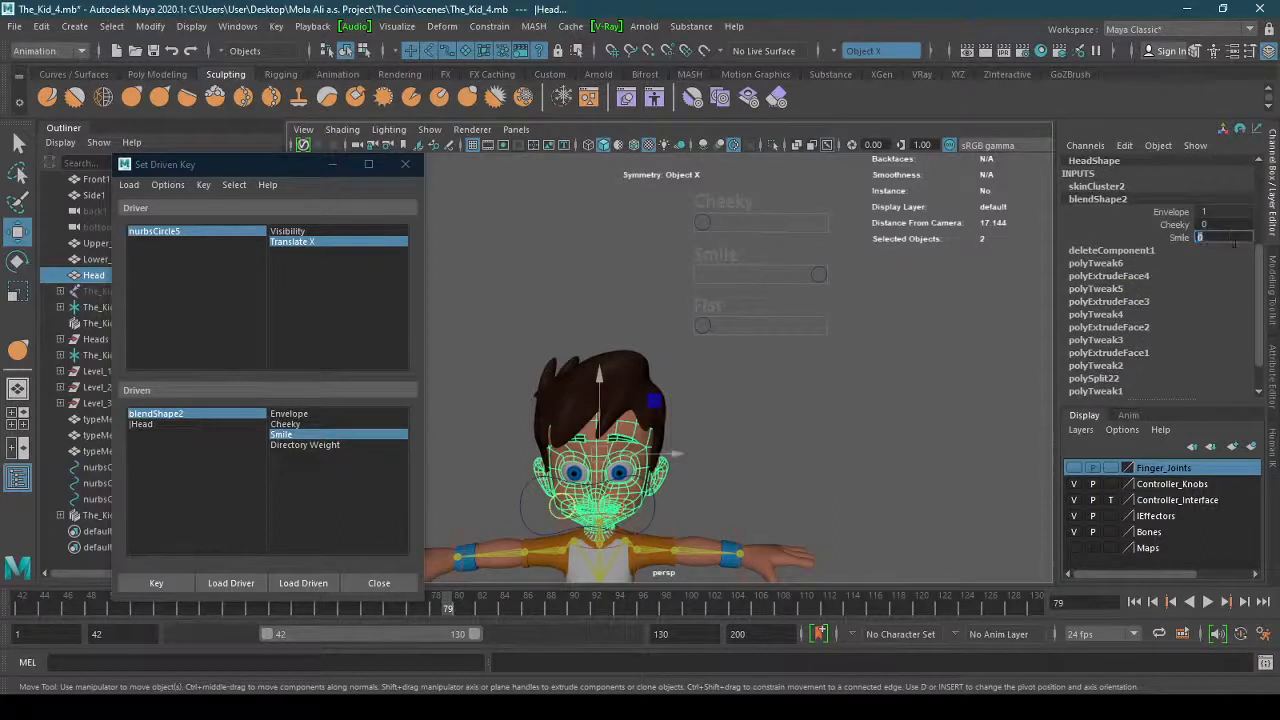
{"action": "type", "text": "1"}
{"action": "key", "text": "Return"}
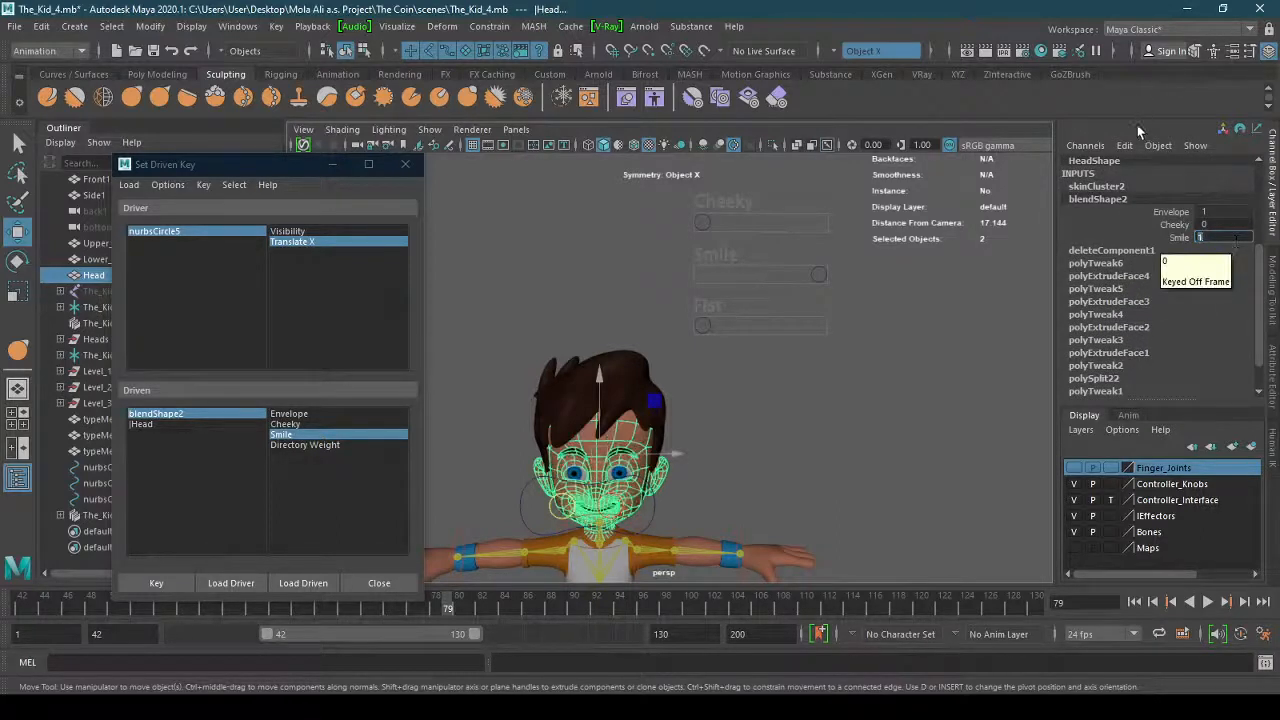
{"action": "right_click_drag", "start_coordinate": [462, 517], "coordinate": [666, 492], "text": "alt"}
{"action": "middle_click_drag", "start_coordinate": [666, 492], "coordinate": [730, 380], "text": "alt"}
{"action": "right_click_drag", "start_coordinate": [730, 380], "coordinate": [897, 362], "text": "alt"}
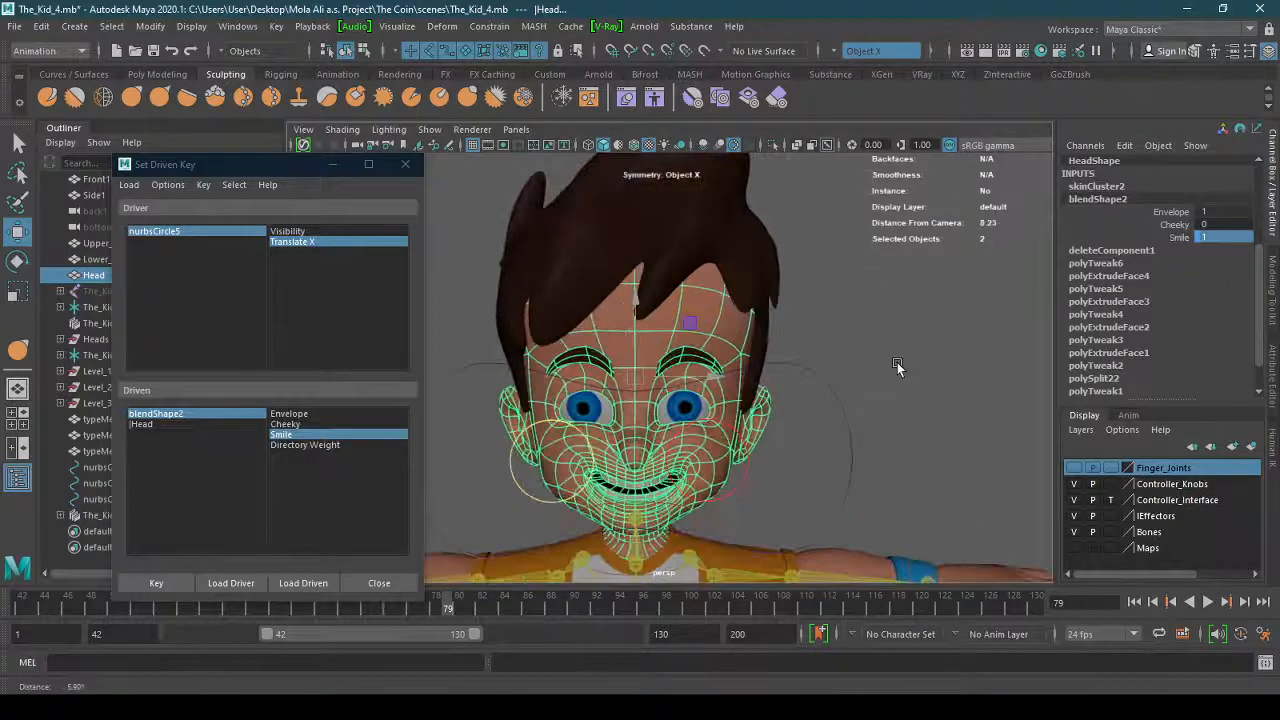
{"action": "left_click", "coordinate": [171, 583]}
Slide the Smile knob back to the start of its slider, at Translate X 2.31.
{"action": "right_click_drag", "start_coordinate": [786, 371], "coordinate": [534, 391], "text": "alt"}
{"action": "middle_click_drag", "start_coordinate": [731, 313], "coordinate": [713, 372], "text": "alt"}
{"action": "left_click", "coordinate": [800, 412]}
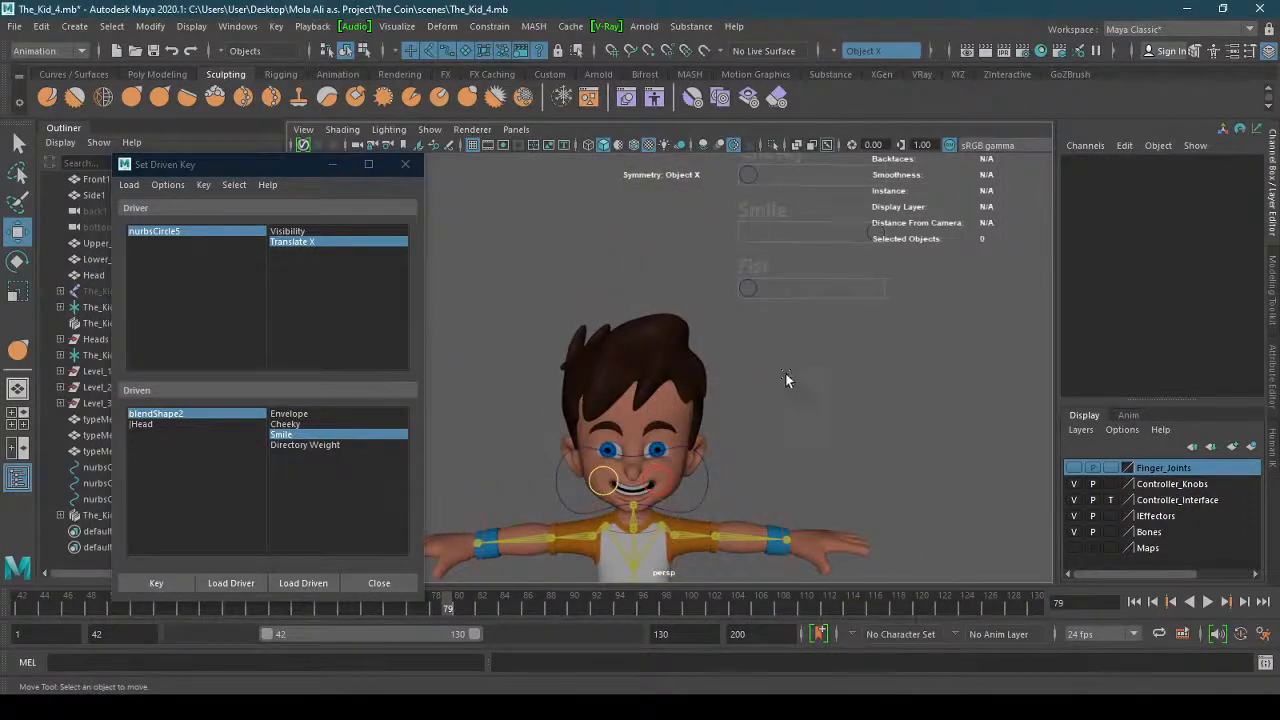
{"action": "left_click_drag", "start_coordinate": [786, 374], "coordinate": [745, 365], "text": "alt"}
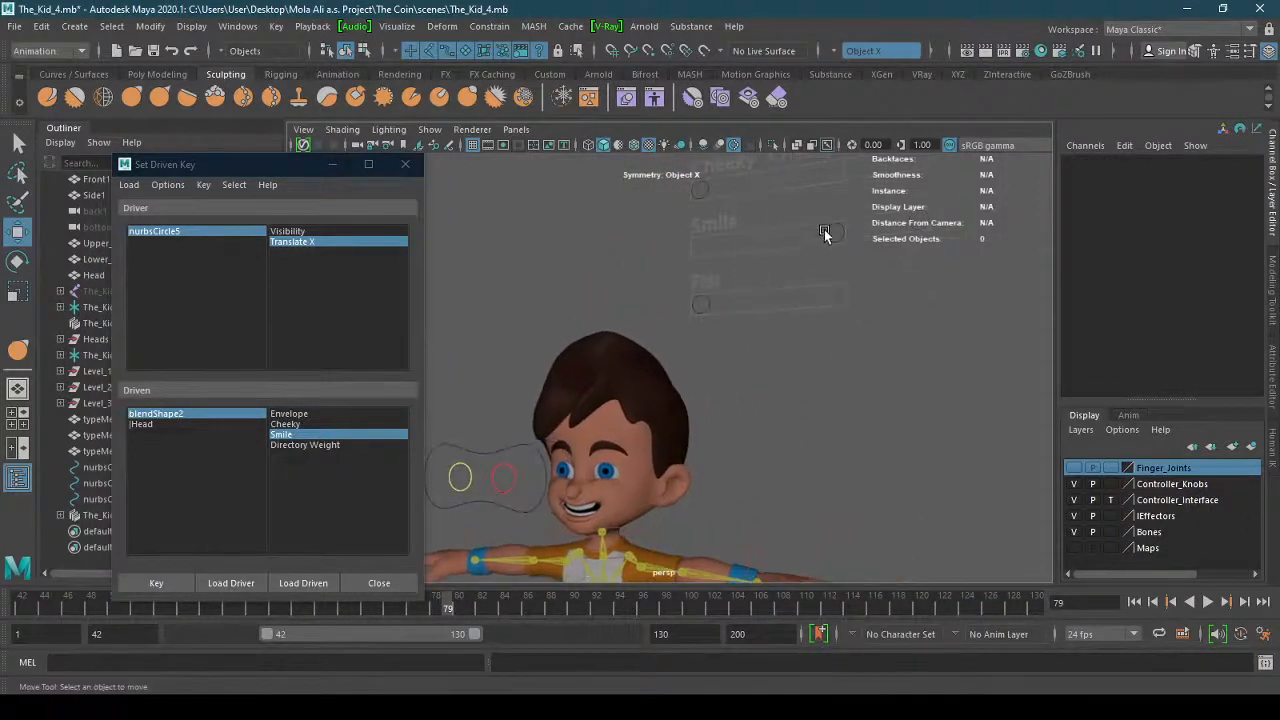
{"action": "left_click", "coordinate": [826, 231]}
{"action": "left_click_drag", "start_coordinate": [903, 245], "coordinate": [772, 248]}
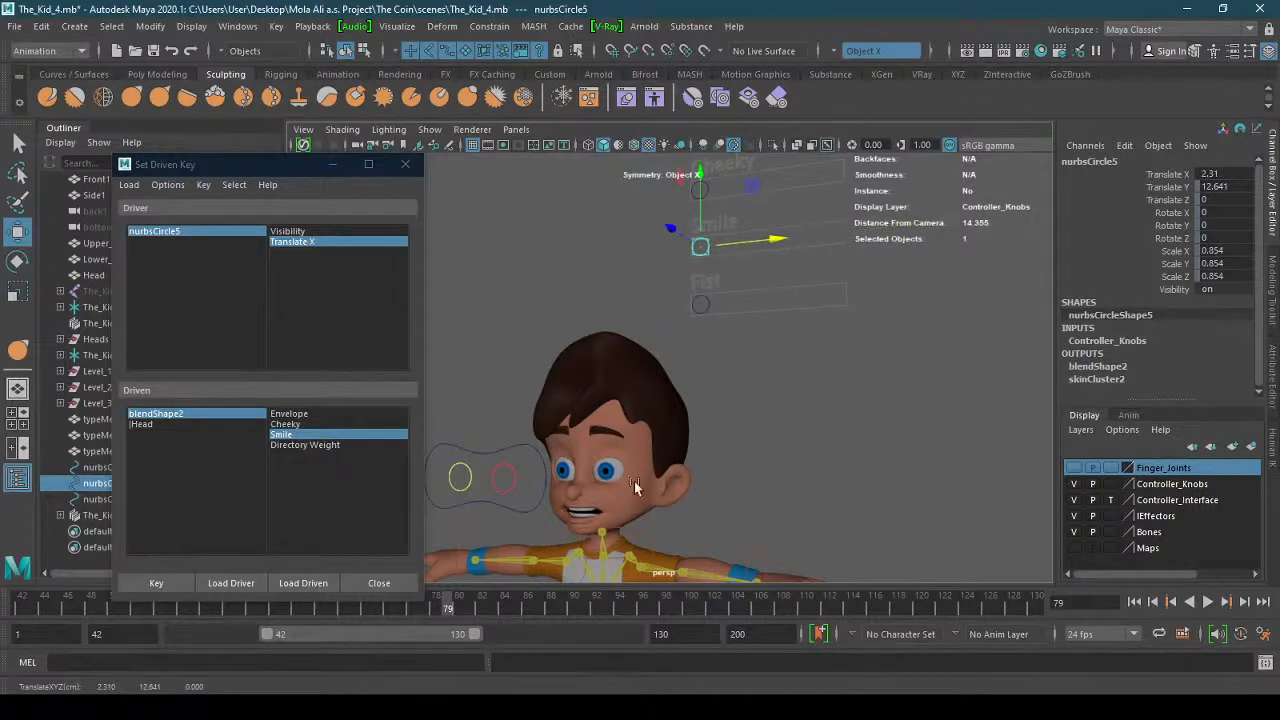
Check the kid's mouth from a side angle while sliding the Smile knob and returning it to its start.
{"action": "left_click_drag", "start_coordinate": [660, 500], "coordinate": [650, 468], "text": "alt"}
{"action": "scroll", "coordinate": [705, 422], "scroll_direction": "up", "scroll_amount": 5}
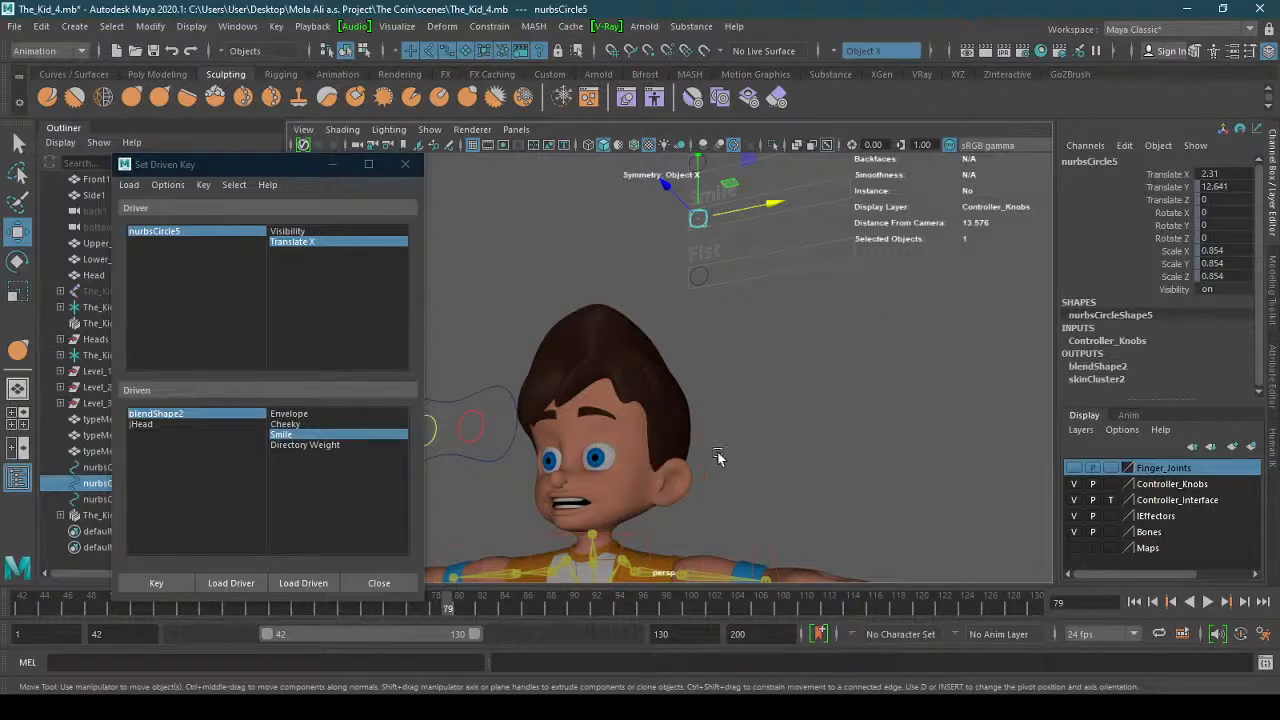
{"action": "scroll", "coordinate": [646, 411], "scroll_direction": "down", "scroll_amount": 3}
{"action": "left_click_drag", "start_coordinate": [646, 411], "coordinate": [672, 443], "text": "alt"}
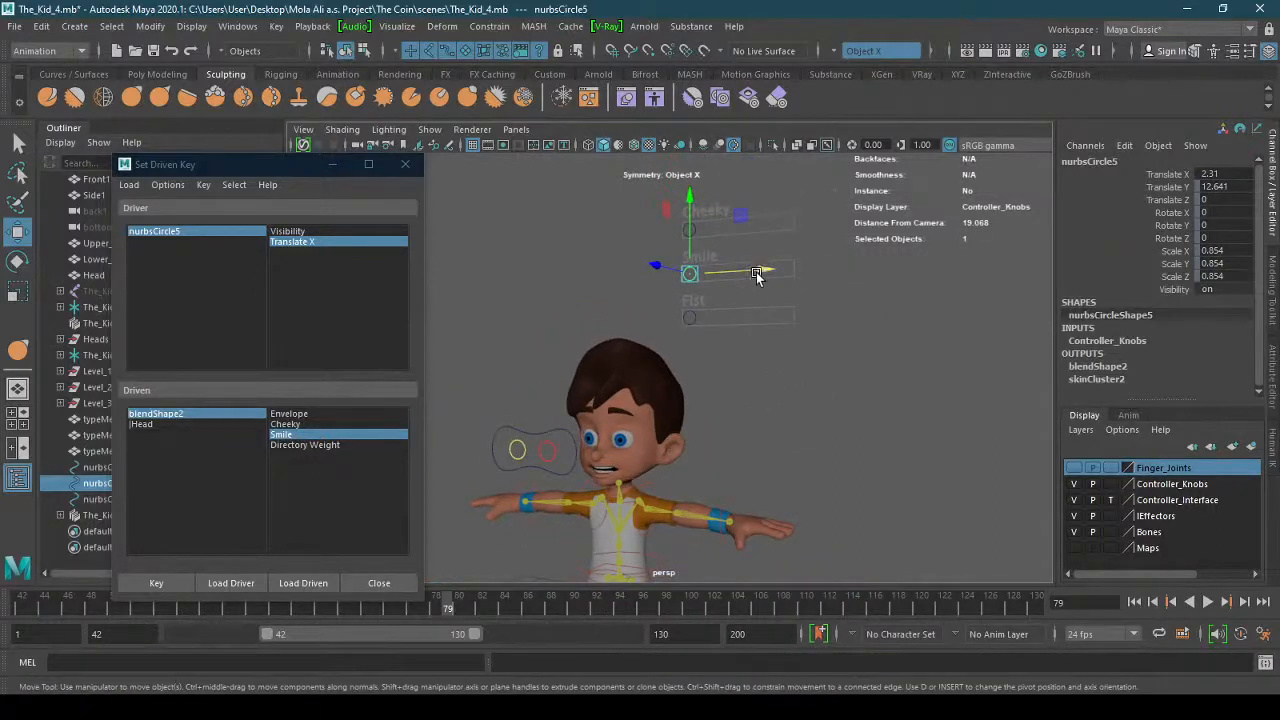
{"action": "left_click_drag", "start_coordinate": [757, 275], "coordinate": [684, 290]}
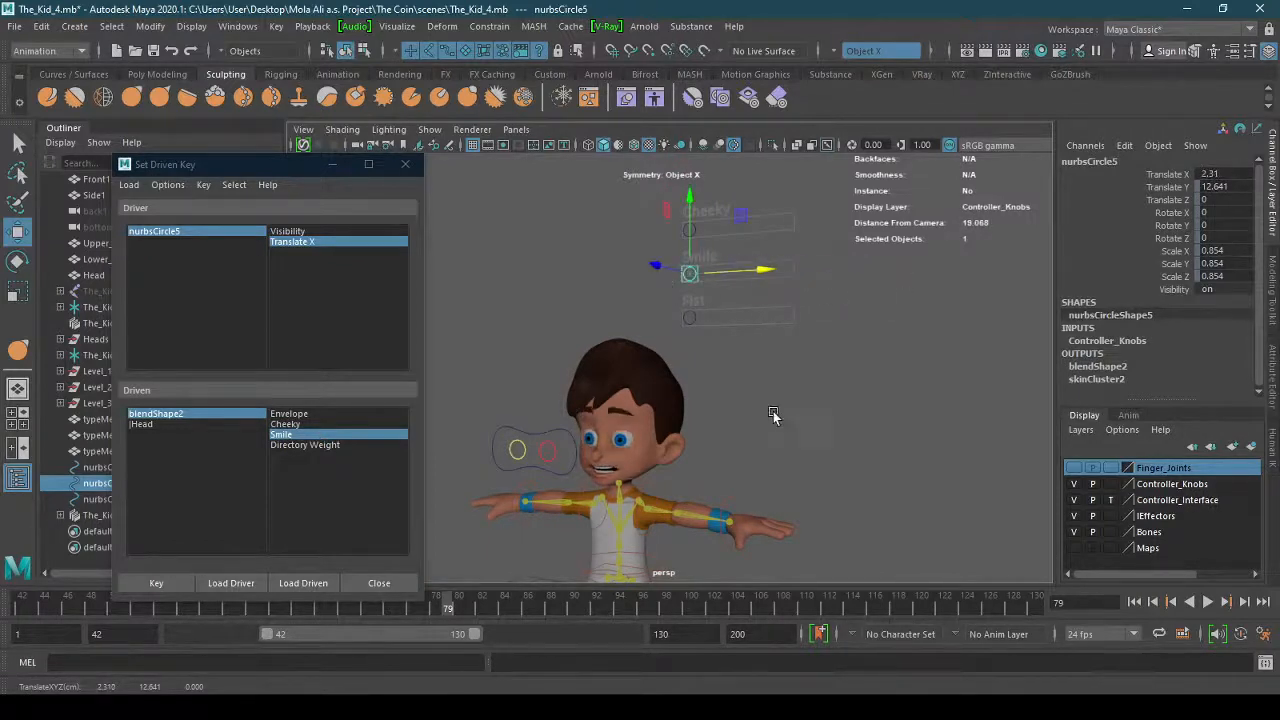
Load the Cheeky slider's knob curve as the driver, pairing its Translate X with blendShape2's Cheeky attribute as driven.
{"action": "mouse_move", "coordinate": [776, 416]}
{"action": "left_mouse_down", "text": "alt"}
{"action": "mouse_move", "coordinate": [841, 386]}
{"action": "mouse_move", "coordinate": [745, 407]}
{"action": "mouse_move", "coordinate": [770, 440]}
{"action": "mouse_move", "coordinate": [760, 427]}
{"action": "left_mouse_up", "text": "alt"}
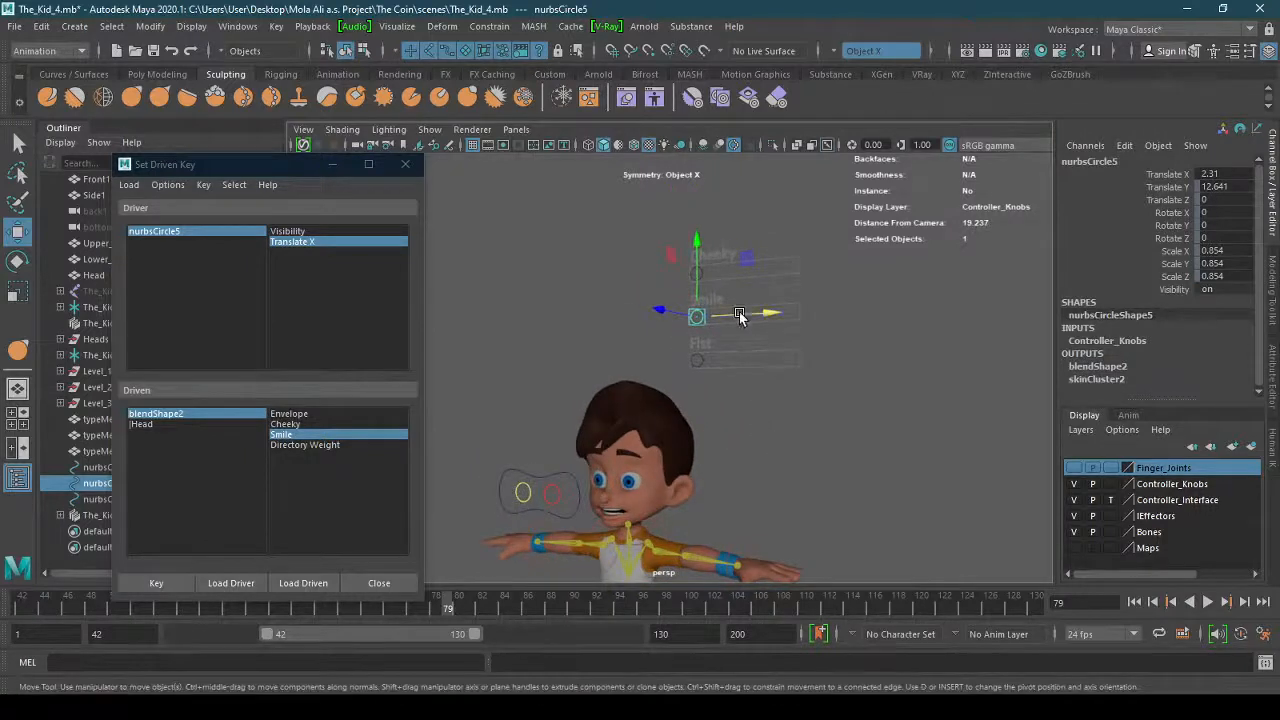
{"action": "left_click", "coordinate": [705, 282]}
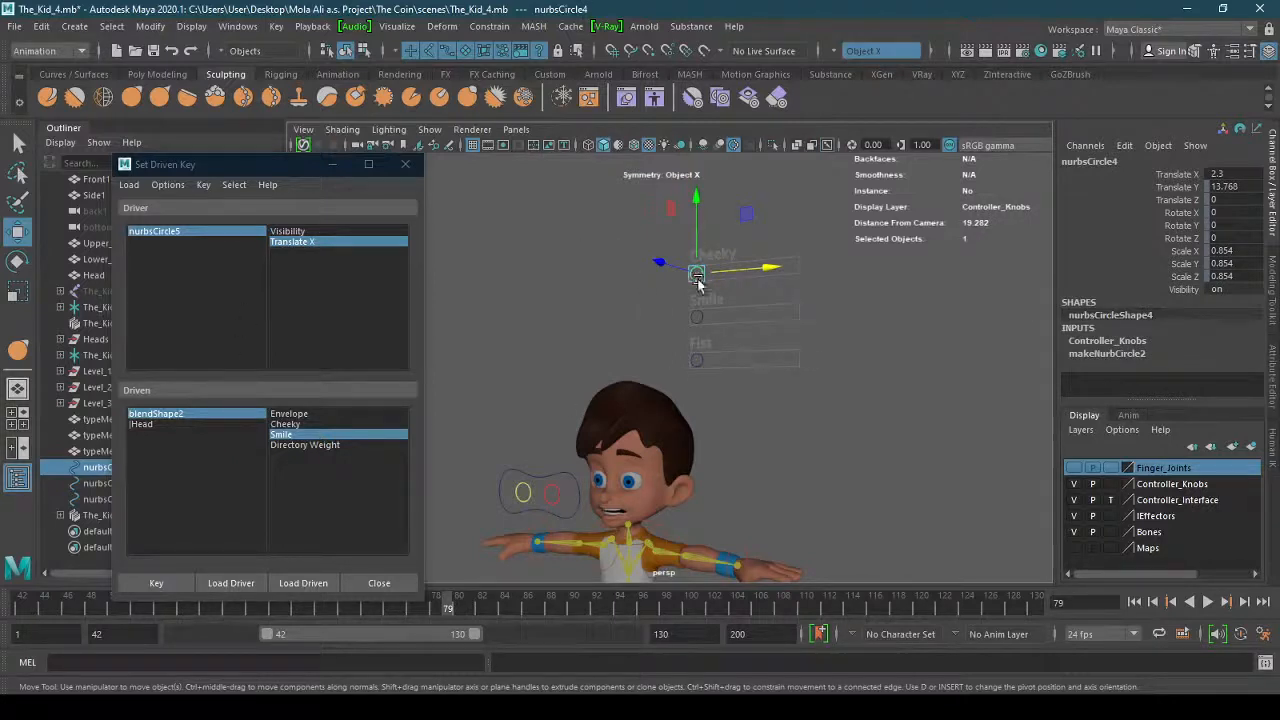
{"action": "left_click", "coordinate": [247, 586]}
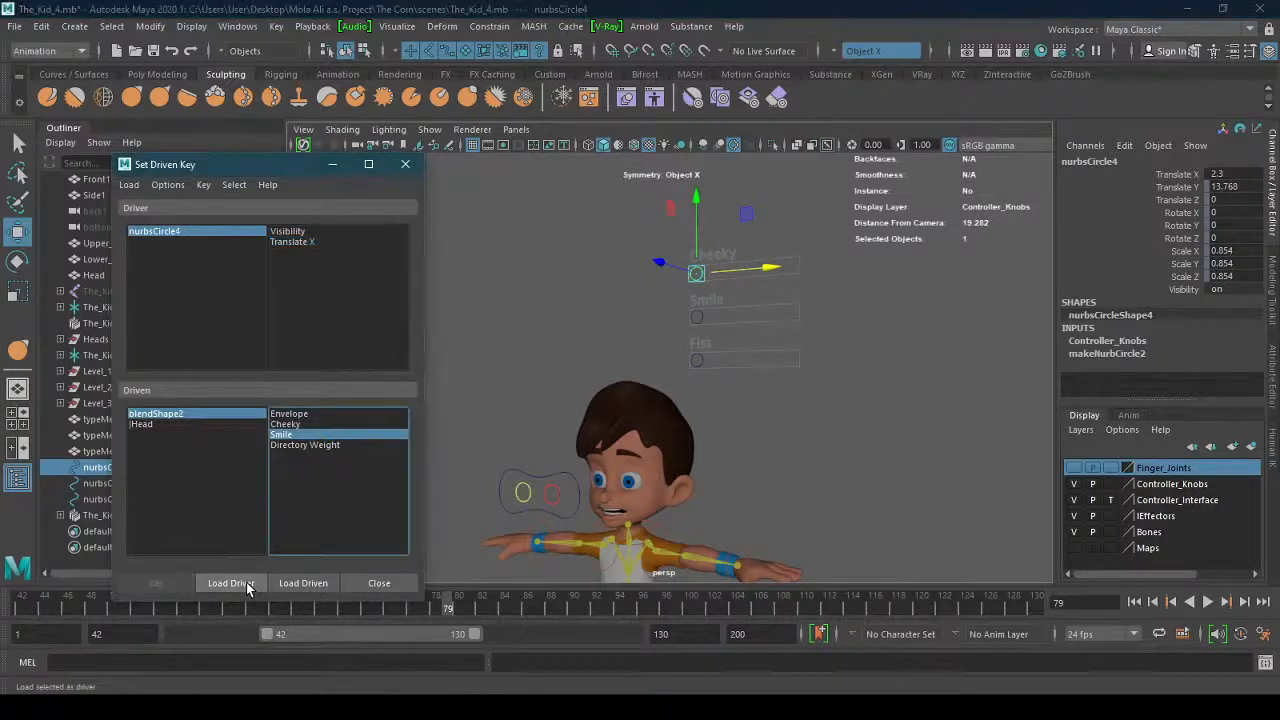
{"action": "left_click", "coordinate": [315, 425]}
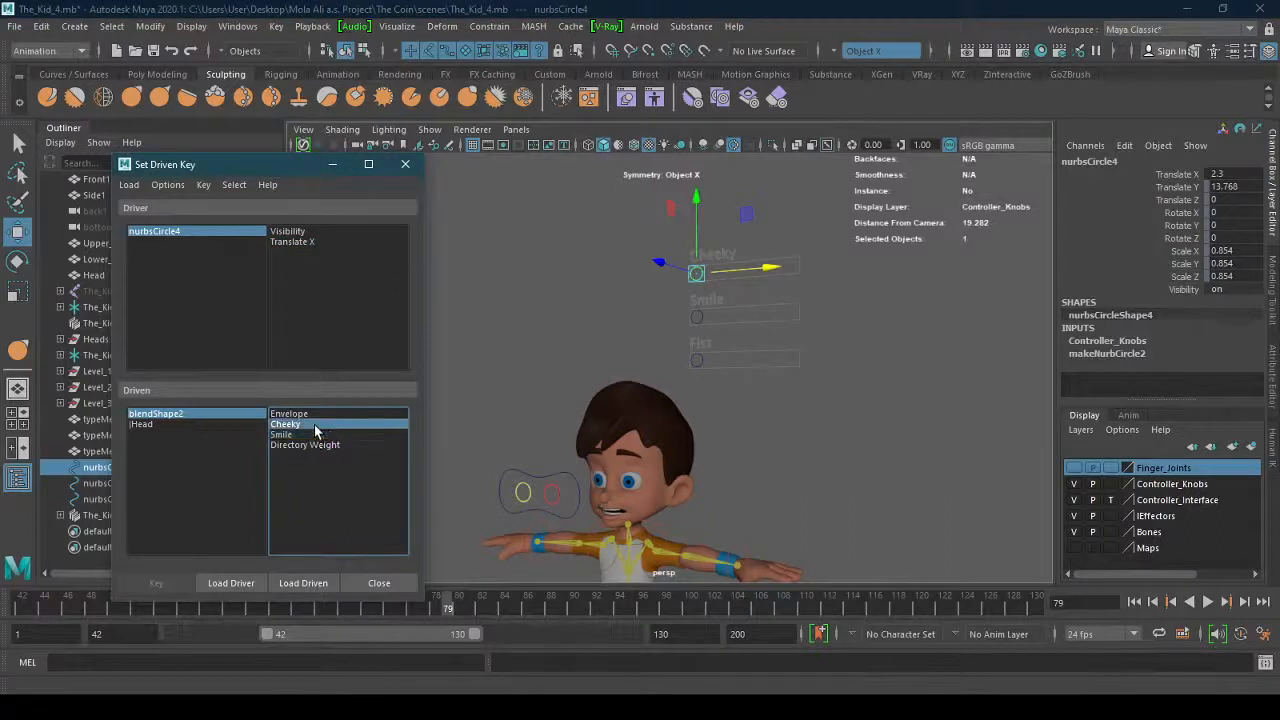
{"action": "left_click", "coordinate": [297, 241]}
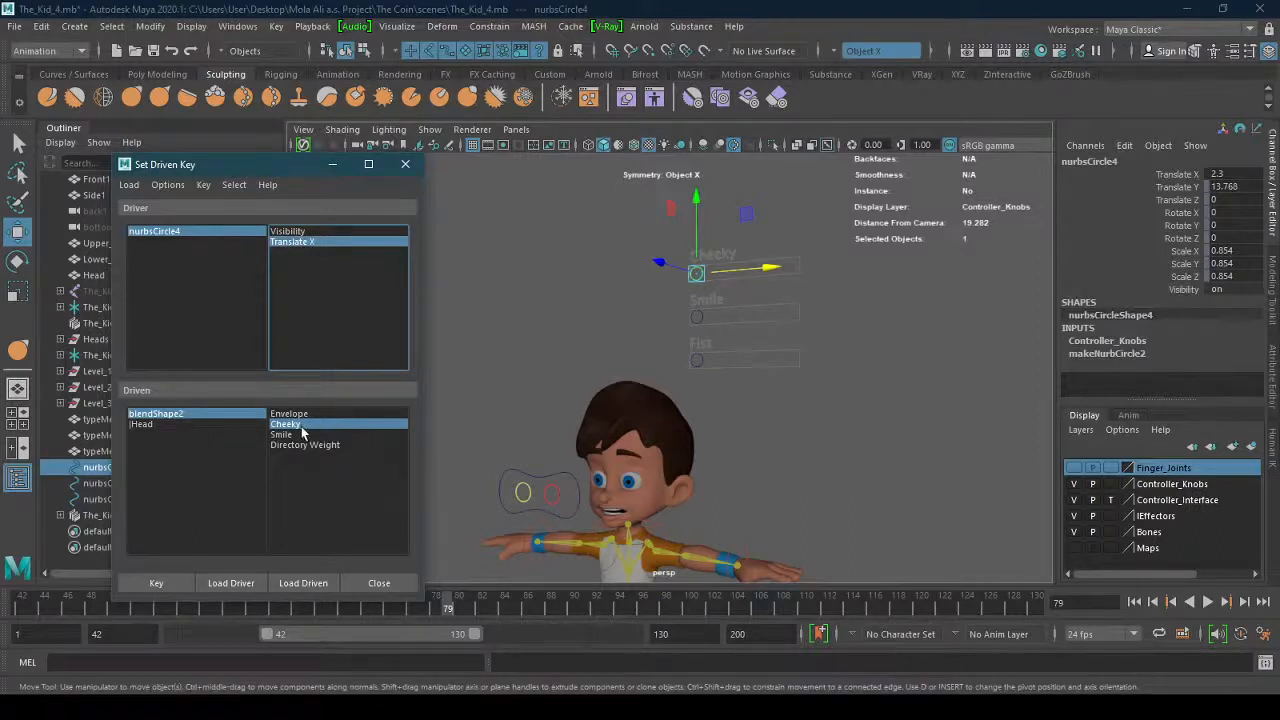
Key the Head's blendShape2 Cheeky value of 0 against the Cheeky knob at the start of its slider.
{"action": "scroll", "coordinate": [768, 545], "scroll_direction": "up", "scroll_amount": 6}
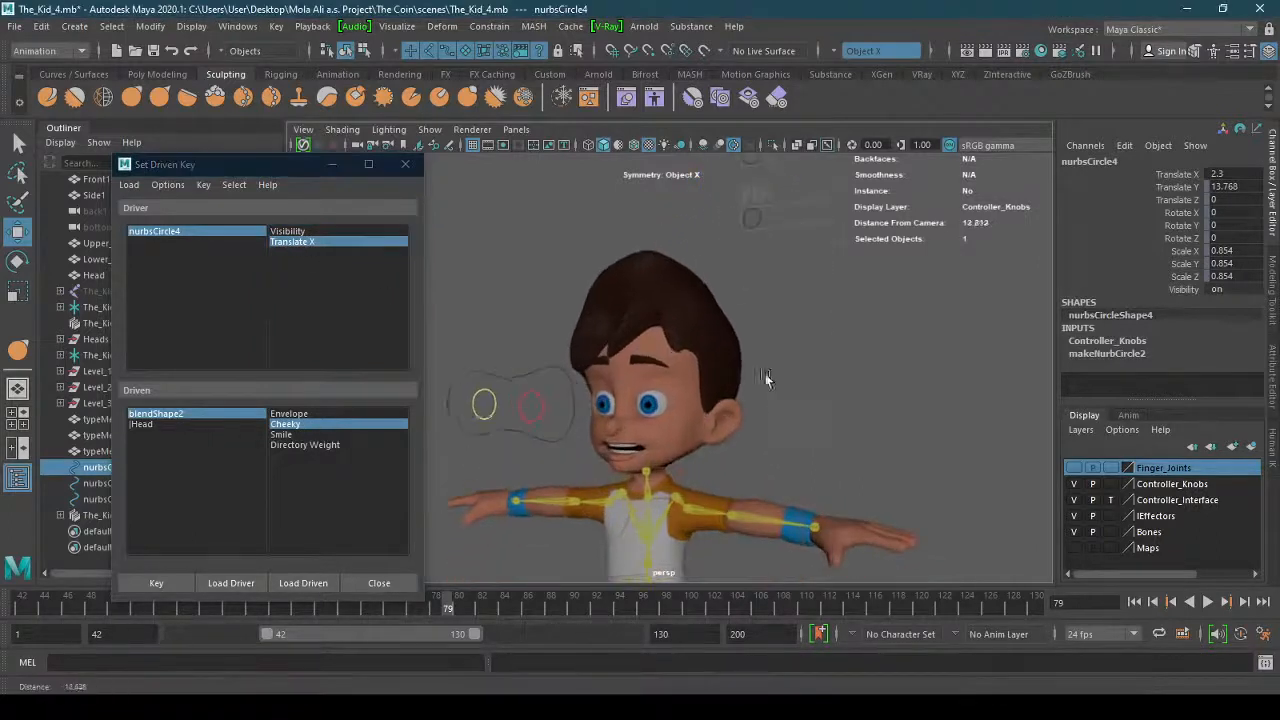
{"action": "left_click", "coordinate": [725, 433]}
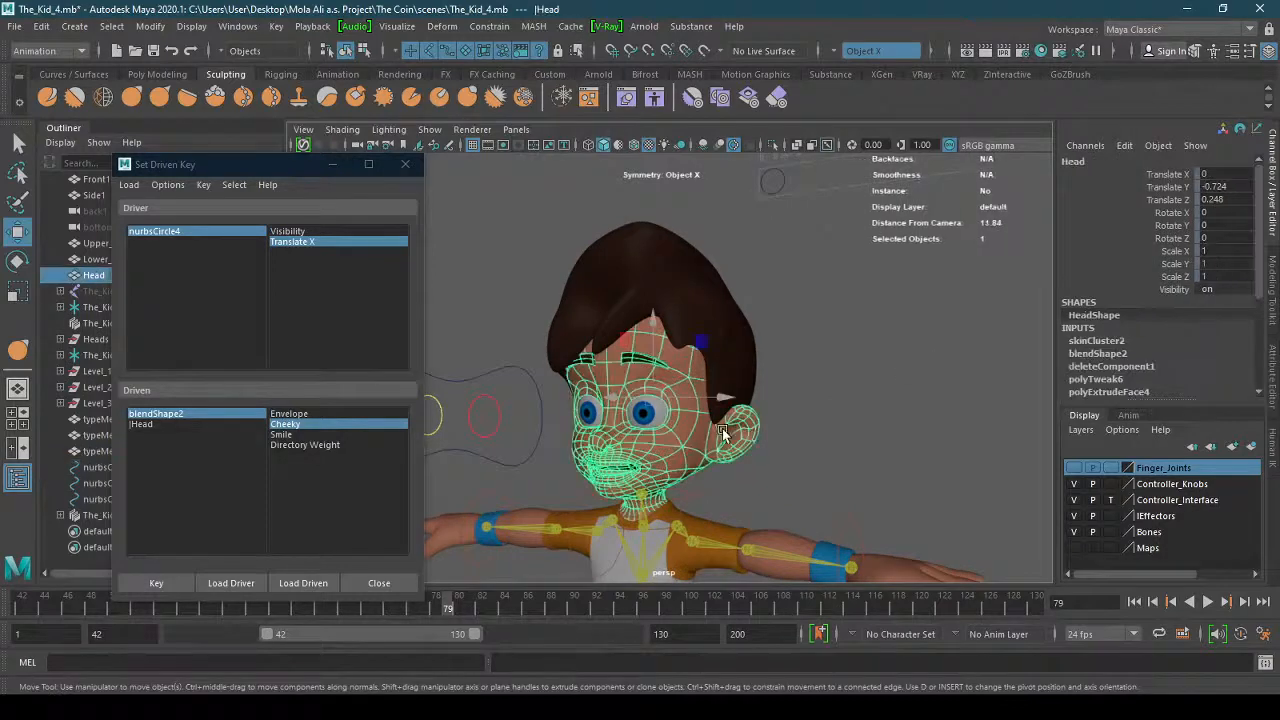
{"action": "left_click", "coordinate": [1136, 355]}
{"action": "left_click", "coordinate": [1175, 224]}
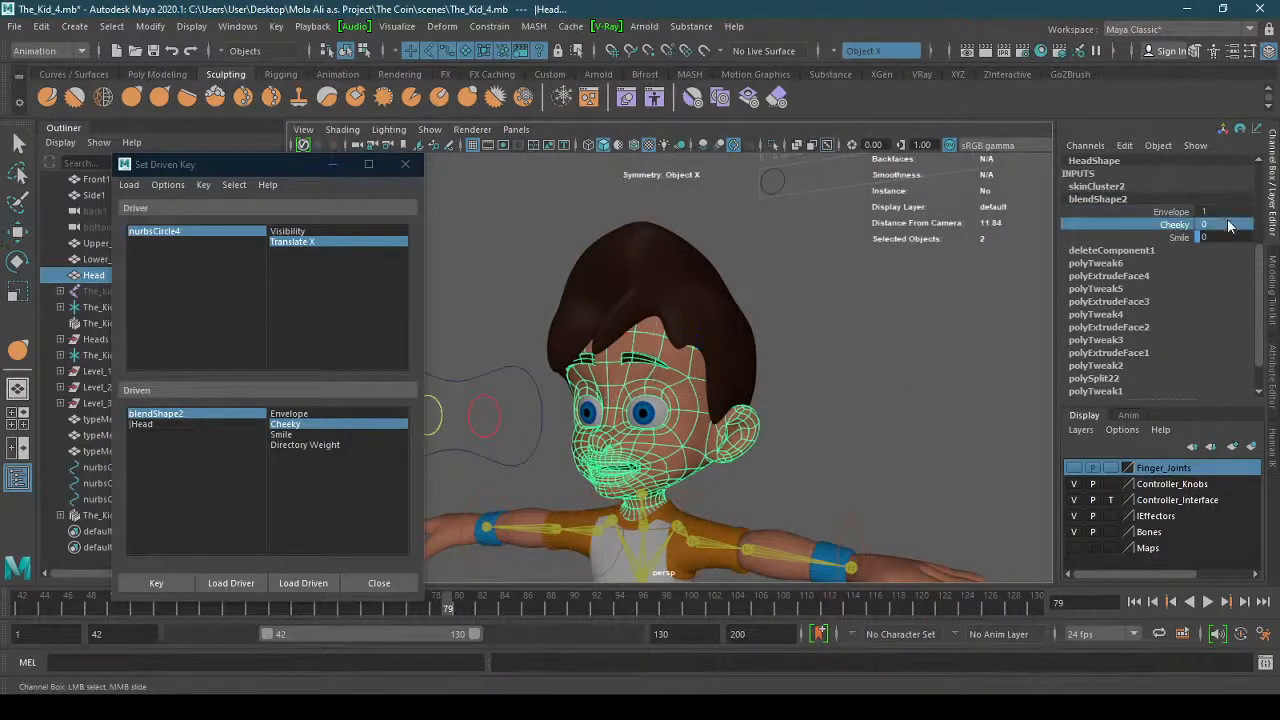
{"action": "right_click_drag", "start_coordinate": [923, 324], "coordinate": [794, 334], "text": "alt"}
{"action": "middle_click_drag", "start_coordinate": [794, 334], "coordinate": [788, 378], "text": "alt"}
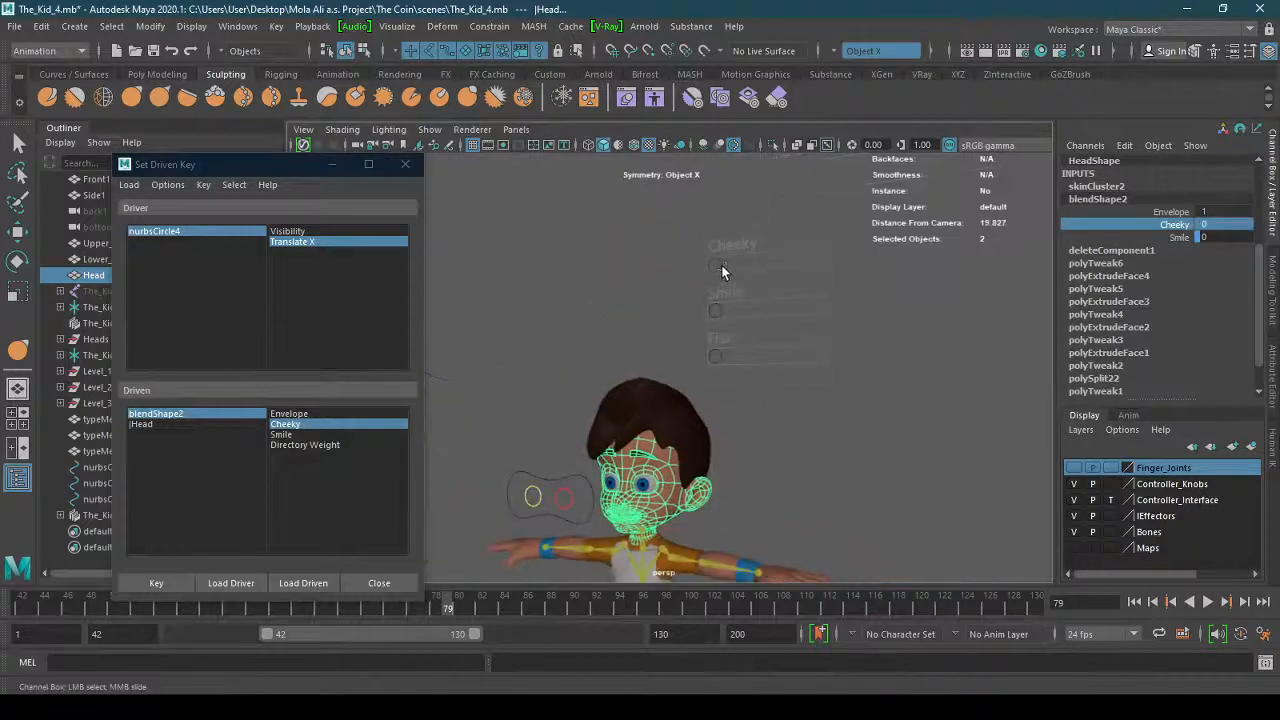
{"action": "left_click", "coordinate": [179, 583]}
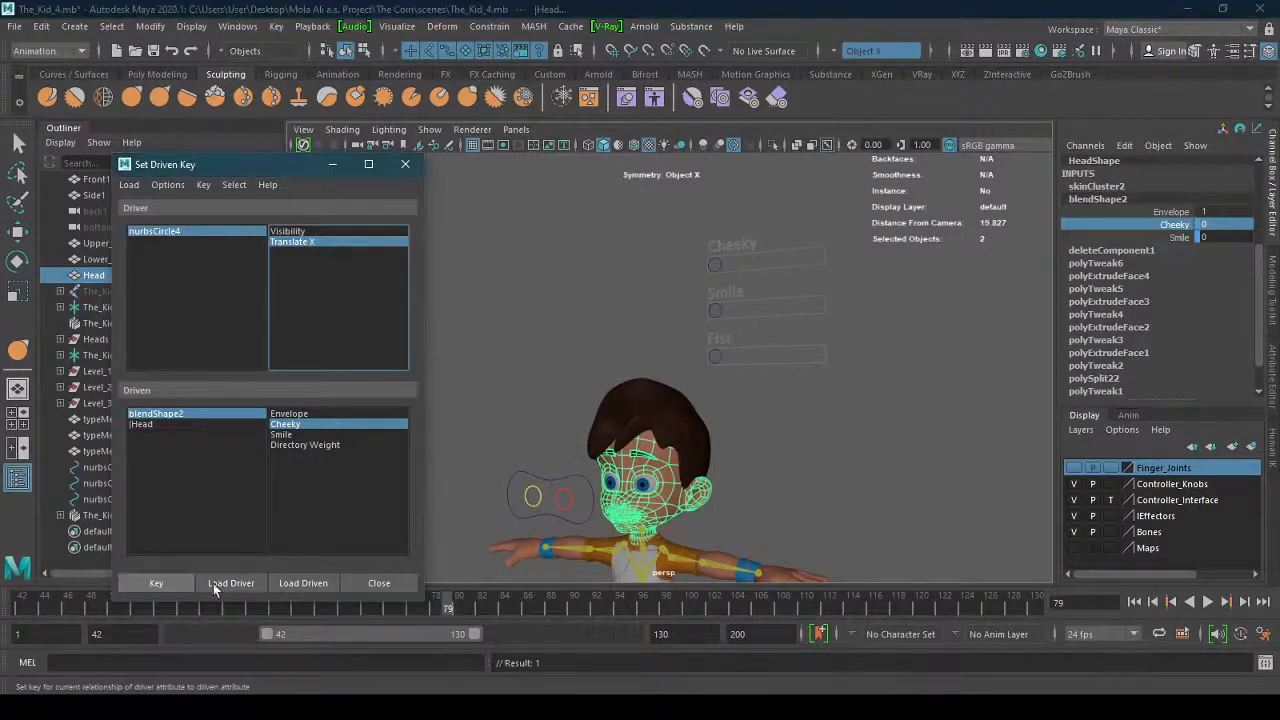
Key the Head's blendShape2 Cheeky value at 1 with the Cheeky knob moved to its slider's far end, Translate X 4.88.
{"action": "left_click", "coordinate": [721, 267]}
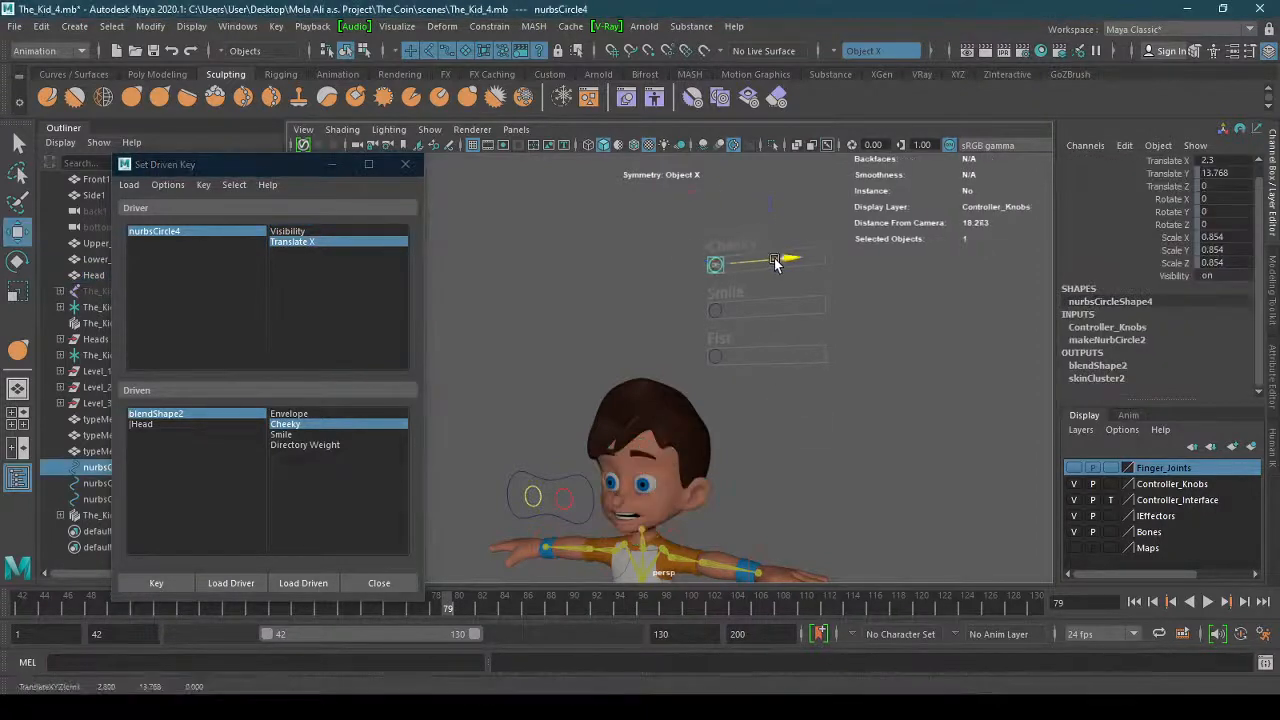
{"action": "left_click_drag", "start_coordinate": [770, 262], "coordinate": [900, 248]}
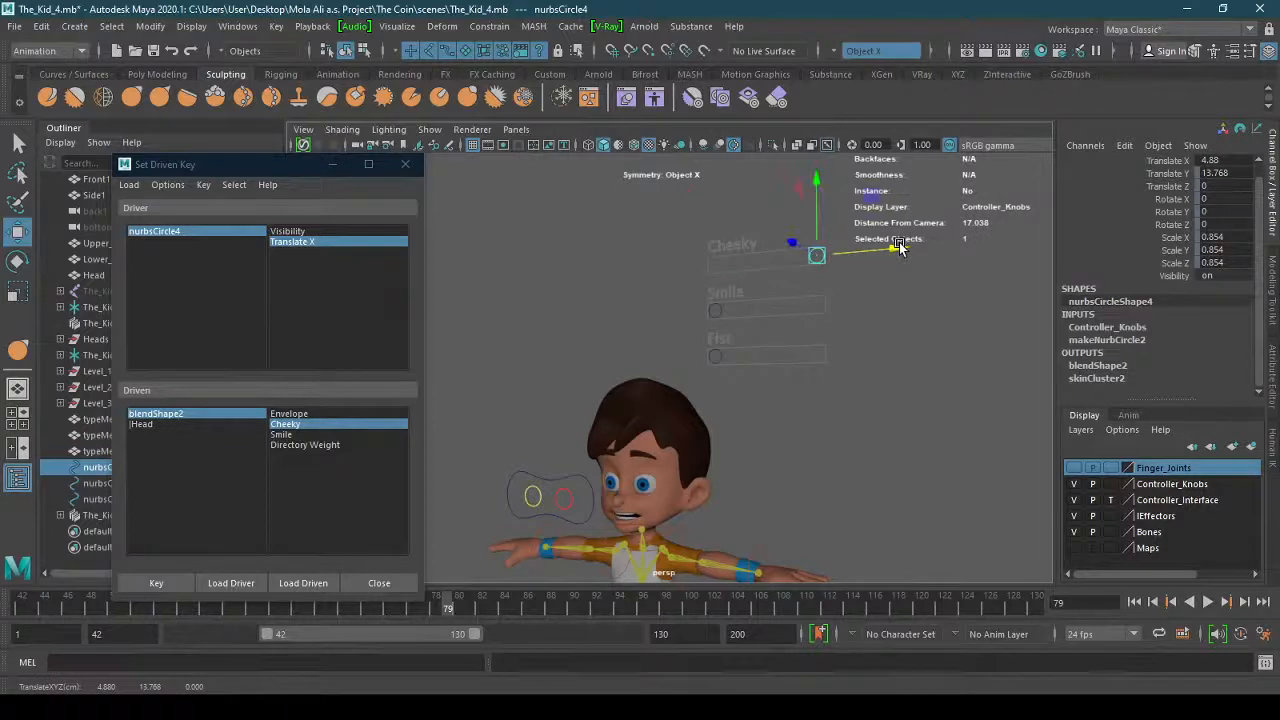
{"action": "left_click", "coordinate": [664, 494]}
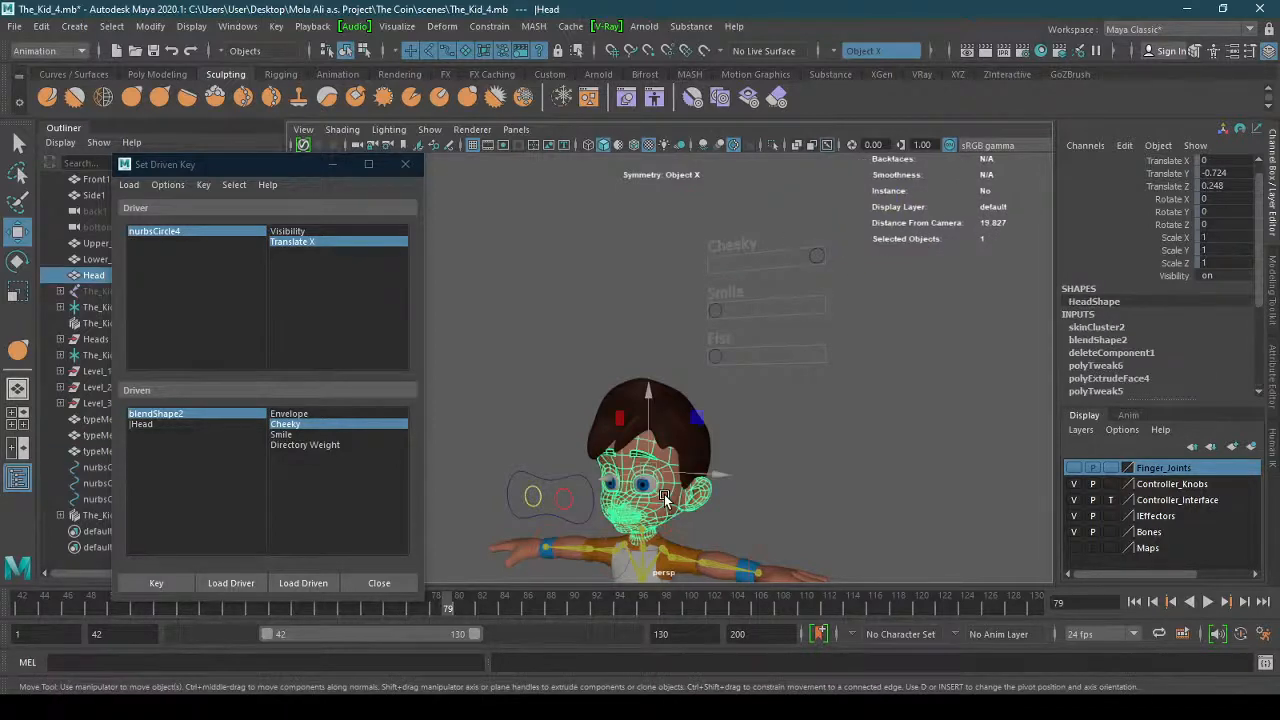
{"action": "left_click", "coordinate": [1105, 341]}
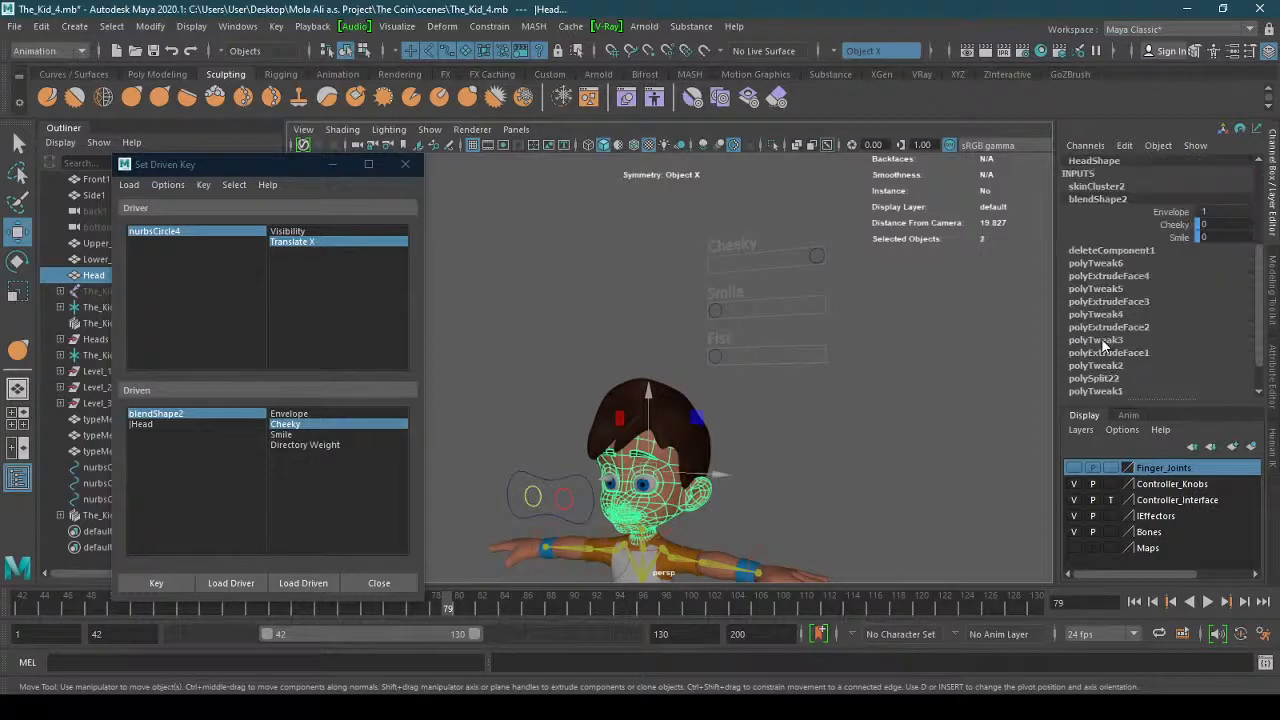
{"action": "double_click", "coordinate": [1219, 225]}
{"action": "key", "text": "Return"}
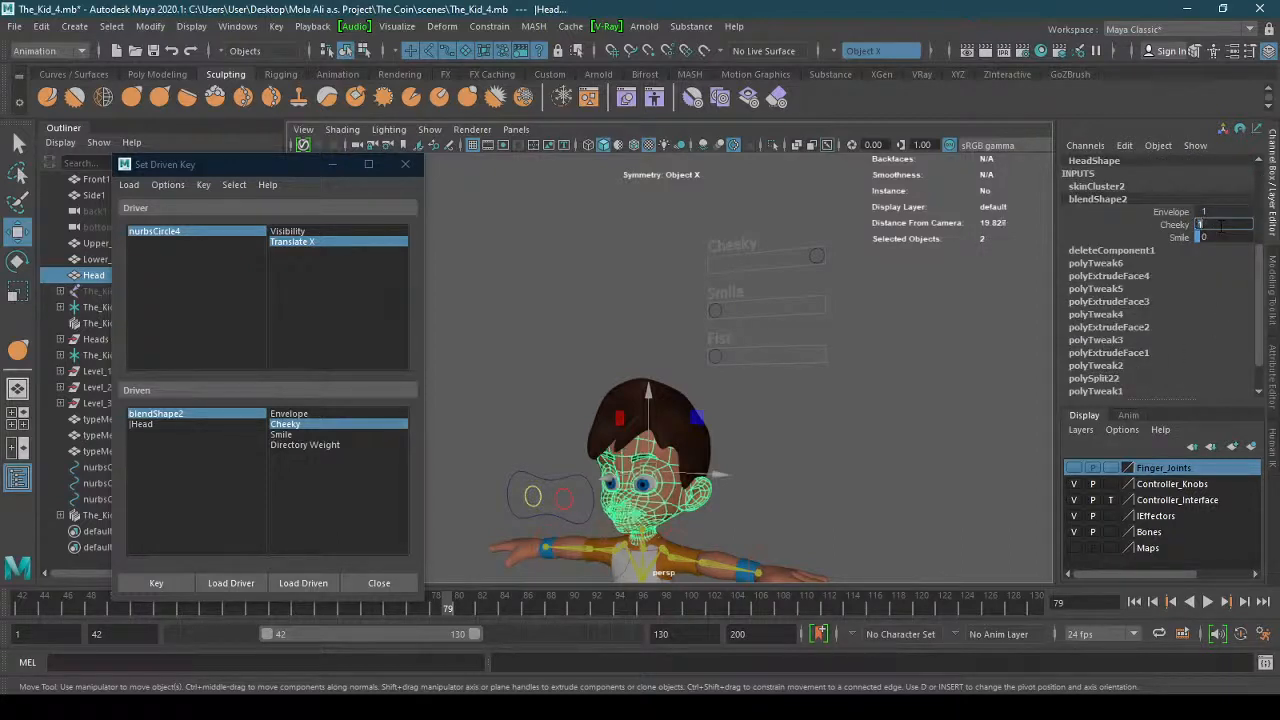
{"action": "left_click", "coordinate": [169, 583]}
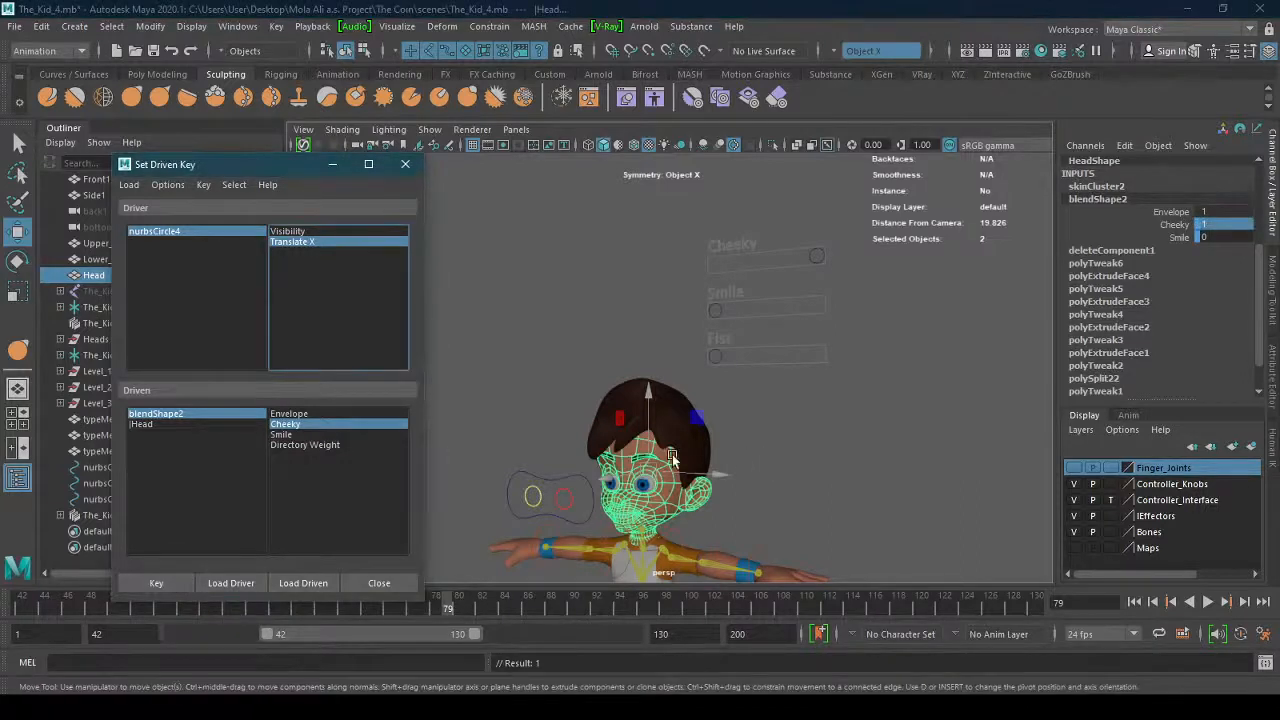
Close Set Driven Key and slide the Cheeky knob partway along its slider, examining the kid's mouth from several angles.
{"action": "left_click", "coordinate": [405, 164]}
{"action": "left_click", "coordinate": [846, 474]}
{"action": "scroll", "coordinate": [863, 466], "scroll_direction": "up", "scroll_amount": 3}
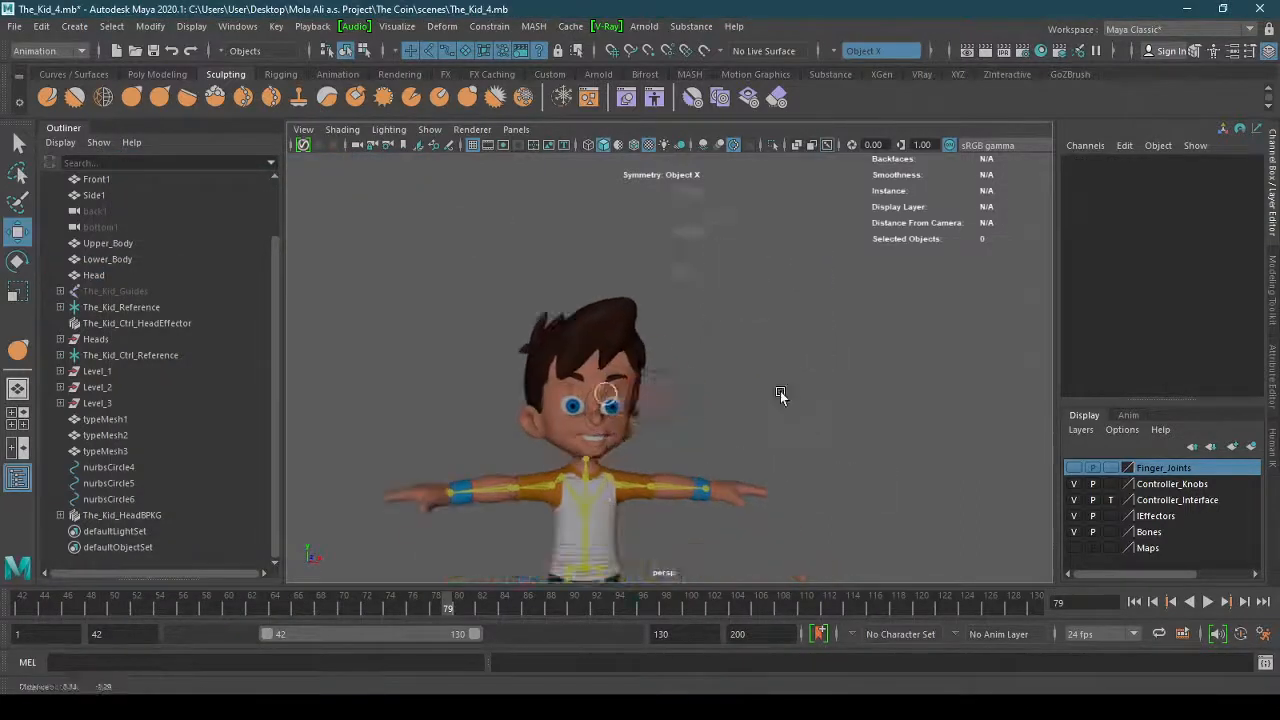
{"action": "left_click_drag", "start_coordinate": [781, 395], "coordinate": [789, 245], "text": "alt"}
{"action": "left_click", "coordinate": [816, 250]}
{"action": "left_click_drag", "start_coordinate": [742, 320], "coordinate": [800, 332], "text": "alt"}
{"action": "right_click_drag", "start_coordinate": [734, 334], "coordinate": [791, 334], "text": "alt"}
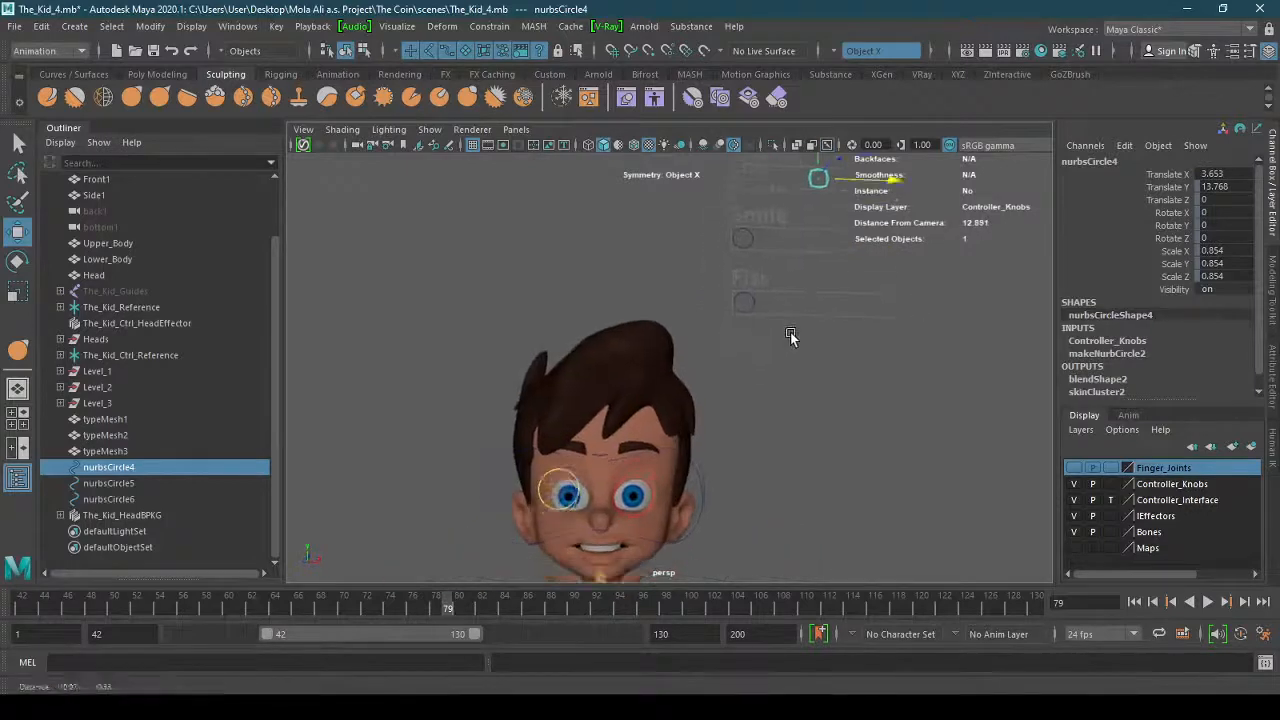
{"action": "left_click_drag", "start_coordinate": [791, 334], "coordinate": [729, 324], "text": "alt"}
Test the Smile knob along its slider while the Cheeky knob is partway, watching the kid's mouth from the side.
{"action": "left_click", "coordinate": [741, 204]}
{"action": "middle_click_drag", "start_coordinate": [837, 322], "coordinate": [780, 374], "text": "alt"}
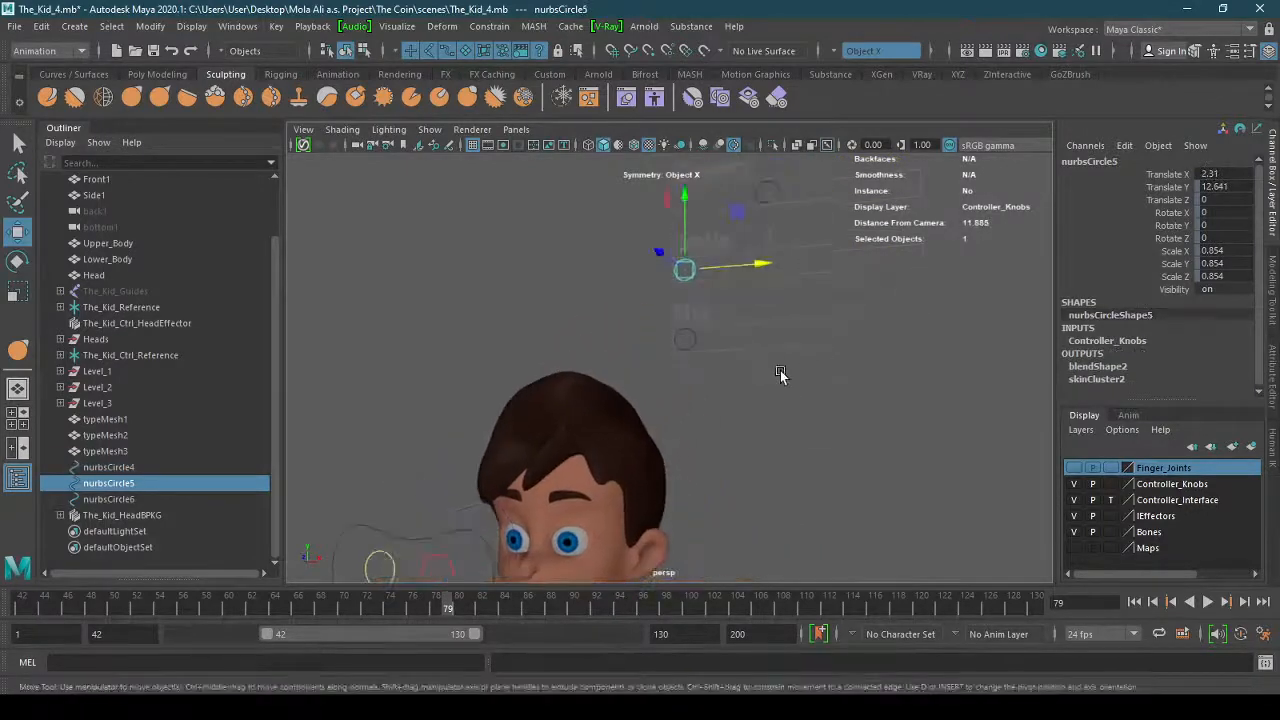
{"action": "right_click_drag", "start_coordinate": [744, 394], "coordinate": [673, 399], "text": "alt"}
{"action": "mouse_move", "coordinate": [755, 287]}
{"action": "left_mouse_down"}
{"action": "mouse_move", "coordinate": [824, 286]}
{"action": "mouse_move", "coordinate": [766, 286]}
{"action": "left_mouse_up"}
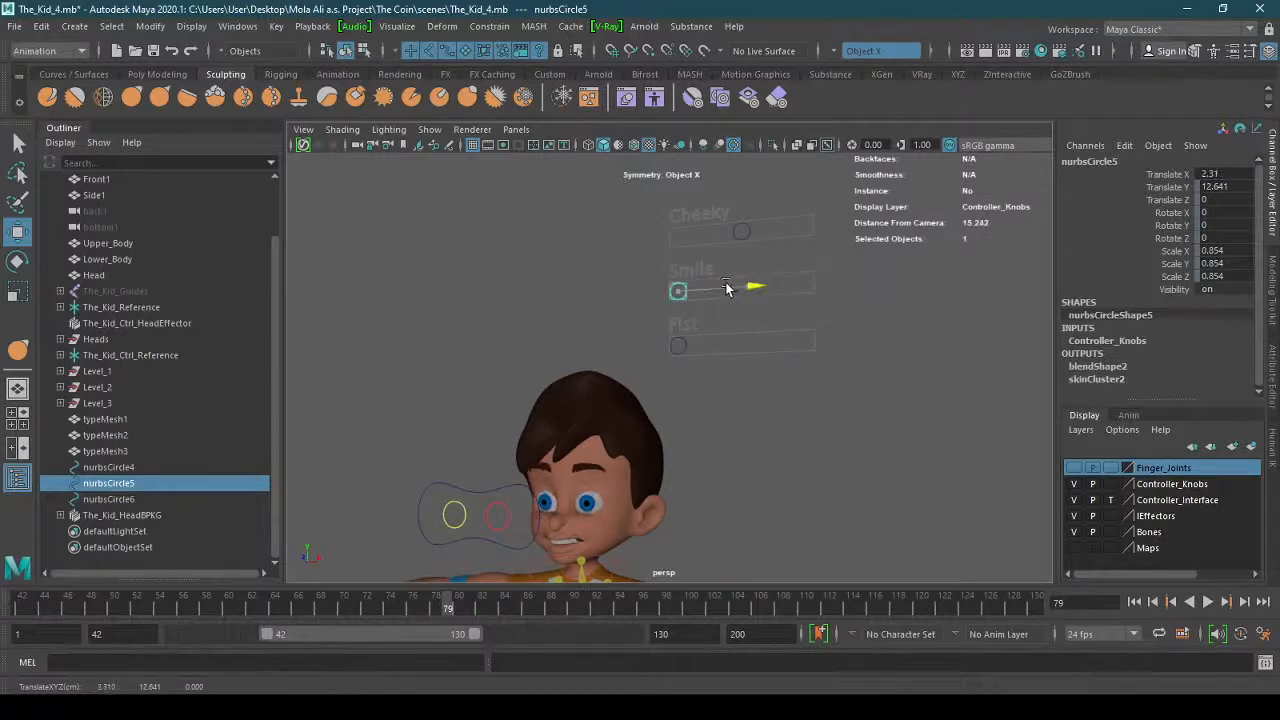
Return the Cheeky knob to the start of its slider at Translate X 2.3 and save the scene.
{"action": "left_click", "coordinate": [752, 234]}
{"action": "left_click", "coordinate": [744, 232]}
{"action": "left_click_drag", "start_coordinate": [744, 232], "coordinate": [674, 236]}
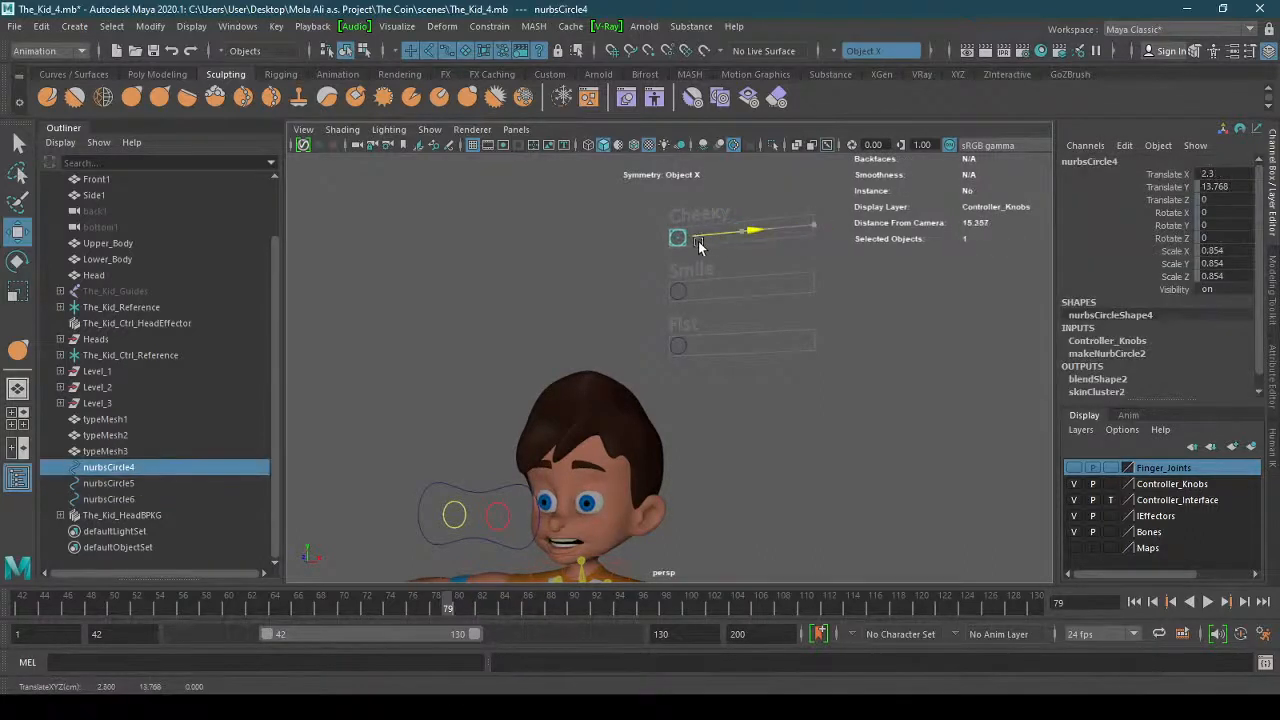
{"action": "left_click_drag", "start_coordinate": [698, 406], "coordinate": [640, 445], "text": "alt"}
{"action": "key", "text": "ctrl+s"}
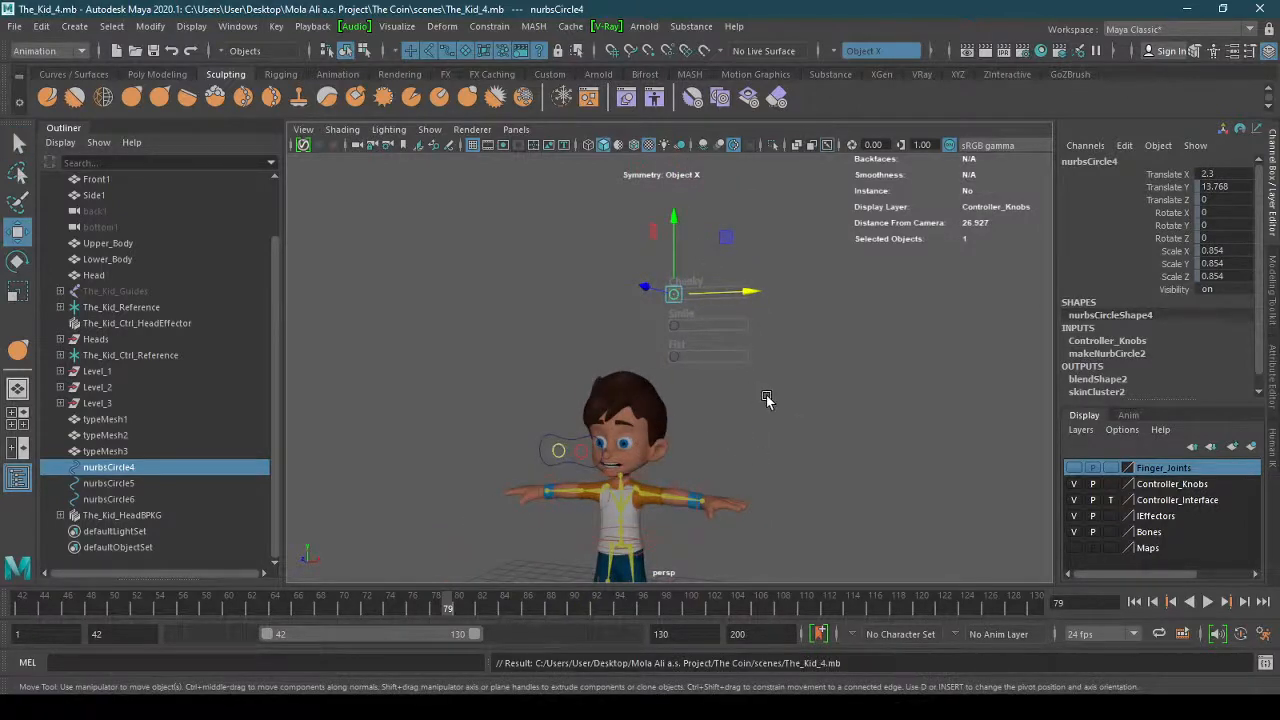
Test the kid's eye control curve by moving it sideways and then upward, undoing each move.
{"action": "left_click_drag", "start_coordinate": [766, 399], "coordinate": [720, 365], "text": "alt"}
{"action": "right_click_drag", "start_coordinate": [700, 374], "coordinate": [710, 325], "text": "alt"}
{"action": "middle_click_drag", "start_coordinate": [710, 325], "coordinate": [788, 334], "text": "alt"}
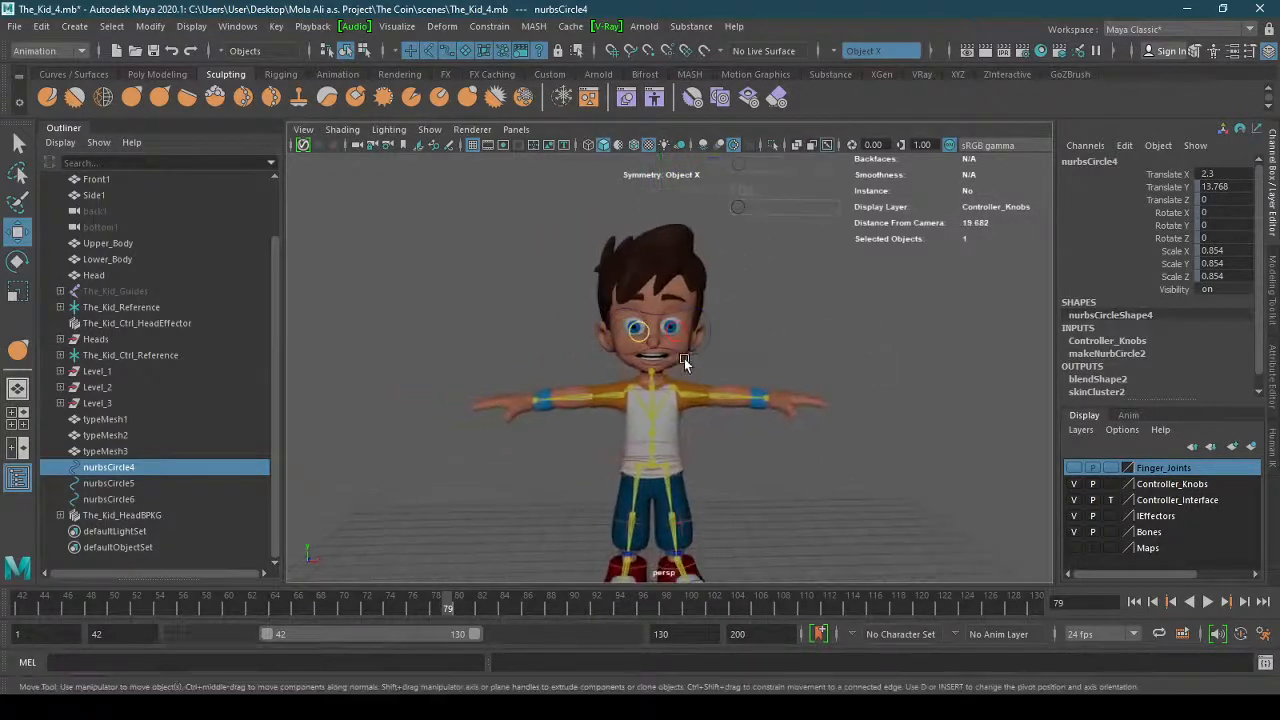
{"action": "left_click", "coordinate": [706, 352]}
{"action": "left_click_drag", "start_coordinate": [734, 330], "coordinate": [940, 329]}
{"action": "key", "text": "ctrl+z"}
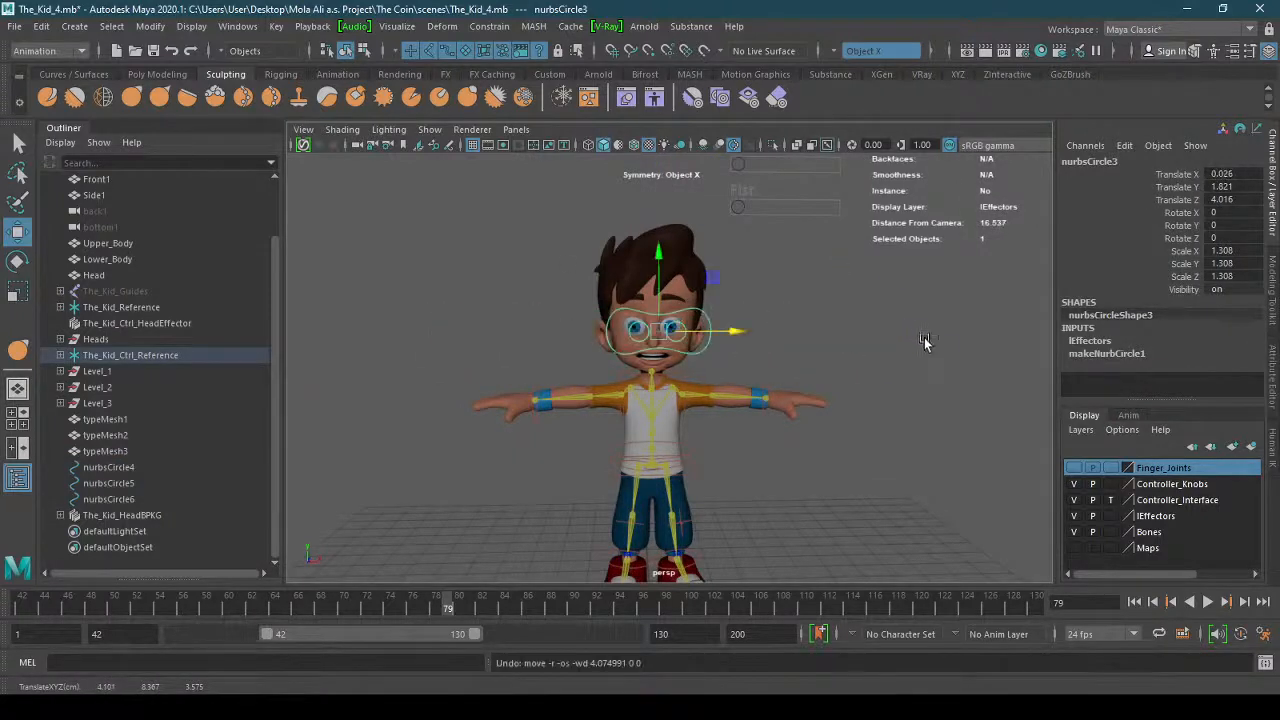
{"action": "left_click_drag", "start_coordinate": [658, 287], "coordinate": [638, 206]}
{"action": "key", "text": "ctrl+z"}
{"action": "left_click", "coordinate": [827, 475]}
Test the kid's arm rig by moving the wrist control up and down, restoring the T-pose.
{"action": "left_click_drag", "start_coordinate": [872, 474], "coordinate": [803, 483], "text": "alt"}
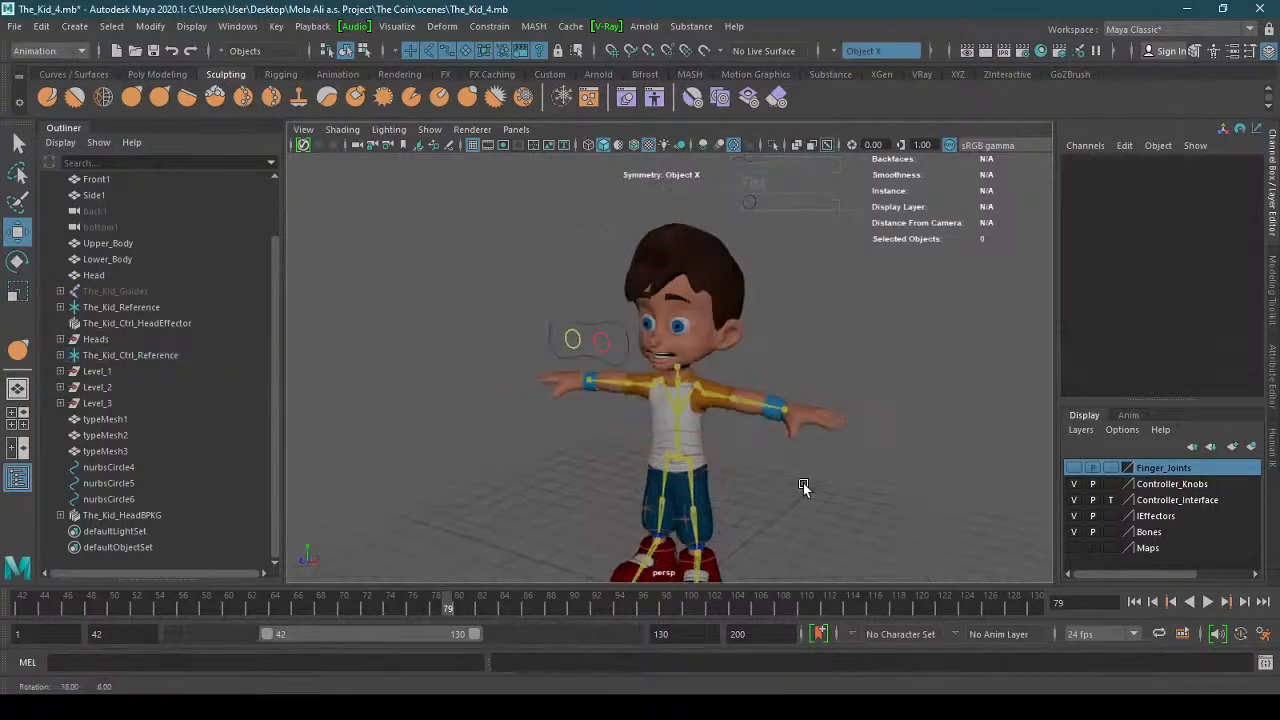
{"action": "left_click", "coordinate": [773, 422]}
{"action": "left_click_drag", "start_coordinate": [775, 412], "coordinate": [760, 338]}
{"action": "left_click_drag", "start_coordinate": [797, 233], "coordinate": [787, 487]}
{"action": "left_click", "coordinate": [905, 483]}
{"action": "right_click_drag", "start_coordinate": [894, 508], "coordinate": [787, 507], "text": "alt"}
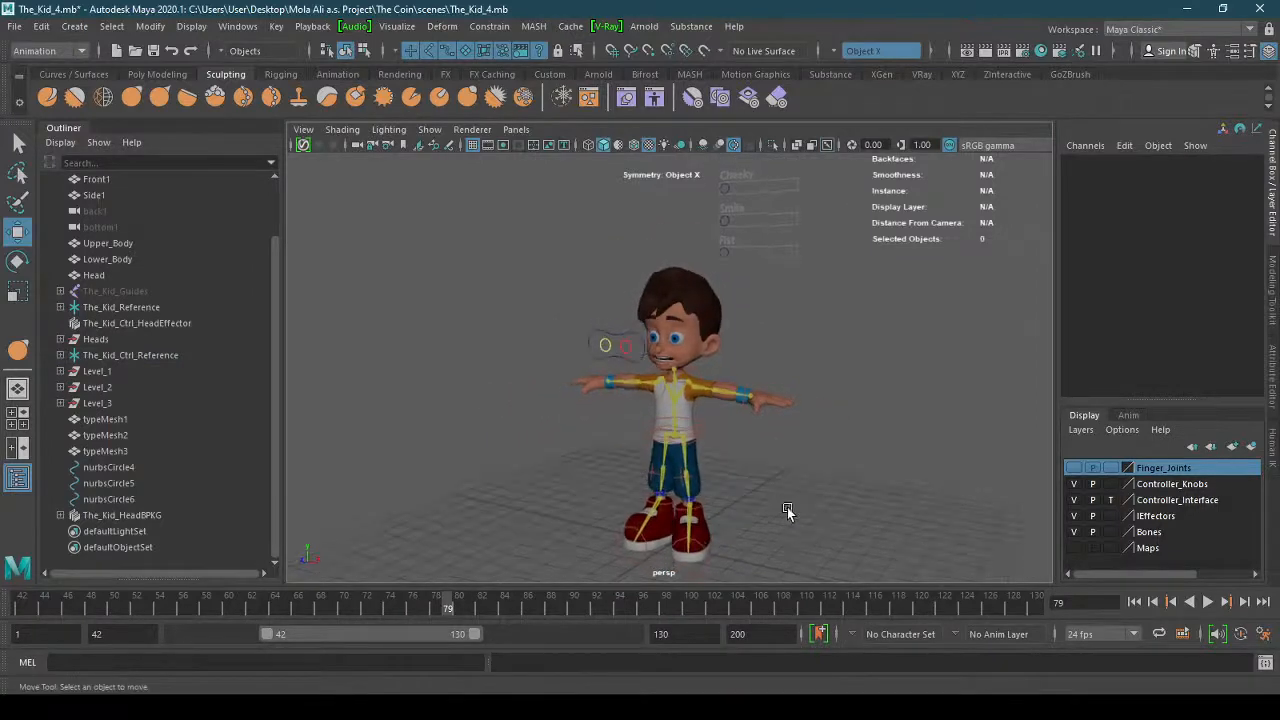
Create a display layer from the kid's hair mesh and name it Hair.
{"action": "left_click", "coordinate": [700, 294]}
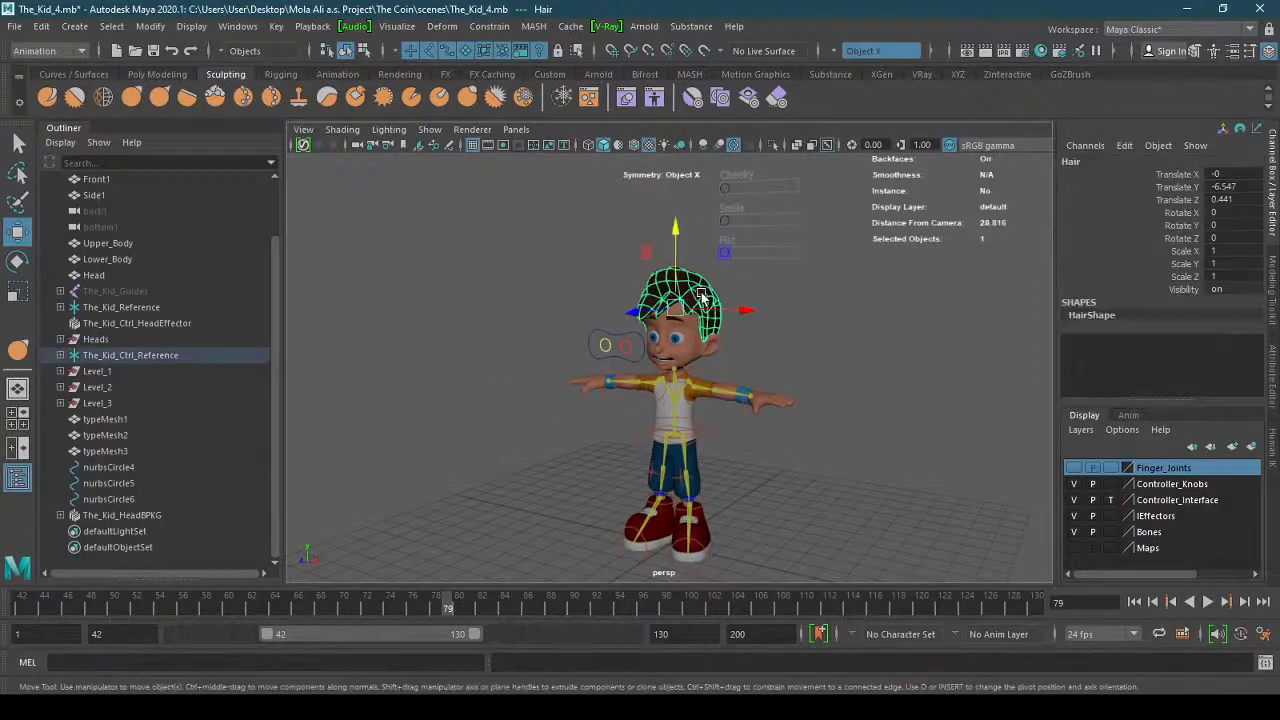
{"action": "left_click", "coordinate": [1252, 449]}
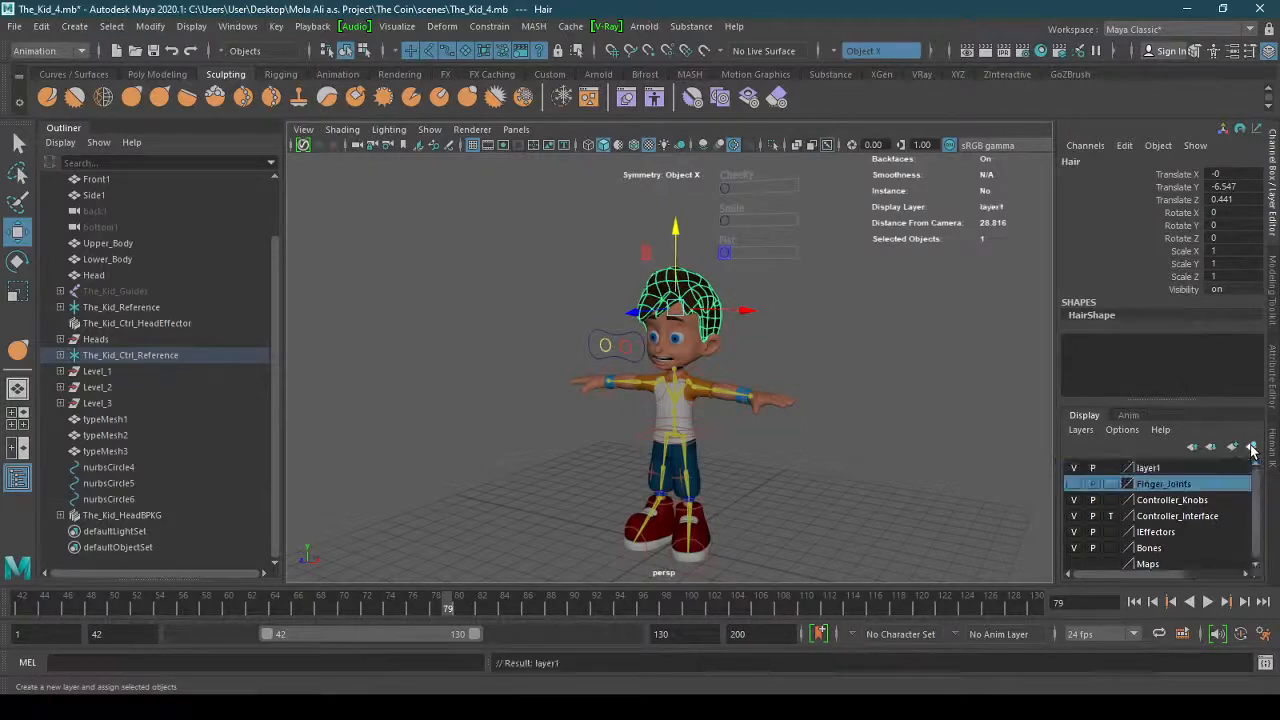
{"action": "double_click", "coordinate": [1148, 467]}
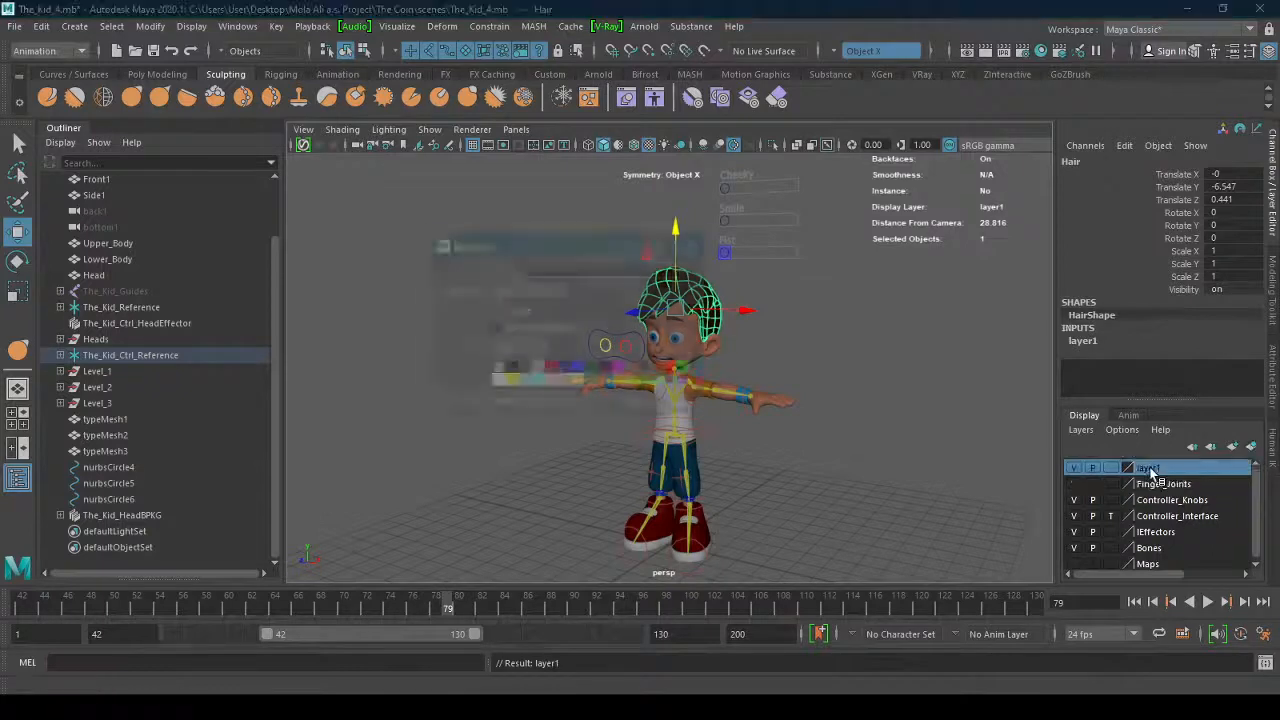
{"action": "double_click", "coordinate": [567, 270]}
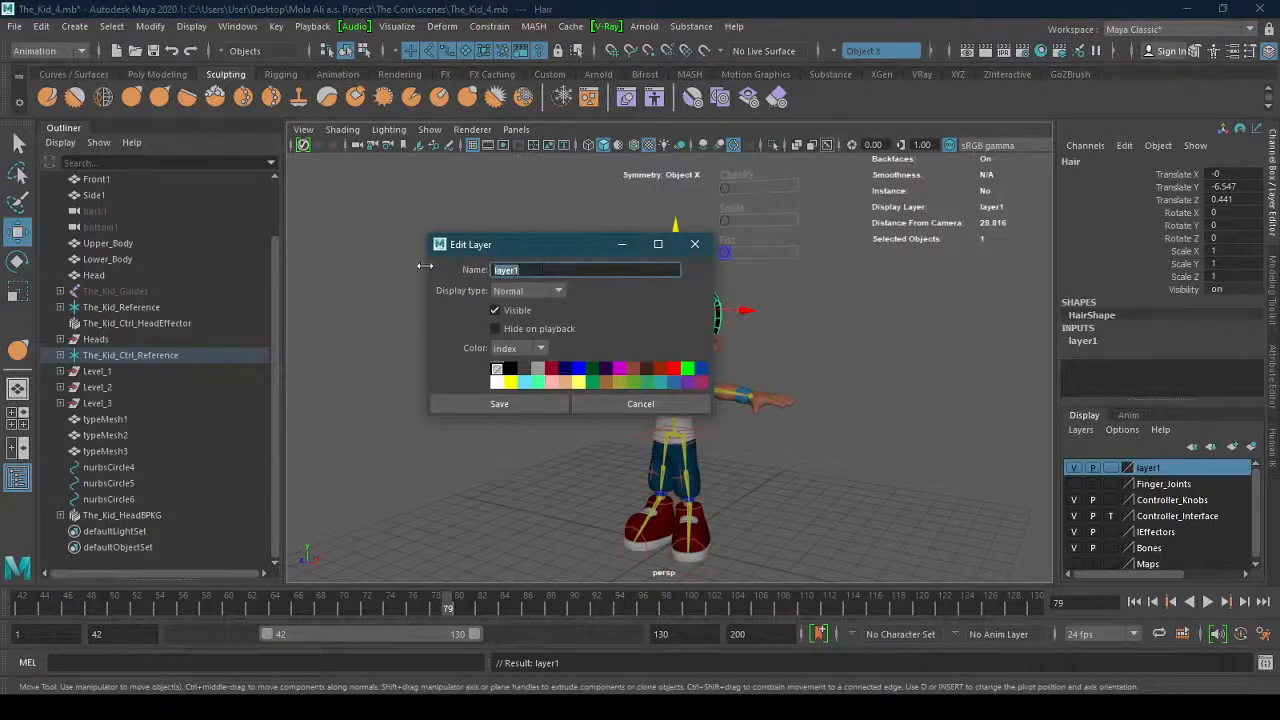
{"action": "type", "text": "Hair"}
{"action": "key", "text": "Return"}
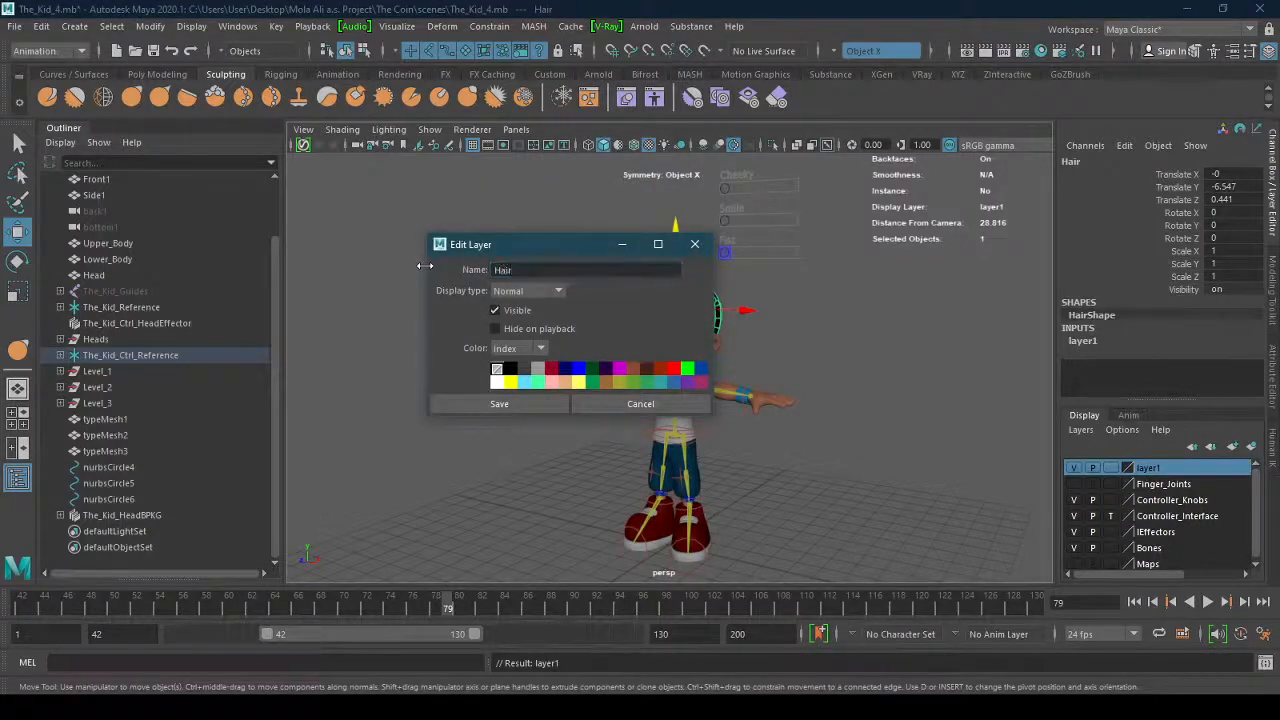
Close the layer editing dialog without saving and check the rig by hiding and showing the Bones layer.
{"action": "left_click", "coordinate": [695, 244]}
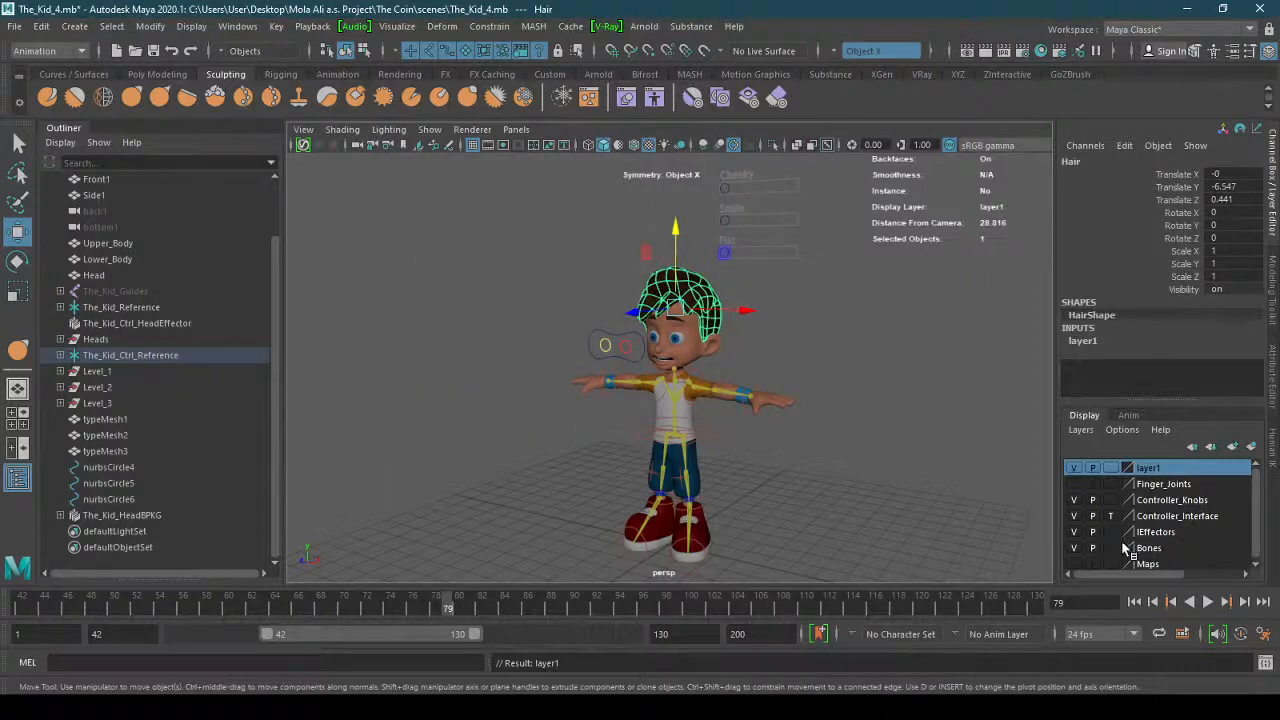
{"action": "scroll", "coordinate": [1216, 540], "scroll_direction": "down", "scroll_amount": 1}
{"action": "left_click", "coordinate": [1074, 547]}
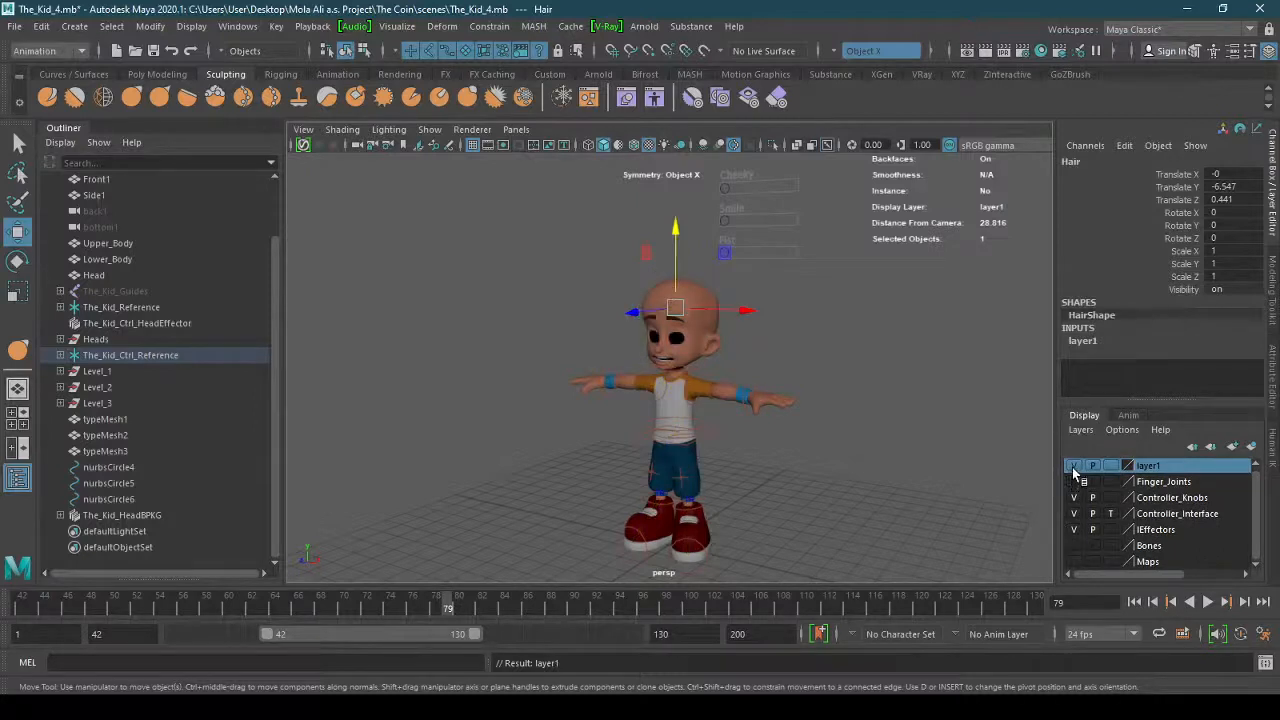
{"action": "left_click", "coordinate": [1074, 546]}
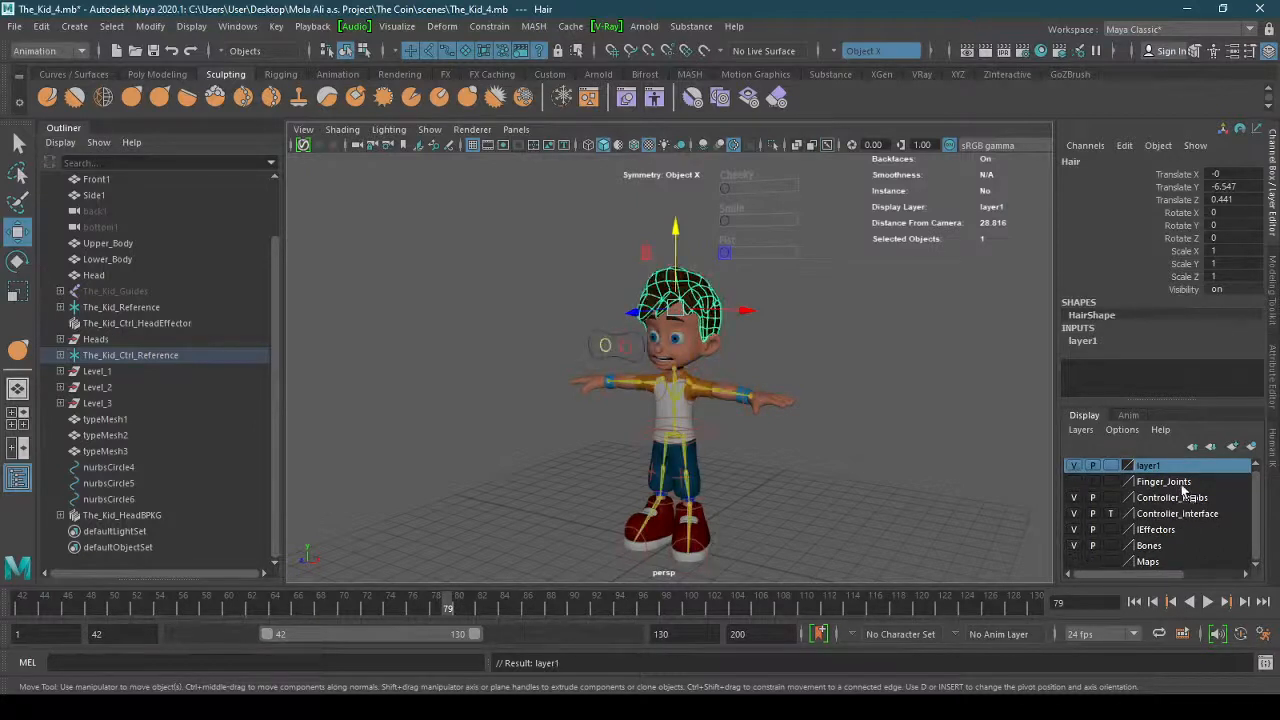
Delete the layer1 display layer and clear the selection.
{"action": "left_click", "coordinate": [1081, 429]}
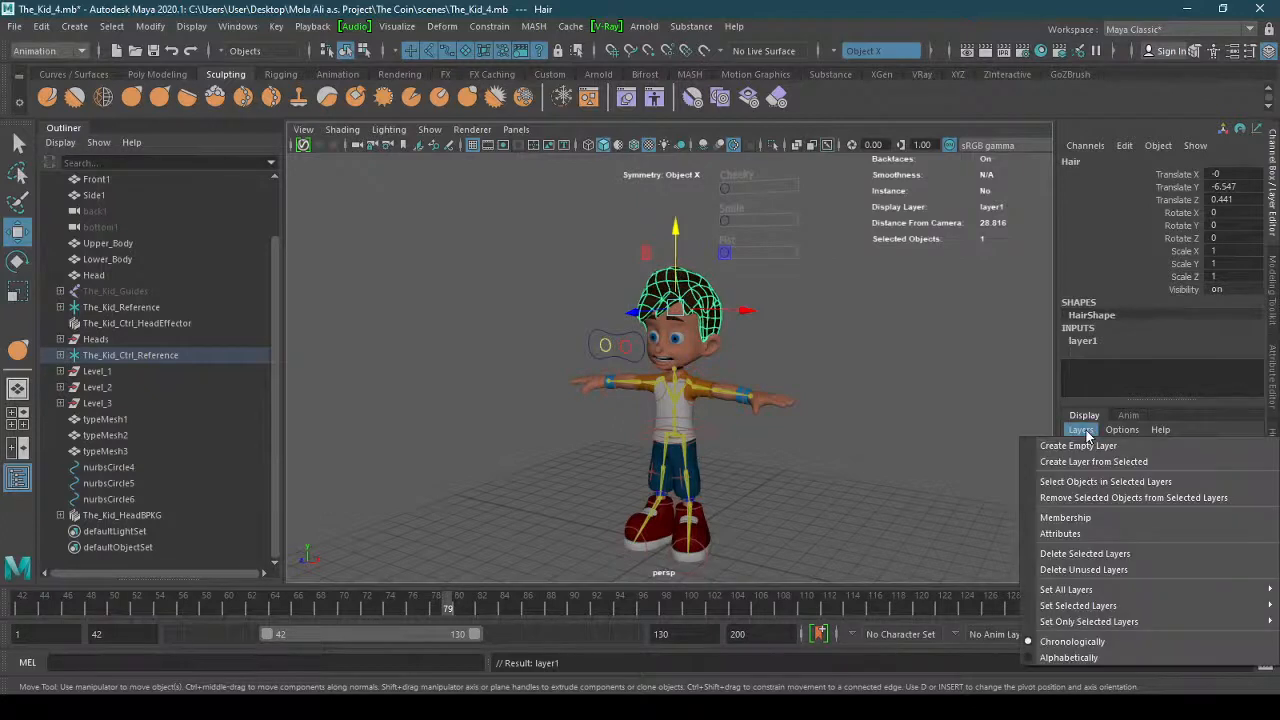
{"action": "mouse_move", "coordinate": [1122, 592]}
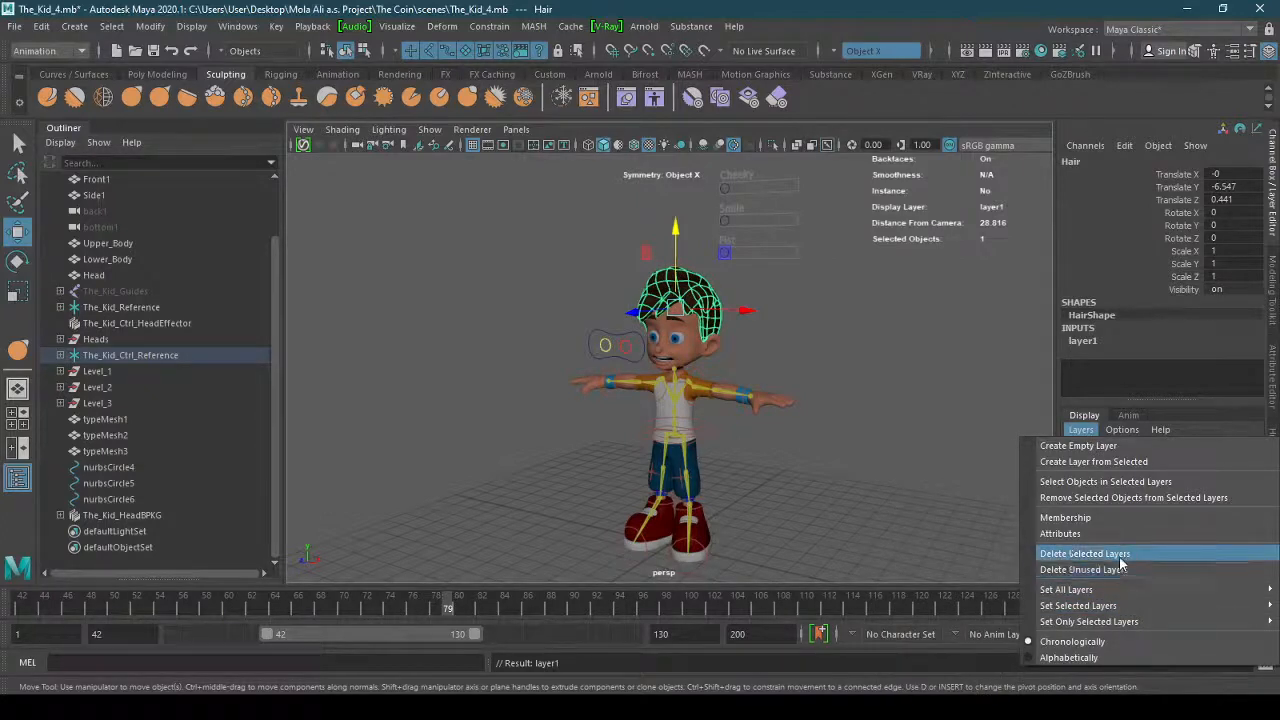
{"action": "left_click", "coordinate": [1119, 556]}
{"action": "left_click", "coordinate": [825, 471]}
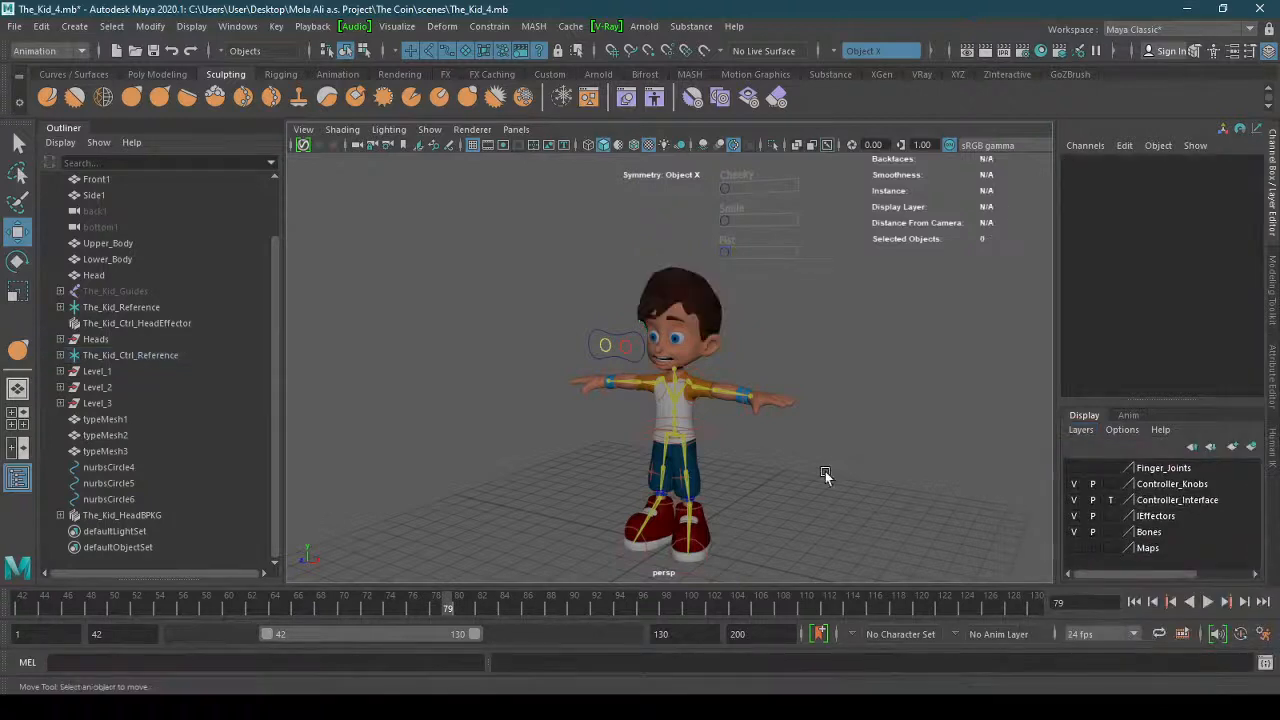
Try lowering the left wrist effector to test the arm's movement, and undo the move.
{"action": "left_click_drag", "start_coordinate": [825, 471], "coordinate": [798, 411], "text": "alt"}
{"action": "right_click_drag", "start_coordinate": [798, 411], "coordinate": [800, 447], "text": "alt"}
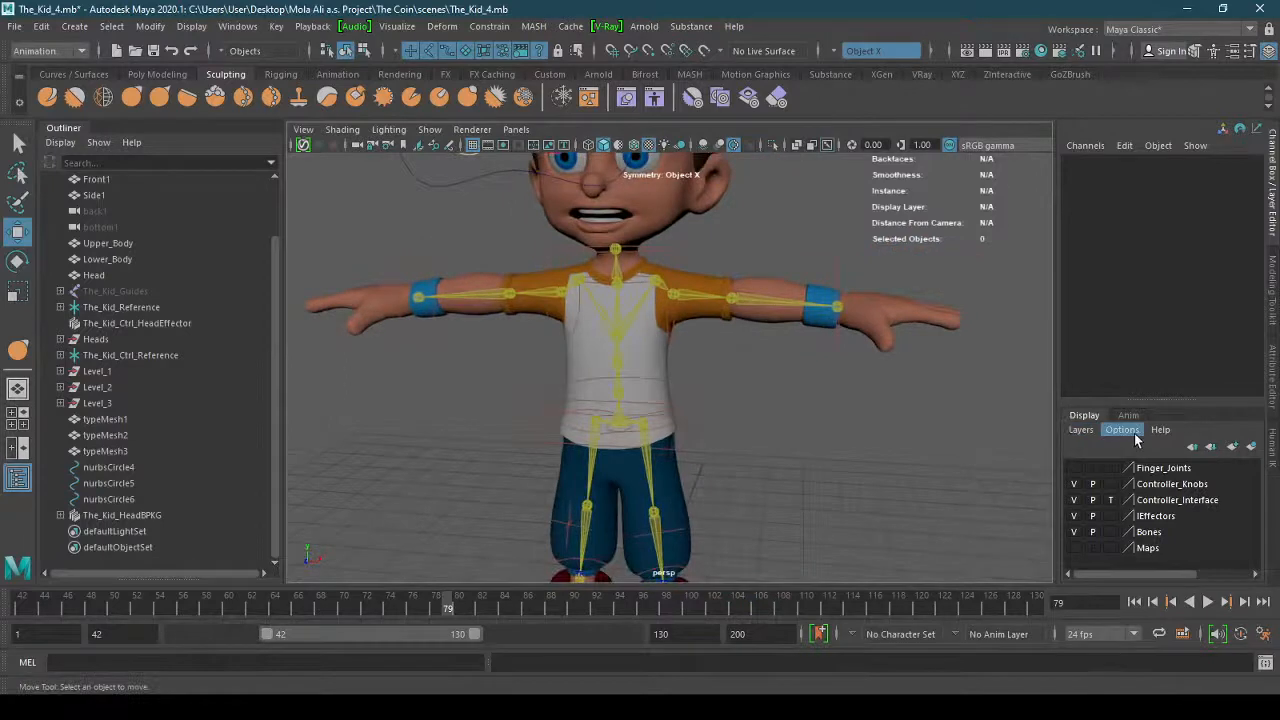
{"action": "scroll", "coordinate": [748, 443], "scroll_direction": "down", "scroll_amount": 4}
{"action": "left_click_drag", "start_coordinate": [748, 443], "coordinate": [764, 430], "text": "alt"}
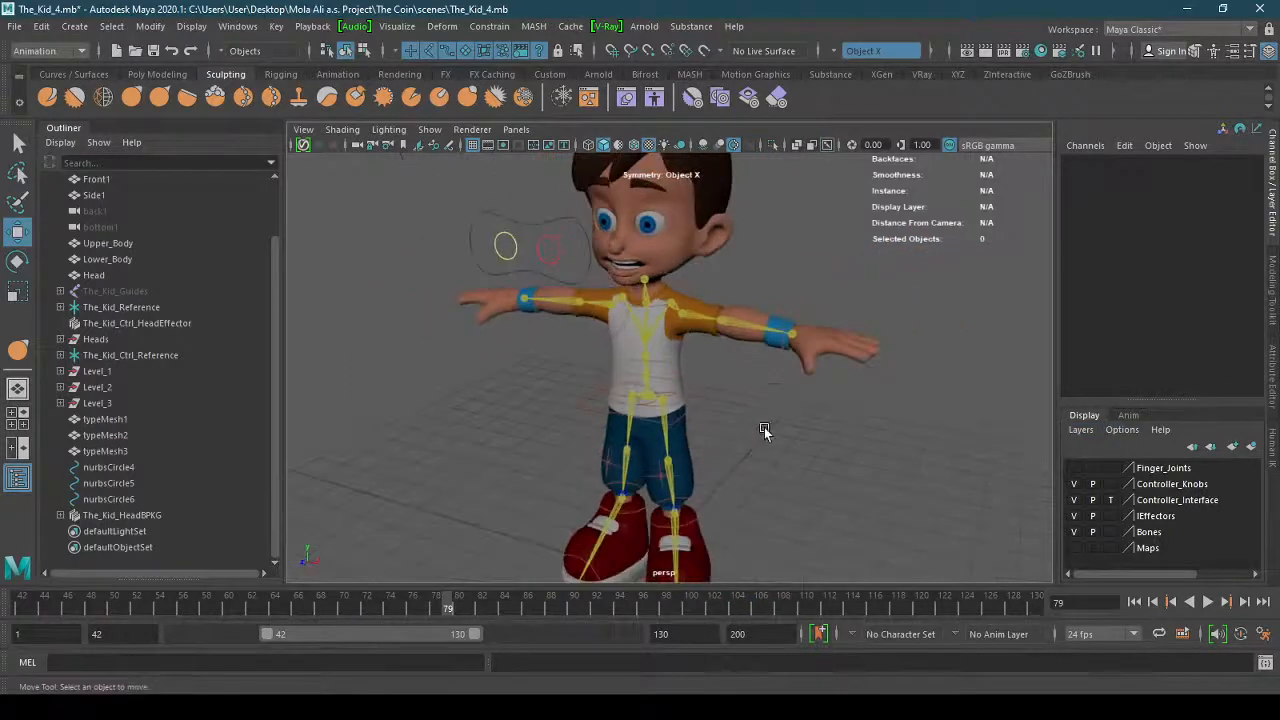
{"action": "left_click", "coordinate": [783, 350]}
{"action": "left_click_drag", "start_coordinate": [847, 292], "coordinate": [780, 425]}
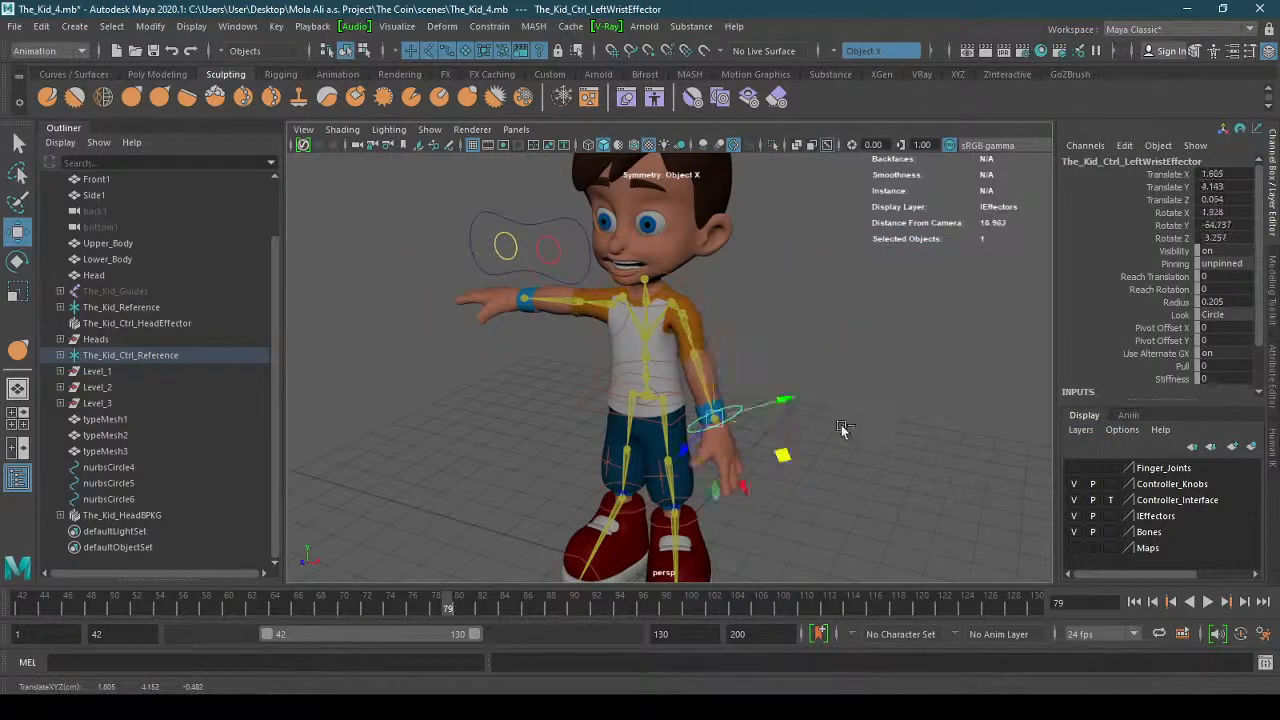
{"action": "key", "text": "ctrl+z"}
{"action": "left_click", "coordinate": [864, 432]}
Save the character scene with the whole kid in view.
{"action": "right_click_drag", "start_coordinate": [864, 432], "coordinate": [561, 470], "text": "alt"}
{"action": "left_click_drag", "start_coordinate": [561, 470], "coordinate": [734, 493], "text": "alt"}
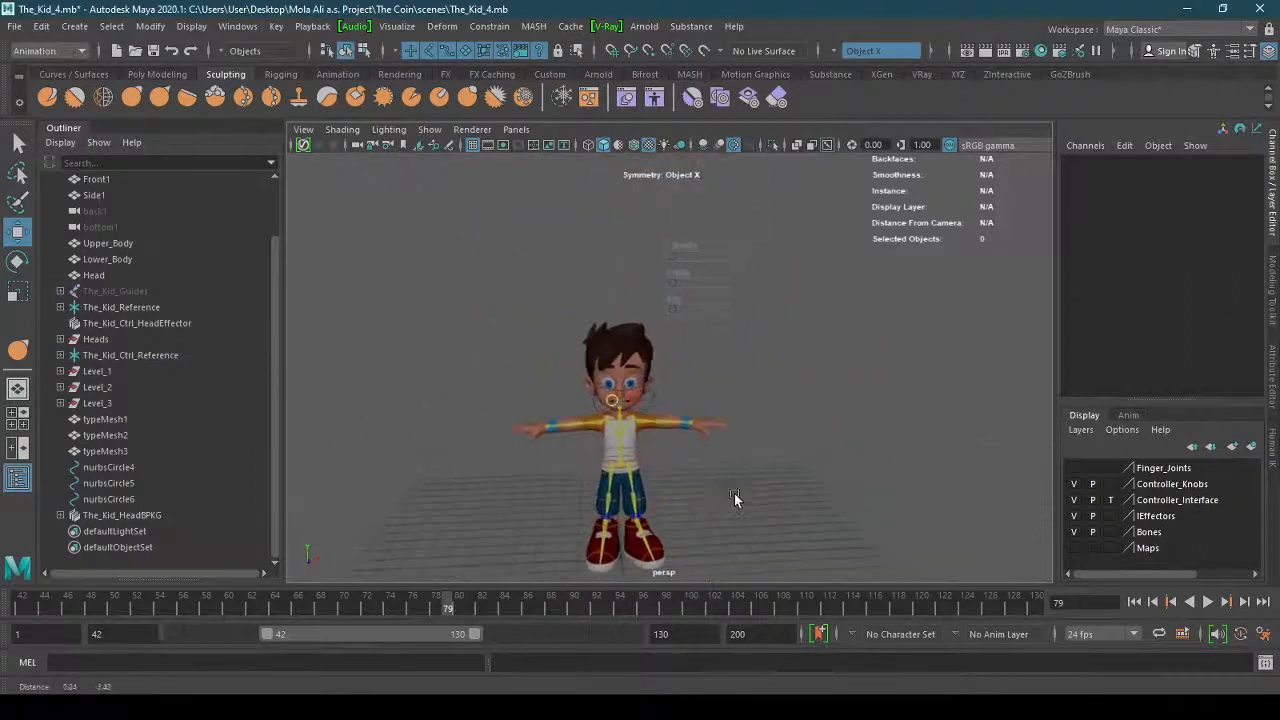
{"action": "key", "text": "ctrl+s"}
{"action": "key", "text": "q"}
{"action": "key", "text": "w"}
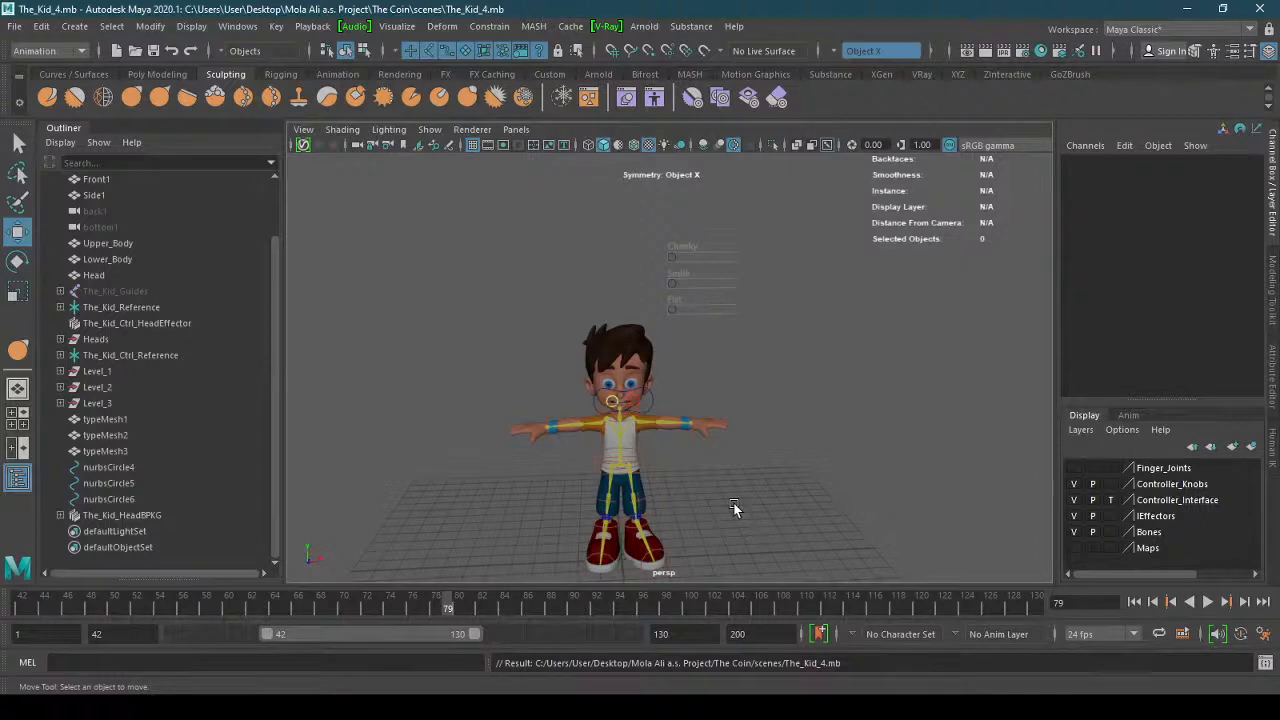
{"action": "left_click_drag", "start_coordinate": [733, 508], "coordinate": [675, 444], "text": "alt"}
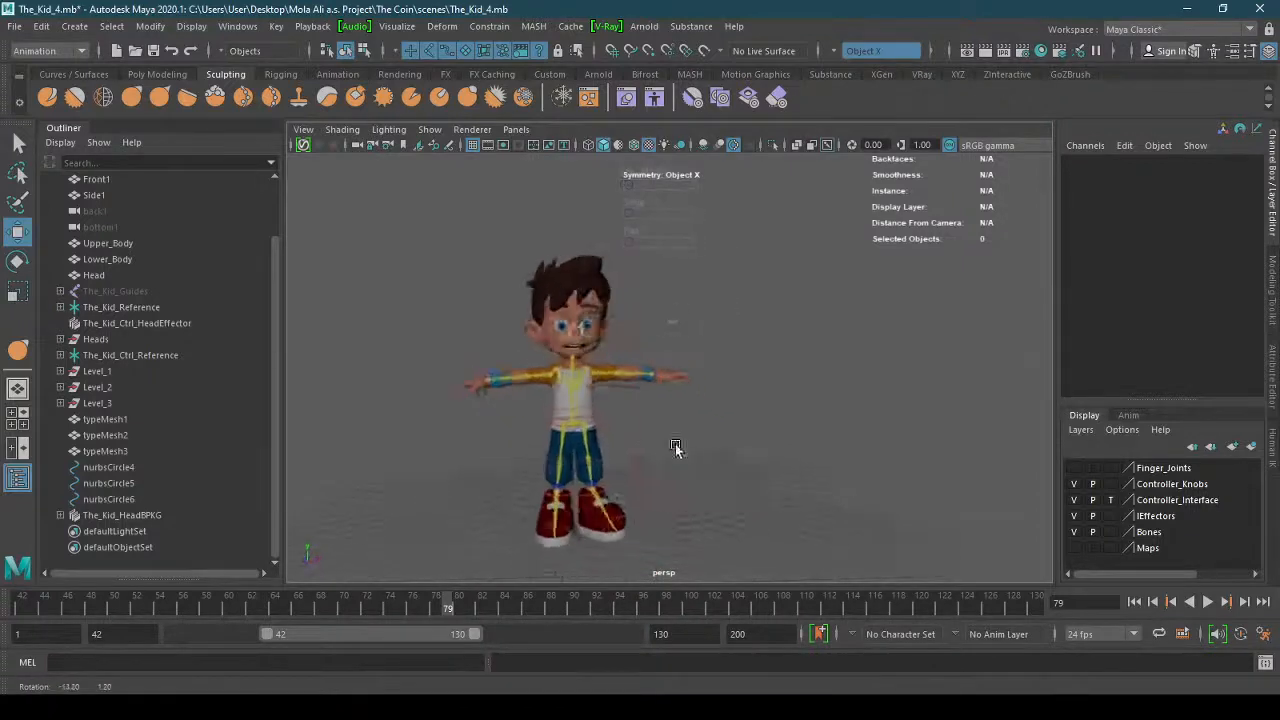
{"action": "right_click_drag", "start_coordinate": [675, 444], "coordinate": [710, 439], "text": "alt"}
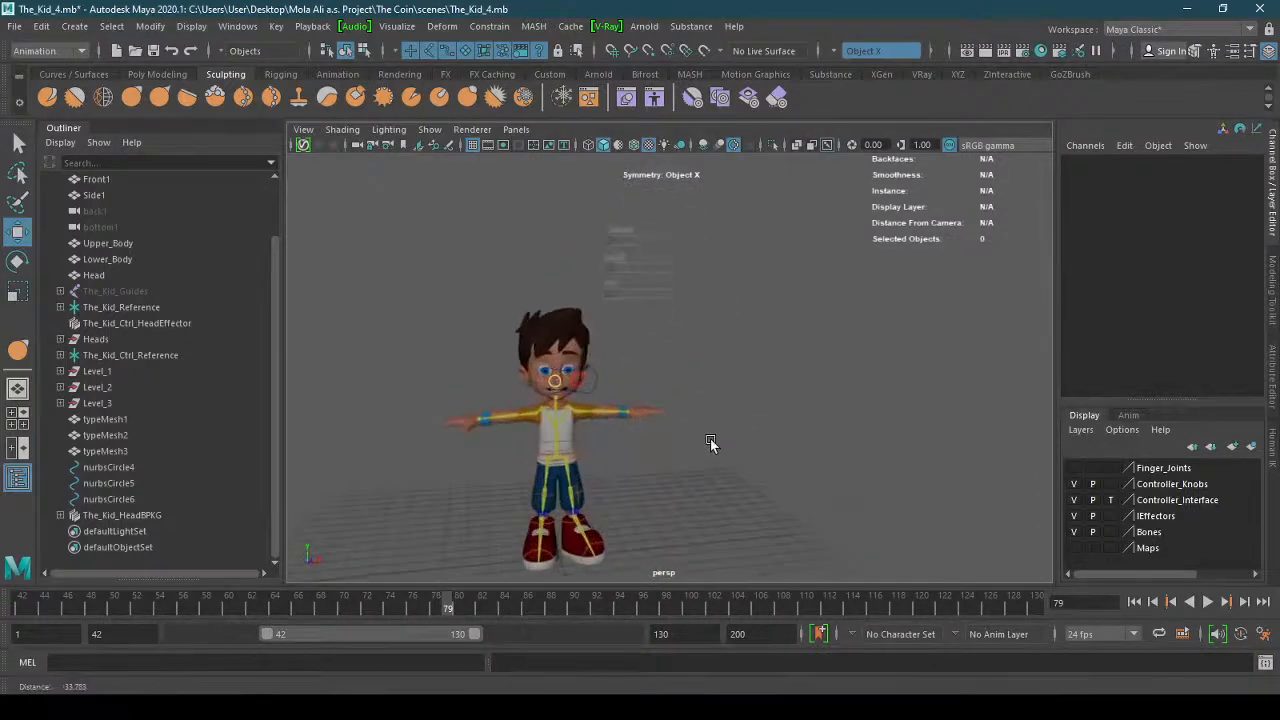
{"action": "left_click_drag", "start_coordinate": [600, 468], "coordinate": [563, 465], "text": "alt"}
{"action": "middle_click_drag", "start_coordinate": [563, 465], "coordinate": [600, 458], "text": "alt"}
{"action": "right_click_drag", "start_coordinate": [600, 458], "coordinate": [618, 454], "text": "alt"}
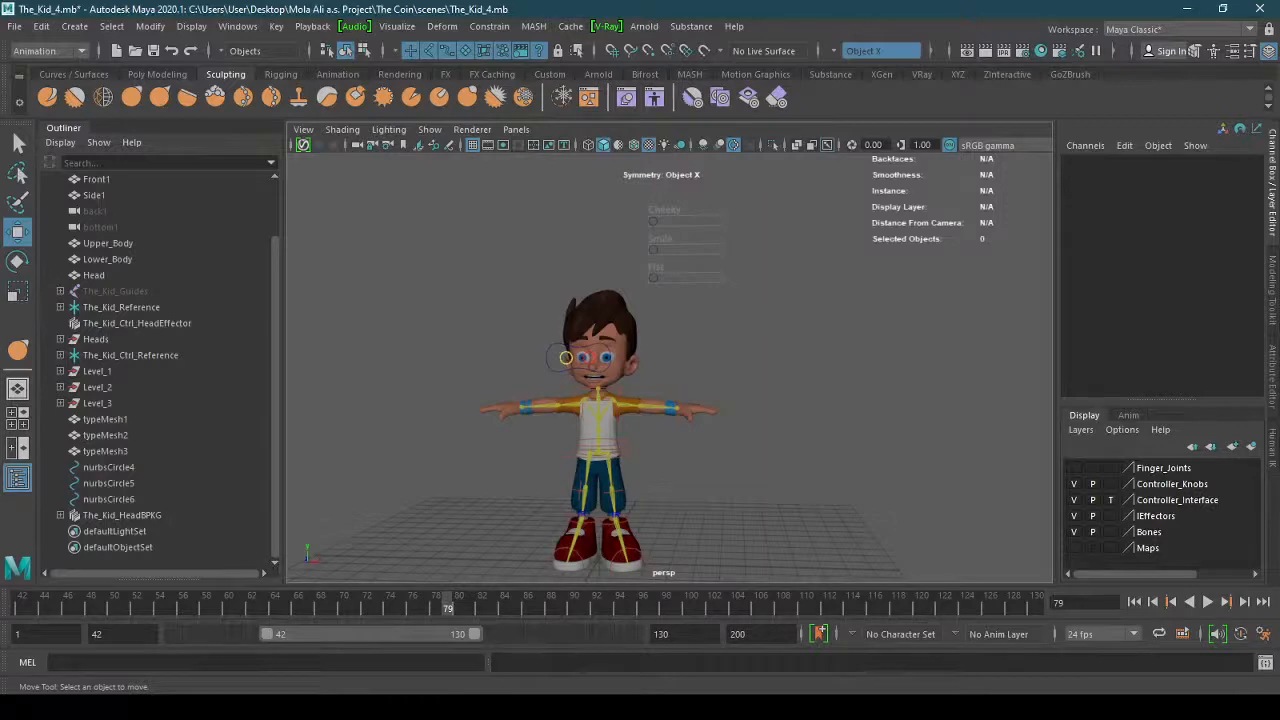
Switch to the Chrome window, rewind the "ELF" shot progression video to the start and show it full screen.
{"action": "left_click_drag", "start_coordinate": [0, 234], "coordinate": [457, 203]}
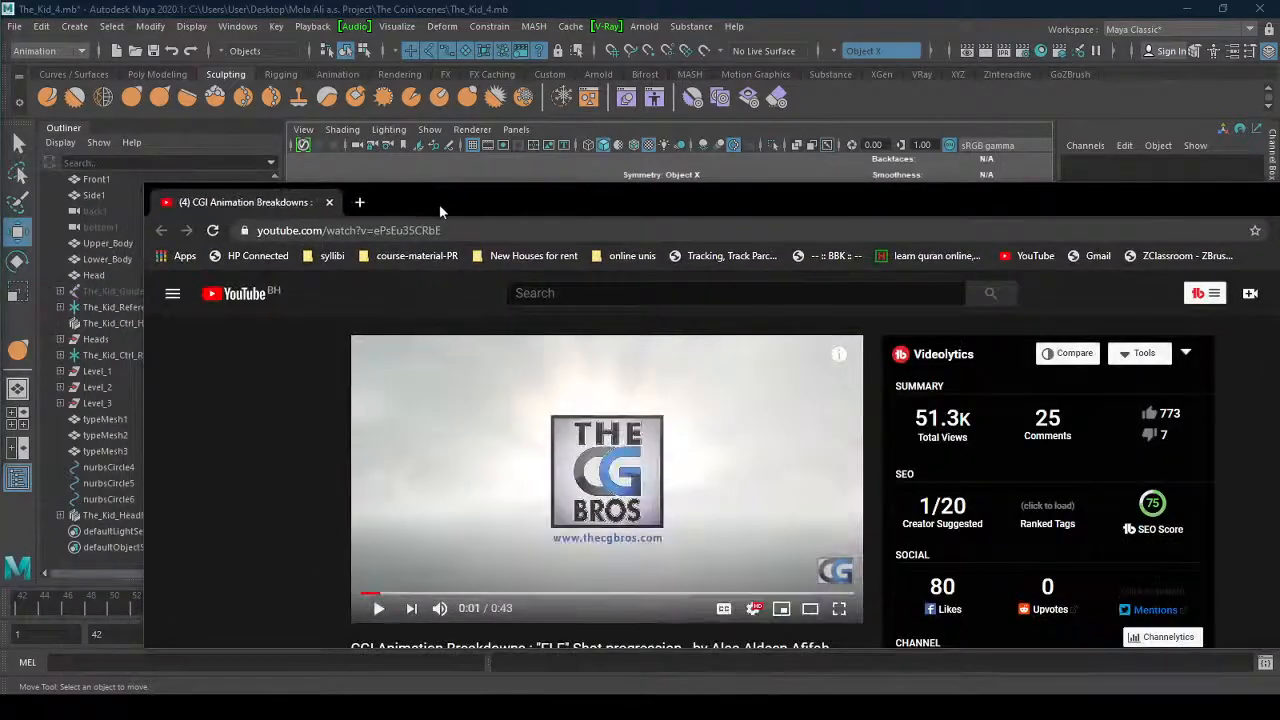
{"action": "double_click", "coordinate": [425, 203]}
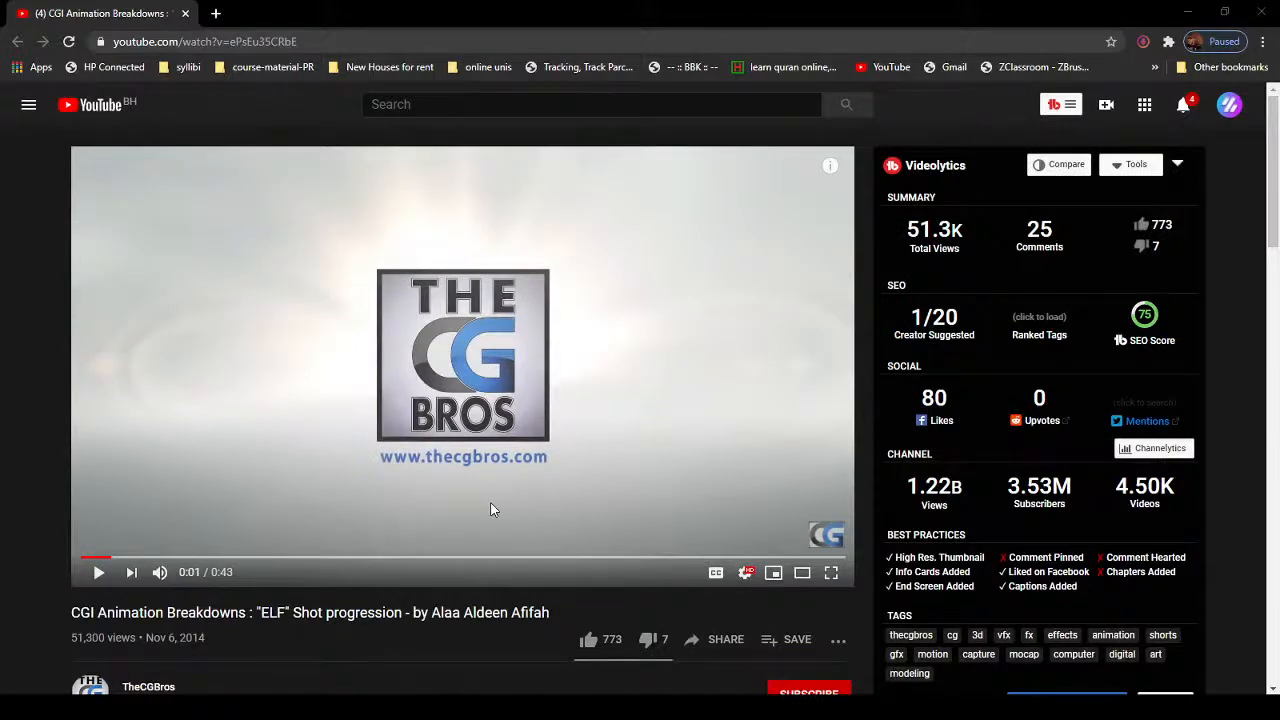
{"action": "left_click", "coordinate": [84, 557]}
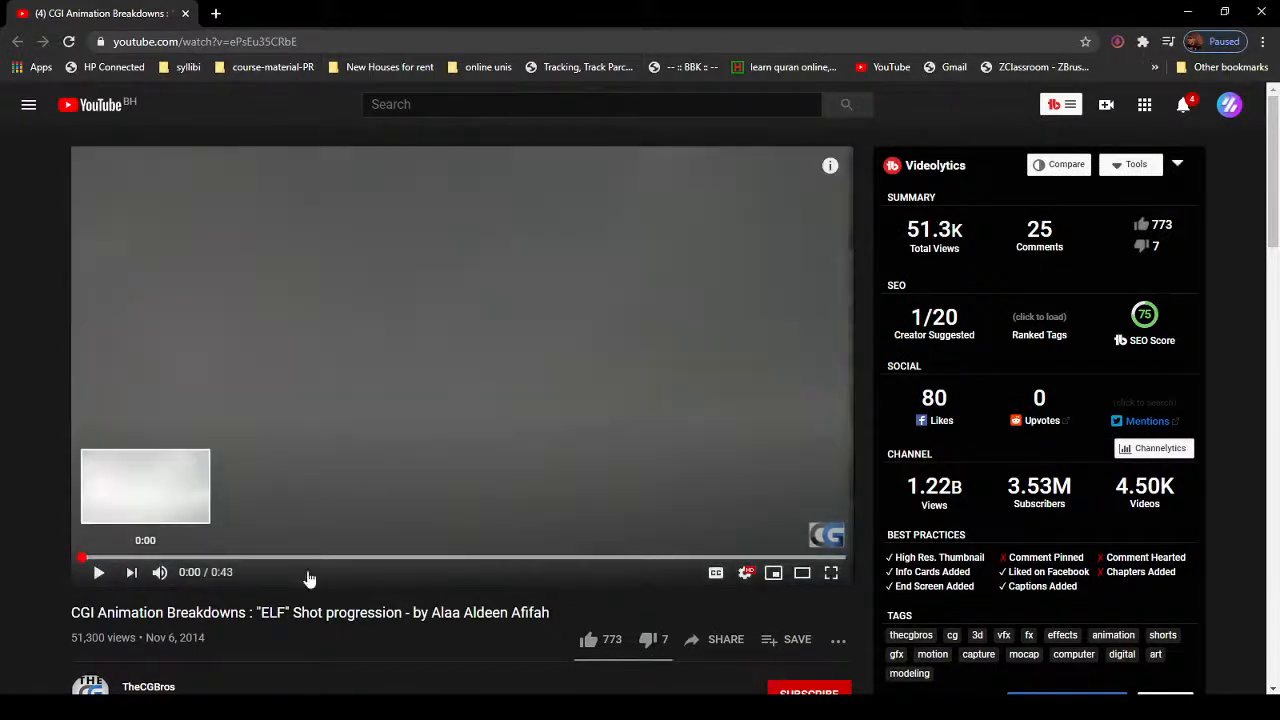
{"action": "left_click", "coordinate": [831, 572]}
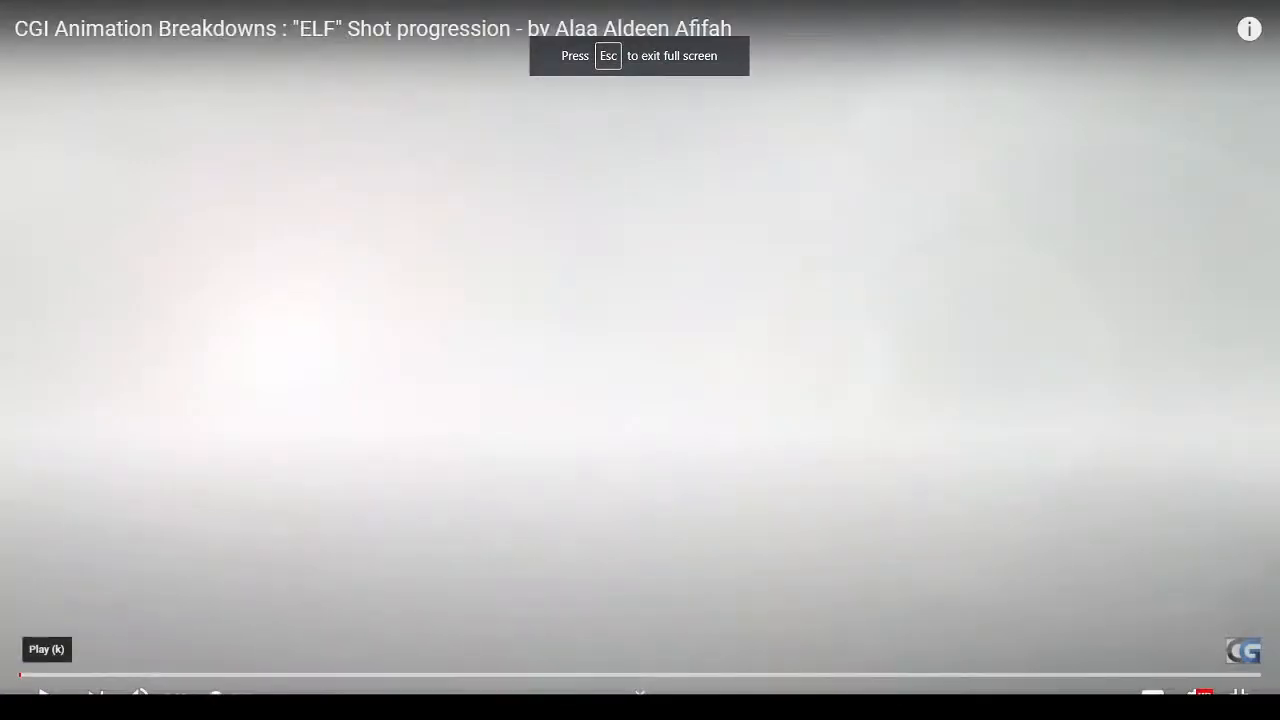
Play the breakdown video, pausing to compare the Layout, Reference, Blocking and Final panels, and leave full screen.
{"action": "left_click", "coordinate": [43, 693]}
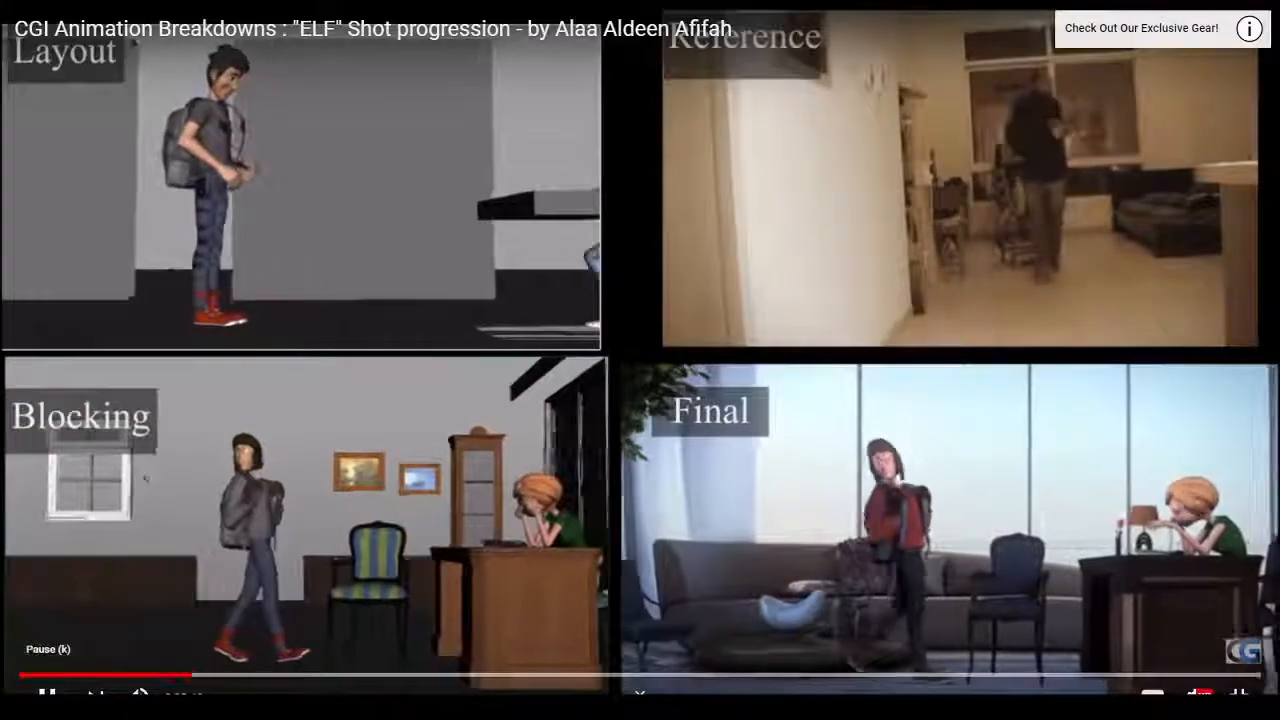
{"action": "left_click", "coordinate": [47, 695]}
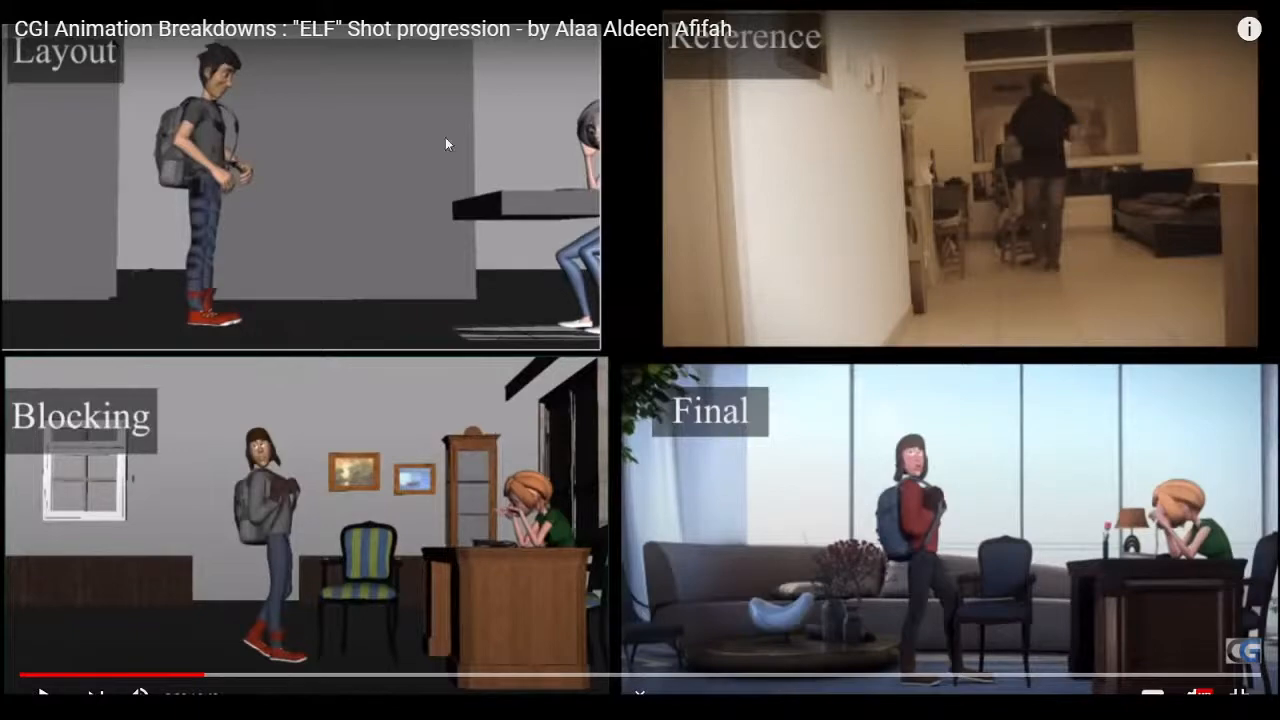
{"action": "left_click", "coordinate": [43, 693]}
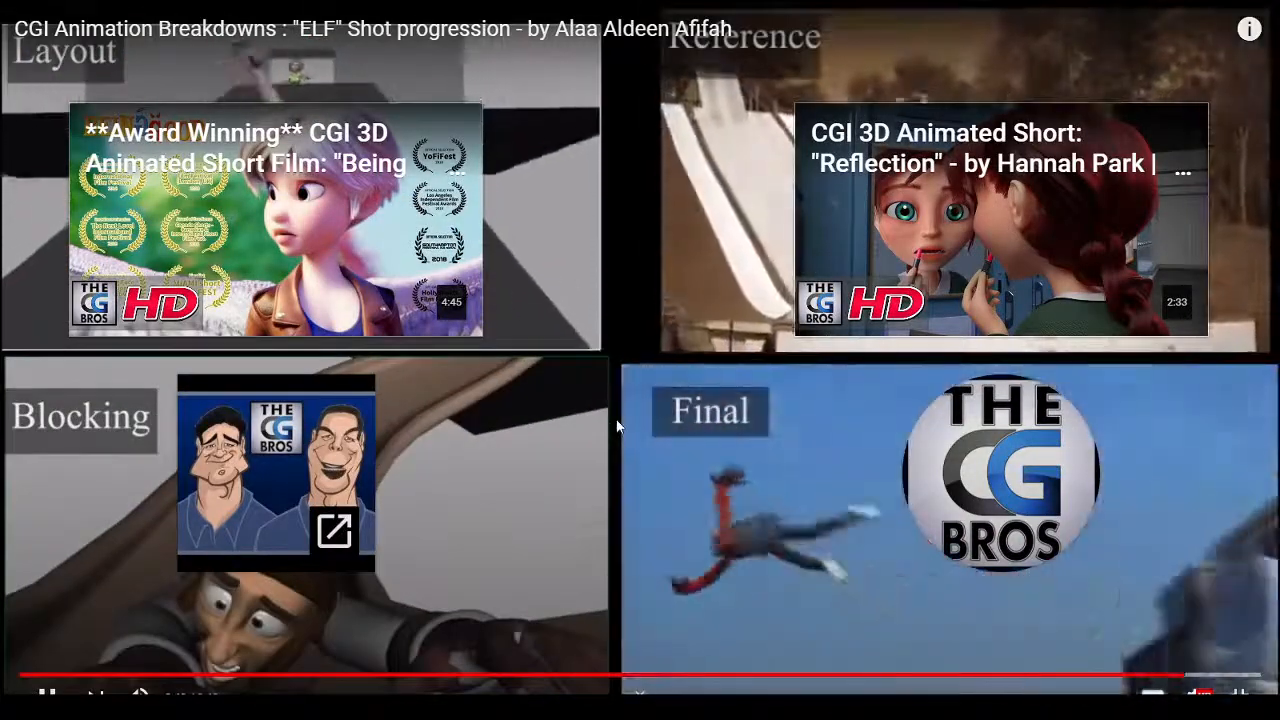
{"action": "key", "text": "Escape"}
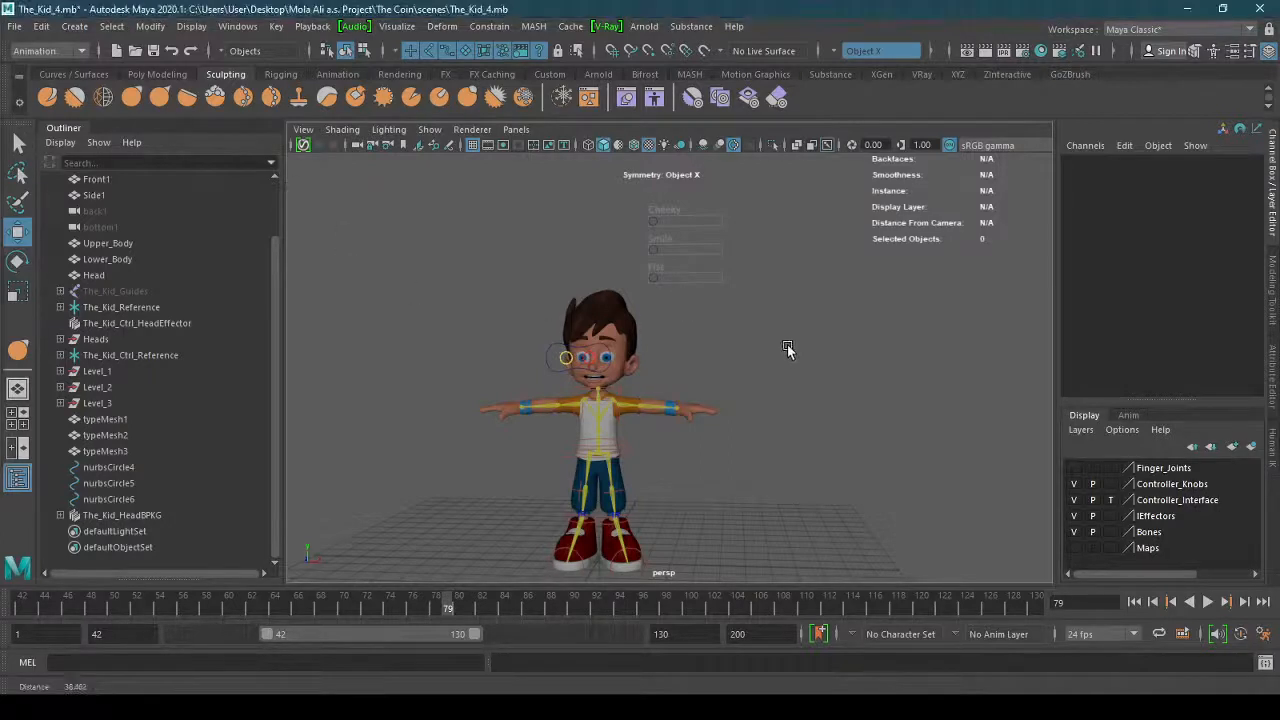
Launch Adobe Premiere Pro 2020 and minimize the Maya window.
{"action": "left_click_drag", "start_coordinate": [789, 351], "coordinate": [744, 380], "text": "alt"}
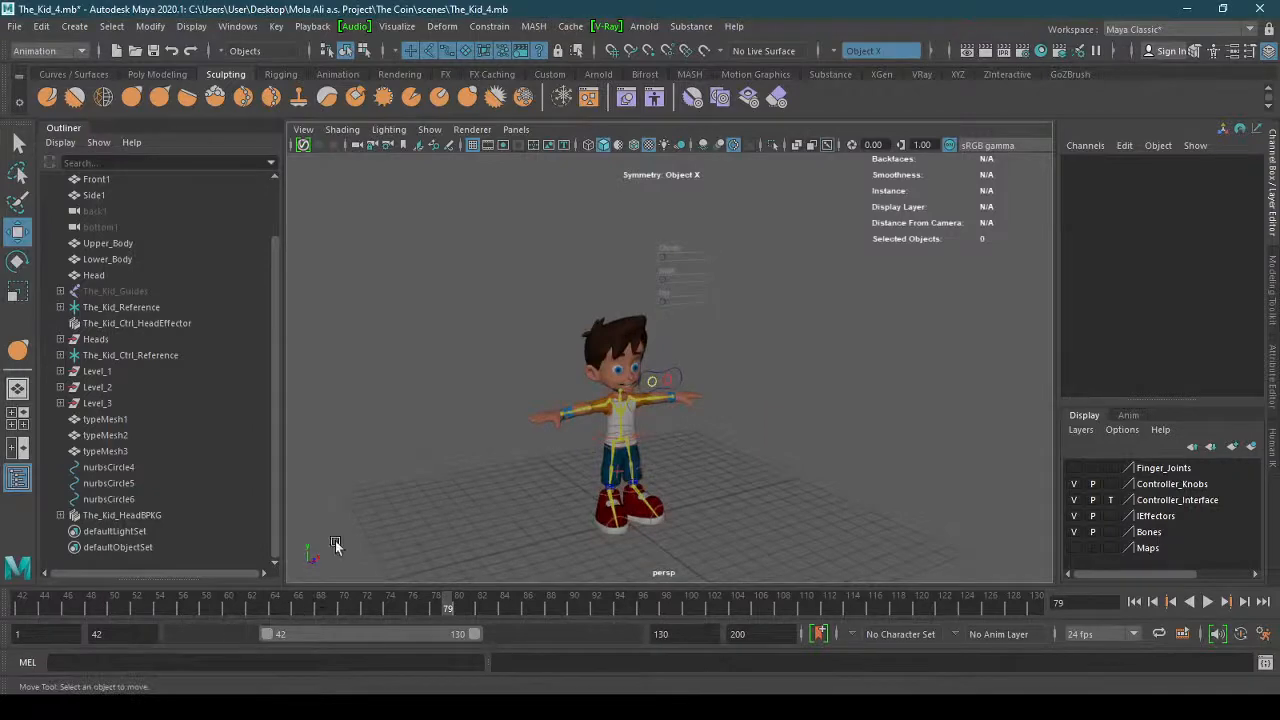
{"action": "left_click", "coordinate": [18, 706]}
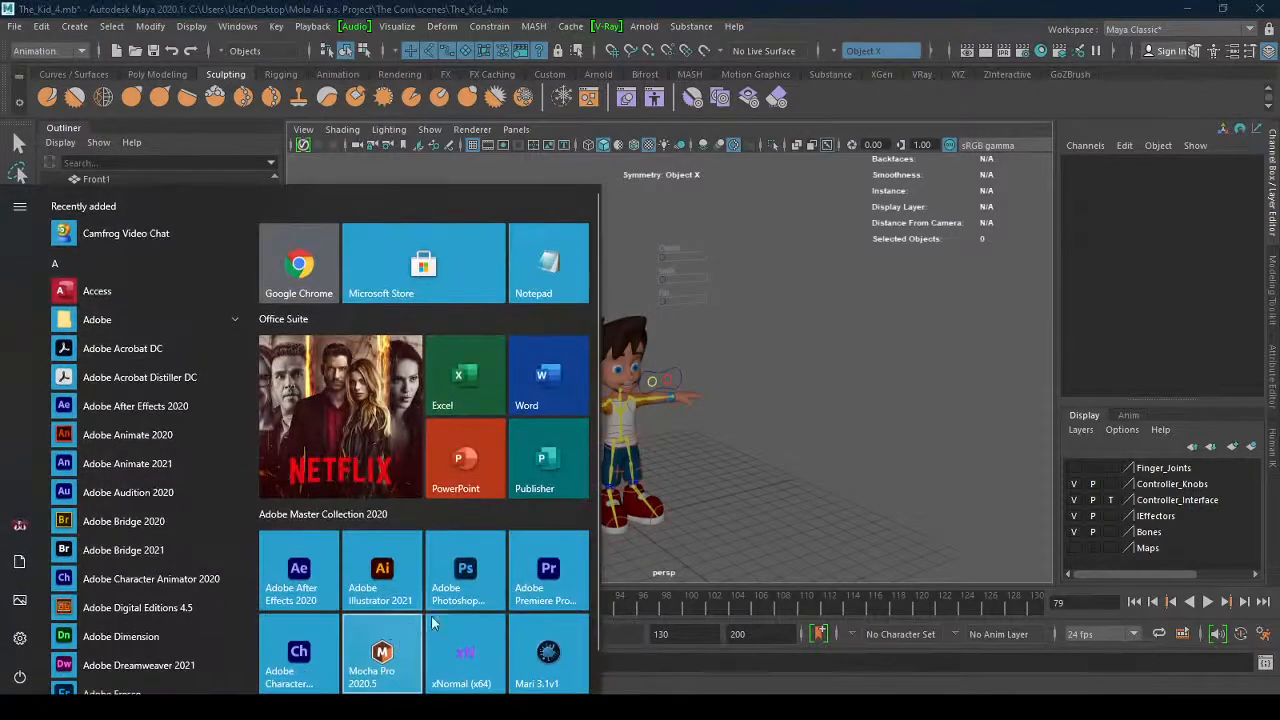
{"action": "left_click", "coordinate": [562, 573]}
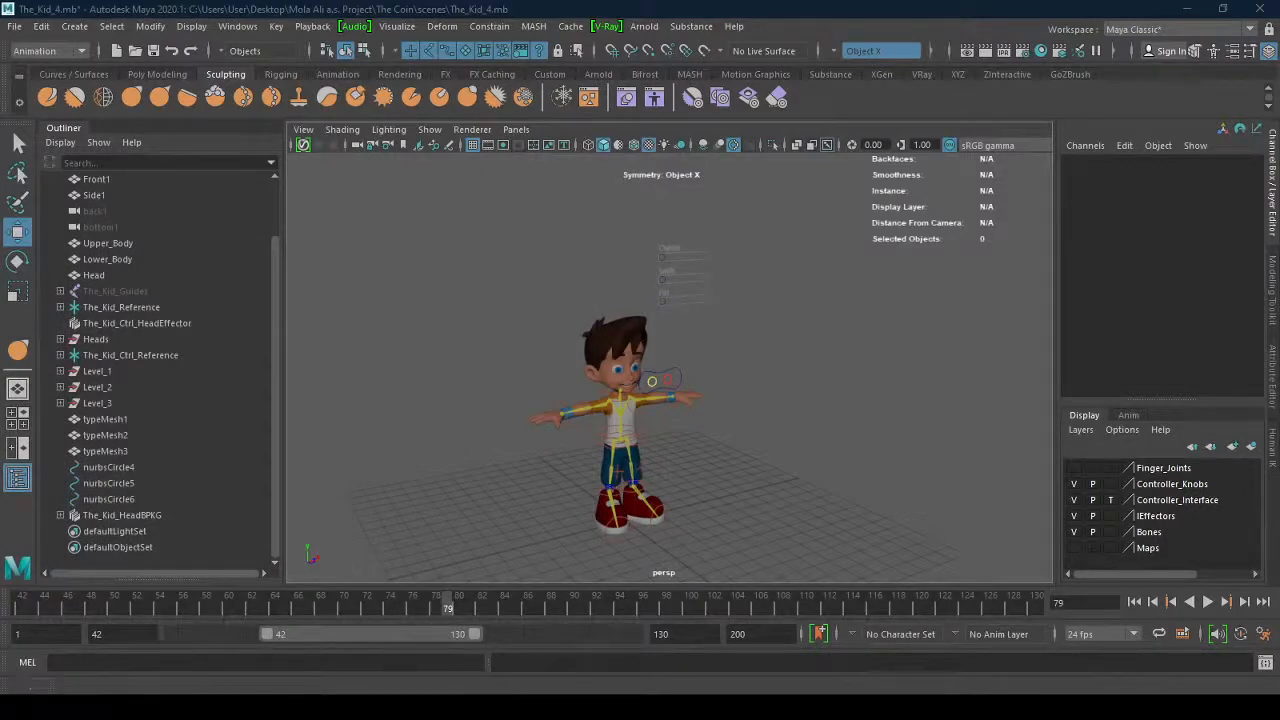
{"action": "mouse_move", "coordinate": [150, 710]}
{"action": "left_click", "coordinate": [1183, 10]}
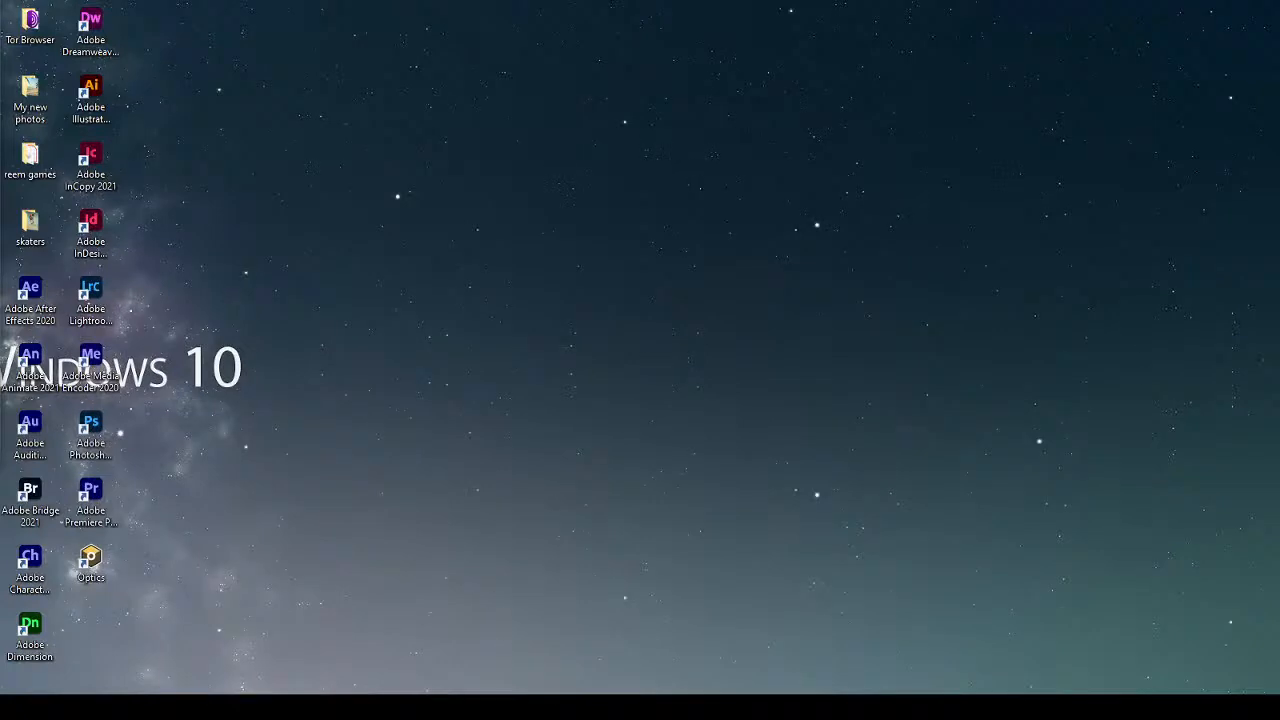
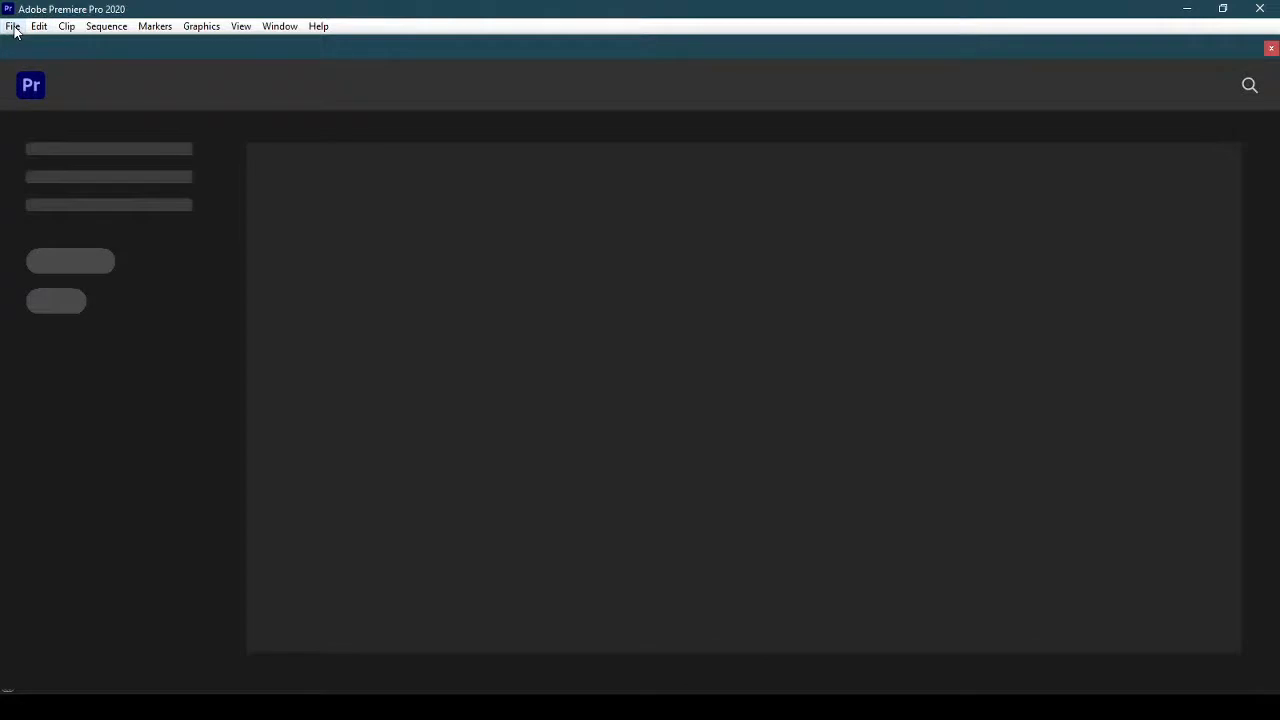
Create a new Premiere Pro project named Roto2 in the existing Roto folder with the default settings.
{"action": "left_click", "coordinate": [13, 26]}
{"action": "mouse_move", "coordinate": [46, 46]}
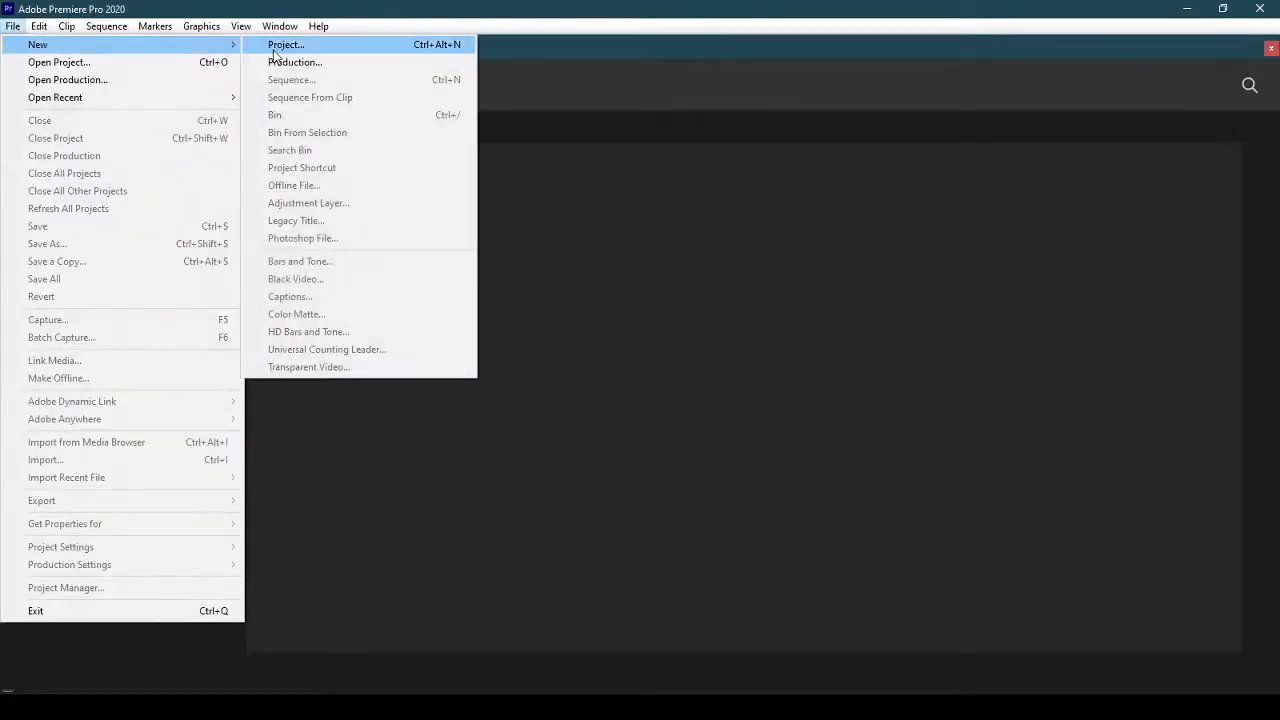
{"action": "left_click", "coordinate": [286, 48]}
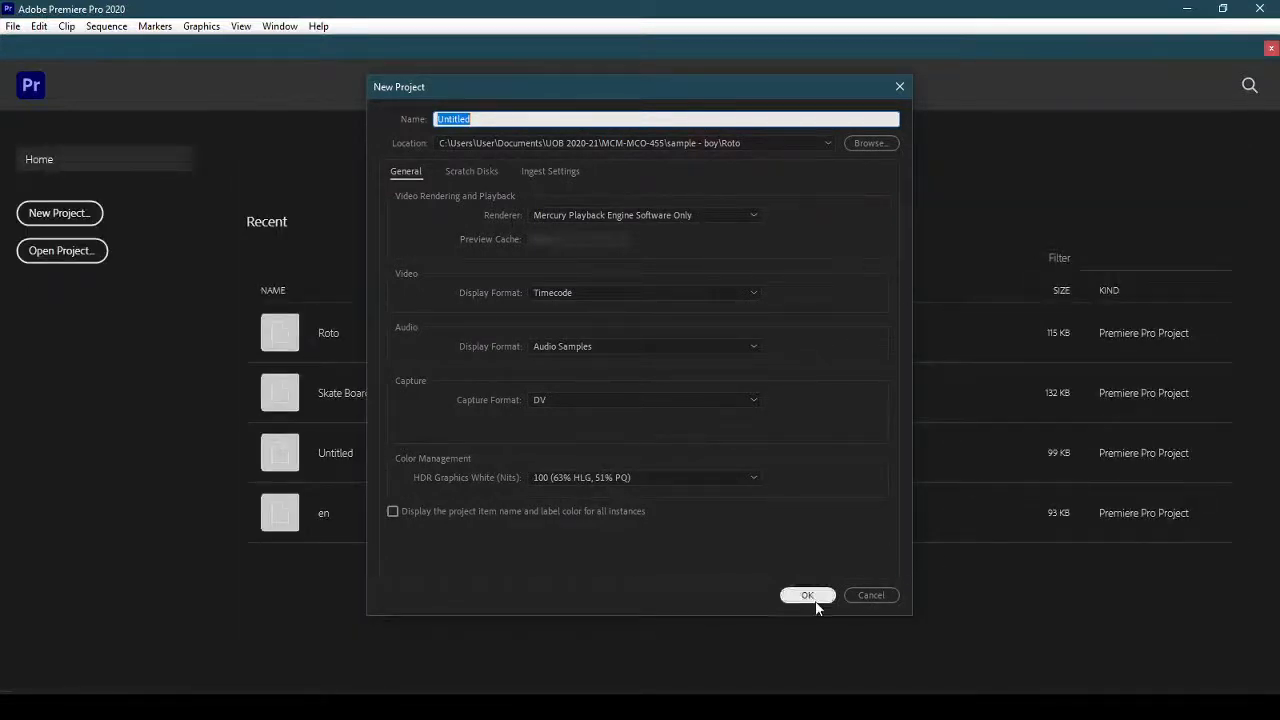
{"action": "left_click", "coordinate": [587, 117]}
{"action": "left_click_drag", "start_coordinate": [466, 117], "coordinate": [432, 121]}
{"action": "type", "text": "Roto2"}
{"action": "key", "text": "Return"}
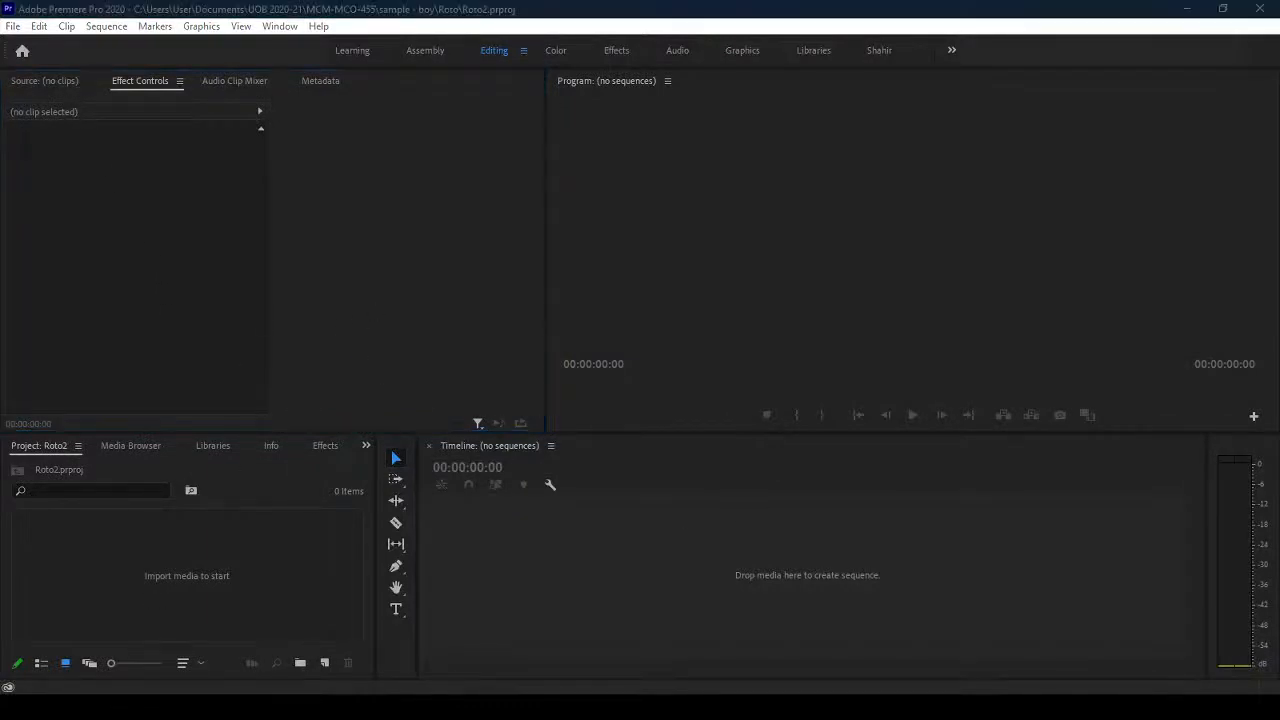
Import the Backpack Kid Dance (THE FLOSS) tutorial video into the project and create a sequence from it.
{"action": "left_click_drag", "start_coordinate": [0, 560], "coordinate": [137, 603]}
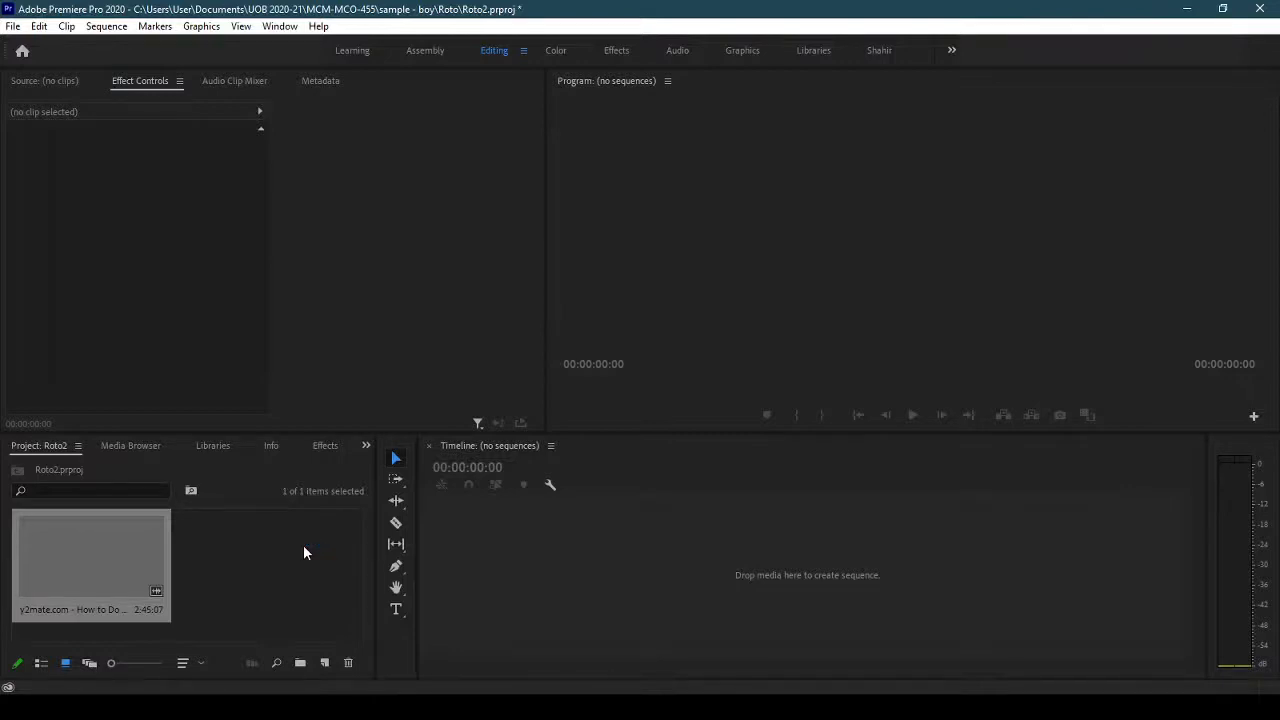
{"action": "left_click", "coordinate": [303, 545]}
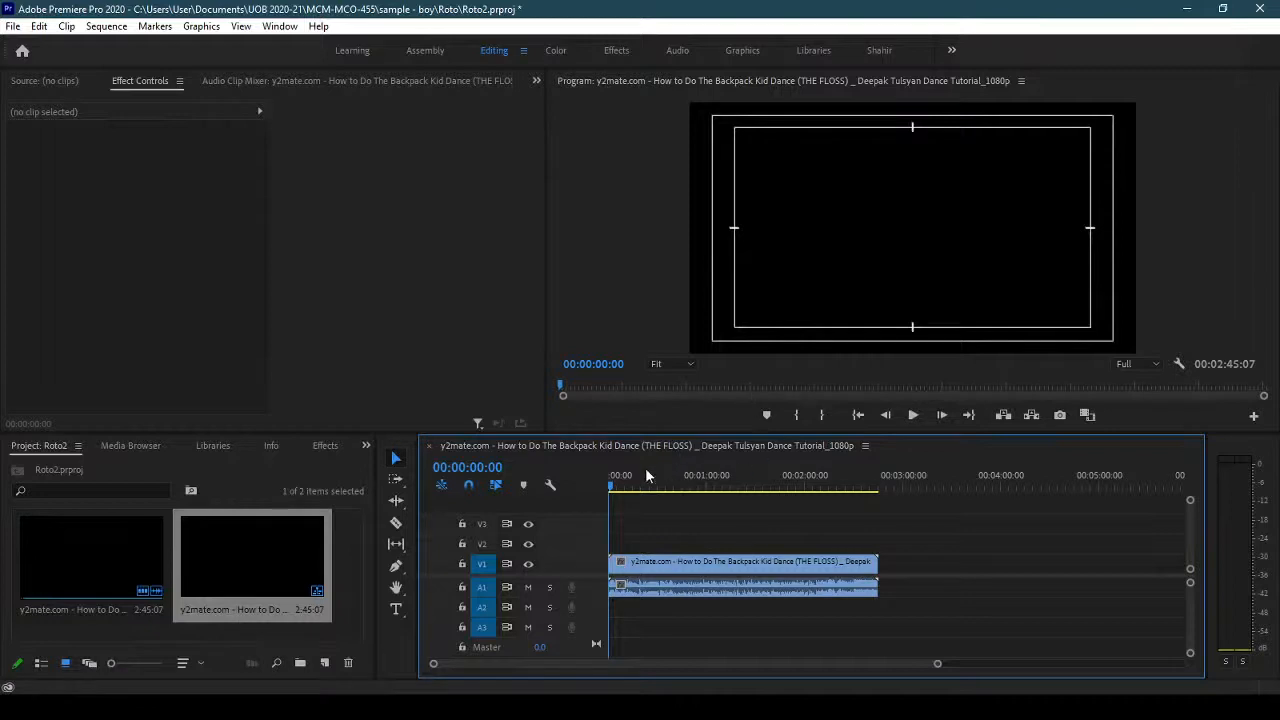
Mute audio track A1 and play the dance sequence from the start.
{"action": "left_click_drag", "start_coordinate": [612, 489], "coordinate": [623, 489]}
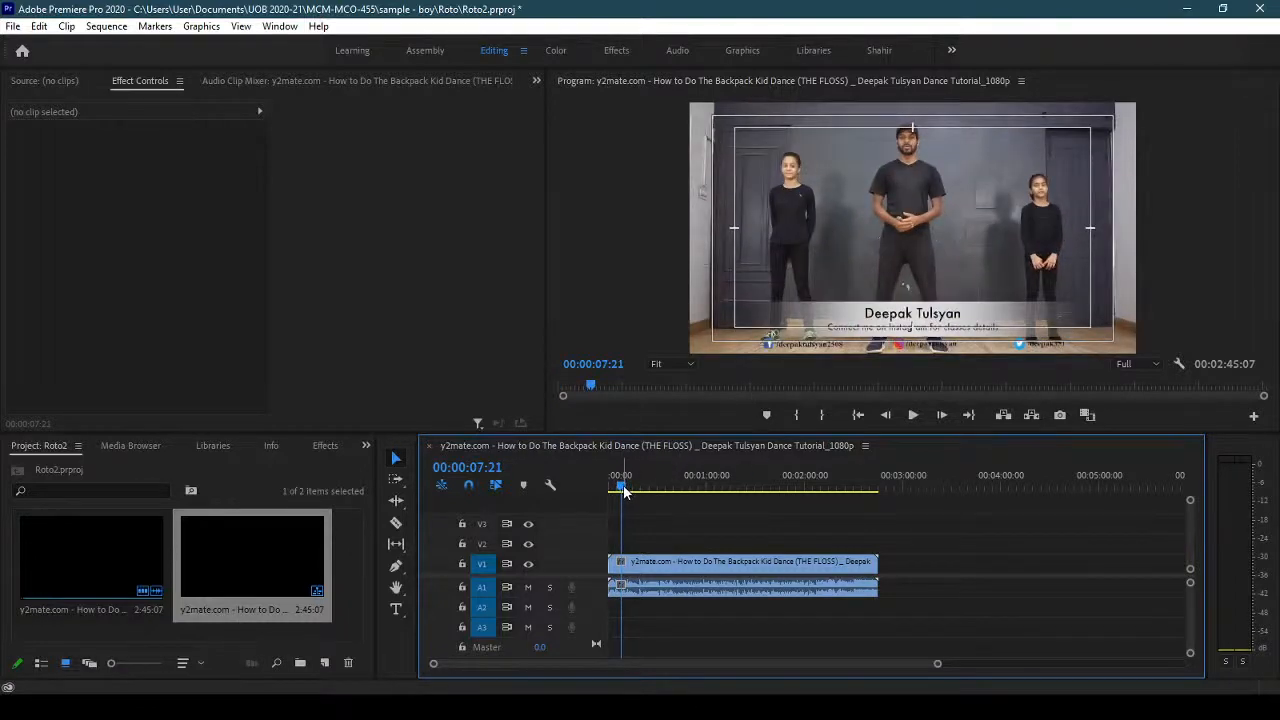
{"action": "left_click", "coordinate": [528, 588]}
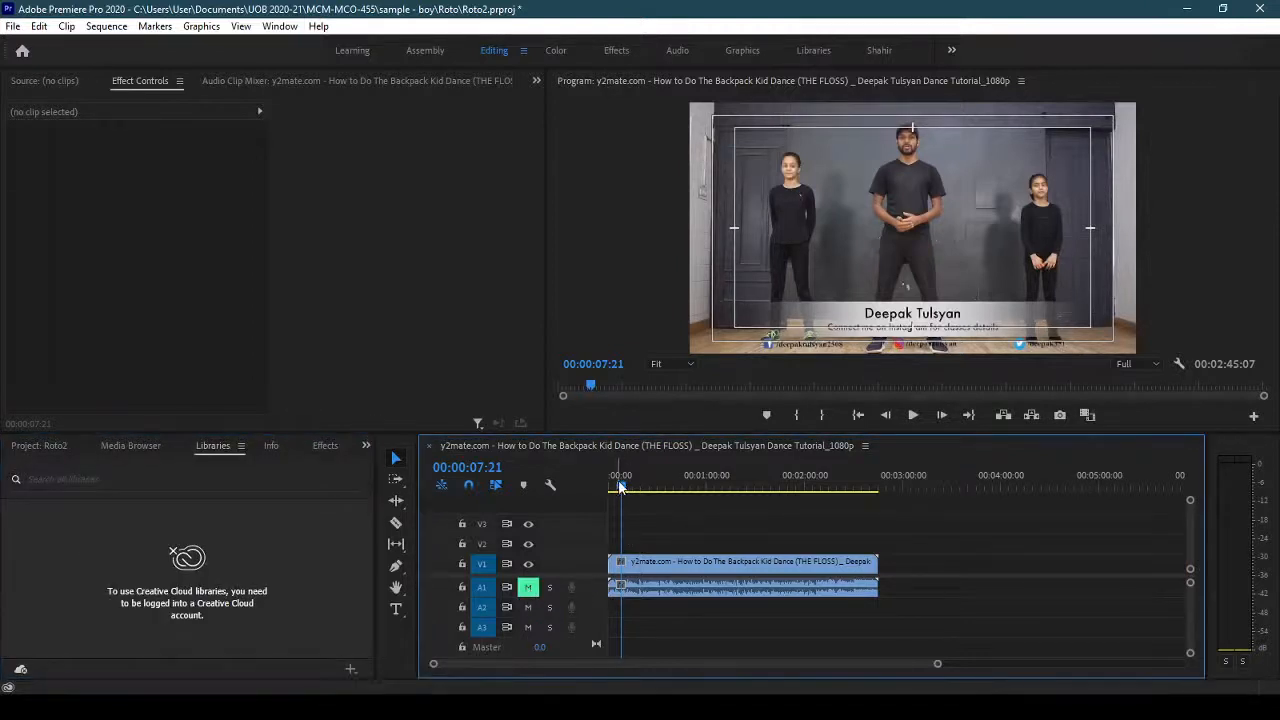
{"action": "mouse_move", "coordinate": [621, 487]}
{"action": "left_mouse_down"}
{"action": "mouse_move", "coordinate": [700, 490]}
{"action": "mouse_move", "coordinate": [611, 490]}
{"action": "left_mouse_up"}
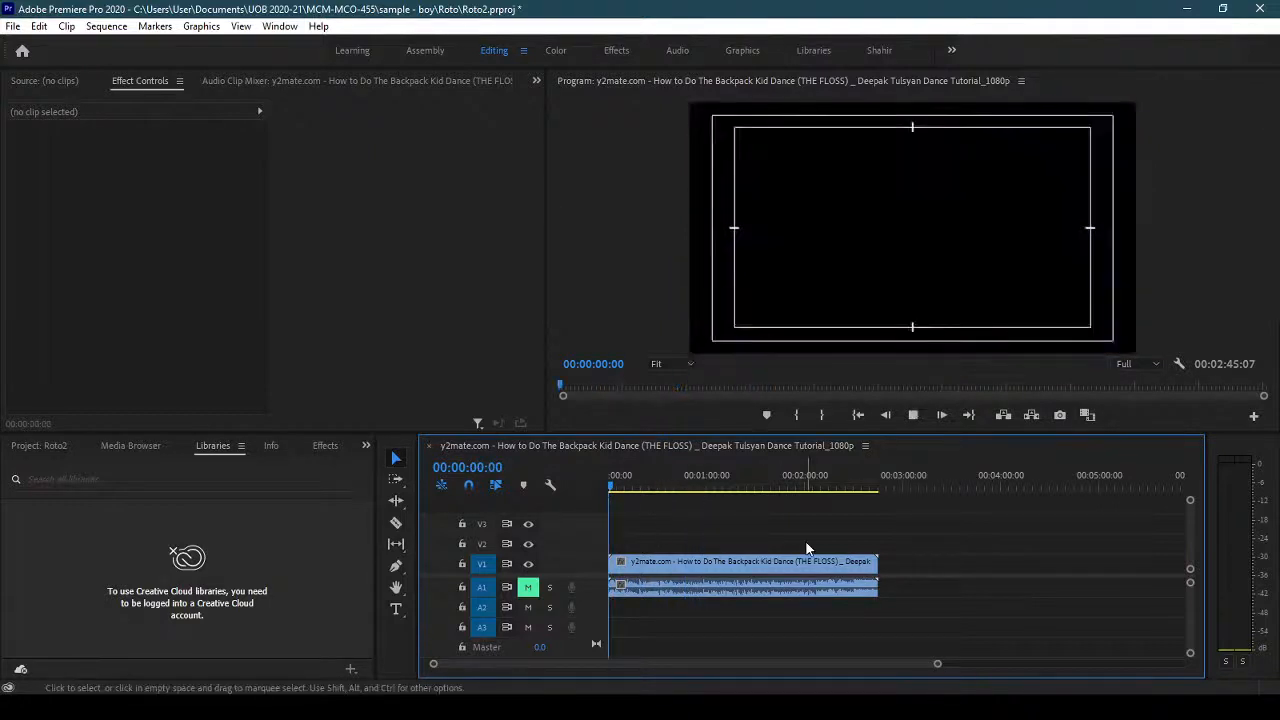
Find where the floss move begins and split the dance clip at 00:00:22:05.
{"action": "key", "text": "space"}
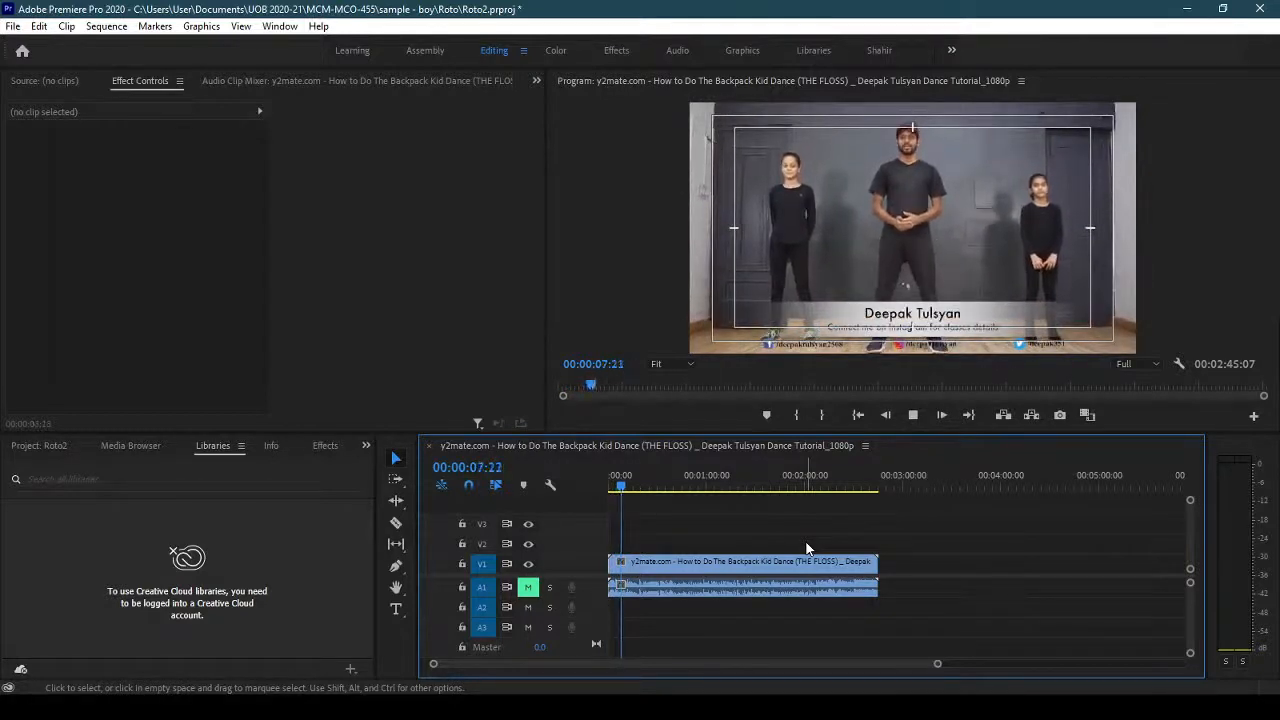
{"action": "mouse_move", "coordinate": [646, 489]}
{"action": "left_mouse_down"}
{"action": "mouse_move", "coordinate": [657, 490]}
{"action": "mouse_move", "coordinate": [640, 489]}
{"action": "left_mouse_up"}
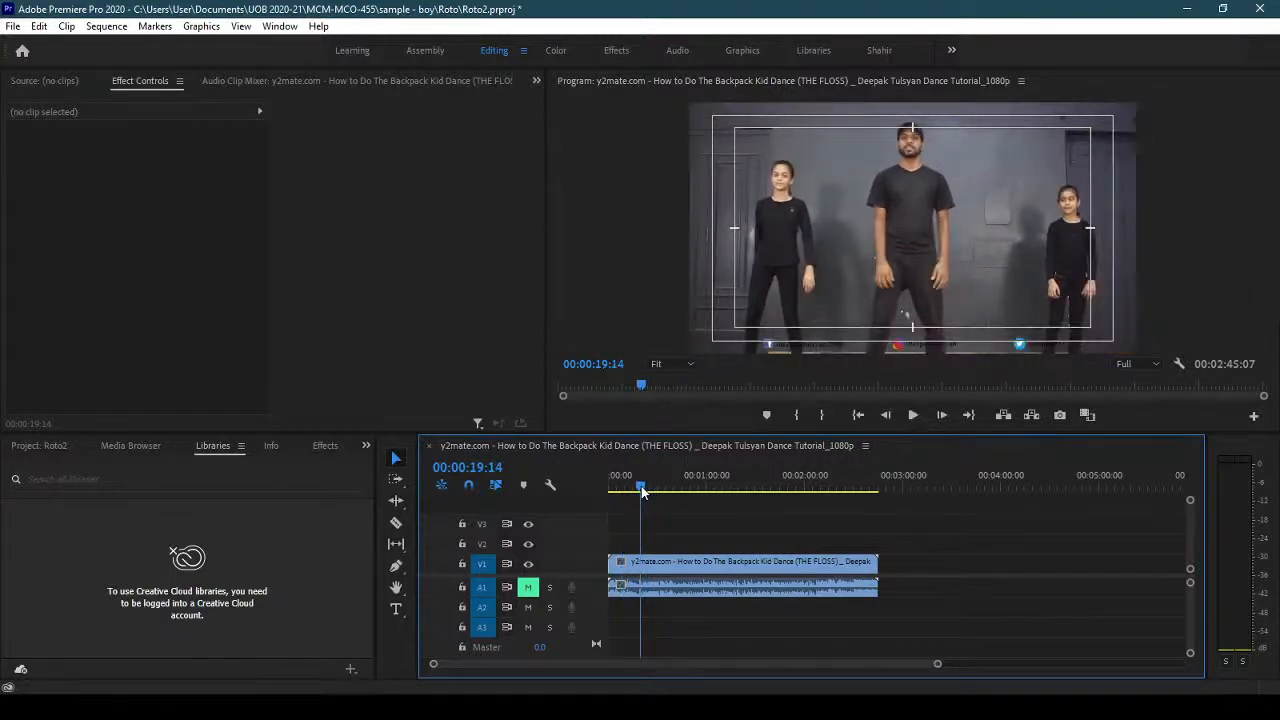
{"action": "left_click_drag", "start_coordinate": [937, 664], "coordinate": [870, 675]}
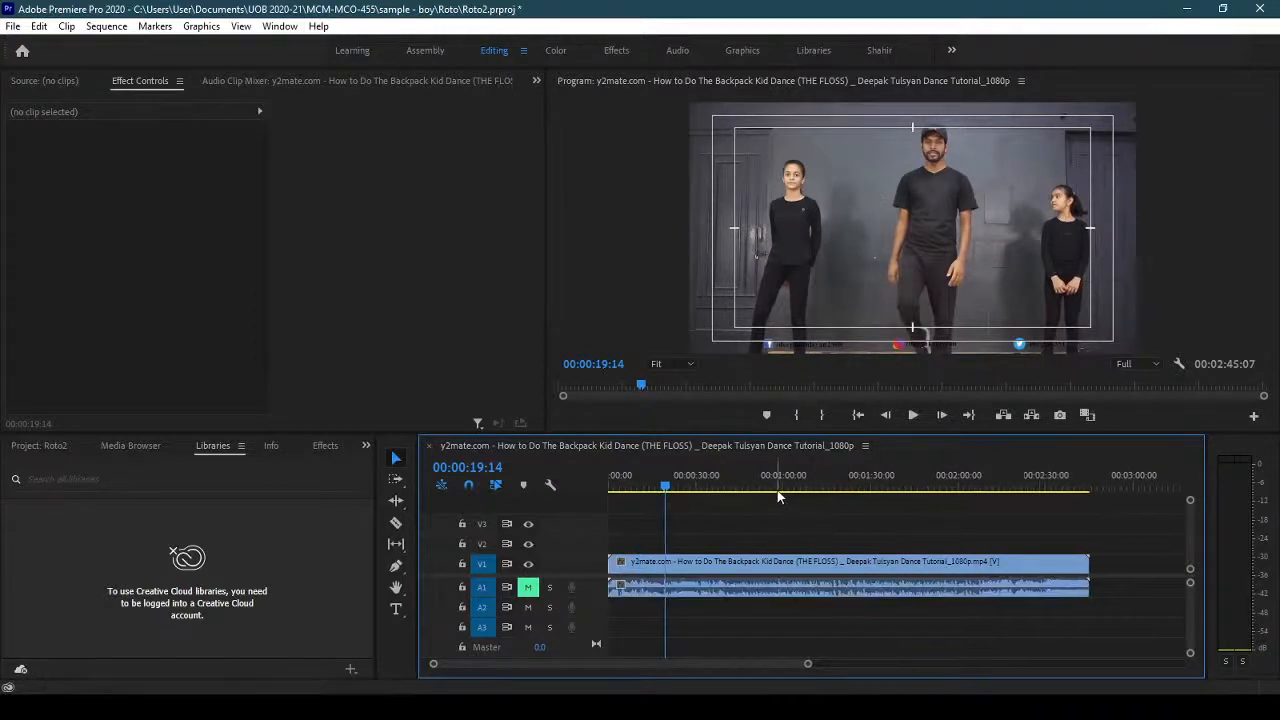
{"action": "mouse_move", "coordinate": [666, 488]}
{"action": "left_mouse_down"}
{"action": "mouse_move", "coordinate": [634, 489]}
{"action": "mouse_move", "coordinate": [690, 491]}
{"action": "mouse_move", "coordinate": [675, 493]}
{"action": "left_mouse_up"}
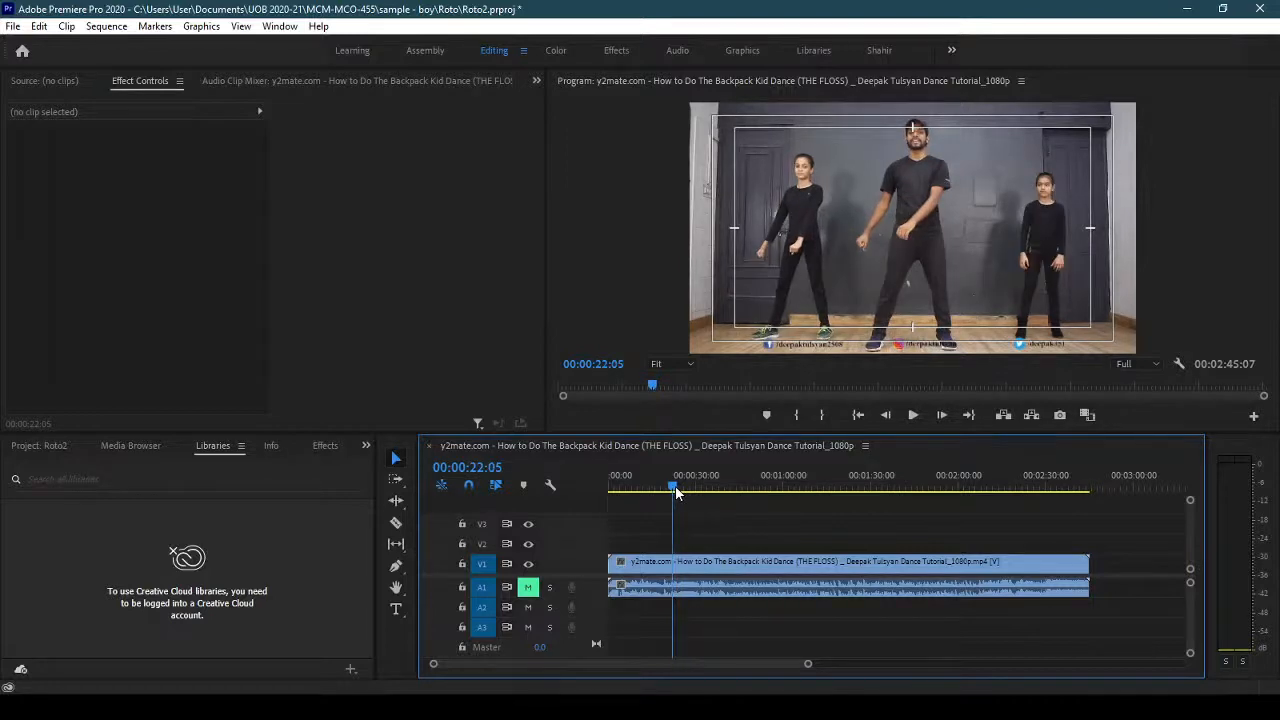
{"action": "left_click", "coordinate": [724, 565]}
{"action": "key", "text": "c"}
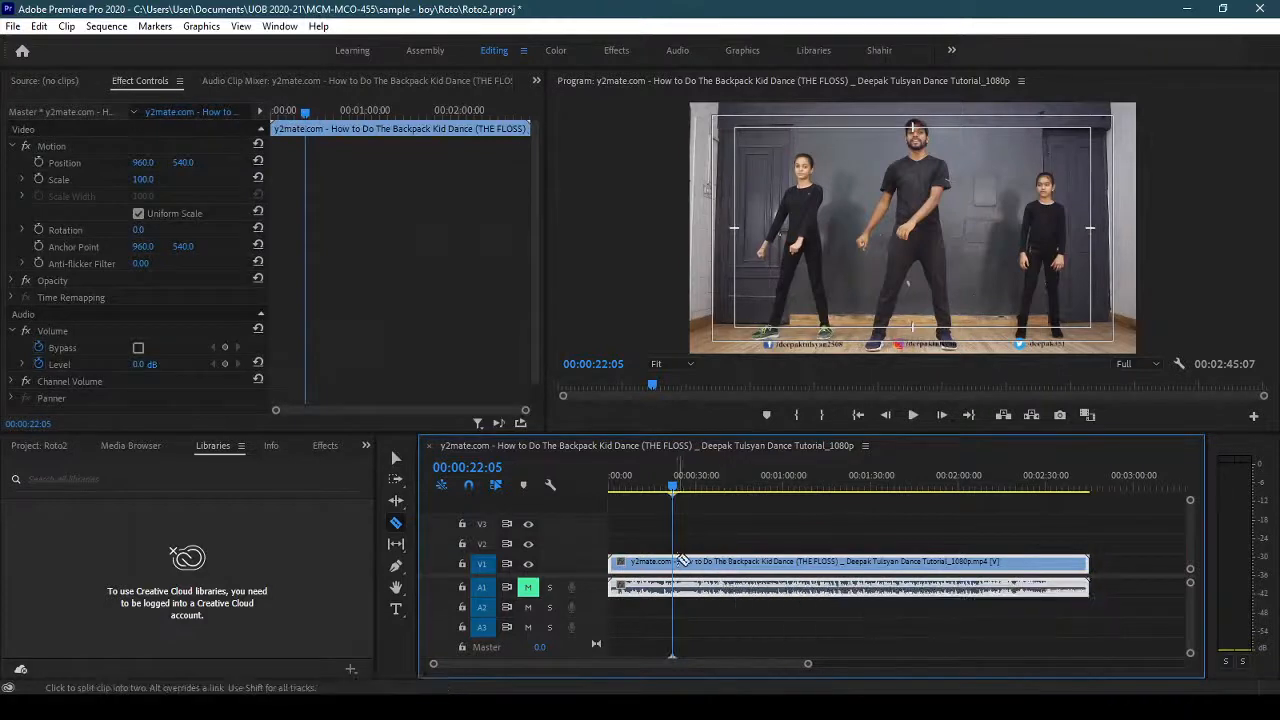
{"action": "left_click", "coordinate": [673, 562]}
{"action": "key", "text": "v"}
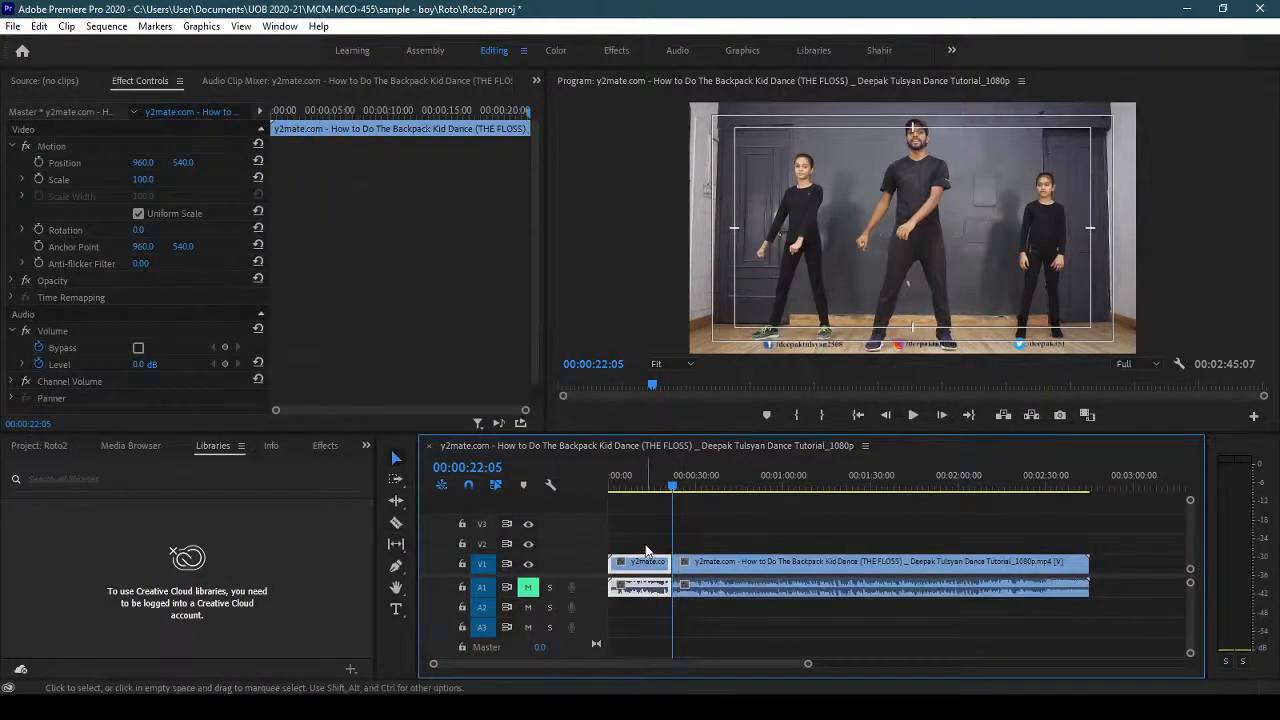
Delete the intro portion of the dance clip before the cut and close the gap it leaves.
{"action": "left_click", "coordinate": [638, 575]}
{"action": "key", "text": "Delete"}
{"action": "left_click", "coordinate": [634, 565]}
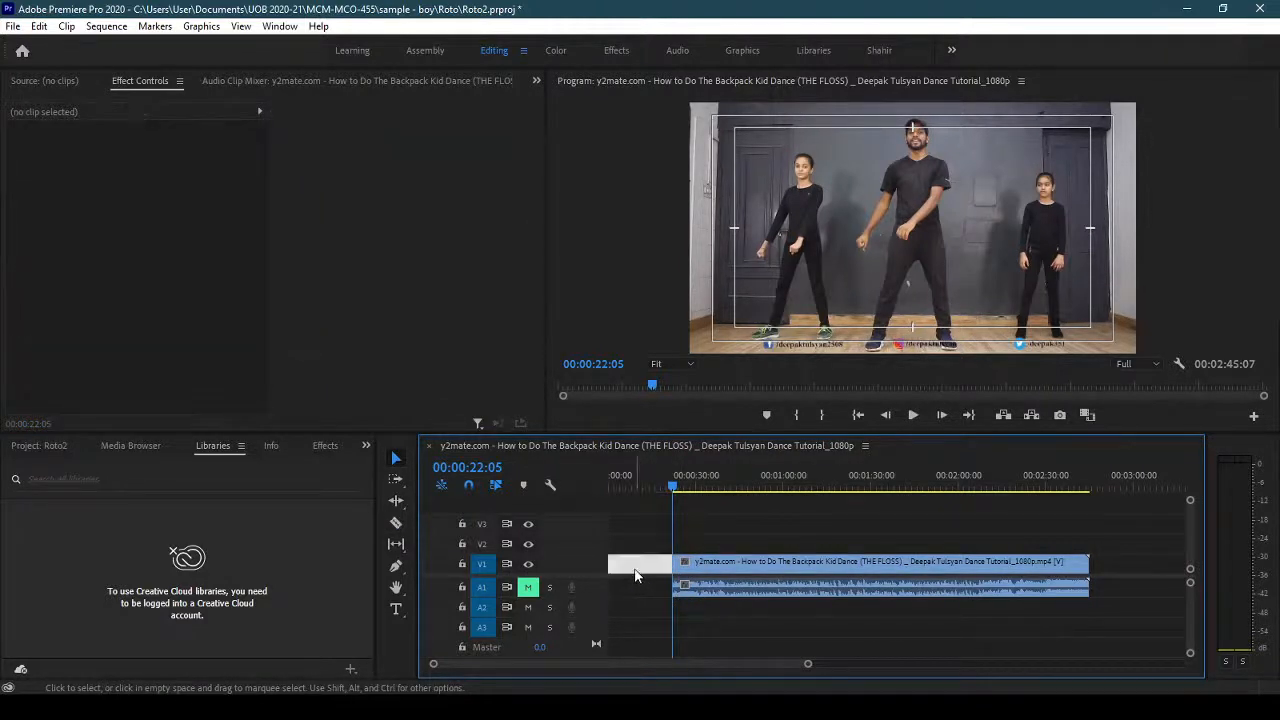
{"action": "key", "text": "Delete"}
Find the end of the wanted floss section and split the clip at 00:00:09:04.
{"action": "left_click", "coordinate": [607, 490]}
{"action": "left_click_drag", "start_coordinate": [607, 490], "coordinate": [635, 494]}
{"action": "key", "text": "Left"}
{"action": "key", "text": "Left"}
{"action": "key", "text": "Left"}
{"action": "key", "text": "Left"}
{"action": "key", "text": "Left"}
{"action": "key", "text": "Left"}
{"action": "key", "text": "Left"}
{"action": "key", "text": "Left"}
{"action": "key", "text": "Left"}
{"action": "key", "text": "Left"}
{"action": "key", "text": "Left"}
{"action": "key", "text": "Left"}
{"action": "key", "text": "Left"}
{"action": "key", "text": "Left"}
{"action": "key", "text": "Left"}
{"action": "key", "text": "Left"}
{"action": "key", "text": "Left"}
{"action": "key", "text": "Left"}
{"action": "key", "text": "Left"}
{"action": "key", "text": "Left"}
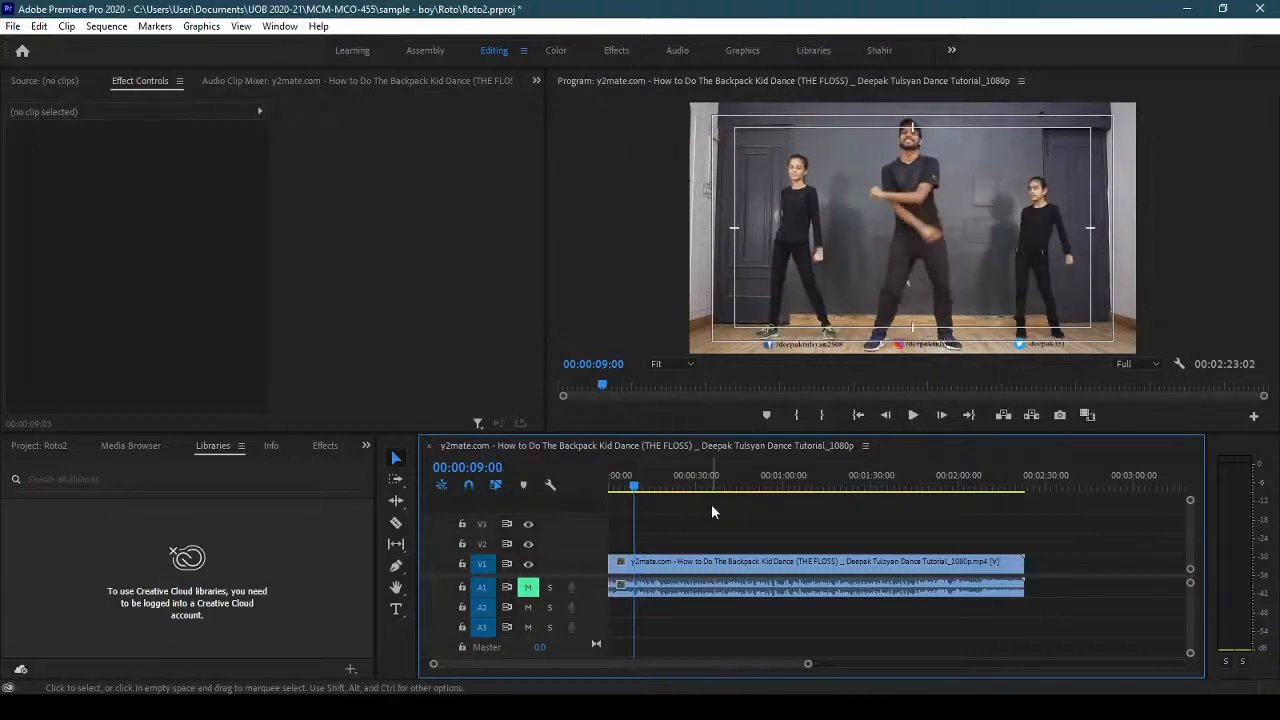
{"action": "key", "text": "Left"}
{"action": "key", "text": "Left"}
{"action": "key", "text": "Left"}
{"action": "key", "text": "Left"}
{"action": "key", "text": "Left"}
{"action": "key", "text": "Left"}
{"action": "key", "text": "Left"}
{"action": "key", "text": "Left"}
{"action": "key", "text": "Left"}
{"action": "key", "text": "Left"}
{"action": "key", "text": "Left"}
{"action": "key", "text": "Left"}
{"action": "key", "text": "Left"}
{"action": "key", "text": "Left"}
{"action": "key", "text": "Left"}
{"action": "key", "text": "Left"}
{"action": "key", "text": "Left"}
{"action": "key", "text": "Left"}
{"action": "key", "text": "Left"}
{"action": "key", "text": "Left"}
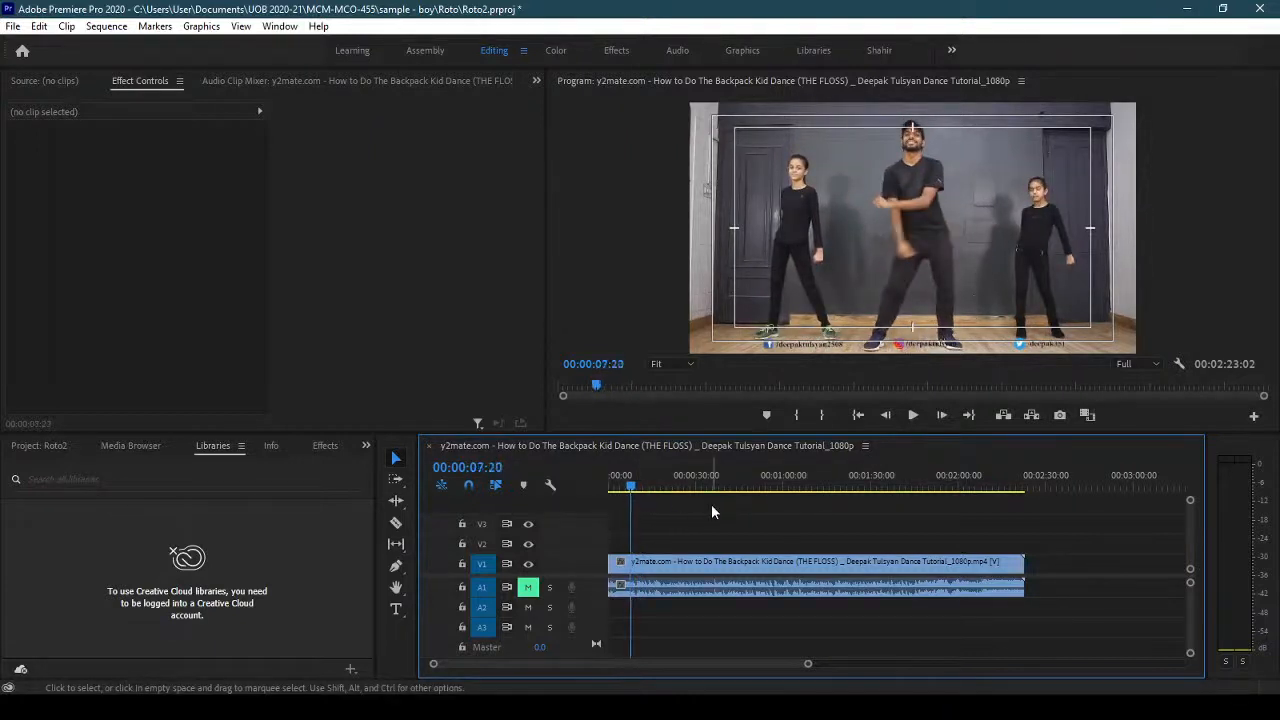
{"action": "left_click_drag", "start_coordinate": [806, 663], "coordinate": [603, 663]}
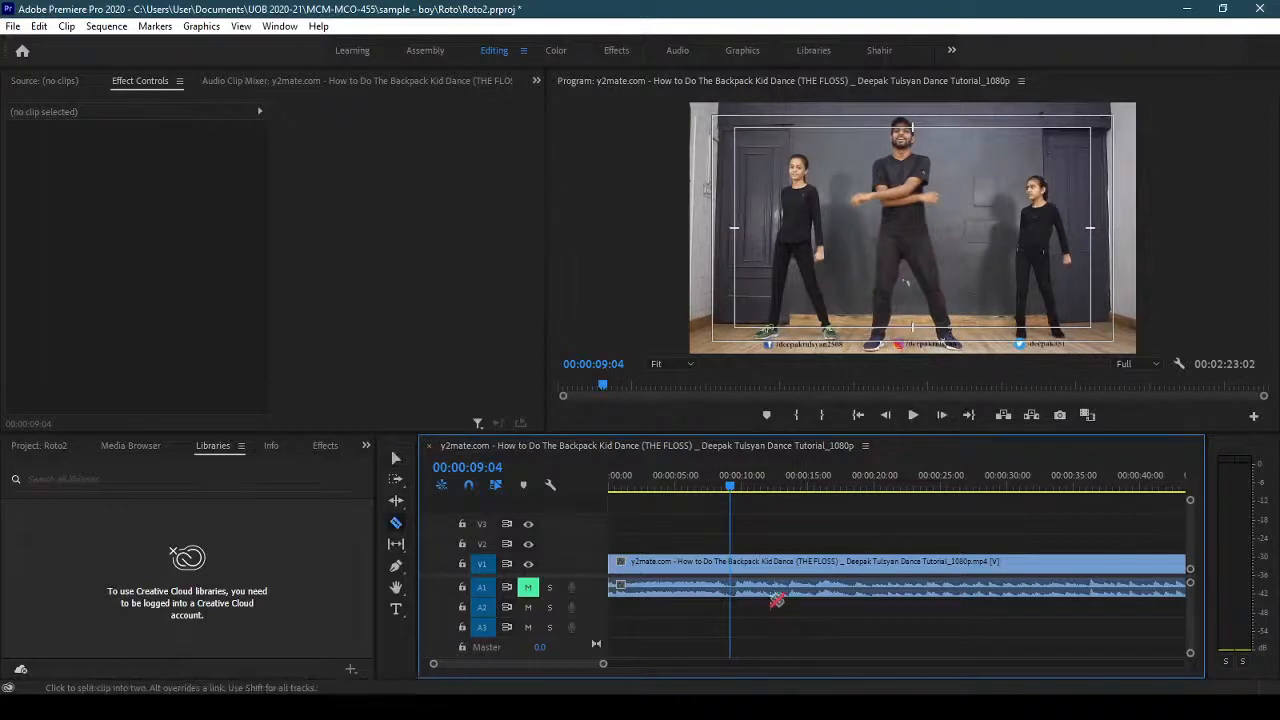
{"action": "key", "text": "ctrl+k"}
Delete the remaining footage after the cut and return the playhead to the start of the sequence.
{"action": "left_click", "coordinate": [808, 586]}
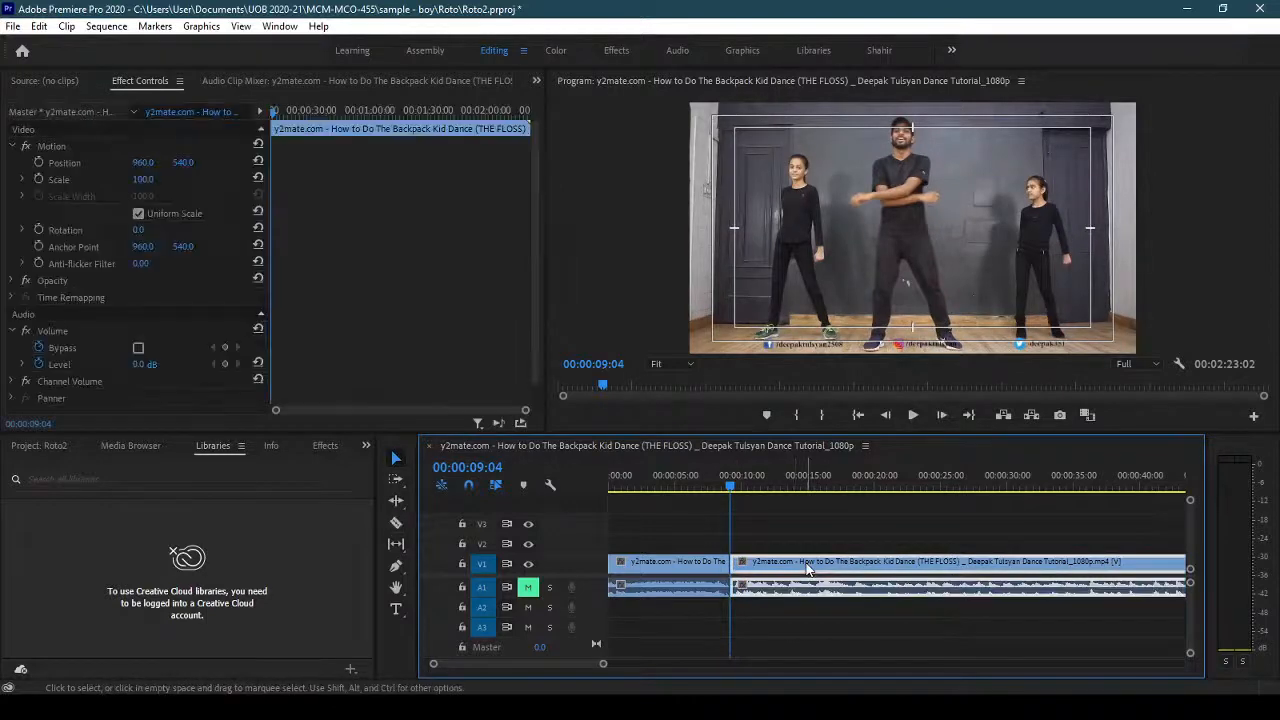
{"action": "key", "text": "Delete"}
{"action": "left_click", "coordinate": [636, 476]}
{"action": "key", "text": "Home"}
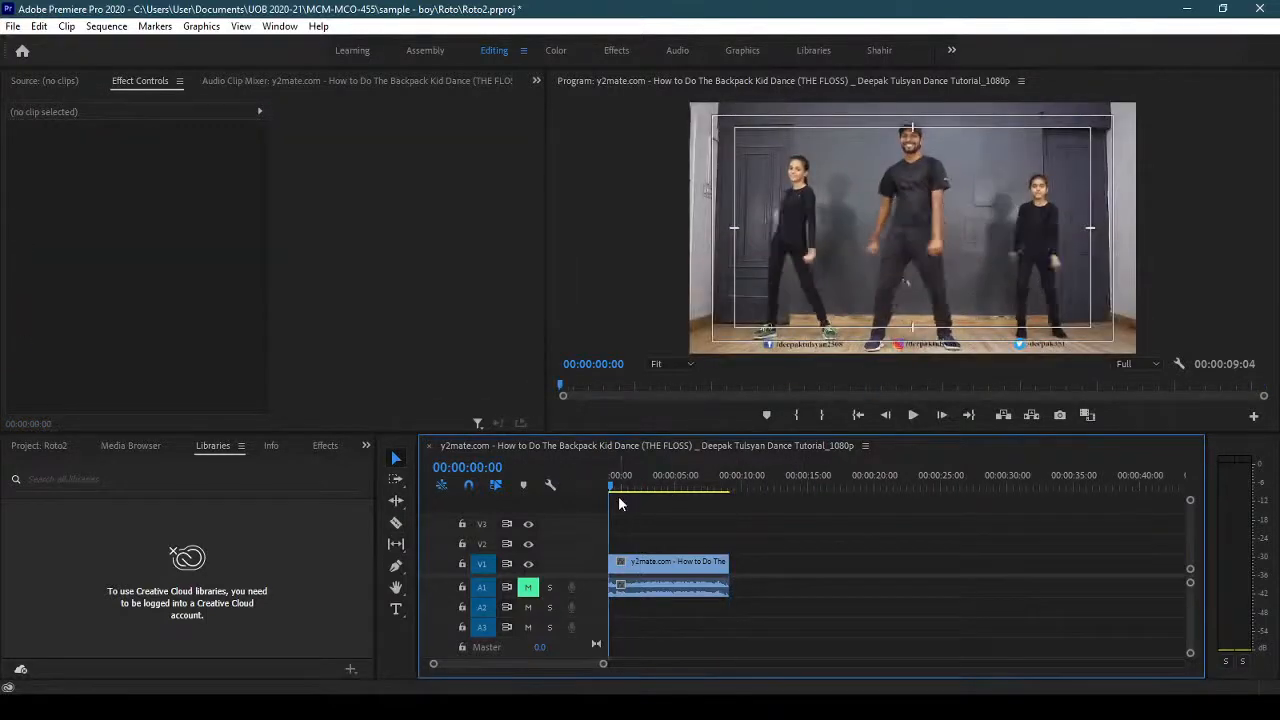
Open the media export settings for the trimmed sequence and choose the TIFF format.
{"action": "left_click", "coordinate": [14, 27]}
{"action": "mouse_move", "coordinate": [170, 503]}
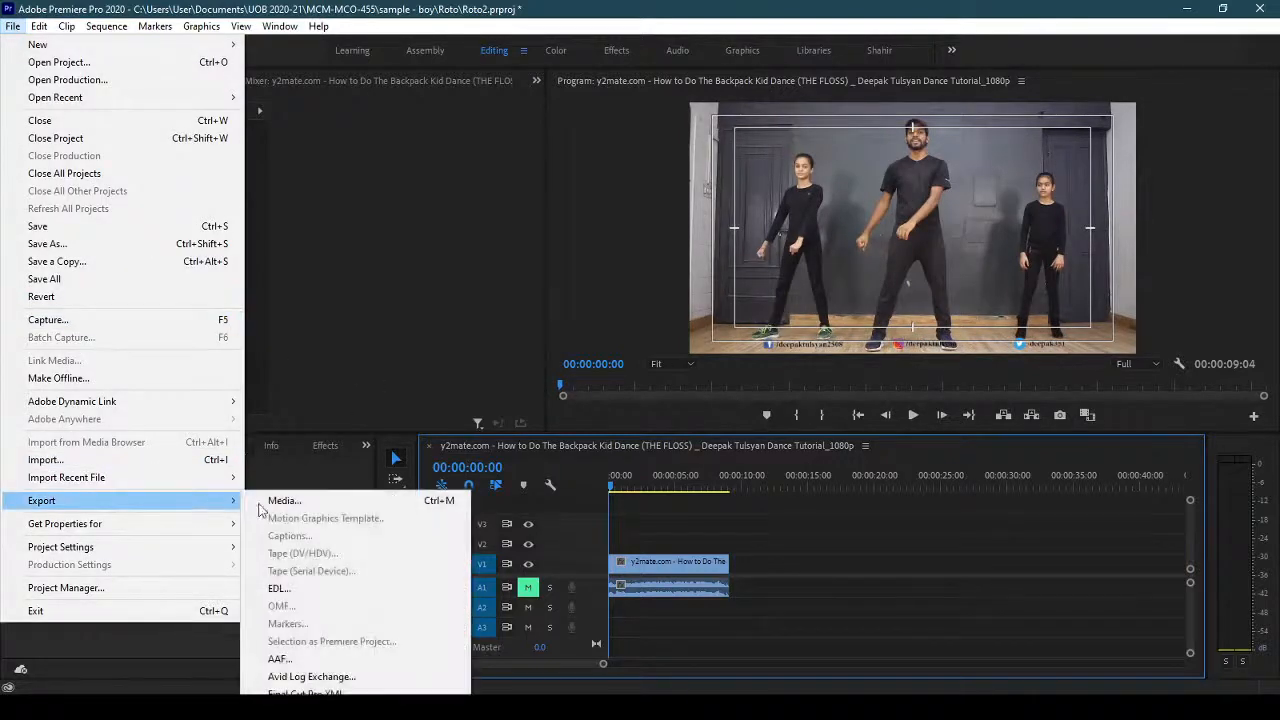
{"action": "left_click", "coordinate": [290, 499]}
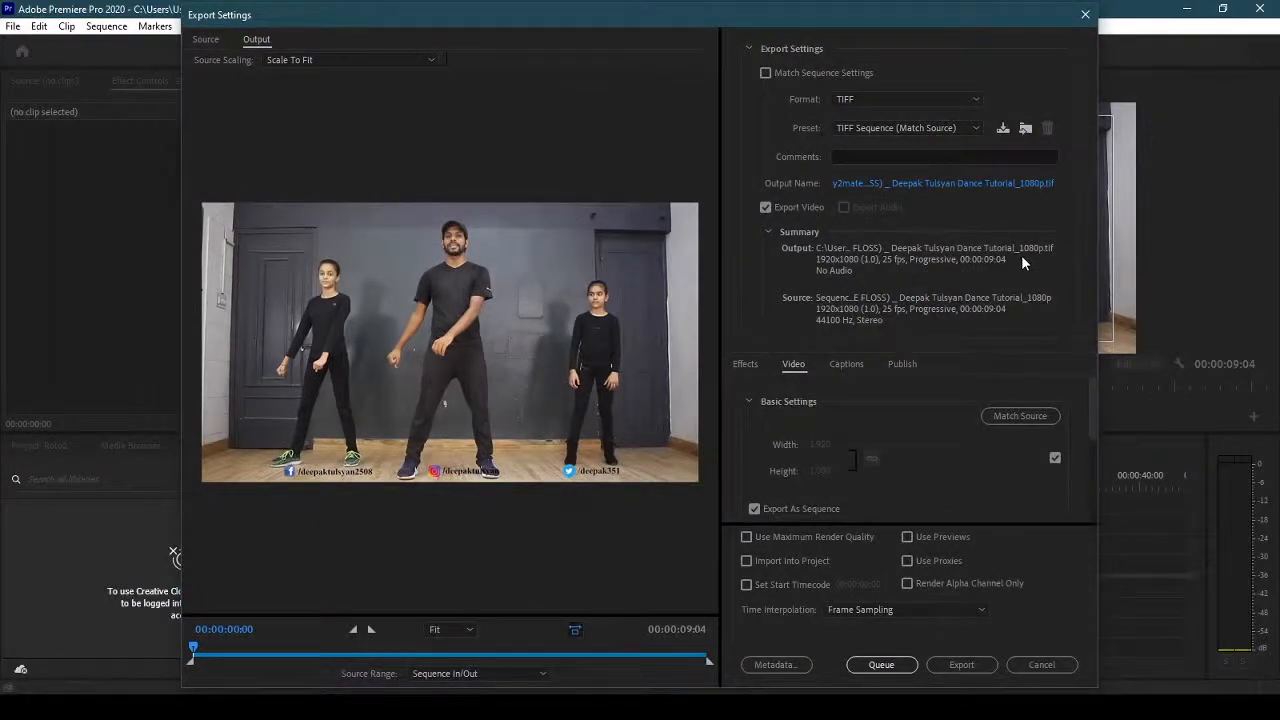
{"action": "left_click", "coordinate": [869, 103]}
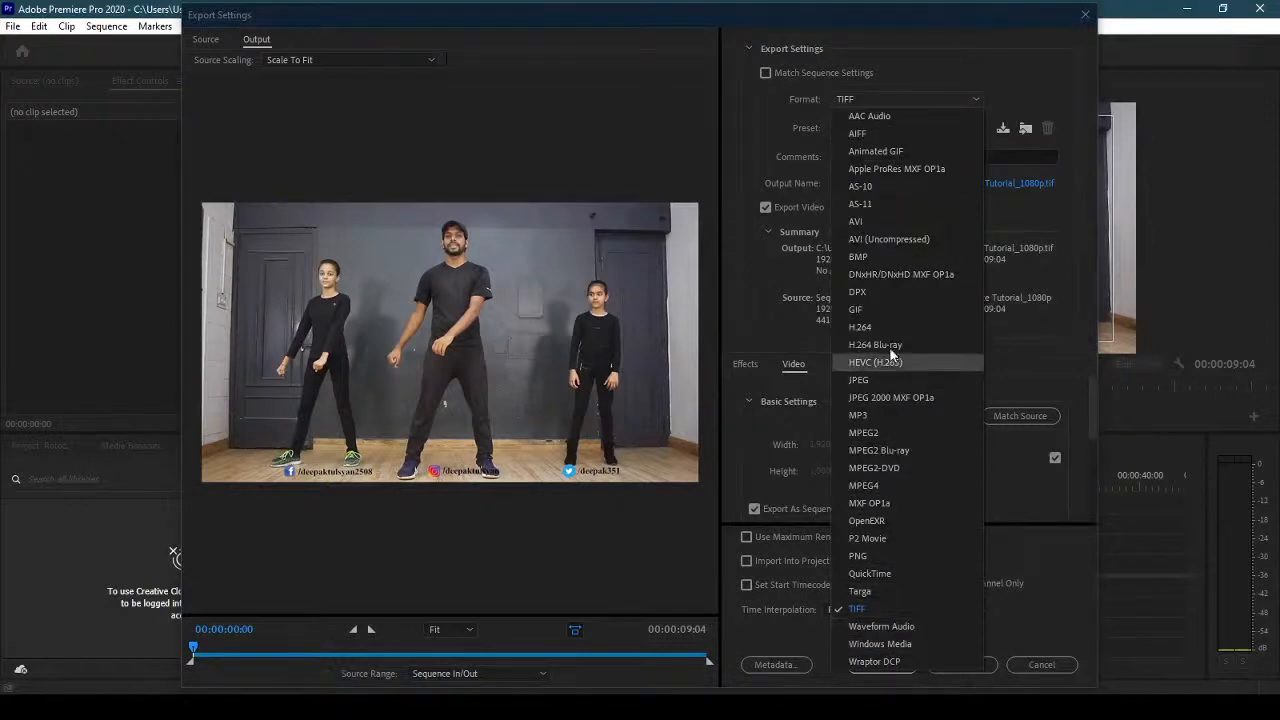
{"action": "left_click", "coordinate": [874, 612]}
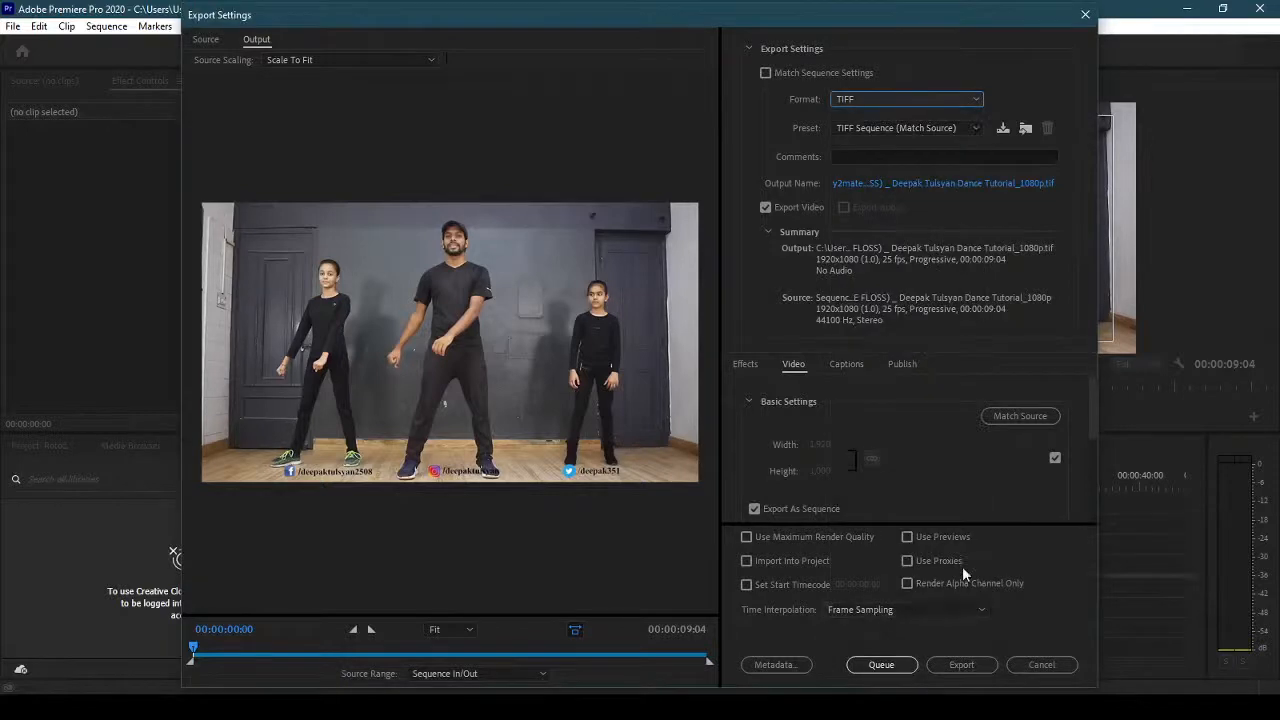
Create a folder named Roto2 inside sample - boy and open it as the export destination.
{"action": "left_click", "coordinate": [944, 186]}
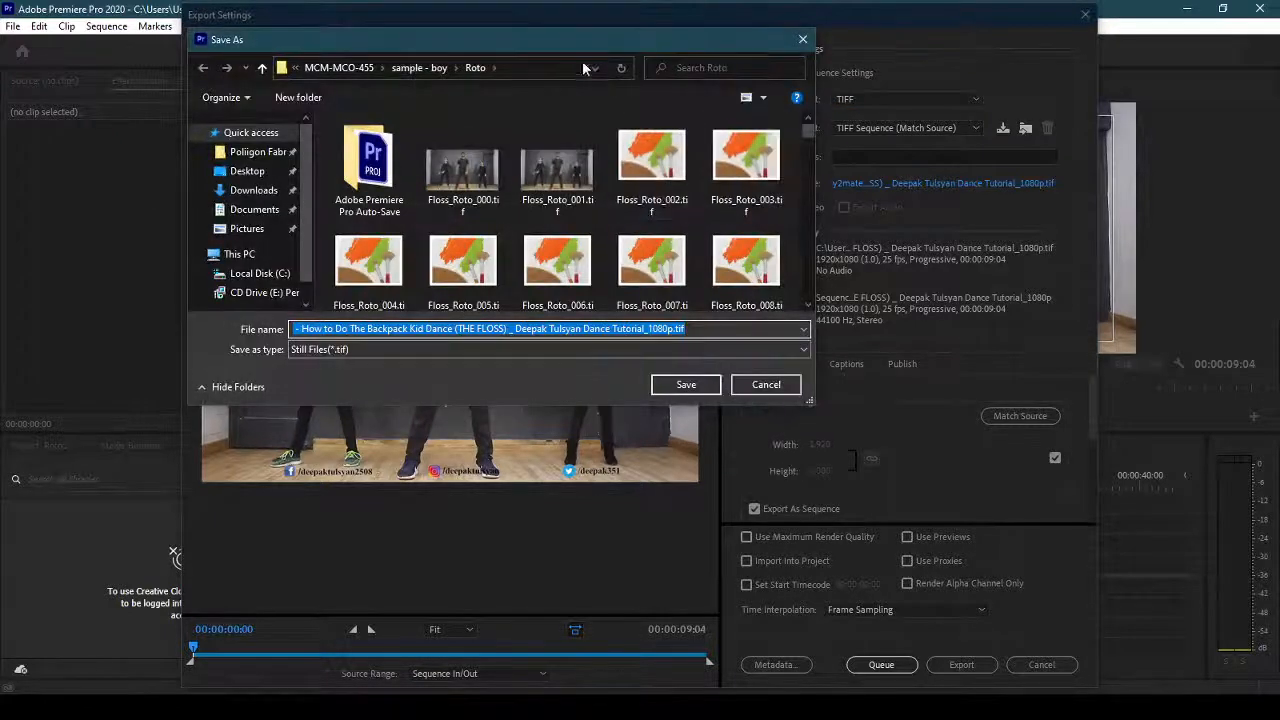
{"action": "left_click", "coordinate": [421, 67]}
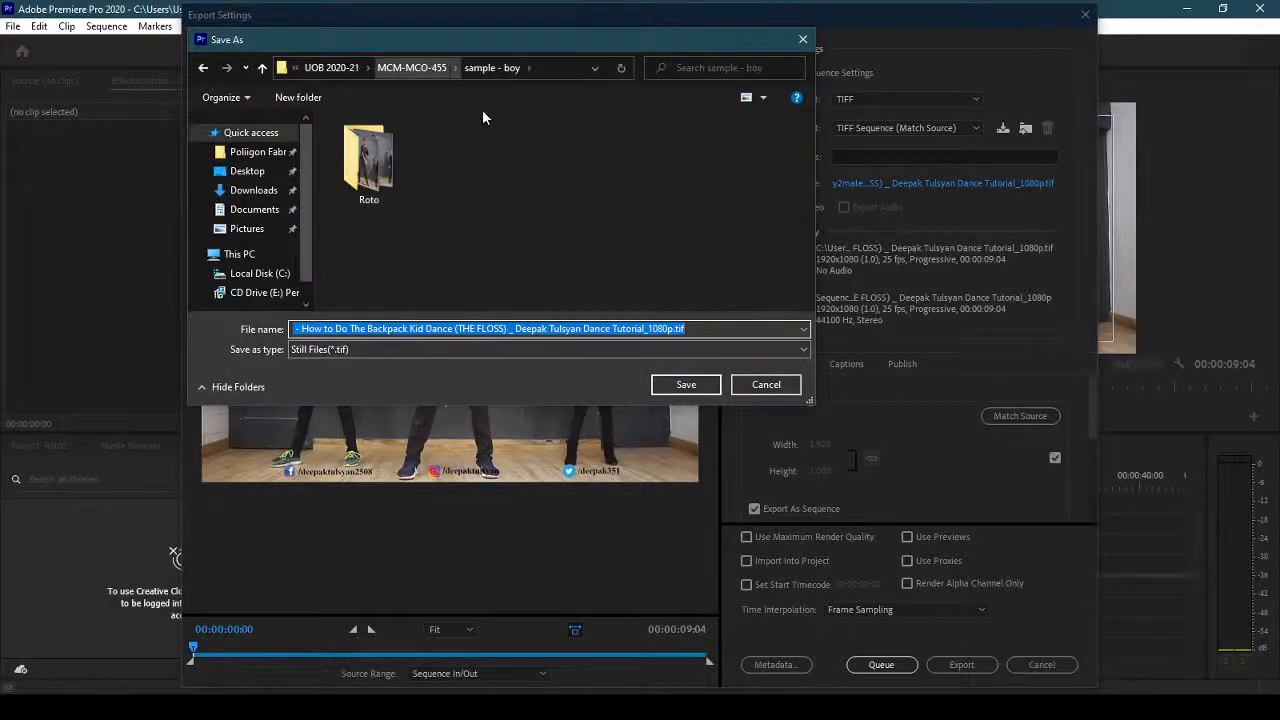
{"action": "left_click", "coordinate": [300, 97]}
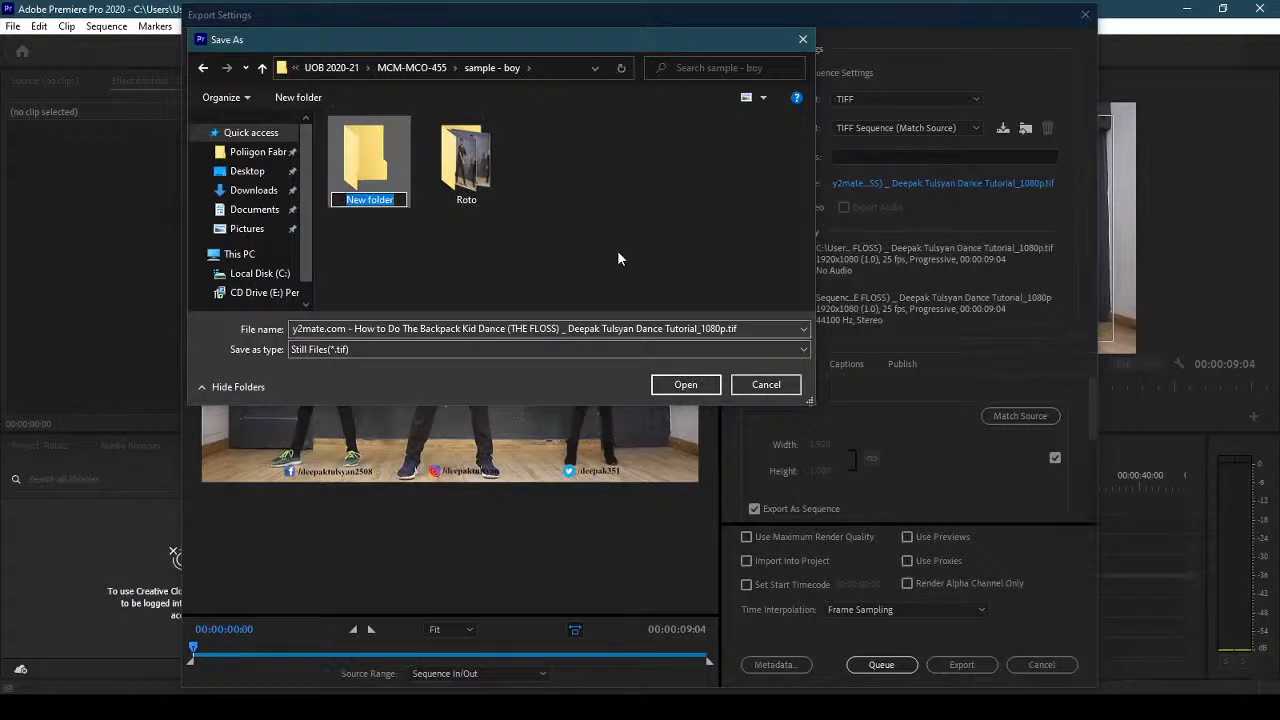
{"action": "type", "text": "Roto"}
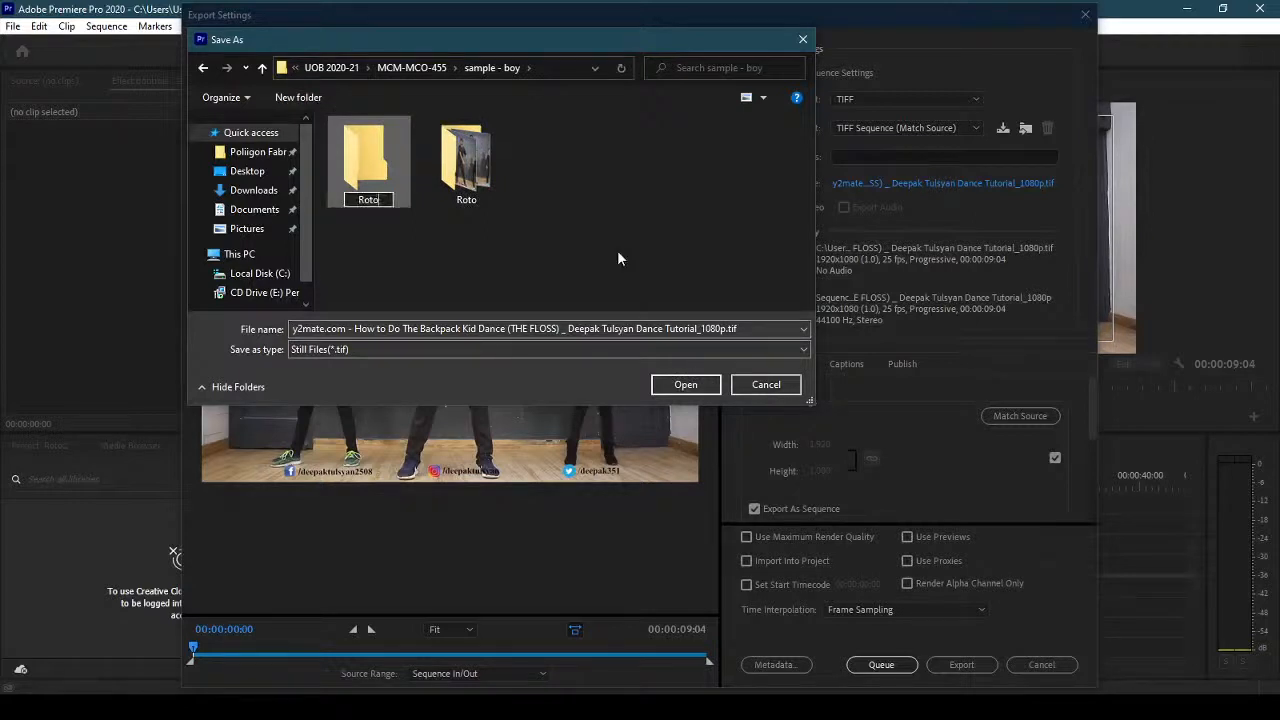
{"action": "type", "text": "2"}
{"action": "key", "text": "Return"}
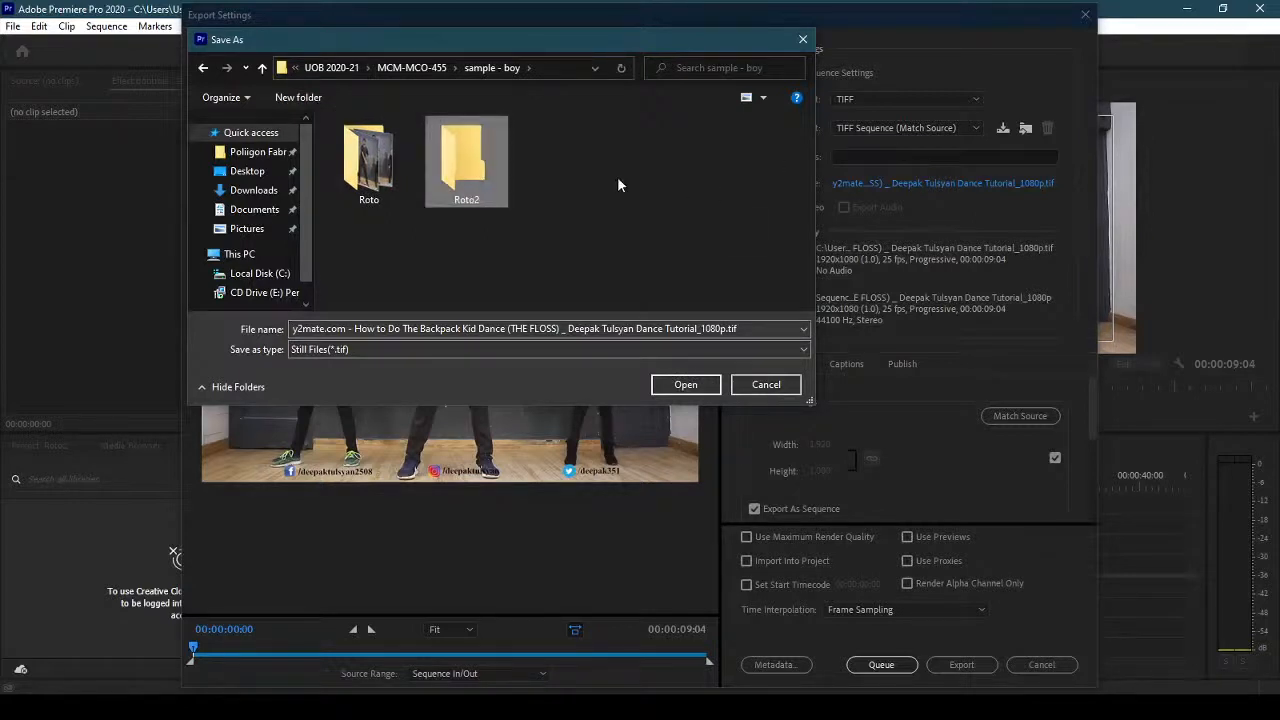
{"action": "double_click", "coordinate": [470, 165]}
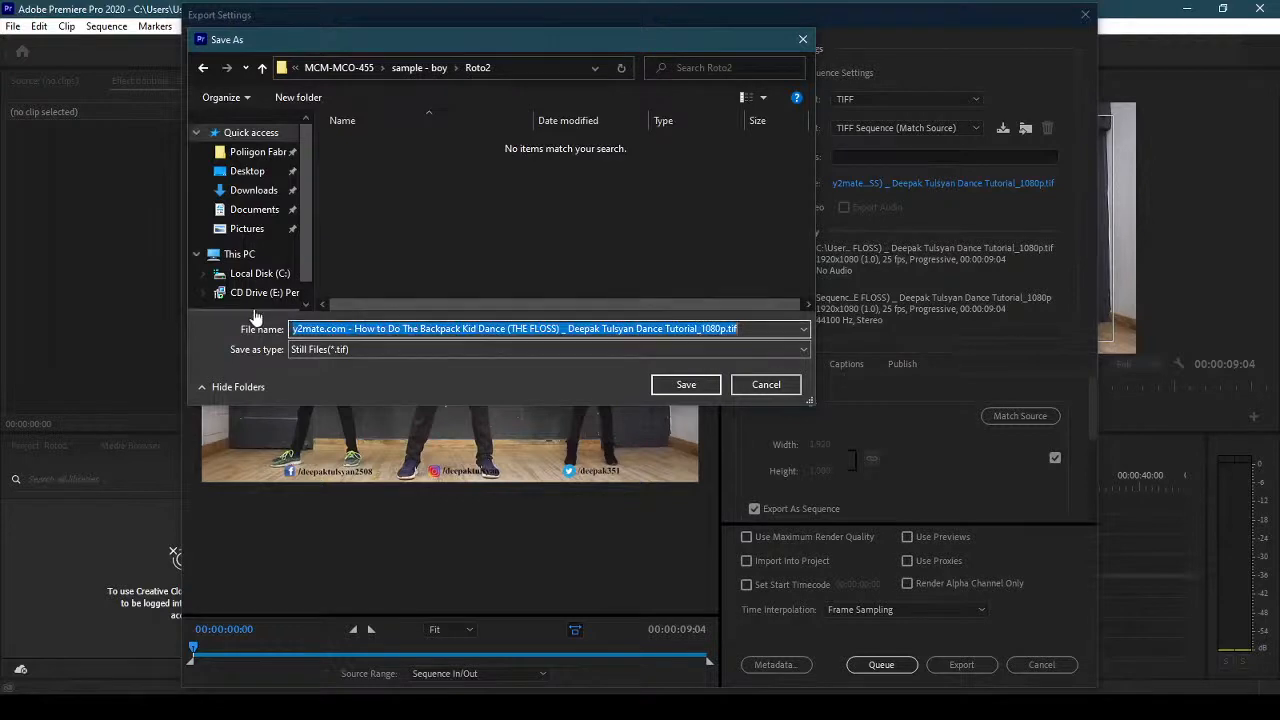
Name the output Roto_Dance_ and export the TIFF image sequence into the Roto2 folder.
{"action": "type", "text": "Roto"}
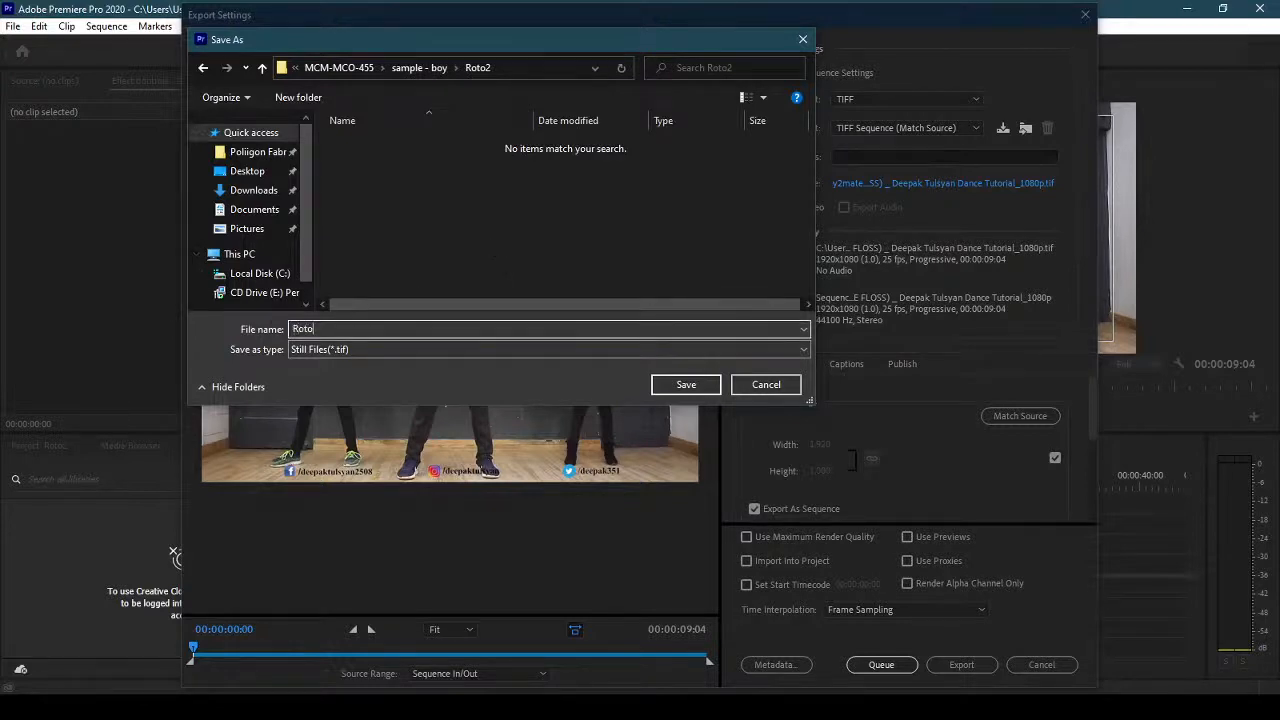
{"action": "type", "text": "_Dance_"}
{"action": "left_click", "coordinate": [680, 385]}
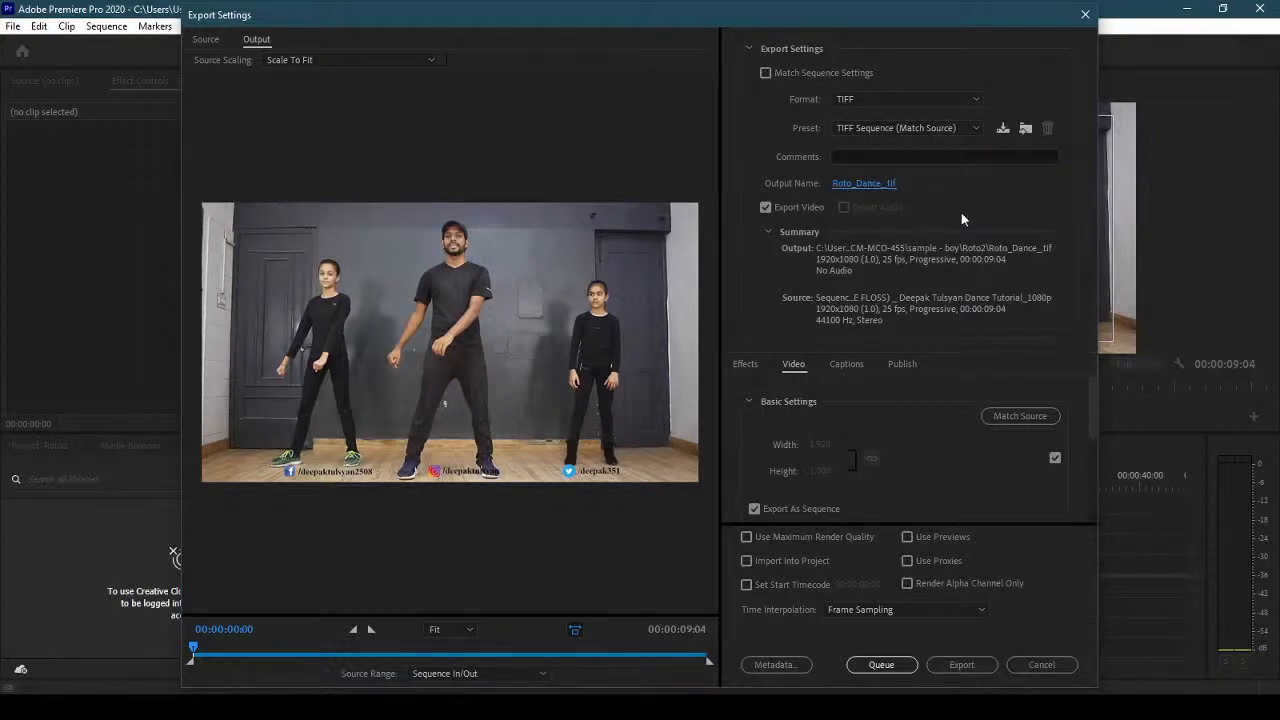
{"action": "left_click", "coordinate": [881, 664]}
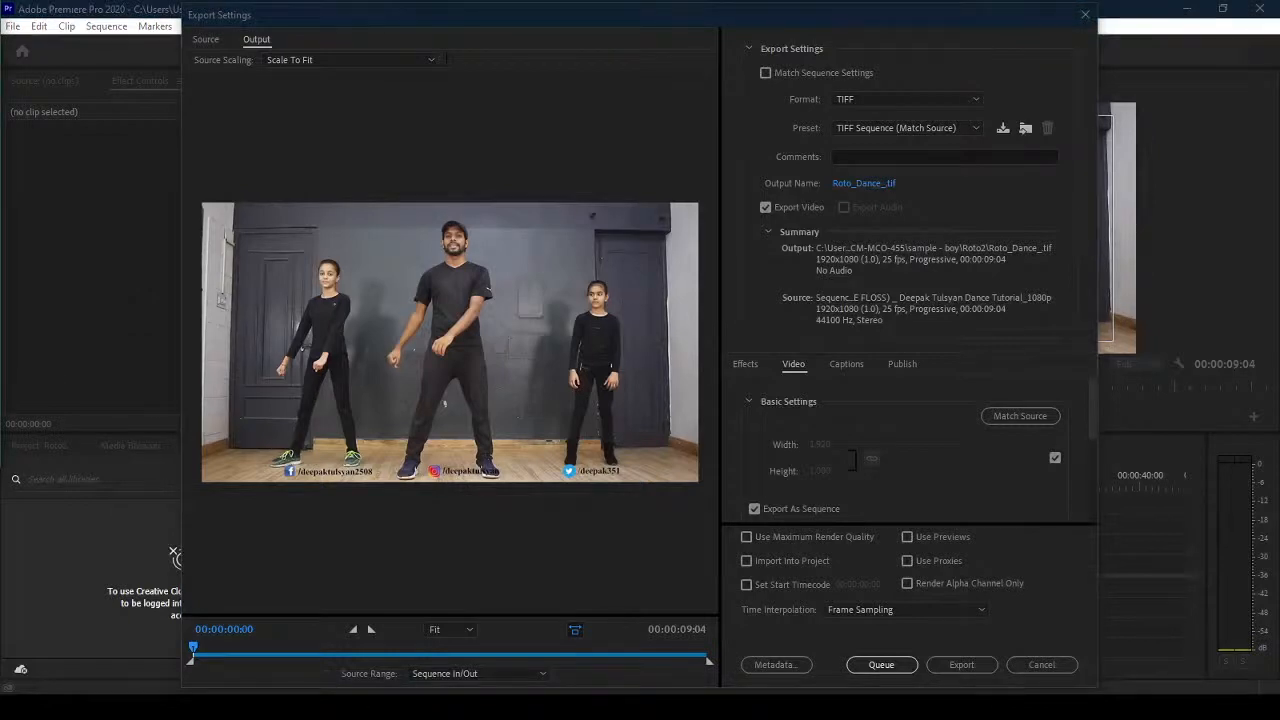
{"action": "left_click", "coordinate": [962, 665]}
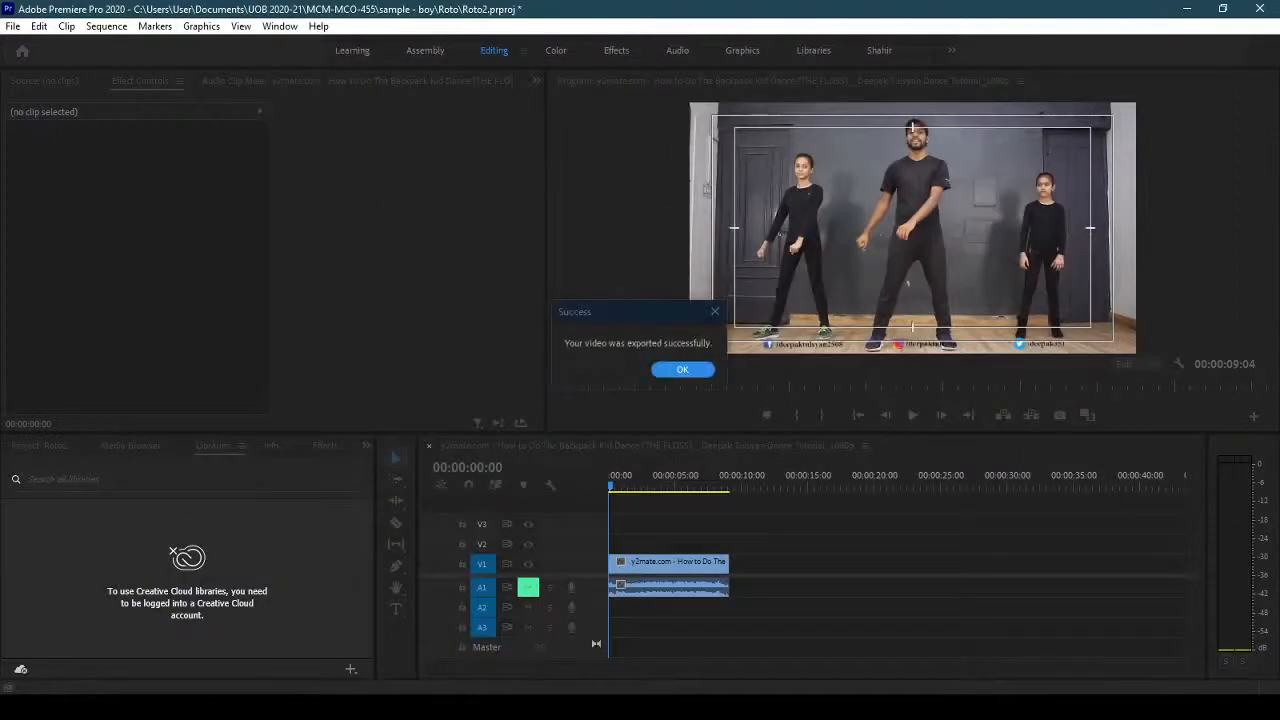
{"action": "left_click", "coordinate": [684, 369]}
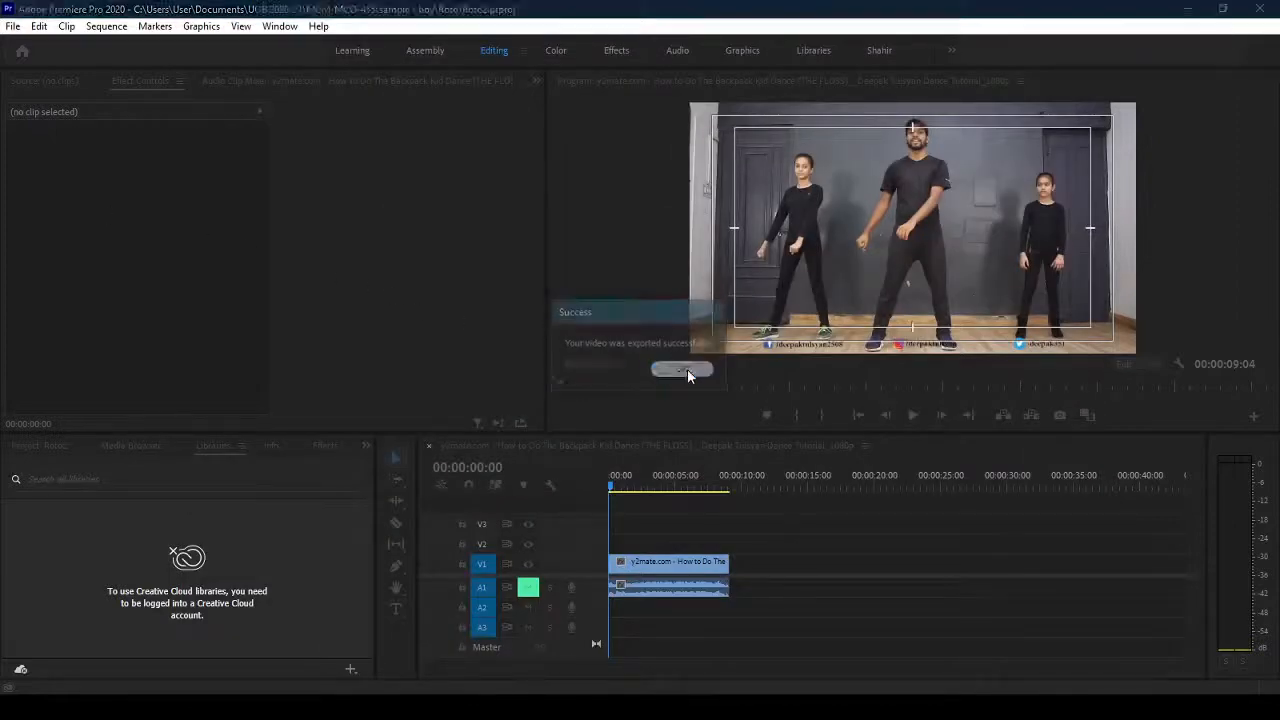
Close Premiere Pro, saving the changes to Roto2.prproj, and switch to the The_Kid_4.mb scene in Maya.
{"action": "left_click", "coordinate": [1259, 8]}
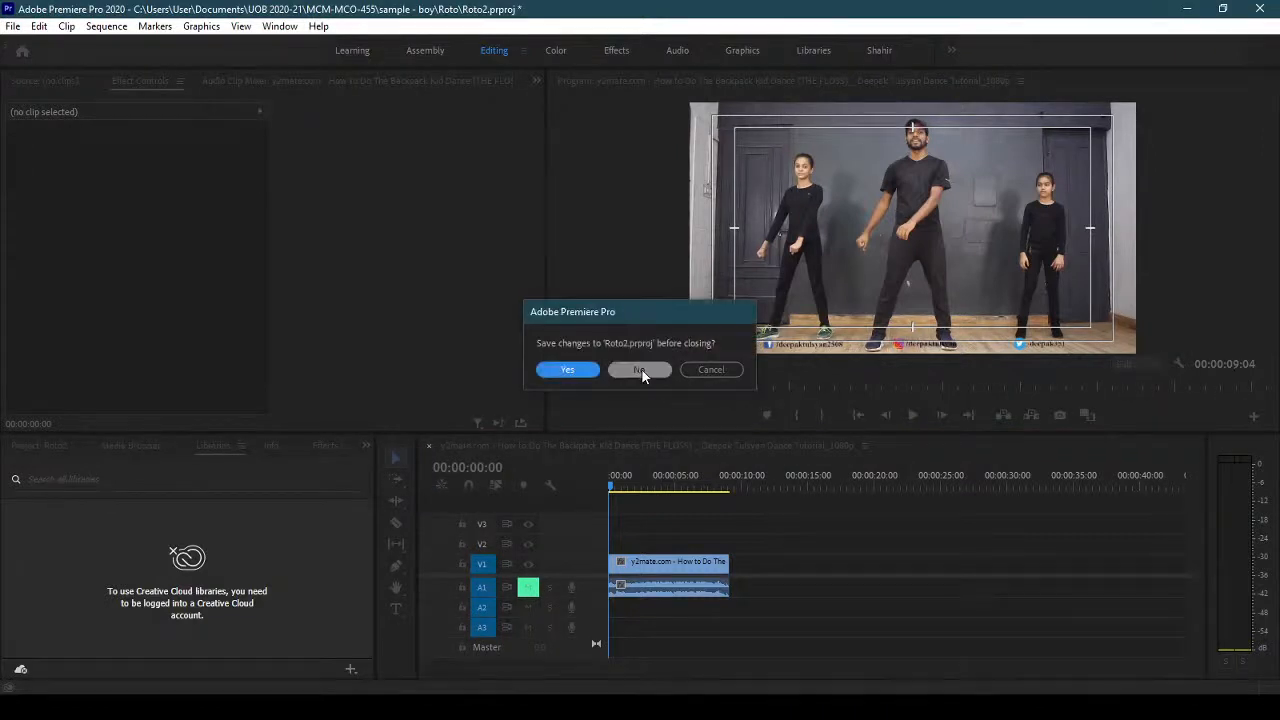
{"action": "left_click", "coordinate": [640, 370]}
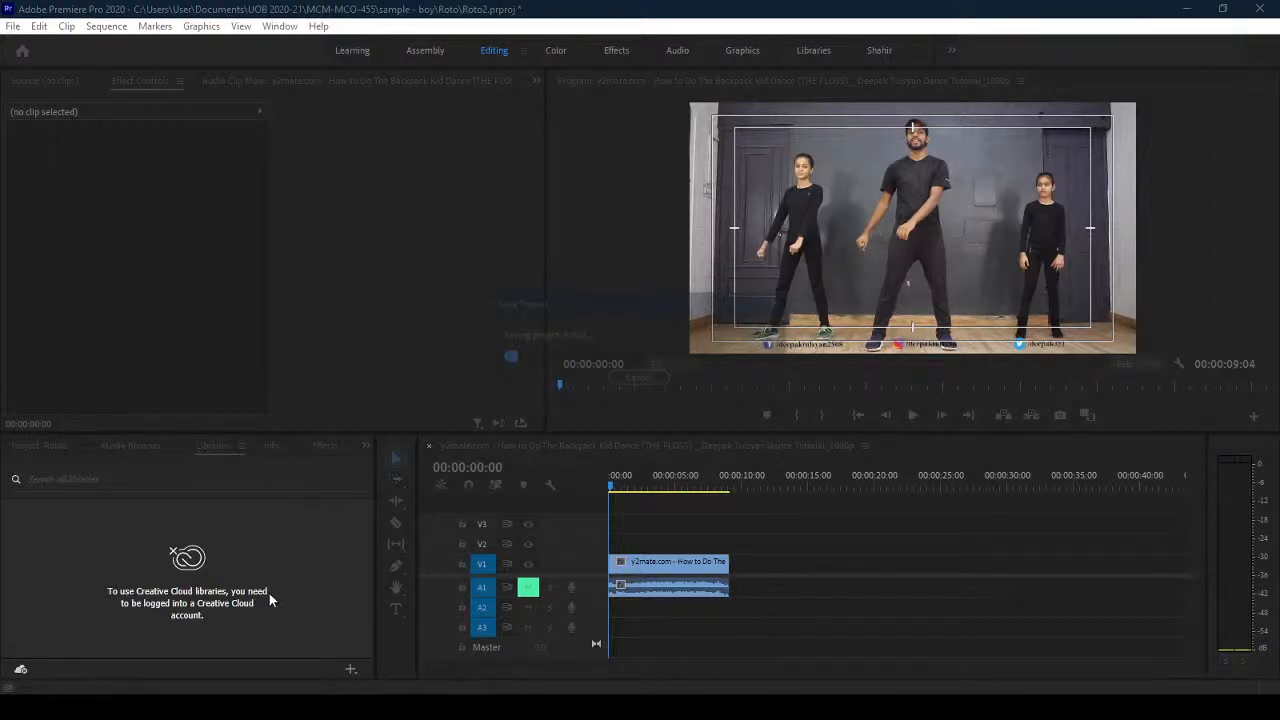
{"action": "mouse_move", "coordinate": [269, 593]}
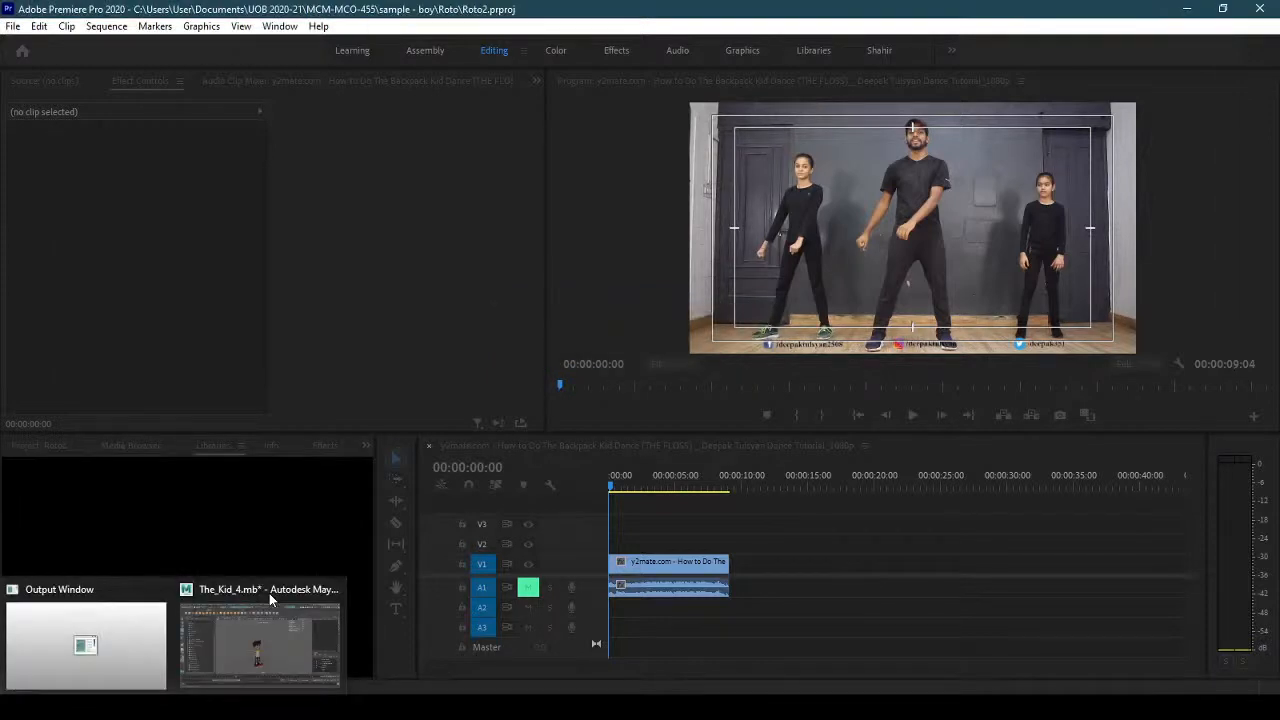
{"action": "left_click", "coordinate": [268, 603]}
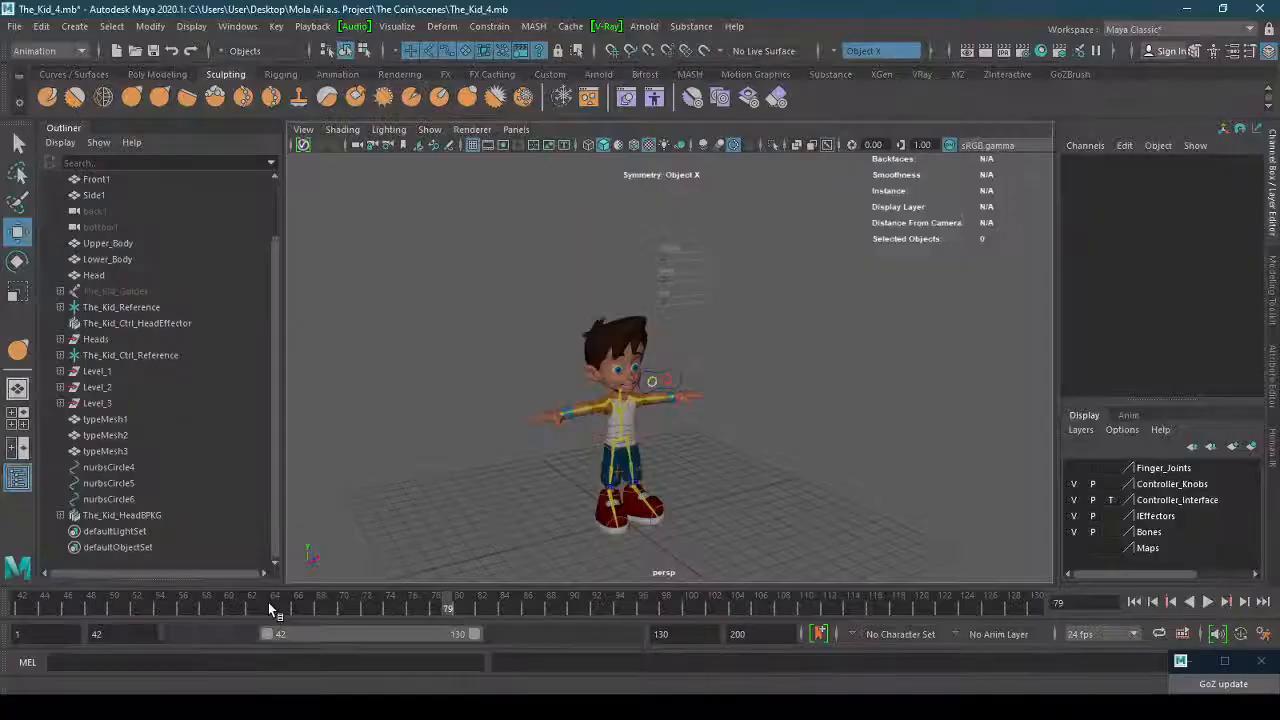
Check the exported Roto_Dance TIFF frames in the Roto2 folder through to the last one, and close the folder window.
{"action": "left_click_drag", "start_coordinate": [0, 111], "coordinate": [700, 110]}
{"action": "left_click", "coordinate": [429, 209]}
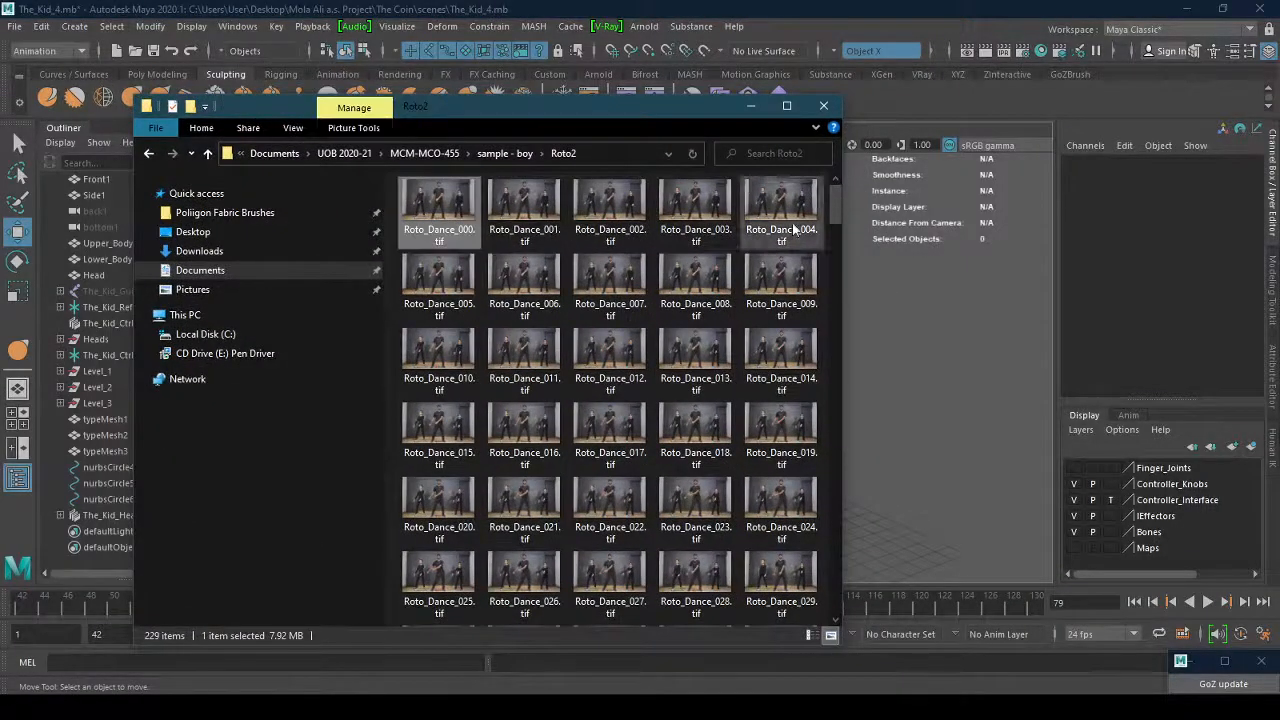
{"action": "left_click_drag", "start_coordinate": [835, 212], "coordinate": [743, 600]}
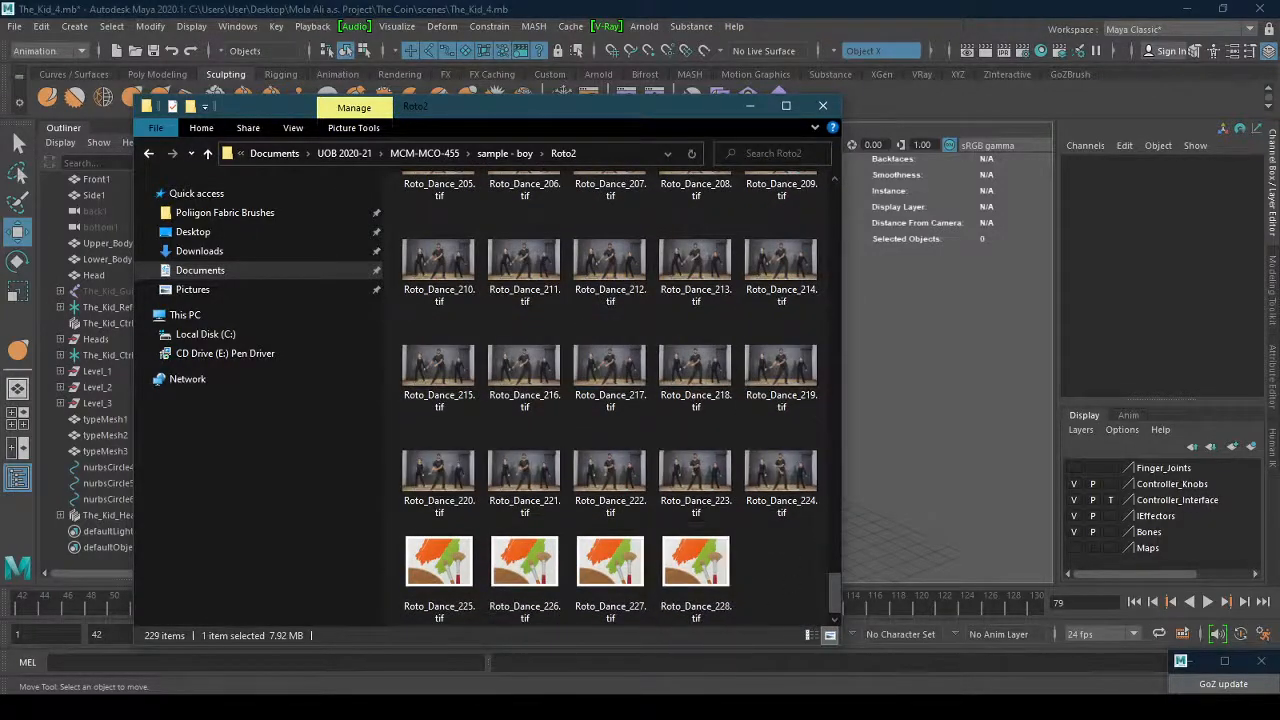
{"action": "left_click", "coordinate": [822, 105]}
Create a new perspective camera for the viewport and frame the kid in full from the front.
{"action": "left_click_drag", "start_coordinate": [794, 431], "coordinate": [729, 421], "text": "alt"}
{"action": "left_click", "coordinate": [515, 130]}
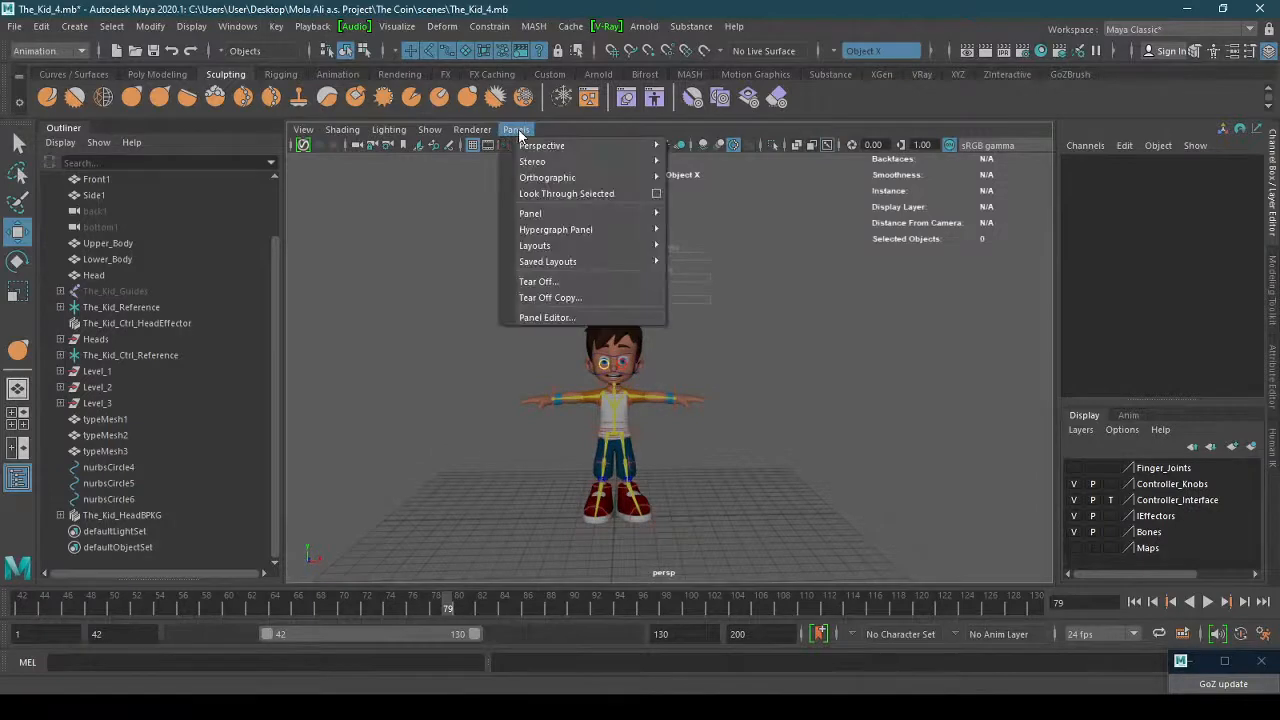
{"action": "mouse_move", "coordinate": [537, 145]}
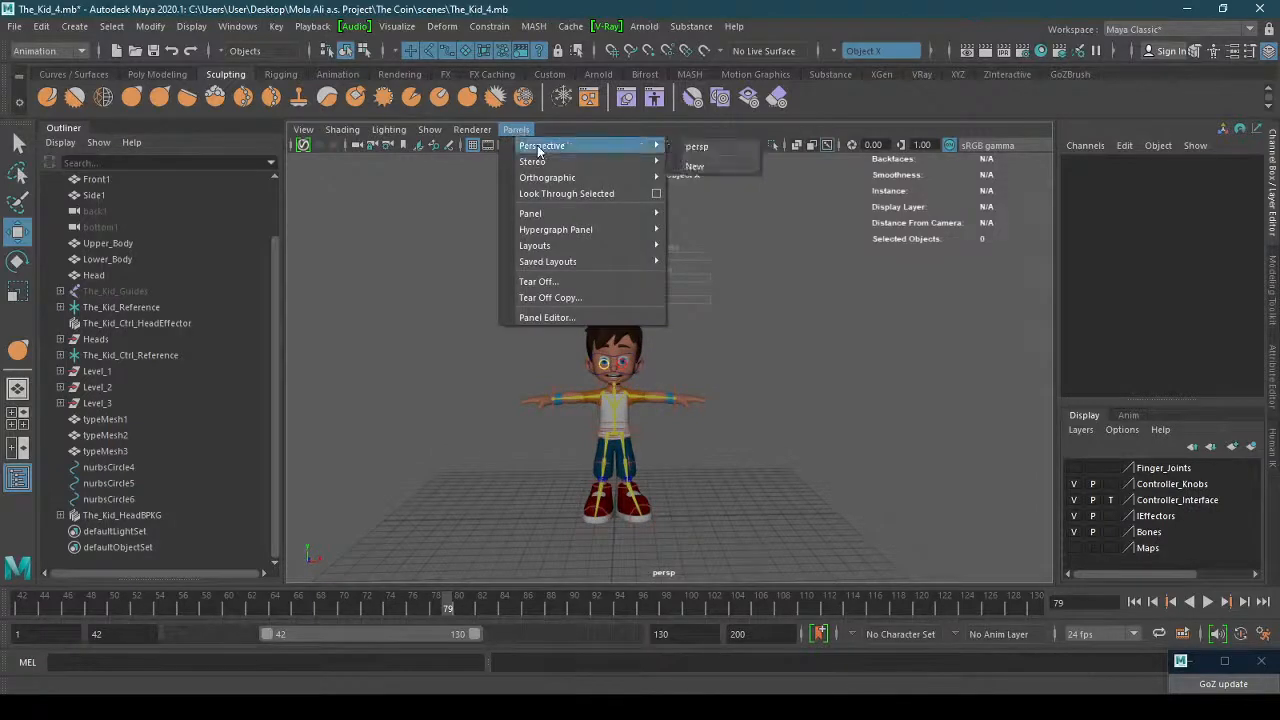
{"action": "left_click", "coordinate": [717, 165]}
{"action": "left_click_drag", "start_coordinate": [624, 370], "coordinate": [720, 432], "text": "alt"}
{"action": "right_click_drag", "start_coordinate": [720, 432], "coordinate": [818, 420], "text": "alt"}
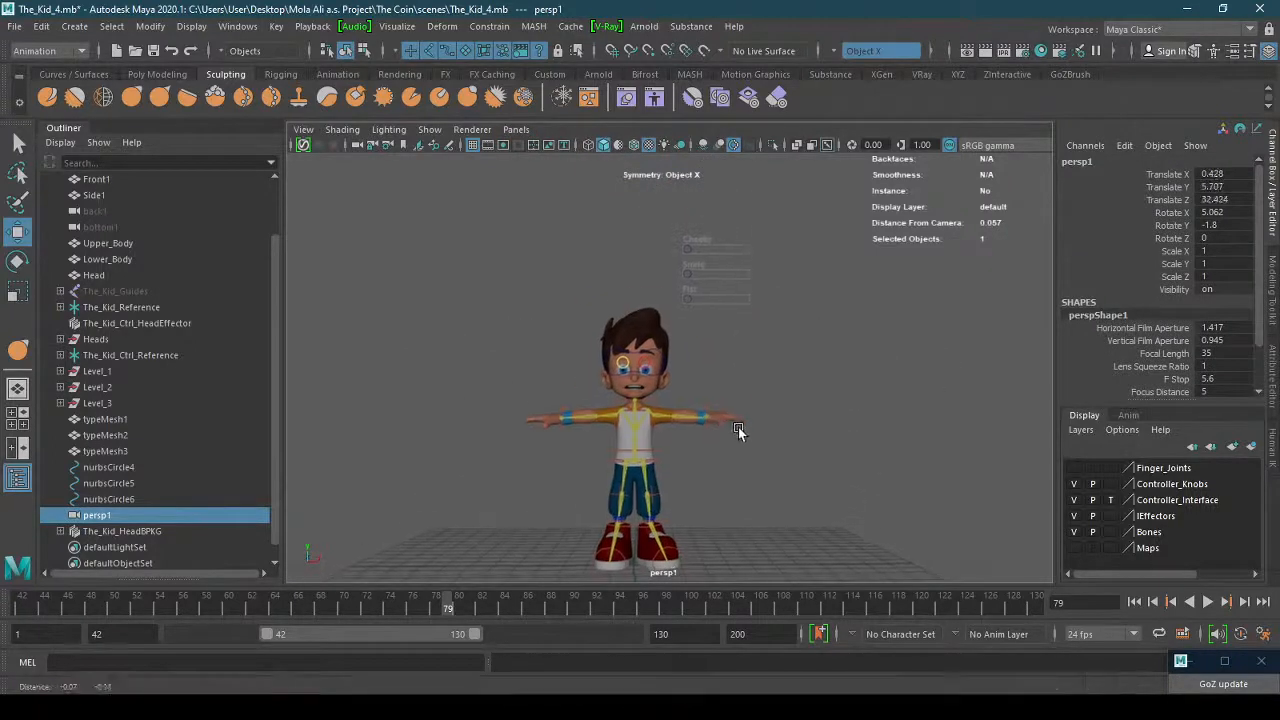
{"action": "middle_click_drag", "start_coordinate": [740, 432], "coordinate": [750, 405], "text": "alt"}
{"action": "left_click_drag", "start_coordinate": [709, 409], "coordinate": [706, 425], "text": "alt"}
{"action": "right_click_drag", "start_coordinate": [706, 425], "coordinate": [670, 440], "text": "alt"}
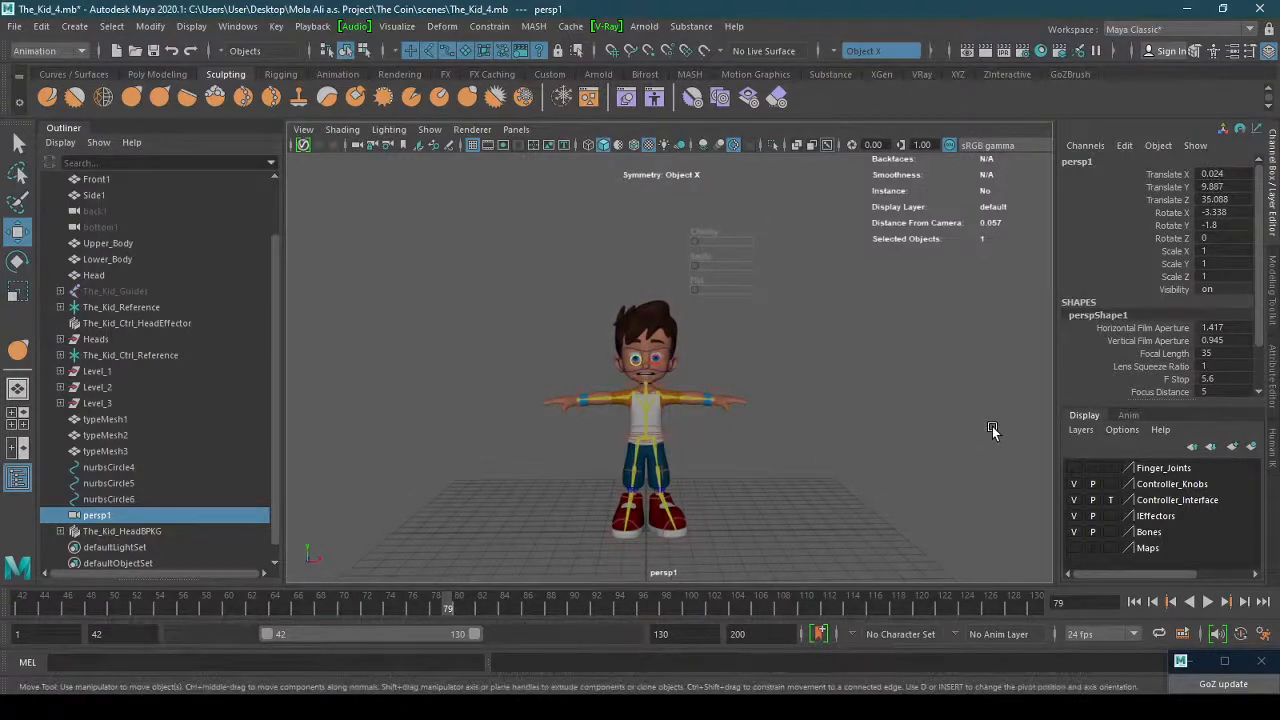
Show the new camera's attributes and rename it Roto_Footage.
{"action": "left_click", "coordinate": [1272, 393]}
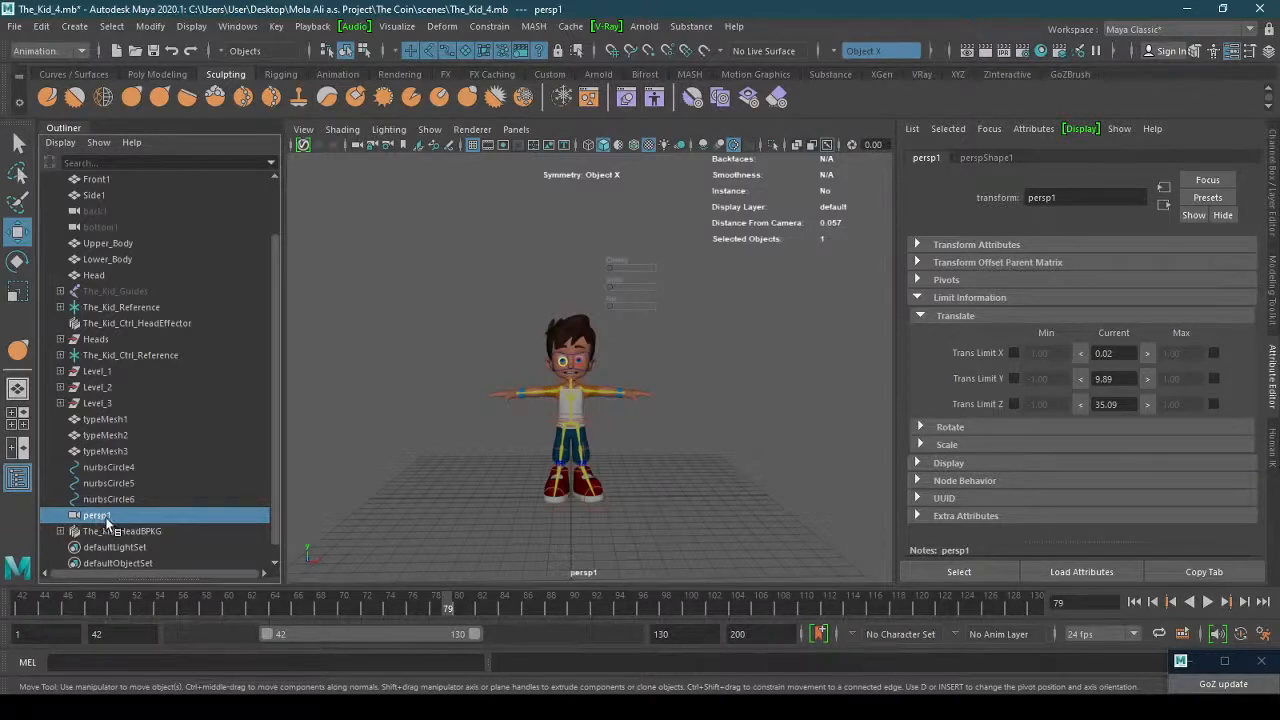
{"action": "double_click", "coordinate": [96, 518]}
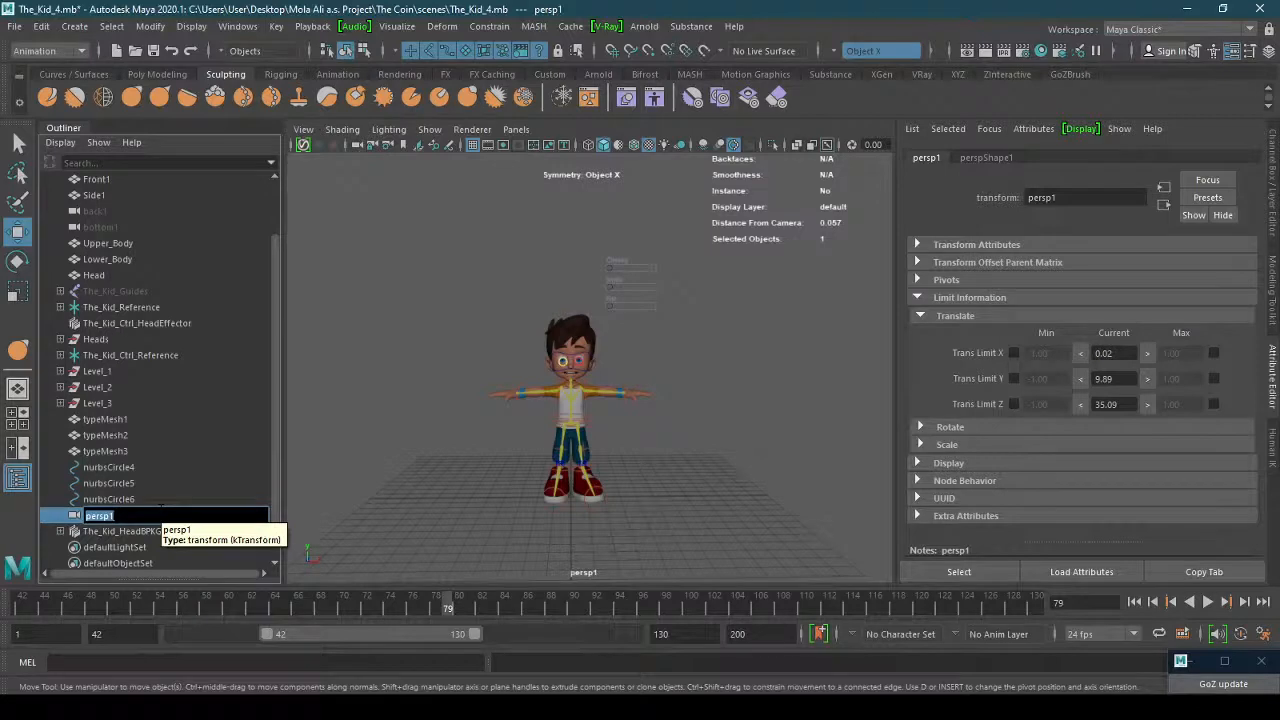
{"action": "type", "text": "Roto Footage"}
{"action": "key", "text": "Return"}
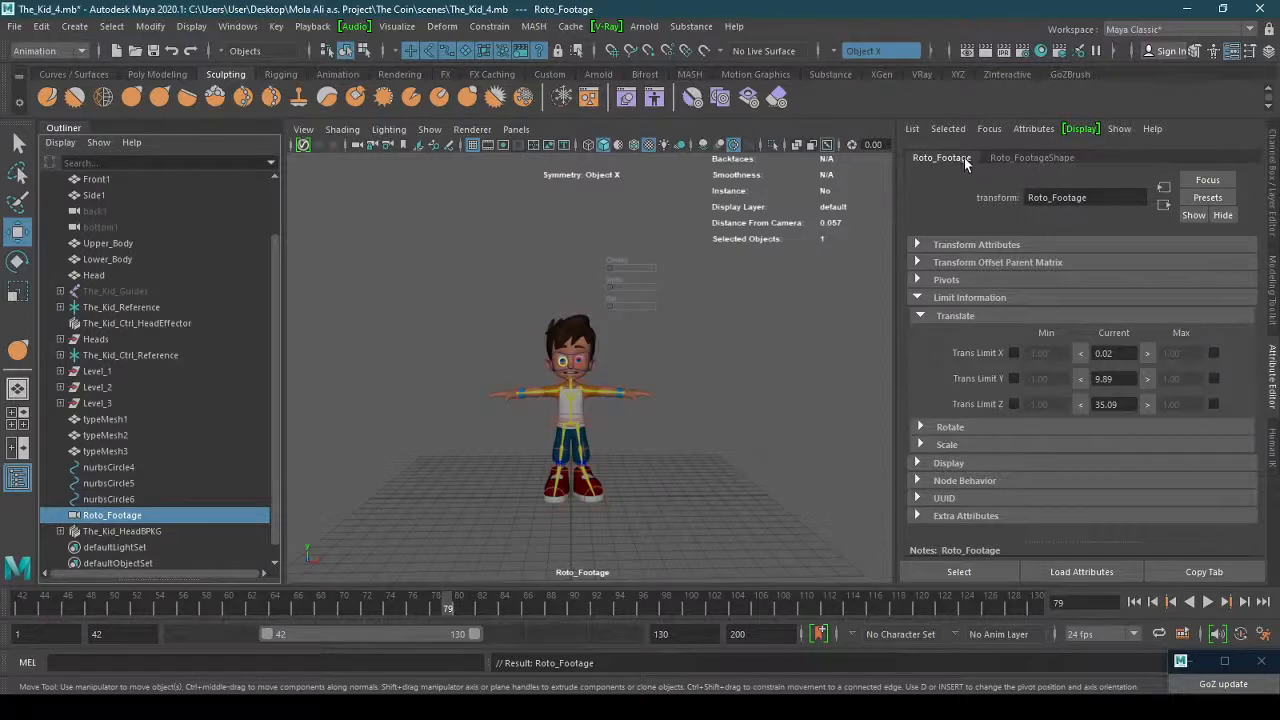
Create an image plane in the environment attributes of the Roto_Footage camera shape.
{"action": "left_click", "coordinate": [1027, 158]}
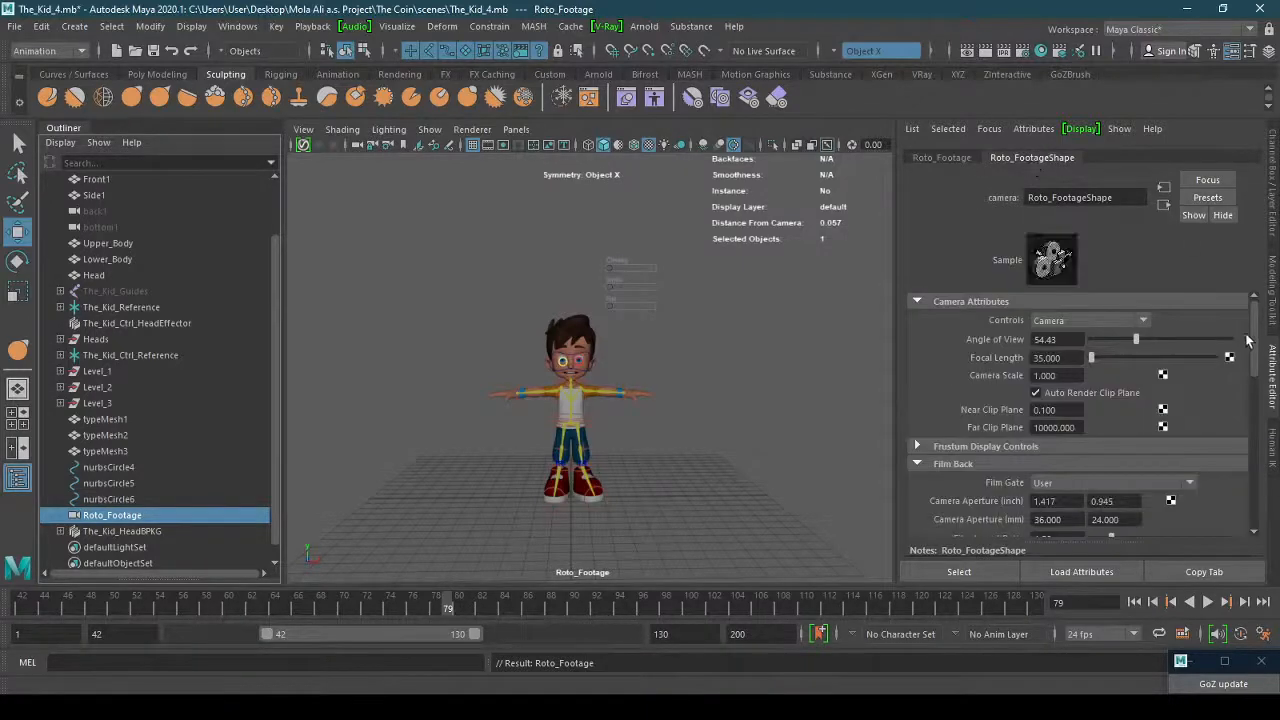
{"action": "scroll", "coordinate": [1256, 341], "scroll_direction": "down", "scroll_amount": 3}
{"action": "scroll", "coordinate": [1256, 341], "scroll_direction": "up", "scroll_amount": 3}
{"action": "left_click", "coordinate": [960, 464]}
{"action": "left_click", "coordinate": [936, 301]}
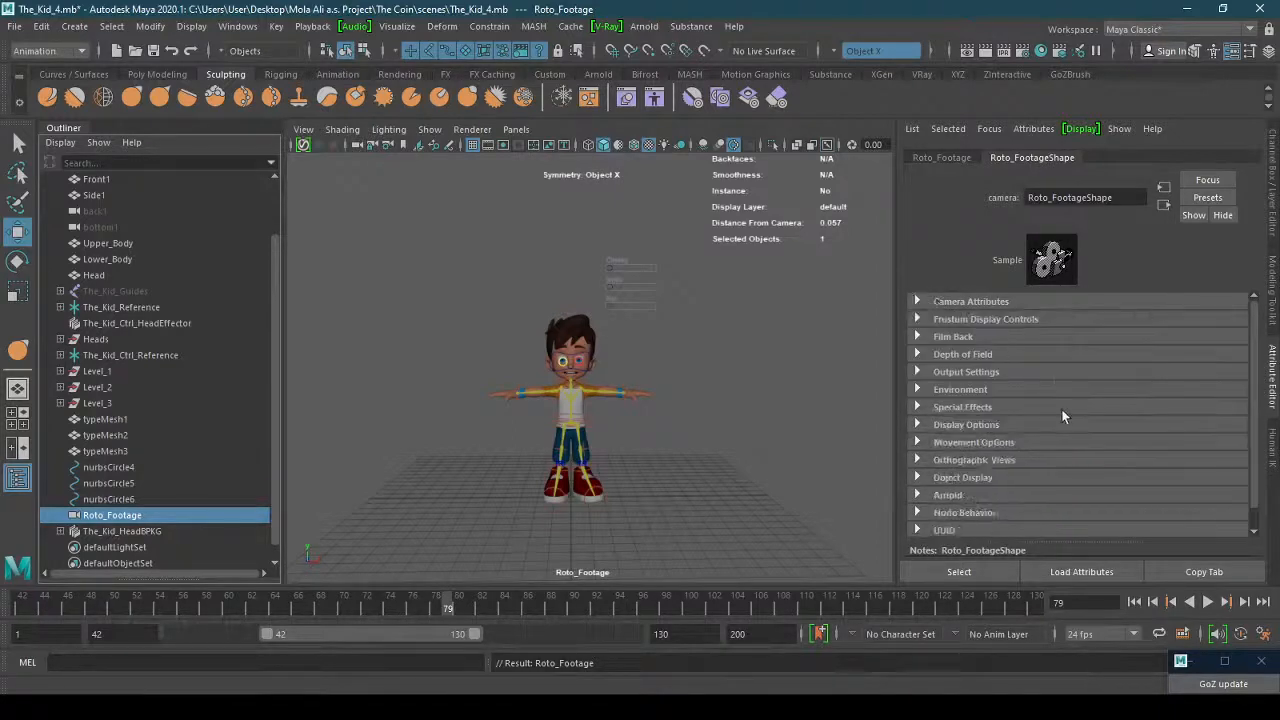
{"action": "left_click", "coordinate": [953, 391]}
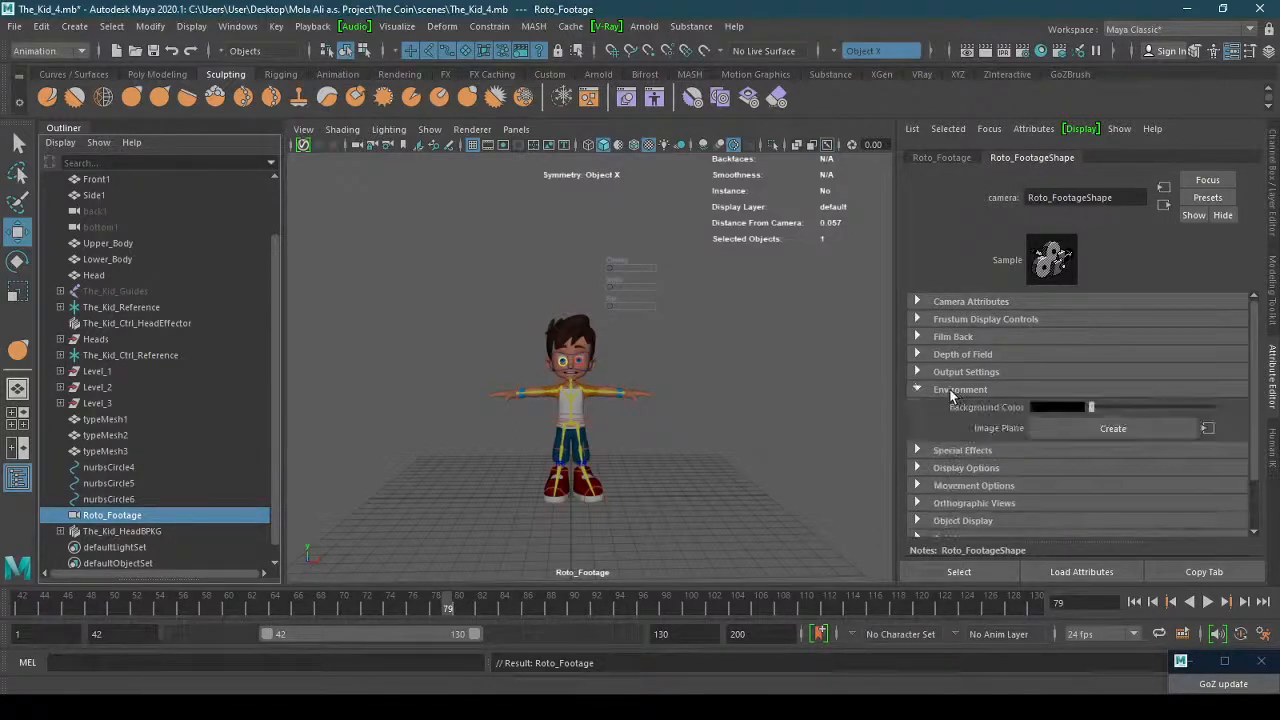
{"action": "left_click", "coordinate": [1076, 430]}
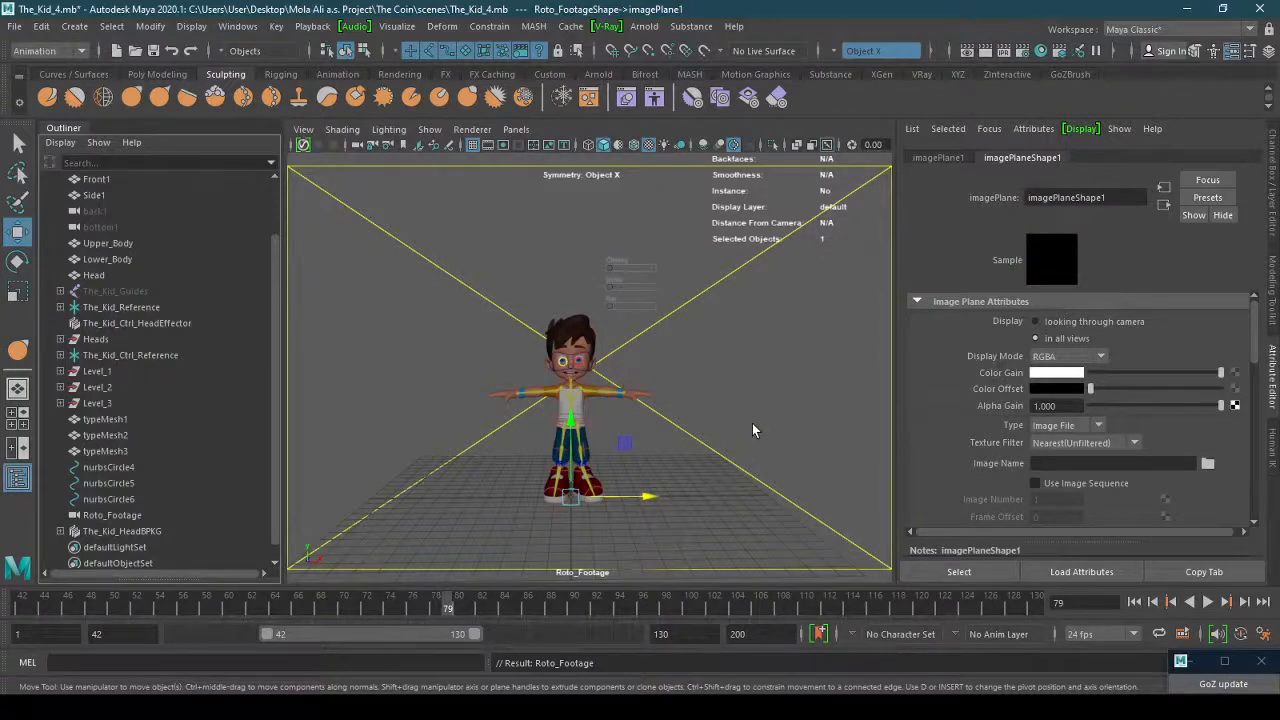
Load Roto_Dance_000.tif from the Roto2 folder inside MCM-MCO-455\sample - boy as the image plane's image.
{"action": "left_click", "coordinate": [1208, 464]}
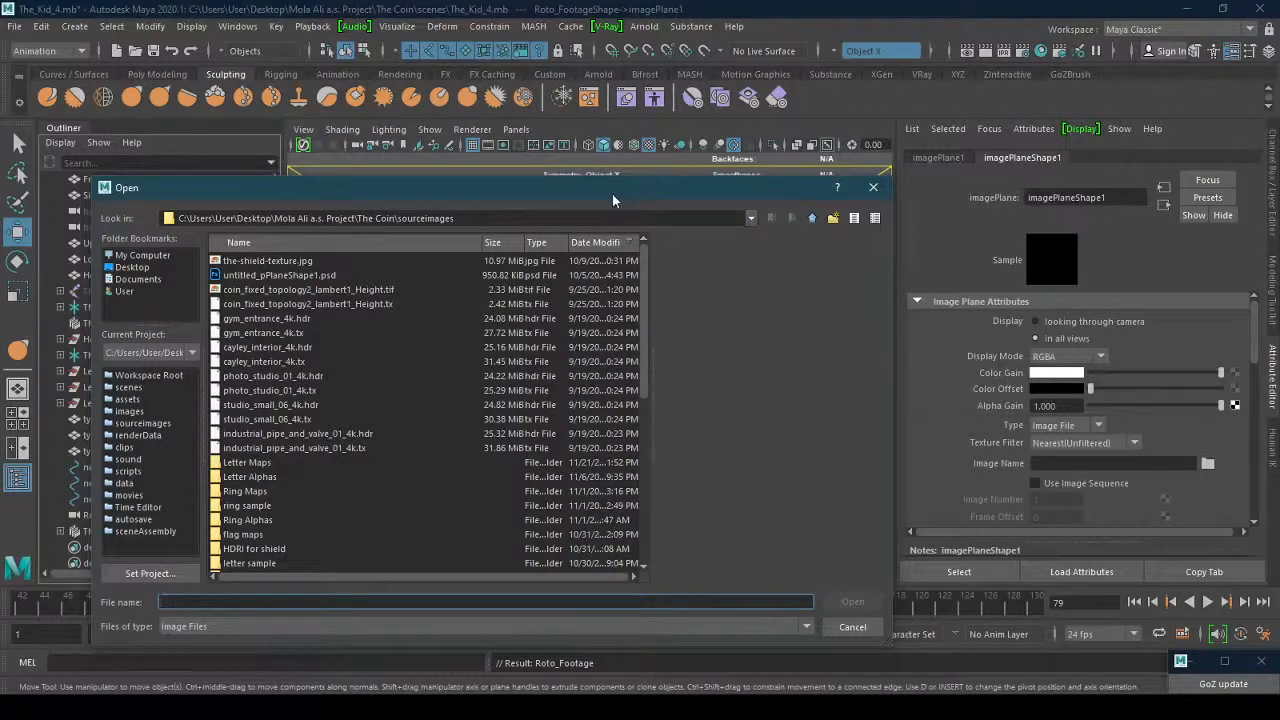
{"action": "left_click_drag", "start_coordinate": [612, 200], "coordinate": [0, 198]}
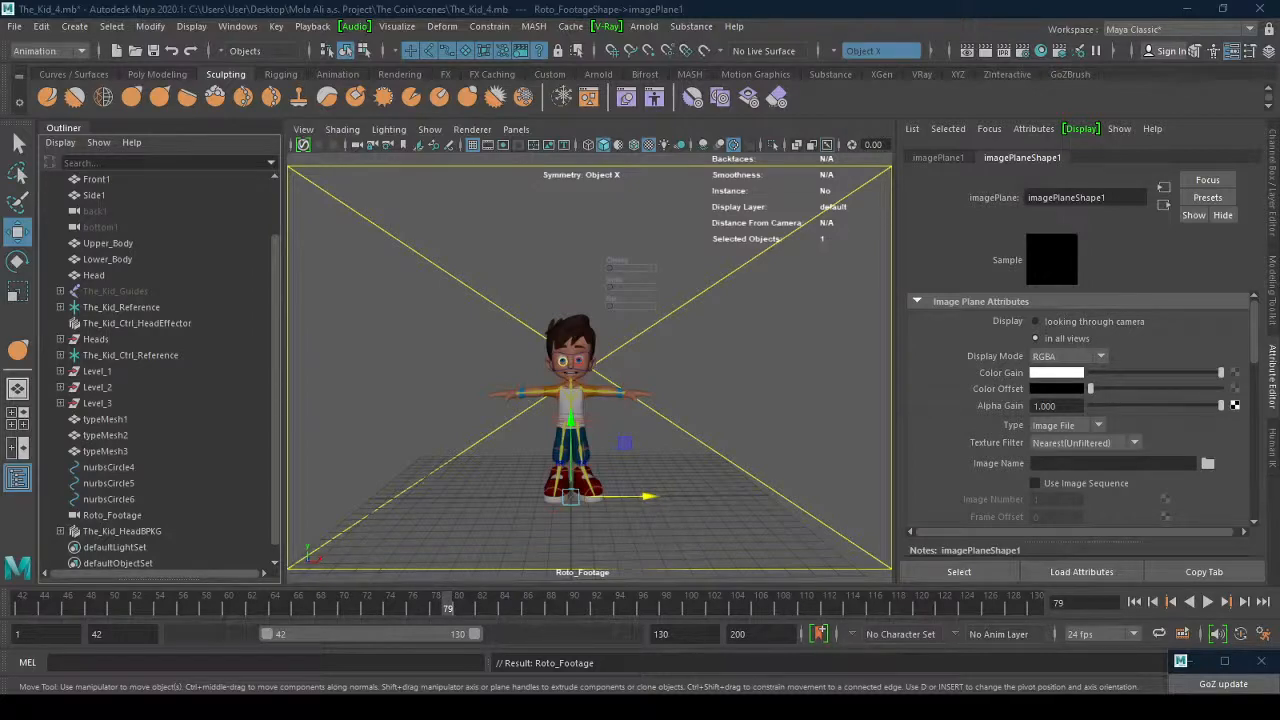
{"action": "left_click_drag", "start_coordinate": [0, 188], "coordinate": [545, 184]}
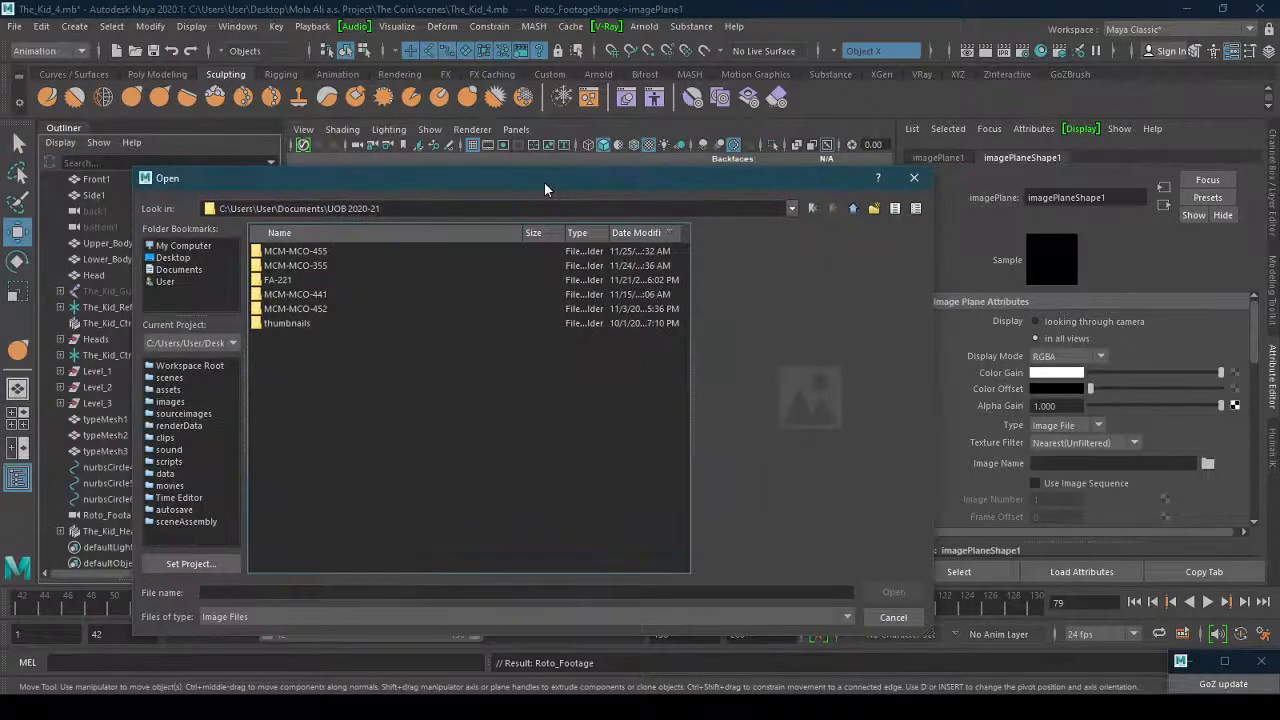
{"action": "double_click", "coordinate": [343, 251]}
{"action": "double_click", "coordinate": [330, 251]}
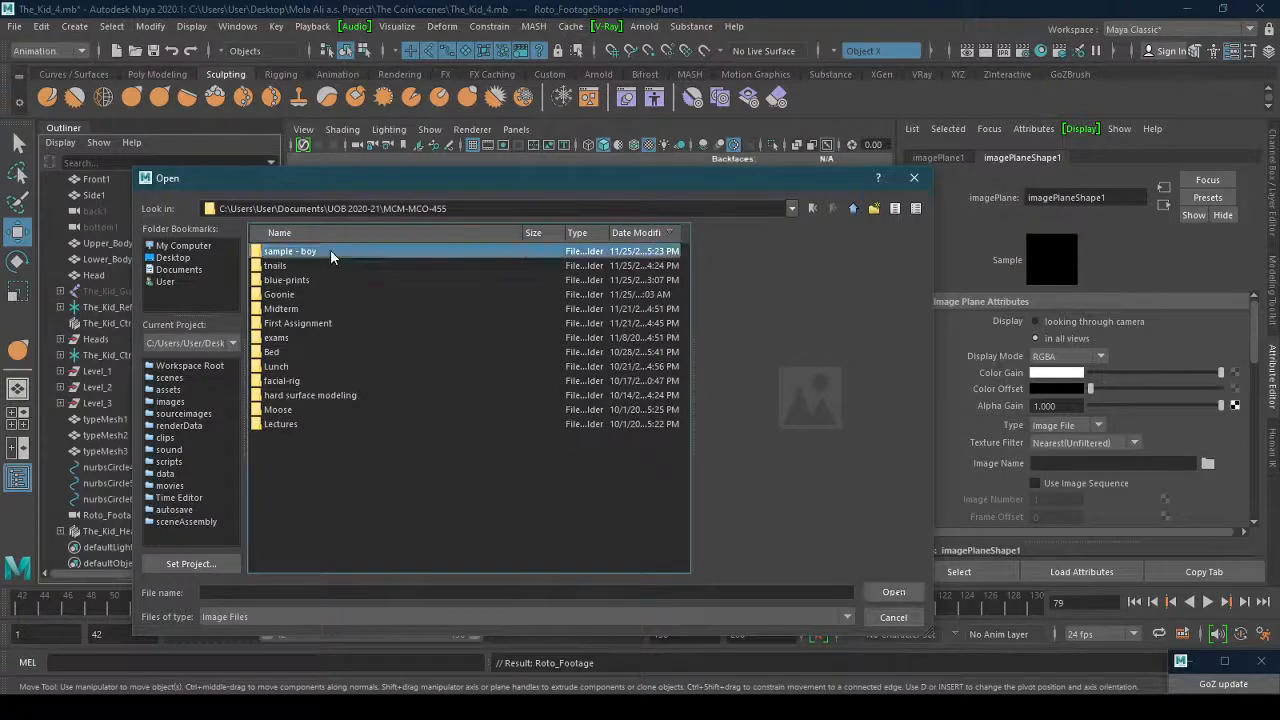
{"action": "double_click", "coordinate": [276, 366]}
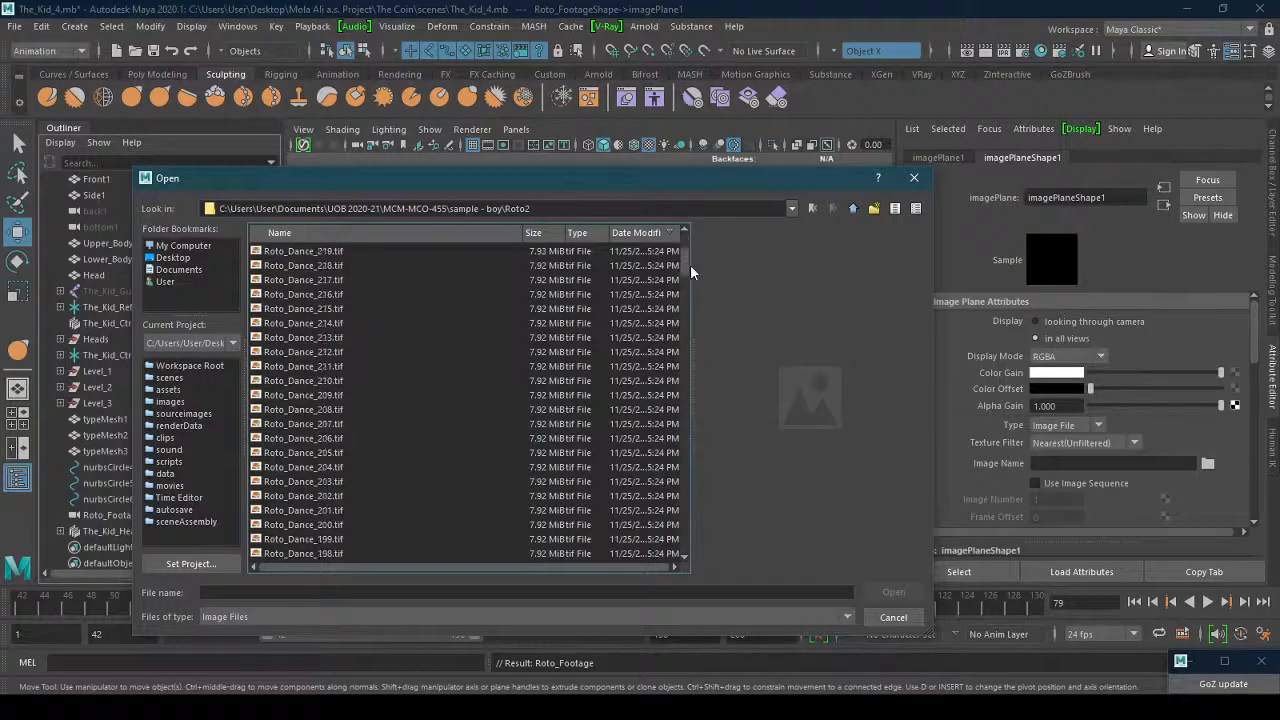
{"action": "left_click_drag", "start_coordinate": [686, 262], "coordinate": [703, 539]}
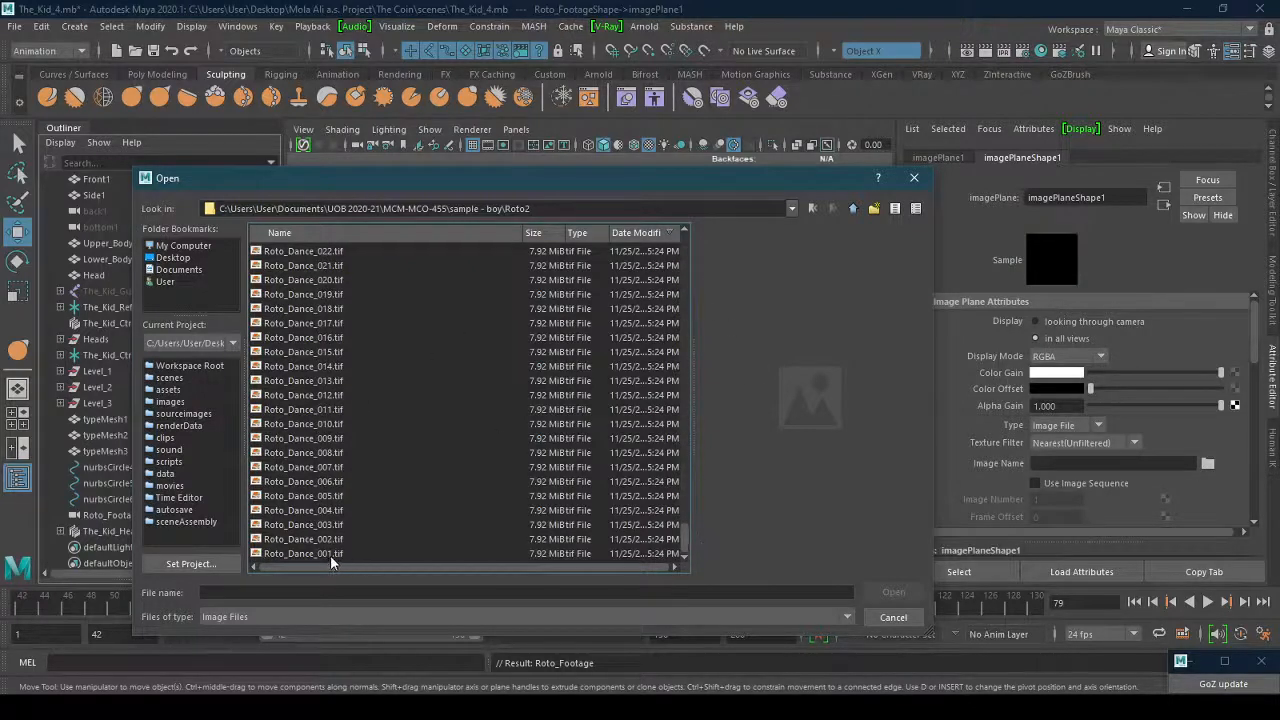
{"action": "left_click_drag", "start_coordinate": [679, 539], "coordinate": [694, 220]}
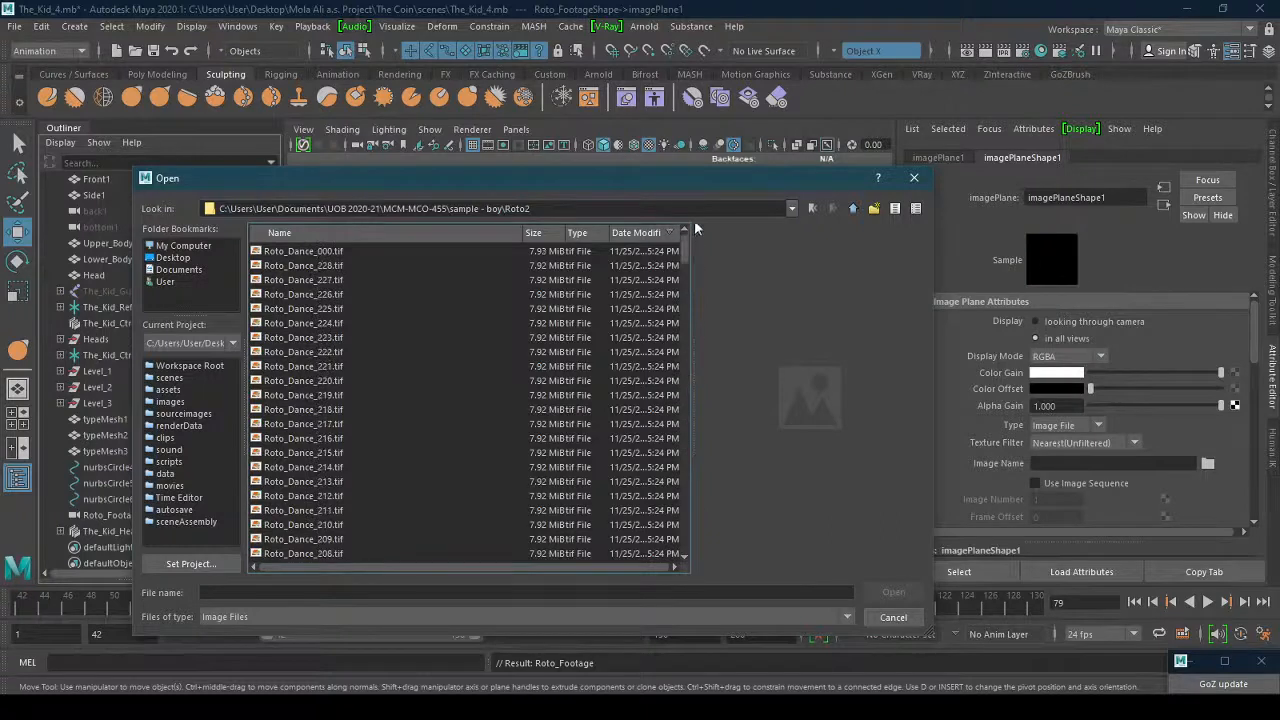
{"action": "left_click", "coordinate": [330, 252]}
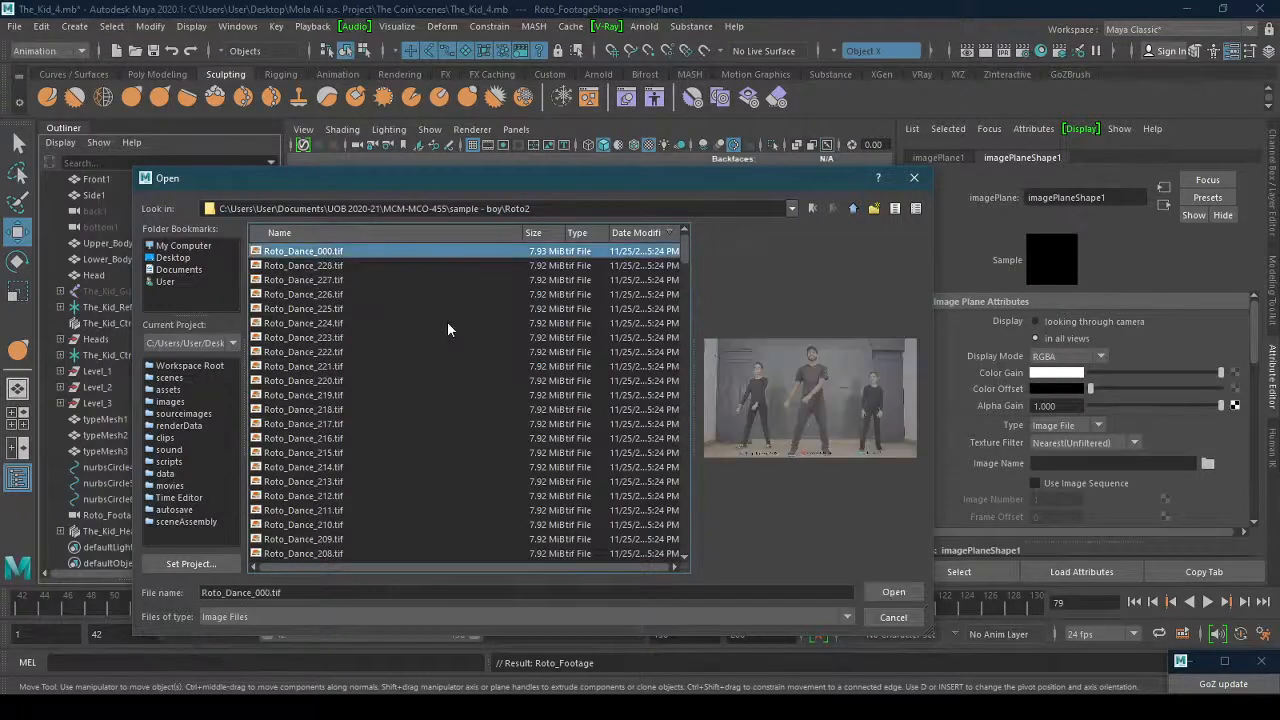
{"action": "left_click", "coordinate": [894, 592]}
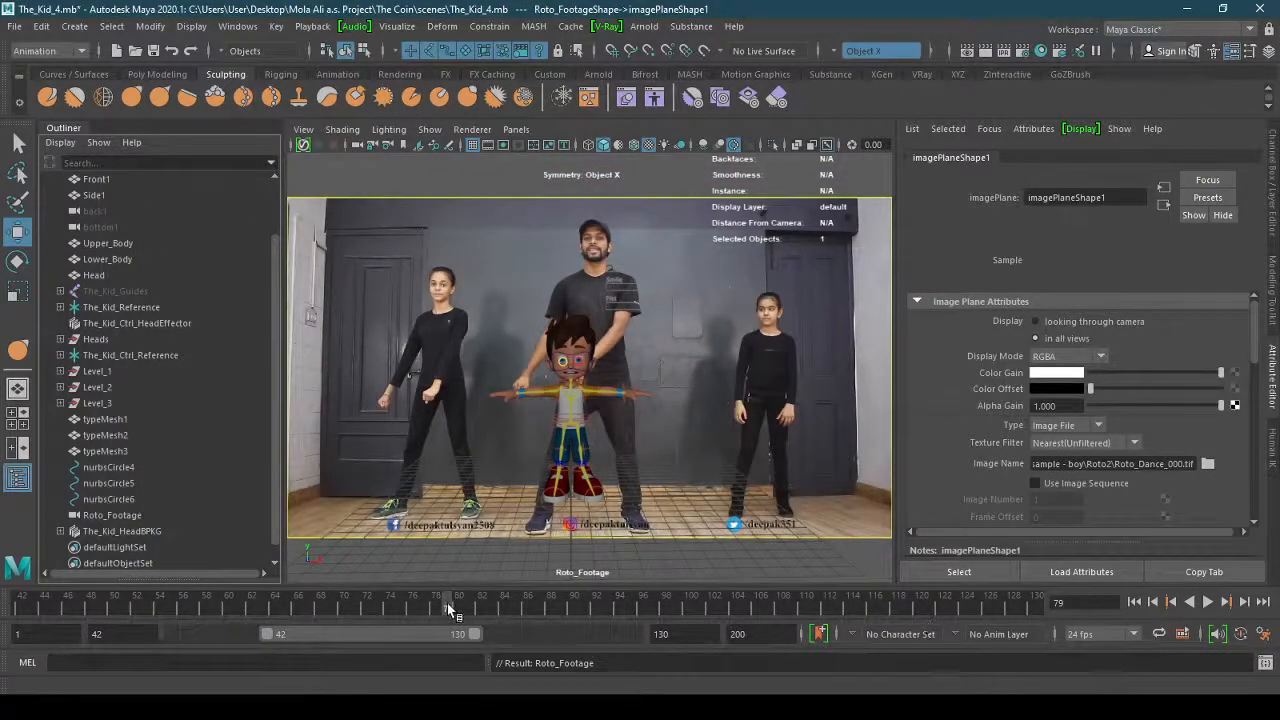
Set the playback range to start at frame 0, test the playback and return to the first frame.
{"action": "key", "text": "alt+v"}
{"action": "double_click", "coordinate": [128, 632]}
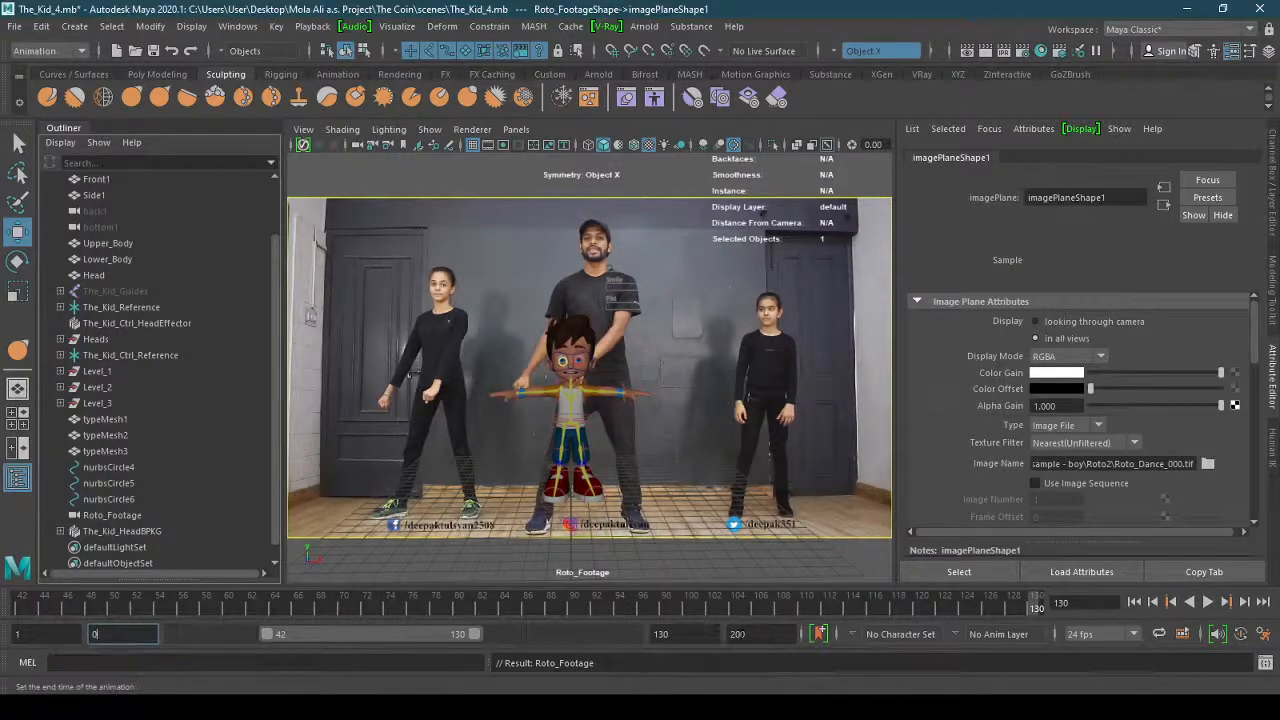
{"action": "type", "text": "0"}
{"action": "key", "text": "Return"}
{"action": "key", "text": "alt+v"}
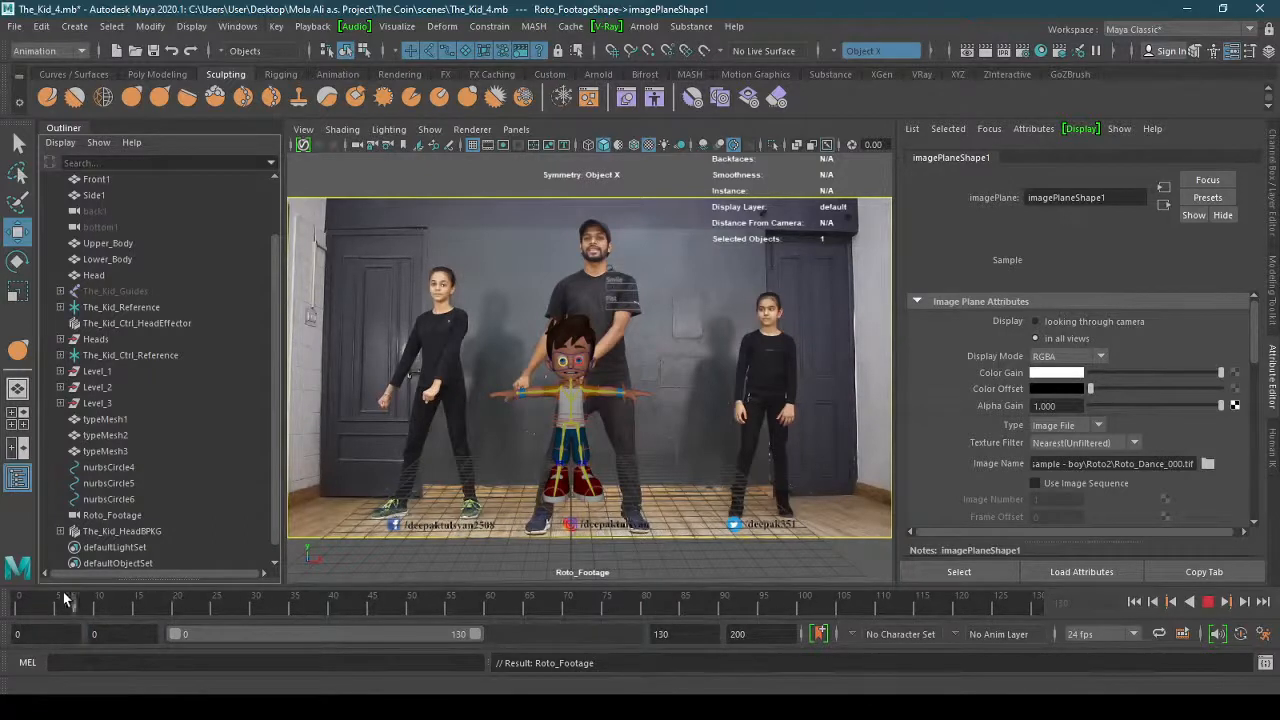
{"action": "key", "text": "alt+shift+v"}
{"action": "key", "text": "alt+v"}
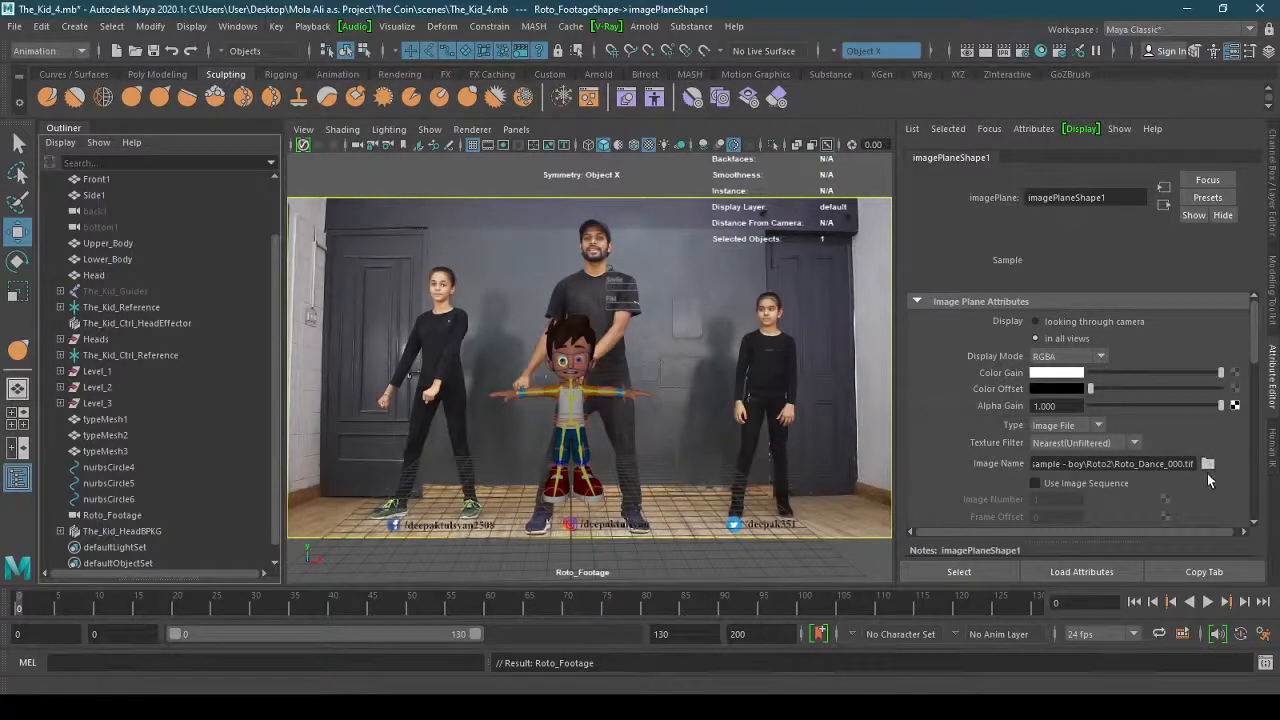
Enable the image sequence option for the image plane, play the footage and return to frame 0.
{"action": "left_click", "coordinate": [1037, 484]}
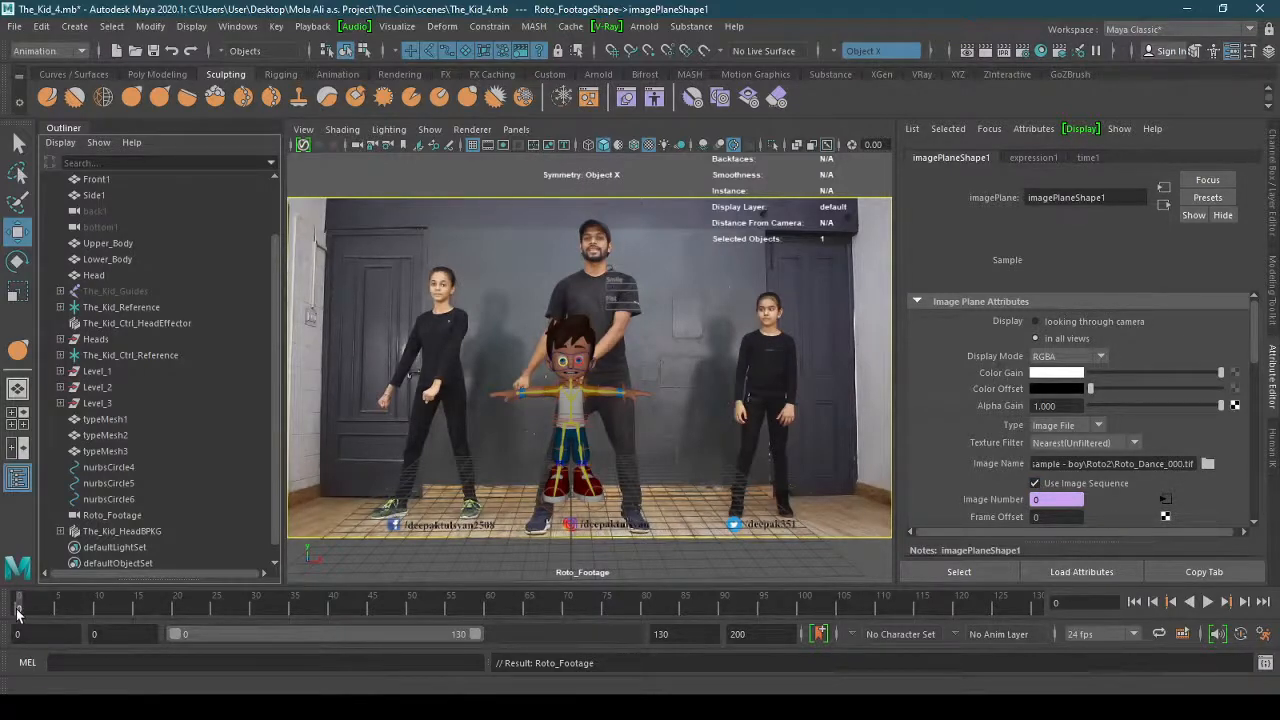
{"action": "key", "text": "alt+v"}
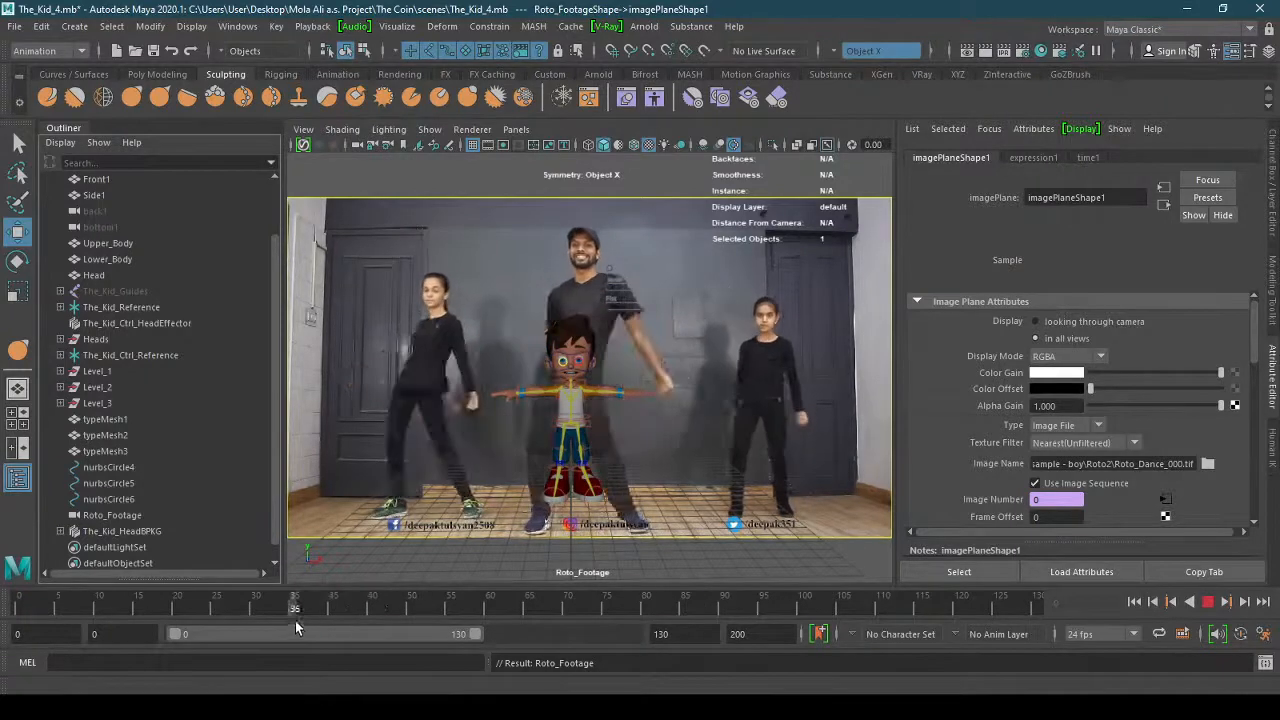
{"action": "left_click", "coordinate": [344, 605]}
{"action": "left_click_drag", "start_coordinate": [344, 608], "coordinate": [18, 607]}
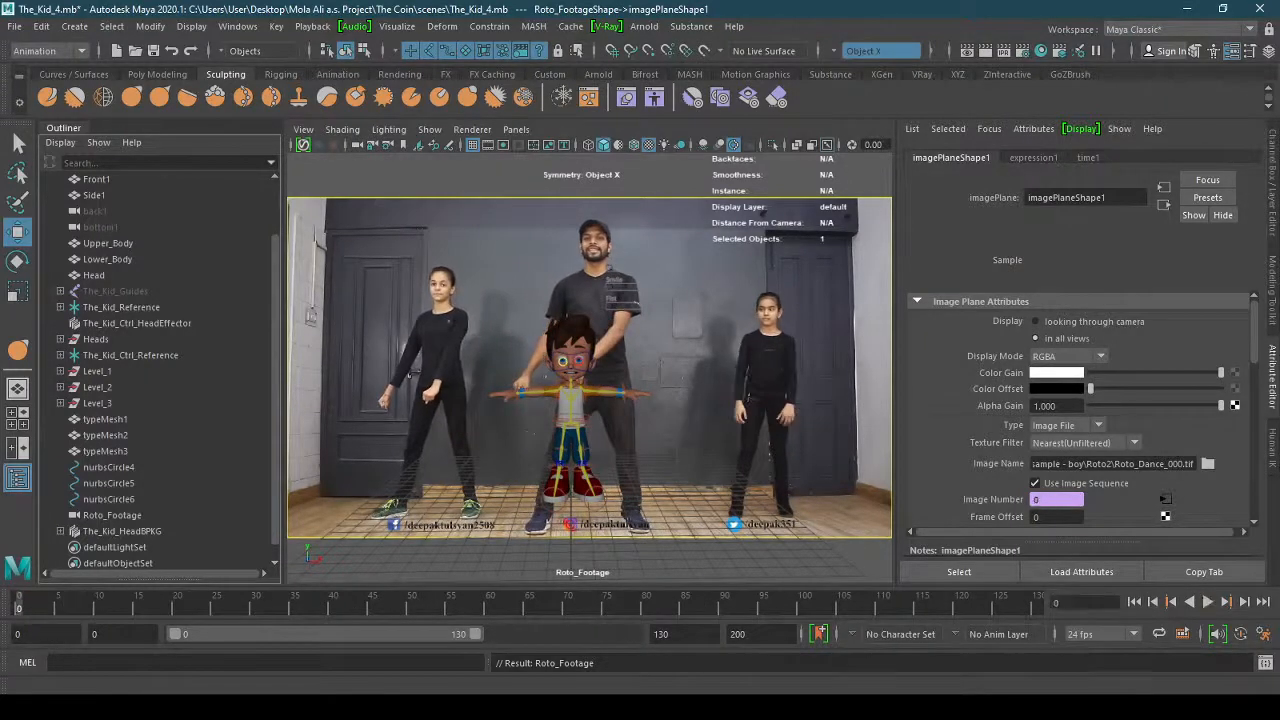
Switch the viewport to the persp camera and hide the Roto_Footage camera.
{"action": "left_click", "coordinate": [516, 129]}
{"action": "mouse_move", "coordinate": [620, 146]}
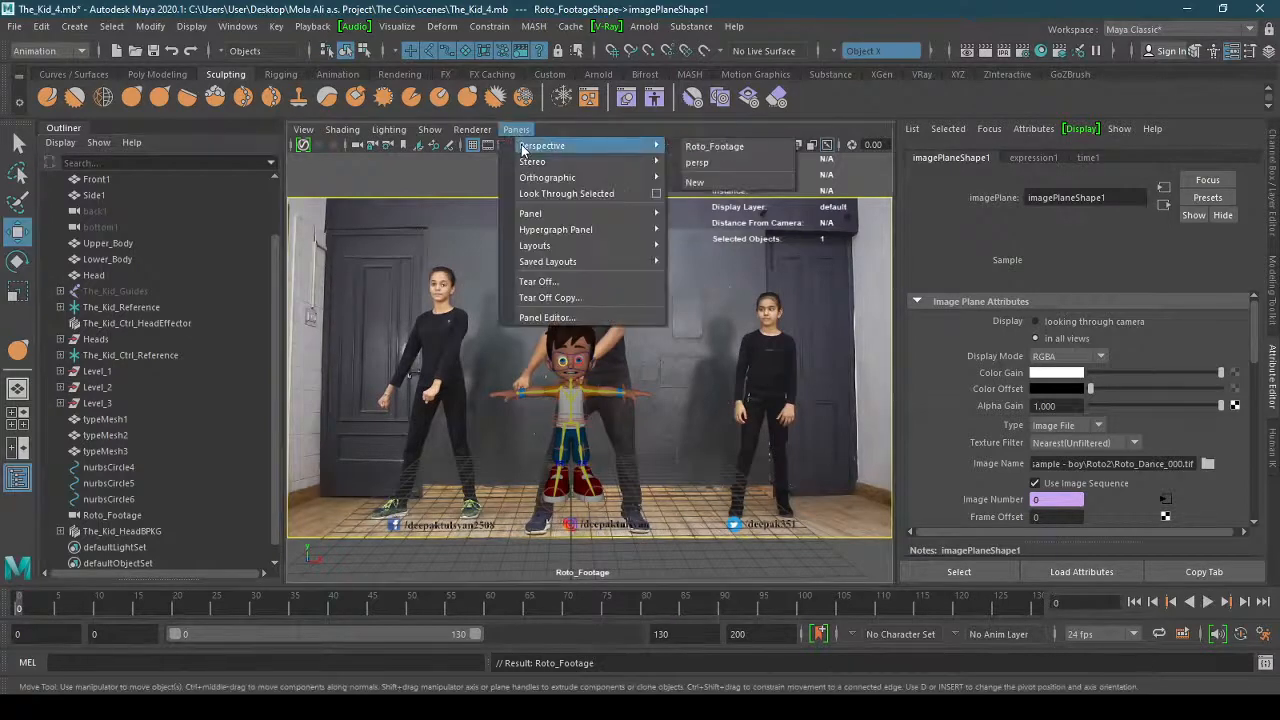
{"action": "left_click", "coordinate": [724, 163]}
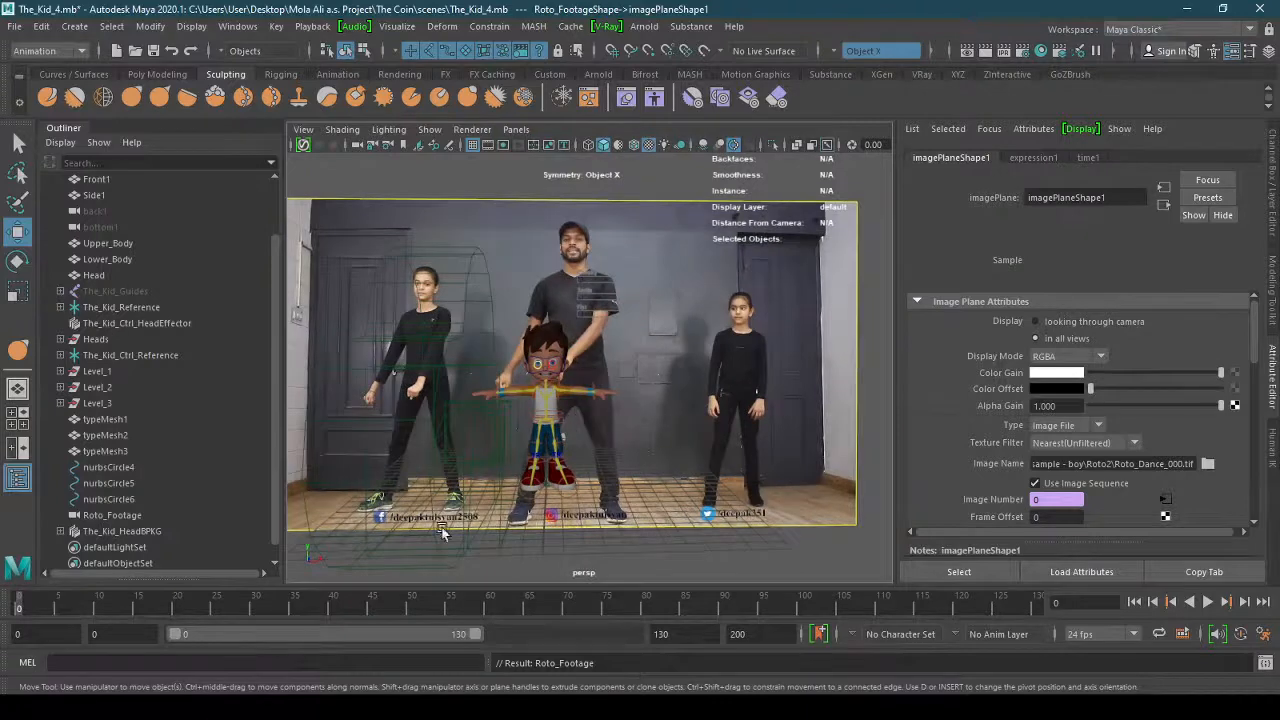
{"action": "left_click_drag", "start_coordinate": [580, 458], "coordinate": [551, 465], "text": "alt"}
{"action": "left_click", "coordinate": [155, 515]}
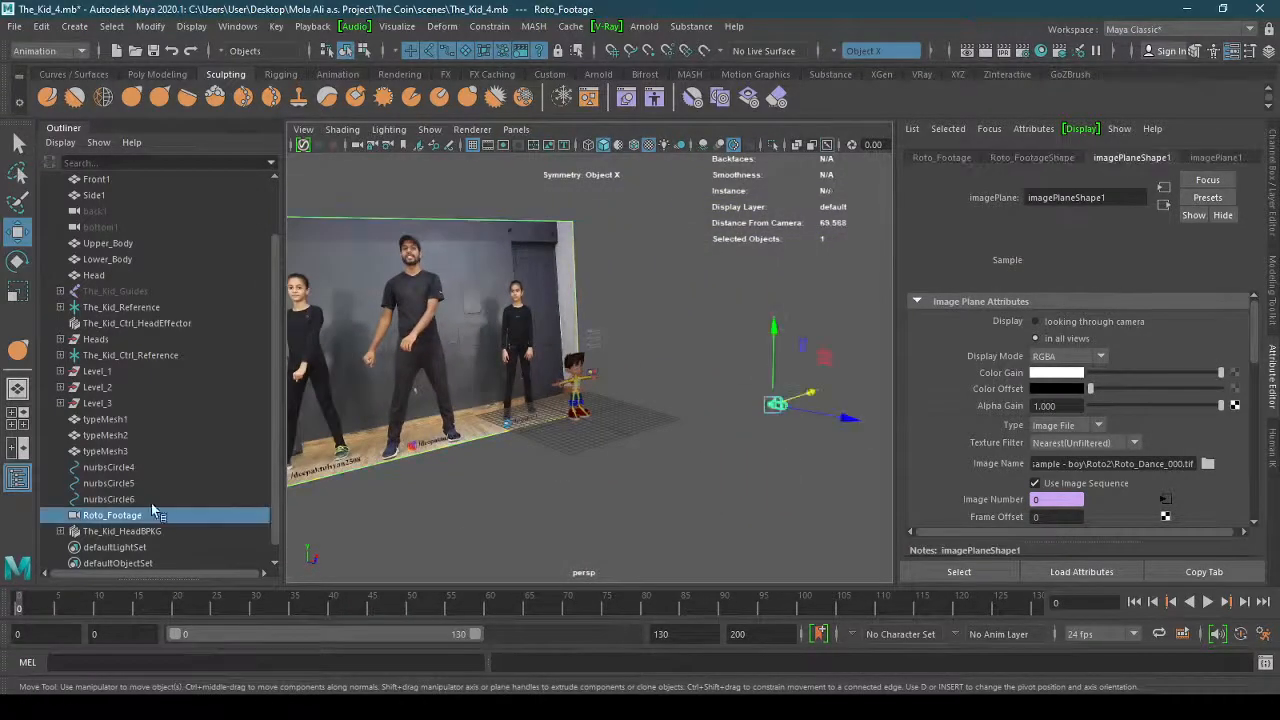
{"action": "key", "text": "ctrl+h"}
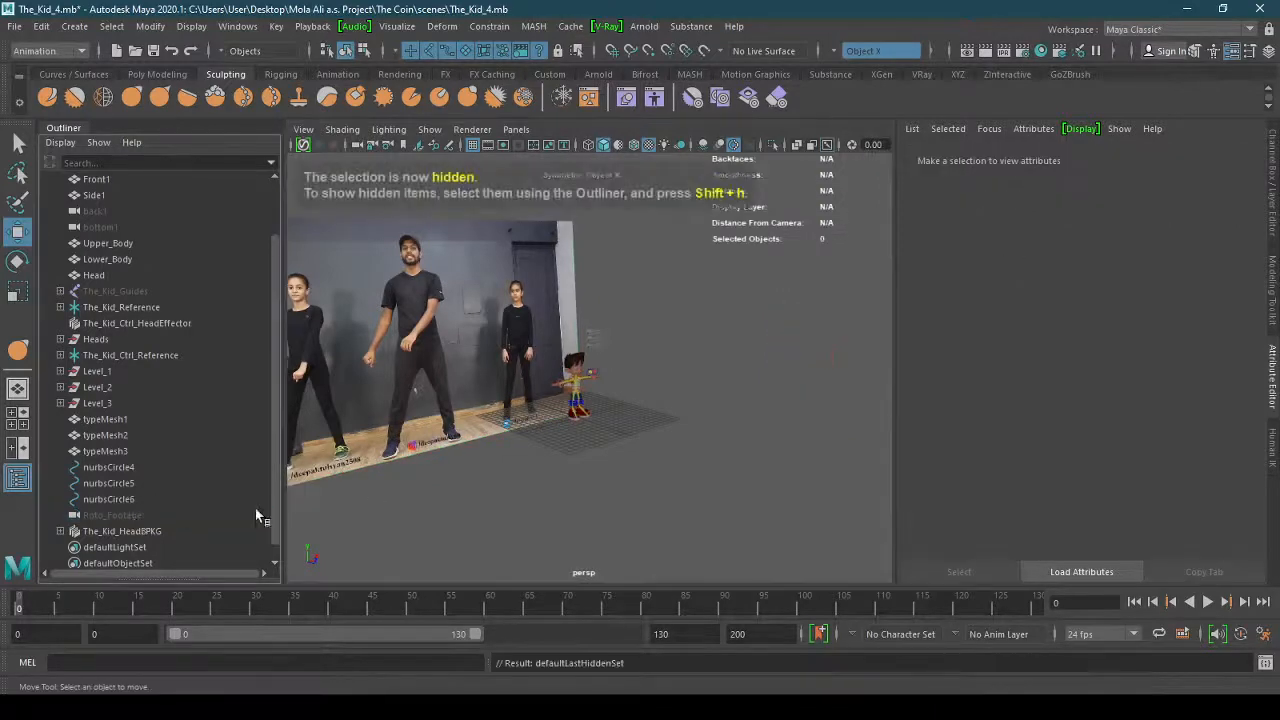
Examine the kid in front of the dance footage in perspective and scrub the timeline back to frame 17.
{"action": "left_click_drag", "start_coordinate": [555, 465], "coordinate": [583, 462], "text": "alt"}
{"action": "right_click_drag", "start_coordinate": [583, 462], "coordinate": [697, 438], "text": "alt"}
{"action": "mouse_move", "coordinate": [697, 438]}
{"action": "left_mouse_down", "text": "alt"}
{"action": "mouse_move", "coordinate": [667, 458]}
{"action": "mouse_move", "coordinate": [686, 454]}
{"action": "left_mouse_up", "text": "alt"}
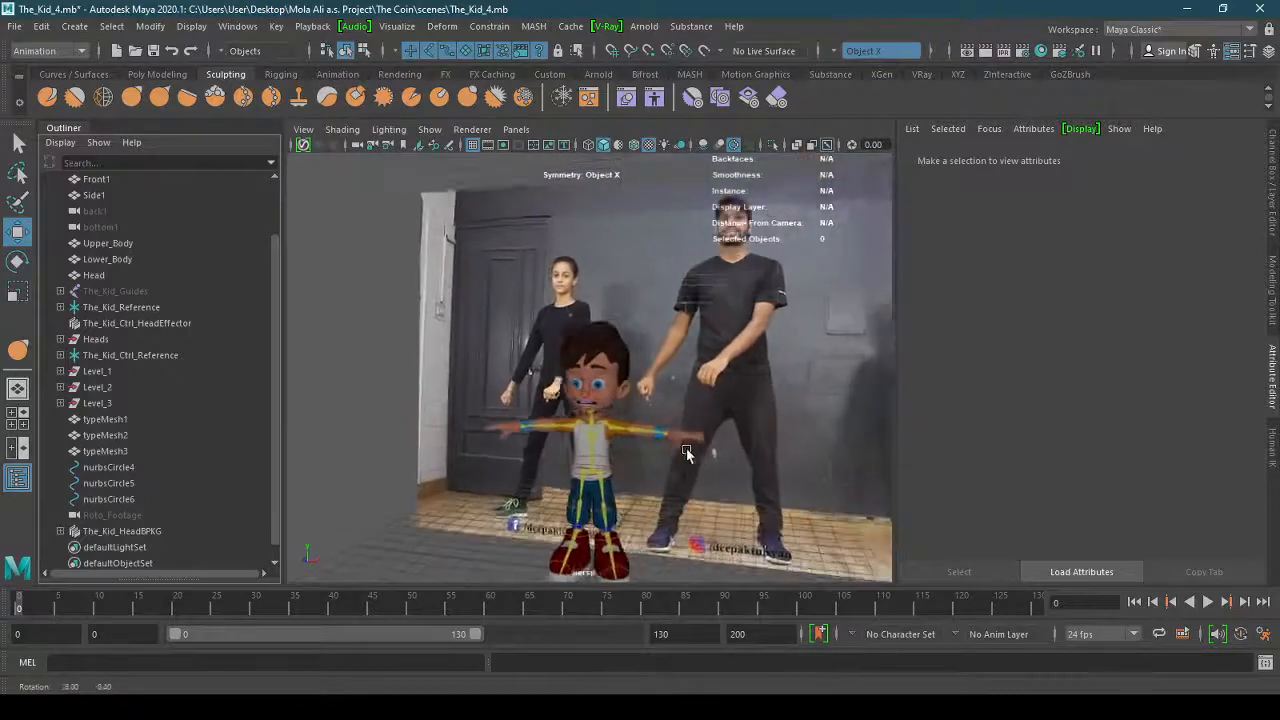
{"action": "middle_click_drag", "start_coordinate": [686, 454], "coordinate": [724, 445], "text": "alt"}
{"action": "left_click_drag", "start_coordinate": [724, 445], "coordinate": [748, 429], "text": "alt"}
{"action": "right_click_drag", "start_coordinate": [748, 429], "coordinate": [755, 428], "text": "alt"}
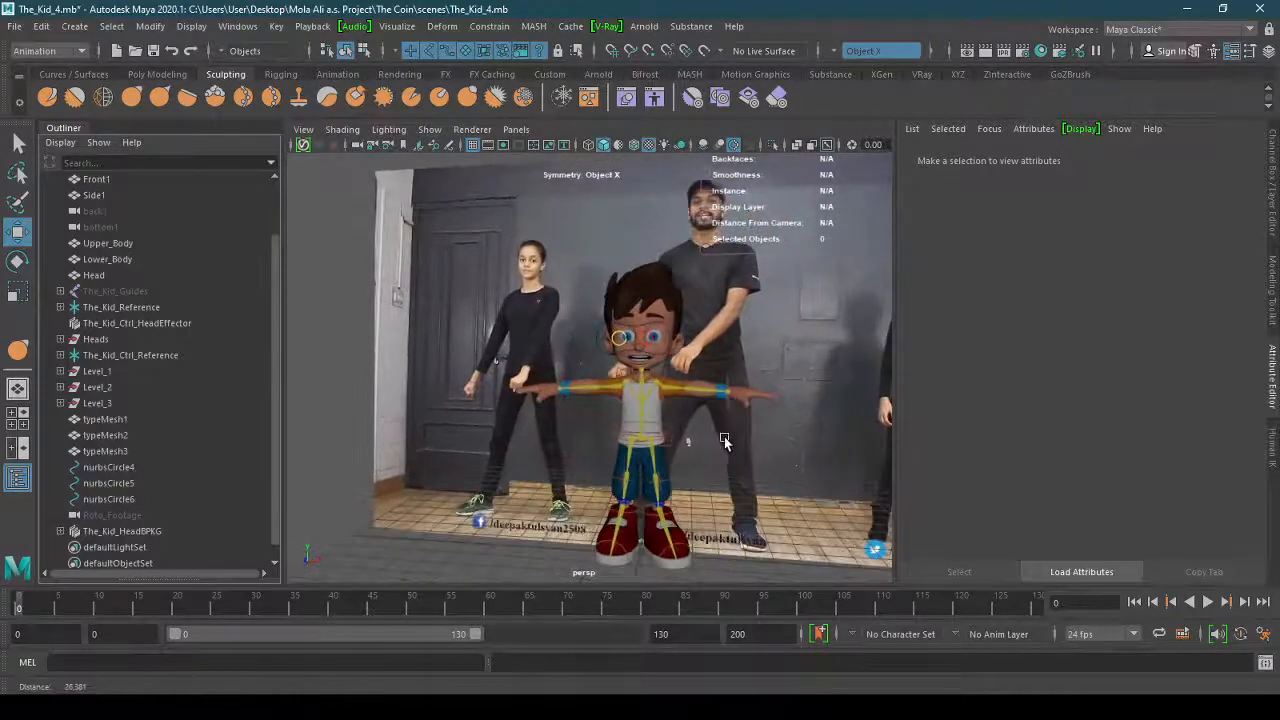
{"action": "left_click", "coordinate": [943, 609]}
{"action": "left_click_drag", "start_coordinate": [910, 611], "coordinate": [156, 607]}
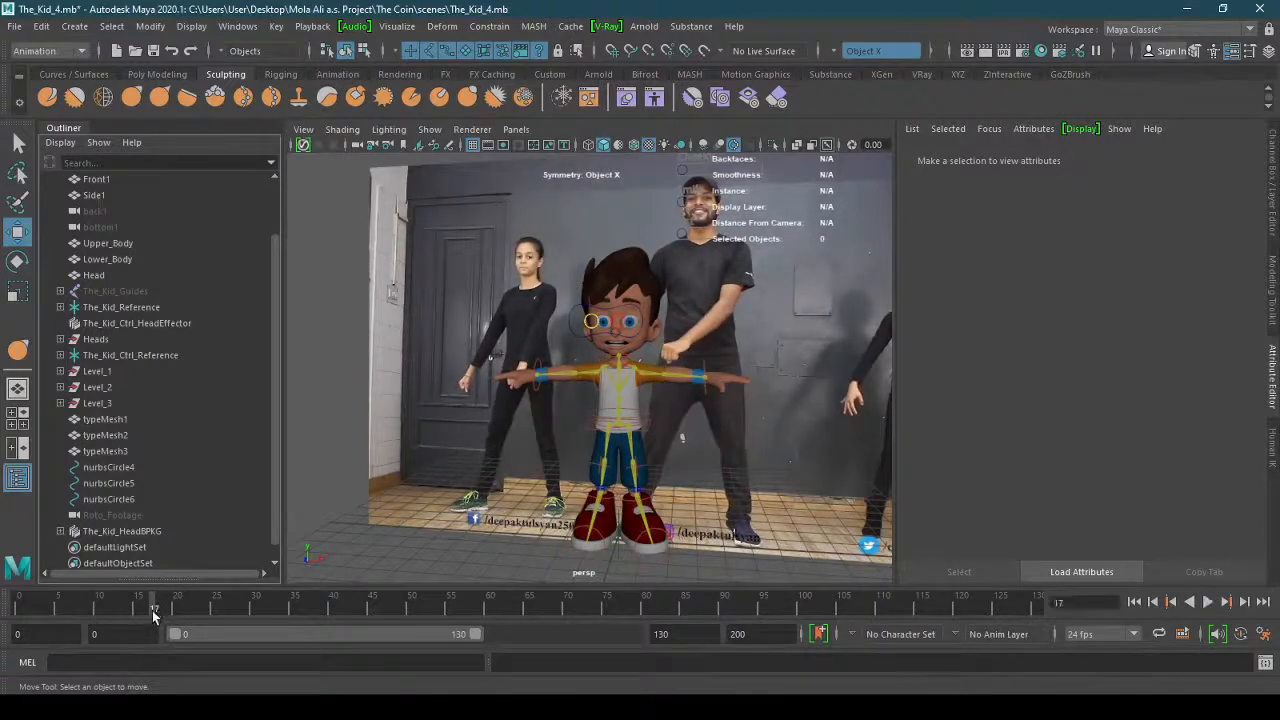
Set the start of the playback range to frame 17.
{"action": "left_click", "coordinate": [690, 634]}
{"action": "left_click", "coordinate": [122, 636]}
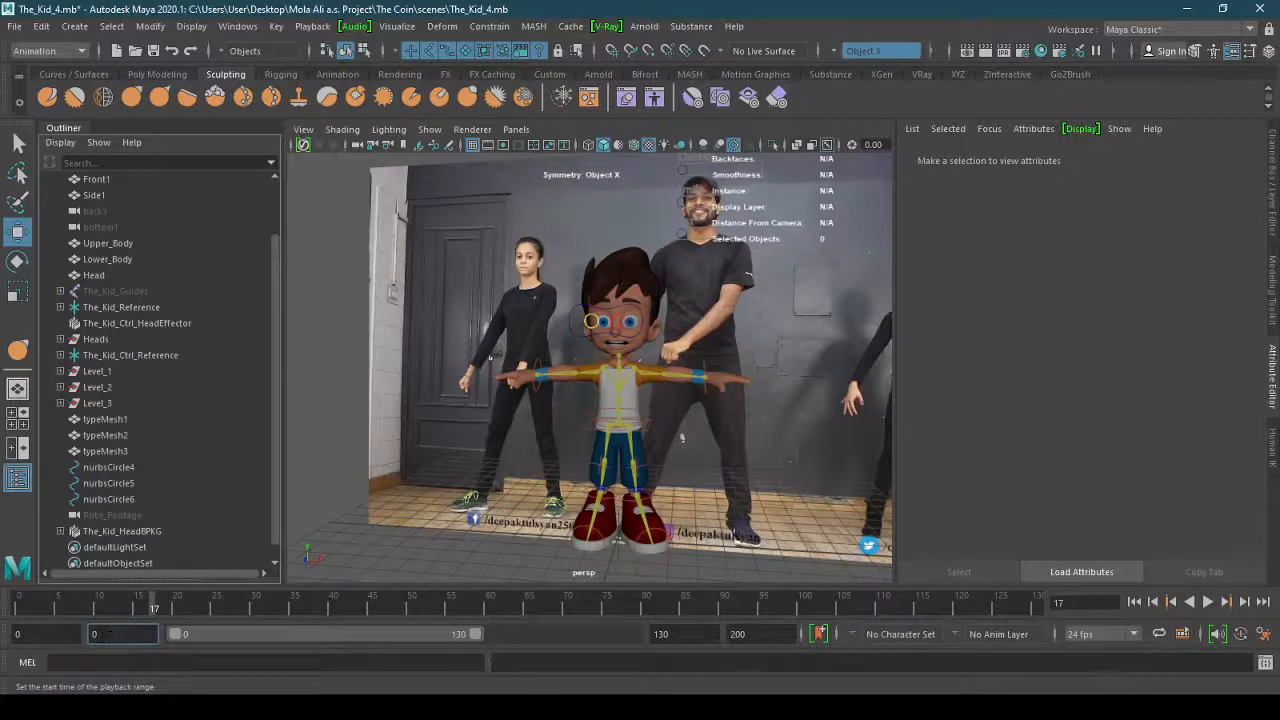
{"action": "left_click", "coordinate": [44, 635]}
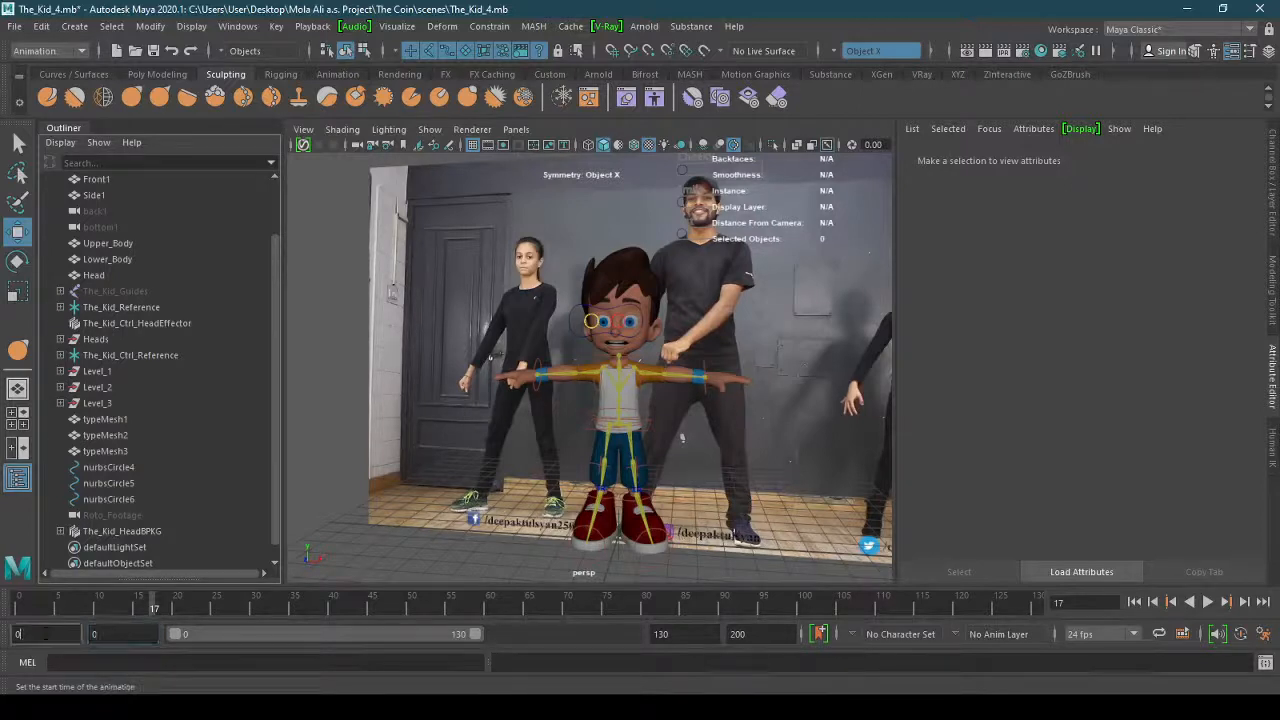
{"action": "left_click", "coordinate": [776, 632]}
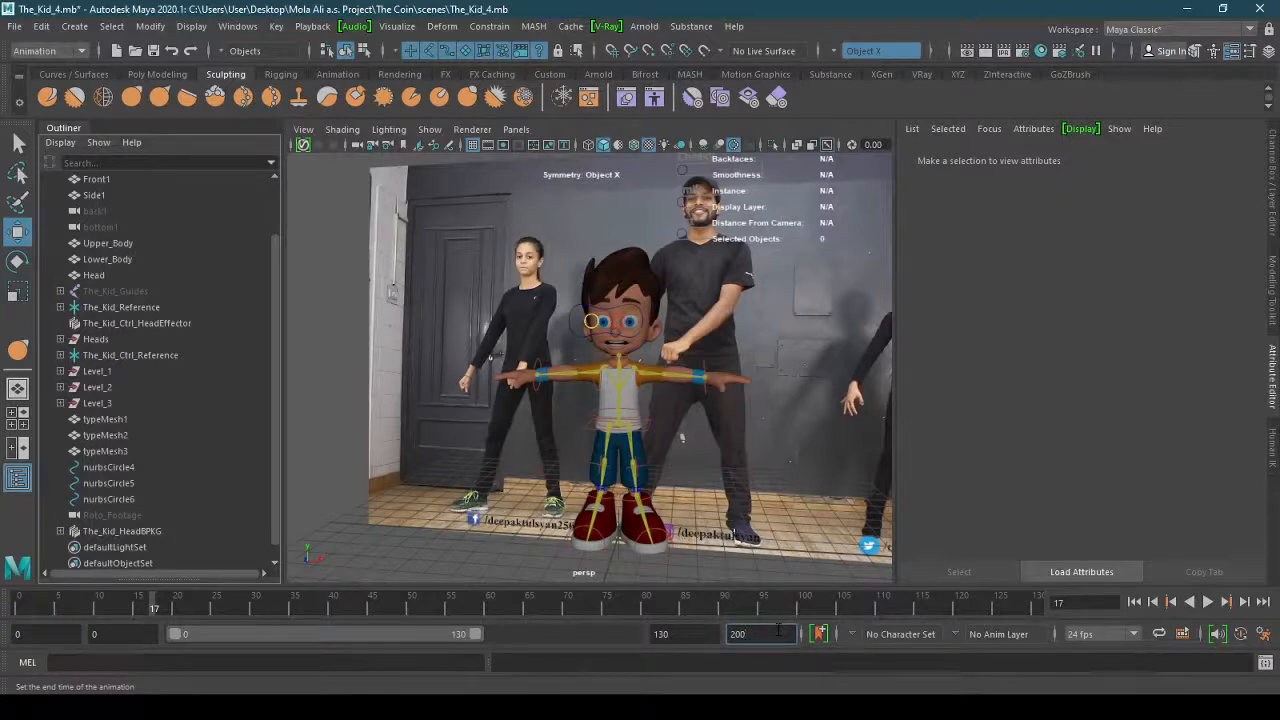
{"action": "left_click", "coordinate": [107, 634]}
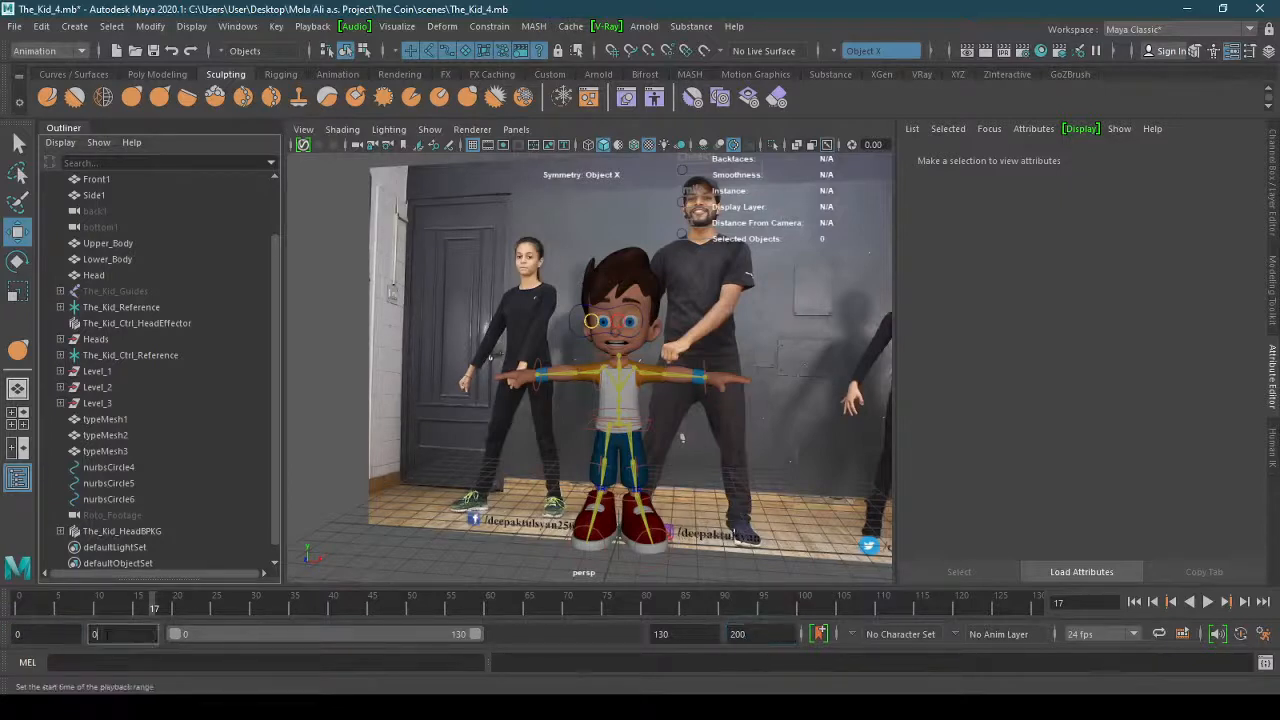
{"action": "left_click", "coordinate": [680, 634]}
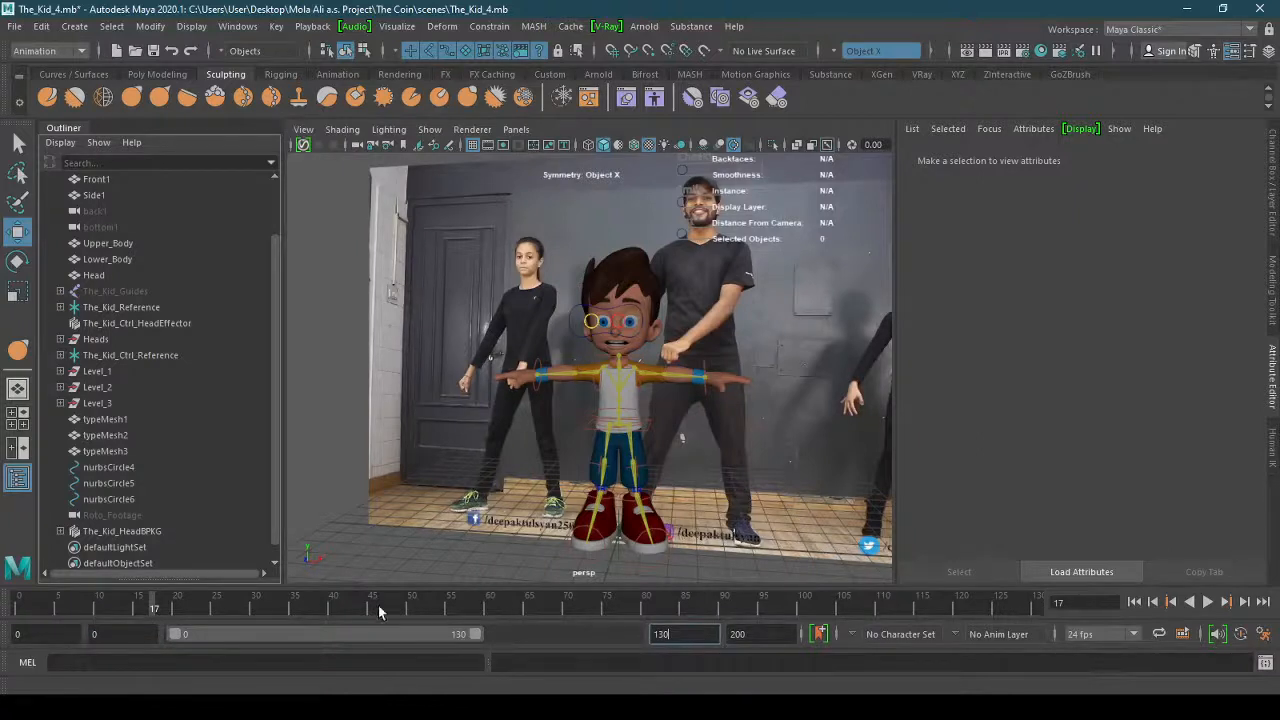
{"action": "left_click", "coordinate": [100, 634]}
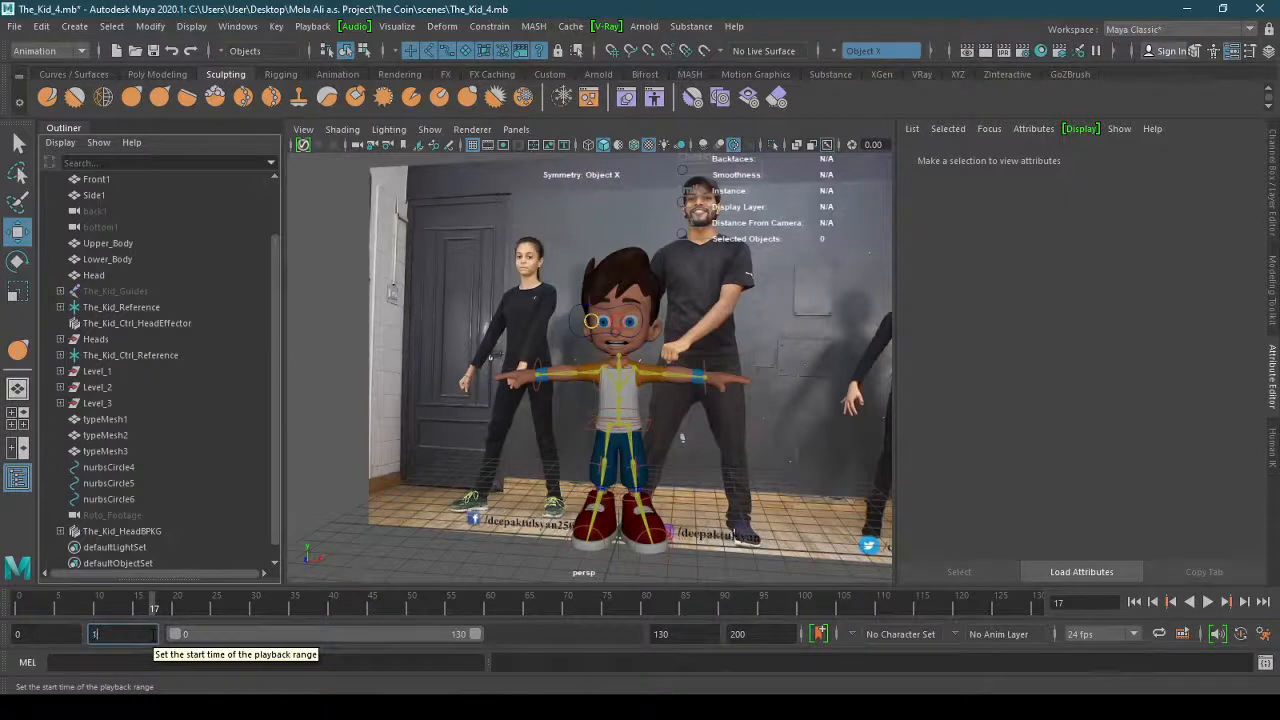
{"action": "key", "text": "Return"}
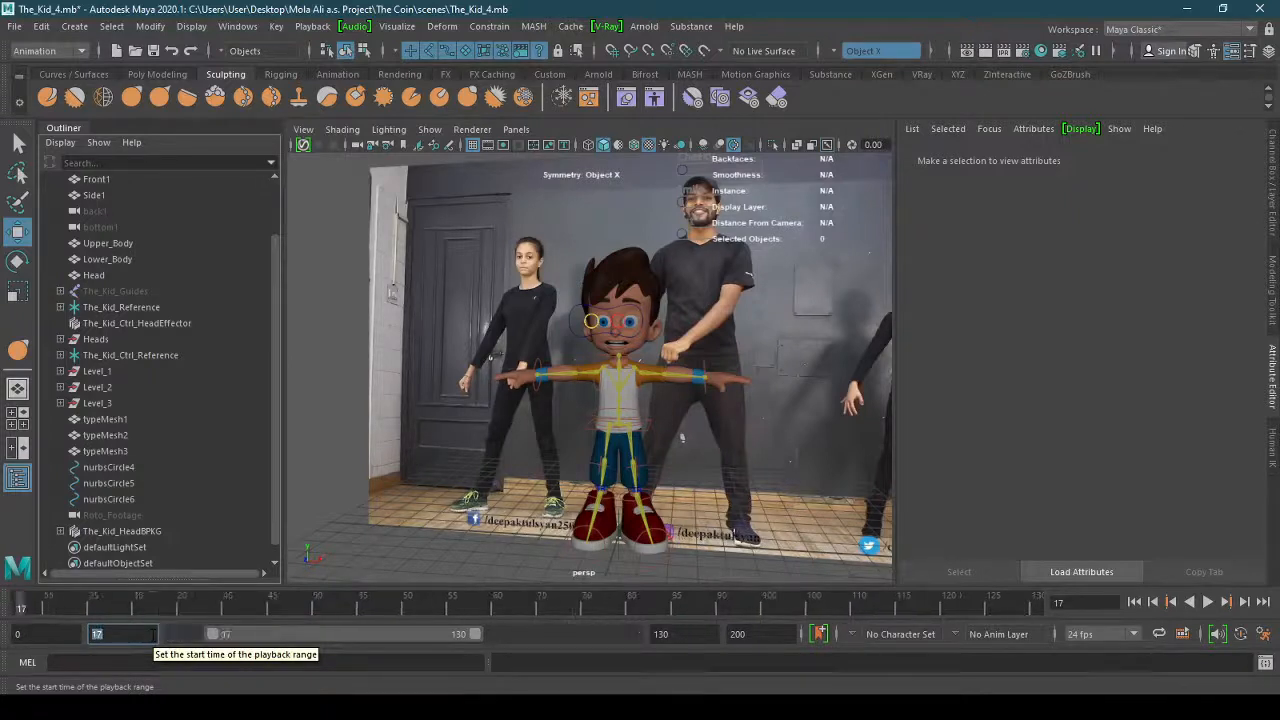
Play the dance footage, stop at frame 98 and set the end of the playback range to 98.
{"action": "key", "text": "alt+v"}
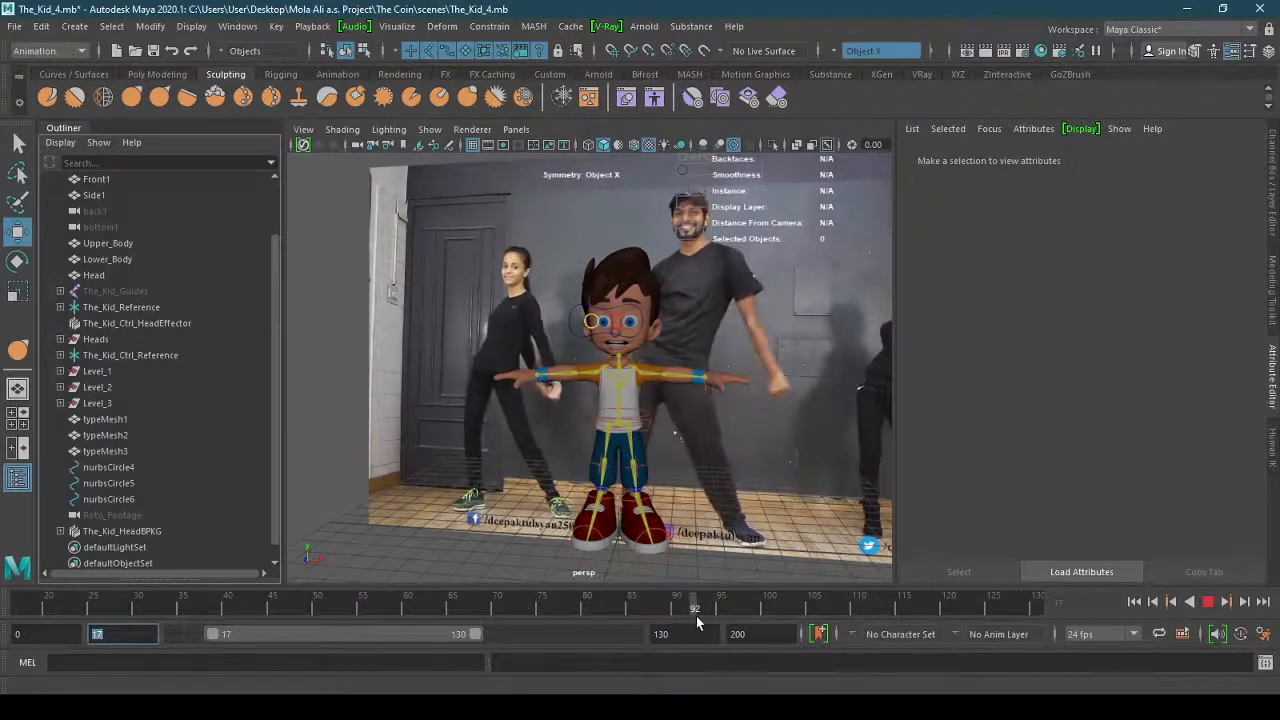
{"action": "left_click", "coordinate": [744, 616]}
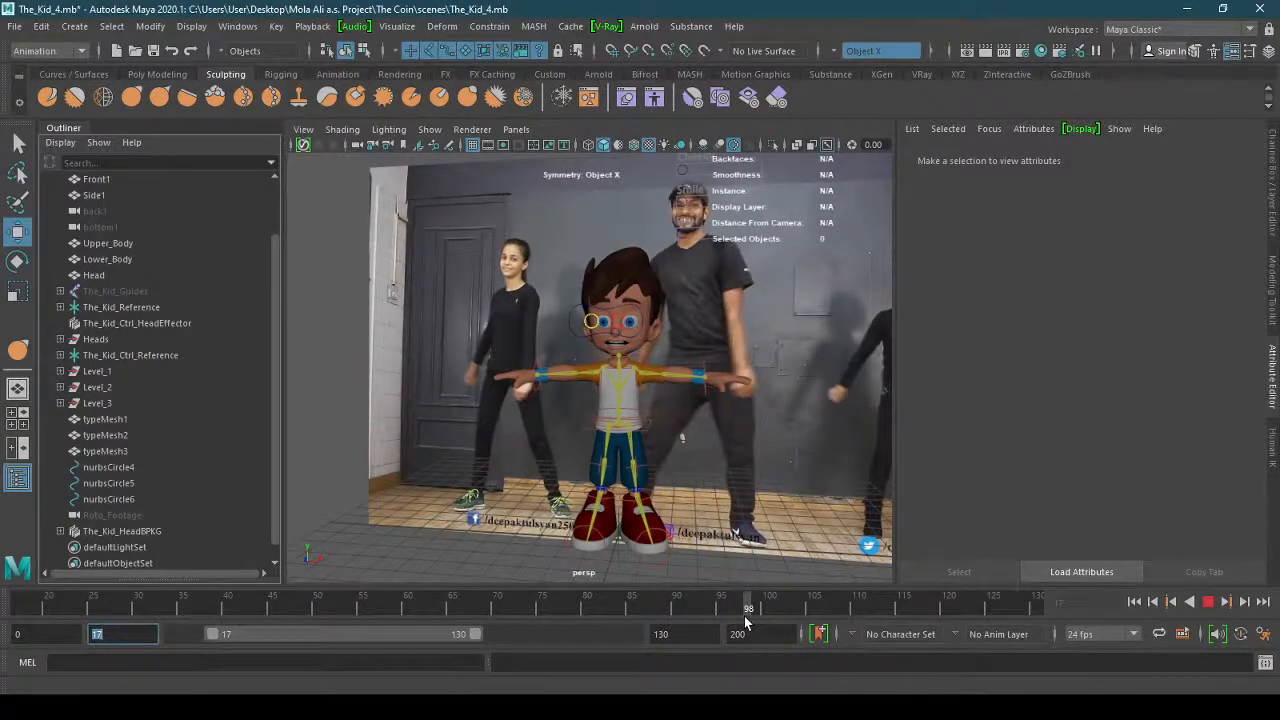
{"action": "left_click", "coordinate": [660, 634]}
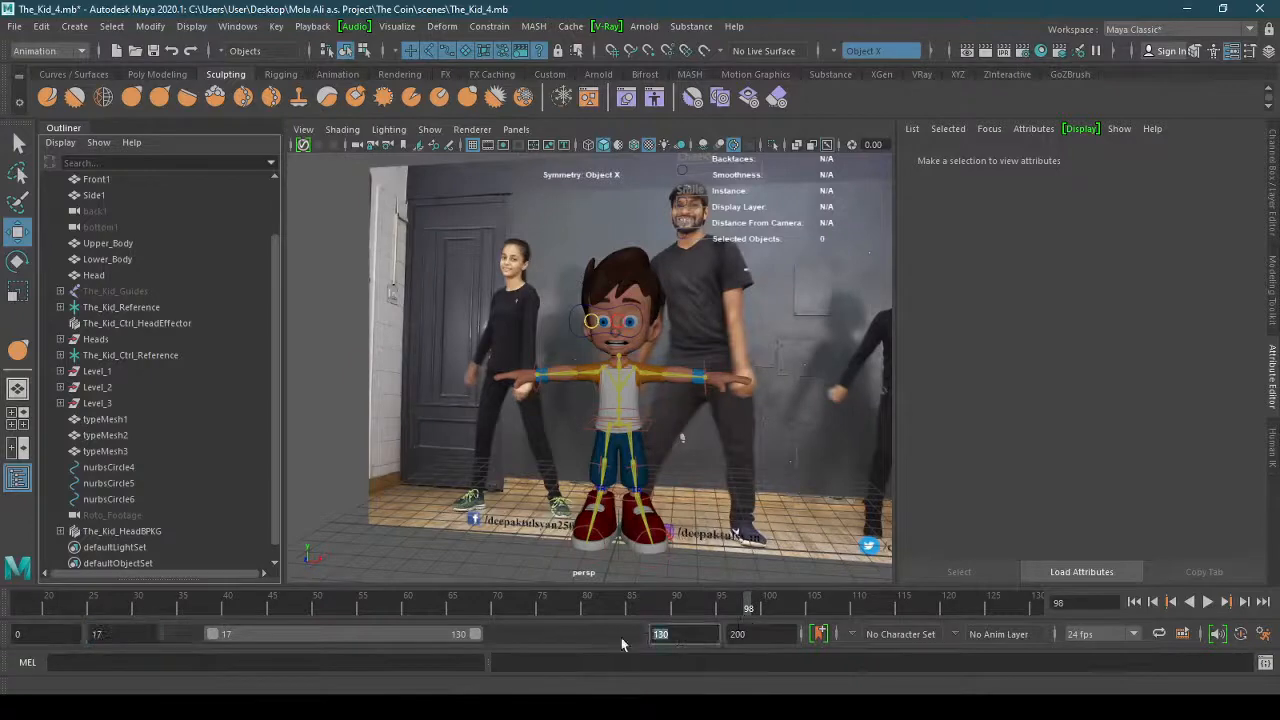
{"action": "type", "text": "8"}
{"action": "key", "text": "Return"}
{"action": "scroll", "coordinate": [678, 503], "scroll_direction": "up", "scroll_amount": 3}
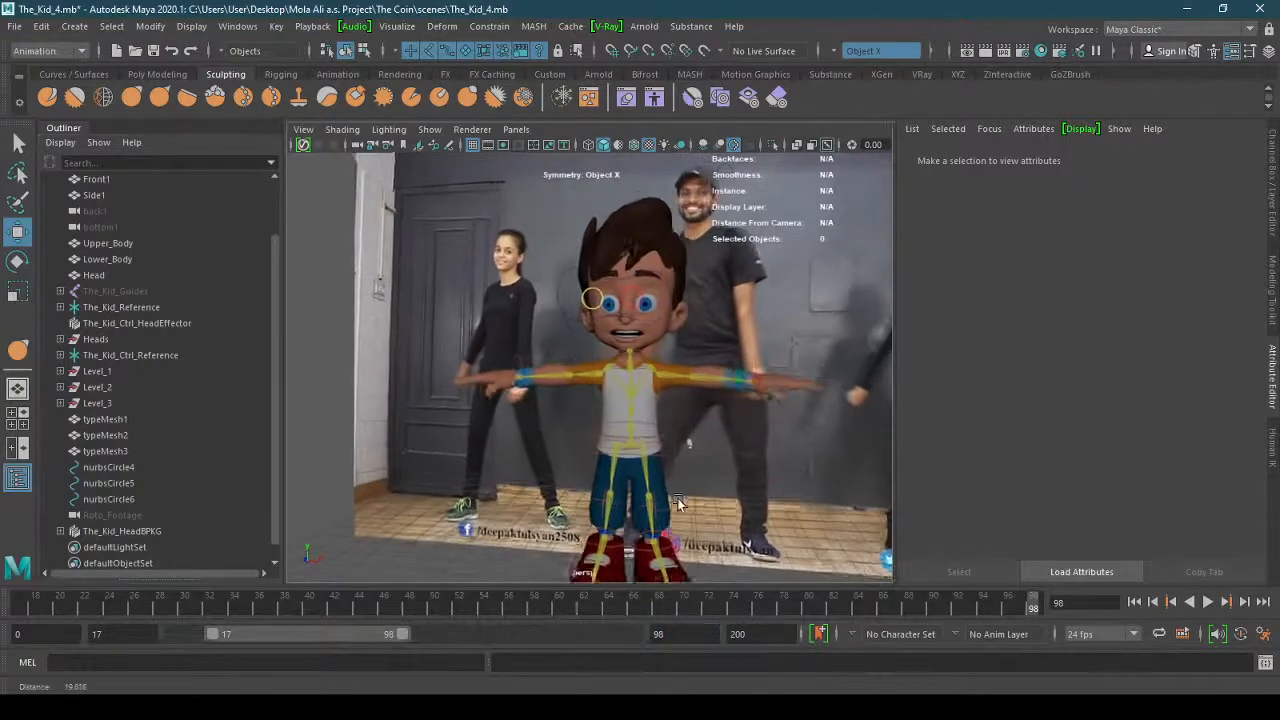
{"action": "scroll", "coordinate": [678, 503], "scroll_direction": "down", "scroll_amount": 3}
{"action": "scroll", "coordinate": [672, 491], "scroll_direction": "up", "scroll_amount": 4}
{"action": "scroll", "coordinate": [672, 491], "scroll_direction": "down", "scroll_amount": 3}
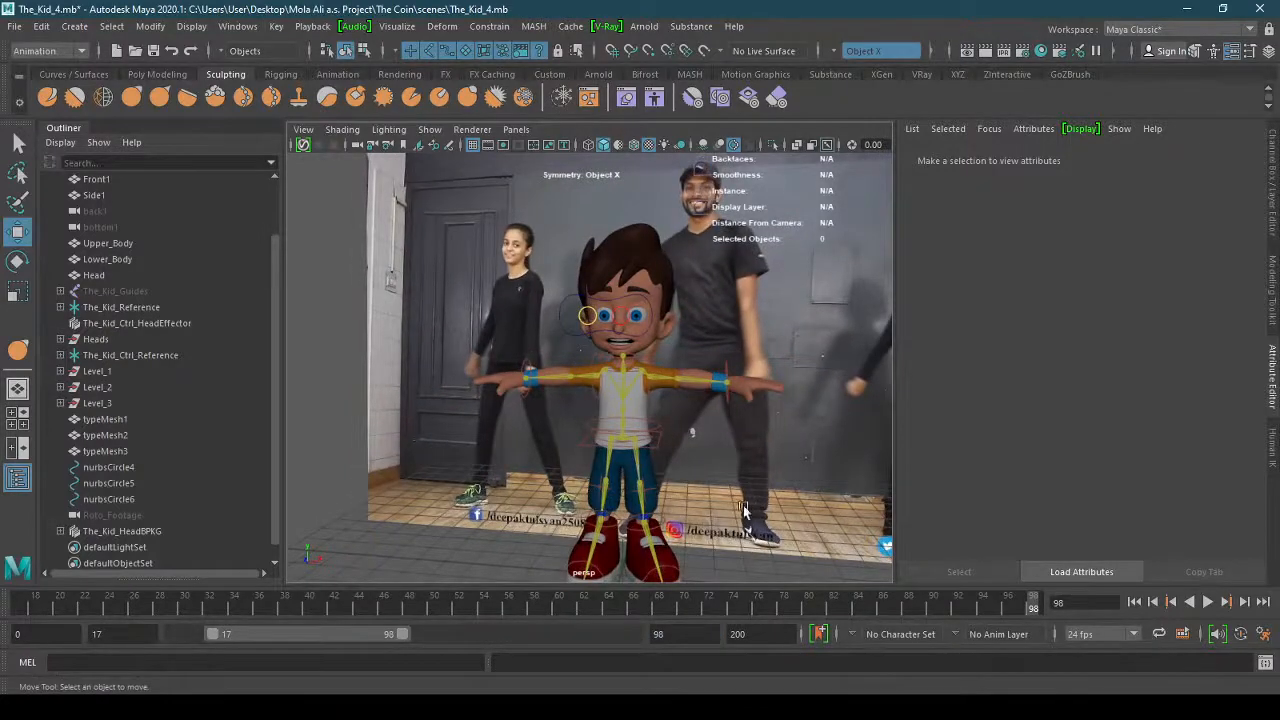
Set a keyframe on The_Kid_Ctrl_Reference at frame 17 and enable automatic keyframing.
{"action": "left_click_drag", "start_coordinate": [78, 600], "coordinate": [22, 600]}
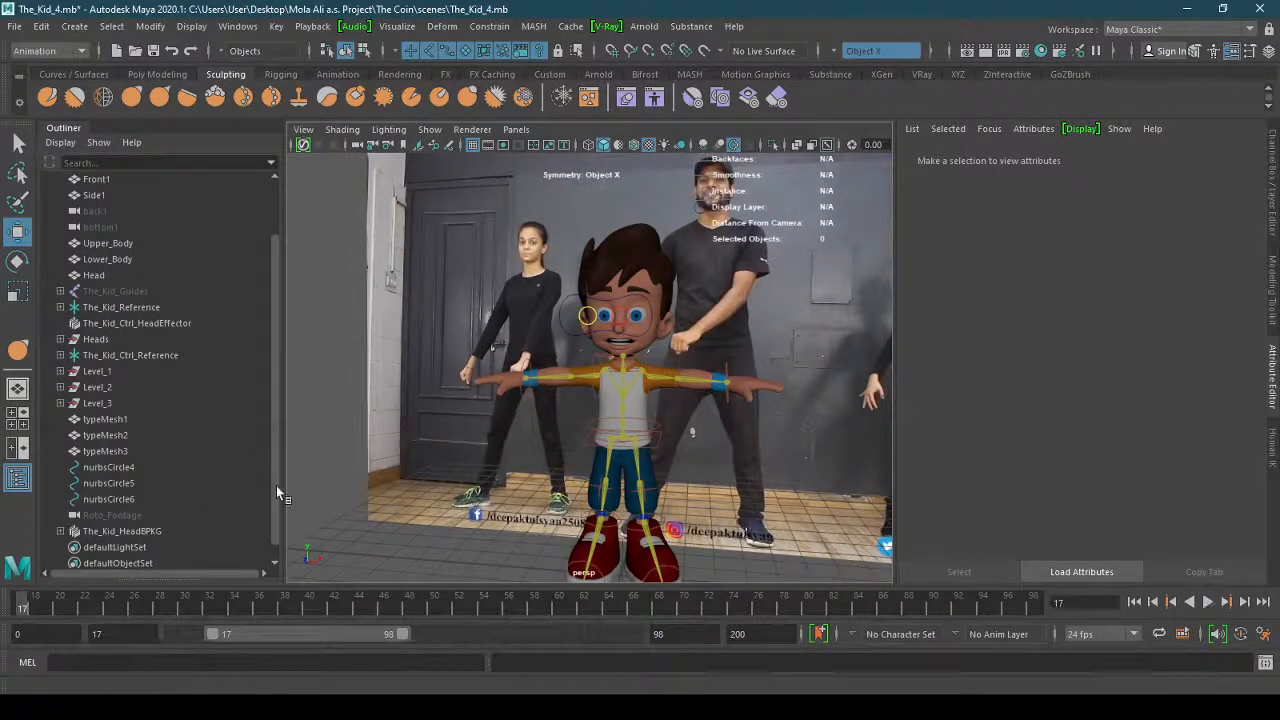
{"action": "left_click_drag", "start_coordinate": [277, 487], "coordinate": [276, 502]}
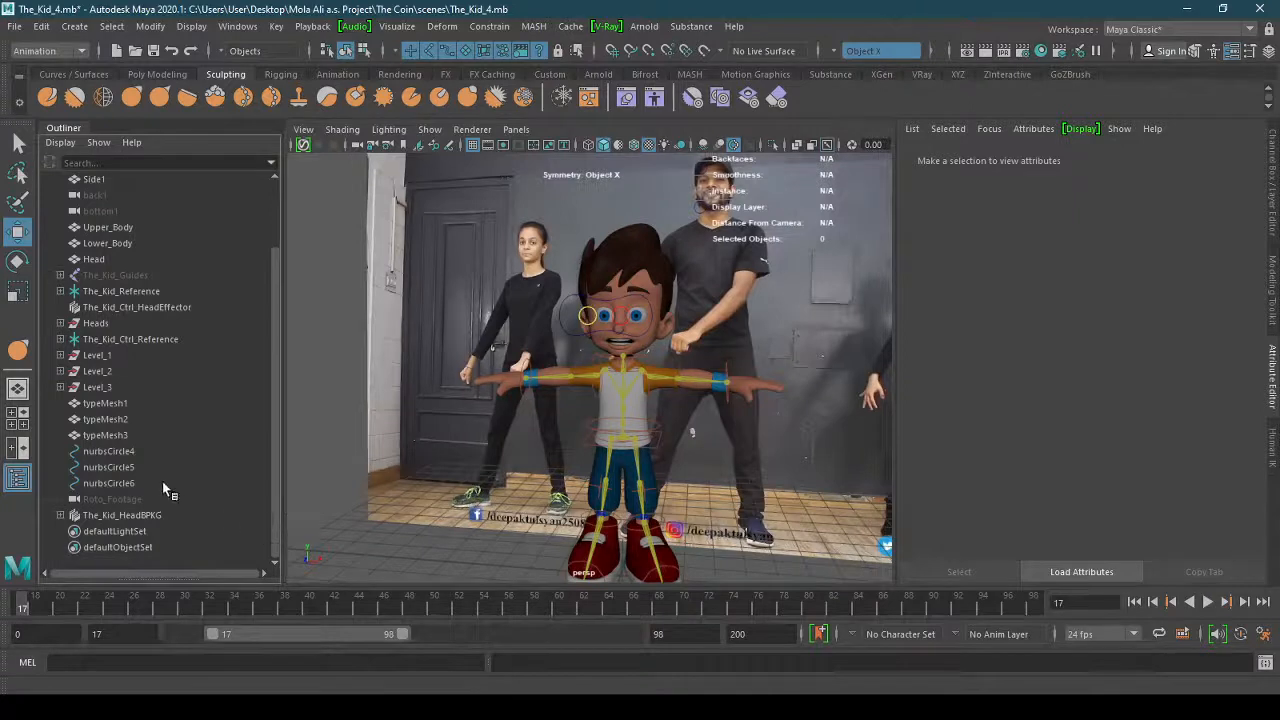
{"action": "left_click", "coordinate": [158, 515]}
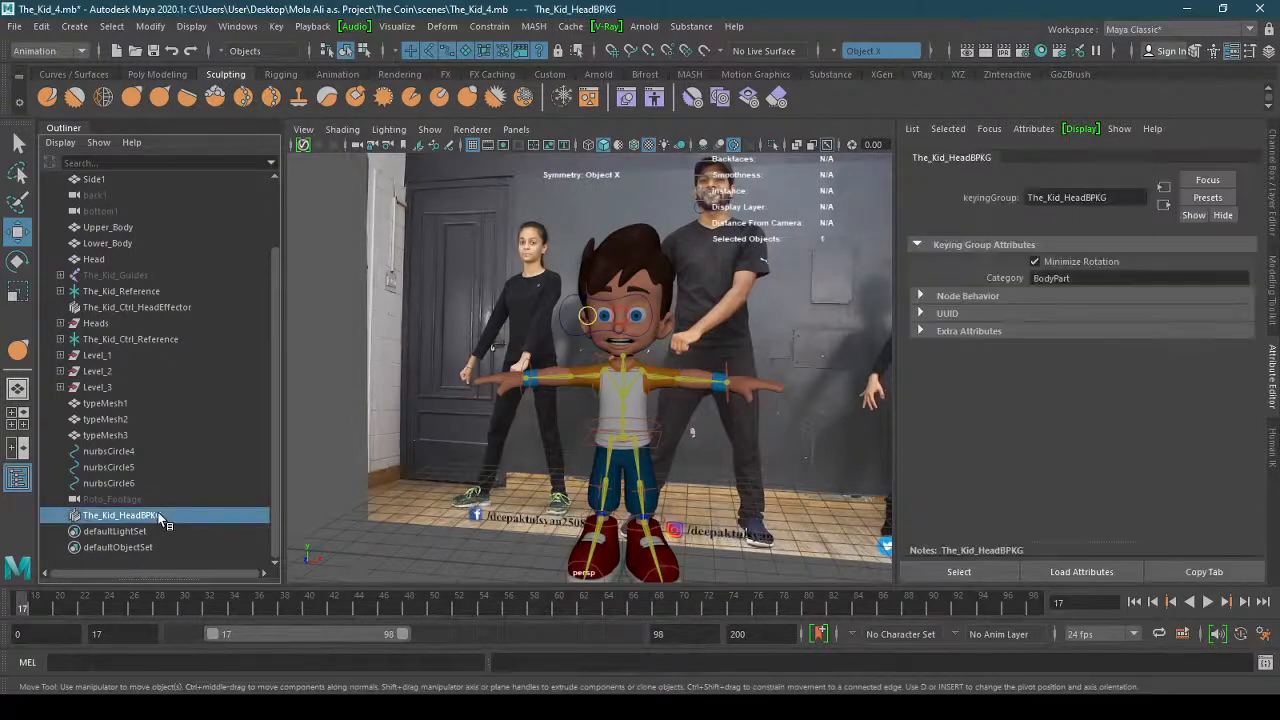
{"action": "left_click", "coordinate": [148, 483]}
{"action": "left_click", "coordinate": [140, 340]}
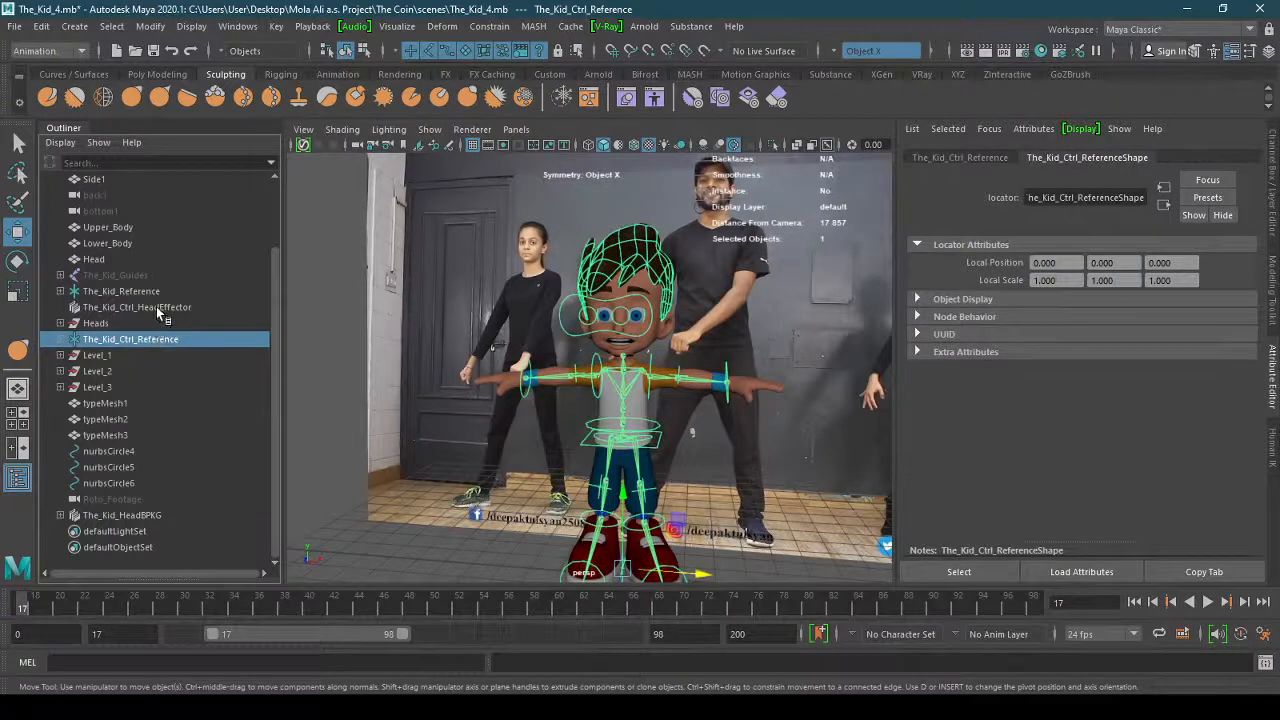
{"action": "left_click", "coordinate": [156, 307]}
{"action": "left_click", "coordinate": [160, 340]}
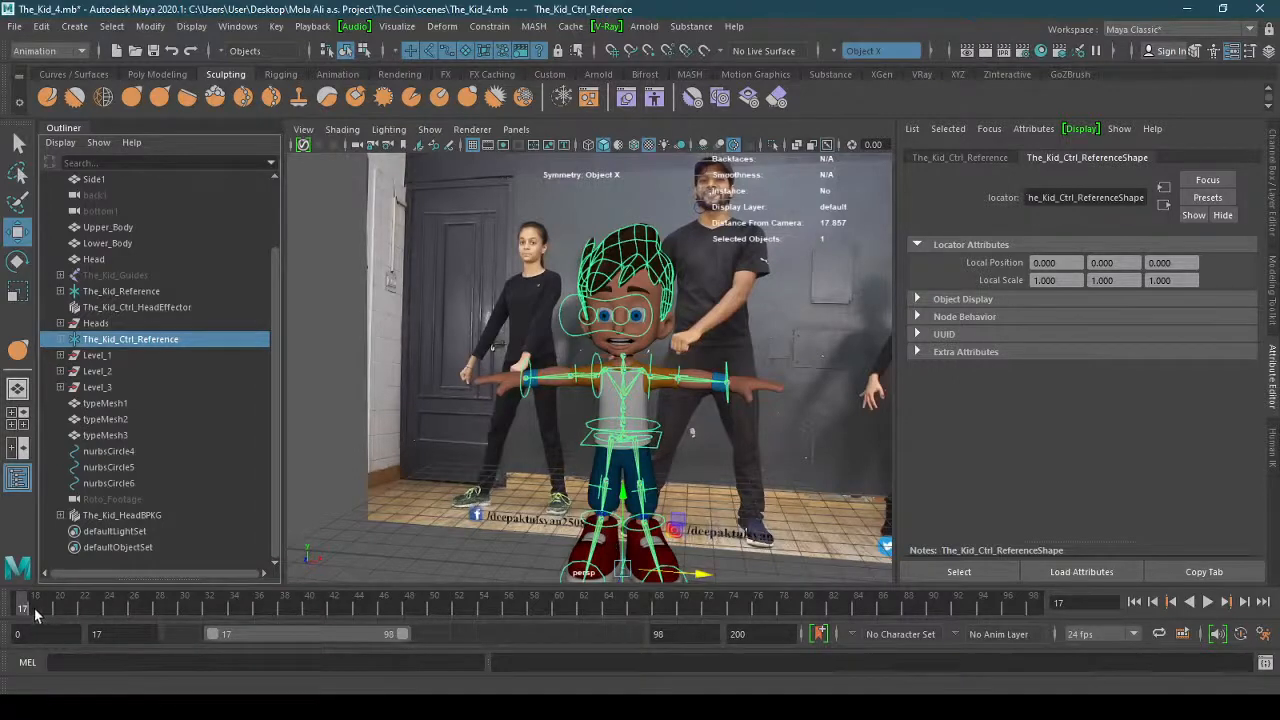
{"action": "key", "text": "s"}
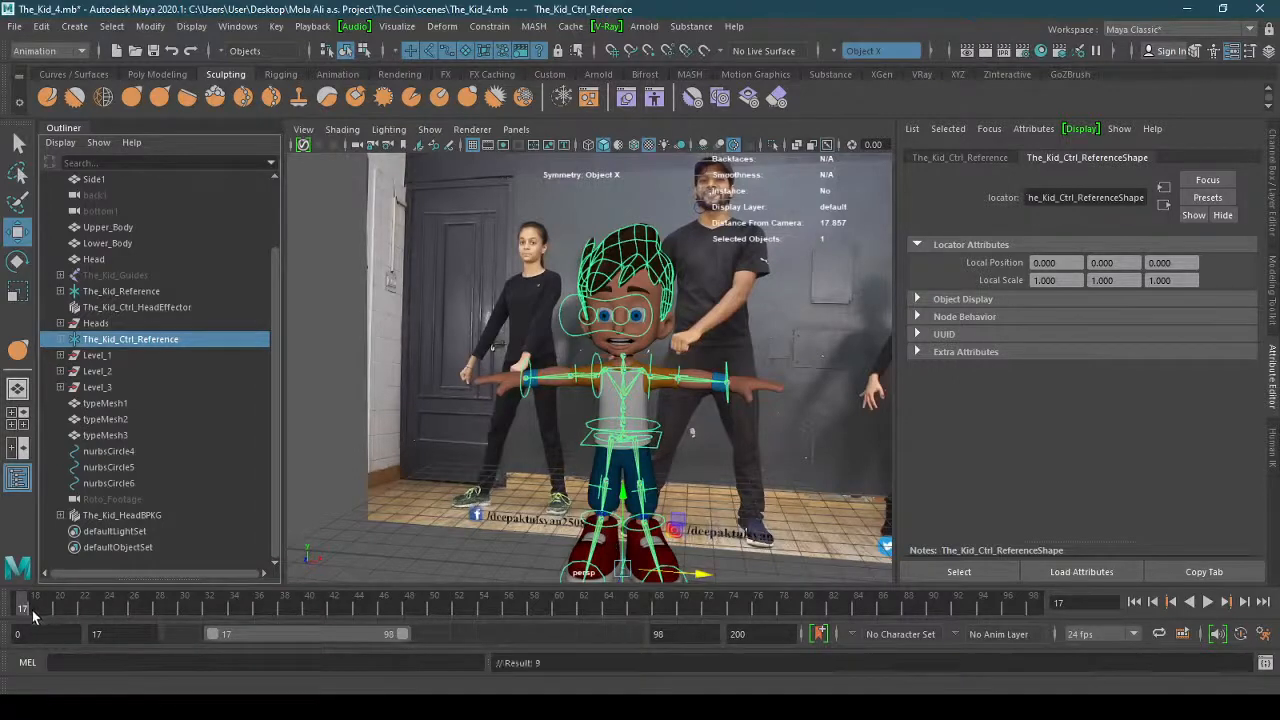
{"action": "left_click", "coordinate": [1240, 635]}
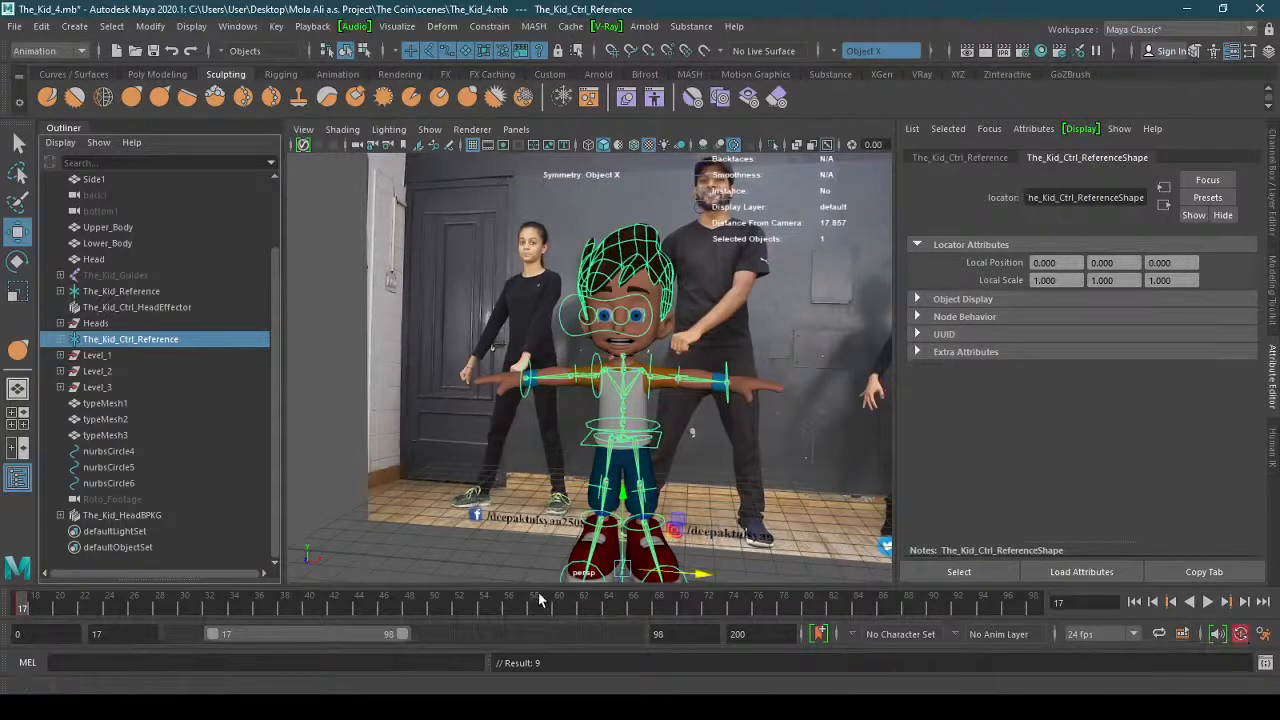
Pose the kid's right foot at frame 17 by moving the right ankle effector outward and rotating it to about 29, 31, 7 degrees.
{"action": "scroll", "coordinate": [580, 425], "scroll_direction": "up", "scroll_amount": 3}
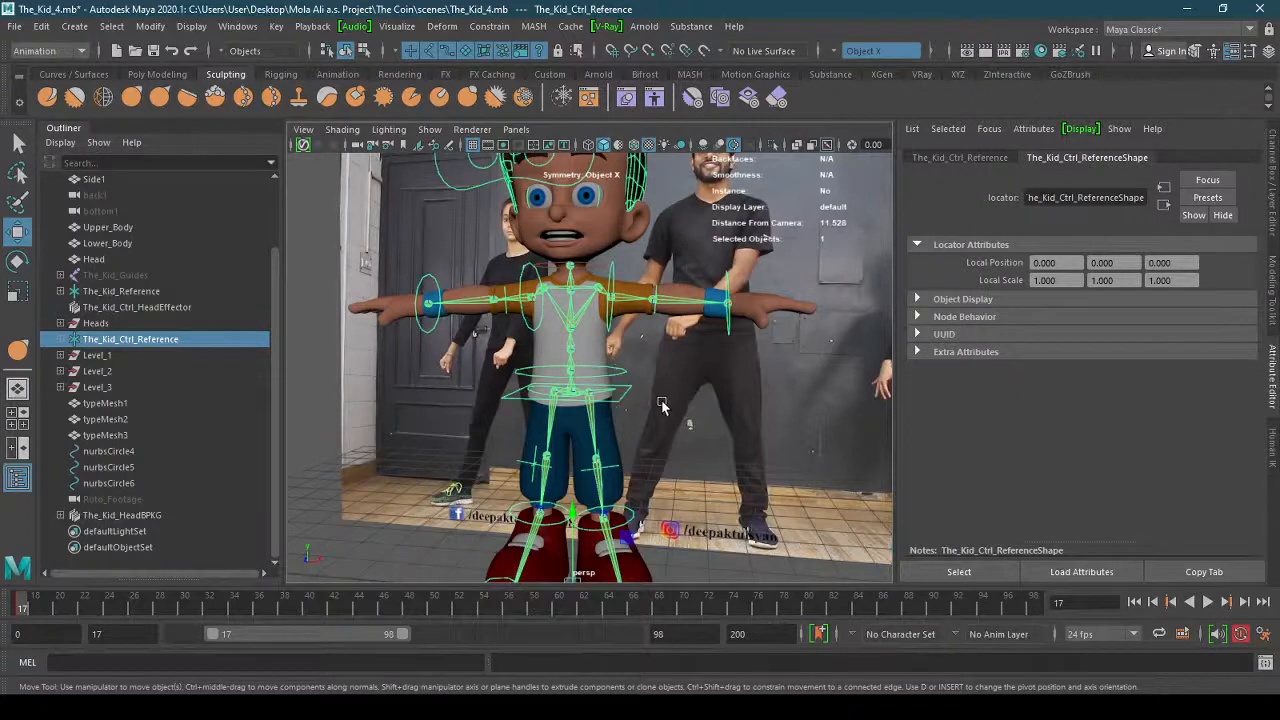
{"action": "right_click_drag", "start_coordinate": [662, 405], "coordinate": [490, 459], "text": "alt"}
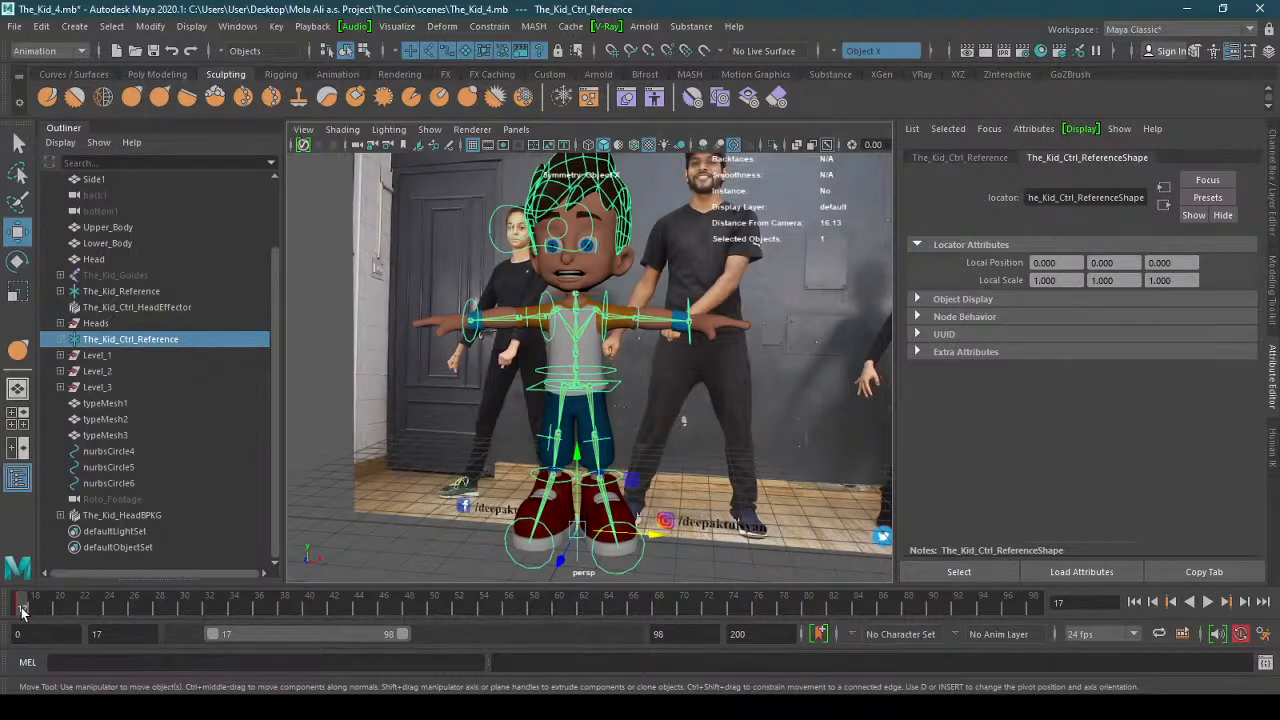
{"action": "left_click", "coordinate": [22, 610]}
{"action": "left_click", "coordinate": [688, 346]}
{"action": "left_click_drag", "start_coordinate": [688, 346], "coordinate": [716, 372]}
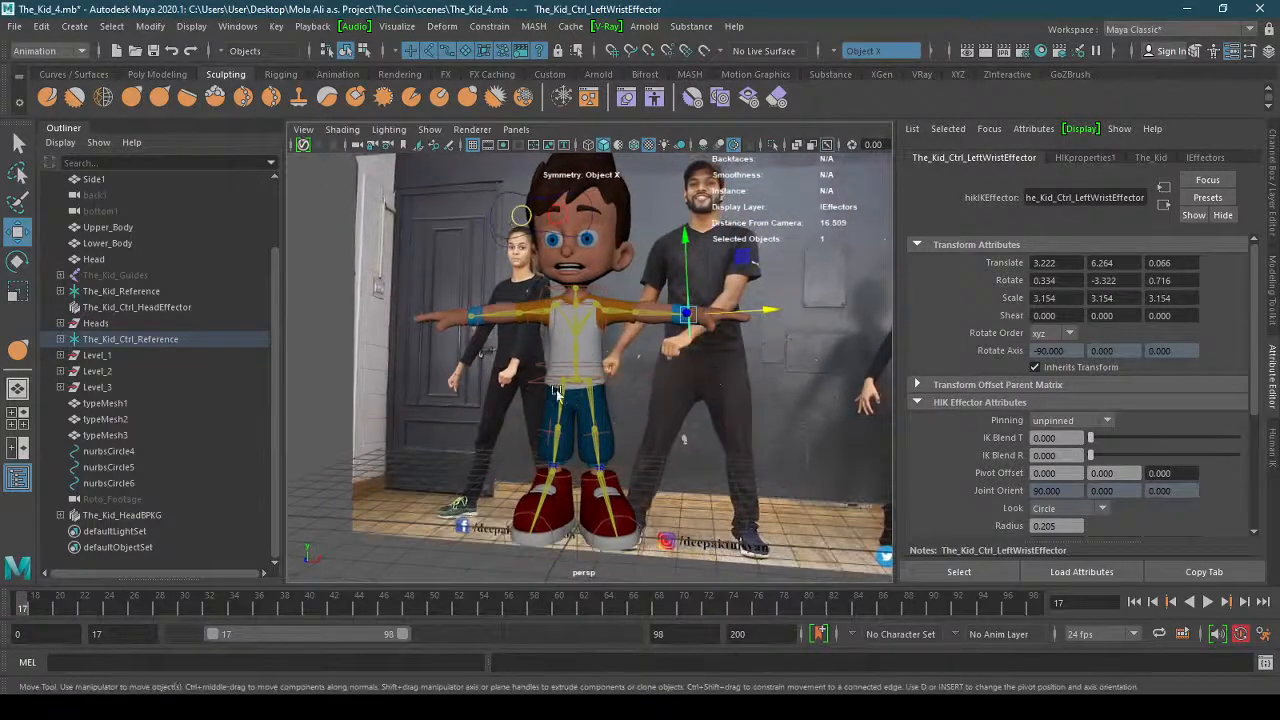
{"action": "left_click_drag", "start_coordinate": [557, 392], "coordinate": [689, 362], "text": "alt"}
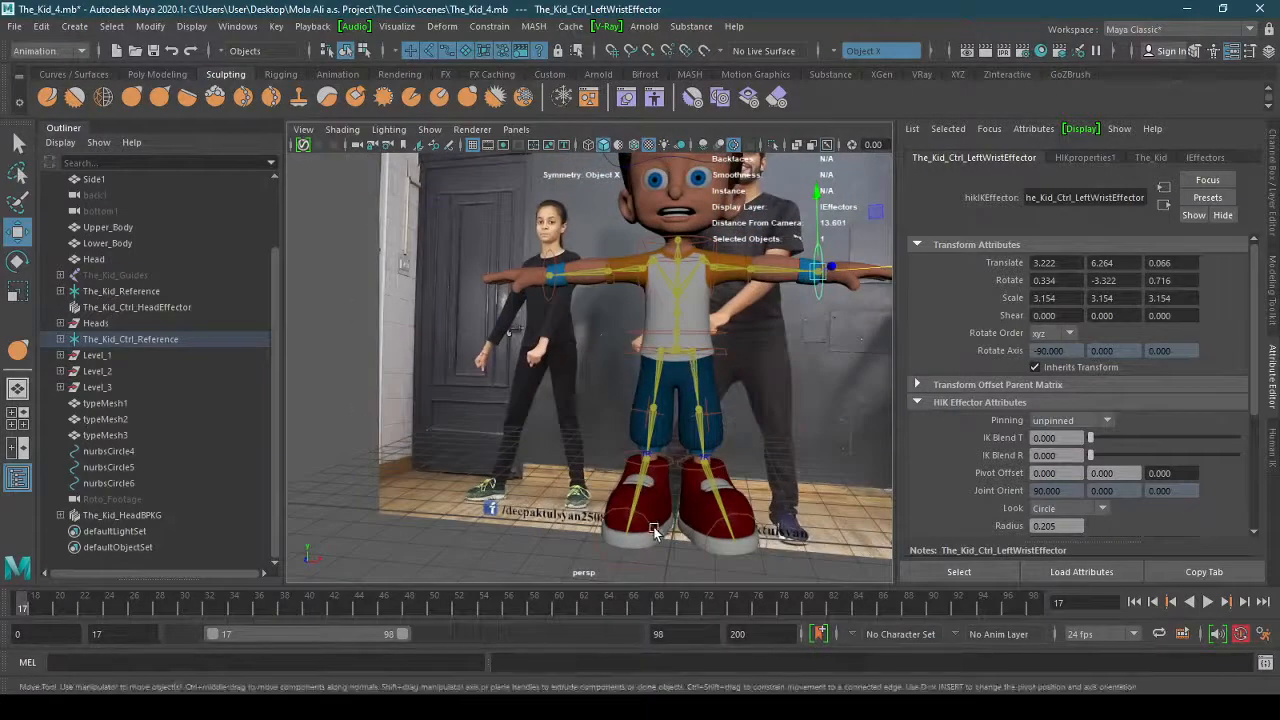
{"action": "left_click", "coordinate": [655, 463]}
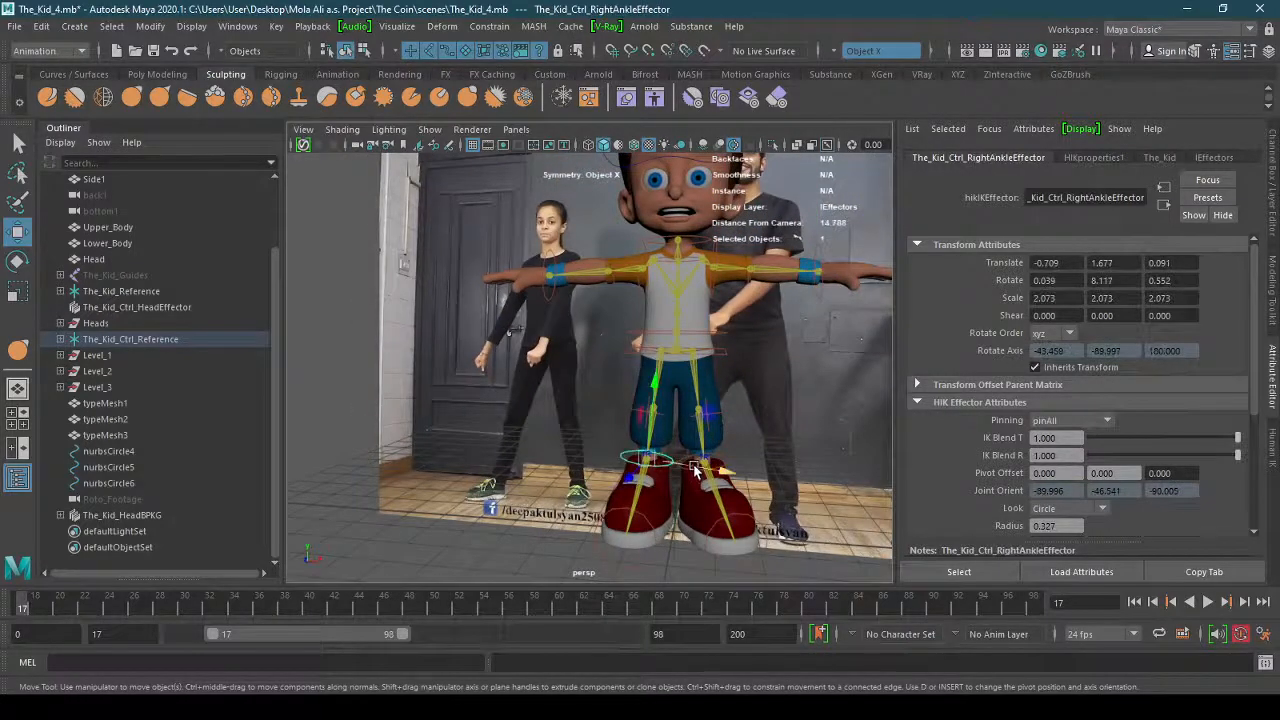
{"action": "mouse_move", "coordinate": [697, 470]}
{"action": "left_mouse_down"}
{"action": "mouse_move", "coordinate": [634, 513]}
{"action": "mouse_move", "coordinate": [566, 456]}
{"action": "mouse_move", "coordinate": [663, 464]}
{"action": "mouse_move", "coordinate": [684, 444]}
{"action": "mouse_move", "coordinate": [676, 453]}
{"action": "mouse_move", "coordinate": [640, 405]}
{"action": "mouse_move", "coordinate": [686, 459]}
{"action": "left_mouse_up"}
{"action": "key", "text": "e"}
{"action": "key", "text": "w"}
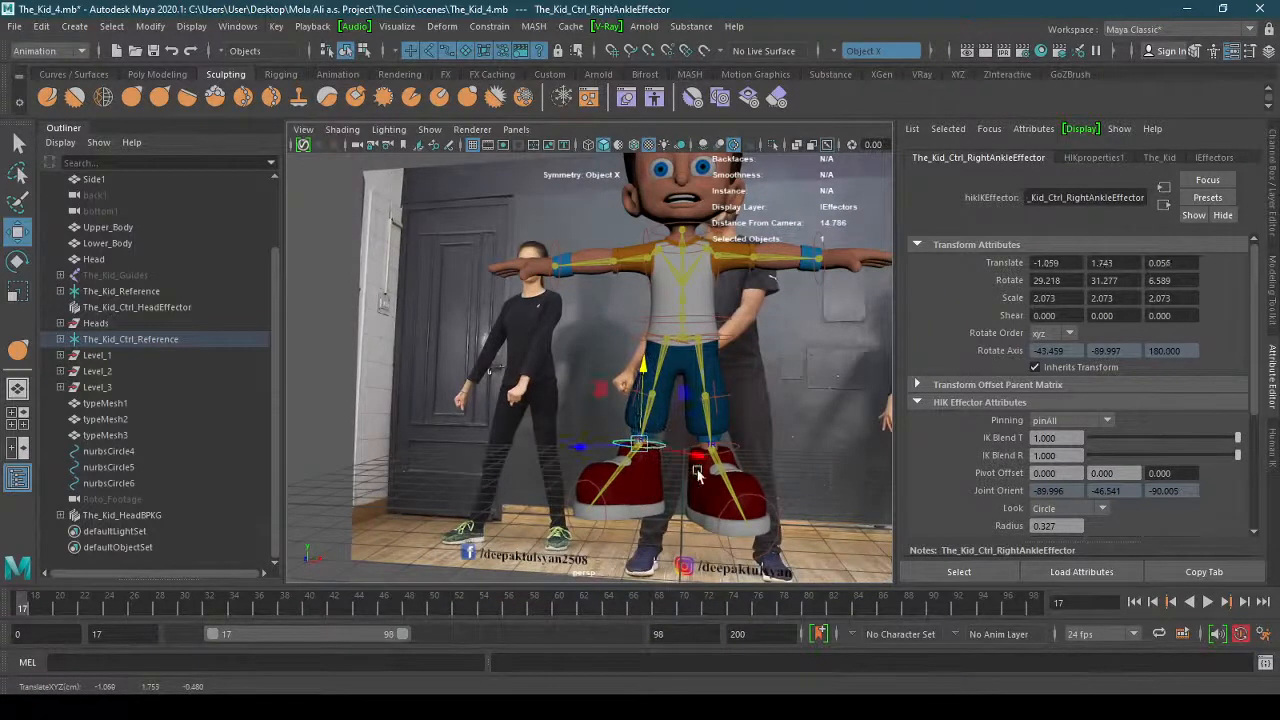
{"action": "left_click_drag", "start_coordinate": [643, 404], "coordinate": [641, 412]}
{"action": "left_click_drag", "start_coordinate": [789, 491], "coordinate": [686, 514], "text": "alt"}
Move the left ankle effector to about 0.795, 1.848, -0.822 and rotate it to about -3.6, -9.1, 1.3 degrees.
{"action": "left_click", "coordinate": [596, 468]}
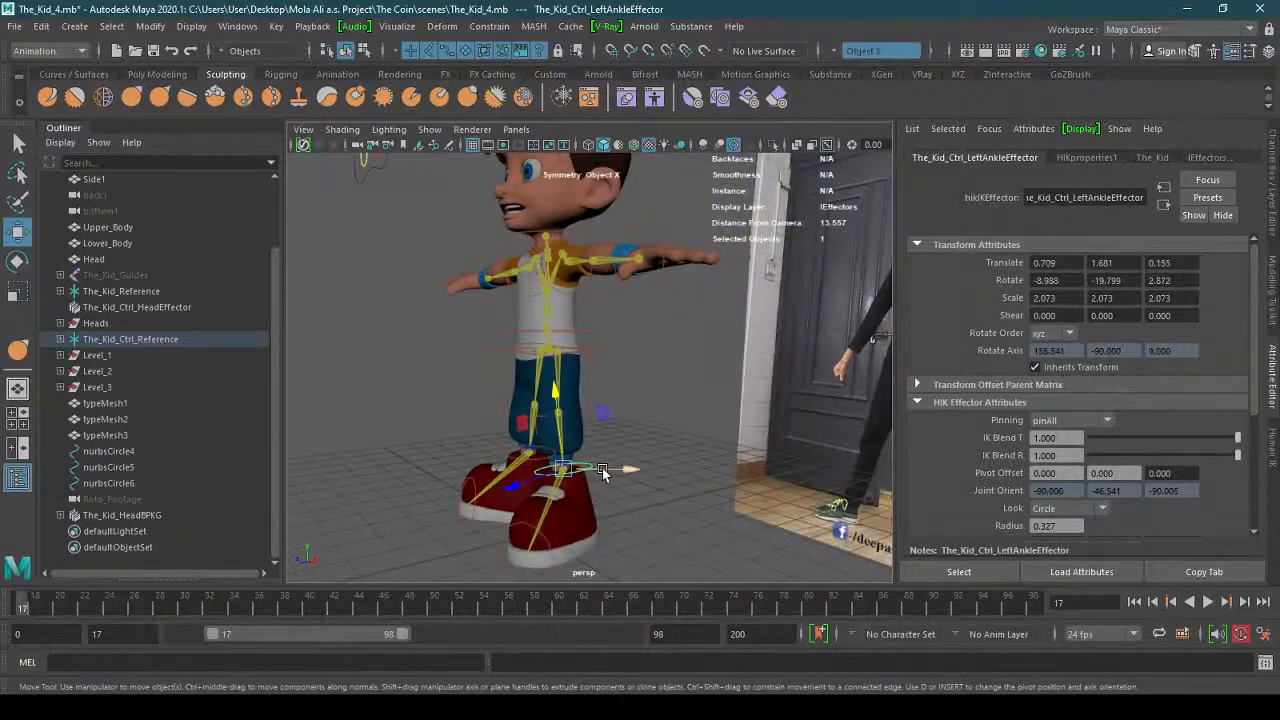
{"action": "left_click_drag", "start_coordinate": [531, 477], "coordinate": [759, 441]}
{"action": "left_click_drag", "start_coordinate": [708, 388], "coordinate": [743, 452]}
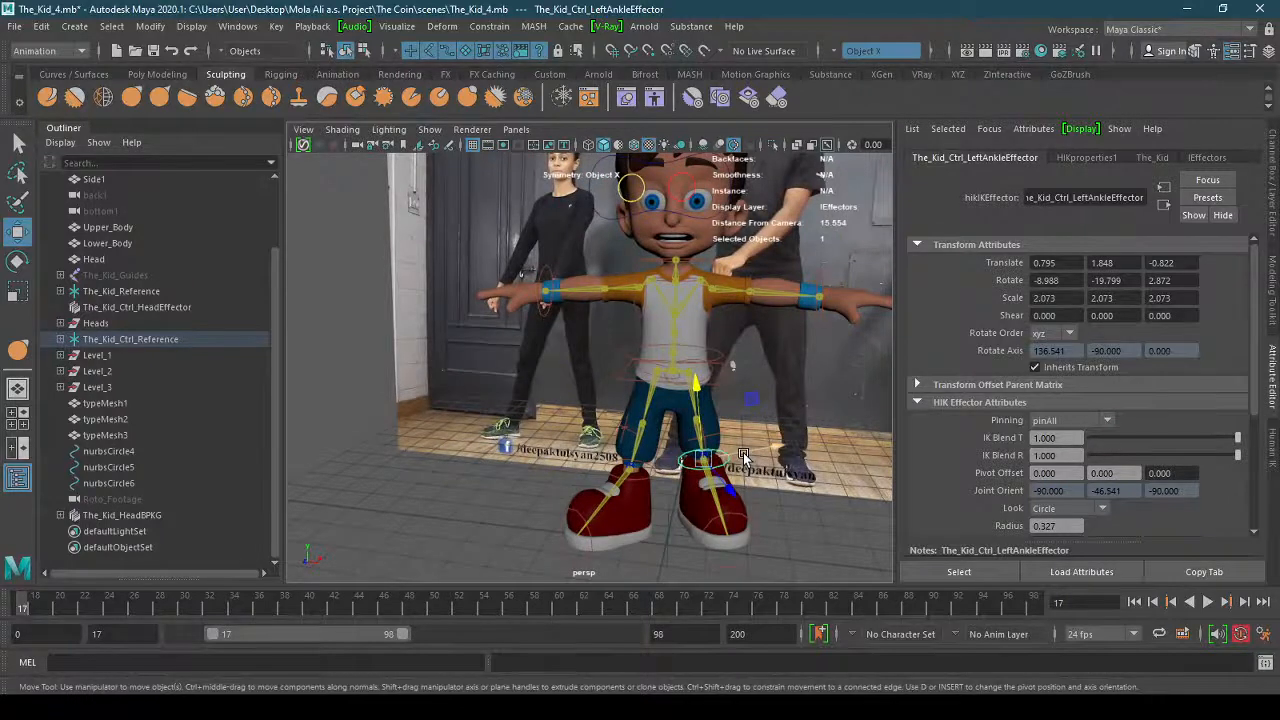
{"action": "key", "text": "e"}
{"action": "left_click_drag", "start_coordinate": [761, 506], "coordinate": [704, 493]}
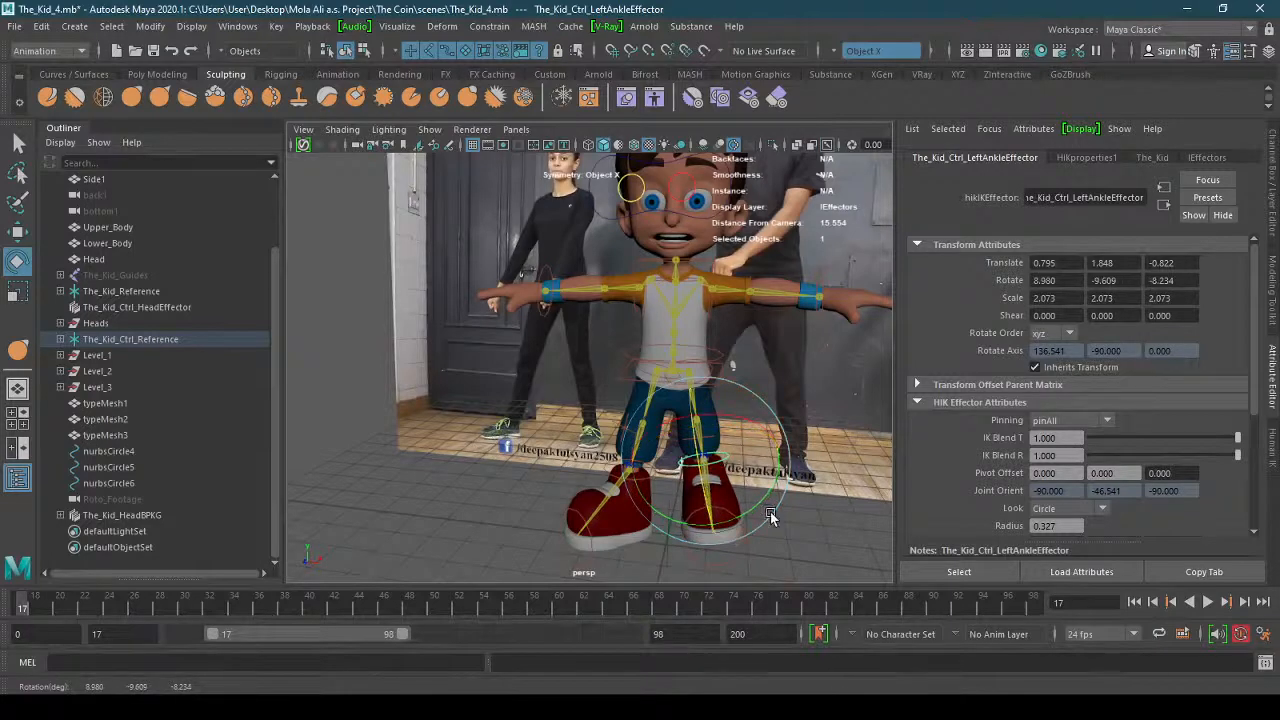
{"action": "left_click_drag", "start_coordinate": [750, 425], "coordinate": [634, 464]}
{"action": "right_click_drag", "start_coordinate": [582, 438], "coordinate": [591, 443], "text": "alt"}
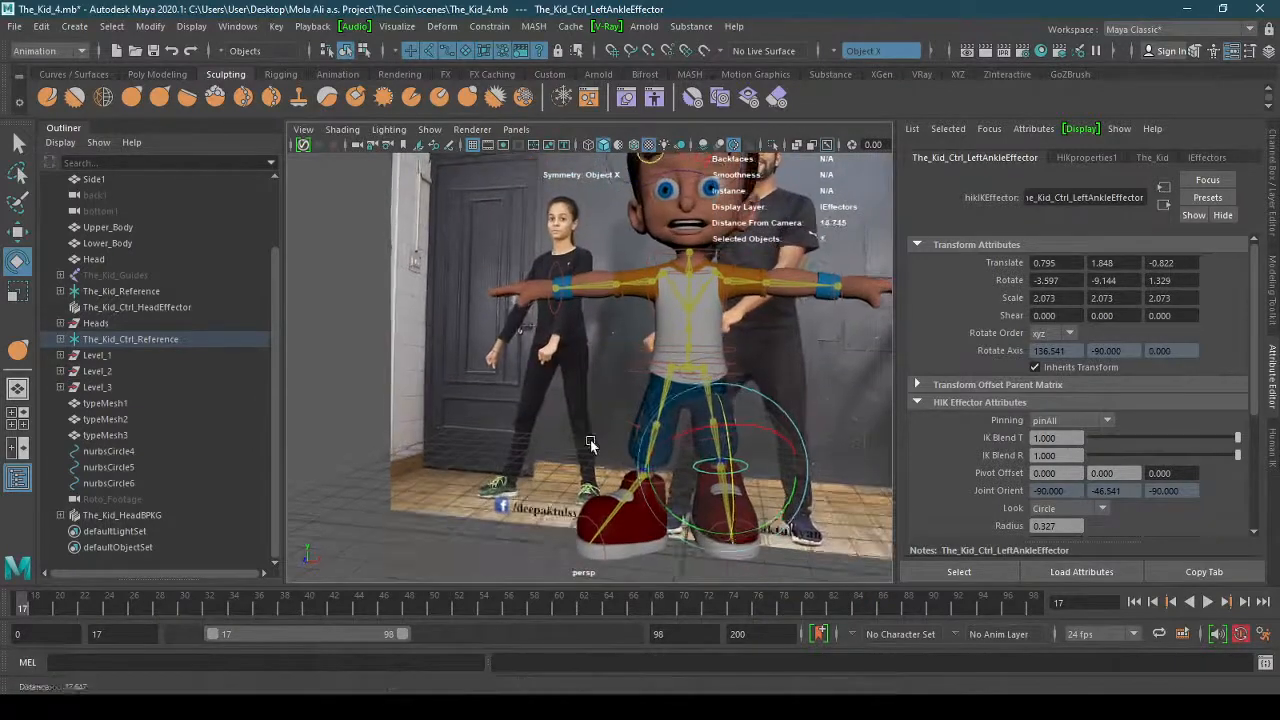
Rotate the hips effector to about -36 degrees in X to turn the kid's body sideways.
{"action": "left_click", "coordinate": [730, 371]}
{"action": "mouse_move", "coordinate": [730, 371]}
{"action": "left_mouse_down"}
{"action": "mouse_move", "coordinate": [685, 374]}
{"action": "mouse_move", "coordinate": [714, 370]}
{"action": "left_mouse_up"}
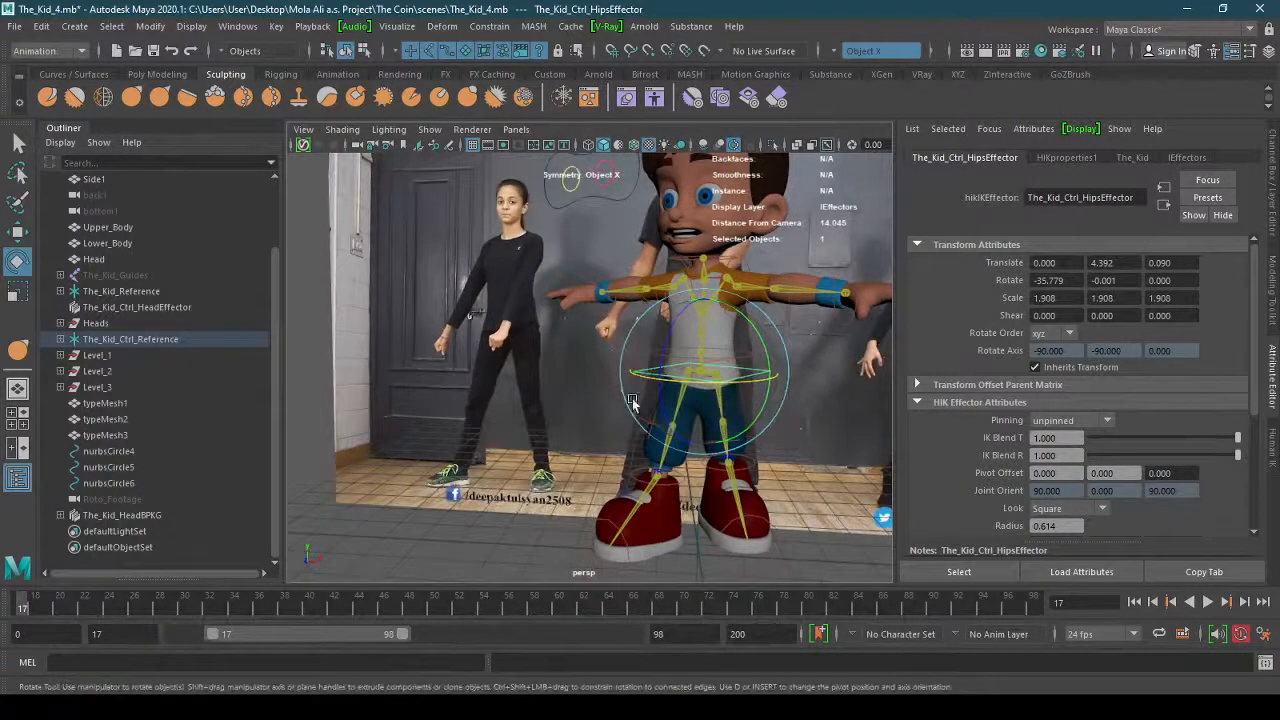
{"action": "left_click_drag", "start_coordinate": [670, 424], "coordinate": [633, 437], "text": "alt"}
{"action": "right_click_drag", "start_coordinate": [634, 437], "coordinate": [763, 388], "text": "alt"}
{"action": "left_click_drag", "start_coordinate": [763, 388], "coordinate": [692, 410], "text": "alt"}
Try rotating the chest end effector to about -11.5 degrees in Z and undo the rotation.
{"action": "left_click", "coordinate": [685, 334]}
{"action": "right_click_drag", "start_coordinate": [685, 334], "coordinate": [655, 394], "text": "alt"}
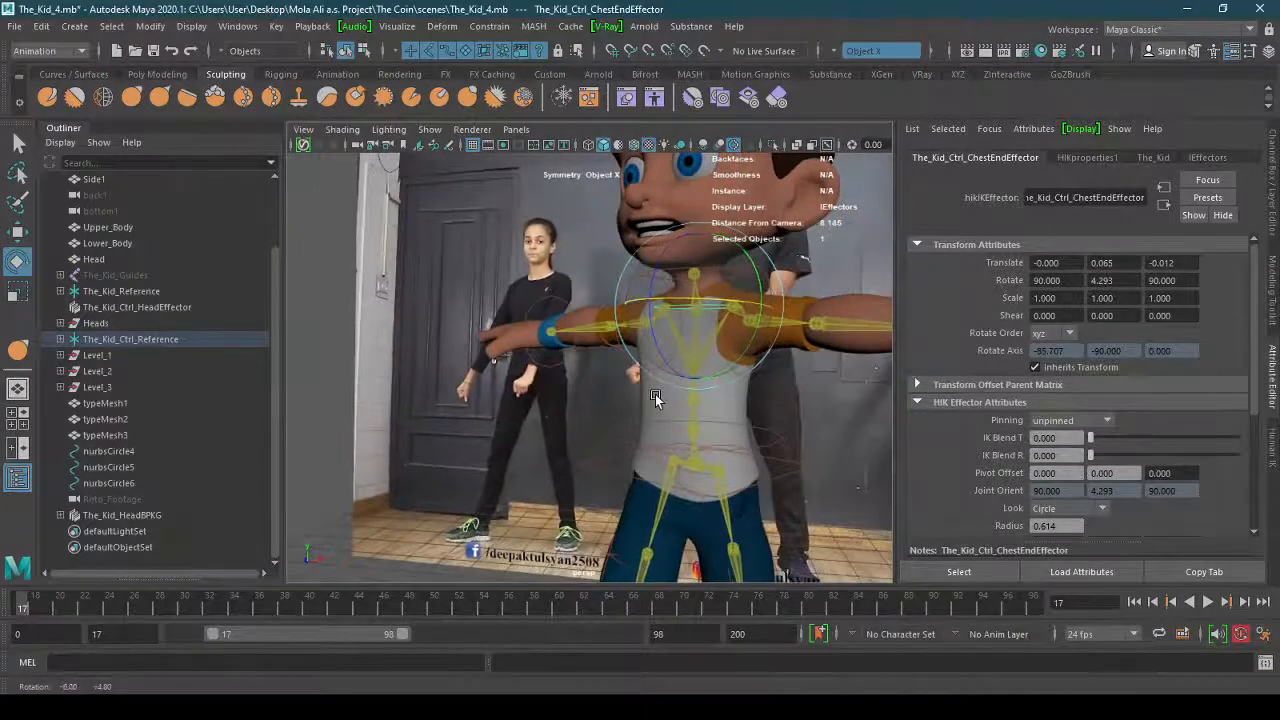
{"action": "left_click_drag", "start_coordinate": [655, 394], "coordinate": [603, 360], "text": "alt"}
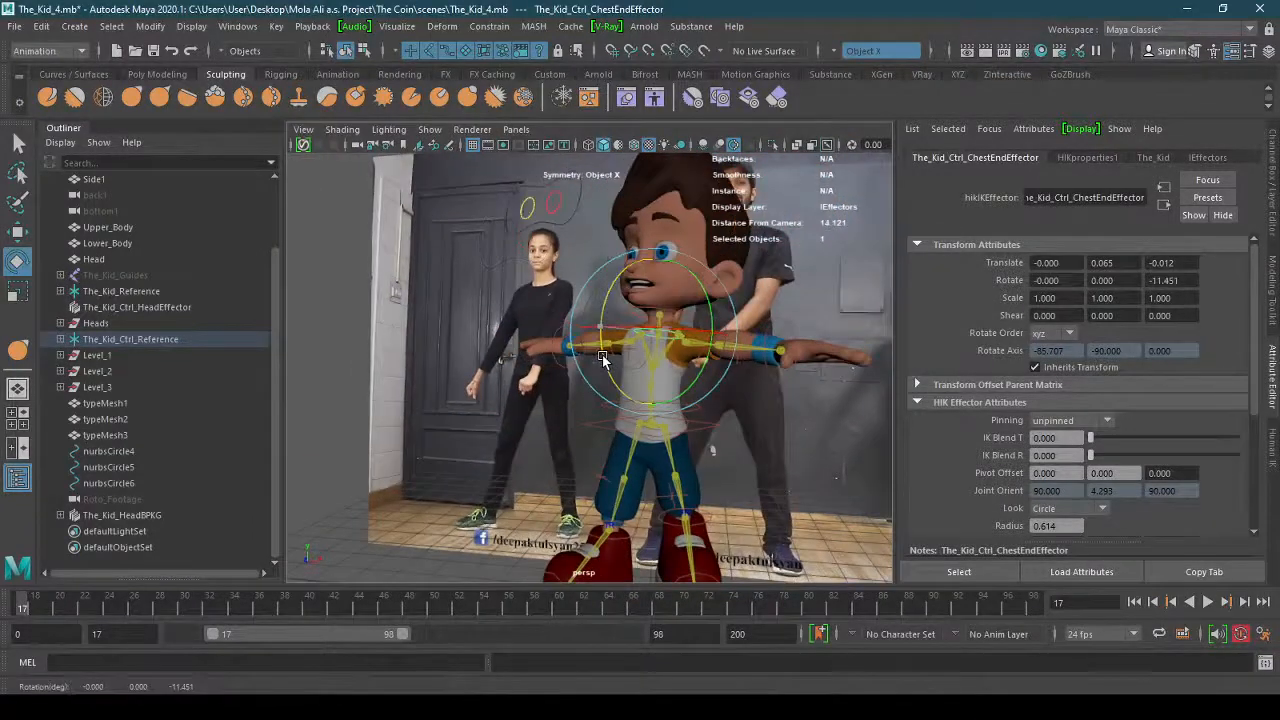
{"action": "key", "text": "ctrl+z"}
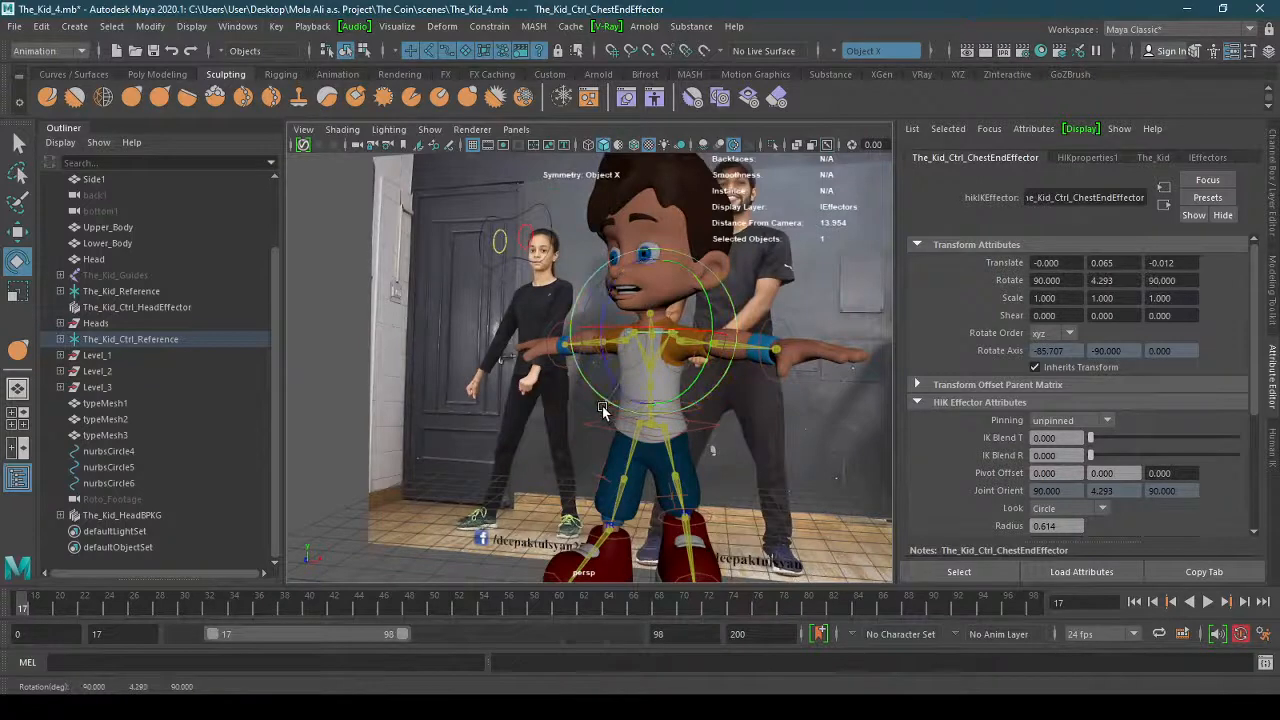
Select the chest origin effector at the kid's waist and rotate it to about -35.8, 1.5, 1.5 degrees.
{"action": "left_click", "coordinate": [704, 418]}
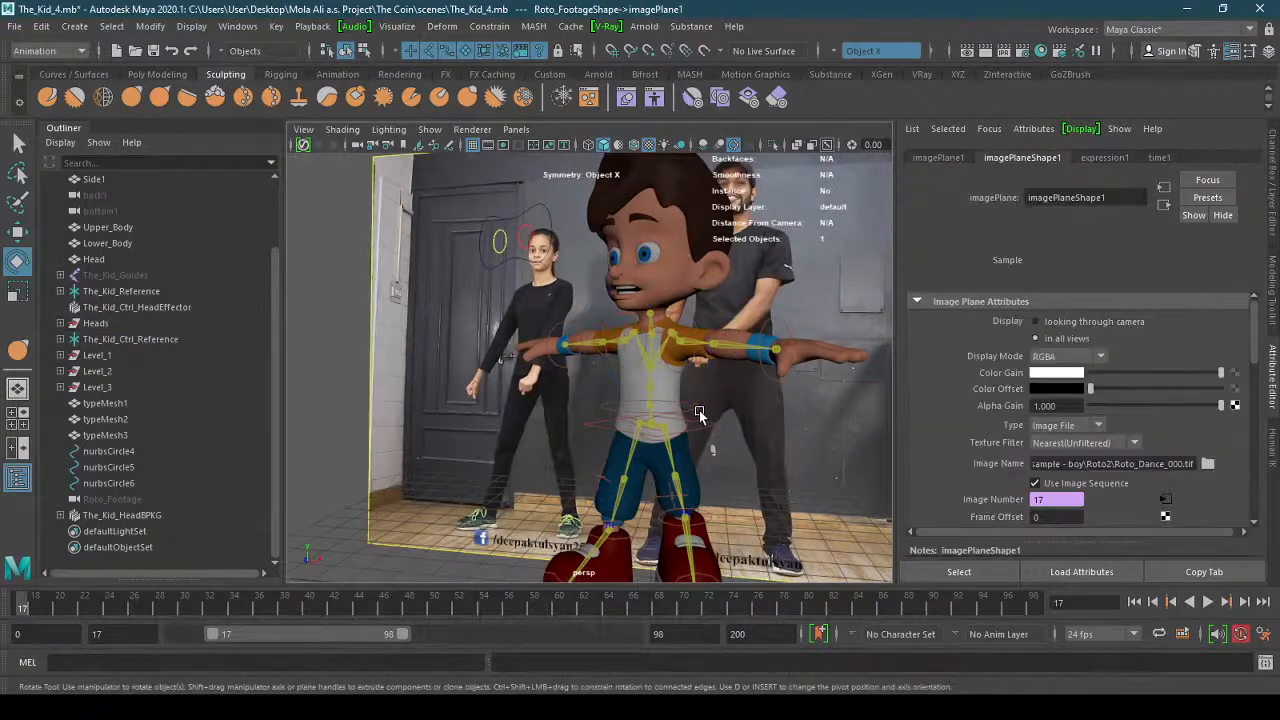
{"action": "left_click", "coordinate": [698, 408]}
{"action": "left_click_drag", "start_coordinate": [603, 373], "coordinate": [598, 376]}
{"action": "scroll", "coordinate": [640, 370], "scroll_direction": "up", "scroll_amount": 3}
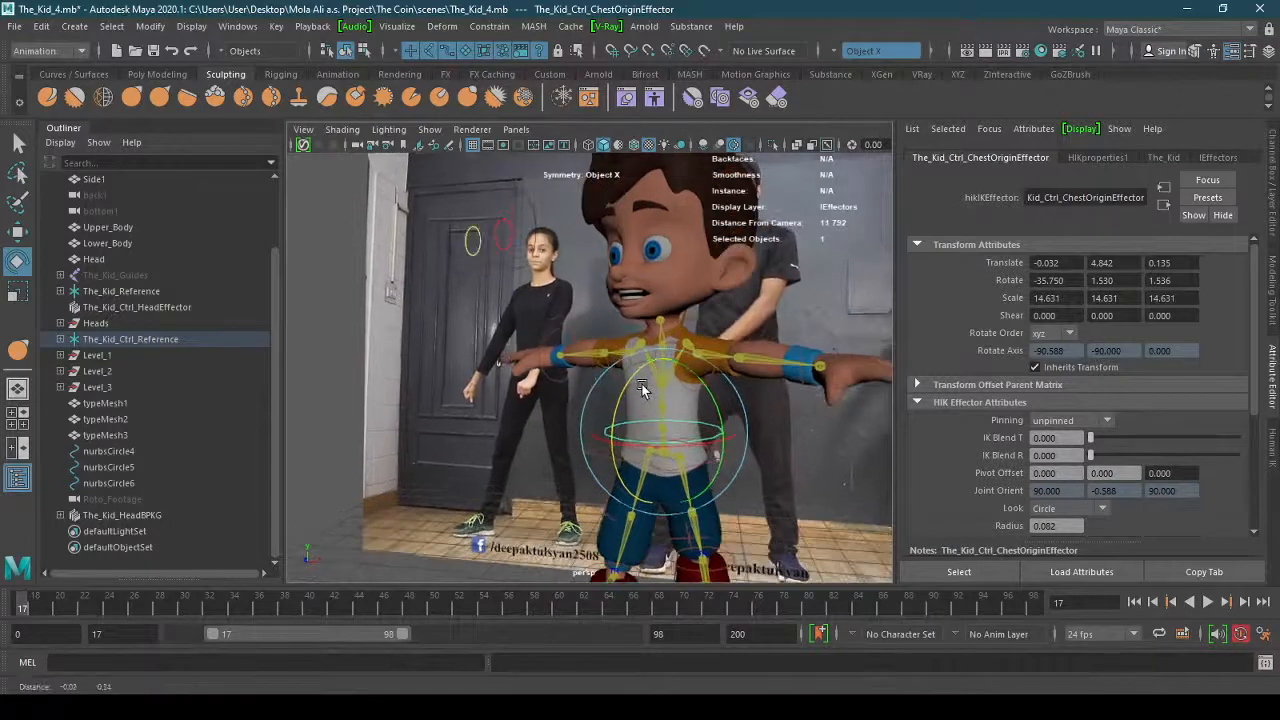
Try rotating the chest end effector to about -35.7 degrees in Z and undo the rotation.
{"action": "left_click", "coordinate": [678, 323]}
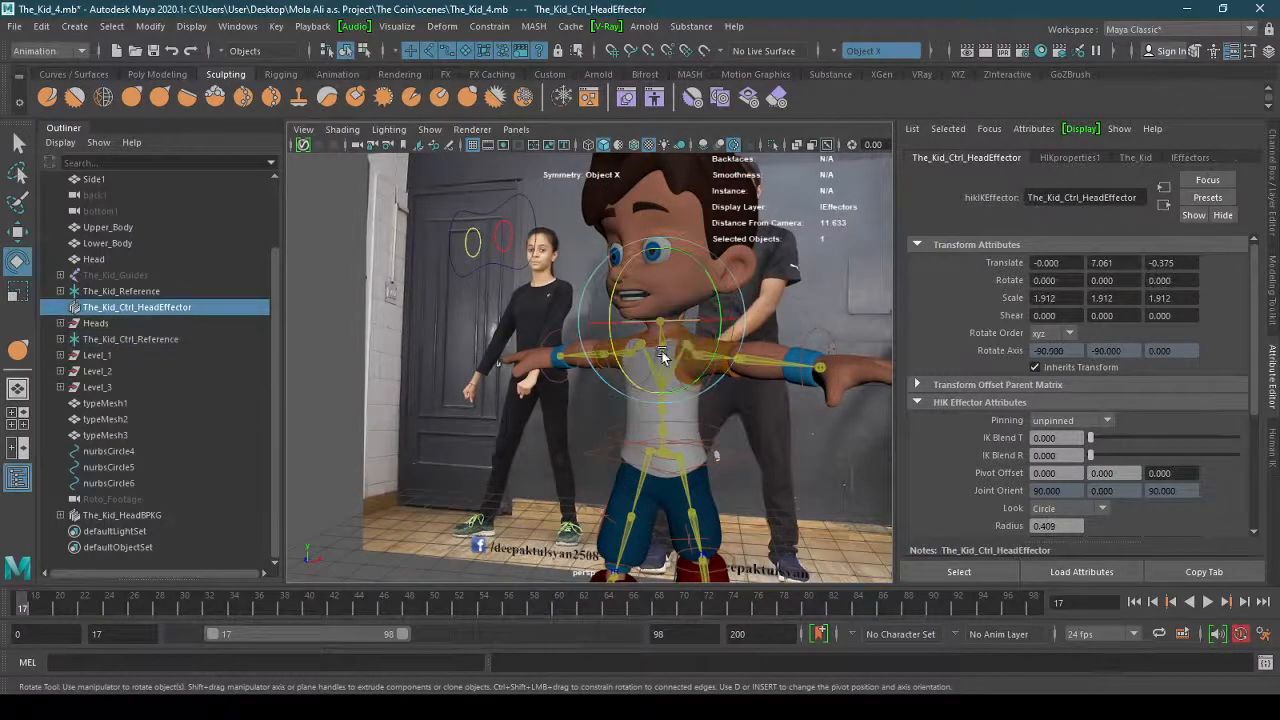
{"action": "scroll", "coordinate": [720, 320], "scroll_direction": "up", "scroll_amount": 10}
{"action": "left_click_drag", "start_coordinate": [786, 315], "coordinate": [780, 313]}
{"action": "key", "text": "w"}
{"action": "left_click", "coordinate": [780, 311]}
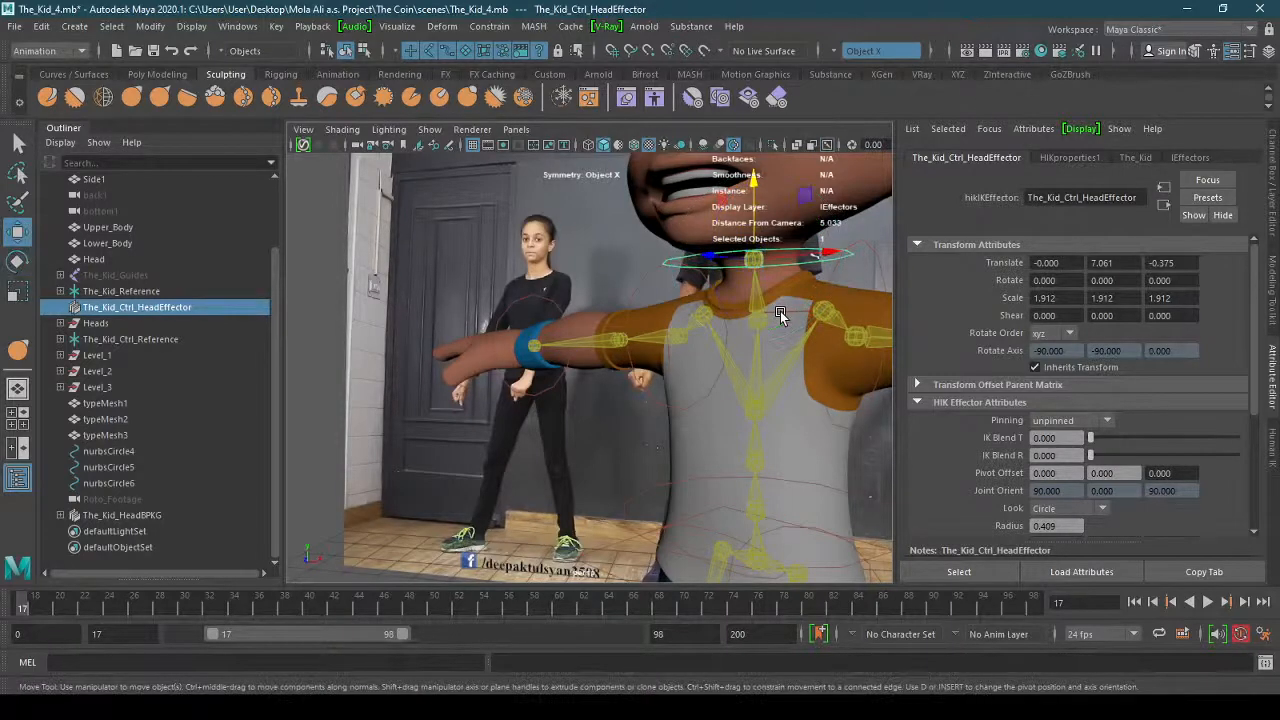
{"action": "key", "text": "e"}
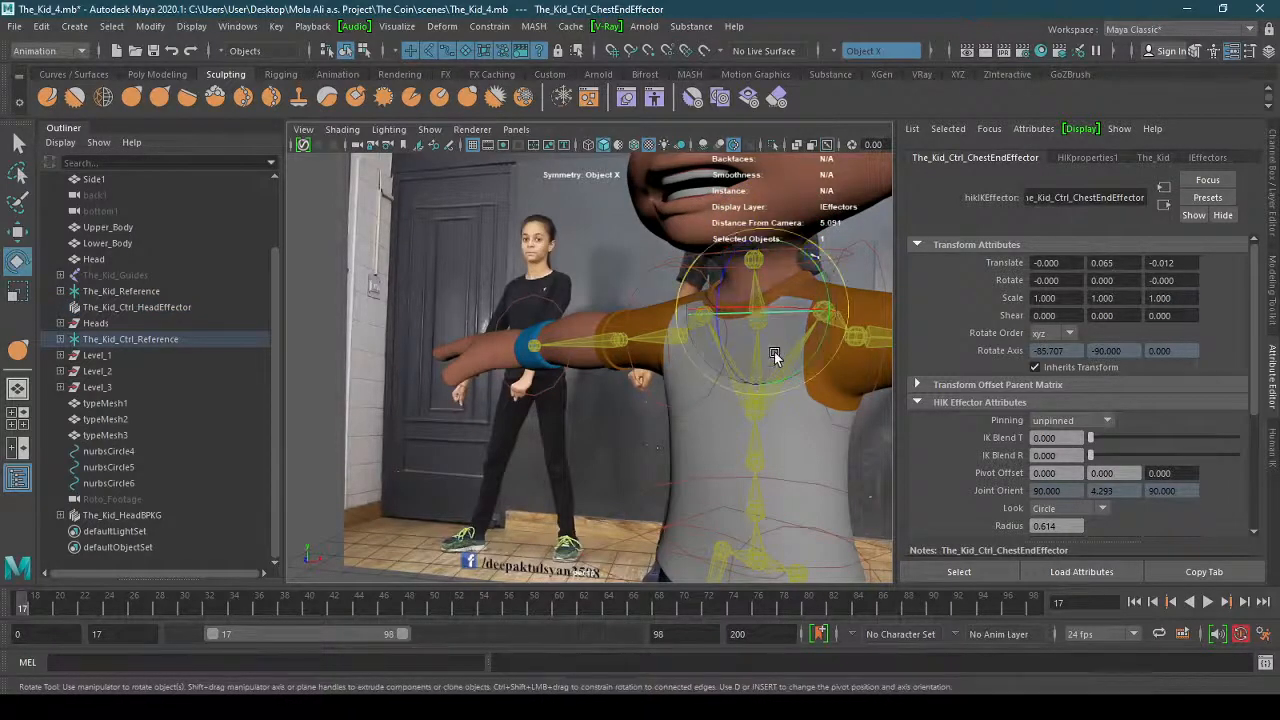
{"action": "left_click_drag", "start_coordinate": [722, 351], "coordinate": [717, 350]}
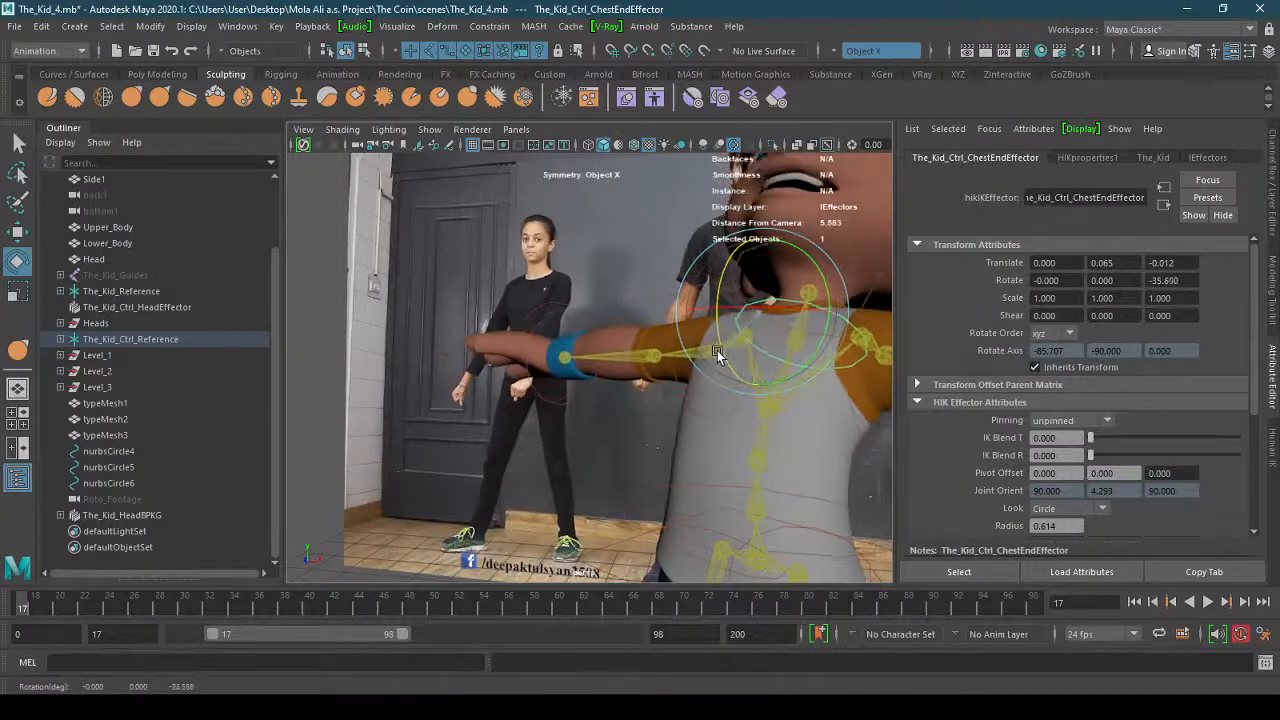
{"action": "key", "text": "ctrl+z"}
Try rotating the chest end effector to about -8.5 degrees in X and undo the rotation.
{"action": "right_click_drag", "start_coordinate": [732, 355], "coordinate": [606, 366], "text": "alt"}
{"action": "left_click_drag", "start_coordinate": [655, 333], "coordinate": [675, 348]}
{"action": "key", "text": "ctrl+z"}
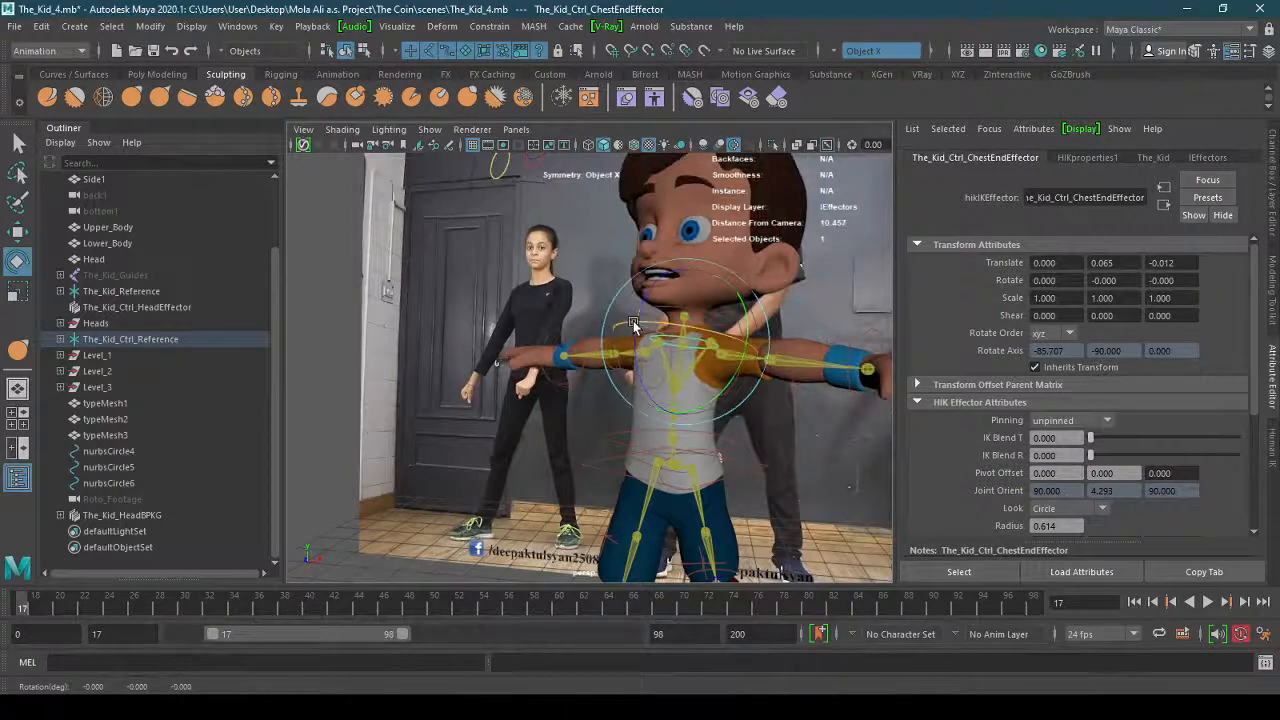
{"action": "left_click_drag", "start_coordinate": [633, 343], "coordinate": [702, 337]}
{"action": "key", "text": "ctrl+z"}
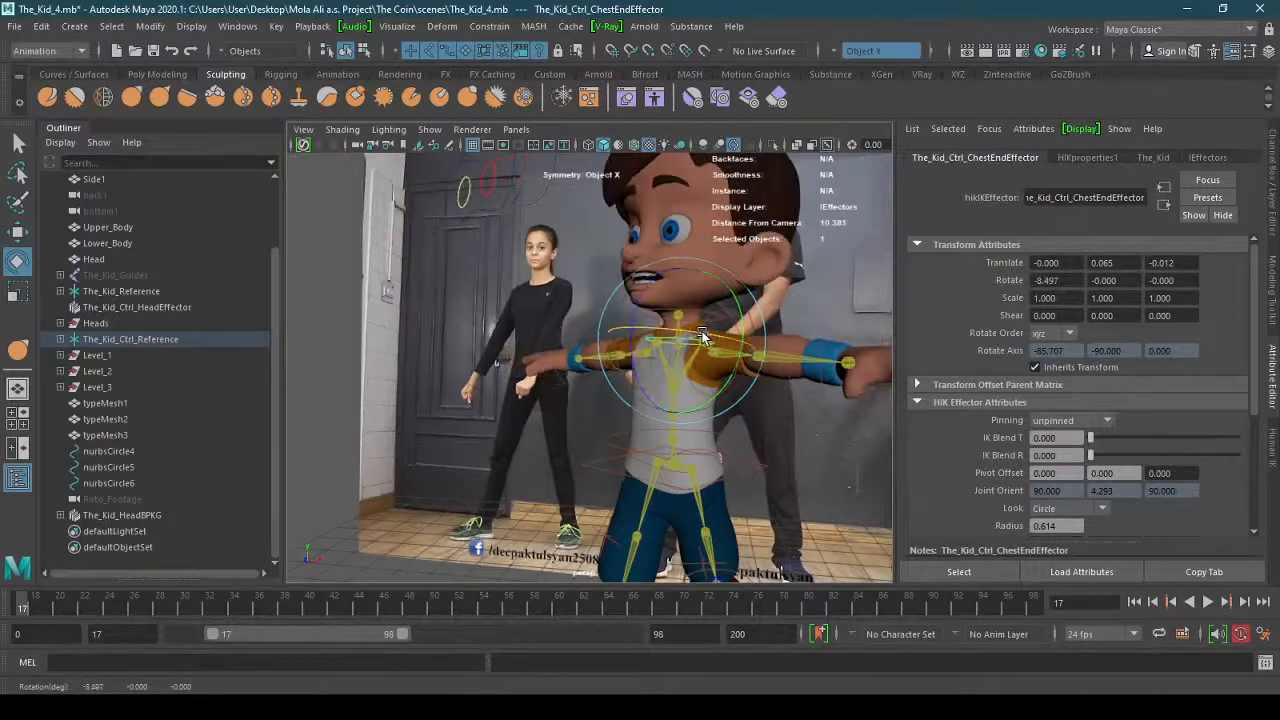
{"action": "key", "text": "ctrl+z"}
{"action": "right_click_drag", "start_coordinate": [669, 343], "coordinate": [726, 362], "text": "alt"}
{"action": "left_click_drag", "start_coordinate": [726, 362], "coordinate": [650, 362]}
Try rotating the head effector at the neck to about -2.7, 2.1, -0.1 degrees and undo the changes.
{"action": "key", "text": "q"}
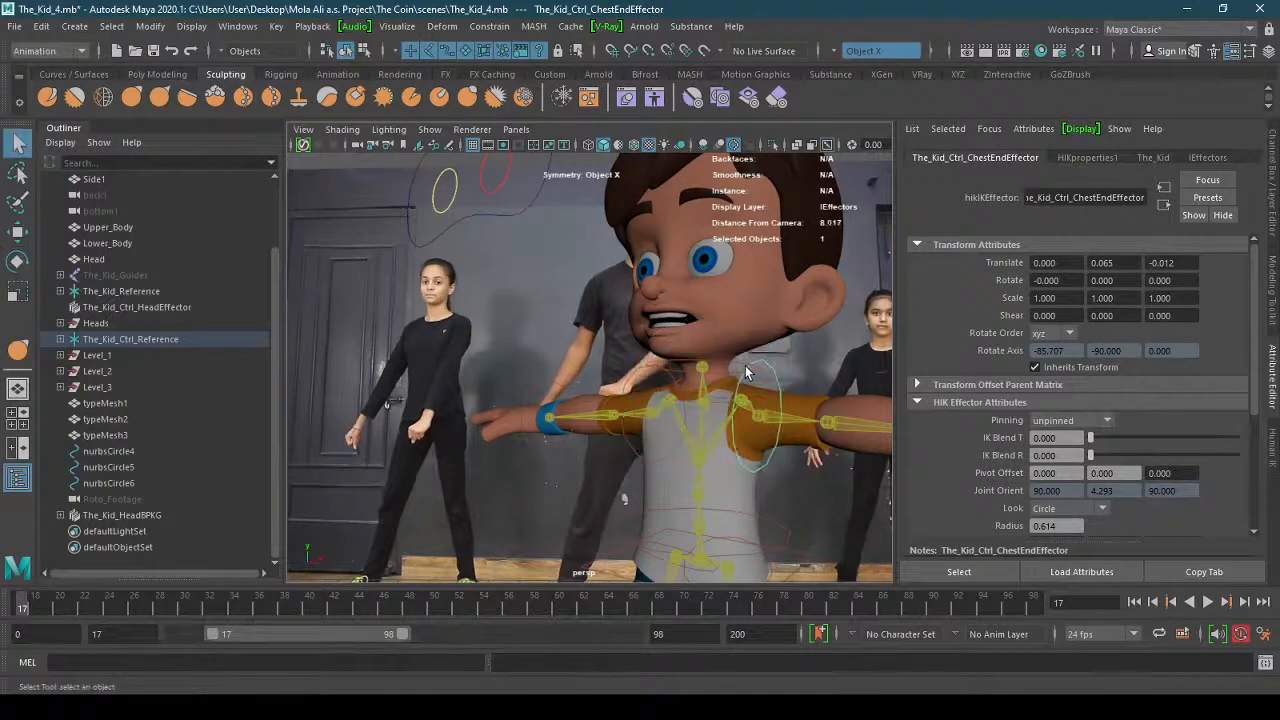
{"action": "left_click", "coordinate": [737, 369]}
{"action": "key", "text": "e"}
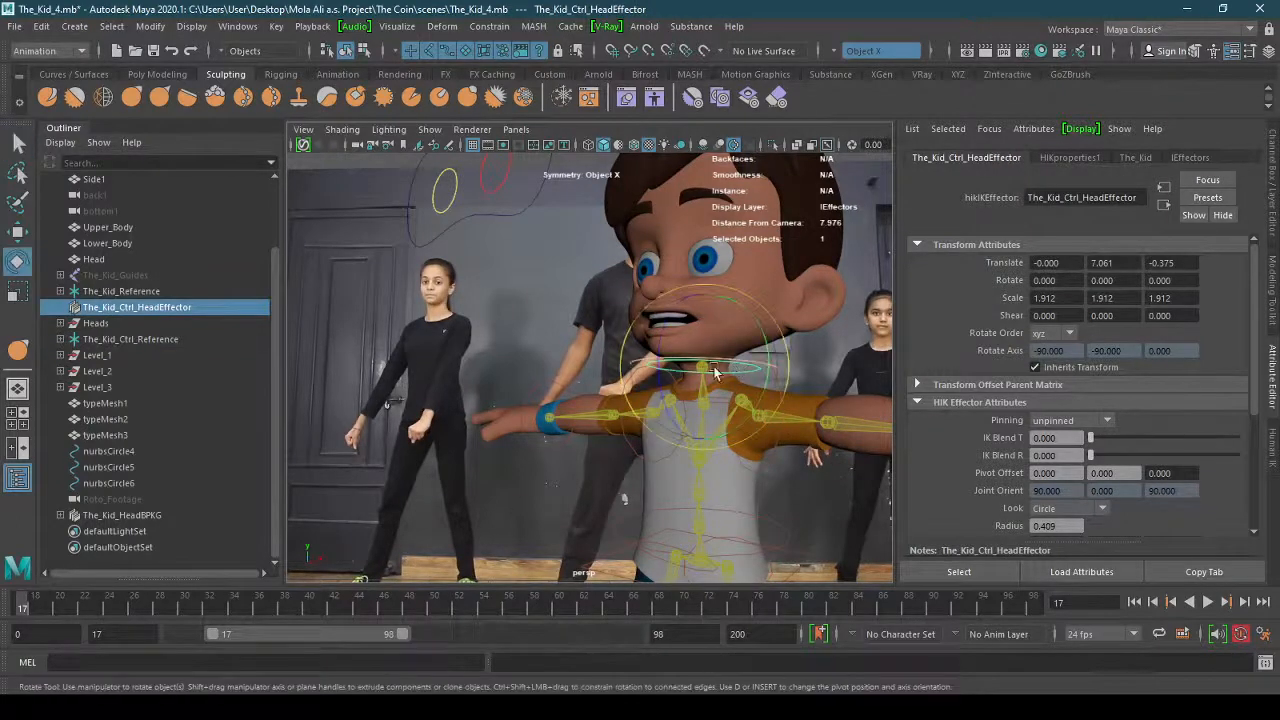
{"action": "left_click_drag", "start_coordinate": [664, 360], "coordinate": [770, 371]}
{"action": "right_click_drag", "start_coordinate": [770, 371], "coordinate": [700, 376], "text": "alt"}
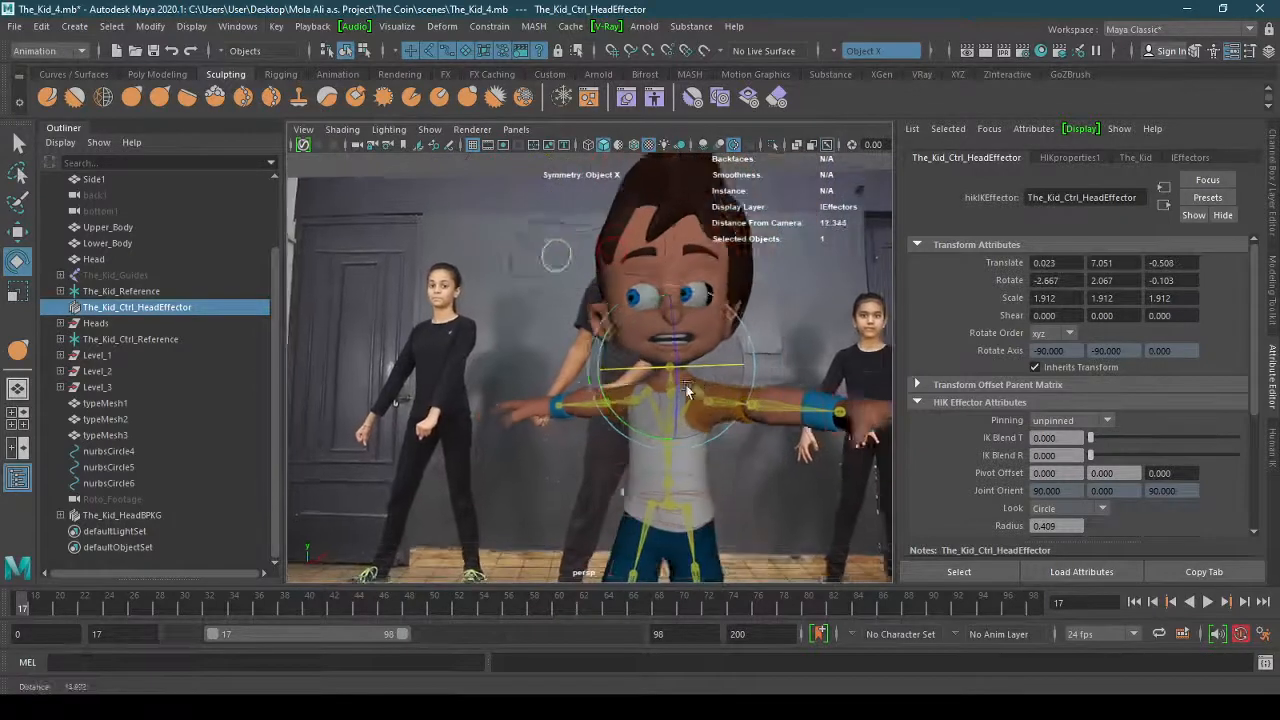
{"action": "middle_click_drag", "start_coordinate": [700, 376], "coordinate": [690, 394], "text": "alt"}
{"action": "left_click_drag", "start_coordinate": [722, 368], "coordinate": [710, 404]}
{"action": "key", "text": "ctrl+z"}
{"action": "key", "text": "ctrl+z"}
{"action": "right_click_drag", "start_coordinate": [710, 404], "coordinate": [764, 472], "text": "alt"}
{"action": "key", "text": "ctrl+z"}
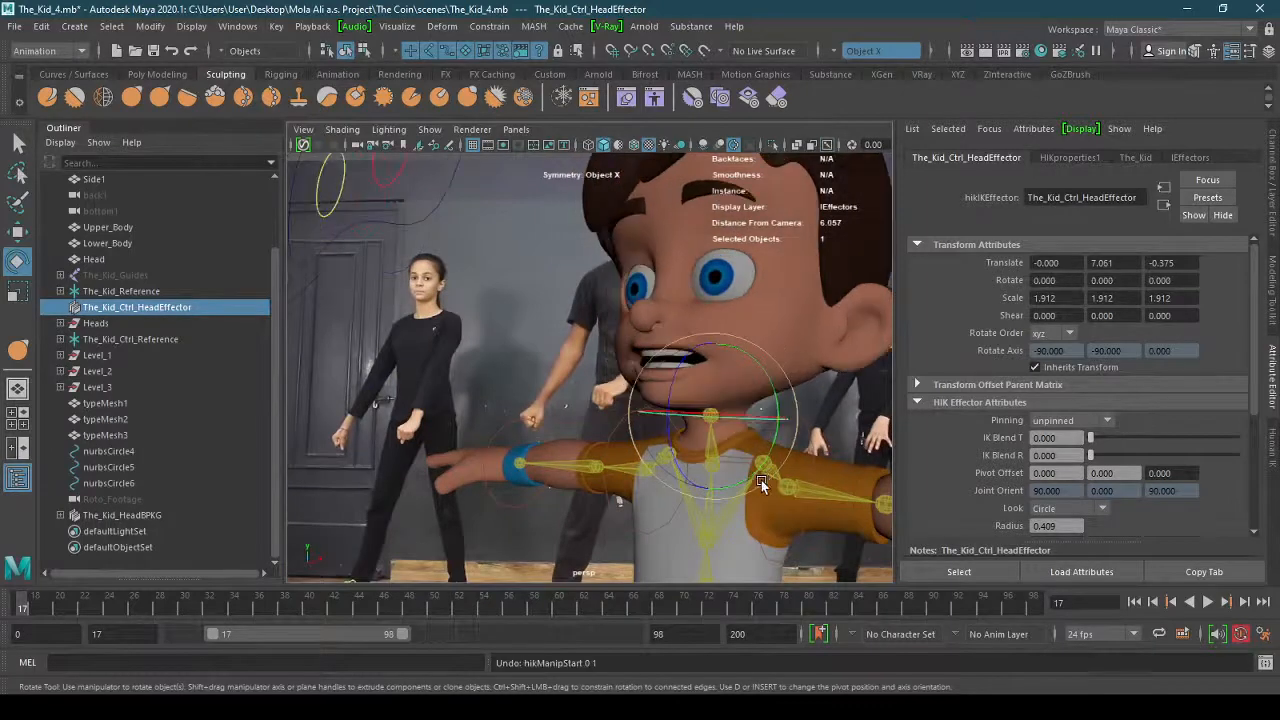
Select the chest end effector again, try several rotations of the upper chest and undo each one.
{"action": "left_click", "coordinate": [736, 456]}
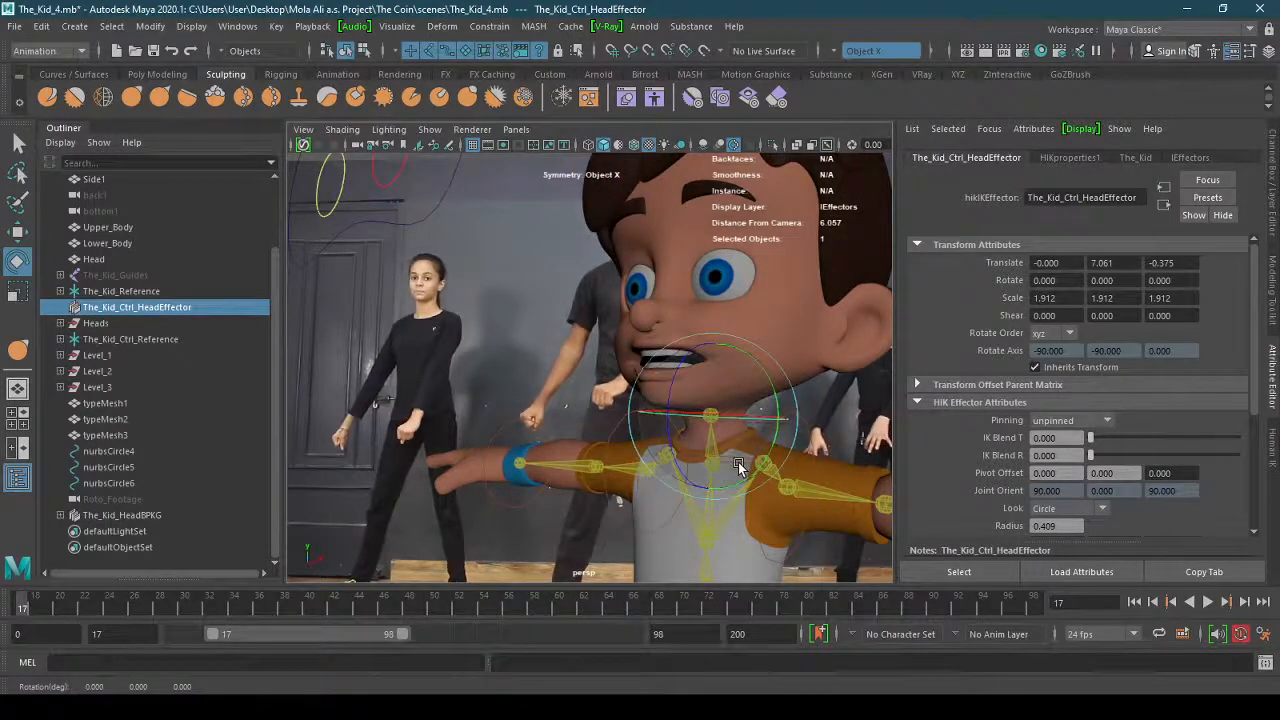
{"action": "key", "text": "q"}
{"action": "left_click", "coordinate": [734, 458]}
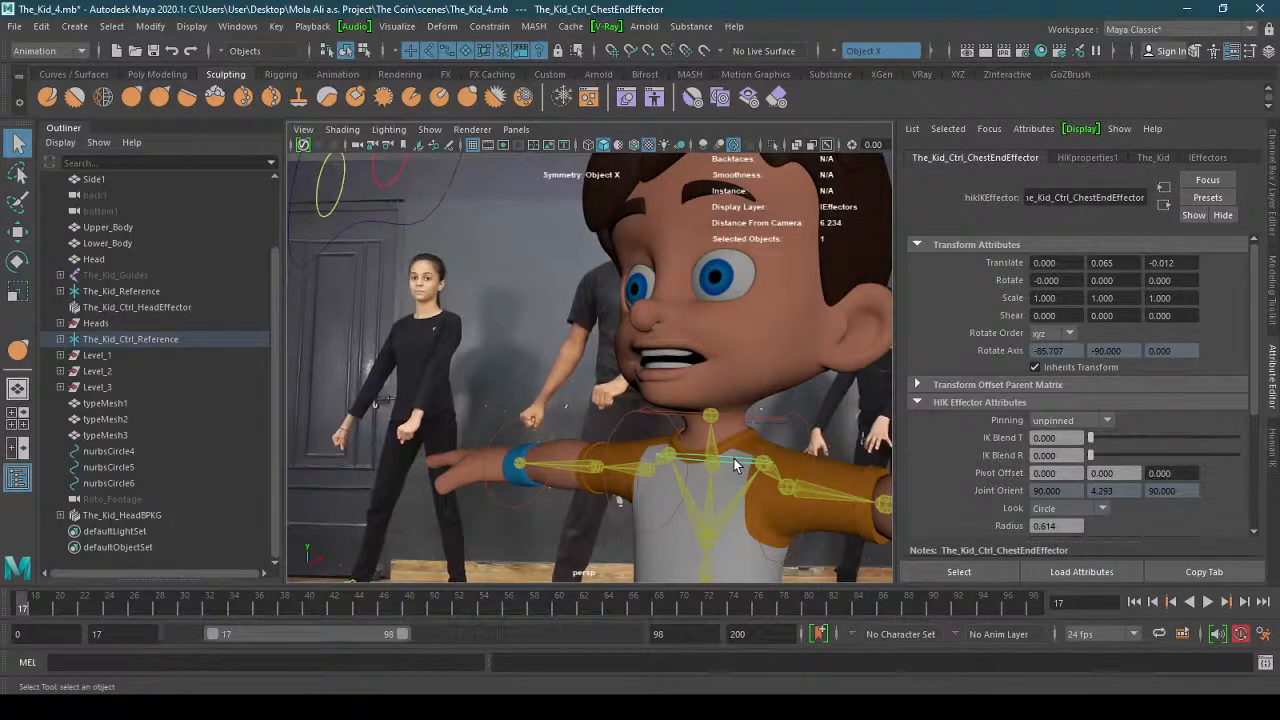
{"action": "key", "text": "e"}
{"action": "left_click_drag", "start_coordinate": [734, 458], "coordinate": [737, 463]}
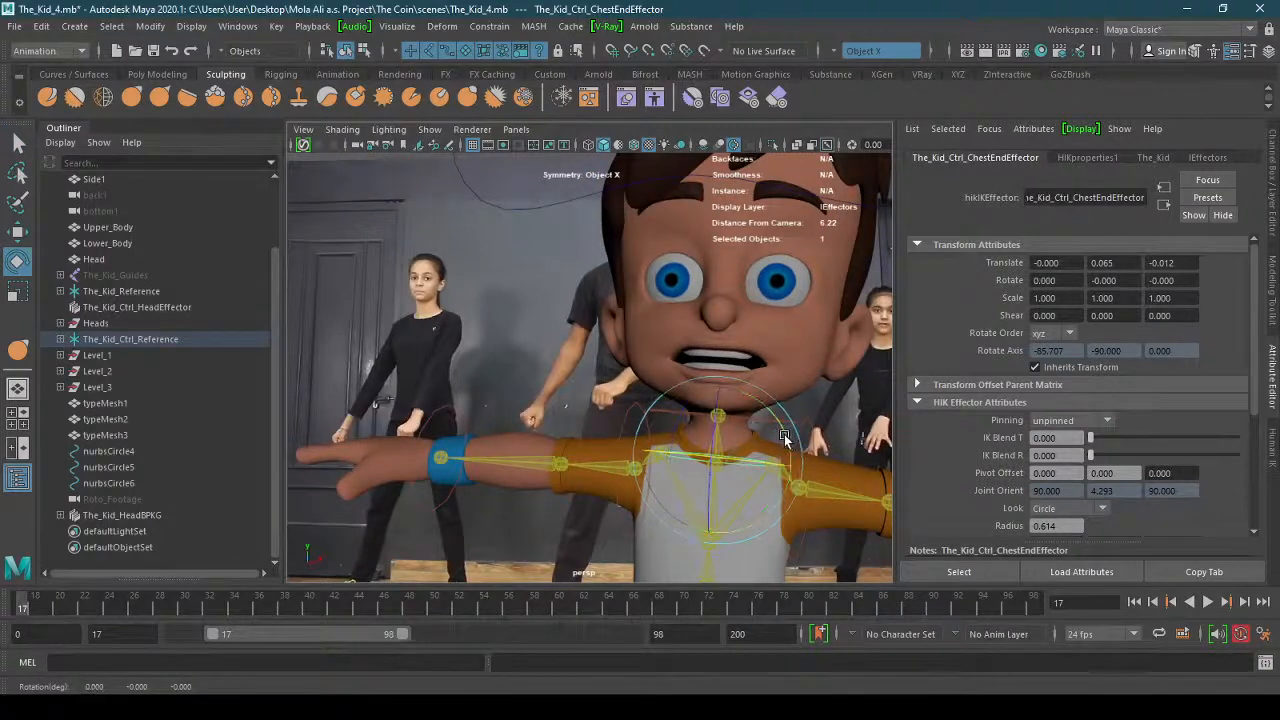
{"action": "key", "text": "ctrl+z"}
{"action": "left_click_drag", "start_coordinate": [774, 430], "coordinate": [783, 436]}
{"action": "key", "text": "ctrl+z"}
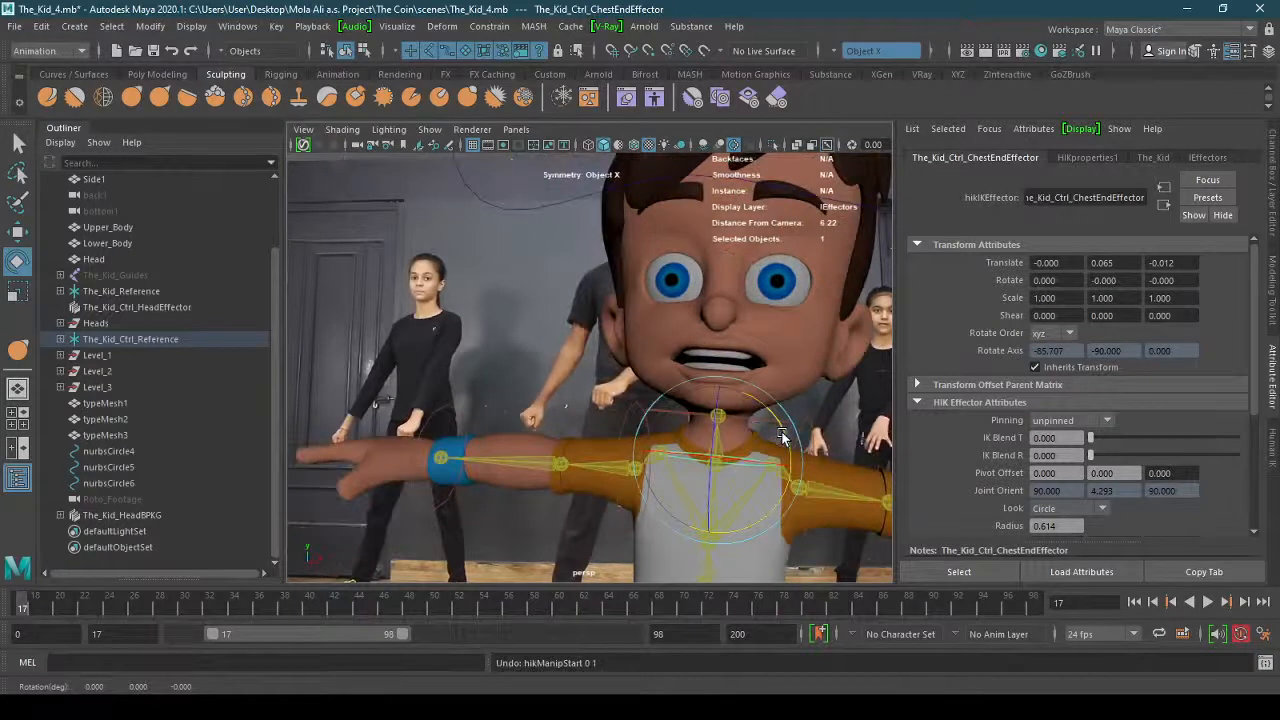
{"action": "left_click_drag", "start_coordinate": [780, 435], "coordinate": [776, 452]}
{"action": "key", "text": "ctrl+z"}
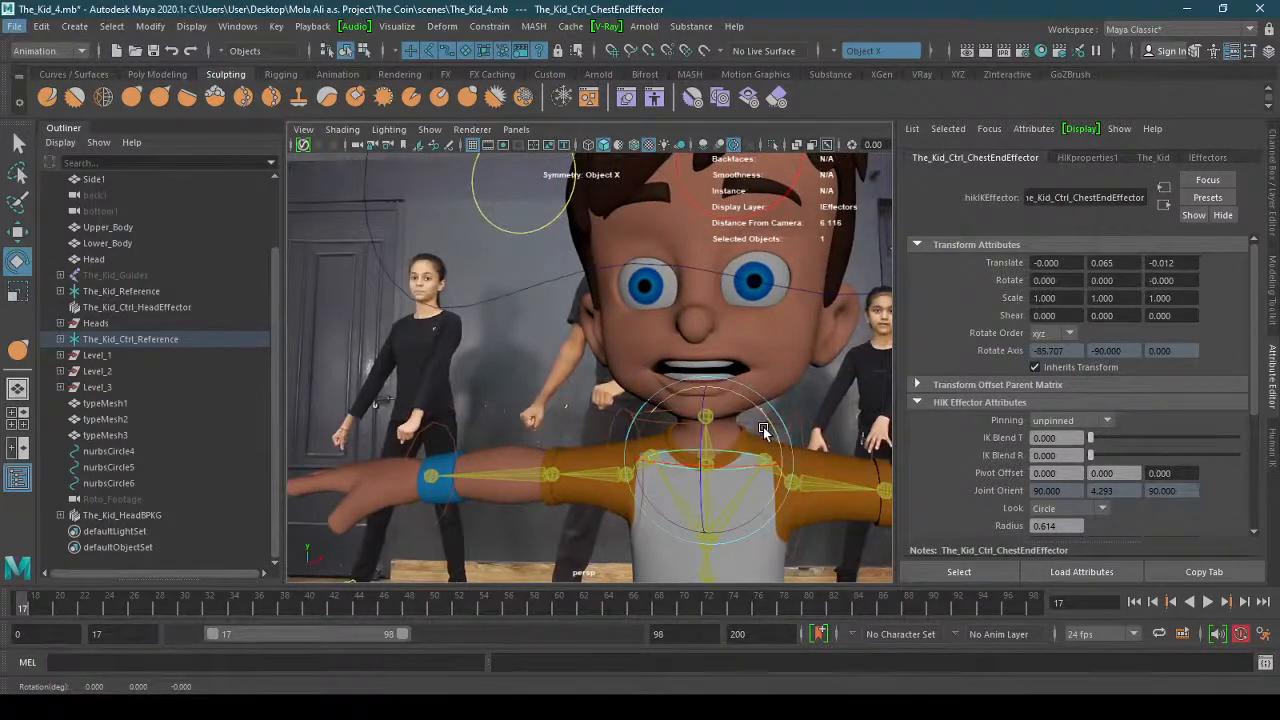
Select the head effector and rotate it to about -8.8, 0.3, 0.4 degrees.
{"action": "key", "text": "q"}
{"action": "left_click", "coordinate": [767, 424]}
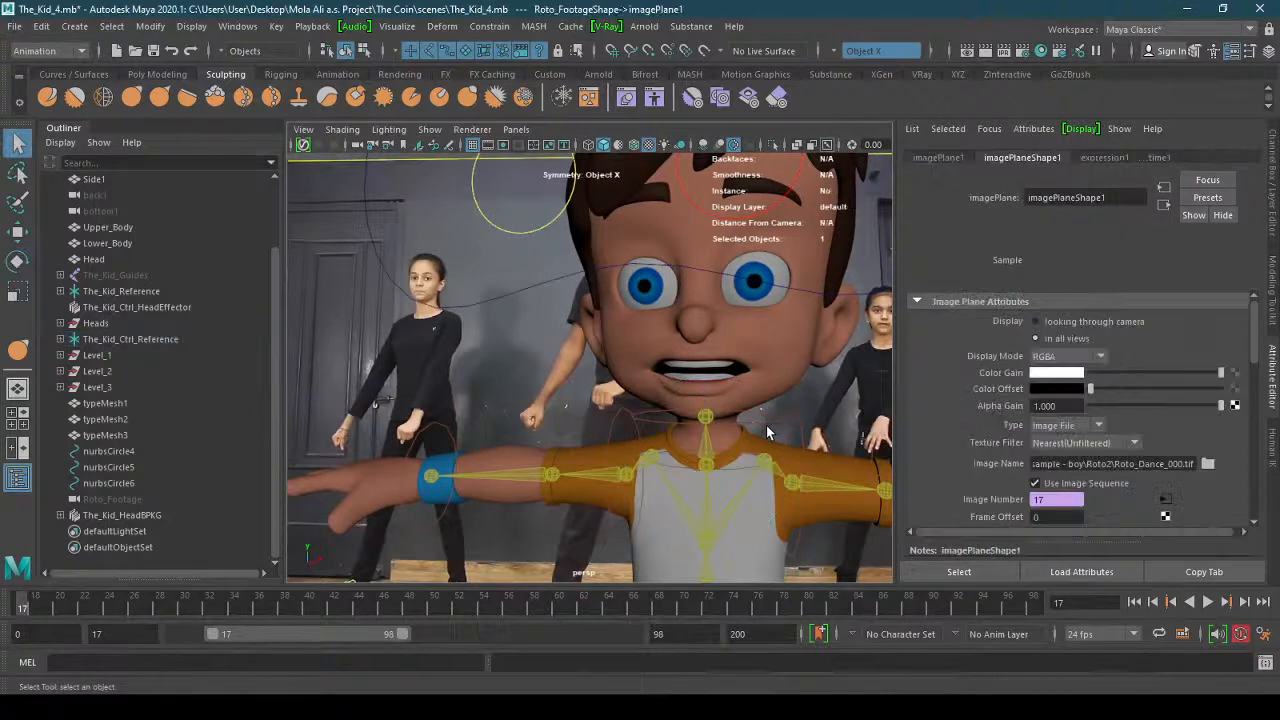
{"action": "left_click", "coordinate": [763, 424]}
{"action": "key", "text": "e"}
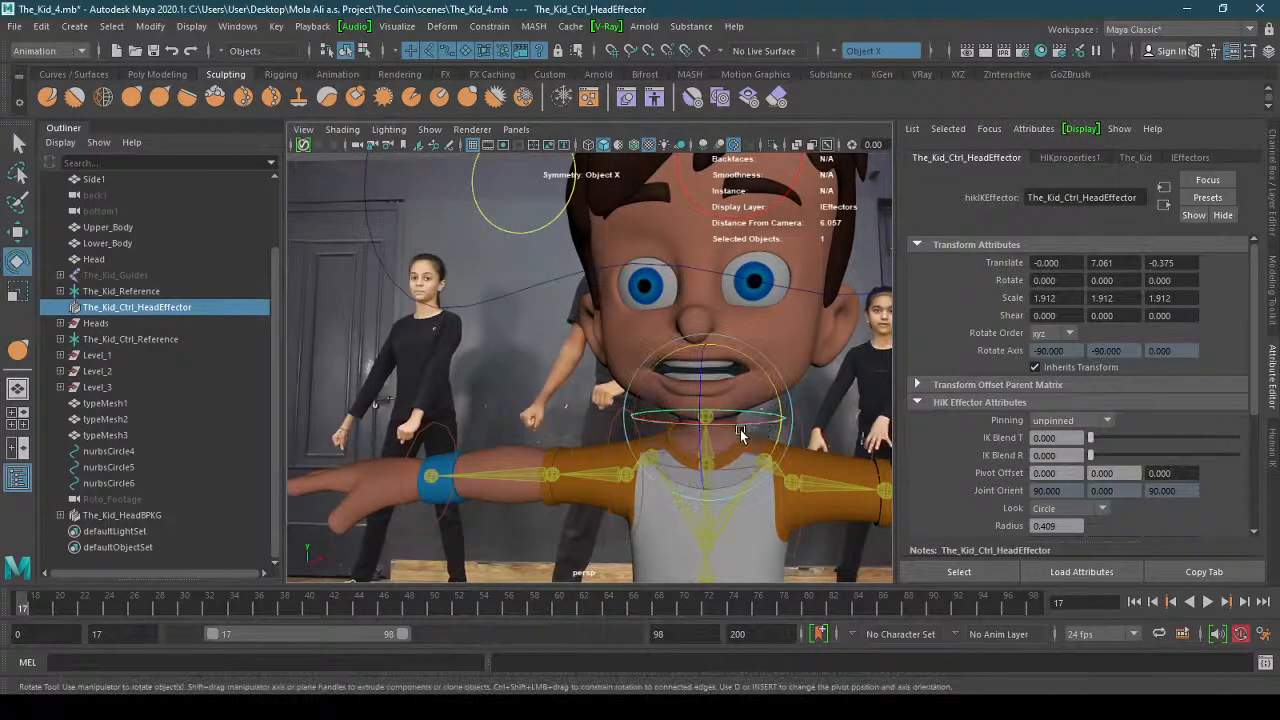
{"action": "left_click_drag", "start_coordinate": [741, 427], "coordinate": [745, 424]}
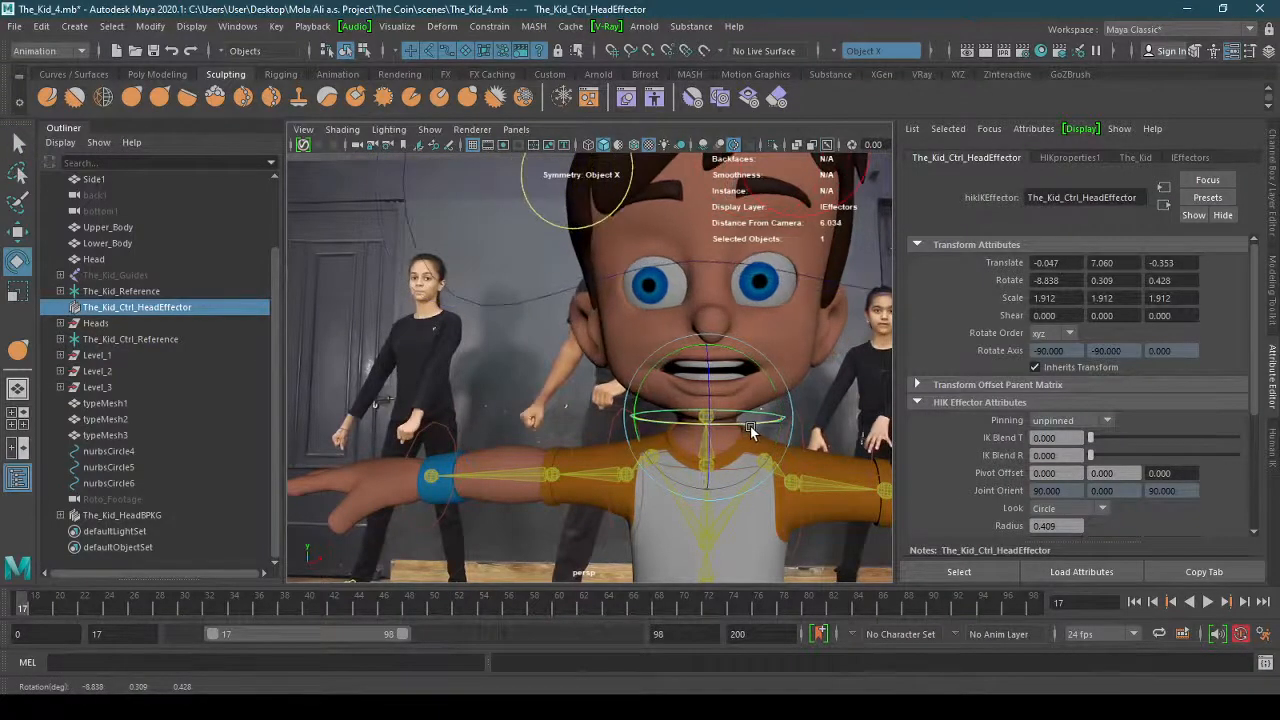
{"action": "scroll", "coordinate": [692, 352], "scroll_direction": "down", "scroll_amount": 5}
Select the outer eye control curve around both eye circles and move it sideways to shift the kid's gaze.
{"action": "left_click", "coordinate": [688, 342]}
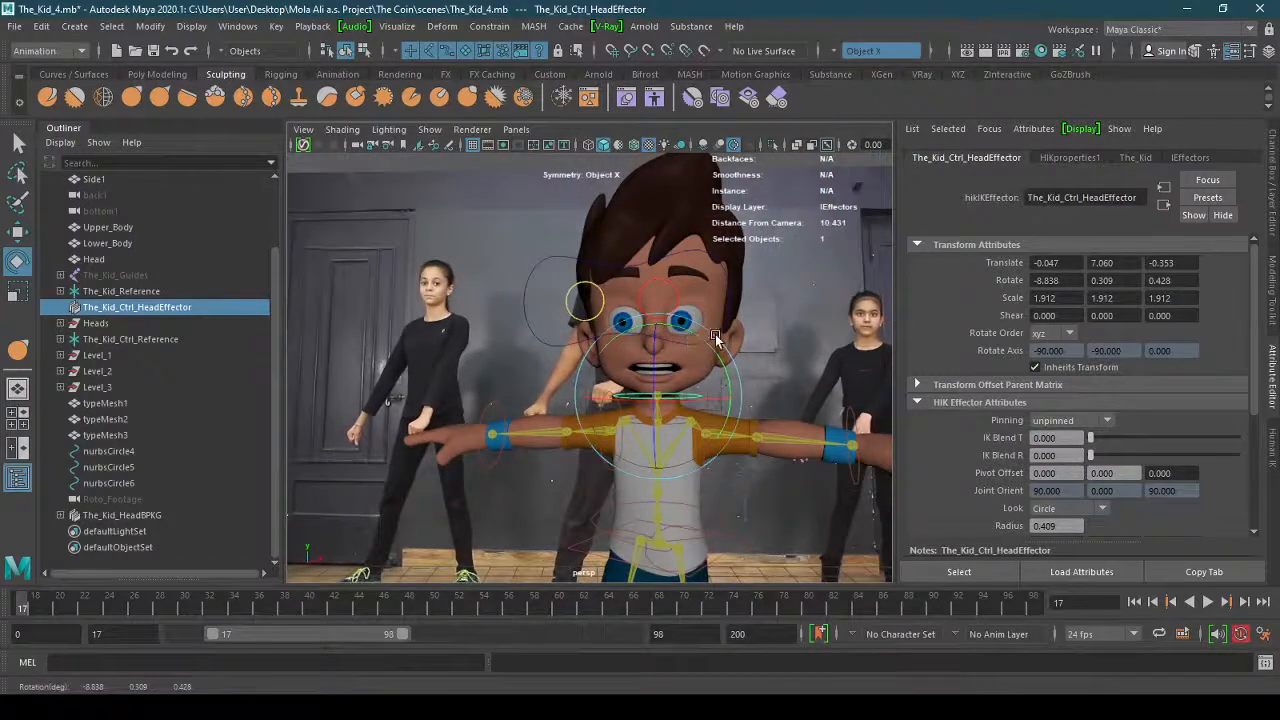
{"action": "left_click", "coordinate": [735, 303]}
{"action": "key", "text": "w"}
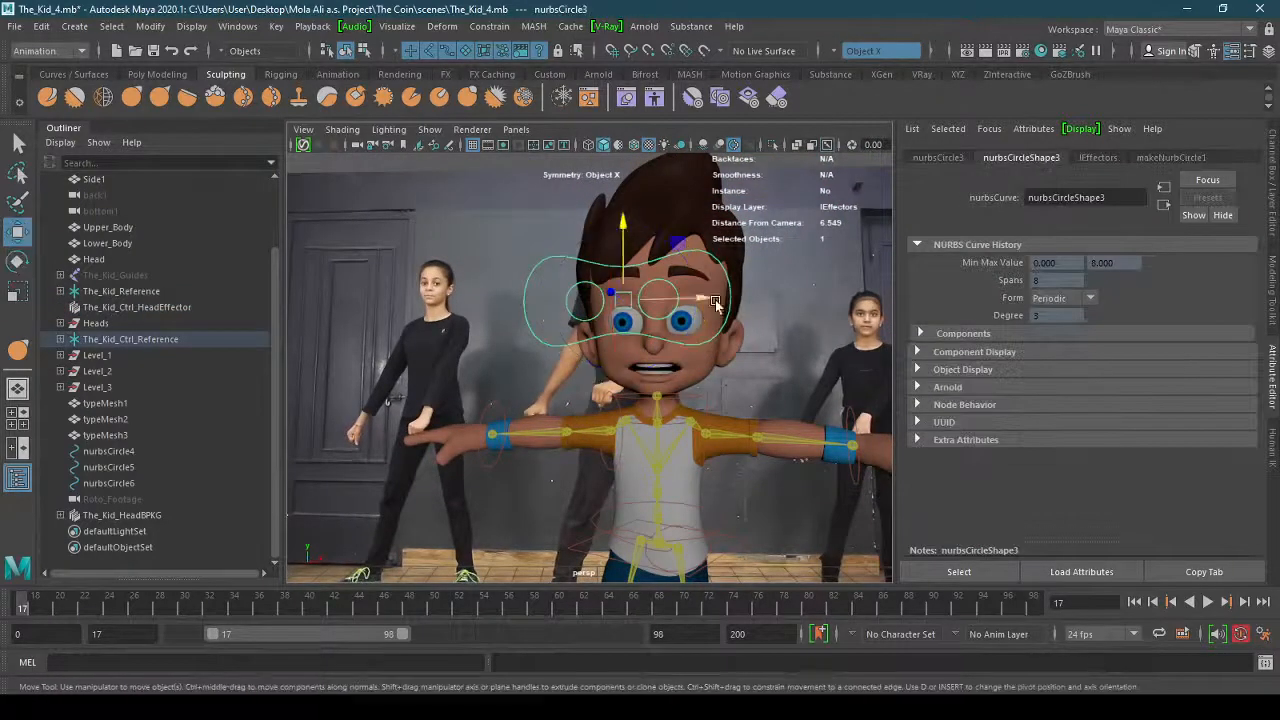
{"action": "left_click_drag", "start_coordinate": [704, 297], "coordinate": [697, 454]}
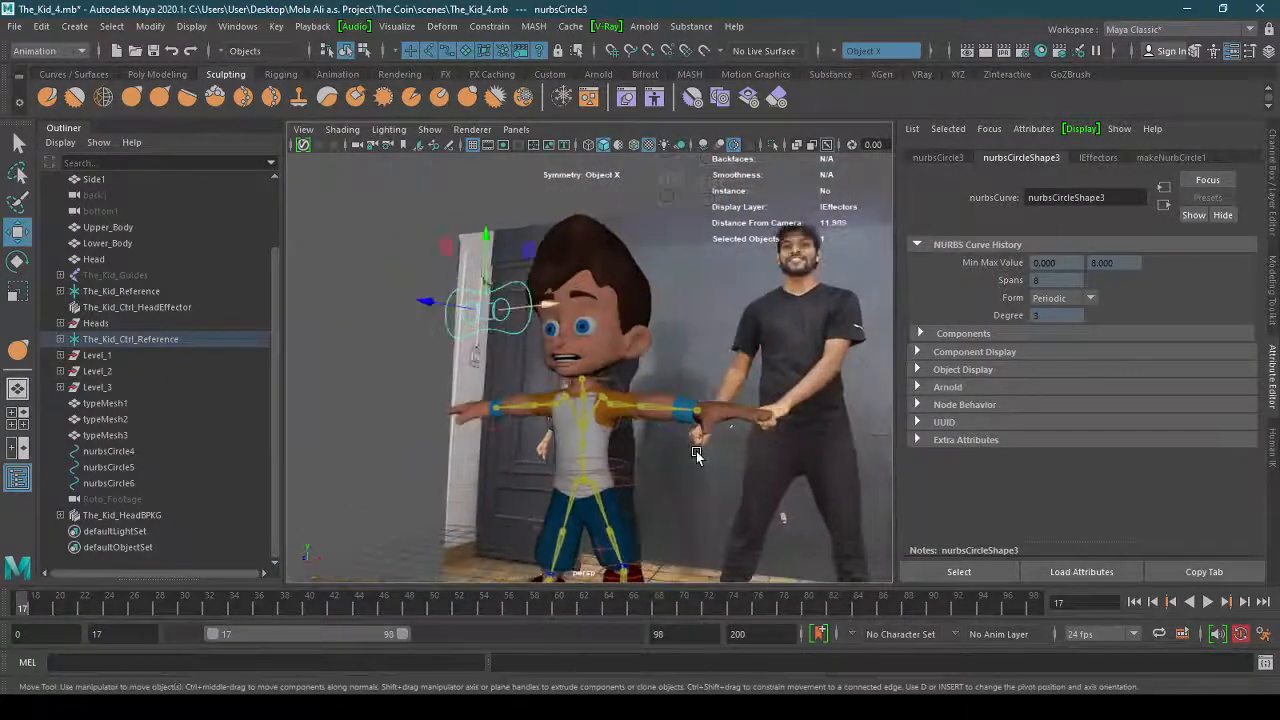
Move the left wrist effector down to about 1.09, 4.1, 0.86 to lower the arm beside the thigh.
{"action": "left_click", "coordinate": [688, 430]}
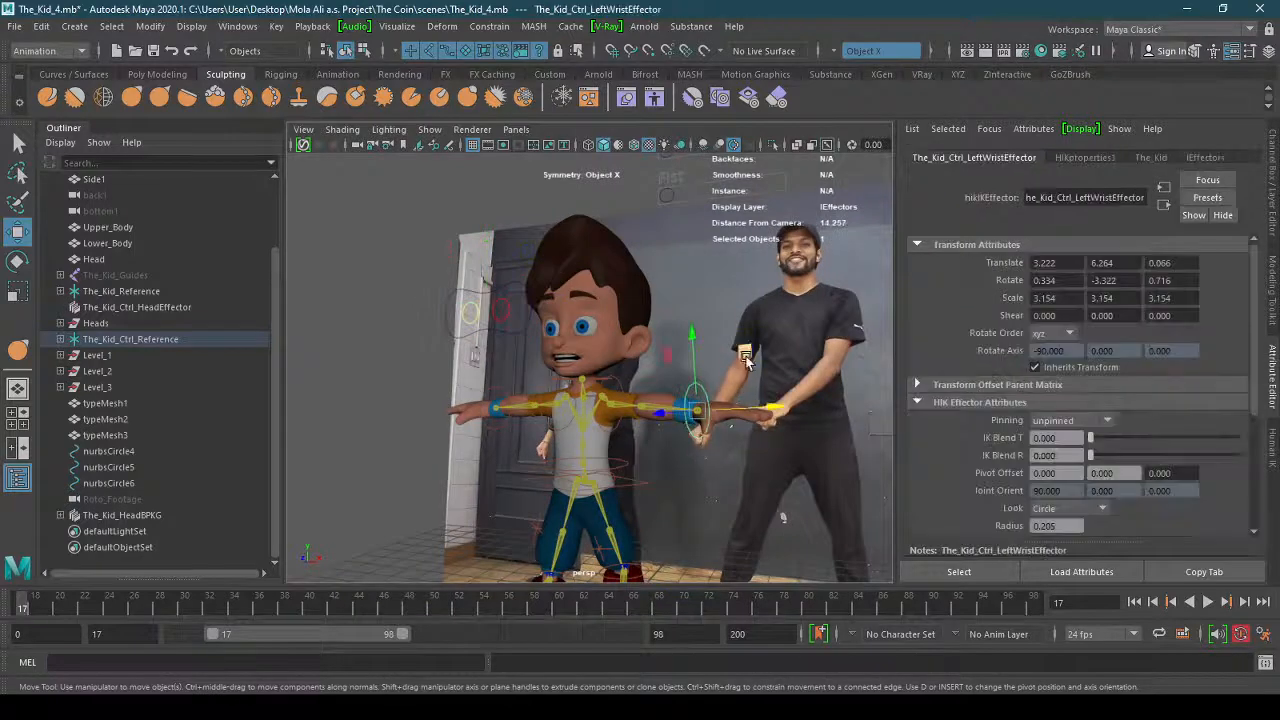
{"action": "left_click_drag", "start_coordinate": [745, 360], "coordinate": [678, 490]}
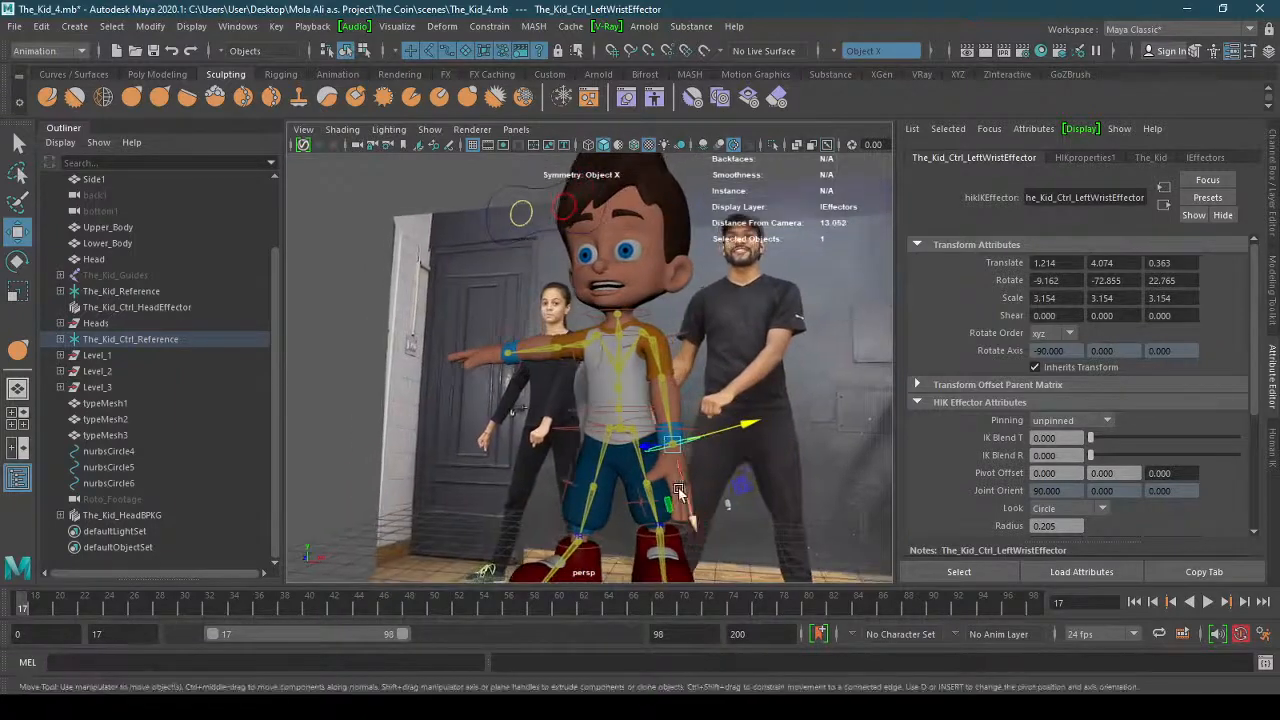
{"action": "left_click_drag", "start_coordinate": [650, 445], "coordinate": [681, 492]}
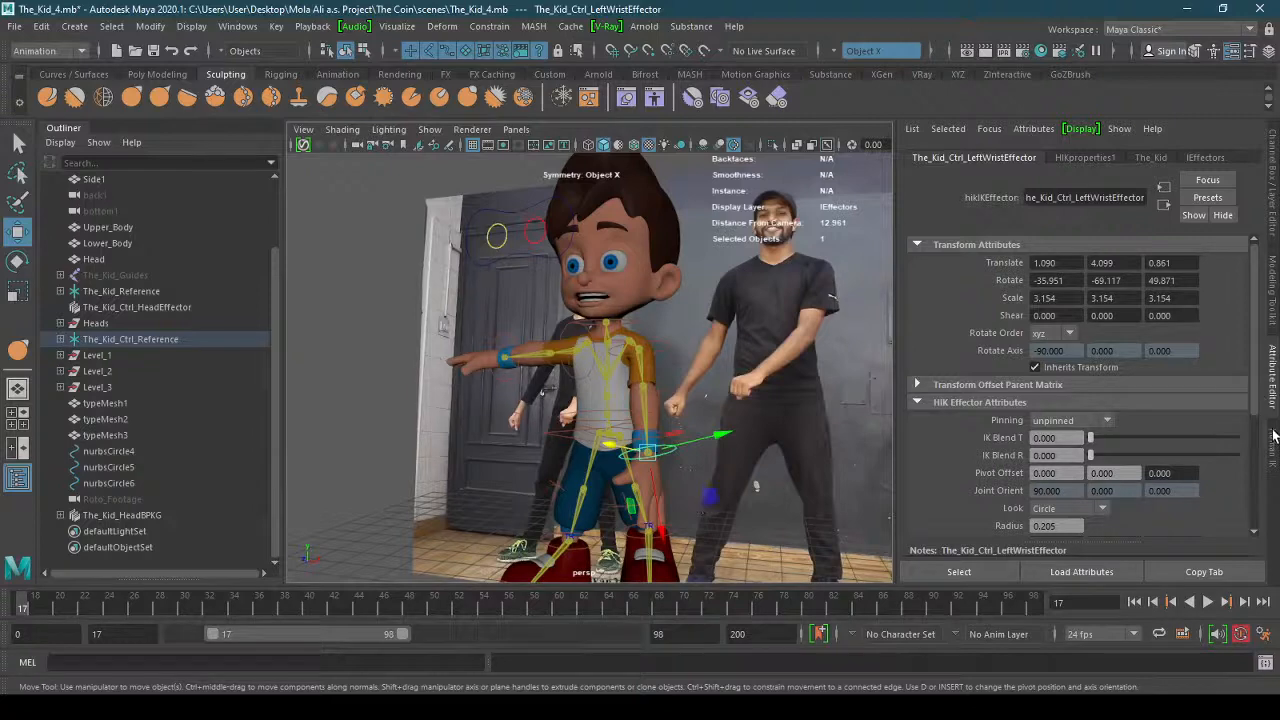
Show the Finger_Joints layer, set a key on The_Kid_Reference at frame 17, and hide the layer again.
{"action": "left_click", "coordinate": [1275, 252]}
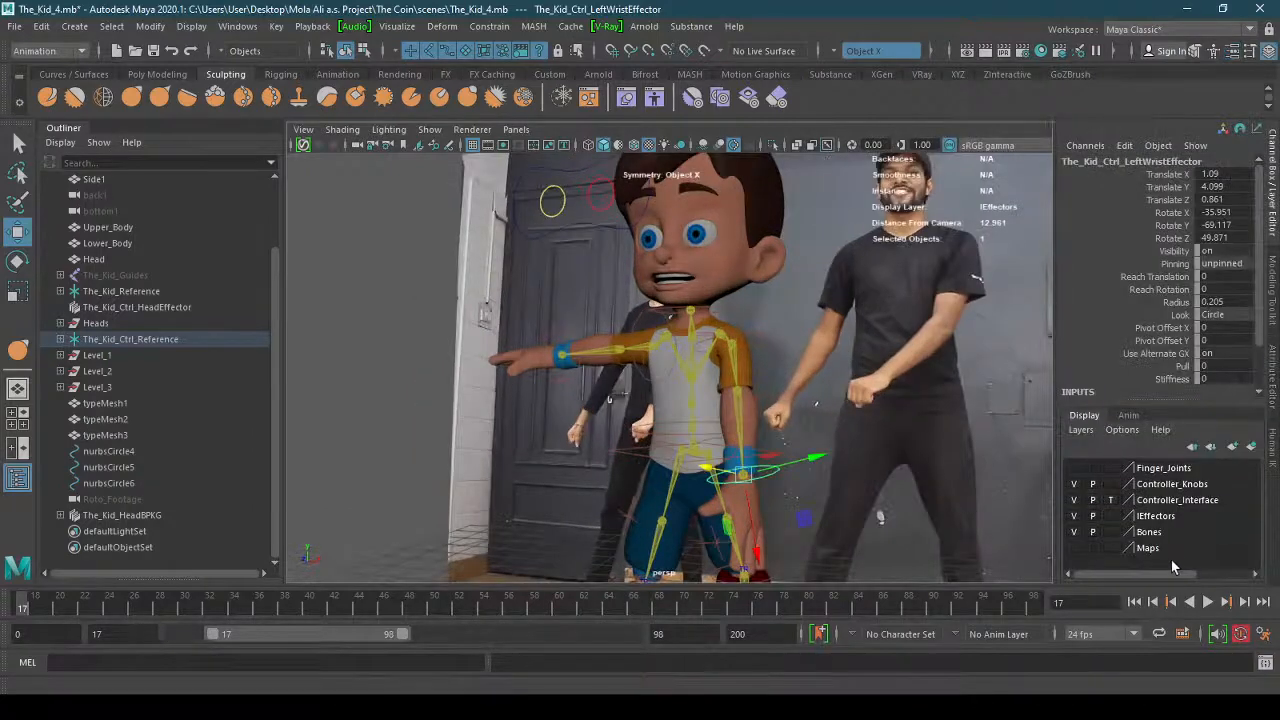
{"action": "left_click", "coordinate": [1075, 468]}
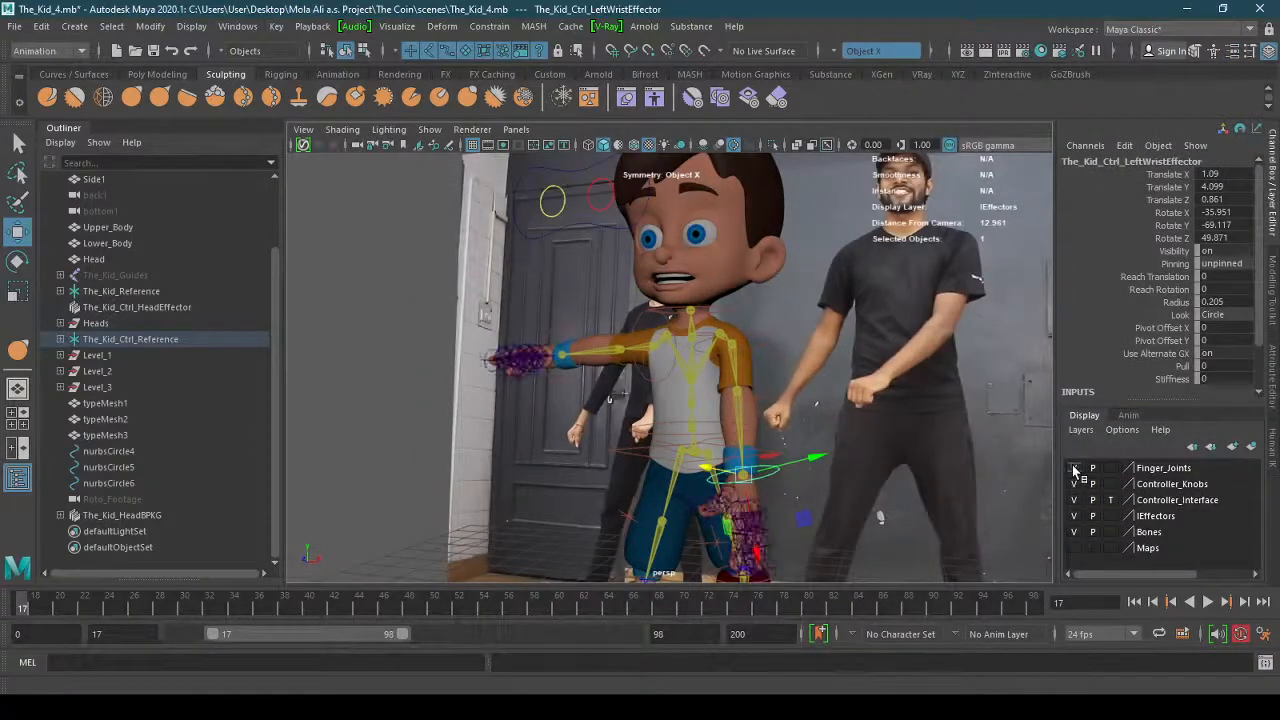
{"action": "left_click", "coordinate": [1165, 468]}
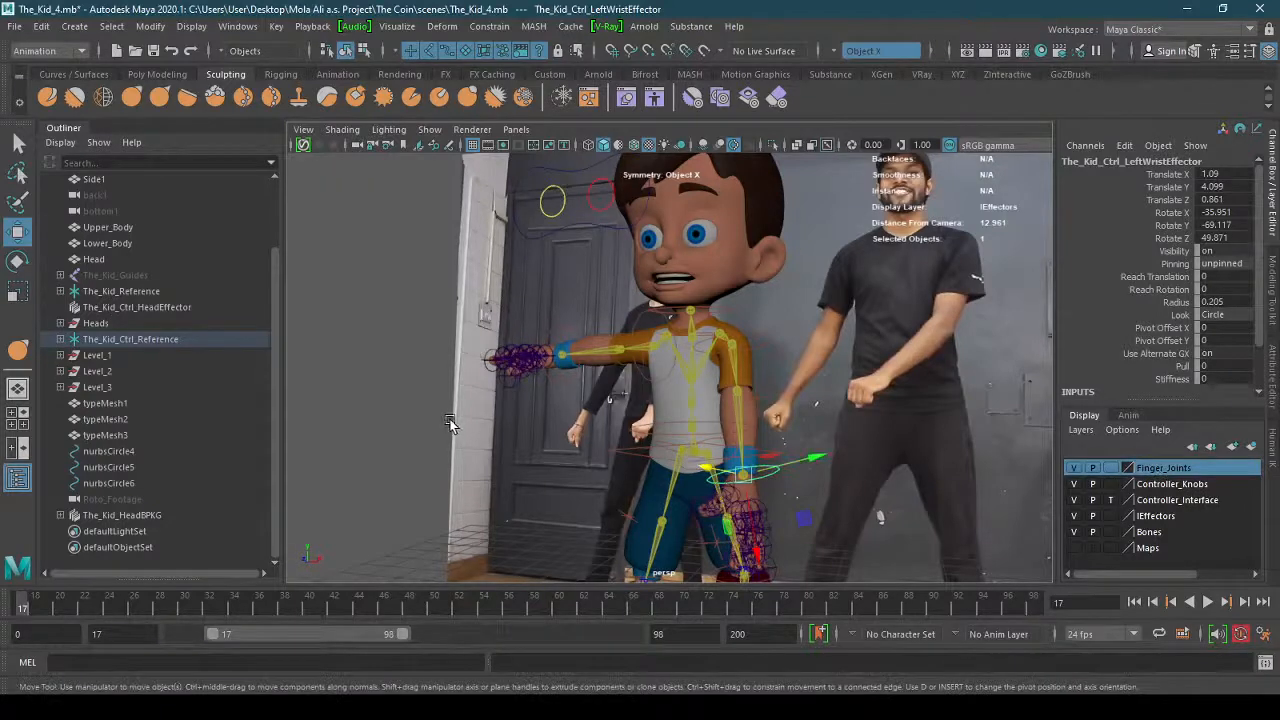
{"action": "left_click", "coordinate": [121, 291]}
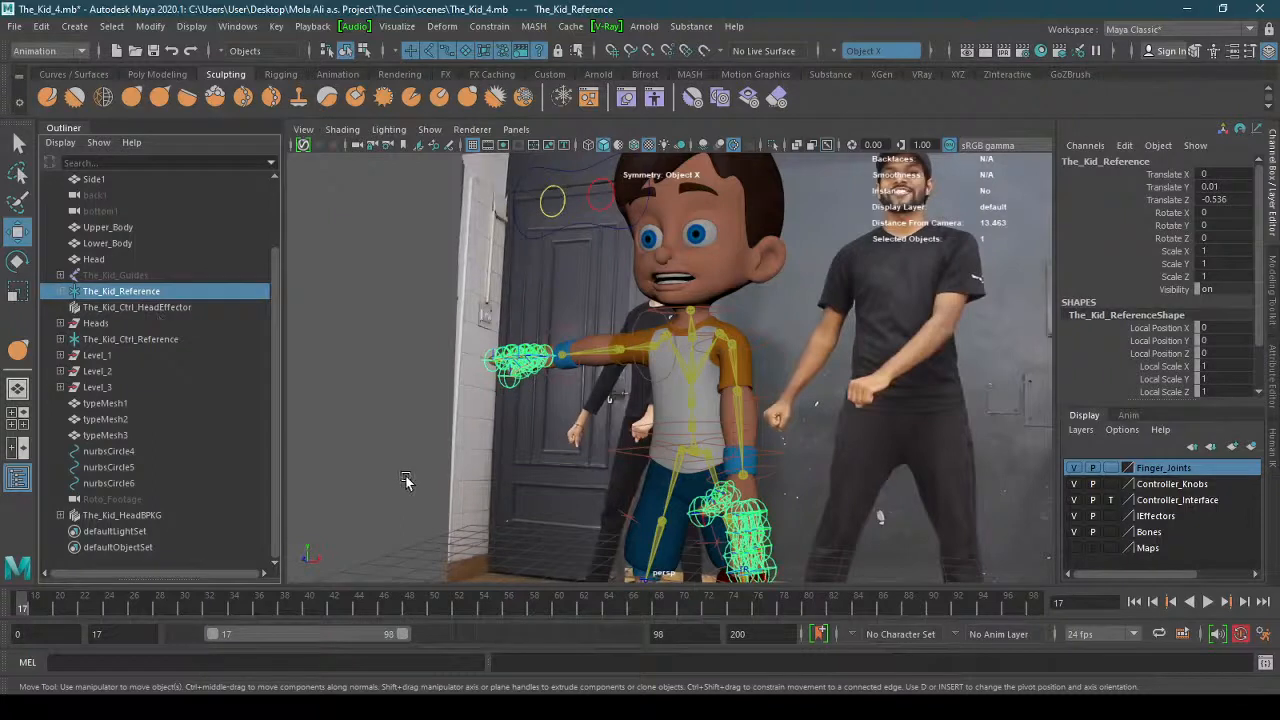
{"action": "key", "text": "s"}
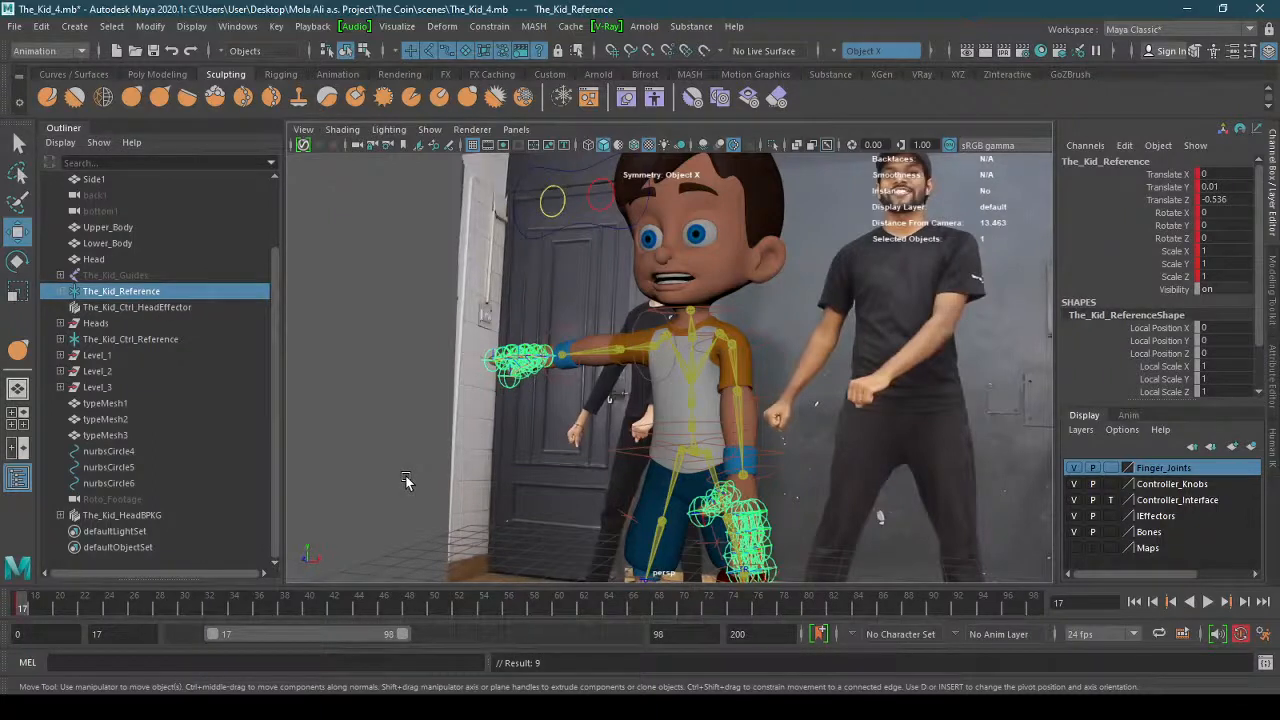
{"action": "left_click", "coordinate": [1073, 468]}
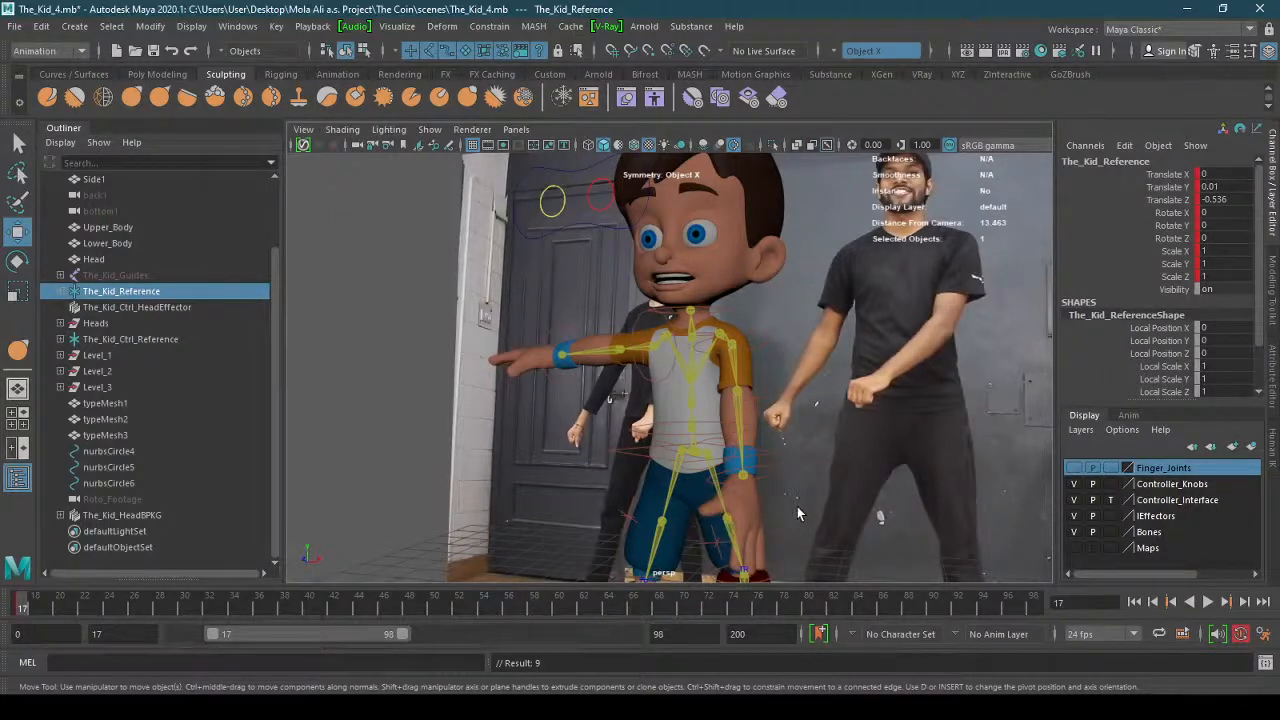
Move the left wrist effector forward to about 0.905, 4.304, 1.47 in front of the body.
{"action": "left_click", "coordinate": [773, 470]}
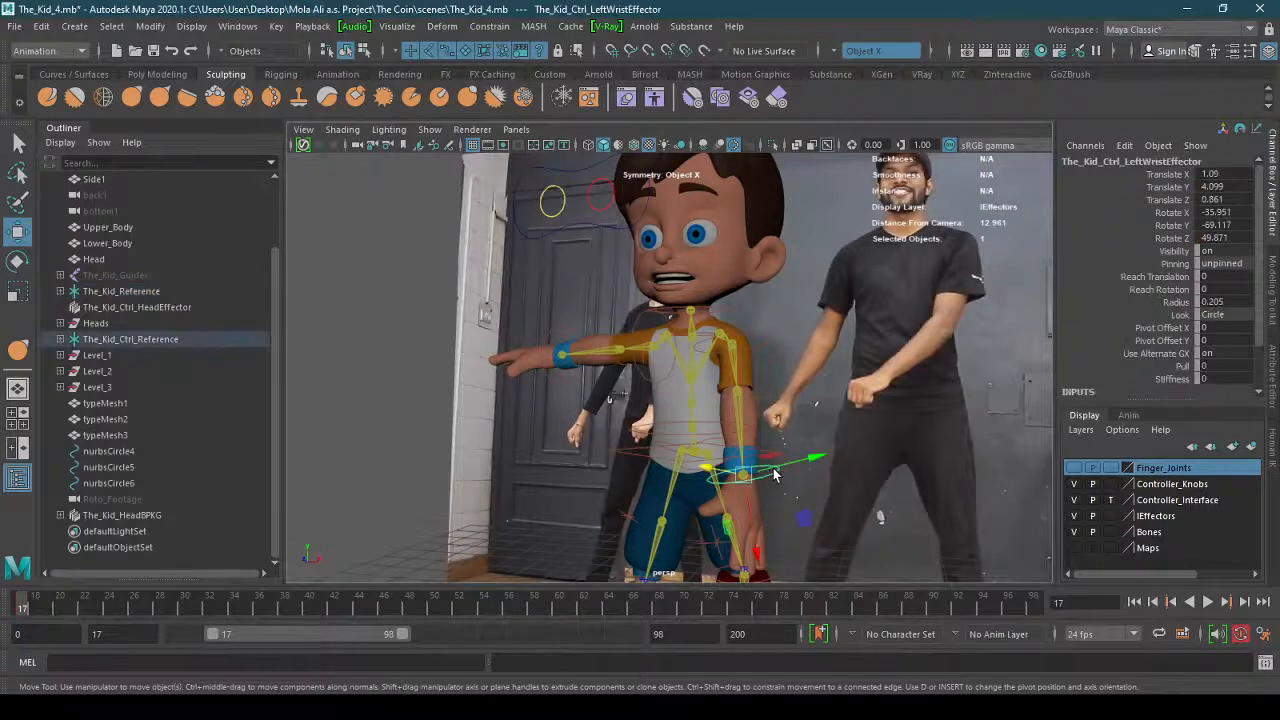
{"action": "left_click_drag", "start_coordinate": [852, 471], "coordinate": [813, 482], "text": "alt"}
{"action": "left_click_drag", "start_coordinate": [706, 470], "coordinate": [740, 470]}
{"action": "key", "text": "e"}
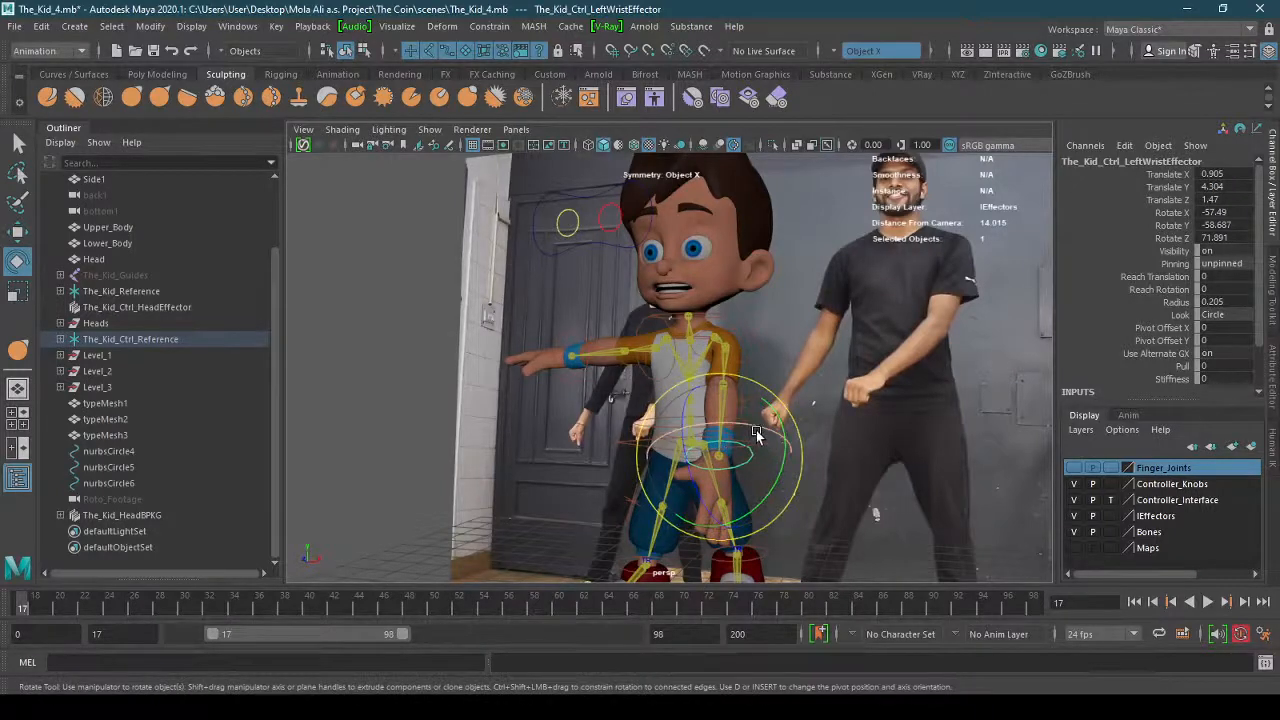
Move the lowest control knob under the Cheeky label, nurbsCircle6, to about 4.88 in X to close the kid's hands into fists.
{"action": "scroll", "coordinate": [823, 430], "scroll_direction": "down", "scroll_amount": 2}
{"action": "middle_click_drag", "start_coordinate": [823, 430], "coordinate": [780, 490], "text": "alt"}
{"action": "left_click_drag", "start_coordinate": [780, 490], "coordinate": [757, 404], "text": "alt"}
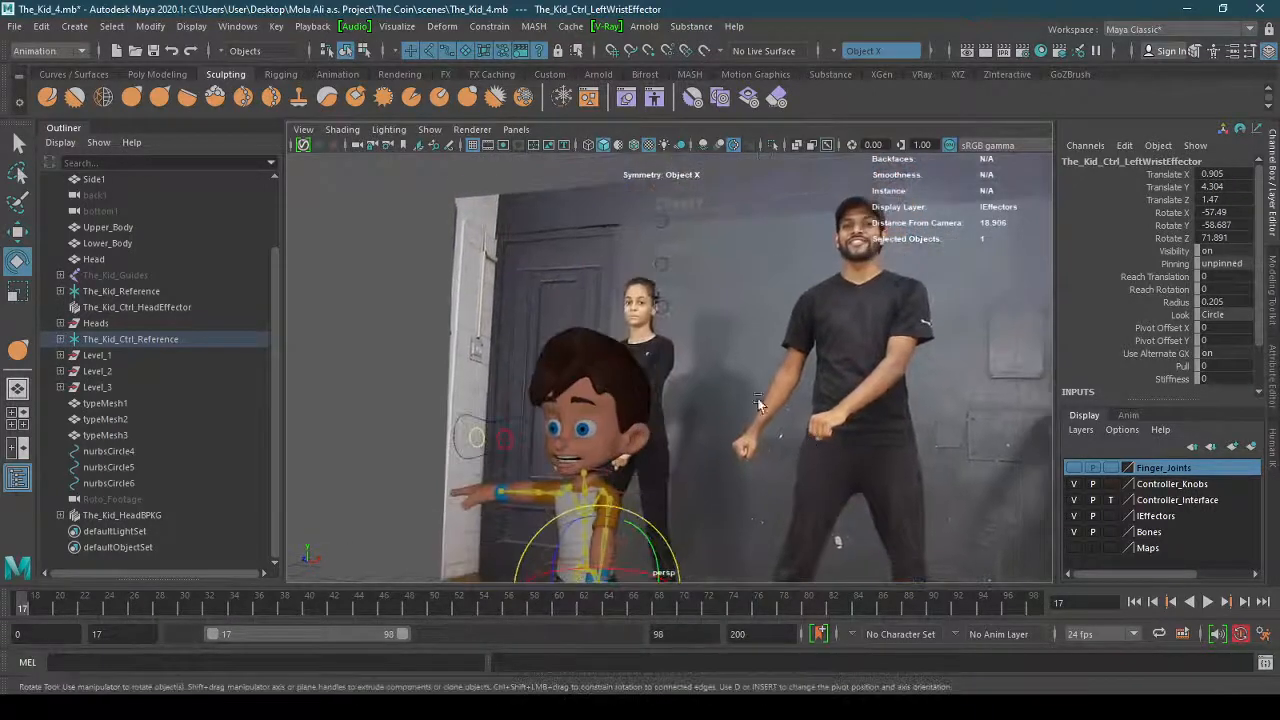
{"action": "left_click", "coordinate": [661, 306]}
{"action": "key", "text": "w"}
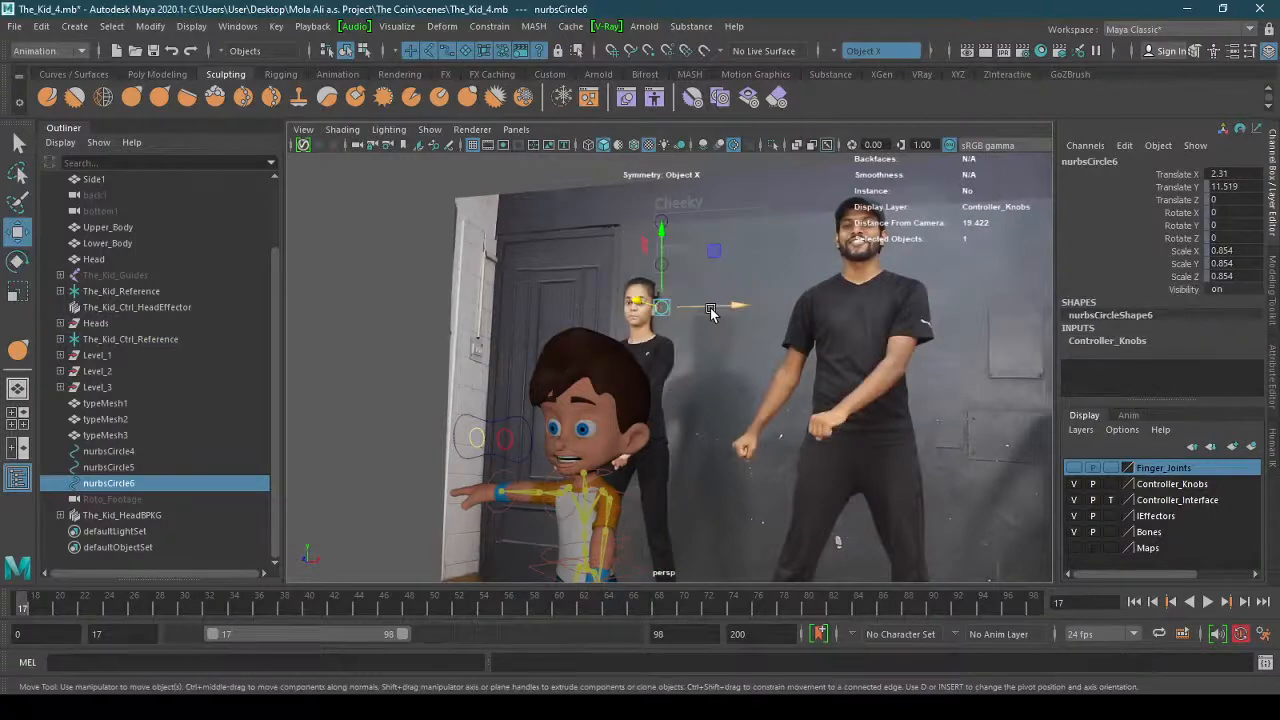
{"action": "left_click_drag", "start_coordinate": [745, 306], "coordinate": [808, 353]}
{"action": "scroll", "coordinate": [686, 488], "scroll_direction": "up", "scroll_amount": 3}
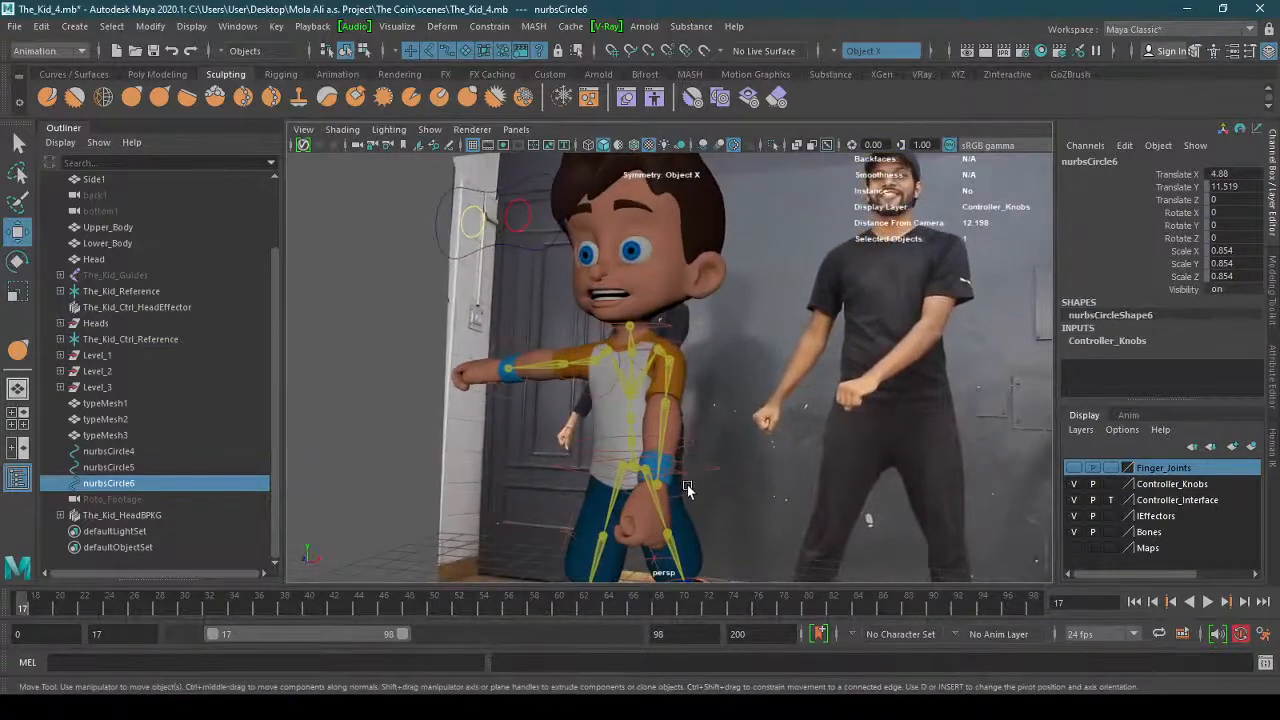
Move the left wrist effector to about 0.70, 4.27, 1.42 and rotate it to about -6.4, -61.1, 93.6.
{"action": "left_click", "coordinate": [692, 487]}
{"action": "mouse_move", "coordinate": [680, 474]}
{"action": "left_mouse_down"}
{"action": "mouse_move", "coordinate": [664, 477]}
{"action": "mouse_move", "coordinate": [714, 497]}
{"action": "mouse_move", "coordinate": [722, 472]}
{"action": "mouse_move", "coordinate": [669, 494]}
{"action": "left_mouse_up"}
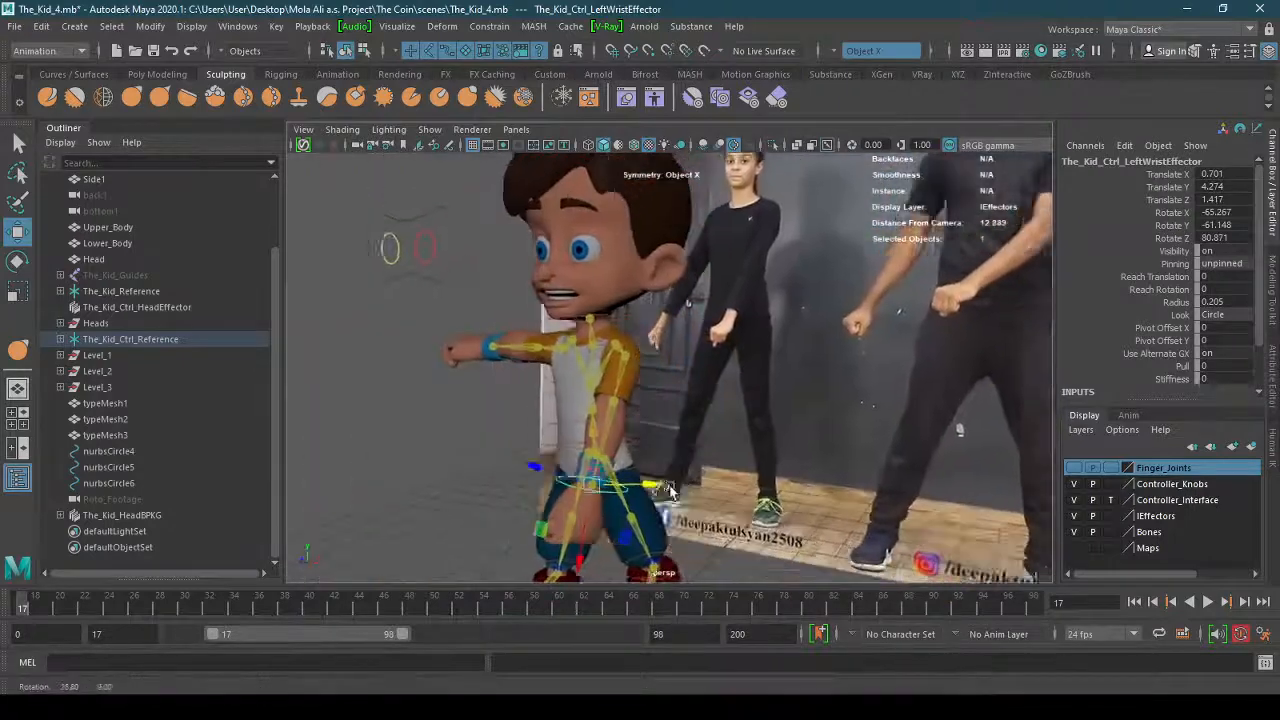
{"action": "middle_click_drag", "start_coordinate": [669, 494], "coordinate": [706, 457], "text": "alt"}
{"action": "right_click_drag", "start_coordinate": [706, 457], "coordinate": [749, 463], "text": "alt"}
{"action": "middle_click_drag", "start_coordinate": [749, 463], "coordinate": [788, 435], "text": "alt"}
{"action": "left_click_drag", "start_coordinate": [788, 432], "coordinate": [788, 424], "text": "alt"}
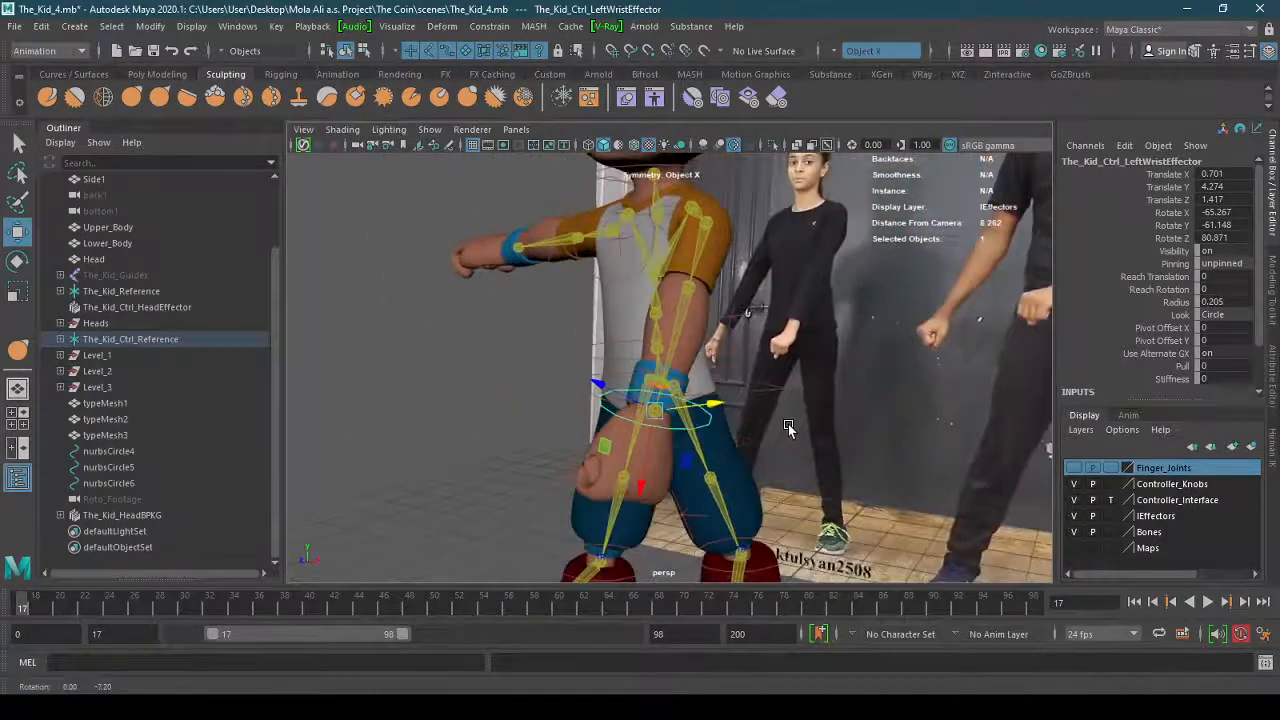
{"action": "key", "text": "e"}
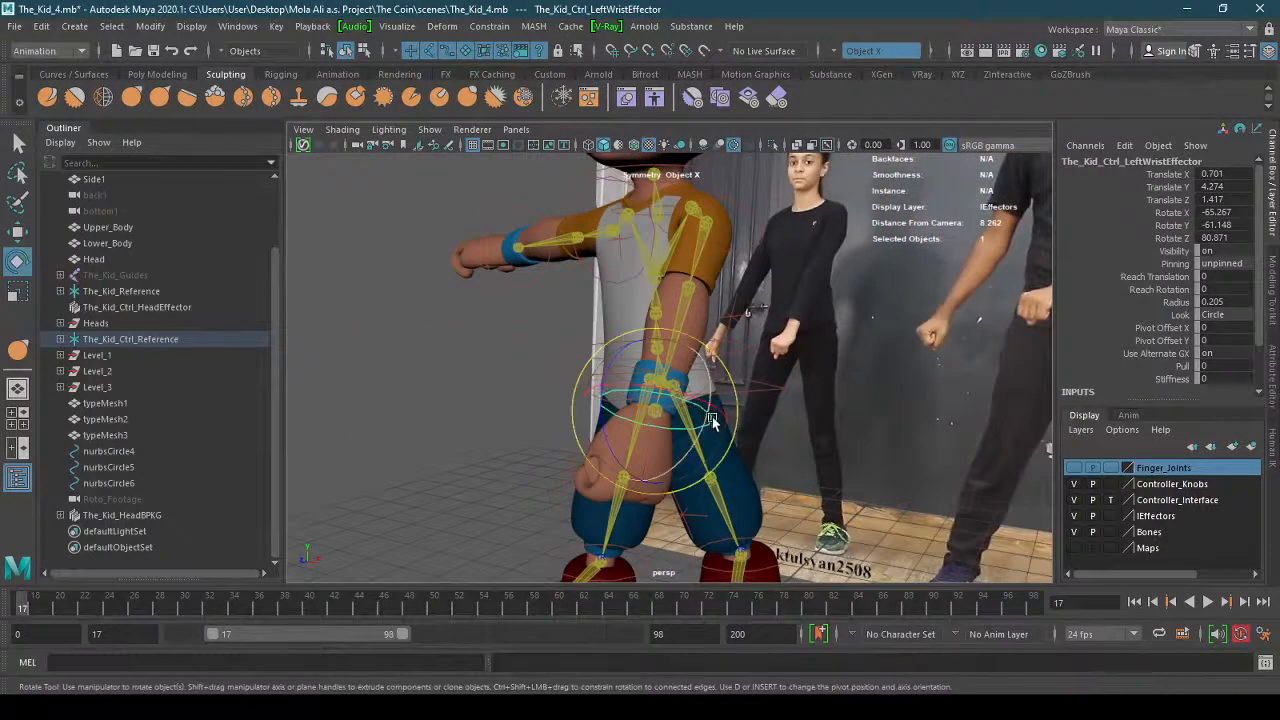
{"action": "left_click_drag", "start_coordinate": [712, 410], "coordinate": [754, 470]}
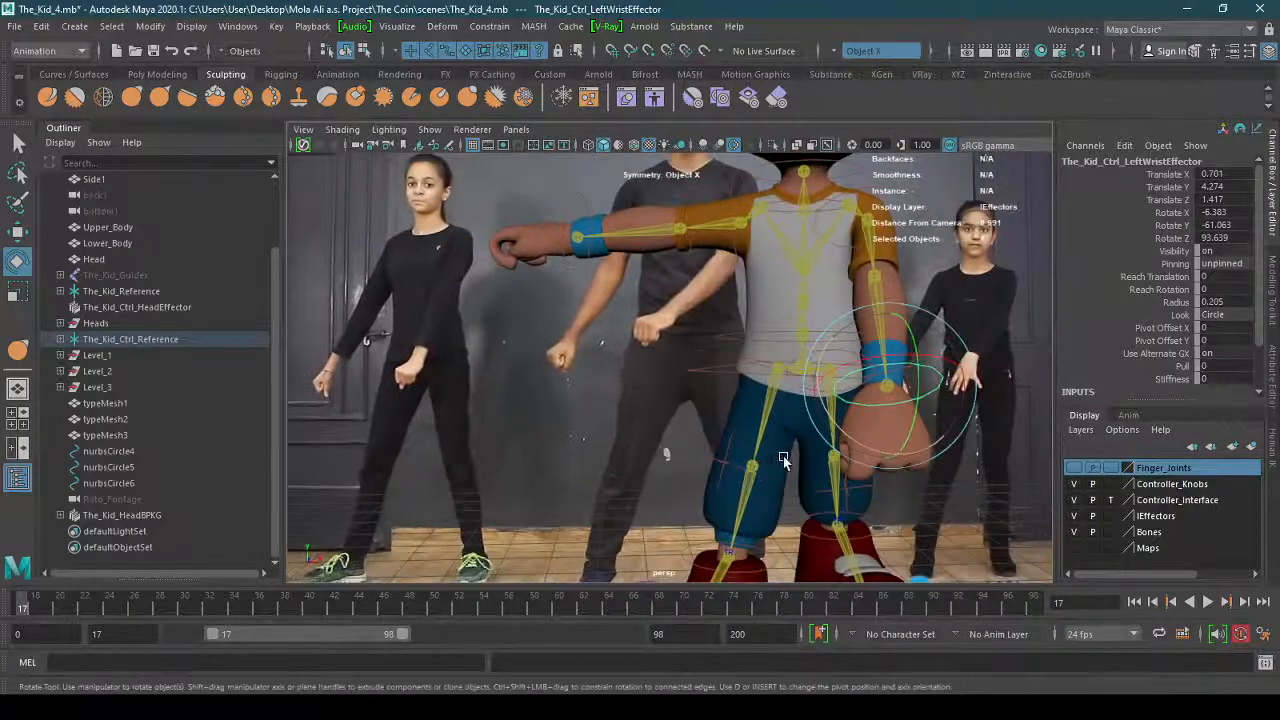
{"action": "right_click_drag", "start_coordinate": [783, 456], "coordinate": [737, 460], "text": "alt"}
{"action": "left_click_drag", "start_coordinate": [737, 460], "coordinate": [699, 431], "text": "alt"}
Lower the right arm by moving its wrist effector to about -1.80, 4.35, 0.67 and rotating it to about -5.6, 41.1, 80.7.
{"action": "key", "text": "w"}
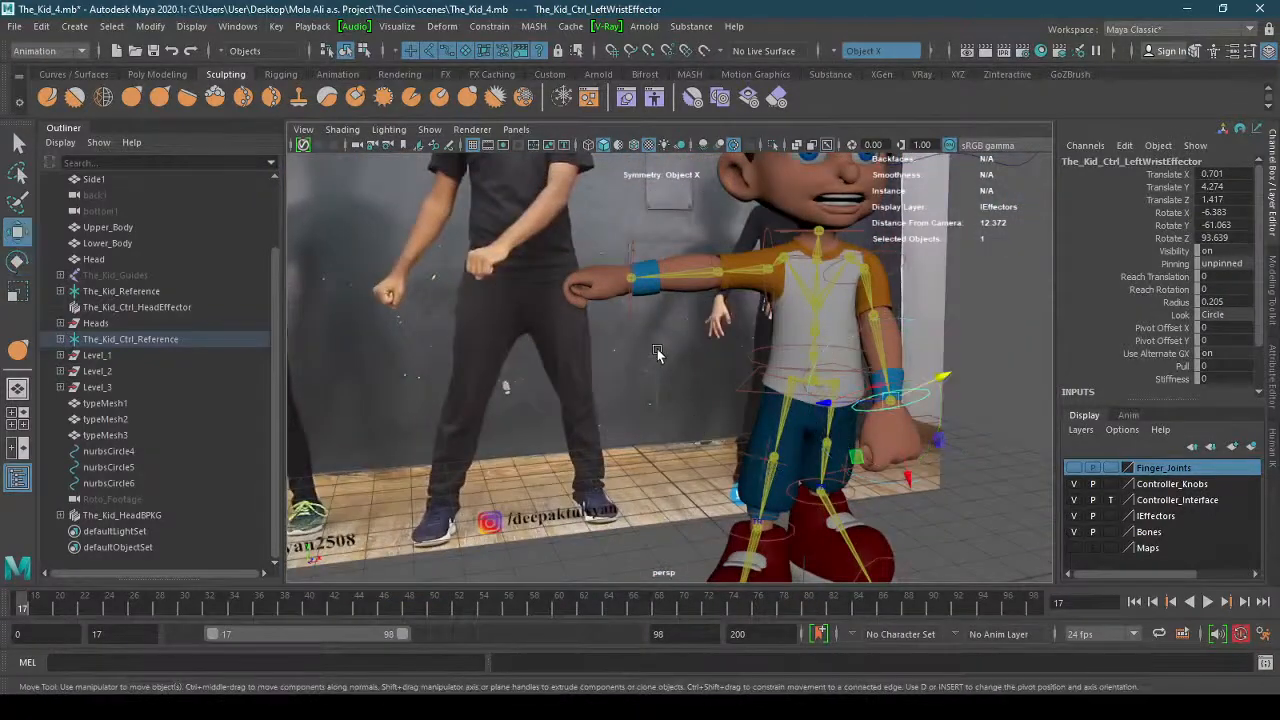
{"action": "left_click", "coordinate": [637, 282]}
{"action": "left_click_drag", "start_coordinate": [628, 226], "coordinate": [681, 514]}
{"action": "scroll", "coordinate": [746, 408], "scroll_direction": "down", "scroll_amount": 1}
{"action": "left_click_drag", "start_coordinate": [746, 408], "coordinate": [600, 397], "text": "alt"}
{"action": "key", "text": "e"}
{"action": "key", "text": "w"}
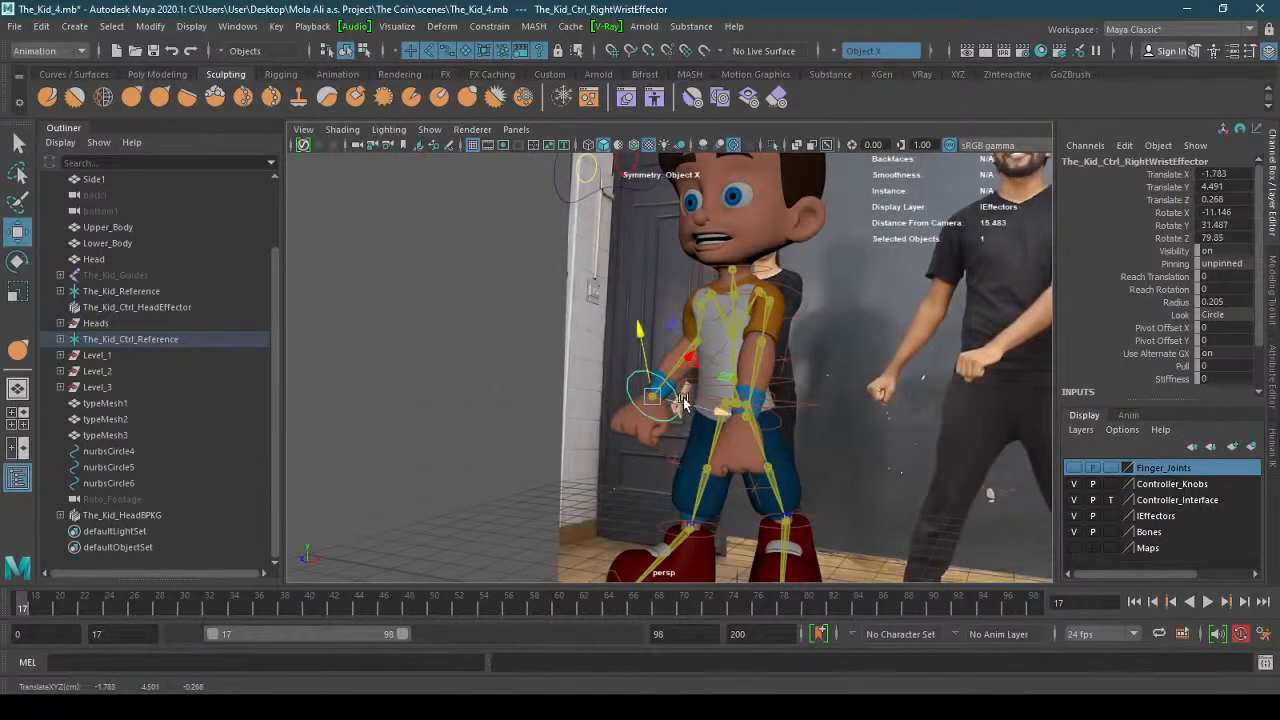
{"action": "left_click_drag", "start_coordinate": [680, 372], "coordinate": [783, 328]}
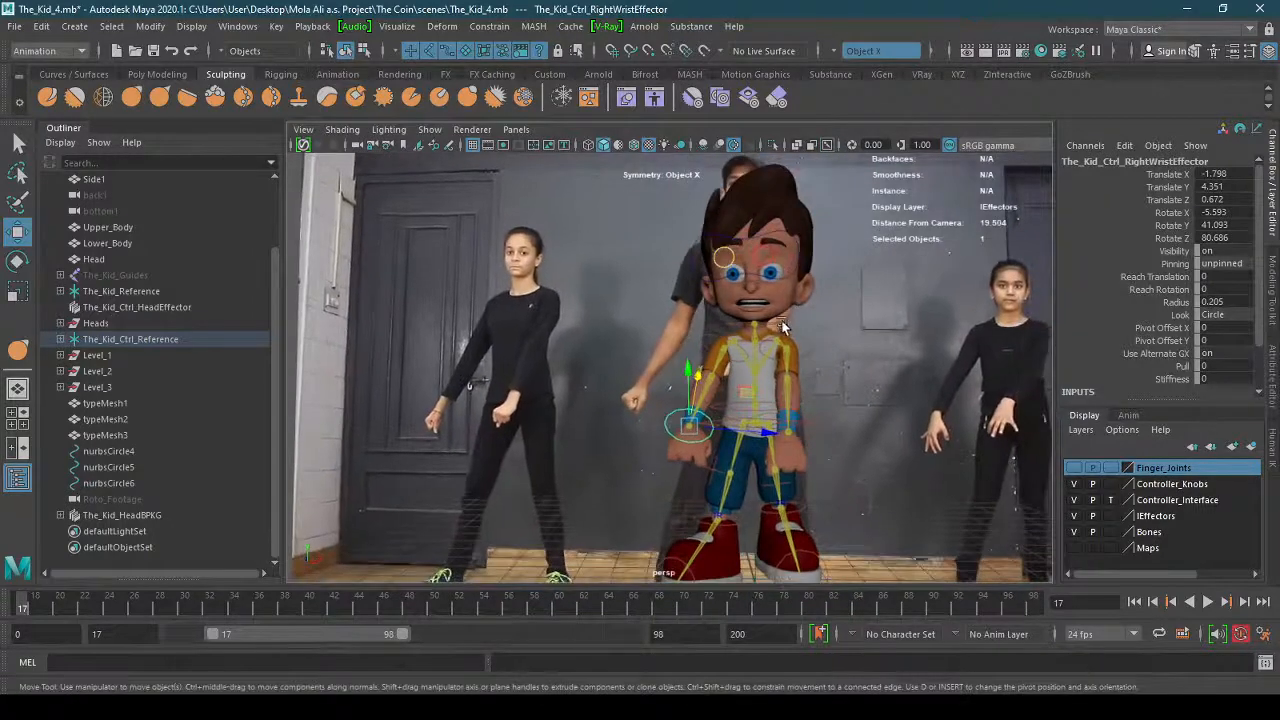
Rotate the head effector to about -2.1, 0.5, 4.6 to tilt the kid's head.
{"action": "left_click", "coordinate": [777, 321]}
{"action": "key", "text": "e"}
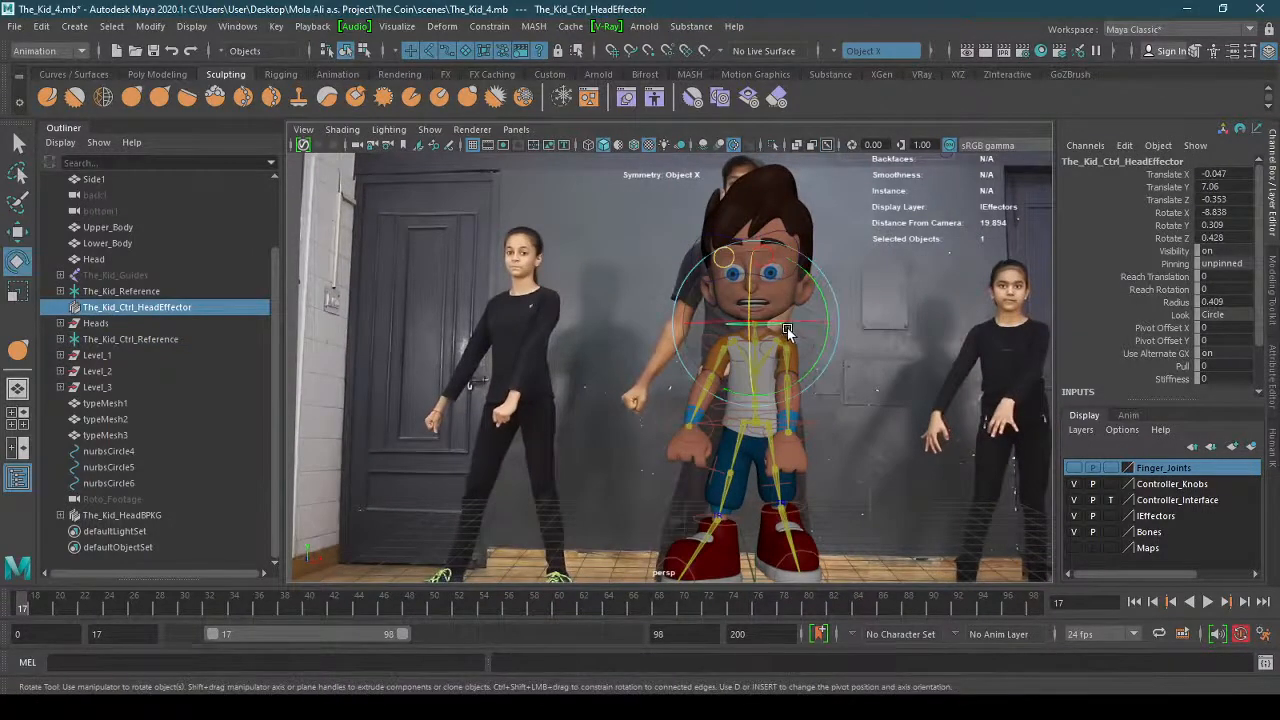
{"action": "left_click_drag", "start_coordinate": [791, 324], "coordinate": [759, 310]}
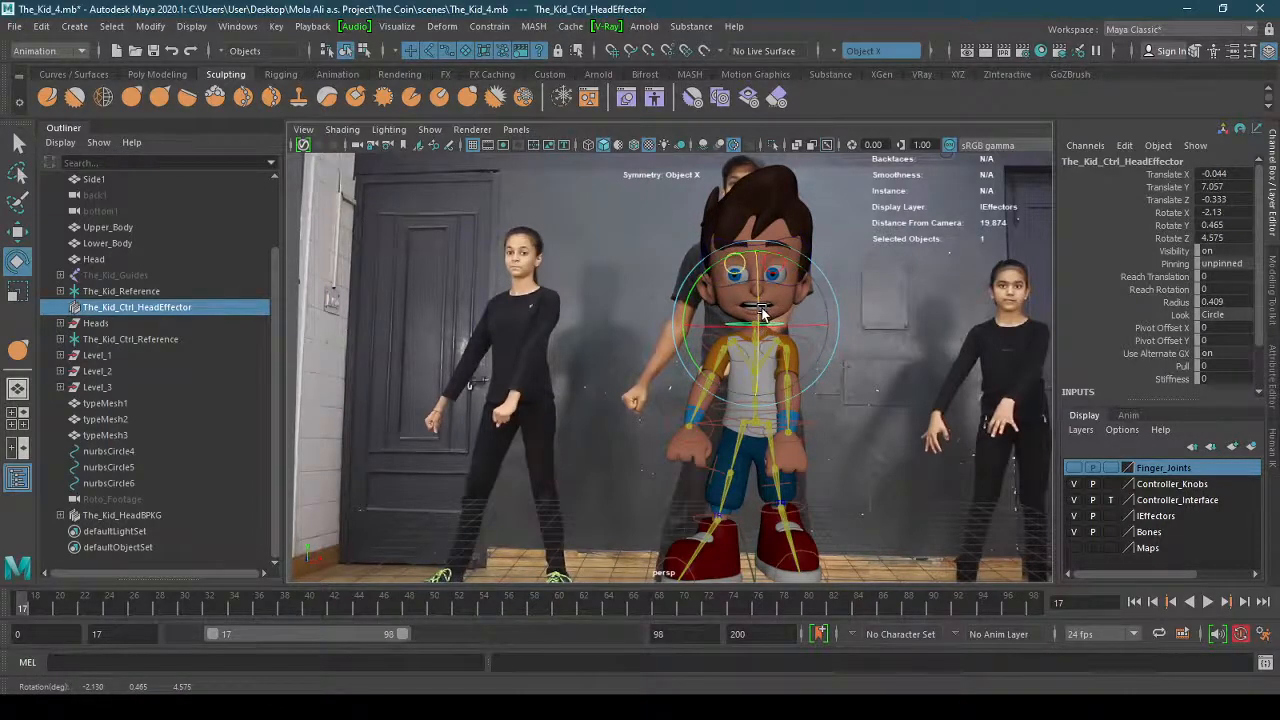
Move the eye aim control nurbsCircle3 to about 0.453, 1.602, 4.016 in front of the kid's face.
{"action": "key", "text": "w"}
{"action": "left_click", "coordinate": [791, 290]}
{"action": "left_click_drag", "start_coordinate": [803, 268], "coordinate": [812, 267]}
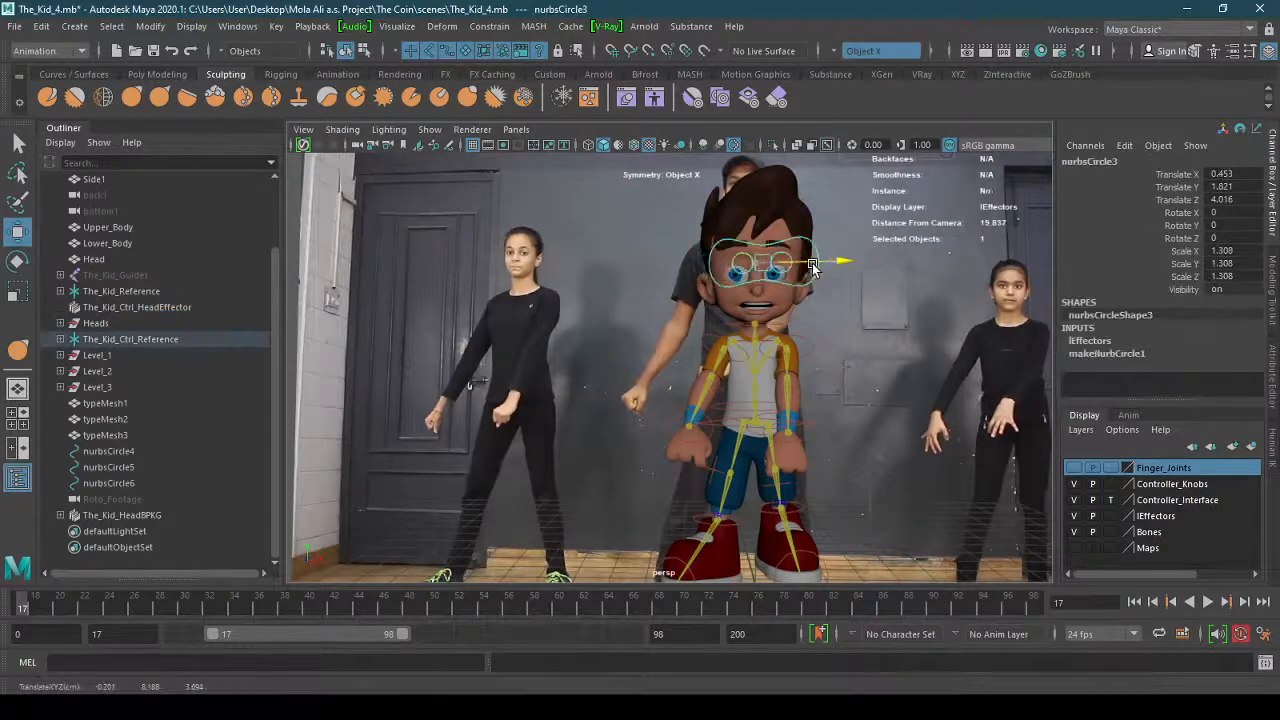
{"action": "left_click_drag", "start_coordinate": [767, 228], "coordinate": [767, 236]}
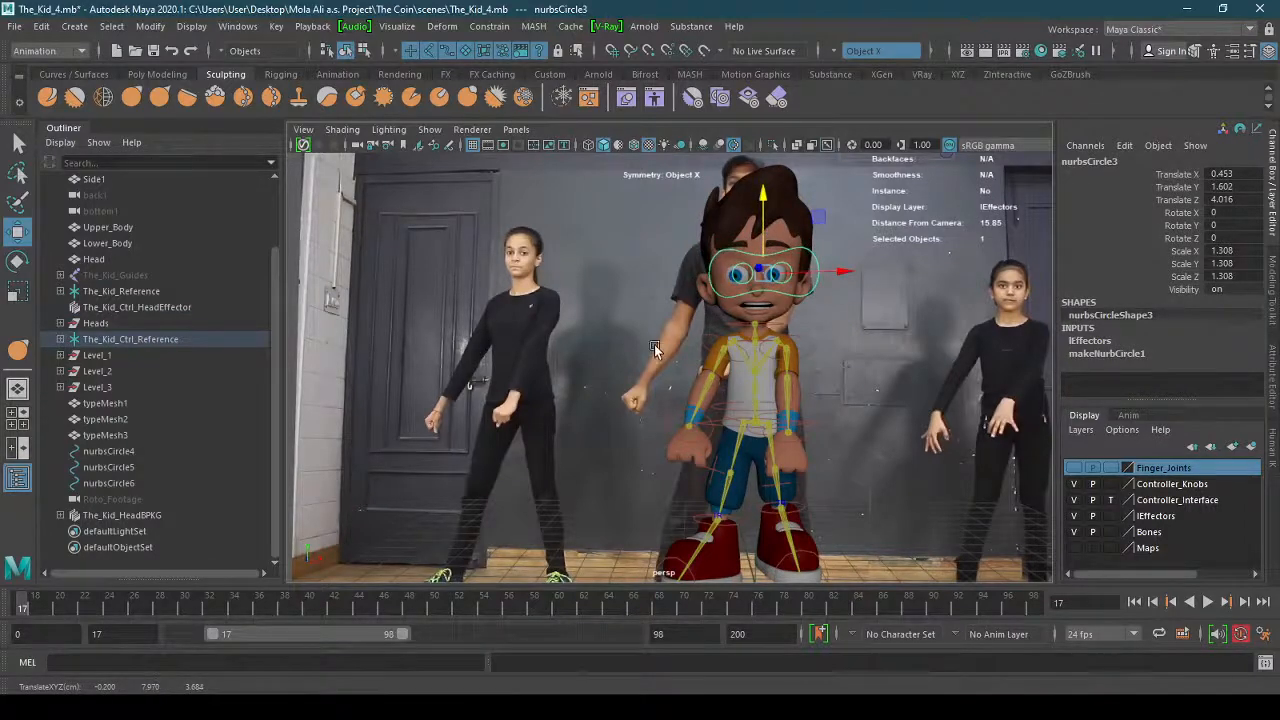
Set keys on both eyes and on the hair at frame 17.
{"action": "left_click_drag", "start_coordinate": [654, 344], "coordinate": [777, 367], "text": "alt"}
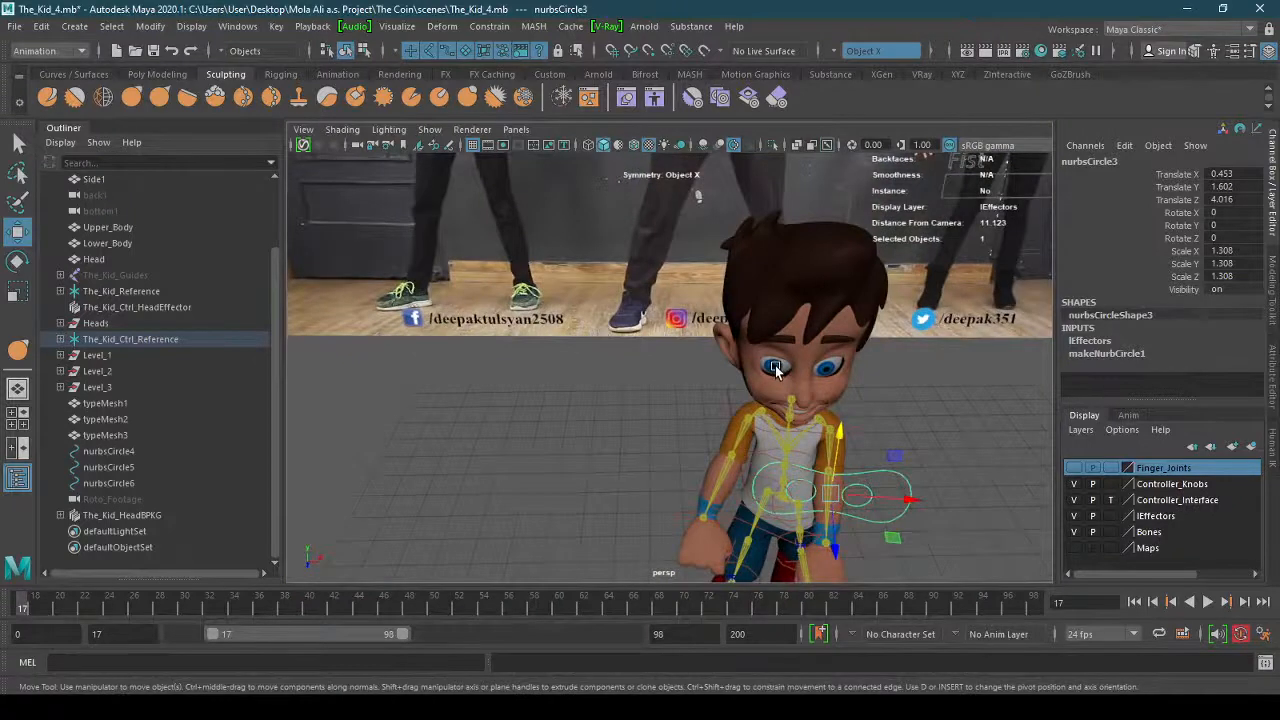
{"action": "left_click", "coordinate": [775, 368]}
{"action": "left_click", "coordinate": [830, 368], "text": "shift"}
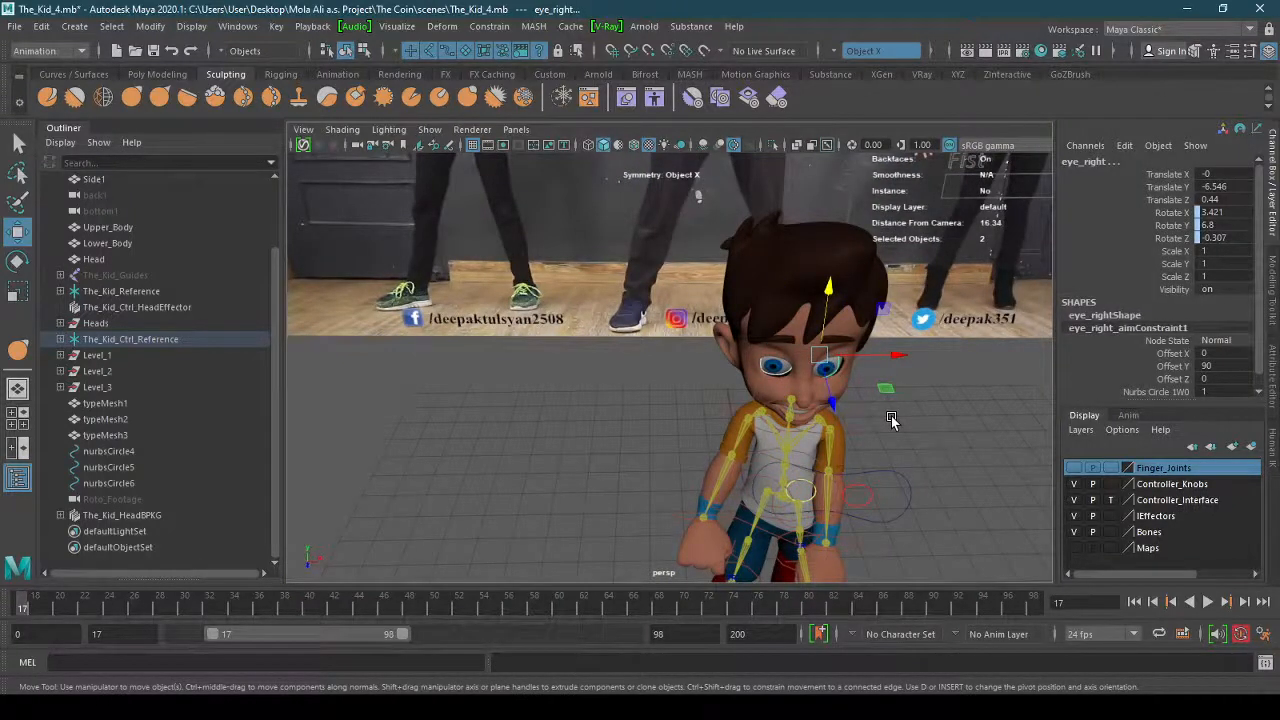
{"action": "key", "text": "s"}
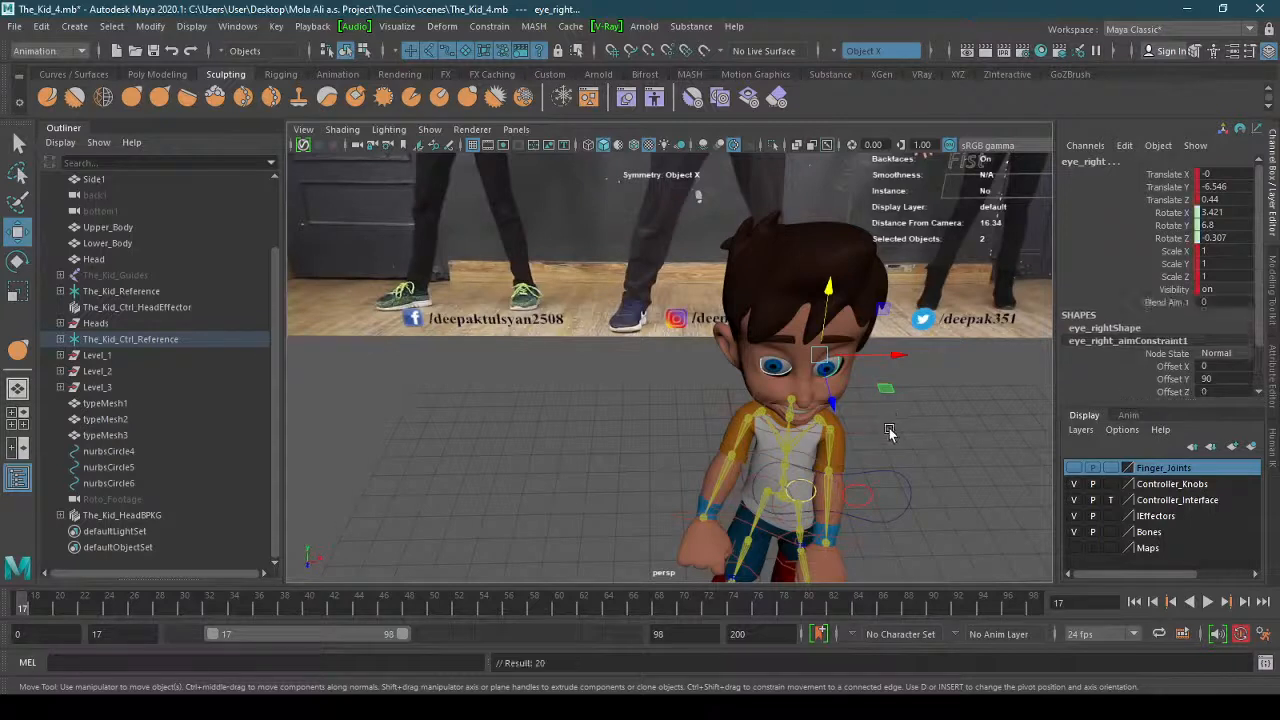
{"action": "left_click", "coordinate": [792, 277]}
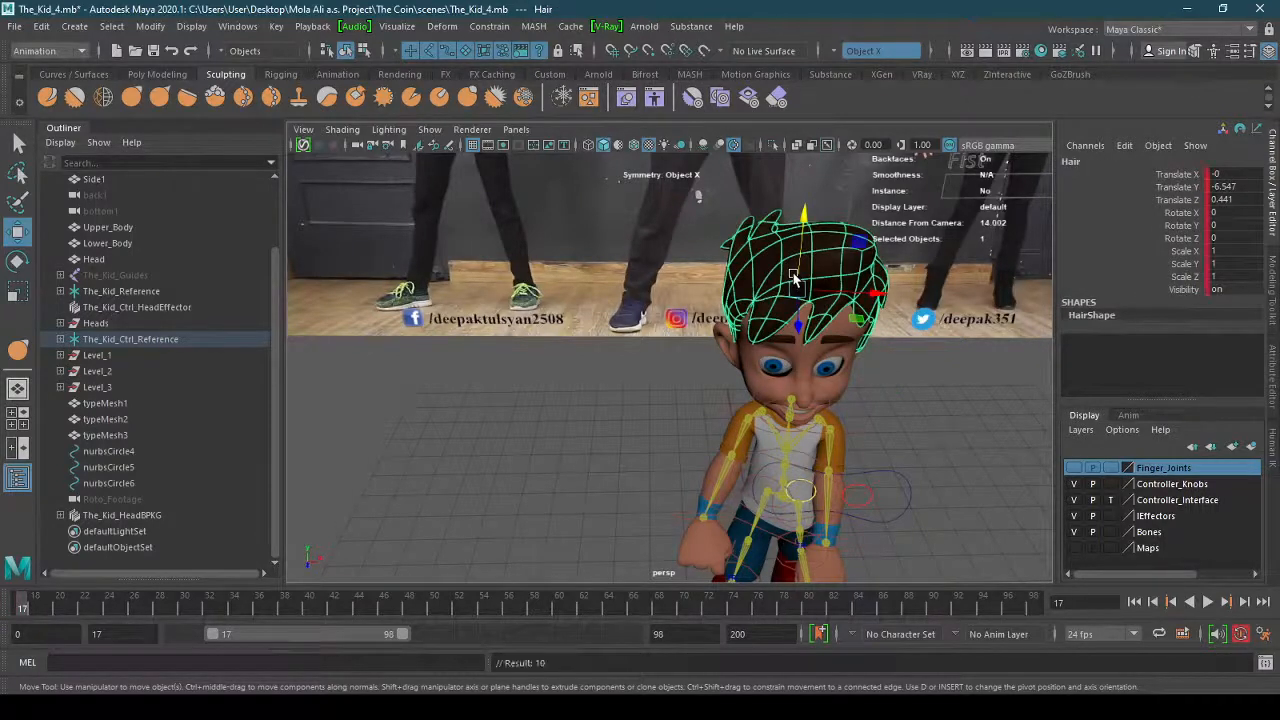
{"action": "scroll", "coordinate": [866, 346], "scroll_direction": "down", "scroll_amount": 5}
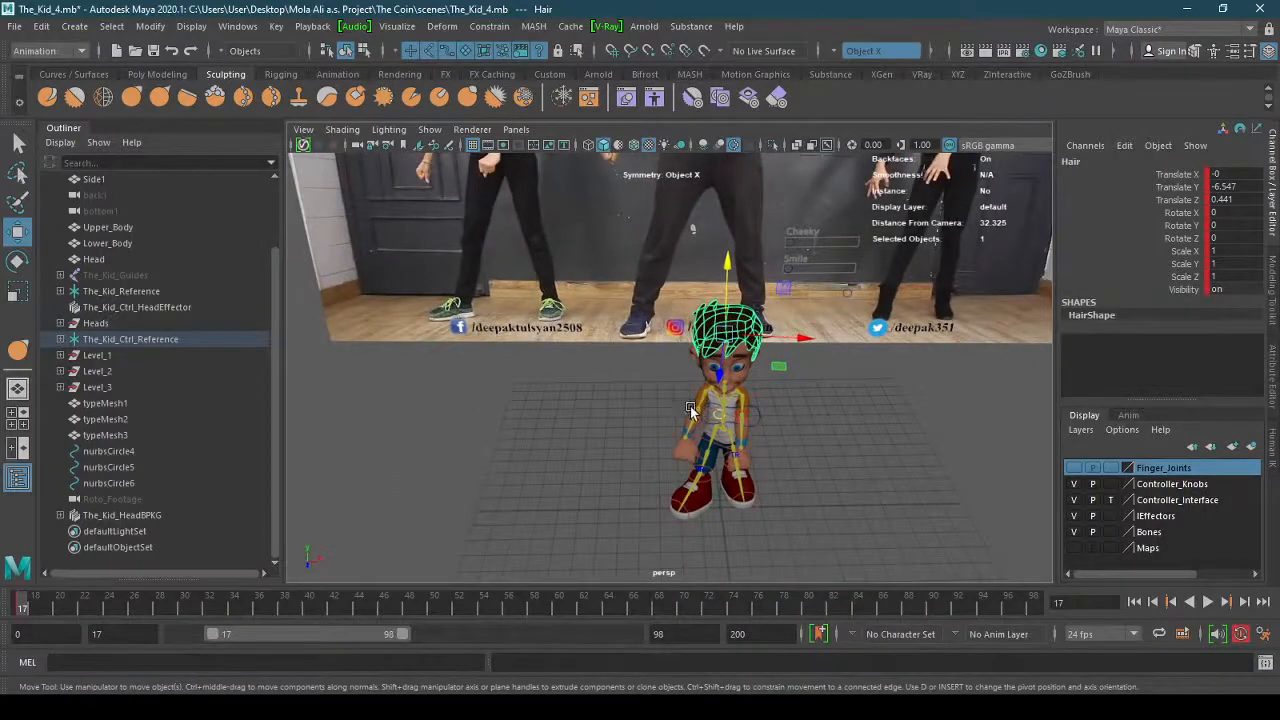
Select all the body effectors together and set a key on them at frame 17.
{"action": "left_click_drag", "start_coordinate": [690, 408], "coordinate": [639, 342], "text": "alt"}
{"action": "left_click_drag", "start_coordinate": [950, 543], "coordinate": [950, 543]}
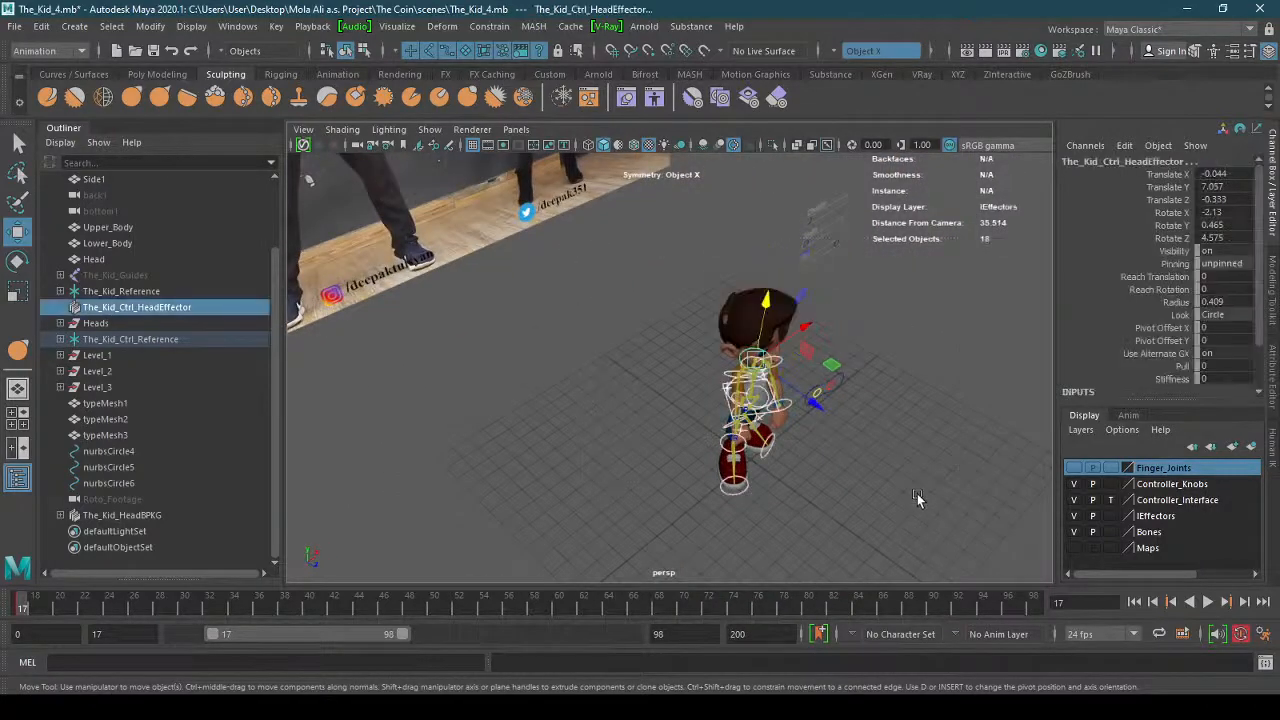
{"action": "left_click_drag", "start_coordinate": [917, 493], "coordinate": [877, 479], "text": "alt"}
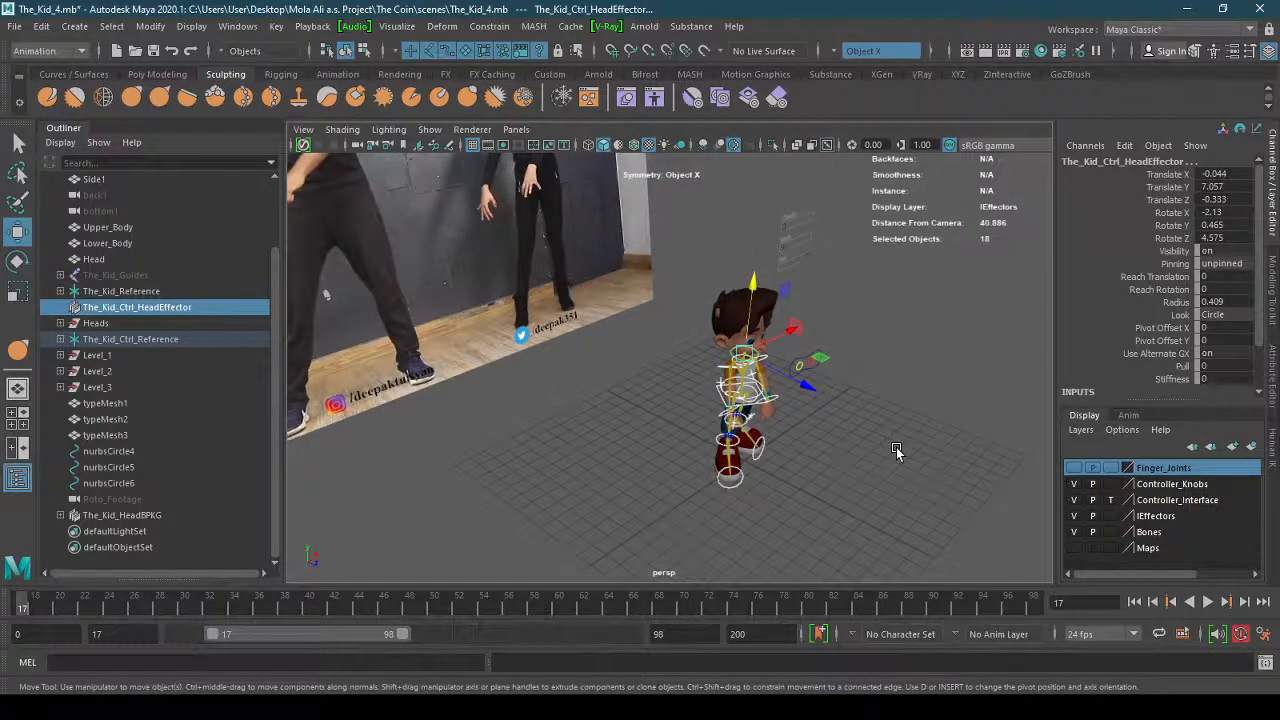
{"action": "left_click_drag", "start_coordinate": [896, 447], "coordinate": [776, 432], "text": "alt"}
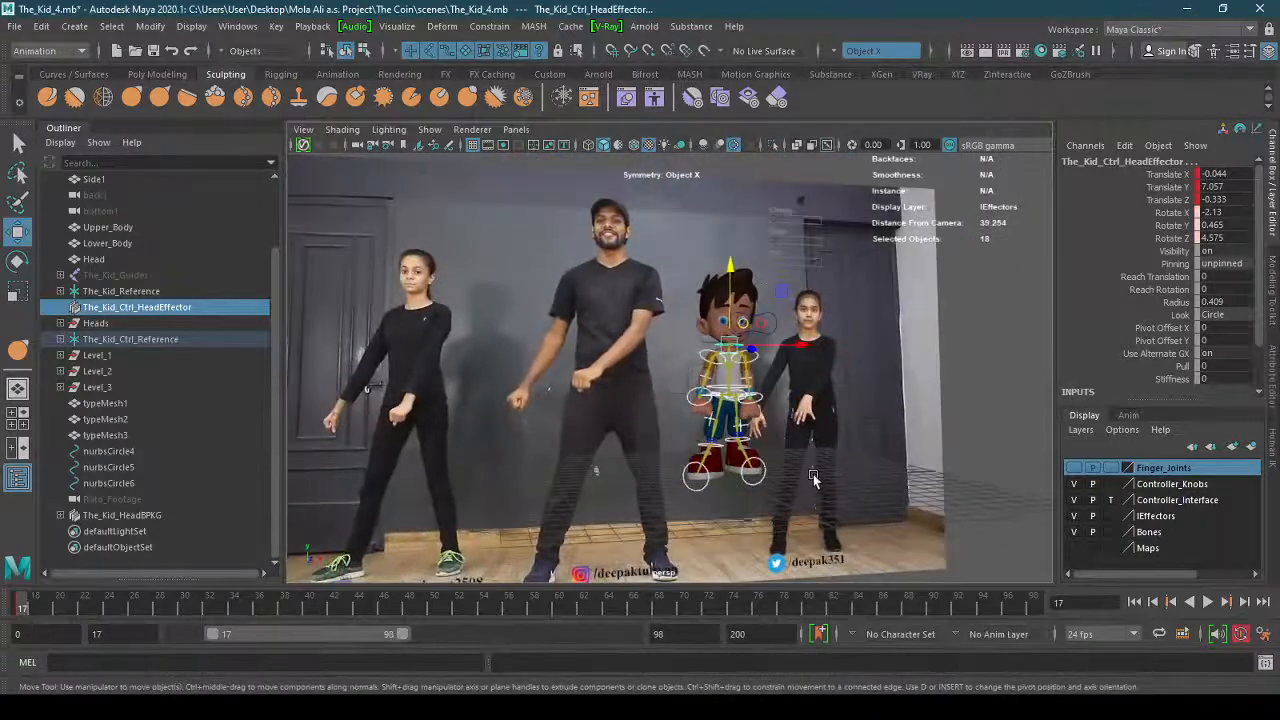
{"action": "right_click_drag", "start_coordinate": [812, 478], "coordinate": [904, 473], "text": "alt"}
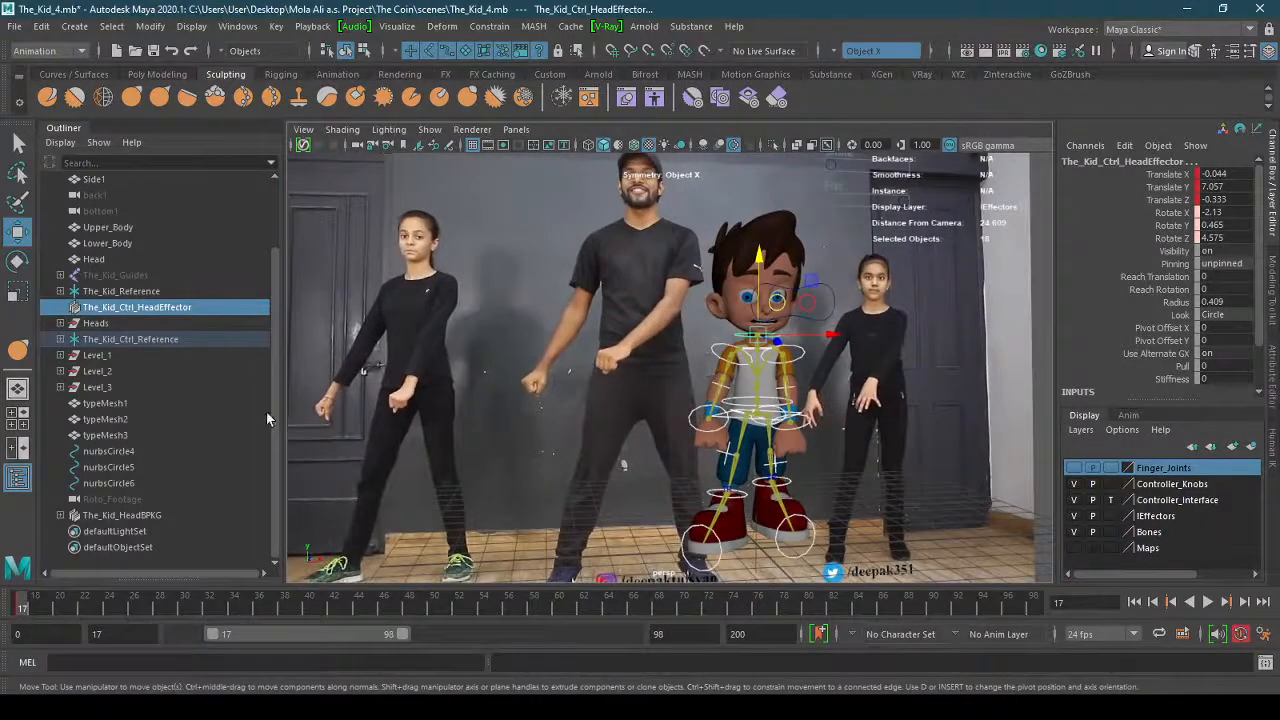
Select everything from The_Kid_Guides through nurbsCircle6, set a key at frame 17, and clear the selection.
{"action": "left_click", "coordinate": [150, 275]}
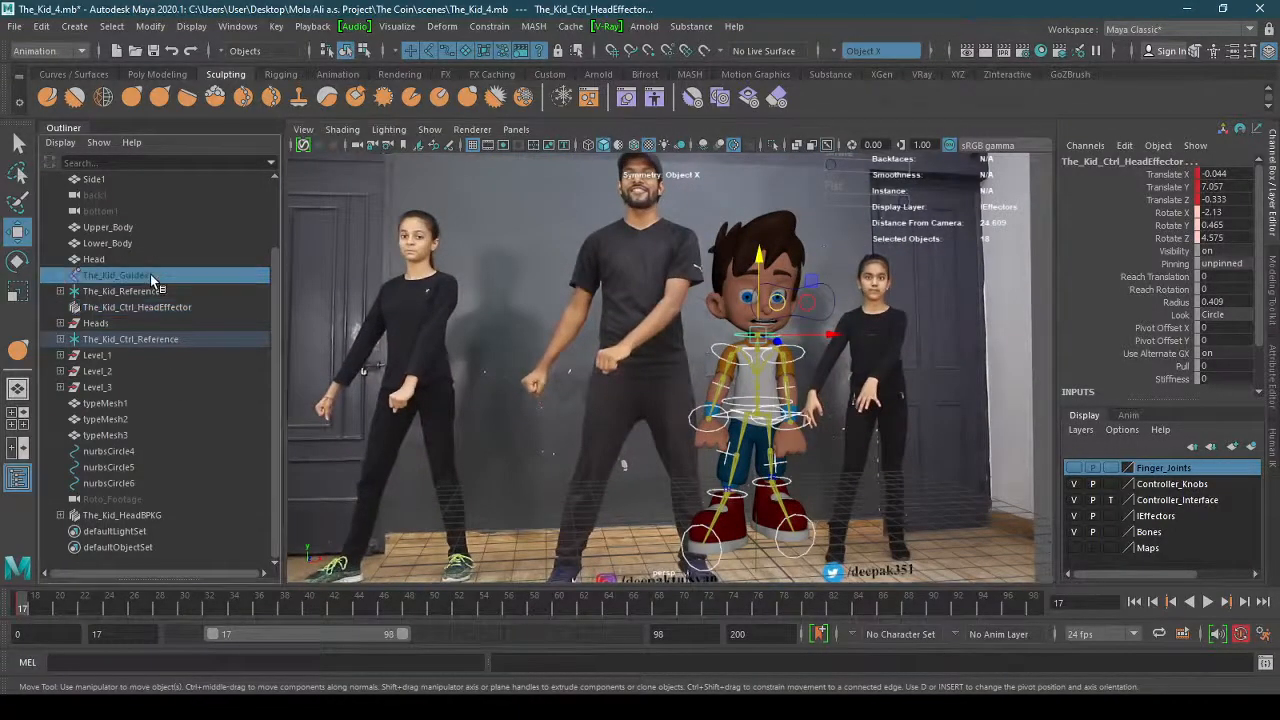
{"action": "left_click", "coordinate": [176, 484], "text": "shift"}
{"action": "right_click_drag", "start_coordinate": [560, 442], "coordinate": [499, 440], "text": "alt"}
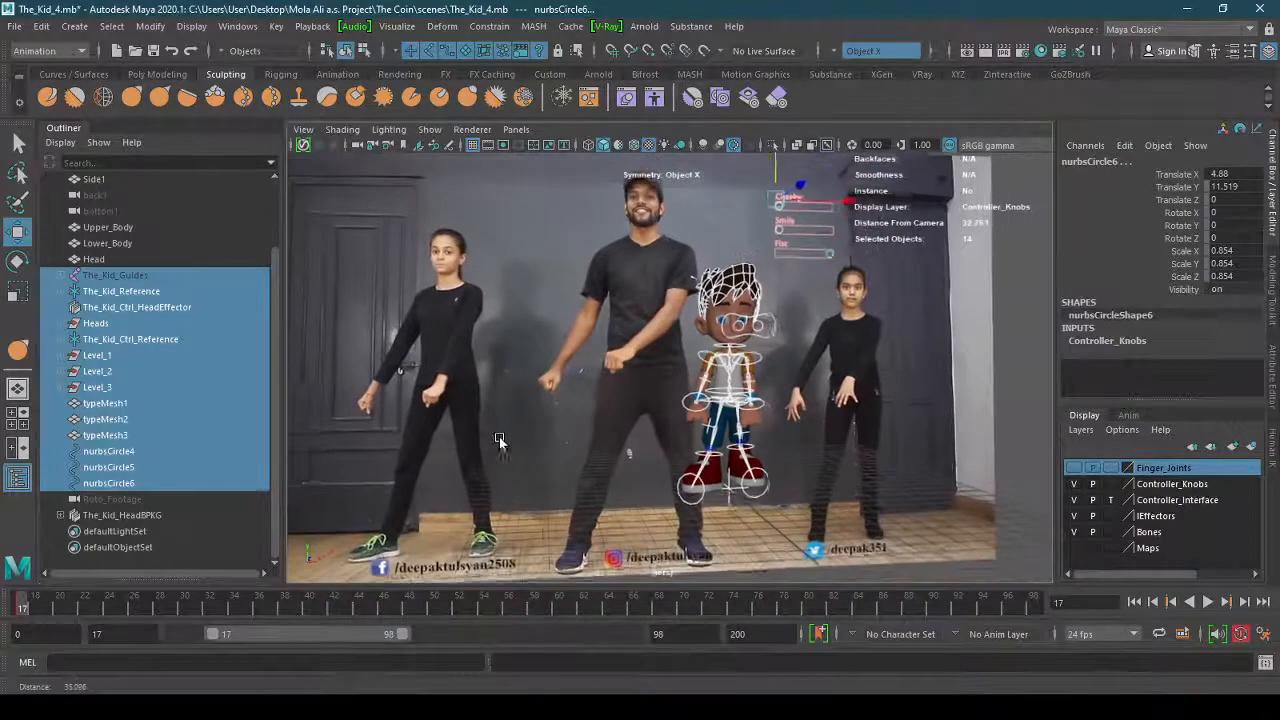
{"action": "left_click_drag", "start_coordinate": [505, 437], "coordinate": [537, 448], "text": "alt"}
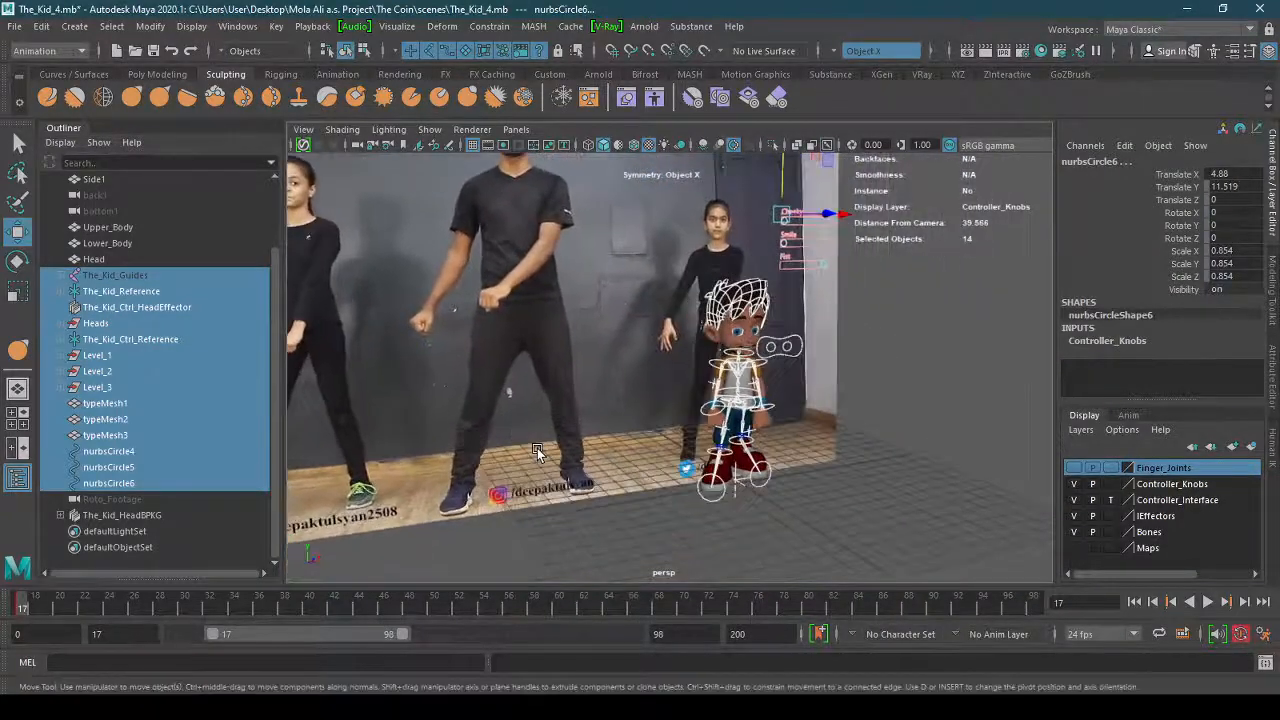
{"action": "key", "text": "s"}
{"action": "left_click", "coordinate": [740, 534]}
Advance the timeline to frame 36 for the next dance pose.
{"action": "left_click_drag", "start_coordinate": [748, 532], "coordinate": [679, 497], "text": "alt"}
{"action": "right_click_drag", "start_coordinate": [679, 497], "coordinate": [770, 485], "text": "alt"}
{"action": "left_click_drag", "start_coordinate": [770, 485], "coordinate": [690, 481], "text": "alt"}
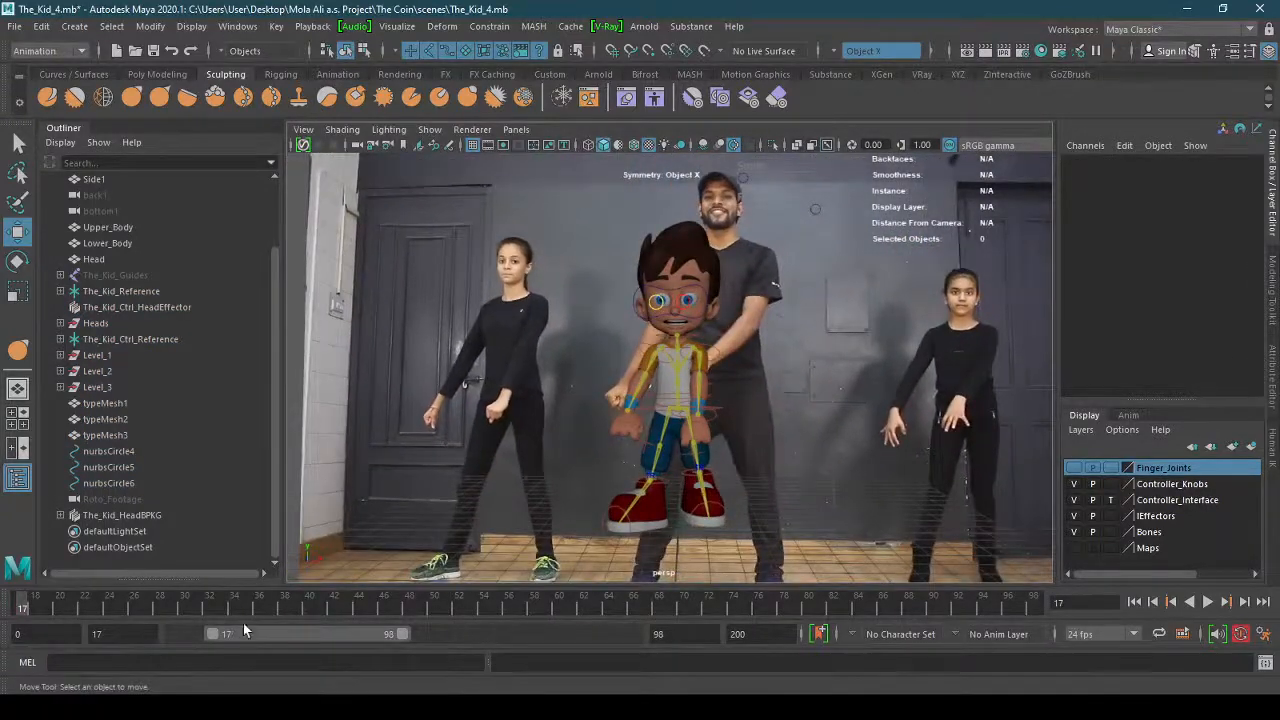
{"action": "mouse_move", "coordinate": [555, 549]}
{"action": "left_mouse_down", "text": "alt"}
{"action": "mouse_move", "coordinate": [545, 544]}
{"action": "mouse_move", "coordinate": [555, 552]}
{"action": "left_mouse_up", "text": "alt"}
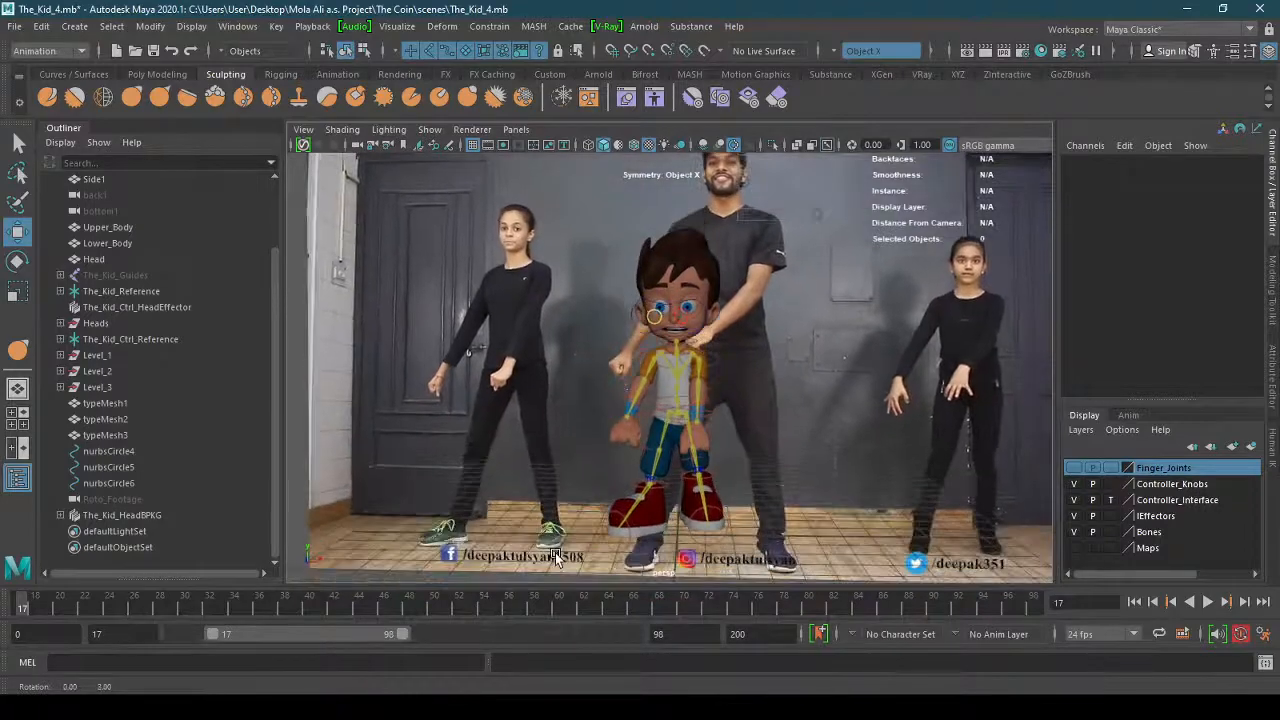
{"action": "left_click_drag", "start_coordinate": [26, 610], "coordinate": [254, 612]}
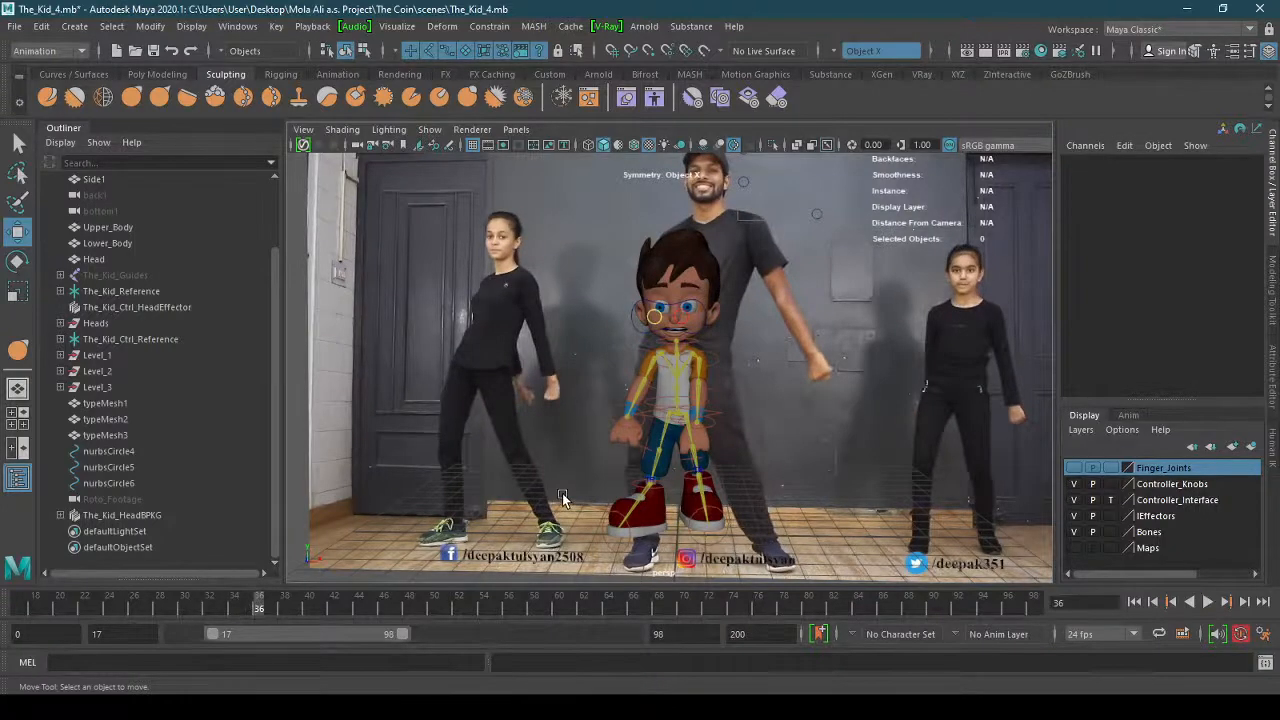
Swing the left arm back at frame 36 by moving the left wrist effector behind the hip.
{"action": "left_click_drag", "start_coordinate": [562, 493], "coordinate": [546, 502], "text": "alt"}
{"action": "scroll", "coordinate": [733, 471], "scroll_direction": "up", "scroll_amount": 4}
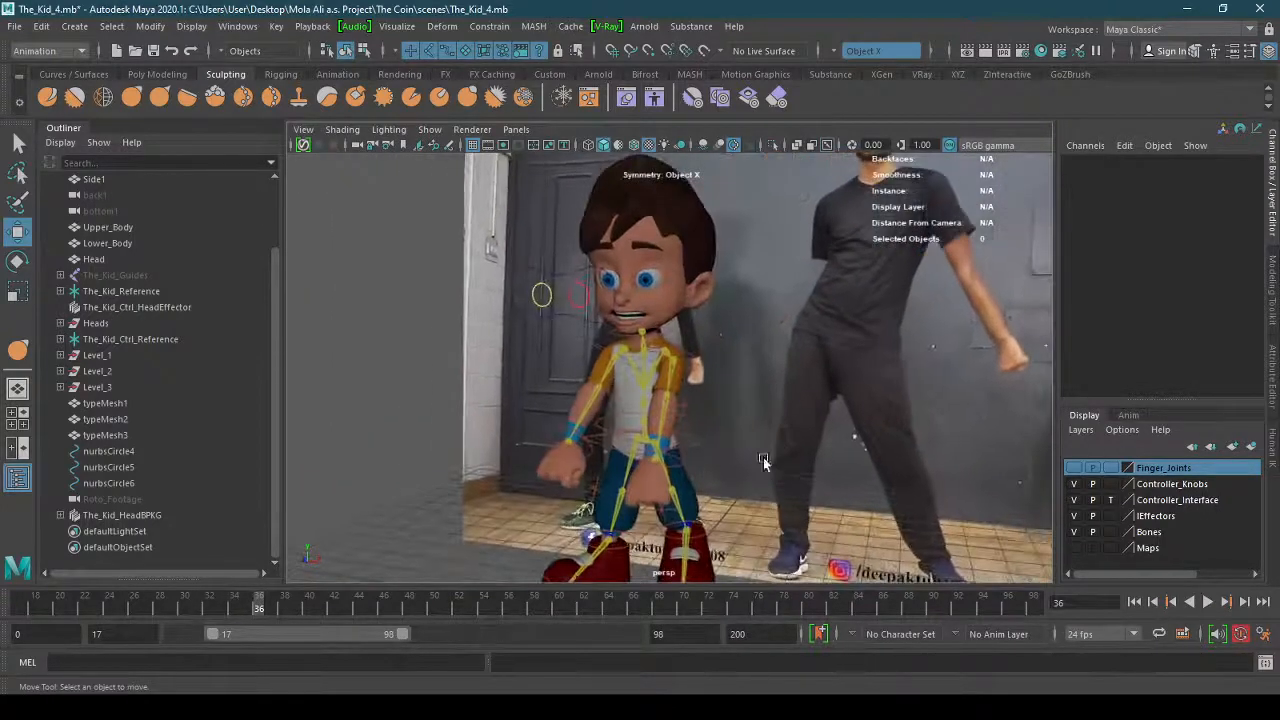
{"action": "left_click", "coordinate": [677, 463]}
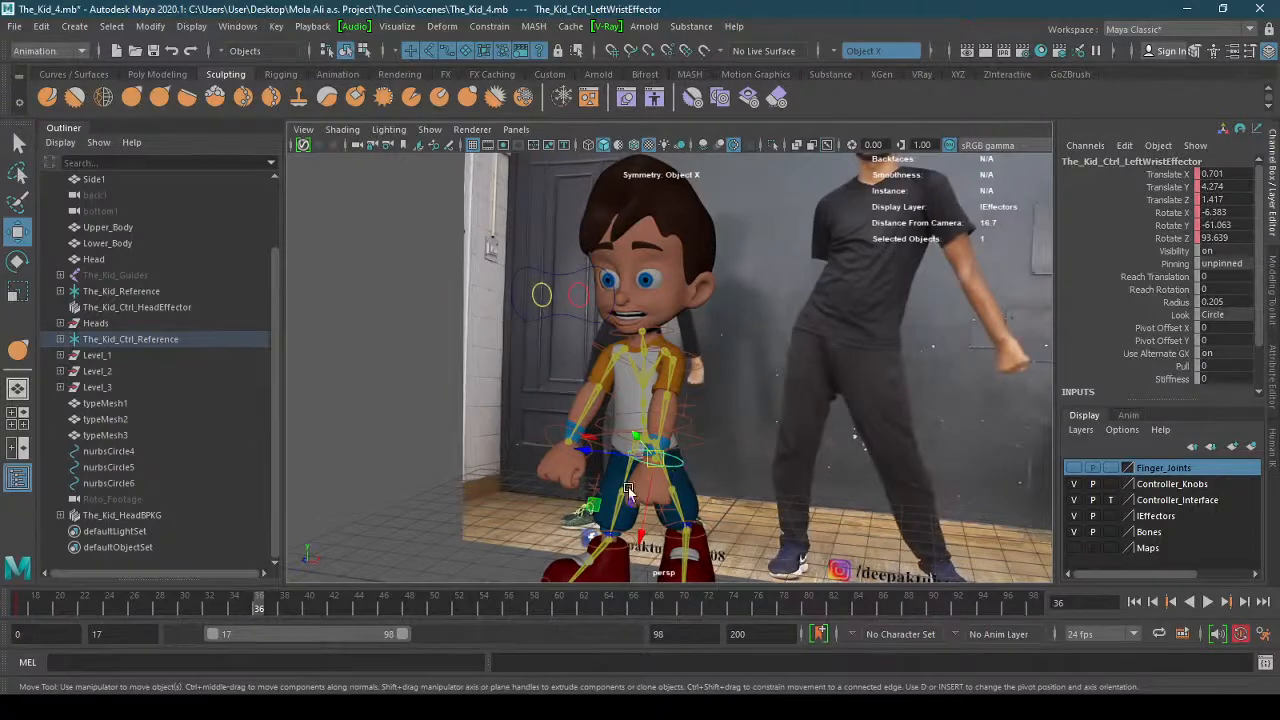
{"action": "left_click_drag", "start_coordinate": [628, 490], "coordinate": [550, 510], "text": "alt"}
{"action": "left_click_drag", "start_coordinate": [528, 468], "coordinate": [843, 472]}
Move the right wrist effector behind the body to about -1.50, 4.57, -1.48 at frame 36.
{"action": "left_click", "coordinate": [728, 488]}
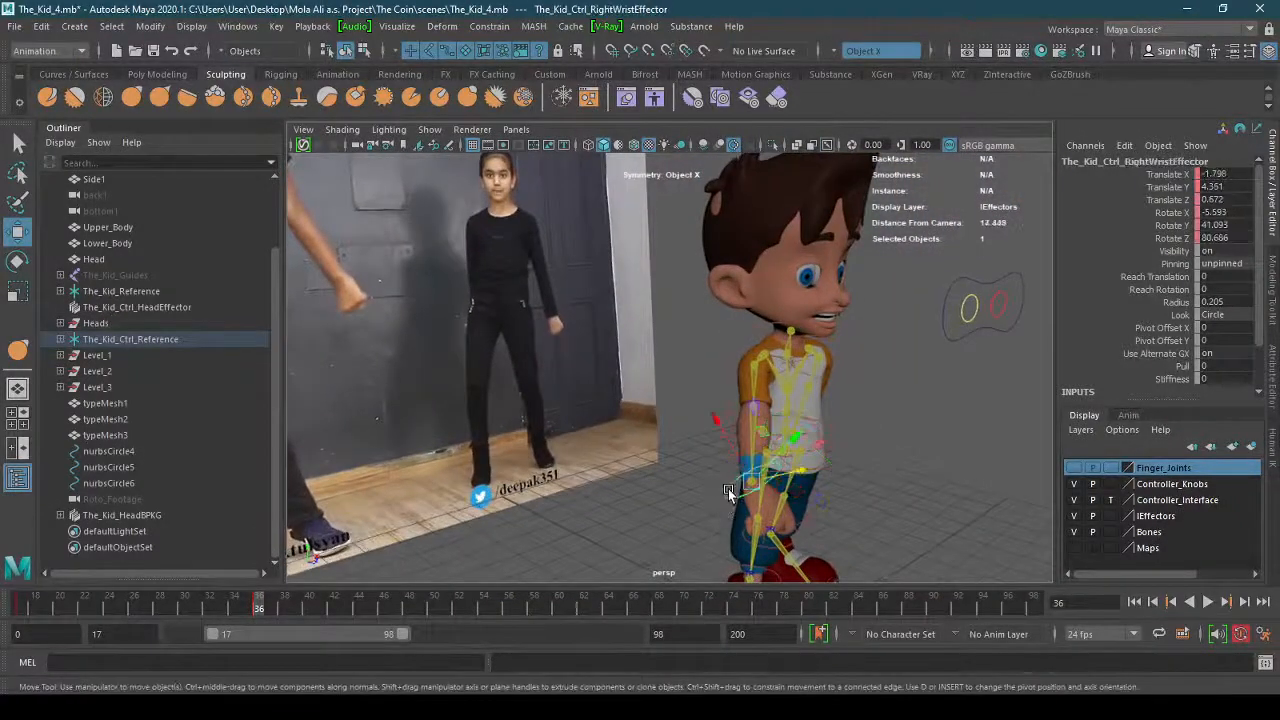
{"action": "left_click_drag", "start_coordinate": [768, 465], "coordinate": [786, 508], "text": "alt"}
{"action": "key", "text": "e"}
{"action": "key", "text": "w"}
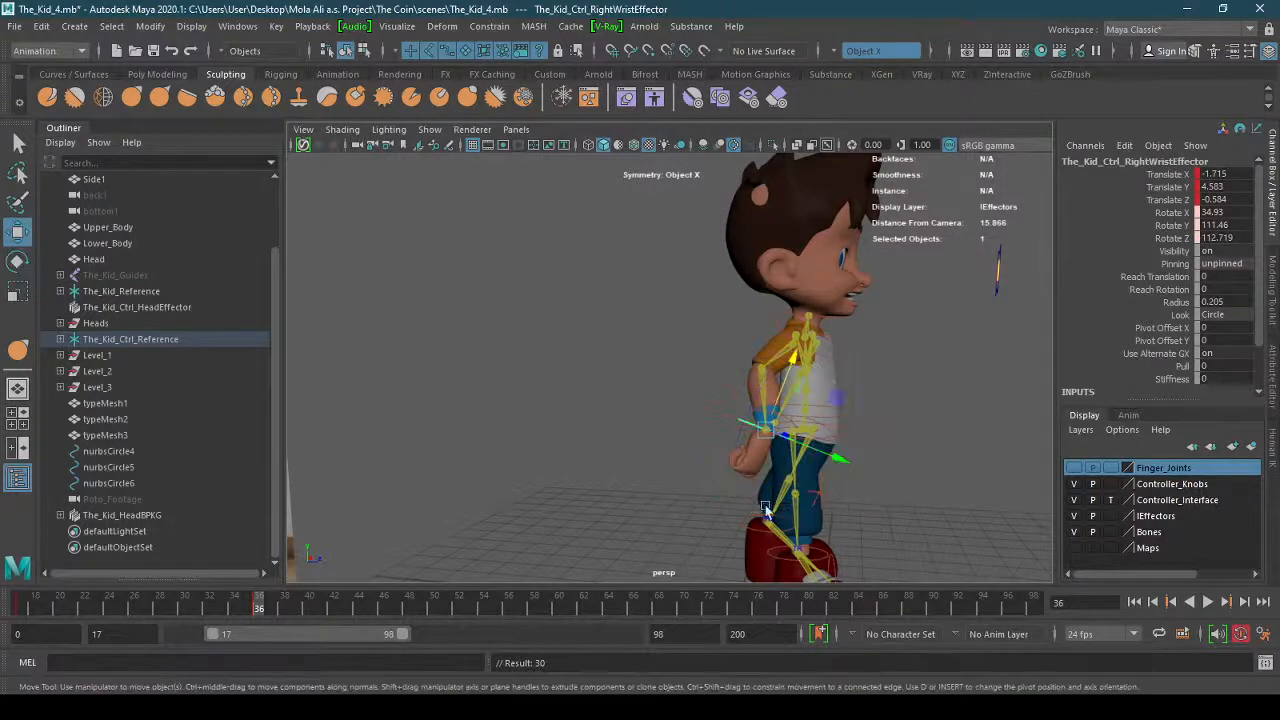
{"action": "left_click_drag", "start_coordinate": [694, 487], "coordinate": [729, 500], "text": "alt"}
{"action": "left_click_drag", "start_coordinate": [836, 455], "coordinate": [772, 393]}
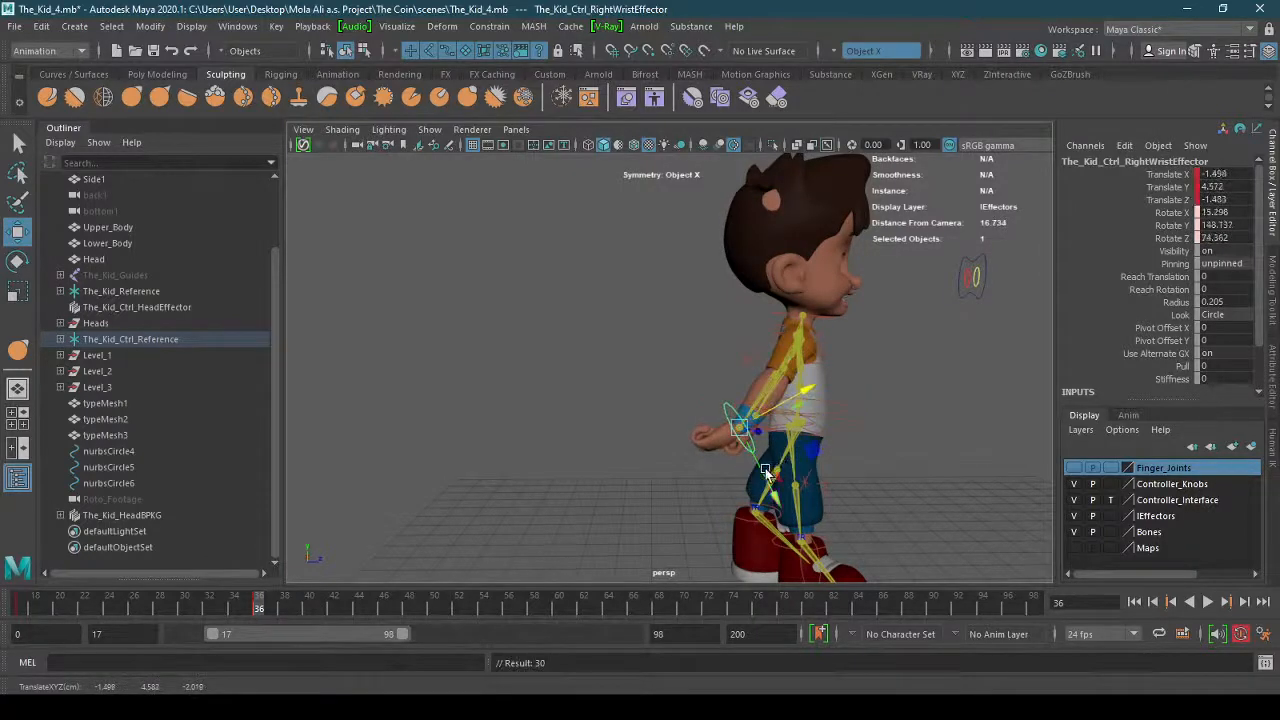
Rotate the right wrist effector to about 21.9, 127, 83.9 to orient the fist behind the body.
{"action": "key", "text": "e"}
{"action": "left_click_drag", "start_coordinate": [791, 477], "coordinate": [616, 522]}
{"action": "key", "text": "w"}
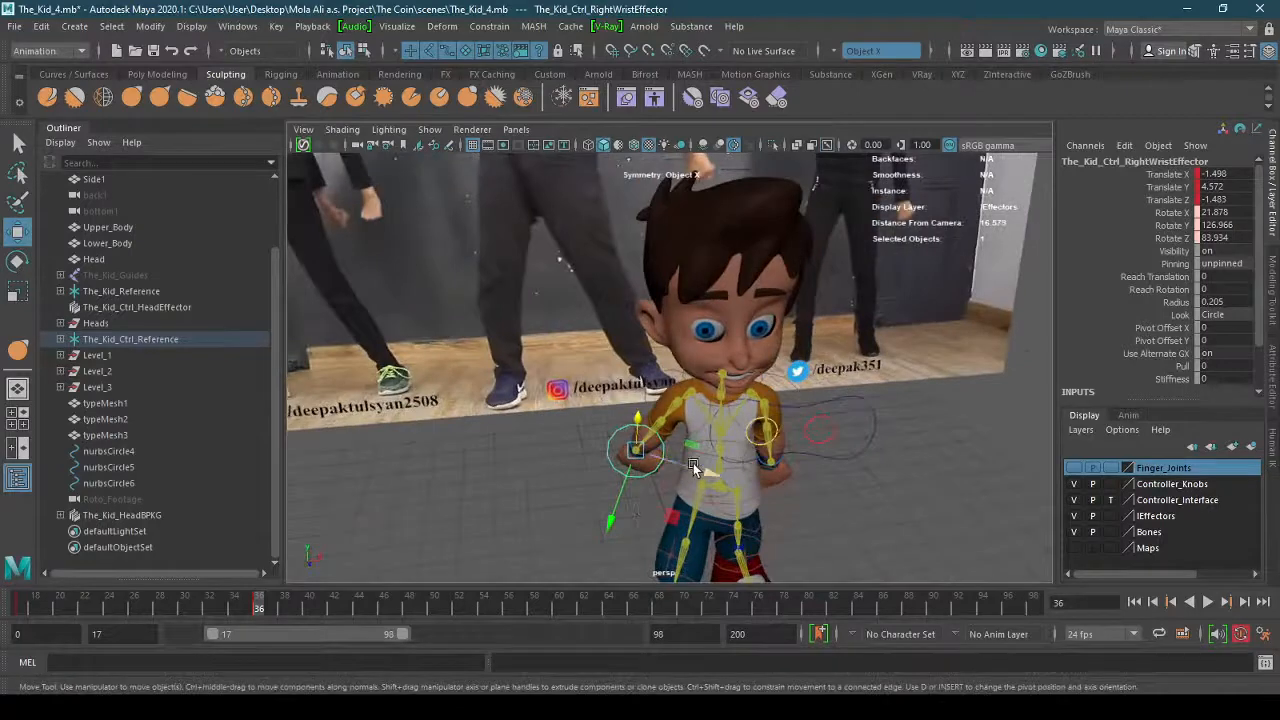
{"action": "left_click_drag", "start_coordinate": [693, 463], "coordinate": [600, 462]}
Shift the hips effector forward and sideways to about -0.302, 4.392, 0.51 at frame 36.
{"action": "left_click", "coordinate": [543, 448]}
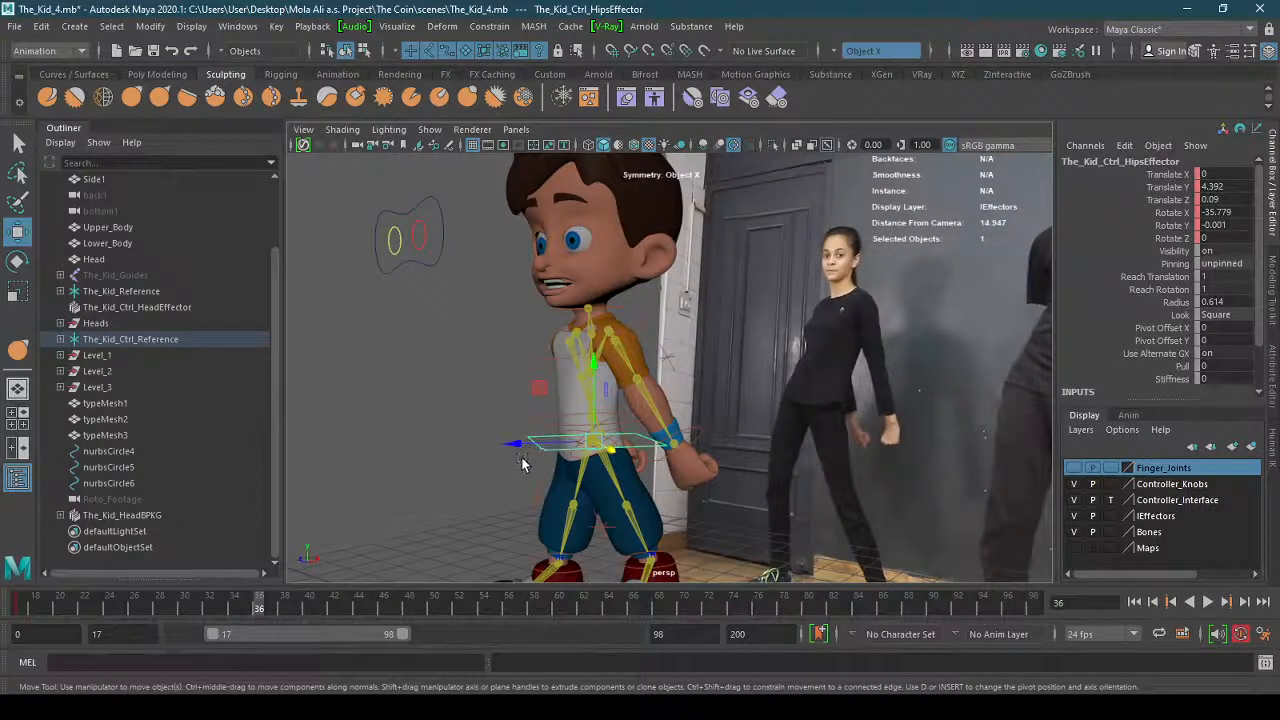
{"action": "left_click_drag", "start_coordinate": [521, 463], "coordinate": [492, 448]}
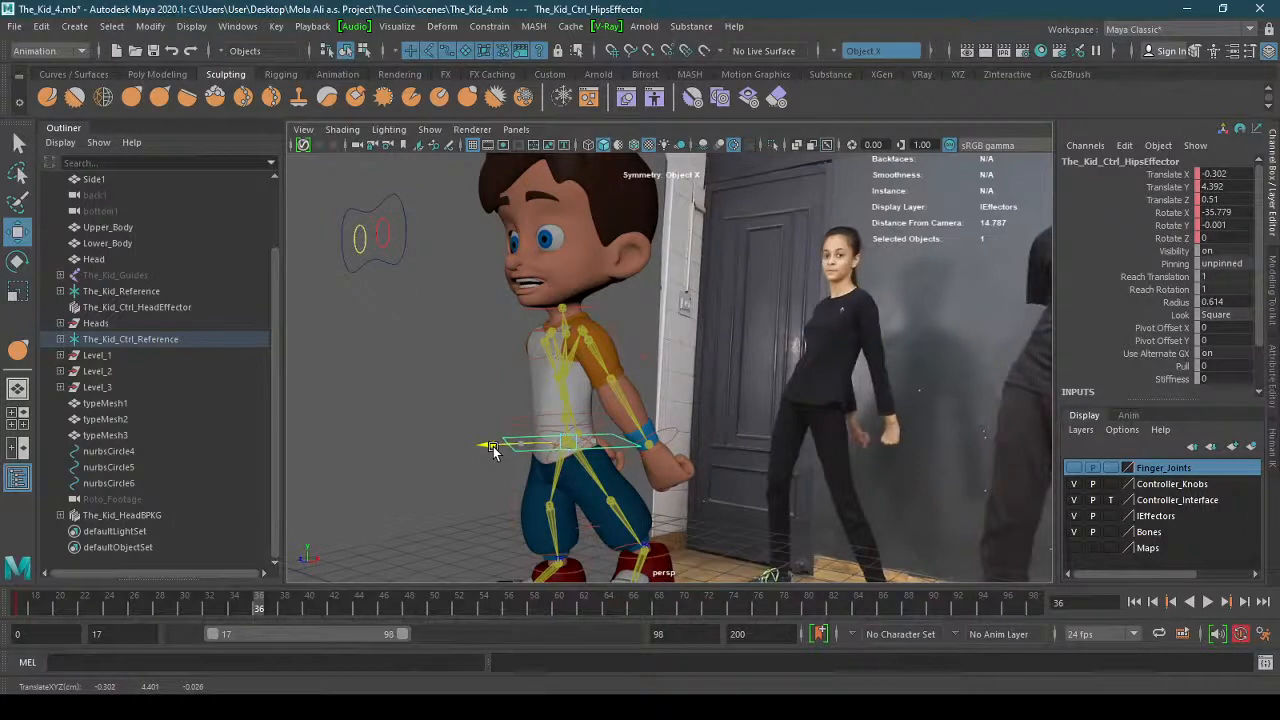
Rotate the chest origin effector to about -29.1, 0.95, 1.62 at frame 36.
{"action": "left_click", "coordinate": [526, 416]}
{"action": "key", "text": "e"}
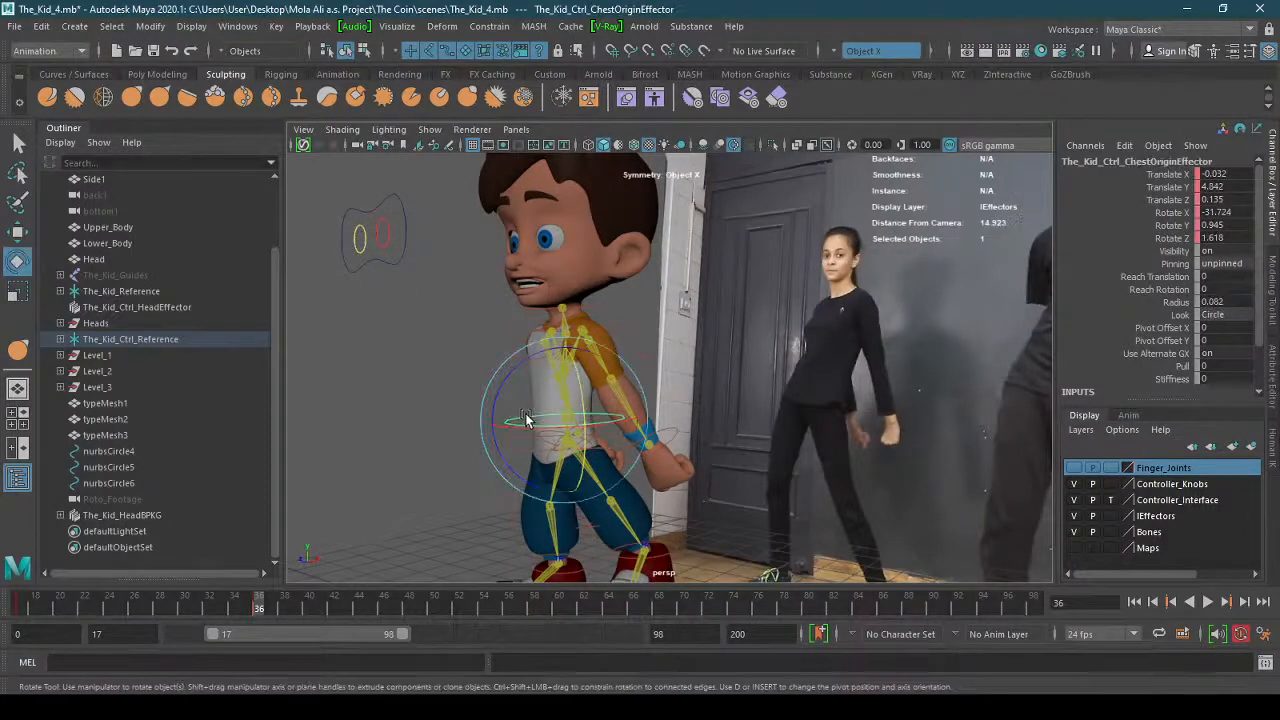
{"action": "left_click_drag", "start_coordinate": [518, 380], "coordinate": [550, 360]}
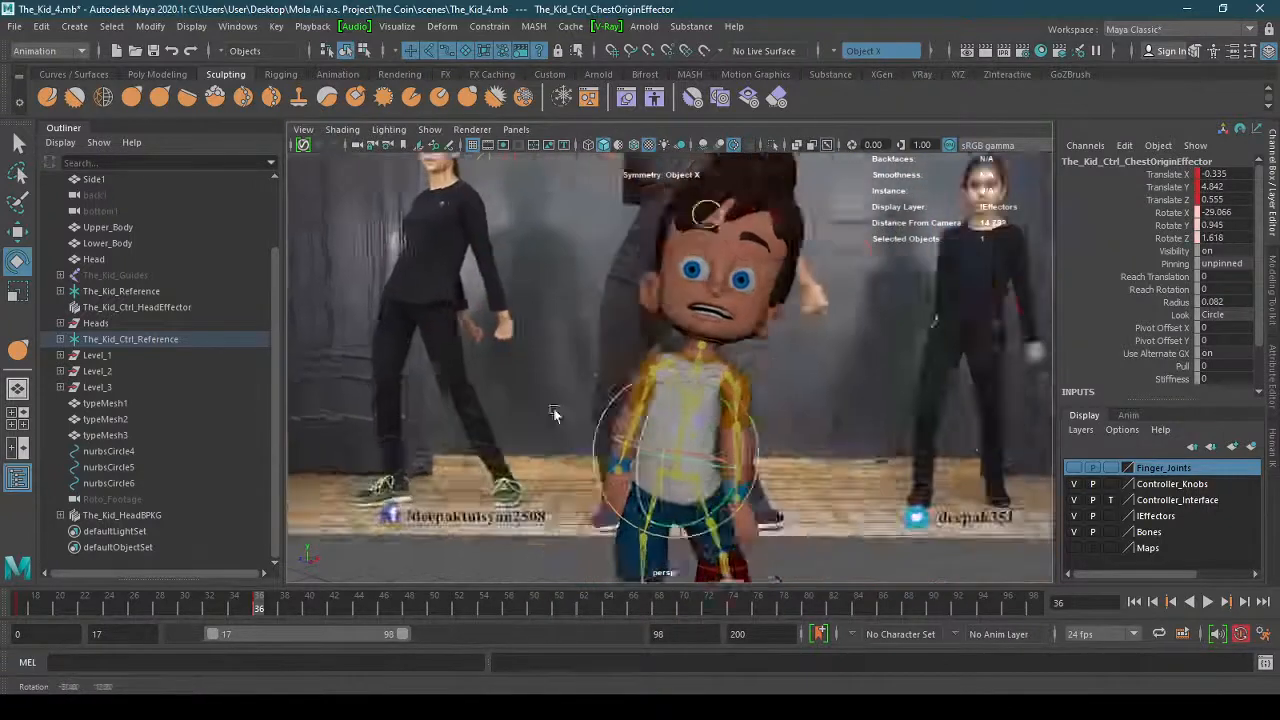
Rotate the left shoulder effector to about 82.2, 59, 58.9 at frame 36.
{"action": "left_click_drag", "start_coordinate": [556, 414], "coordinate": [833, 430], "text": "alt"}
{"action": "left_click", "coordinate": [918, 390]}
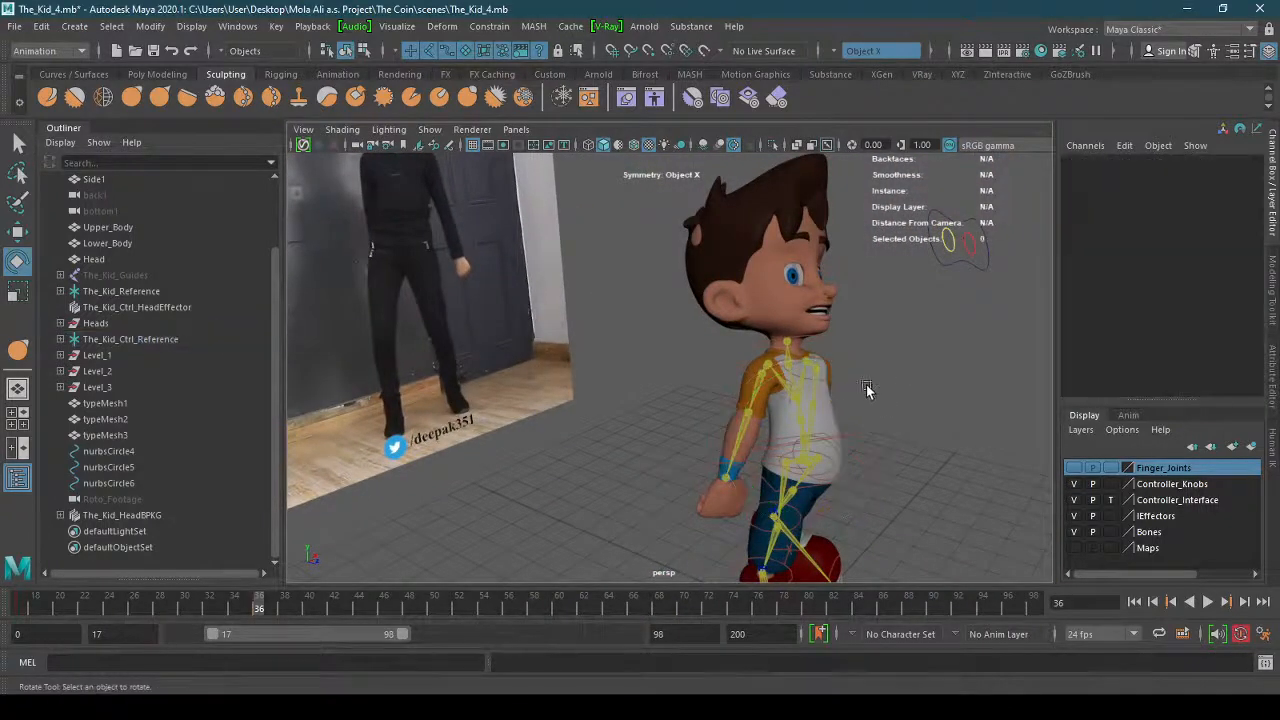
{"action": "left_click", "coordinate": [840, 381]}
{"action": "left_click_drag", "start_coordinate": [840, 381], "coordinate": [868, 371]}
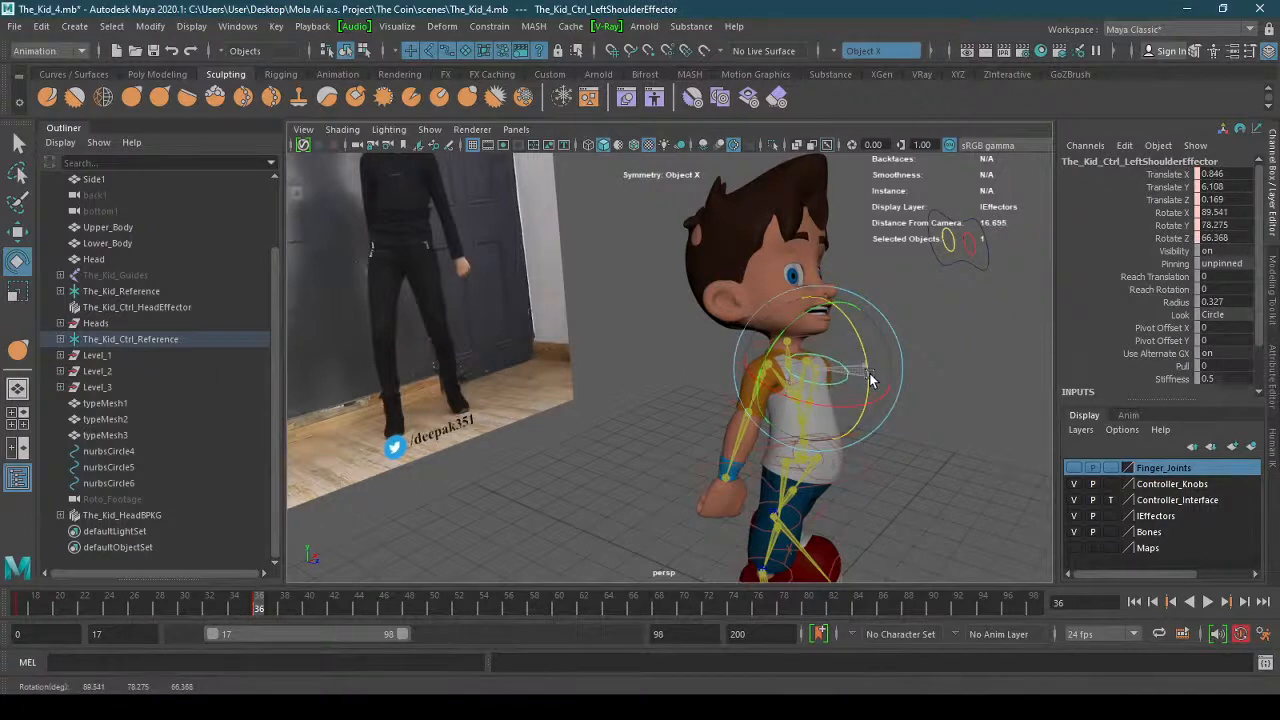
{"action": "key", "text": "ctrl+z"}
{"action": "left_click_drag", "start_coordinate": [676, 362], "coordinate": [741, 366], "text": "alt"}
{"action": "right_click_drag", "start_coordinate": [741, 366], "coordinate": [806, 331], "text": "alt"}
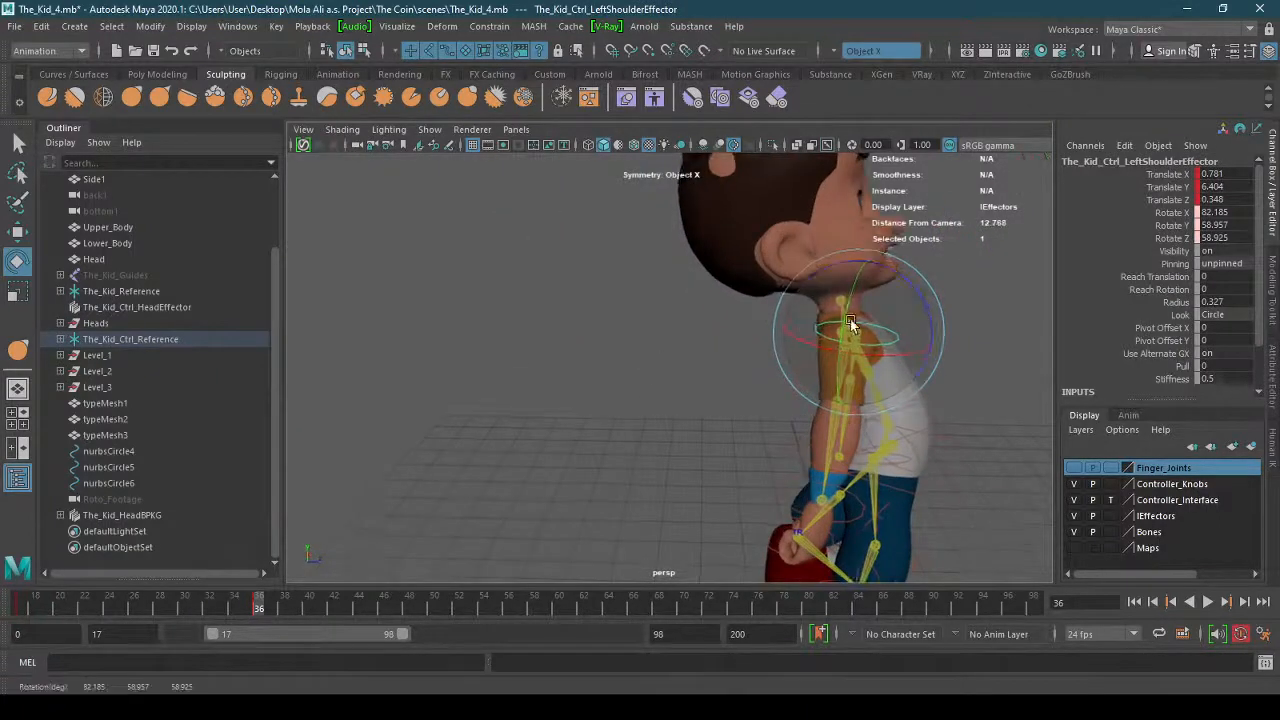
Turn and straighten the head effector to about -14.4, 0.18, 0 at frame 36.
{"action": "key", "text": "q"}
{"action": "left_click", "coordinate": [815, 315]}
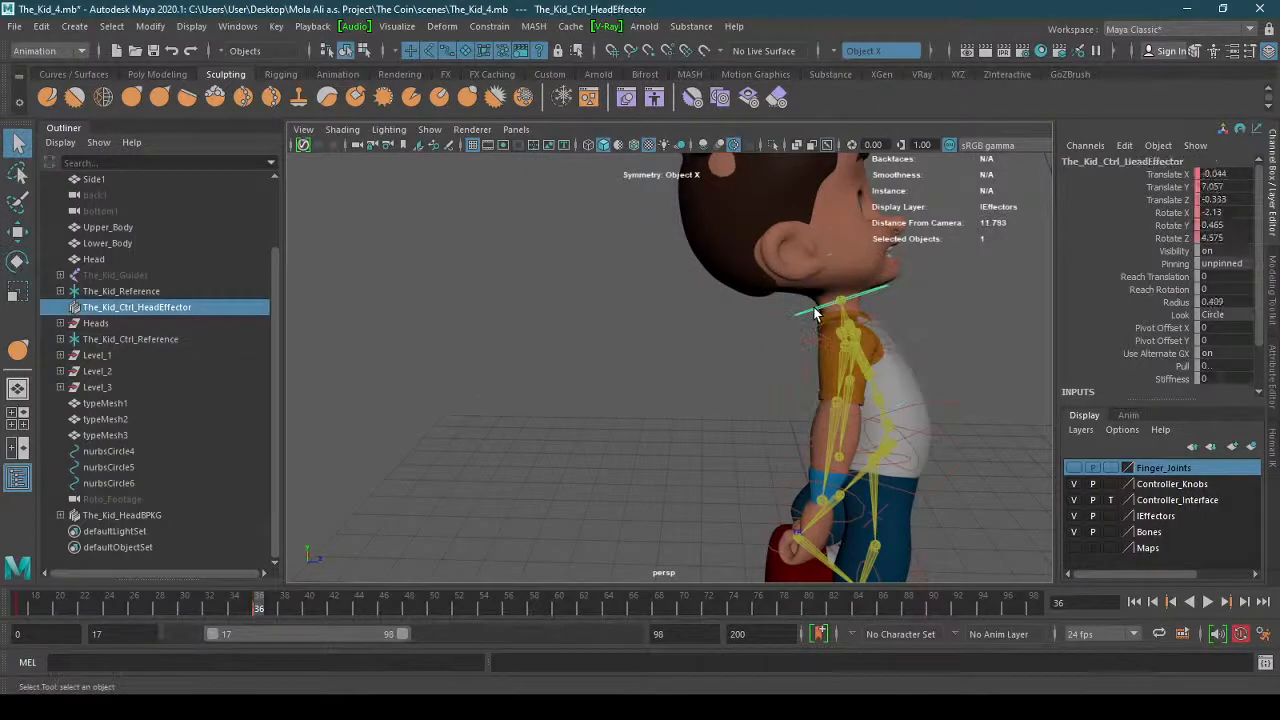
{"action": "key", "text": "e"}
{"action": "left_click_drag", "start_coordinate": [905, 320], "coordinate": [748, 356], "text": "alt"}
{"action": "scroll", "coordinate": [705, 330], "scroll_direction": "down", "scroll_amount": 5}
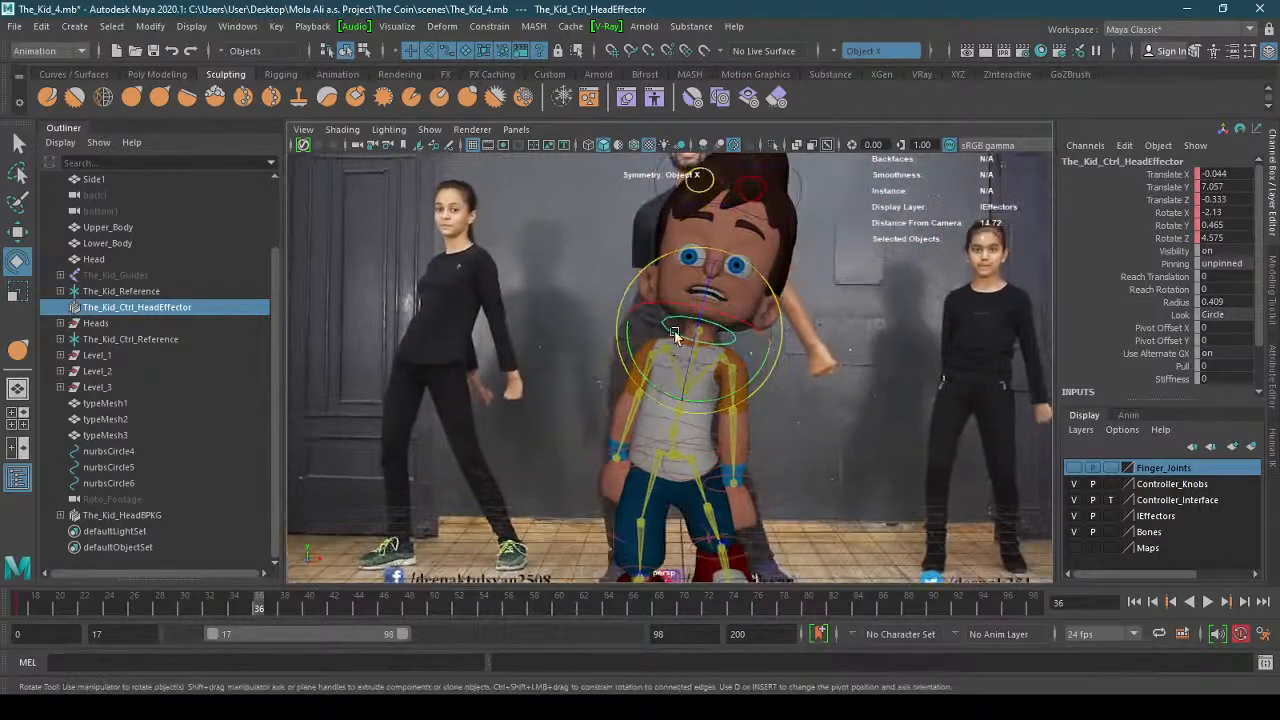
{"action": "left_click_drag", "start_coordinate": [627, 343], "coordinate": [688, 312]}
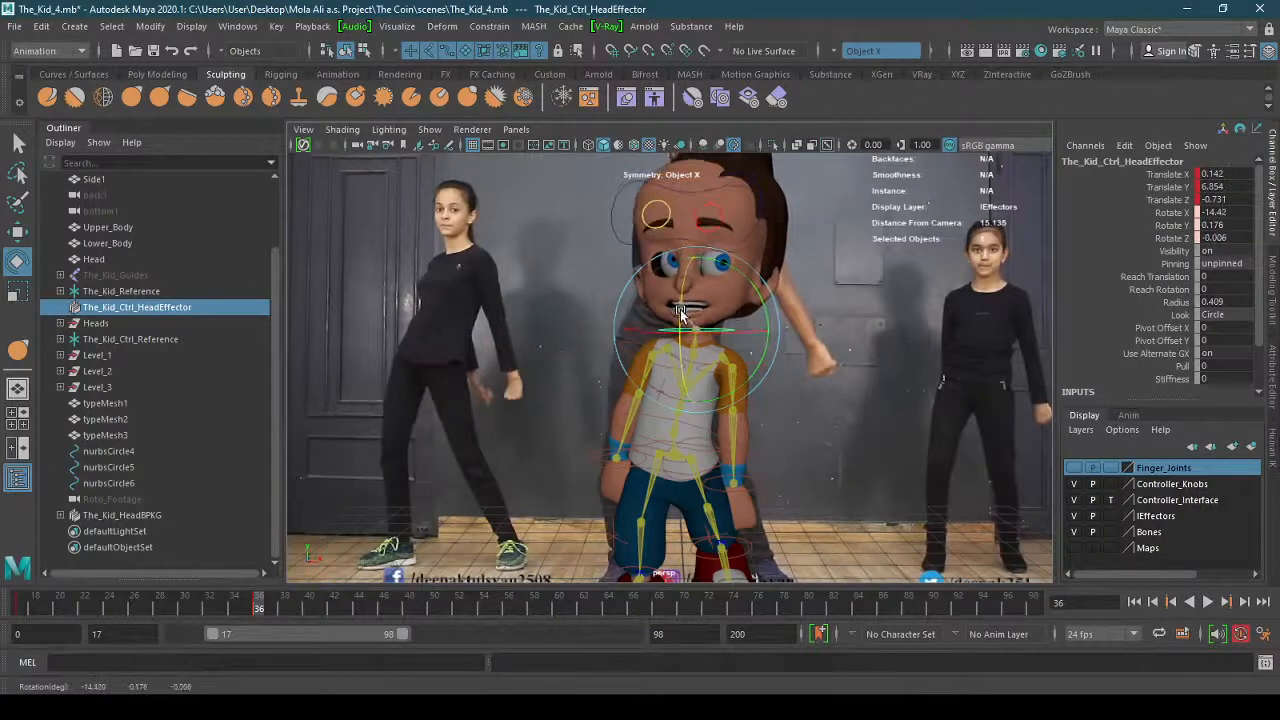
Move the left wrist effector forward and outward beside the hip to about 1.79, 3.92, 0.11 at frame 36.
{"action": "left_click_drag", "start_coordinate": [735, 344], "coordinate": [695, 392], "text": "alt"}
{"action": "left_click", "coordinate": [683, 455]}
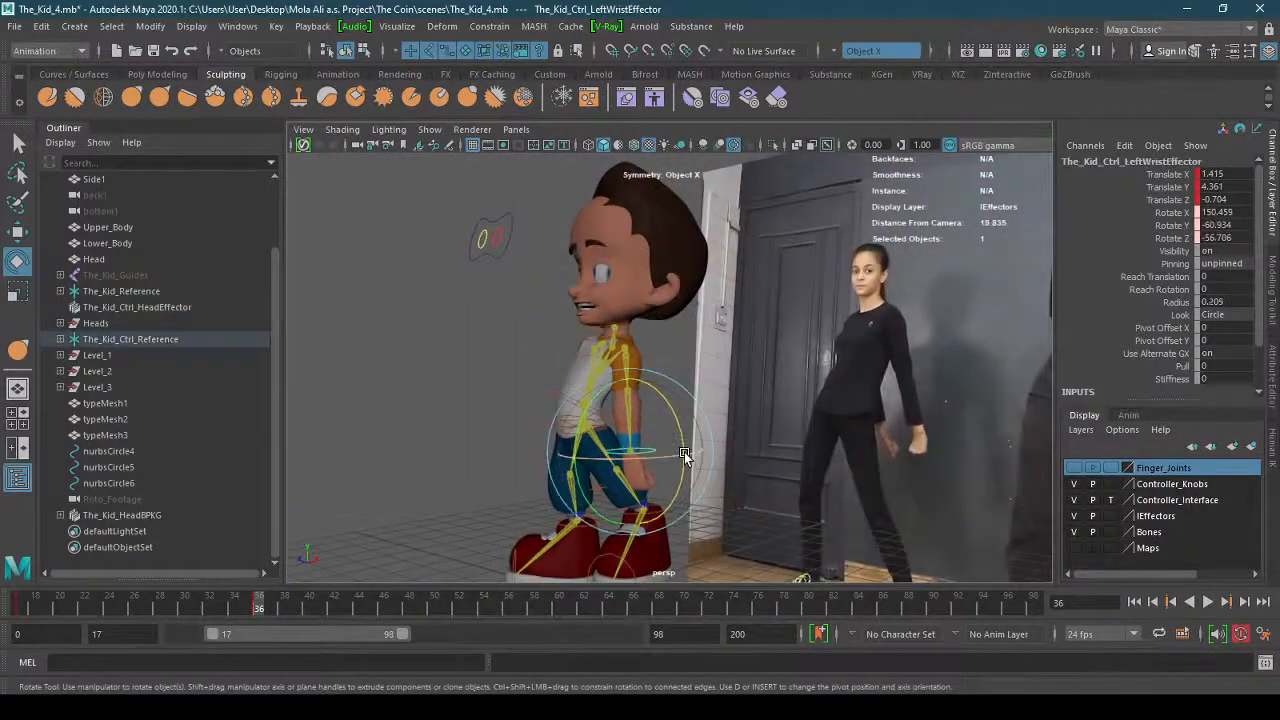
{"action": "key", "text": "w"}
{"action": "left_click_drag", "start_coordinate": [587, 455], "coordinate": [615, 455]}
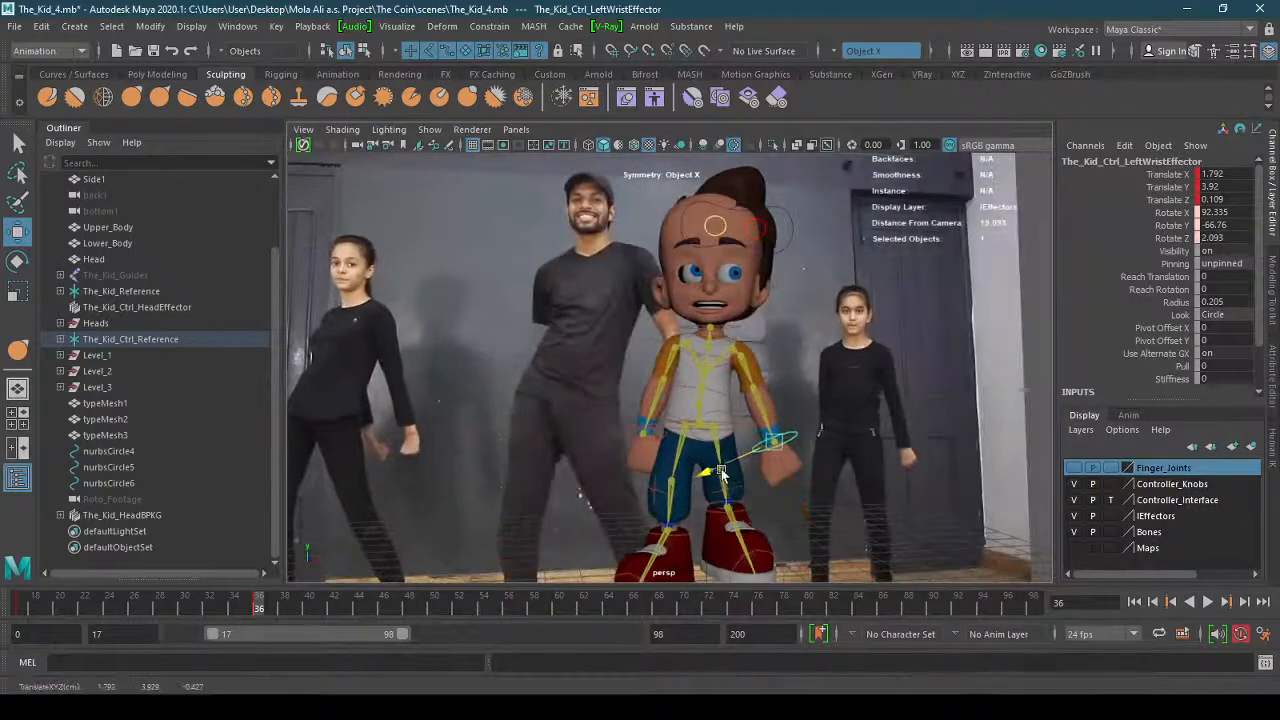
{"action": "left_click_drag", "start_coordinate": [724, 478], "coordinate": [716, 470]}
{"action": "left_click_drag", "start_coordinate": [610, 482], "coordinate": [661, 431], "text": "alt"}
{"action": "left_click", "coordinate": [735, 440]}
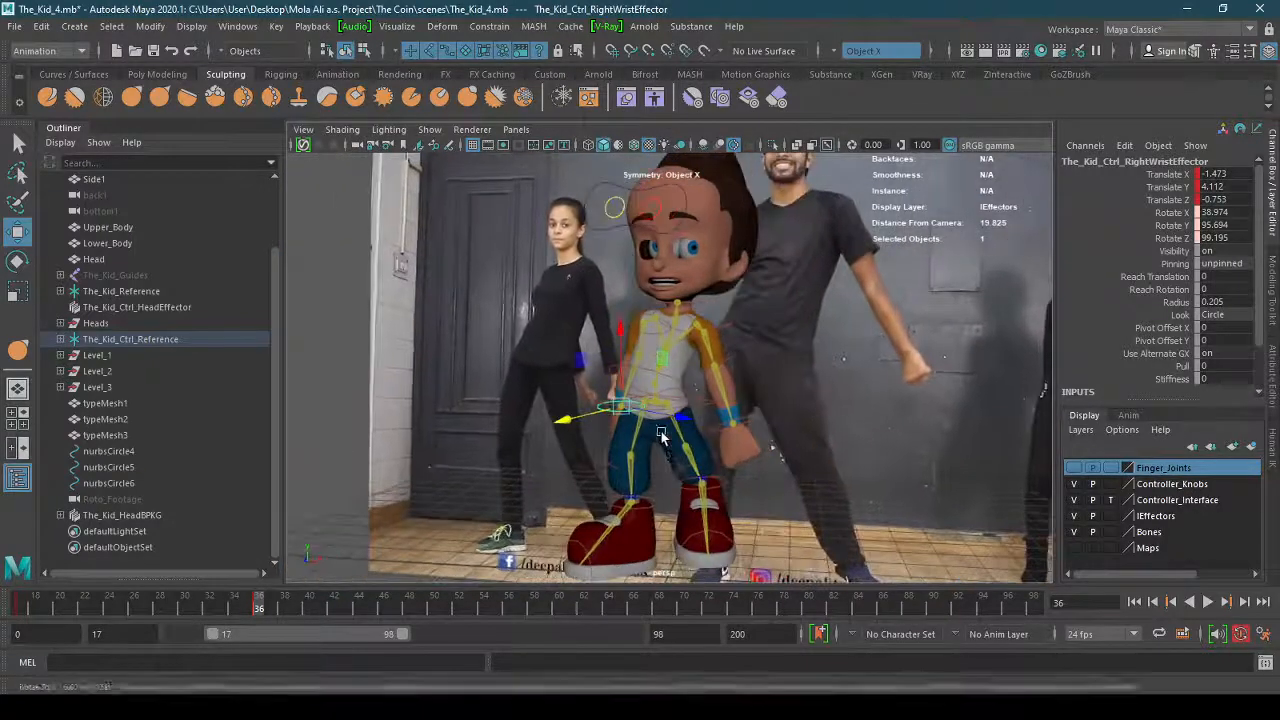
Shift the eye-aim control along its depth axis in front of the face at frame 36.
{"action": "middle_click_drag", "start_coordinate": [661, 431], "coordinate": [652, 515], "text": "alt"}
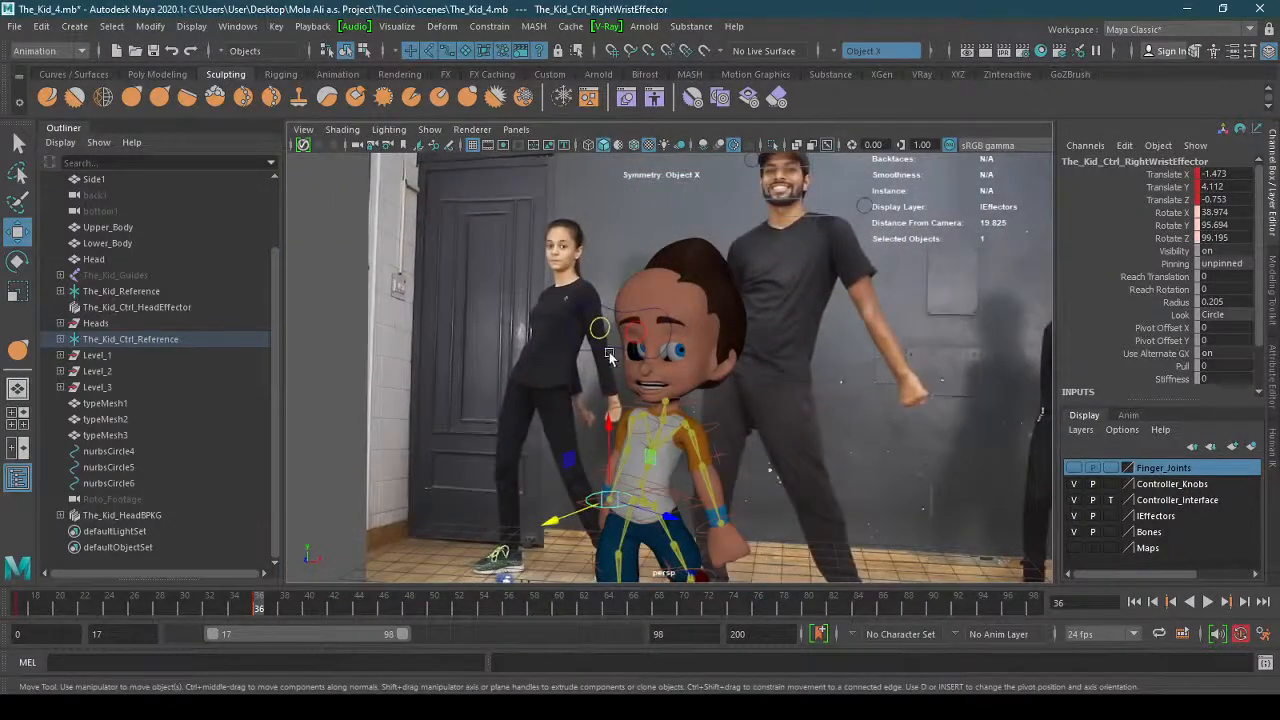
{"action": "left_click", "coordinate": [609, 352]}
{"action": "left_click", "coordinate": [613, 348]}
{"action": "left_click_drag", "start_coordinate": [613, 348], "coordinate": [545, 377], "text": "alt"}
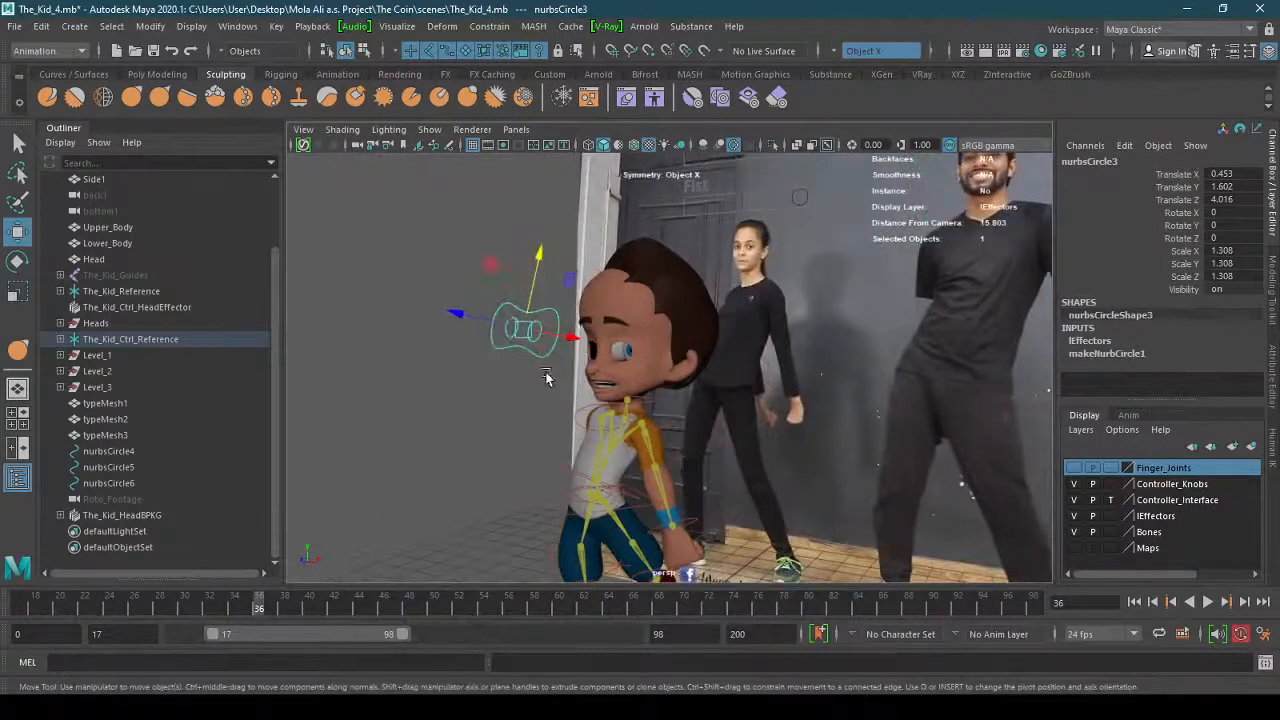
{"action": "left_click", "coordinate": [478, 320]}
{"action": "left_click_drag", "start_coordinate": [453, 313], "coordinate": [774, 383]}
Move both eyeballs to fit the eye sockets, with the right eye at about -0.112, -6.697, 0.719.
{"action": "left_click", "coordinate": [790, 380]}
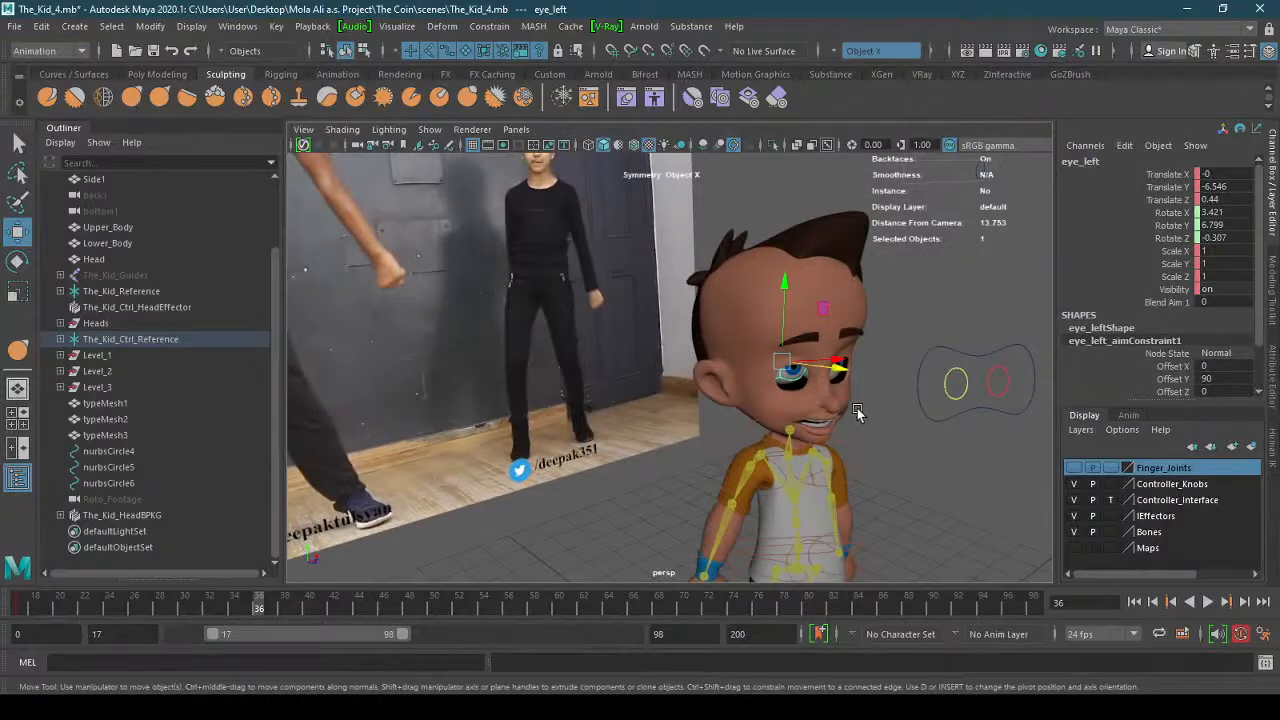
{"action": "left_click_drag", "start_coordinate": [857, 408], "coordinate": [801, 398], "text": "alt"}
{"action": "scroll", "coordinate": [801, 398], "scroll_direction": "up", "scroll_amount": 3}
{"action": "scroll", "coordinate": [812, 398], "scroll_direction": "up", "scroll_amount": 1}
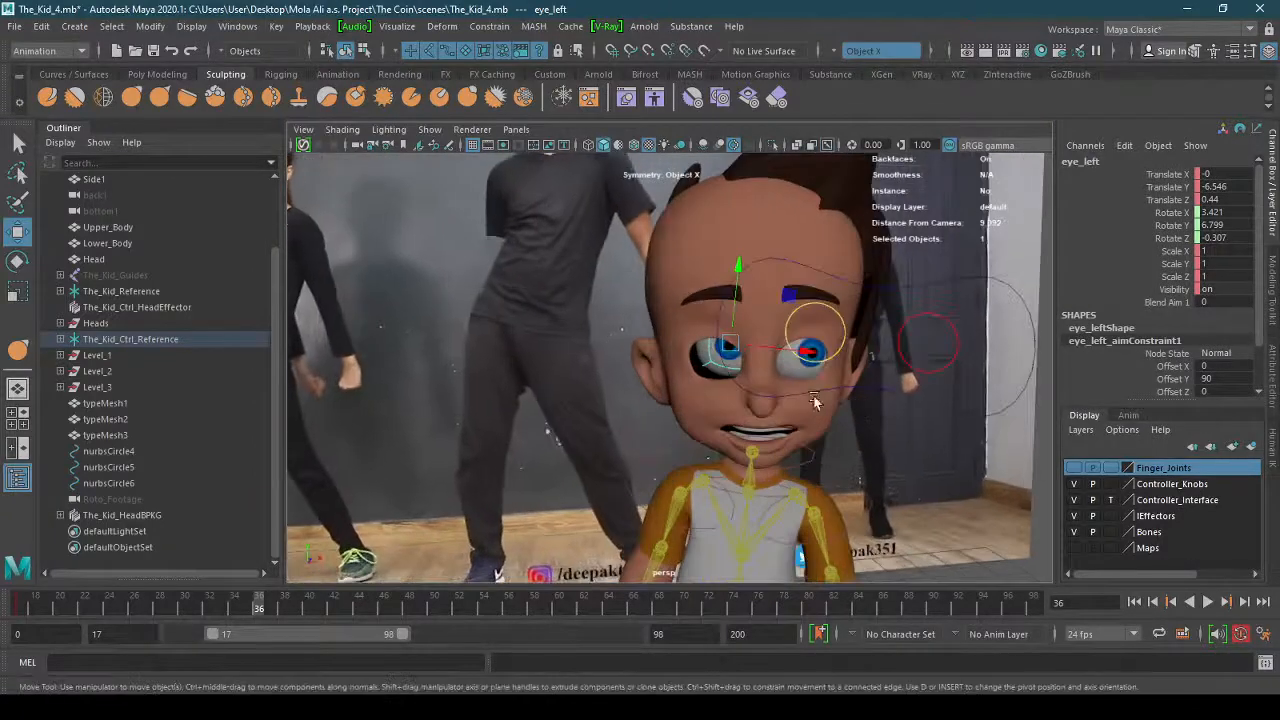
{"action": "left_click_drag", "start_coordinate": [797, 404], "coordinate": [866, 388], "text": "alt"}
{"action": "left_click_drag", "start_coordinate": [826, 321], "coordinate": [824, 332]}
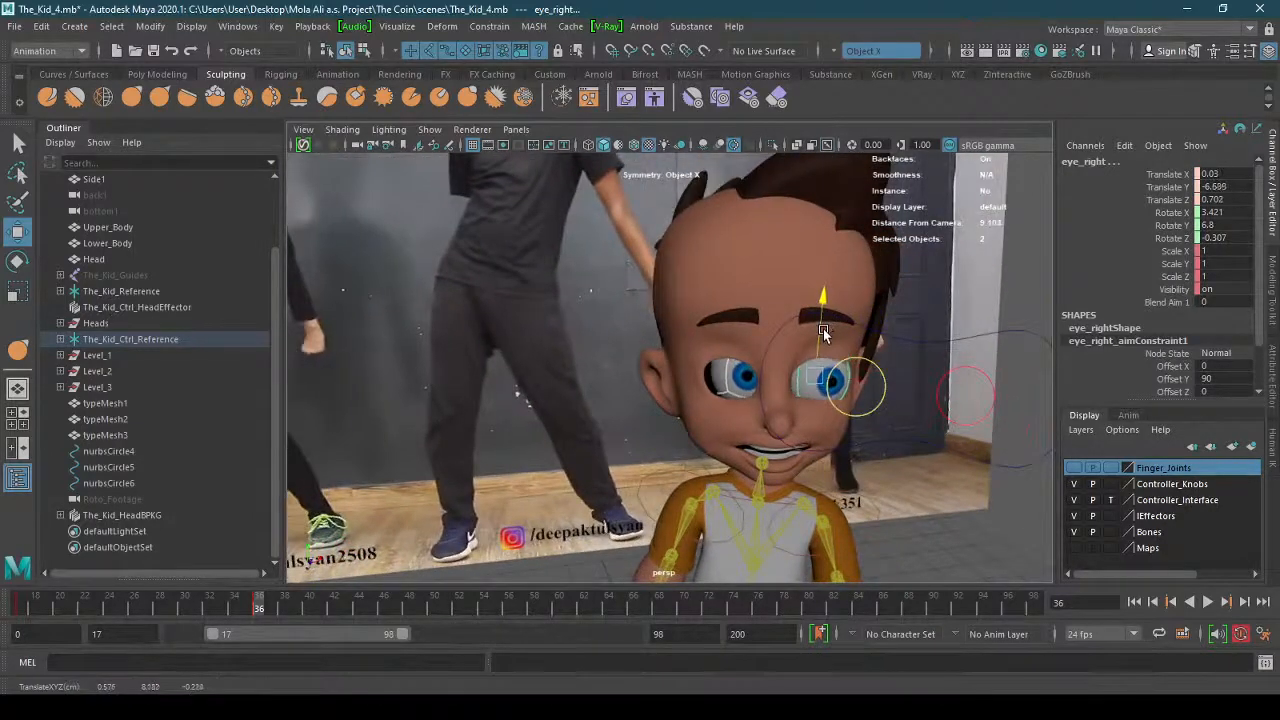
{"action": "left_click_drag", "start_coordinate": [870, 395], "coordinate": [797, 411]}
{"action": "right_click_drag", "start_coordinate": [845, 450], "coordinate": [804, 461], "text": "alt"}
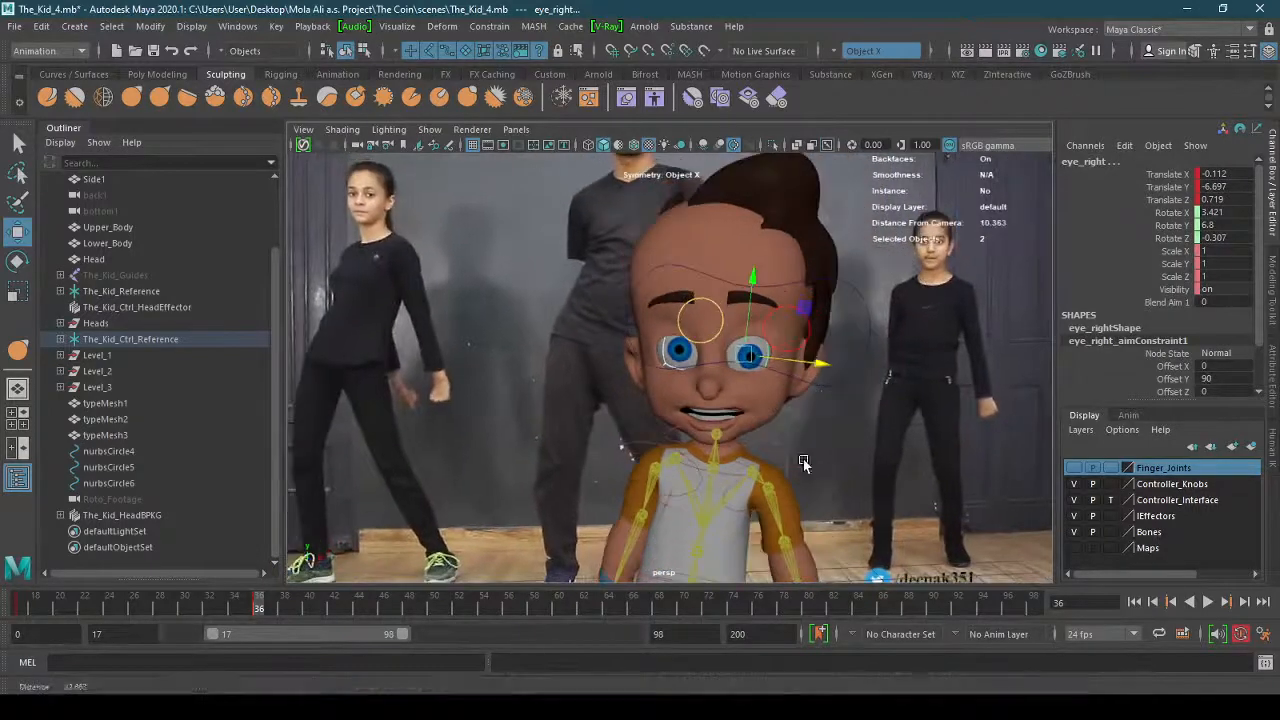
Move the hair mesh to about -0.191, -6.547, 0.89 so it fits the head at frame 36.
{"action": "left_click", "coordinate": [776, 206]}
{"action": "left_click_drag", "start_coordinate": [776, 206], "coordinate": [838, 386], "text": "alt"}
{"action": "left_click_drag", "start_coordinate": [839, 320], "coordinate": [638, 416]}
{"action": "left_click_drag", "start_coordinate": [559, 319], "coordinate": [556, 318]}
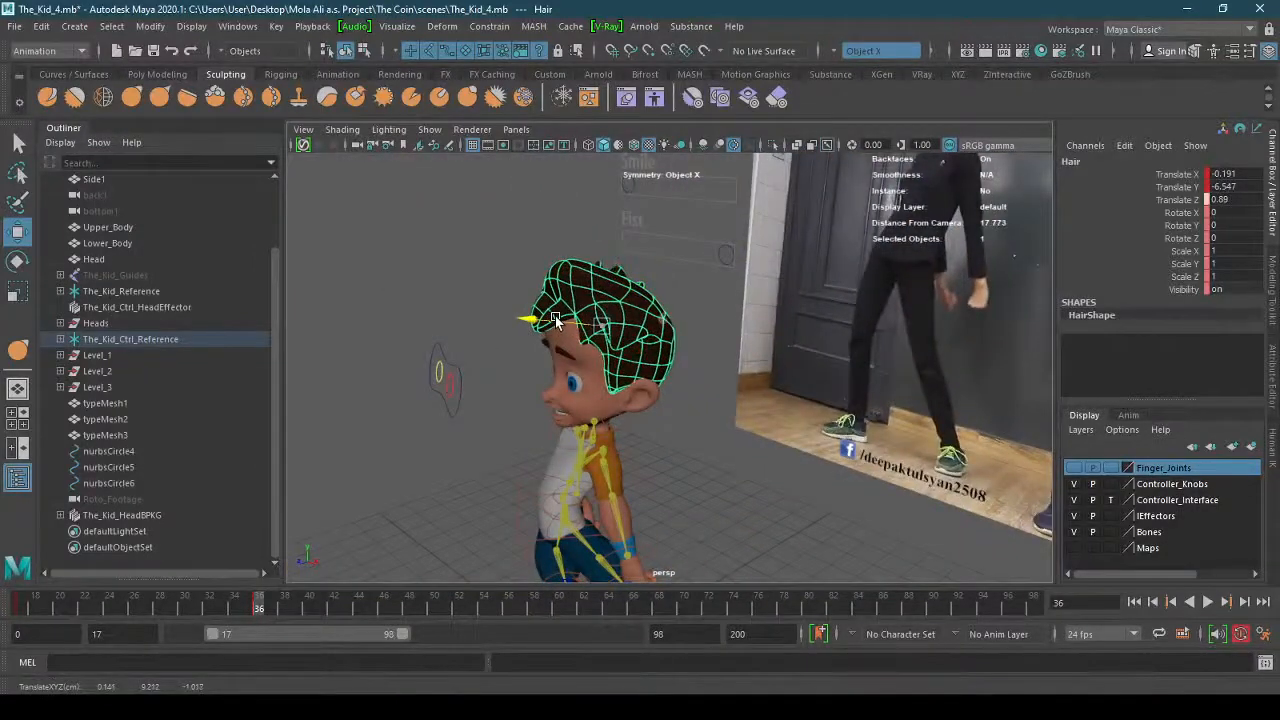
Select the whole character at frame 36, clear the selection, and save the scene.
{"action": "left_click_drag", "start_coordinate": [575, 400], "coordinate": [668, 381], "text": "alt"}
{"action": "right_click_drag", "start_coordinate": [699, 460], "coordinate": [632, 446], "text": "alt"}
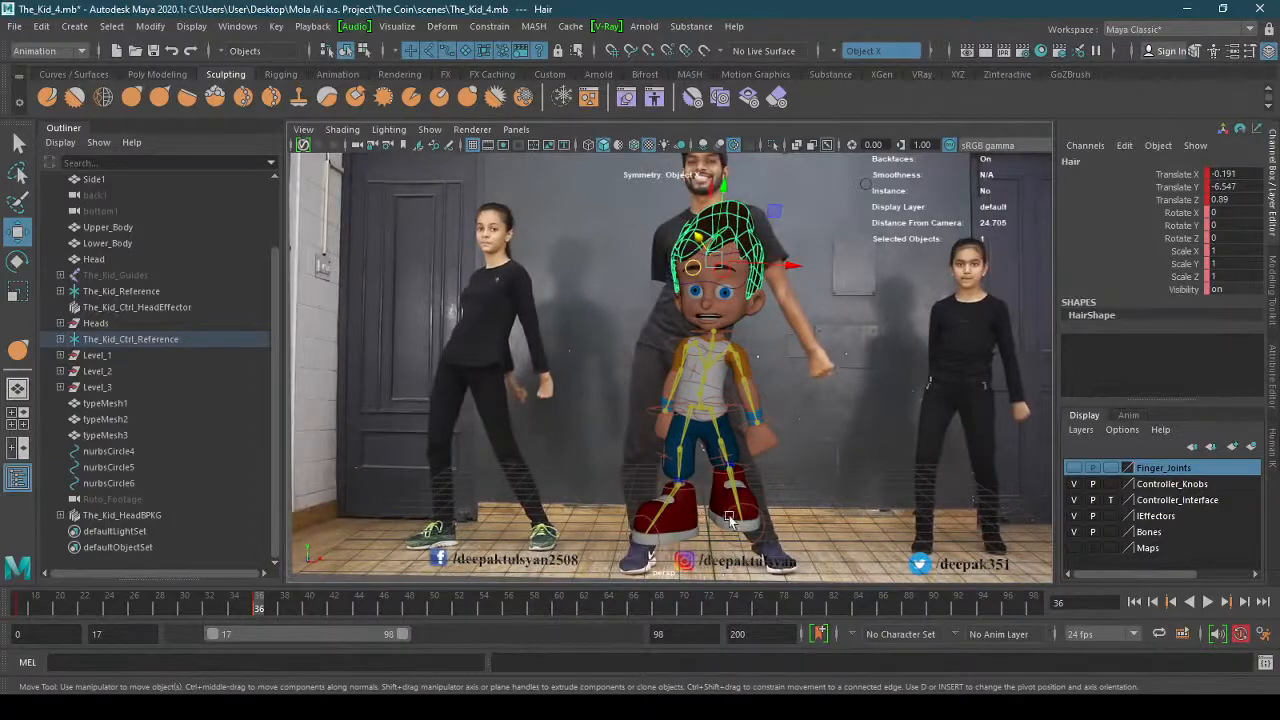
{"action": "middle_click_drag", "start_coordinate": [779, 484], "coordinate": [699, 502], "text": "alt"}
{"action": "right_click_drag", "start_coordinate": [699, 496], "coordinate": [593, 393], "text": "alt"}
{"action": "left_click_drag", "start_coordinate": [593, 393], "coordinate": [583, 301], "text": "alt"}
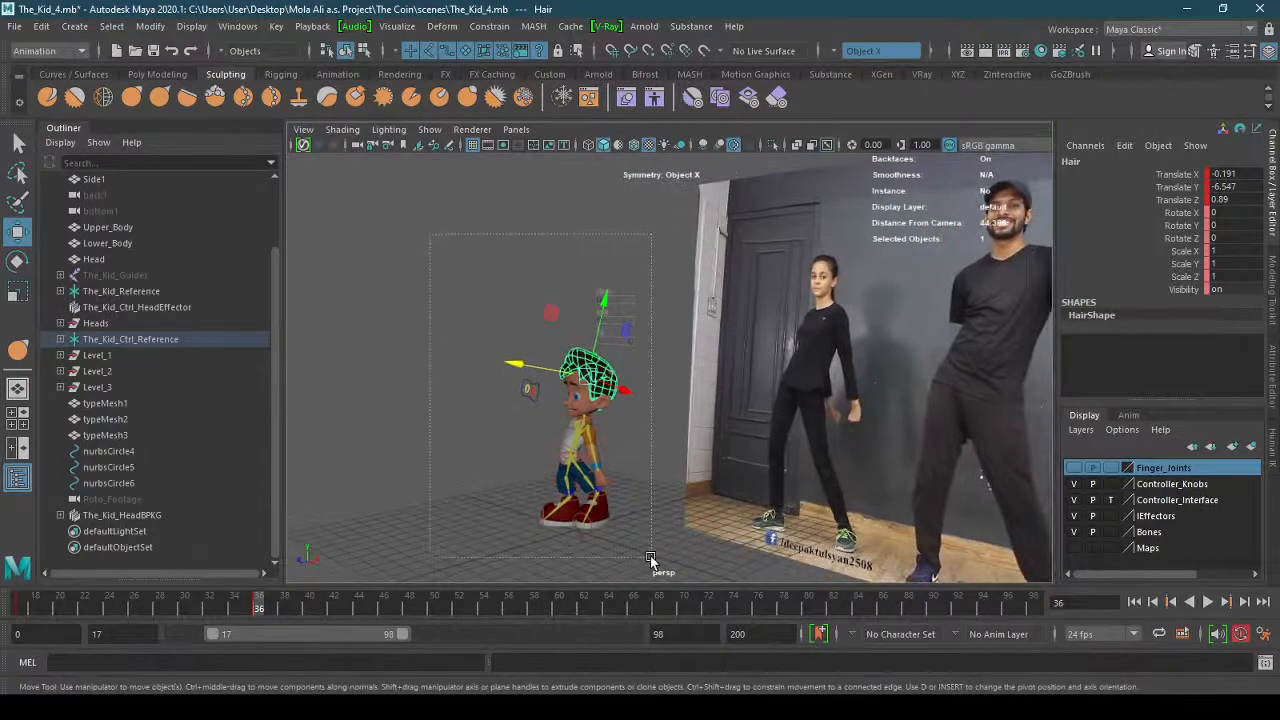
{"action": "left_click_drag", "start_coordinate": [650, 558], "coordinate": [694, 490]}
{"action": "left_click", "coordinate": [648, 560]}
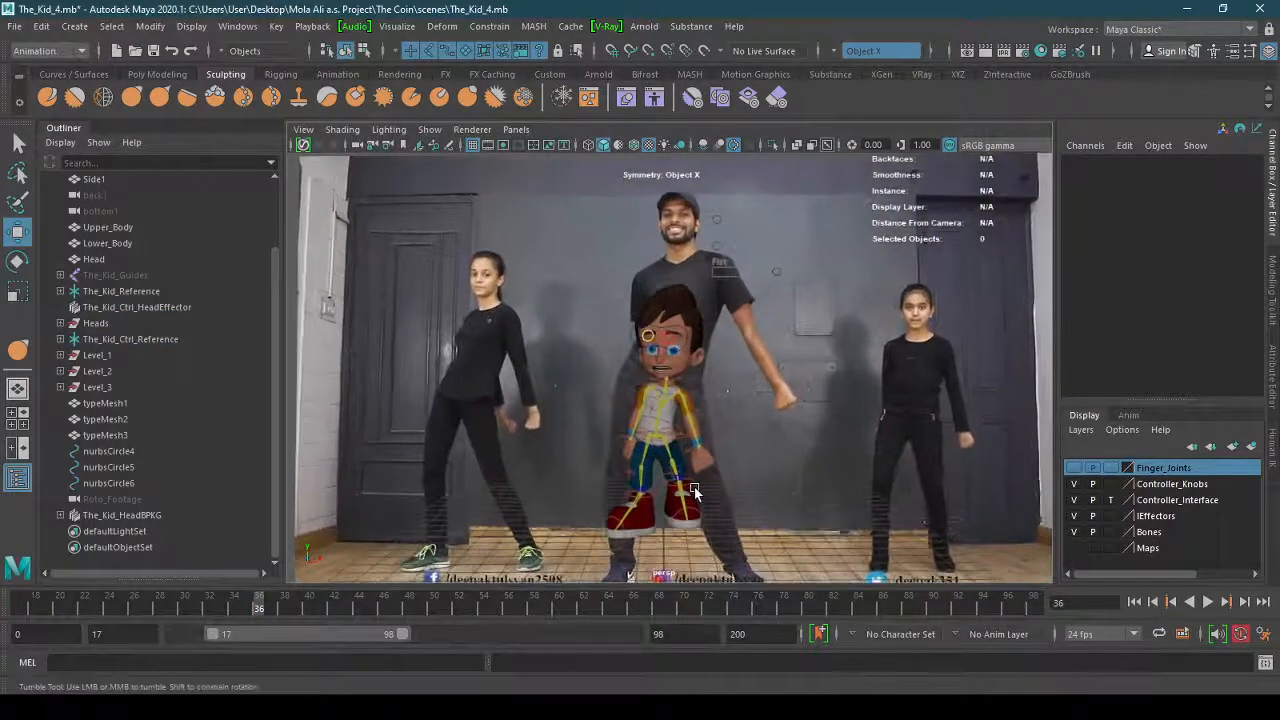
Move the right wrist effector outward from the thigh at frame 26 to follow the dancer's arm swing.
{"action": "mouse_move", "coordinate": [261, 606]}
{"action": "left_mouse_down"}
{"action": "mouse_move", "coordinate": [34, 606]}
{"action": "mouse_move", "coordinate": [285, 607]}
{"action": "mouse_move", "coordinate": [382, 625]}
{"action": "mouse_move", "coordinate": [153, 630]}
{"action": "mouse_move", "coordinate": [230, 648]}
{"action": "mouse_move", "coordinate": [107, 644]}
{"action": "left_mouse_up"}
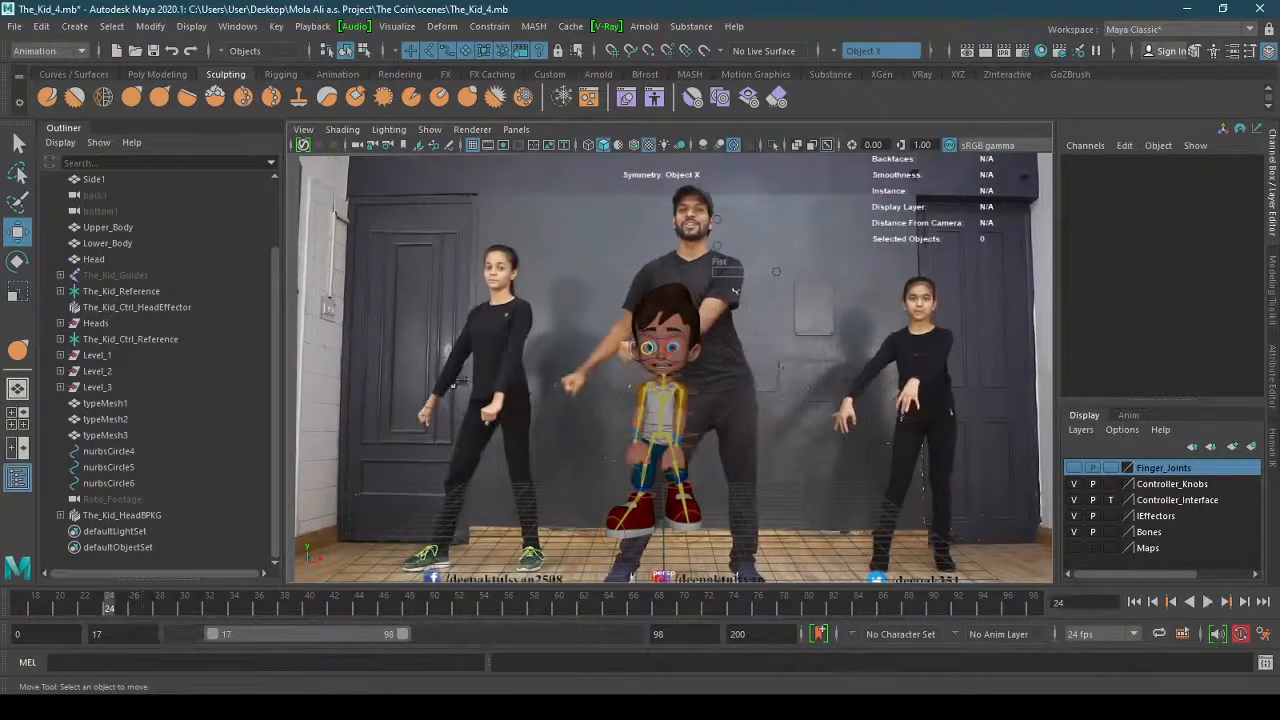
{"action": "scroll", "coordinate": [708, 480], "scroll_direction": "up", "scroll_amount": 5}
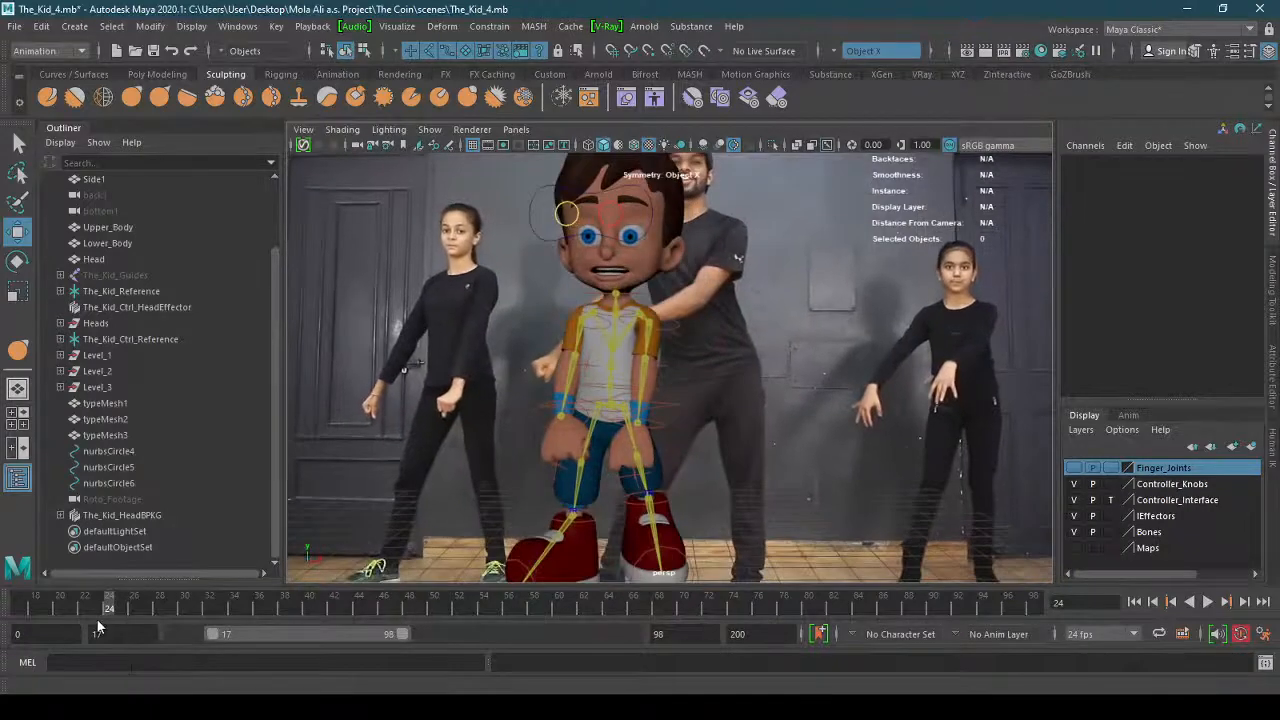
{"action": "key", "text": "alt+v"}
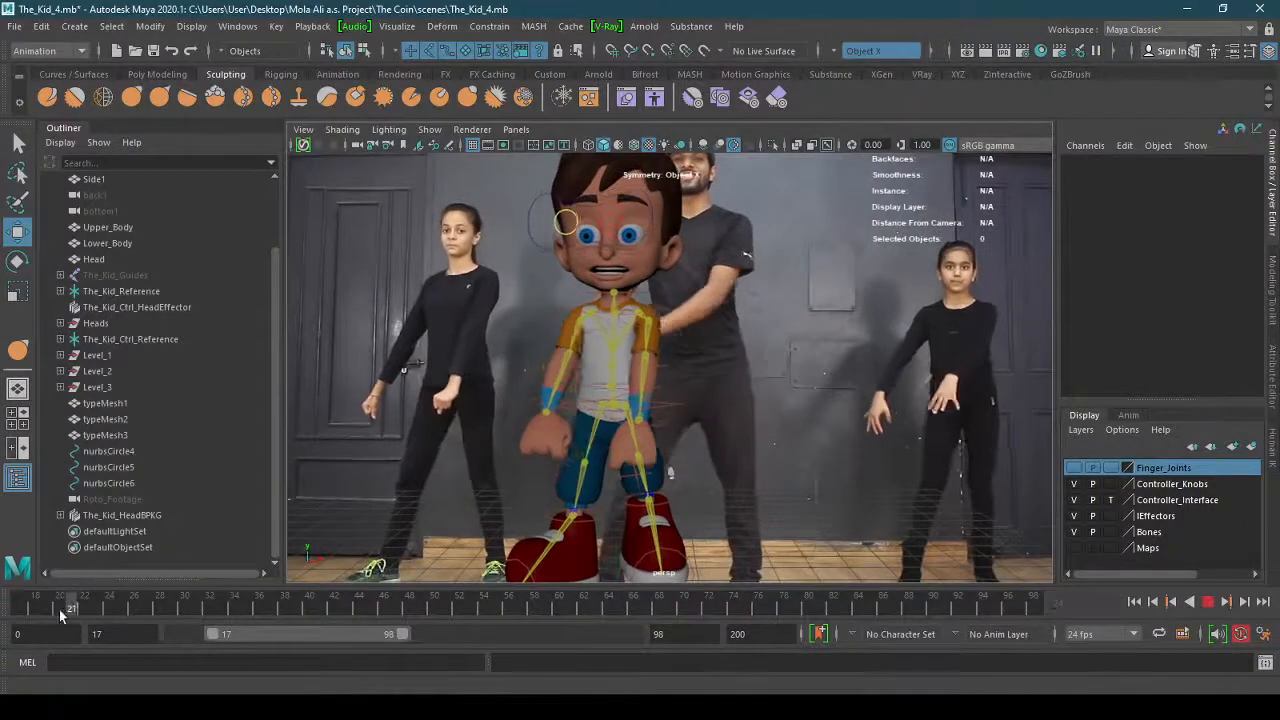
{"action": "left_click_drag", "start_coordinate": [262, 637], "coordinate": [134, 650]}
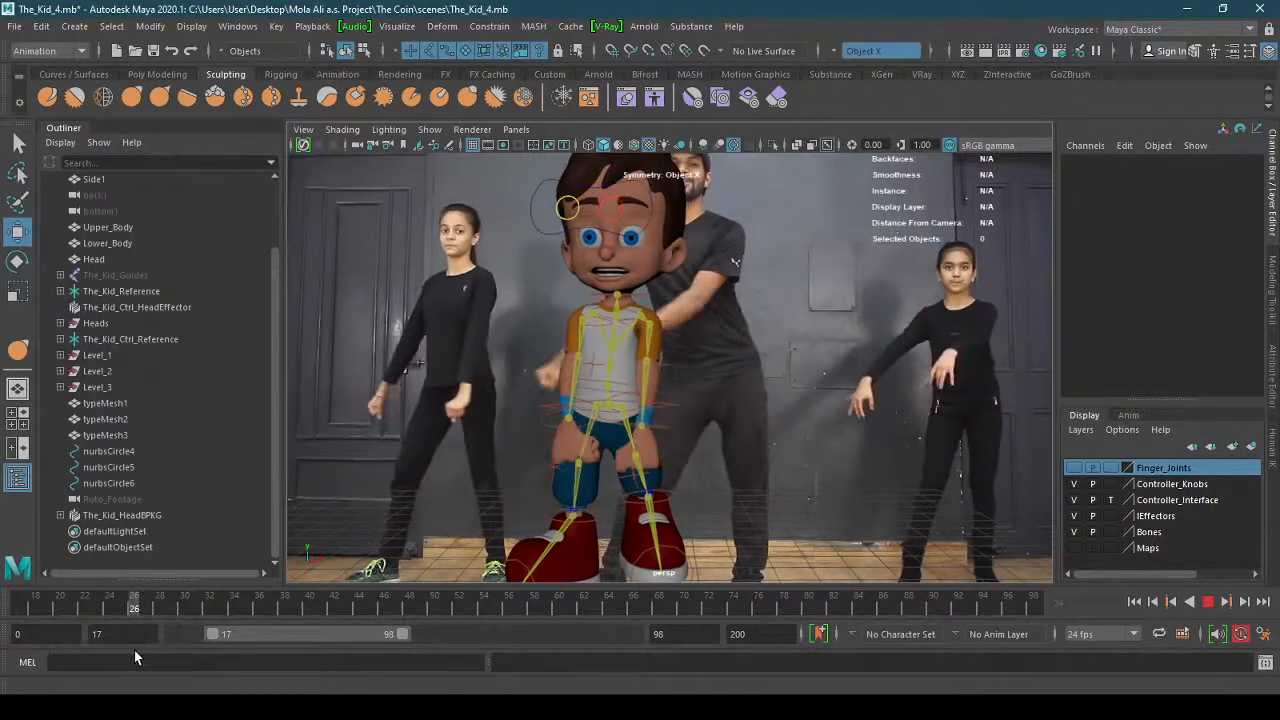
{"action": "scroll", "coordinate": [630, 471], "scroll_direction": "up", "scroll_amount": 5}
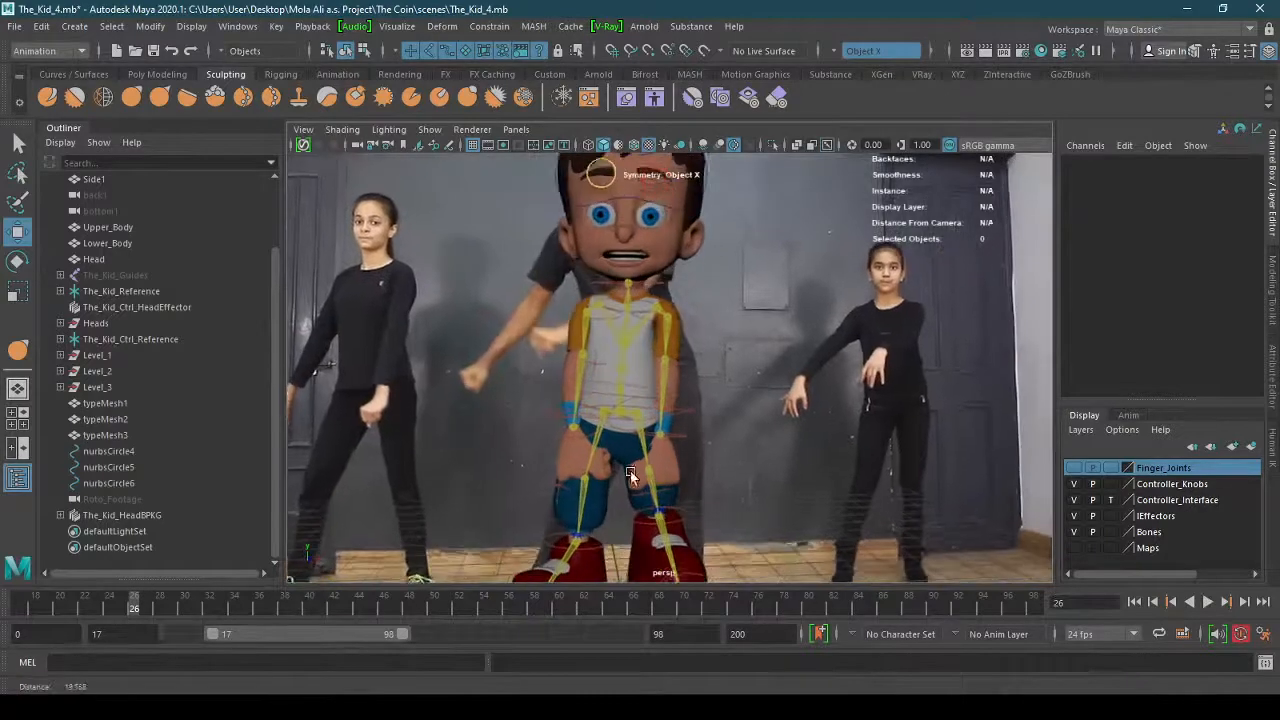
{"action": "left_click", "coordinate": [536, 445]}
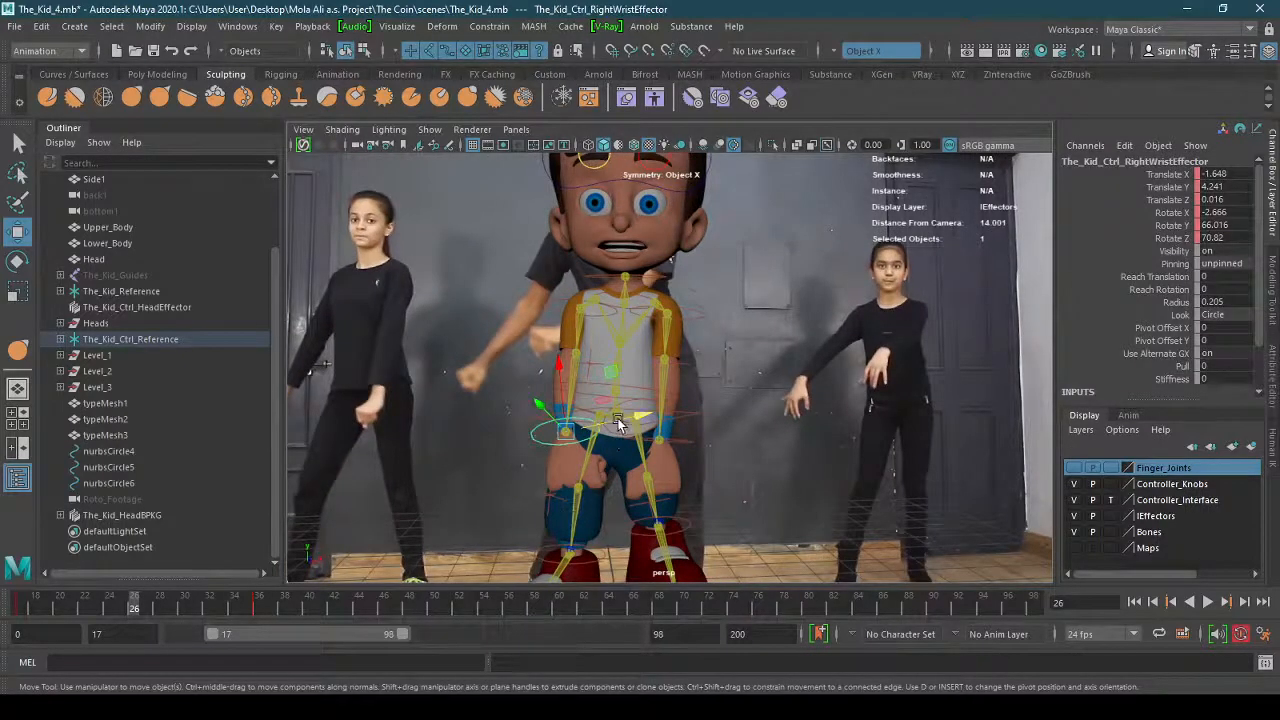
{"action": "left_click_drag", "start_coordinate": [618, 424], "coordinate": [611, 468]}
Move the left wrist effector away from the thigh to about 1.61, 4.08, 0.55 at frame 26.
{"action": "left_click", "coordinate": [686, 436]}
{"action": "middle_click_drag", "start_coordinate": [611, 468], "coordinate": [650, 428], "text": "alt"}
{"action": "right_click_drag", "start_coordinate": [650, 428], "coordinate": [624, 452], "text": "alt"}
{"action": "scroll", "coordinate": [621, 468], "scroll_direction": "up", "scroll_amount": 2}
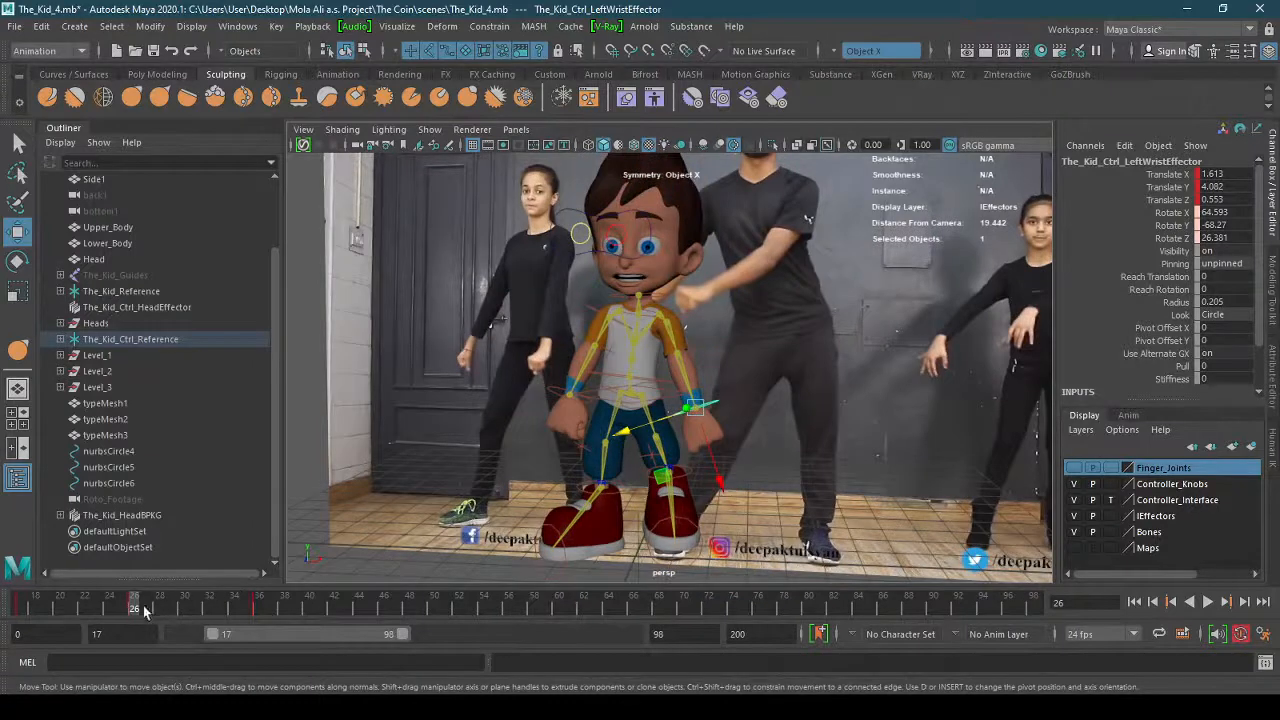
At frame 29, move the right wrist effector outward and the left wrist effector to about 1.49, 3.94, 0.52.
{"action": "key", "text": "alt+v"}
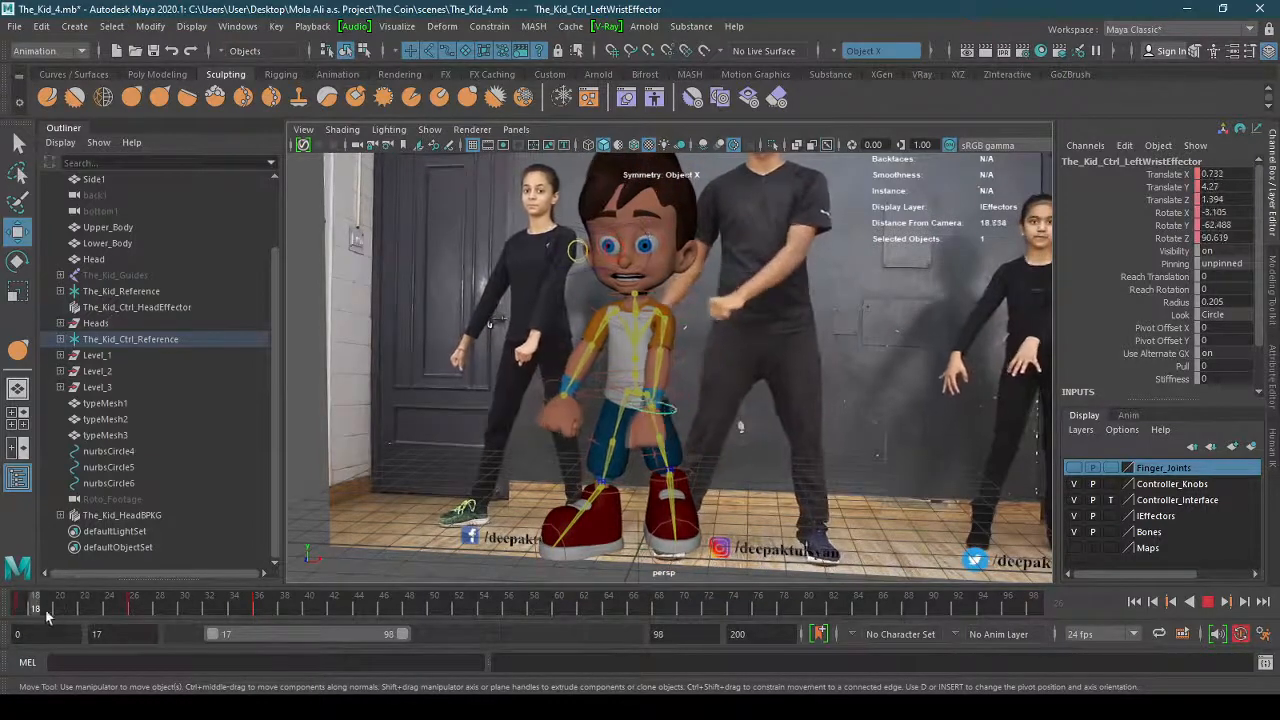
{"action": "left_click_drag", "start_coordinate": [45, 615], "coordinate": [176, 612]}
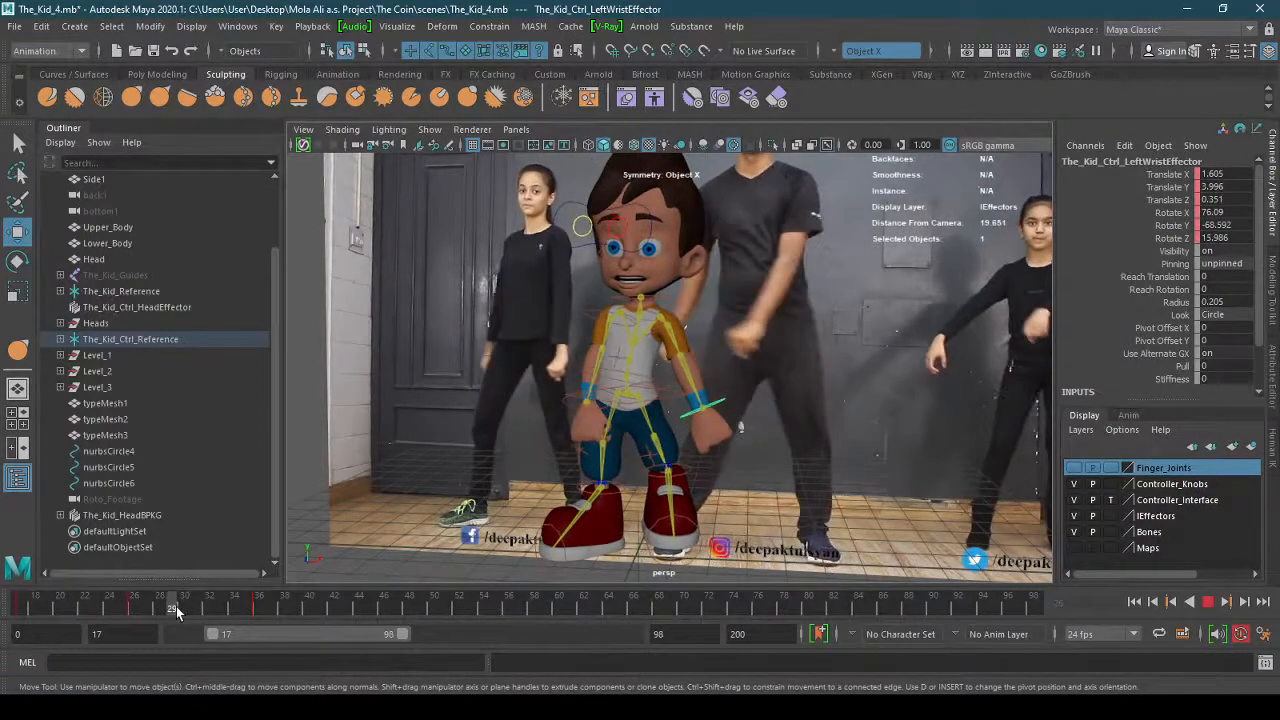
{"action": "left_click_drag", "start_coordinate": [405, 515], "coordinate": [790, 468], "text": "alt"}
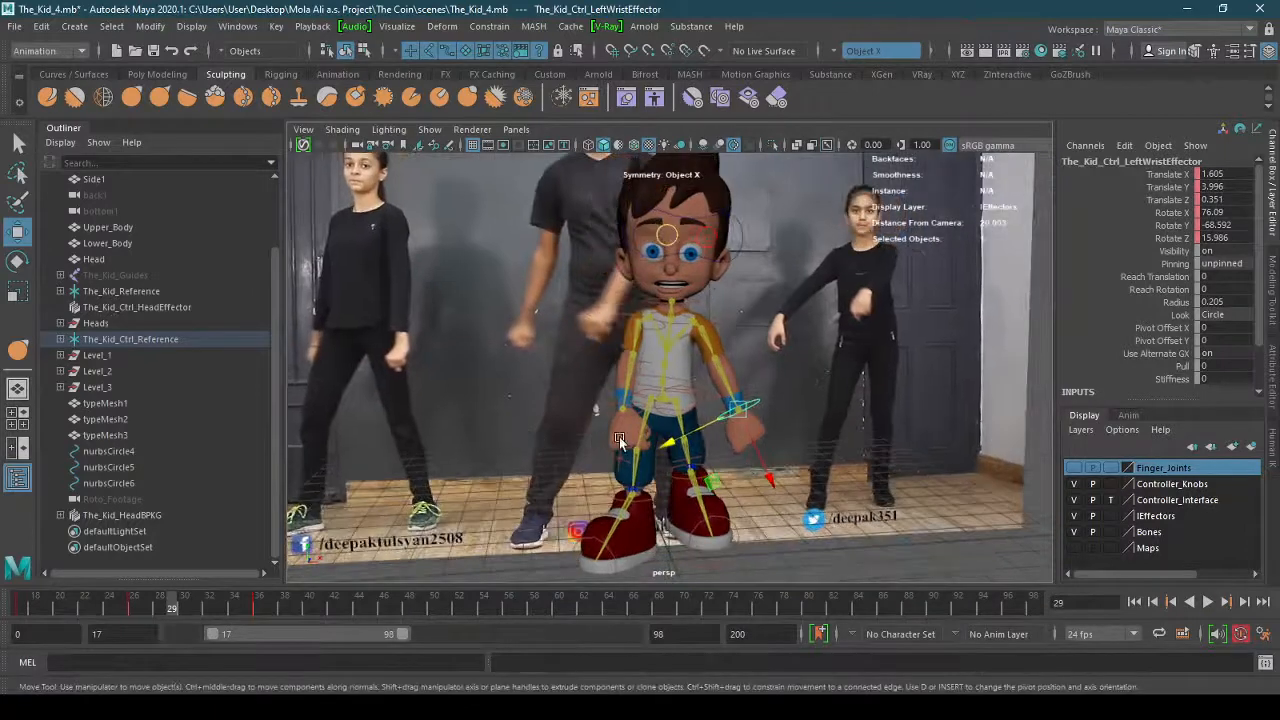
{"action": "left_click", "coordinate": [604, 412]}
{"action": "left_click_drag", "start_coordinate": [679, 405], "coordinate": [646, 422]}
{"action": "left_click", "coordinate": [685, 402]}
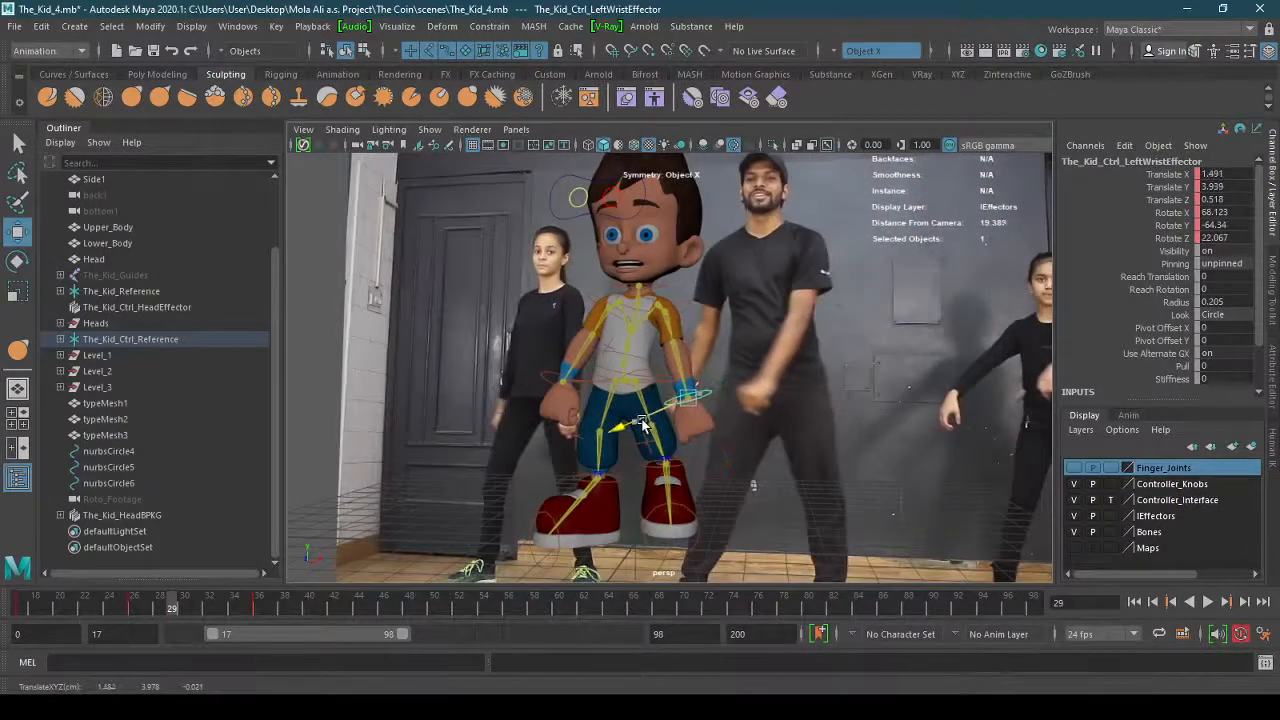
At frame 32, adjust the left wrist effector beside the hip and move the right wrist effector outward to about -2.28, 3.86, 0.22.
{"action": "left_click_drag", "start_coordinate": [170, 610], "coordinate": [205, 608]}
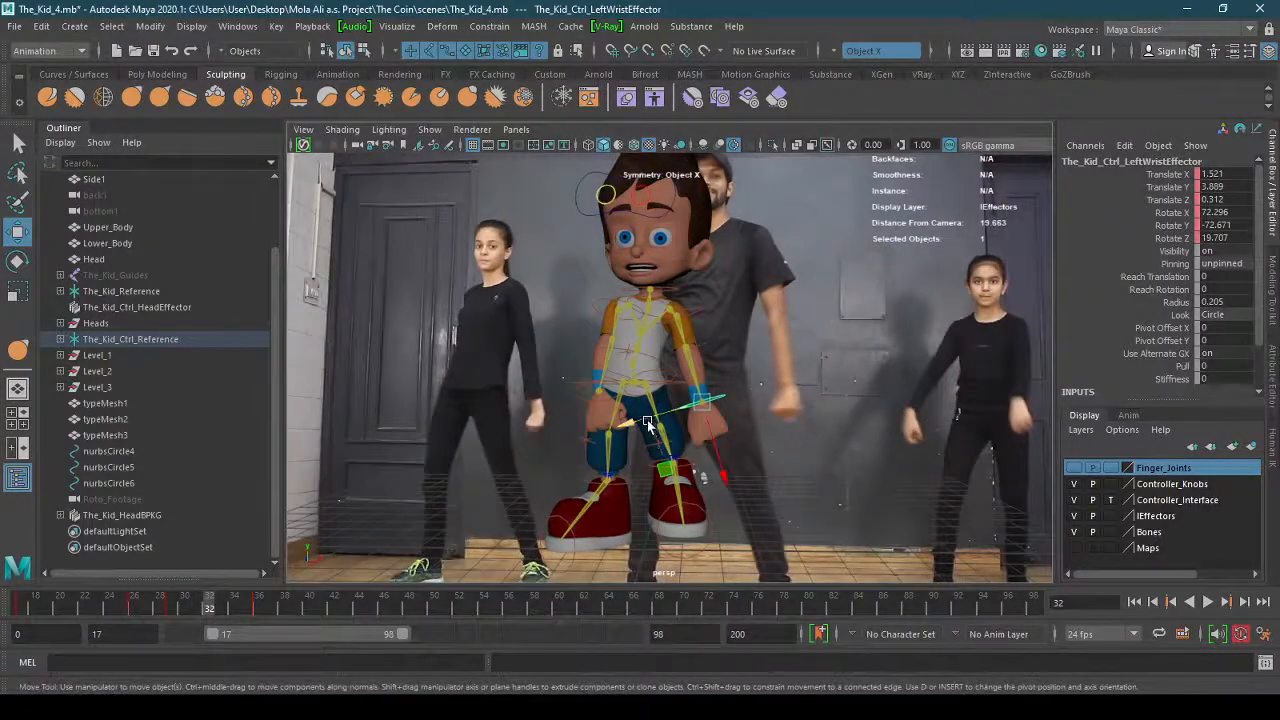
{"action": "left_click_drag", "start_coordinate": [651, 430], "coordinate": [643, 425]}
{"action": "left_click", "coordinate": [573, 420]}
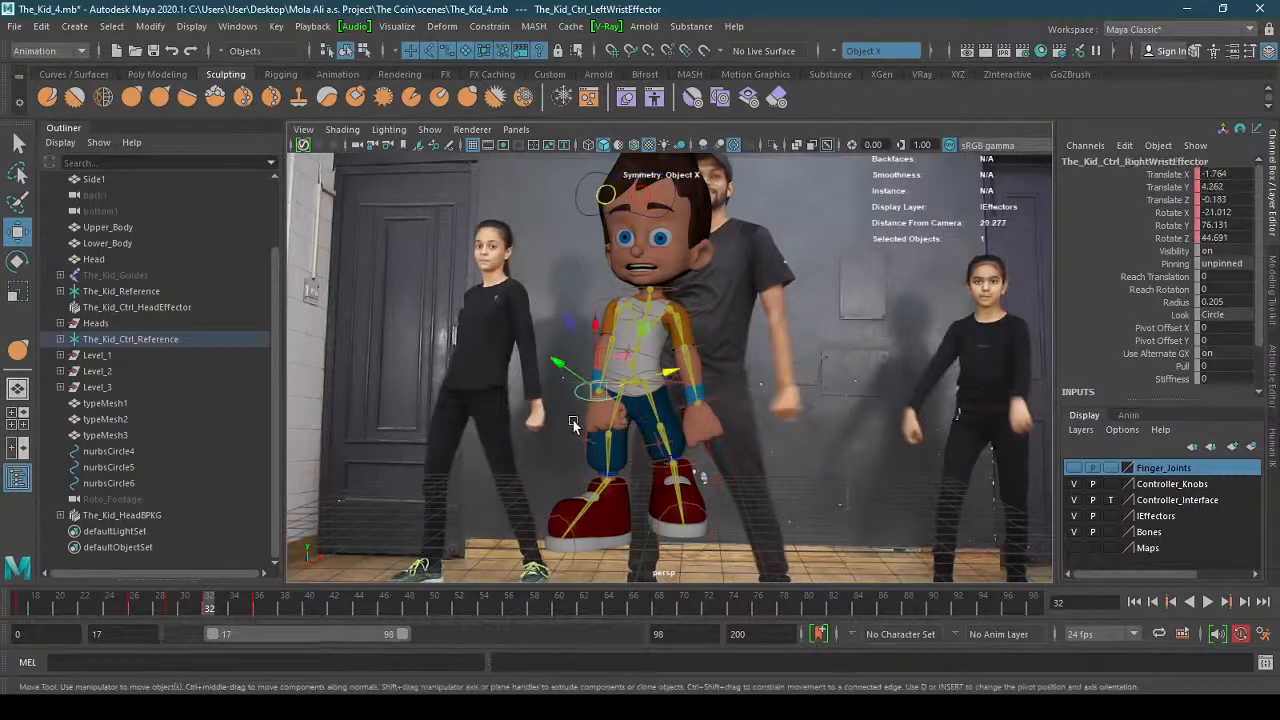
{"action": "left_click_drag", "start_coordinate": [663, 380], "coordinate": [624, 393]}
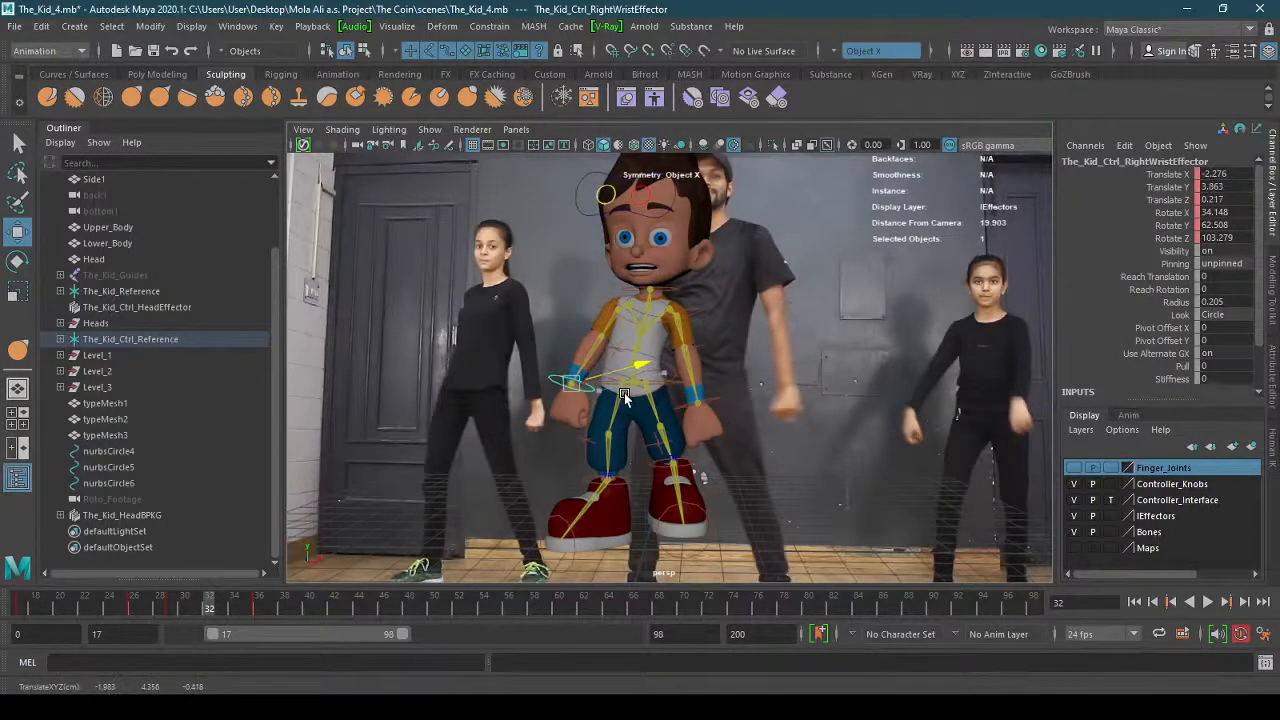
Move the right wrist effector outward to about -2.00, 4.32, 0.00 at frame 34 and about -2.02, 4.34, 0.06 at frame 35.
{"action": "left_click_drag", "start_coordinate": [208, 611], "coordinate": [233, 611]}
{"action": "left_click_drag", "start_coordinate": [467, 554], "coordinate": [548, 518], "text": "alt"}
{"action": "left_click_drag", "start_coordinate": [694, 390], "coordinate": [597, 456]}
{"action": "left_click_drag", "start_coordinate": [411, 577], "coordinate": [268, 566], "text": "alt"}
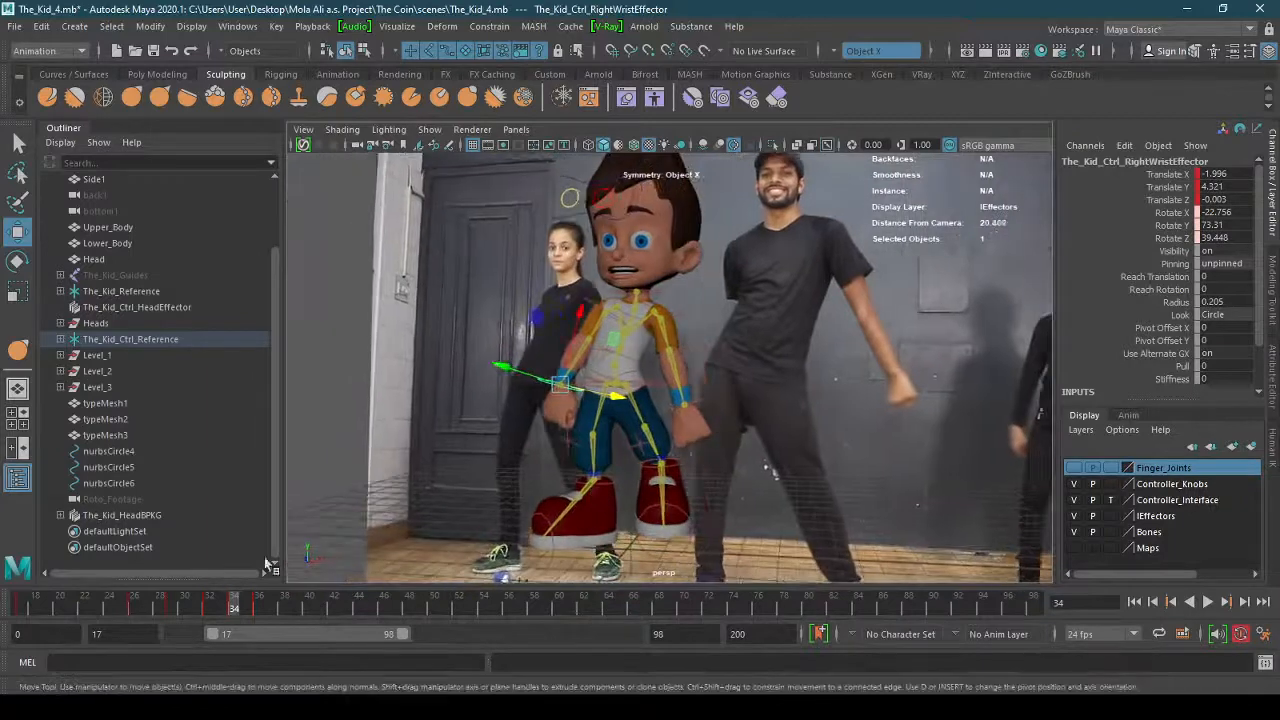
{"action": "left_click_drag", "start_coordinate": [241, 611], "coordinate": [248, 611]}
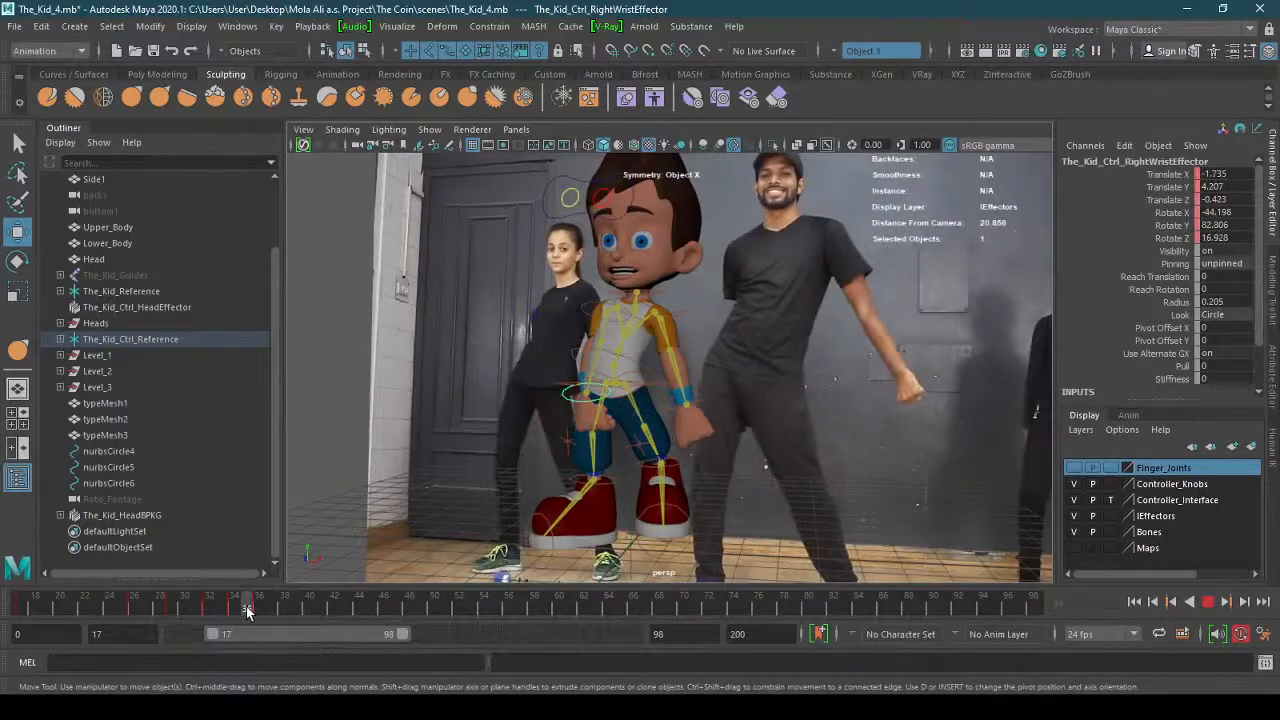
{"action": "left_click_drag", "start_coordinate": [298, 577], "coordinate": [370, 570], "text": "alt"}
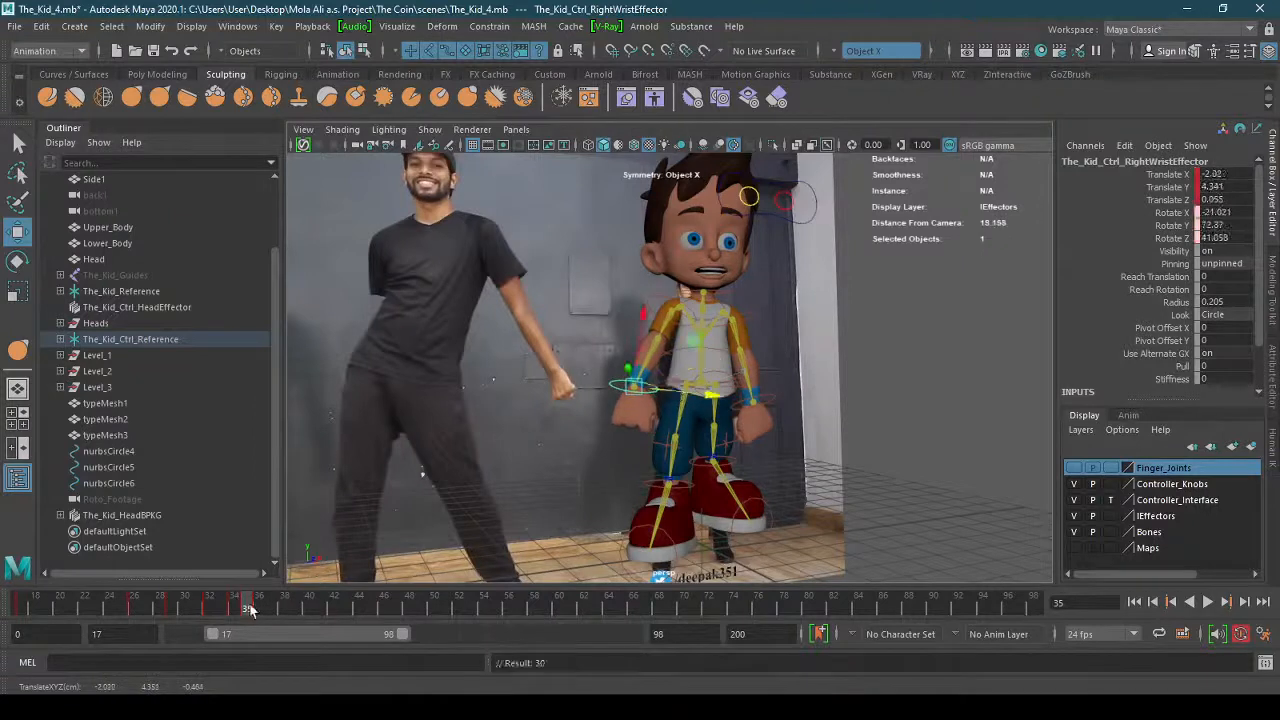
Select the left wrist effector at frame 21 and move it away from the thigh.
{"action": "left_click_drag", "start_coordinate": [248, 611], "coordinate": [71, 608]}
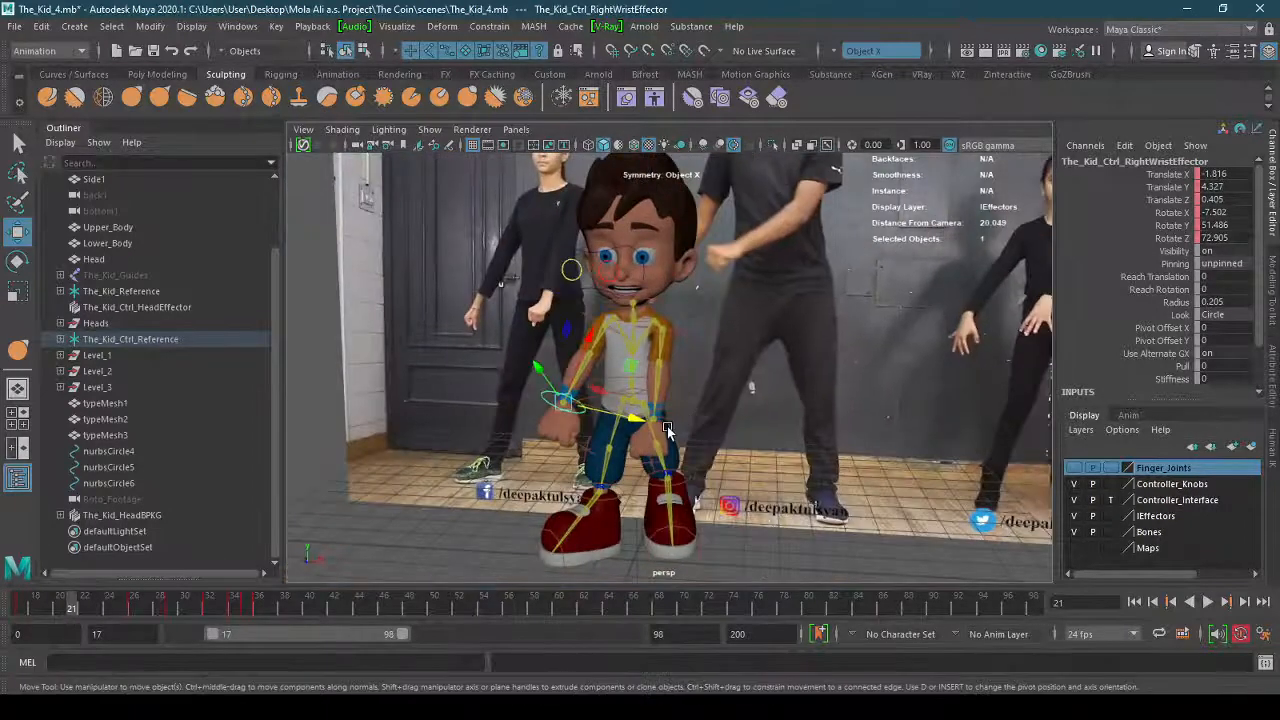
{"action": "left_click", "coordinate": [683, 425]}
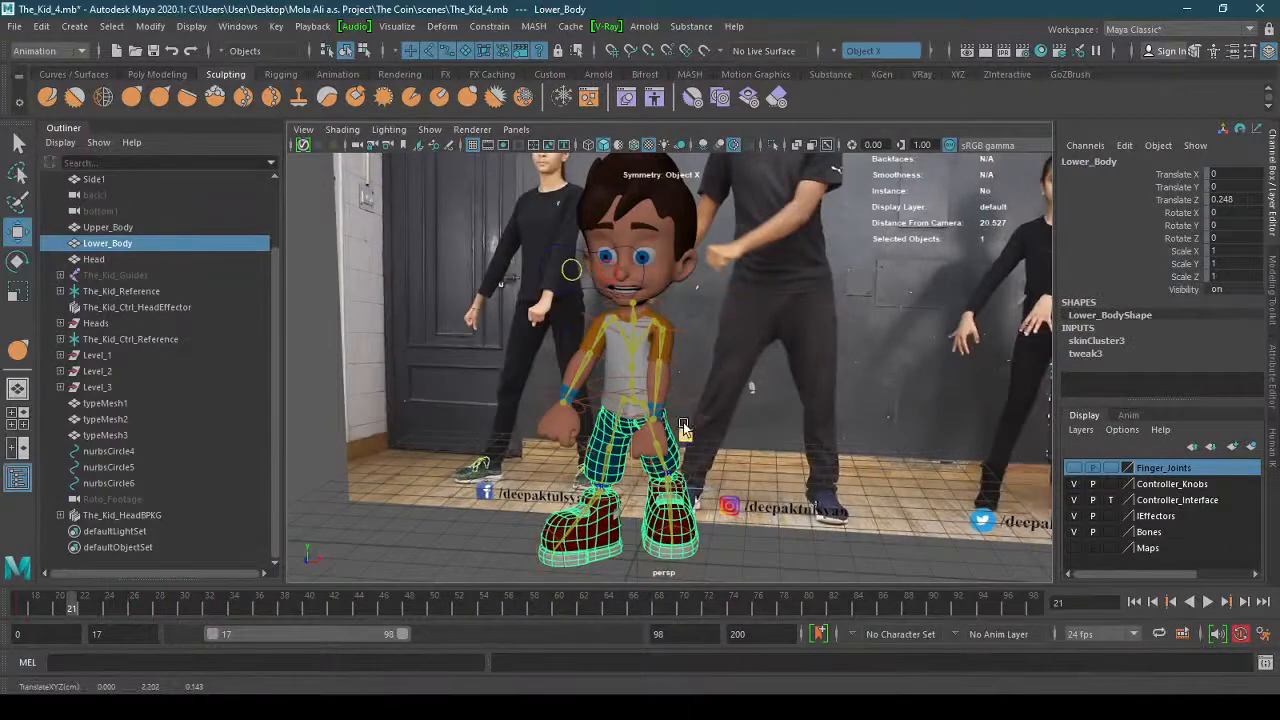
{"action": "scroll", "coordinate": [665, 493], "scroll_direction": "up", "scroll_amount": 5}
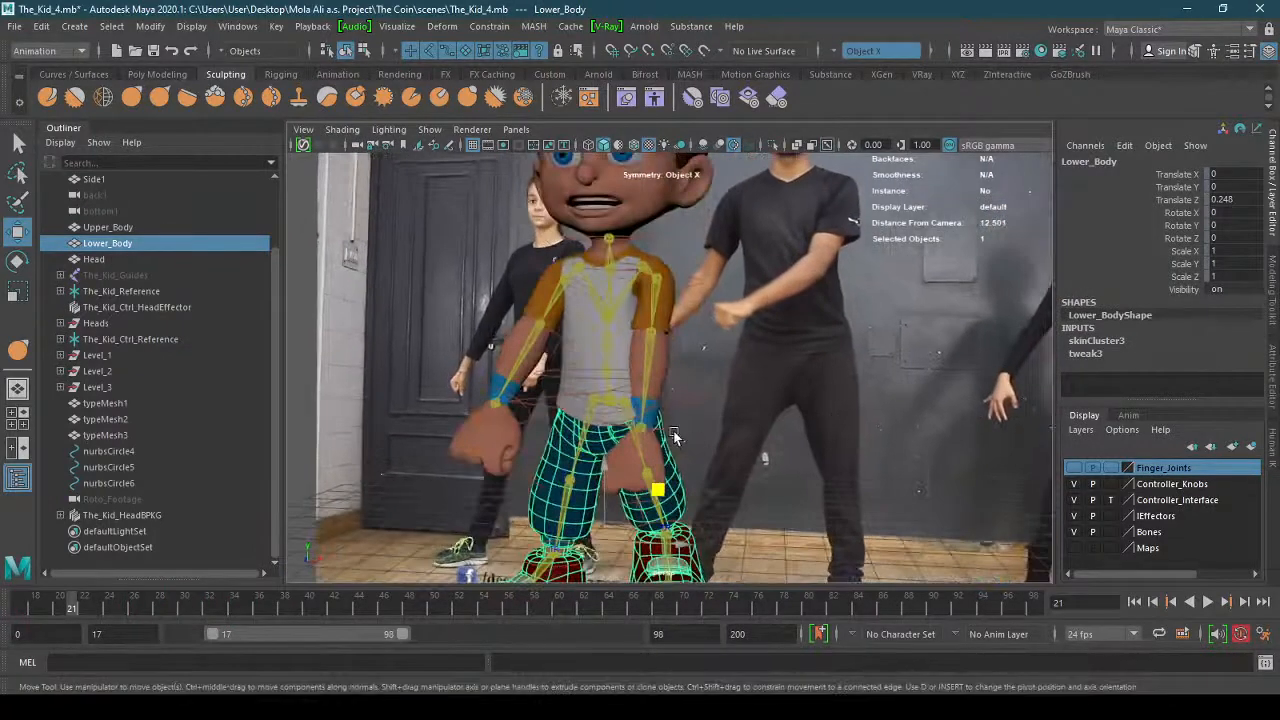
{"action": "left_click", "coordinate": [640, 429]}
{"action": "left_click_drag", "start_coordinate": [562, 432], "coordinate": [624, 431]}
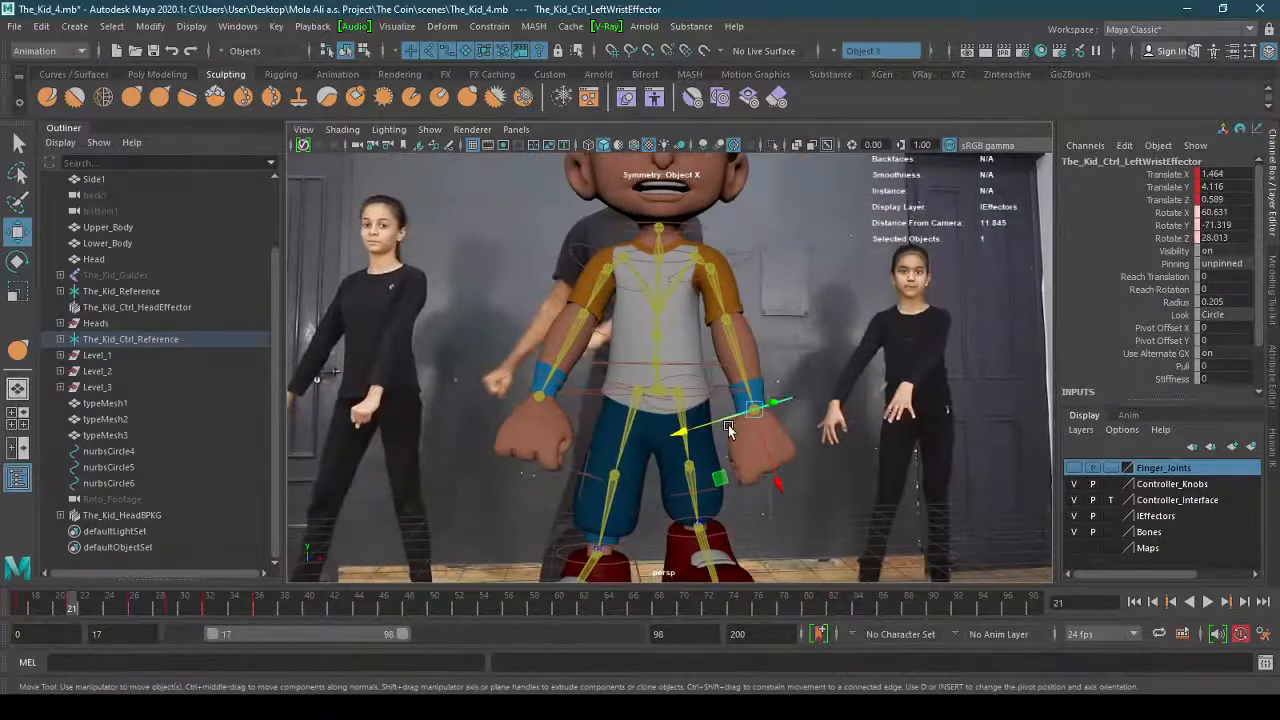
{"action": "left_click_drag", "start_coordinate": [728, 425], "coordinate": [689, 443]}
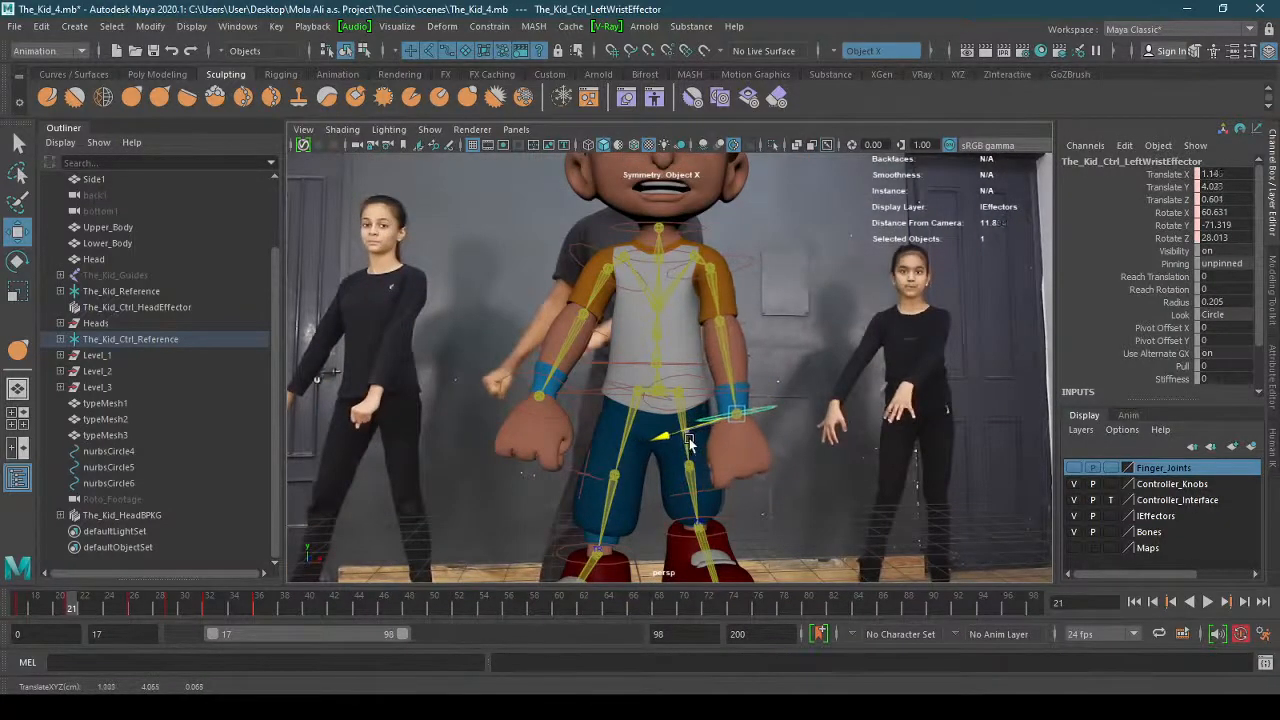
Move the left wrist effector outward from the thigh at frames 23, 24 and 25.
{"action": "left_click_drag", "start_coordinate": [72, 612], "coordinate": [95, 612]}
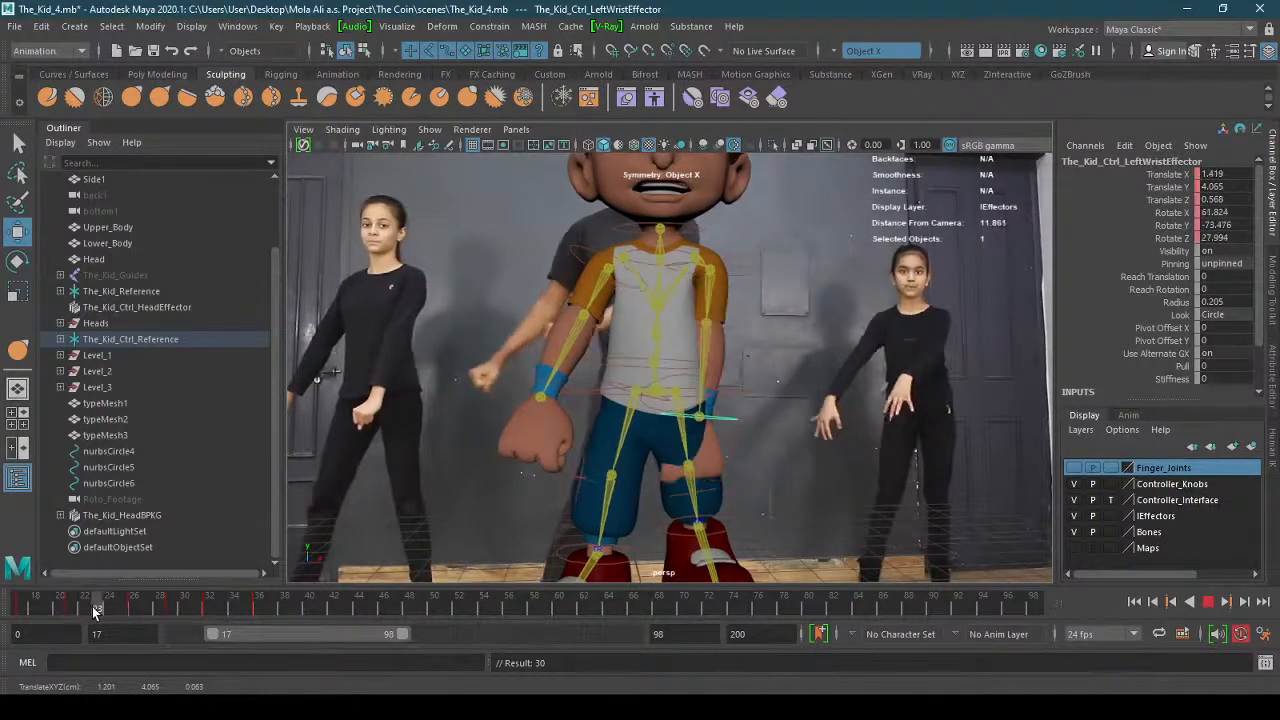
{"action": "left_click_drag", "start_coordinate": [640, 408], "coordinate": [680, 418]}
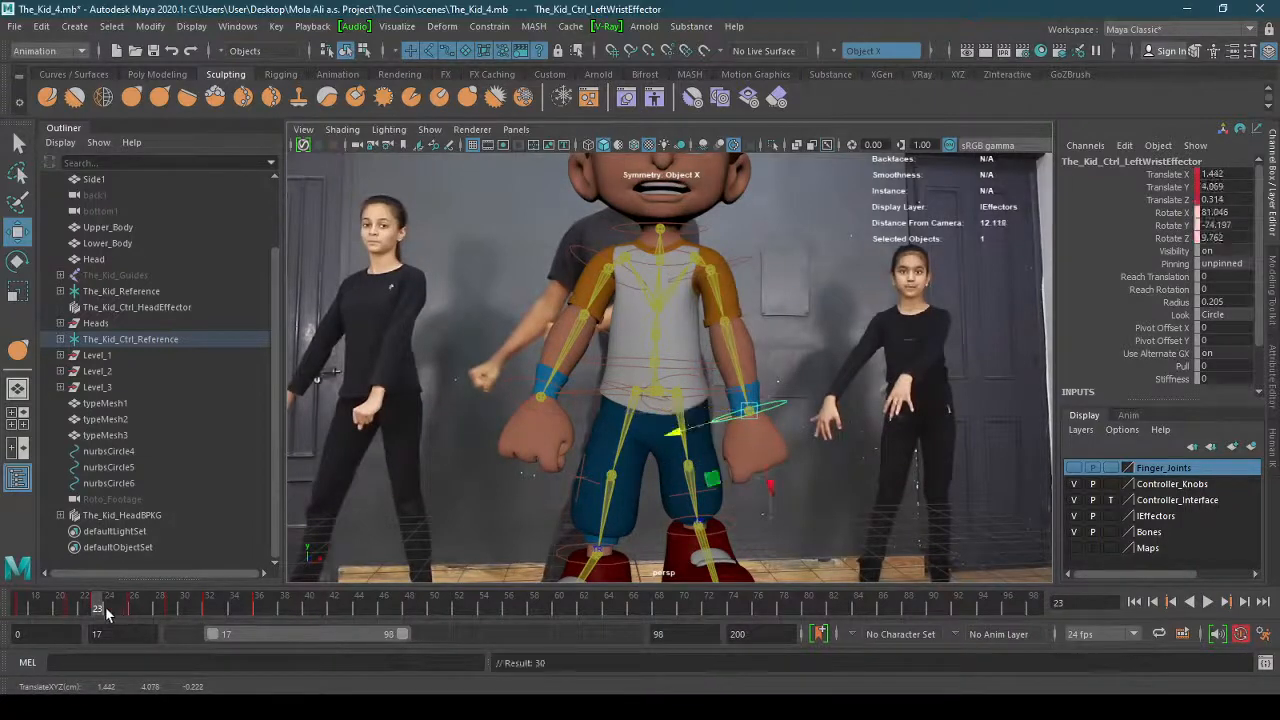
{"action": "left_click_drag", "start_coordinate": [99, 613], "coordinate": [107, 612]}
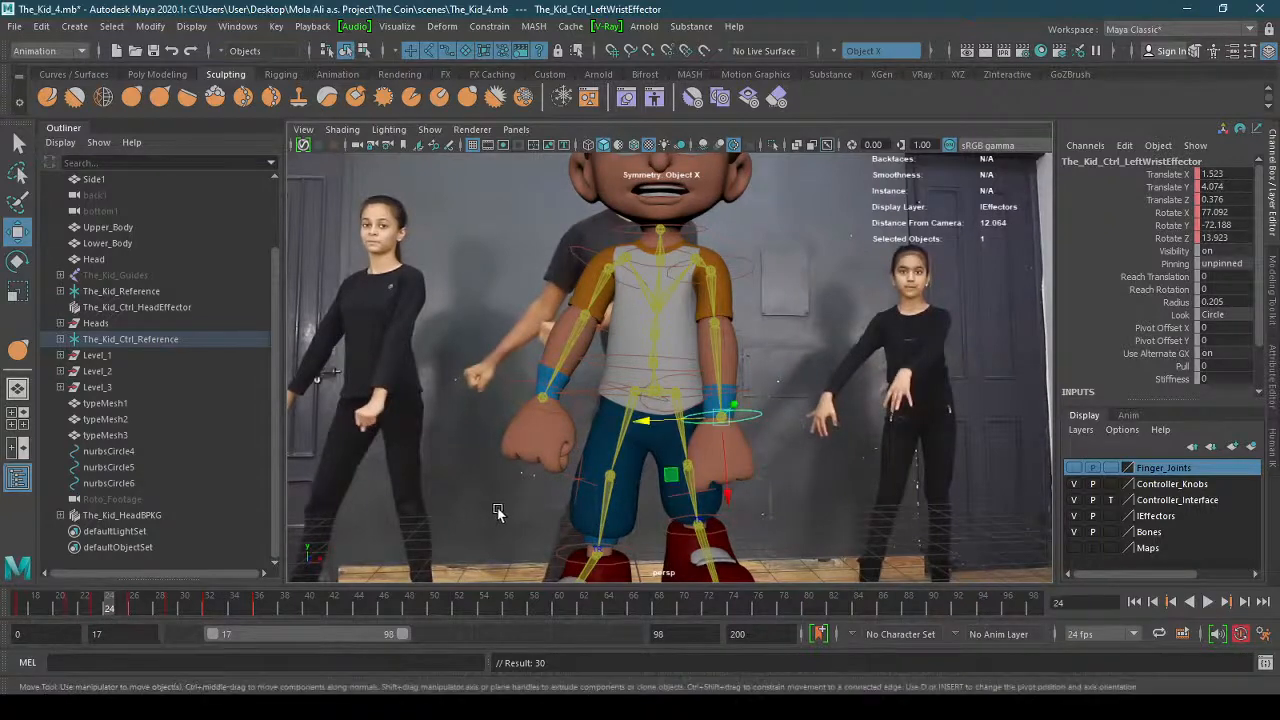
{"action": "mouse_move", "coordinate": [500, 511]}
{"action": "left_mouse_down", "text": "alt"}
{"action": "mouse_move", "coordinate": [554, 511]}
{"action": "mouse_move", "coordinate": [520, 517]}
{"action": "left_mouse_up", "text": "alt"}
{"action": "left_click_drag", "start_coordinate": [677, 437], "coordinate": [706, 437]}
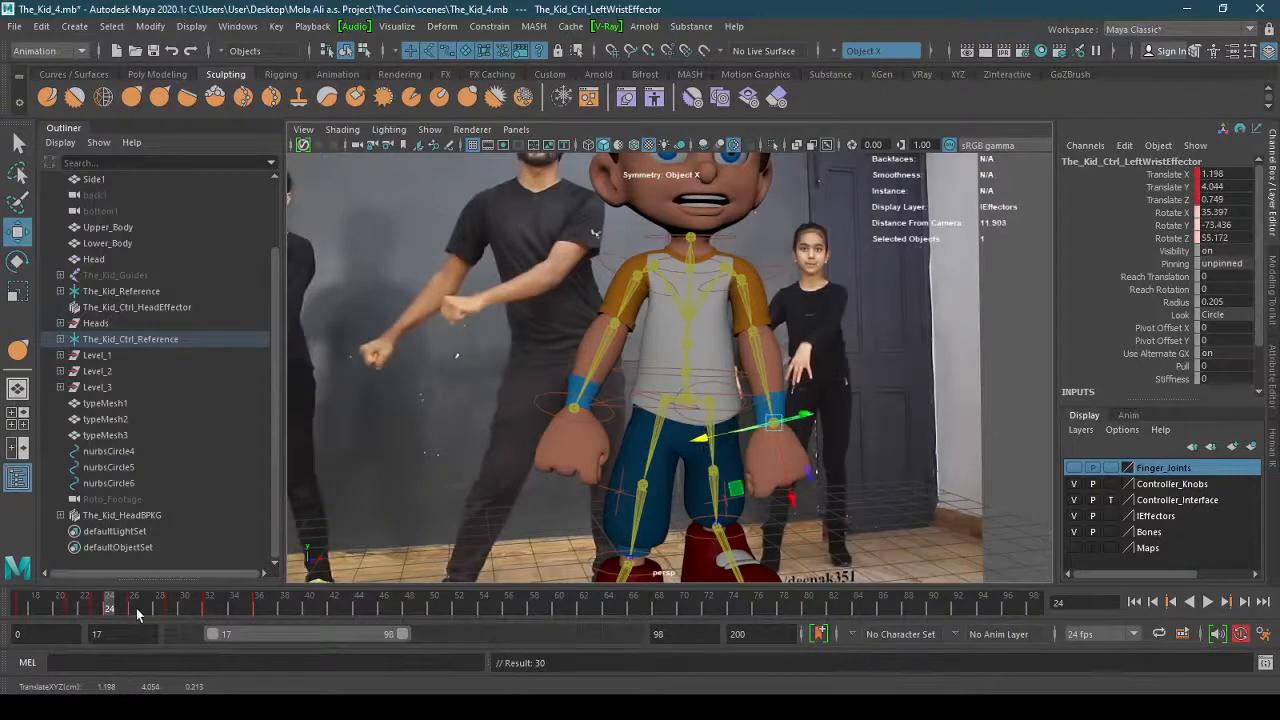
{"action": "left_click_drag", "start_coordinate": [110, 612], "coordinate": [121, 612]}
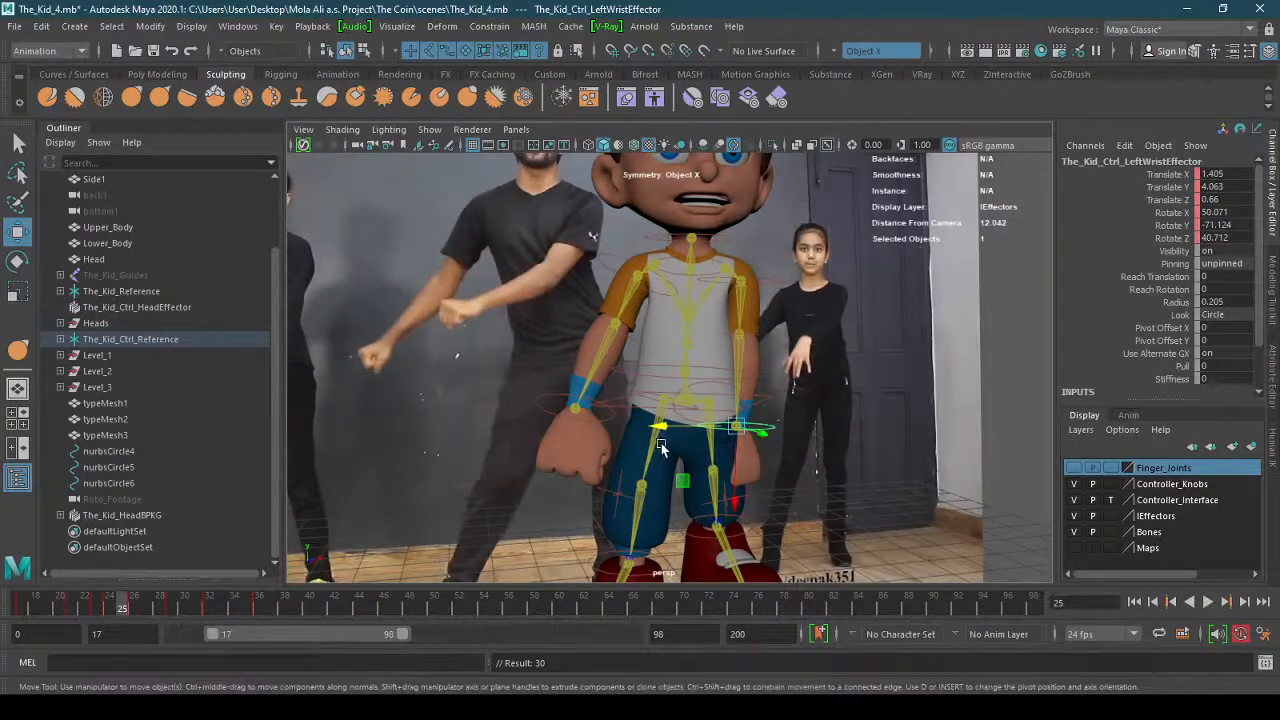
{"action": "left_click_drag", "start_coordinate": [668, 428], "coordinate": [710, 432]}
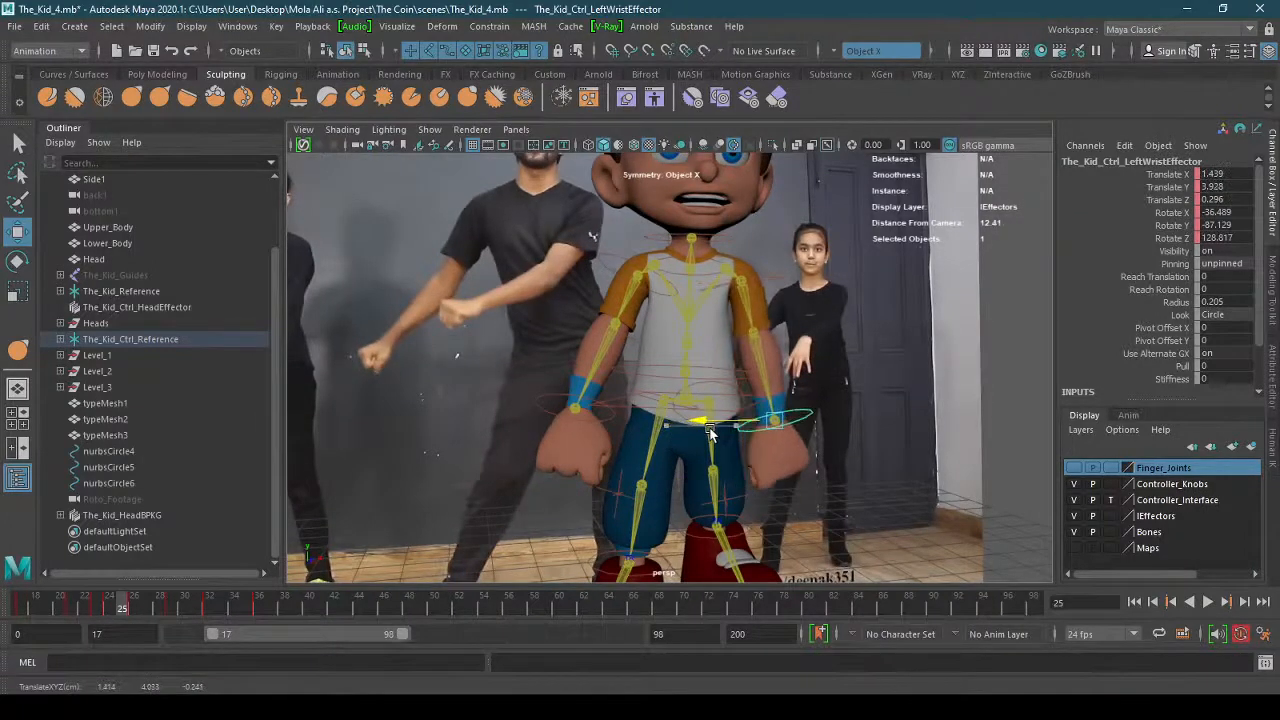
Clear the selection, play back the animation to compare the arm motion with the footage, and return to frame 17.
{"action": "mouse_move", "coordinate": [122, 614]}
{"action": "left_mouse_down"}
{"action": "mouse_move", "coordinate": [300, 609]}
{"action": "mouse_move", "coordinate": [2, 612]}
{"action": "left_mouse_up"}
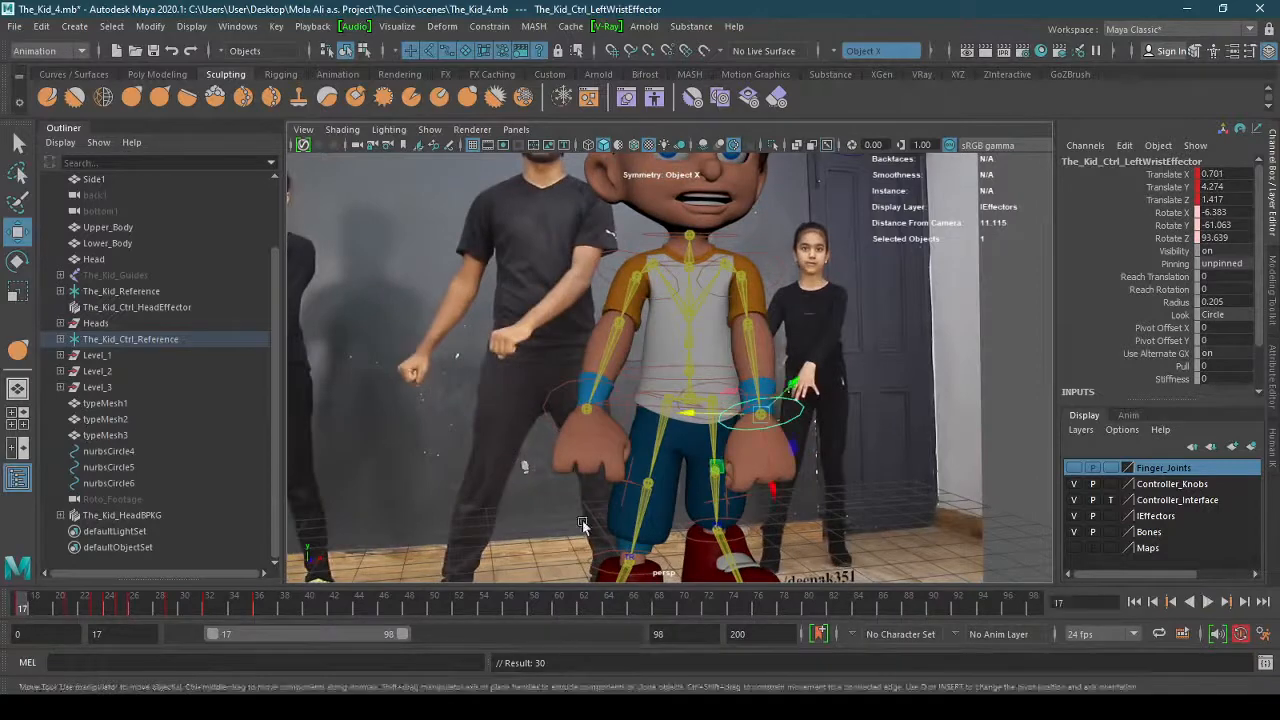
{"action": "scroll", "coordinate": [583, 525], "scroll_direction": "down", "scroll_amount": 6}
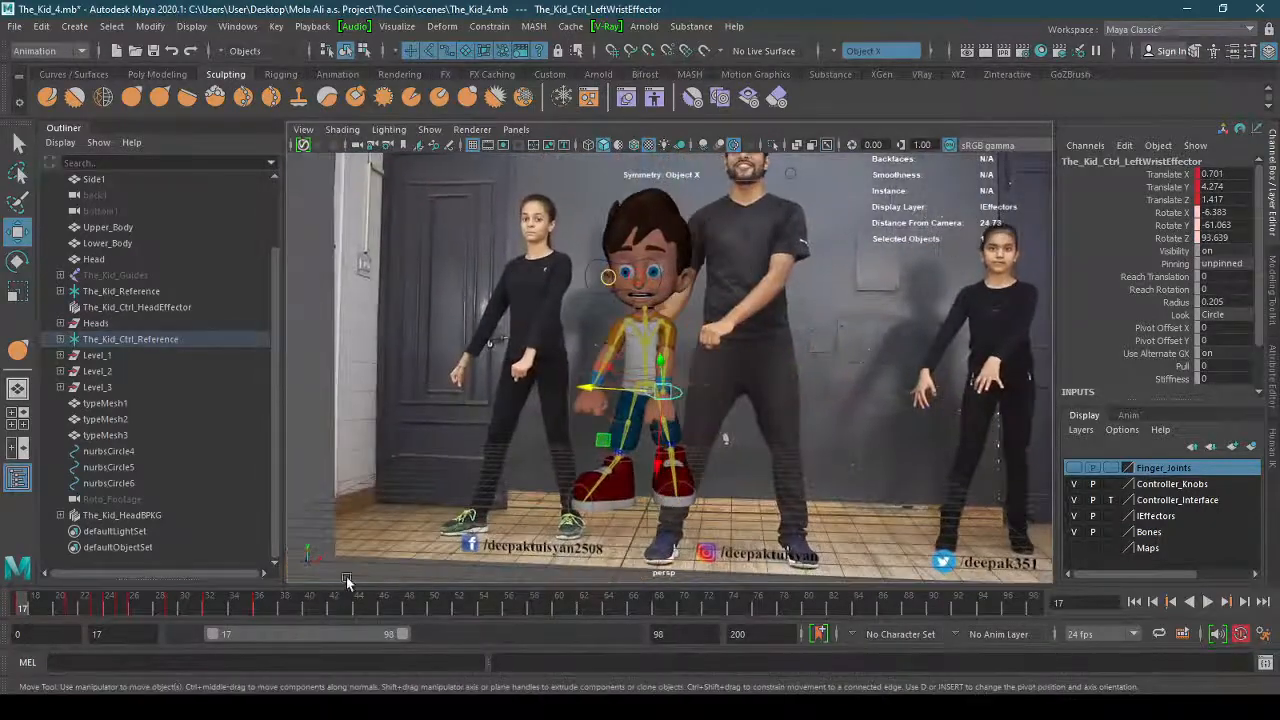
{"action": "scroll", "coordinate": [346, 576], "scroll_direction": "up", "scroll_amount": 1}
{"action": "left_click", "coordinate": [360, 572]}
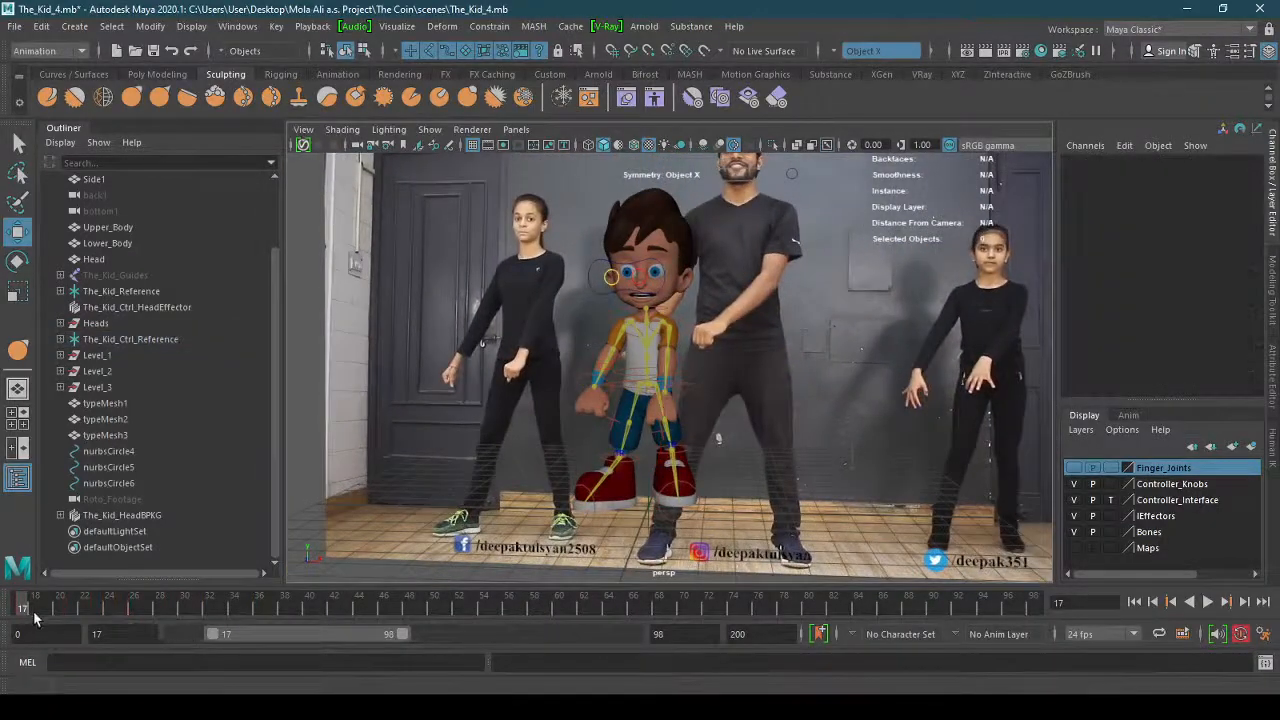
{"action": "mouse_move", "coordinate": [24, 609]}
{"action": "left_mouse_down"}
{"action": "mouse_move", "coordinate": [204, 612]}
{"action": "mouse_move", "coordinate": [22, 618]}
{"action": "mouse_move", "coordinate": [125, 621]}
{"action": "mouse_move", "coordinate": [50, 626]}
{"action": "left_mouse_up"}
{"action": "key", "text": "Escape"}
{"action": "left_click", "coordinate": [1216, 605]}
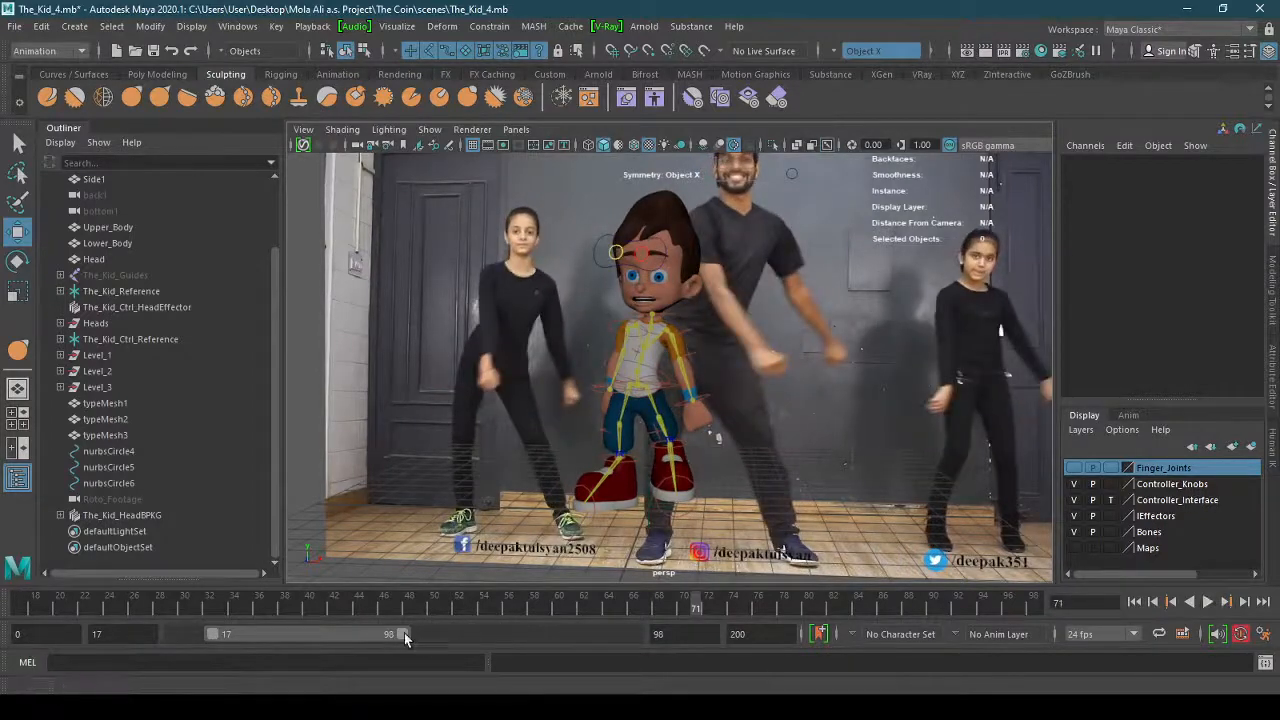
{"action": "left_click_drag", "start_coordinate": [306, 613], "coordinate": [6, 614]}
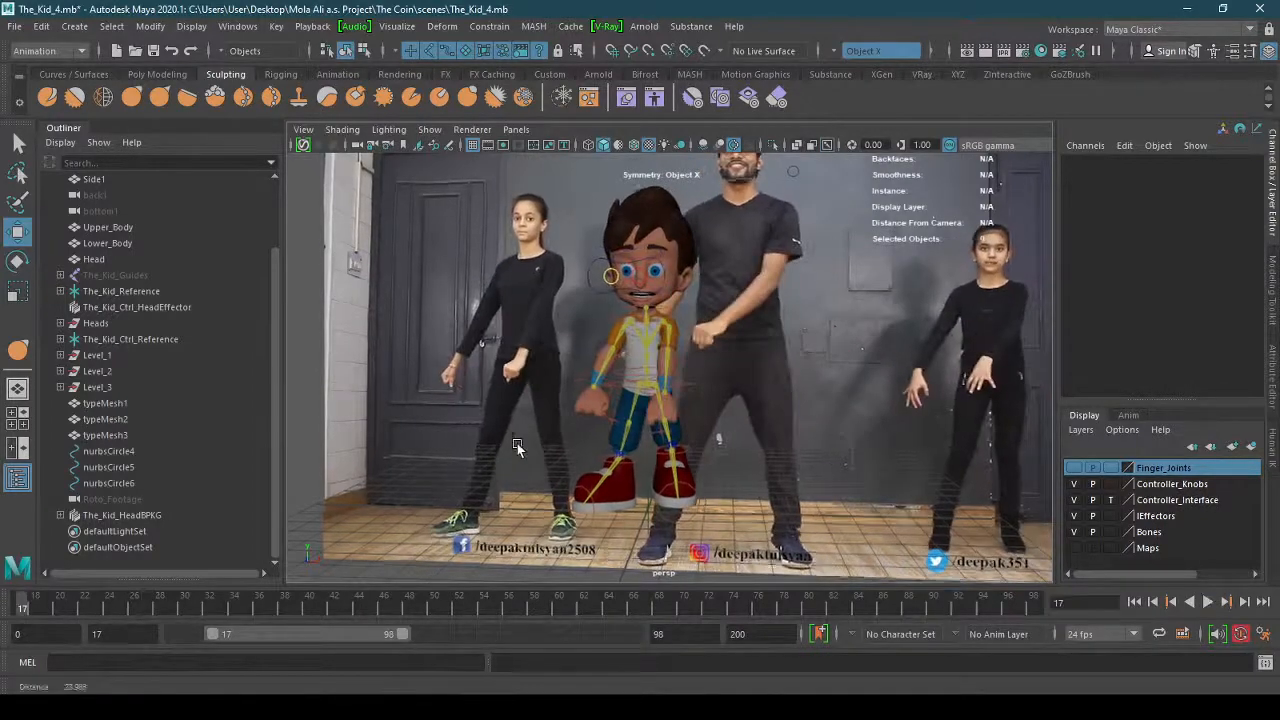
{"action": "scroll", "coordinate": [550, 442], "scroll_direction": "up", "scroll_amount": 2}
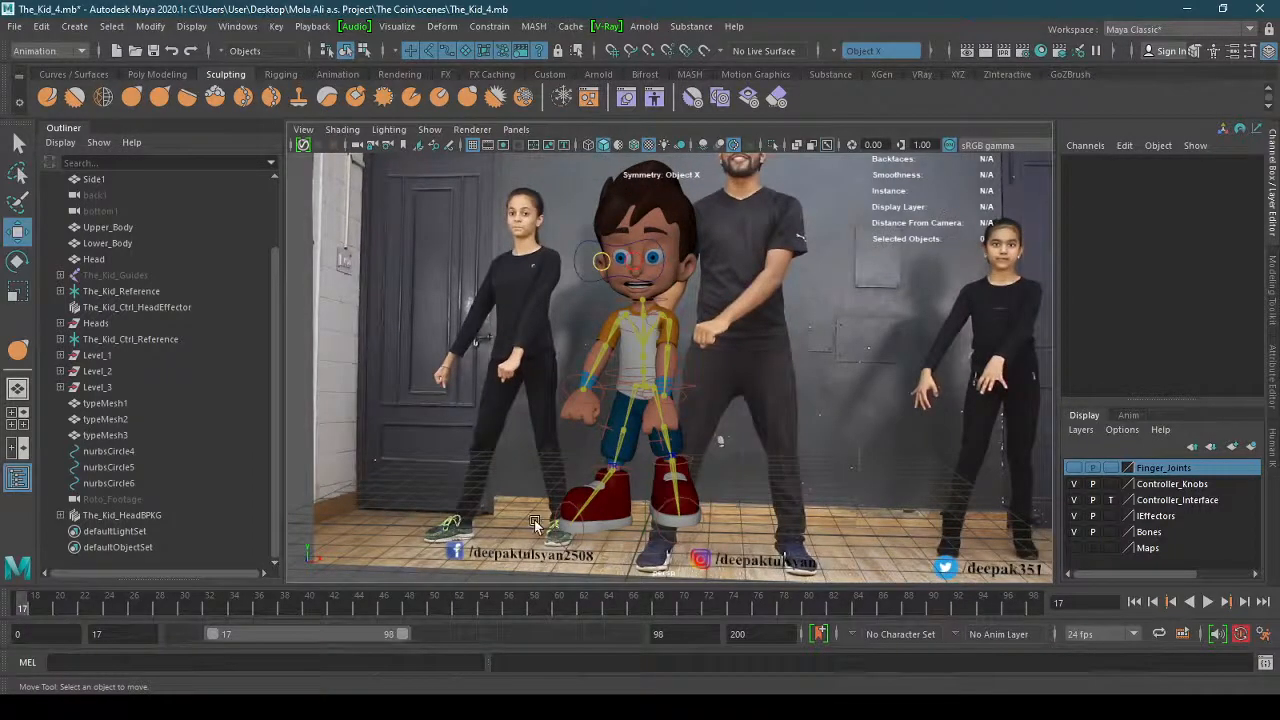
Select the left wrist effector and undo the in-between wrist poses added between frames 17 and 36.
{"action": "left_click", "coordinate": [684, 396]}
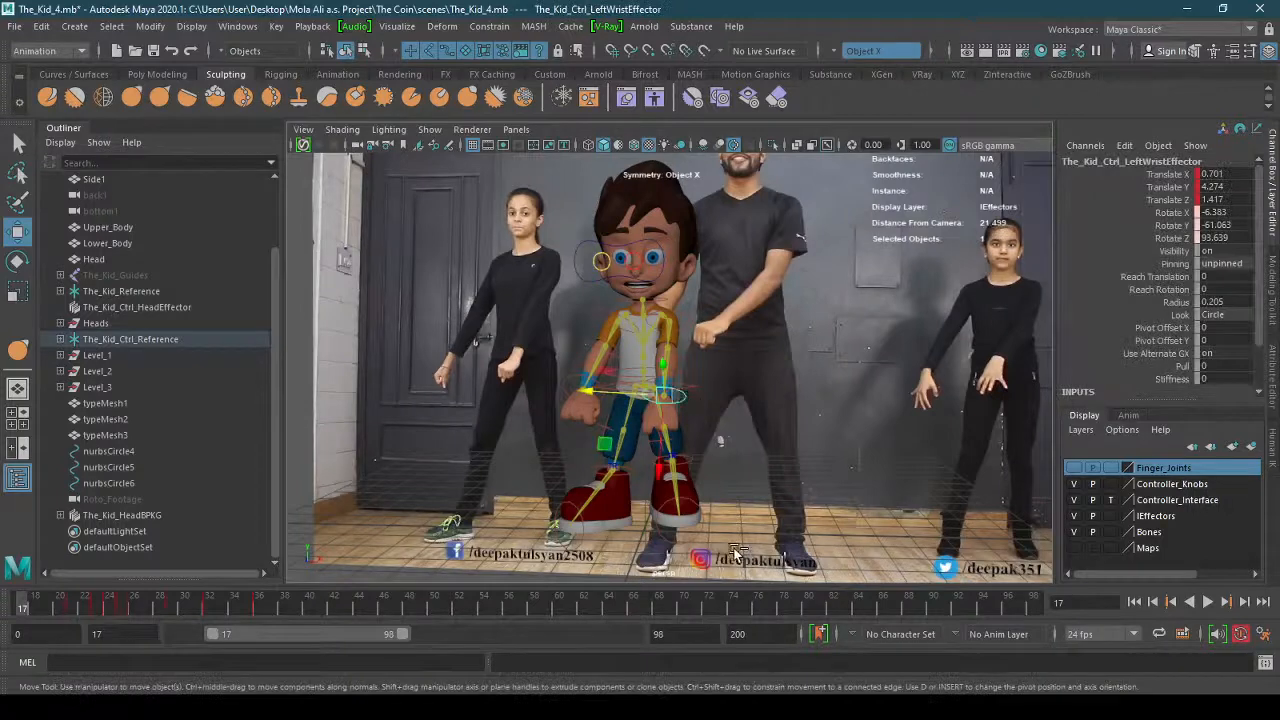
{"action": "key", "text": "ctrl+z"}
{"action": "key", "text": "ctrl+z"}
{"action": "key", "text": "ctrl+z"}
{"action": "key", "text": "ctrl+z"}
{"action": "key", "text": "ctrl+z"}
{"action": "key", "text": "ctrl+z"}
{"action": "key", "text": "ctrl+z"}
{"action": "key", "text": "ctrl+z"}
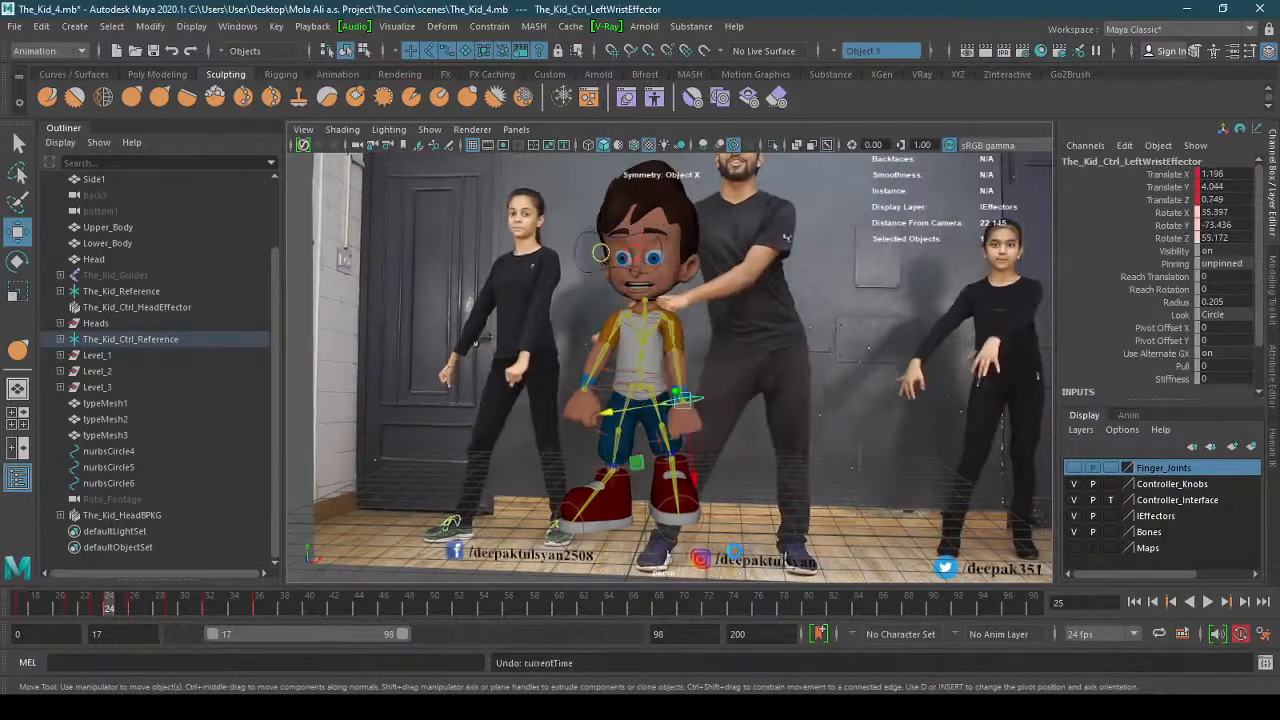
{"action": "key", "text": "ctrl+z"}
{"action": "key", "text": "ctrl+z"}
{"action": "key", "text": "ctrl+z"}
{"action": "key", "text": "ctrl+z"}
{"action": "key", "text": "ctrl+z"}
{"action": "key", "text": "ctrl+z"}
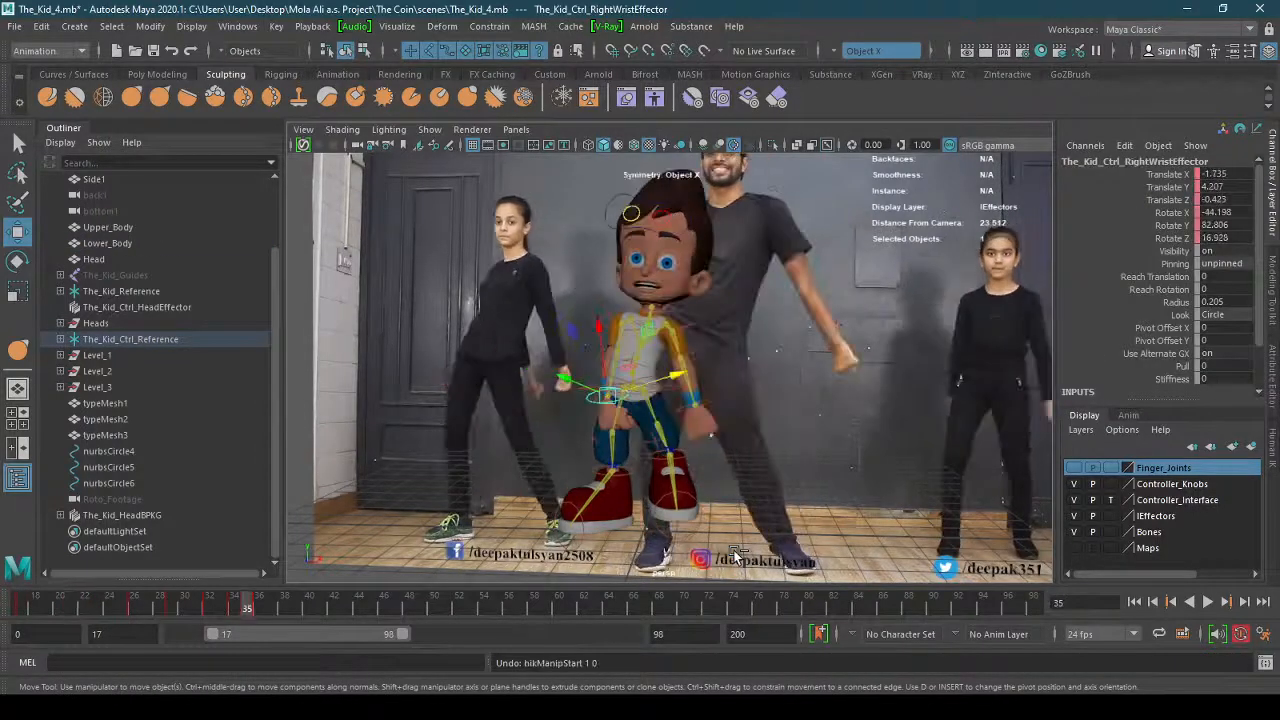
{"action": "key", "text": "ctrl+z"}
{"action": "key", "text": "ctrl+z"}
{"action": "key", "text": "ctrl+z"}
{"action": "key", "text": "ctrl+z"}
{"action": "key", "text": "ctrl+z"}
{"action": "key", "text": "ctrl+z"}
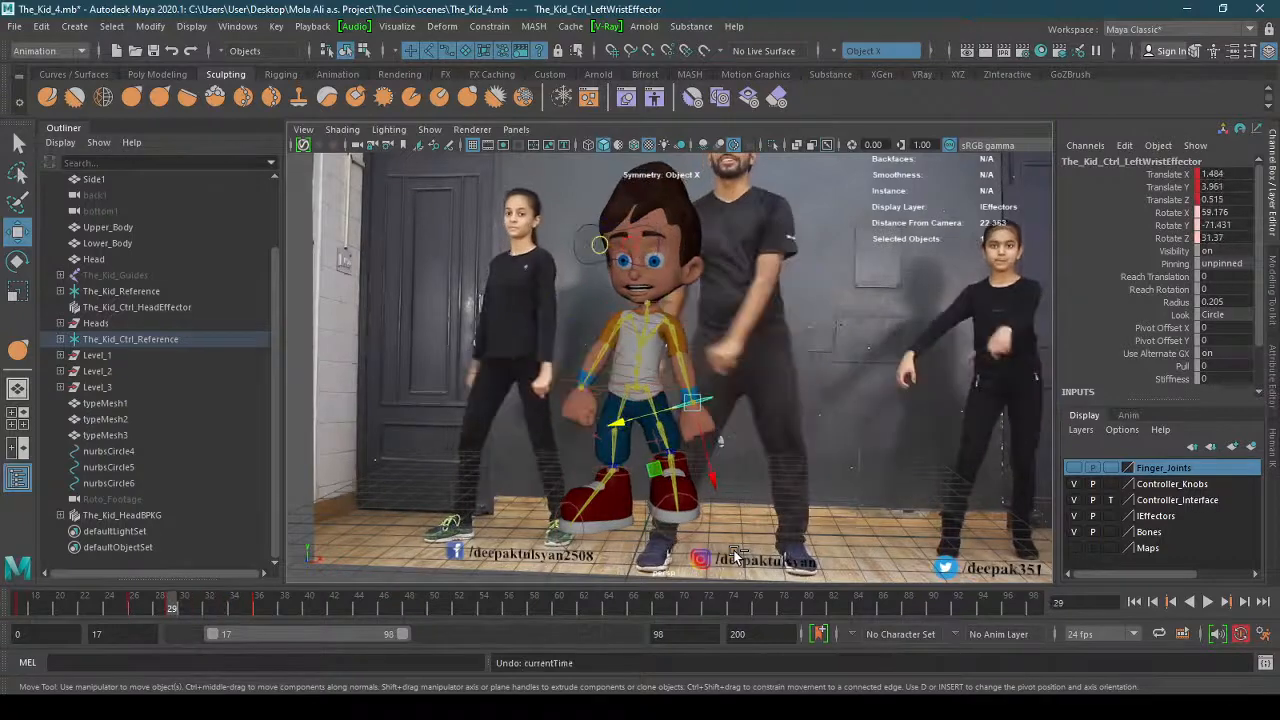
{"action": "key", "text": "ctrl+z"}
{"action": "key", "text": "ctrl+z"}
{"action": "key", "text": "ctrl+z"}
{"action": "key", "text": "ctrl+z"}
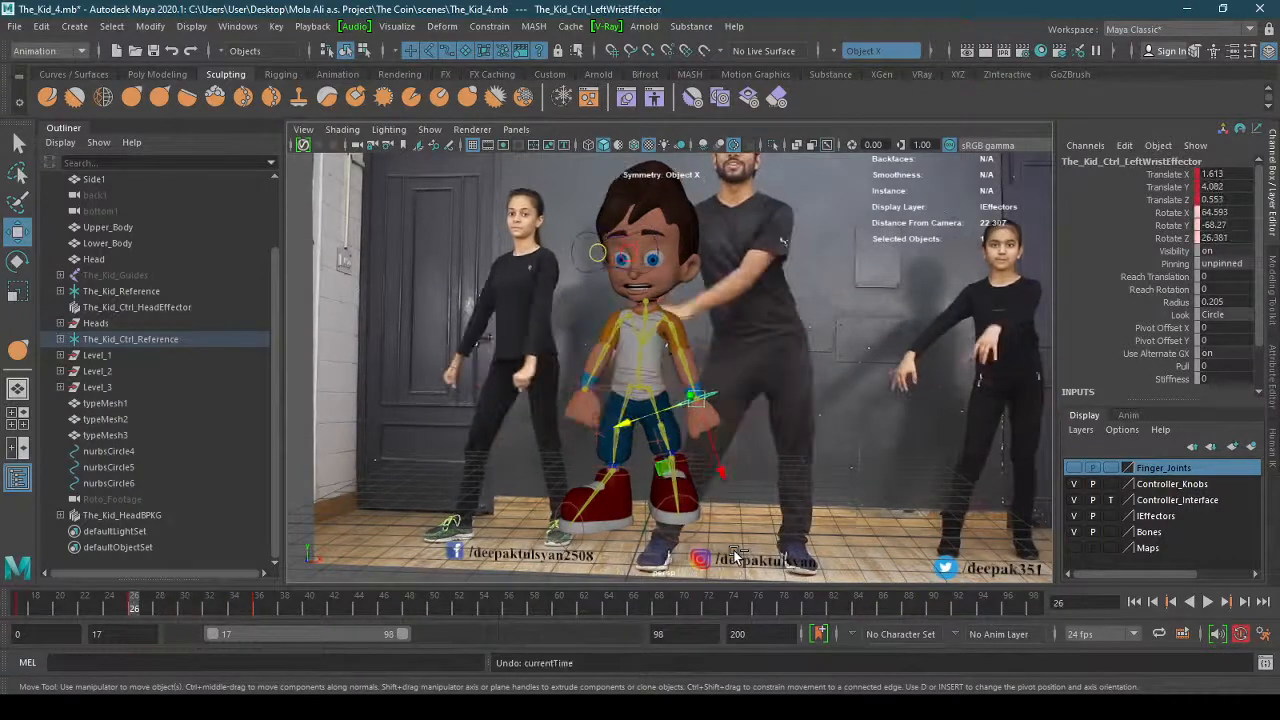
Review the remaining motion between the two key poses and stop at frame 27 to examine the kid from another angle.
{"action": "key", "text": "alt+v"}
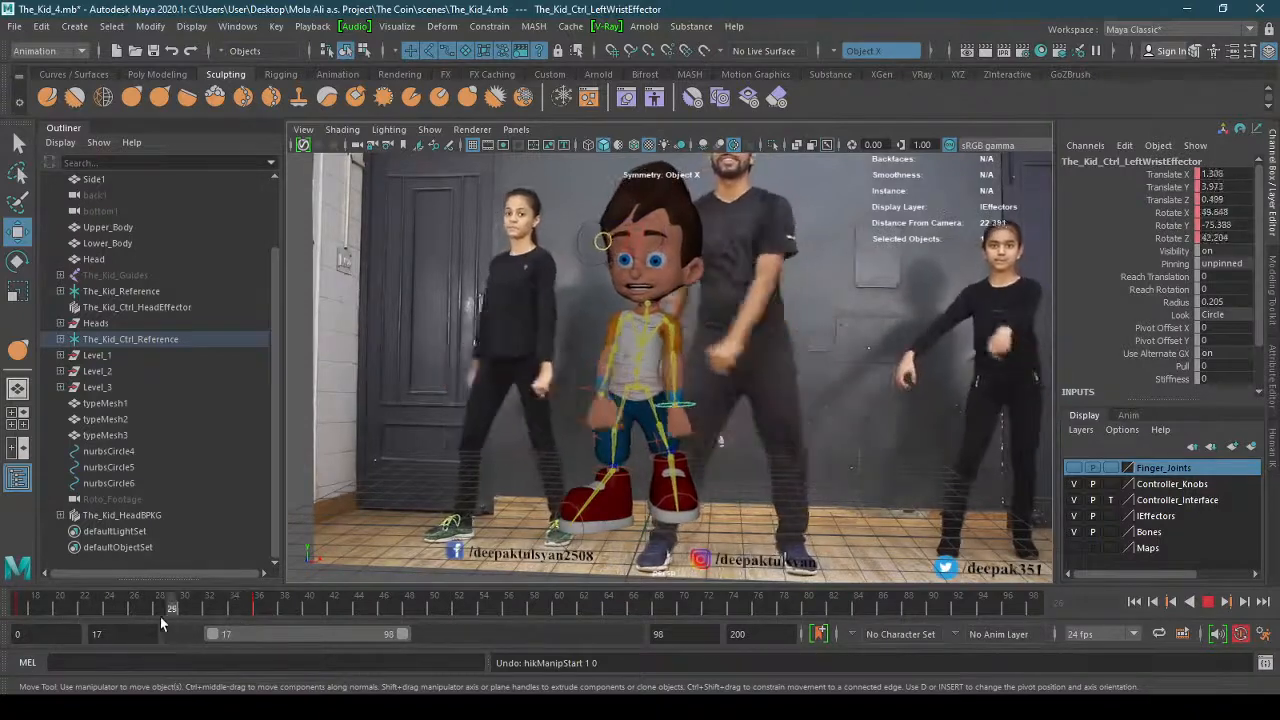
{"action": "left_click", "coordinate": [148, 613]}
{"action": "left_click_drag", "start_coordinate": [464, 500], "coordinate": [705, 493], "text": "alt"}
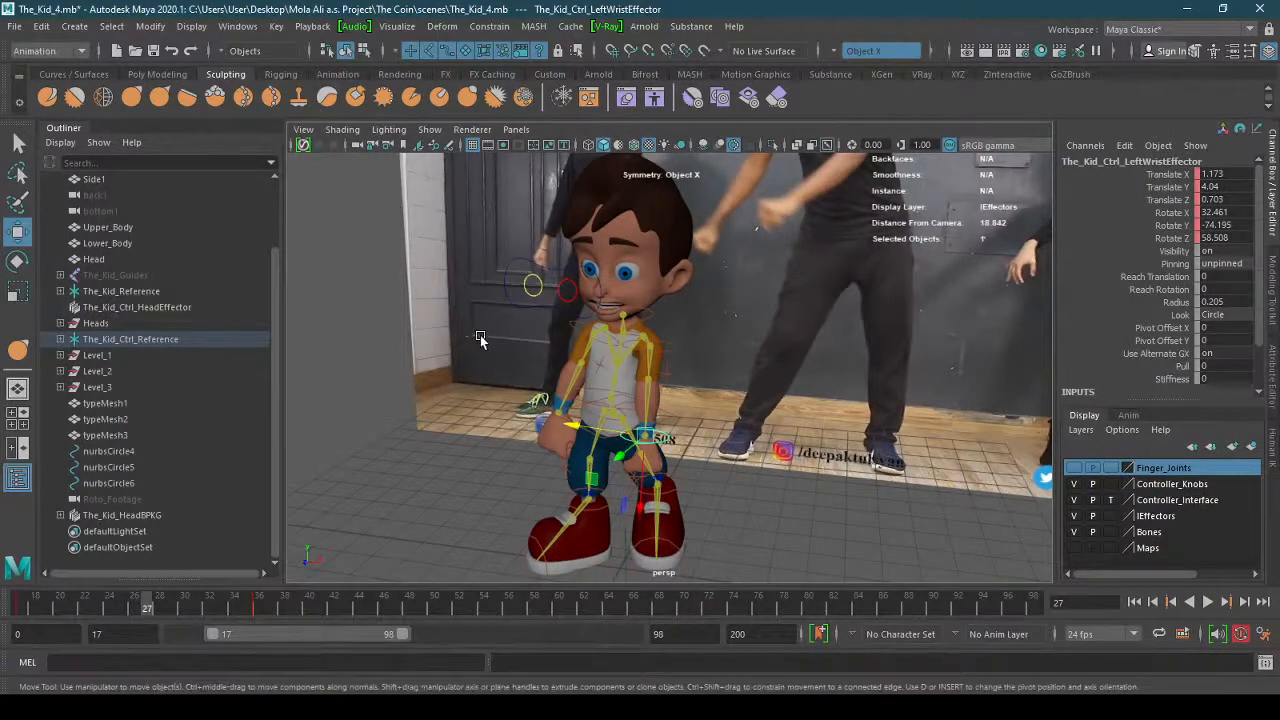
Try the two-pane layout with front and perspective views, and return to the single perspective view.
{"action": "left_click", "coordinate": [18, 450]}
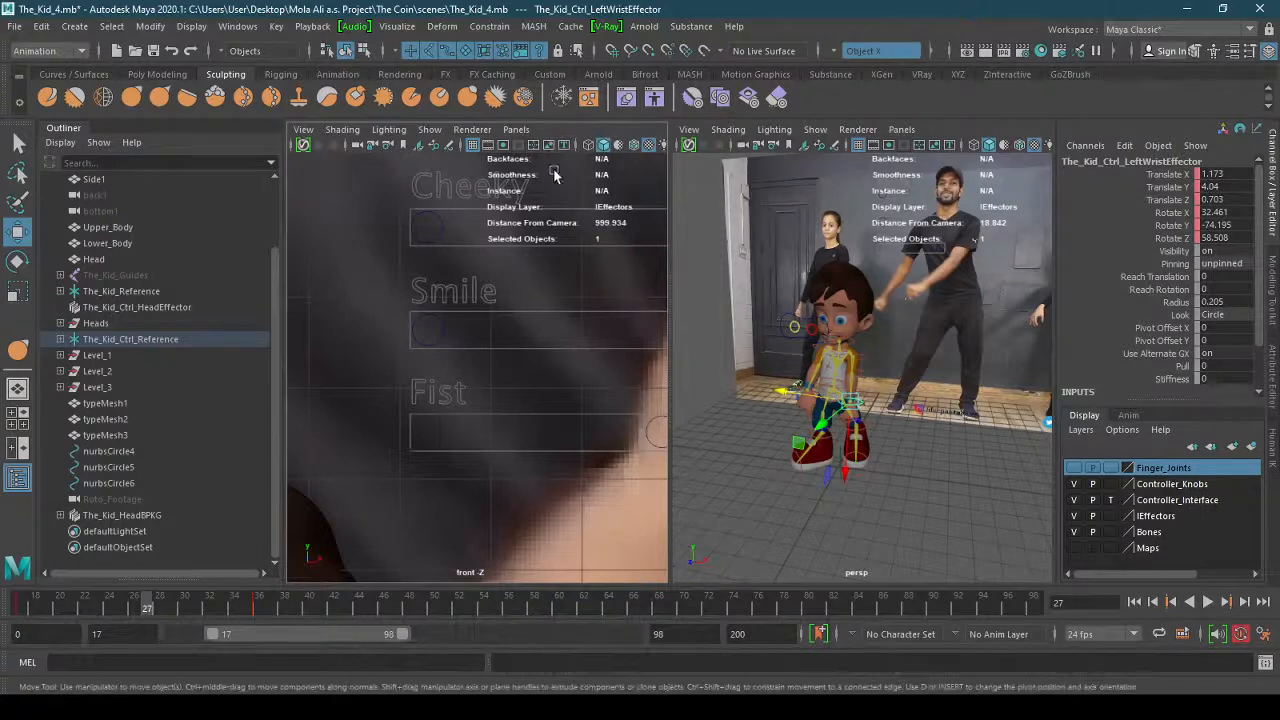
{"action": "key", "text": "space"}
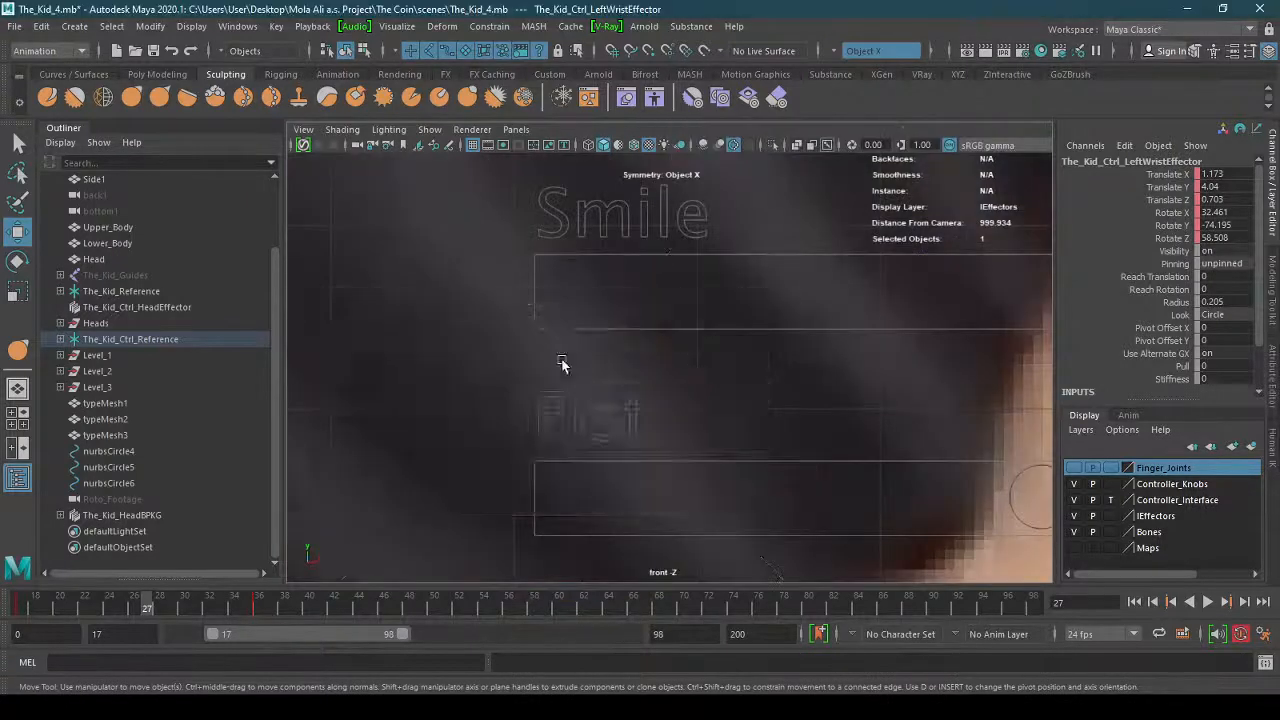
{"action": "key", "text": "space"}
{"action": "key", "text": "space"}
{"action": "right_click_drag", "start_coordinate": [774, 319], "coordinate": [600, 328], "text": "alt"}
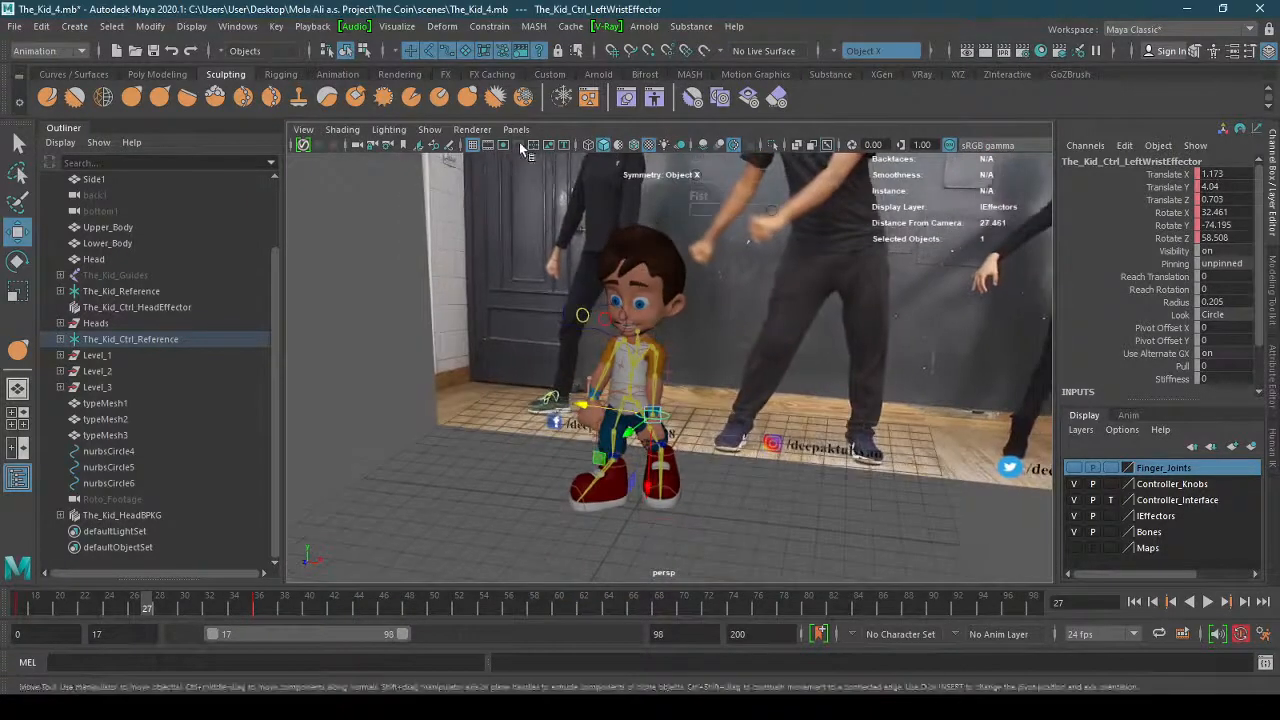
Tear off a copy of the perspective view, dock it below the main viewport and enlarge it to share the space.
{"action": "left_click", "coordinate": [516, 130]}
{"action": "mouse_move", "coordinate": [591, 222]}
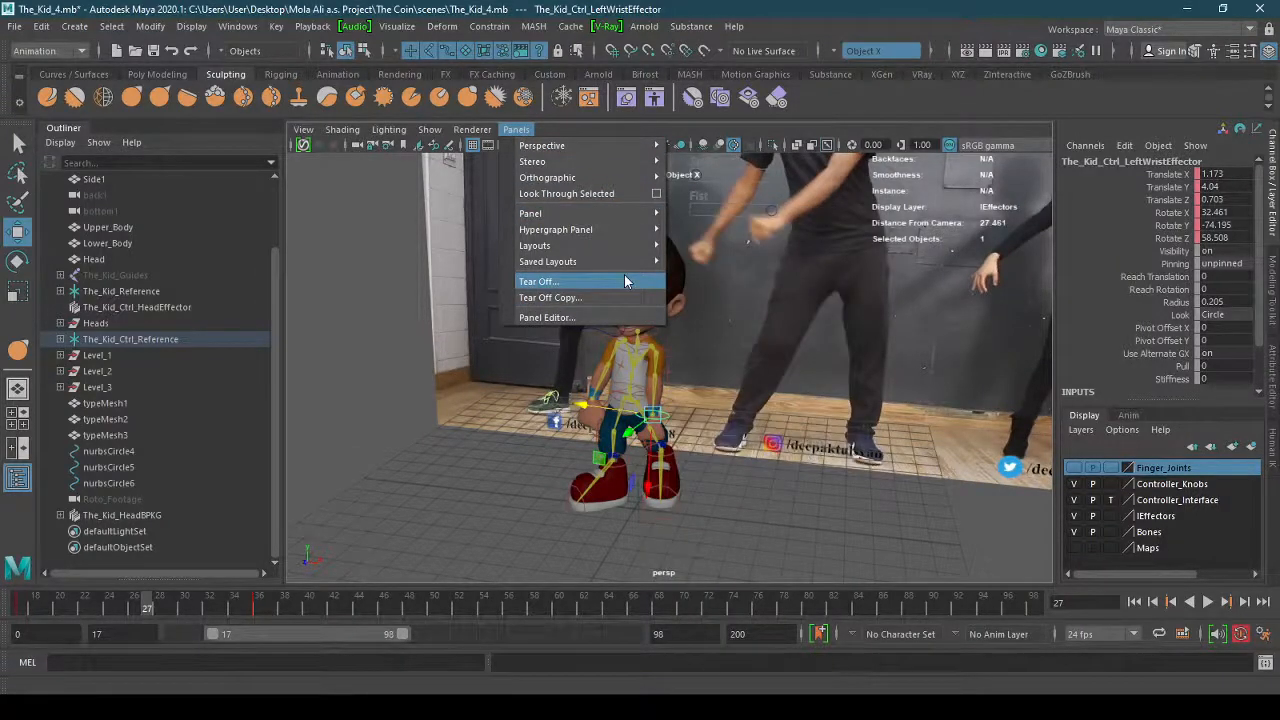
{"action": "left_click", "coordinate": [613, 293]}
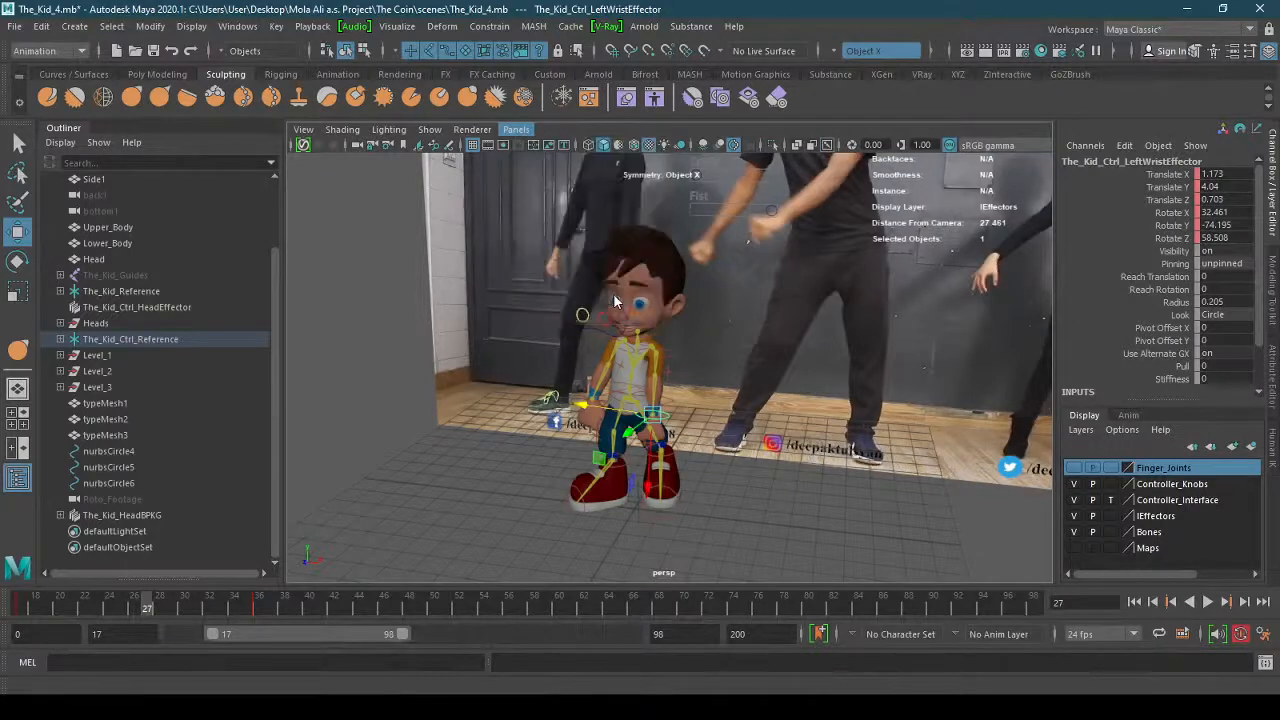
{"action": "left_click_drag", "start_coordinate": [262, 152], "coordinate": [357, 576]}
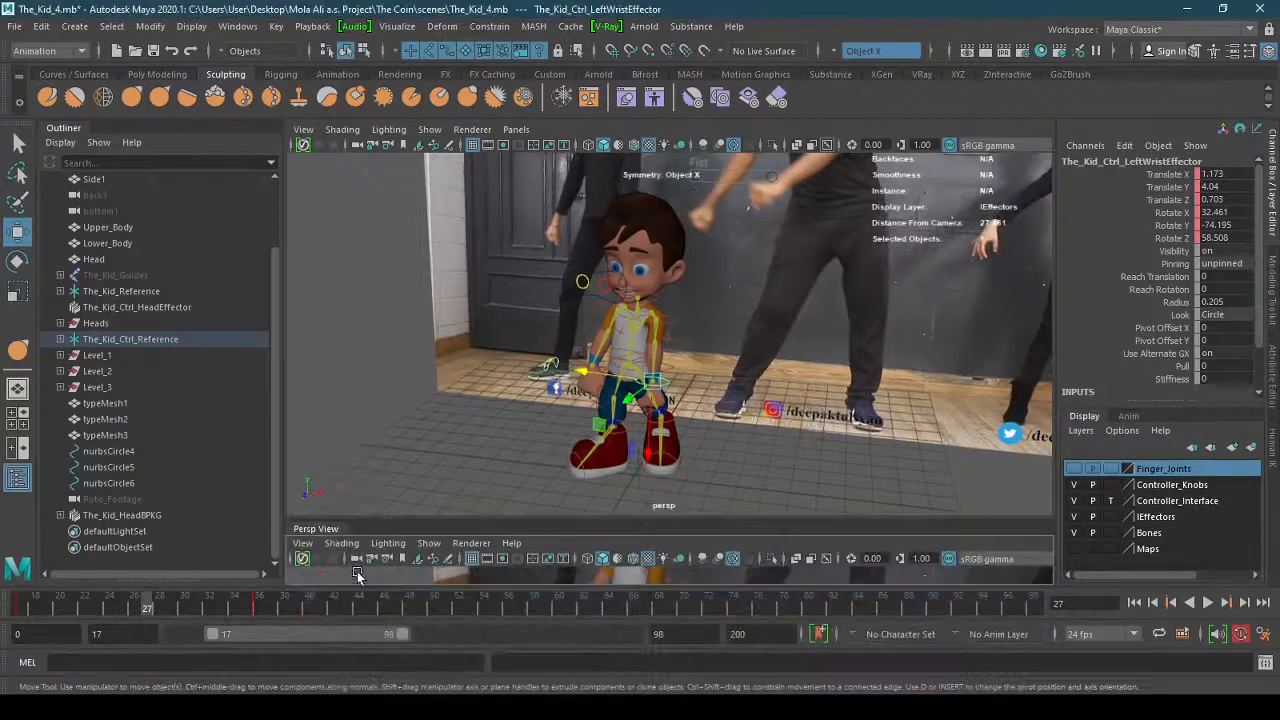
{"action": "left_click_drag", "start_coordinate": [460, 520], "coordinate": [466, 382]}
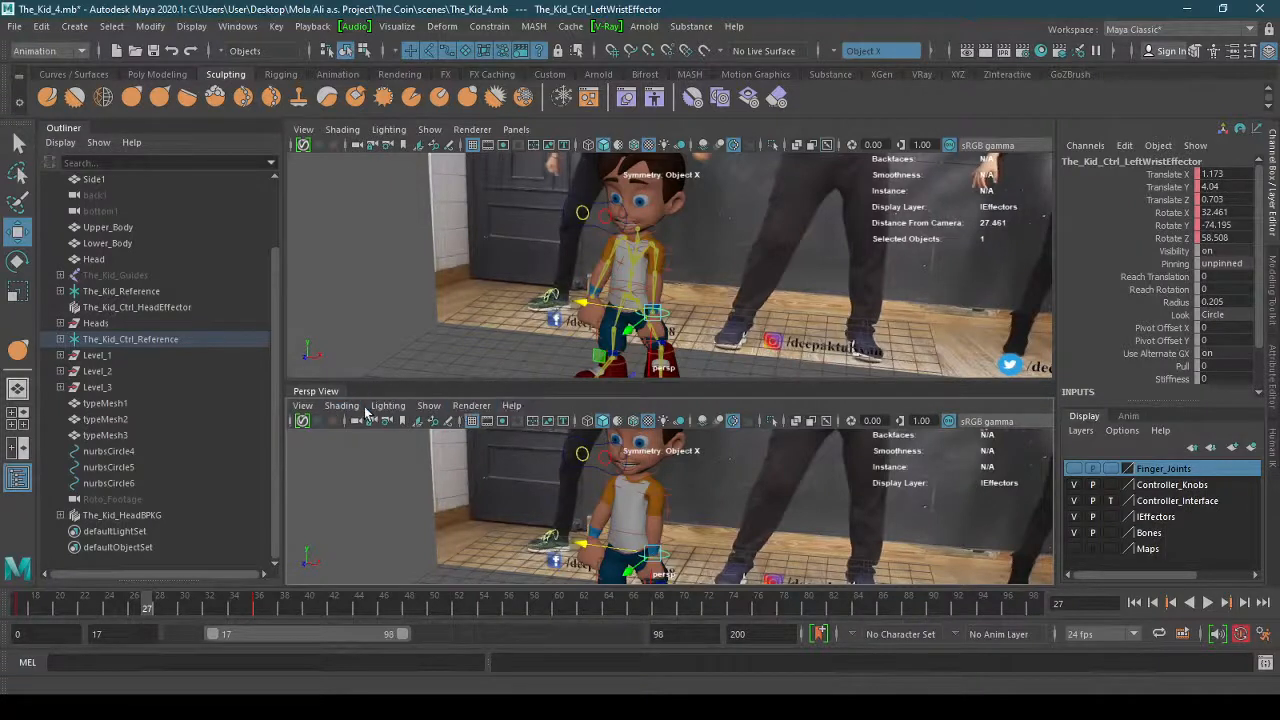
Replace the upper perspective view with the Graph Editor and give the torn-off perspective view below it more height.
{"action": "left_click", "coordinate": [304, 406]}
{"action": "left_click", "coordinate": [304, 406]}
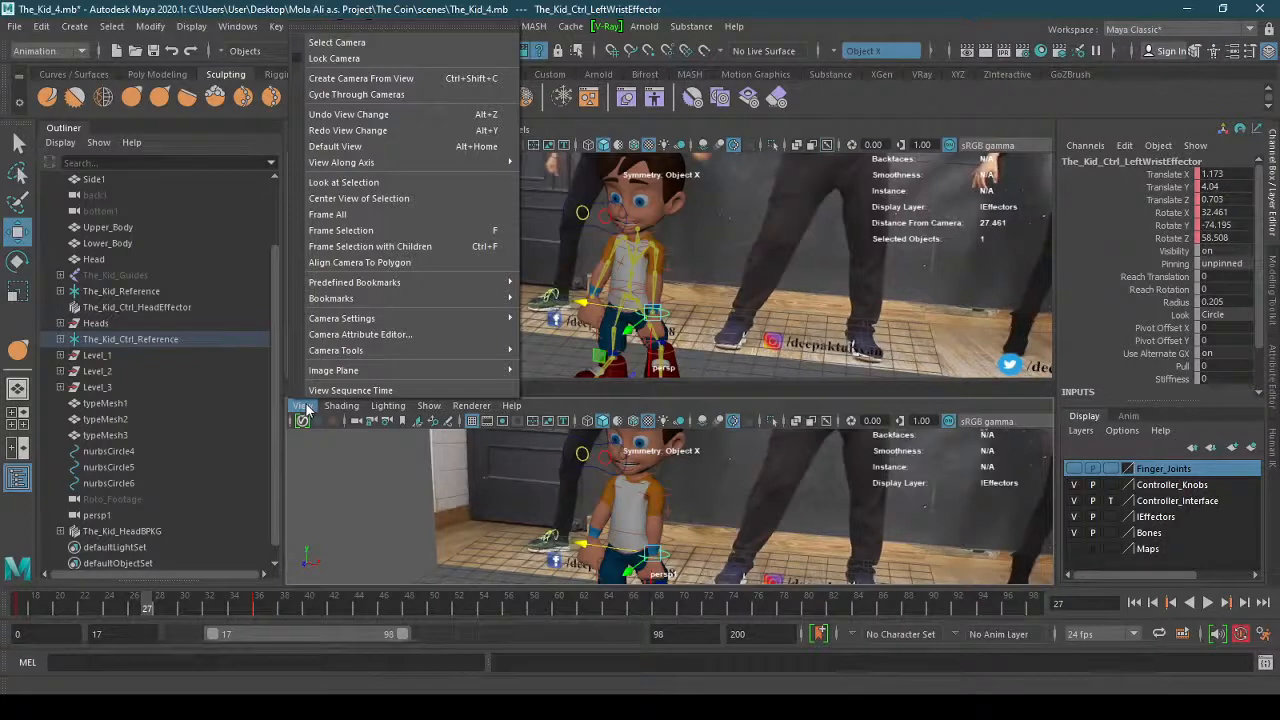
{"action": "mouse_move", "coordinate": [325, 405]}
{"action": "left_click", "coordinate": [636, 130]}
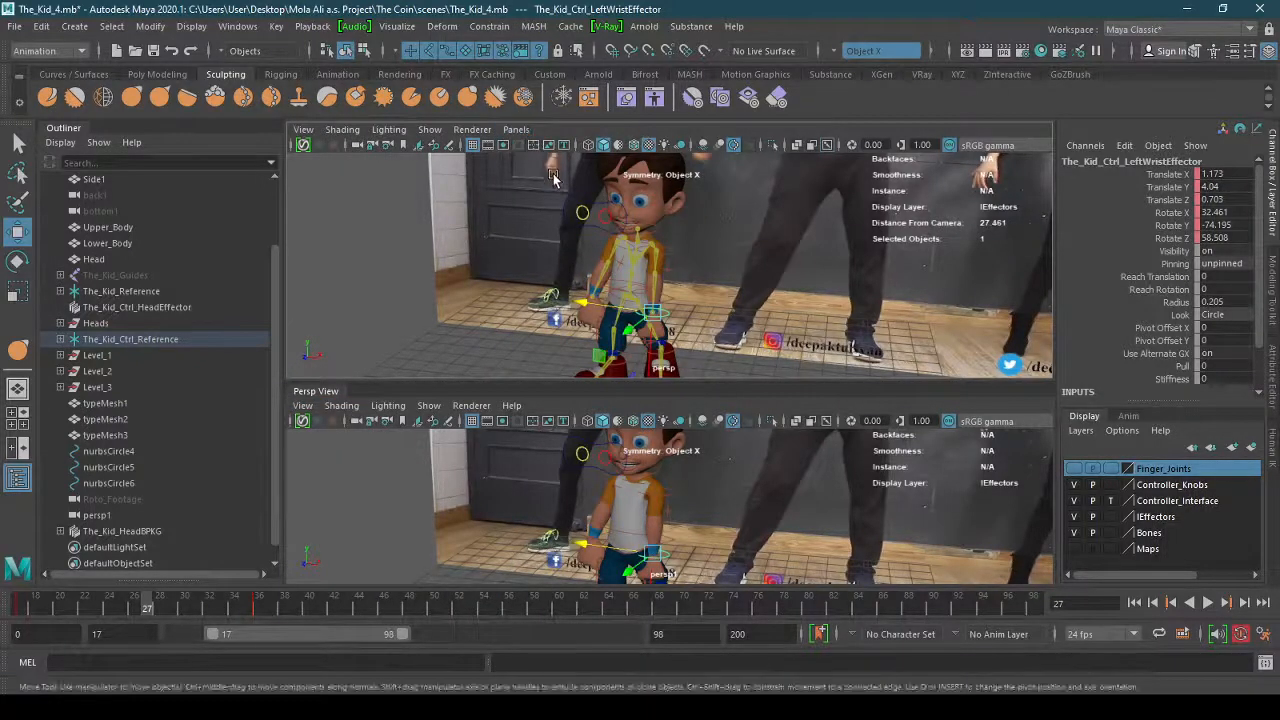
{"action": "left_click", "coordinate": [516, 130]}
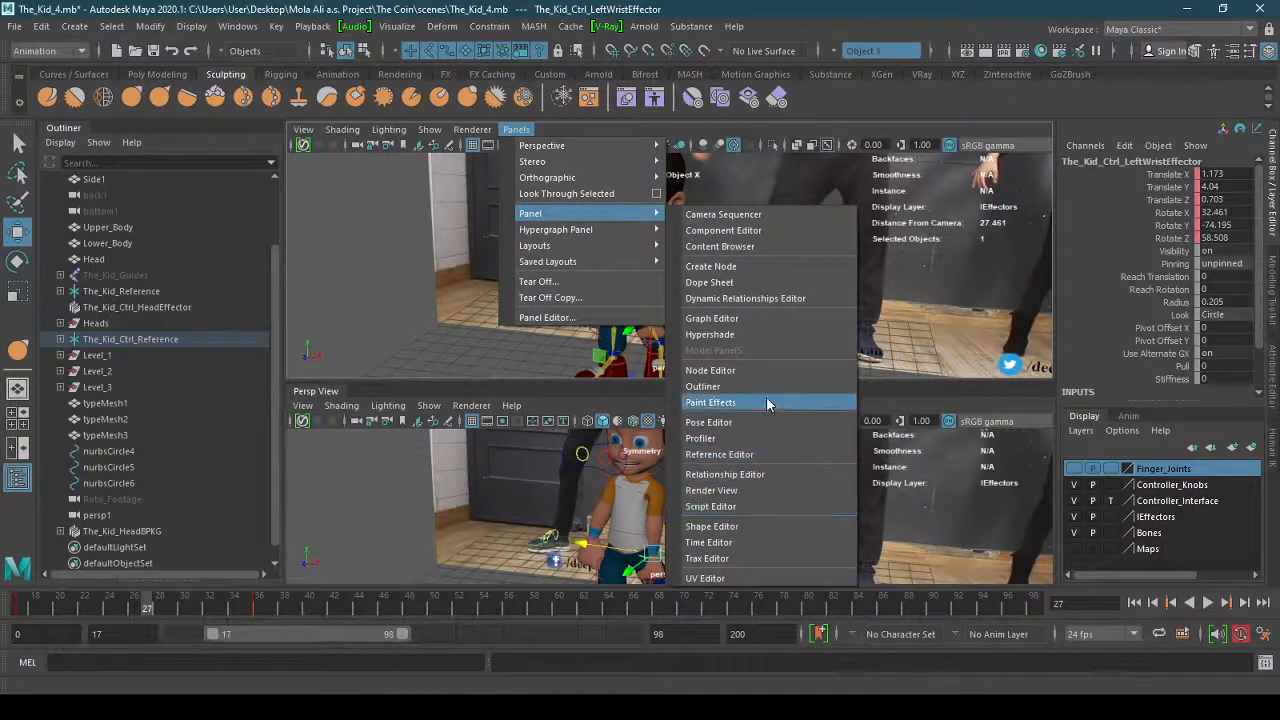
{"action": "left_click", "coordinate": [748, 317]}
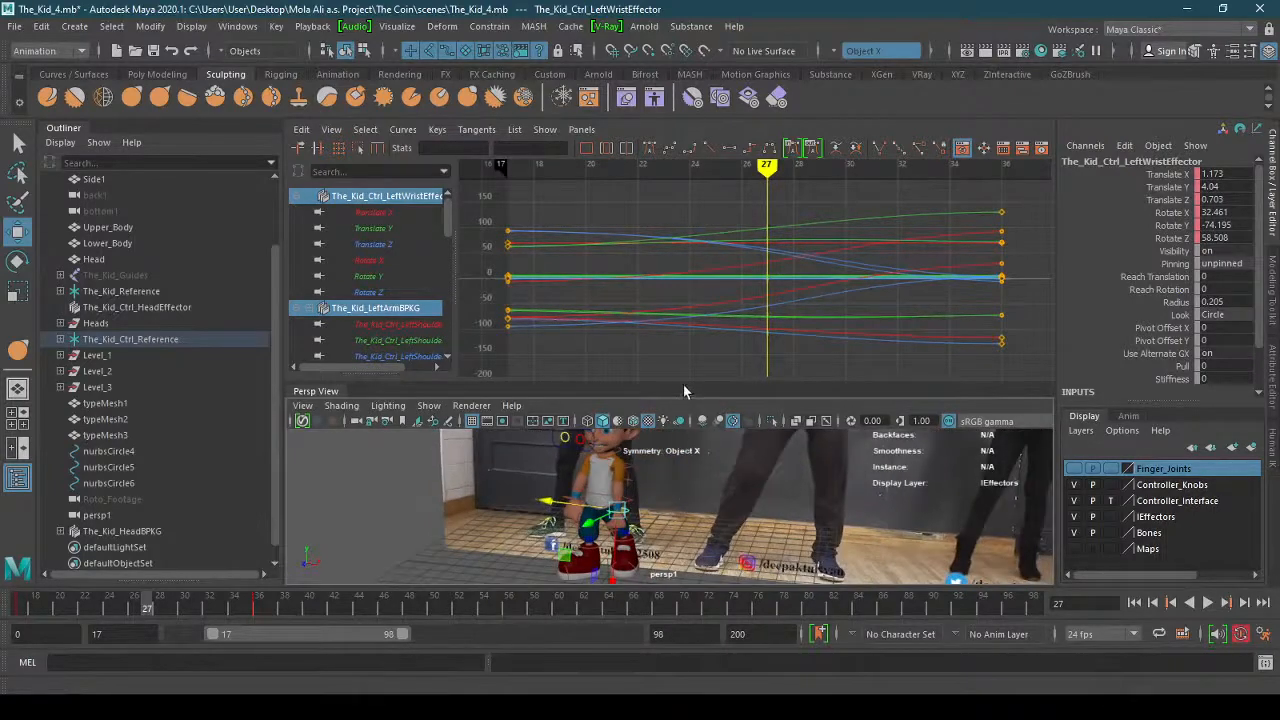
{"action": "left_click_drag", "start_coordinate": [685, 379], "coordinate": [680, 333]}
Reselect the left wrist effector in the lower perspective view and isolate its Translate X curve in the Graph Editor.
{"action": "scroll", "coordinate": [806, 428], "scroll_direction": "up", "scroll_amount": 4}
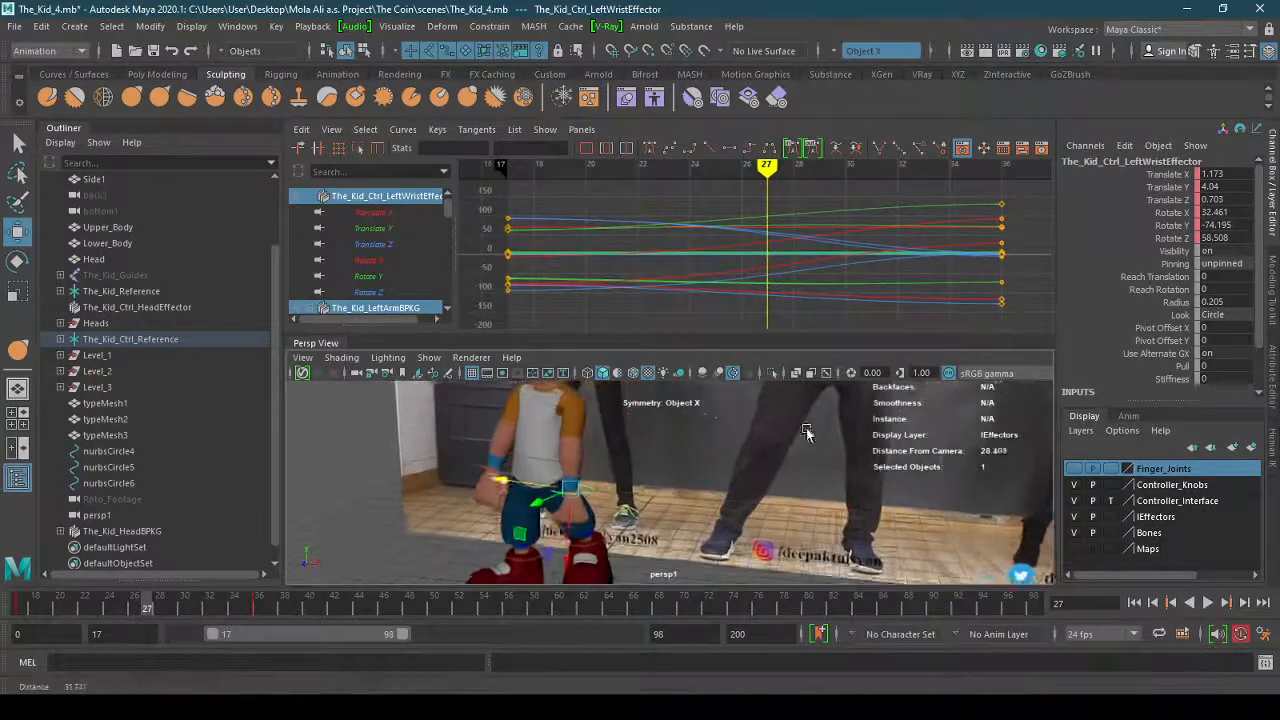
{"action": "scroll", "coordinate": [672, 505], "scroll_direction": "up", "scroll_amount": 3}
{"action": "left_click", "coordinate": [610, 535]}
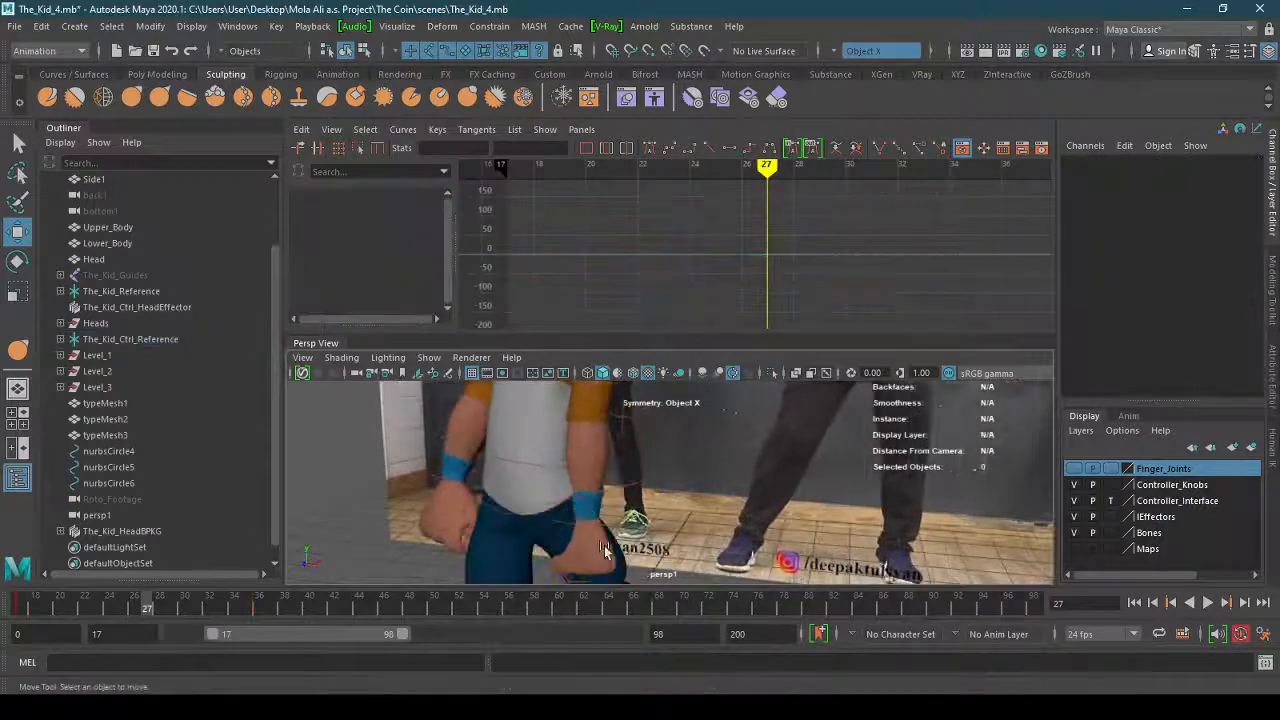
{"action": "left_click", "coordinate": [615, 527]}
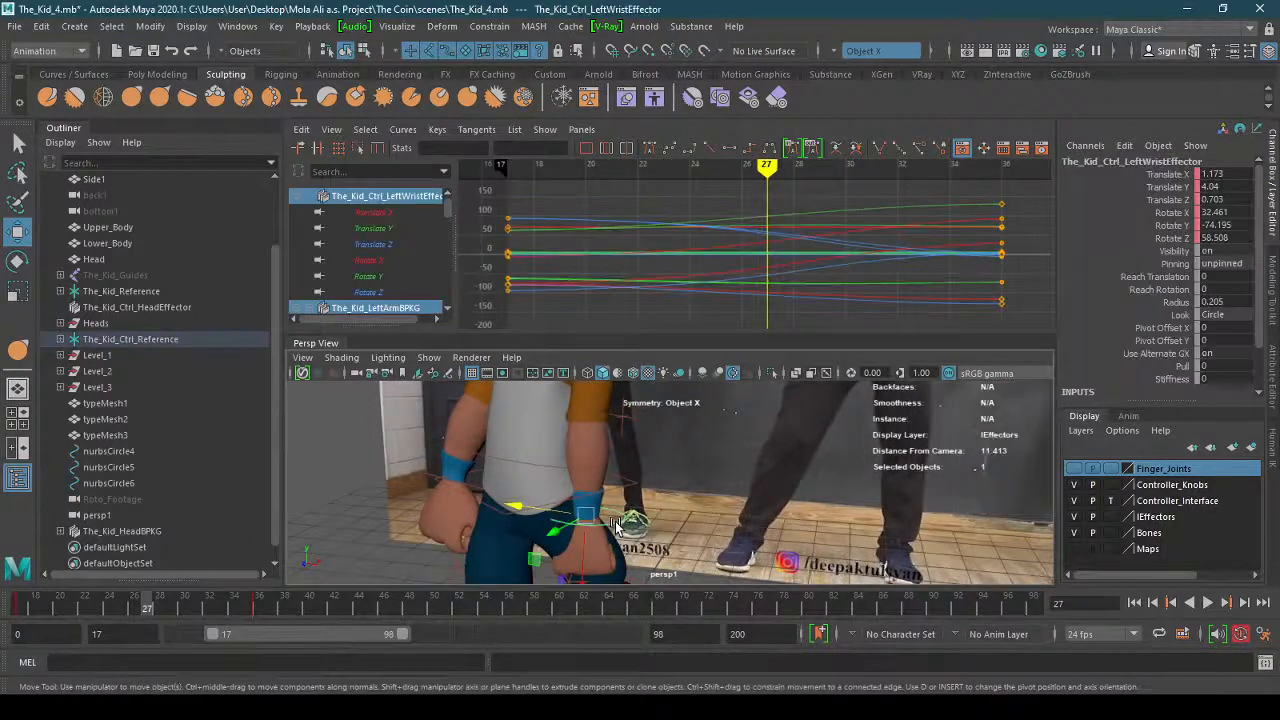
{"action": "left_click", "coordinate": [449, 208]}
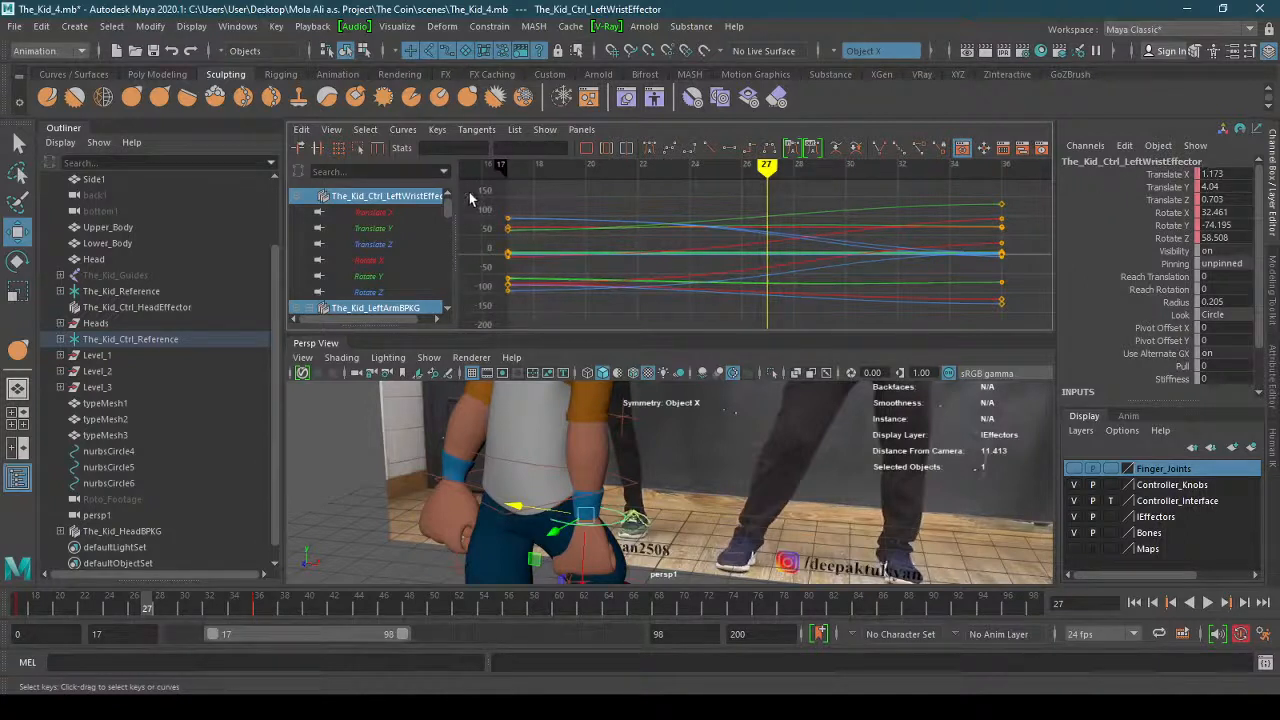
{"action": "scroll", "coordinate": [449, 212], "scroll_direction": "down", "scroll_amount": 1}
{"action": "scroll", "coordinate": [449, 212], "scroll_direction": "up", "scroll_amount": 1}
{"action": "left_click", "coordinate": [407, 214]}
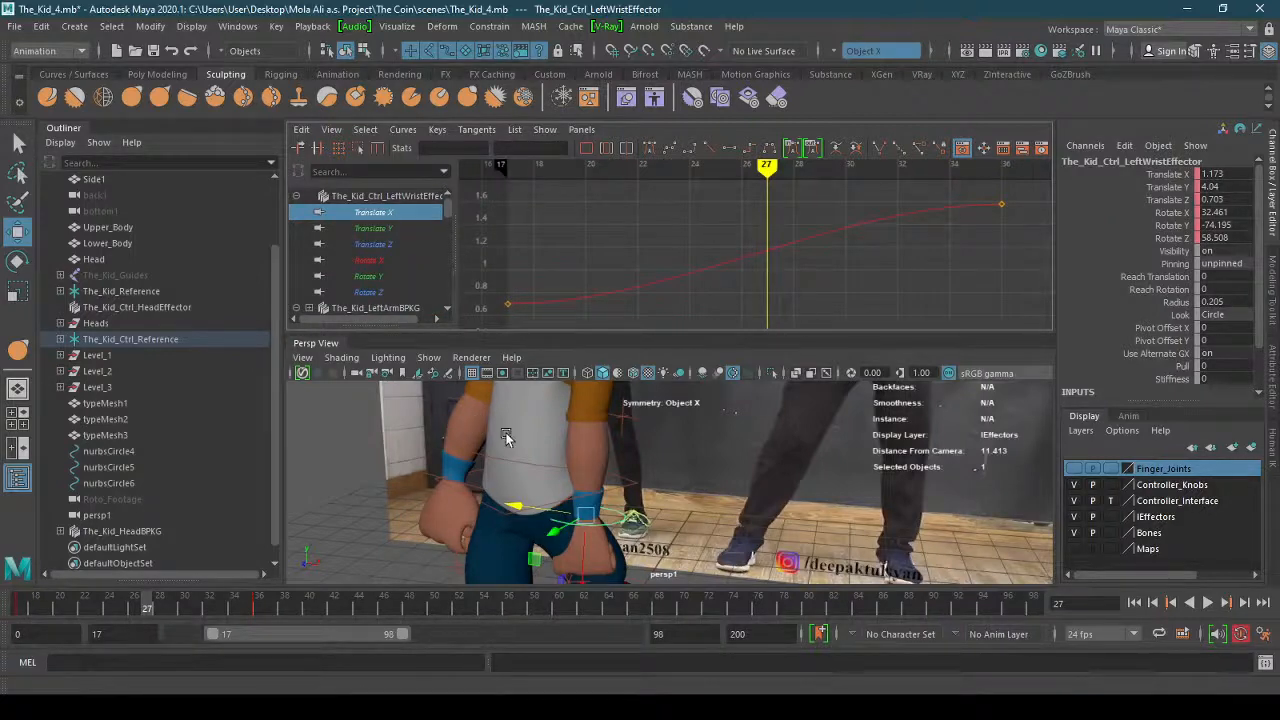
View the kid from the front, try moving the left wrist effector outward at frame 27, and undo the move.
{"action": "left_click_drag", "start_coordinate": [682, 532], "coordinate": [640, 530], "text": "alt"}
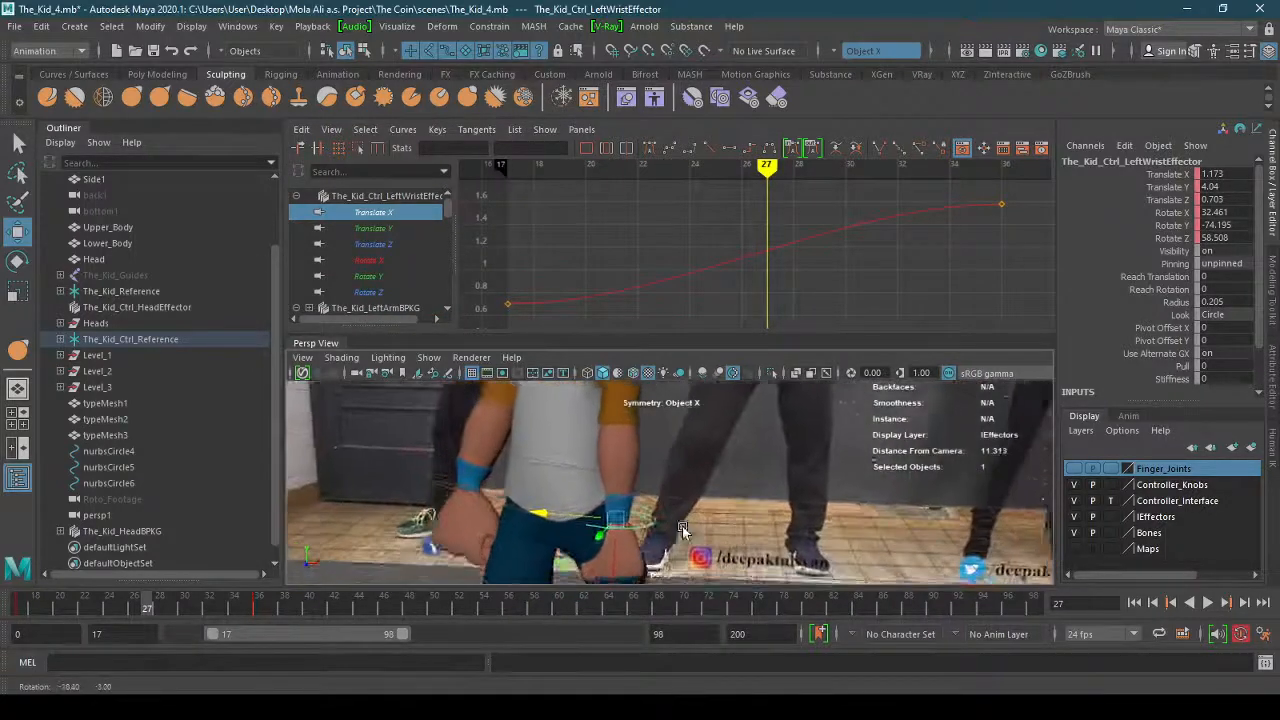
{"action": "middle_click_drag", "start_coordinate": [640, 530], "coordinate": [600, 535], "text": "alt"}
{"action": "left_click_drag", "start_coordinate": [588, 535], "coordinate": [622, 532]}
{"action": "key", "text": "ctrl+z"}
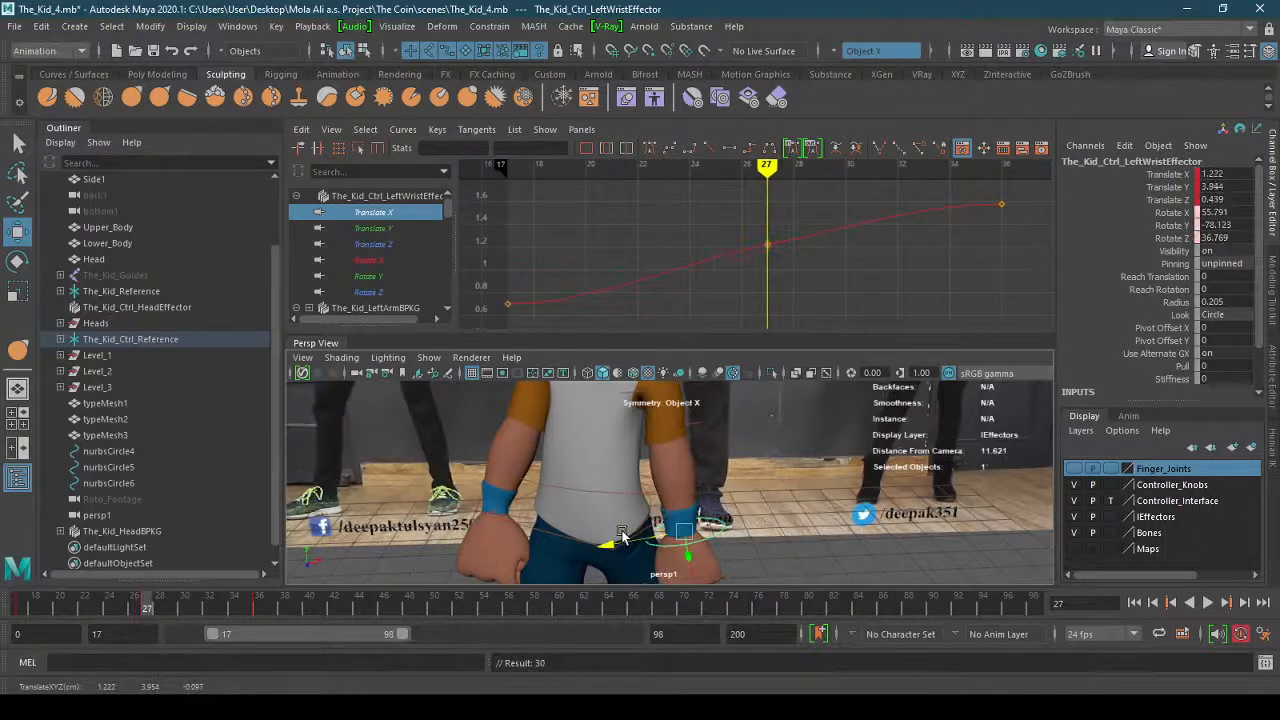
Isolate the wrist effector's Translate Z curve and tilt the tangent of its frame 17 key upward.
{"action": "left_click", "coordinate": [407, 244]}
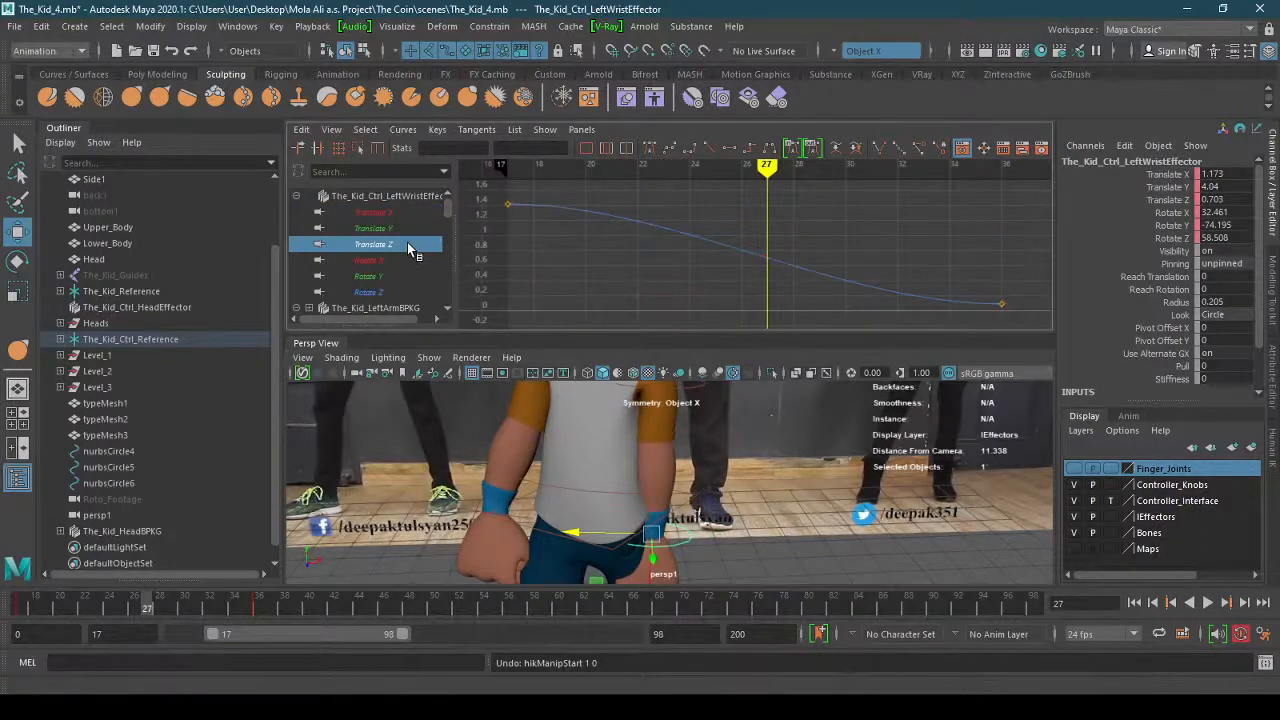
{"action": "left_click", "coordinate": [405, 212]}
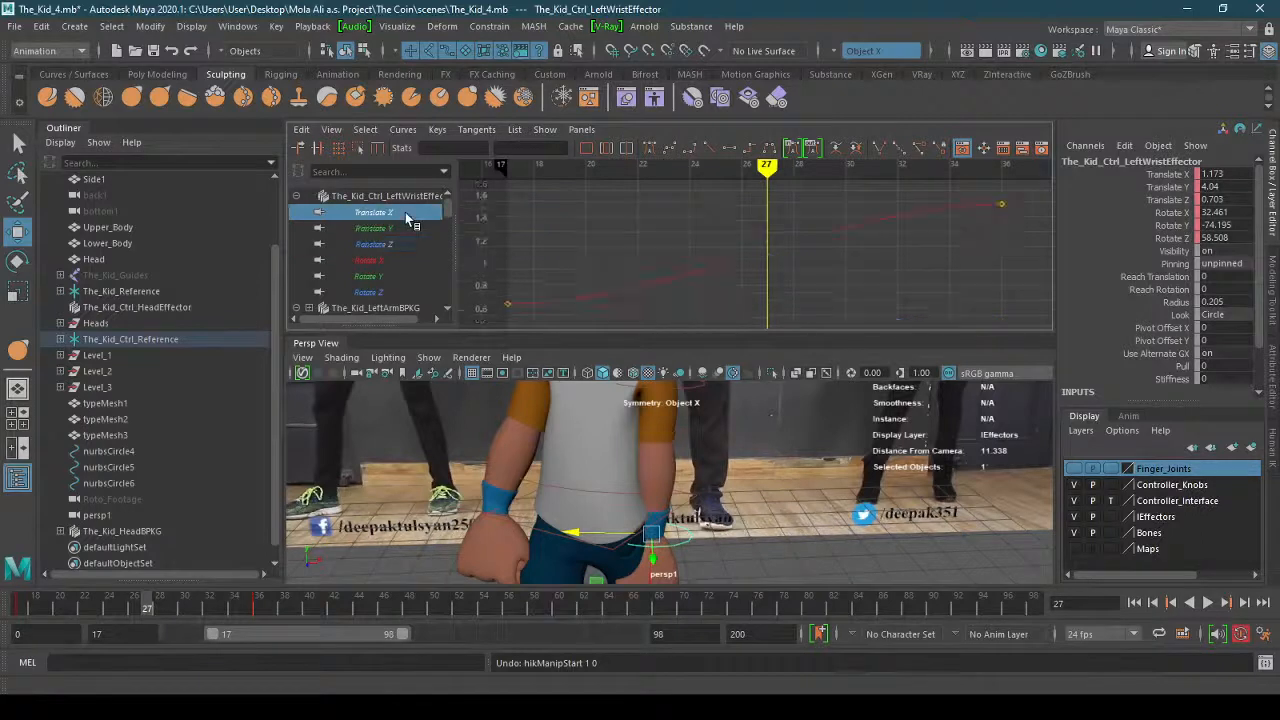
{"action": "left_click", "coordinate": [404, 241]}
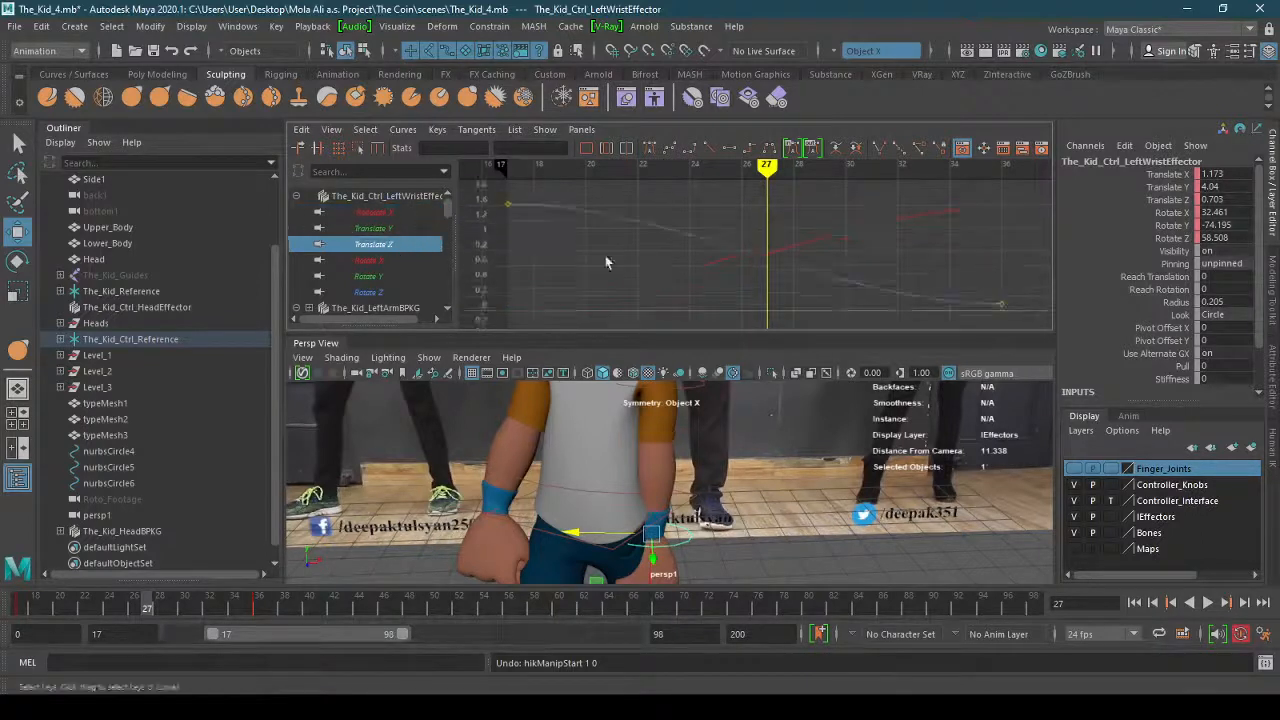
{"action": "left_click", "coordinate": [510, 205]}
{"action": "left_click_drag", "start_coordinate": [553, 205], "coordinate": [603, 177]}
{"action": "scroll", "coordinate": [643, 217], "scroll_direction": "down", "scroll_amount": 5}
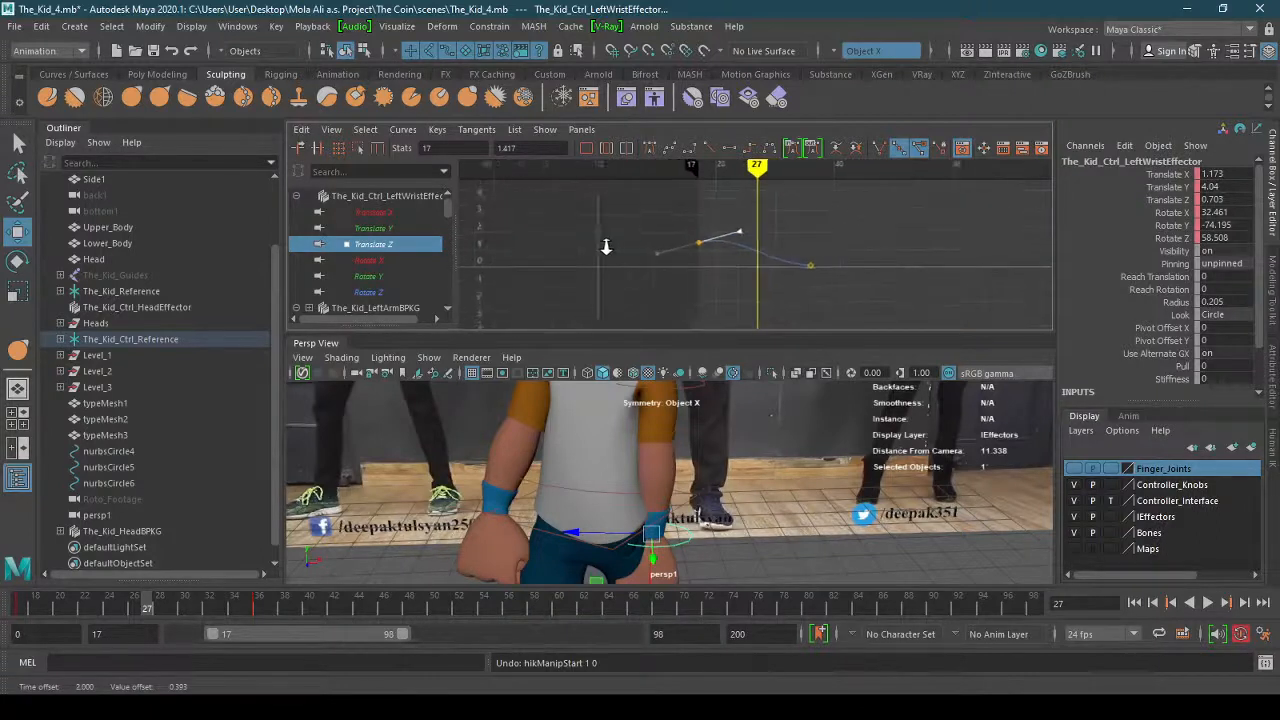
On the Translate X curve, try raising the frame 17 key to about 1.06 and lowering the frame 36 key, undoing each change.
{"action": "left_click", "coordinate": [373, 212]}
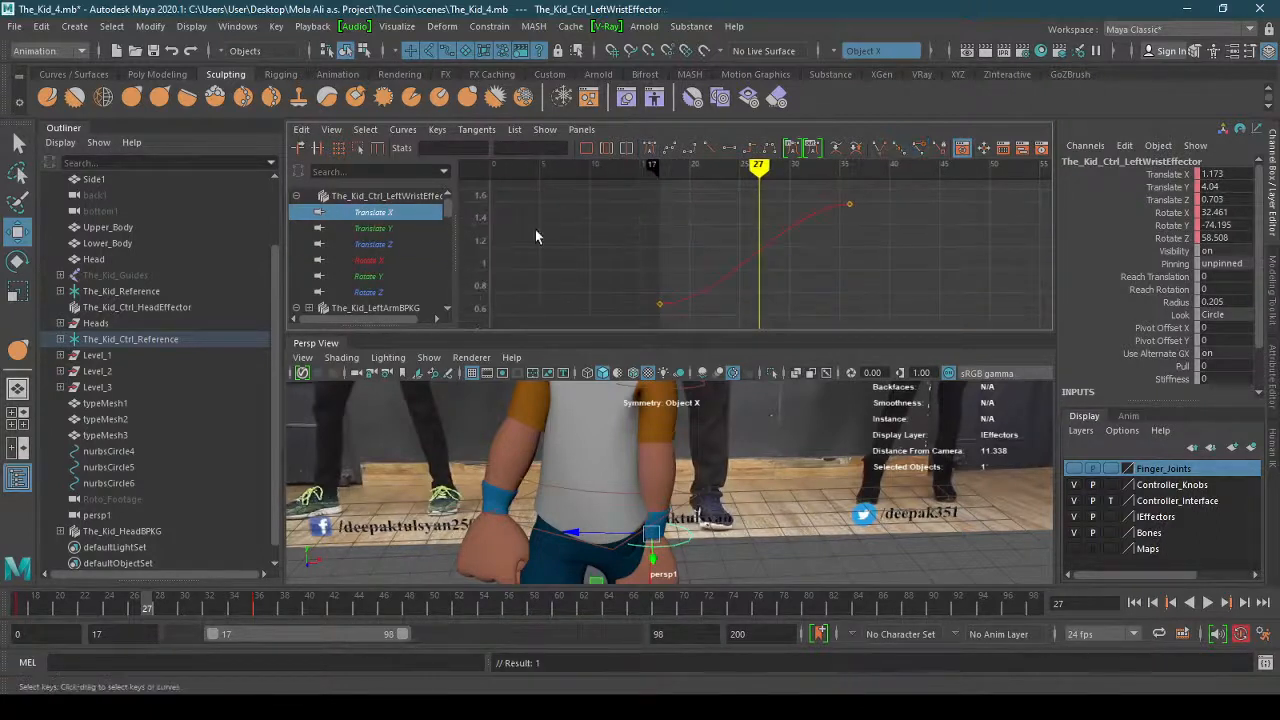
{"action": "left_click", "coordinate": [663, 308]}
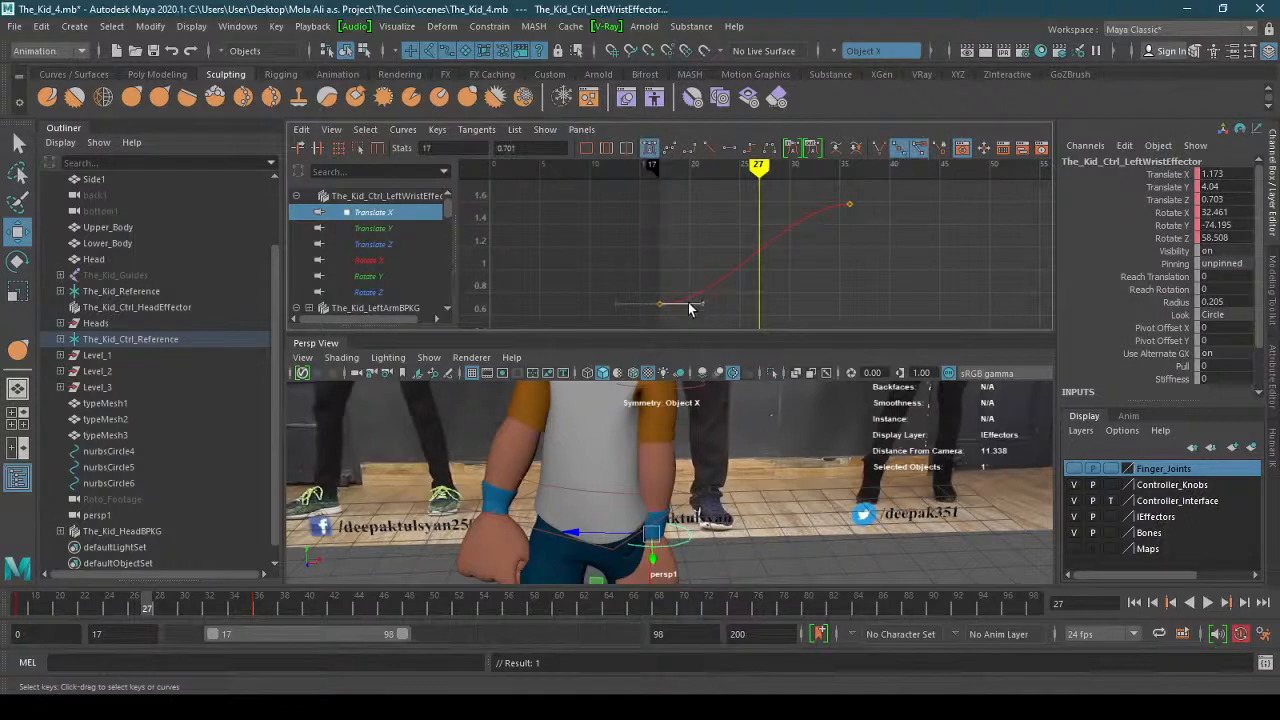
{"action": "middle_click_drag", "start_coordinate": [658, 310], "coordinate": [663, 266]}
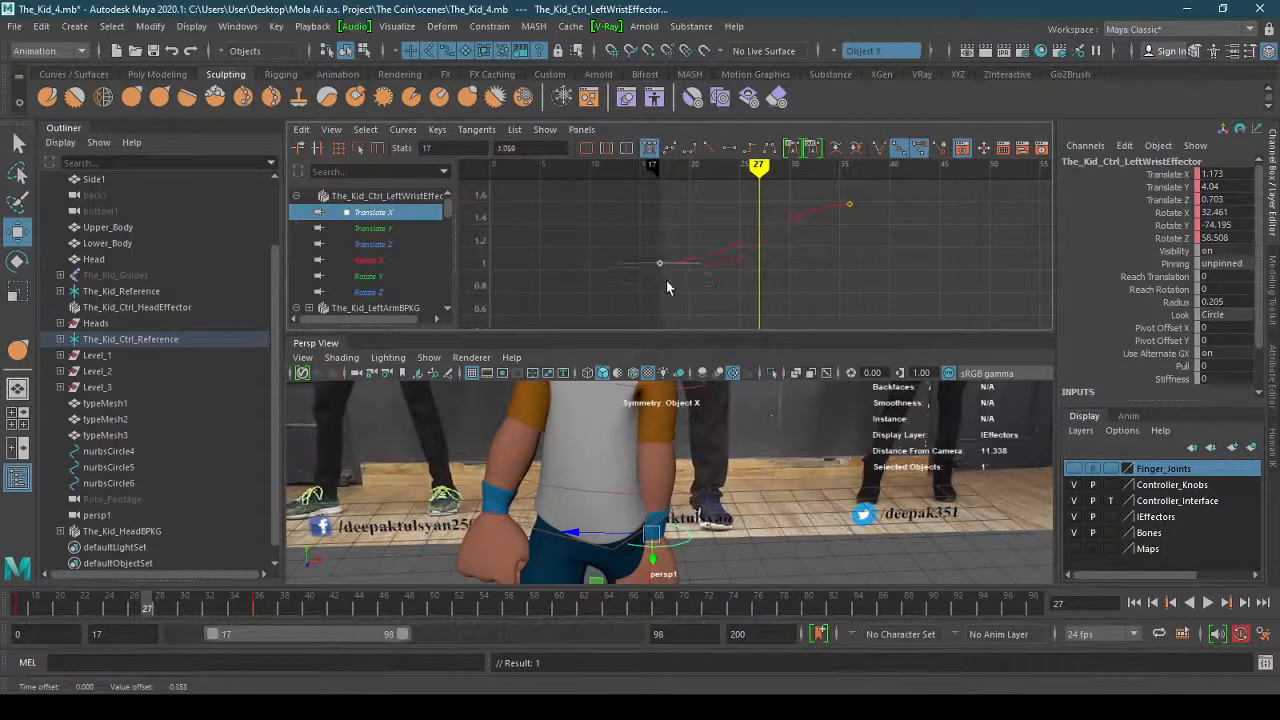
{"action": "key", "text": "ctrl+z"}
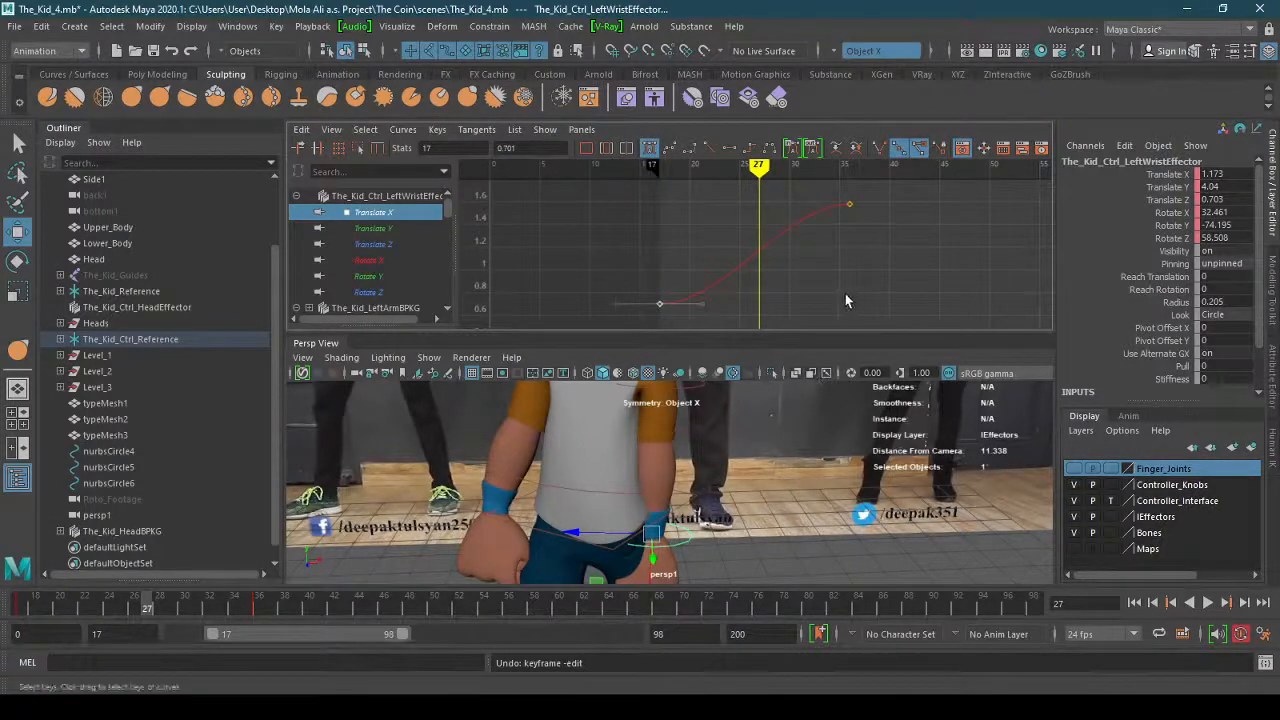
{"action": "left_click", "coordinate": [849, 204]}
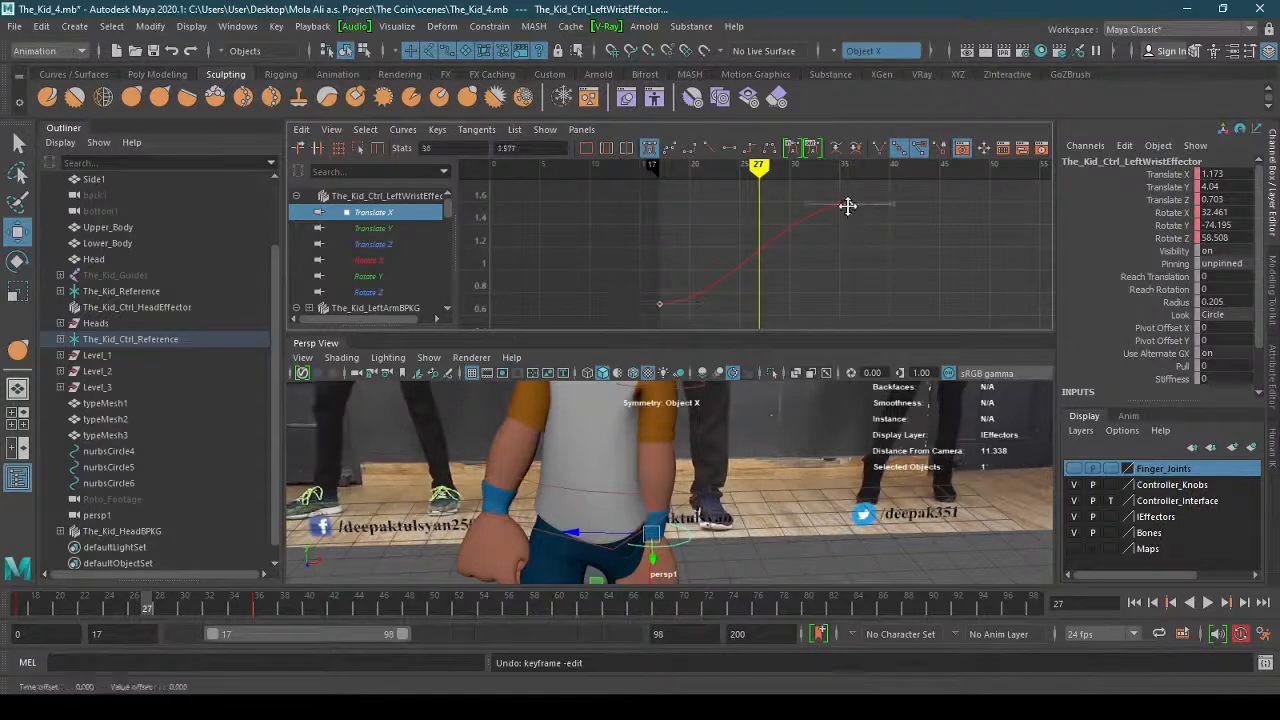
{"action": "middle_click_drag", "start_coordinate": [849, 205], "coordinate": [851, 262]}
{"action": "key", "text": "ctrl+z"}
Try adjusting the outgoing tangent handle of the frame 17 key on the Translate X curve, and undo the edit.
{"action": "left_click", "coordinate": [659, 303]}
{"action": "left_click", "coordinate": [705, 302]}
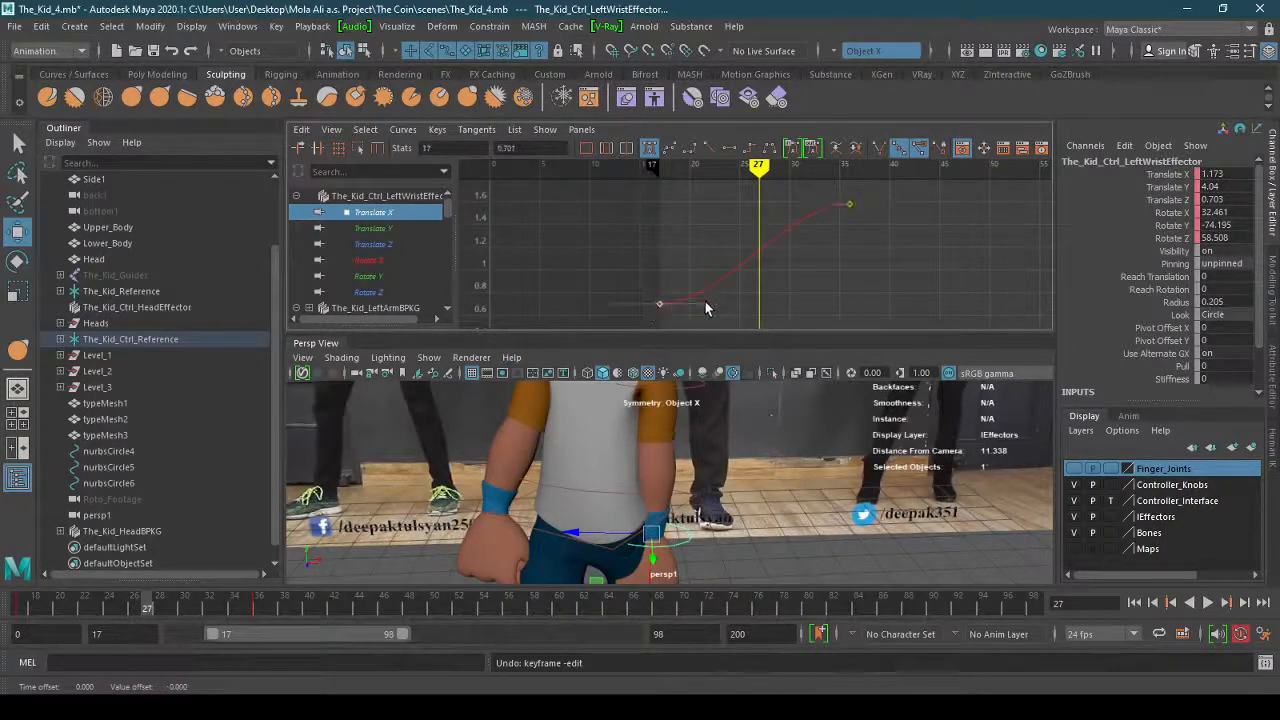
{"action": "middle_click_drag", "start_coordinate": [706, 301], "coordinate": [703, 255]}
{"action": "key", "text": "ctrl+z"}
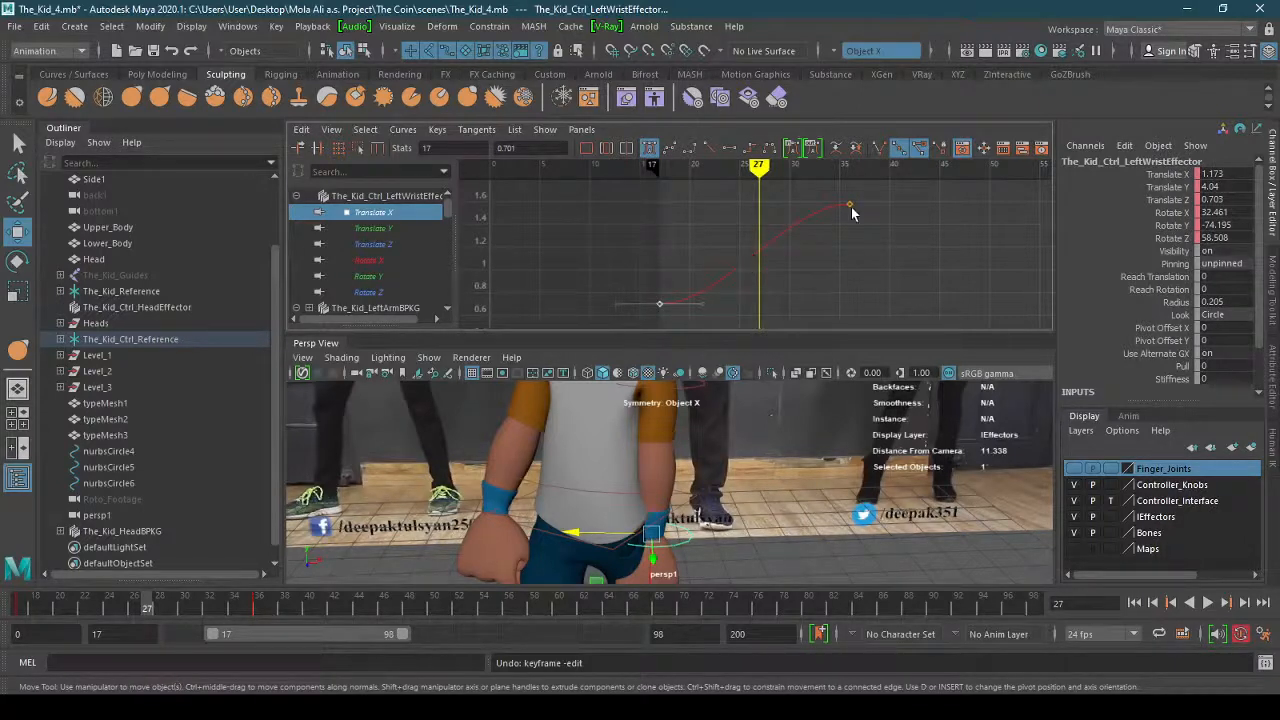
Select the whole Translate X curve and insert a key on it at frame 27.
{"action": "right_click", "coordinate": [761, 247]}
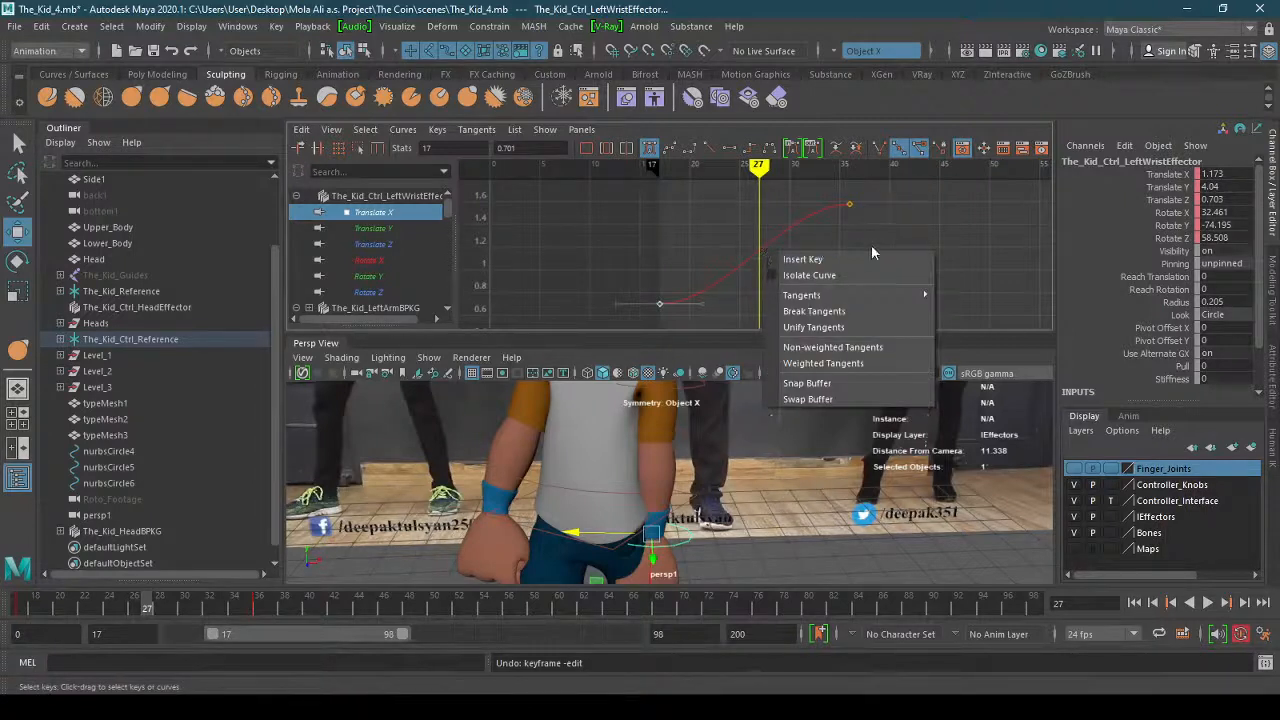
{"action": "left_click", "coordinate": [864, 225]}
{"action": "left_click", "coordinate": [780, 231]}
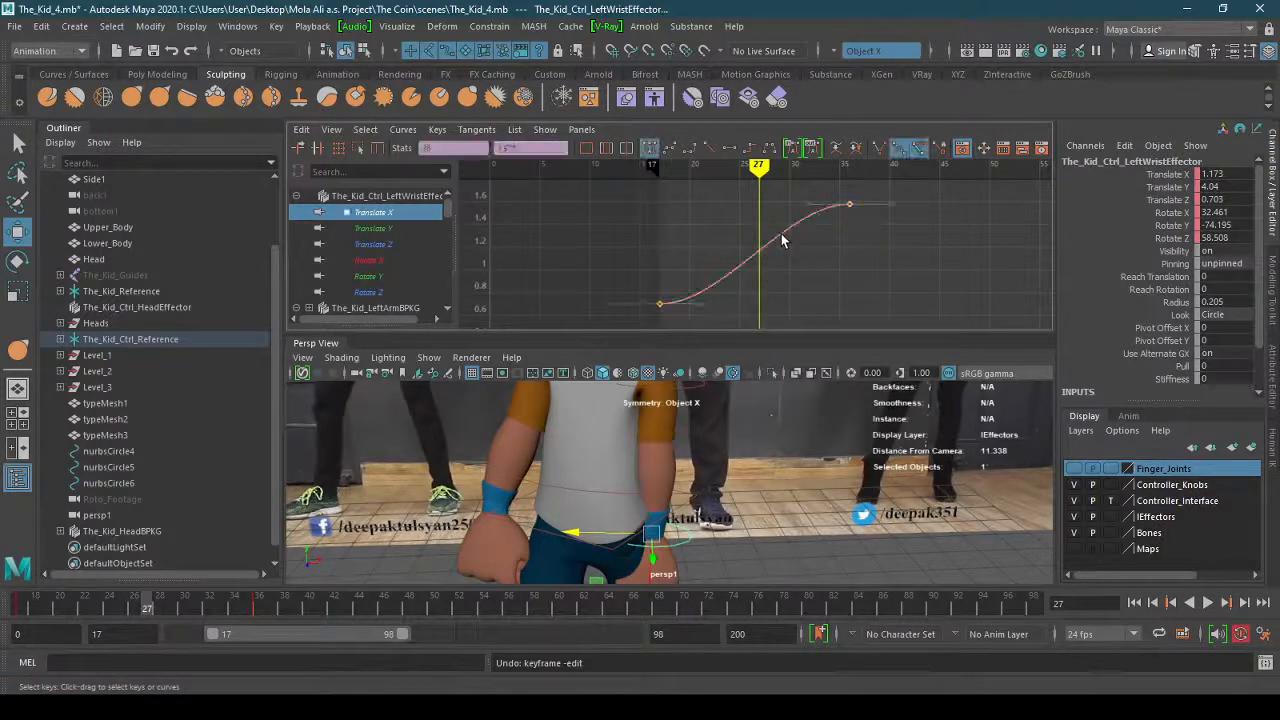
{"action": "left_click", "coordinate": [850, 204]}
{"action": "key", "text": "w"}
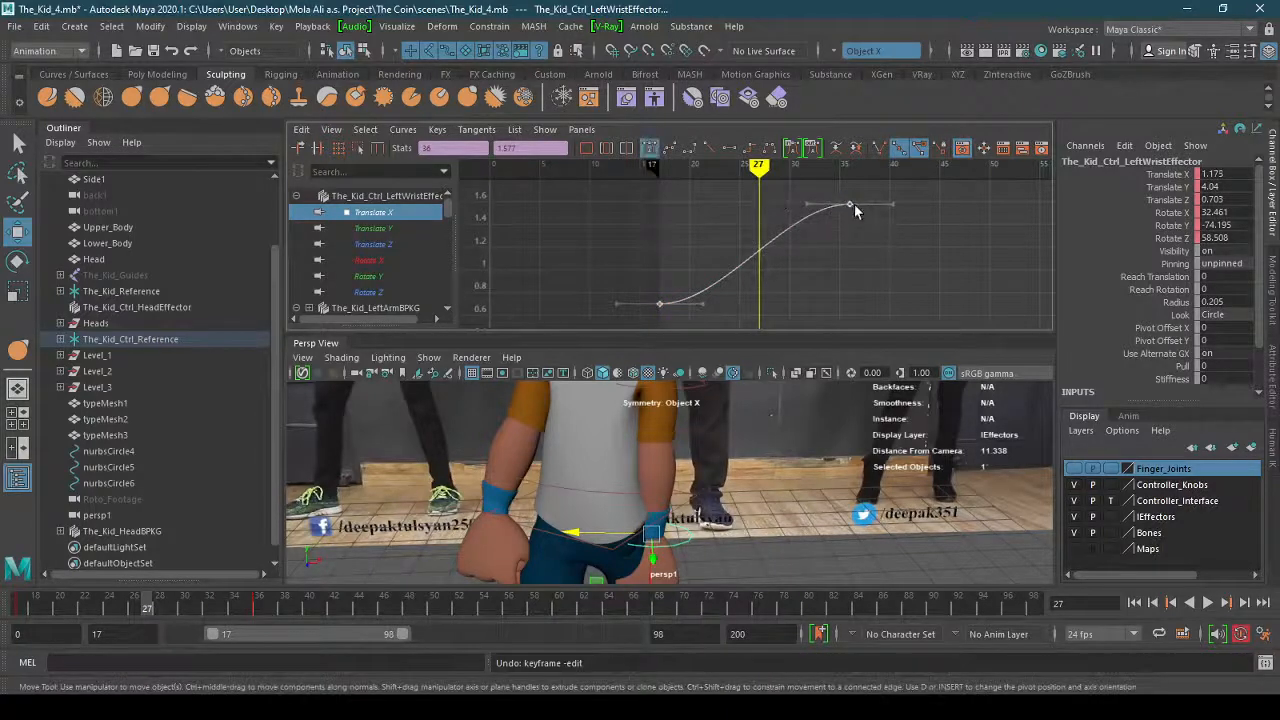
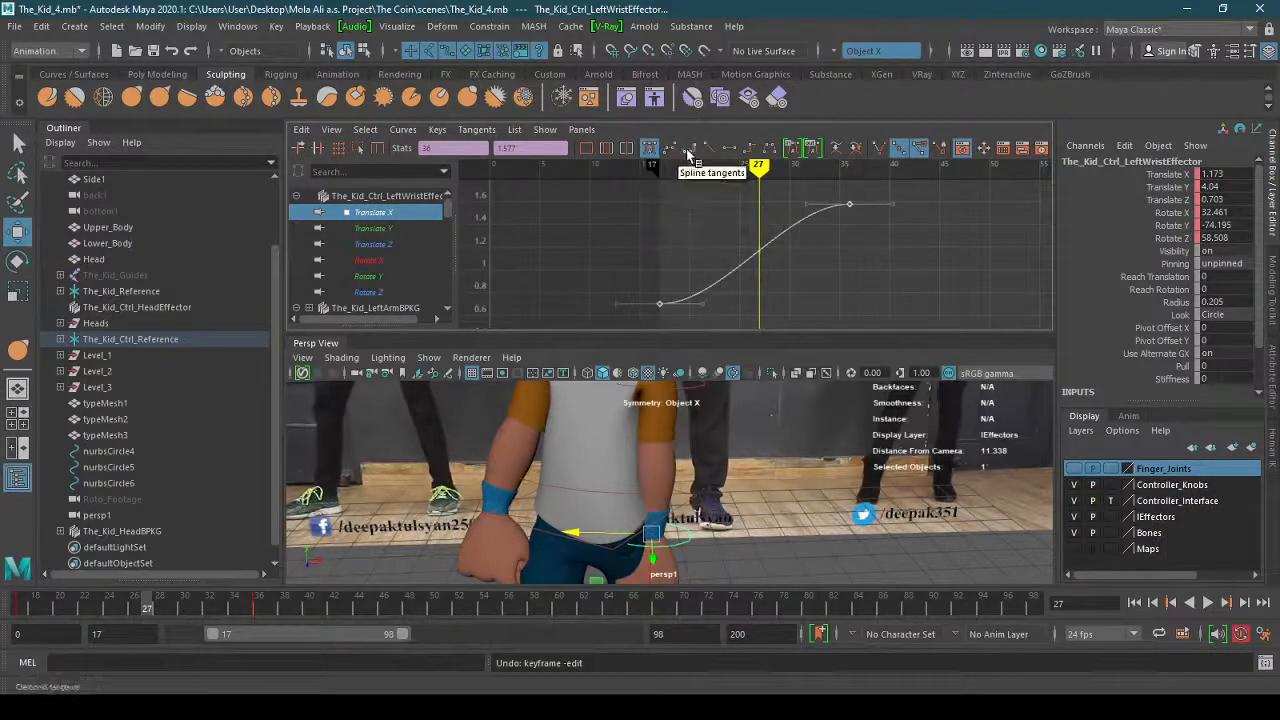
{"action": "left_click", "coordinate": [775, 241]}
{"action": "left_click", "coordinate": [768, 247]}
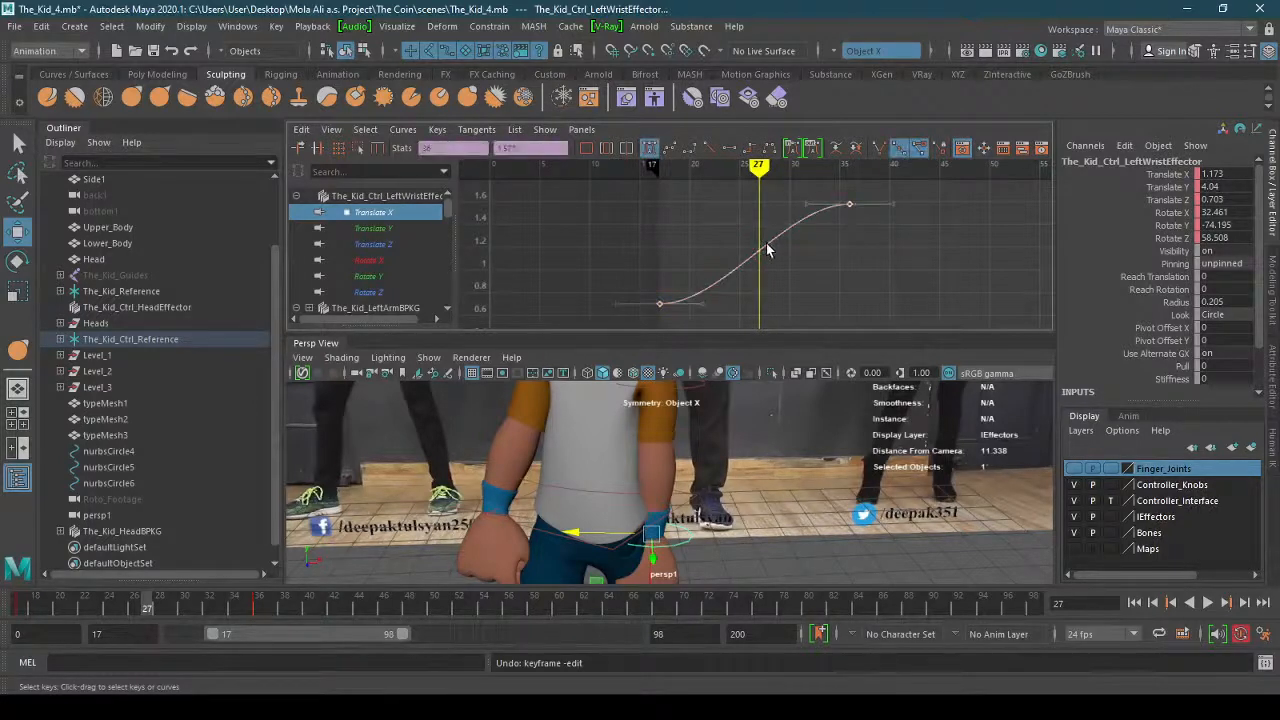
{"action": "right_click", "coordinate": [768, 250]}
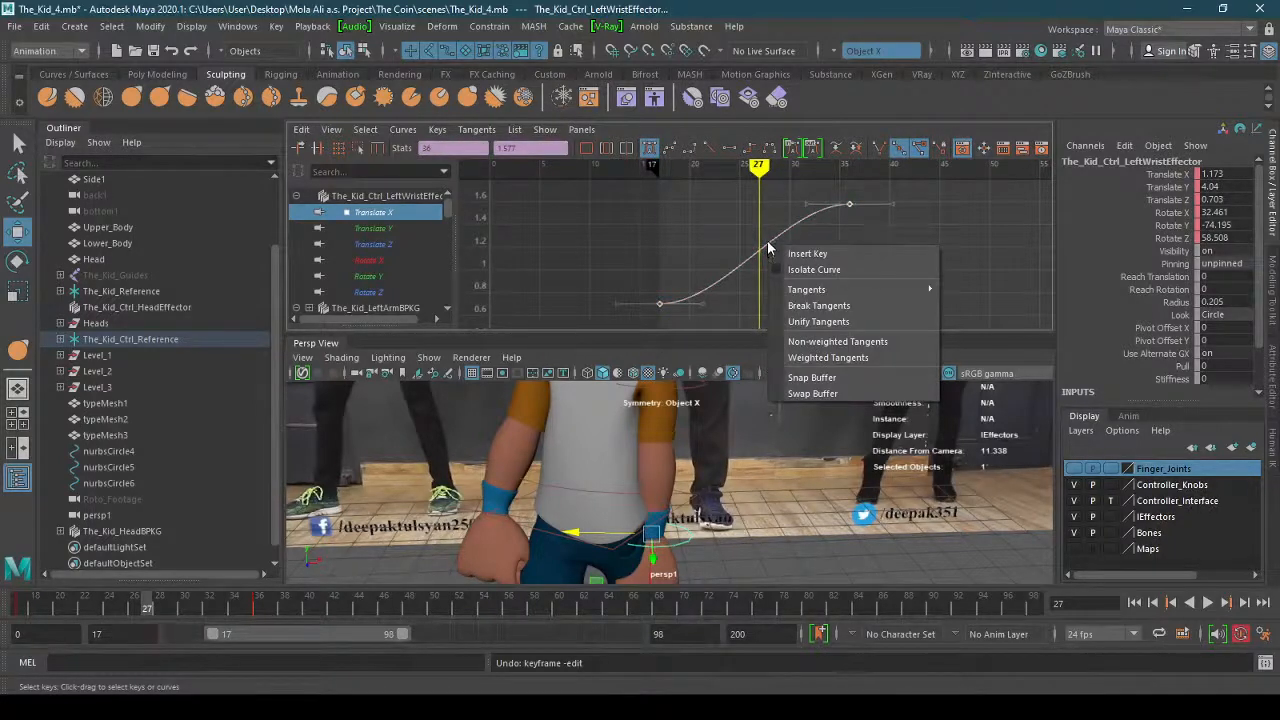
{"action": "left_click", "coordinate": [810, 254]}
Try moving the inserted Translate X key up to 1.37 at frame 26 and then downward, and undo the moves and the insertion.
{"action": "left_click_drag", "start_coordinate": [768, 254], "coordinate": [757, 231]}
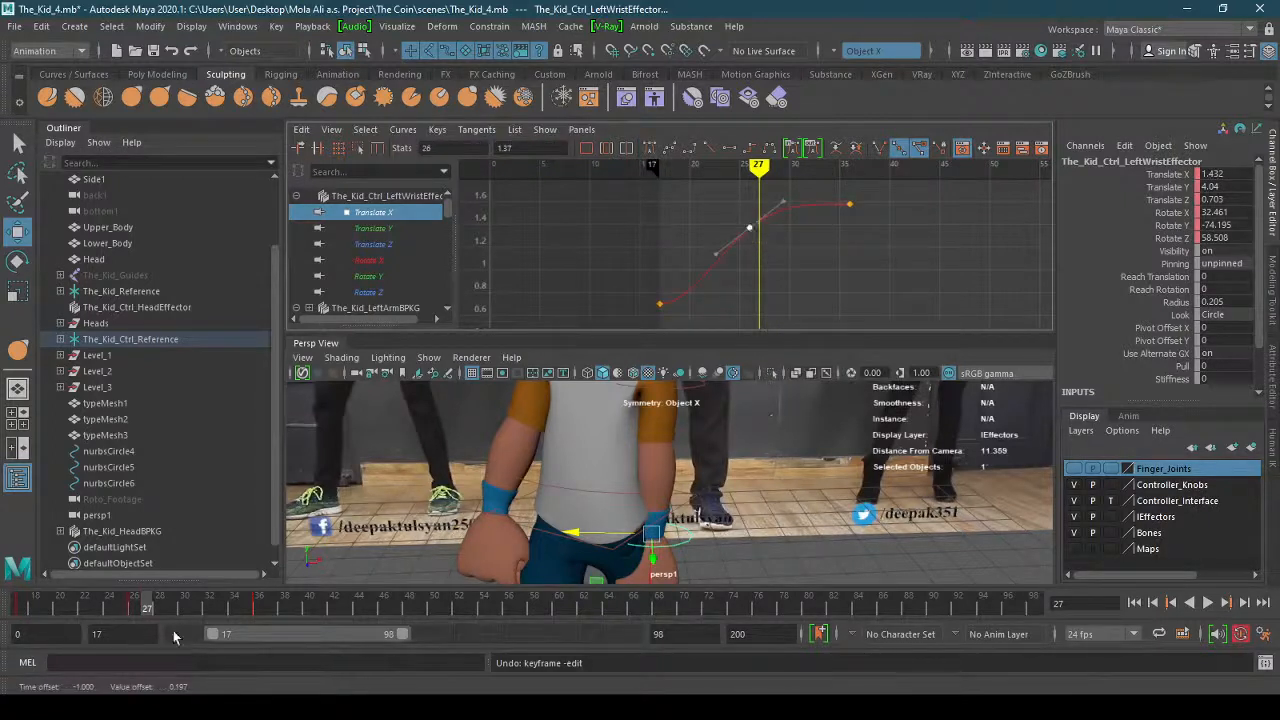
{"action": "key", "text": "ctrl+z"}
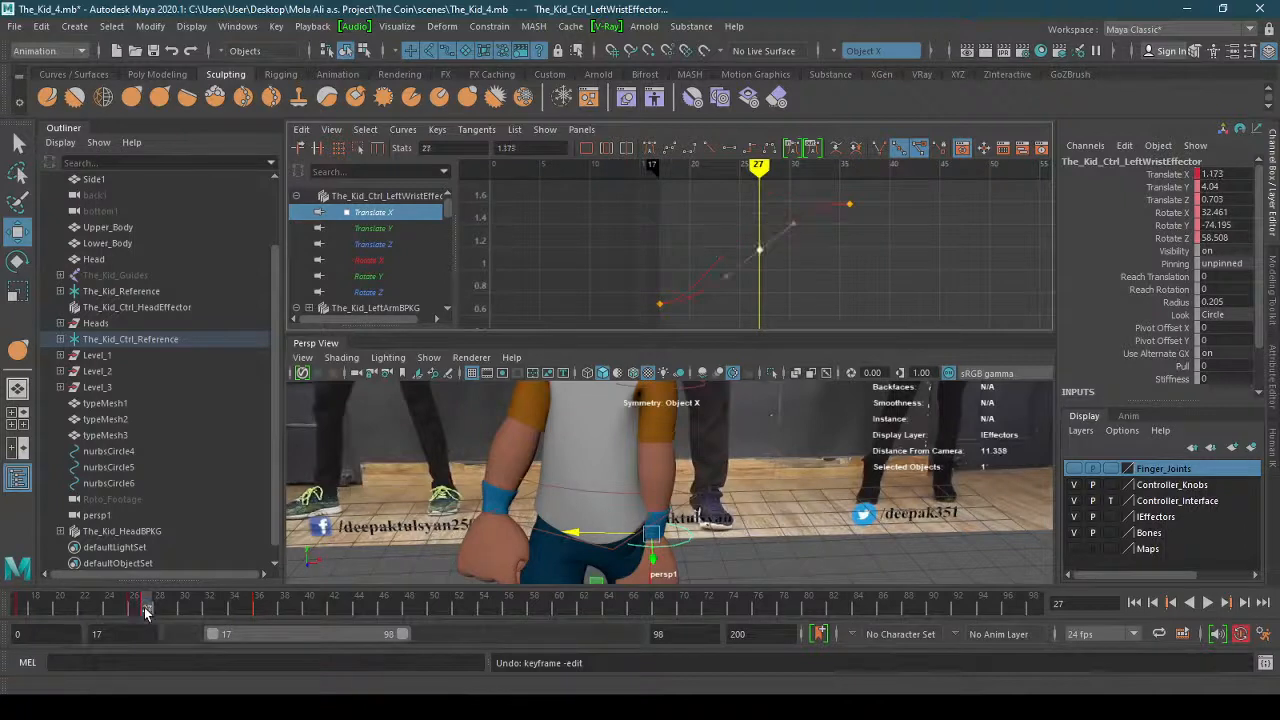
{"action": "left_click_drag", "start_coordinate": [759, 250], "coordinate": [768, 288]}
{"action": "key", "text": "ctrl+z"}
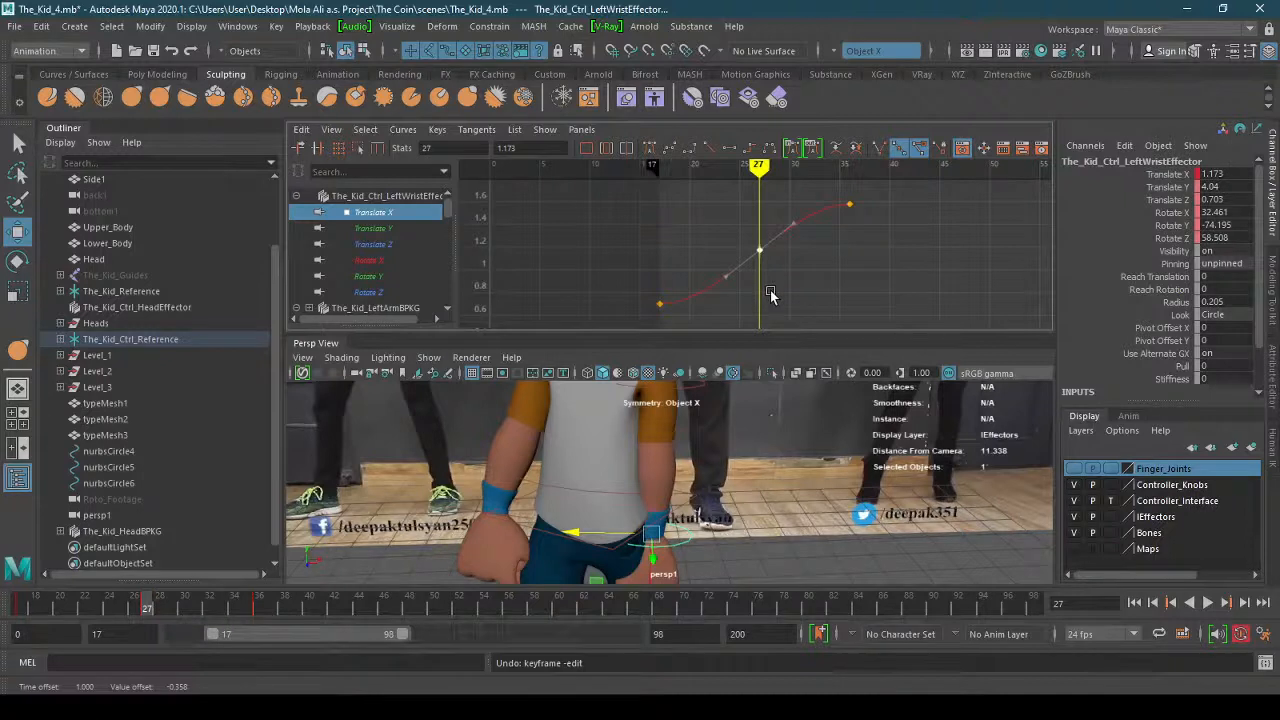
{"action": "key", "text": "ctrl+z"}
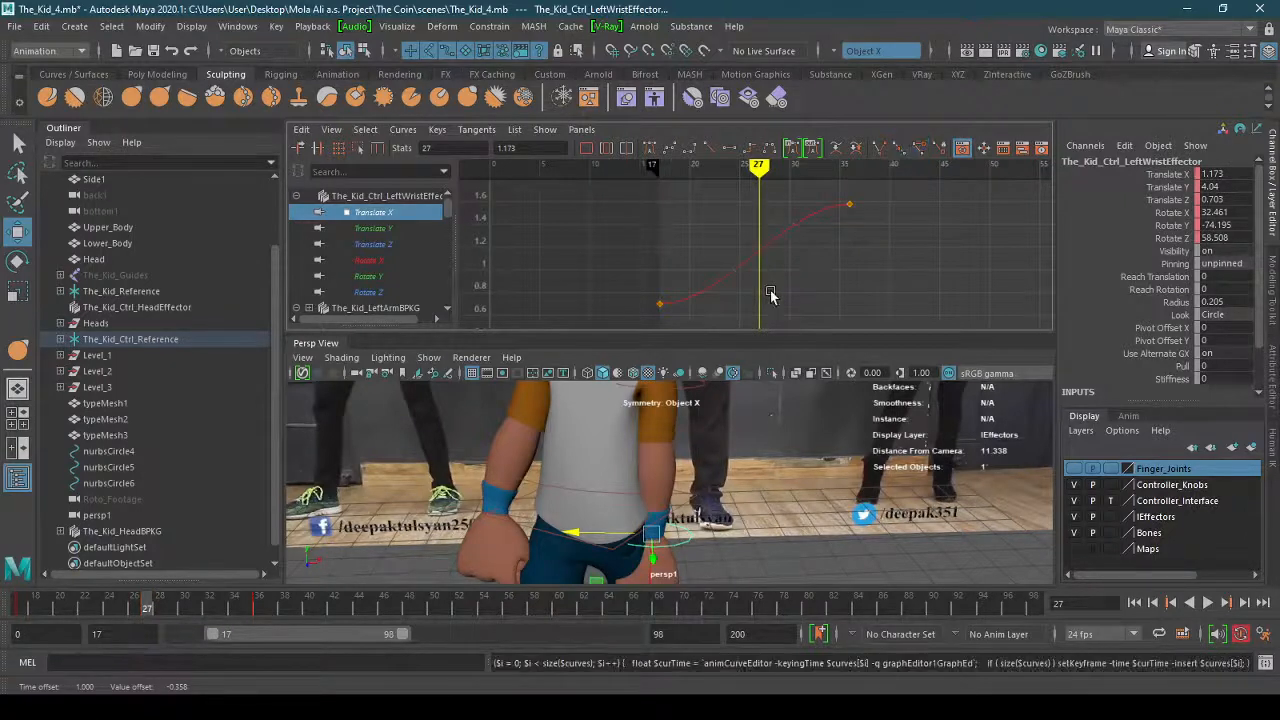
Isolate the Translate Y curve, try raising its frame 36 key to about 4.05, undo it, and select the frame 17 key.
{"action": "left_click", "coordinate": [372, 230]}
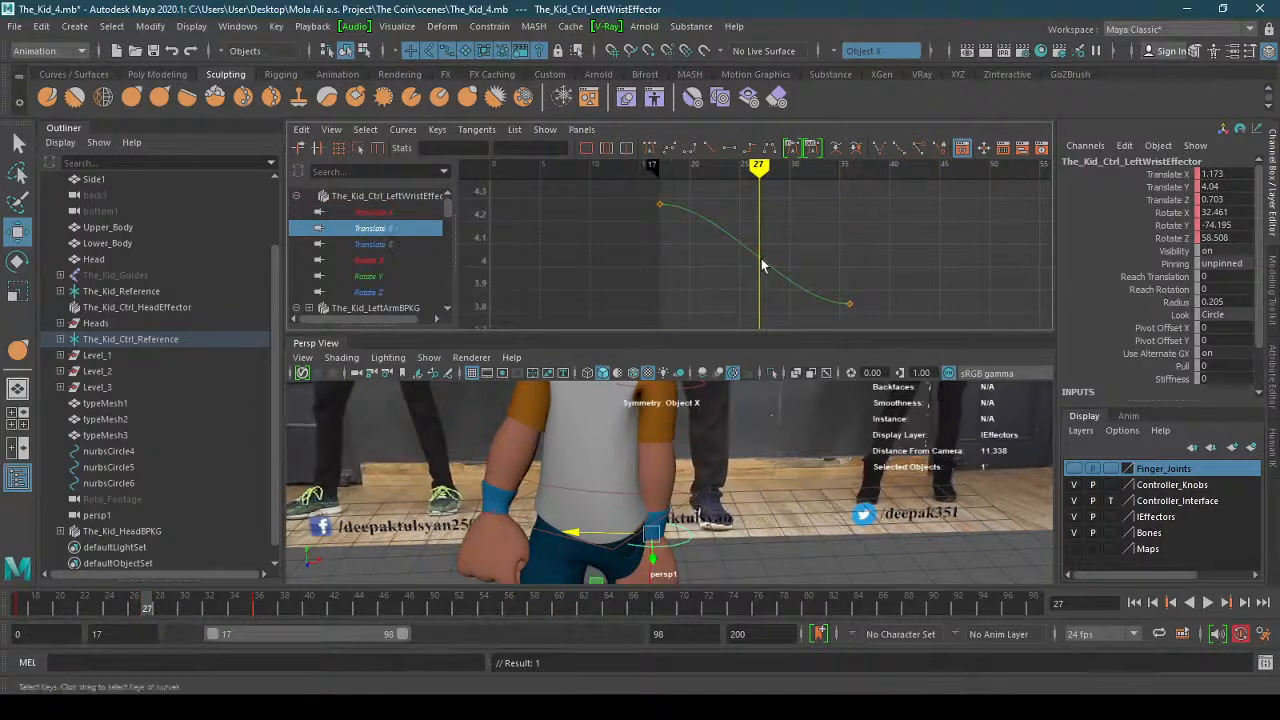
{"action": "left_click_drag", "start_coordinate": [762, 266], "coordinate": [864, 302]}
{"action": "middle_click_drag", "start_coordinate": [853, 307], "coordinate": [851, 263]}
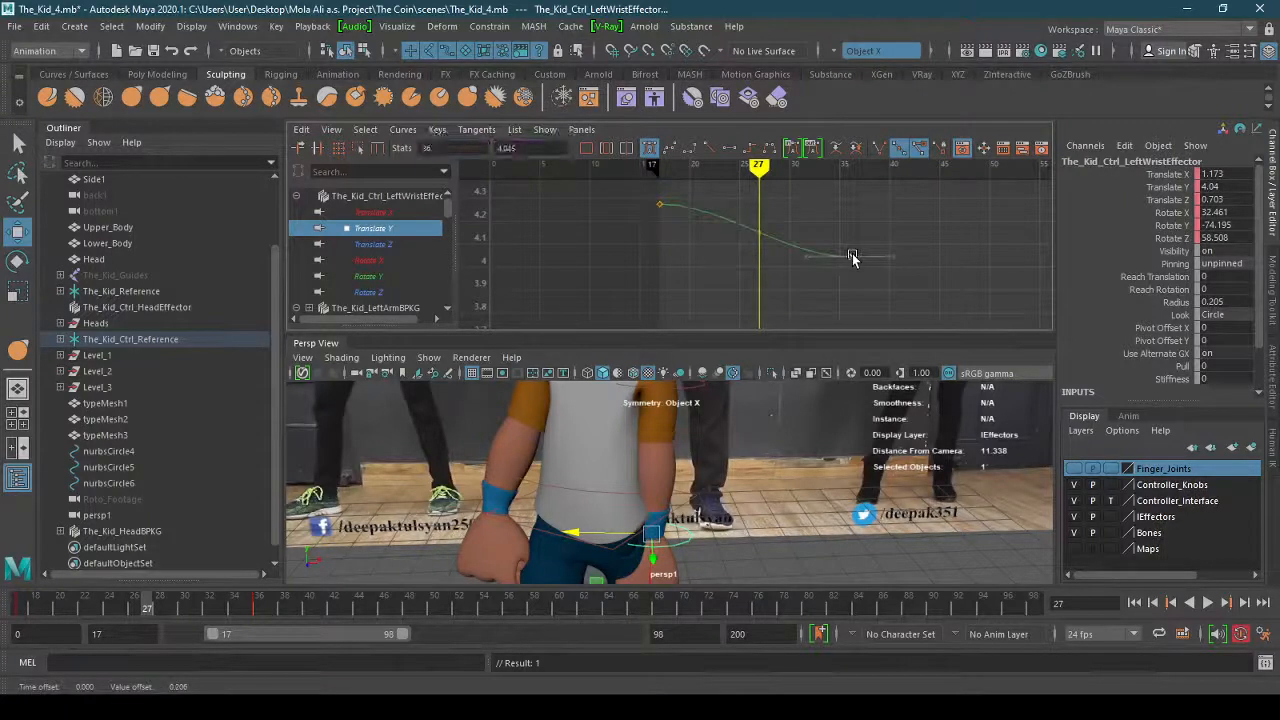
{"action": "key", "text": "ctrl+z"}
{"action": "left_click", "coordinate": [655, 206]}
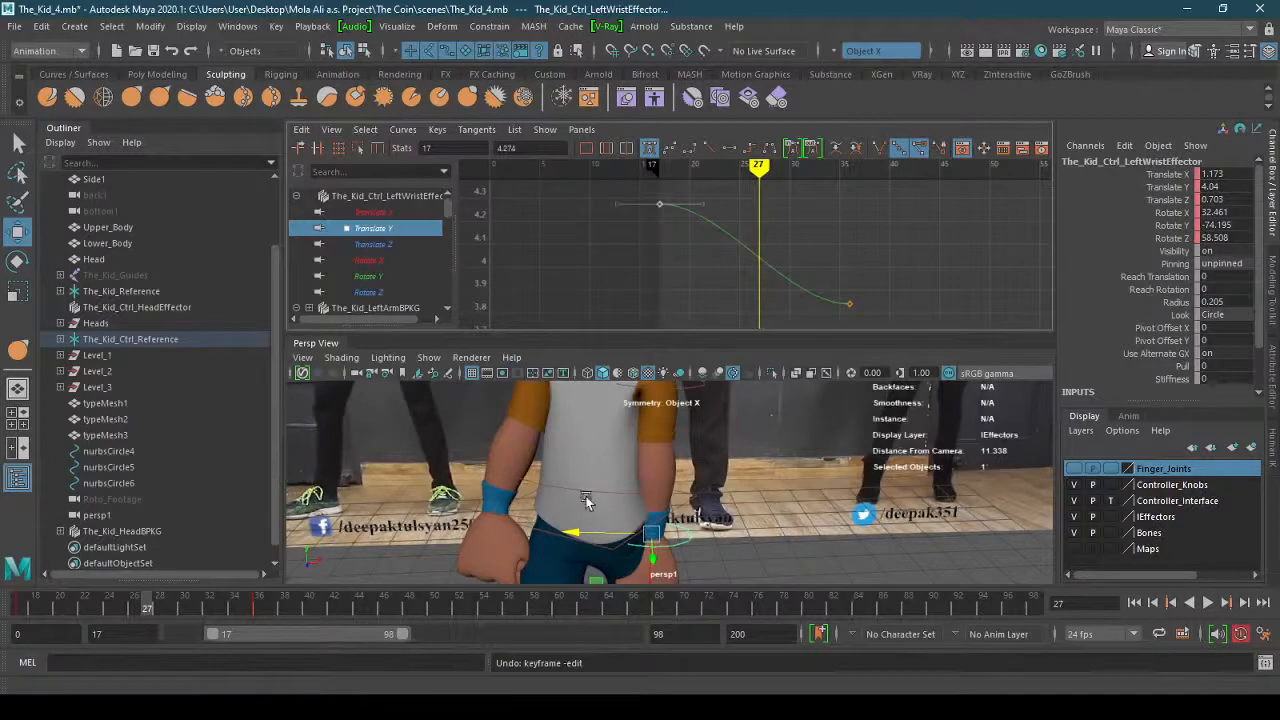
Highlight the Bones layer and check the keys on the head effector, the control reference and the Level_1 and Level_3 groups.
{"action": "left_click", "coordinate": [1160, 534]}
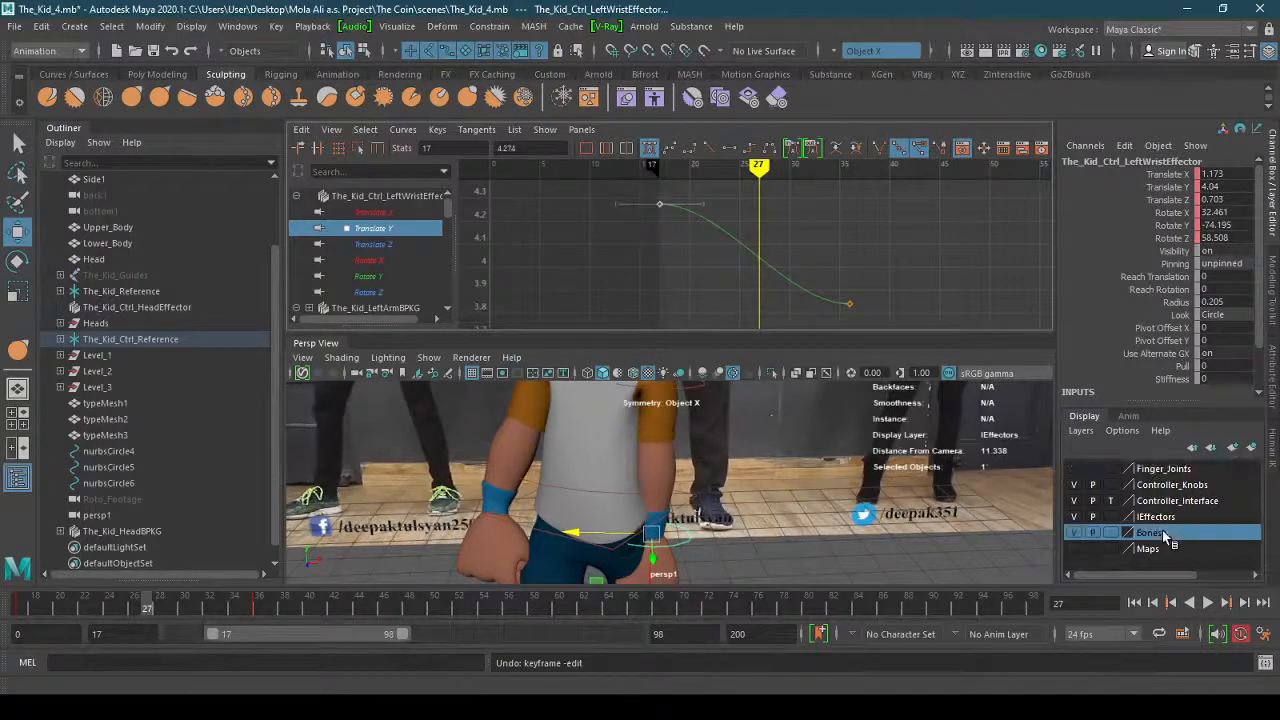
{"action": "scroll", "coordinate": [775, 497], "scroll_direction": "down", "scroll_amount": 6}
{"action": "scroll", "coordinate": [600, 531], "scroll_direction": "up", "scroll_amount": 4}
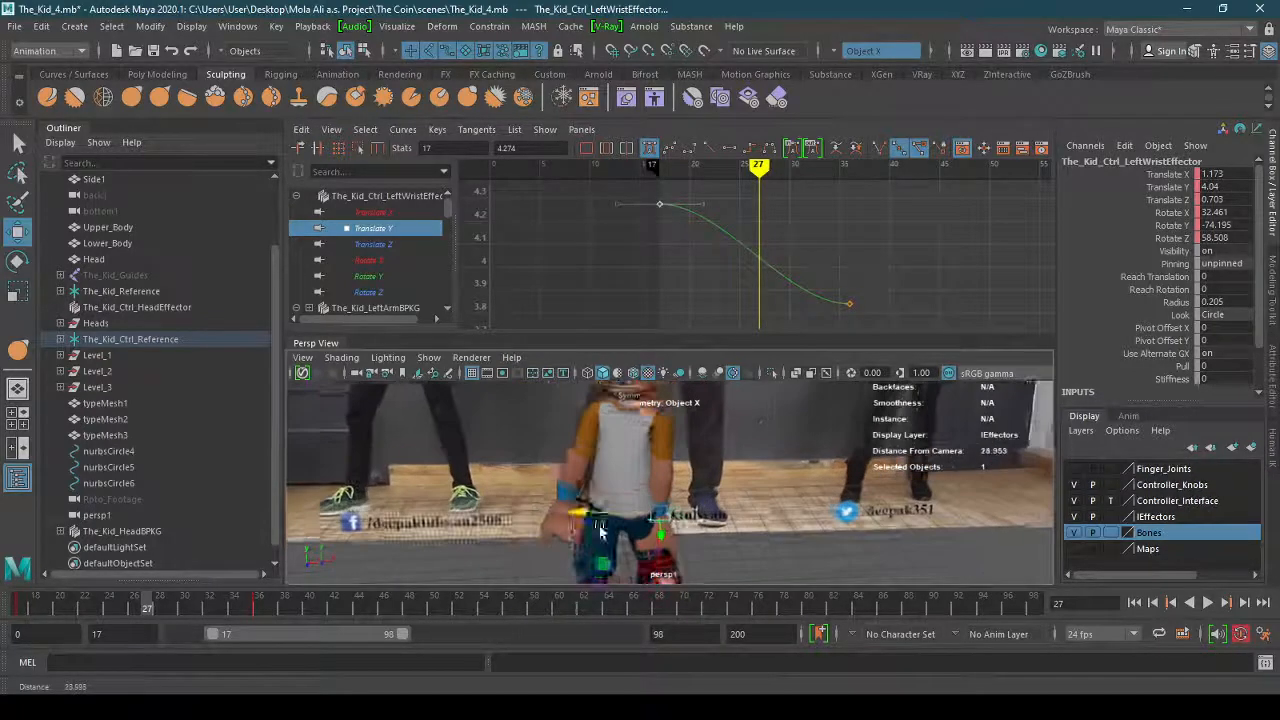
{"action": "left_click", "coordinate": [146, 291]}
{"action": "left_click", "coordinate": [153, 308]}
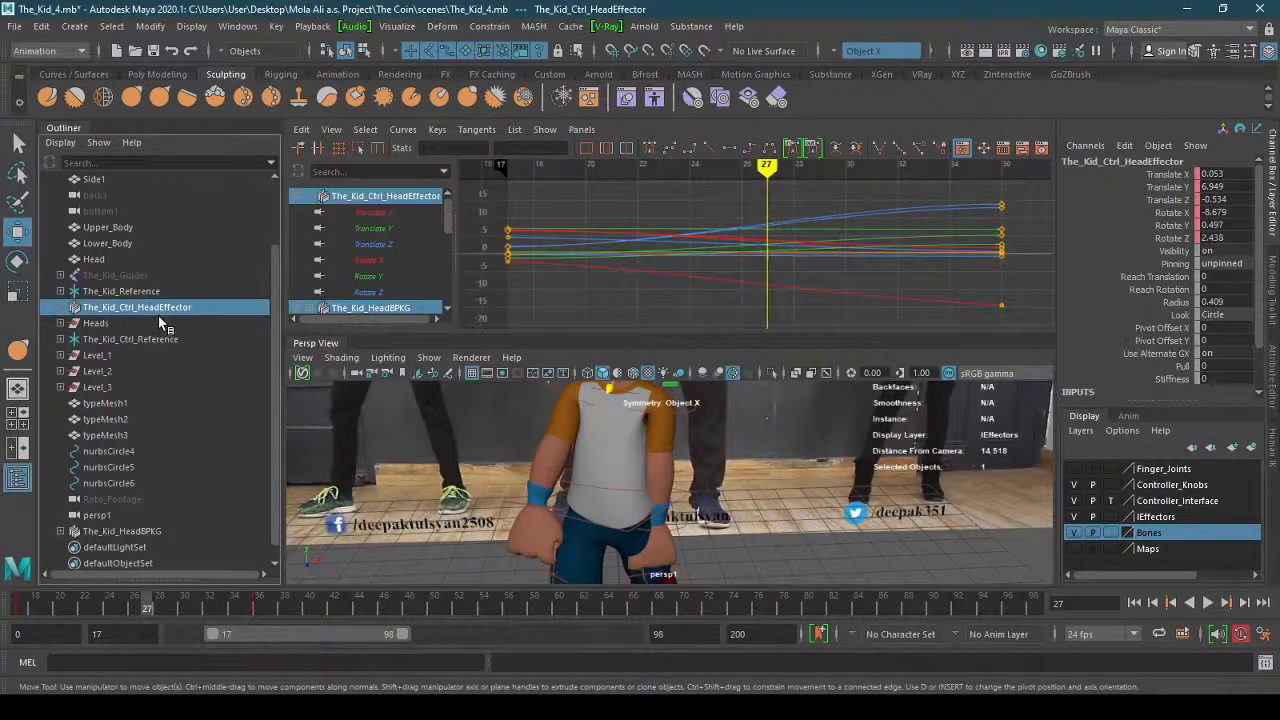
{"action": "left_click", "coordinate": [157, 321]}
{"action": "left_click", "coordinate": [47, 308]}
{"action": "left_click", "coordinate": [120, 337]}
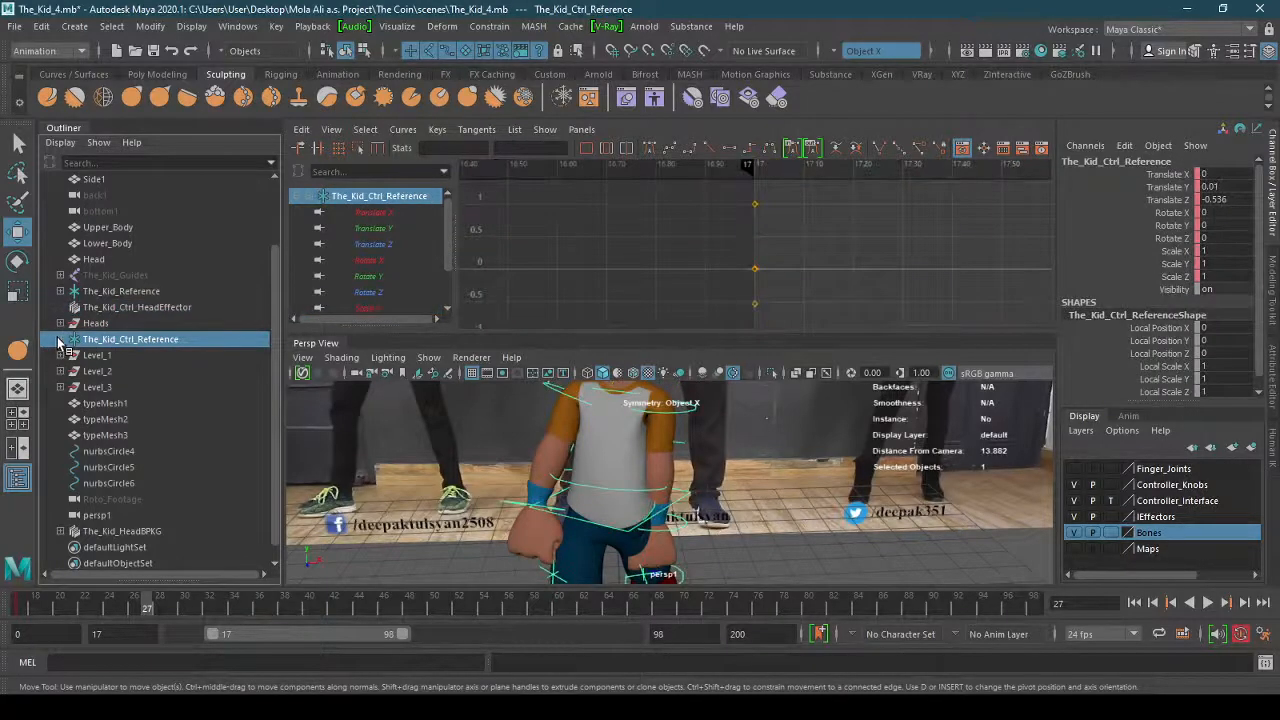
{"action": "left_click", "coordinate": [60, 339]}
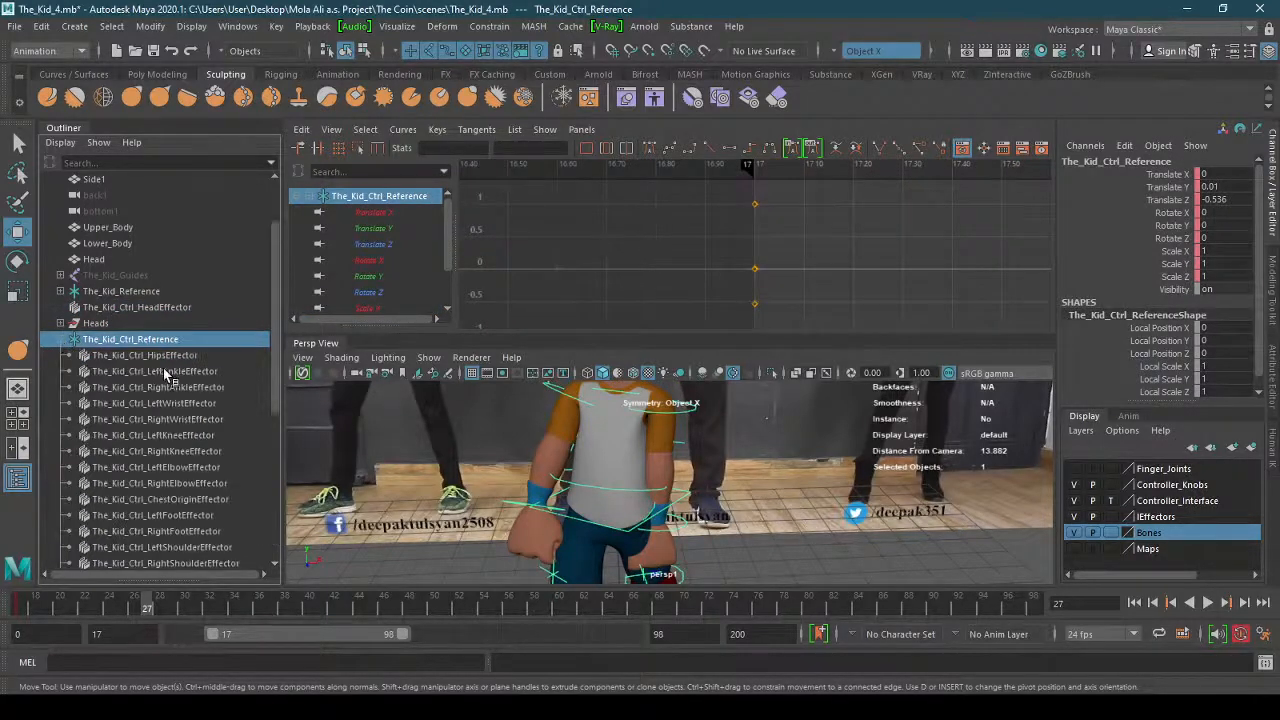
{"action": "left_click", "coordinate": [61, 339]}
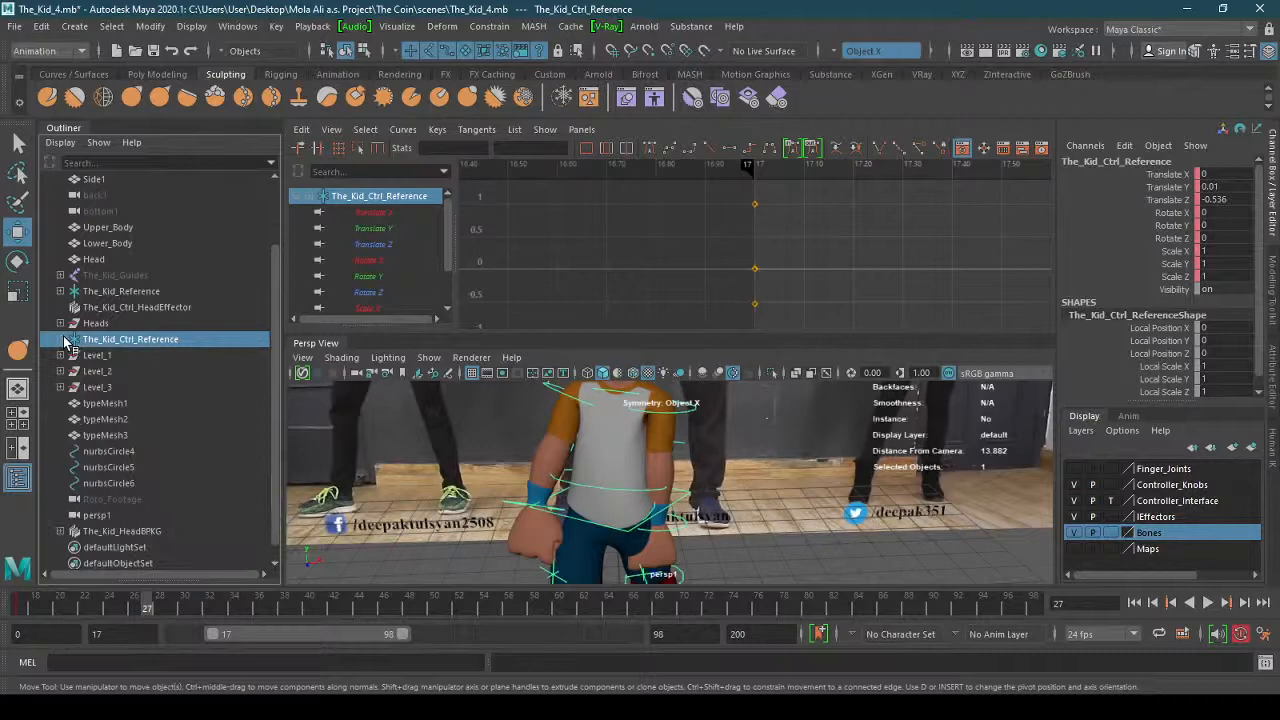
{"action": "left_click", "coordinate": [124, 371]}
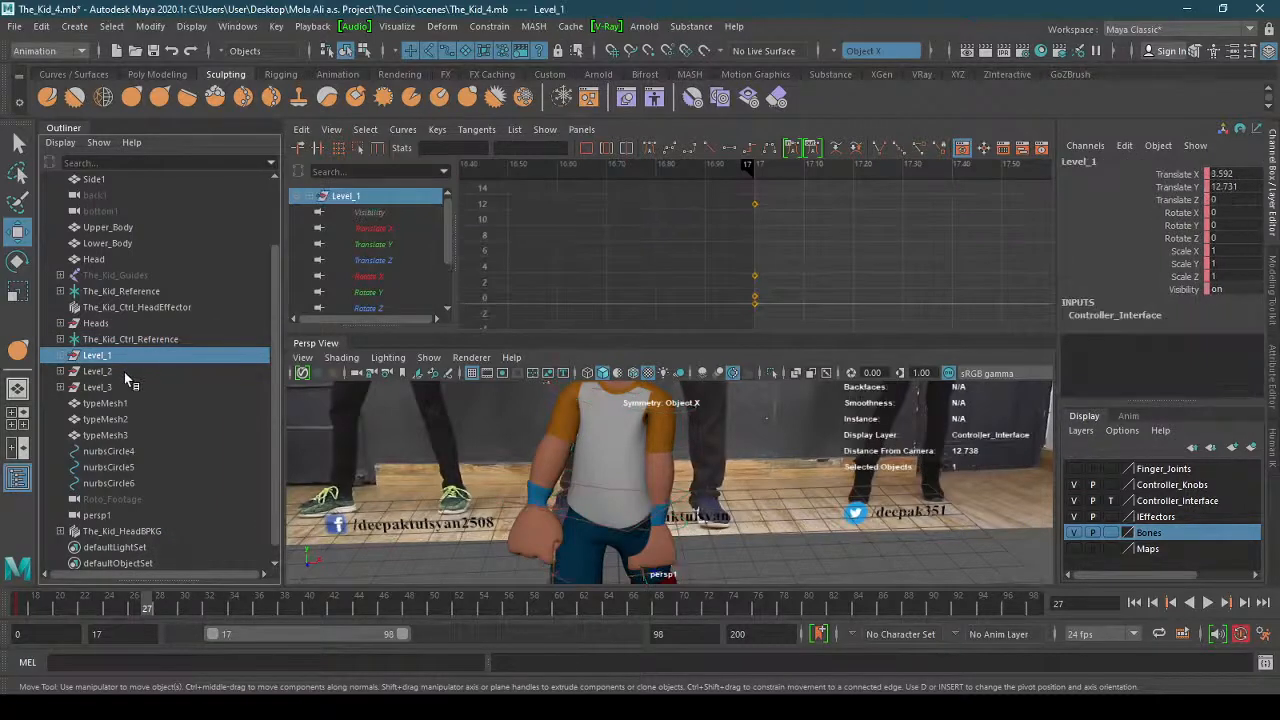
{"action": "left_click", "coordinate": [124, 387]}
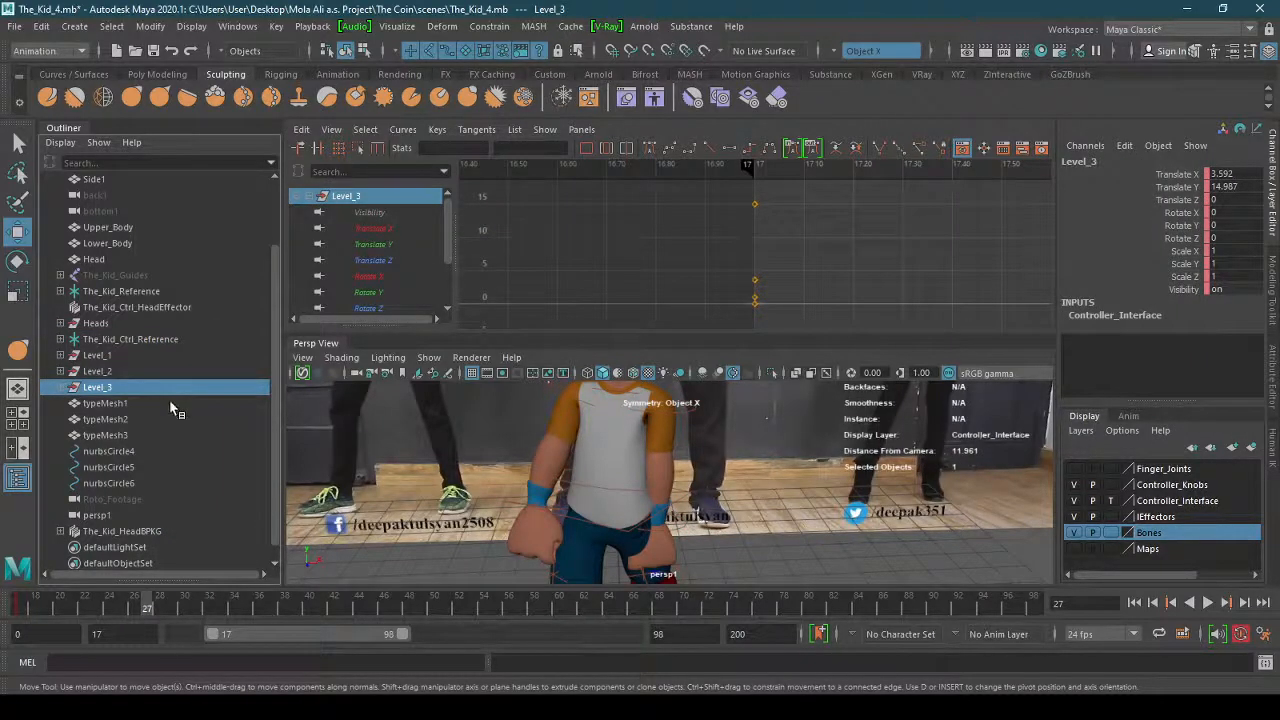
{"action": "scroll", "coordinate": [171, 424], "scroll_direction": "up", "scroll_amount": 2}
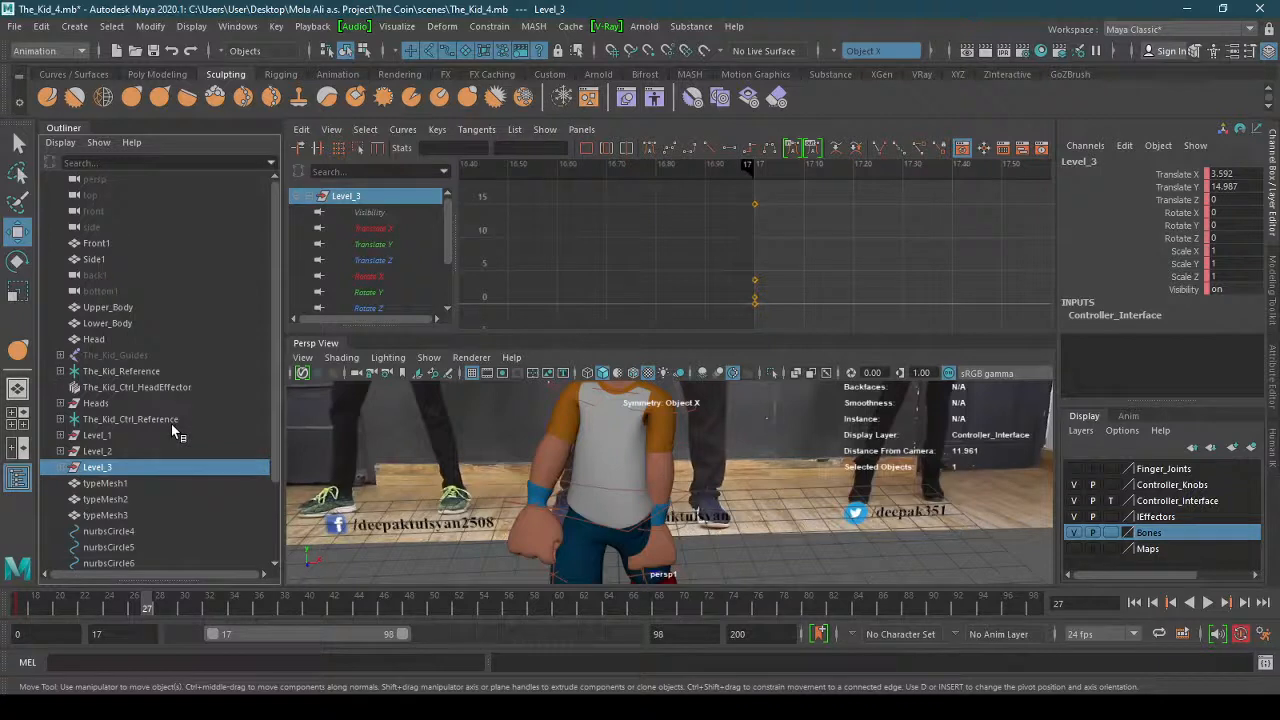
Replace the Graph Editor panel with the persp1 camera view and close the detached Persp View window.
{"action": "left_click", "coordinate": [584, 131]}
{"action": "mouse_move", "coordinate": [608, 150]}
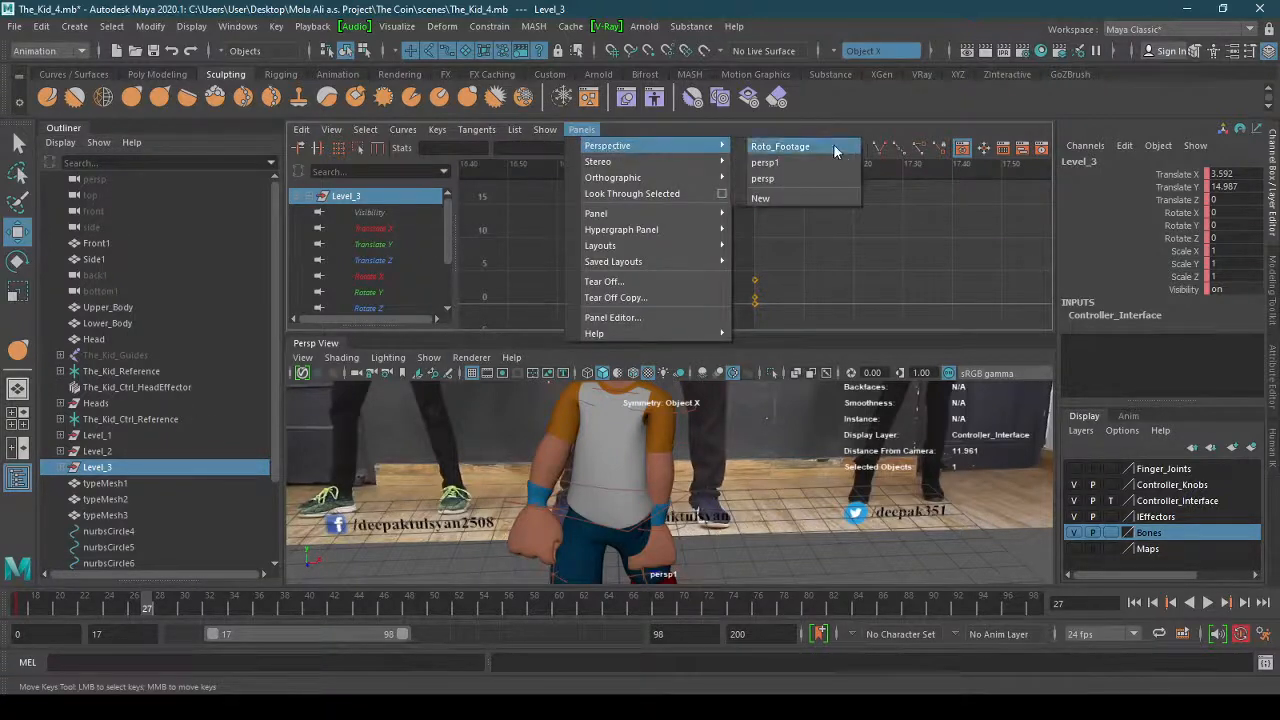
{"action": "left_click", "coordinate": [812, 163]}
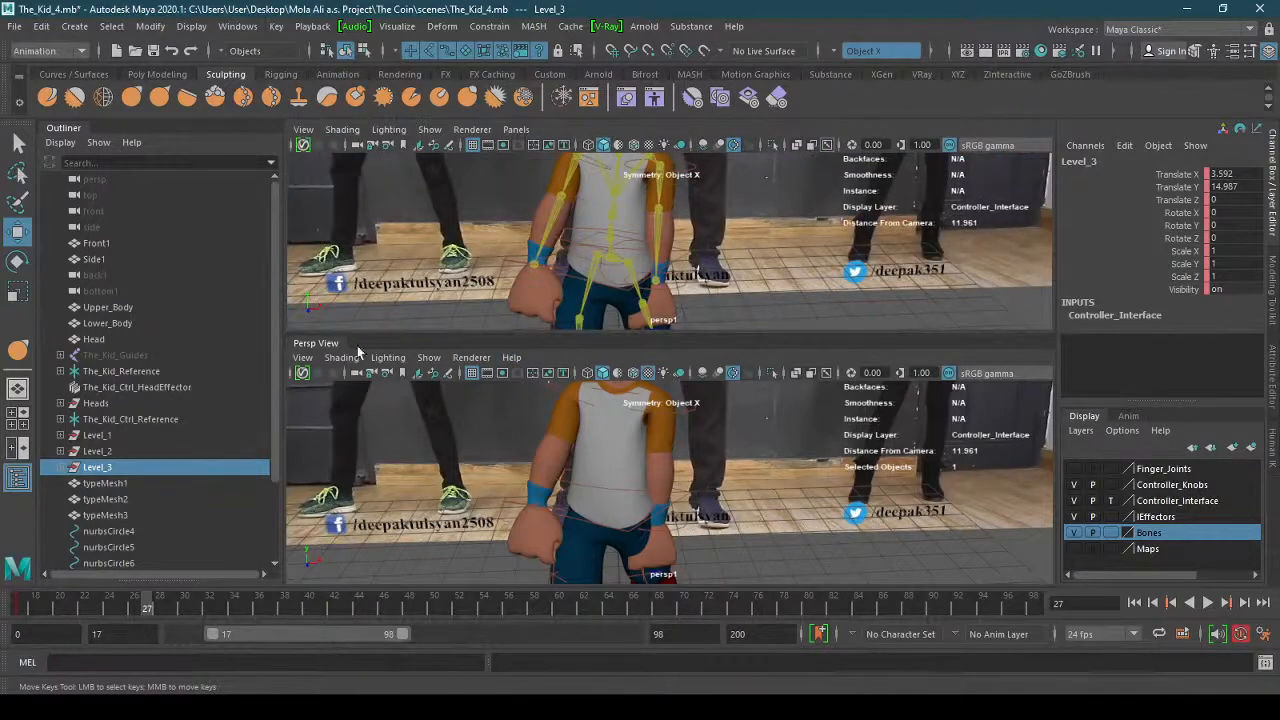
{"action": "left_click_drag", "start_coordinate": [320, 344], "coordinate": [326, 441]}
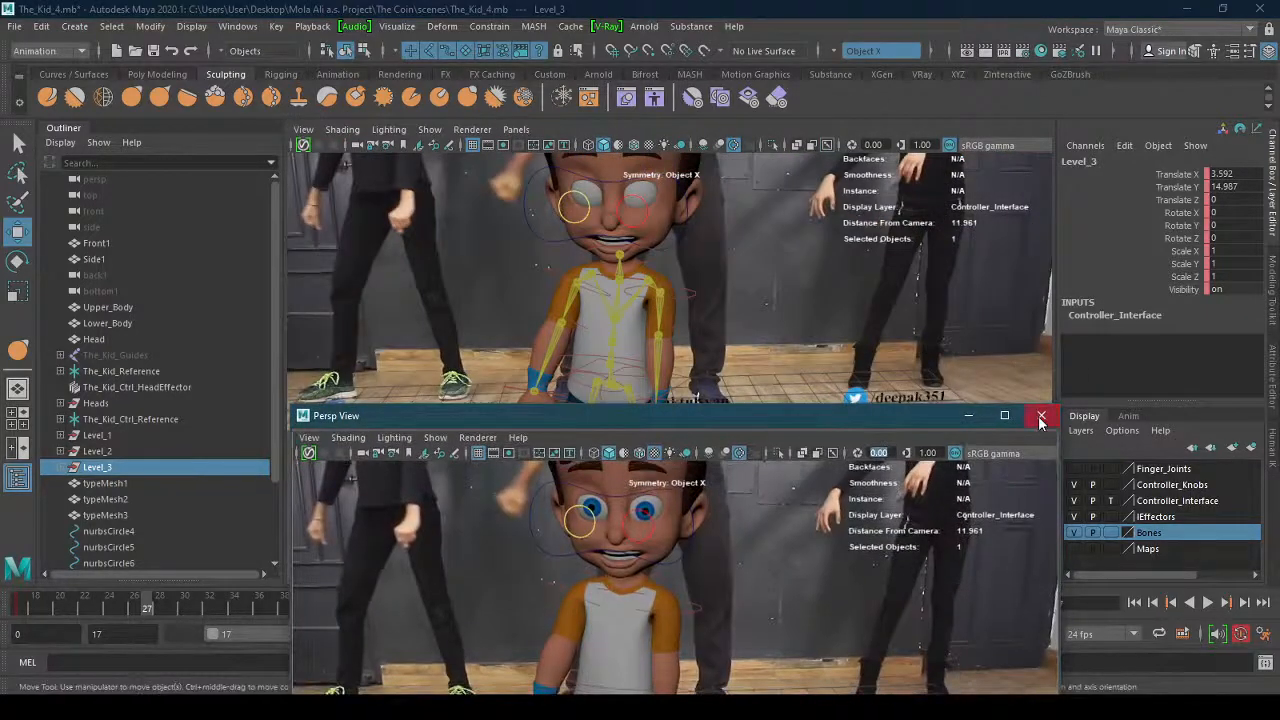
{"action": "left_click", "coordinate": [1040, 418]}
Select the left hand joint of the kid's control rig at the left wrist.
{"action": "key", "text": "space"}
{"action": "left_click_drag", "start_coordinate": [686, 401], "coordinate": [690, 402]}
{"action": "left_click", "coordinate": [733, 406]}
{"action": "right_click_drag", "start_coordinate": [641, 409], "coordinate": [795, 404], "text": "alt"}
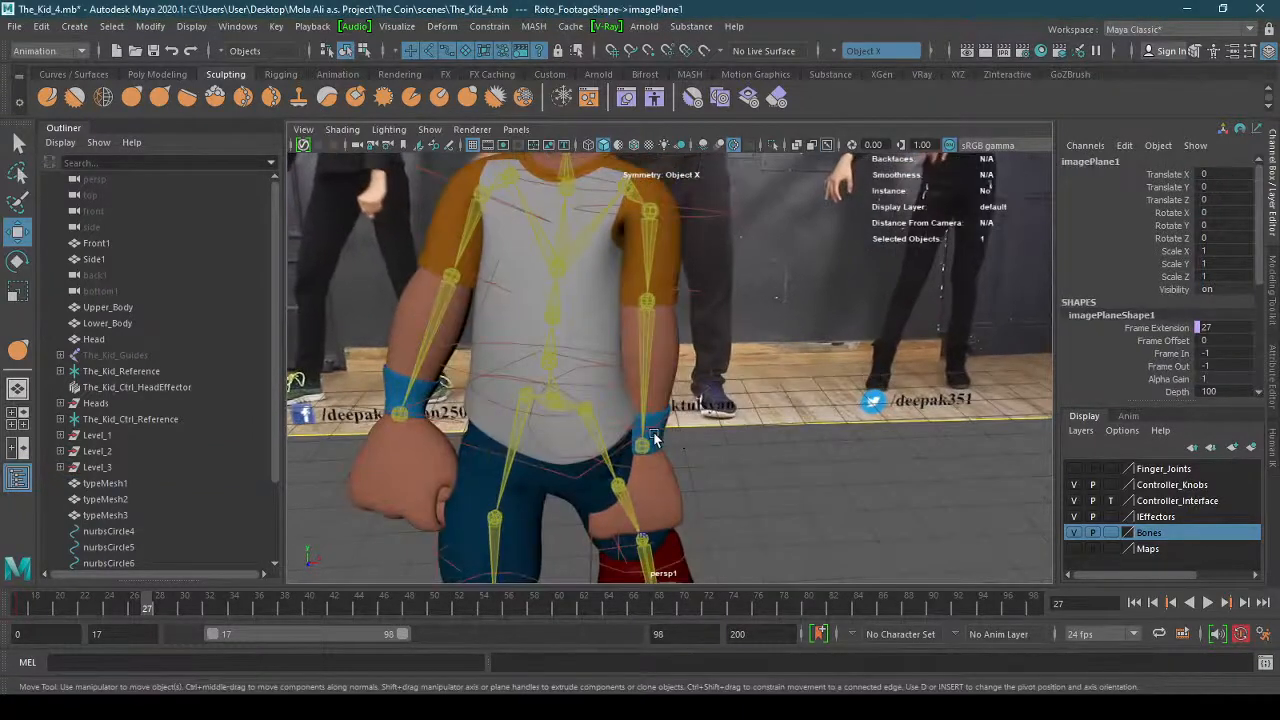
{"action": "left_click", "coordinate": [655, 440]}
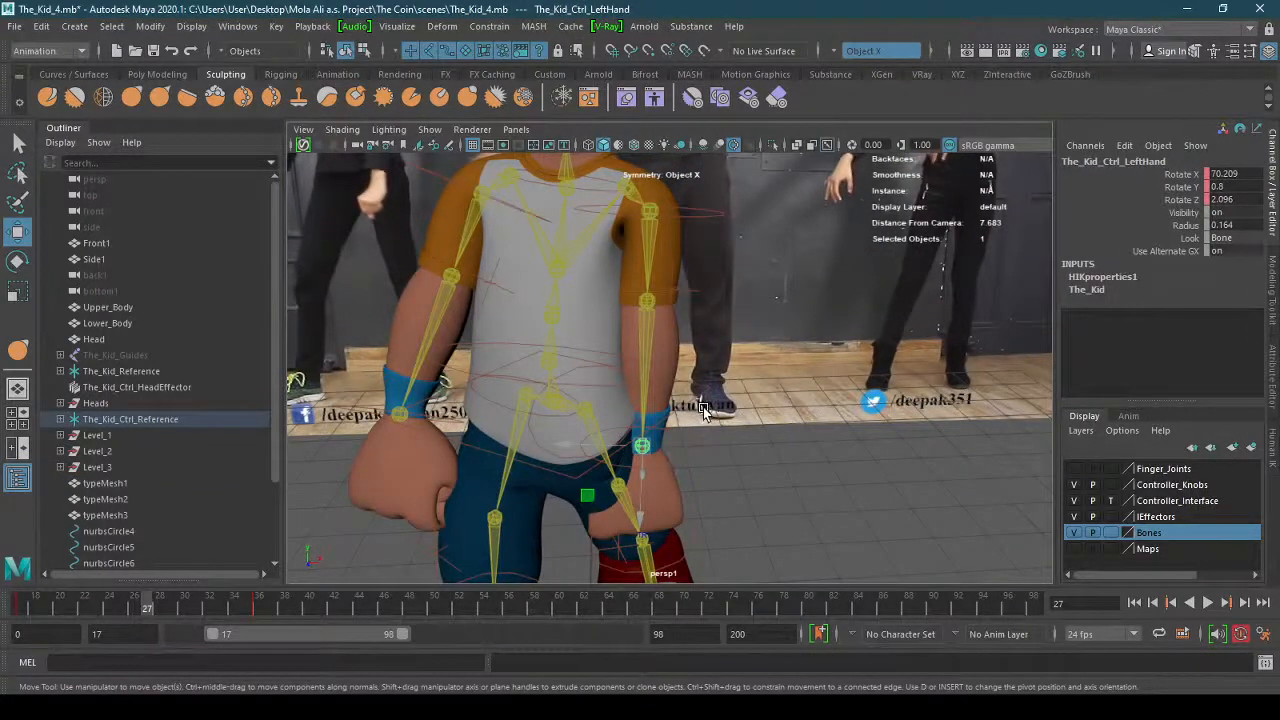
{"action": "left_click", "coordinate": [516, 131]}
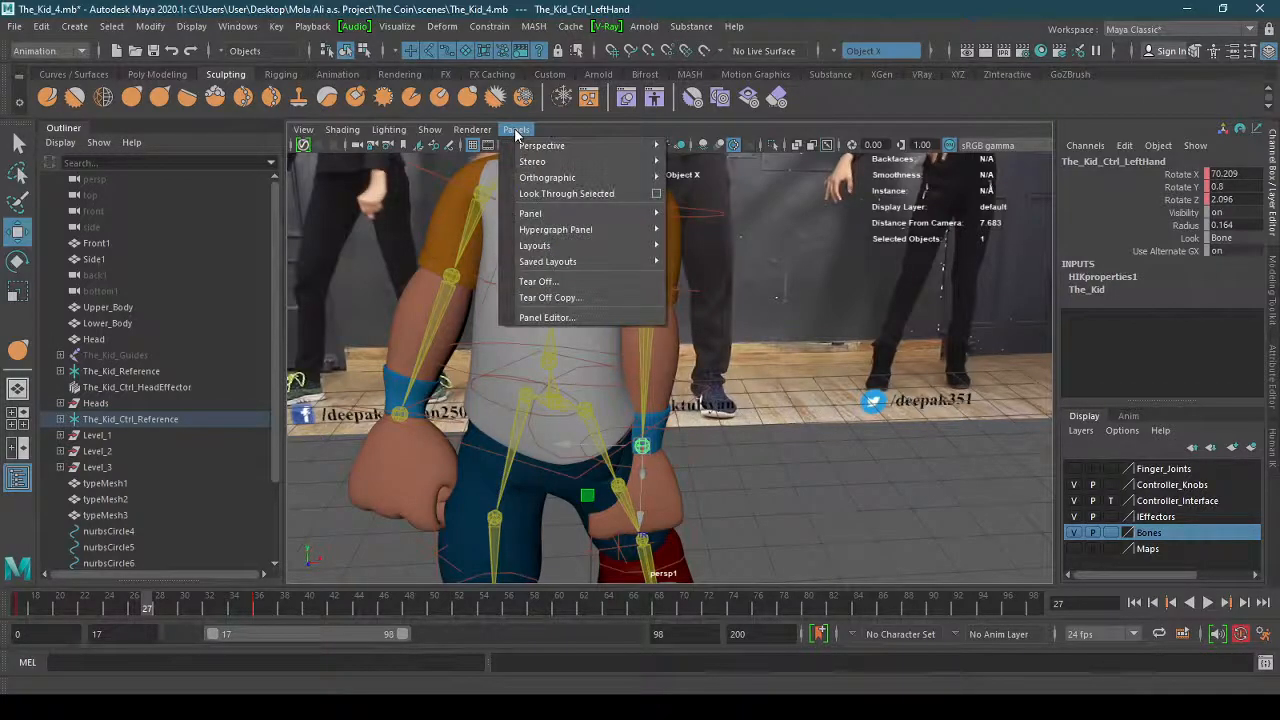
{"action": "left_click", "coordinate": [603, 300]}
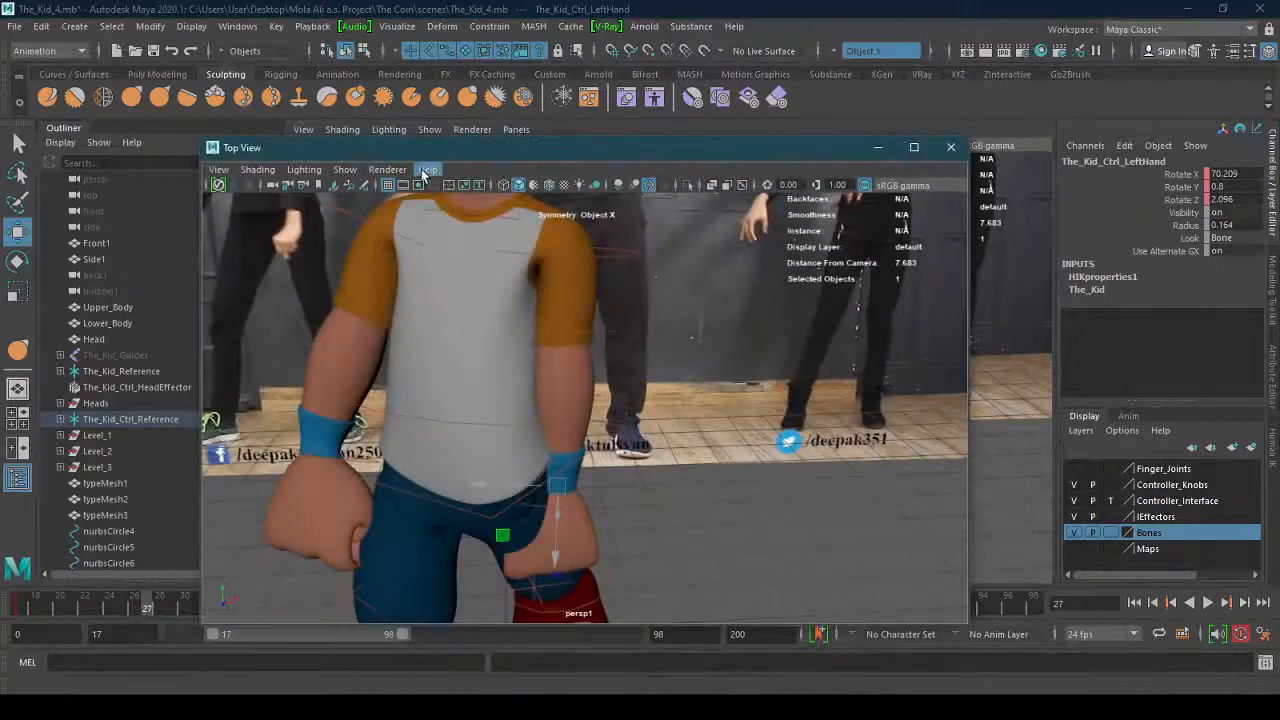
{"action": "left_click", "coordinate": [950, 148]}
Open the Panel Editor, apply the Persp/Graph layout to the workspace, and close the editor.
{"action": "left_click", "coordinate": [516, 129]}
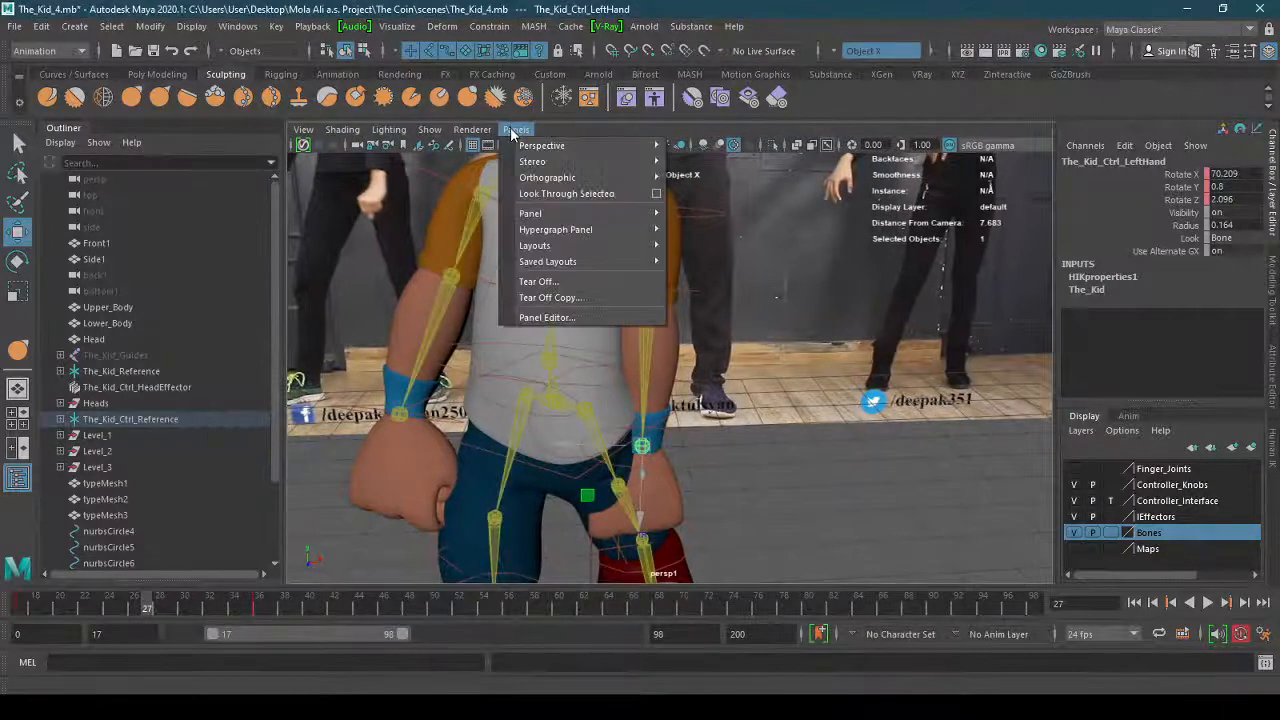
{"action": "left_click", "coordinate": [607, 313]}
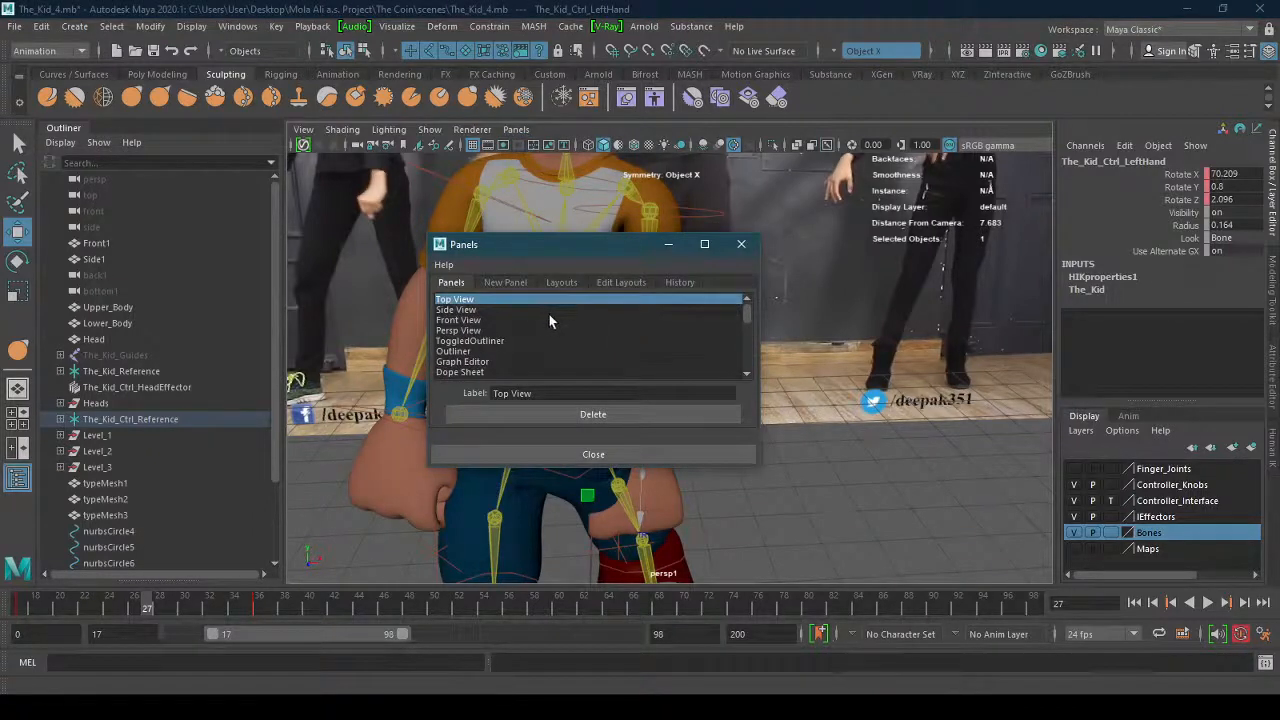
{"action": "left_click", "coordinate": [566, 282]}
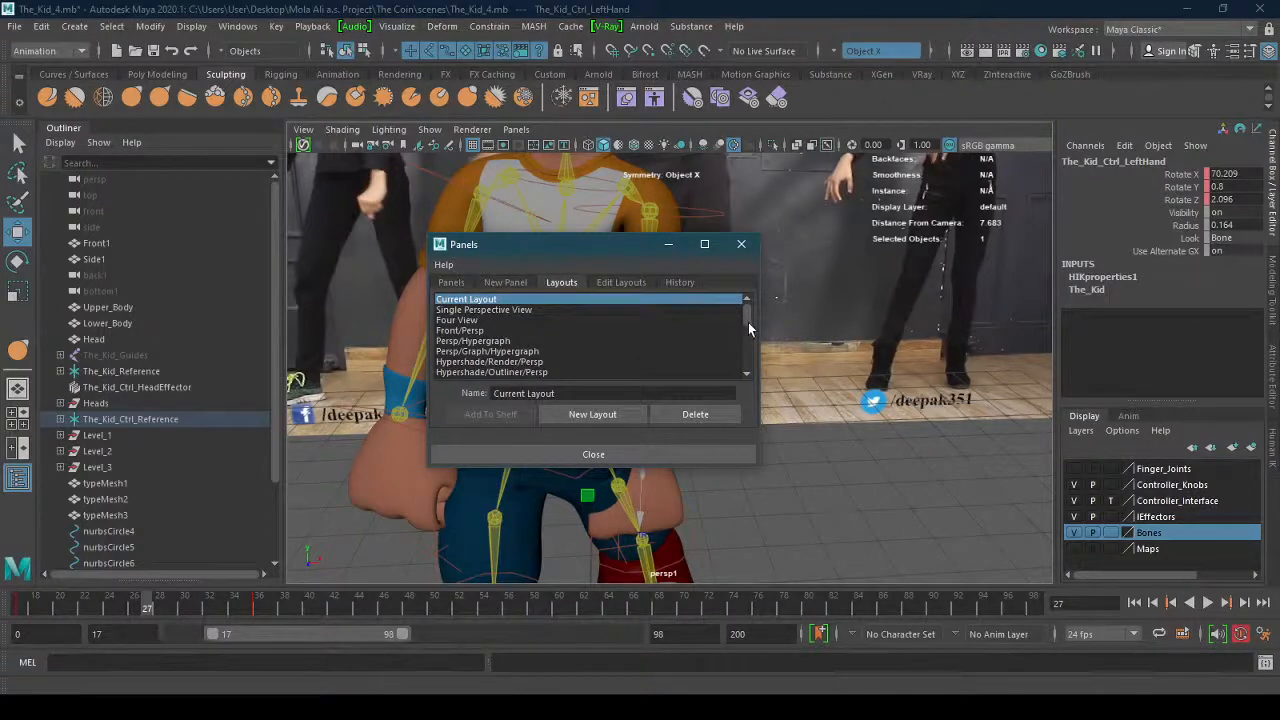
{"action": "left_click_drag", "start_coordinate": [746, 312], "coordinate": [744, 341]}
{"action": "left_click", "coordinate": [574, 330]}
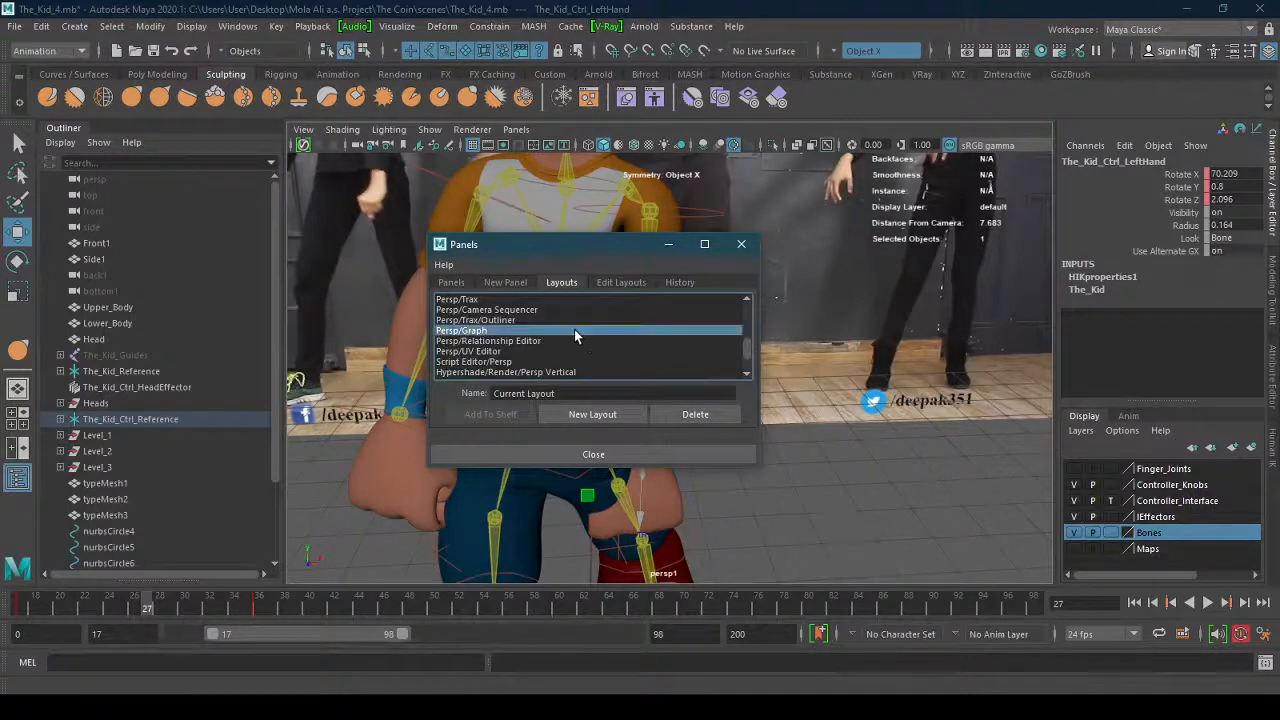
{"action": "left_click", "coordinate": [596, 455]}
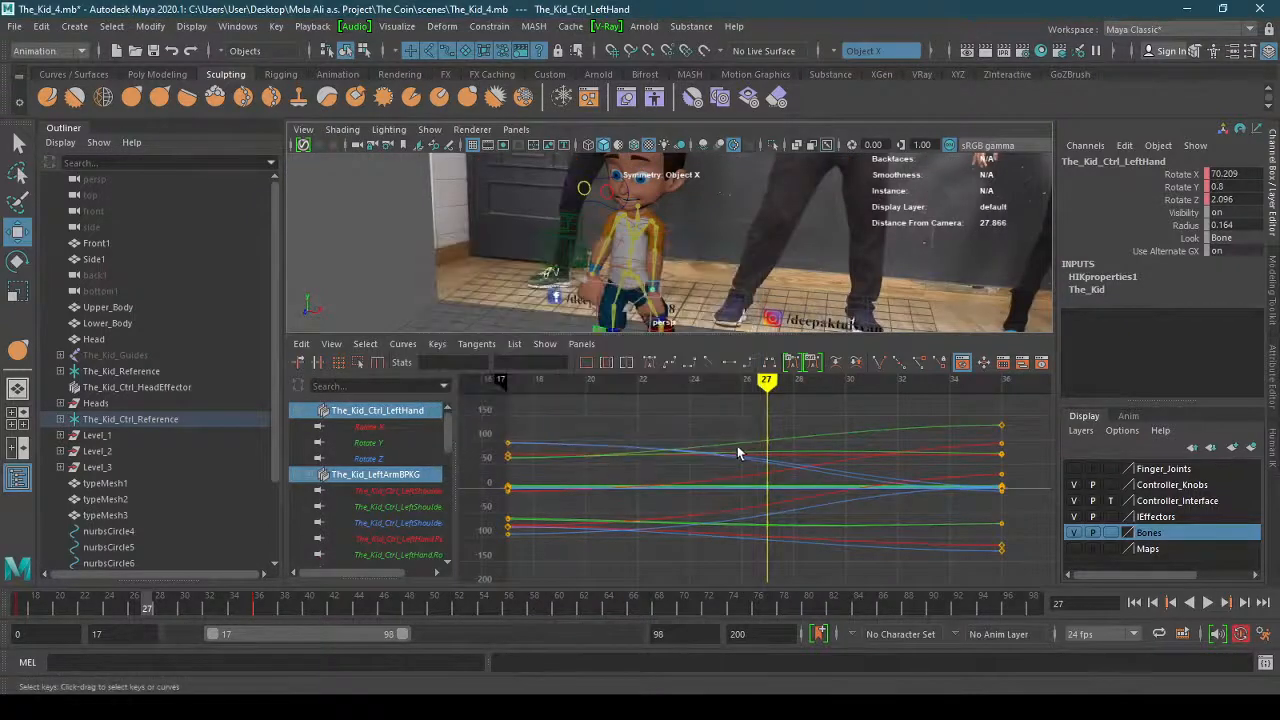
Examine the left shoulder and left hand rotation curves one at a time in the Graph Editor.
{"action": "right_click_drag", "start_coordinate": [606, 265], "coordinate": [771, 242], "text": "alt"}
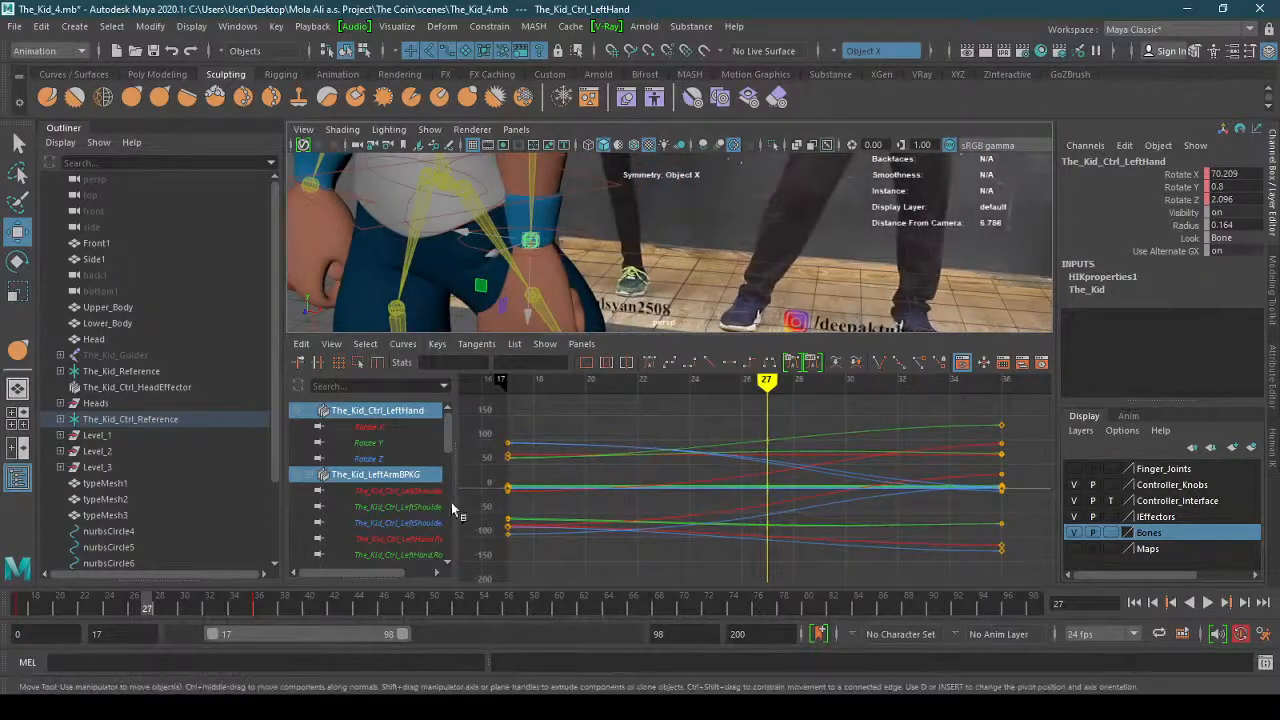
{"action": "left_click_drag", "start_coordinate": [378, 574], "coordinate": [405, 570]}
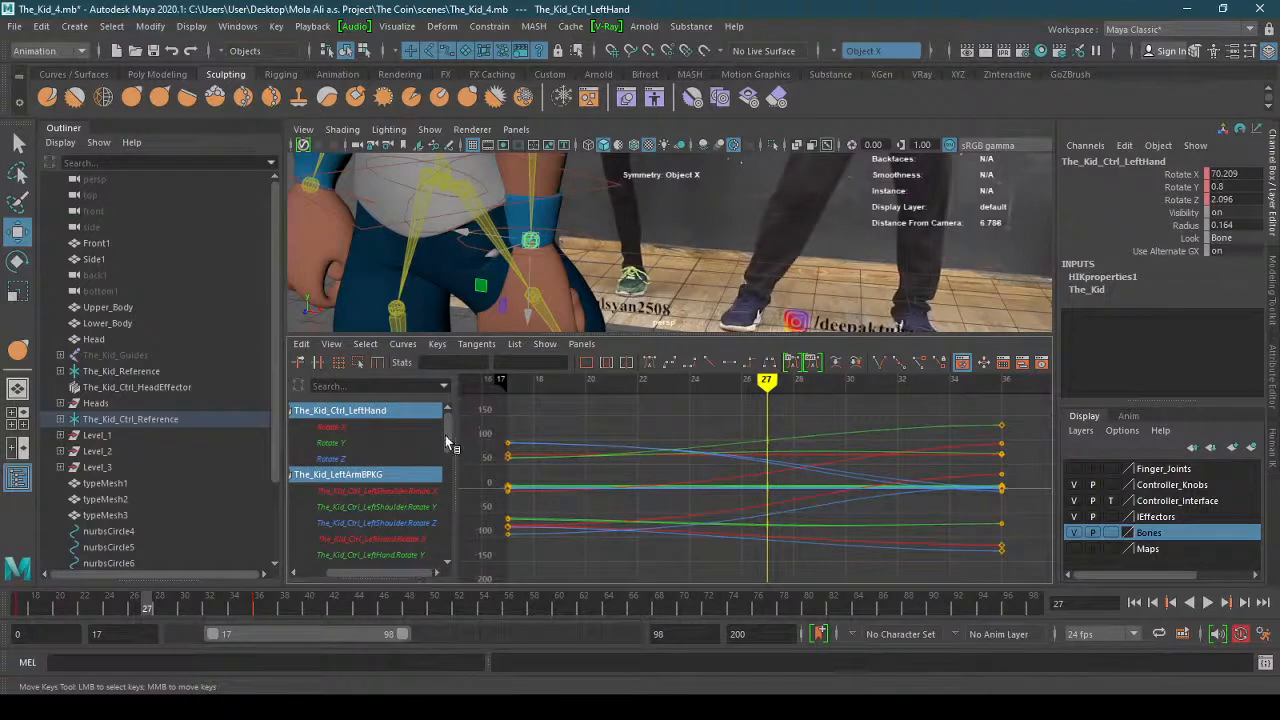
{"action": "left_click_drag", "start_coordinate": [445, 435], "coordinate": [452, 448]}
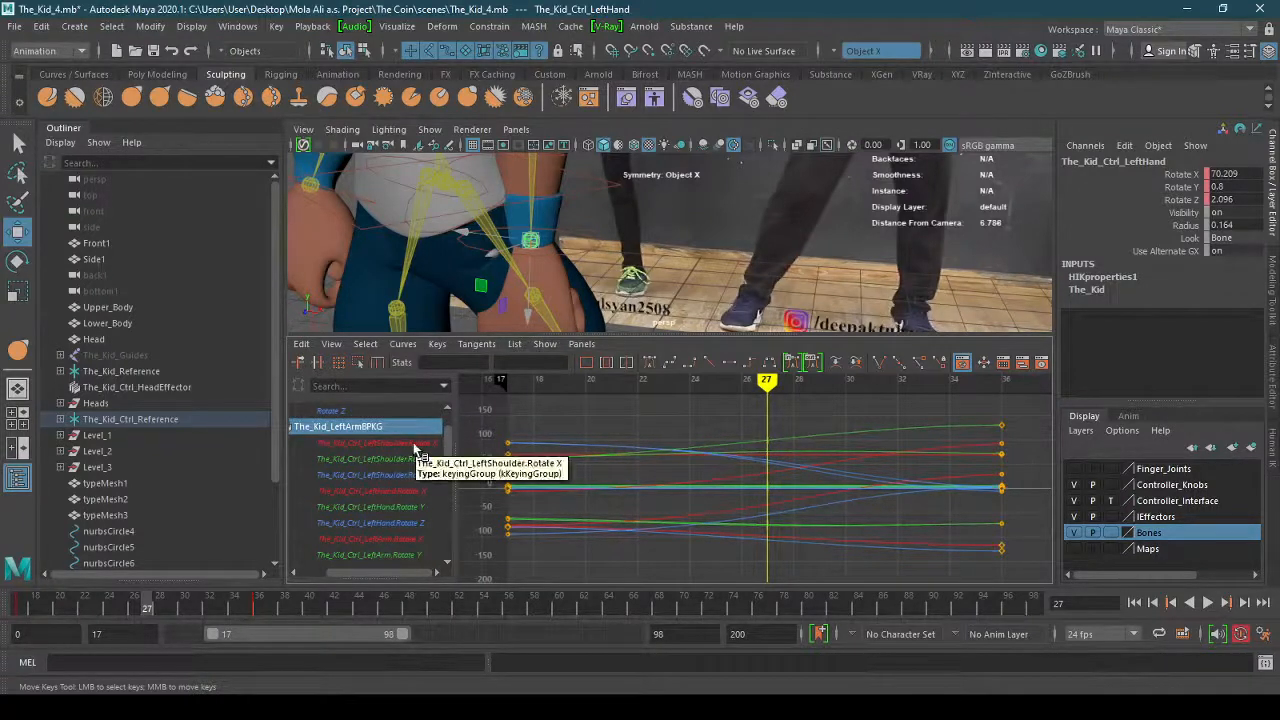
{"action": "left_click", "coordinate": [416, 443]}
{"action": "left_click", "coordinate": [413, 458]}
{"action": "left_click", "coordinate": [405, 490]}
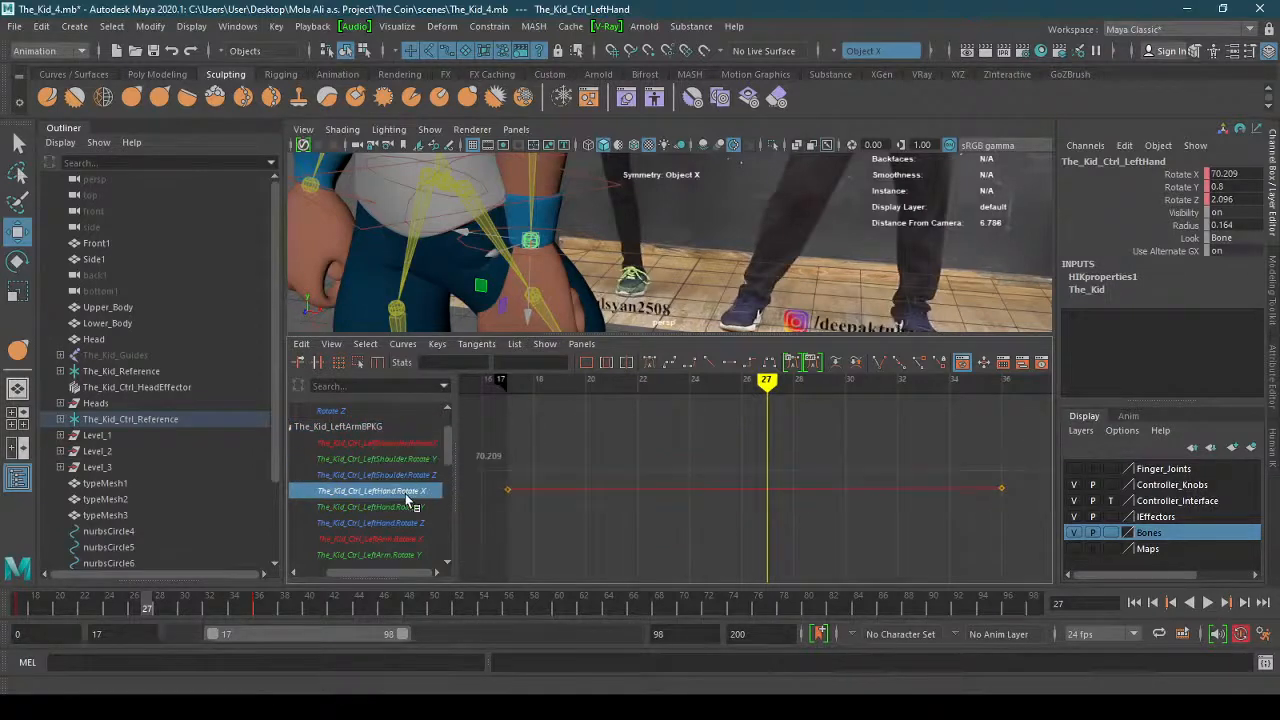
{"action": "left_click", "coordinate": [406, 506]}
{"action": "left_click", "coordinate": [406, 522]}
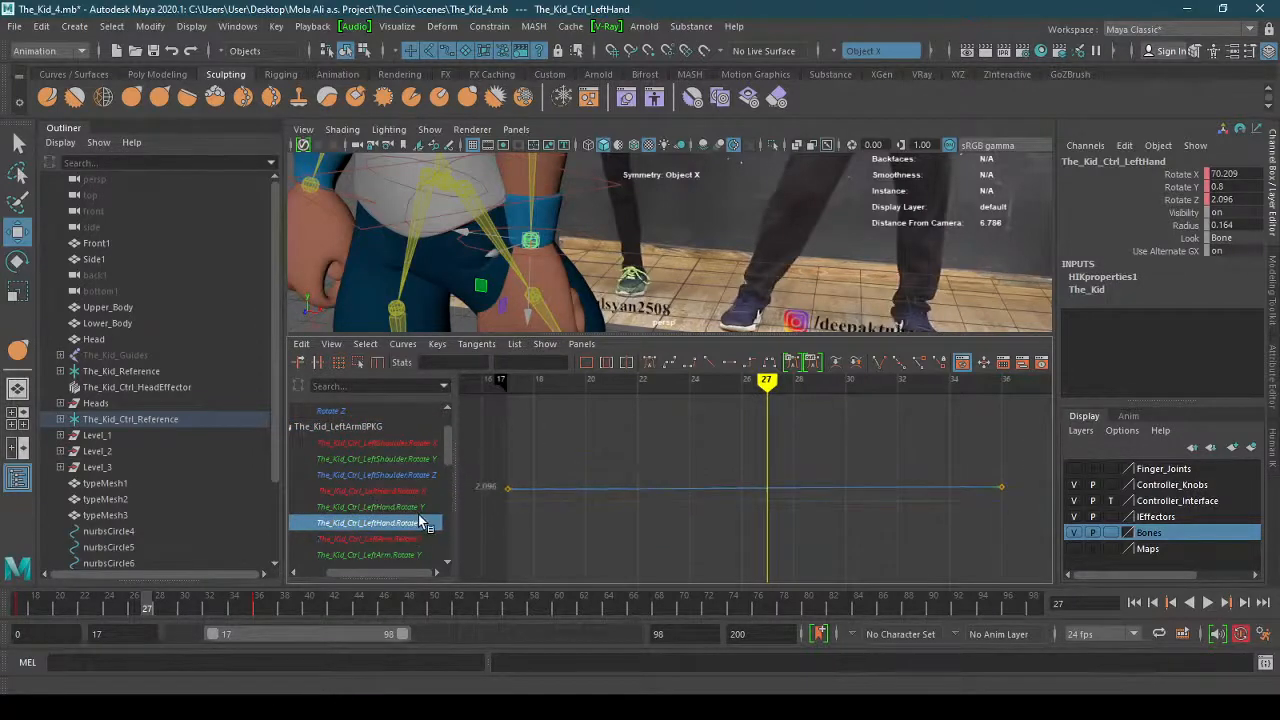
{"action": "left_click", "coordinate": [425, 507]}
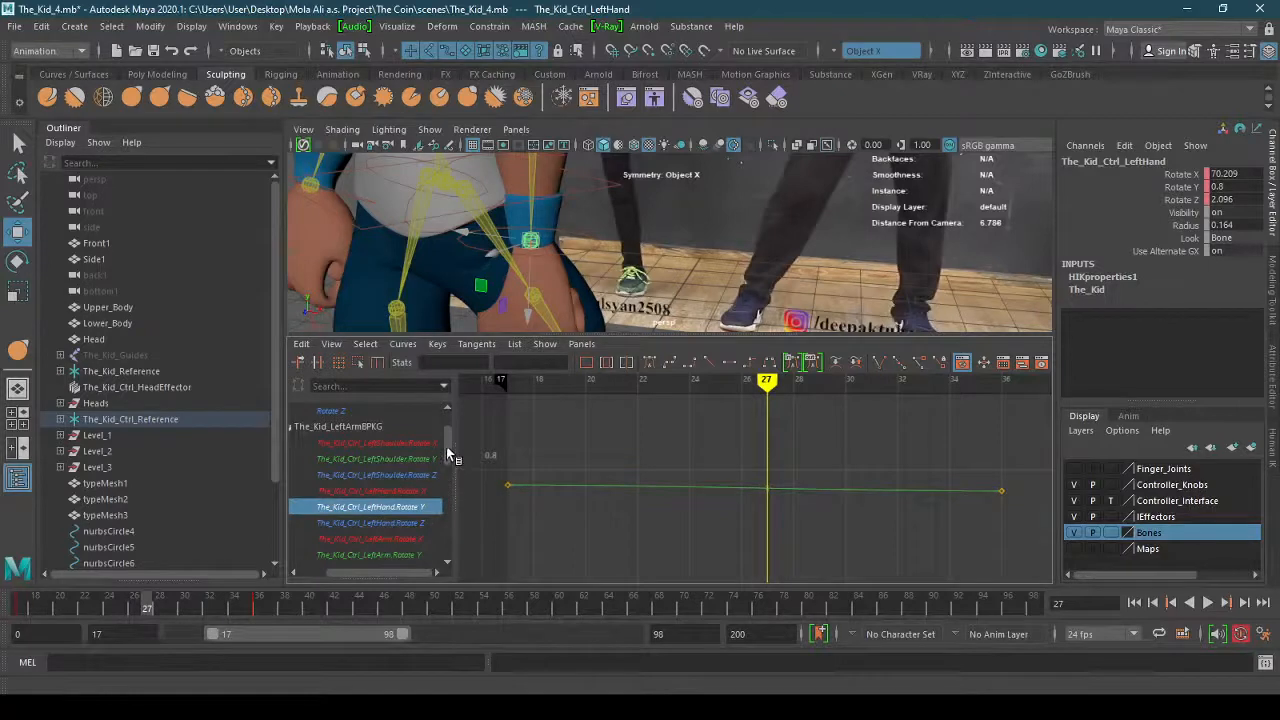
{"action": "scroll", "coordinate": [447, 452], "scroll_direction": "down", "scroll_amount": 2}
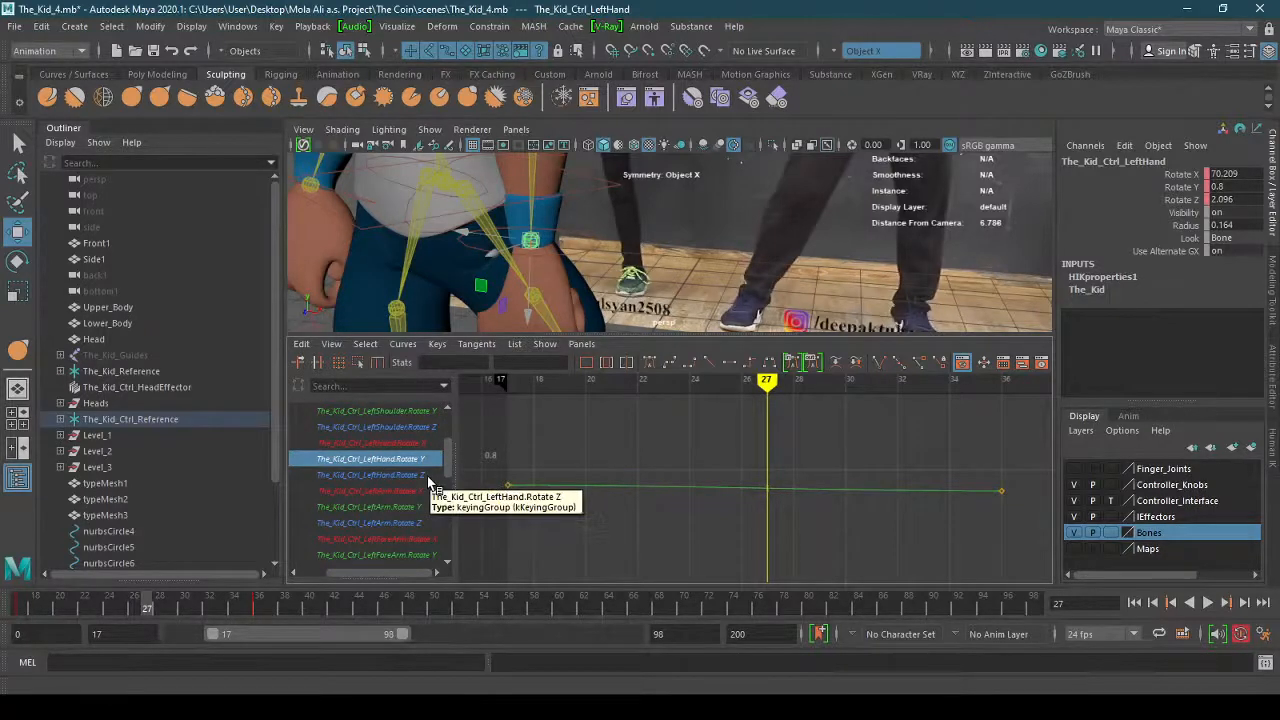
Isolate the left forearm's Rotate Y curve, try lowering its frame 17 key, and undo the edit.
{"action": "left_click", "coordinate": [425, 552]}
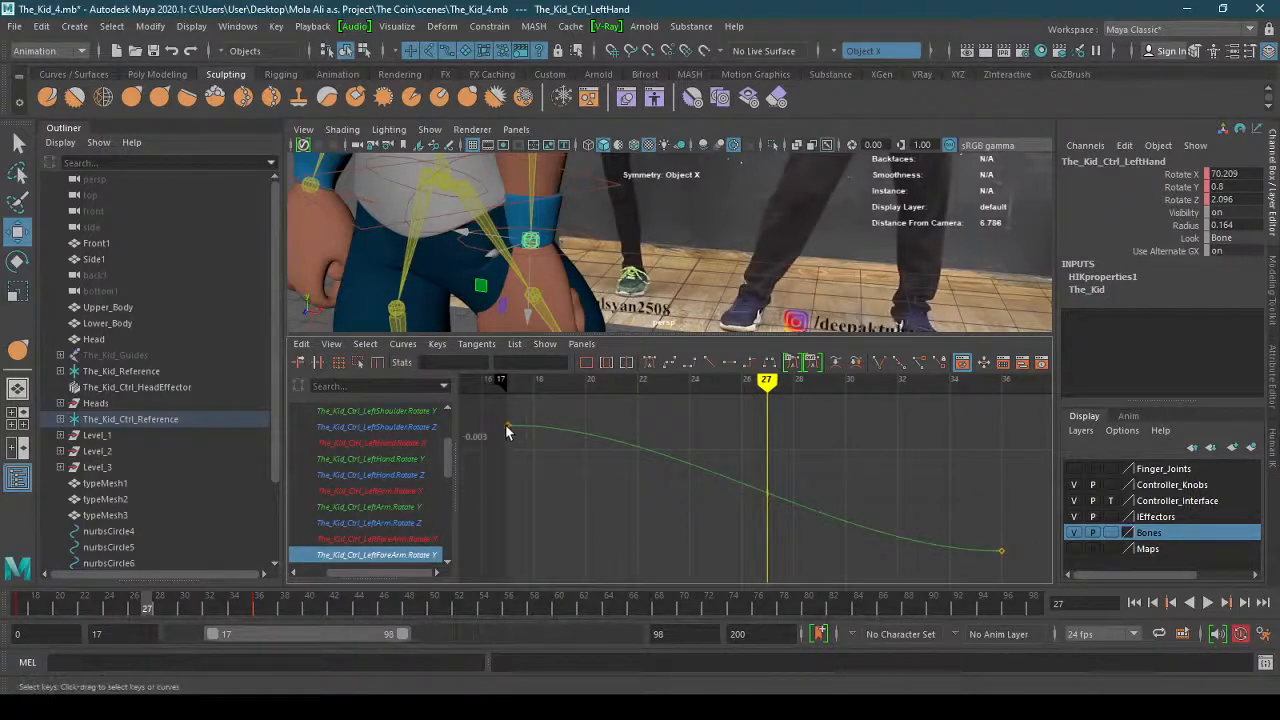
{"action": "left_click_drag", "start_coordinate": [505, 425], "coordinate": [510, 452]}
{"action": "key", "text": "ctrl+z"}
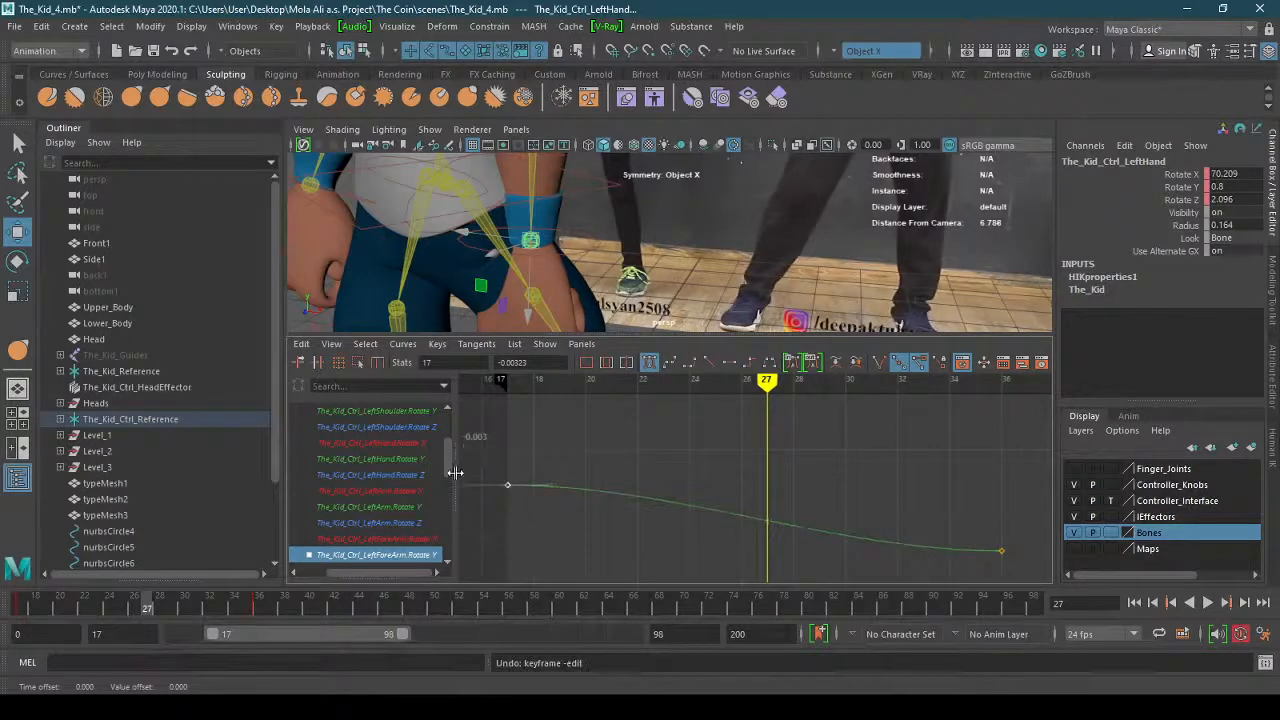
{"action": "key", "text": "ctrl+z"}
Isolate the left forearm's Rotate Z curve, try raising its frame 36 key, and undo the edit.
{"action": "scroll", "coordinate": [450, 470], "scroll_direction": "down", "scroll_amount": 2}
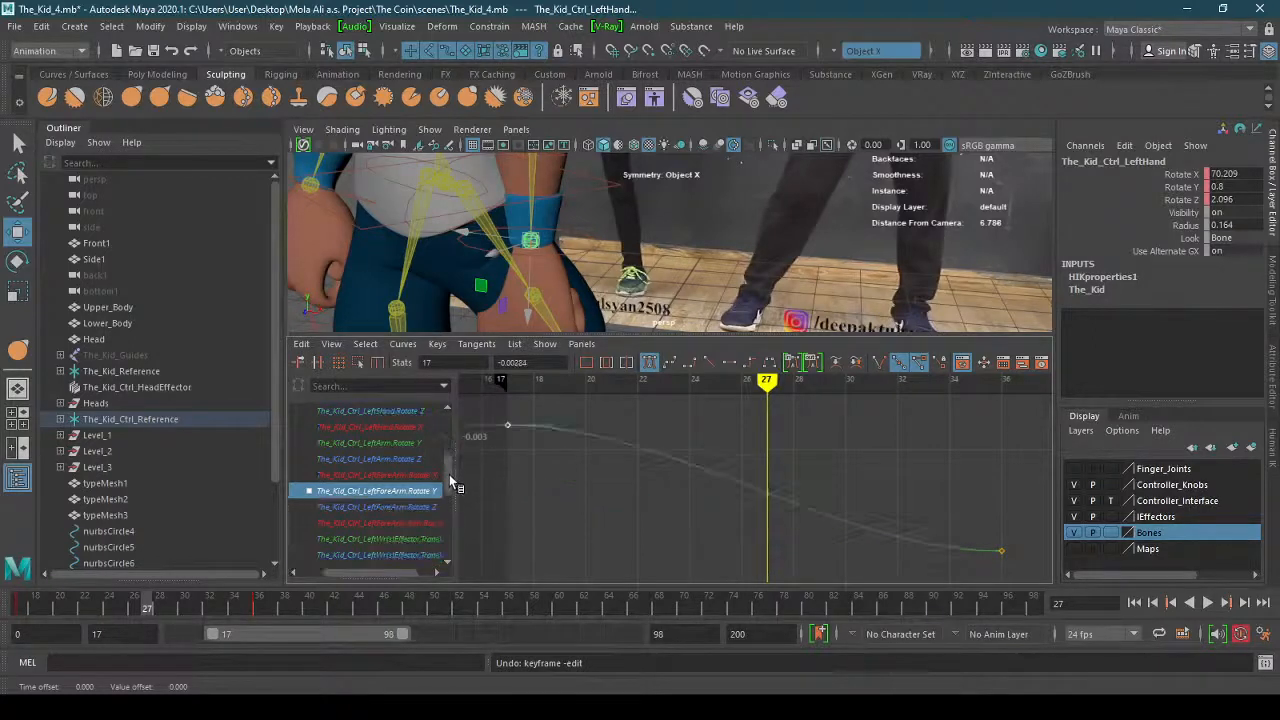
{"action": "left_click", "coordinate": [375, 507]}
{"action": "left_click_drag", "start_coordinate": [999, 553], "coordinate": [994, 480]}
{"action": "key", "text": "ctrl+z"}
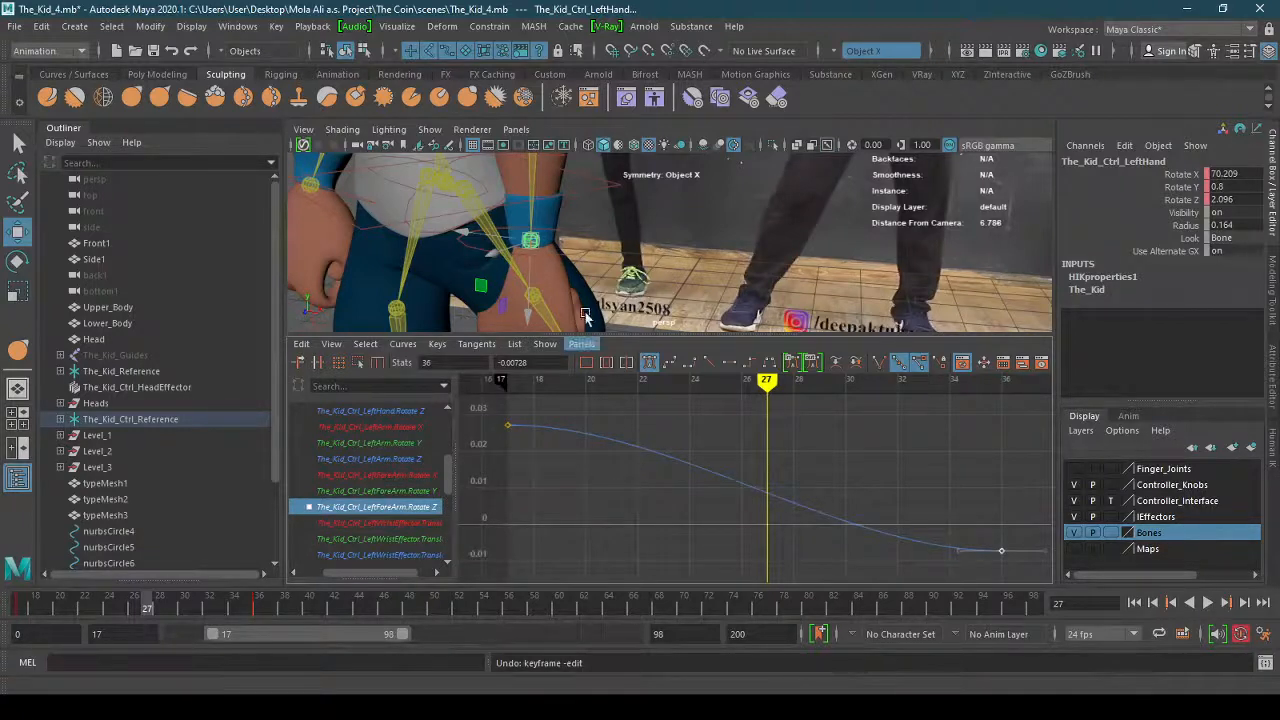
Select the left wrist effector and move it outward from the hip at frame 27, to about 1.62 in Translate X.
{"action": "left_click", "coordinate": [577, 250]}
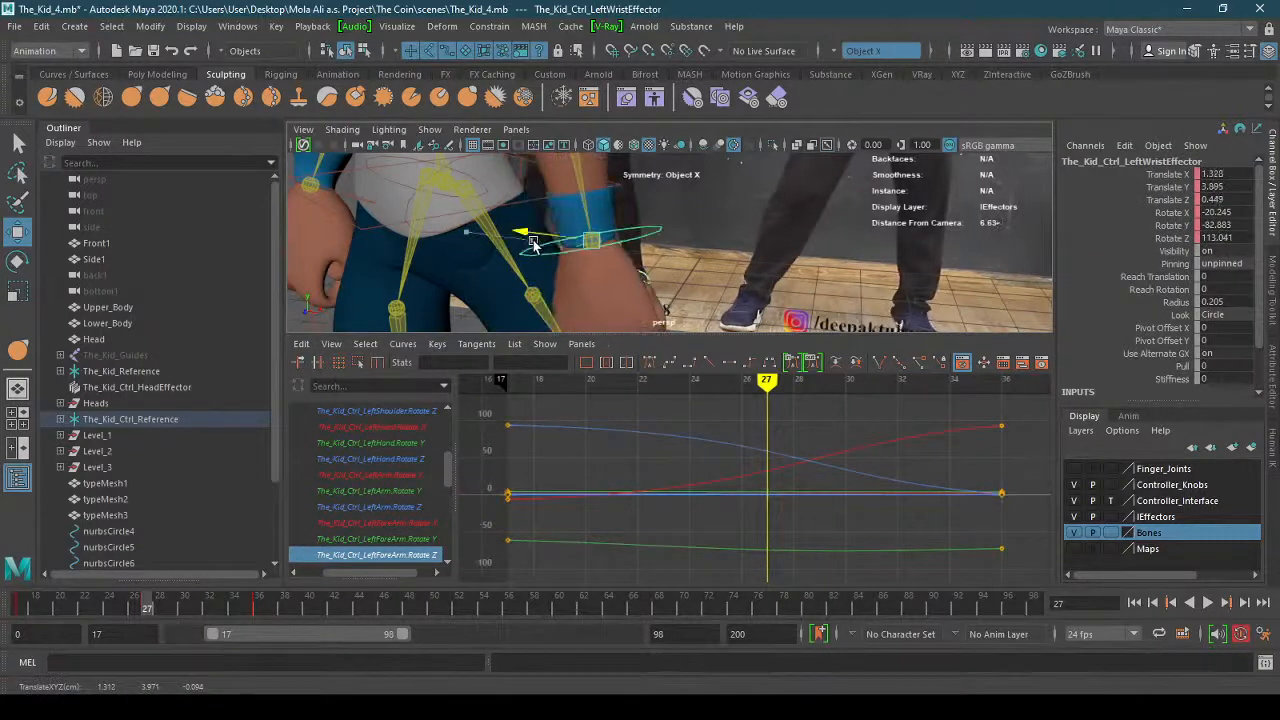
{"action": "left_click_drag", "start_coordinate": [535, 246], "coordinate": [640, 231]}
{"action": "scroll", "coordinate": [586, 271], "scroll_direction": "down", "scroll_amount": 3}
{"action": "scroll", "coordinate": [583, 264], "scroll_direction": "up", "scroll_amount": 1}
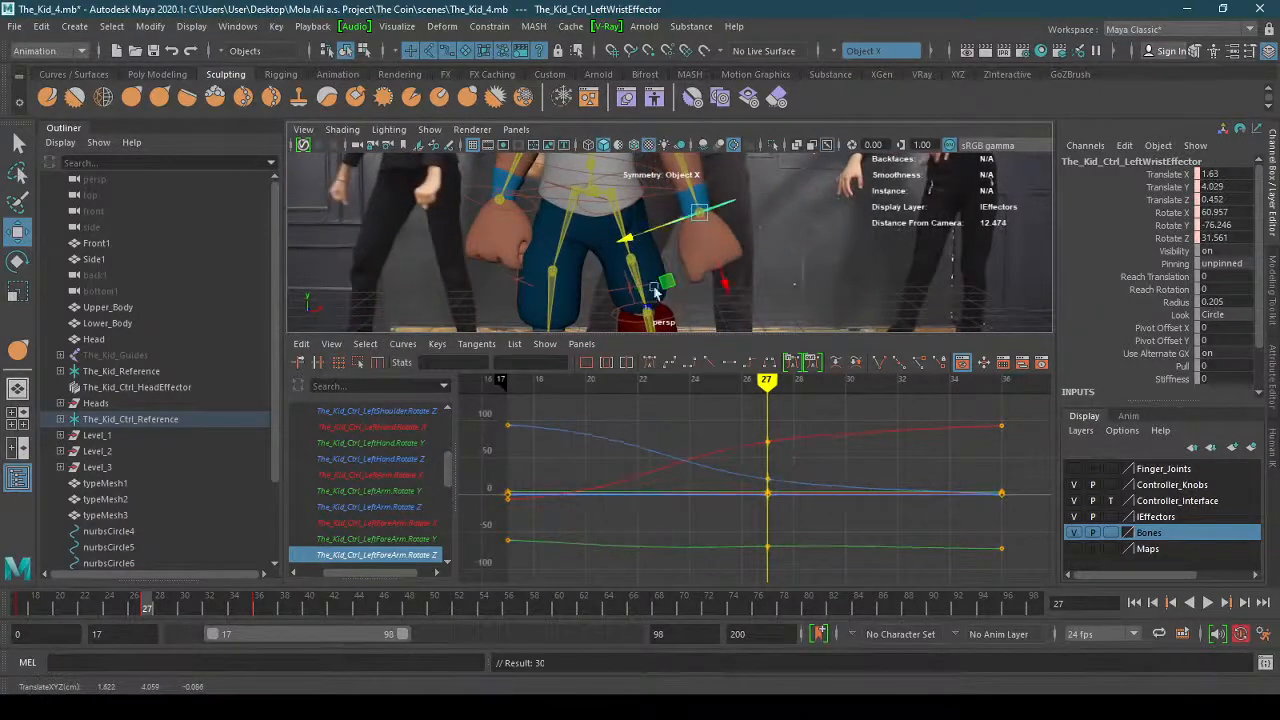
Select the frame 27 key on the left wrist effector's Rotate X curve.
{"action": "mouse_move", "coordinate": [145, 608]}
{"action": "left_mouse_down"}
{"action": "mouse_move", "coordinate": [72, 608]}
{"action": "mouse_move", "coordinate": [160, 608]}
{"action": "mouse_move", "coordinate": [147, 608]}
{"action": "left_mouse_up"}
{"action": "left_click_drag", "start_coordinate": [739, 427], "coordinate": [790, 578]}
{"action": "left_click", "coordinate": [818, 541]}
{"action": "left_click", "coordinate": [767, 442]}
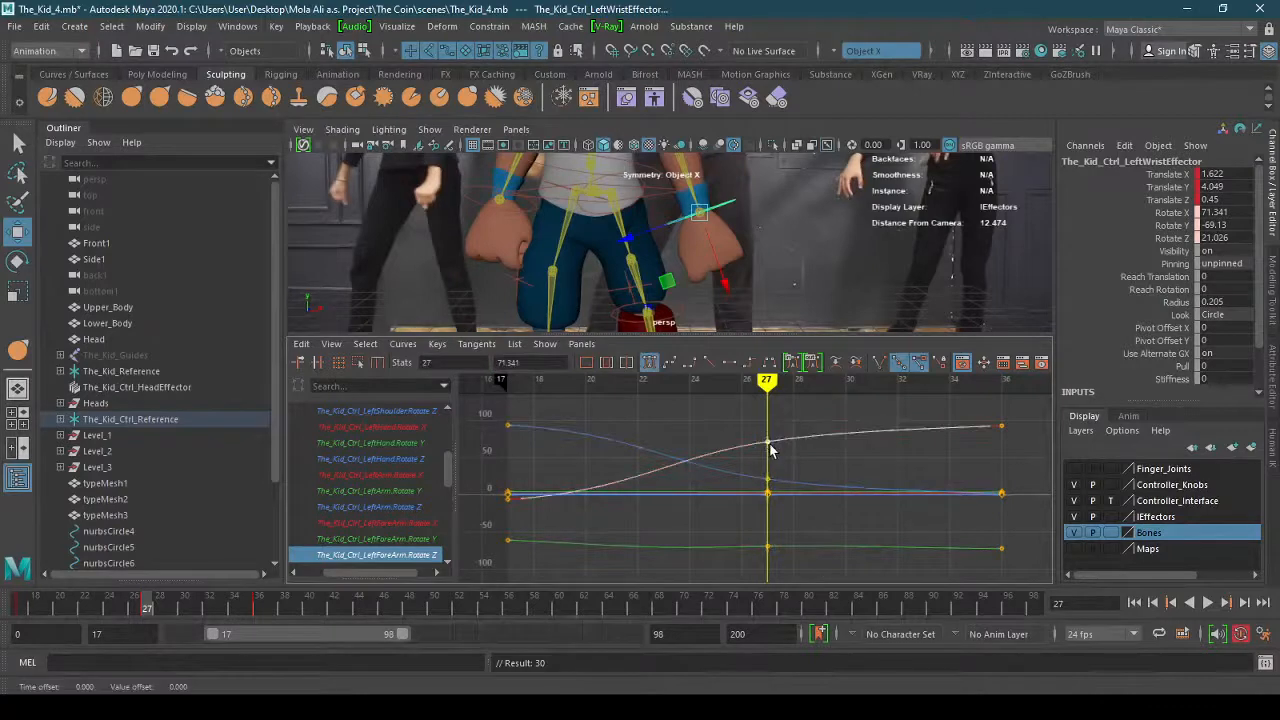
Go back to frame 24, try raising the frame 27 key on the left wrist effector's Rotate X curve, and undo the edit.
{"action": "key", "text": "alt+comma"}
{"action": "key", "text": "alt+comma"}
{"action": "key", "text": "alt+comma"}
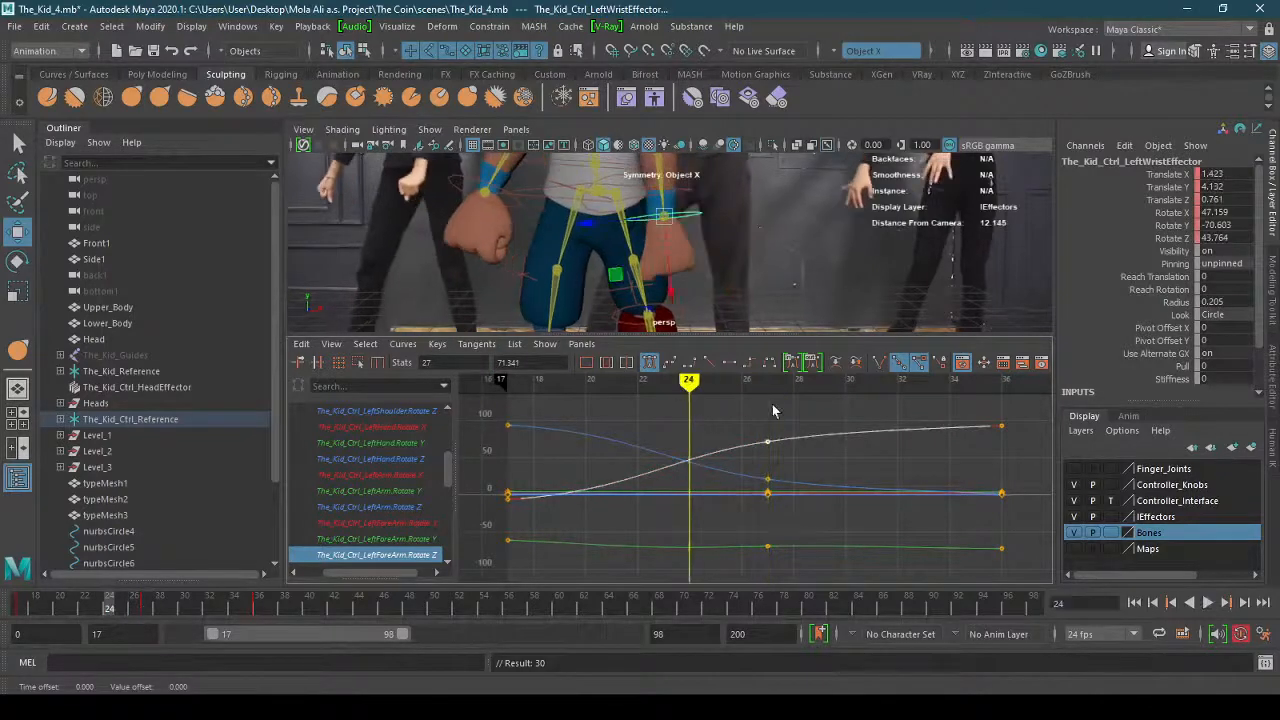
{"action": "middle_click_drag", "start_coordinate": [770, 450], "coordinate": [769, 428]}
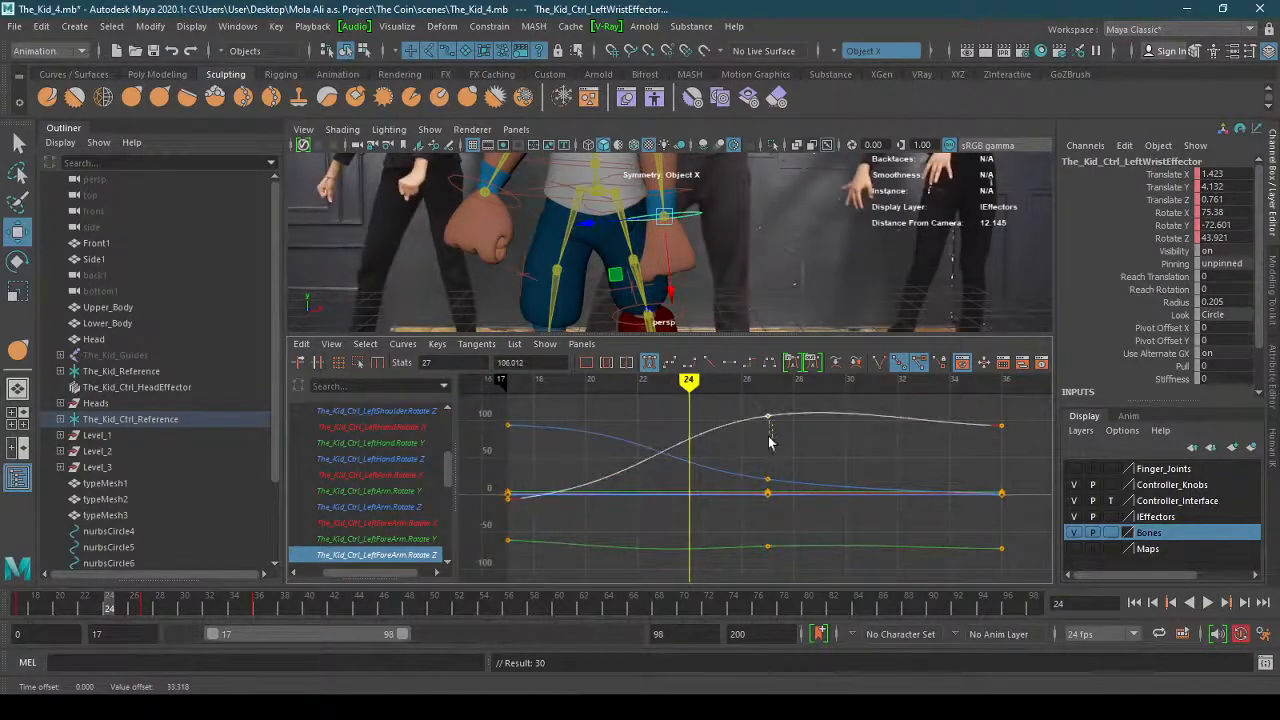
{"action": "key", "text": "ctrl+z"}
{"action": "key", "text": "ctrl+z"}
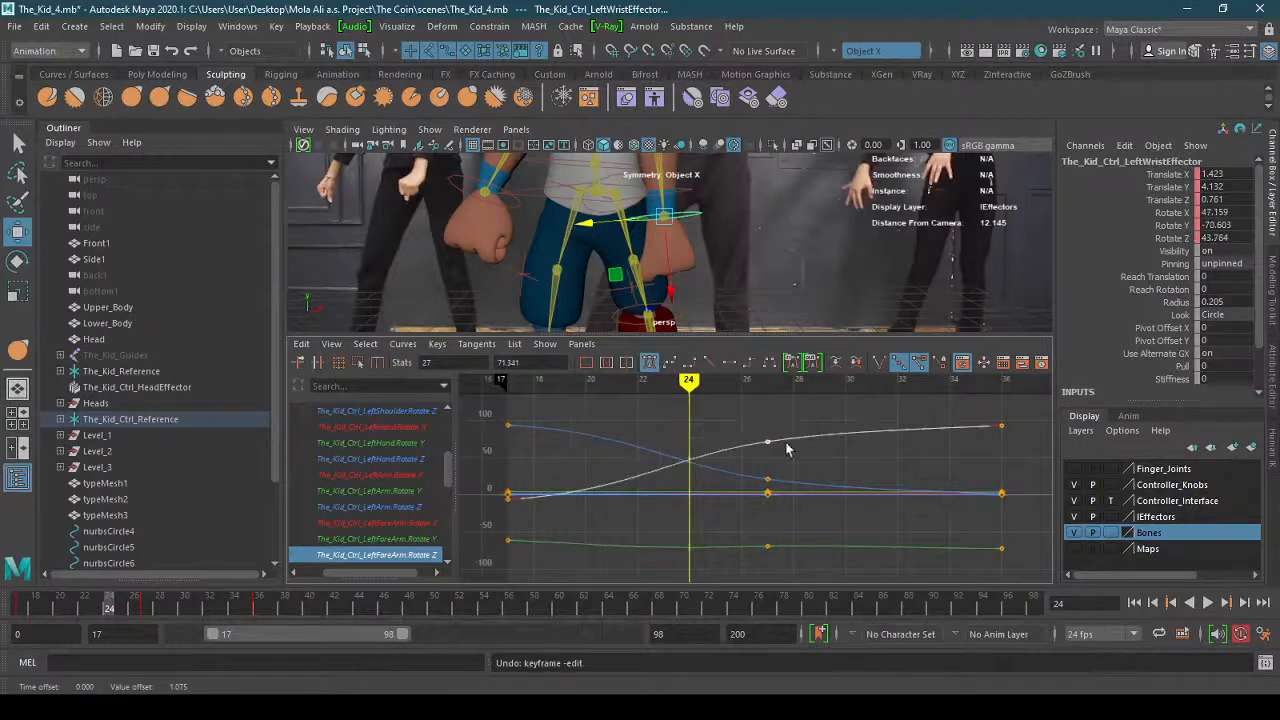
Try adjusting the remaining frame 27 keys on the left wrist effector's curves, and clear the key selection.
{"action": "left_click", "coordinate": [767, 479]}
{"action": "mouse_move", "coordinate": [770, 503]}
{"action": "middle_mouse_down"}
{"action": "mouse_move", "coordinate": [772, 515]}
{"action": "mouse_move", "coordinate": [776, 498]}
{"action": "middle_mouse_up"}
{"action": "left_click", "coordinate": [767, 546]}
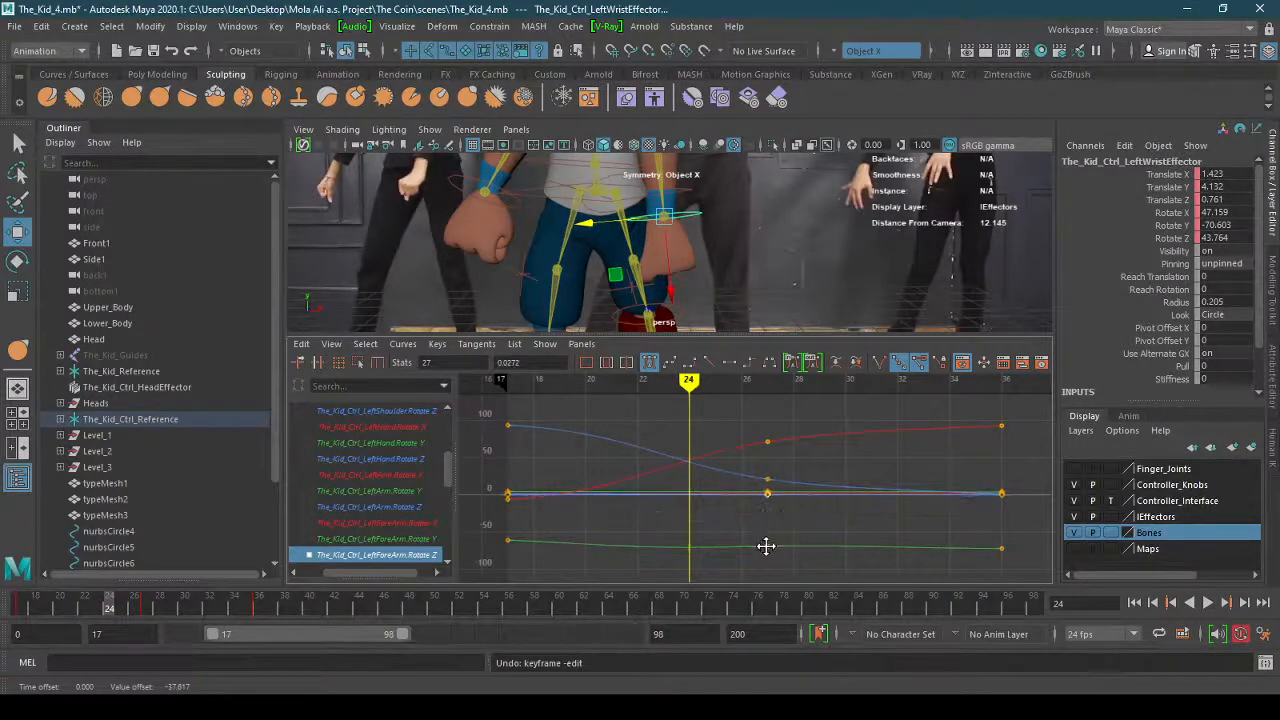
{"action": "mouse_move", "coordinate": [766, 543]}
{"action": "middle_mouse_down"}
{"action": "mouse_move", "coordinate": [766, 583]}
{"action": "mouse_move", "coordinate": [766, 523]}
{"action": "mouse_move", "coordinate": [766, 546]}
{"action": "middle_mouse_up"}
{"action": "left_click", "coordinate": [820, 563]}
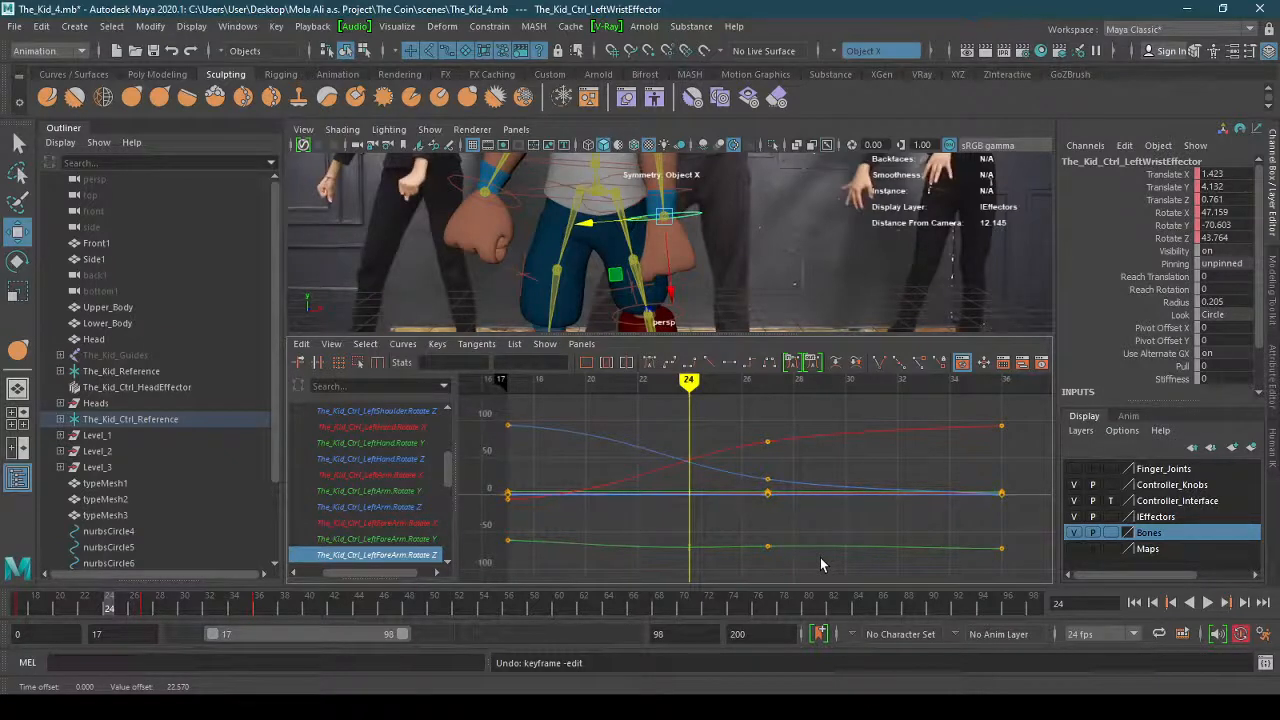
Switch to a single perspective view and examine the kid's pose against the dance footage from several angles.
{"action": "left_click", "coordinate": [582, 344]}
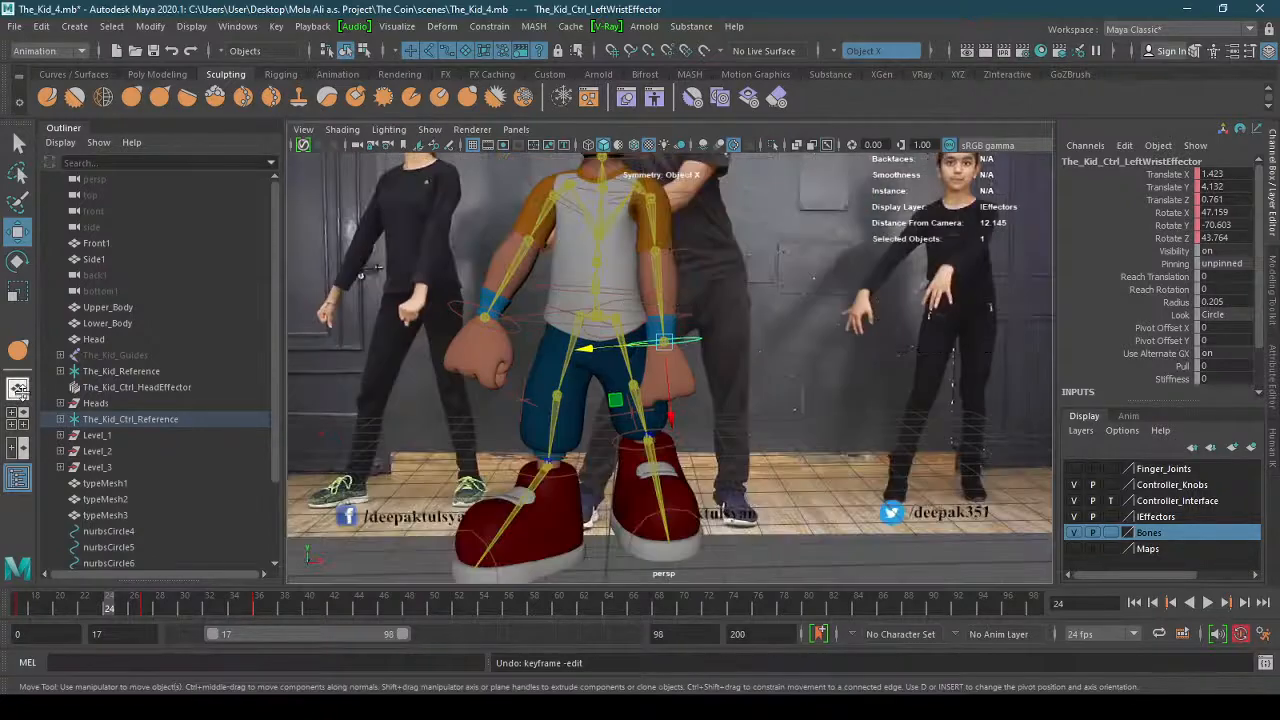
{"action": "left_click", "coordinate": [17, 389]}
{"action": "scroll", "coordinate": [694, 399], "scroll_direction": "down", "scroll_amount": 5}
{"action": "left_click", "coordinate": [608, 436]}
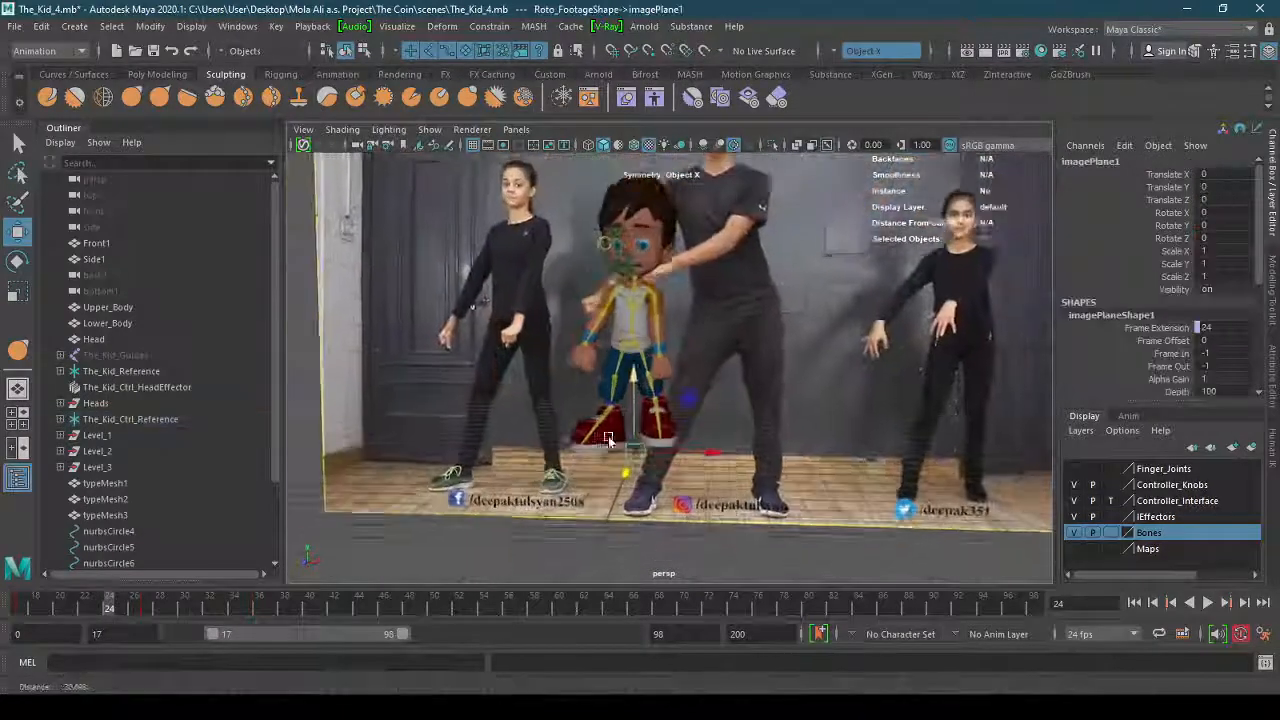
{"action": "left_click_drag", "start_coordinate": [608, 436], "coordinate": [742, 508], "text": "alt"}
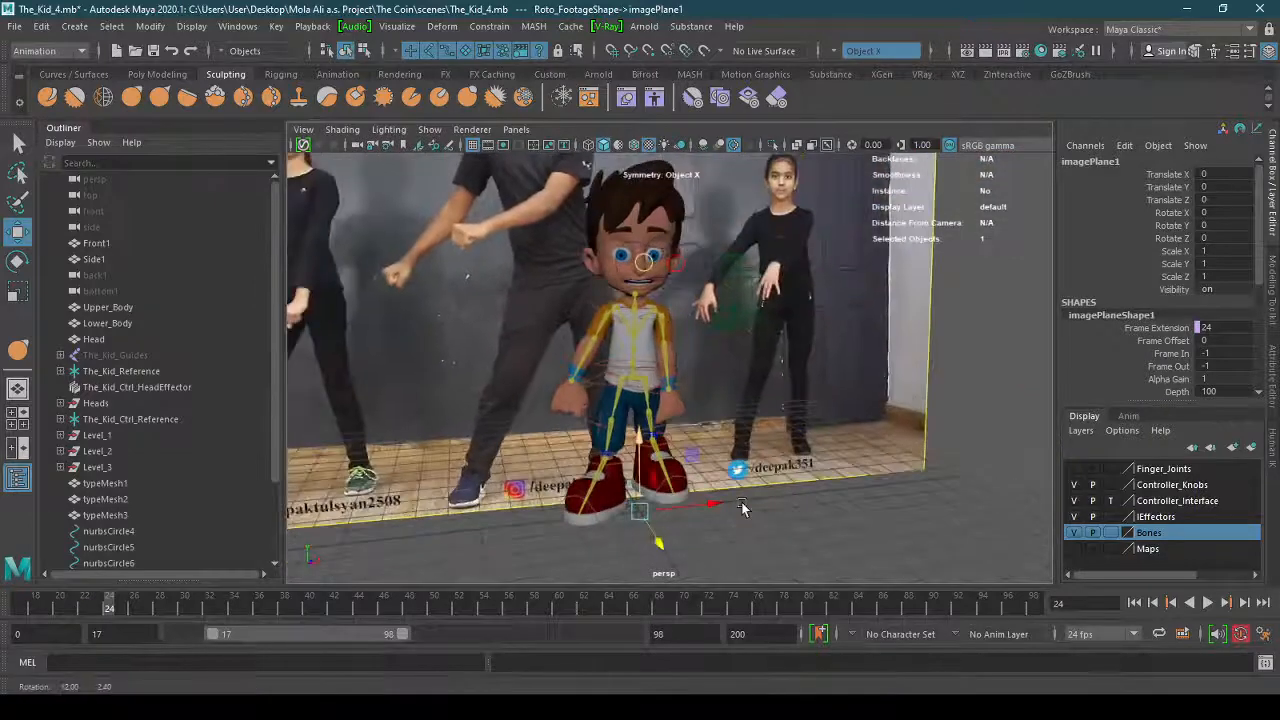
{"action": "right_click_drag", "start_coordinate": [742, 508], "coordinate": [663, 505], "text": "alt"}
{"action": "left_click_drag", "start_coordinate": [703, 497], "coordinate": [722, 505], "text": "alt"}
{"action": "right_click_drag", "start_coordinate": [722, 505], "coordinate": [796, 498], "text": "alt"}
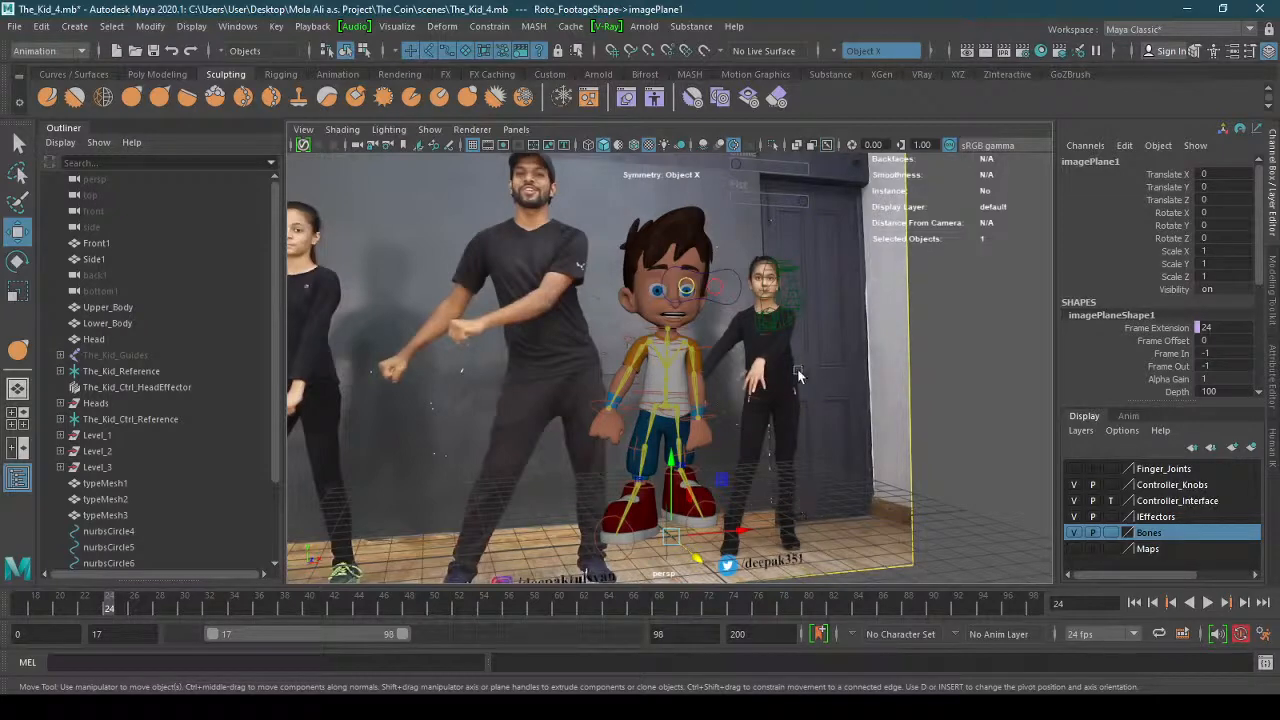
{"action": "left_click_drag", "start_coordinate": [797, 372], "coordinate": [735, 395], "text": "alt"}
{"action": "right_click_drag", "start_coordinate": [735, 390], "coordinate": [722, 436], "text": "alt"}
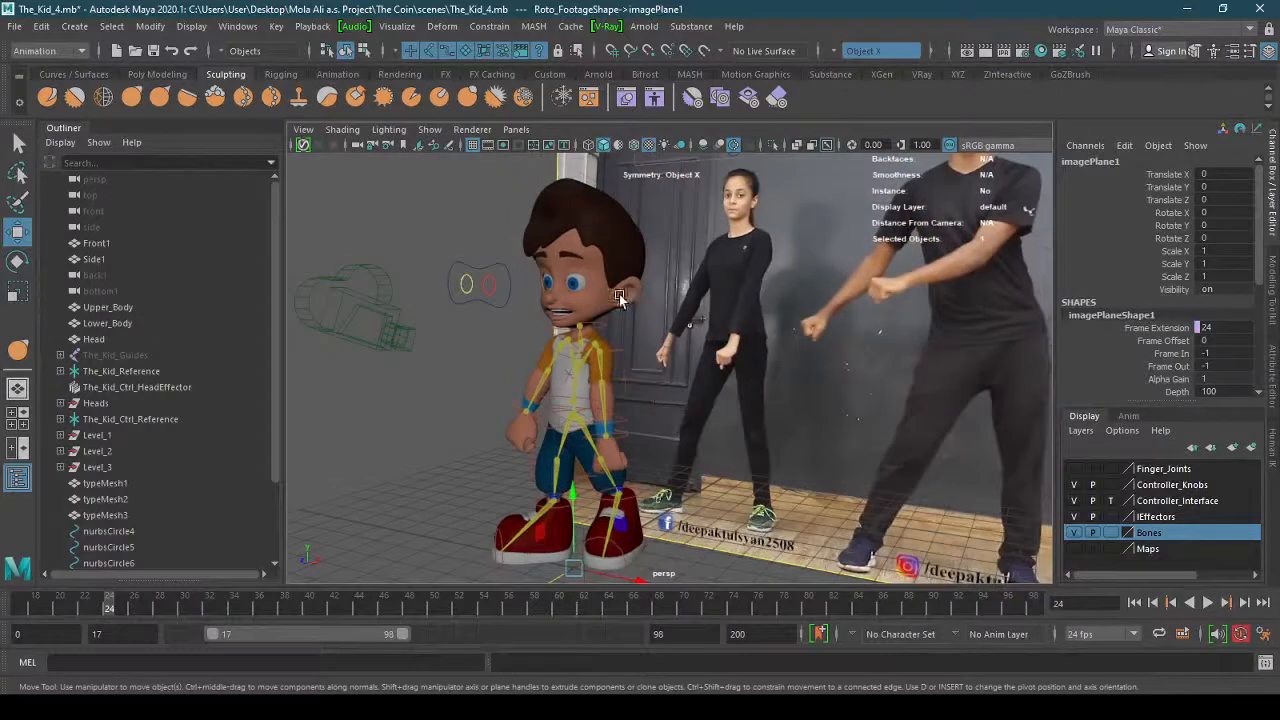
Hide the persp1 camera in front of the kid and return to a frontal view of the character.
{"action": "left_click", "coordinate": [346, 333]}
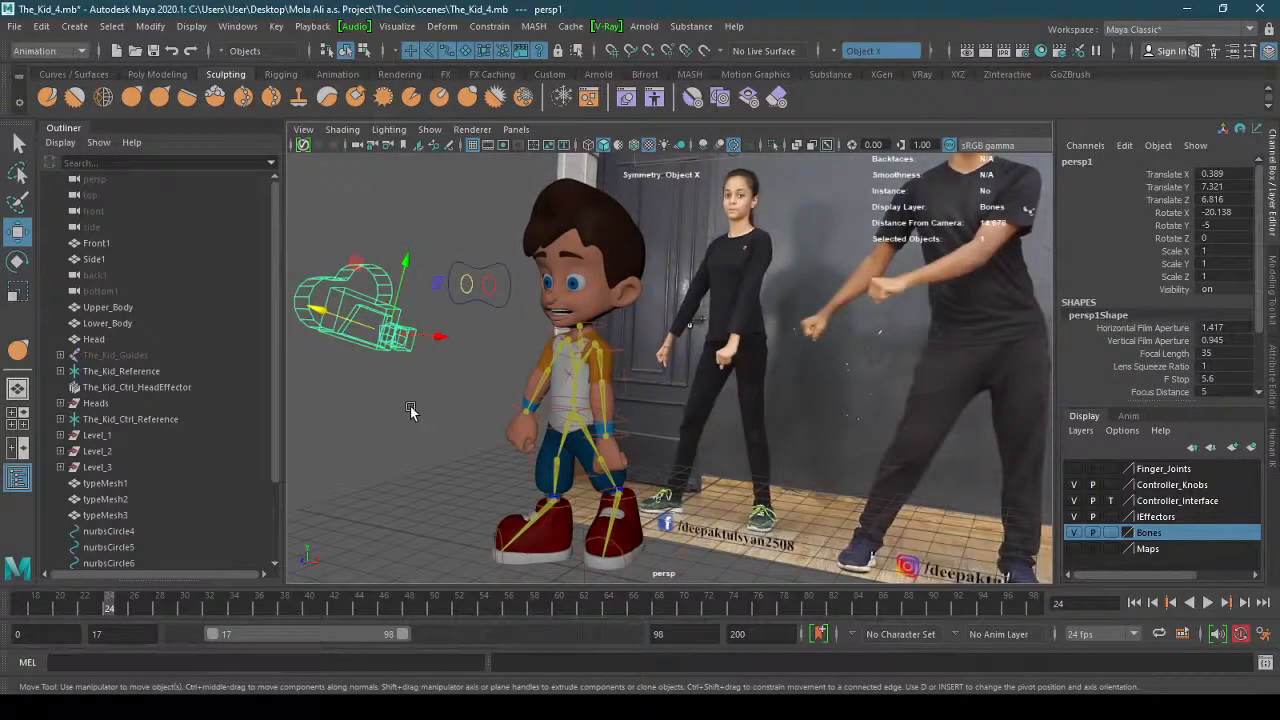
{"action": "key", "text": "ctrl+h"}
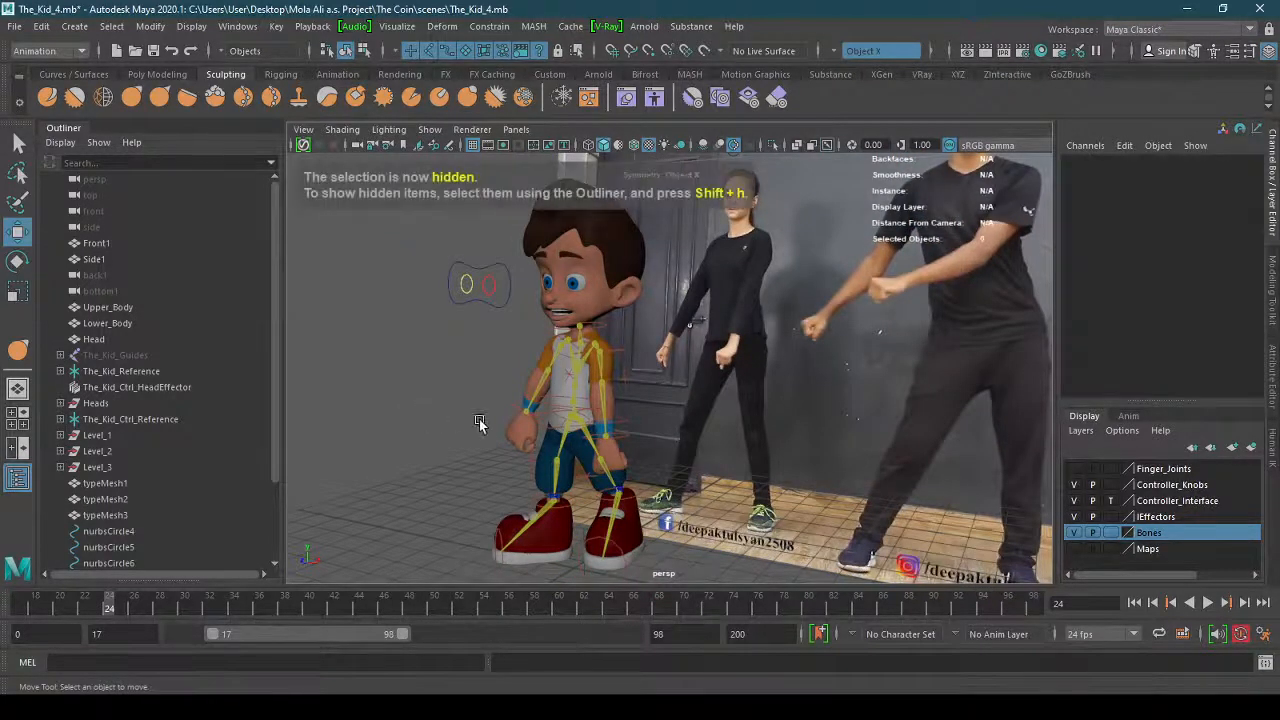
{"action": "left_click_drag", "start_coordinate": [480, 420], "coordinate": [699, 444], "text": "alt"}
{"action": "key", "text": "bracketleft"}
{"action": "key", "text": "bracketleft"}
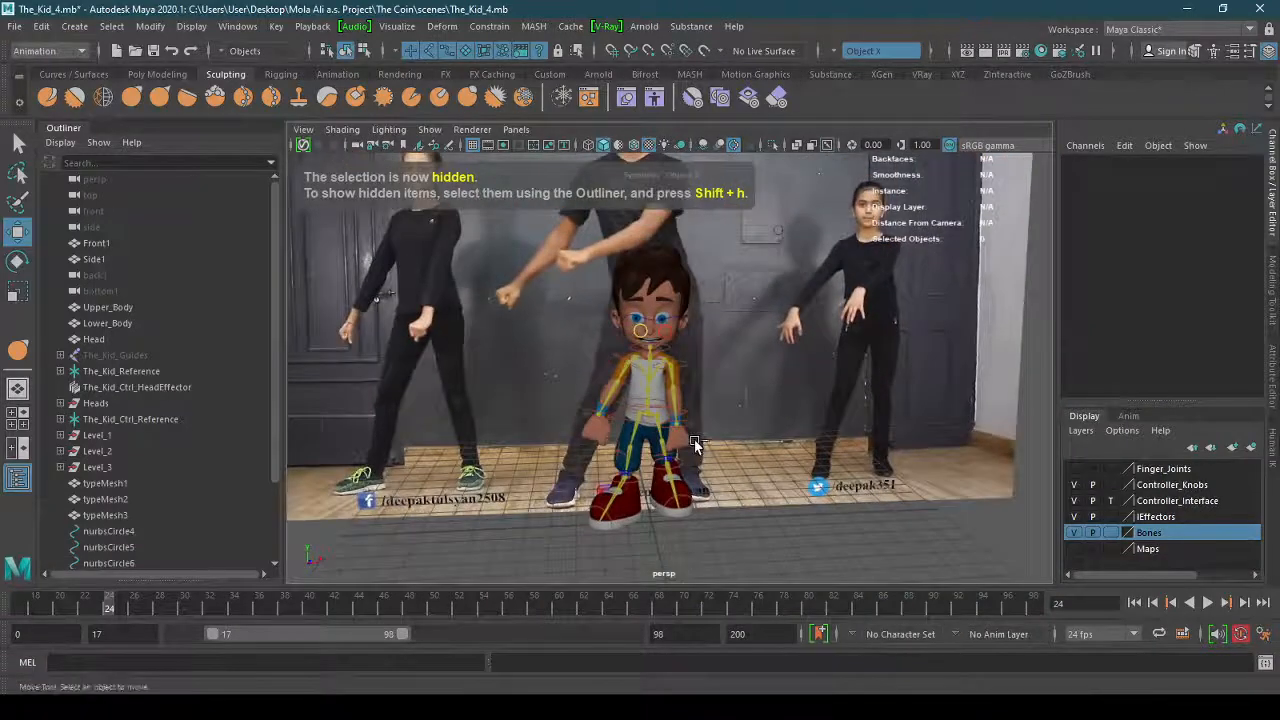
Try to save the scene, and move the error dialog clear of the character view.
{"action": "key", "text": "ctrl+s"}
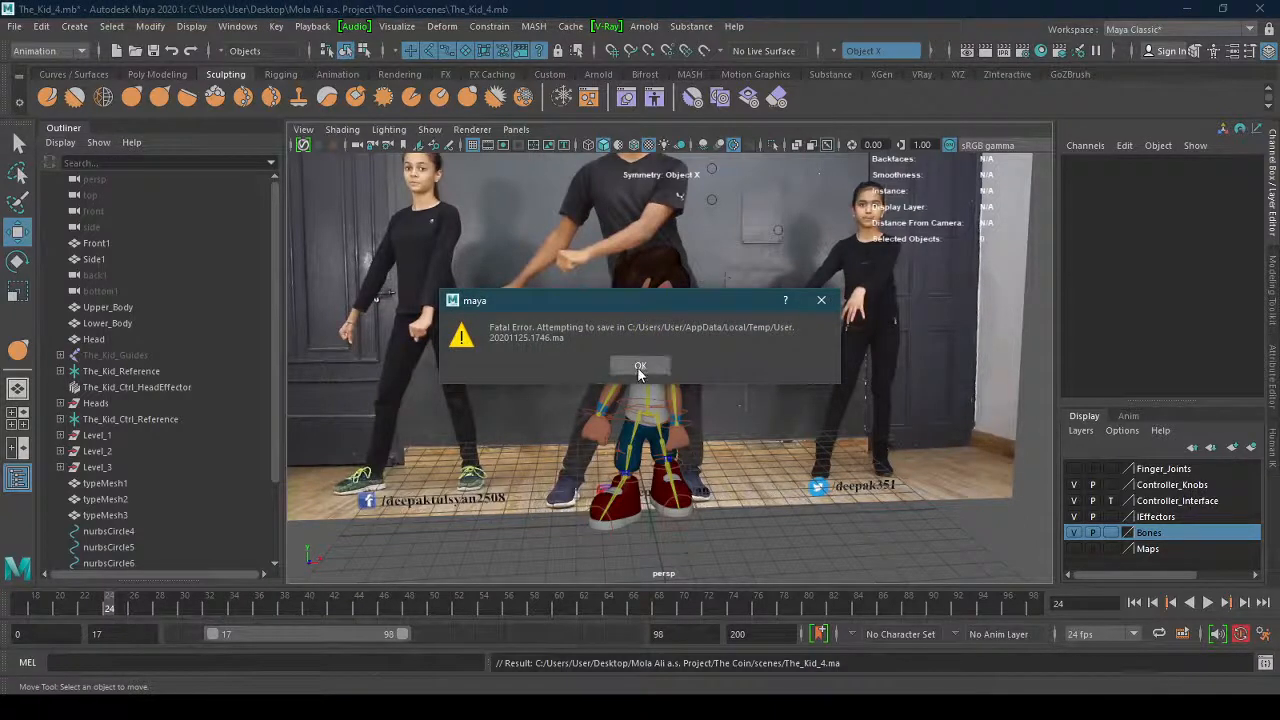
{"action": "left_click_drag", "start_coordinate": [653, 293], "coordinate": [1030, 633]}
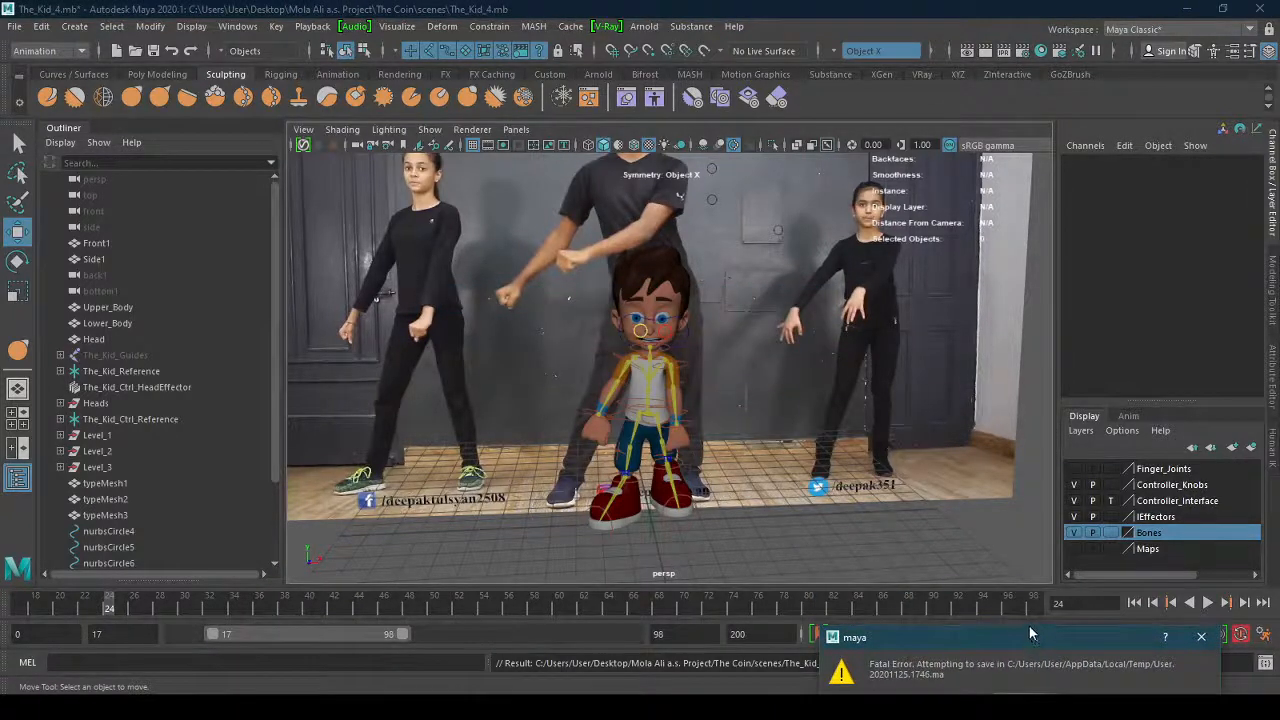